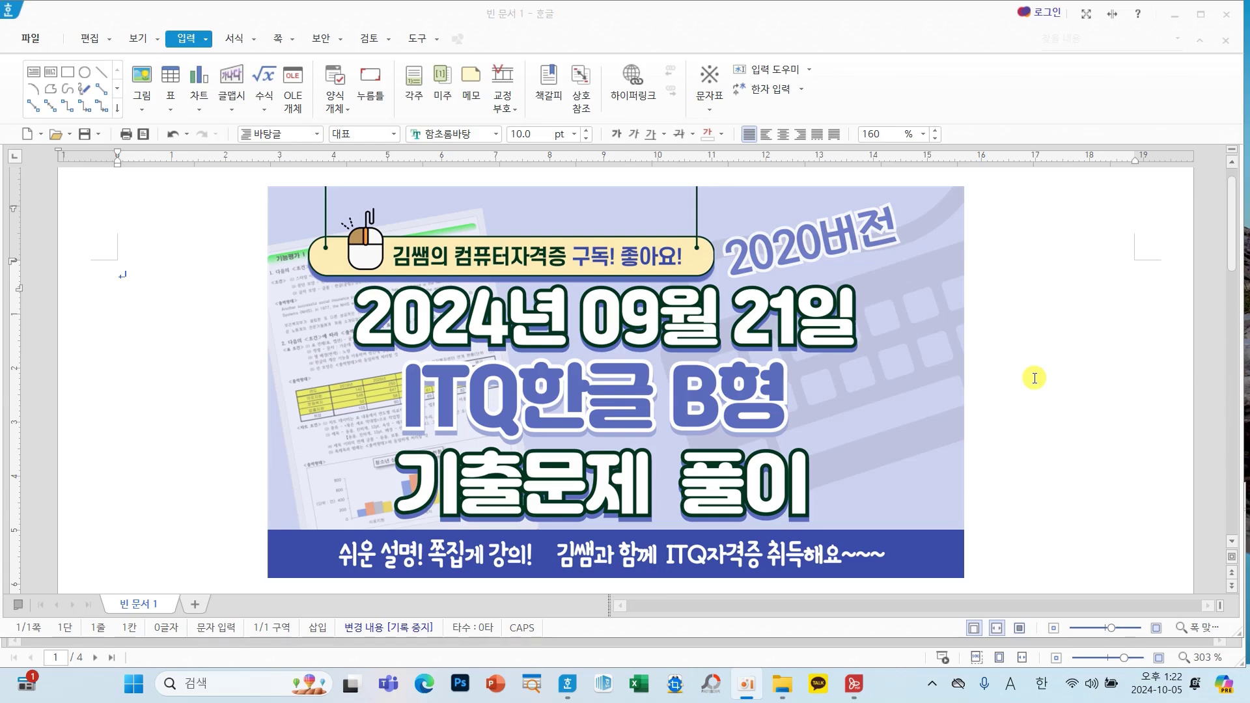
Delete the title banner picture from the blank document.
{"action": "left_click", "coordinate": [905, 383]}
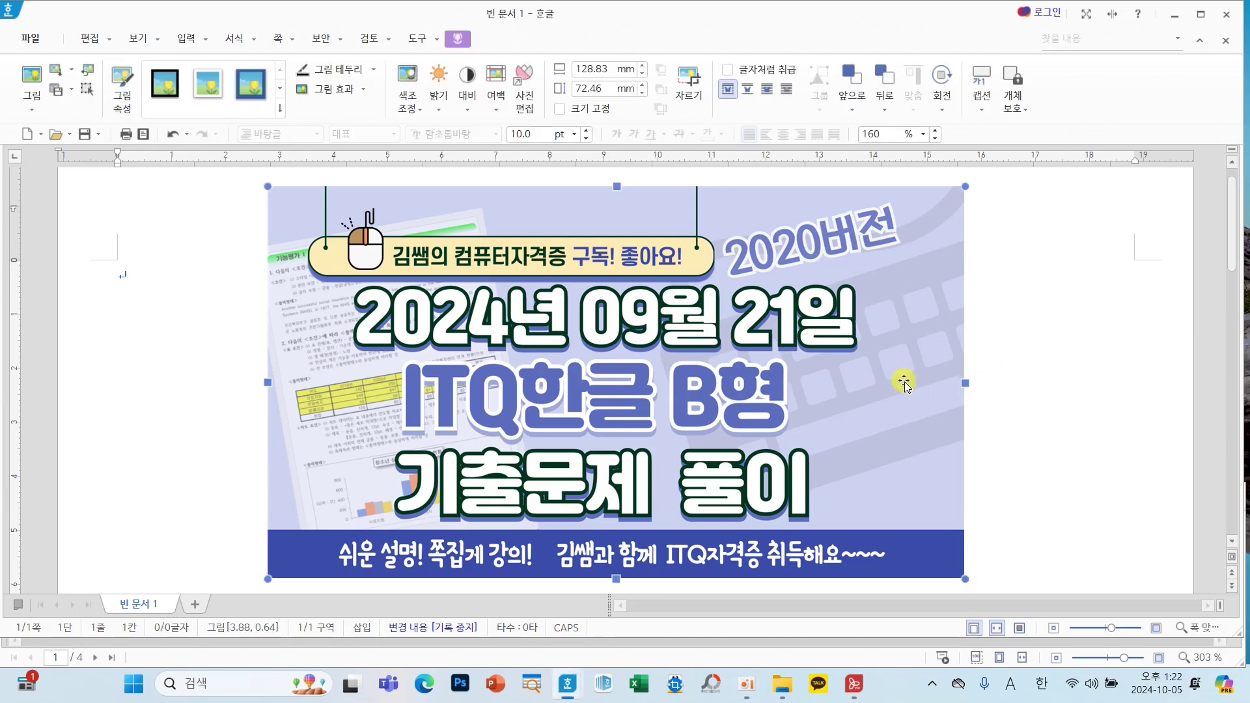
{"action": "key", "text": "Delete"}
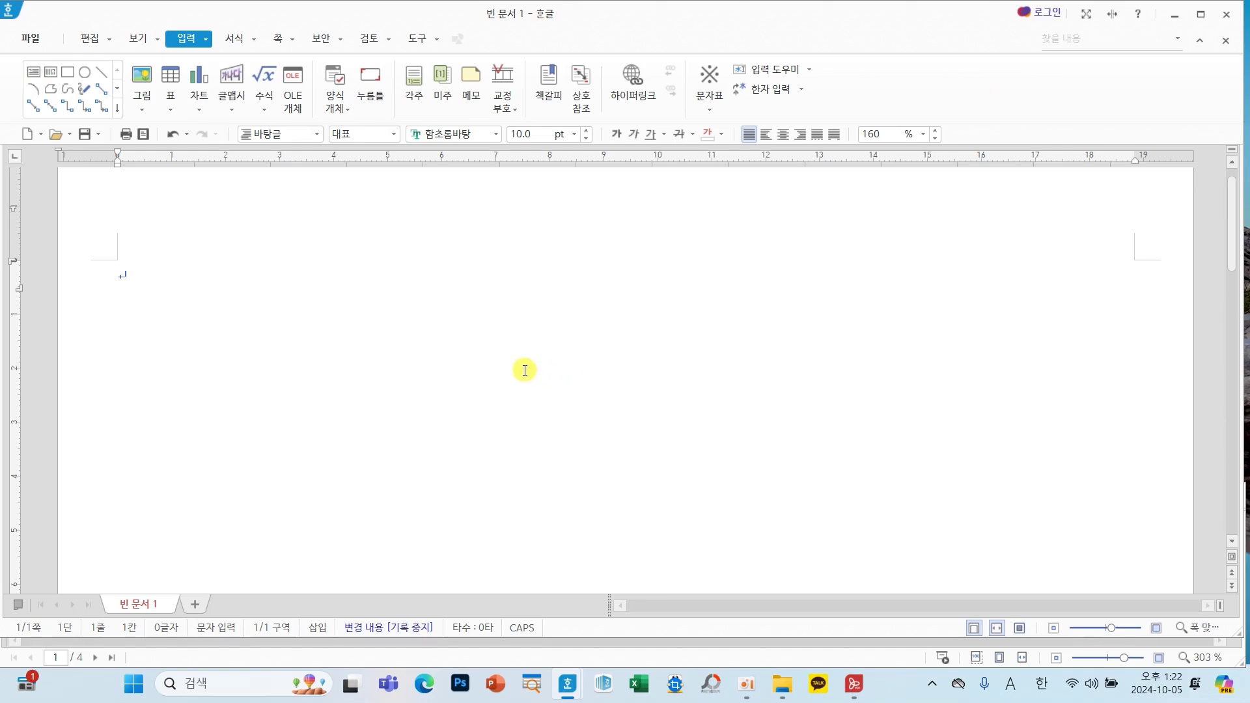
Review the paper margins in the page setup and confirm the settings.
{"action": "key", "text": "F7"}
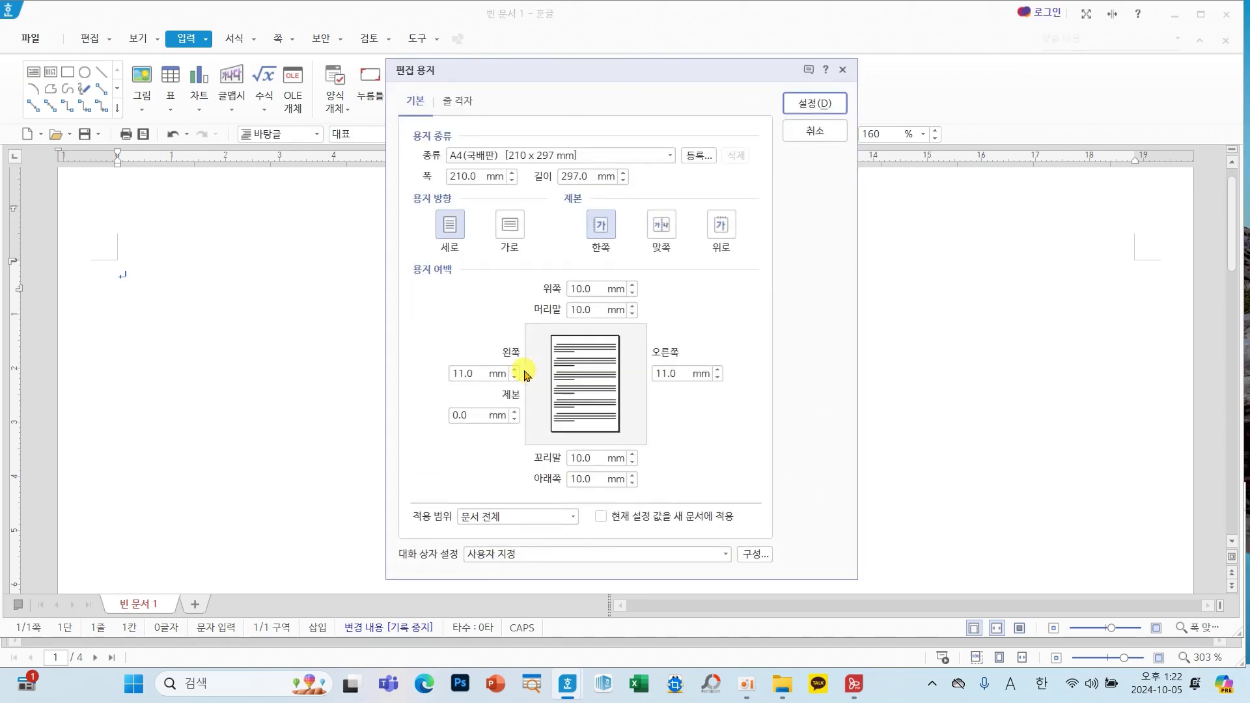
{"action": "left_click_drag", "start_coordinate": [148, 289], "coordinate": [129, 428]}
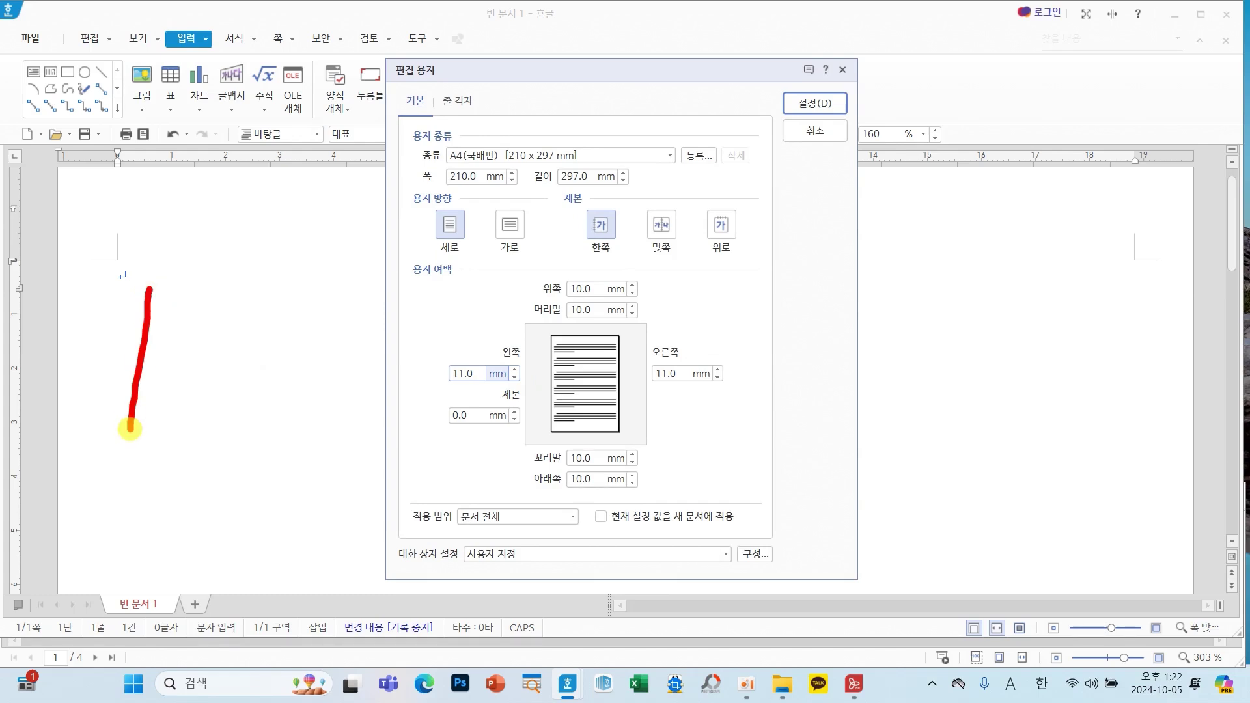
{"action": "left_click_drag", "start_coordinate": [149, 287], "coordinate": [183, 284]}
{"action": "mouse_move", "coordinate": [132, 355]}
{"action": "left_mouse_down"}
{"action": "mouse_move", "coordinate": [182, 350]}
{"action": "mouse_move", "coordinate": [235, 289]}
{"action": "mouse_move", "coordinate": [265, 307]}
{"action": "mouse_move", "coordinate": [250, 420]}
{"action": "left_mouse_up"}
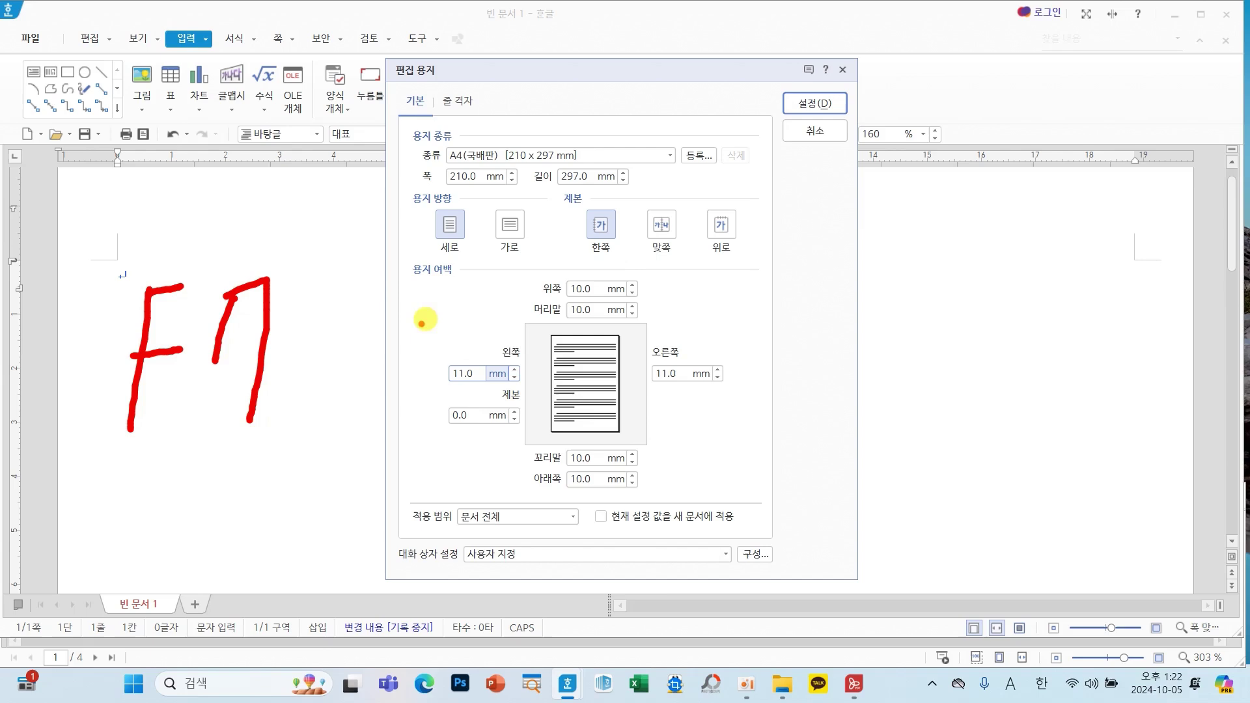
{"action": "mouse_move", "coordinate": [390, 250]}
{"action": "left_mouse_down"}
{"action": "mouse_move", "coordinate": [636, 391]}
{"action": "mouse_move", "coordinate": [779, 508]}
{"action": "left_mouse_up"}
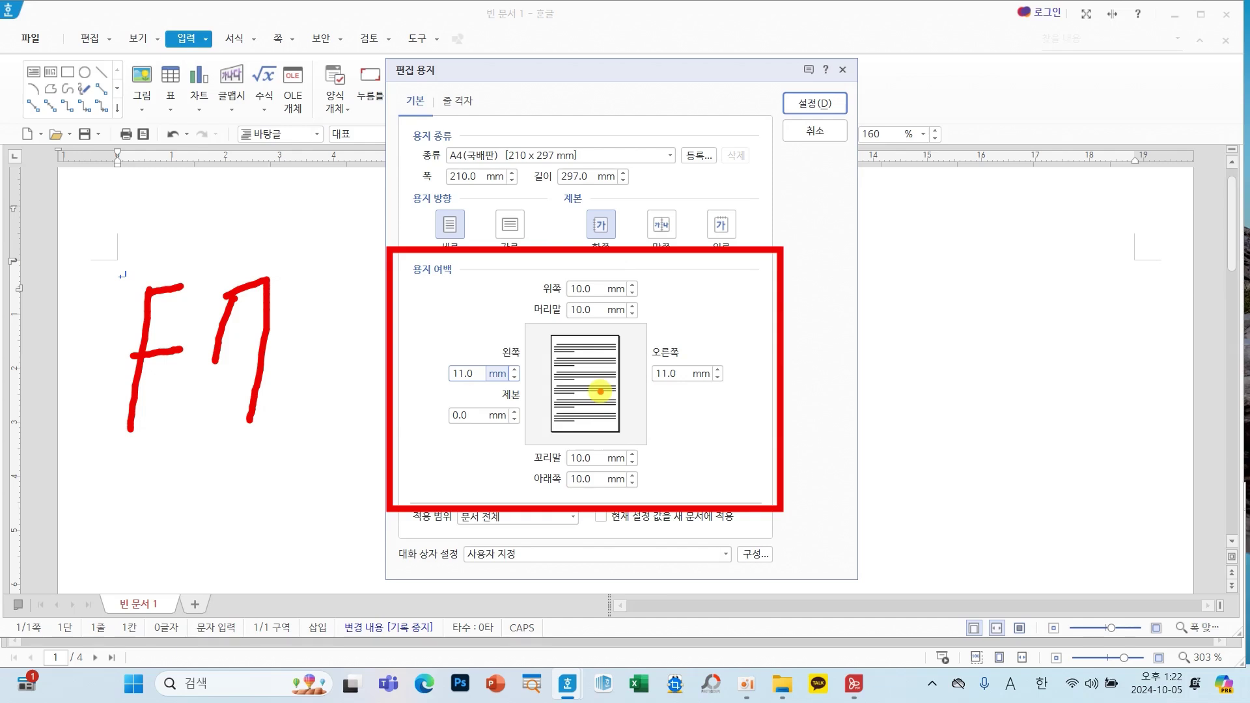
{"action": "left_click", "coordinate": [814, 105]}
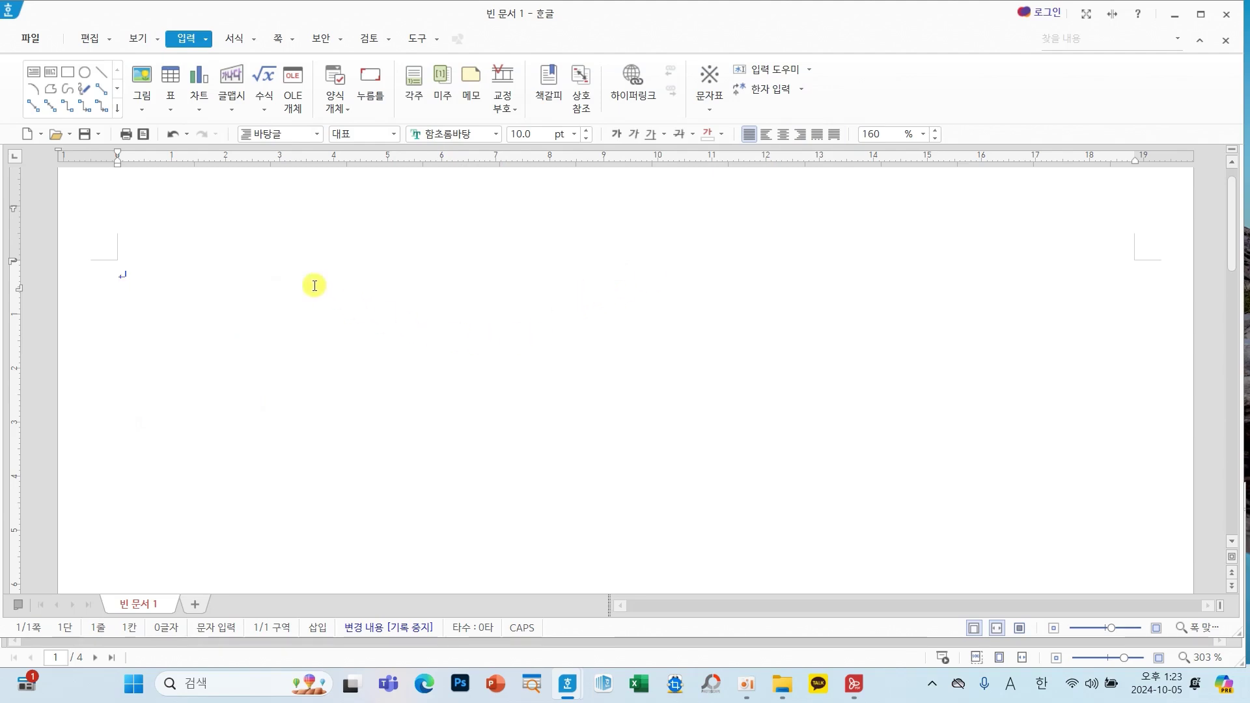
{"action": "left_click", "coordinate": [138, 43]}
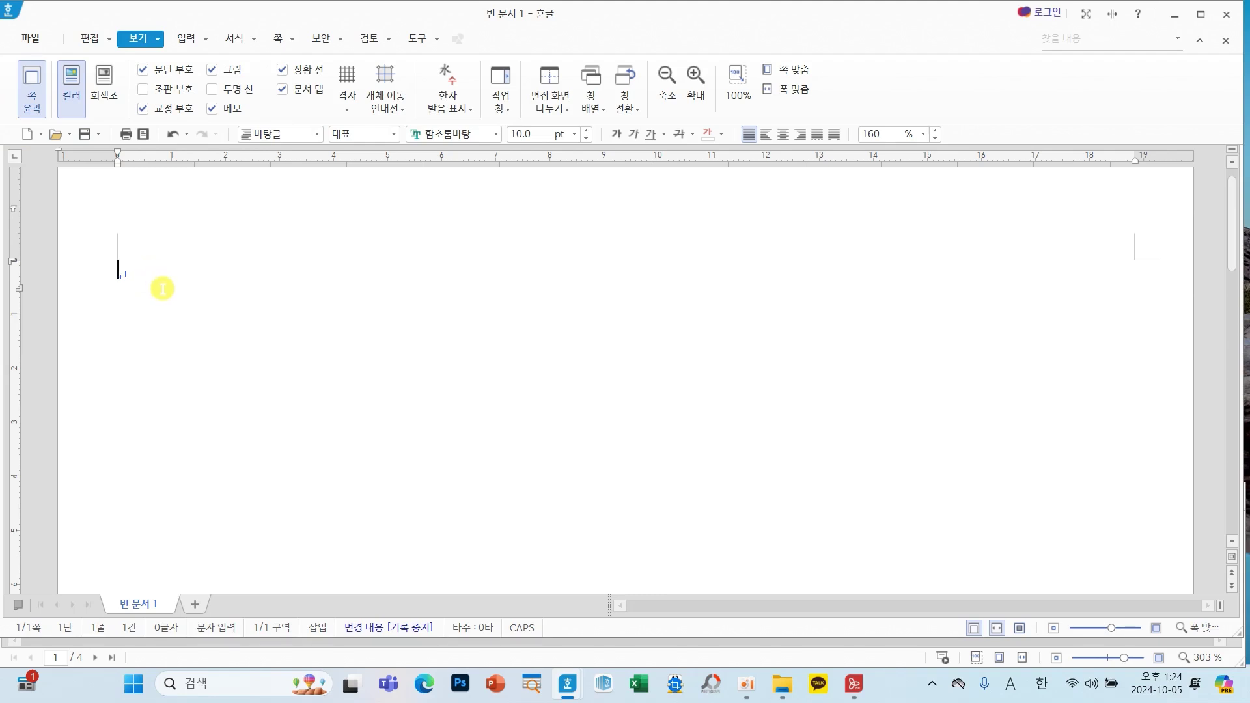
{"action": "left_click", "coordinate": [188, 39]}
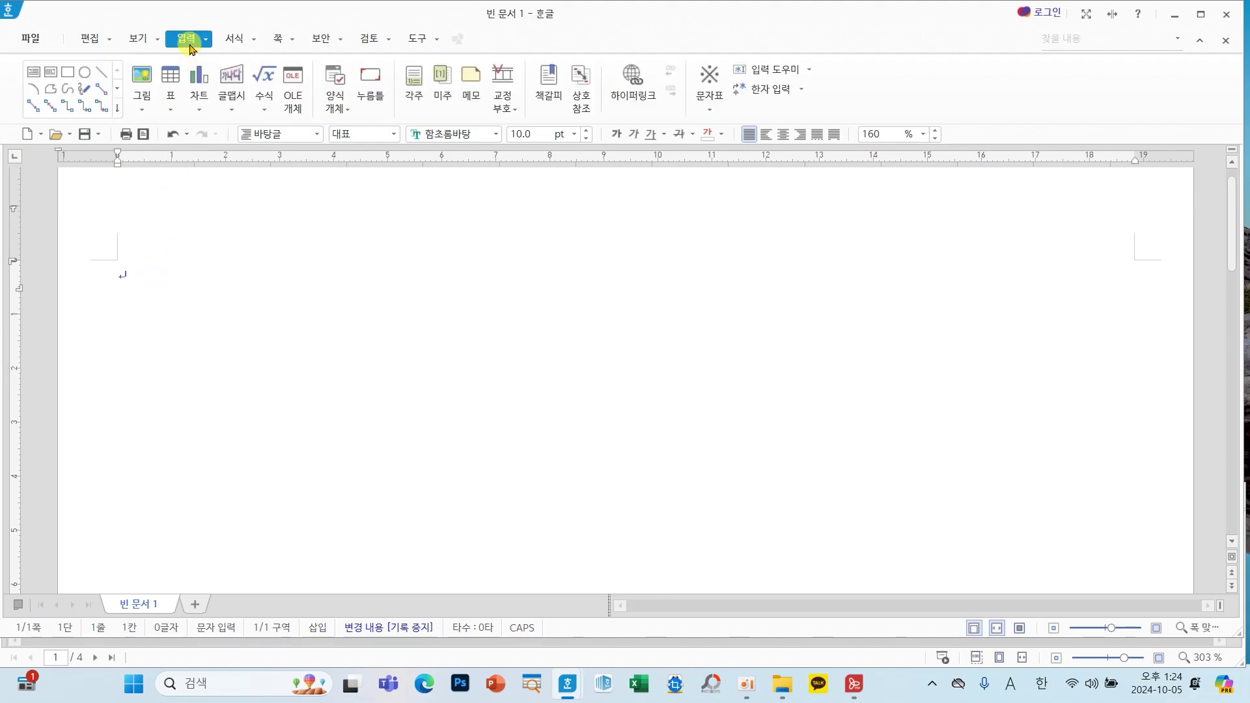
Save the document under a new name in the ITQ folder inside Documents, entering the examinee number, a hyphen and the examinee's name as file name.
{"action": "left_click", "coordinate": [33, 40]}
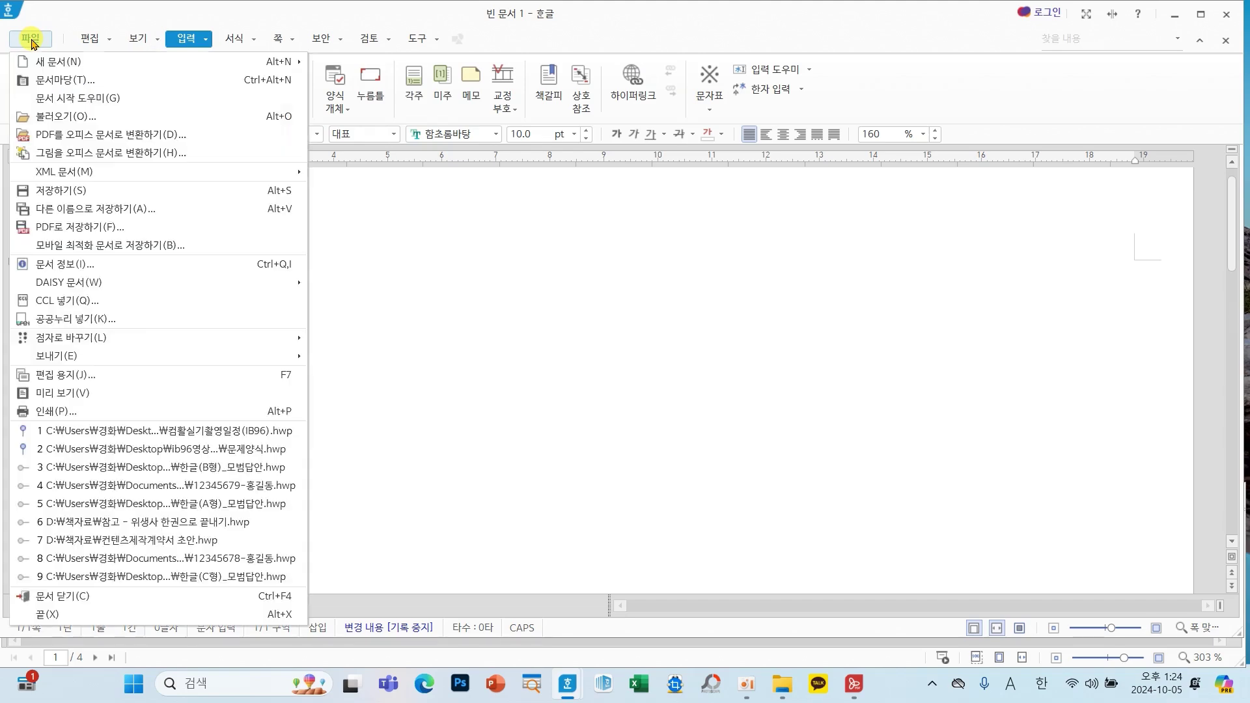
{"action": "left_click", "coordinate": [55, 209]}
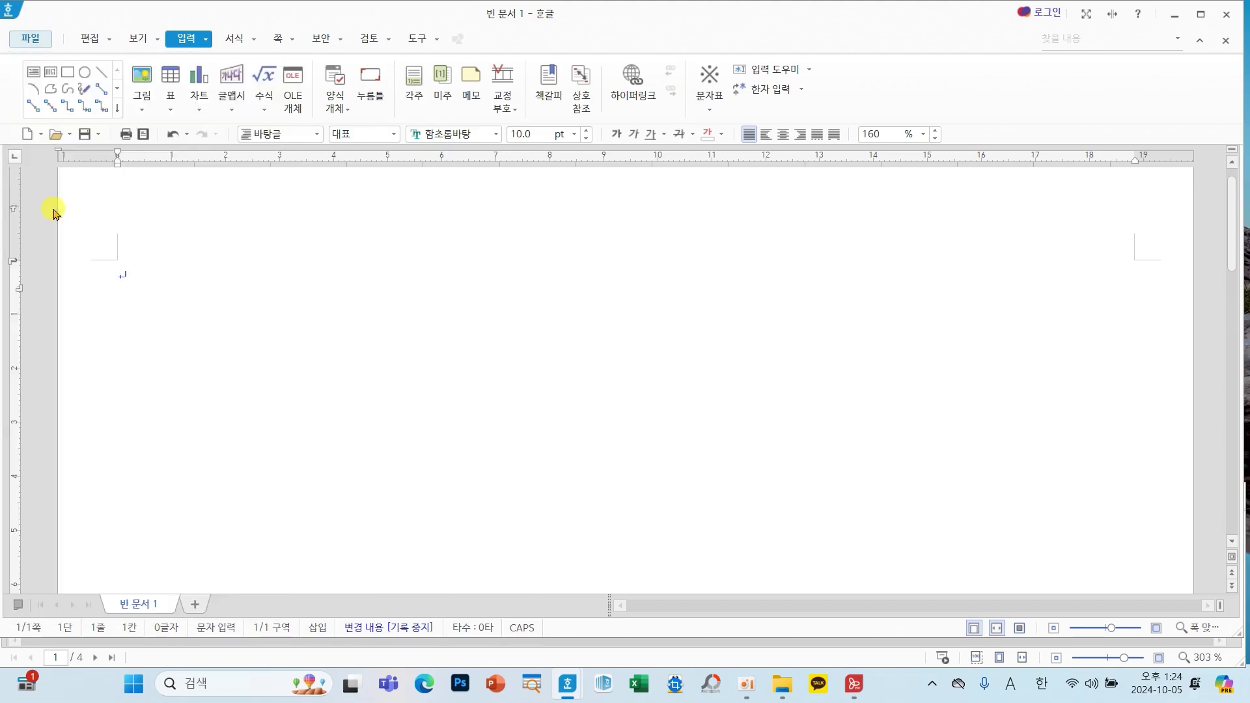
{"action": "mouse_move", "coordinate": [165, 17]}
{"action": "left_mouse_down"}
{"action": "mouse_move", "coordinate": [192, 88]}
{"action": "mouse_move", "coordinate": [405, 166]}
{"action": "mouse_move", "coordinate": [346, 172]}
{"action": "mouse_move", "coordinate": [472, 209]}
{"action": "left_mouse_up"}
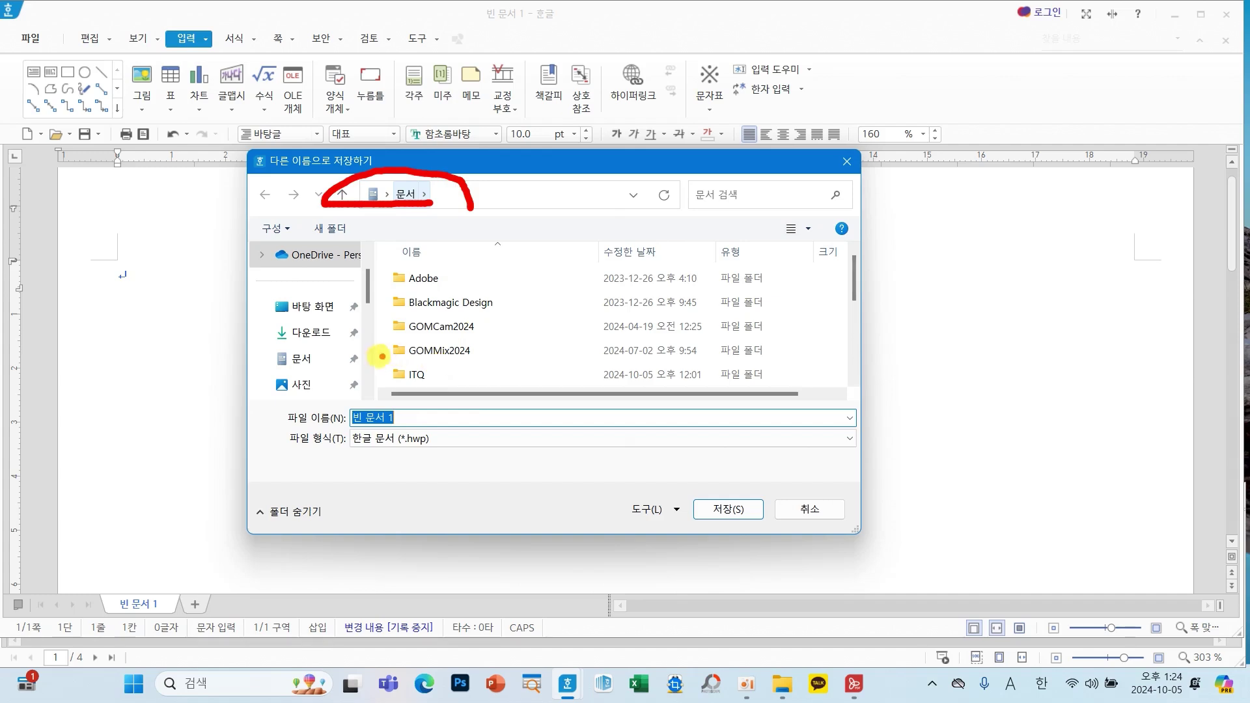
{"action": "mouse_move", "coordinate": [367, 356]}
{"action": "left_mouse_down"}
{"action": "mouse_move", "coordinate": [405, 382]}
{"action": "mouse_move", "coordinate": [465, 392]}
{"action": "left_mouse_up"}
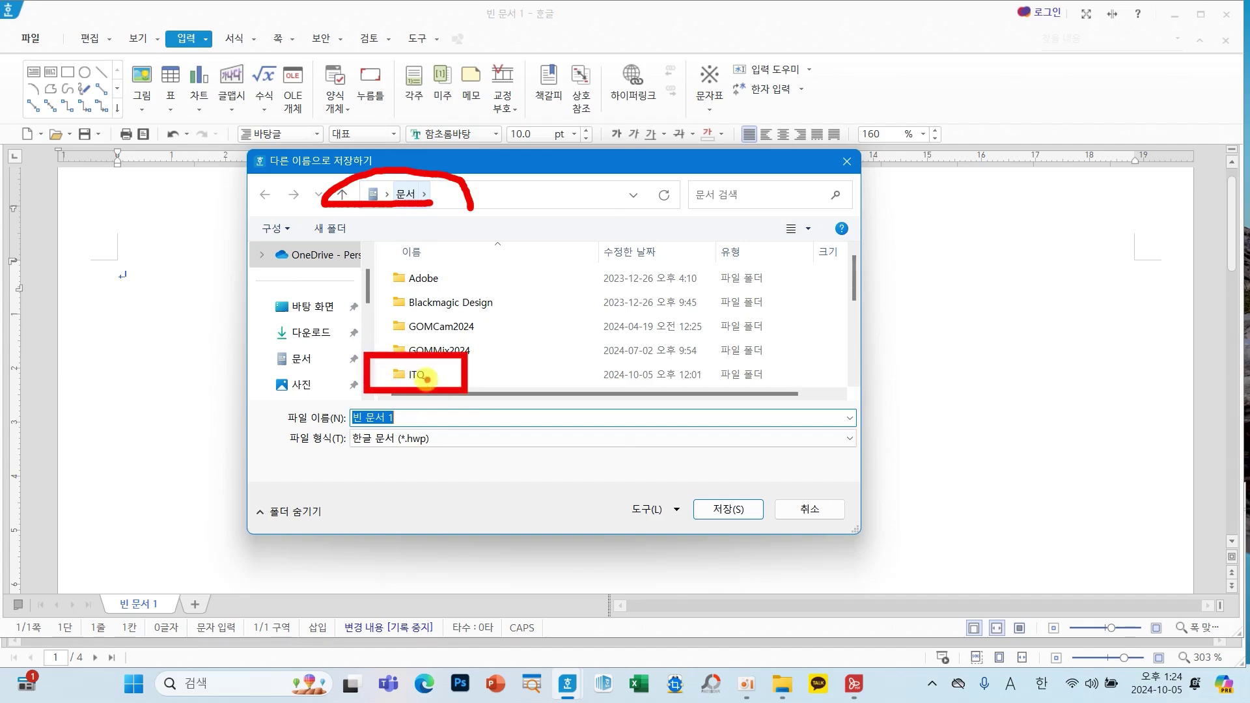
{"action": "double_click", "coordinate": [422, 375]}
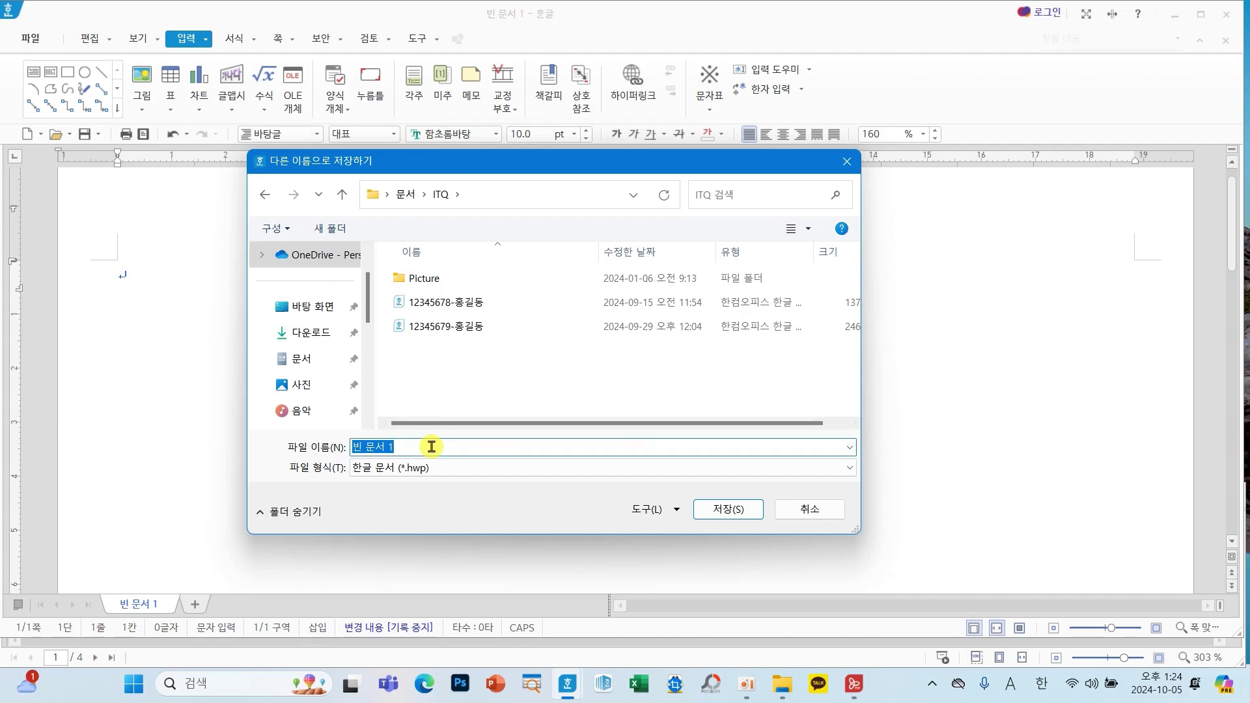
{"action": "type", "text": "98657412-"}
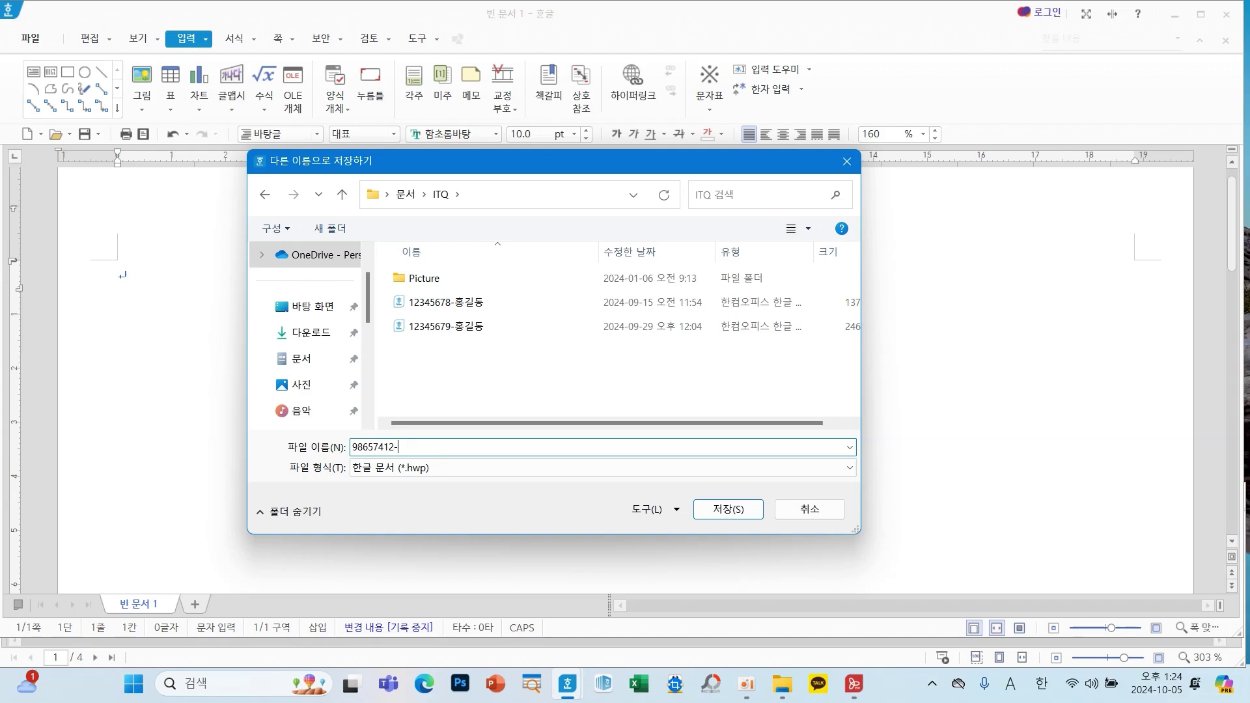
{"action": "key", "text": "BackSpace"}
{"action": "key", "text": "BackSpace"}
{"action": "type", "text": "홍길동"}
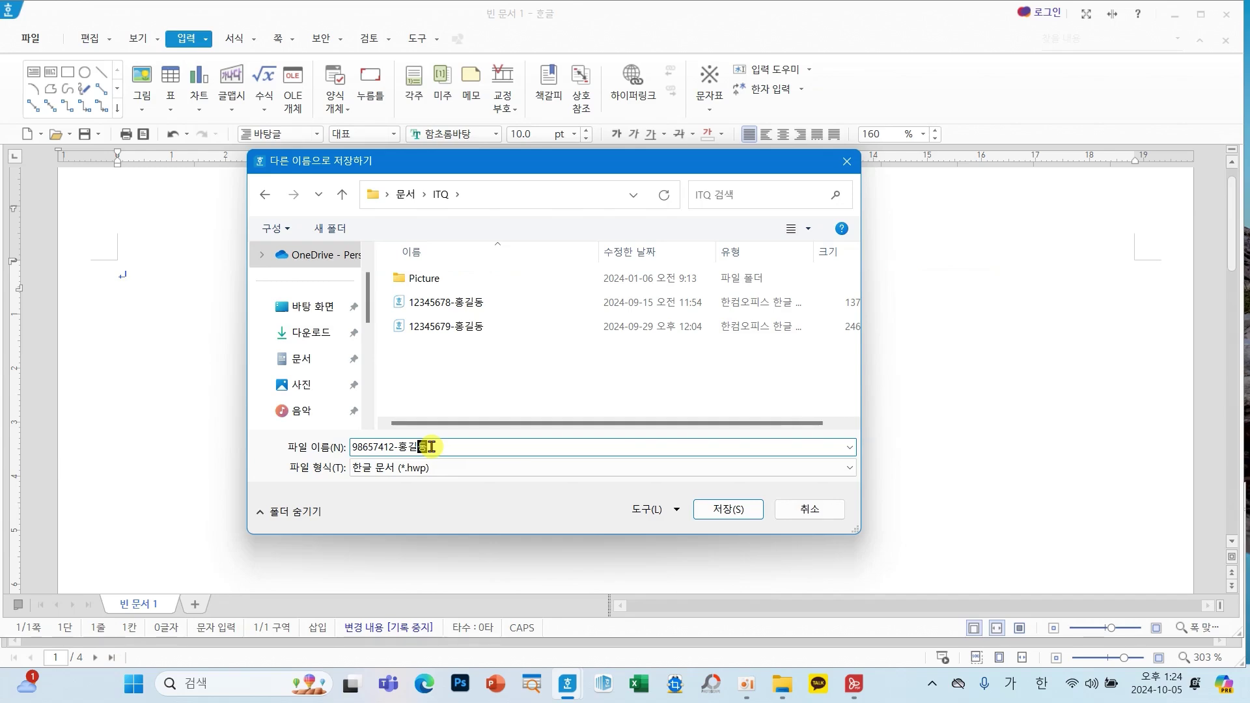
{"action": "left_click", "coordinate": [729, 509]}
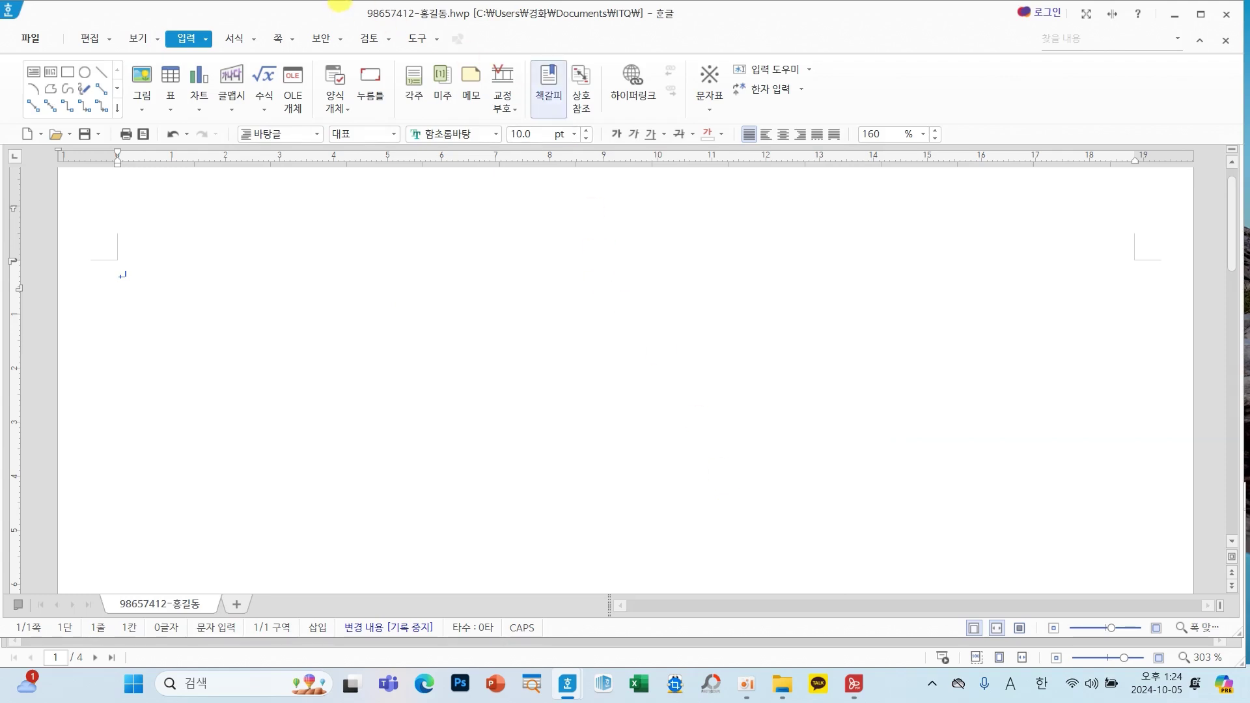
{"action": "left_click_drag", "start_coordinate": [339, 3], "coordinate": [499, 30]}
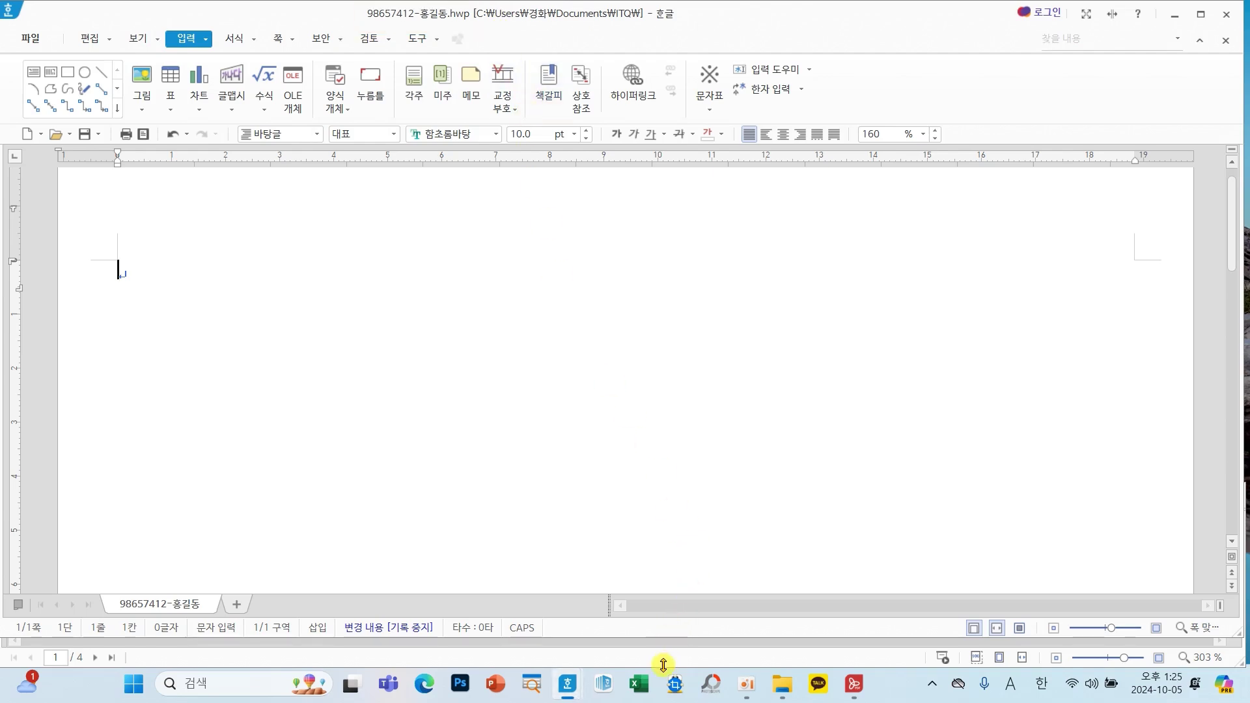
Shorten the document window to expose the exam sheet below and compare its common formatting rules with the document's current style, font, size, alignment and line spacing.
{"action": "left_click_drag", "start_coordinate": [668, 638], "coordinate": [681, 495]}
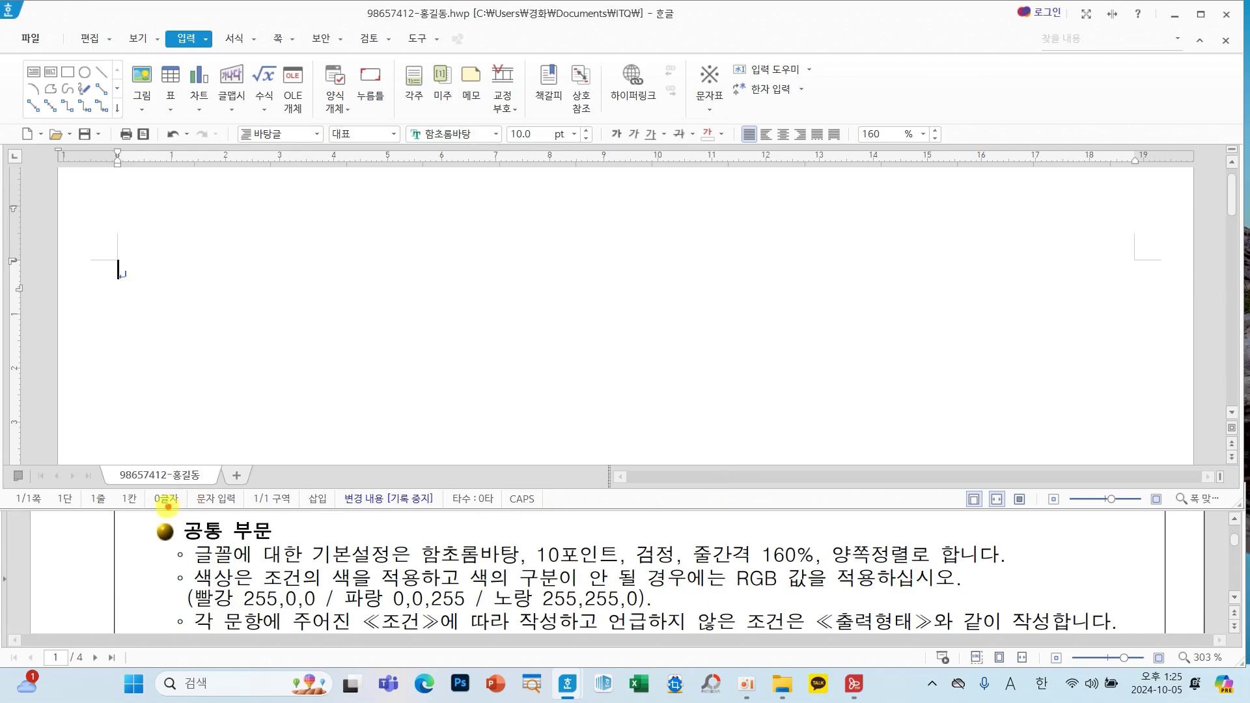
{"action": "left_click_drag", "start_coordinate": [132, 513], "coordinate": [283, 545]}
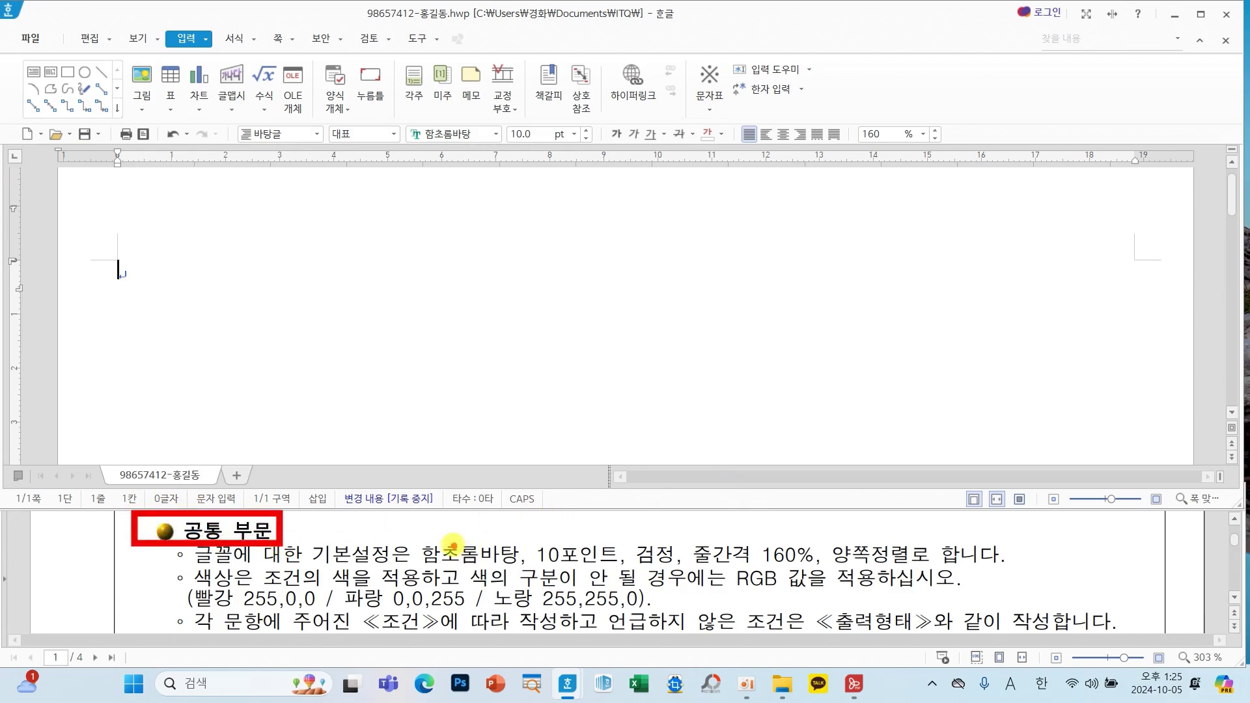
{"action": "mouse_move", "coordinate": [410, 537]}
{"action": "left_mouse_down"}
{"action": "mouse_move", "coordinate": [615, 561]}
{"action": "mouse_move", "coordinate": [931, 572]}
{"action": "left_mouse_up"}
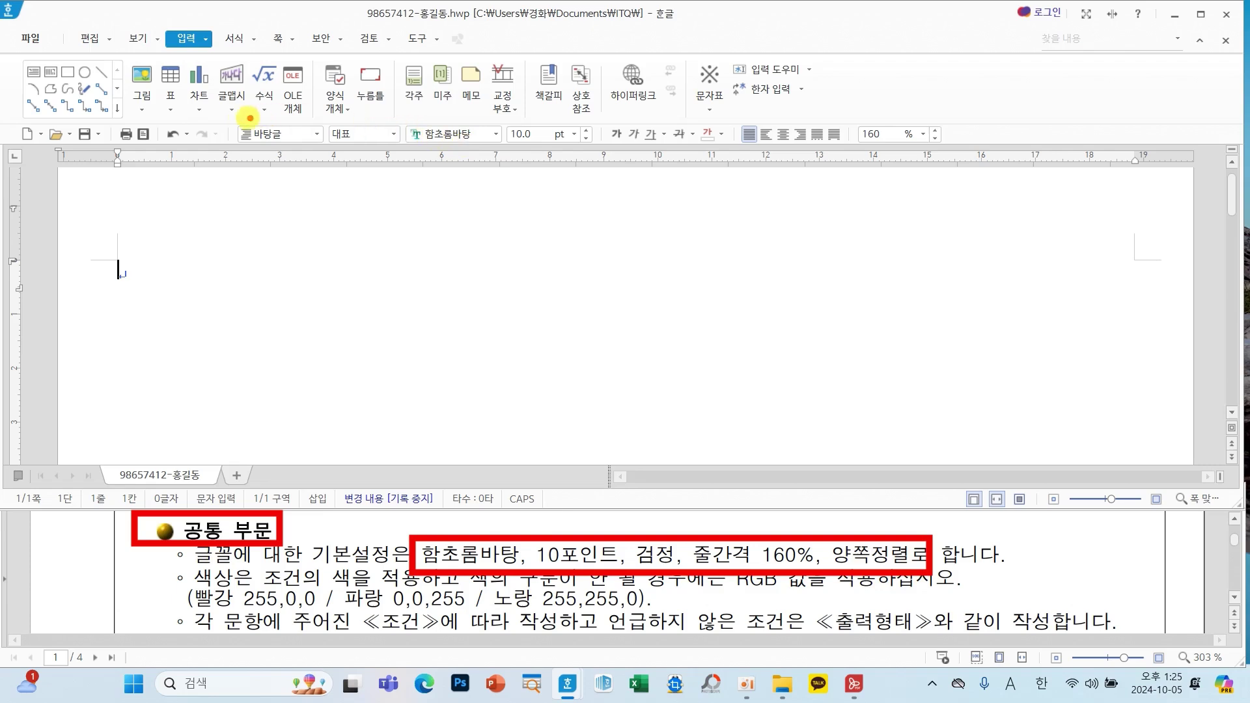
{"action": "left_click_drag", "start_coordinate": [220, 113], "coordinate": [326, 157]}
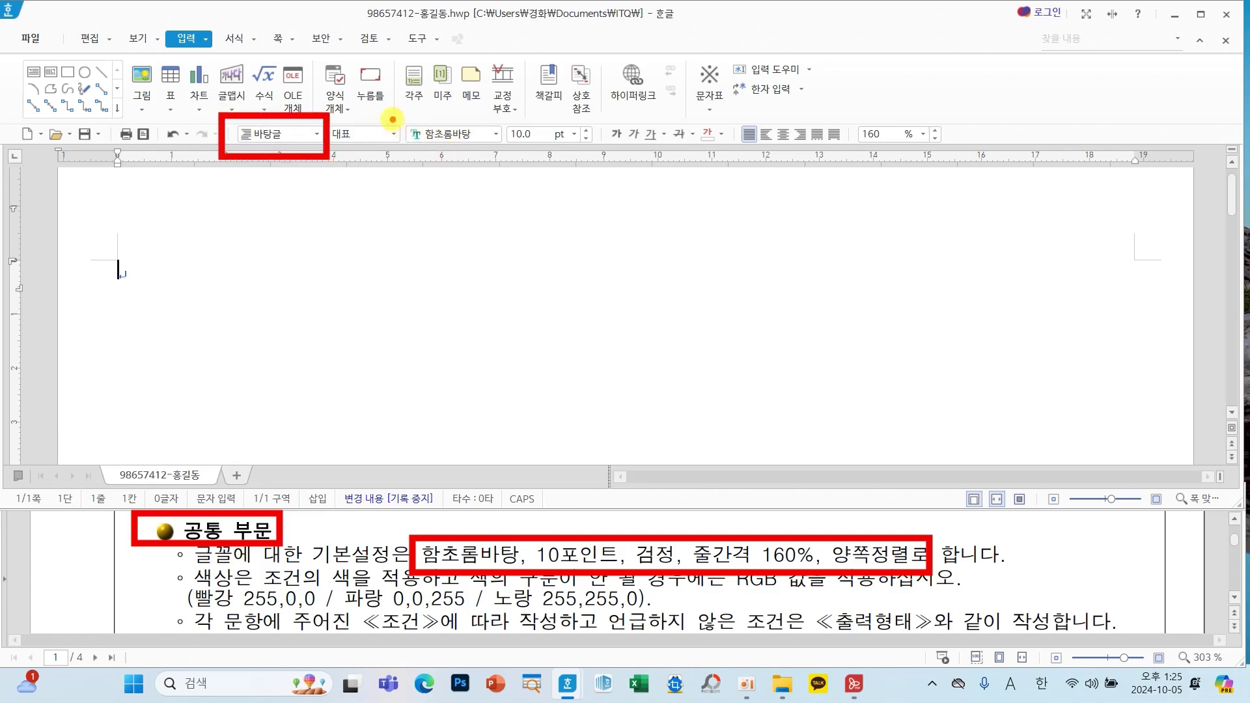
{"action": "left_click_drag", "start_coordinate": [391, 110], "coordinate": [596, 157]}
{"action": "left_click_drag", "start_coordinate": [711, 111], "coordinate": [770, 156]}
{"action": "left_click_drag", "start_coordinate": [844, 112], "coordinate": [960, 151]}
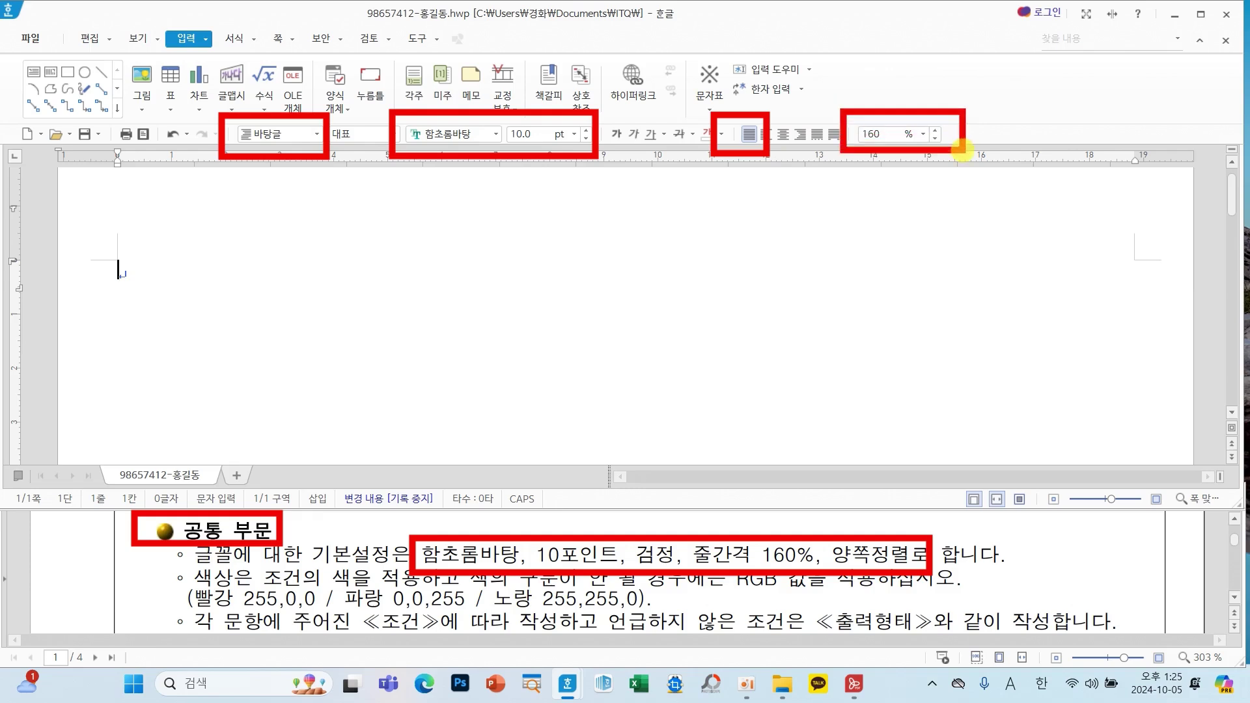
{"action": "mouse_move", "coordinate": [247, 293]}
{"action": "left_mouse_down"}
{"action": "mouse_move", "coordinate": [265, 158]}
{"action": "mouse_move", "coordinate": [247, 171]}
{"action": "mouse_move", "coordinate": [270, 163]}
{"action": "mouse_move", "coordinate": [297, 179]}
{"action": "left_mouse_up"}
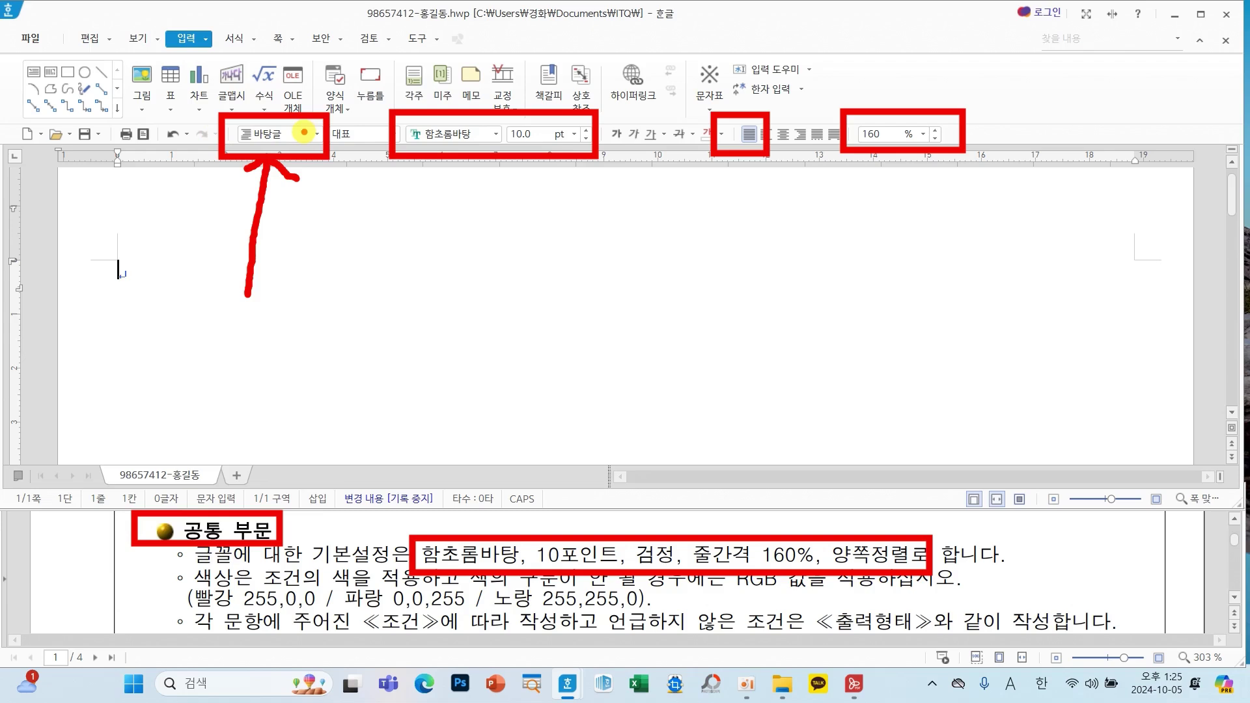
{"action": "key", "text": "Escape"}
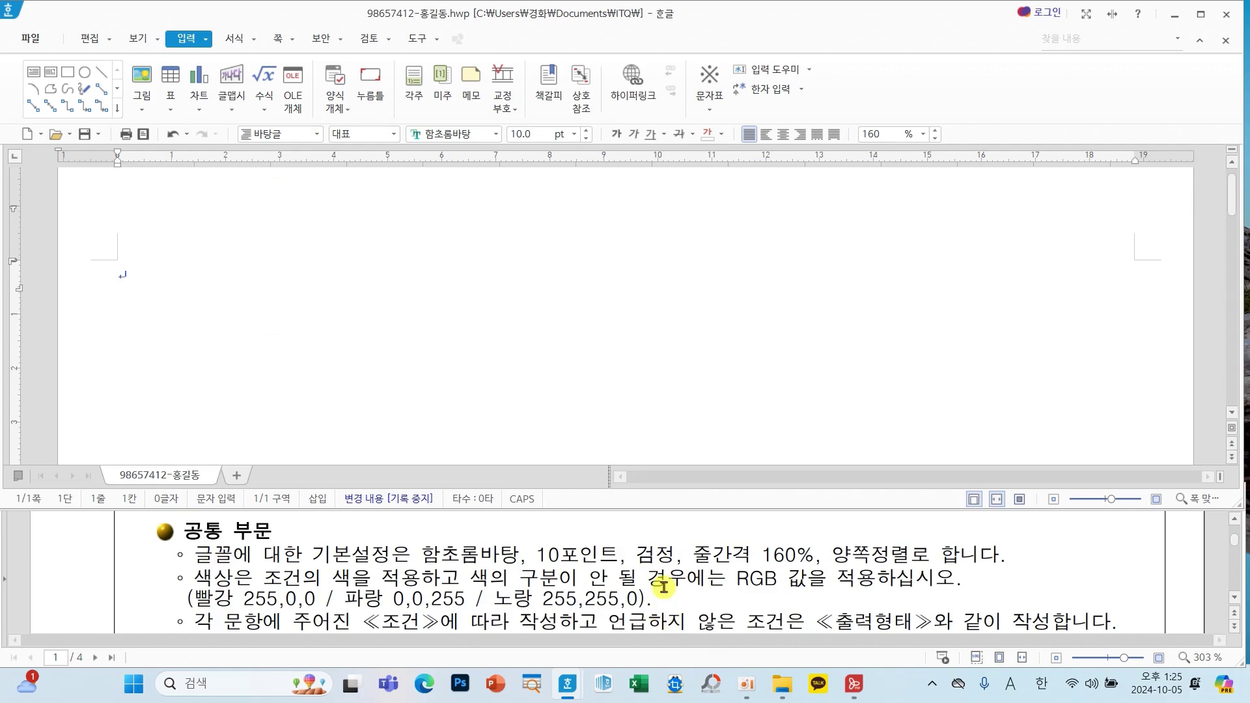
Bring task 1 into view on the exam sheet and enter the question number "1." with a new line after it.
{"action": "scroll", "coordinate": [664, 587], "scroll_direction": "down", "scroll_amount": 15}
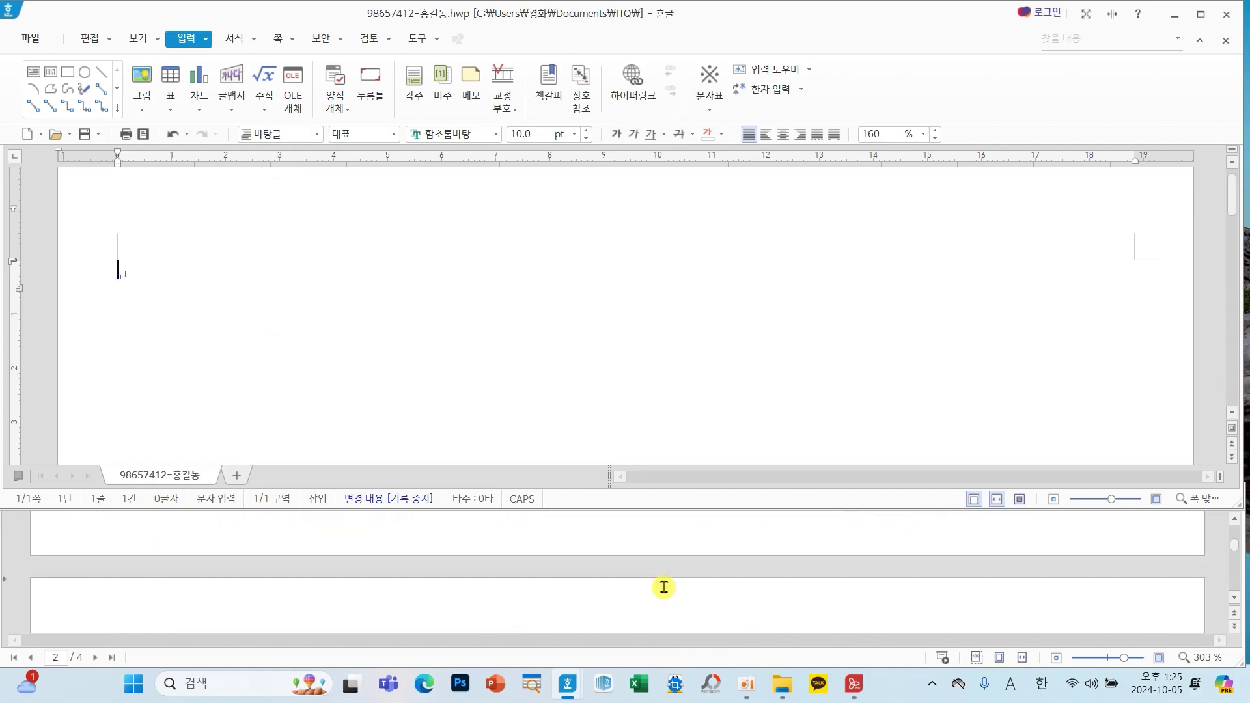
{"action": "scroll", "coordinate": [664, 587], "scroll_direction": "down", "scroll_amount": 3}
{"action": "scroll", "coordinate": [664, 588], "scroll_direction": "up", "scroll_amount": 1}
{"action": "scroll", "coordinate": [663, 587], "scroll_direction": "down", "scroll_amount": 1}
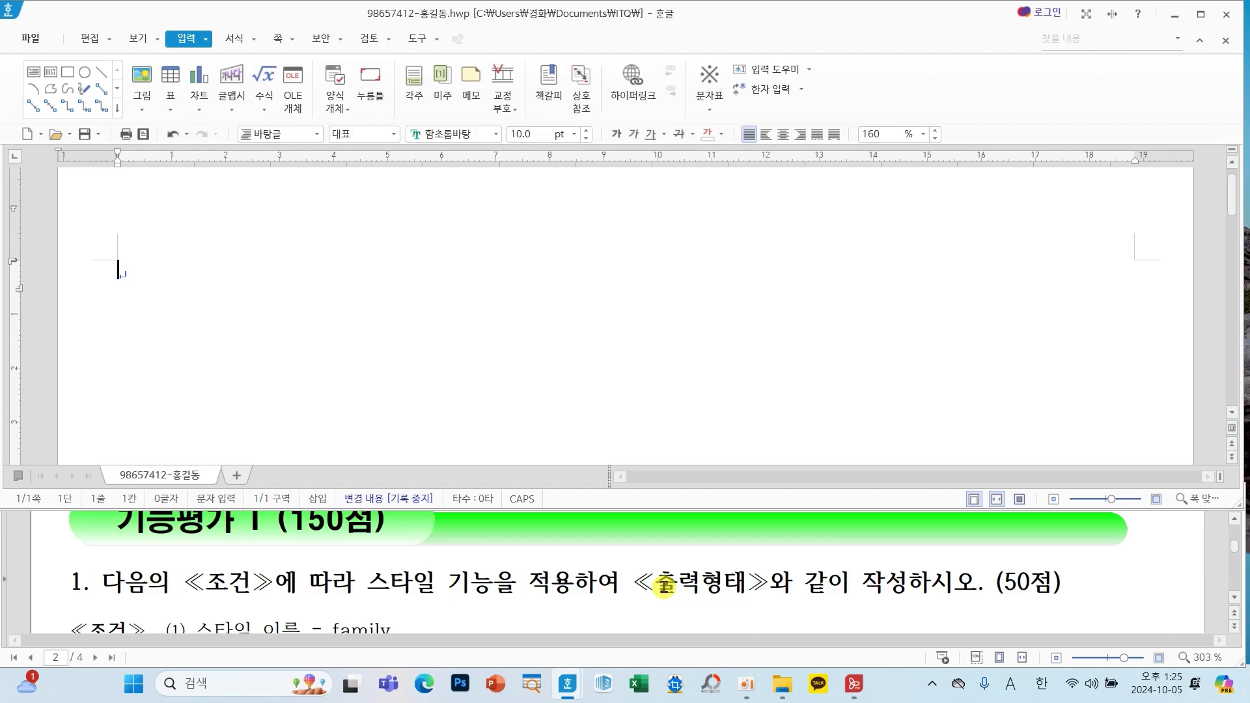
{"action": "scroll", "coordinate": [663, 587], "scroll_direction": "down", "scroll_amount": 1}
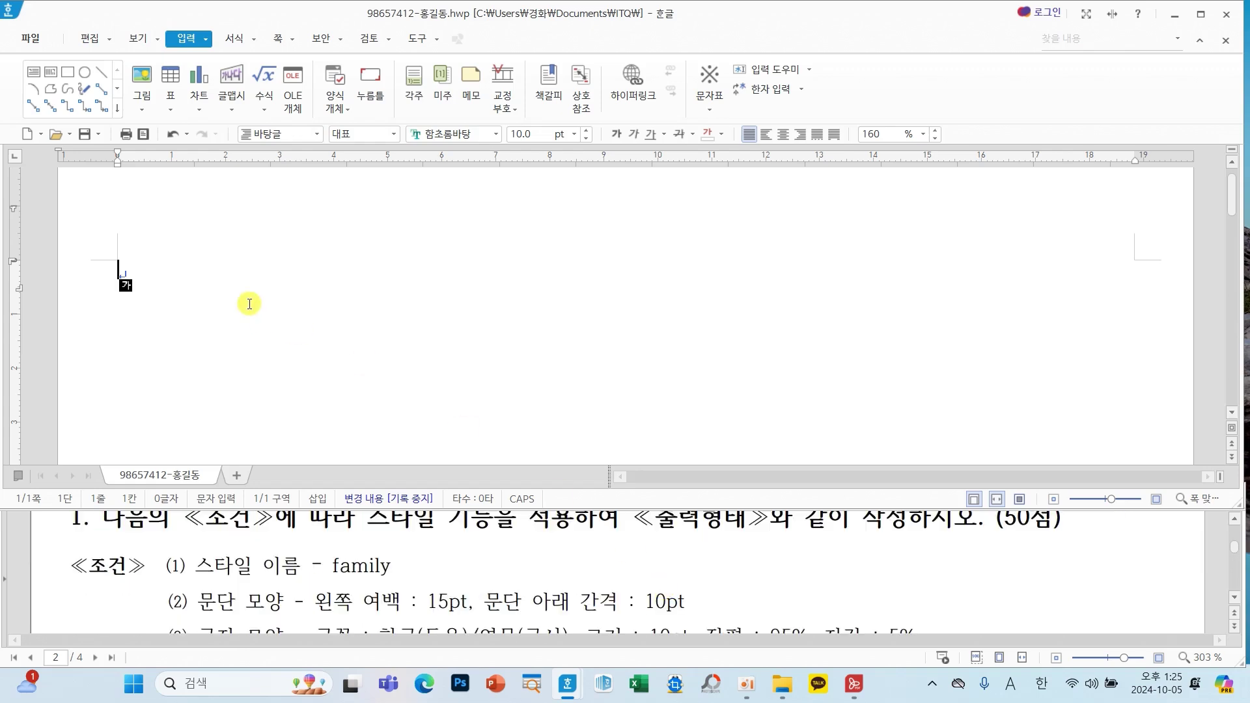
{"action": "left_click", "coordinate": [213, 282]}
{"action": "type", "text": "1."}
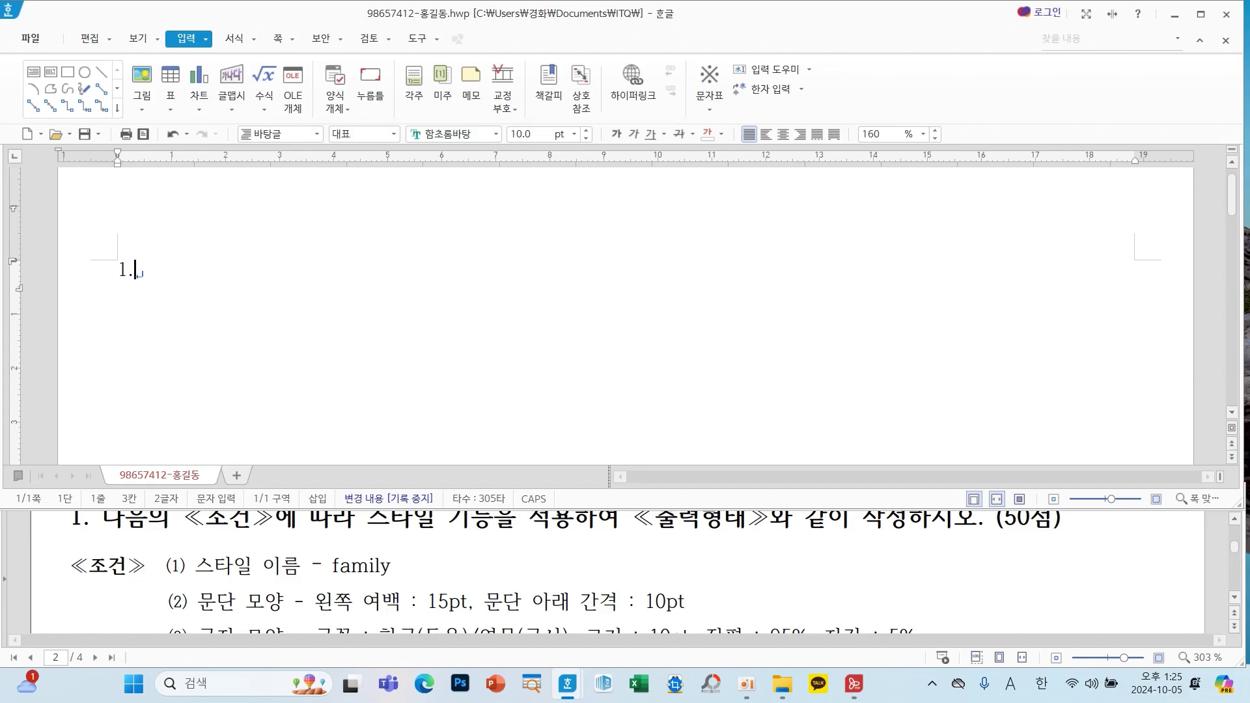
{"action": "key", "text": "Return"}
{"action": "key", "text": "Return"}
{"action": "key", "text": "Return"}
{"action": "key", "text": "Return"}
{"action": "key", "text": "Return"}
{"action": "type", "text": "2."}
{"action": "key", "text": "Return"}
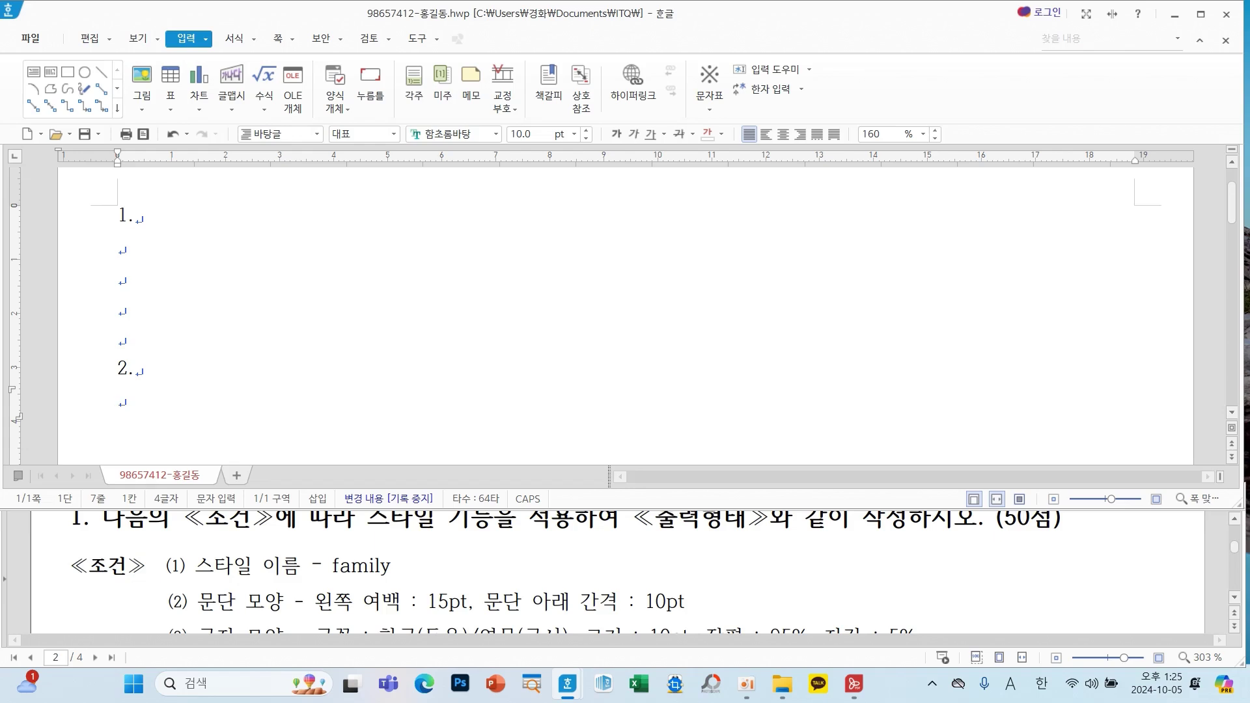
{"action": "key", "text": "BackSpace"}
{"action": "key", "text": "BackSpace"}
{"action": "key", "text": "BackSpace"}
{"action": "key", "text": "BackSpace"}
{"action": "key", "text": "BackSpace"}
{"action": "key", "text": "BackSpace"}
{"action": "key", "text": "BackSpace"}
Read task 1's style conditions and output text on the exam sheet and place the cursor on the empty line below "1.".
{"action": "scroll", "coordinate": [702, 580], "scroll_direction": "down", "scroll_amount": 2}
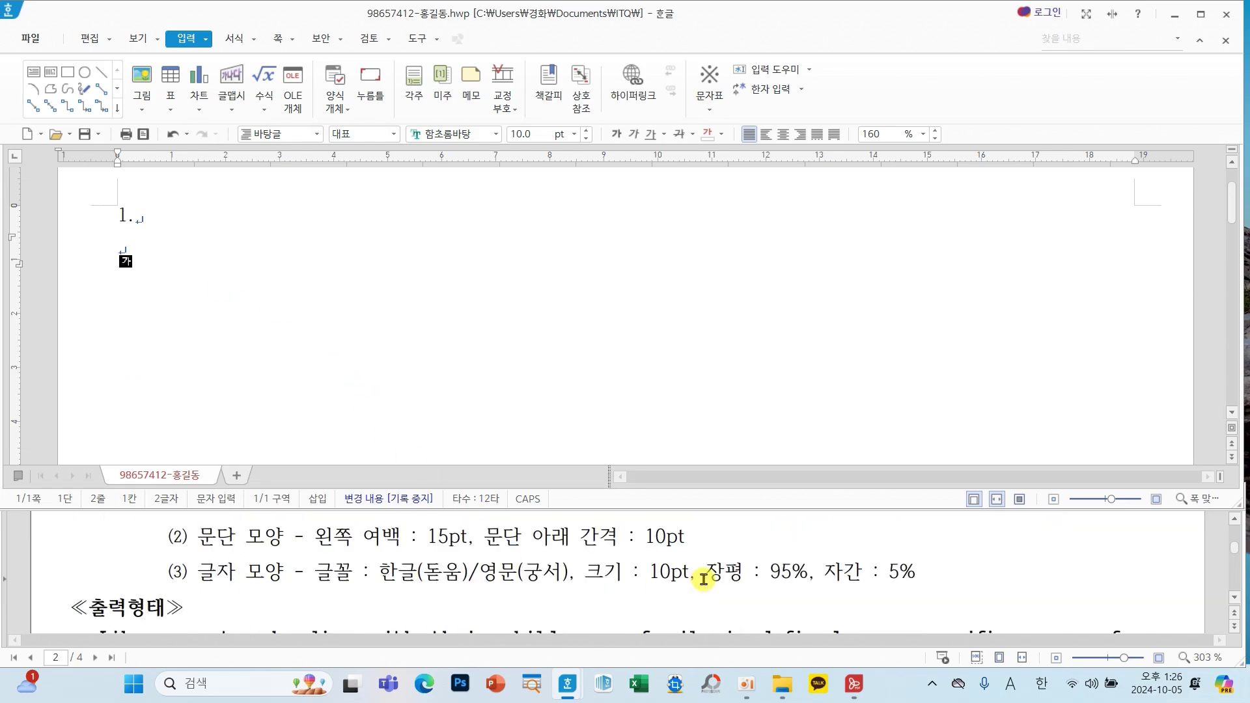
{"action": "scroll", "coordinate": [703, 580], "scroll_direction": "up", "scroll_amount": 2}
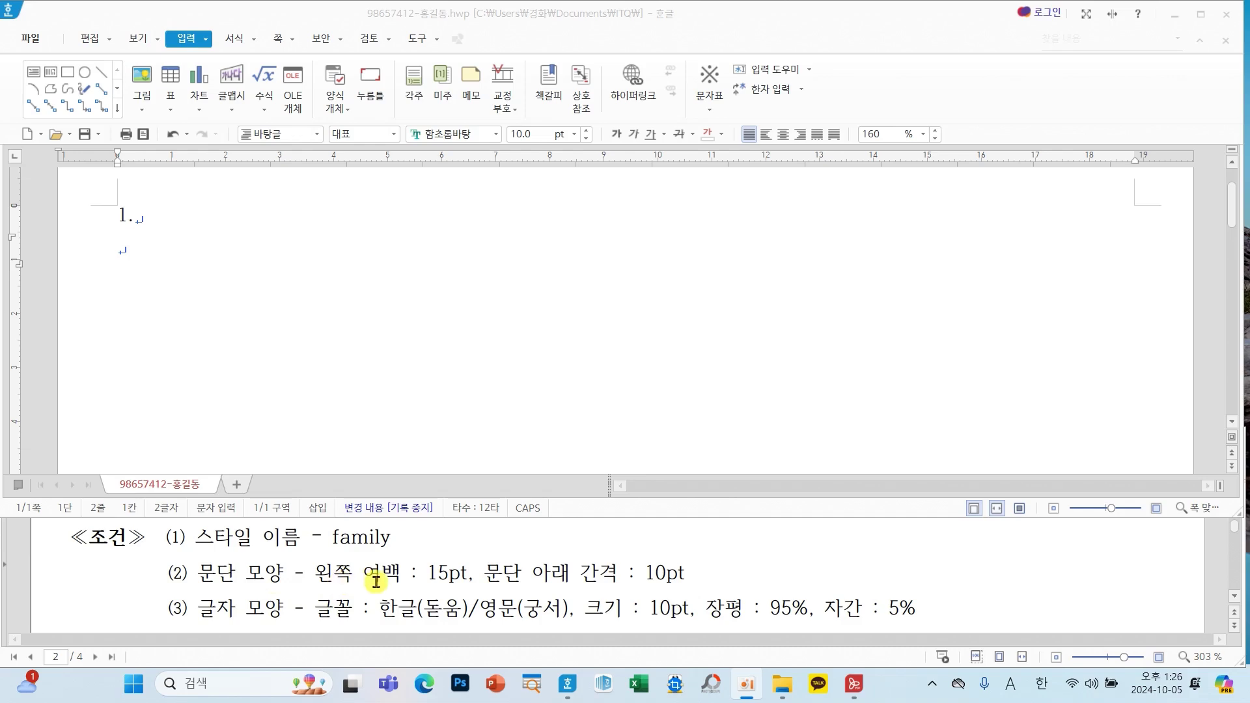
{"action": "scroll", "coordinate": [331, 535], "scroll_direction": "down", "scroll_amount": 5}
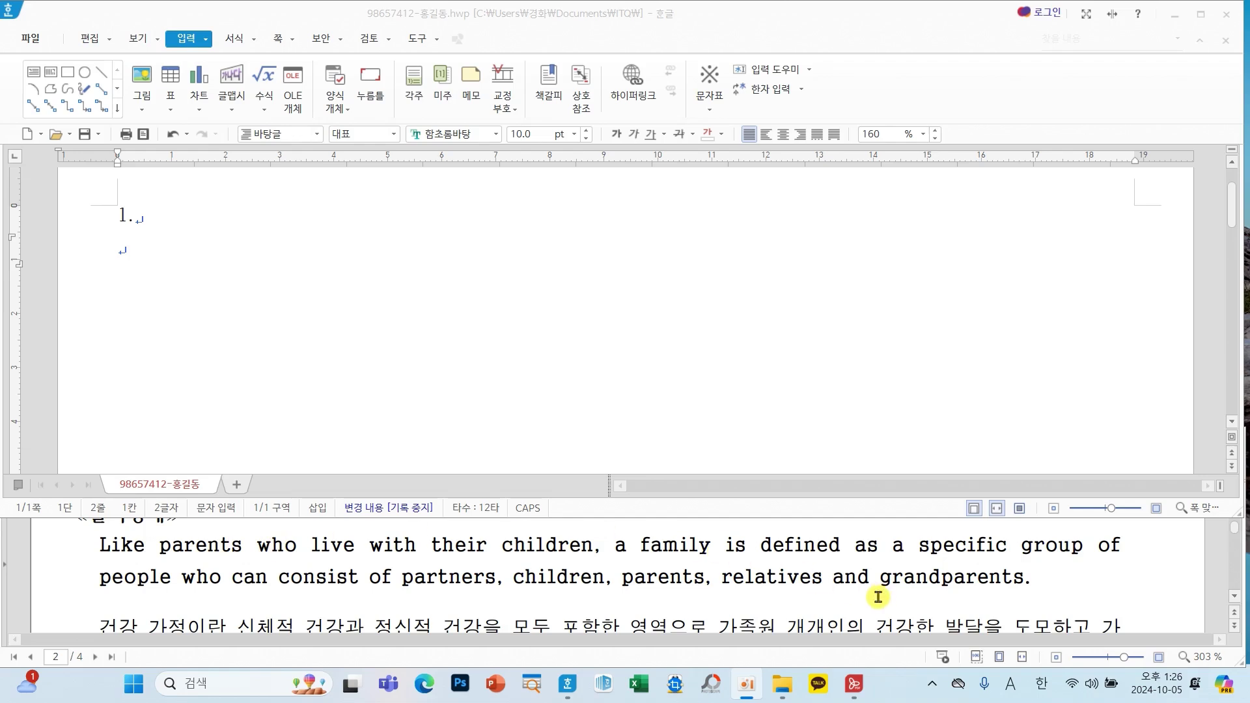
{"action": "scroll", "coordinate": [673, 602], "scroll_direction": "down", "scroll_amount": 2}
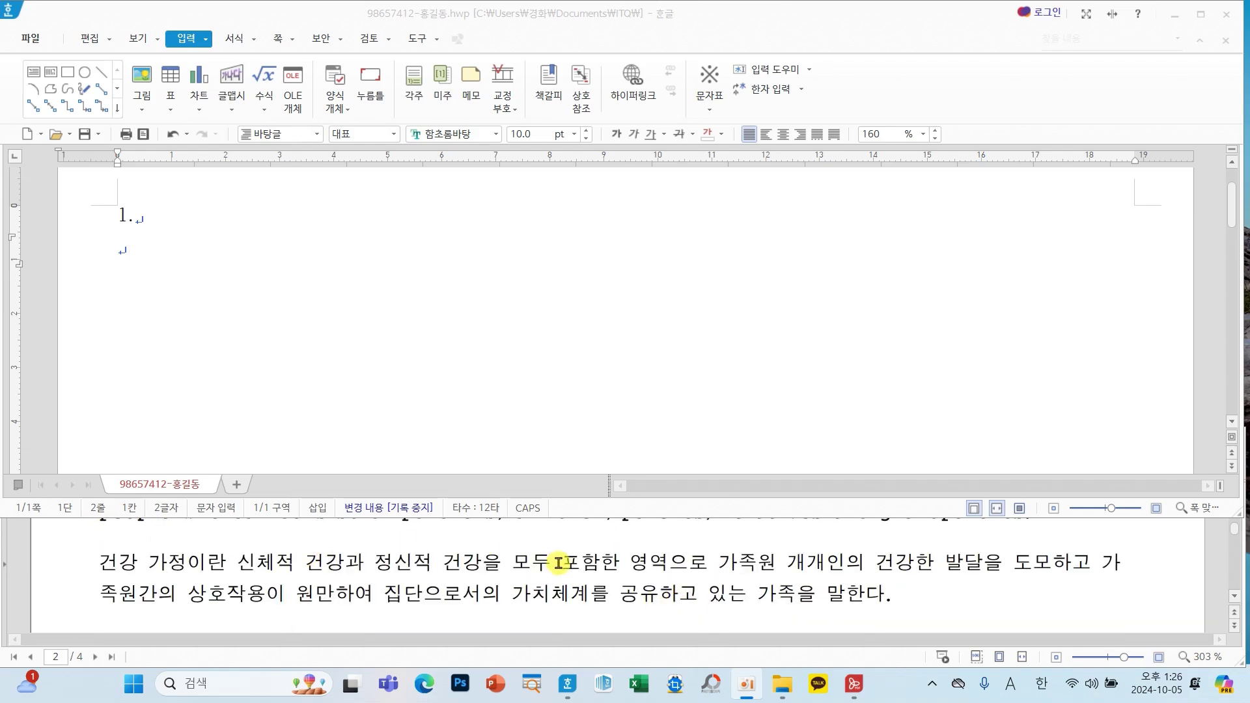
{"action": "scroll", "coordinate": [550, 577], "scroll_direction": "up", "scroll_amount": 2}
{"action": "left_click", "coordinate": [149, 261]}
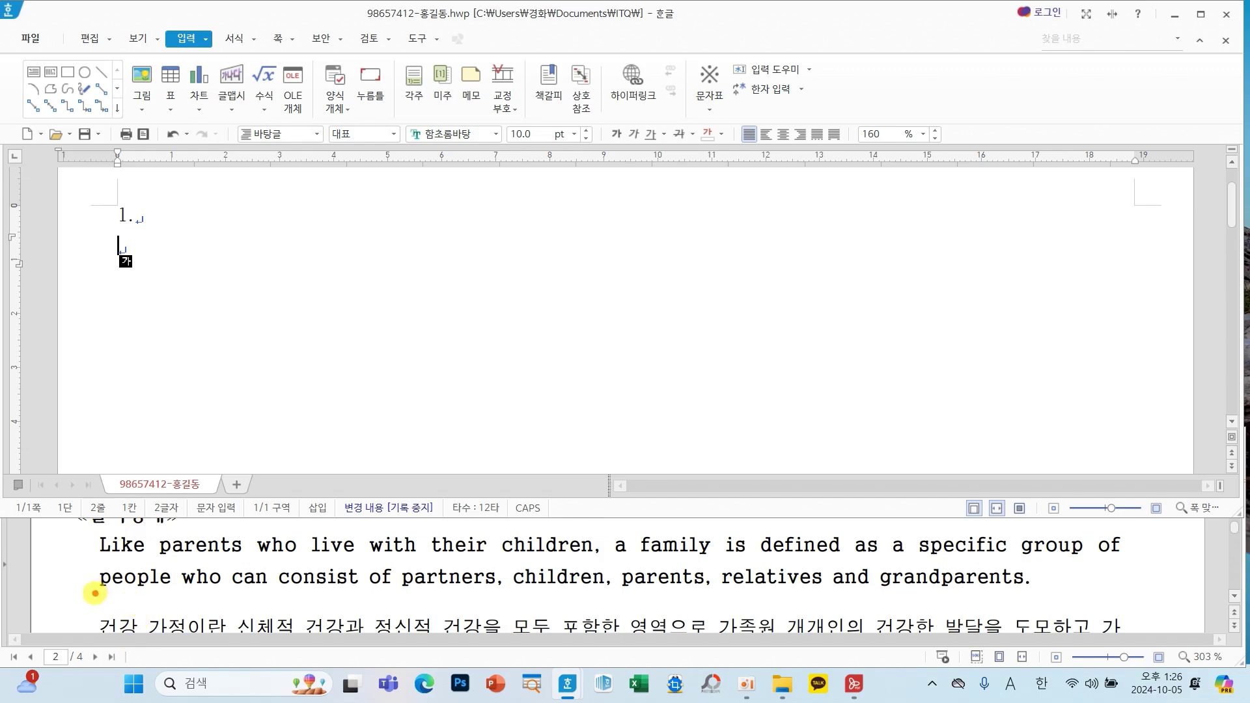
{"action": "mouse_move", "coordinate": [68, 589]}
{"action": "left_mouse_down"}
{"action": "mouse_move", "coordinate": [133, 608]}
{"action": "mouse_move", "coordinate": [48, 626]}
{"action": "left_mouse_up"}
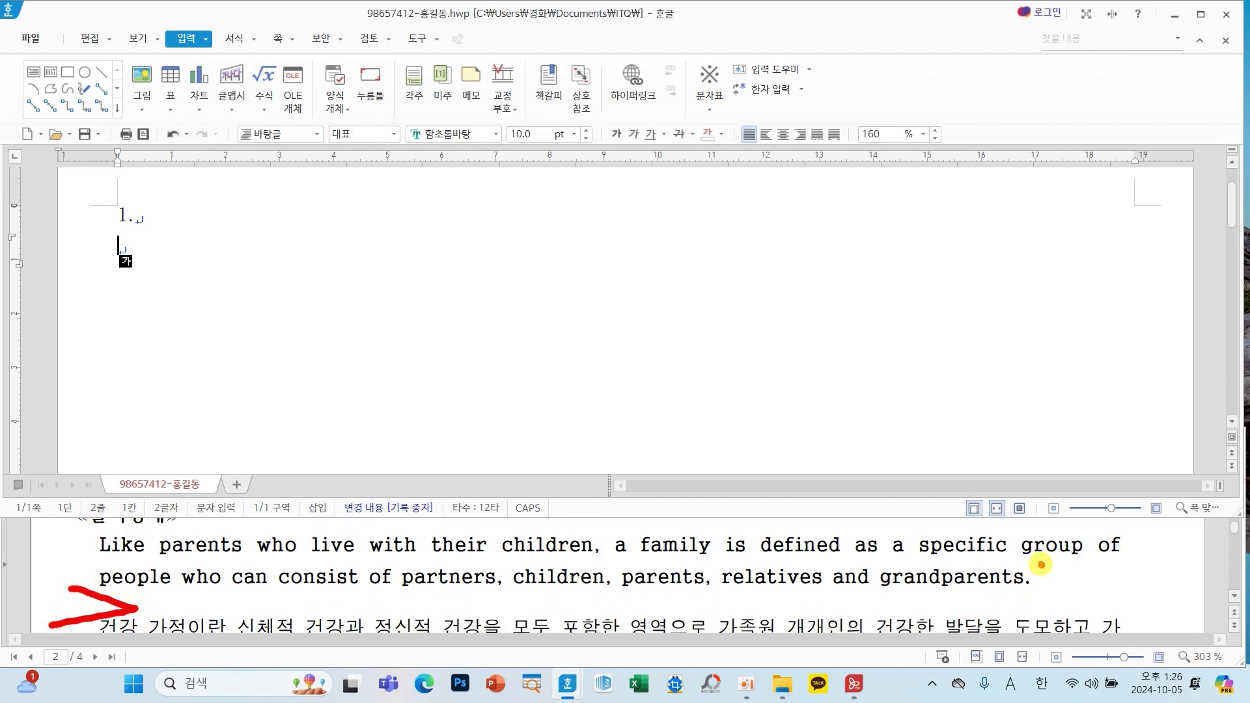
{"action": "mouse_move", "coordinate": [1040, 564]}
{"action": "left_mouse_down"}
{"action": "mouse_move", "coordinate": [1004, 597]}
{"action": "mouse_move", "coordinate": [1026, 612]}
{"action": "left_mouse_up"}
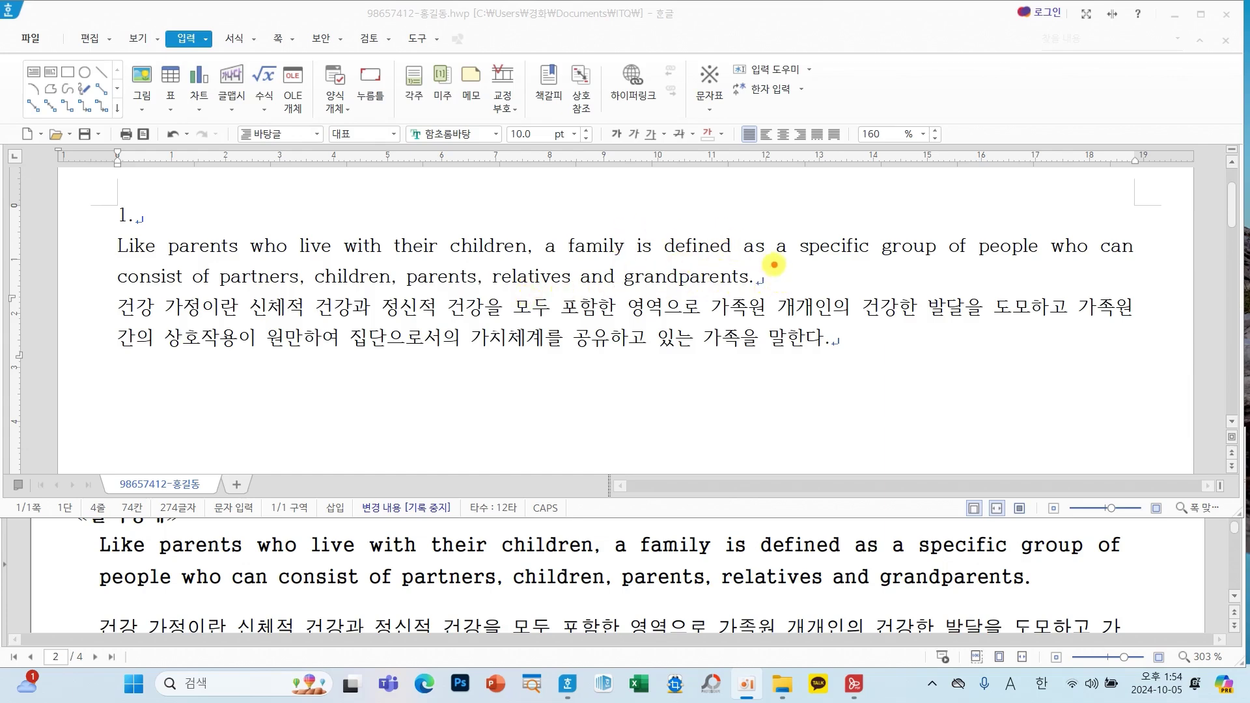
{"action": "left_click", "coordinate": [776, 277]}
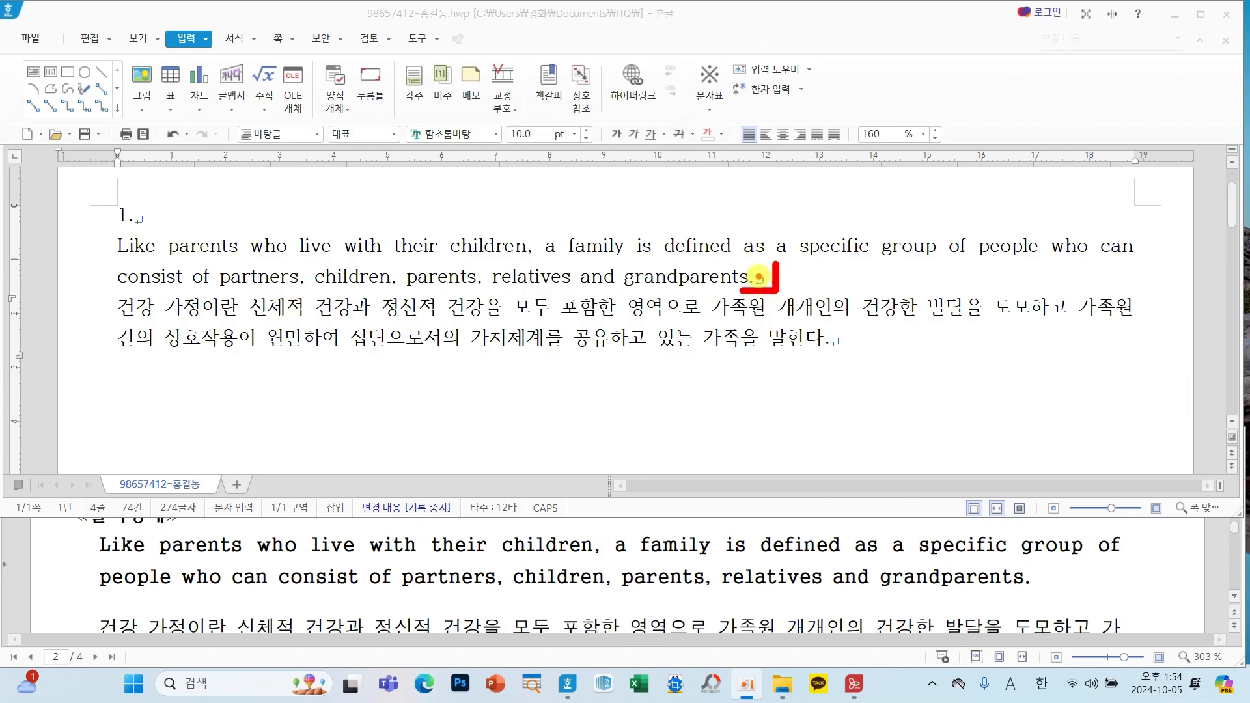
{"action": "mouse_move", "coordinate": [759, 277]}
{"action": "left_mouse_down"}
{"action": "mouse_move", "coordinate": [730, 287]}
{"action": "mouse_move", "coordinate": [749, 299]}
{"action": "left_mouse_up"}
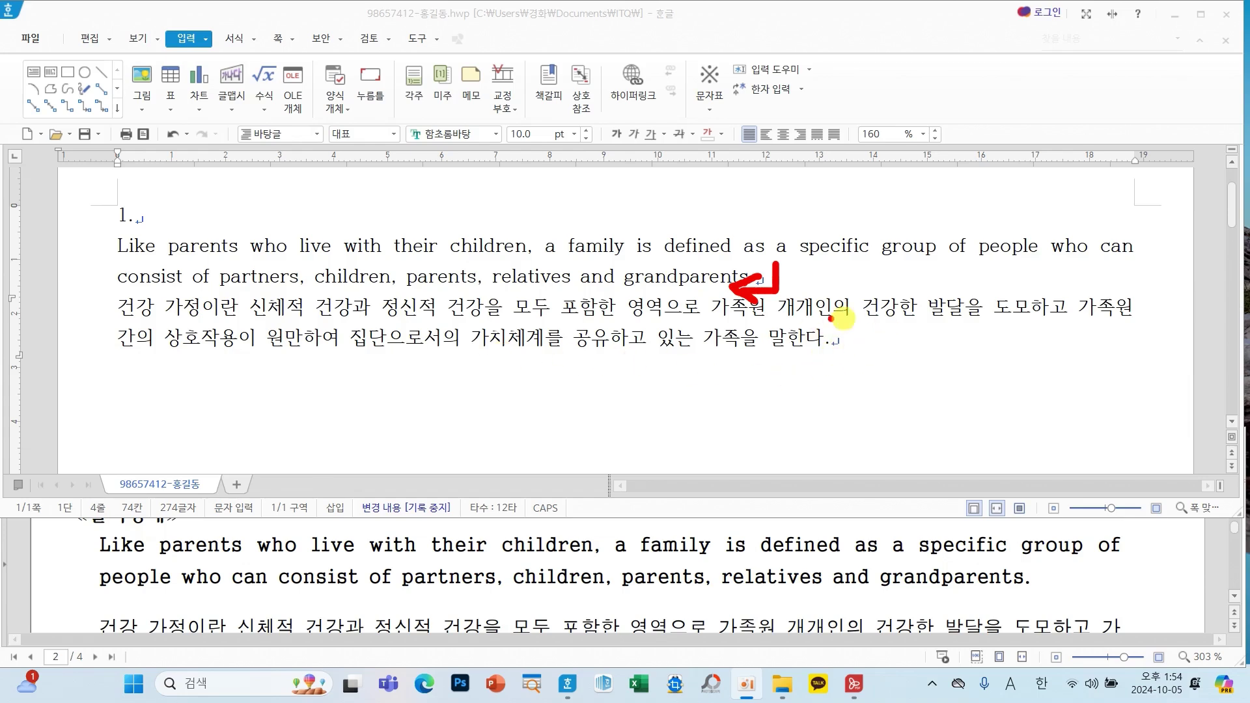
{"action": "key", "text": "Escape"}
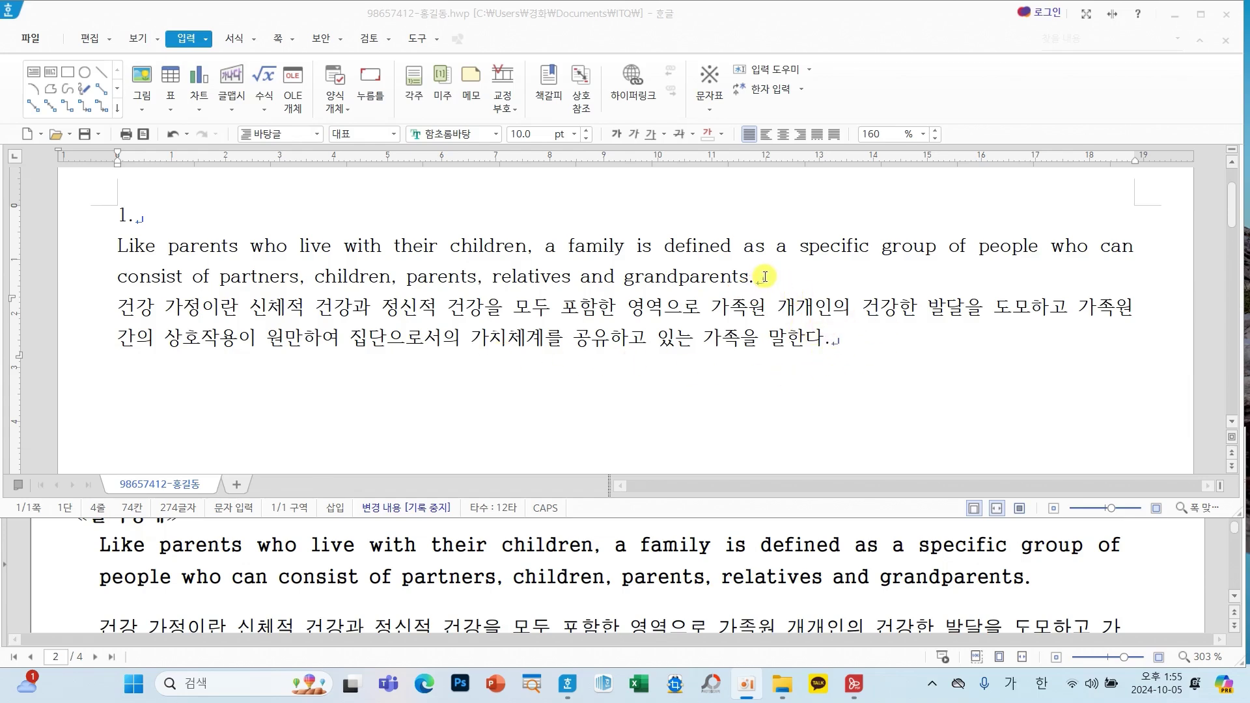
{"action": "left_click", "coordinate": [765, 277]}
{"action": "key", "text": "Return"}
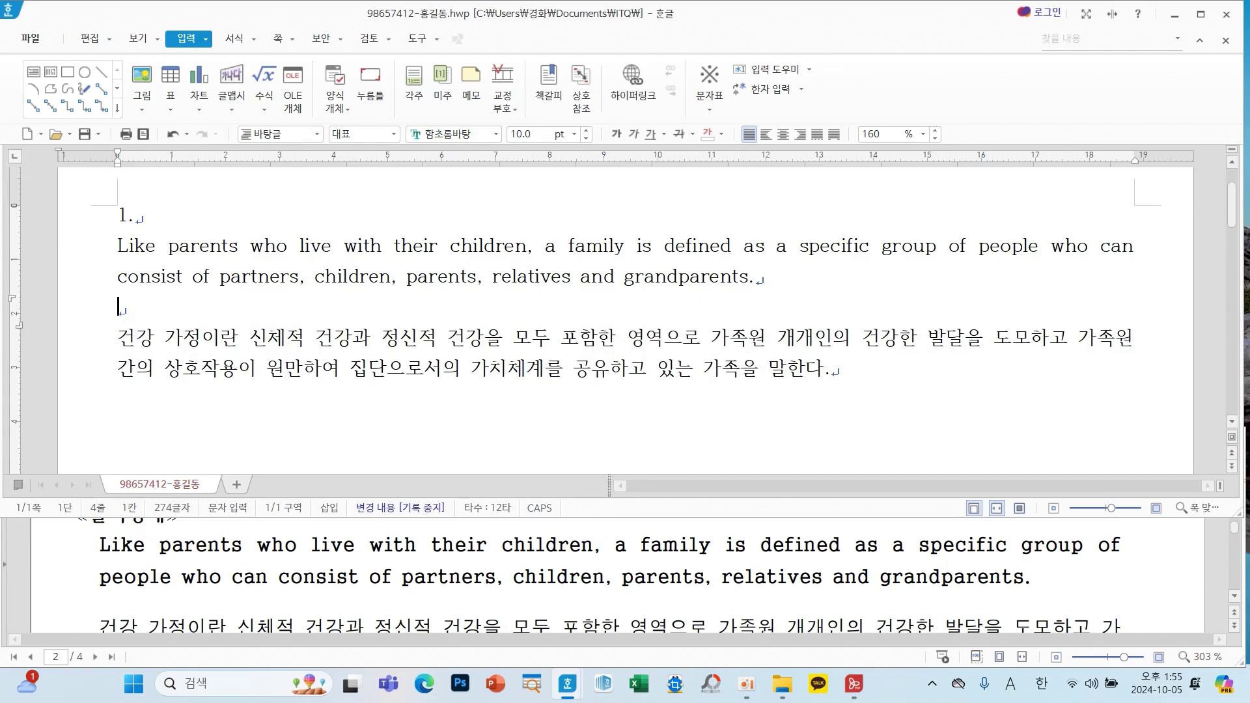
{"action": "key", "text": "BackSpace"}
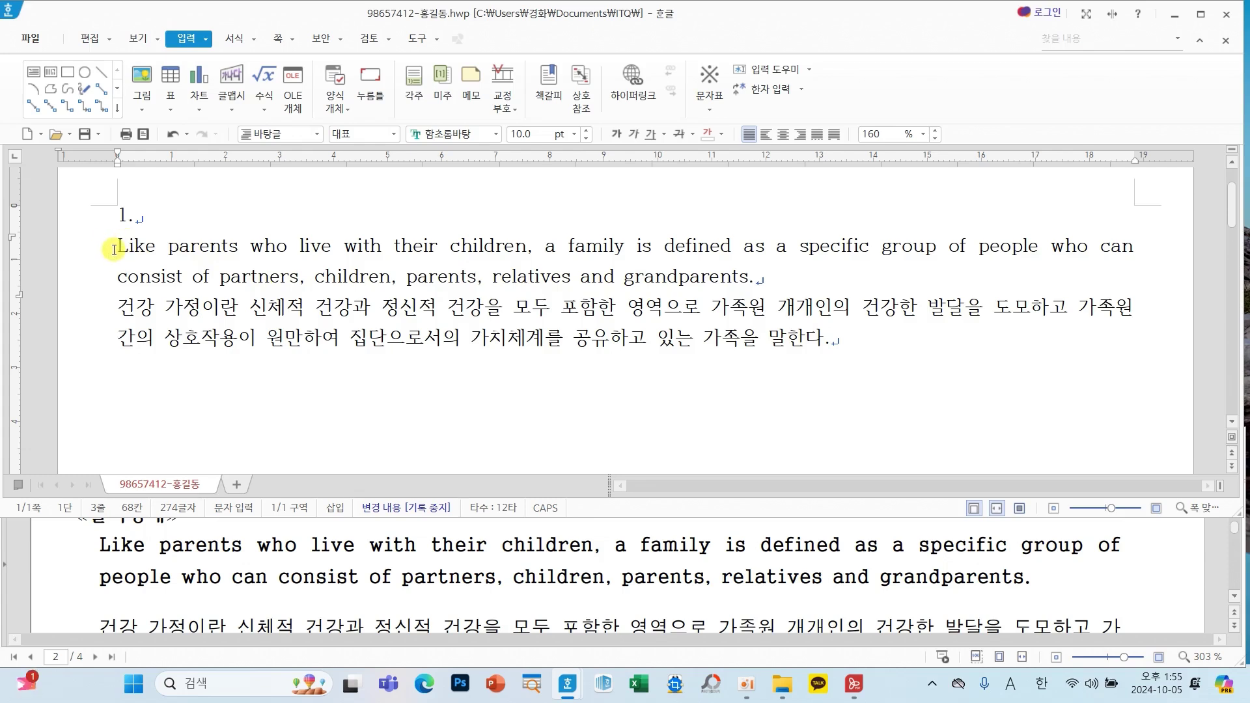
Select the English and Korean paragraphs below "1." and start a new paragraph style named "family", as given in the exam conditions.
{"action": "left_click_drag", "start_coordinate": [114, 250], "coordinate": [847, 343]}
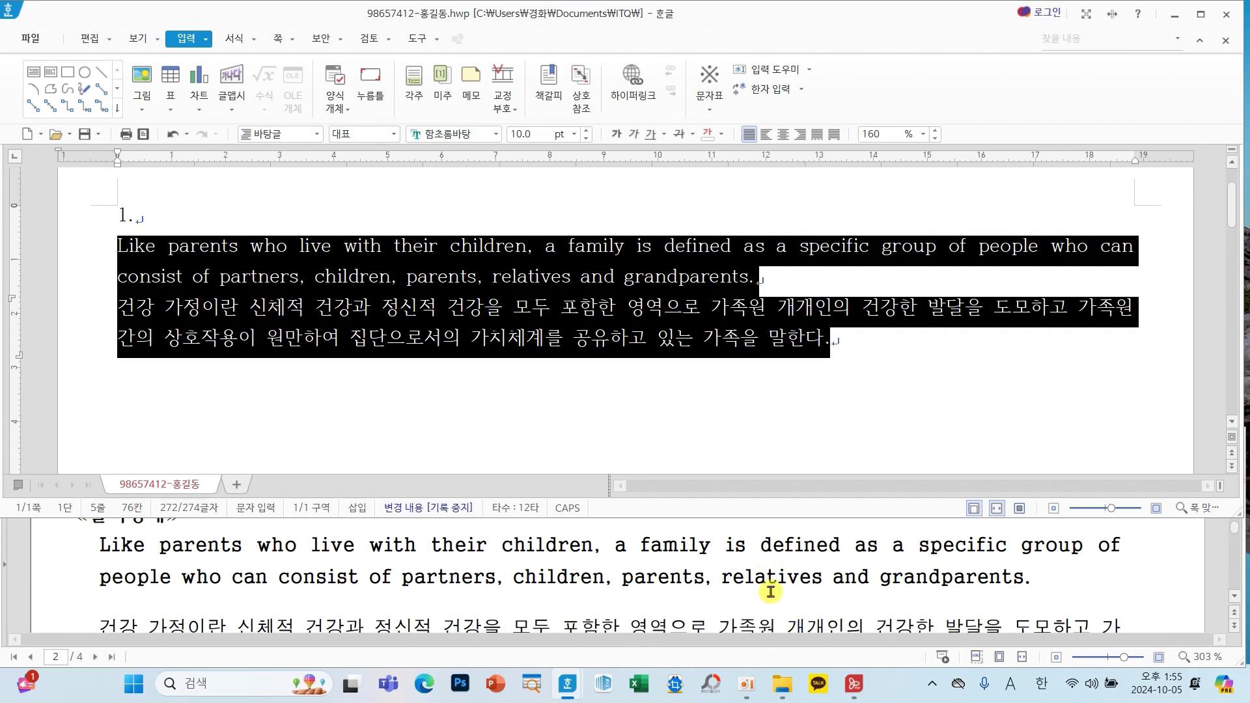
{"action": "scroll", "coordinate": [770, 591], "scroll_direction": "up", "scroll_amount": 1}
{"action": "scroll", "coordinate": [772, 591], "scroll_direction": "up", "scroll_amount": 1}
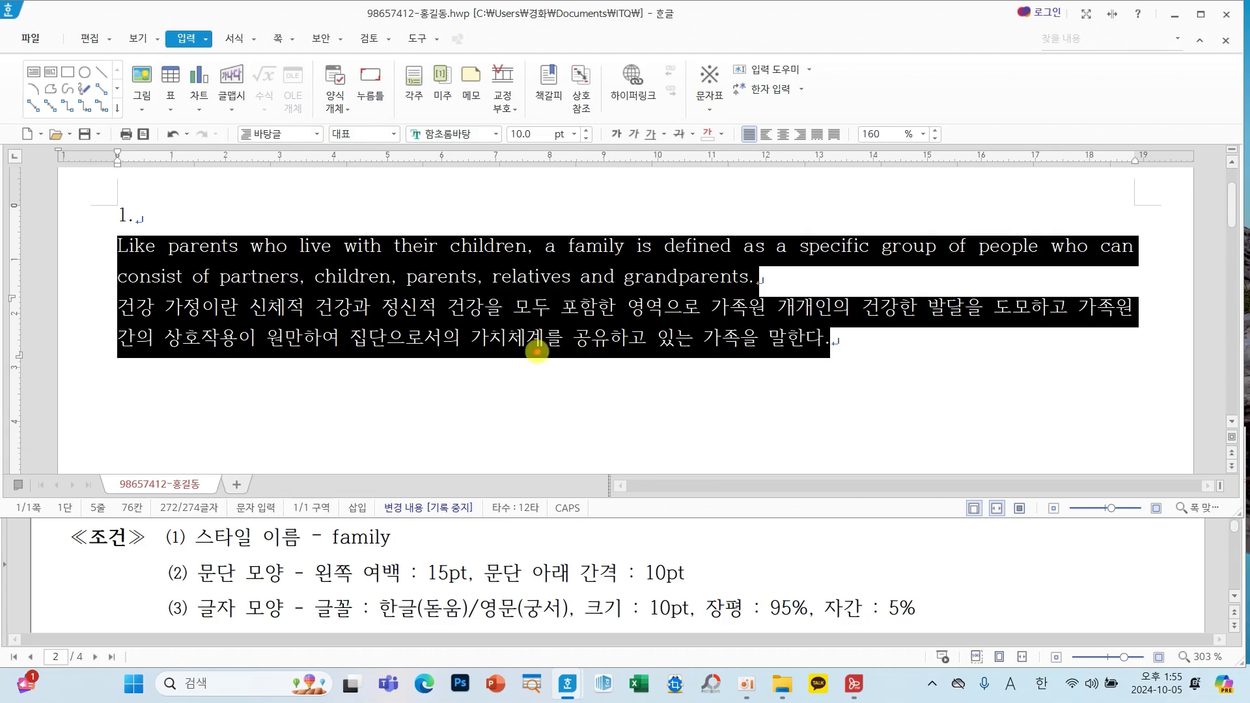
{"action": "left_click_drag", "start_coordinate": [444, 356], "coordinate": [444, 464]}
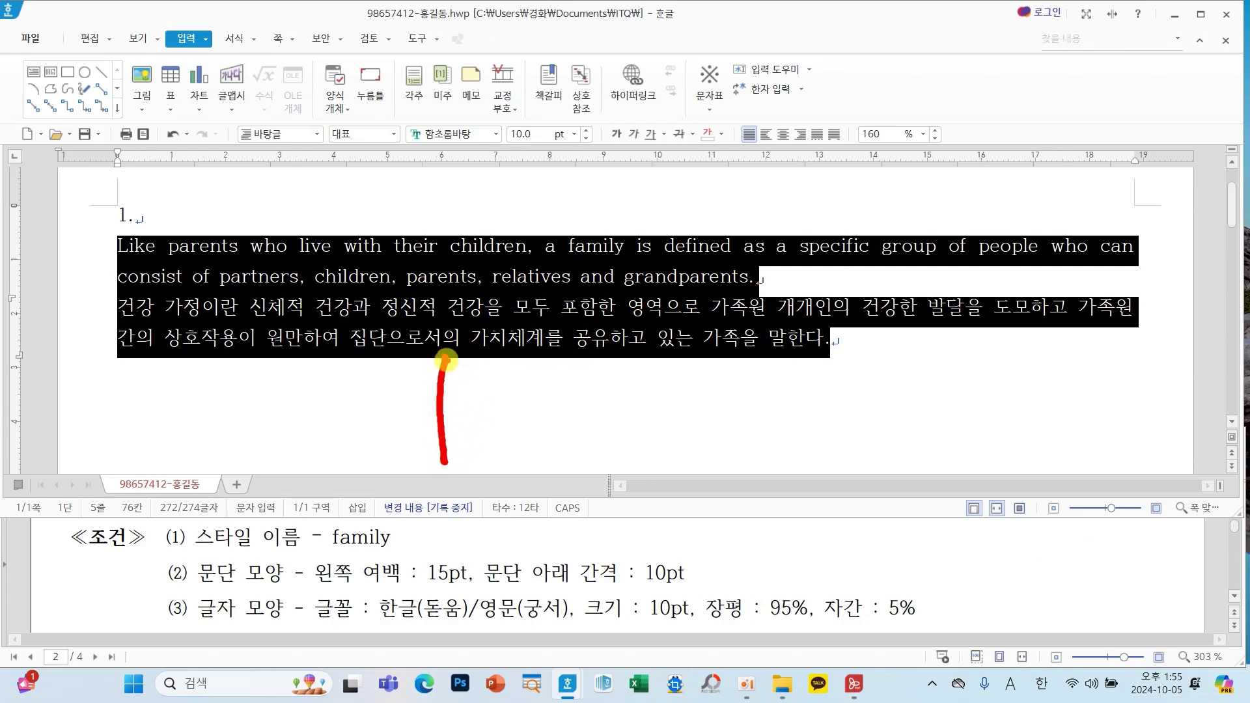
{"action": "left_click_drag", "start_coordinate": [444, 358], "coordinate": [493, 359]}
{"action": "left_click_drag", "start_coordinate": [438, 413], "coordinate": [481, 413]}
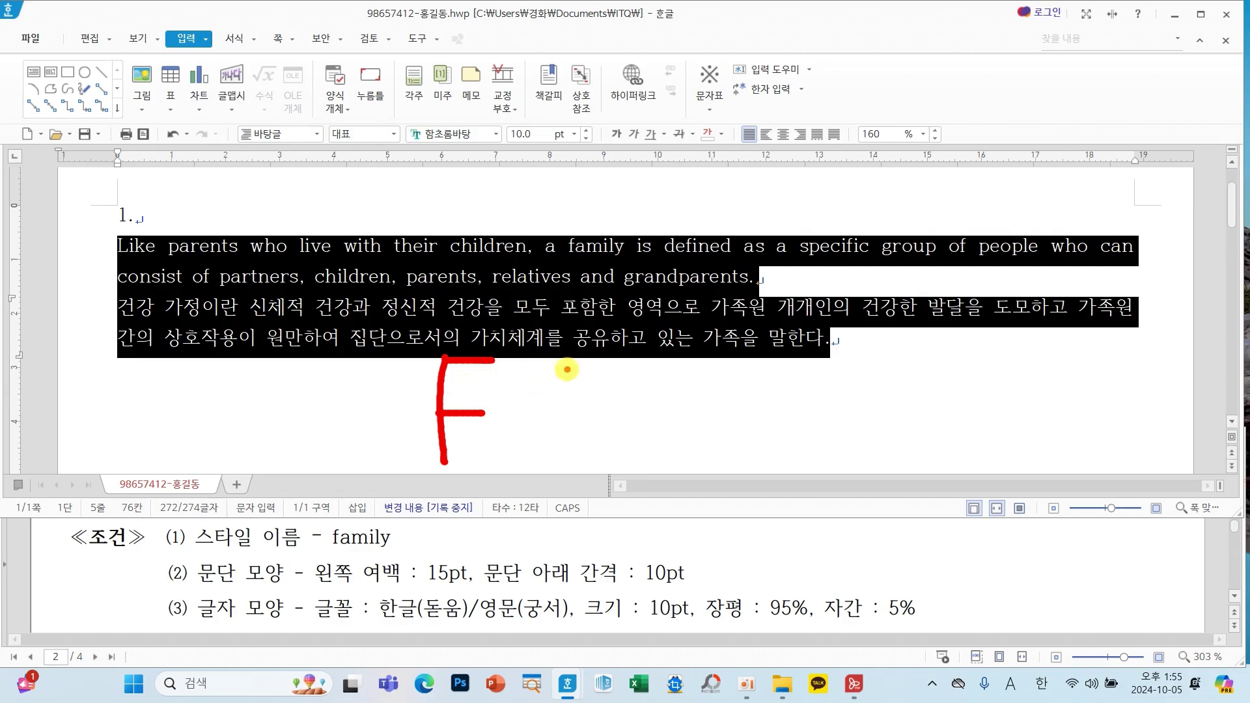
{"action": "mouse_move", "coordinate": [569, 370]}
{"action": "left_mouse_down"}
{"action": "mouse_move", "coordinate": [530, 449]}
{"action": "mouse_move", "coordinate": [535, 409]}
{"action": "mouse_move", "coordinate": [505, 422]}
{"action": "left_mouse_up"}
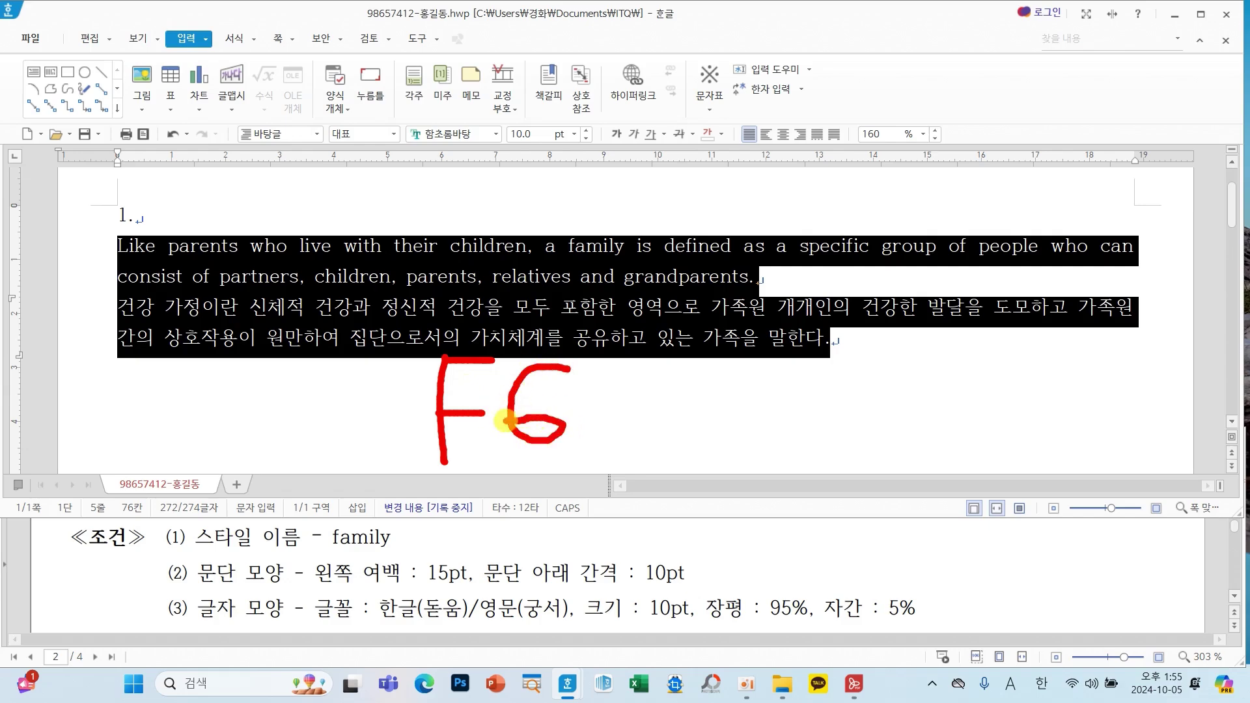
{"action": "key", "text": "F6"}
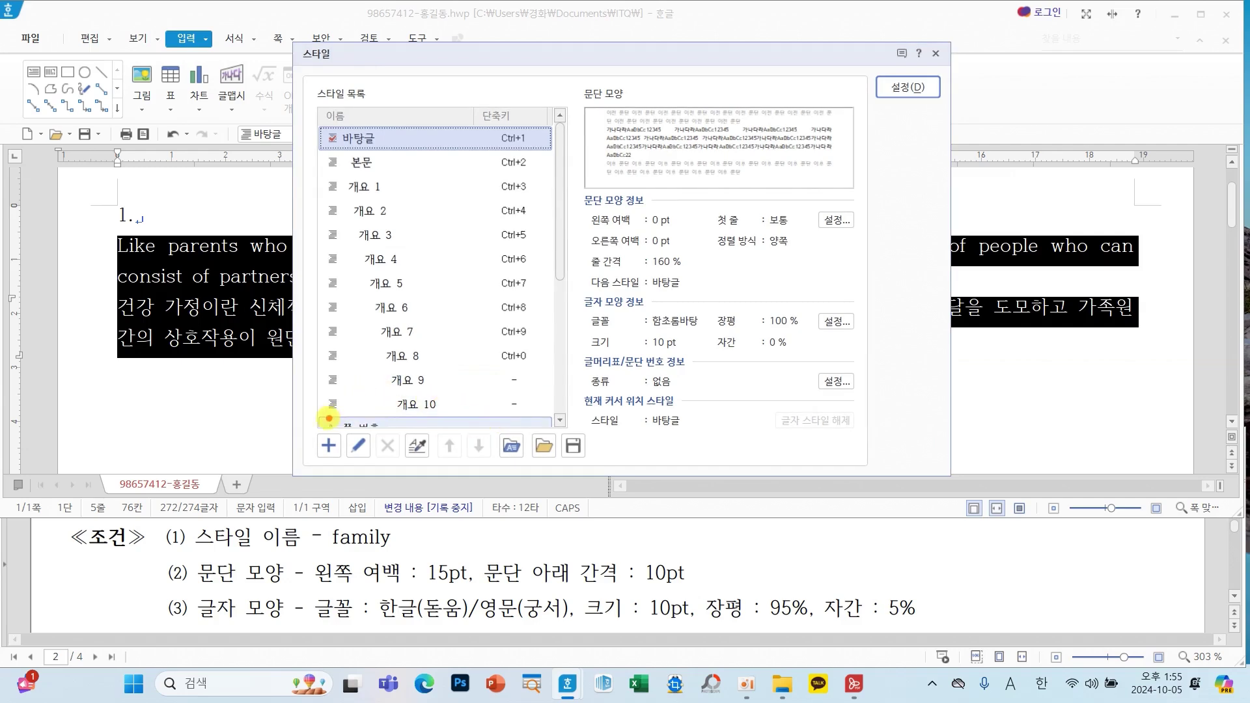
{"action": "mouse_move", "coordinate": [309, 419]}
{"action": "left_mouse_down"}
{"action": "mouse_move", "coordinate": [325, 452]}
{"action": "mouse_move", "coordinate": [358, 390]}
{"action": "left_mouse_up"}
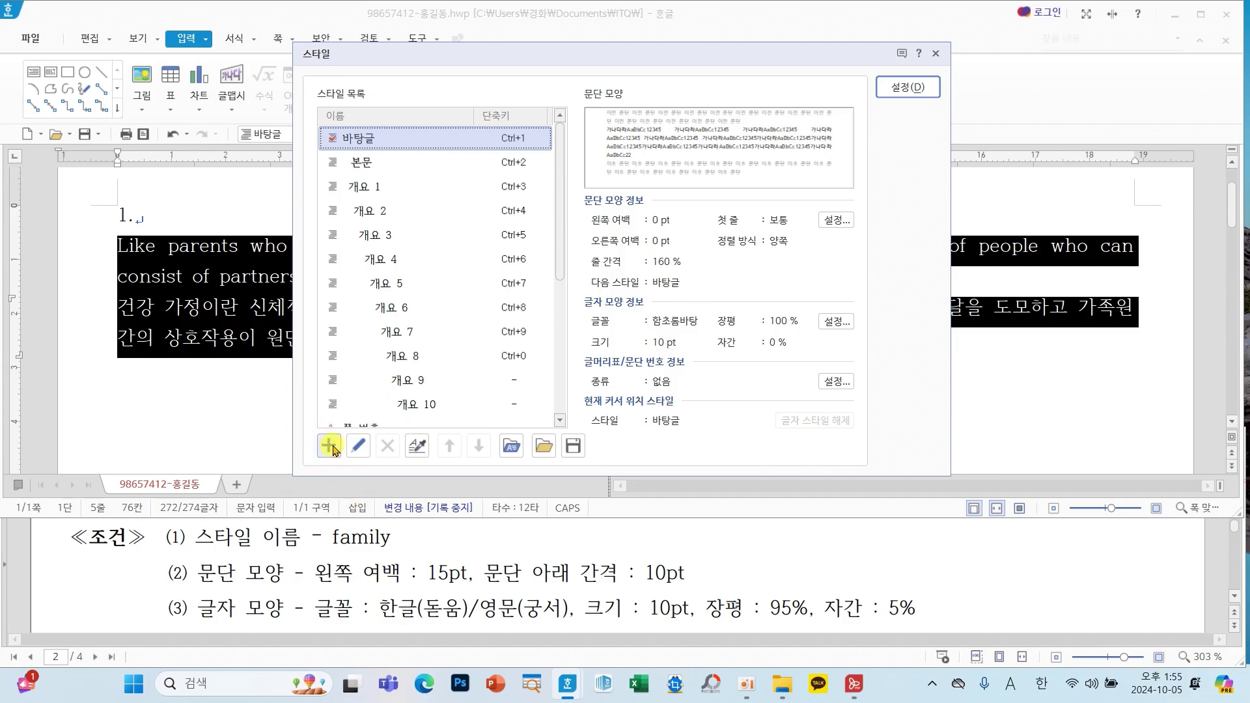
{"action": "left_click", "coordinate": [329, 446]}
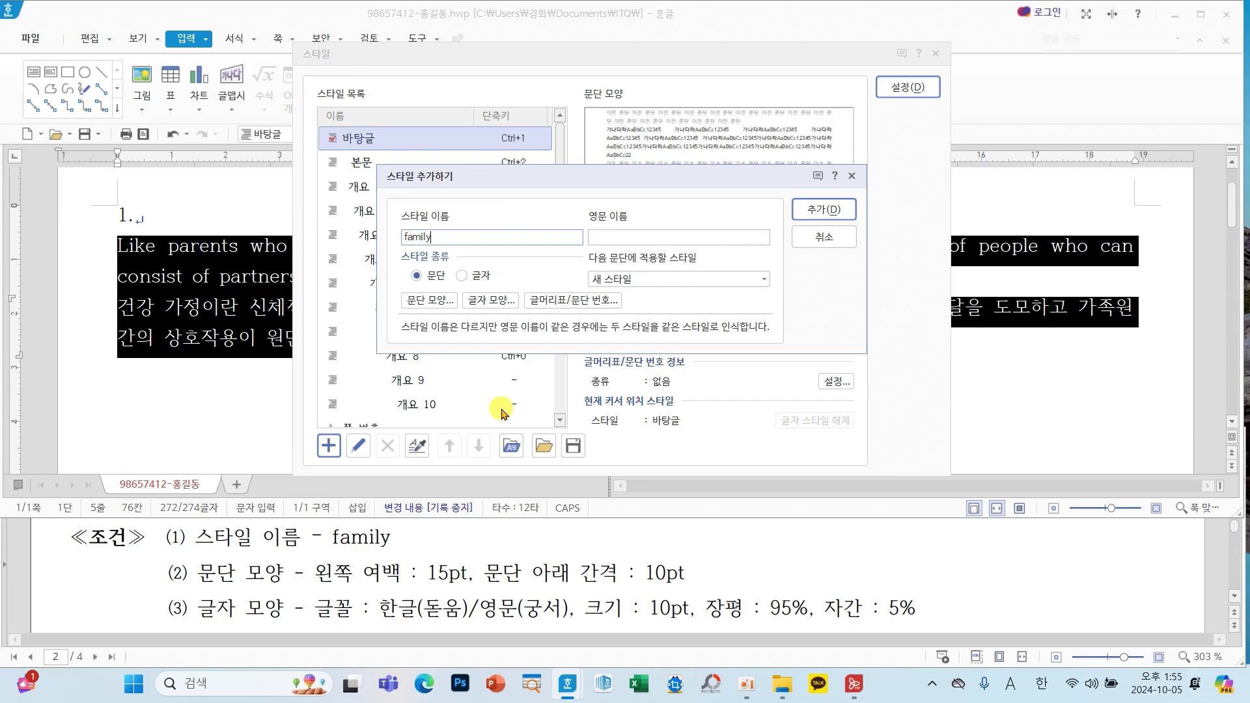
{"action": "type", "text": "family"}
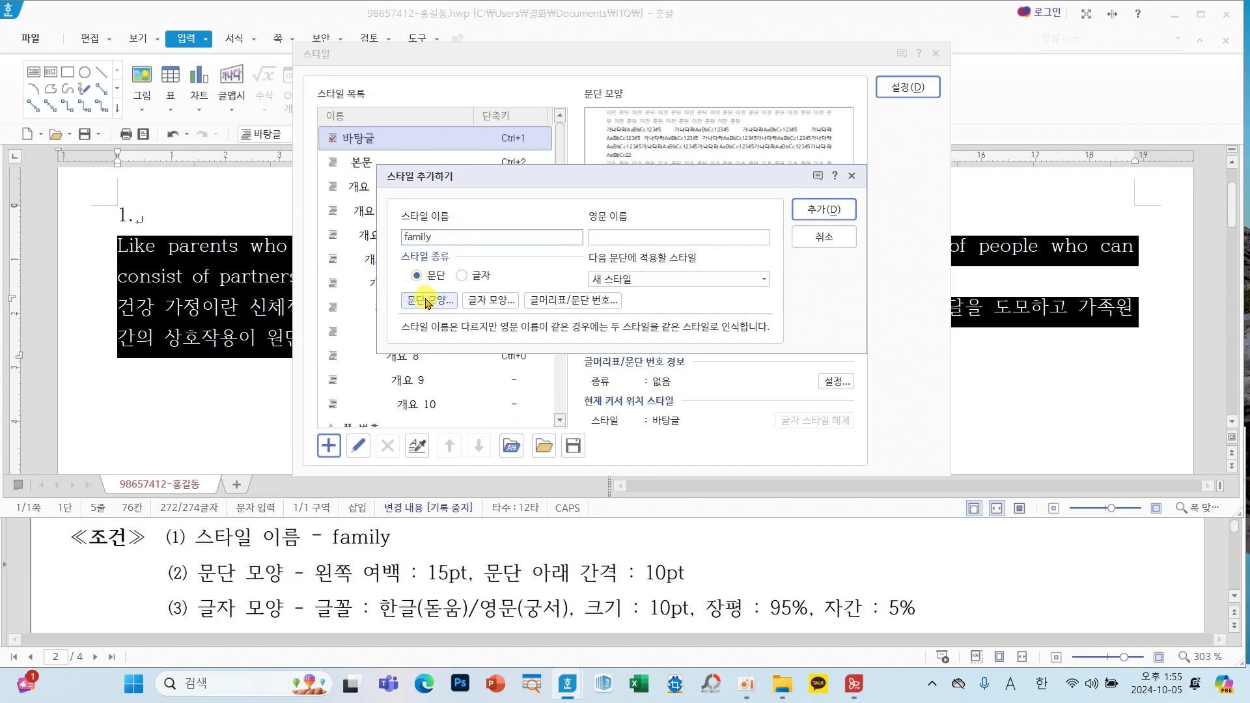
Set the family style's paragraph shape to a 15 pt left margin and 10 pt spacing below the paragraph.
{"action": "left_click", "coordinate": [426, 300]}
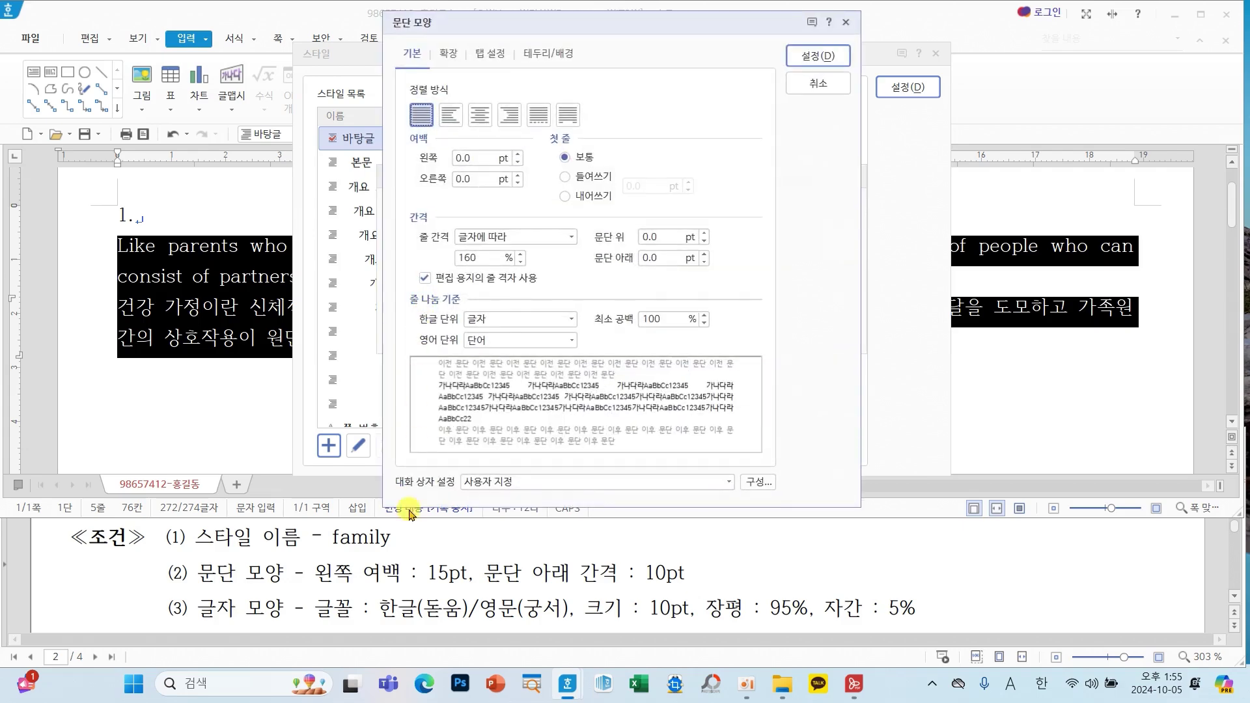
{"action": "left_click_drag", "start_coordinate": [480, 162], "coordinate": [422, 161]}
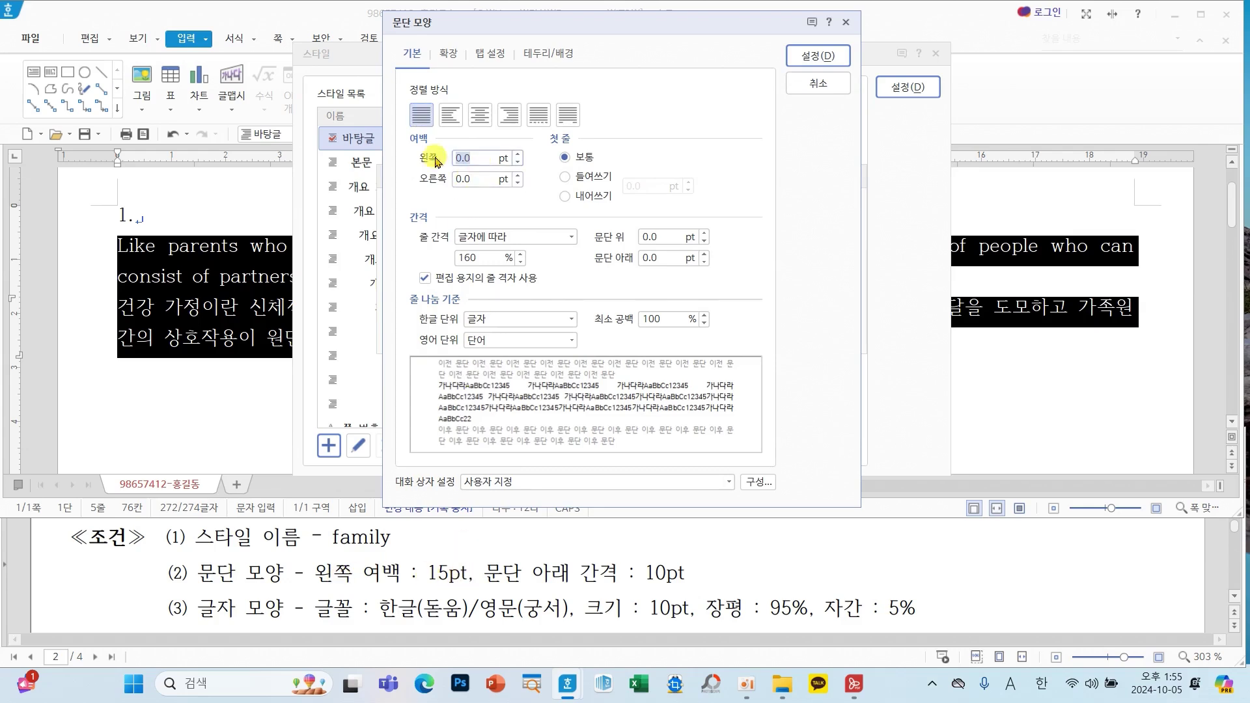
{"action": "type", "text": "15"}
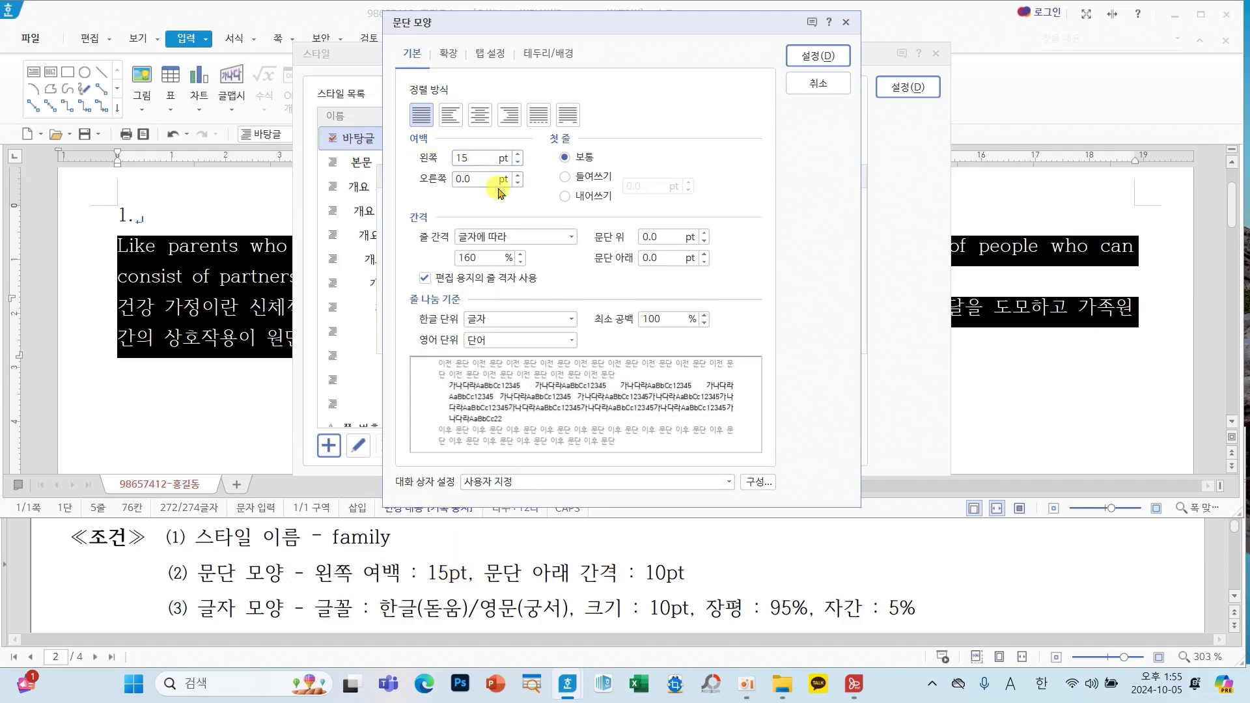
{"action": "left_click_drag", "start_coordinate": [578, 249], "coordinate": [736, 267]}
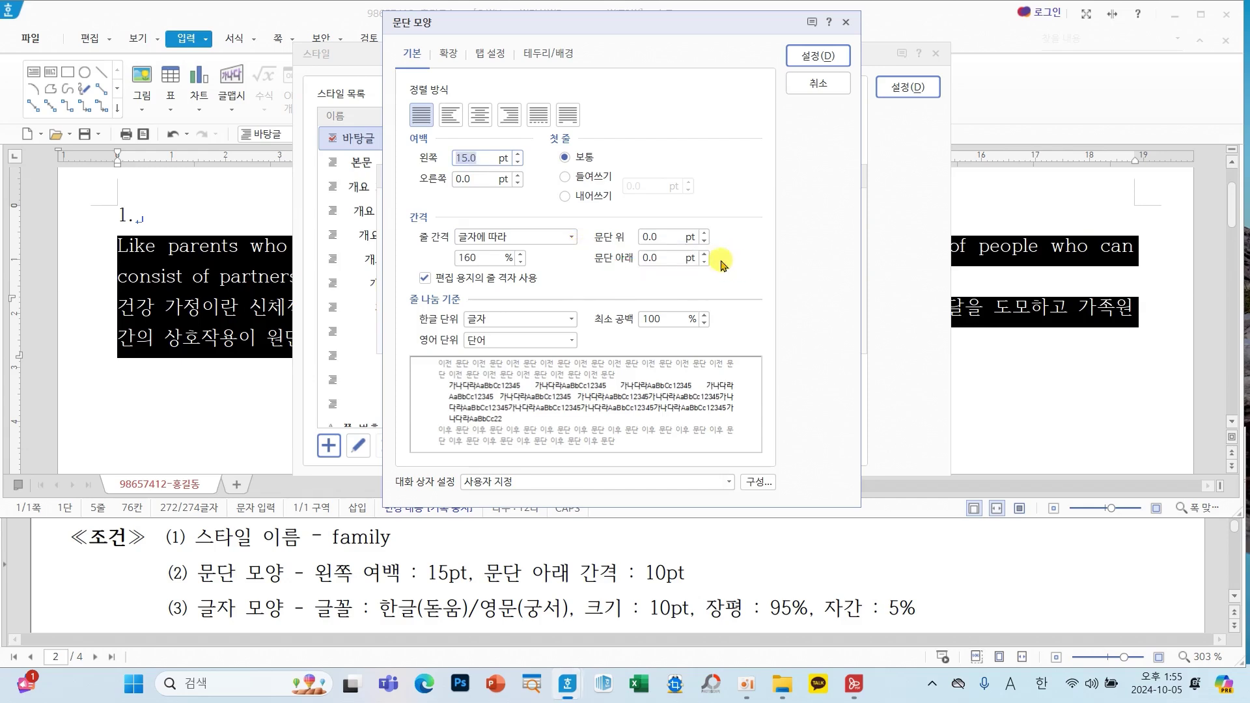
{"action": "left_click", "coordinate": [671, 258]}
{"action": "type", "text": "10"}
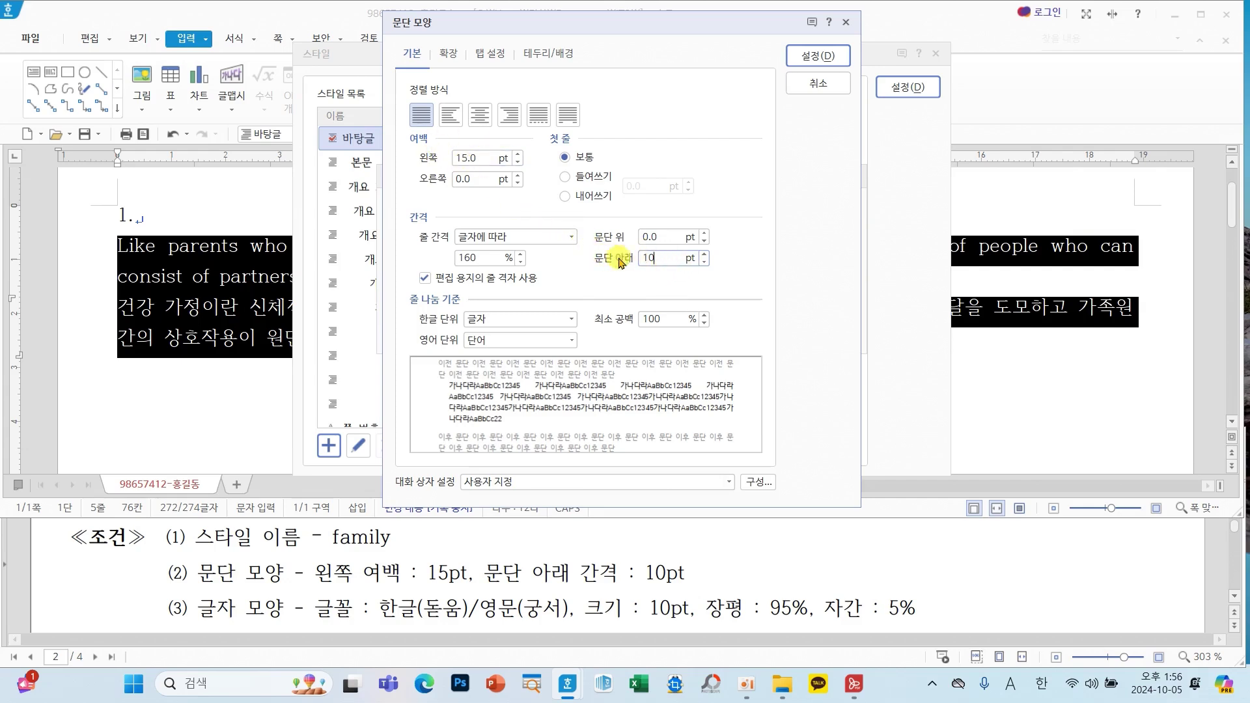
{"action": "left_click", "coordinate": [801, 53]}
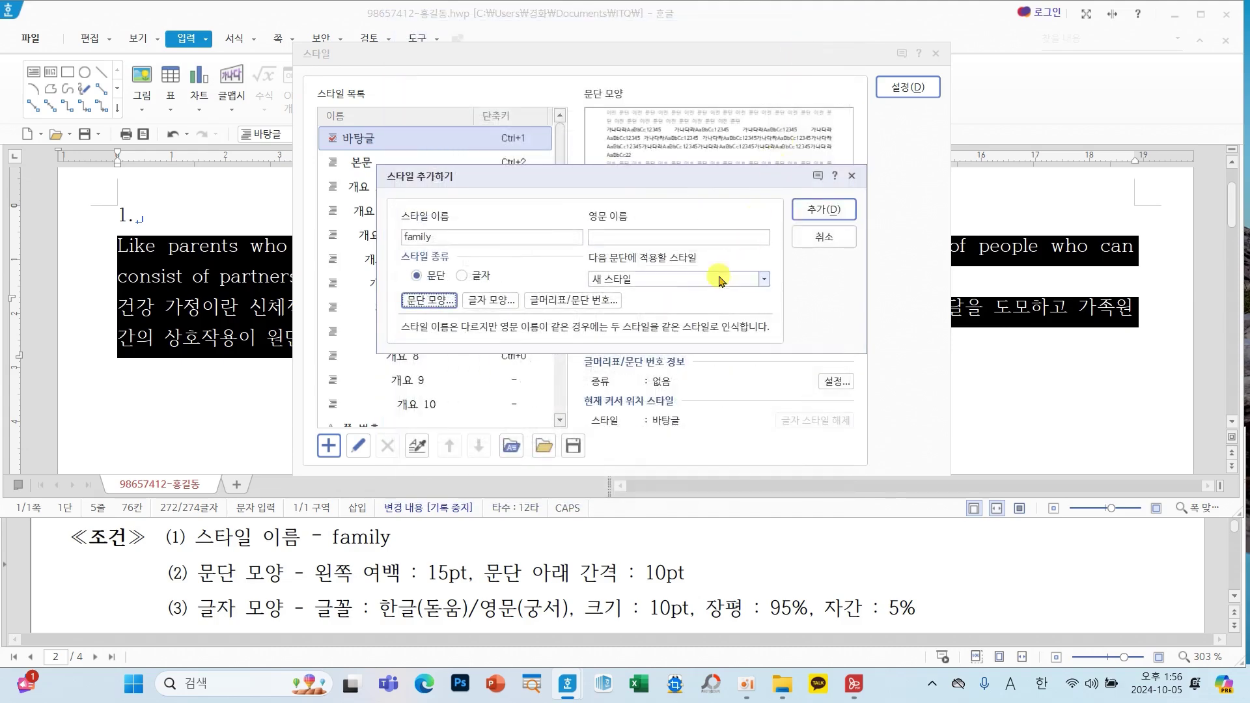
Open the family style's character shape settings and set the character width (장평) to 95%.
{"action": "left_click", "coordinate": [495, 303]}
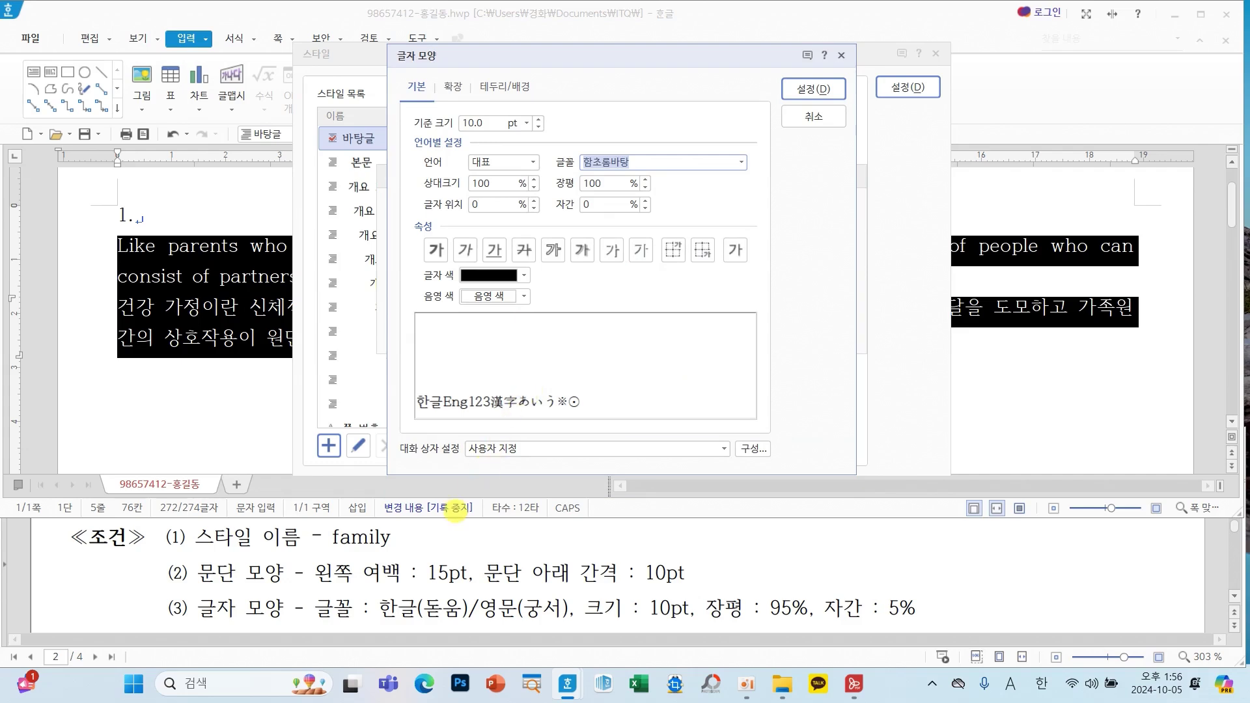
{"action": "mouse_move", "coordinate": [369, 585]}
{"action": "left_mouse_down"}
{"action": "mouse_move", "coordinate": [413, 610]}
{"action": "mouse_move", "coordinate": [538, 625]}
{"action": "mouse_move", "coordinate": [928, 629]}
{"action": "left_mouse_up"}
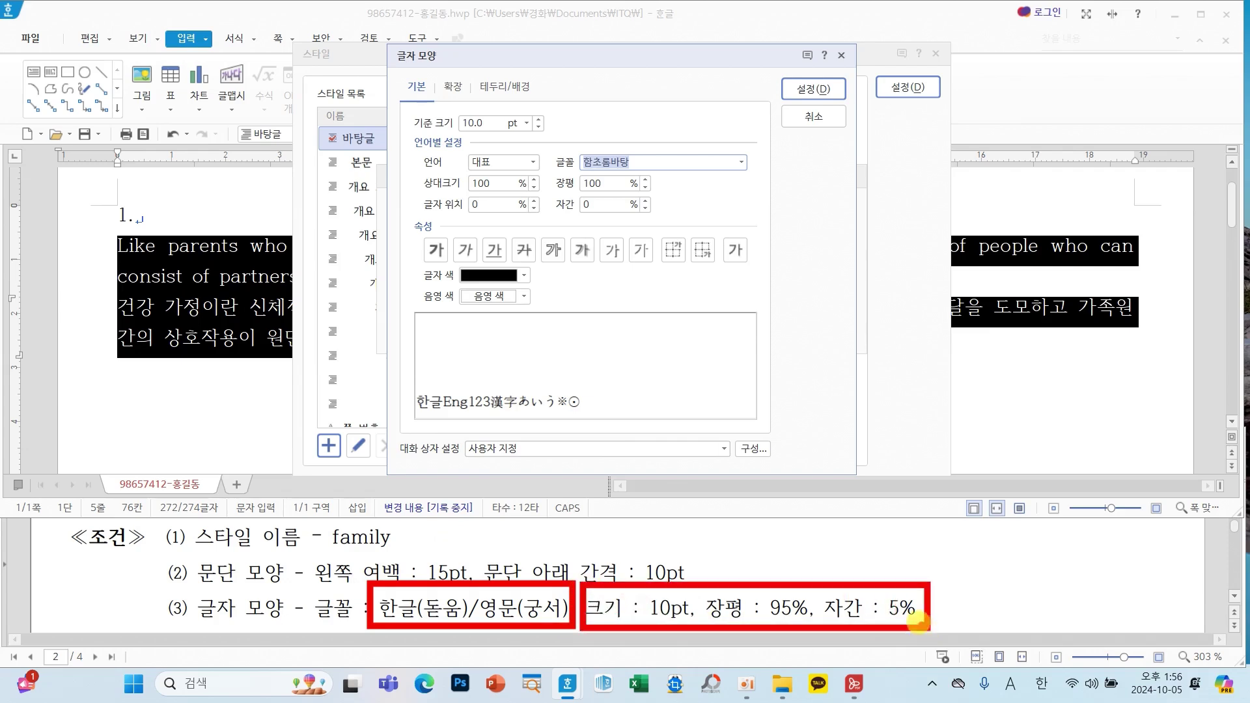
{"action": "mouse_move", "coordinate": [755, 538]}
{"action": "left_mouse_down"}
{"action": "mouse_move", "coordinate": [744, 573]}
{"action": "mouse_move", "coordinate": [715, 552]}
{"action": "mouse_move", "coordinate": [778, 544]}
{"action": "mouse_move", "coordinate": [774, 576]}
{"action": "left_mouse_up"}
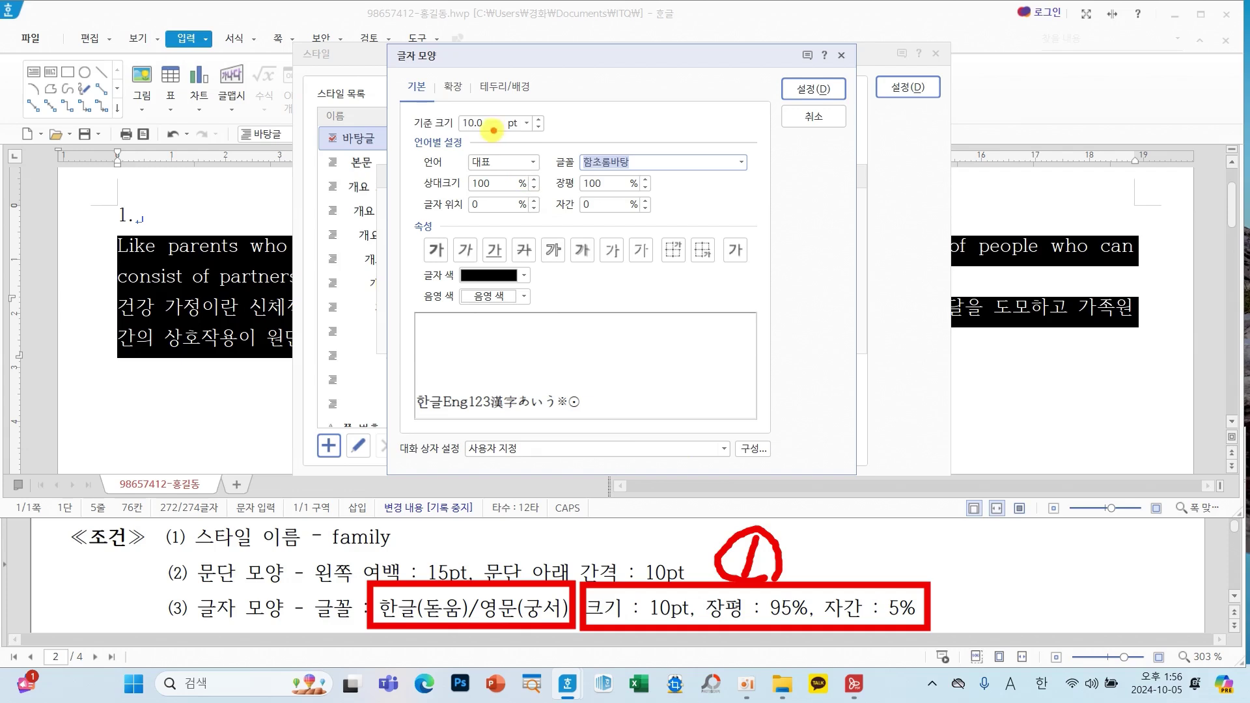
{"action": "left_click_drag", "start_coordinate": [448, 136], "coordinate": [497, 132]}
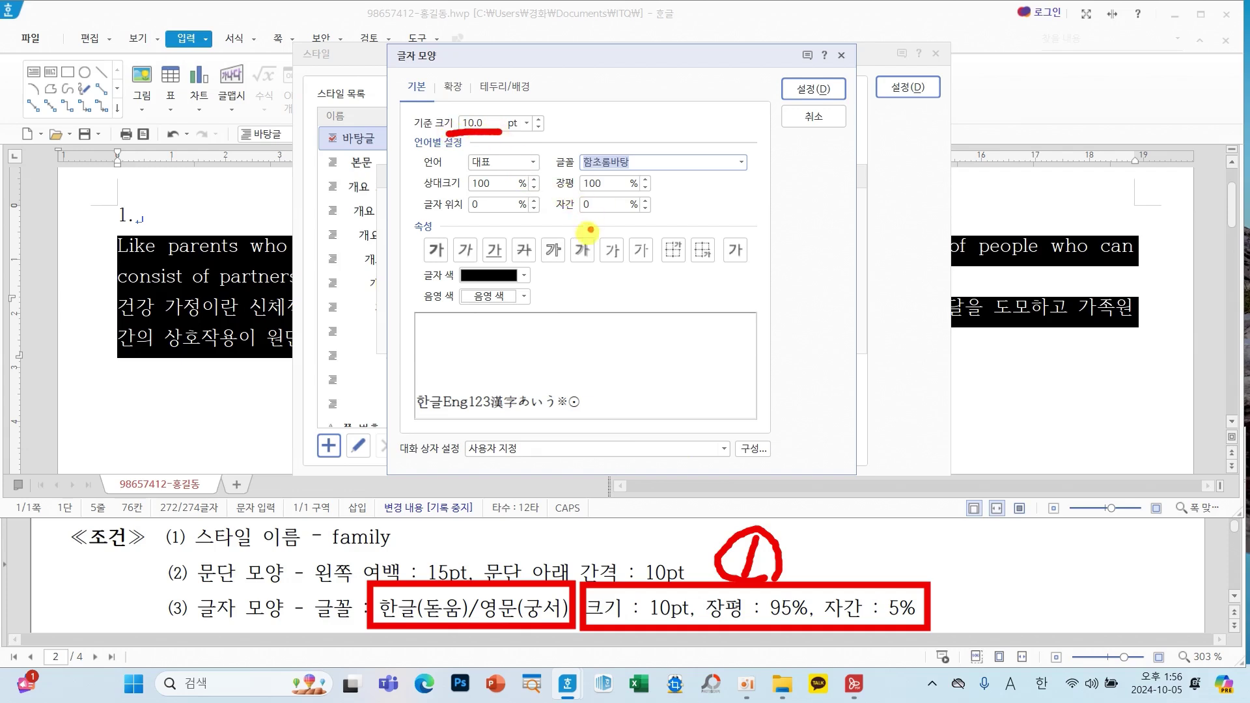
{"action": "key", "text": "Escape"}
{"action": "left_click", "coordinate": [645, 188]}
{"action": "left_click", "coordinate": [645, 188]}
{"action": "left_click", "coordinate": [645, 187]}
{"action": "left_click", "coordinate": [644, 189]}
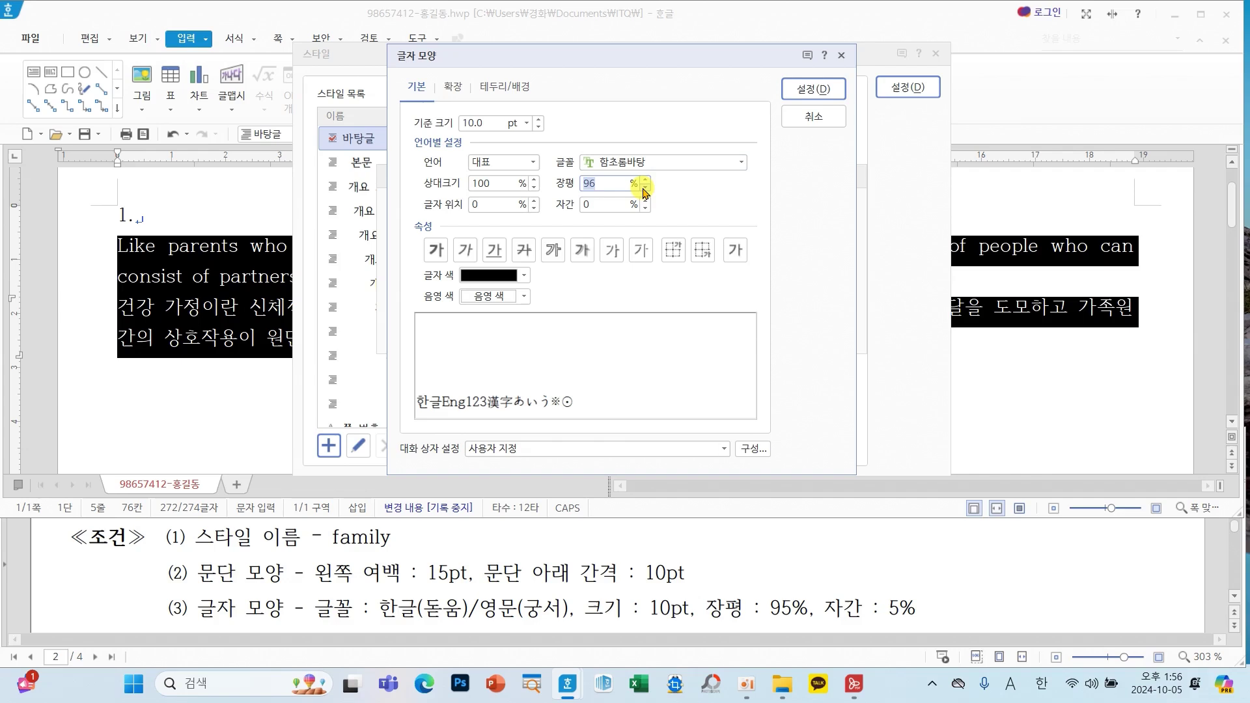
{"action": "left_click", "coordinate": [644, 189]}
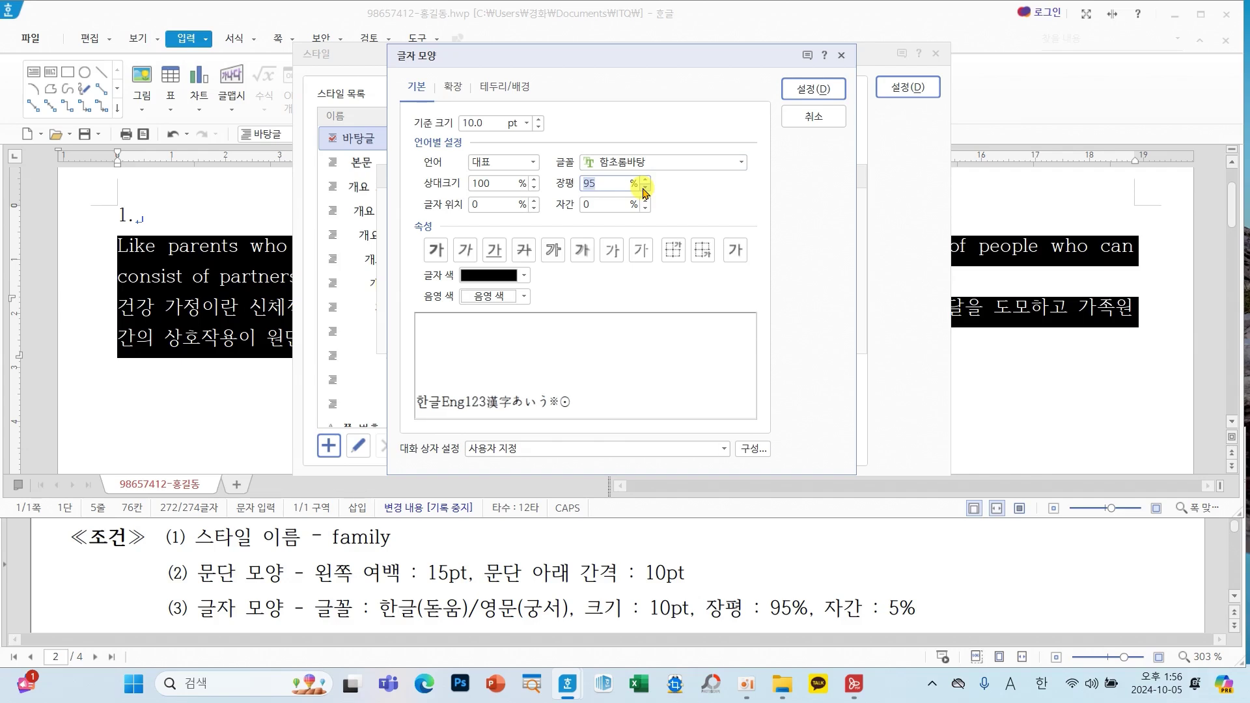
Set the family style's letter spacing (자간) to 5%.
{"action": "left_click", "coordinate": [644, 201]}
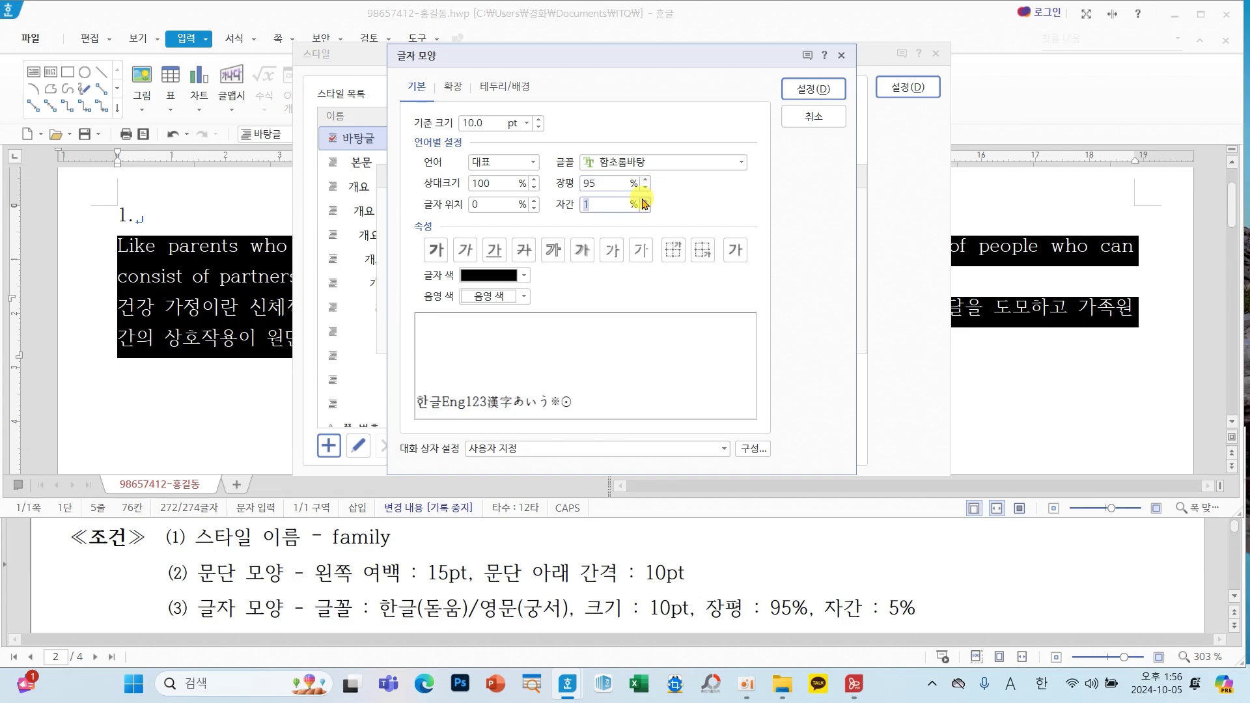
{"action": "left_click", "coordinate": [644, 201]}
{"action": "left_click", "coordinate": [645, 201]}
{"action": "left_click", "coordinate": [644, 201]}
{"action": "left_click", "coordinate": [644, 202]}
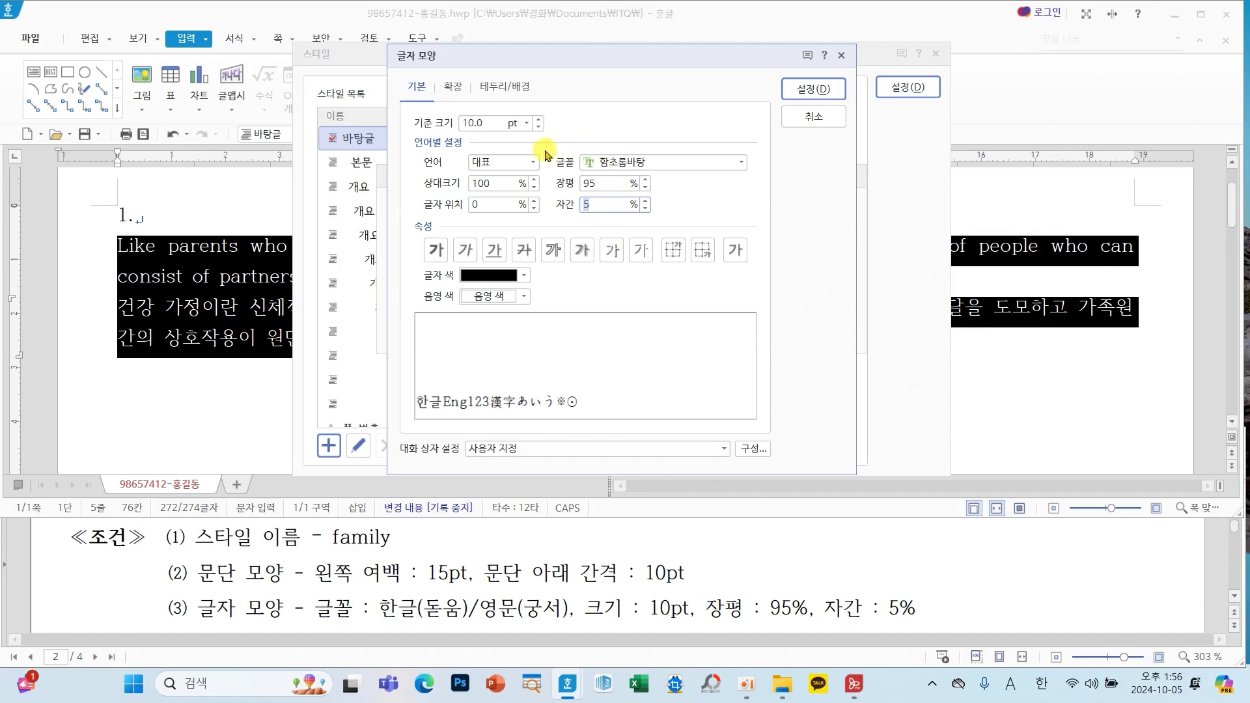
Set the style's font for Korean text (한글) to 돋움.
{"action": "left_click", "coordinate": [498, 162]}
{"action": "left_click", "coordinate": [485, 194]}
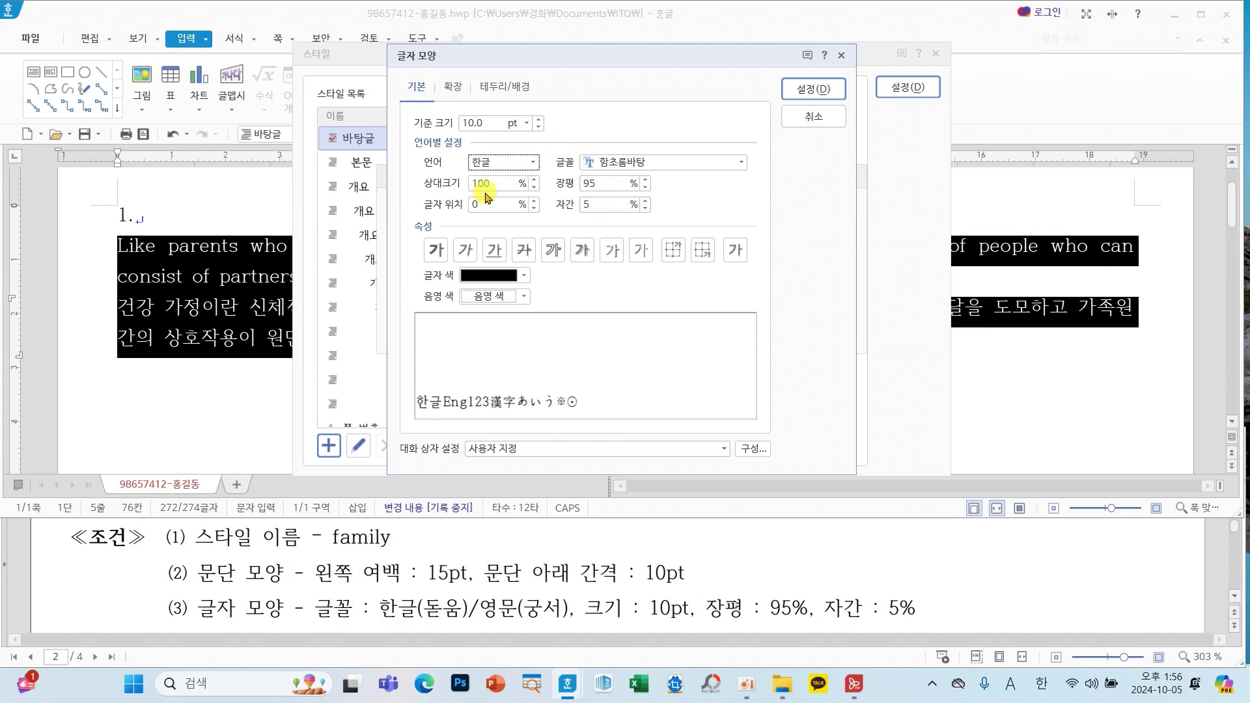
{"action": "left_click", "coordinate": [740, 164]}
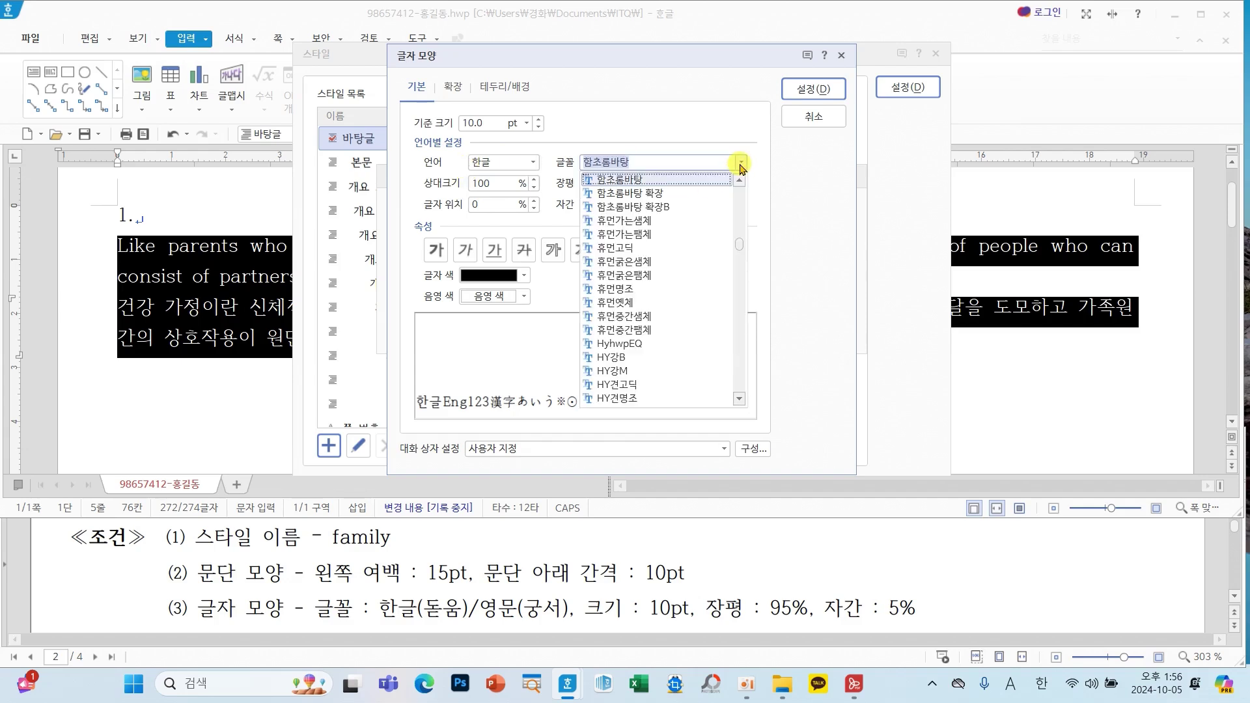
{"action": "type", "text": "e"}
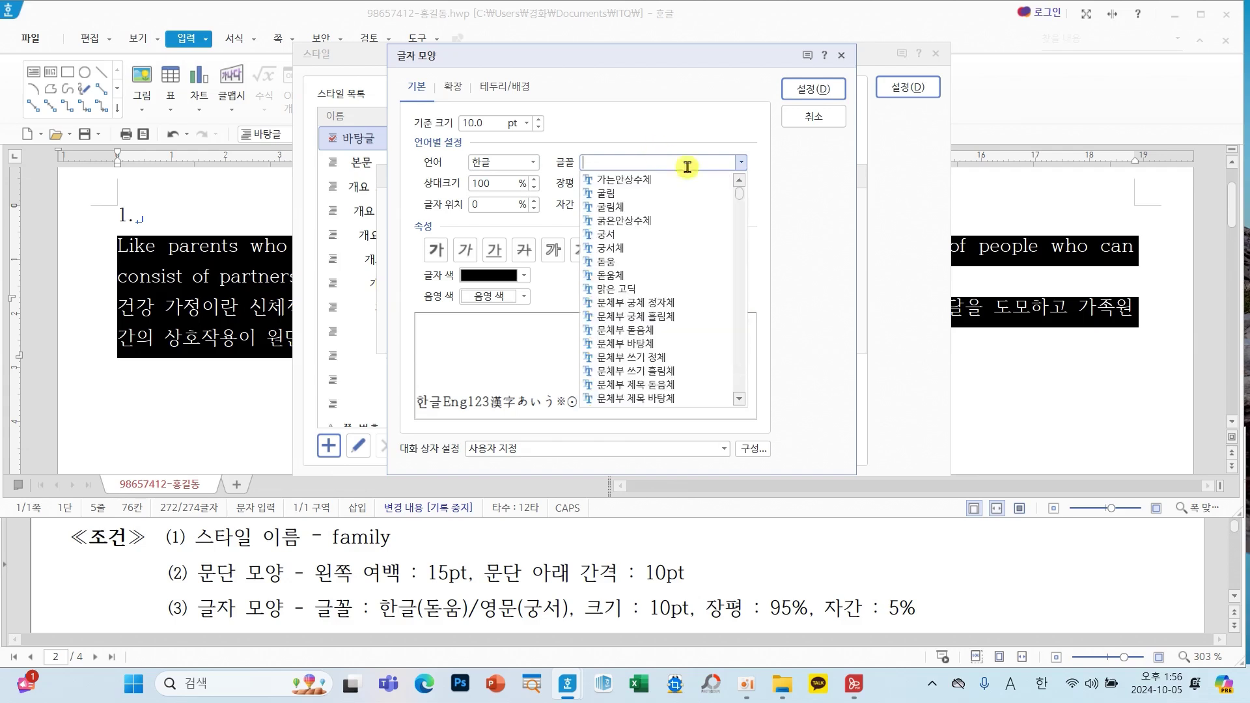
{"action": "left_click", "coordinate": [622, 264]}
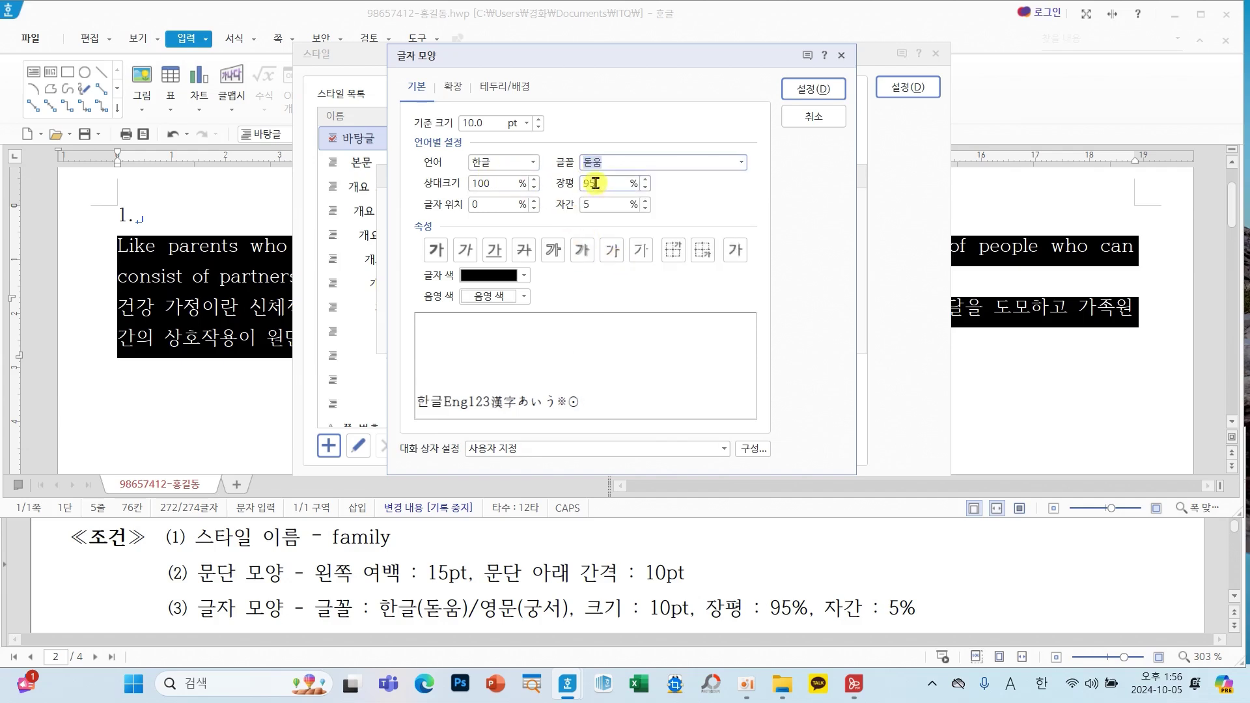
Set the family style's font for English text (영문) to 궁서 and accept the character shape settings.
{"action": "left_click", "coordinate": [532, 163]}
{"action": "left_click", "coordinate": [497, 215]}
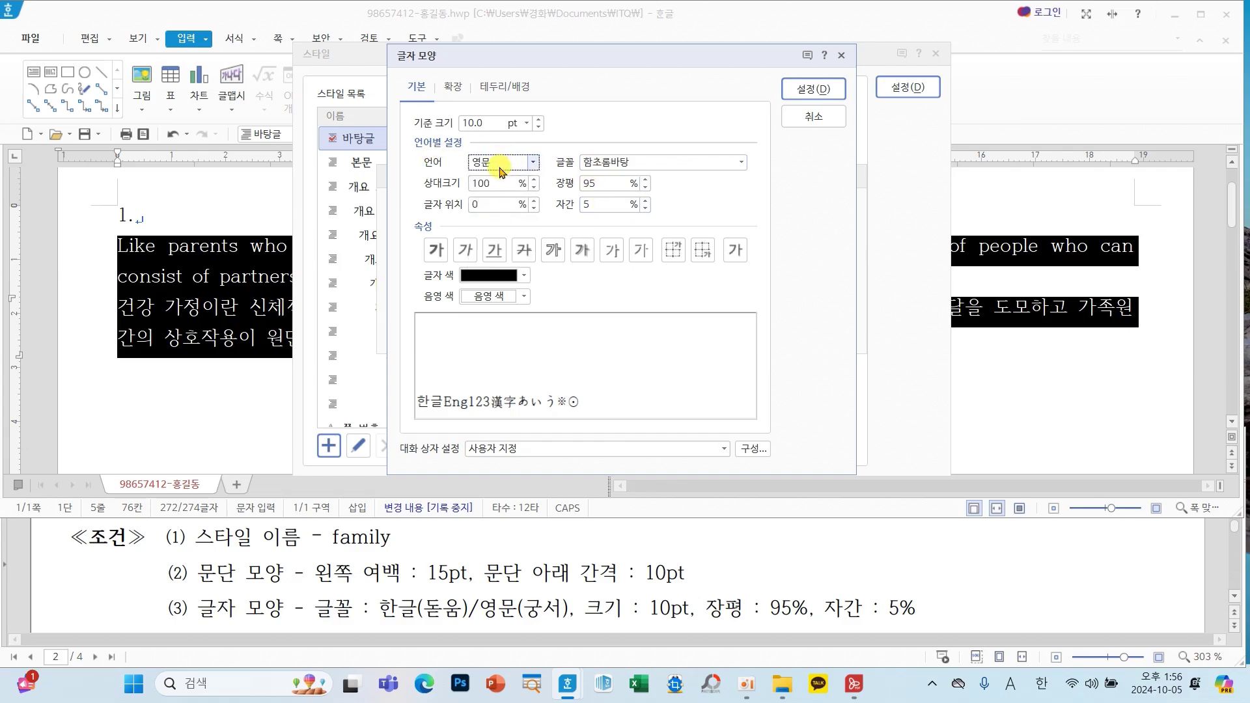
{"action": "left_click", "coordinate": [741, 163]}
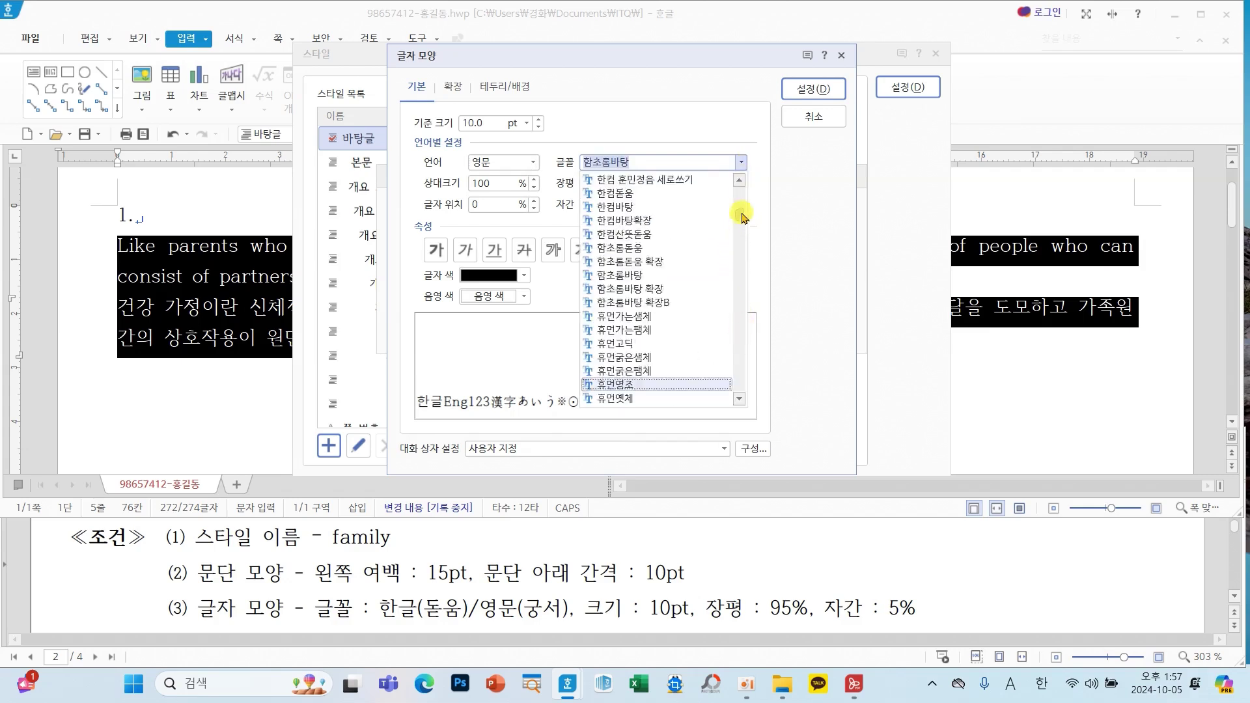
{"action": "left_click_drag", "start_coordinate": [744, 222], "coordinate": [728, 184]}
{"action": "left_click", "coordinate": [640, 238]}
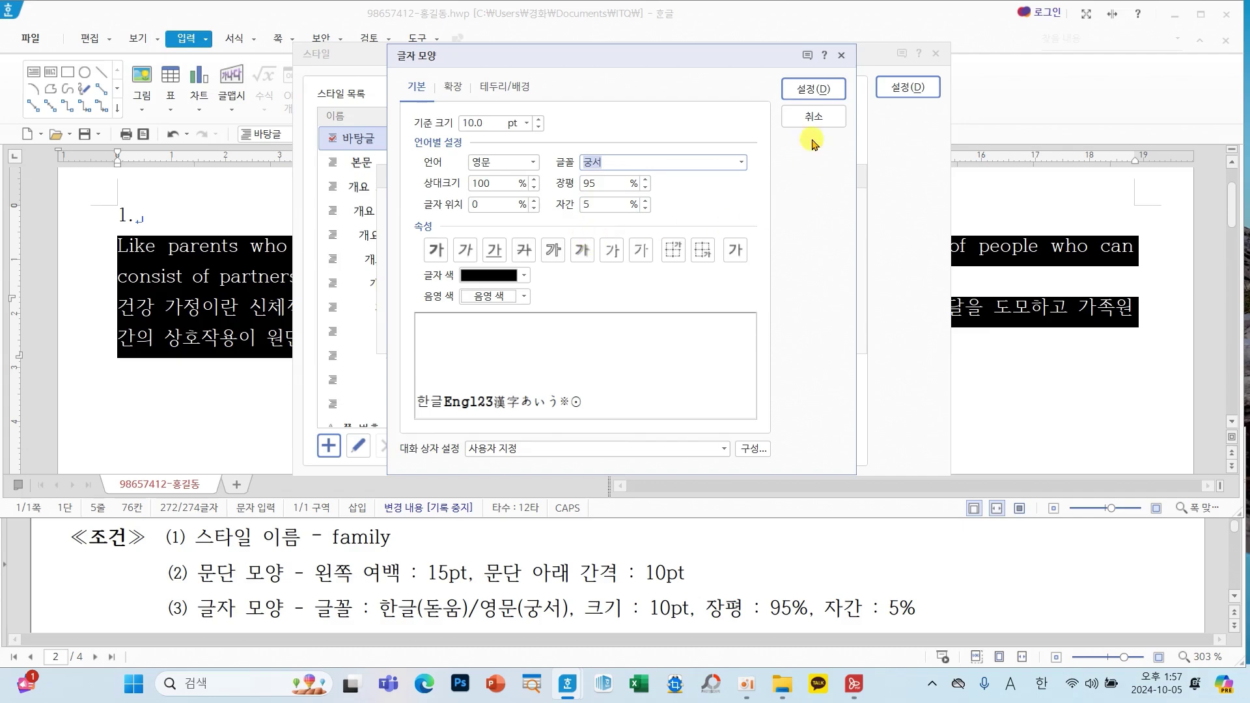
{"action": "left_click", "coordinate": [813, 89]}
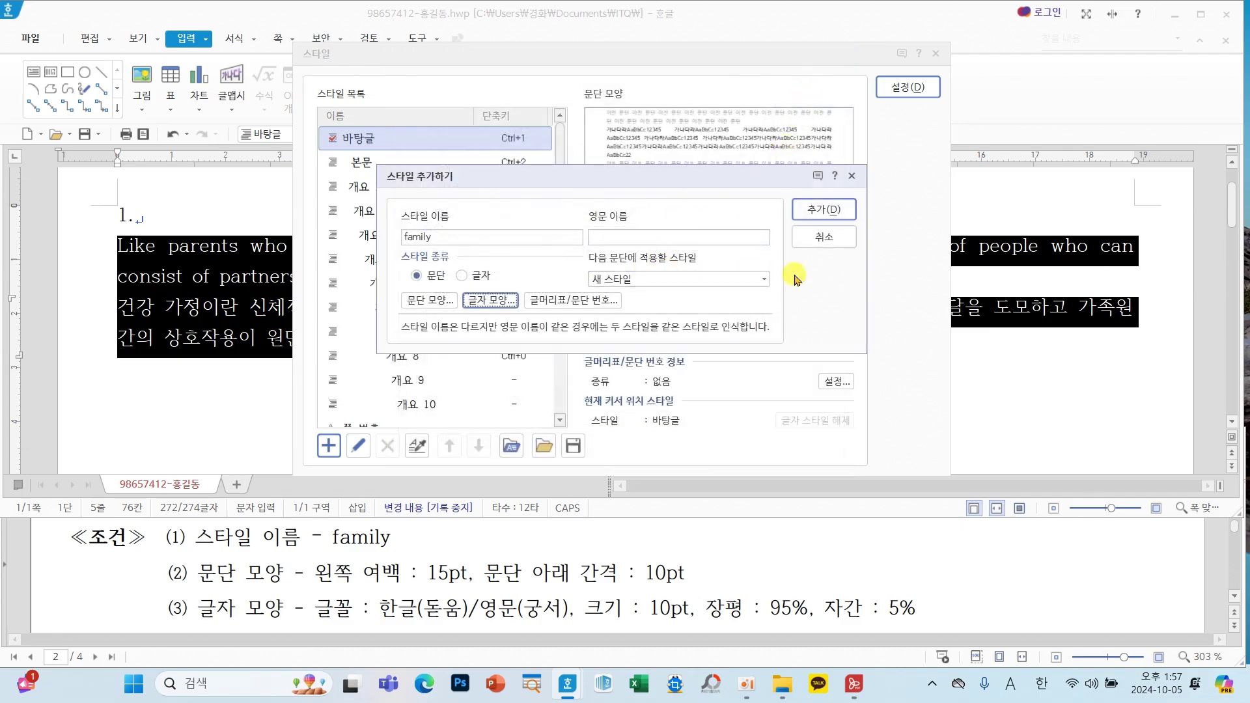
Add the family style to the style list and apply it to the selected English and Korean paragraphs.
{"action": "left_click", "coordinate": [810, 210]}
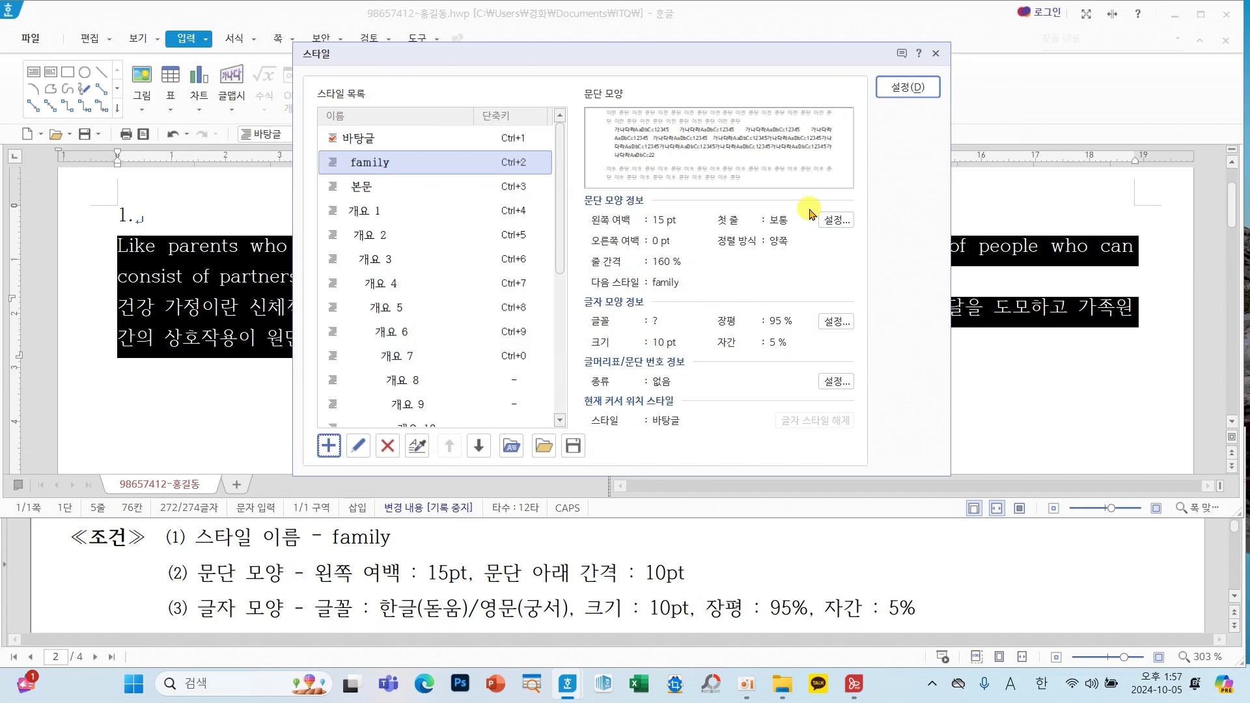
{"action": "left_click", "coordinate": [361, 155]}
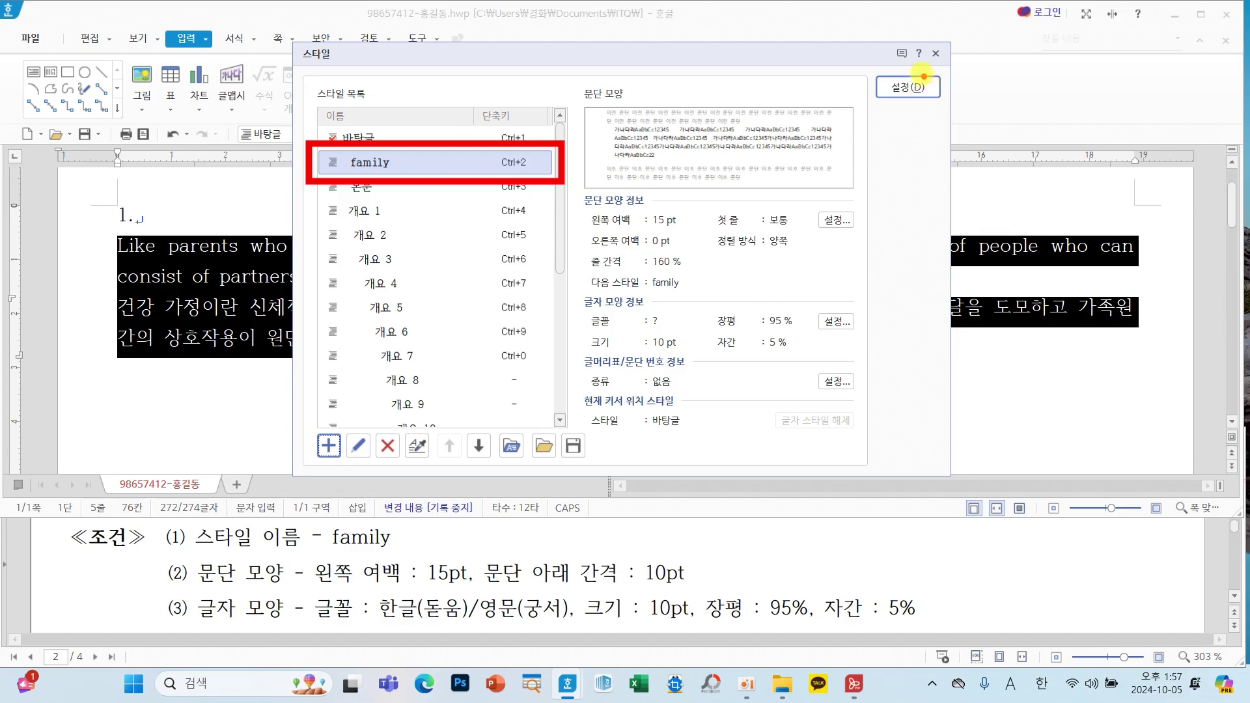
{"action": "left_click_drag", "start_coordinate": [884, 67], "coordinate": [926, 45]}
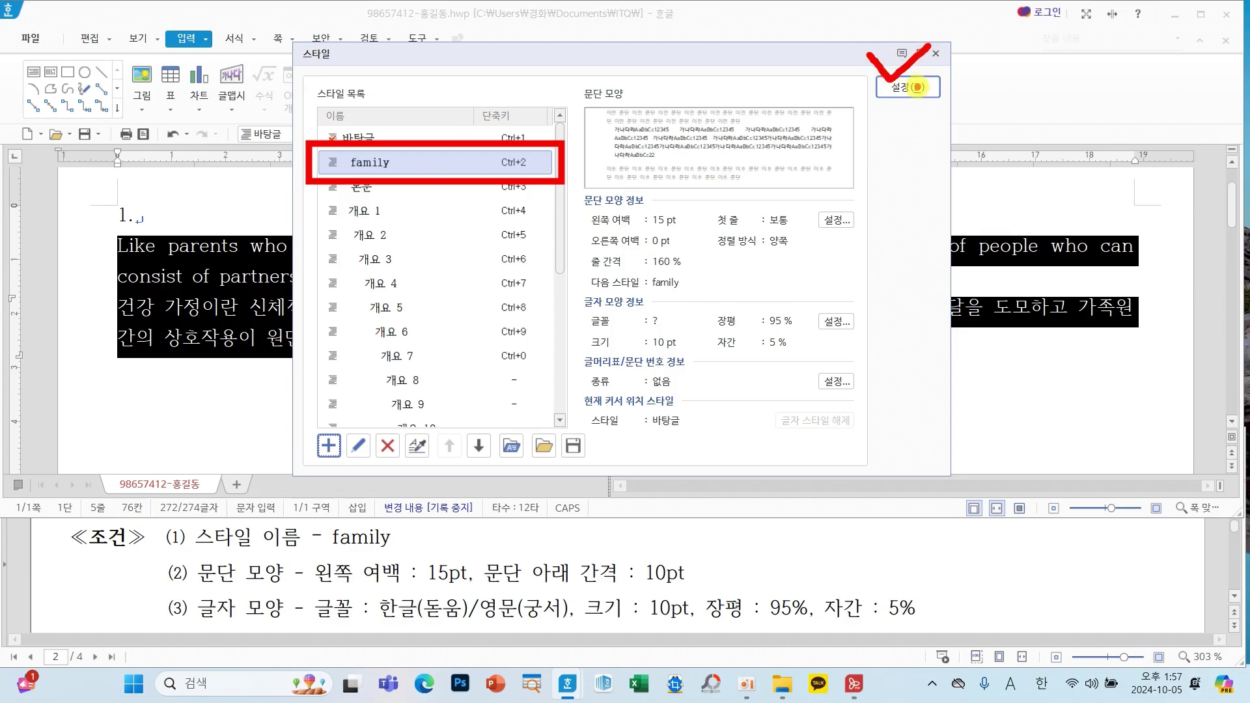
{"action": "left_click", "coordinate": [917, 86]}
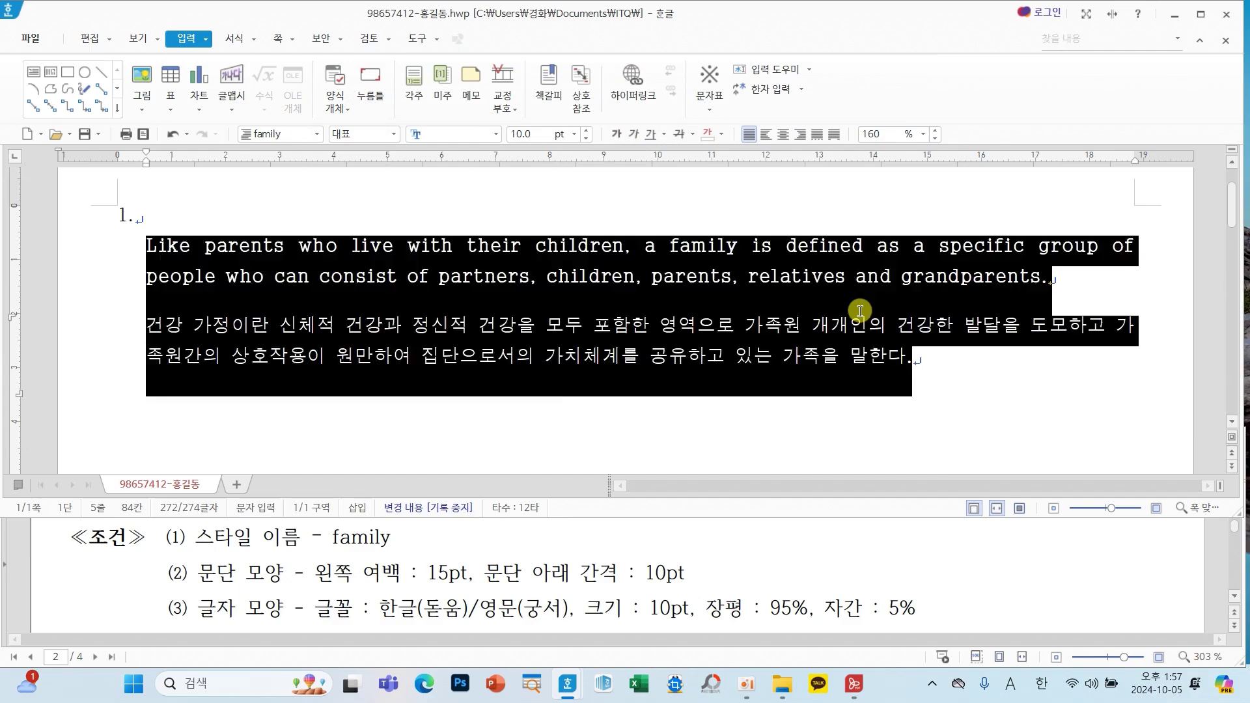
Compare the styled paragraphs' line breaks with the expected output in the exam sheet and save the document.
{"action": "left_click", "coordinate": [861, 310]}
{"action": "scroll", "coordinate": [928, 583], "scroll_direction": "down", "scroll_amount": 3}
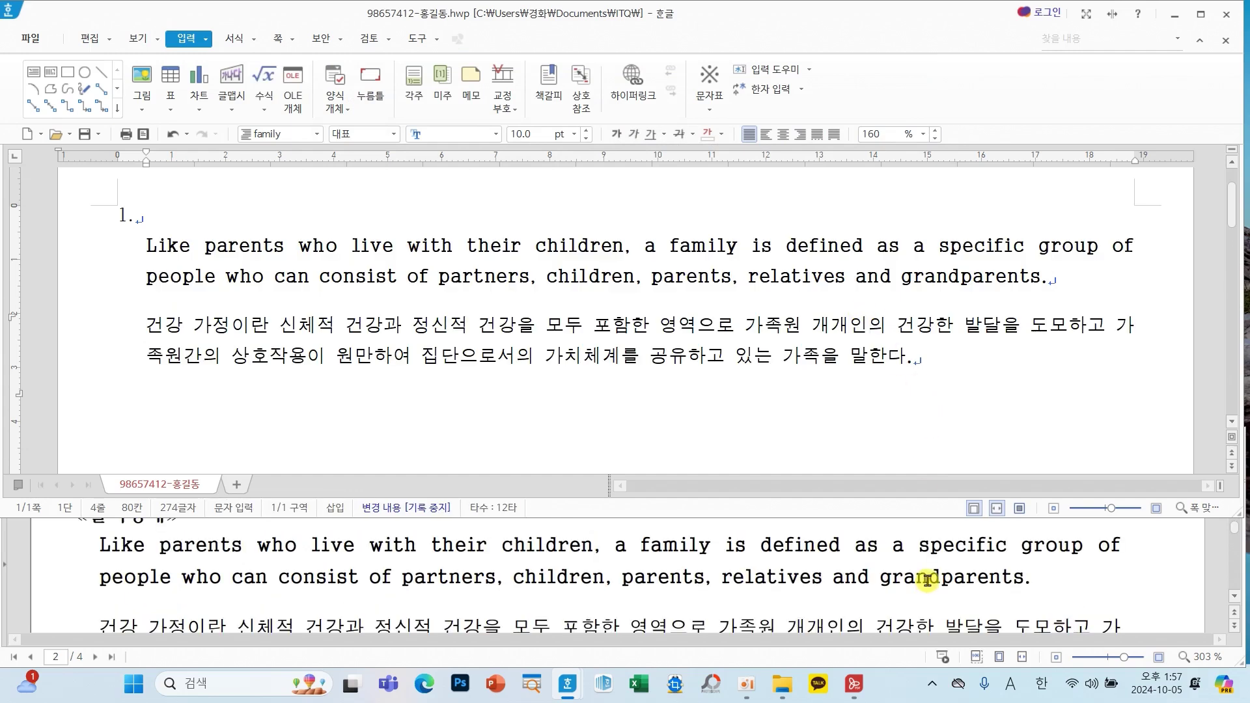
{"action": "scroll", "coordinate": [1130, 564], "scroll_direction": "down", "scroll_amount": 1}
{"action": "scroll", "coordinate": [1116, 538], "scroll_direction": "up", "scroll_amount": 1}
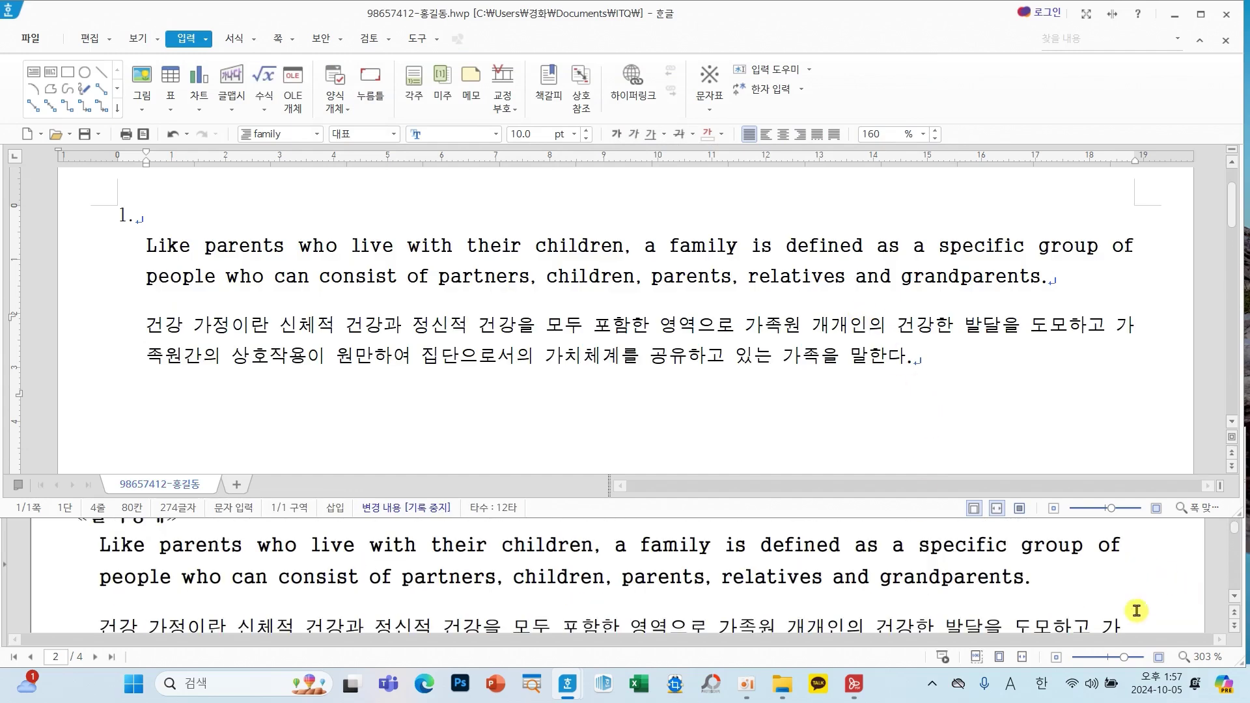
{"action": "mouse_move", "coordinate": [1132, 539]}
{"action": "left_mouse_down"}
{"action": "mouse_move", "coordinate": [1068, 545]}
{"action": "mouse_move", "coordinate": [1137, 534]}
{"action": "left_mouse_up"}
{"action": "mouse_move", "coordinate": [1145, 619]}
{"action": "left_mouse_down"}
{"action": "mouse_move", "coordinate": [1101, 635]}
{"action": "mouse_move", "coordinate": [1138, 612]}
{"action": "left_mouse_up"}
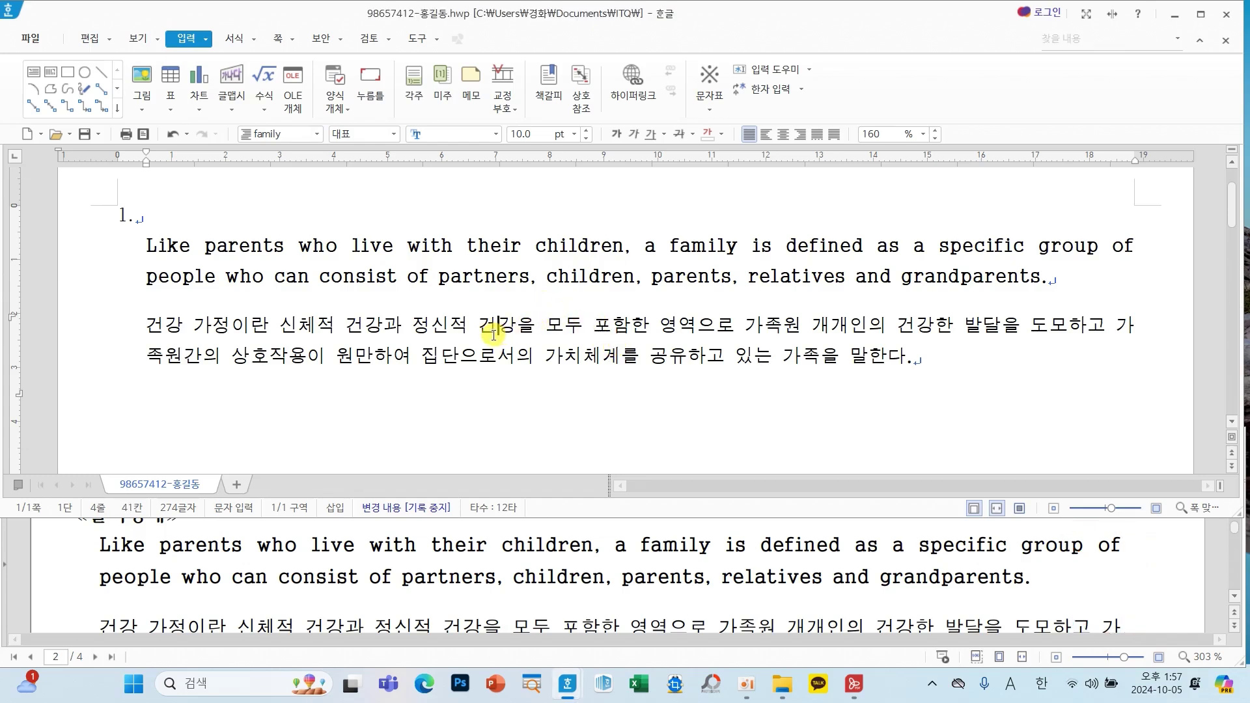
{"action": "mouse_move", "coordinate": [114, 120]}
{"action": "left_mouse_down"}
{"action": "mouse_move", "coordinate": [58, 130]}
{"action": "mouse_move", "coordinate": [104, 166]}
{"action": "mouse_move", "coordinate": [114, 118]}
{"action": "left_mouse_up"}
{"action": "left_click", "coordinate": [88, 140]}
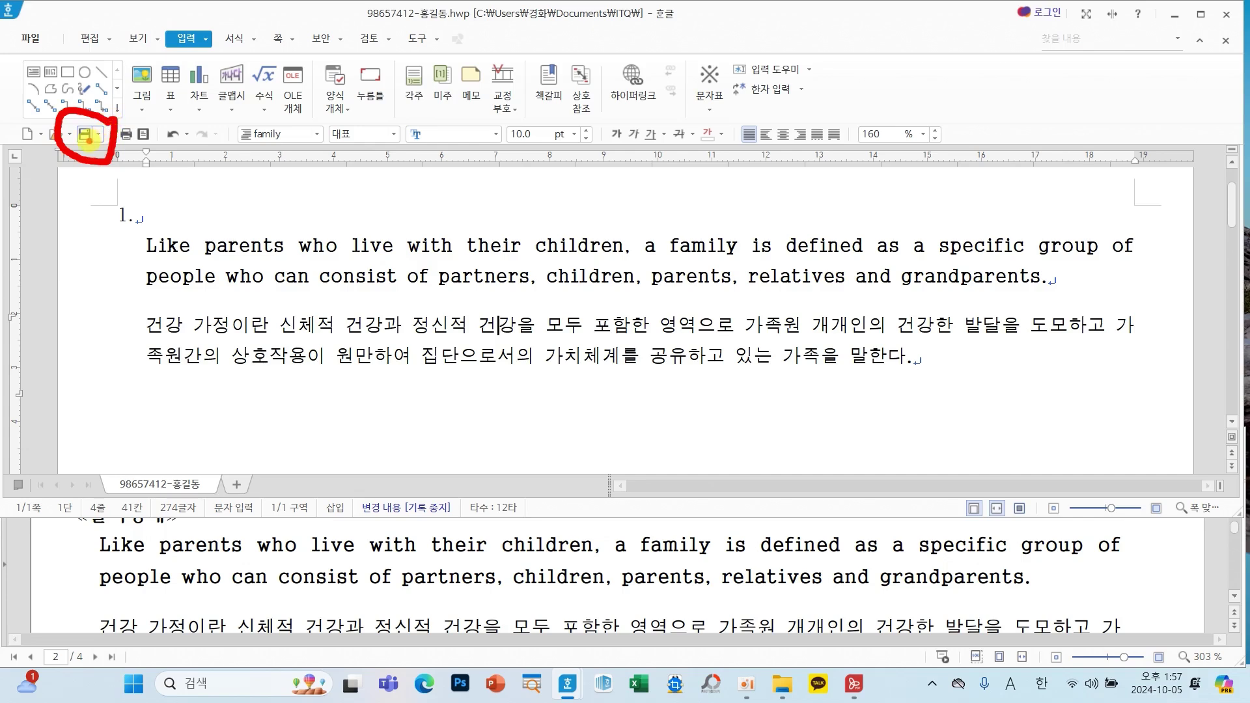
Add a new paragraph after the Korean text and set its style to 바탕글.
{"action": "left_click", "coordinate": [913, 362]}
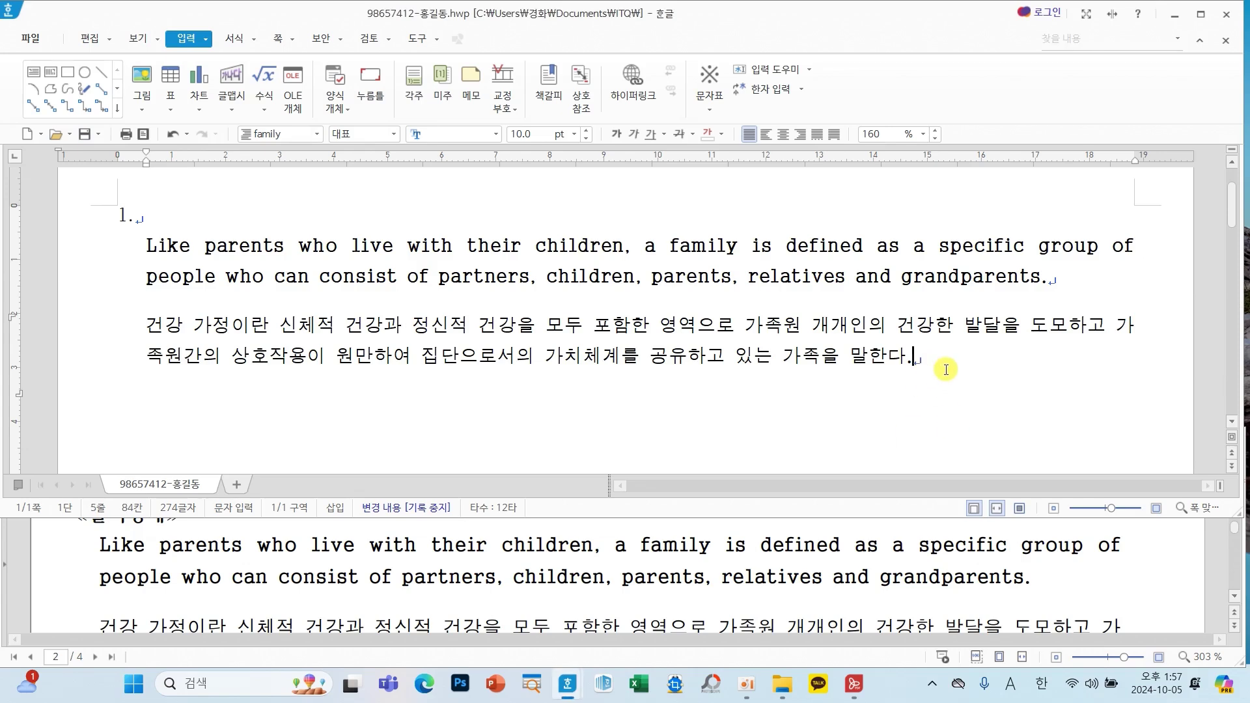
{"action": "key", "text": "Return"}
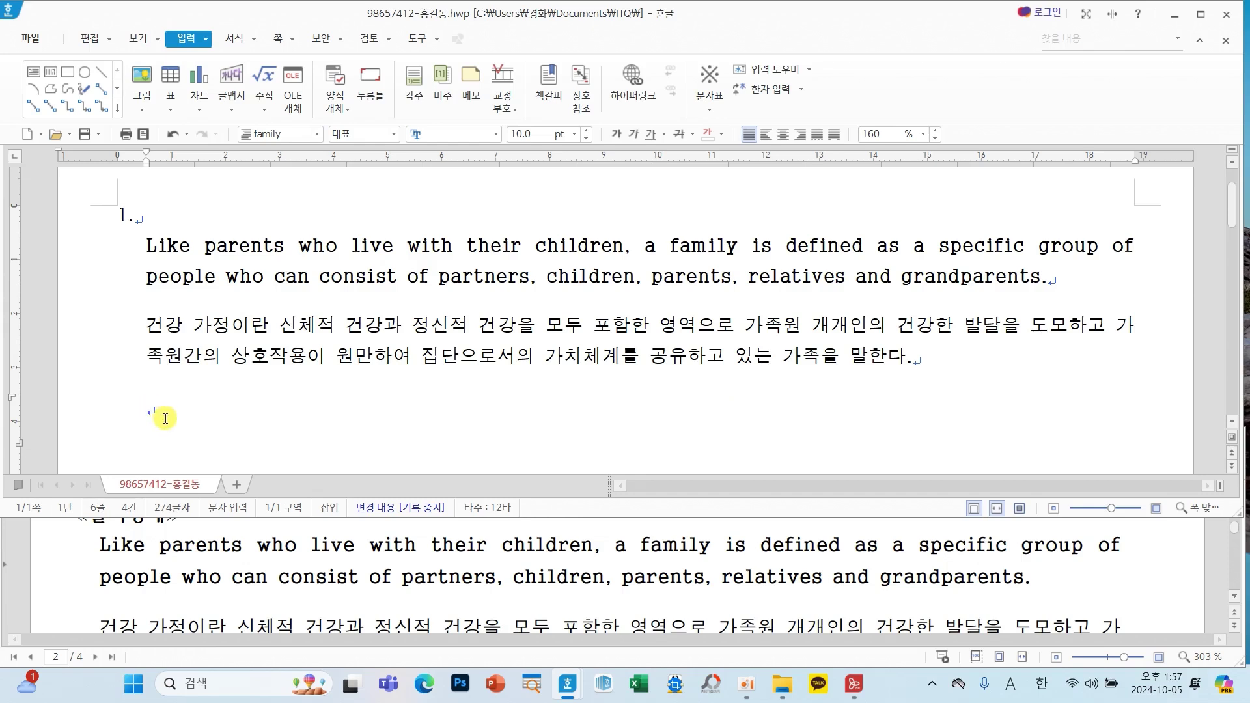
{"action": "mouse_move", "coordinate": [166, 418]}
{"action": "left_mouse_down"}
{"action": "mouse_move", "coordinate": [85, 410]}
{"action": "mouse_move", "coordinate": [171, 412]}
{"action": "mouse_move", "coordinate": [154, 391]}
{"action": "mouse_move", "coordinate": [286, 184]}
{"action": "mouse_move", "coordinate": [296, 131]}
{"action": "mouse_move", "coordinate": [279, 155]}
{"action": "mouse_move", "coordinate": [311, 153]}
{"action": "left_mouse_up"}
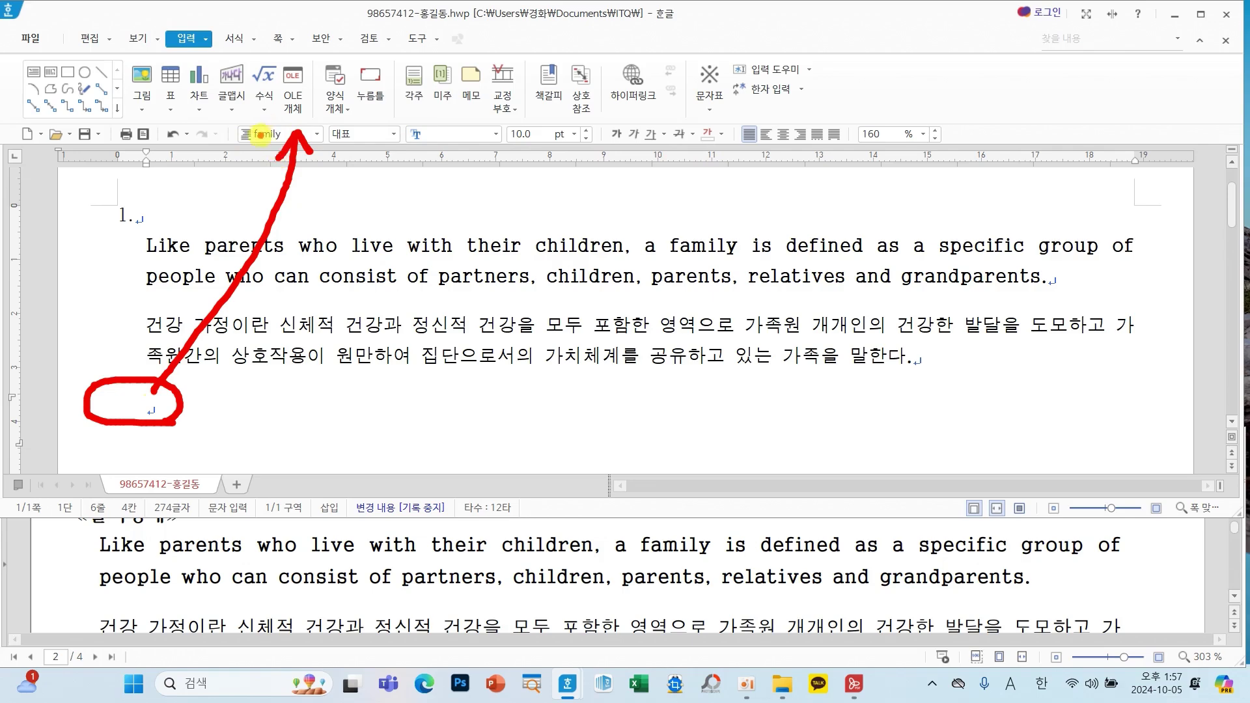
{"action": "left_click", "coordinate": [312, 135]}
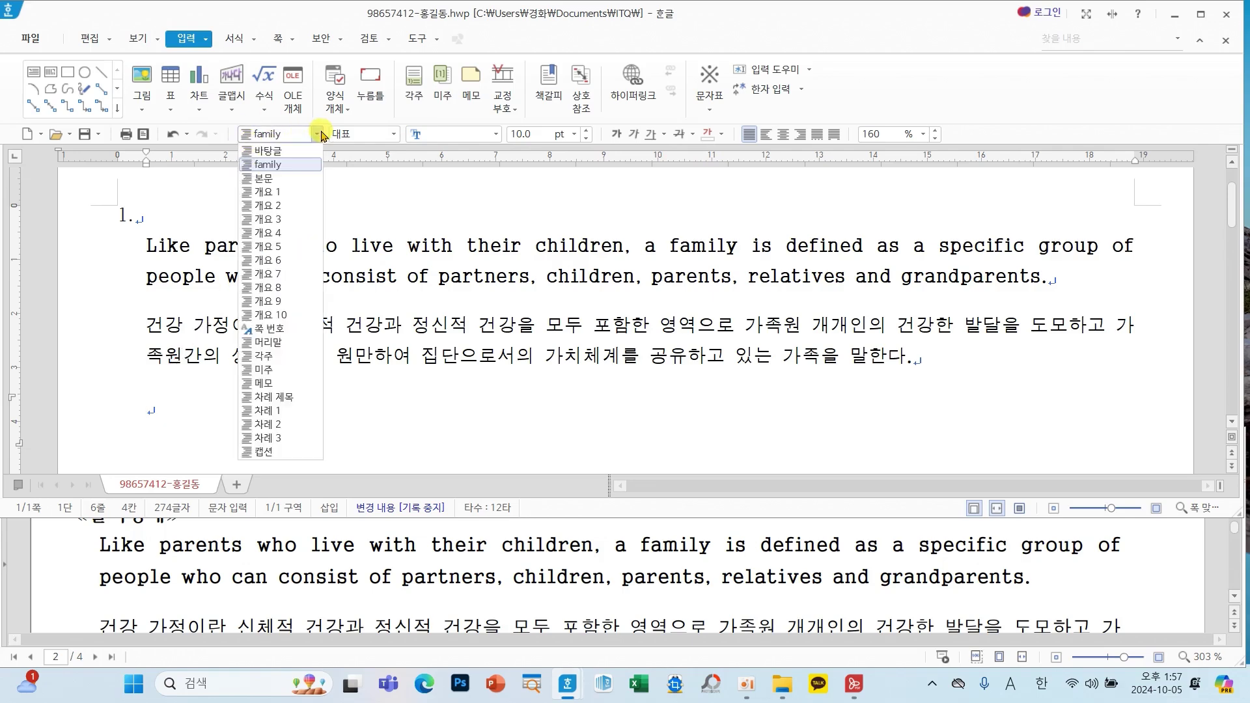
{"action": "left_click", "coordinate": [291, 151]}
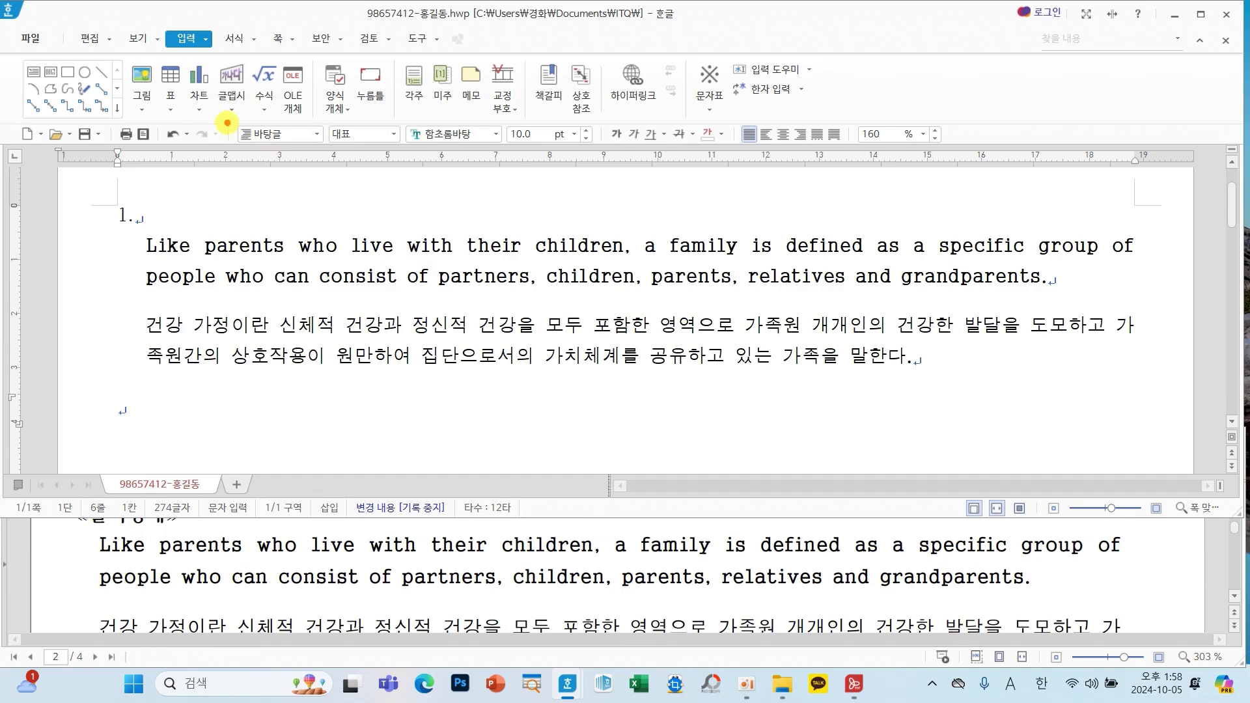
{"action": "left_click_drag", "start_coordinate": [212, 111], "coordinate": [333, 153]}
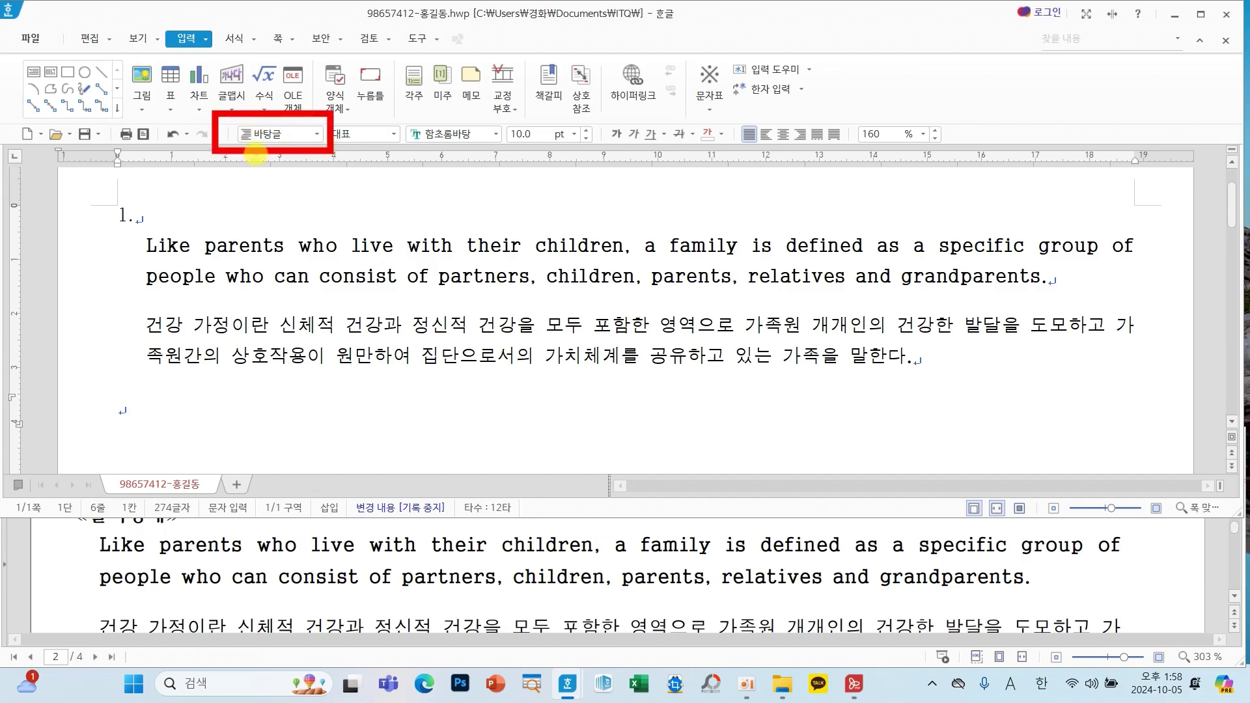
{"action": "key", "text": "Escape"}
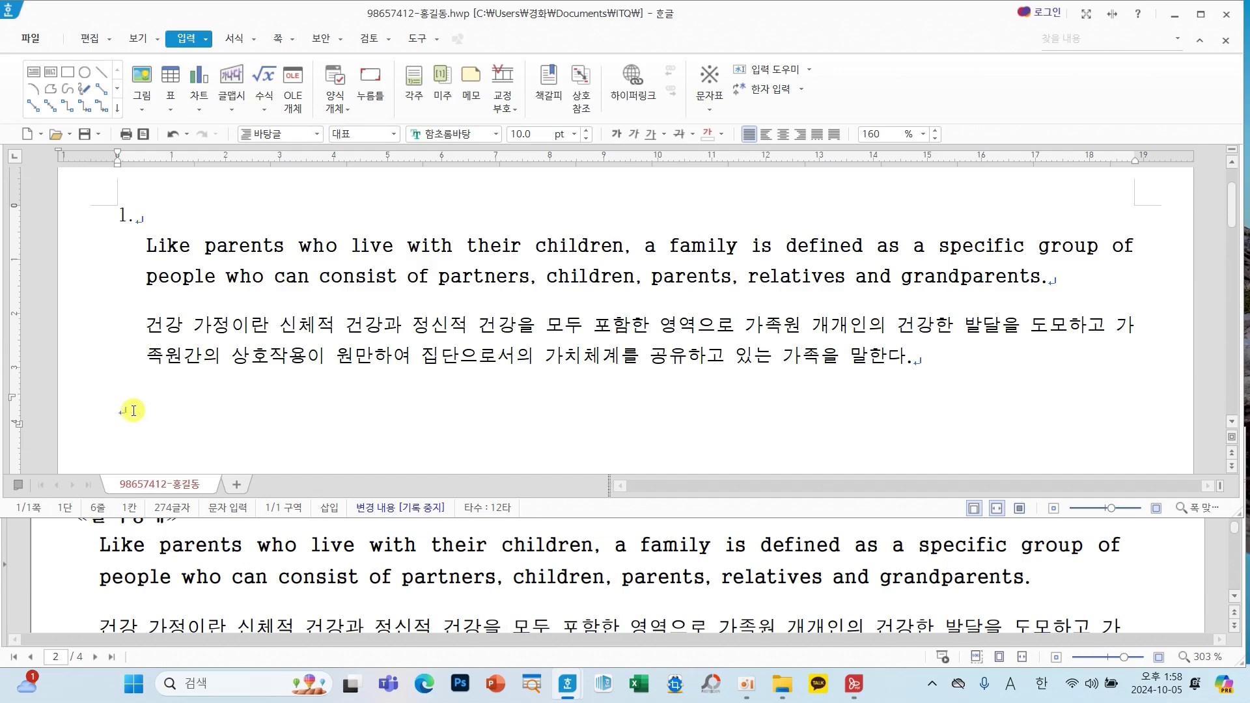
Insert four more line breaks, enter the task number "2." and start a new line below it.
{"action": "key", "text": "Return"}
{"action": "key", "text": "Return"}
{"action": "key", "text": "Return"}
{"action": "key", "text": "Return"}
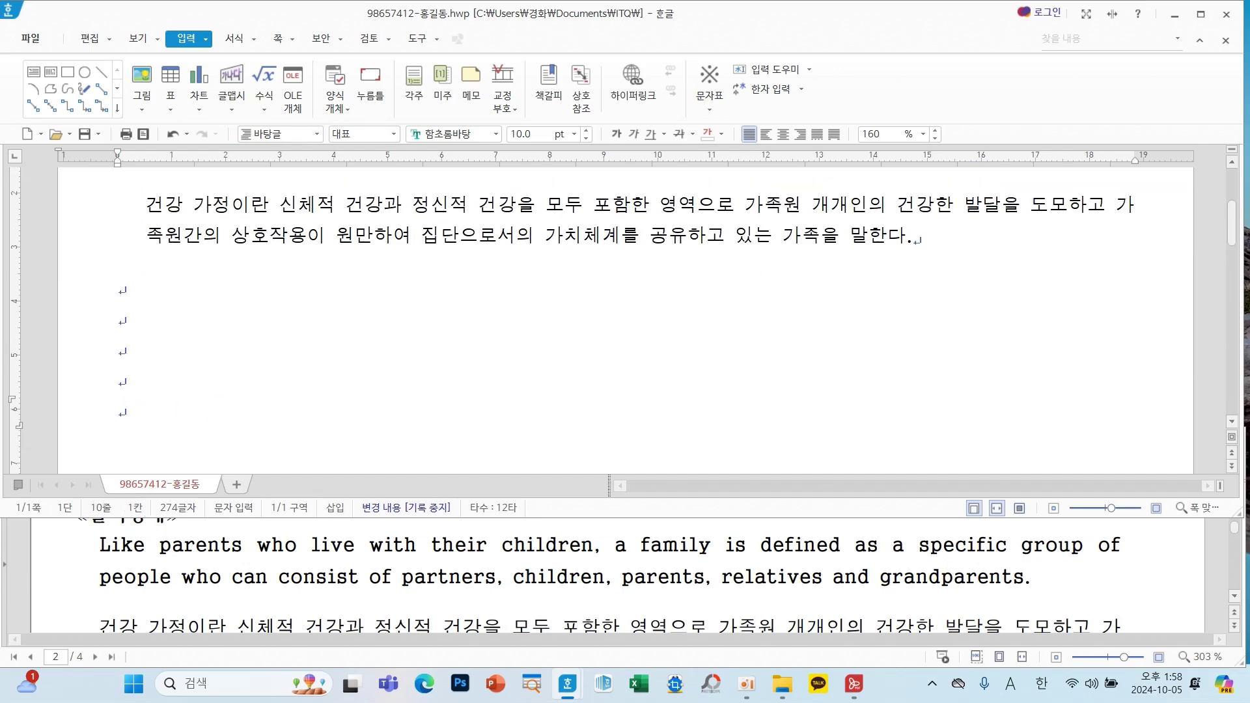
{"action": "type", "text": "2."}
{"action": "key", "text": "Return"}
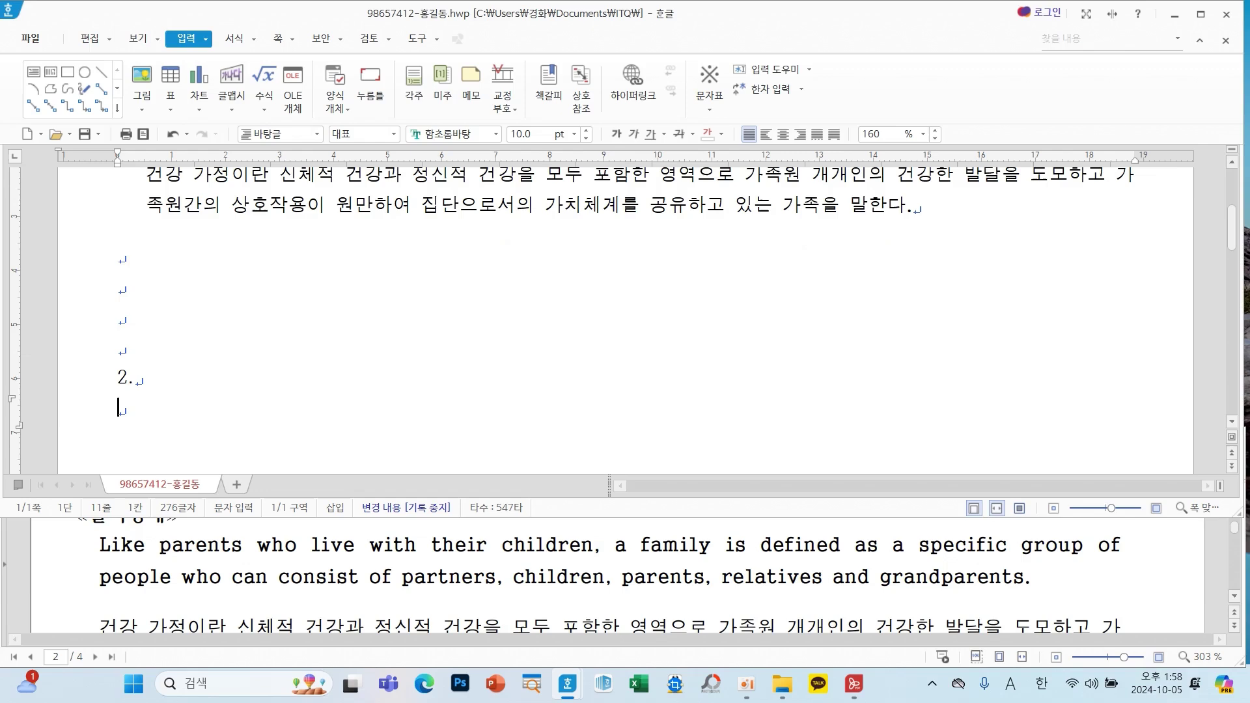
Examine the task 2 table conditions and the expected output table in the exam sheet to determine its rows and columns.
{"action": "scroll", "coordinate": [241, 378], "scroll_direction": "down", "scroll_amount": 3}
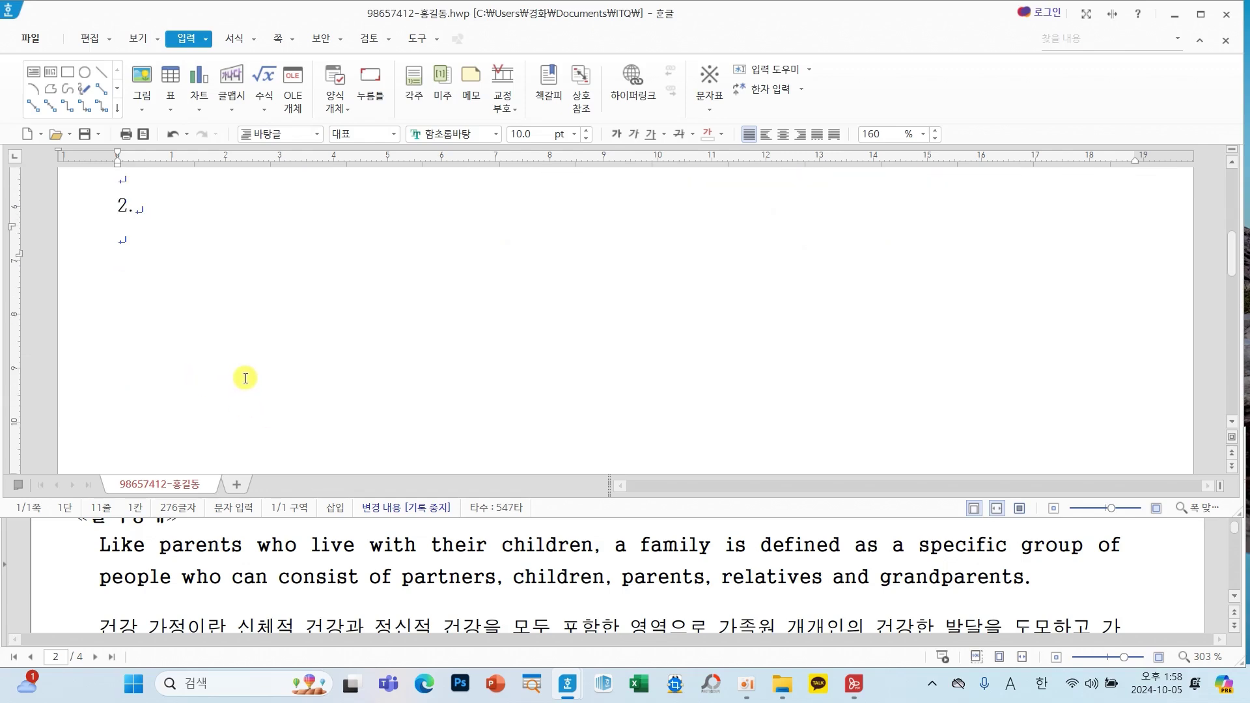
{"action": "scroll", "coordinate": [329, 574], "scroll_direction": "down", "scroll_amount": 5}
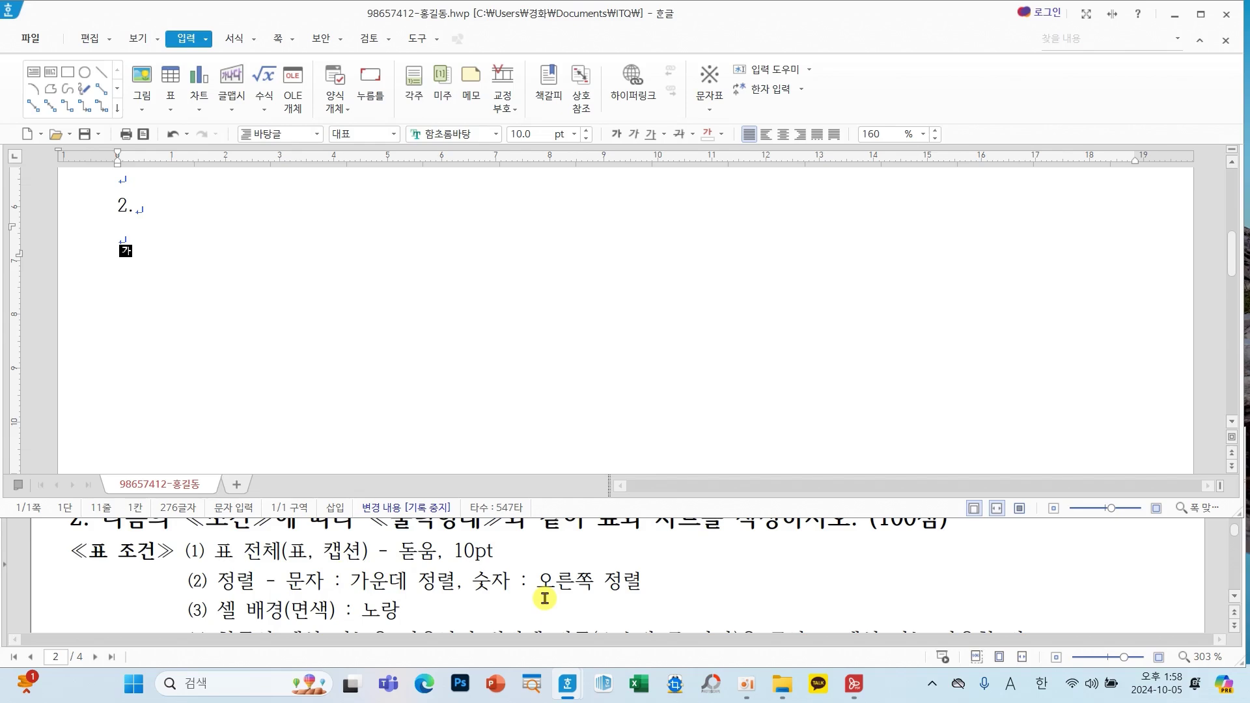
{"action": "scroll", "coordinate": [545, 598], "scroll_direction": "down", "scroll_amount": 5}
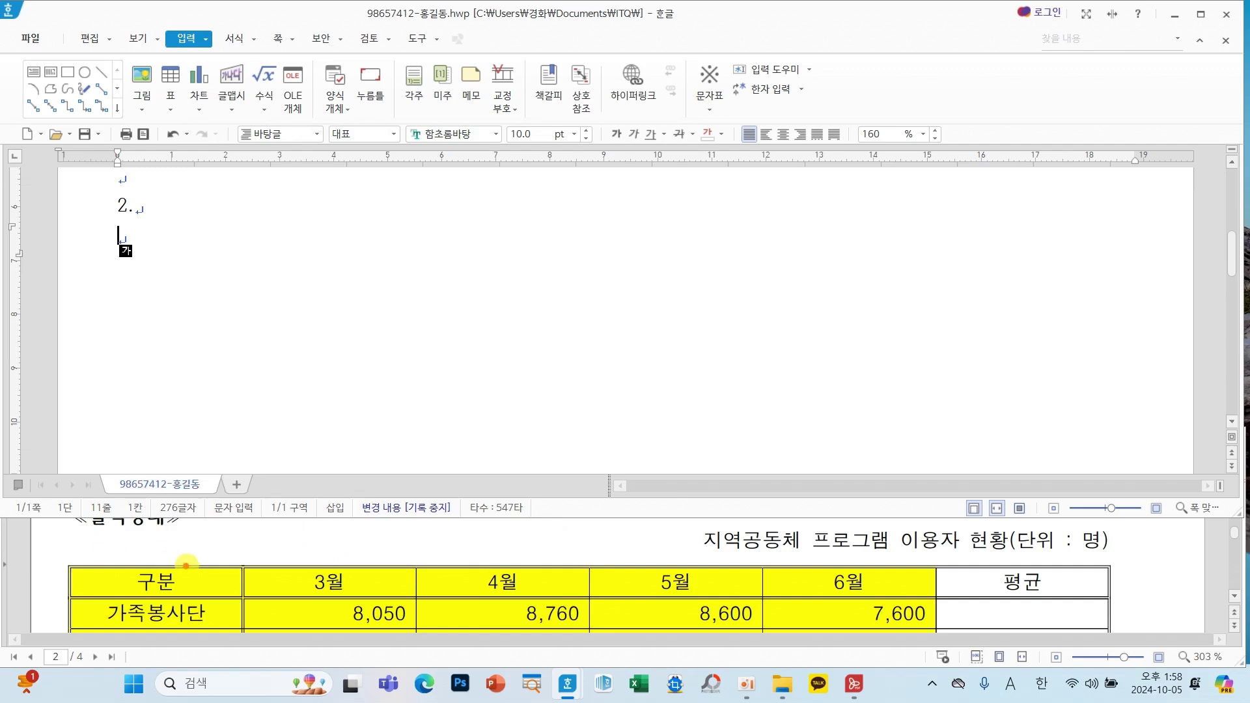
{"action": "mouse_move", "coordinate": [123, 535]}
{"action": "left_mouse_down"}
{"action": "mouse_move", "coordinate": [148, 562]}
{"action": "mouse_move", "coordinate": [197, 526]}
{"action": "left_mouse_up"}
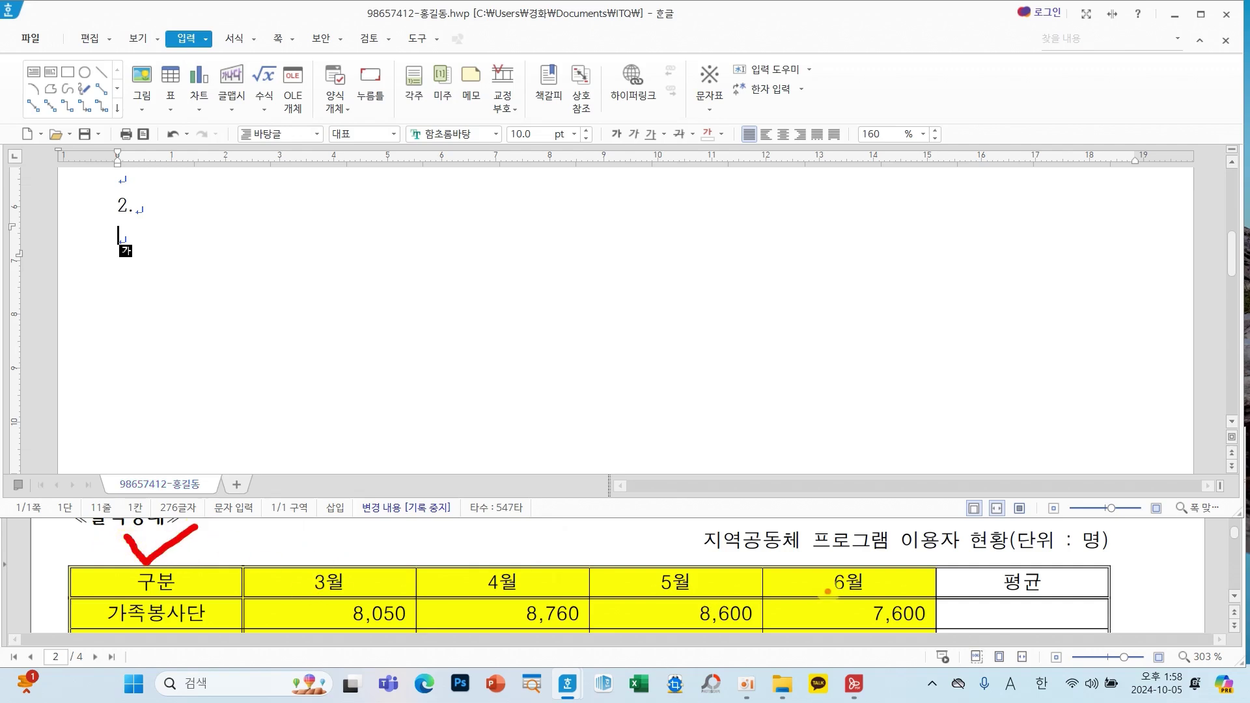
{"action": "key", "text": "Escape"}
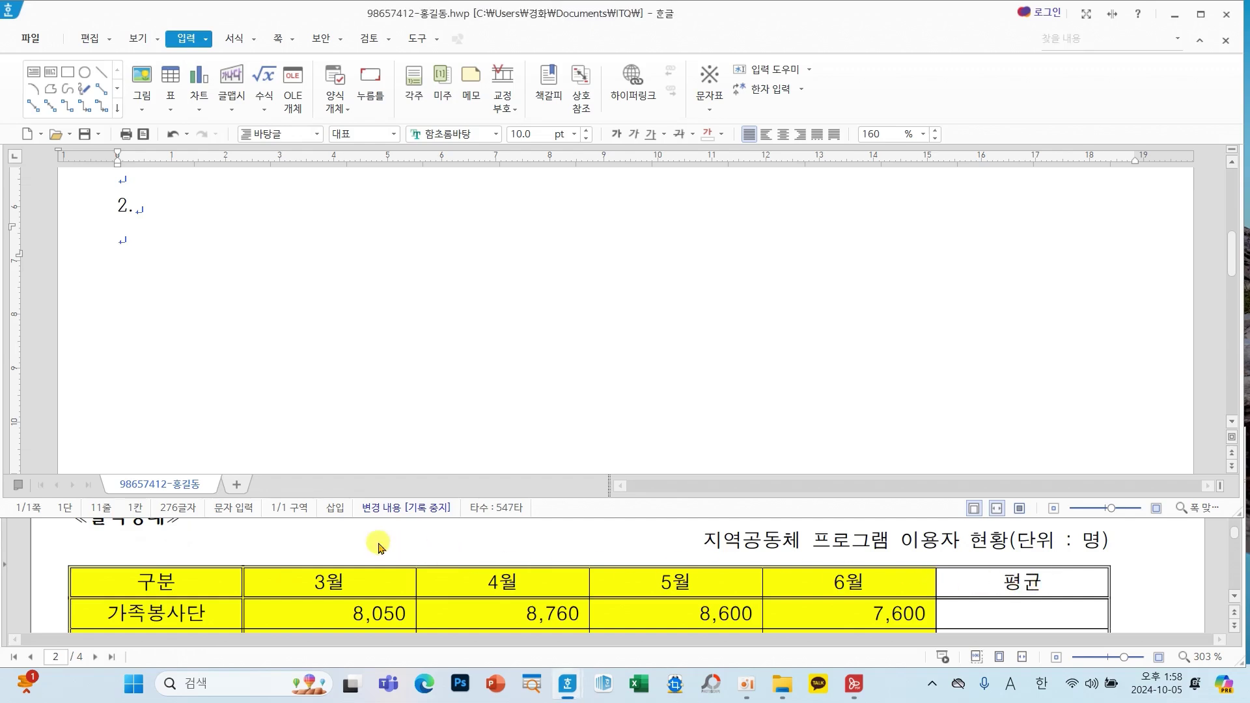
{"action": "scroll", "coordinate": [221, 586], "scroll_direction": "down", "scroll_amount": 1}
{"action": "scroll", "coordinate": [221, 586], "scroll_direction": "down", "scroll_amount": 2}
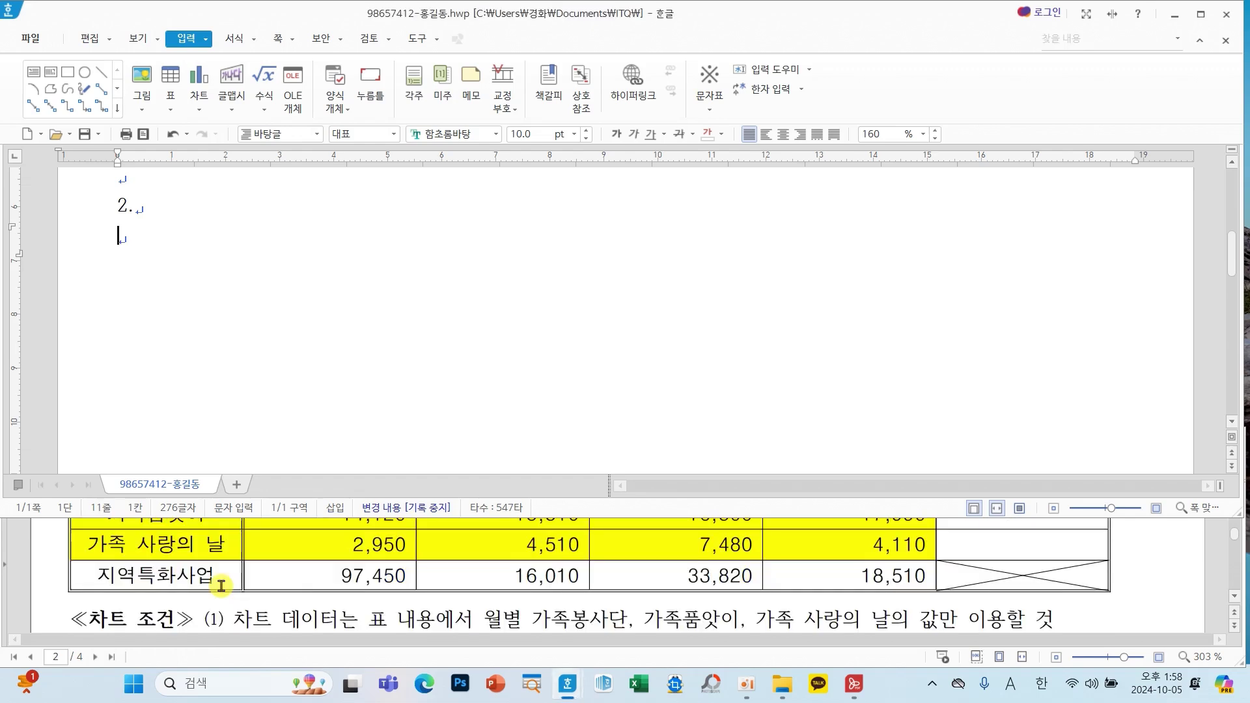
{"action": "scroll", "coordinate": [221, 586], "scroll_direction": "up", "scroll_amount": 5}
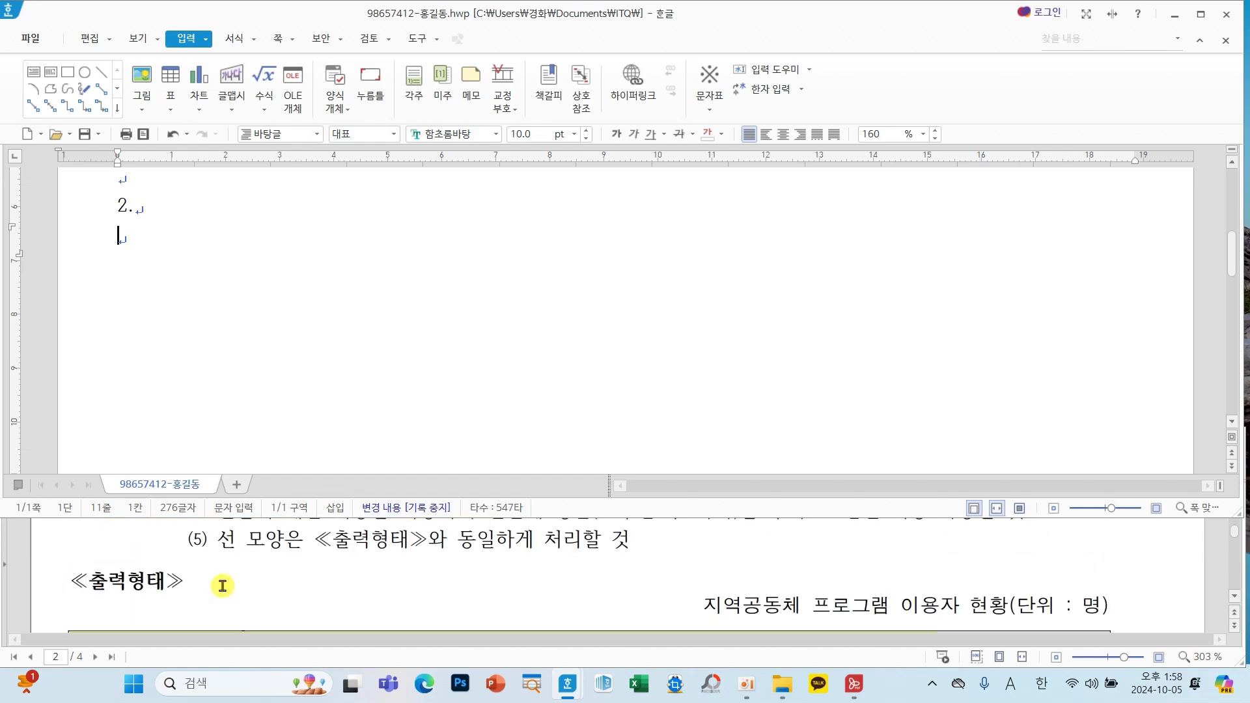
{"action": "scroll", "coordinate": [222, 585], "scroll_direction": "down", "scroll_amount": 4}
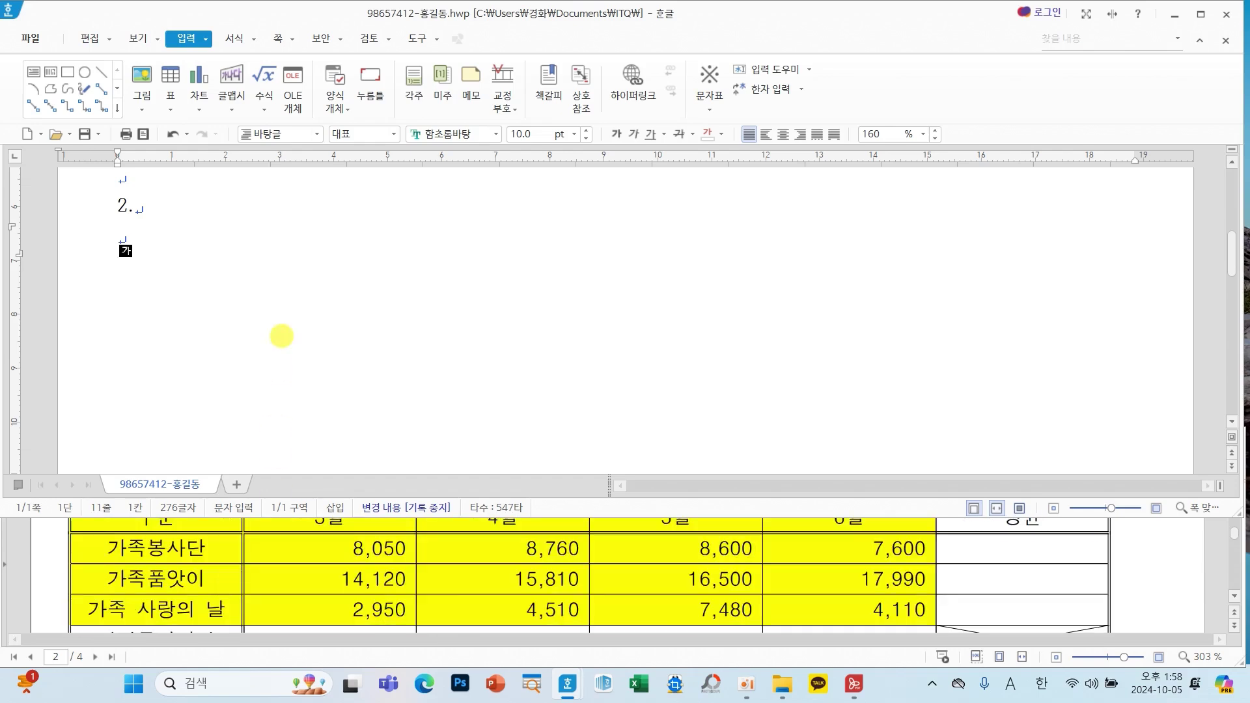
{"action": "mouse_move", "coordinate": [327, 242]}
{"action": "left_mouse_down"}
{"action": "mouse_move", "coordinate": [299, 311]}
{"action": "mouse_move", "coordinate": [307, 303]}
{"action": "left_mouse_up"}
{"action": "mouse_move", "coordinate": [371, 262]}
{"action": "left_mouse_down"}
{"action": "mouse_move", "coordinate": [398, 248]}
{"action": "mouse_move", "coordinate": [407, 277]}
{"action": "mouse_move", "coordinate": [419, 245]}
{"action": "mouse_move", "coordinate": [424, 257]}
{"action": "mouse_move", "coordinate": [472, 248]}
{"action": "left_mouse_up"}
{"action": "mouse_move", "coordinate": [413, 290]}
{"action": "left_mouse_down"}
{"action": "mouse_move", "coordinate": [415, 312]}
{"action": "mouse_move", "coordinate": [488, 297]}
{"action": "left_mouse_up"}
{"action": "left_click_drag", "start_coordinate": [562, 240], "coordinate": [538, 328]}
{"action": "mouse_move", "coordinate": [614, 263]}
{"action": "left_mouse_down"}
{"action": "mouse_move", "coordinate": [656, 233]}
{"action": "mouse_move", "coordinate": [625, 279]}
{"action": "mouse_move", "coordinate": [669, 306]}
{"action": "mouse_move", "coordinate": [716, 310]}
{"action": "mouse_move", "coordinate": [654, 355]}
{"action": "mouse_move", "coordinate": [748, 352]}
{"action": "left_mouse_up"}
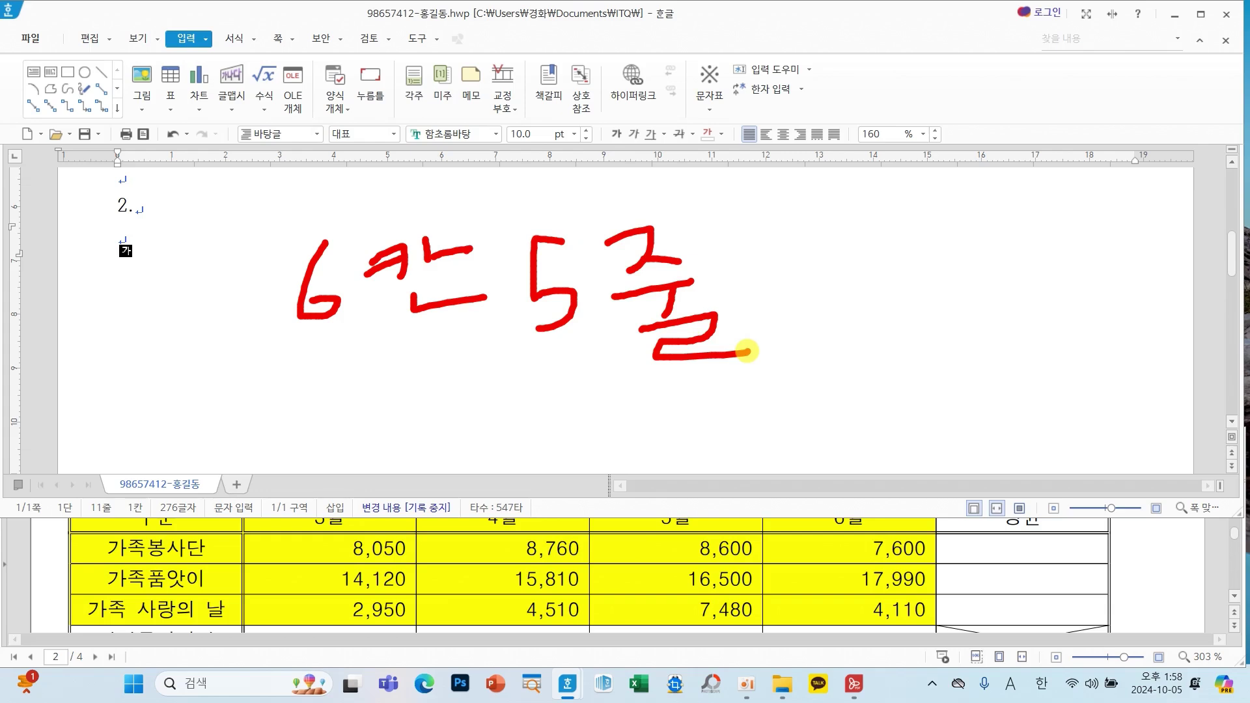
{"action": "key", "text": "Escape"}
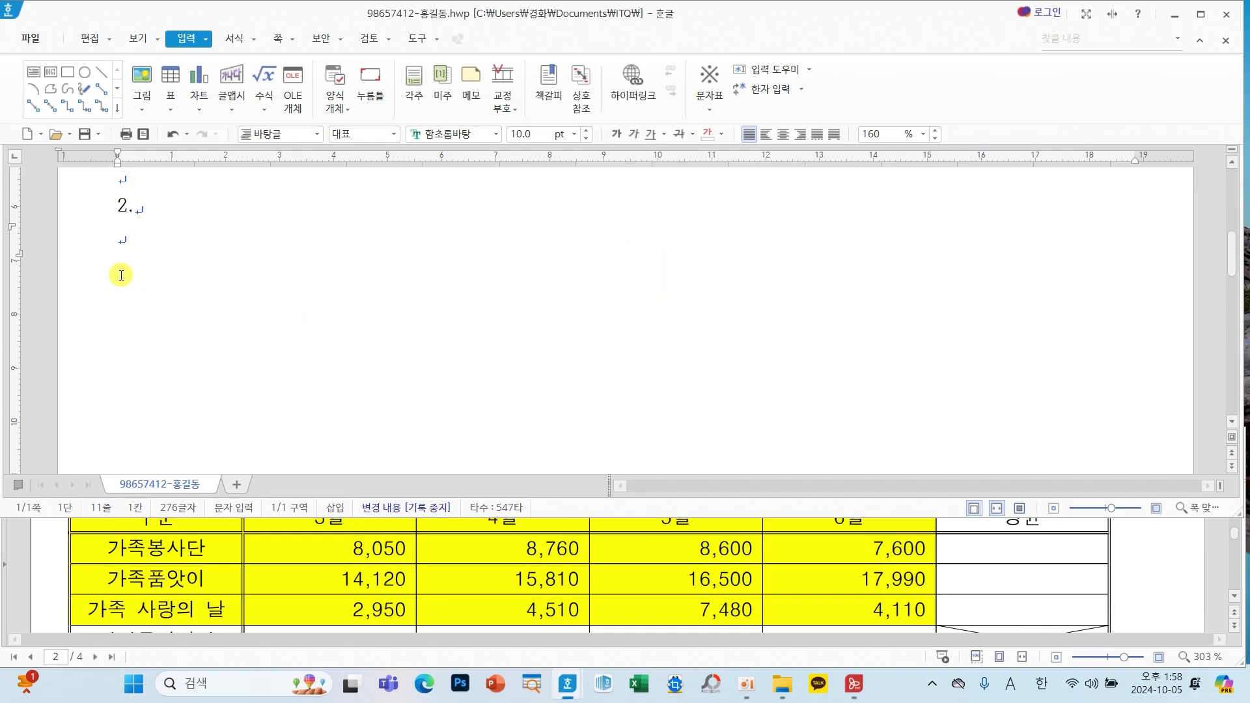
Insert a table with 5 rows and 6 columns below "2.", fitted to the column width and treated as a character (글자처럼 취급).
{"action": "left_click", "coordinate": [171, 75]}
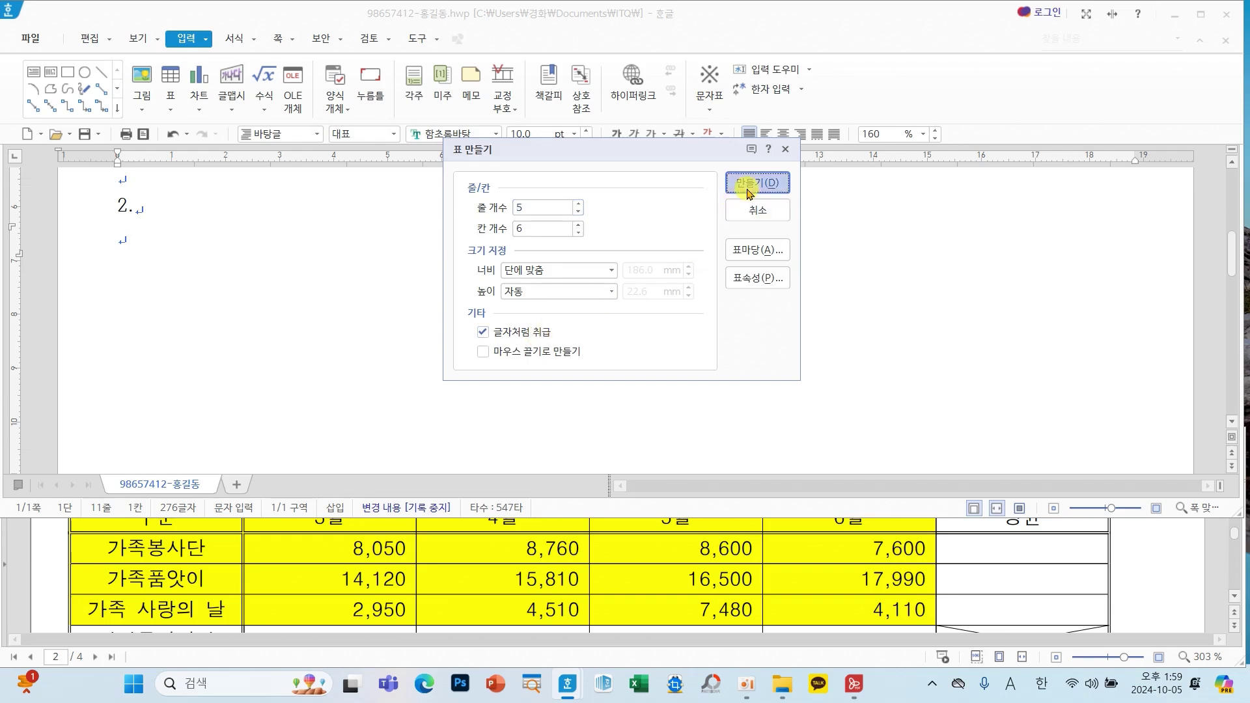
{"action": "left_click", "coordinate": [835, 129]}
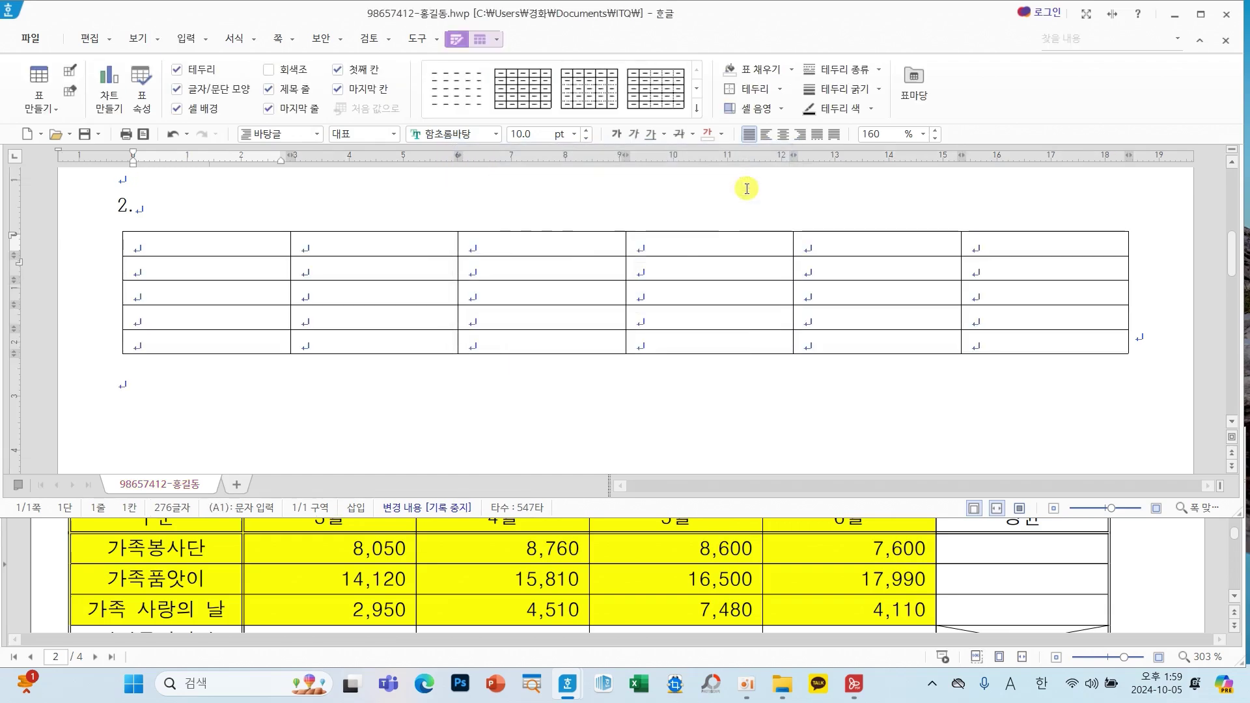
{"action": "left_click", "coordinate": [416, 264]}
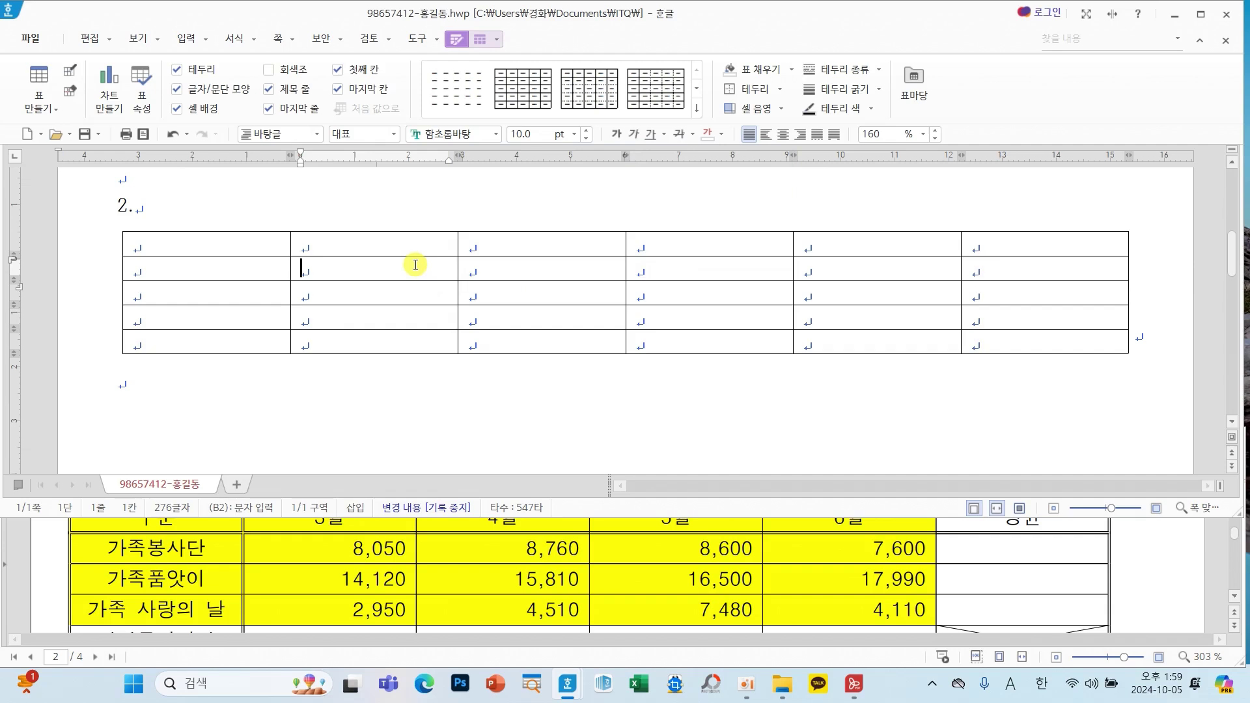
{"action": "left_click_drag", "start_coordinate": [257, 244], "coordinate": [971, 340]}
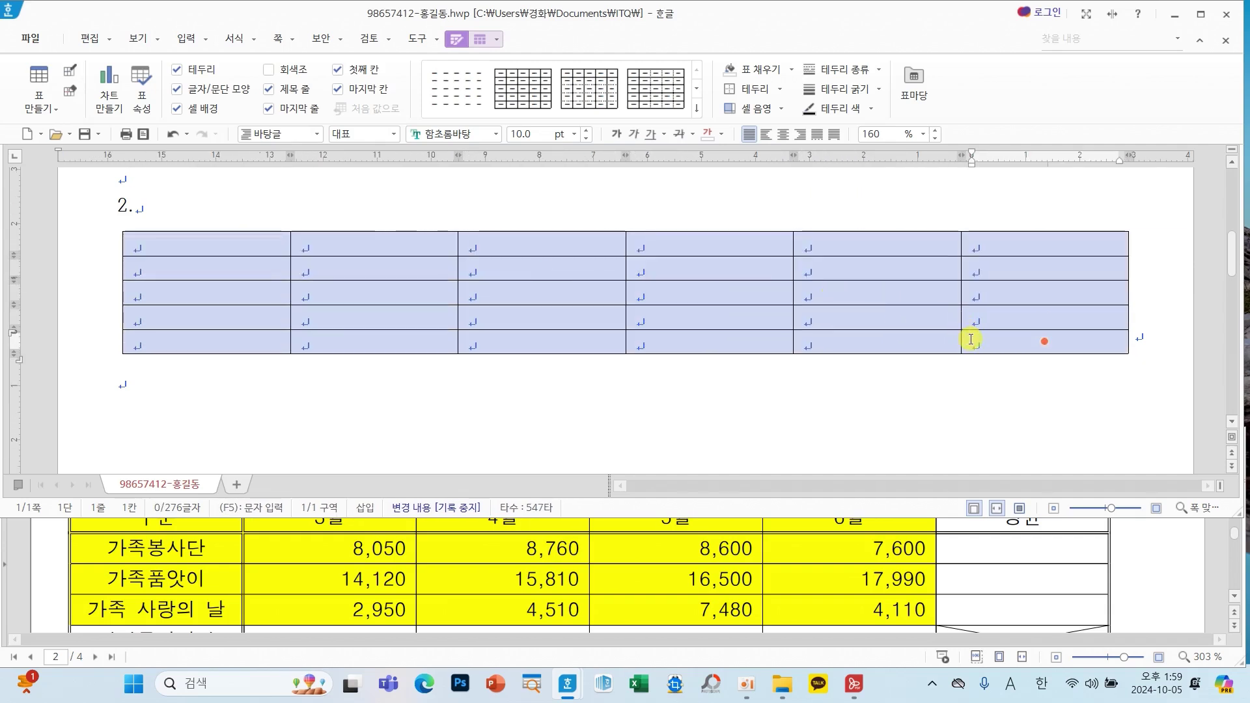
{"action": "left_click", "coordinate": [577, 284]}
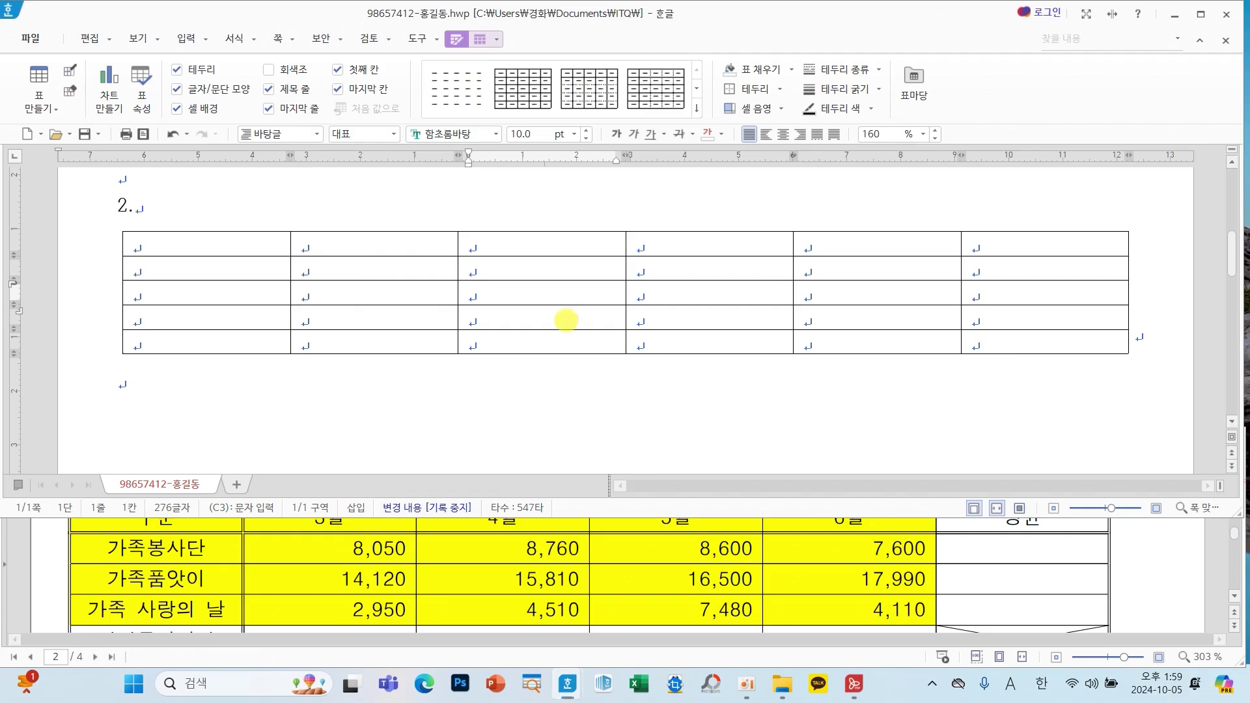
{"action": "left_click_drag", "start_coordinate": [411, 363], "coordinate": [413, 447]}
{"action": "left_click_drag", "start_coordinate": [404, 359], "coordinate": [450, 357]}
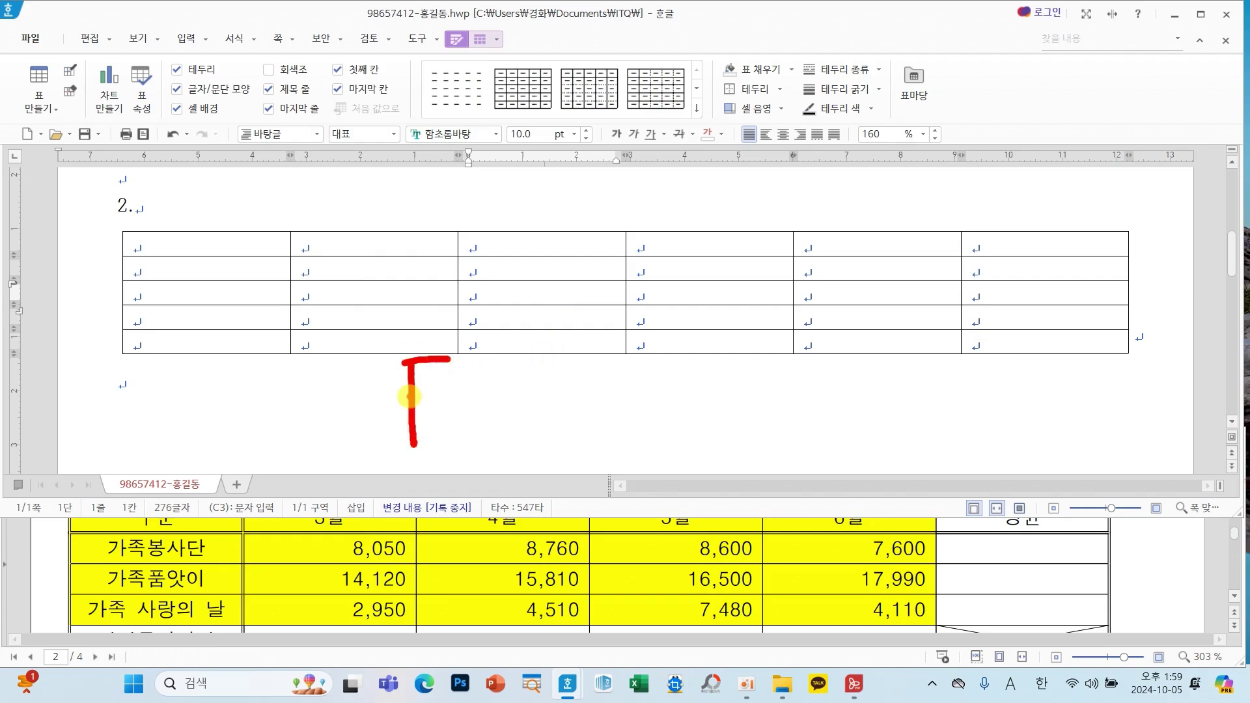
{"action": "mouse_move", "coordinate": [407, 396]}
{"action": "left_mouse_down"}
{"action": "mouse_move", "coordinate": [428, 390]}
{"action": "mouse_move", "coordinate": [427, 417]}
{"action": "left_mouse_up"}
{"action": "mouse_move", "coordinate": [502, 352]}
{"action": "left_mouse_down"}
{"action": "mouse_move", "coordinate": [469, 388]}
{"action": "mouse_move", "coordinate": [474, 432]}
{"action": "left_mouse_up"}
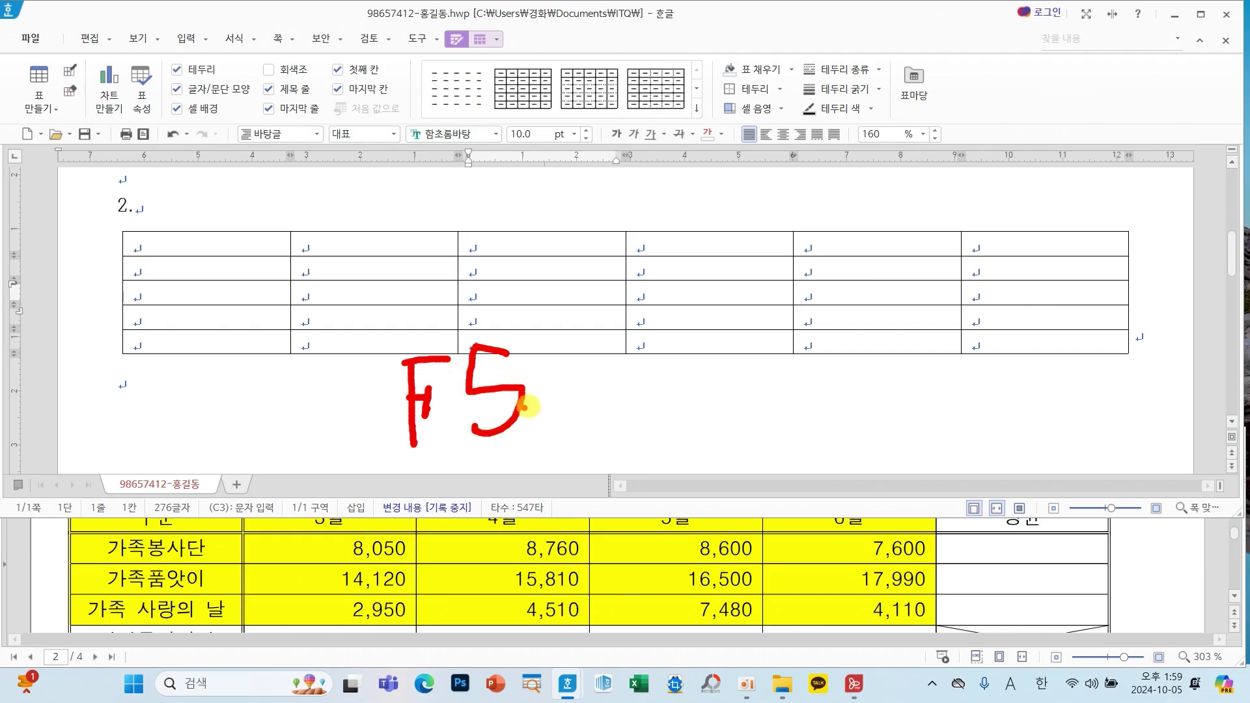
{"action": "mouse_move", "coordinate": [561, 400]}
{"action": "left_mouse_down"}
{"action": "mouse_move", "coordinate": [660, 400]}
{"action": "mouse_move", "coordinate": [676, 411]}
{"action": "mouse_move", "coordinate": [651, 427]}
{"action": "left_mouse_up"}
{"action": "mouse_move", "coordinate": [741, 363]}
{"action": "left_mouse_down"}
{"action": "mouse_move", "coordinate": [752, 357]}
{"action": "mouse_move", "coordinate": [775, 409]}
{"action": "mouse_move", "coordinate": [747, 437]}
{"action": "left_mouse_up"}
{"action": "left_click_drag", "start_coordinate": [814, 342], "coordinate": [866, 366]}
{"action": "mouse_move", "coordinate": [814, 417]}
{"action": "left_mouse_down"}
{"action": "mouse_move", "coordinate": [909, 390]}
{"action": "mouse_move", "coordinate": [900, 403]}
{"action": "left_mouse_up"}
{"action": "mouse_move", "coordinate": [873, 394]}
{"action": "left_mouse_down"}
{"action": "mouse_move", "coordinate": [901, 390]}
{"action": "mouse_move", "coordinate": [944, 438]}
{"action": "left_mouse_up"}
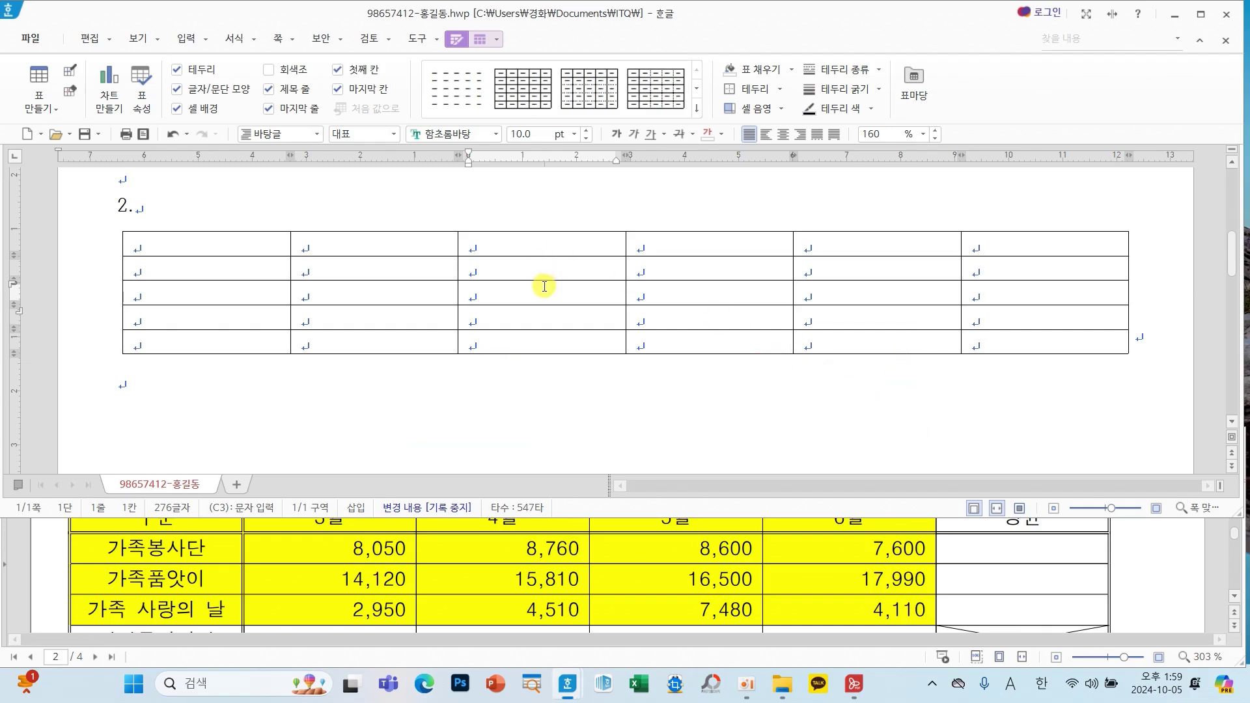
Select every cell of the 5-row, 6-column table and increase the height of all its rows.
{"action": "key", "text": "F5"}
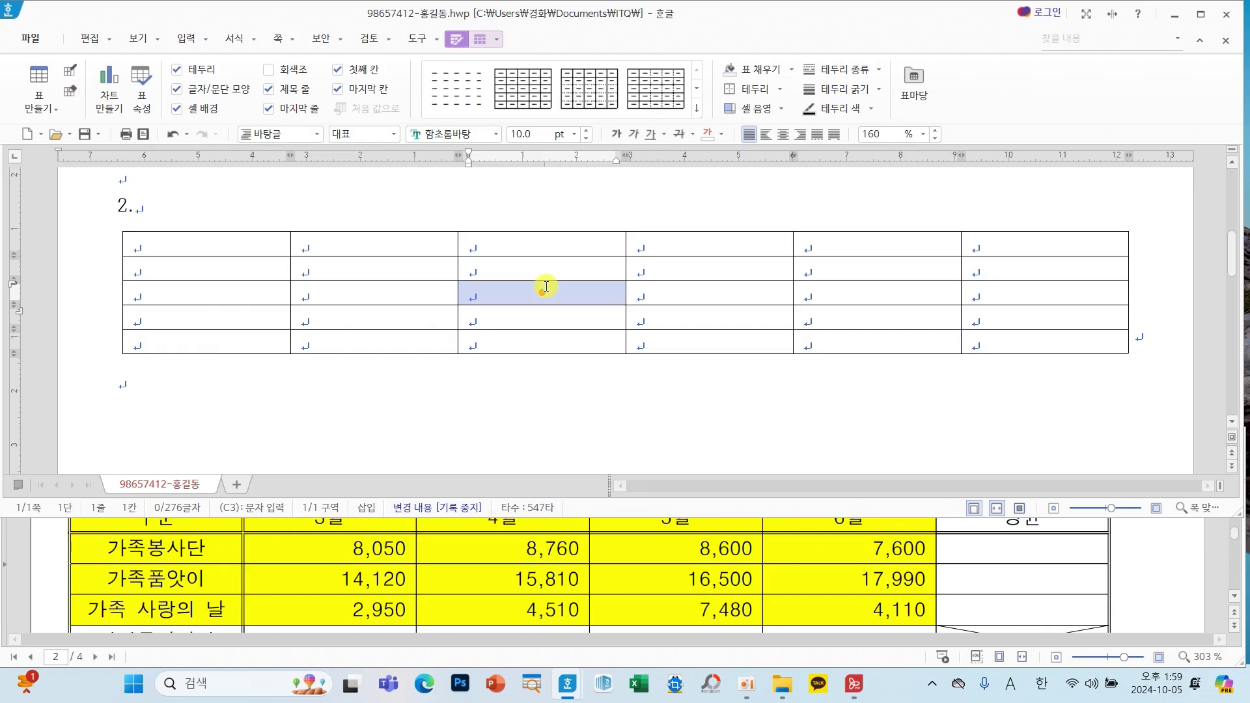
{"action": "key", "text": "F5"}
{"action": "key", "text": "F5"}
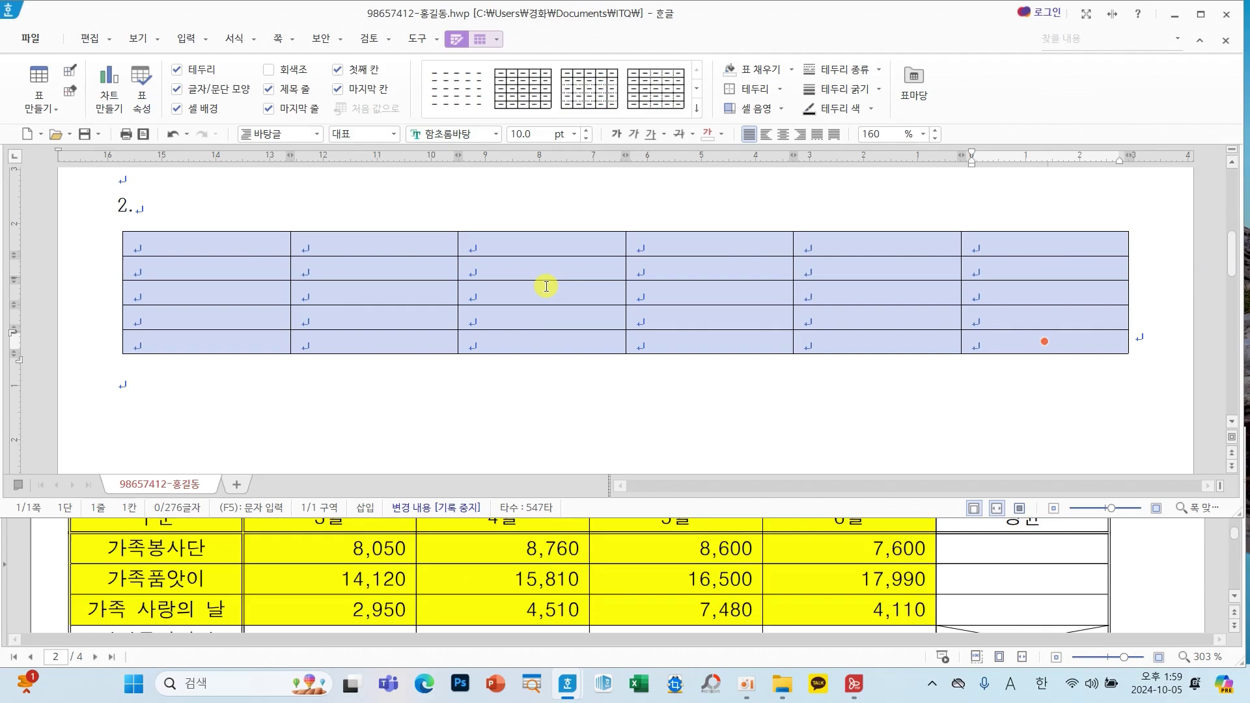
{"action": "key", "text": "ctrl+Down"}
{"action": "key", "text": "ctrl+Down"}
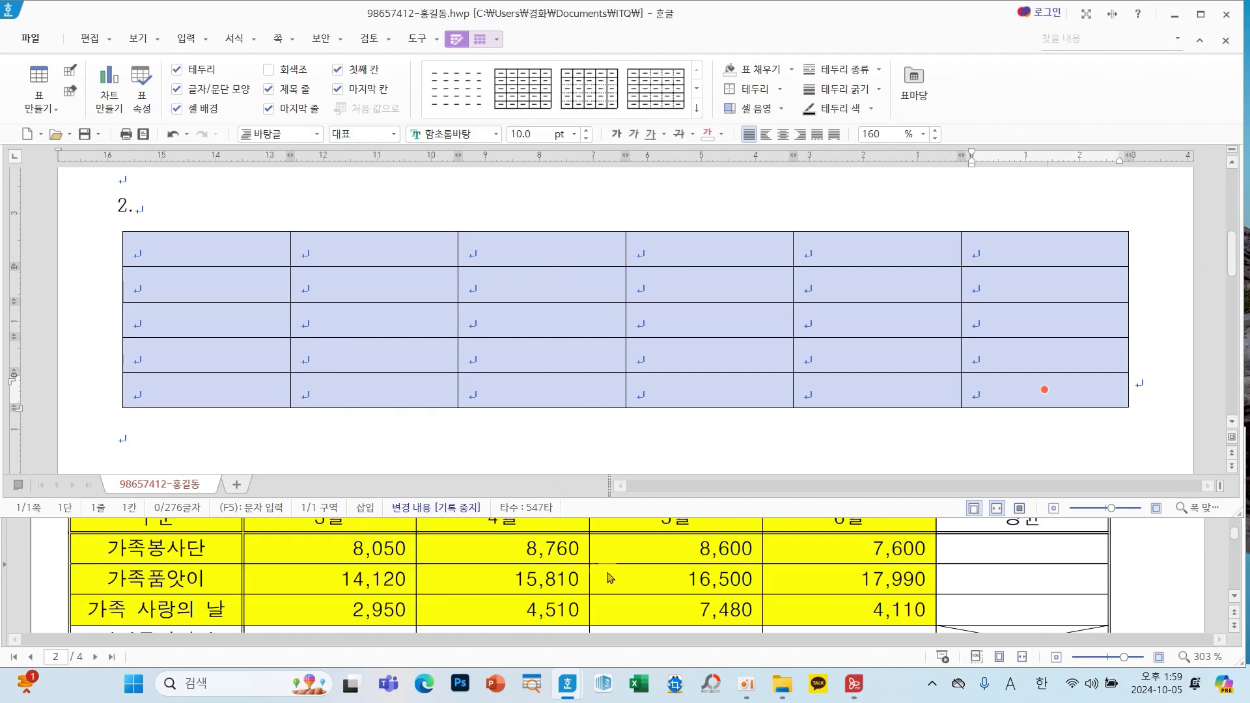
Set the font of the whole table to 돋움 as the table conditions require and center the text in all cells.
{"action": "scroll", "coordinate": [662, 588], "scroll_direction": "up", "scroll_amount": 3}
{"action": "scroll", "coordinate": [662, 588], "scroll_direction": "up", "scroll_amount": 3}
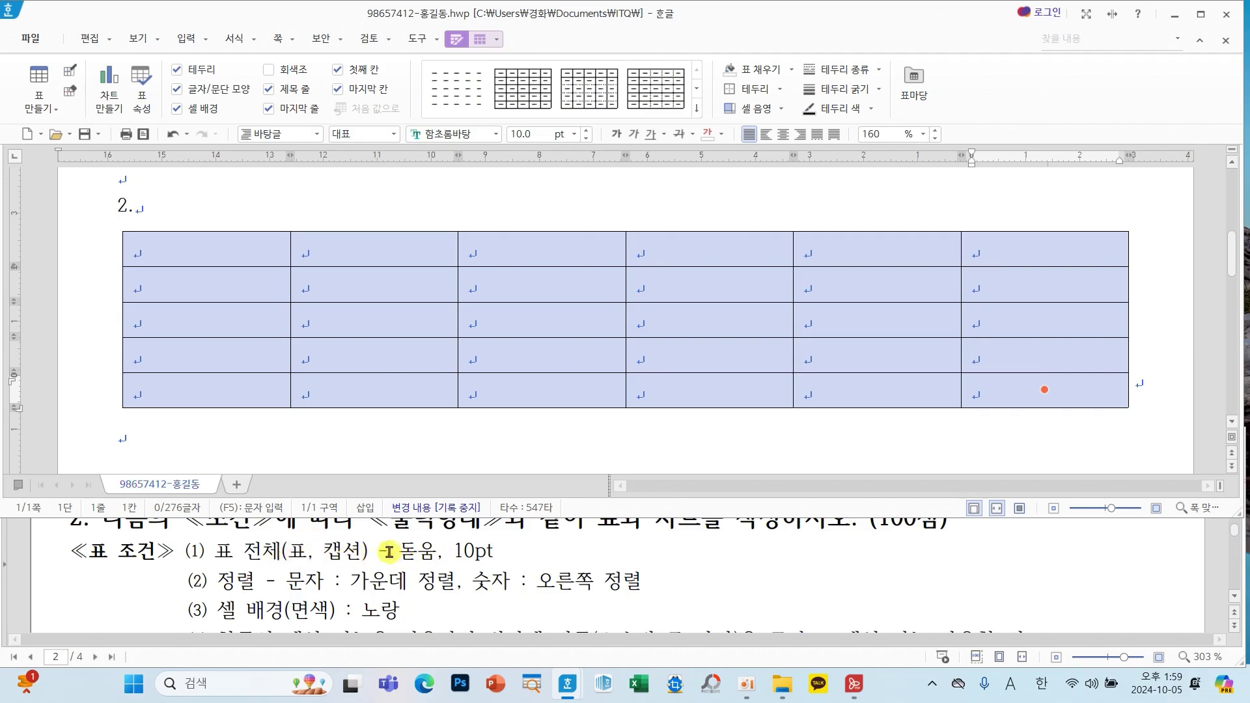
{"action": "left_click", "coordinate": [497, 134]}
{"action": "scroll", "coordinate": [675, 216], "scroll_direction": "down", "scroll_amount": 1}
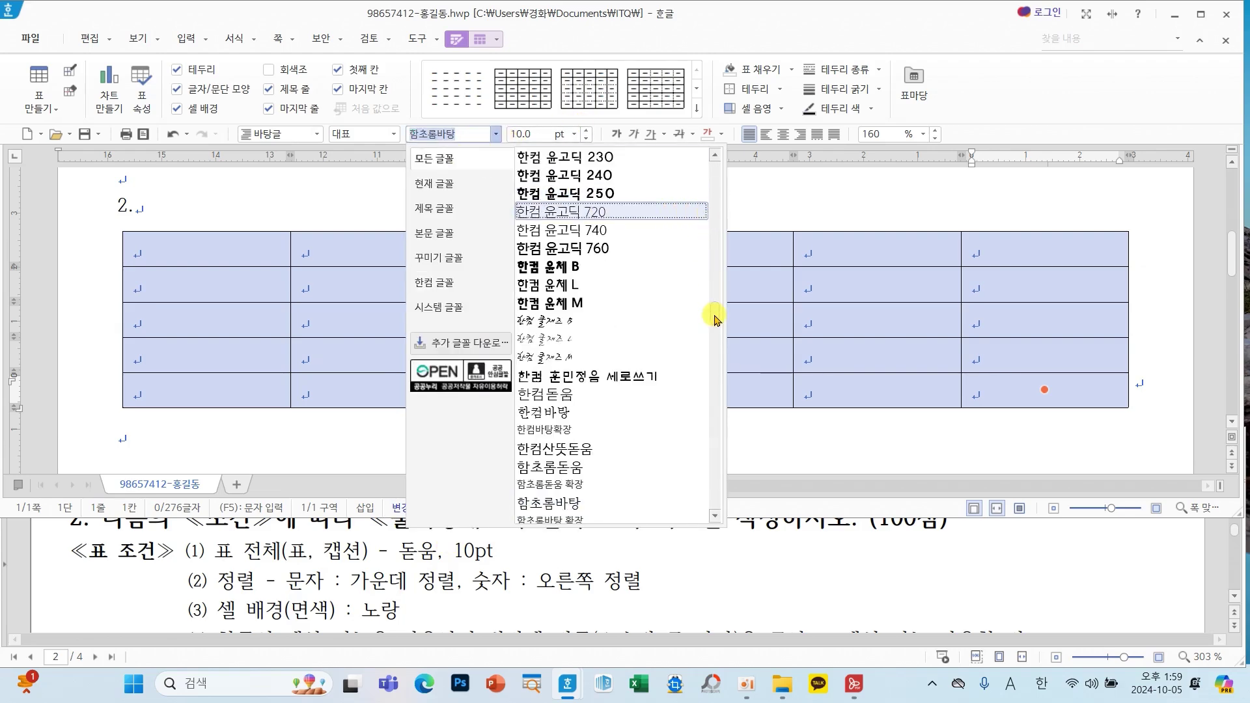
{"action": "scroll", "coordinate": [713, 315], "scroll_direction": "up", "scroll_amount": 15}
{"action": "scroll", "coordinate": [714, 244], "scroll_direction": "up", "scroll_amount": 4}
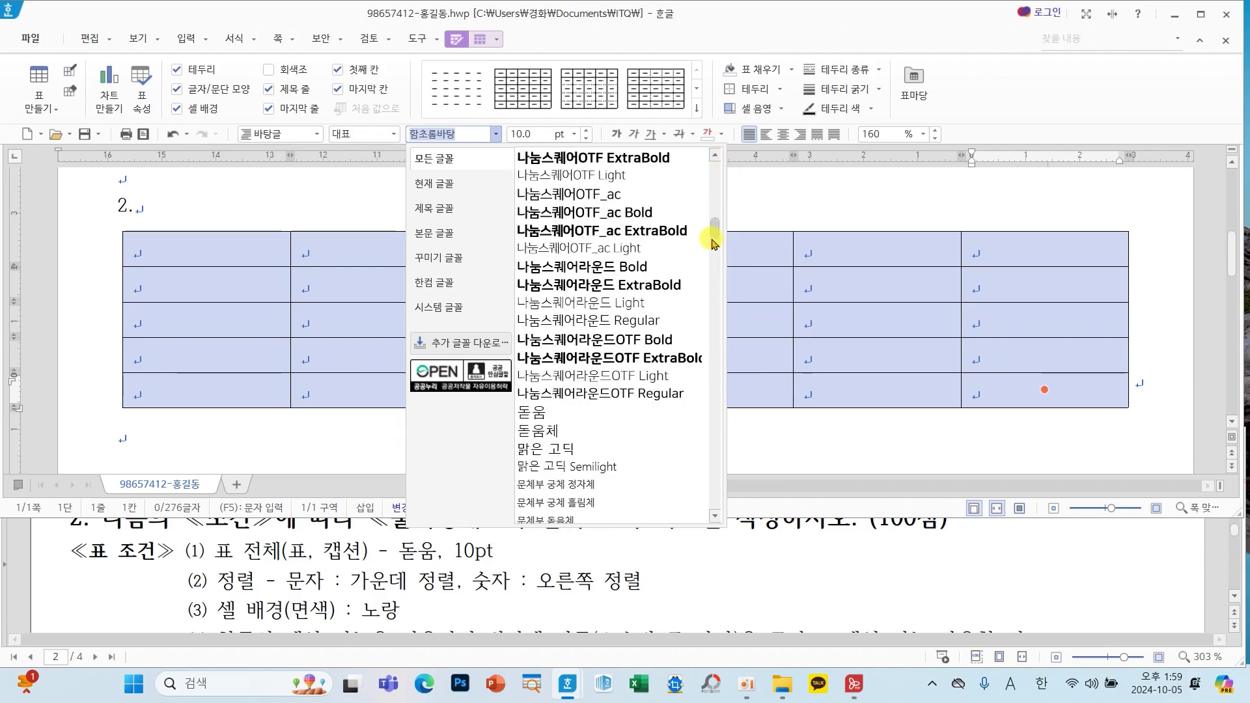
{"action": "scroll", "coordinate": [714, 235], "scroll_direction": "up", "scroll_amount": 8}
{"action": "scroll", "coordinate": [718, 169], "scroll_direction": "up", "scroll_amount": 5}
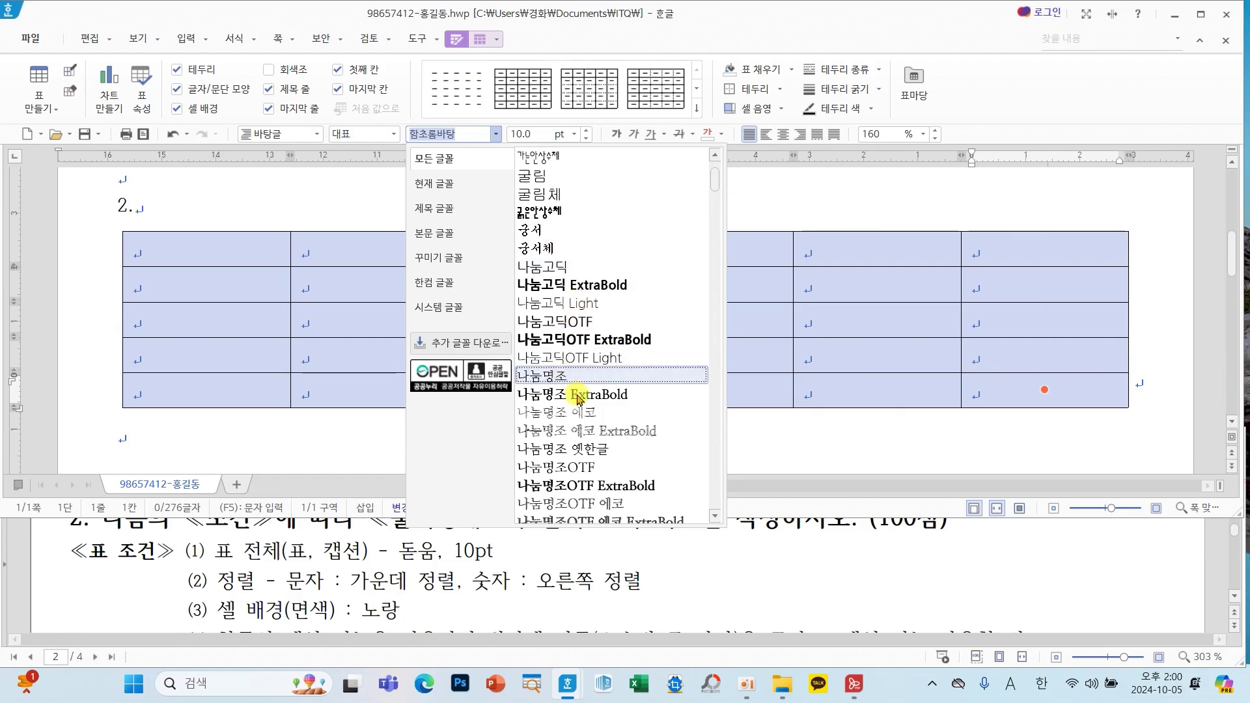
{"action": "scroll", "coordinate": [612, 423], "scroll_direction": "down", "scroll_amount": 2}
{"action": "scroll", "coordinate": [629, 462], "scroll_direction": "down", "scroll_amount": 9}
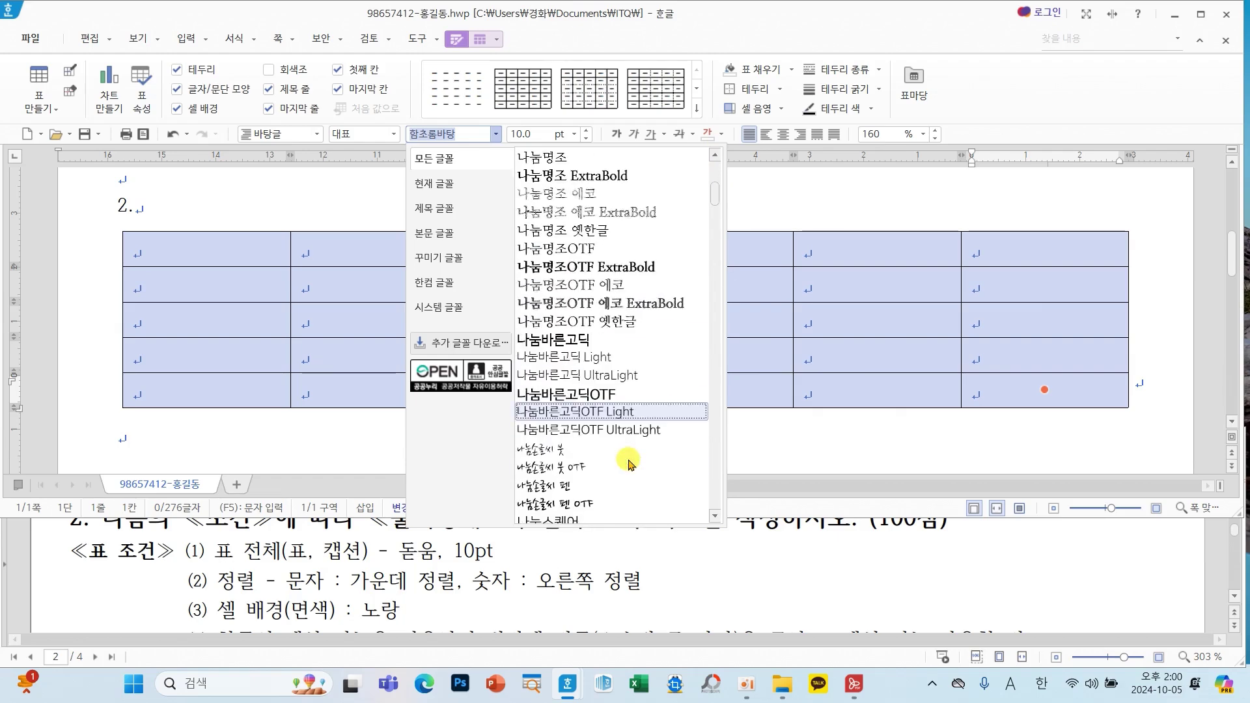
{"action": "scroll", "coordinate": [630, 464], "scroll_direction": "down", "scroll_amount": 4}
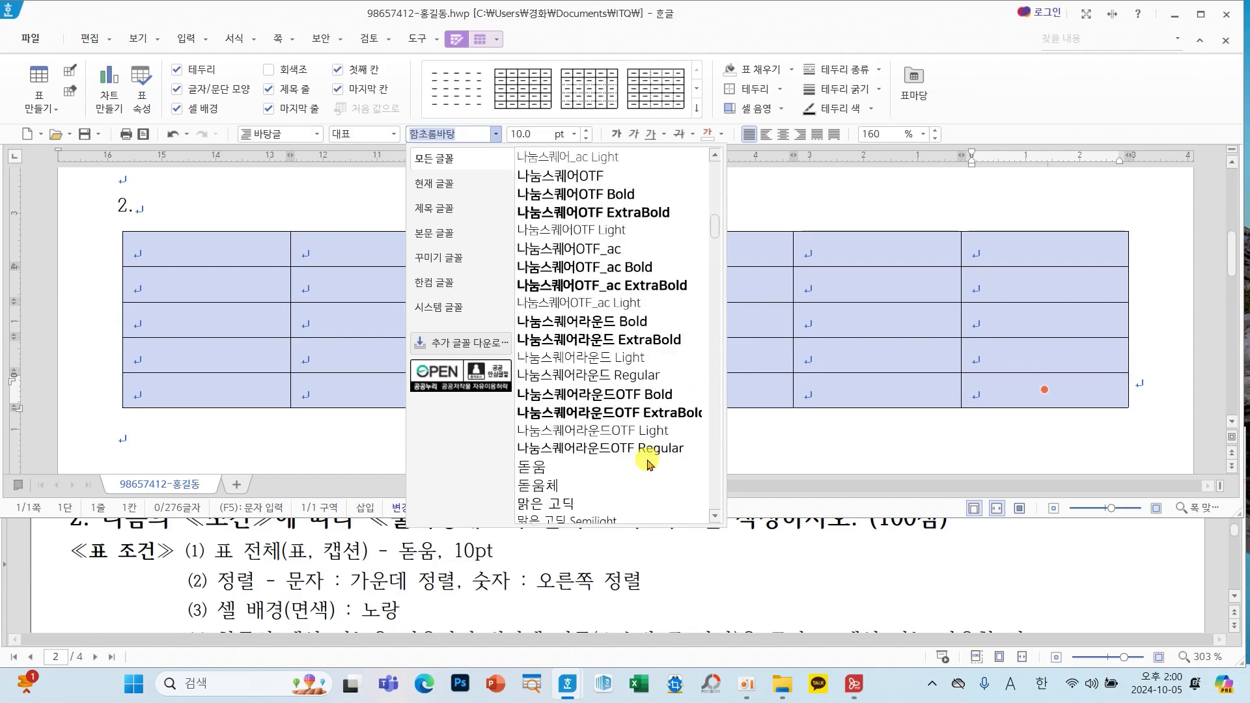
{"action": "left_click", "coordinate": [547, 412]}
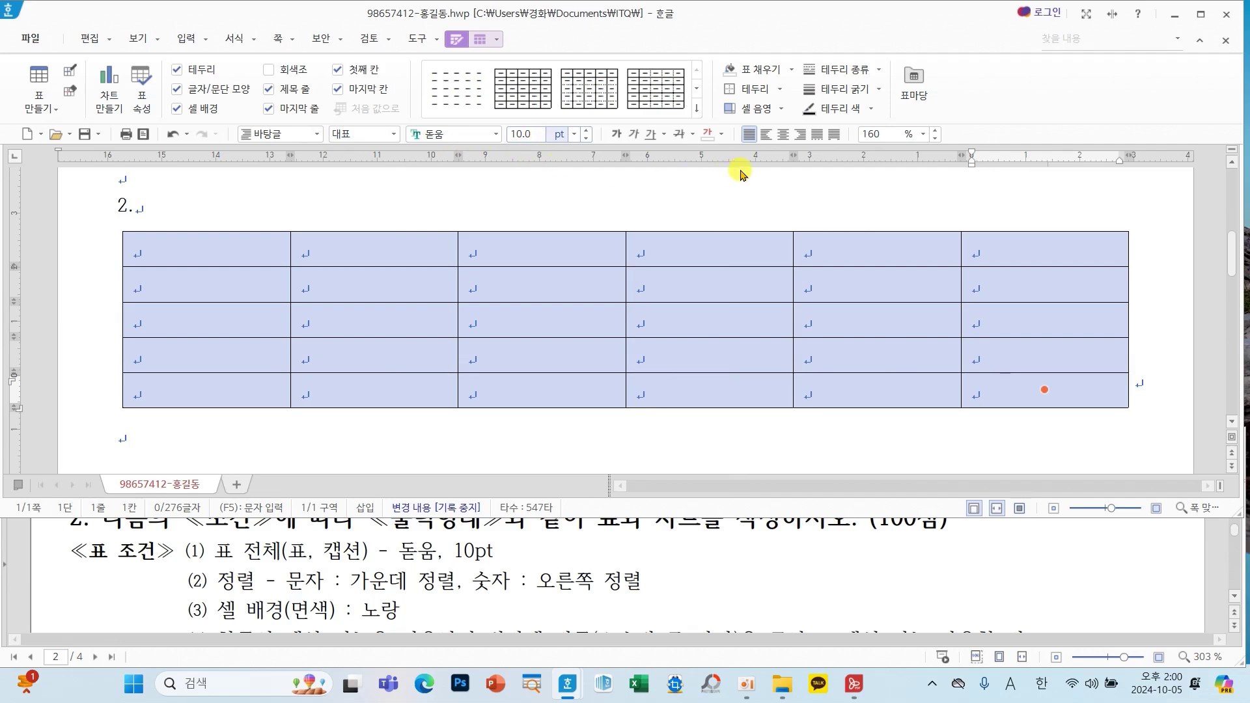
{"action": "left_click", "coordinate": [783, 134]}
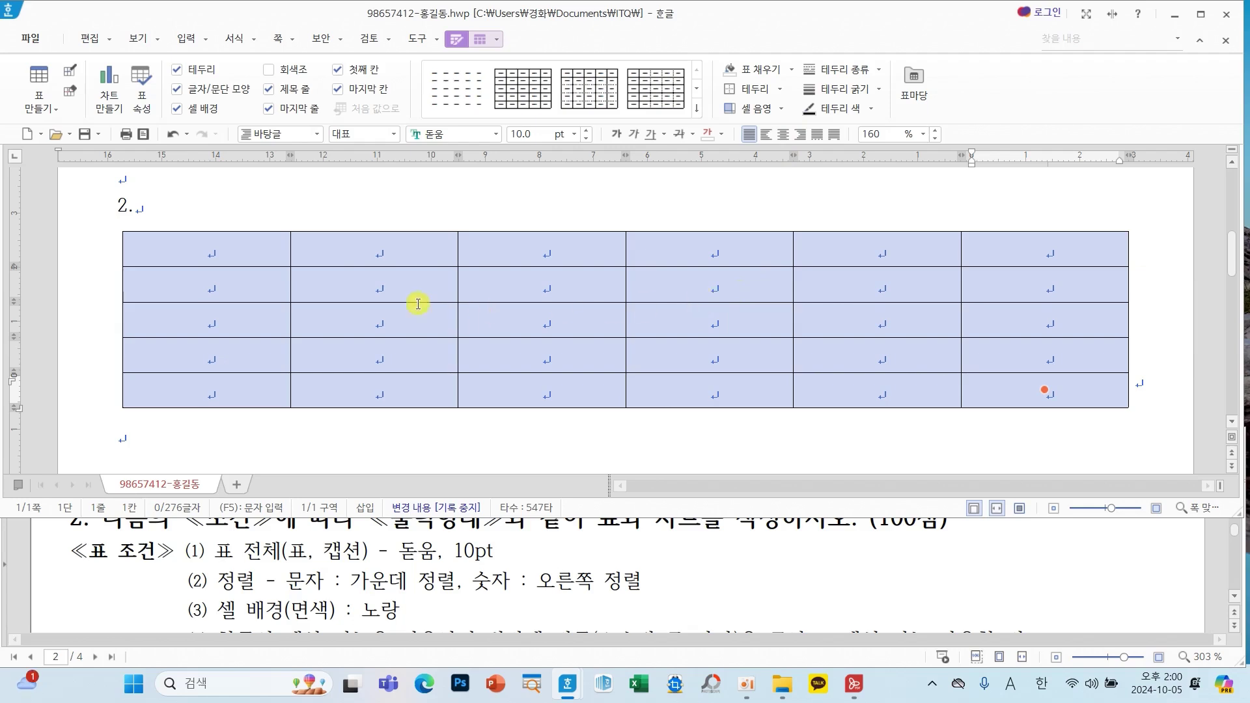
Right-align the number cells of the table, from row 2, column 2 to the last cell.
{"action": "scroll", "coordinate": [518, 579], "scroll_direction": "down", "scroll_amount": 8}
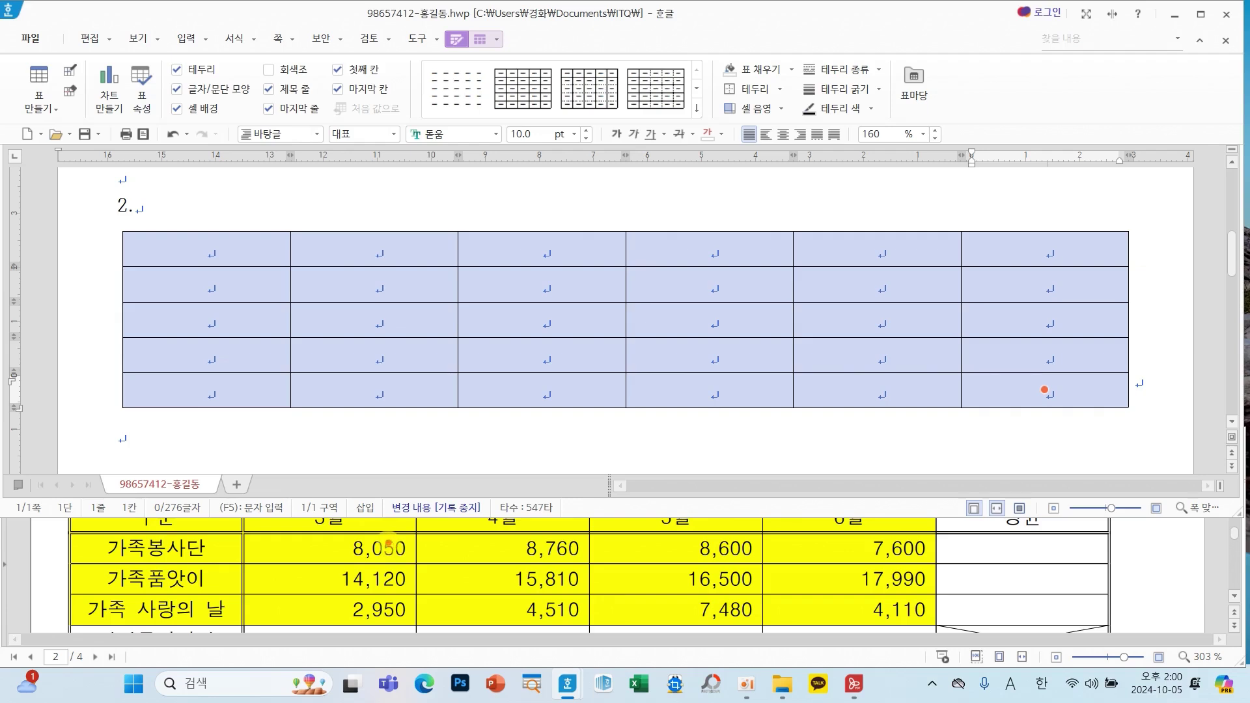
{"action": "mouse_move", "coordinate": [389, 544]}
{"action": "left_mouse_down"}
{"action": "mouse_move", "coordinate": [313, 536]}
{"action": "mouse_move", "coordinate": [394, 543]}
{"action": "left_mouse_up"}
{"action": "mouse_move", "coordinate": [1114, 546]}
{"action": "left_mouse_down"}
{"action": "mouse_move", "coordinate": [1106, 629]}
{"action": "mouse_move", "coordinate": [1021, 654]}
{"action": "left_mouse_up"}
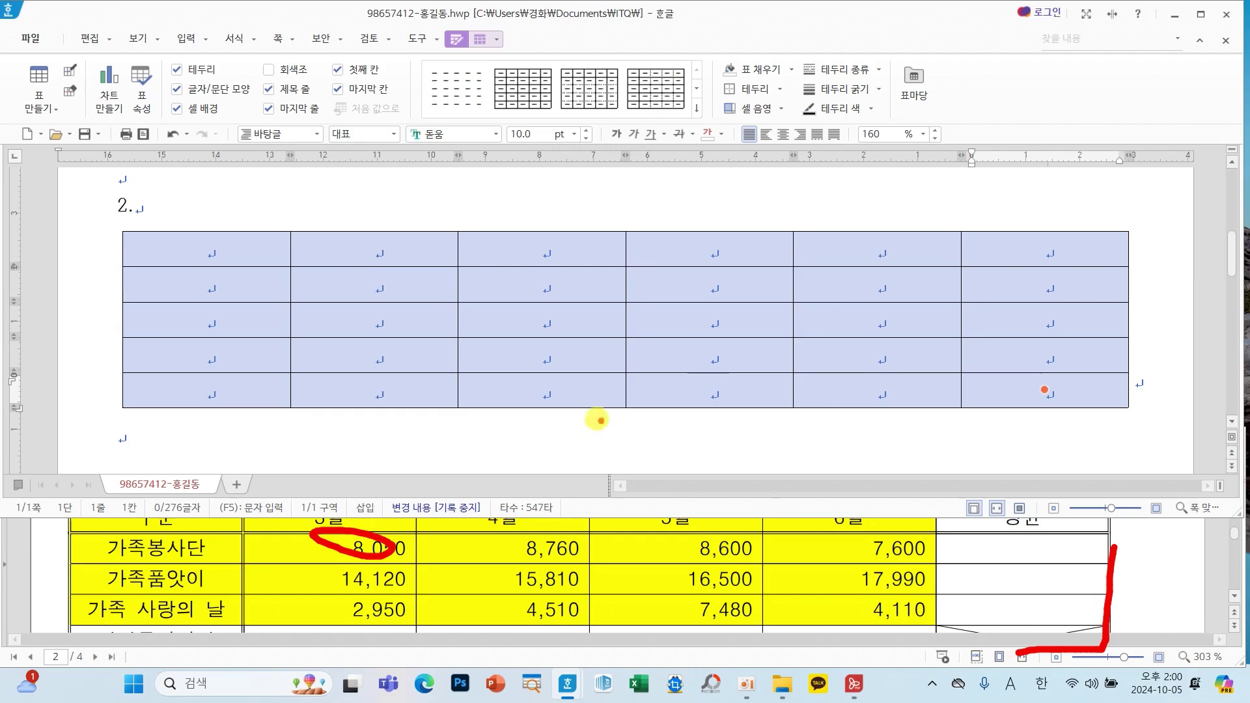
{"action": "mouse_move", "coordinate": [365, 265]}
{"action": "left_mouse_down"}
{"action": "mouse_move", "coordinate": [897, 415]}
{"action": "mouse_move", "coordinate": [1059, 420]}
{"action": "mouse_move", "coordinate": [971, 382]}
{"action": "mouse_move", "coordinate": [447, 271]}
{"action": "mouse_move", "coordinate": [801, 355]}
{"action": "mouse_move", "coordinate": [862, 385]}
{"action": "mouse_move", "coordinate": [1018, 390]}
{"action": "left_mouse_up"}
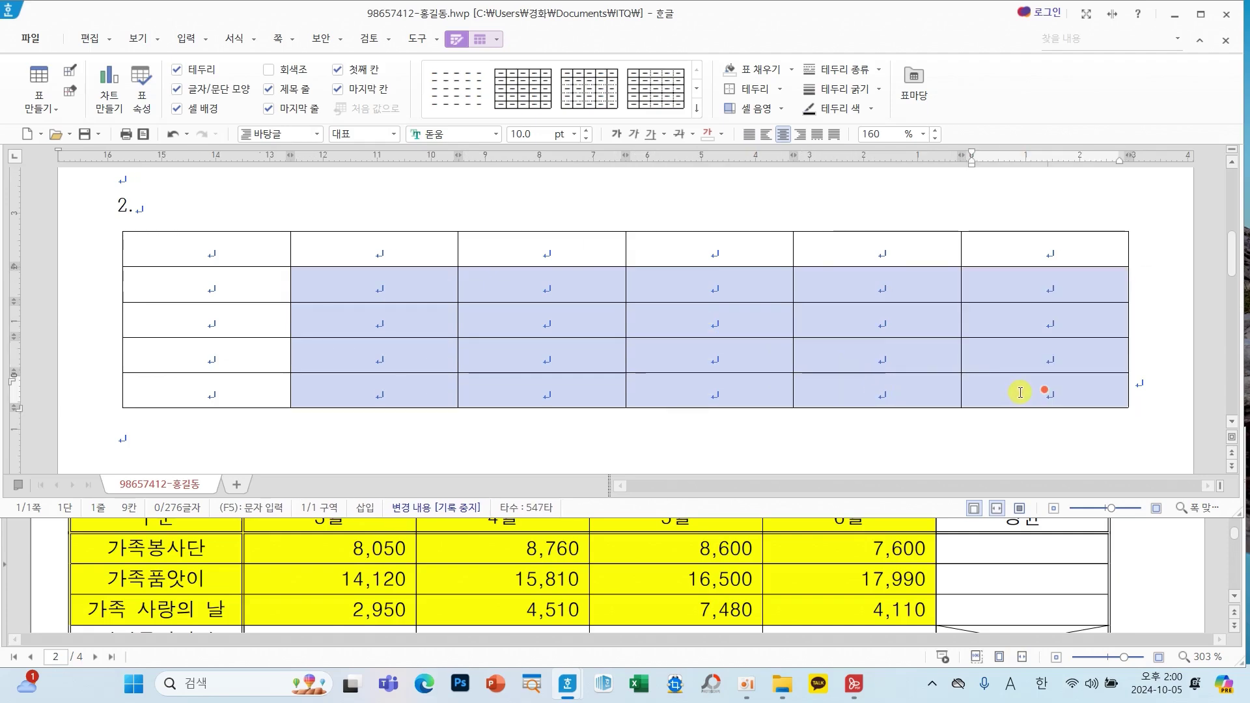
{"action": "scroll", "coordinate": [1021, 560], "scroll_direction": "up", "scroll_amount": 1}
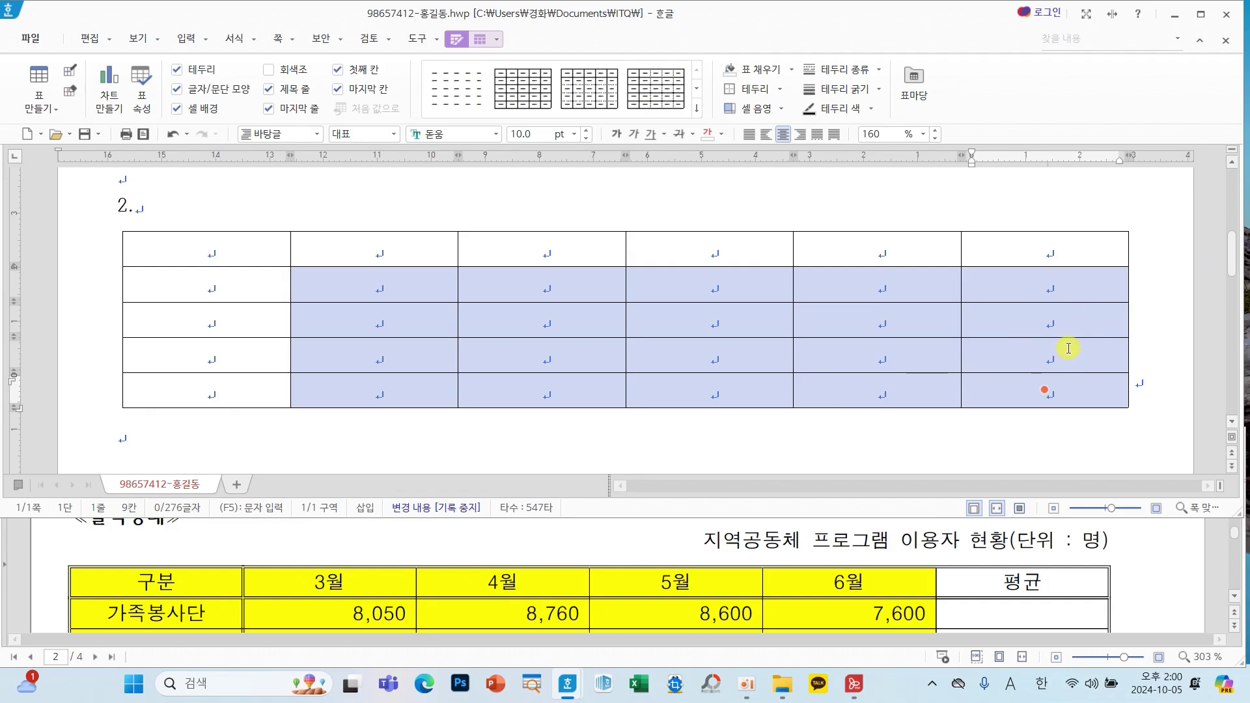
{"action": "left_click", "coordinate": [801, 134]}
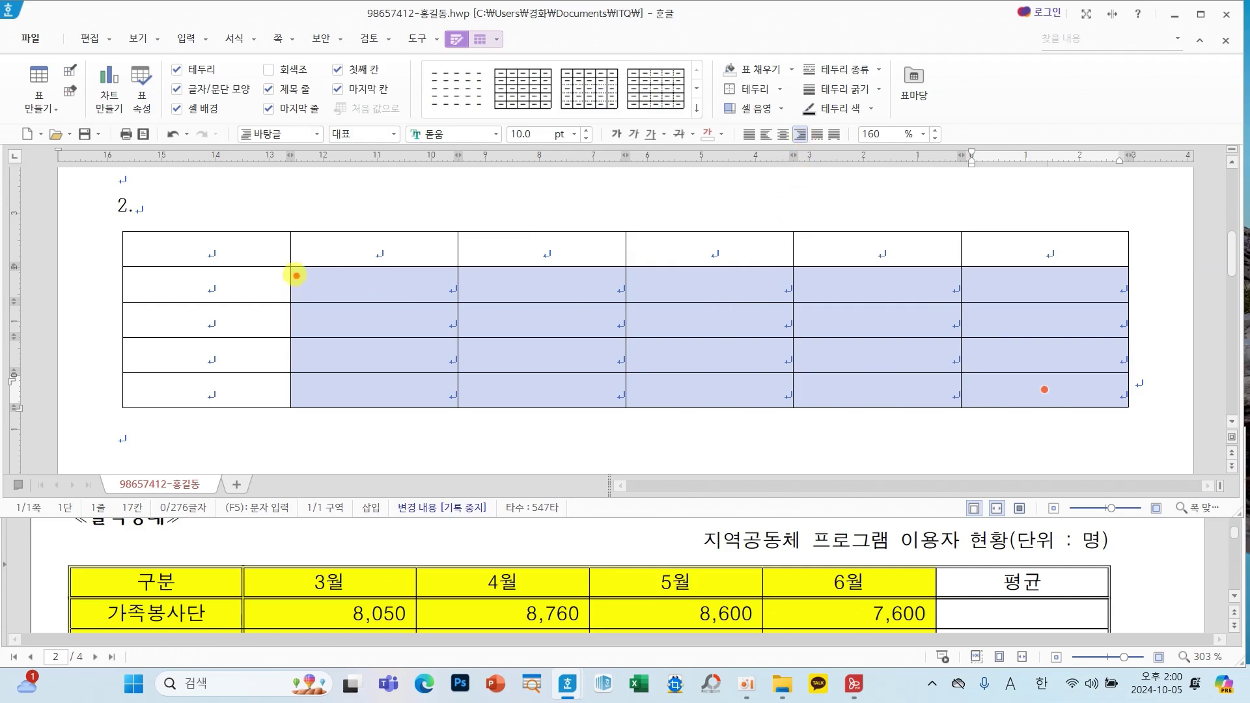
{"action": "left_click_drag", "start_coordinate": [286, 261], "coordinate": [1137, 417]}
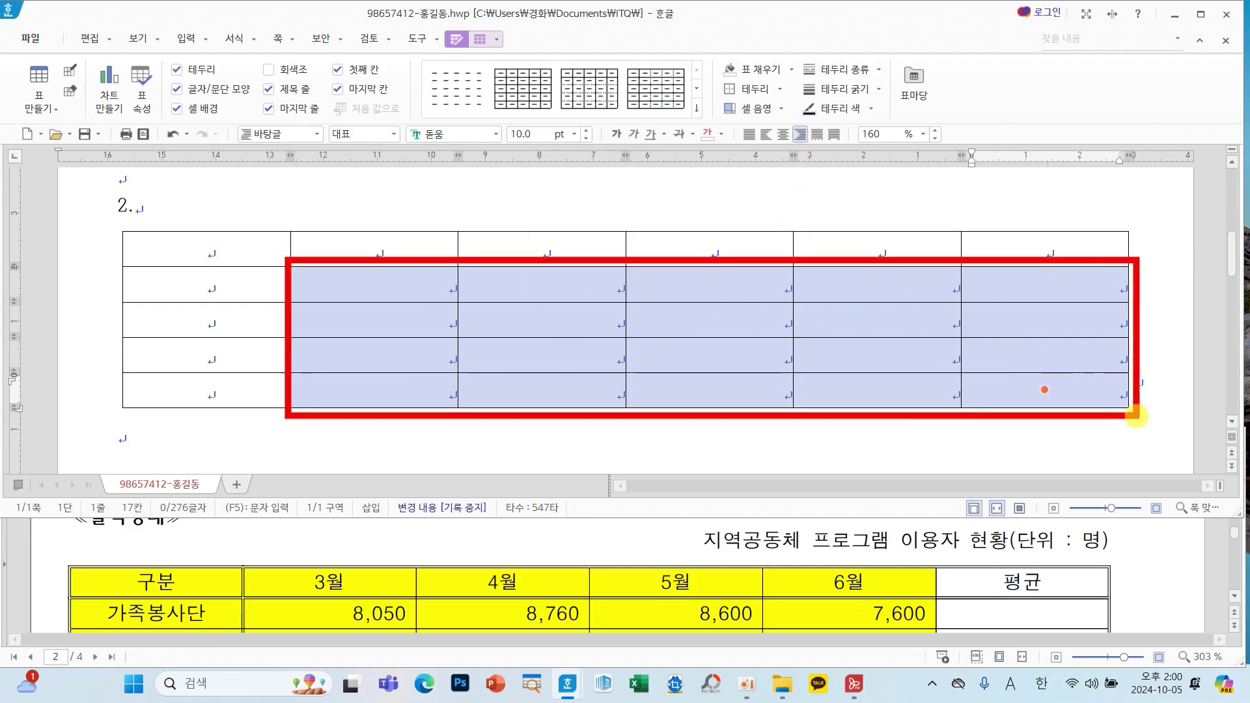
{"action": "mouse_move", "coordinate": [799, 265]}
{"action": "left_mouse_down"}
{"action": "mouse_move", "coordinate": [800, 153]}
{"action": "mouse_move", "coordinate": [818, 158]}
{"action": "left_mouse_up"}
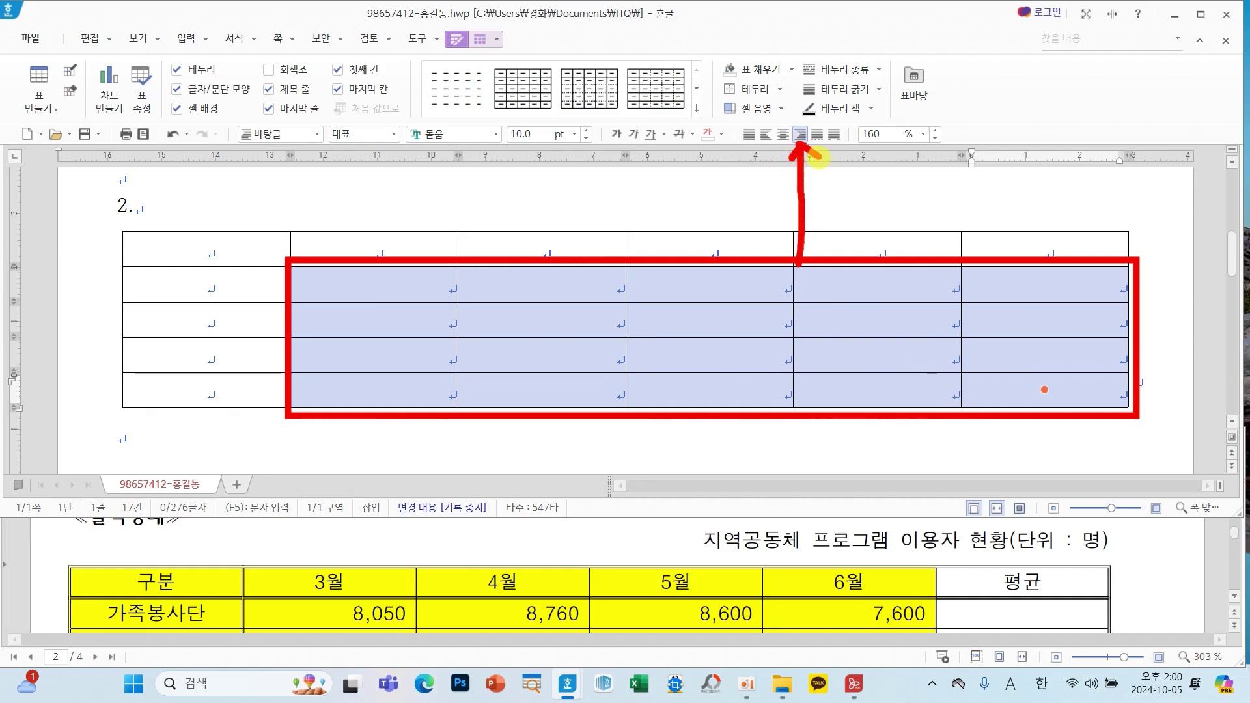
{"action": "key", "text": "Escape"}
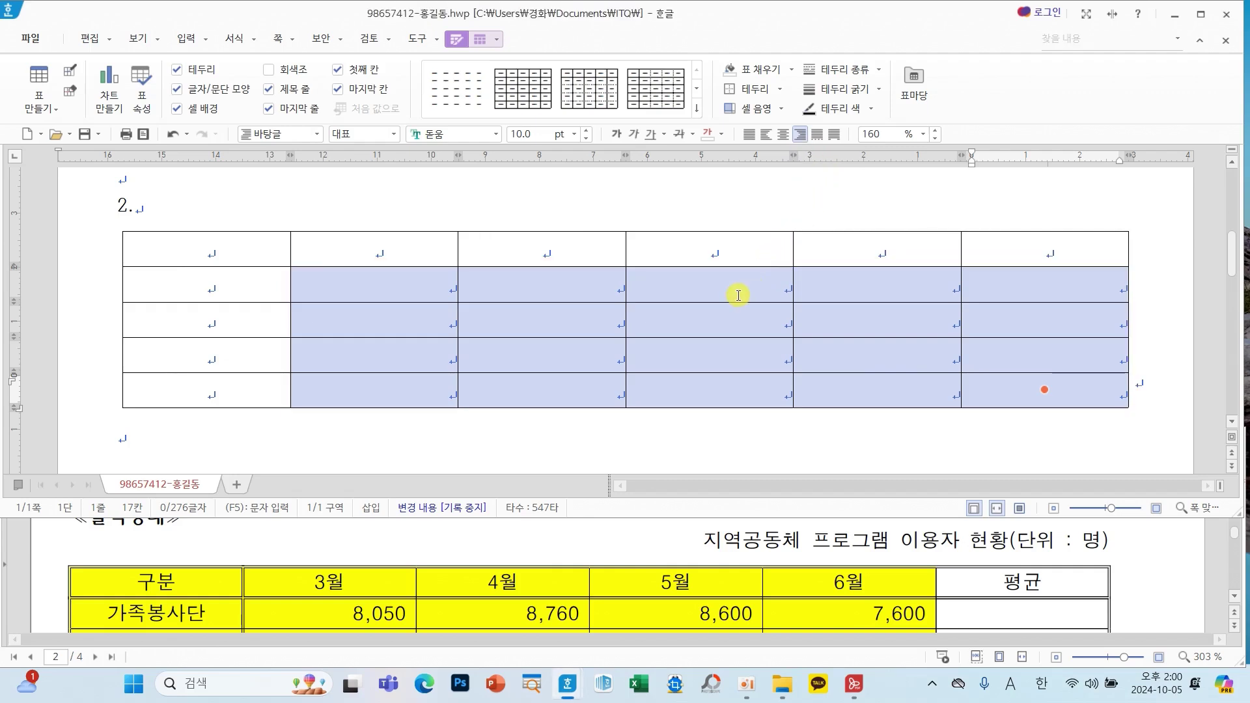
{"action": "left_click", "coordinate": [710, 284]}
{"action": "left_click", "coordinate": [725, 322]}
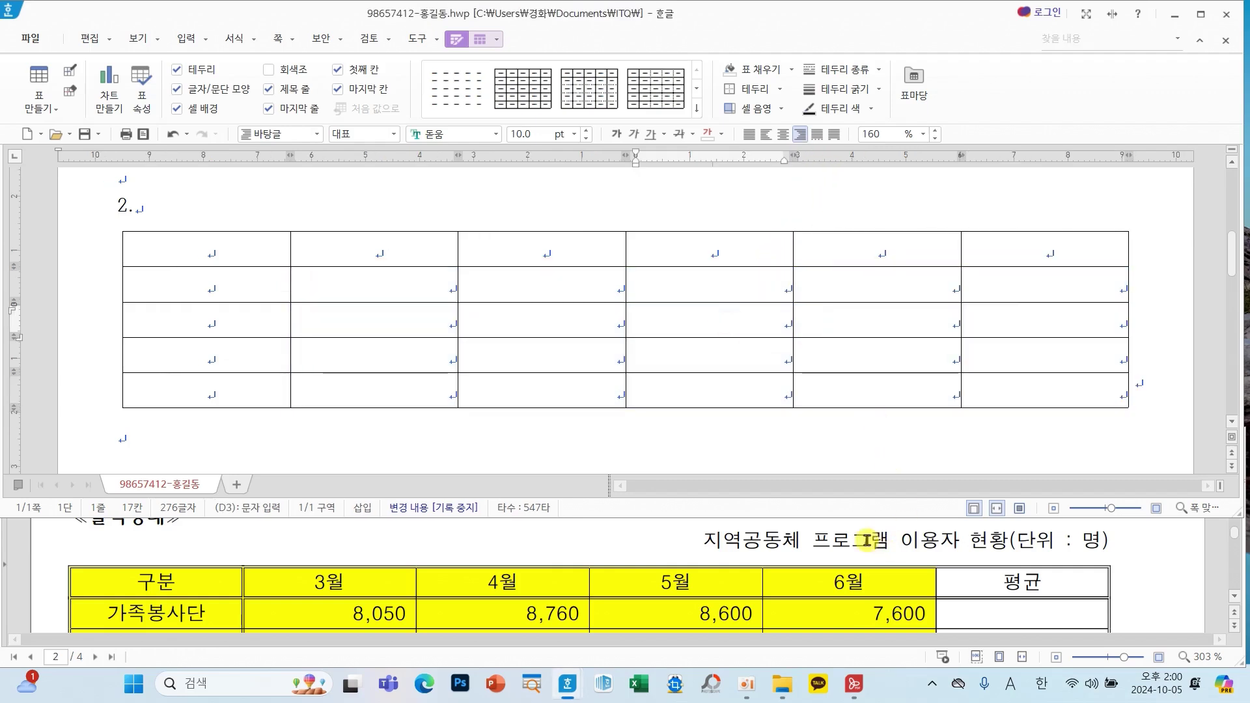
Check the caption requirements in the exam sheet and add a caption above (위) the table.
{"action": "left_click_drag", "start_coordinate": [677, 511], "coordinate": [1118, 575]}
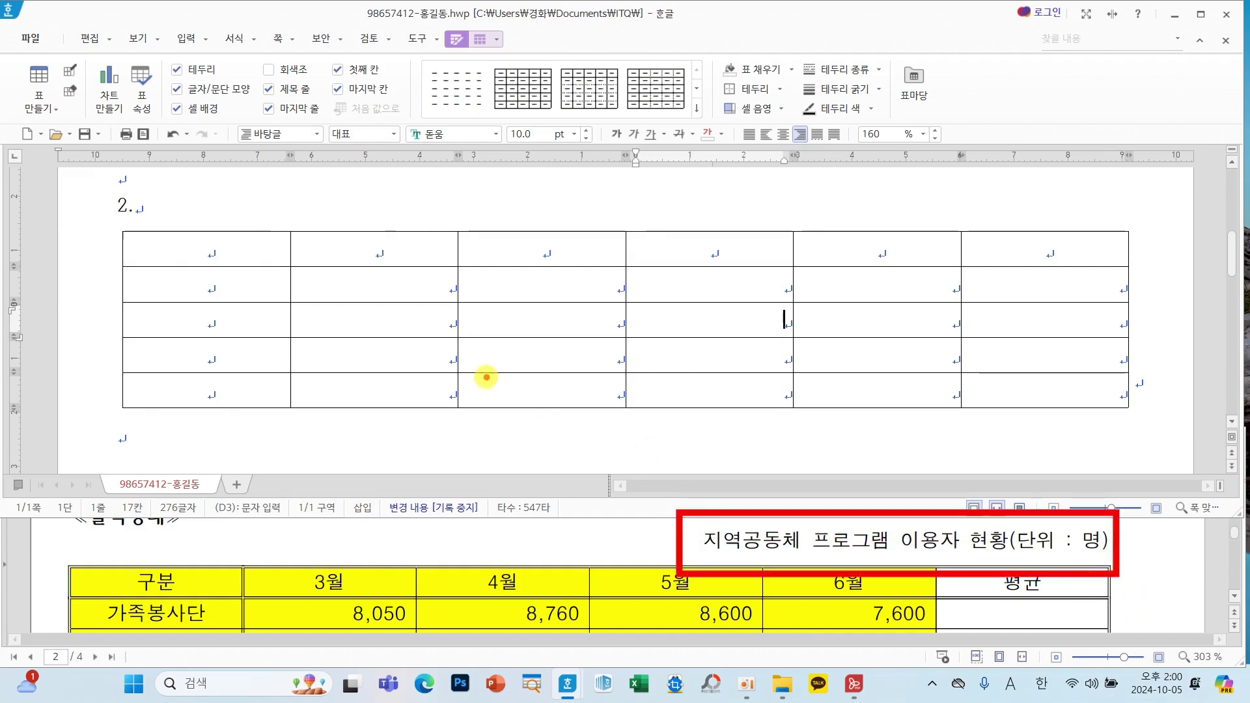
{"action": "key", "text": "Escape"}
{"action": "scroll", "coordinate": [472, 552], "scroll_direction": "up", "scroll_amount": 3}
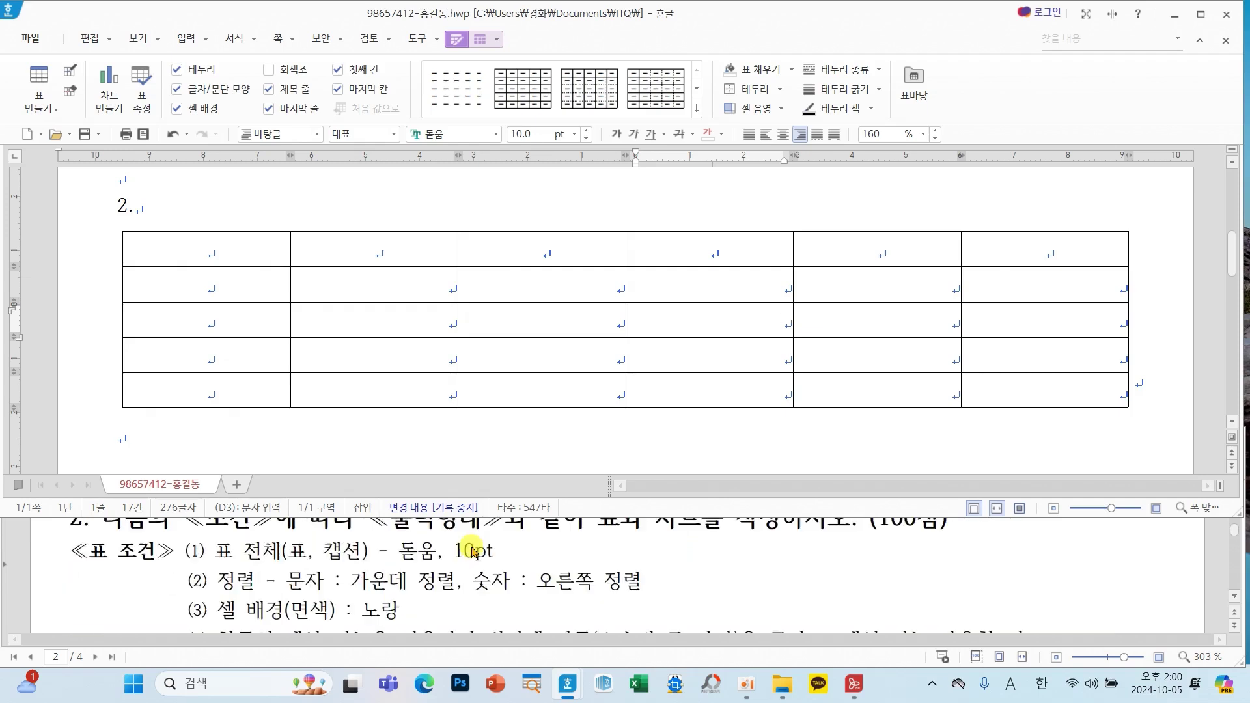
{"action": "left_click_drag", "start_coordinate": [309, 530], "coordinate": [516, 573]}
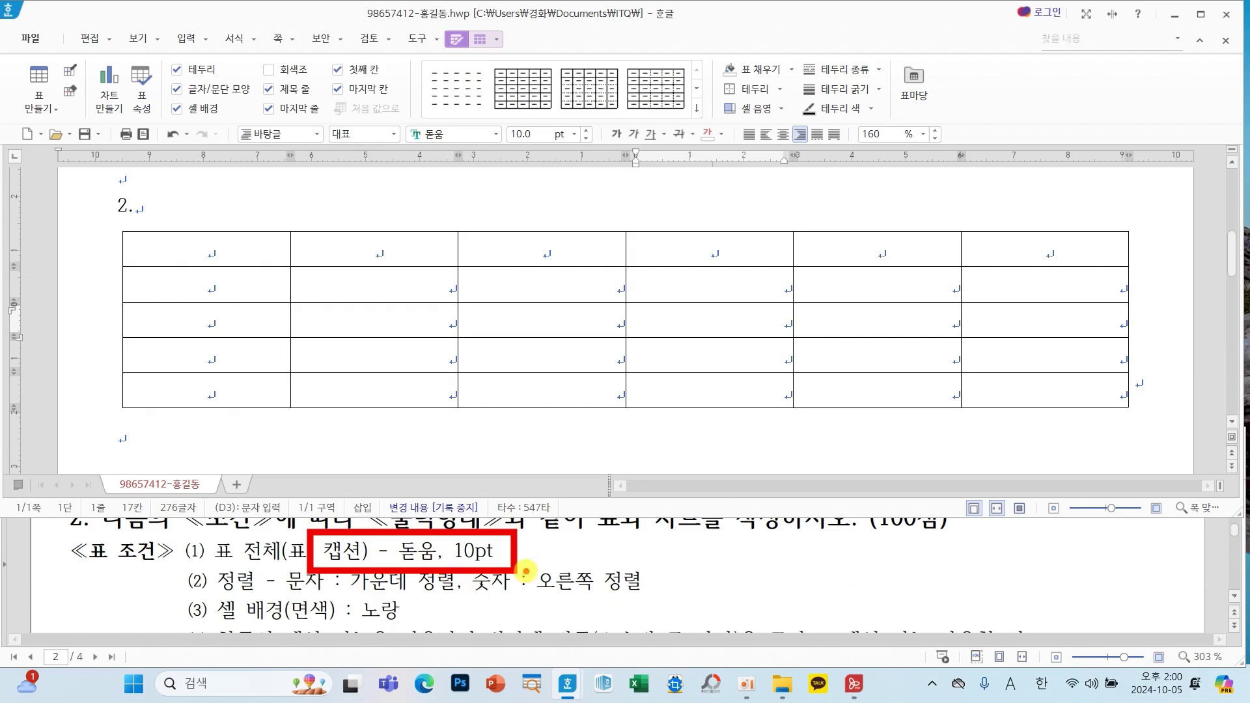
{"action": "scroll", "coordinate": [702, 561], "scroll_direction": "down", "scroll_amount": 2}
{"action": "scroll", "coordinate": [702, 562], "scroll_direction": "down", "scroll_amount": 3}
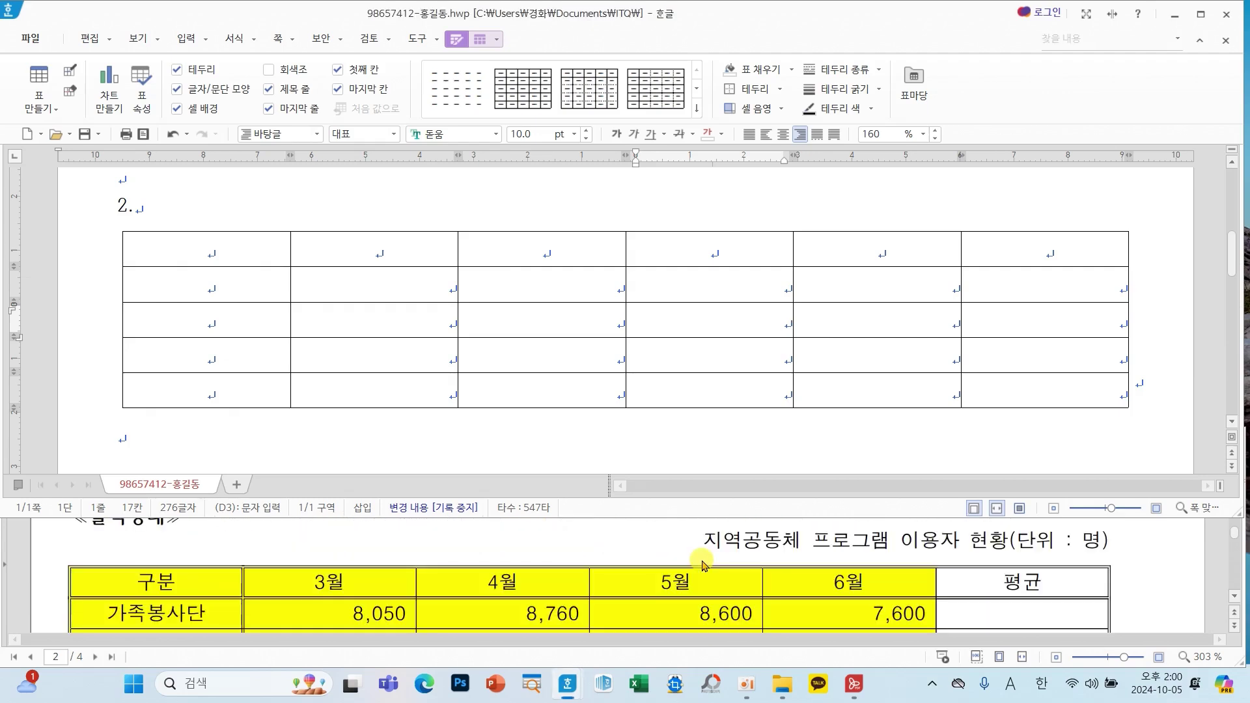
{"action": "left_click", "coordinate": [484, 43]}
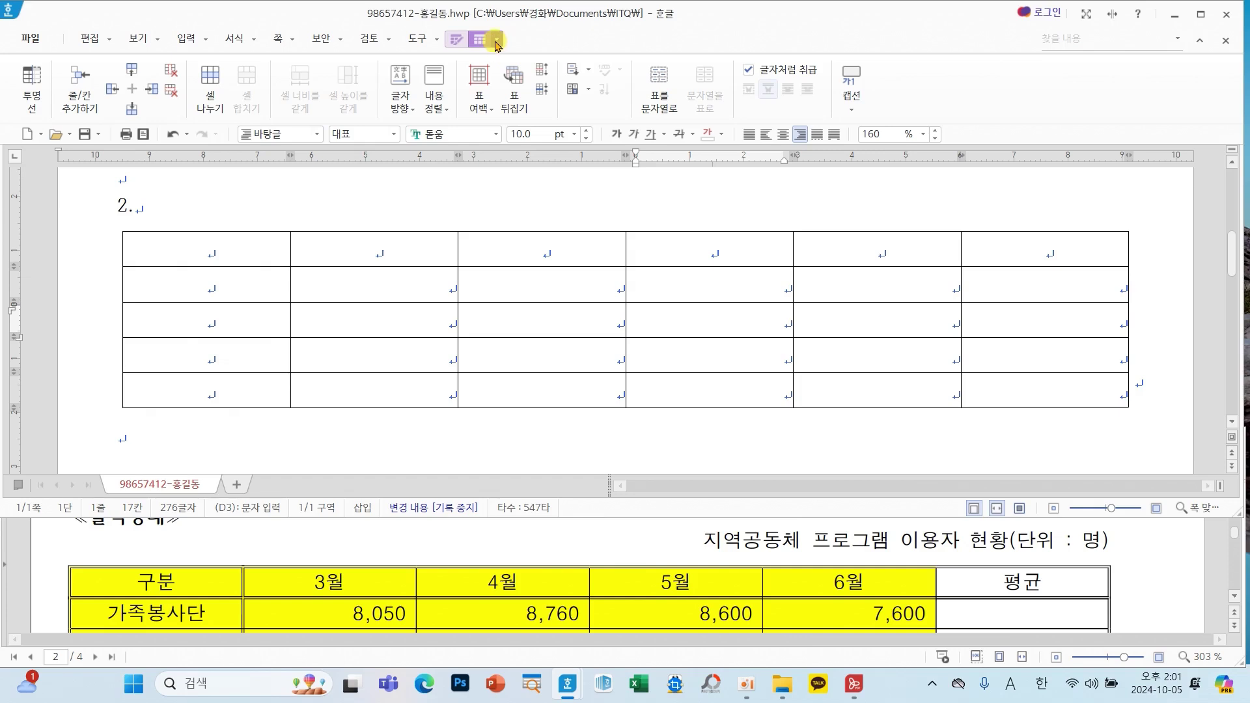
{"action": "left_click", "coordinate": [851, 104]}
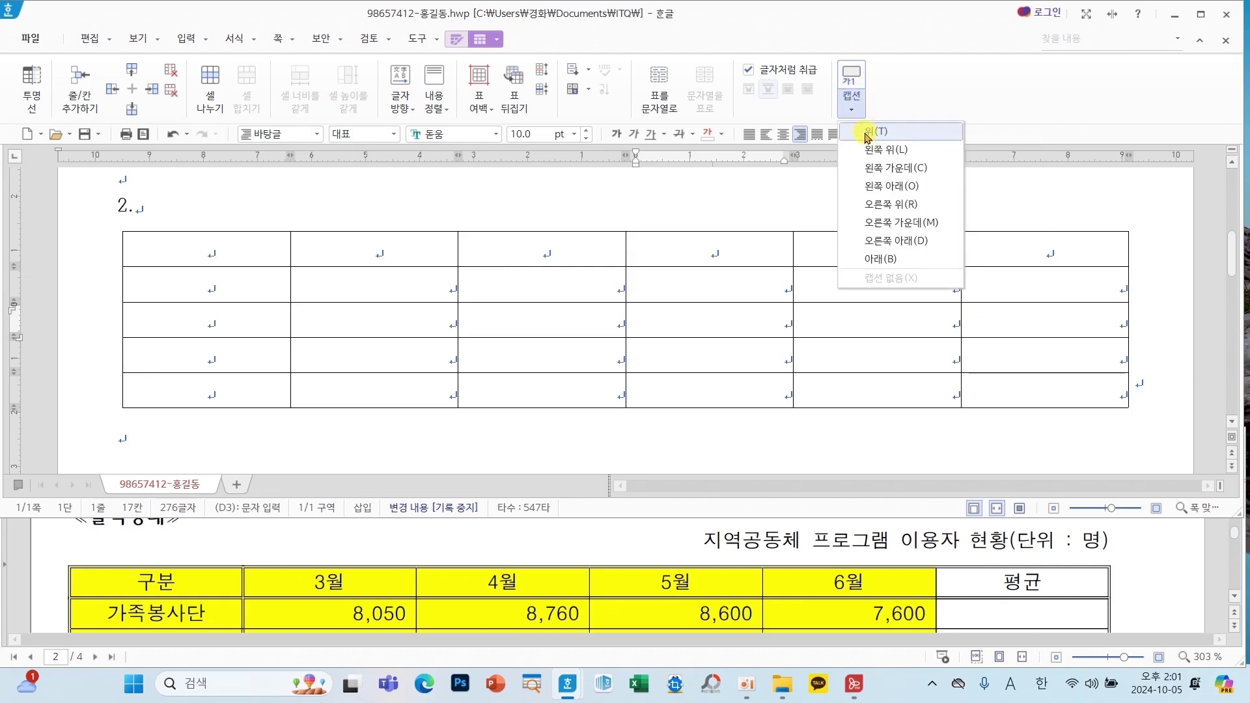
{"action": "left_click", "coordinate": [869, 133]}
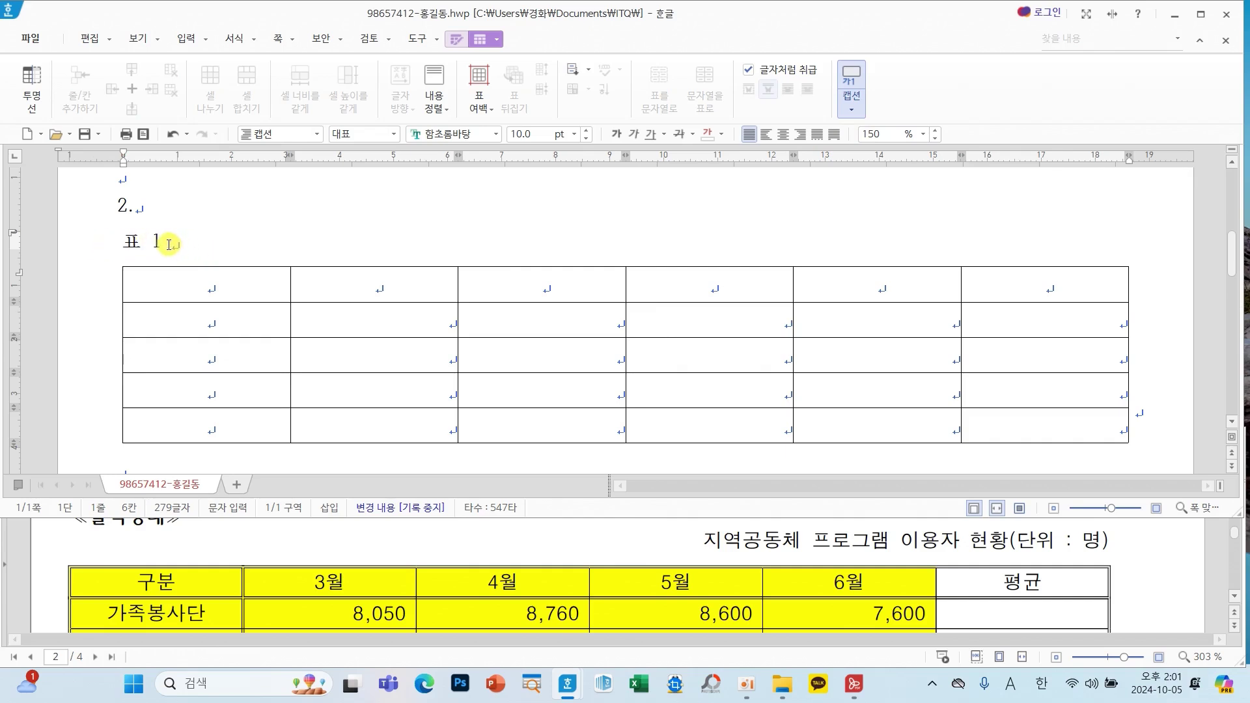
Replace the default caption text above the table with 지역공동체 프로그램 이용자 현황(단위 : 명).
{"action": "left_click_drag", "start_coordinate": [169, 245], "coordinate": [102, 245]}
{"action": "right_click", "coordinate": [99, 251]}
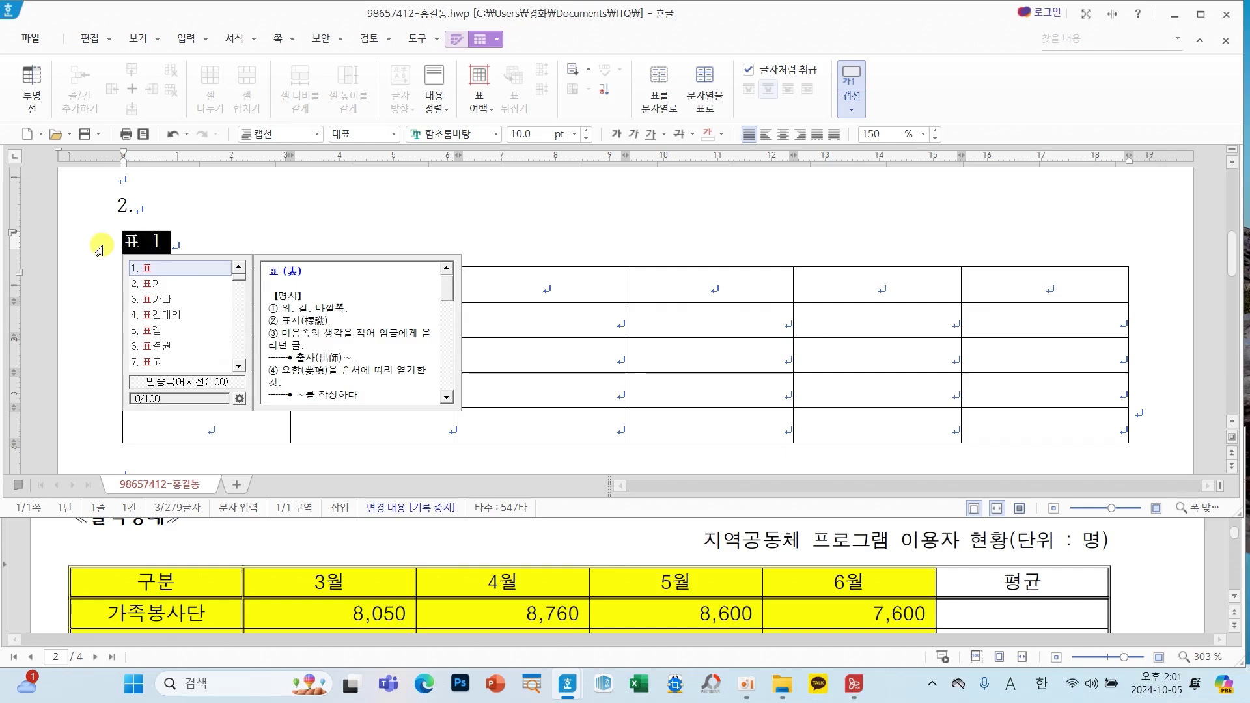
{"action": "type", "text": "지역공동"}
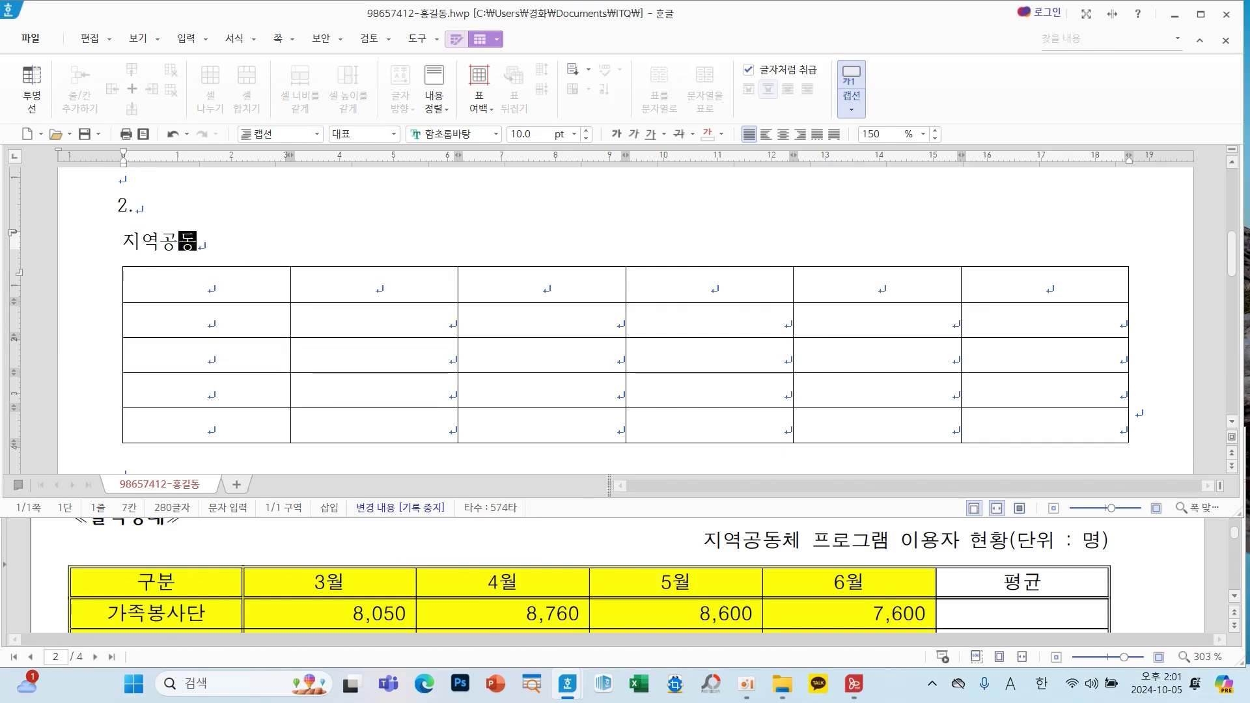
{"action": "type", "text": "체 프로그램 이"}
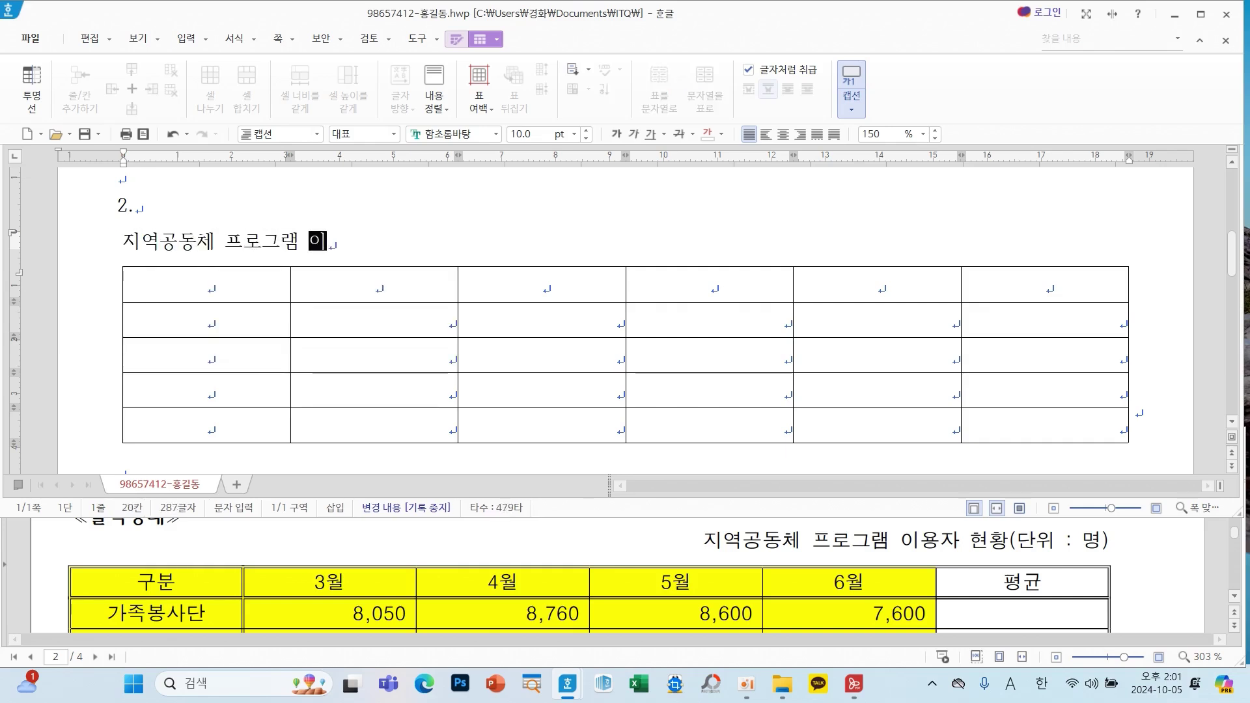
{"action": "type", "text": "용자 현황("}
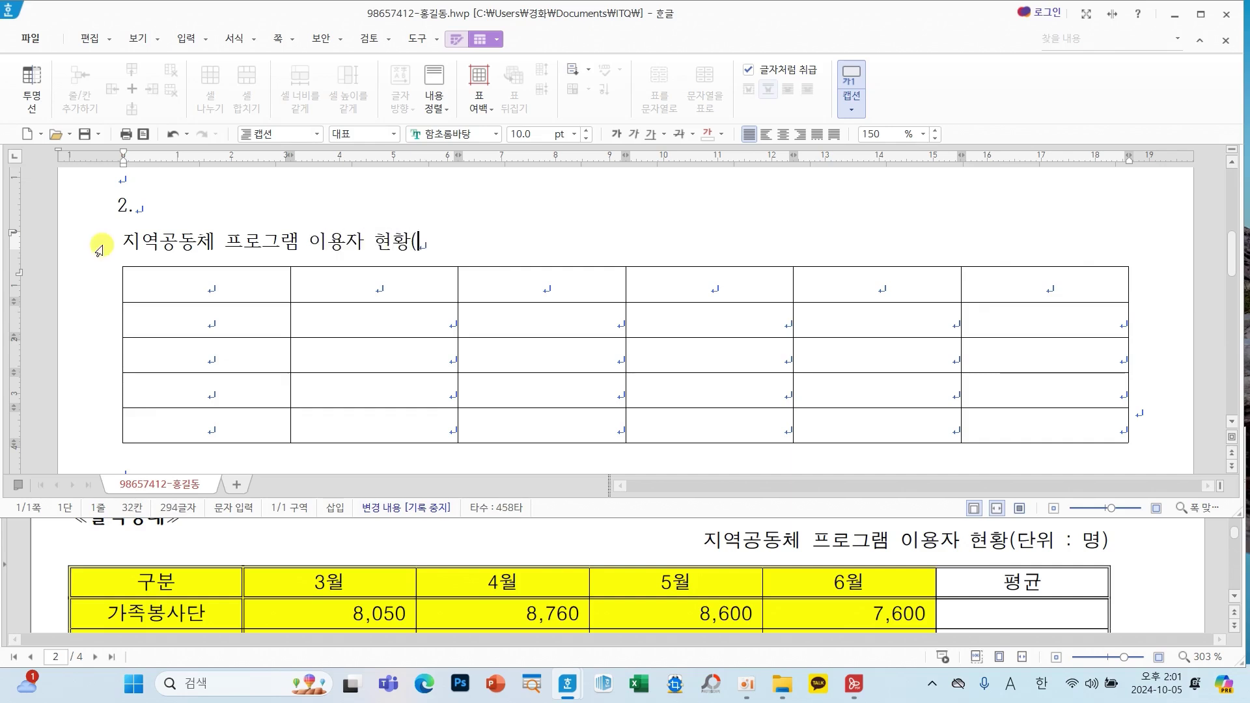
{"action": "type", "text": "단ㅇ"}
{"action": "type", "text": "위 : 며ㅇ)"}
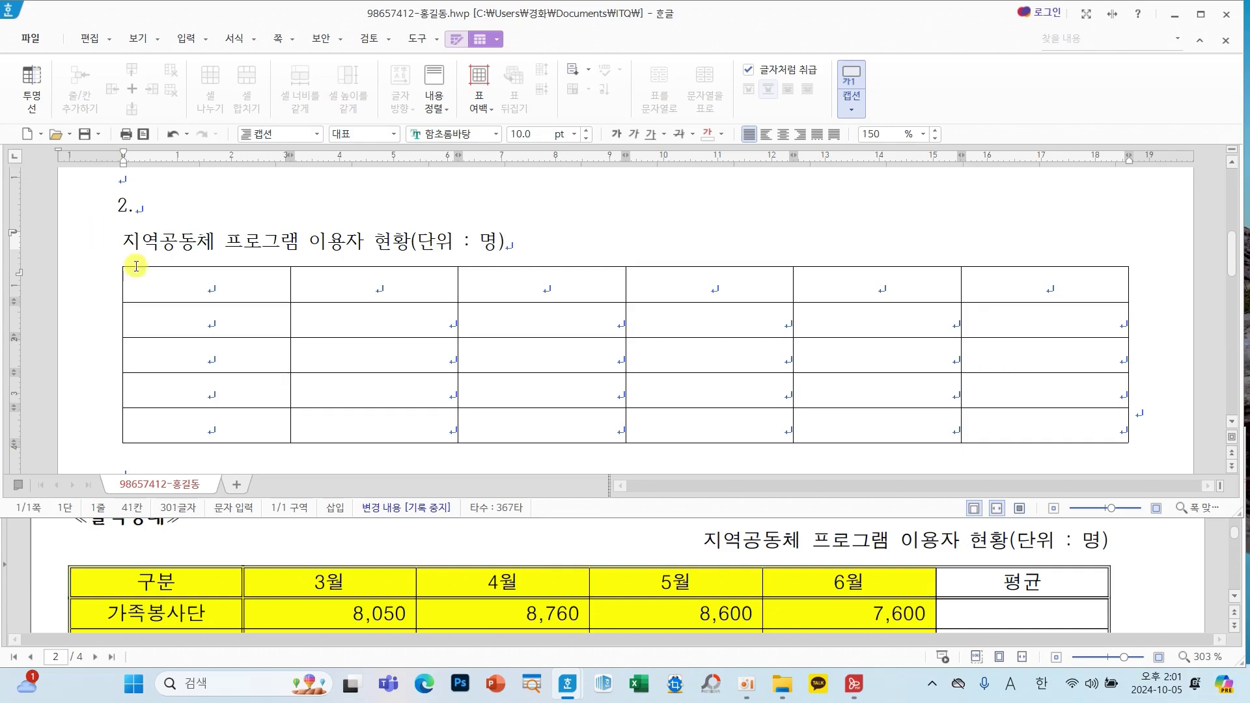
Set the table caption's font to 돋움 and right-align it.
{"action": "left_click_drag", "start_coordinate": [510, 240], "coordinate": [115, 248]}
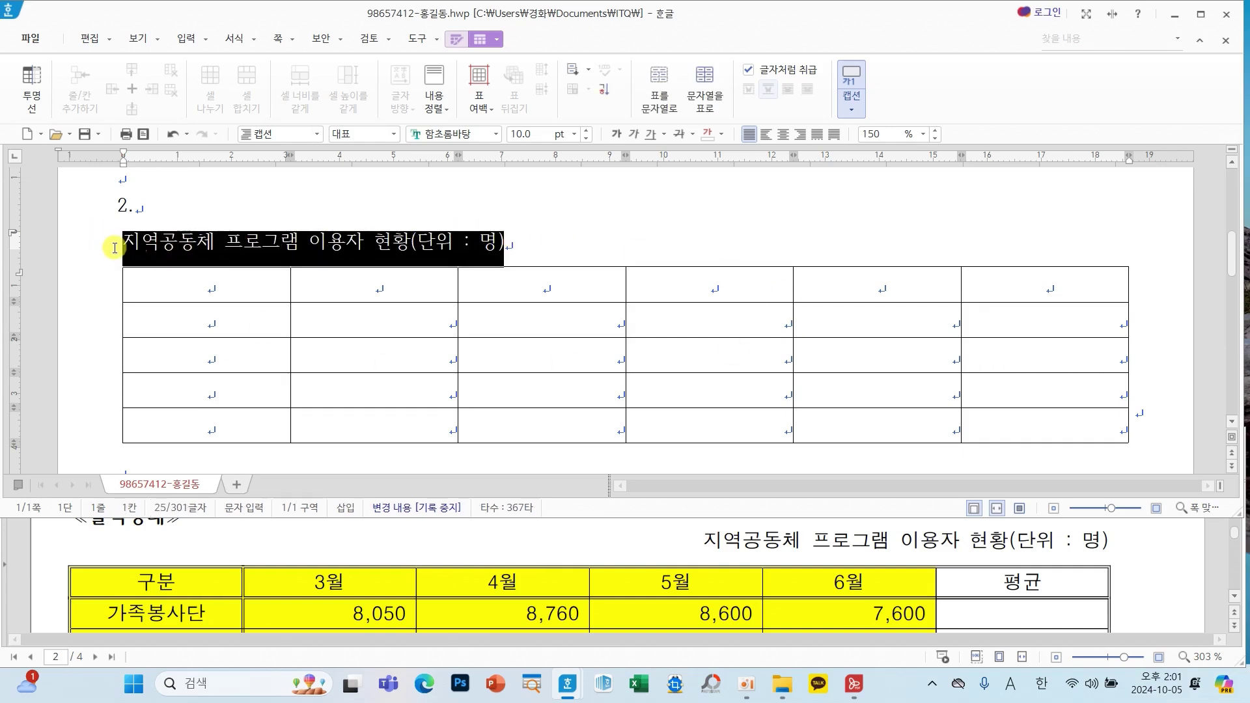
{"action": "left_click", "coordinate": [496, 134]}
{"action": "left_click_drag", "start_coordinate": [714, 330], "coordinate": [717, 226]}
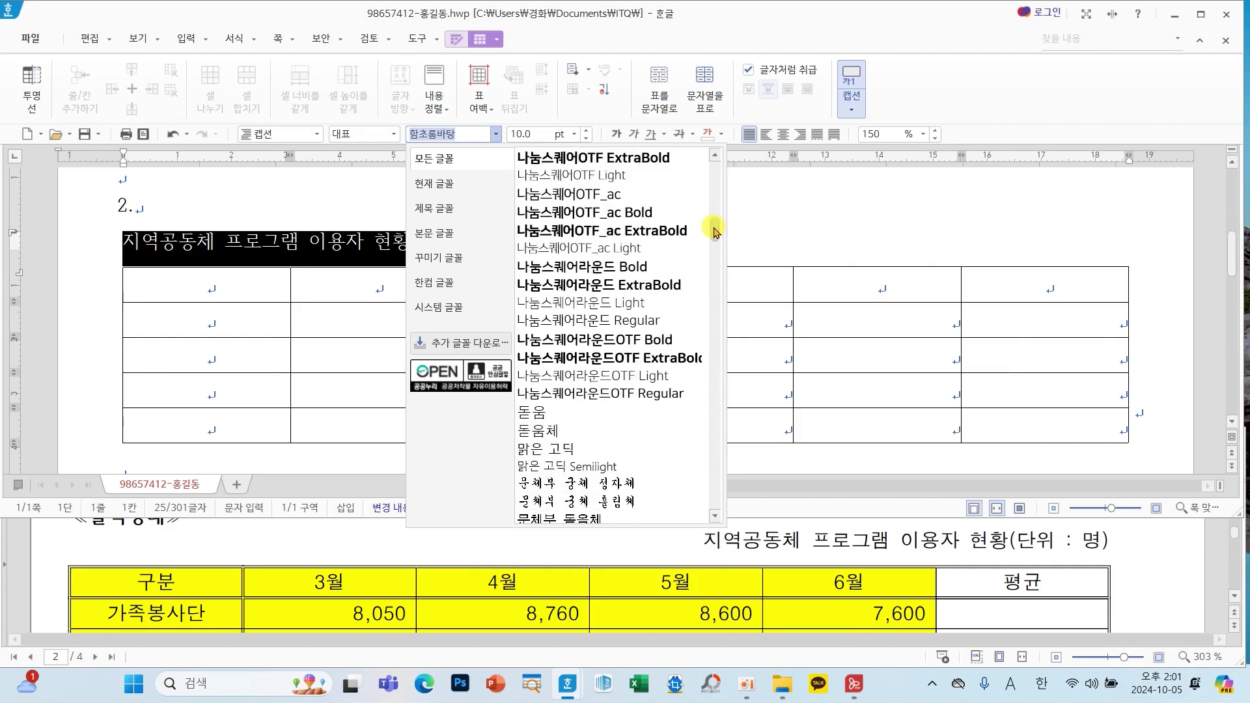
{"action": "left_click", "coordinate": [579, 411]}
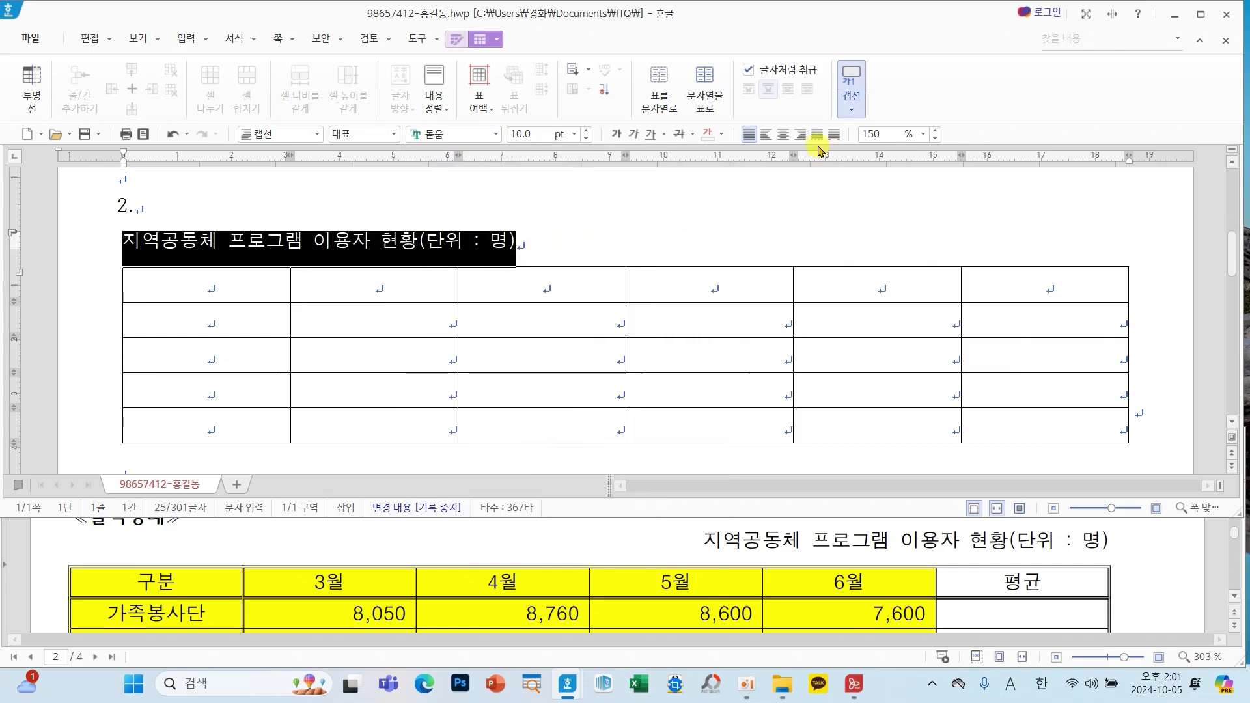
{"action": "left_click", "coordinate": [802, 135]}
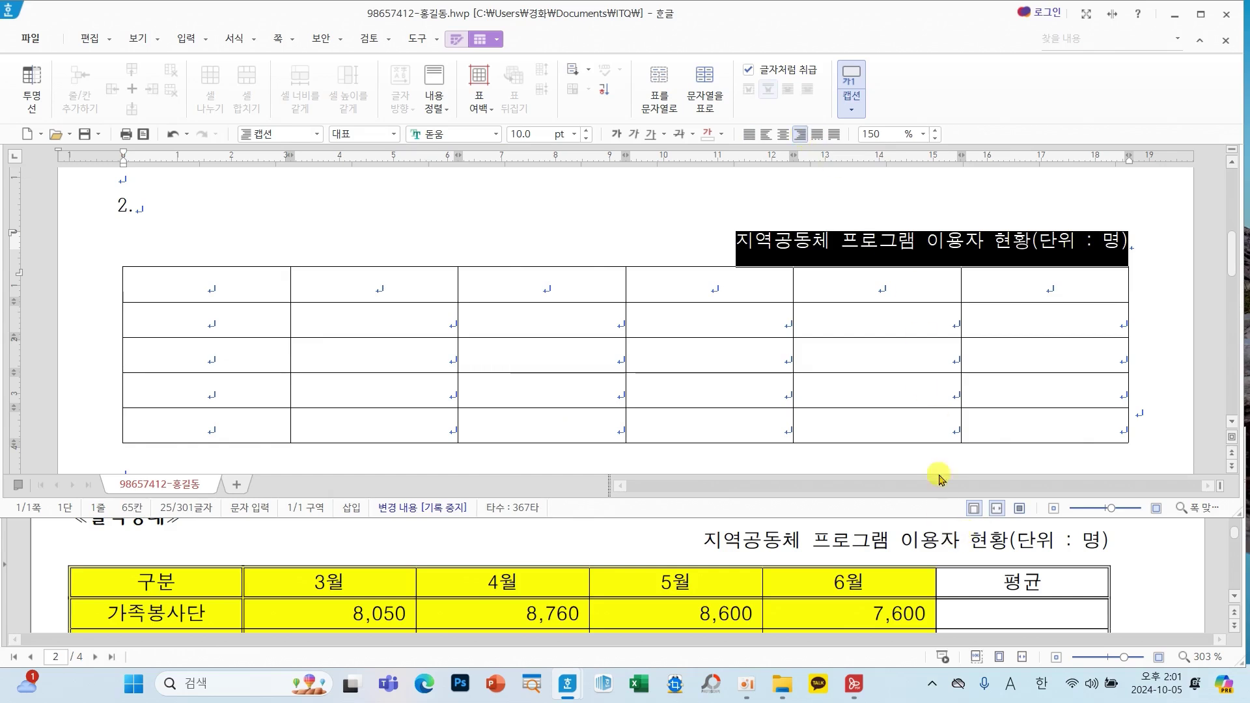
{"action": "left_click", "coordinate": [874, 323]}
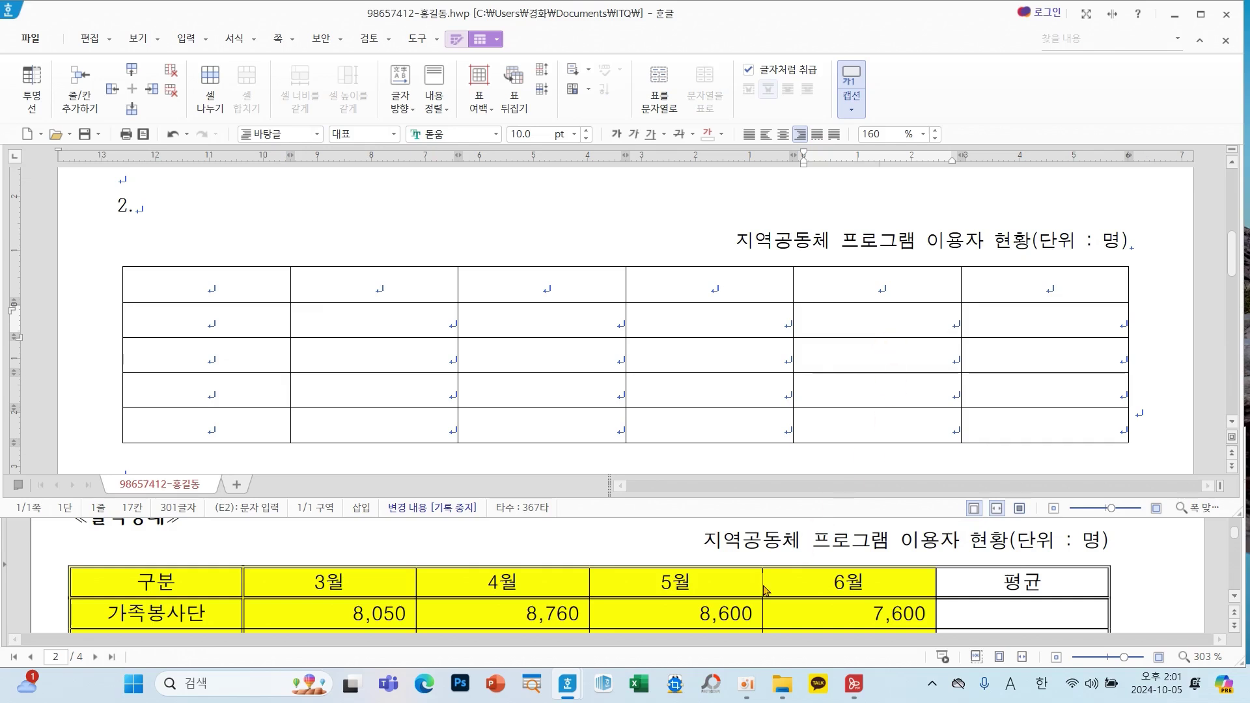
Check the cell background condition in the exam sheet and fill rows 1 to 4 of the table's first five columns with solid yellow.
{"action": "scroll", "coordinate": [764, 589], "scroll_direction": "up", "scroll_amount": 3}
{"action": "scroll", "coordinate": [762, 586], "scroll_direction": "up", "scroll_amount": 2}
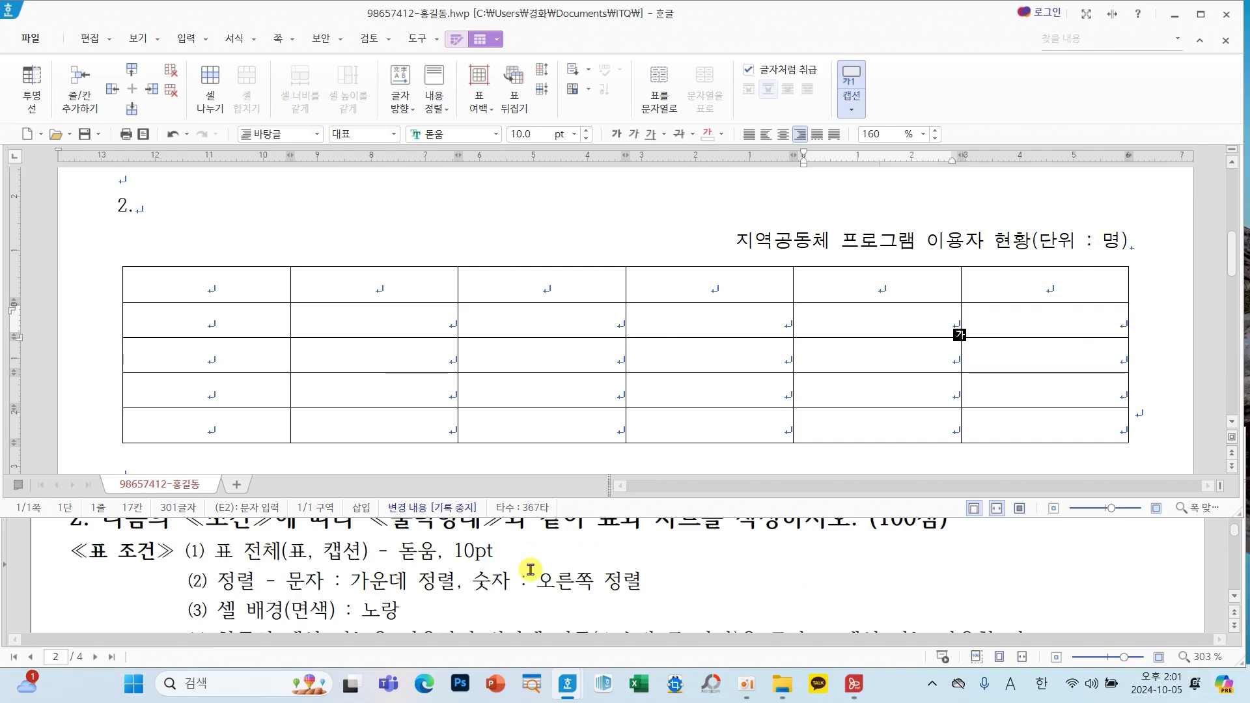
{"action": "scroll", "coordinate": [530, 570], "scroll_direction": "down", "scroll_amount": 2}
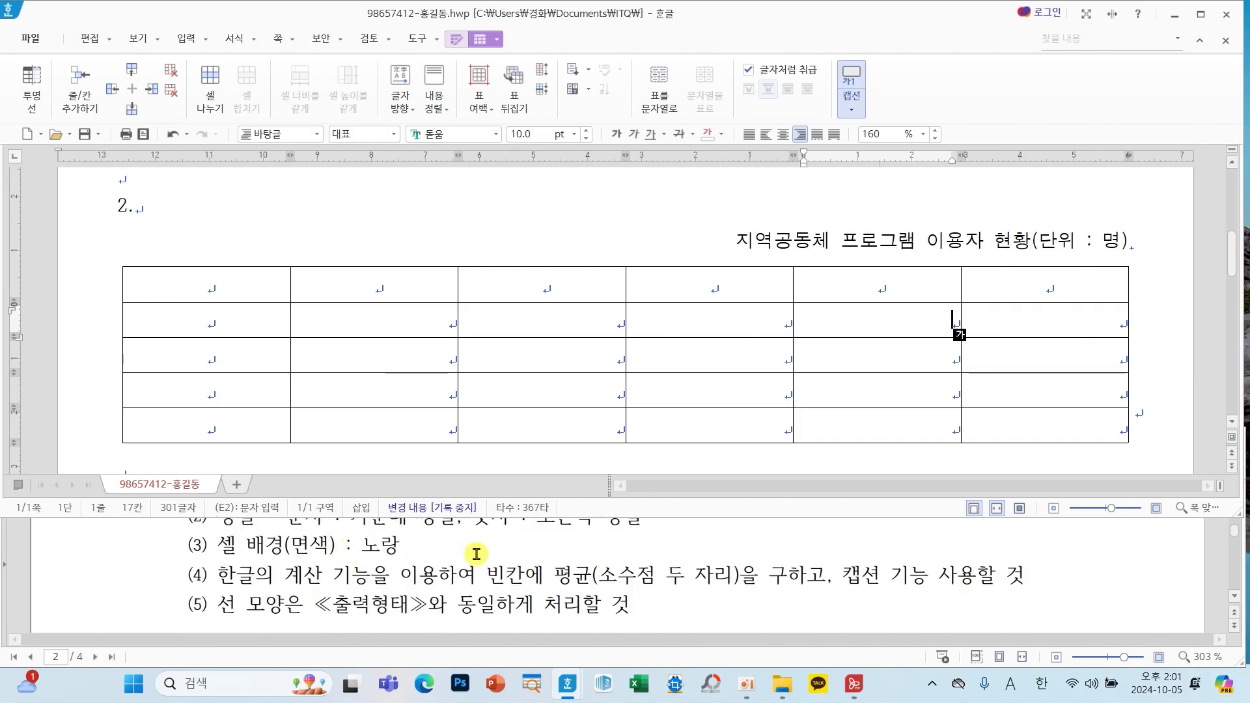
{"action": "scroll", "coordinate": [477, 554], "scroll_direction": "down", "scroll_amount": 5}
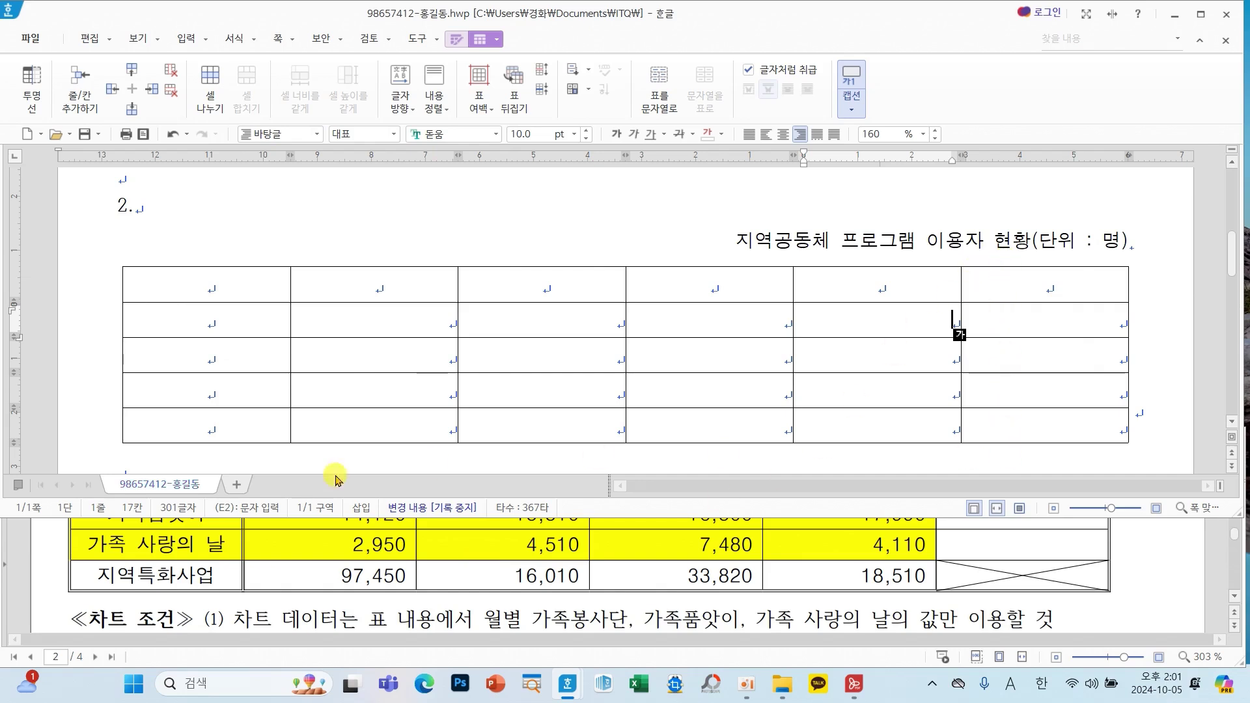
{"action": "mouse_move", "coordinate": [248, 273]}
{"action": "left_mouse_down"}
{"action": "mouse_move", "coordinate": [665, 378]}
{"action": "mouse_move", "coordinate": [877, 390]}
{"action": "left_mouse_up"}
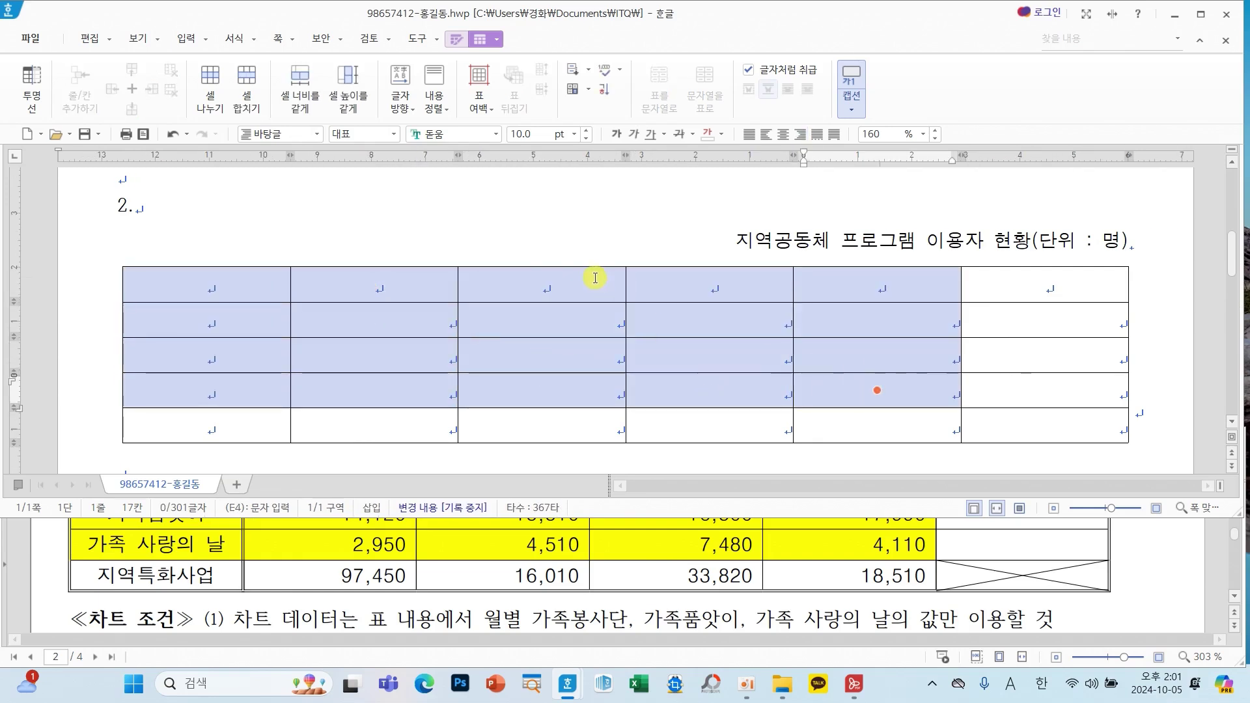
{"action": "mouse_move", "coordinate": [529, 243]}
{"action": "left_mouse_down"}
{"action": "mouse_move", "coordinate": [511, 237]}
{"action": "mouse_move", "coordinate": [369, 307]}
{"action": "mouse_move", "coordinate": [490, 343]}
{"action": "left_mouse_up"}
{"action": "key", "text": "Escape"}
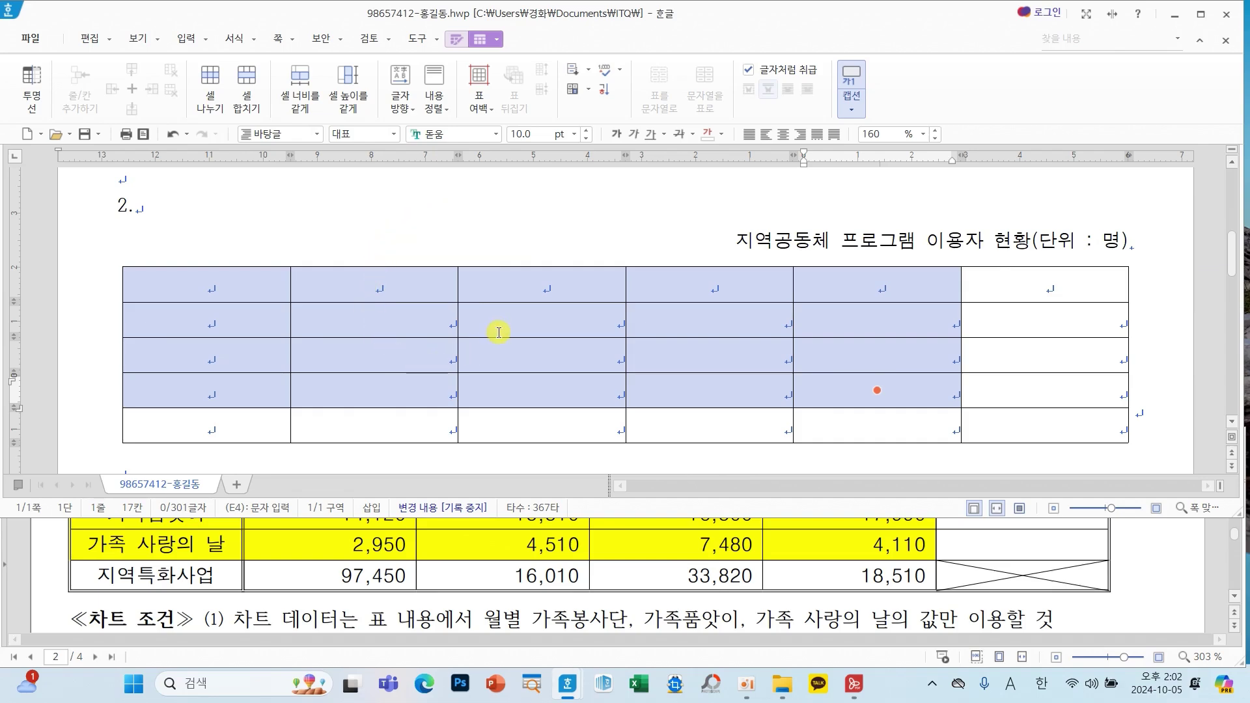
{"action": "key", "text": "c"}
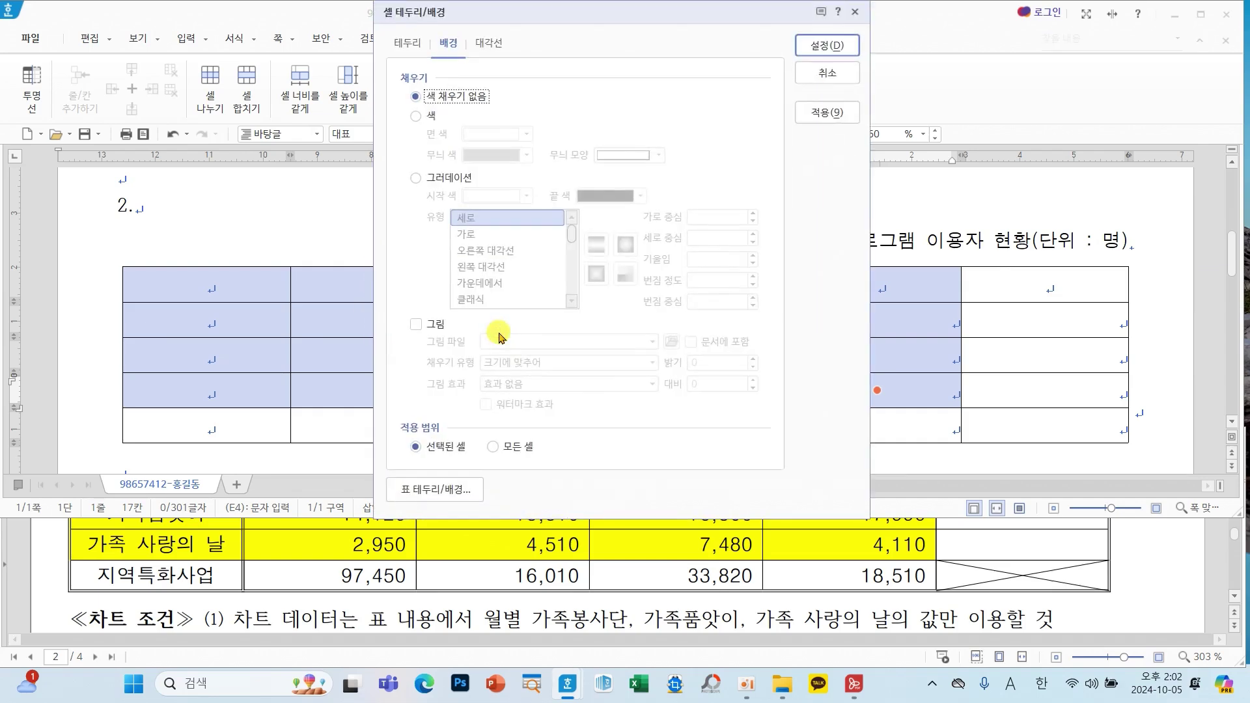
{"action": "left_click", "coordinate": [417, 116]}
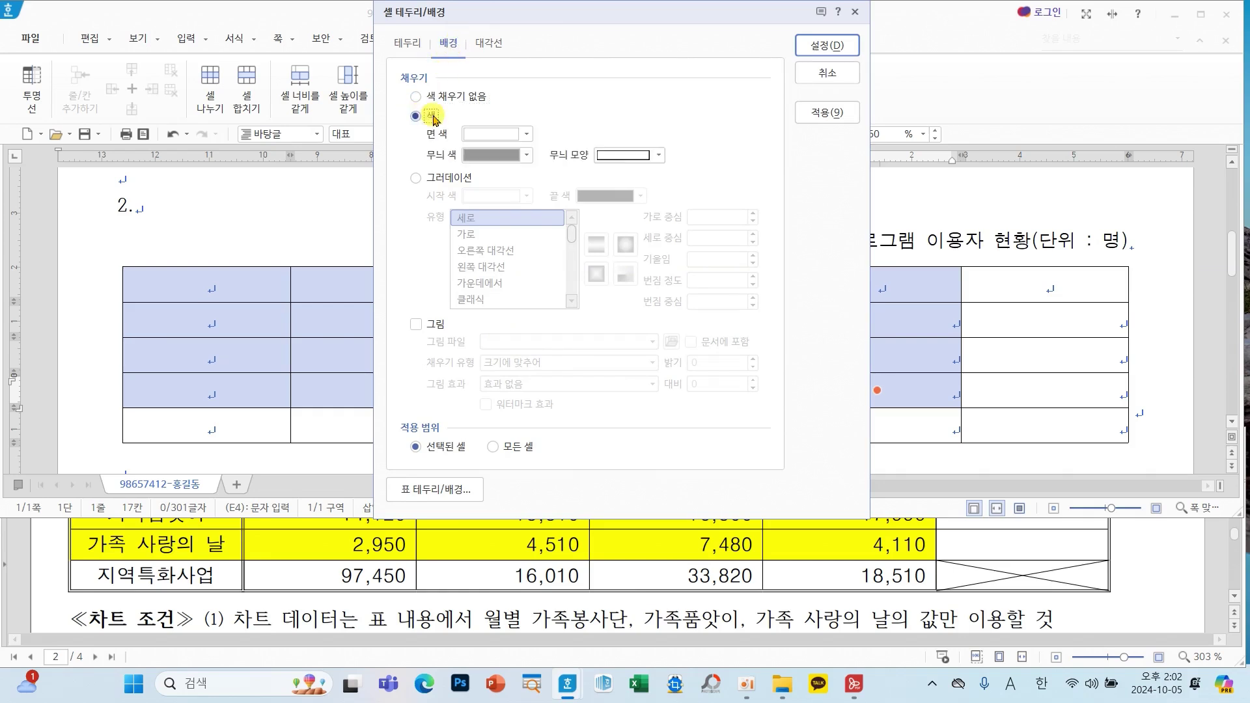
{"action": "left_click", "coordinate": [480, 135]}
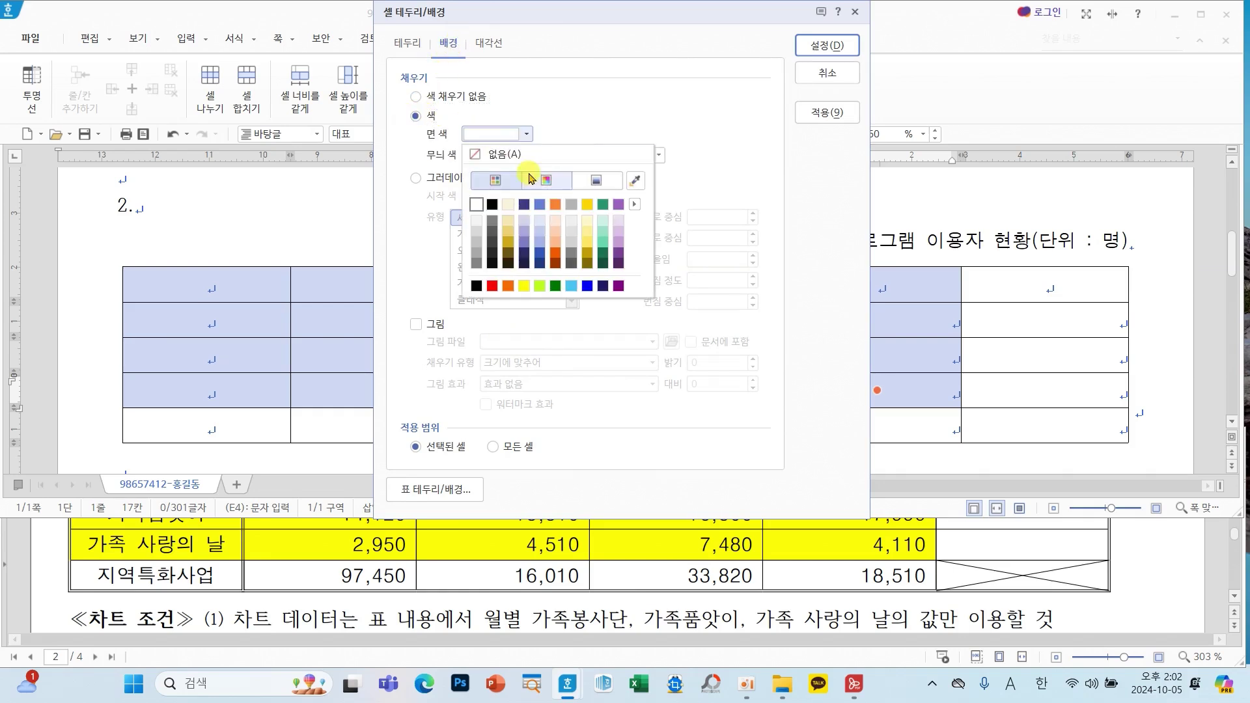
{"action": "left_click", "coordinate": [524, 287]}
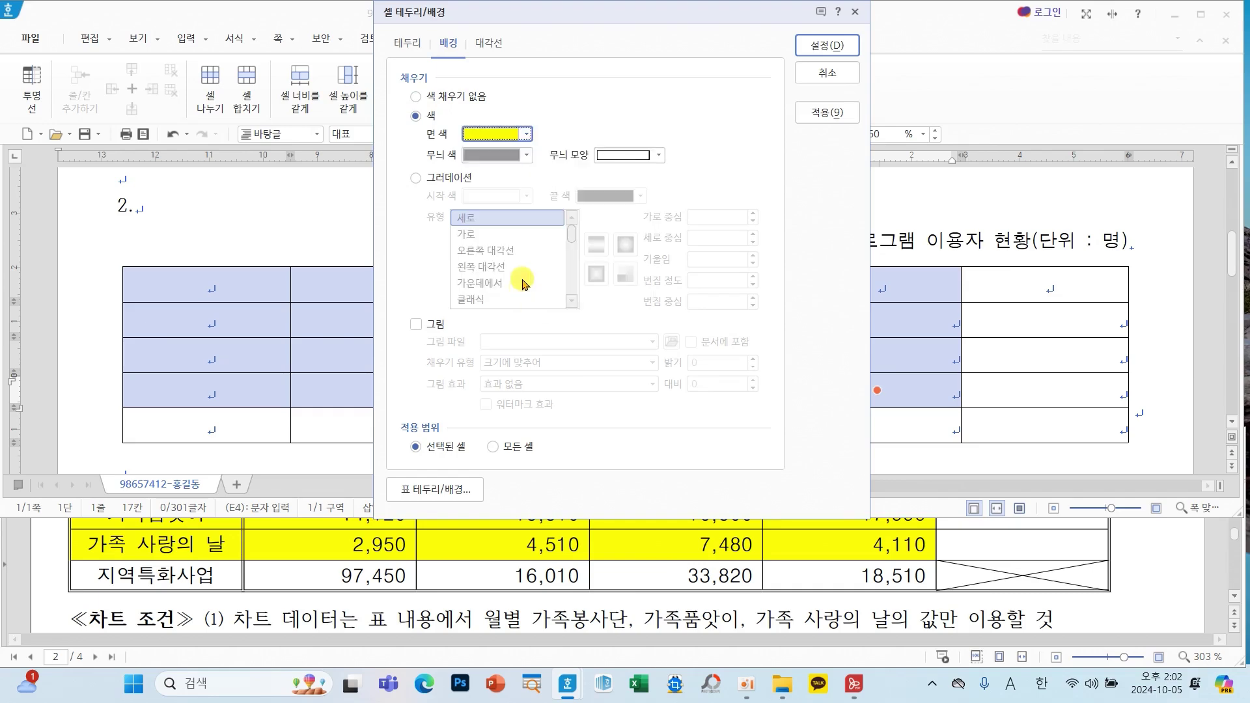
{"action": "left_click", "coordinate": [827, 46]}
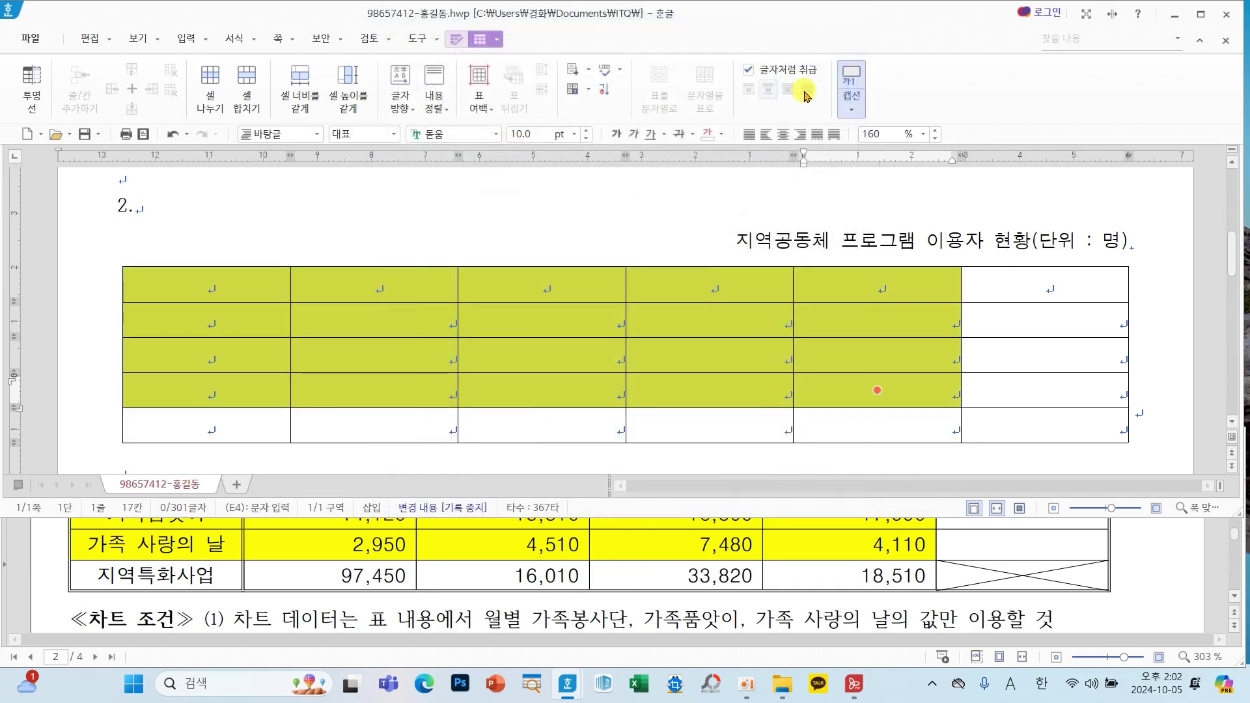
{"action": "left_click", "coordinate": [541, 319]}
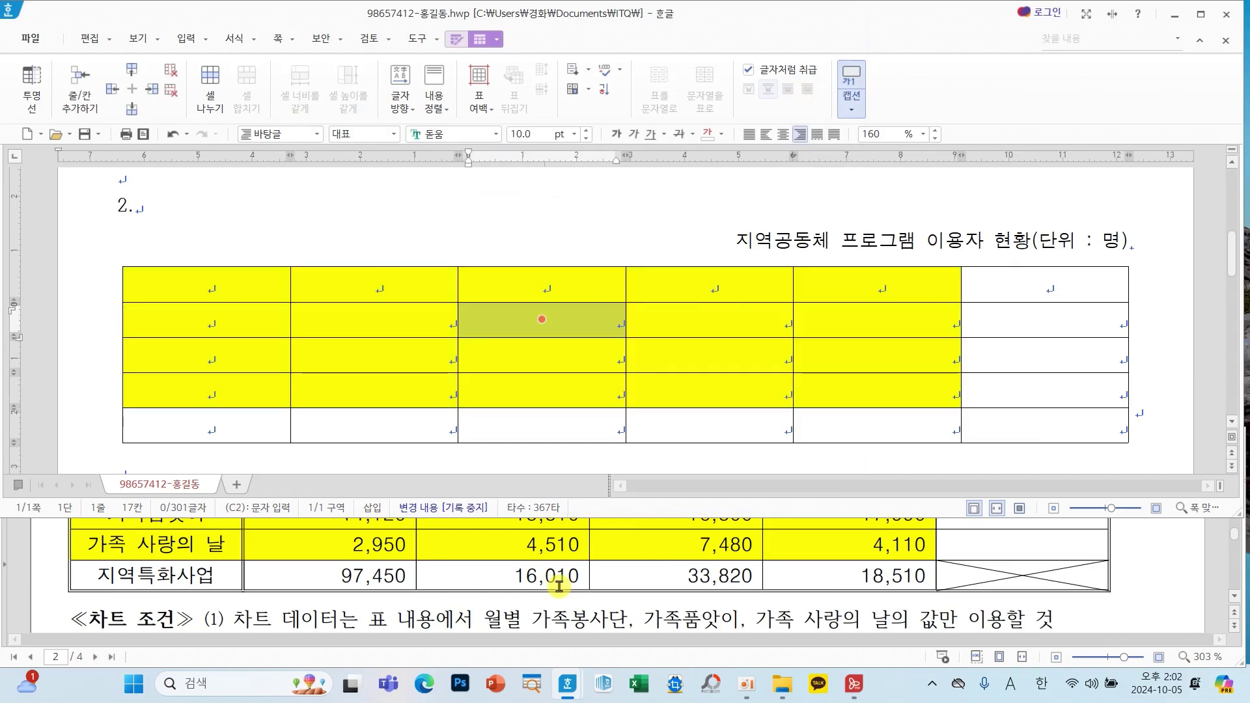
Review the exam sheet's table conditions on averages, caption and line shapes, and compare them with the sample output table.
{"action": "scroll", "coordinate": [555, 584], "scroll_direction": "up", "scroll_amount": 2}
{"action": "scroll", "coordinate": [556, 584], "scroll_direction": "up", "scroll_amount": 5}
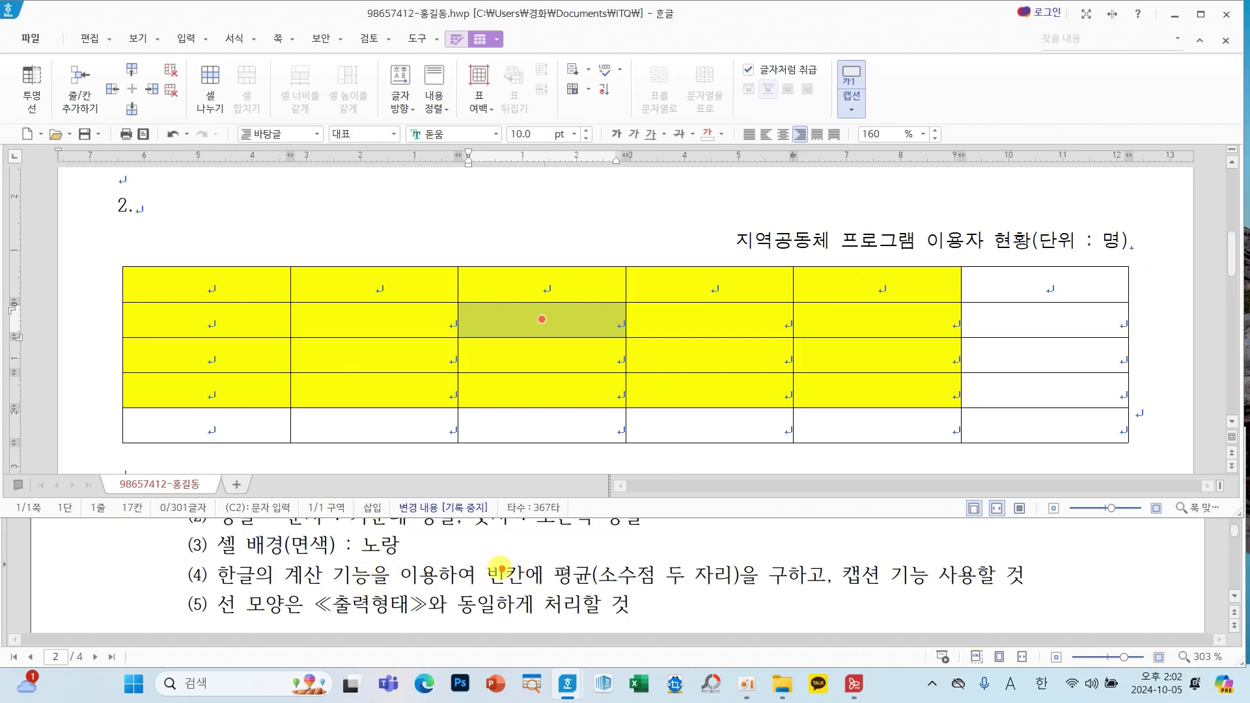
{"action": "left_click_drag", "start_coordinate": [473, 555], "coordinate": [832, 591]}
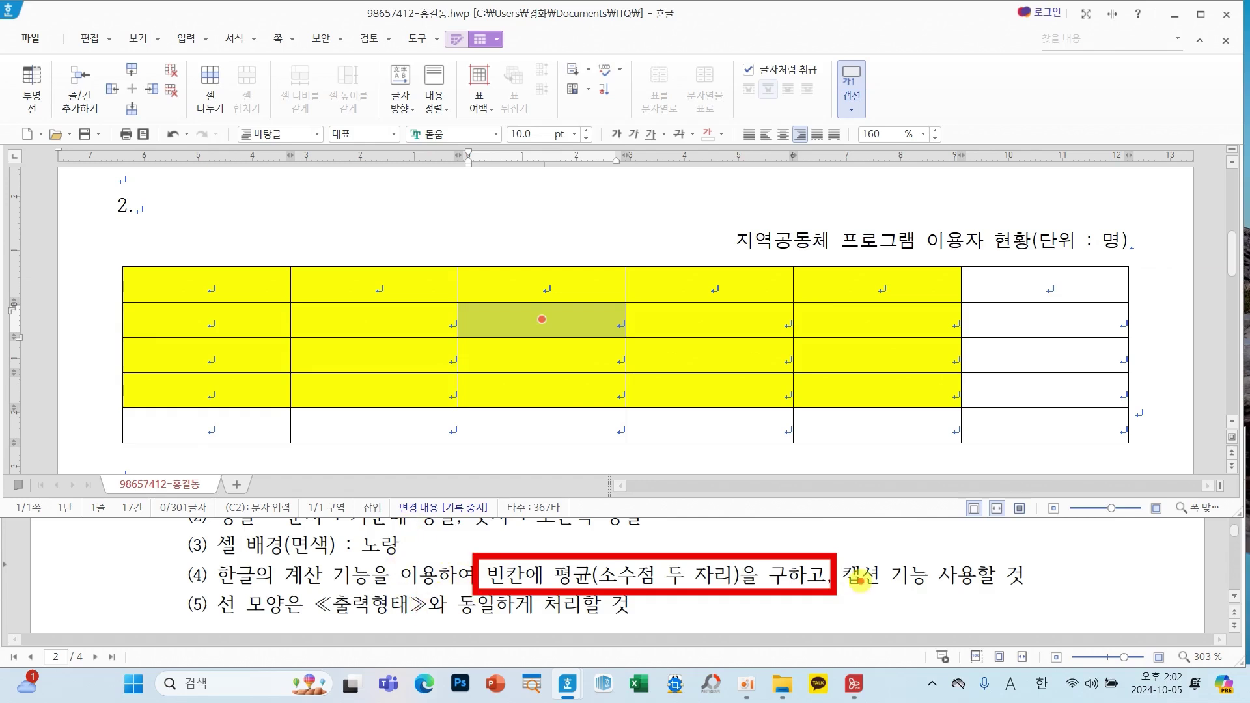
{"action": "mouse_move", "coordinate": [874, 228]}
{"action": "left_mouse_down"}
{"action": "mouse_move", "coordinate": [894, 246]}
{"action": "mouse_move", "coordinate": [947, 198]}
{"action": "left_mouse_up"}
{"action": "left_click_drag", "start_coordinate": [224, 620], "coordinate": [461, 618]}
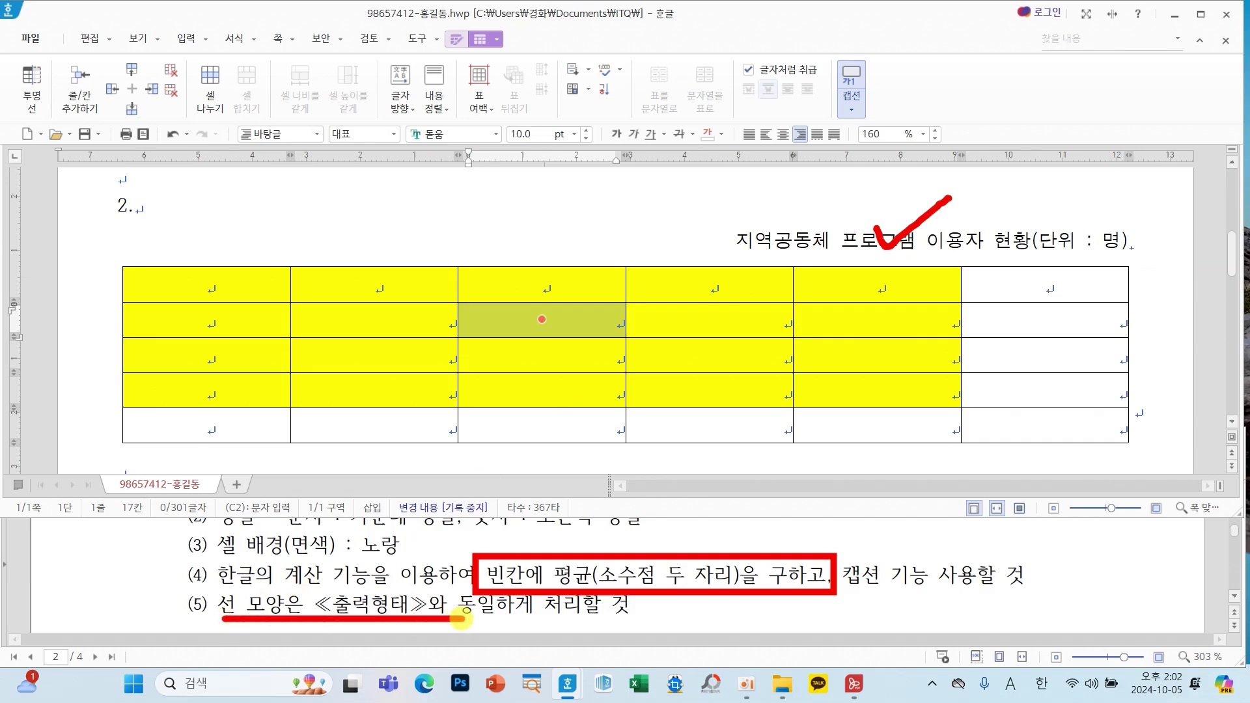
{"action": "scroll", "coordinate": [433, 569], "scroll_direction": "down", "scroll_amount": 10}
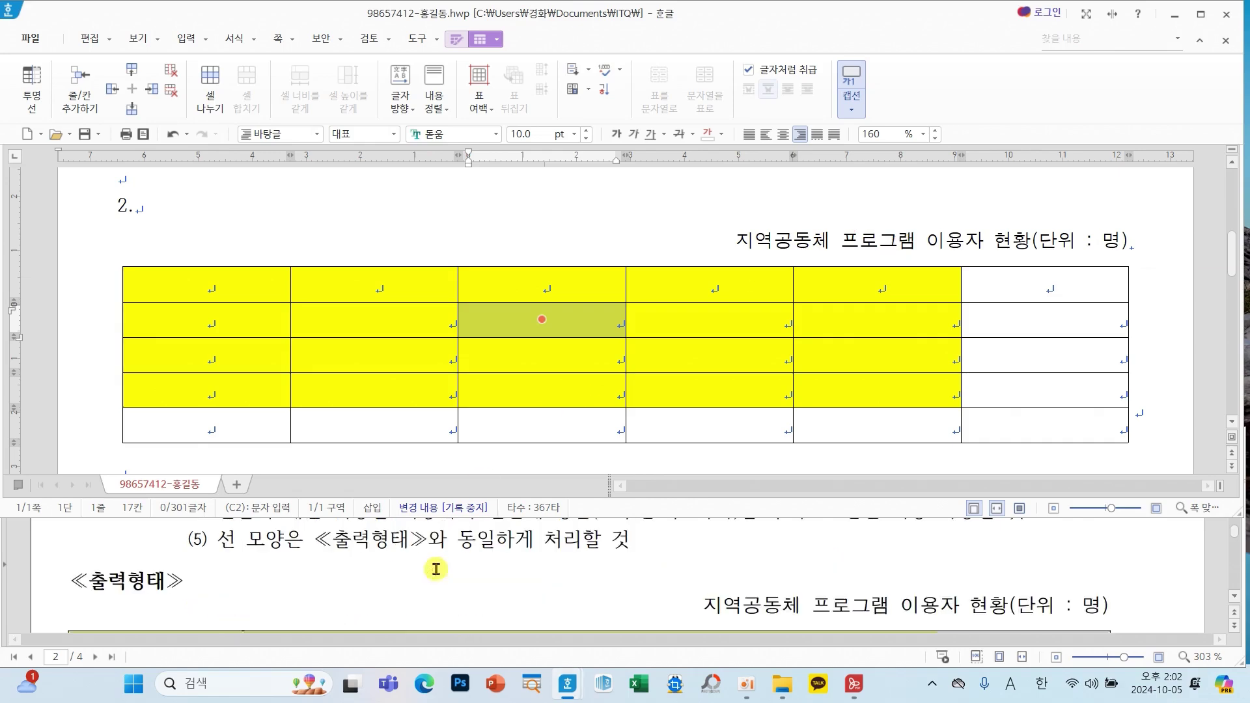
{"action": "scroll", "coordinate": [435, 569], "scroll_direction": "up", "scroll_amount": 5}
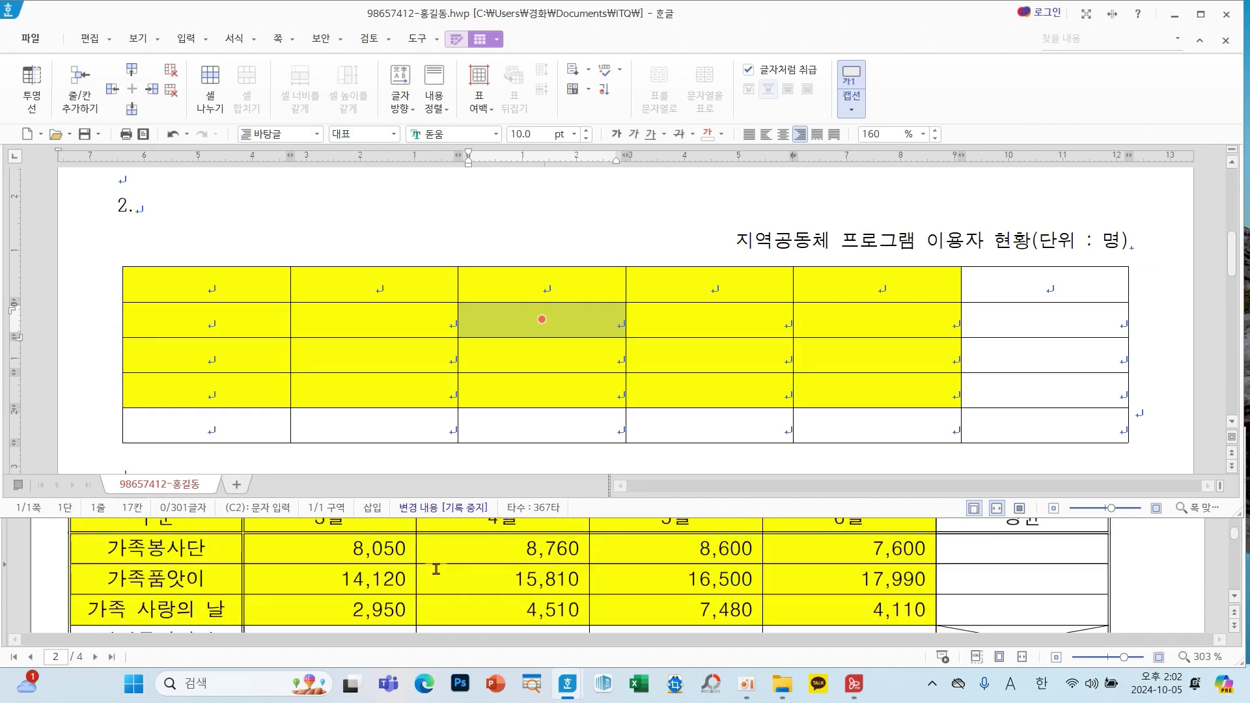
Select all cells of the table and apply a double line to its outside borders.
{"action": "left_click", "coordinate": [1044, 425]}
{"action": "left_click", "coordinate": [521, 324]}
{"action": "key", "text": "F5"}
{"action": "key", "text": "F5"}
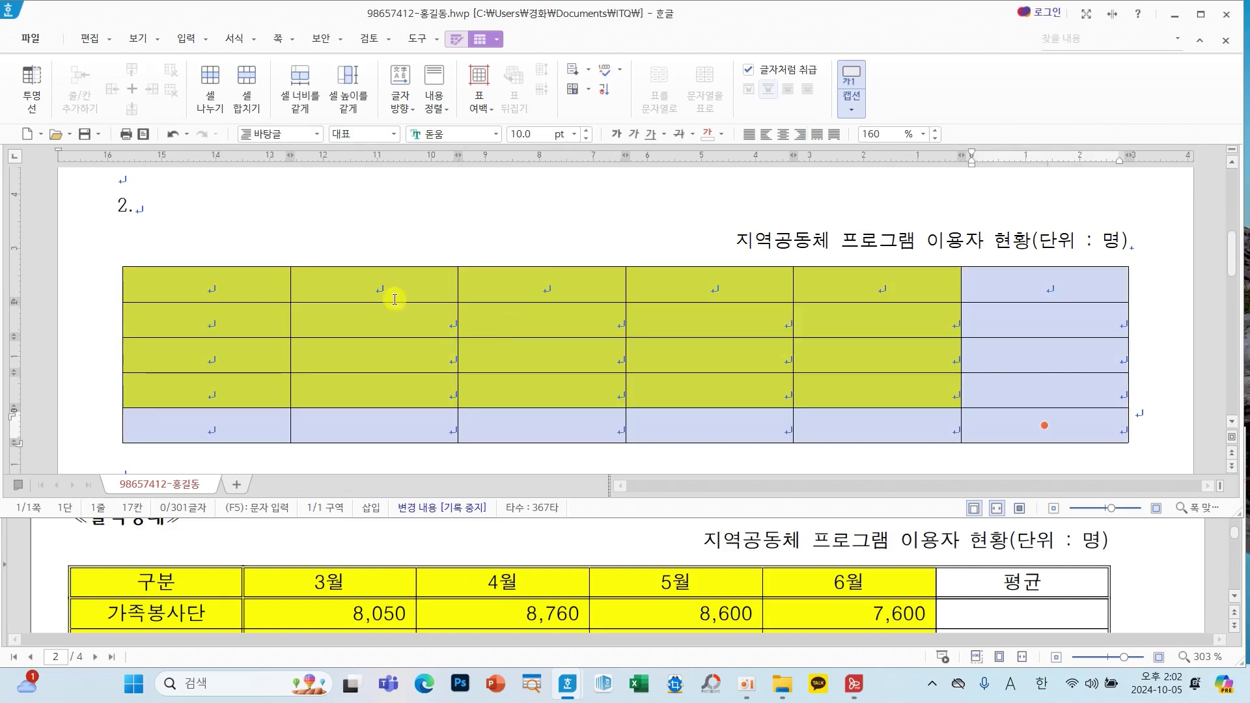
{"action": "mouse_move", "coordinate": [293, 248]}
{"action": "left_mouse_down"}
{"action": "mouse_move", "coordinate": [257, 373]}
{"action": "mouse_move", "coordinate": [376, 372]}
{"action": "left_mouse_up"}
{"action": "key", "text": "l"}
{"action": "left_click", "coordinate": [490, 98]}
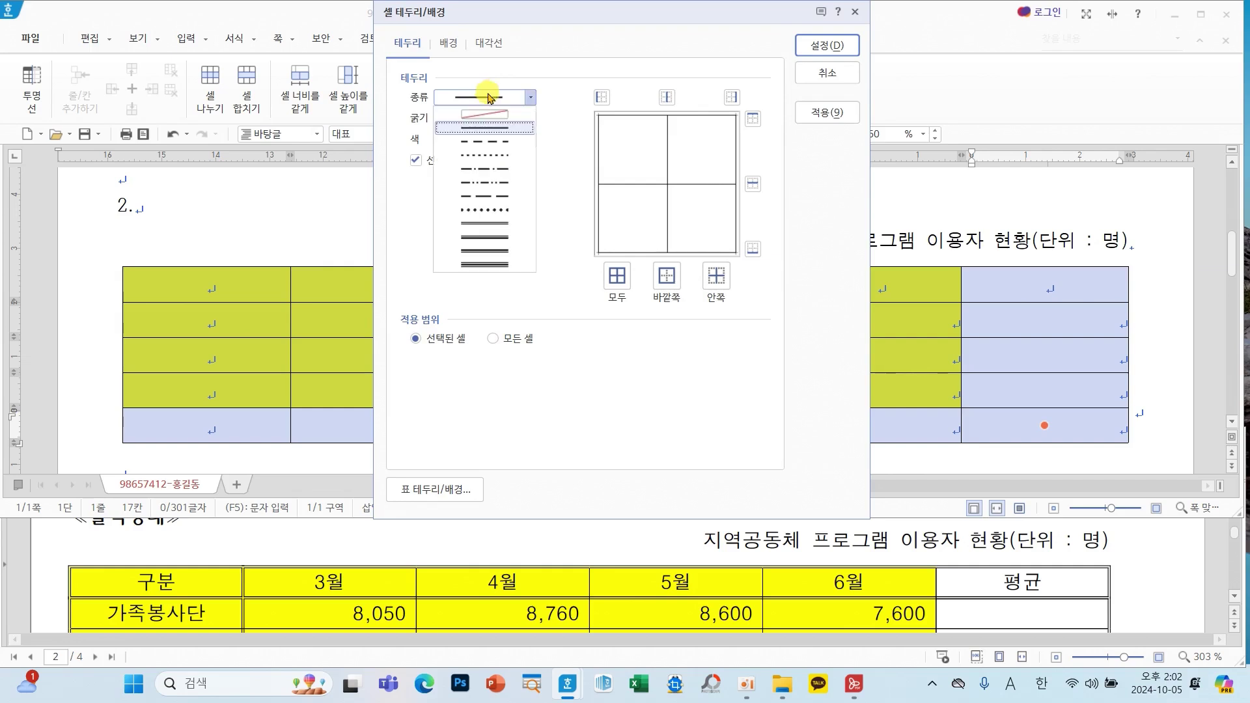
{"action": "left_click", "coordinate": [507, 223]}
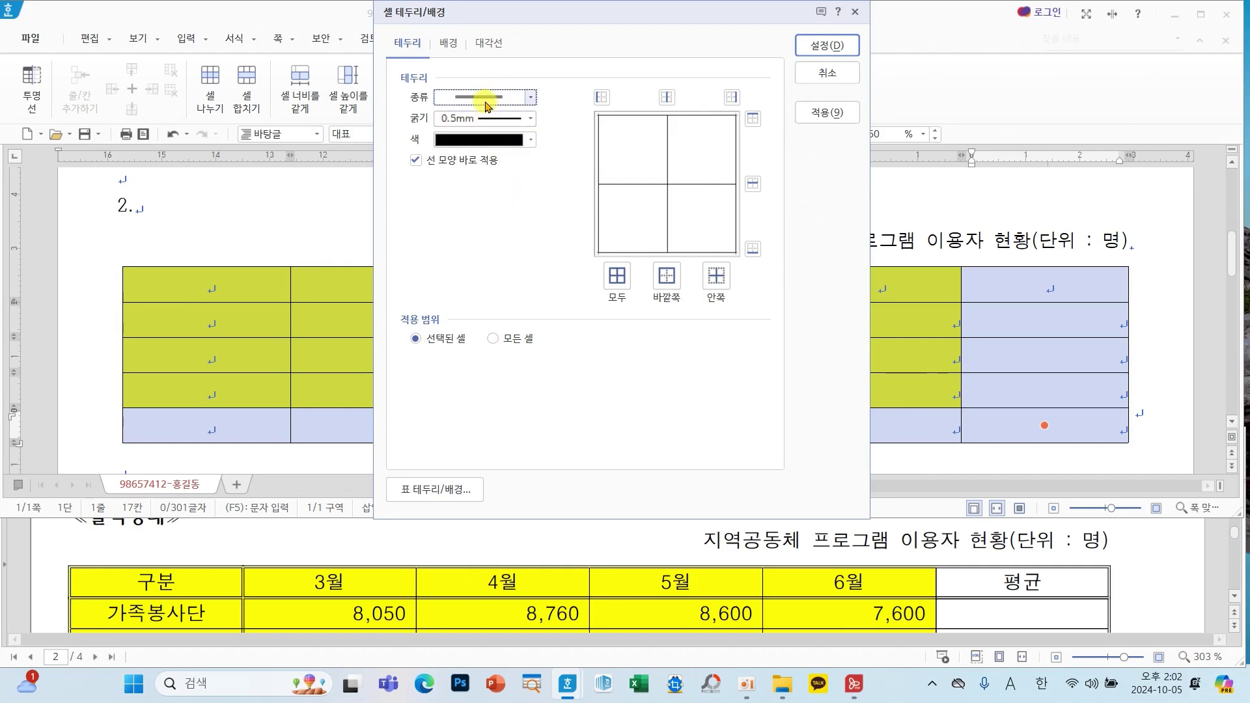
{"action": "left_click", "coordinate": [667, 276]}
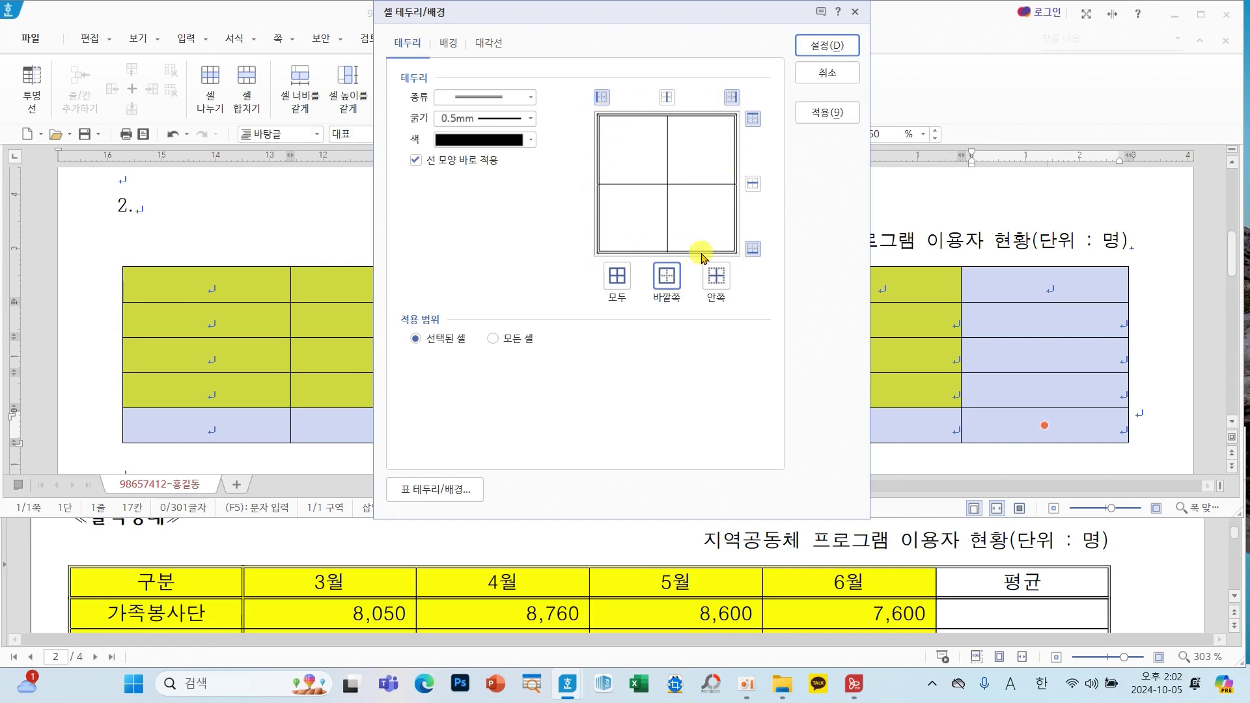
{"action": "left_click", "coordinate": [813, 45]}
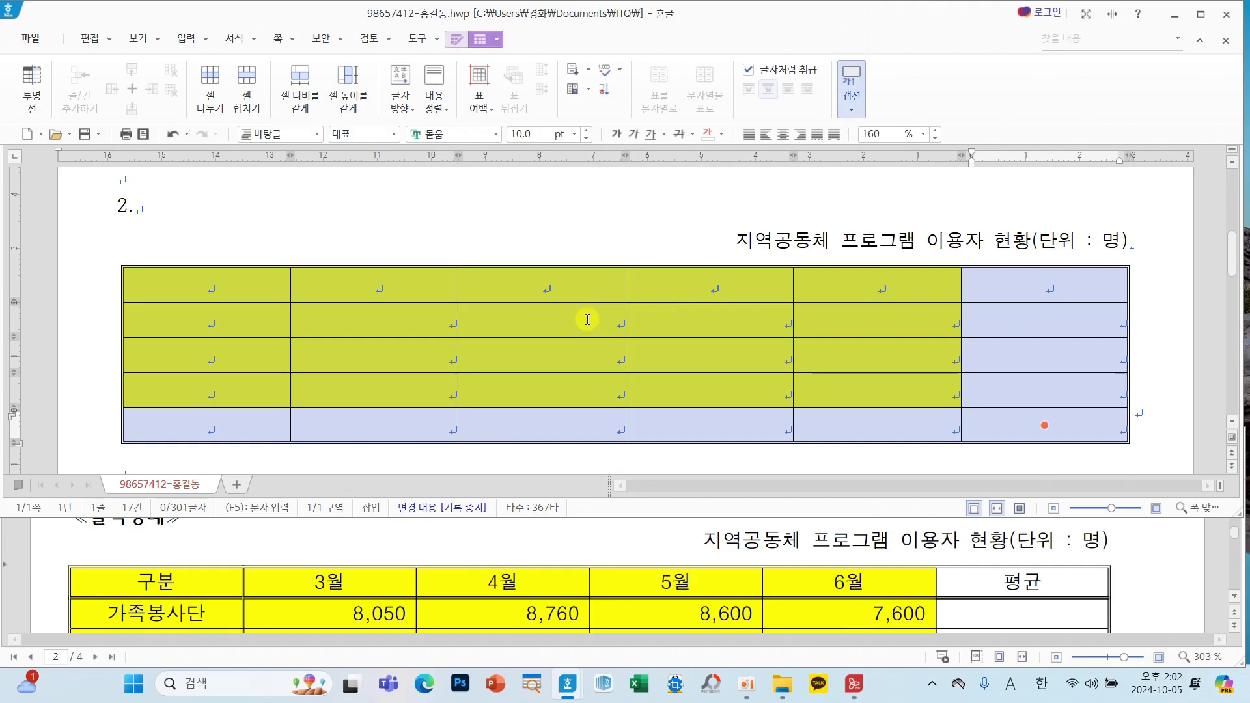
{"action": "left_click", "coordinate": [587, 319]}
Apply a 0.5 mm double line to the bottom border of the table's first row.
{"action": "left_click_drag", "start_coordinate": [260, 285], "coordinate": [1068, 283]}
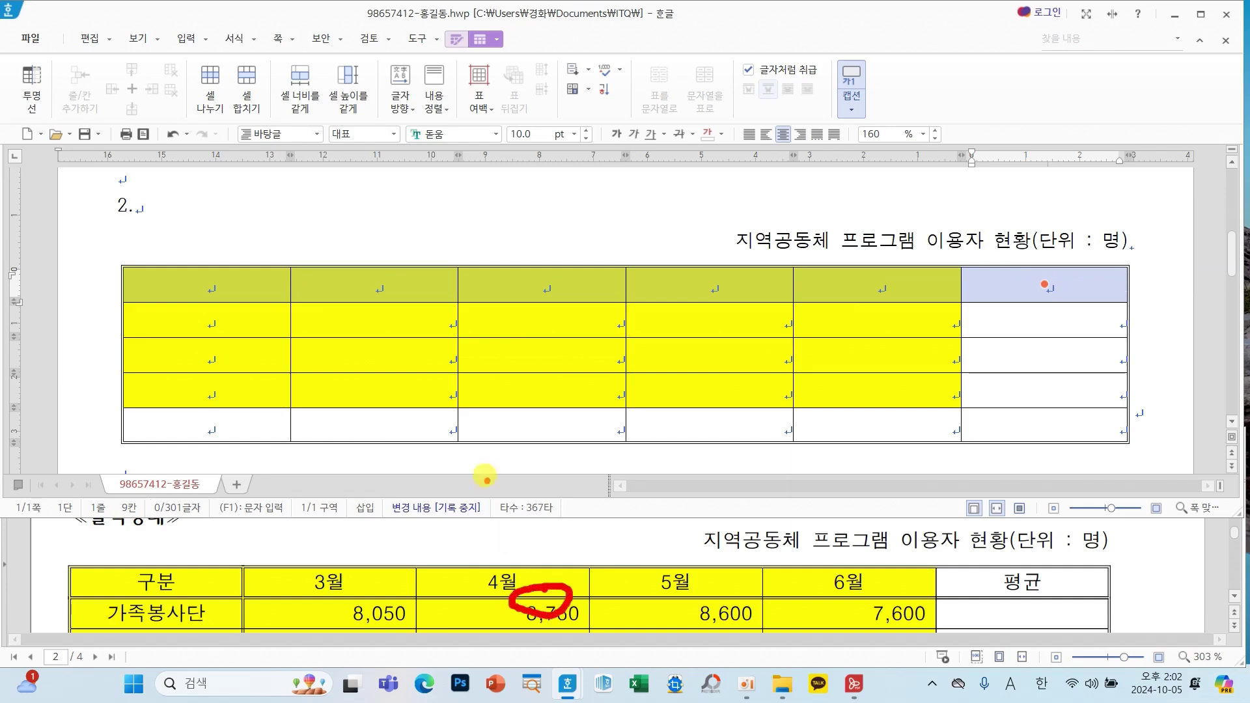
{"action": "key", "text": "l"}
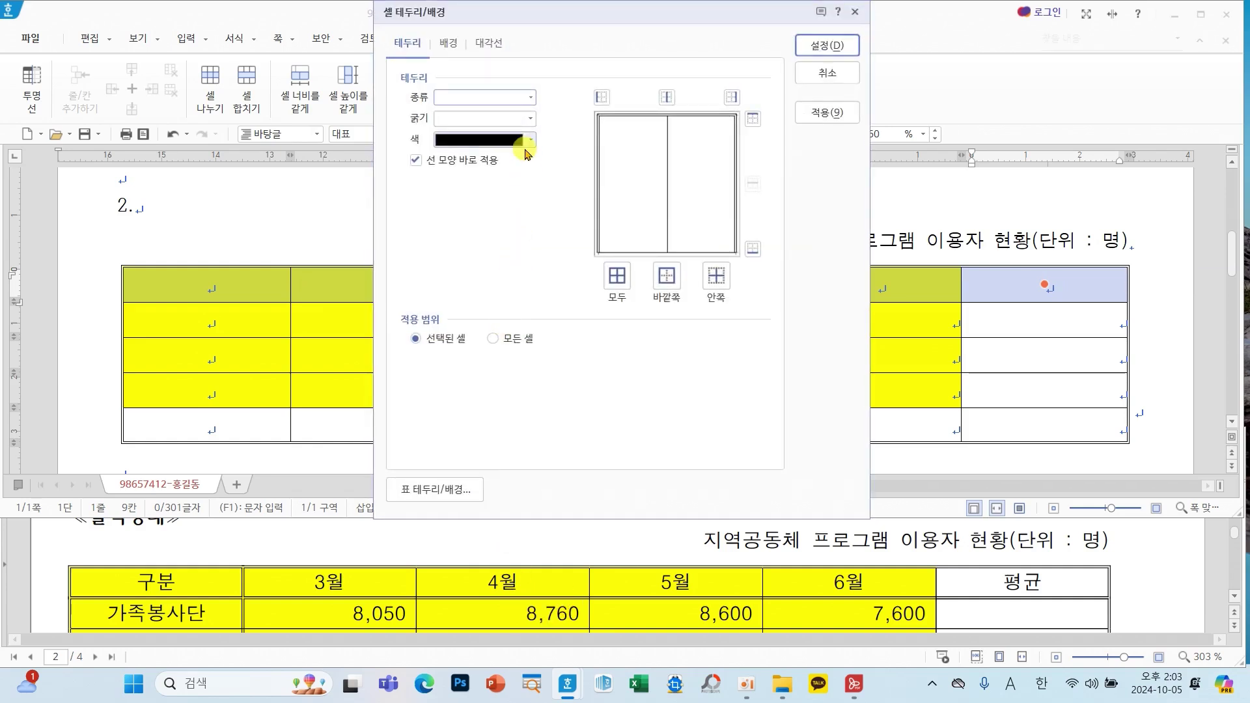
{"action": "left_click", "coordinate": [530, 97]}
{"action": "left_click", "coordinate": [508, 224]}
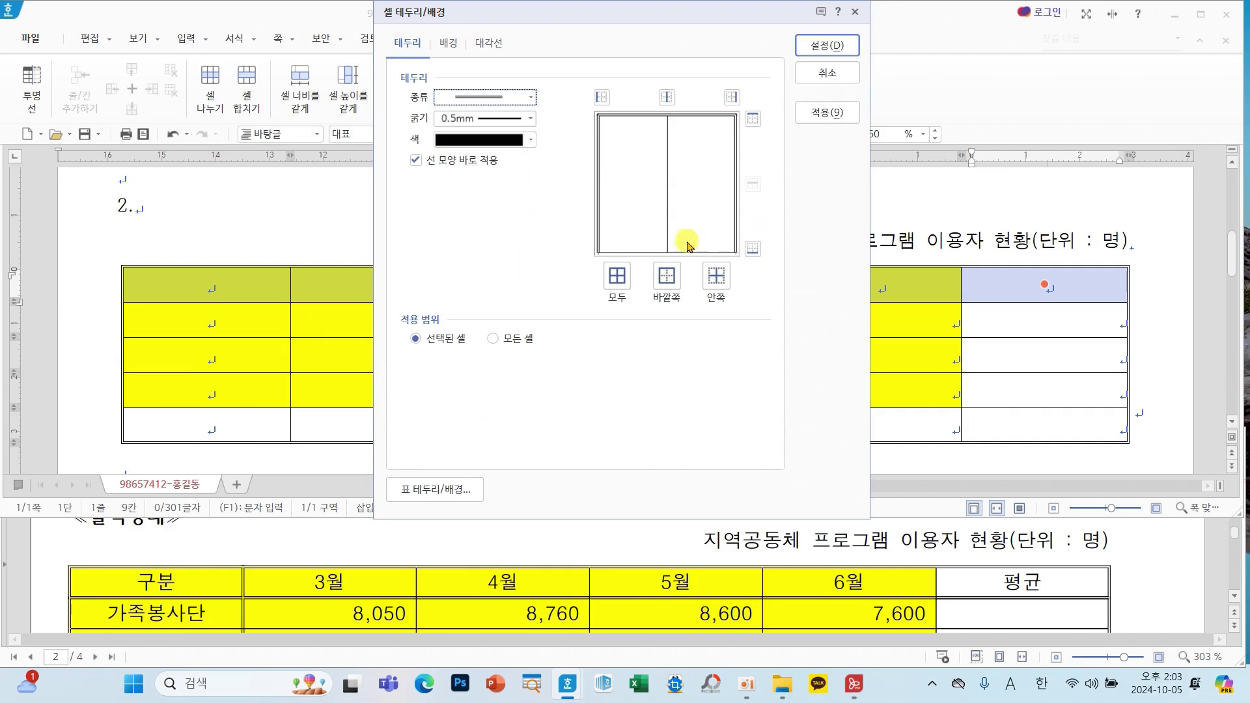
{"action": "left_click_drag", "start_coordinate": [556, 235], "coordinate": [792, 263]}
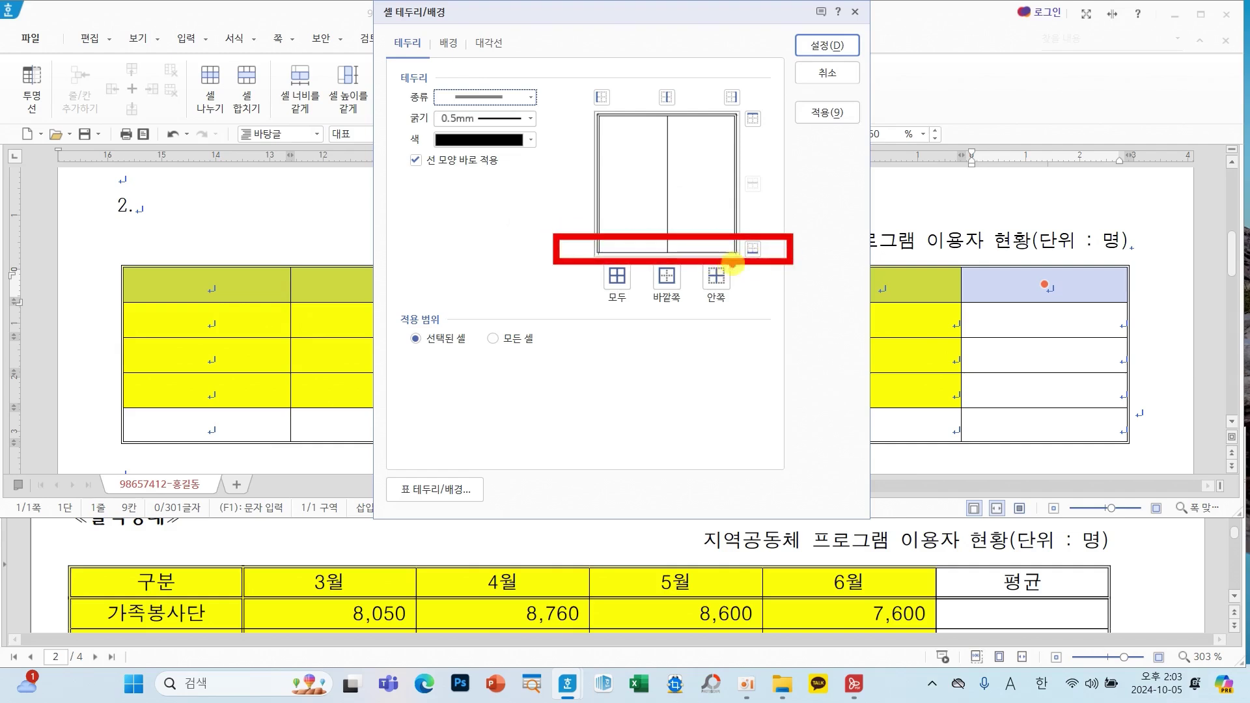
{"action": "left_click", "coordinate": [753, 249]}
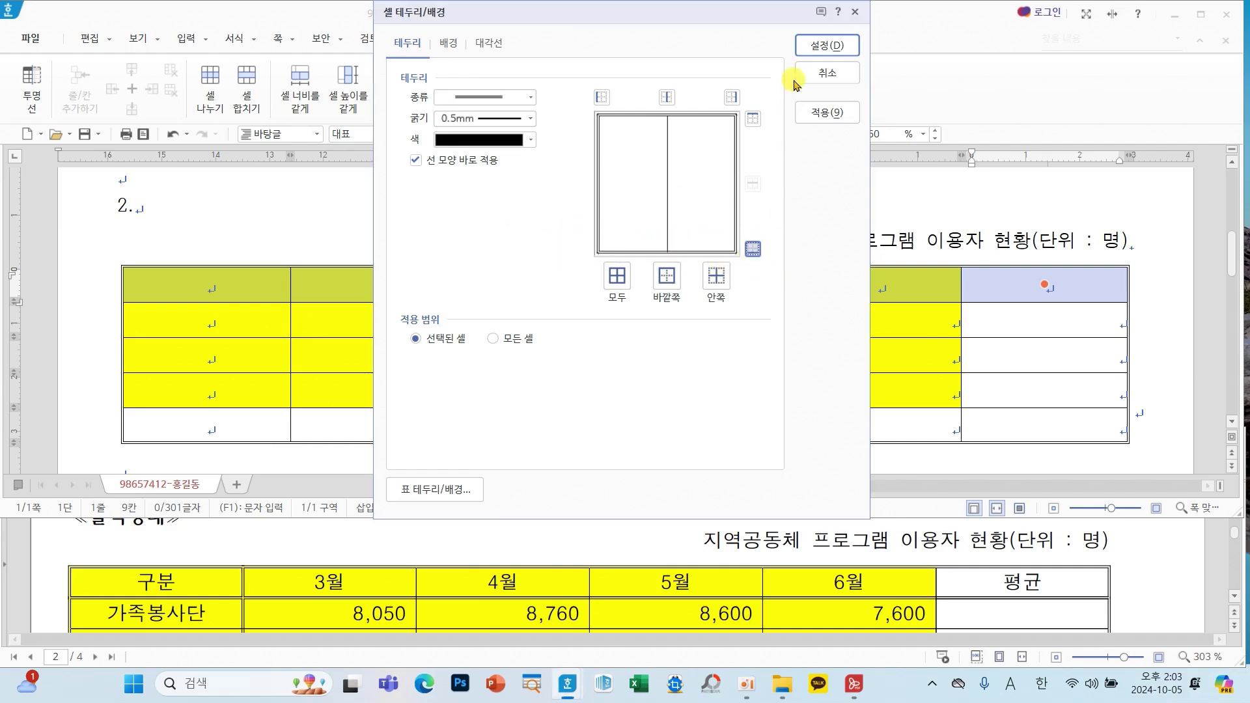
{"action": "left_click", "coordinate": [829, 45]}
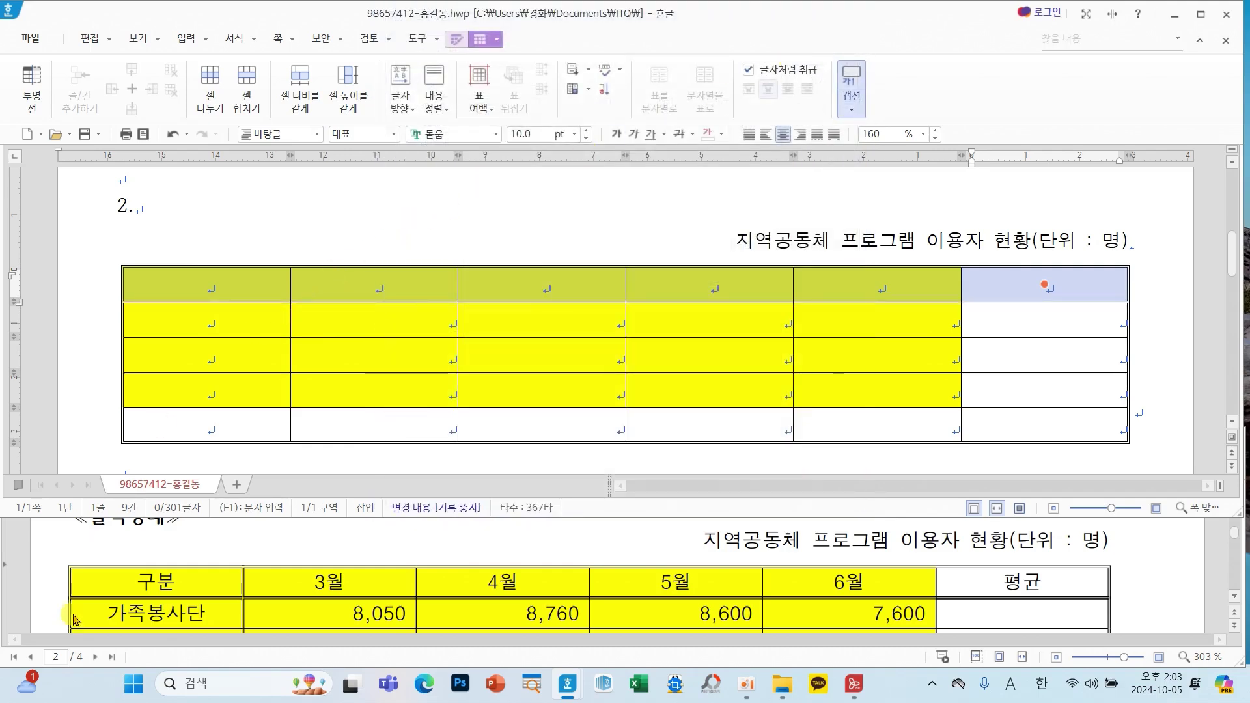
Apply a 0.5 mm double line to the right border of all cells in the table's first column.
{"action": "scroll", "coordinate": [254, 594], "scroll_direction": "down", "scroll_amount": 4}
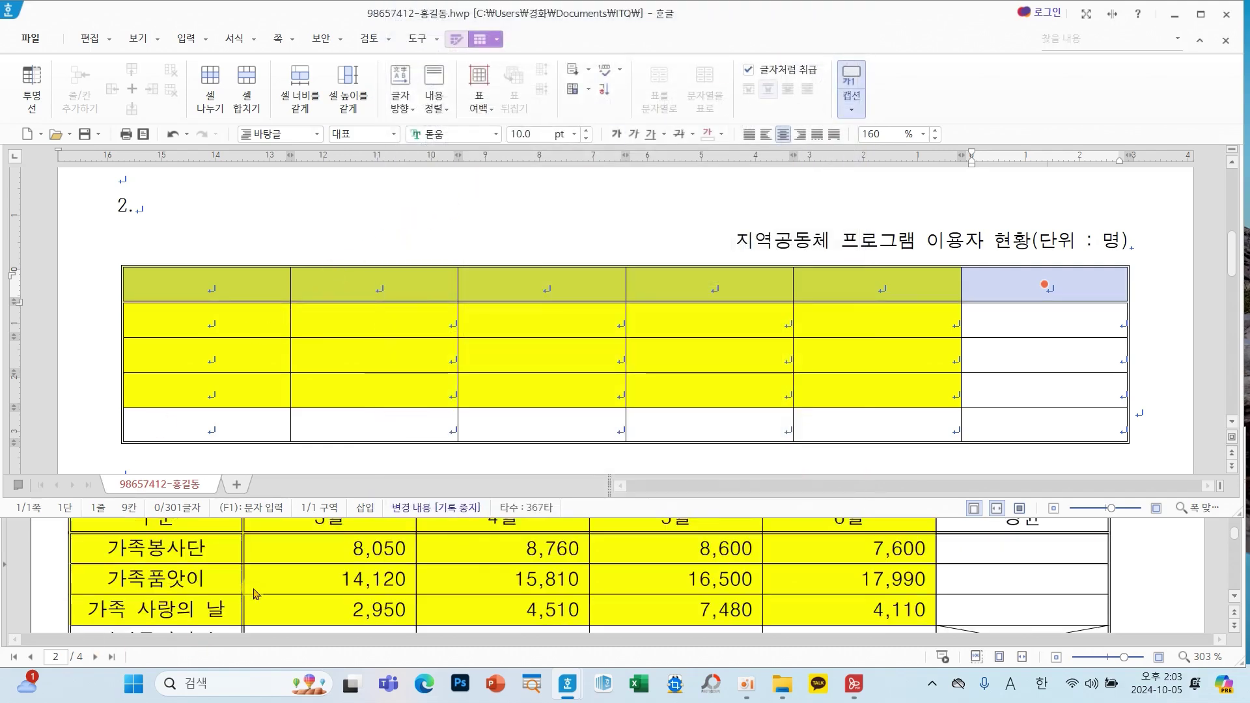
{"action": "left_click_drag", "start_coordinate": [249, 277], "coordinate": [245, 417]}
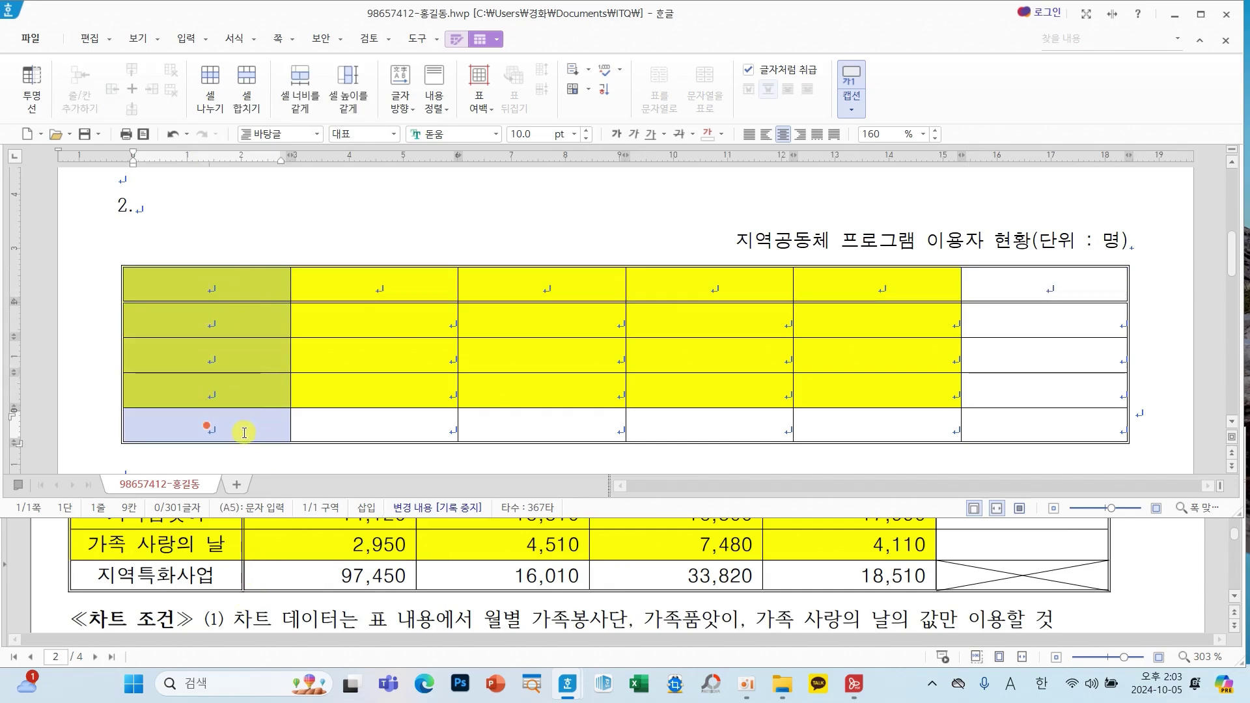
{"action": "key", "text": "l"}
{"action": "left_click", "coordinate": [480, 97]}
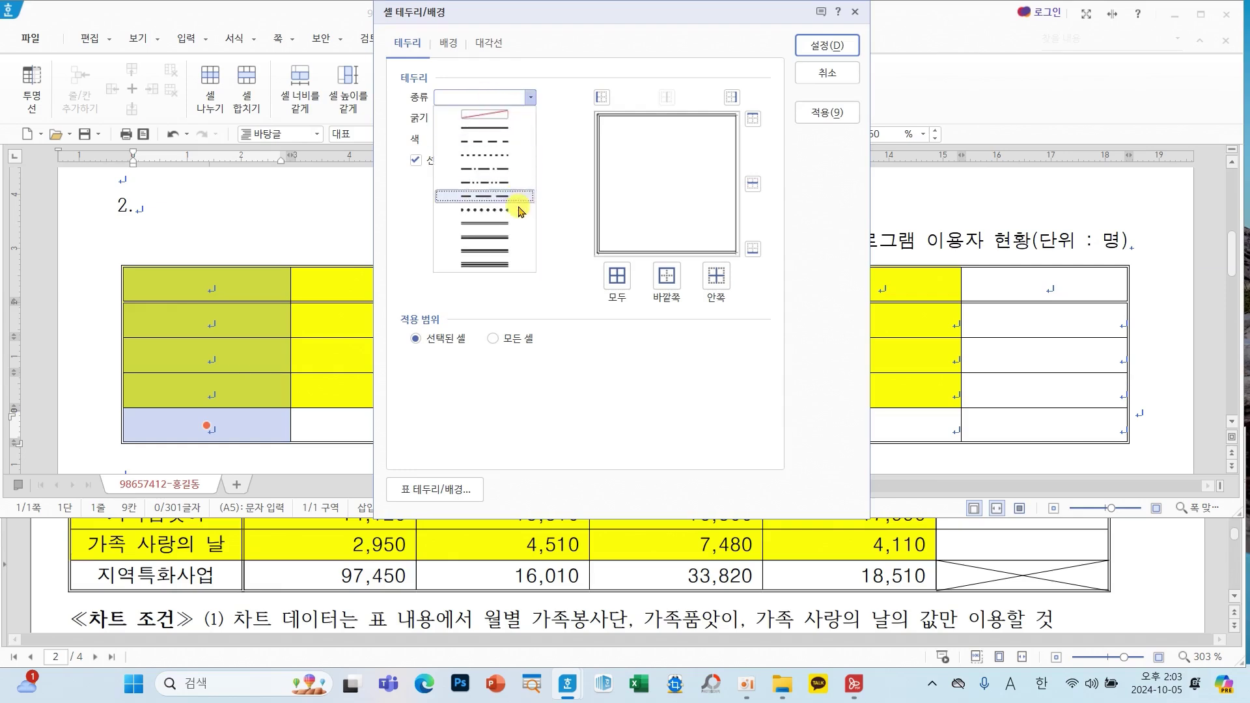
{"action": "left_click", "coordinate": [509, 225]}
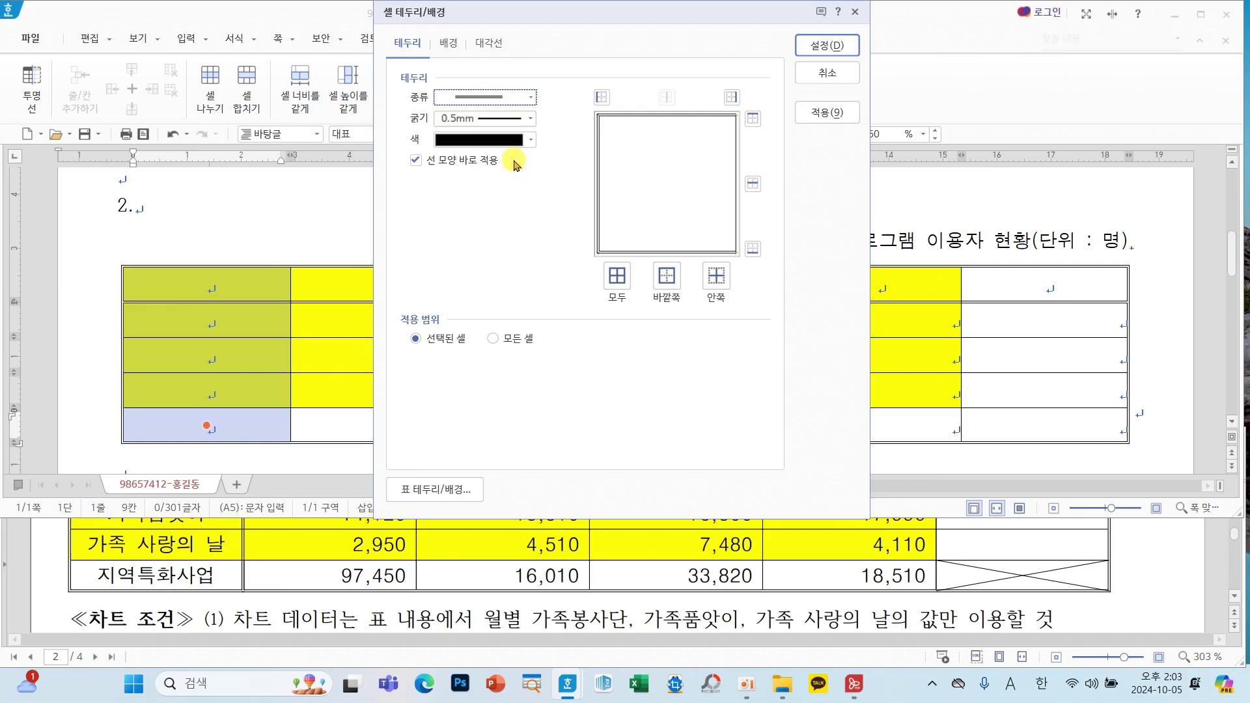
{"action": "left_click", "coordinate": [732, 97]}
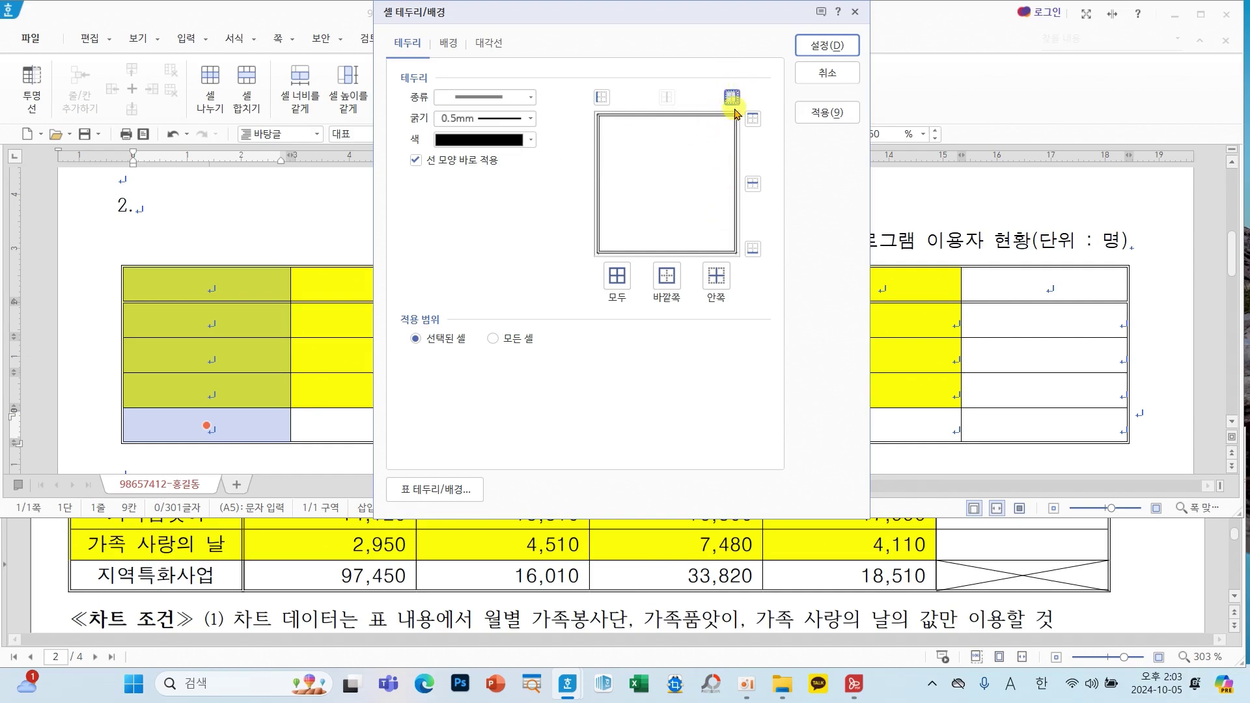
{"action": "left_click", "coordinate": [733, 95]}
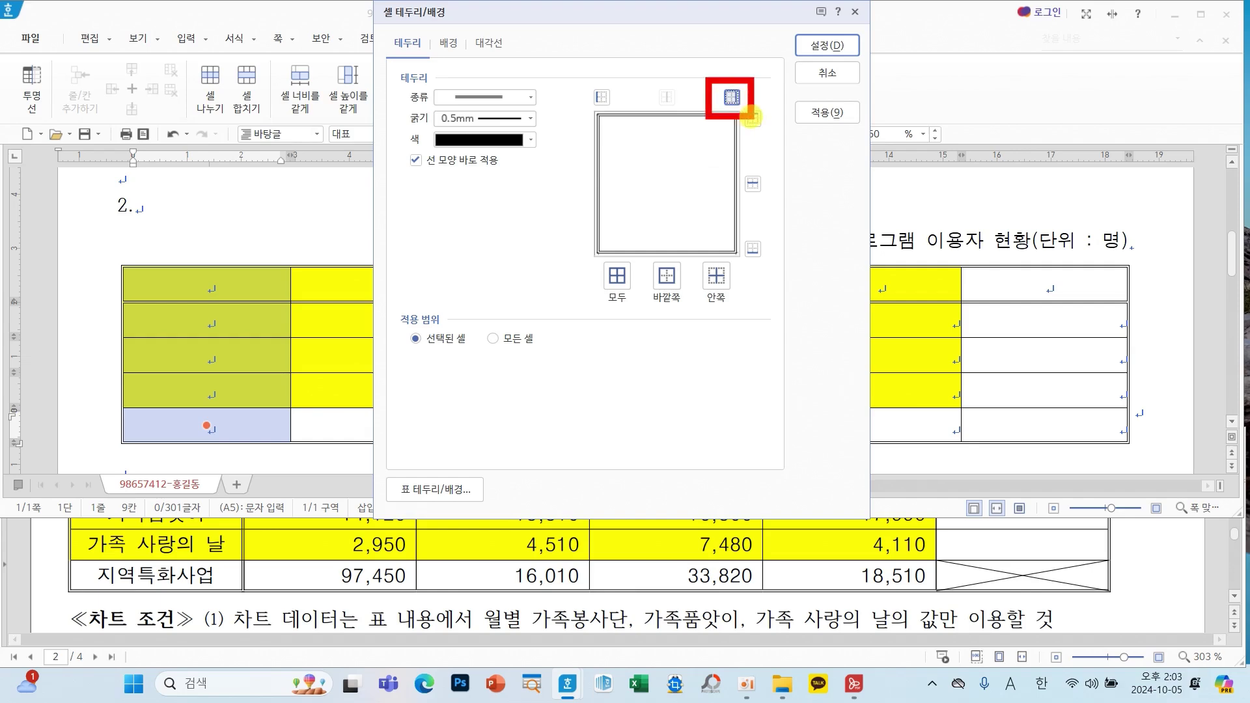
{"action": "left_click", "coordinate": [827, 45]}
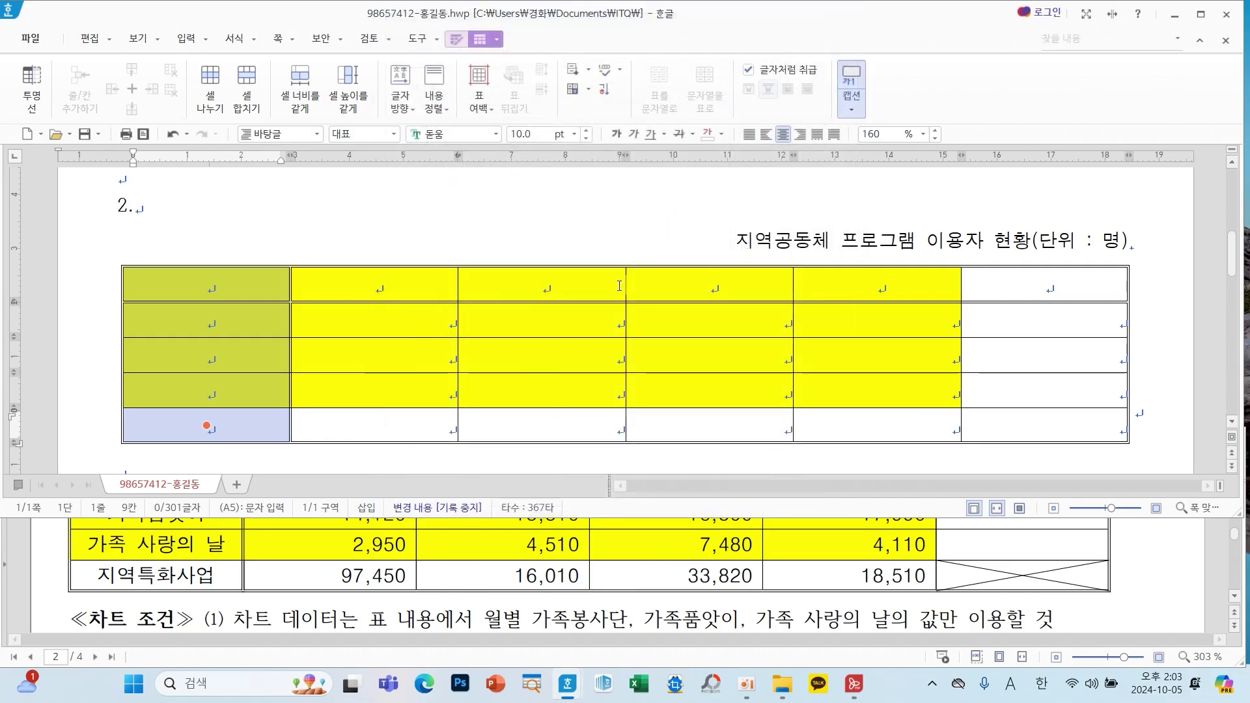
{"action": "left_click", "coordinate": [542, 320]}
{"action": "left_click", "coordinate": [575, 321]}
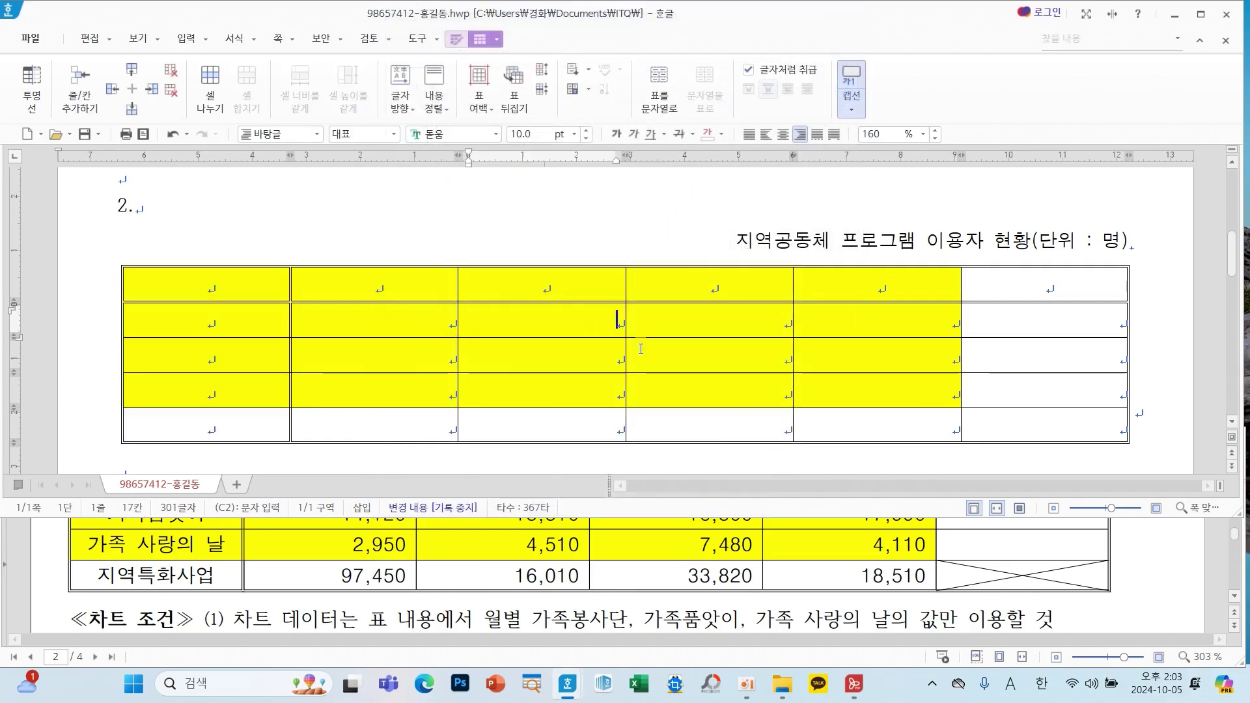
Add both 0.1 mm diagonal lines to the last cell of the table's bottom row, forming an X.
{"action": "left_click", "coordinate": [1014, 424]}
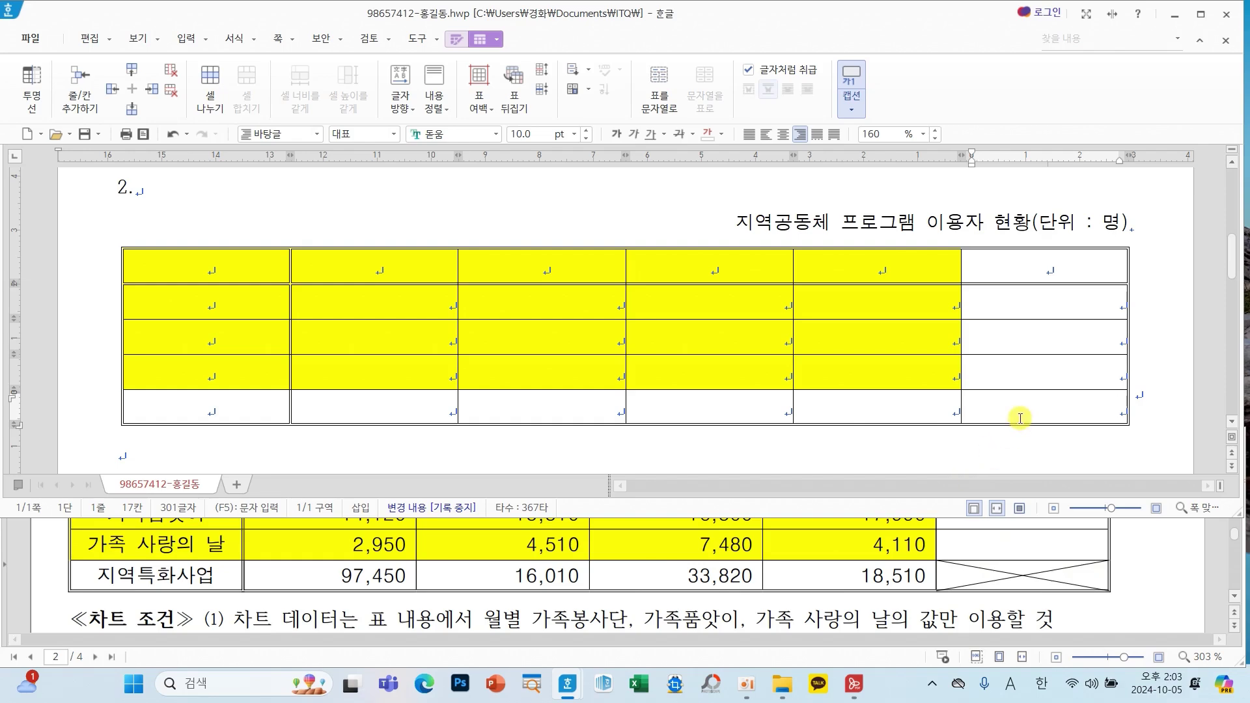
{"action": "key", "text": "F5"}
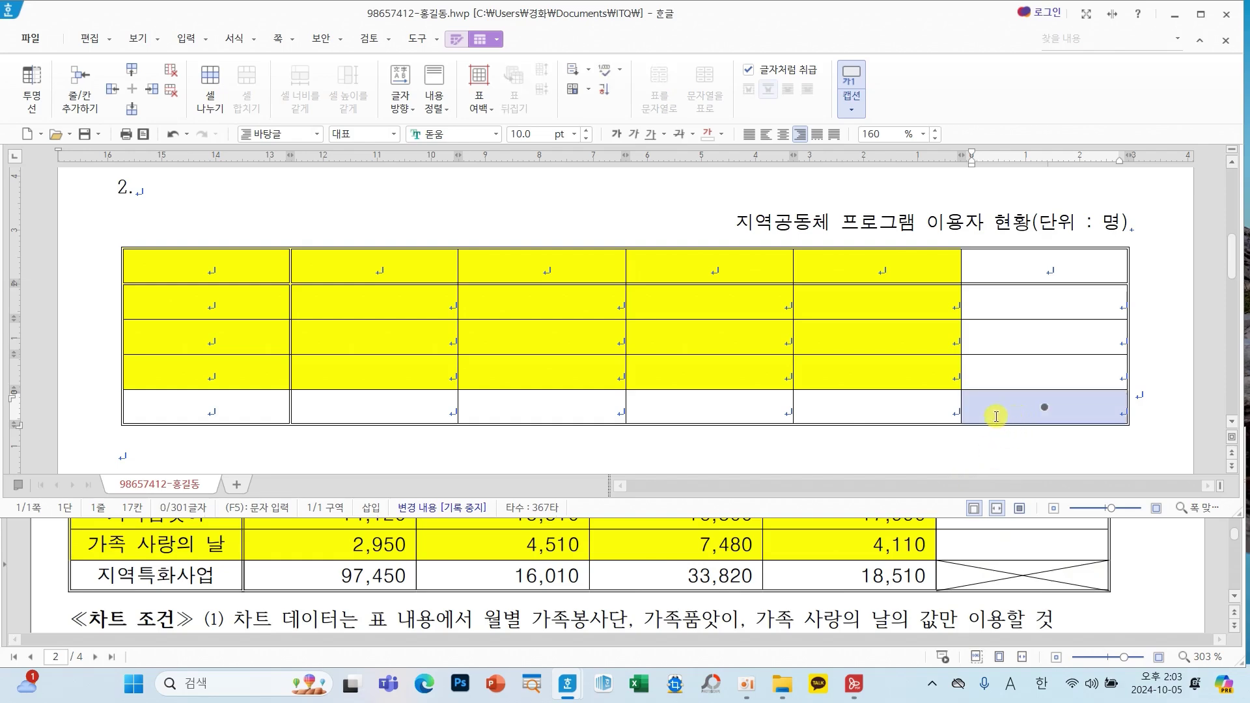
{"action": "key", "text": "l"}
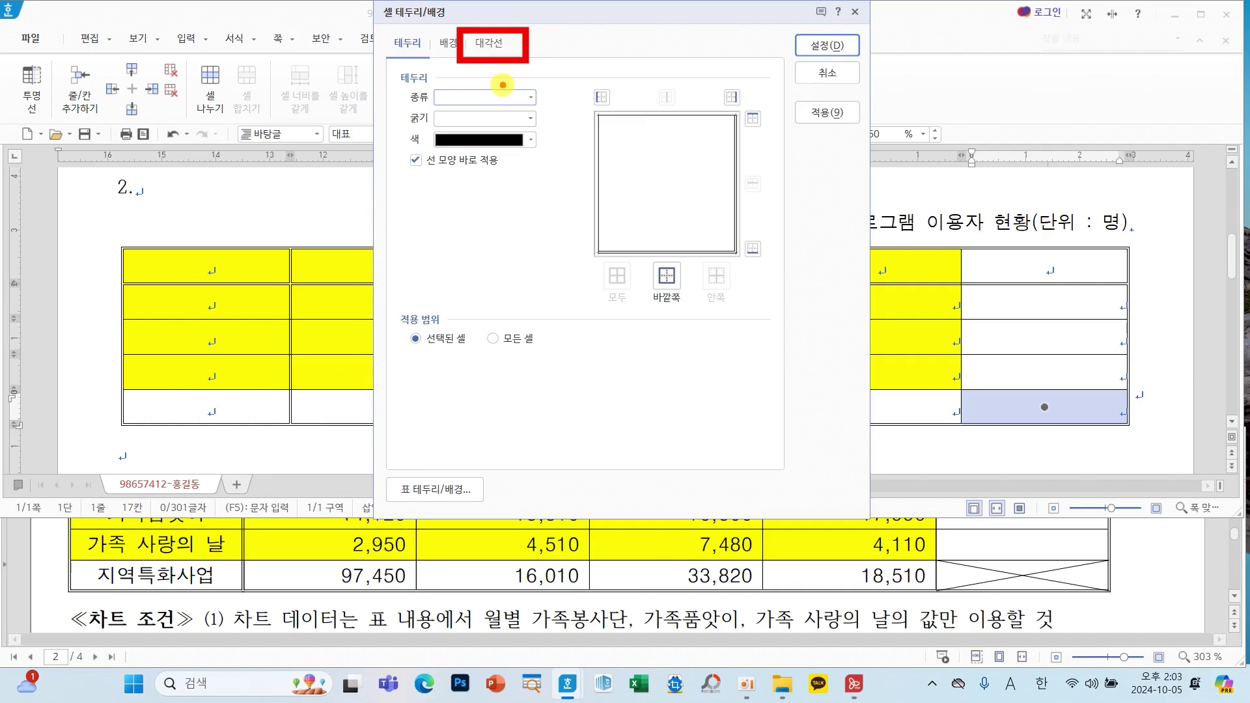
{"action": "left_click", "coordinate": [485, 41]}
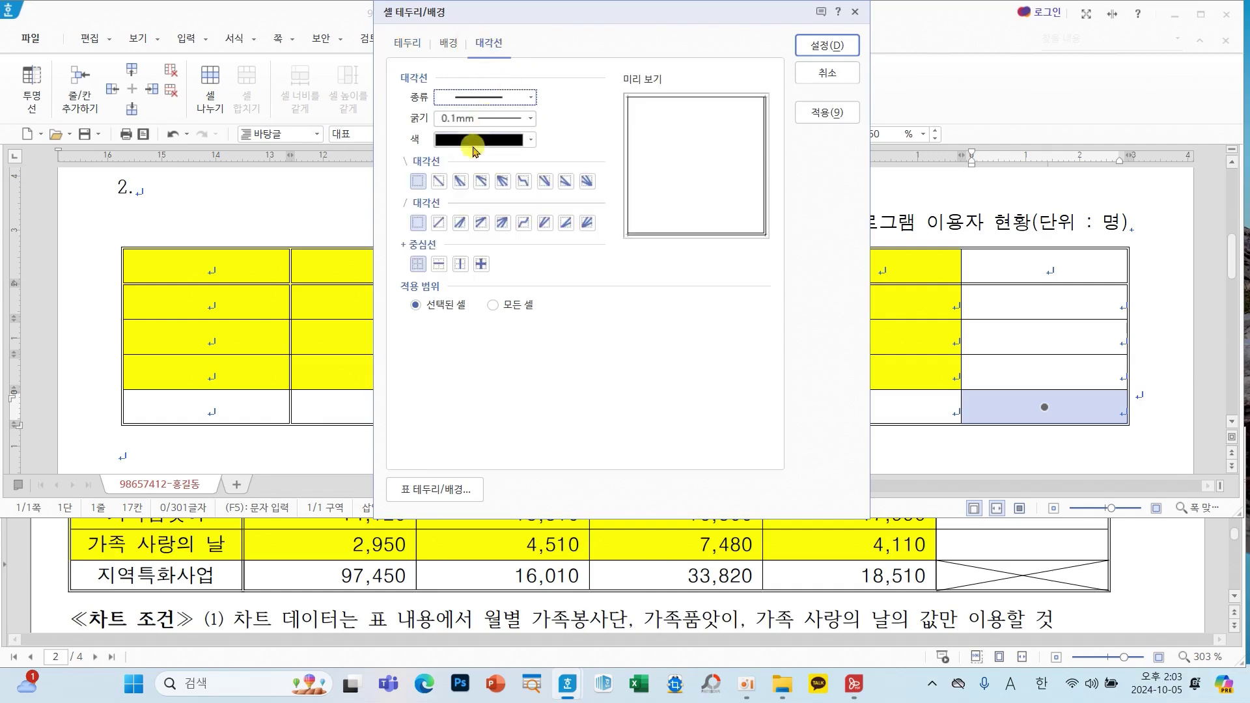
{"action": "left_click", "coordinate": [439, 181]}
{"action": "left_click", "coordinate": [440, 222]}
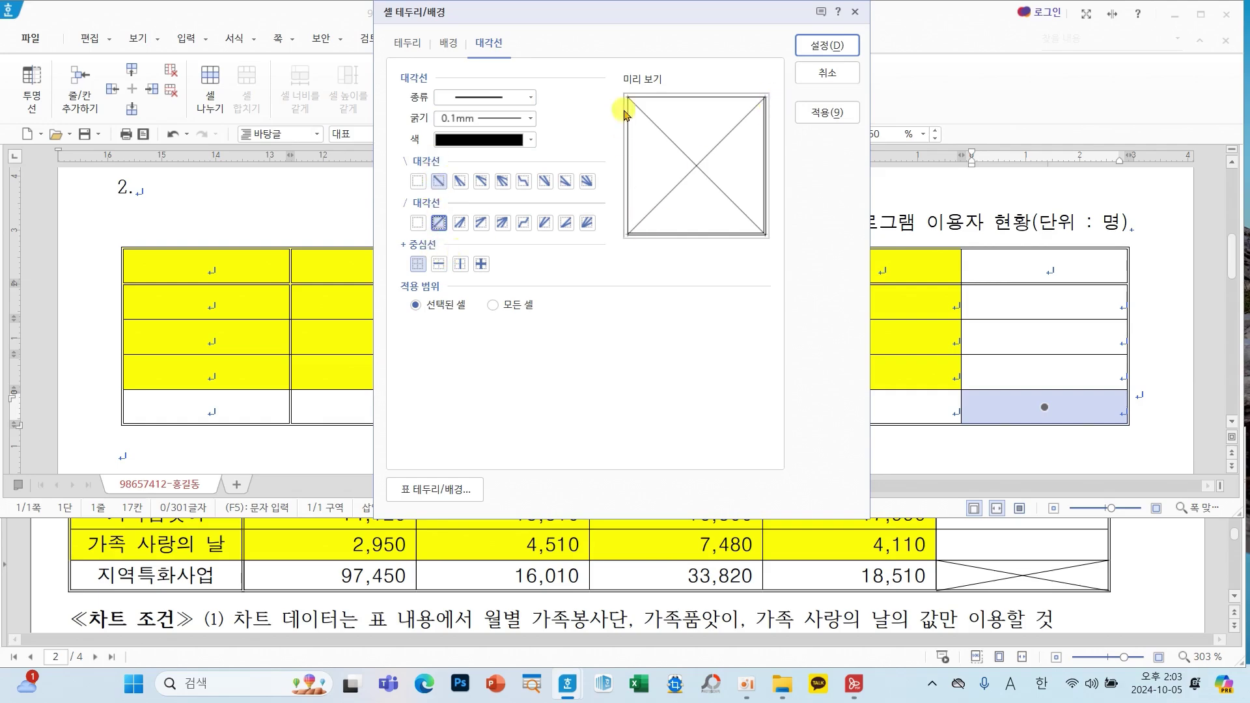
{"action": "left_click", "coordinate": [820, 46]}
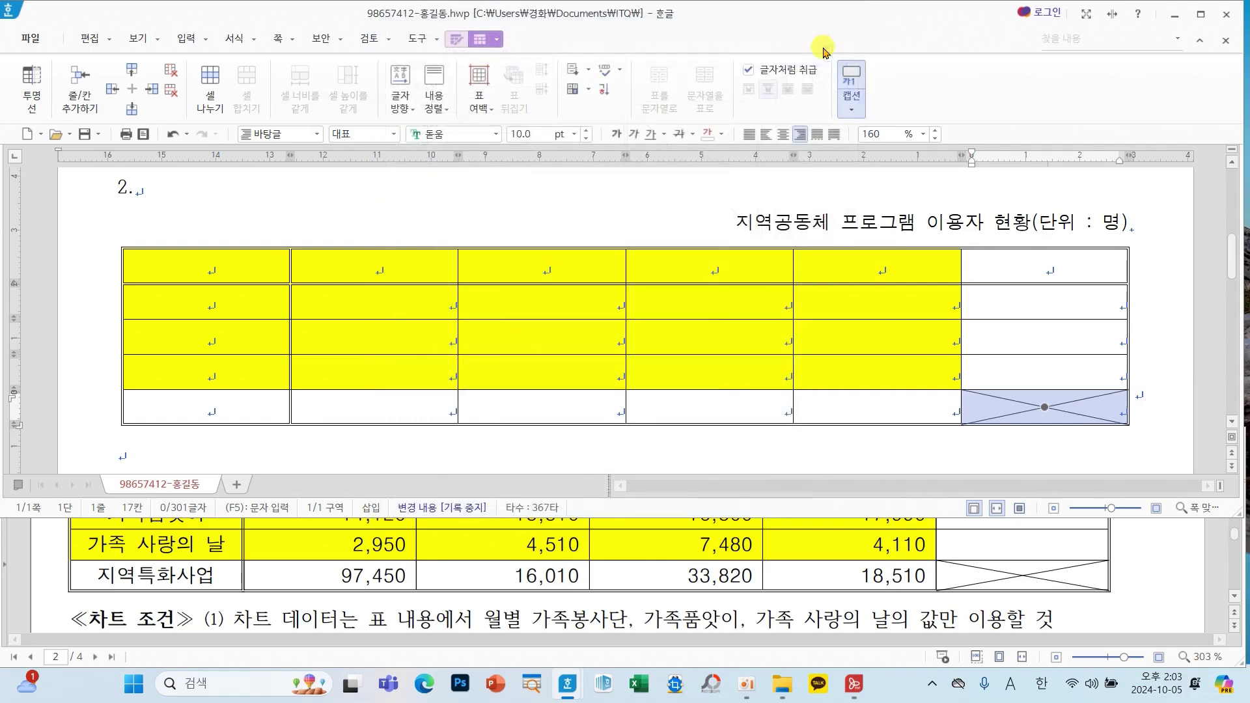
{"action": "left_click", "coordinate": [264, 267]}
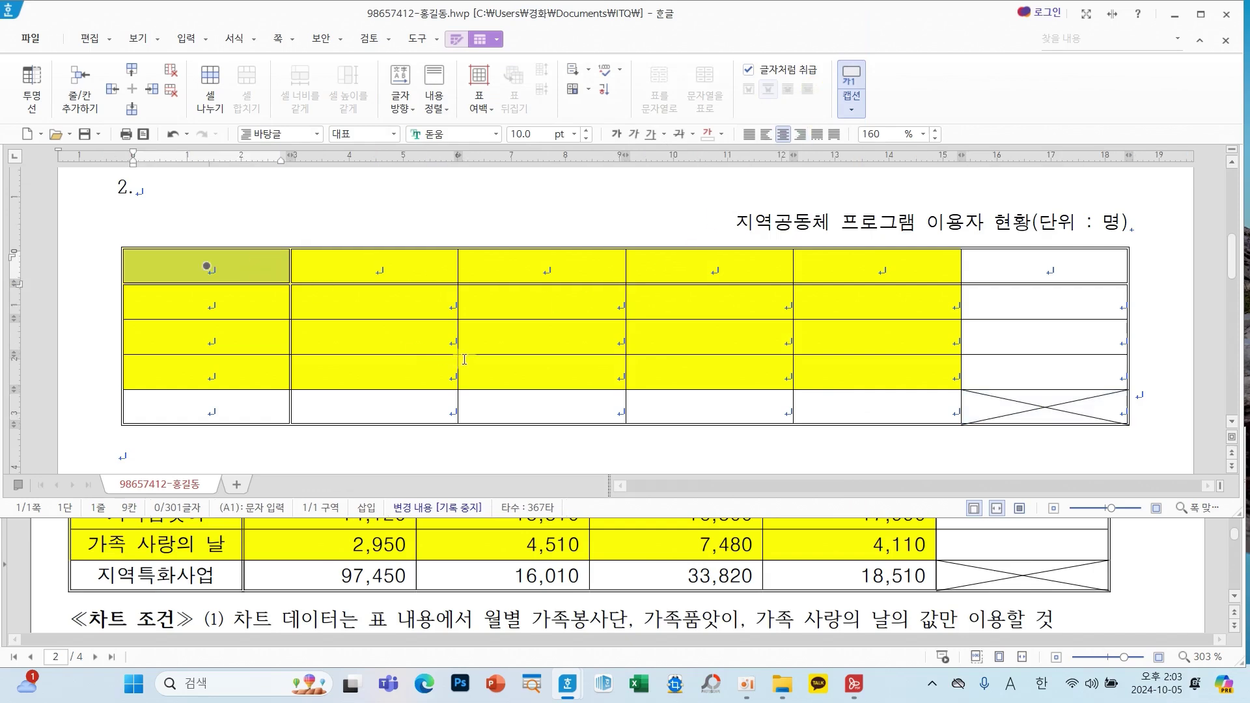
{"action": "left_click", "coordinate": [499, 302]}
{"action": "left_click", "coordinate": [503, 304]}
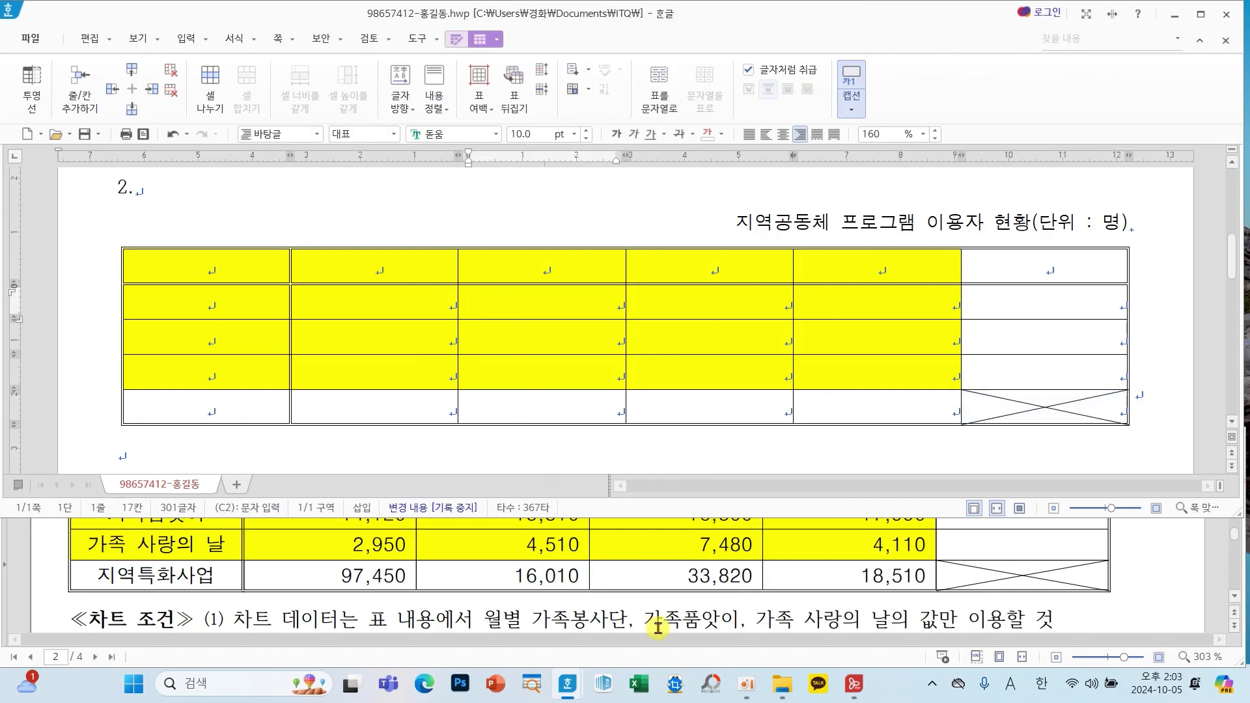
Fill the table with the sample's headings 구분, 3월 to 6월 and 평균, its row labels and its monthly figures without commas, leaving the averages blank.
{"action": "scroll", "coordinate": [660, 615], "scroll_direction": "up", "scroll_amount": 3}
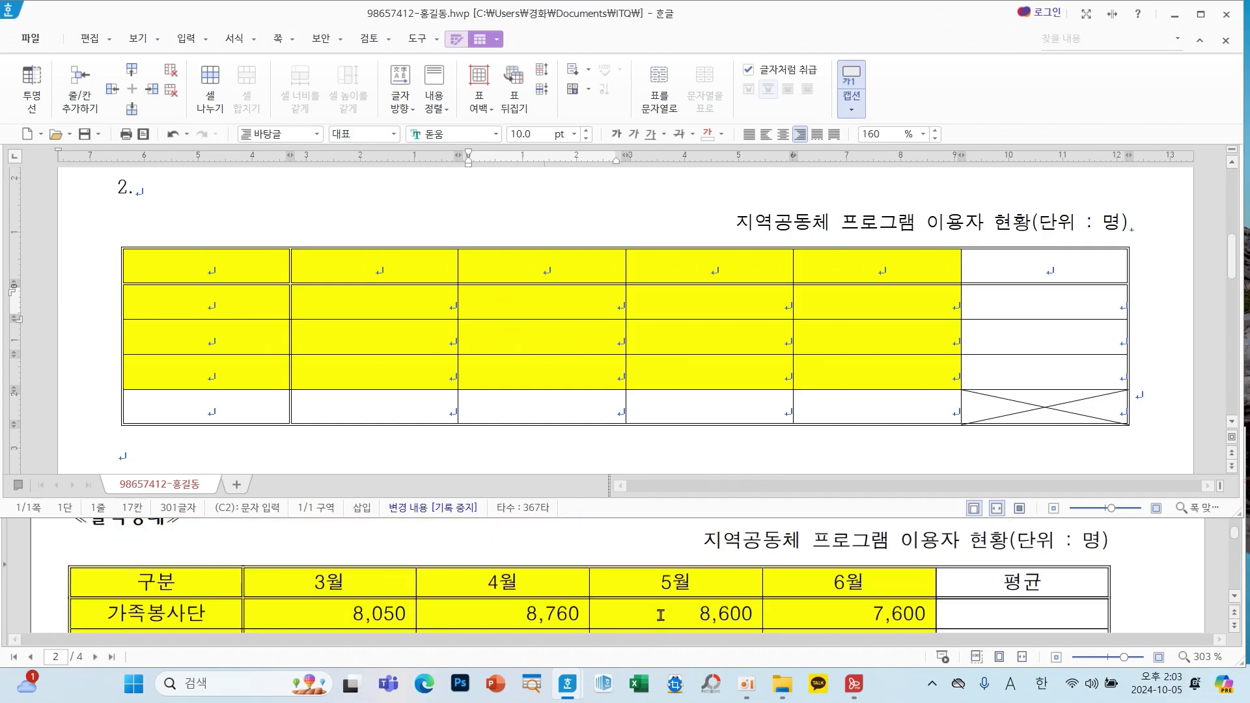
{"action": "scroll", "coordinate": [661, 615], "scroll_direction": "down", "scroll_amount": 3}
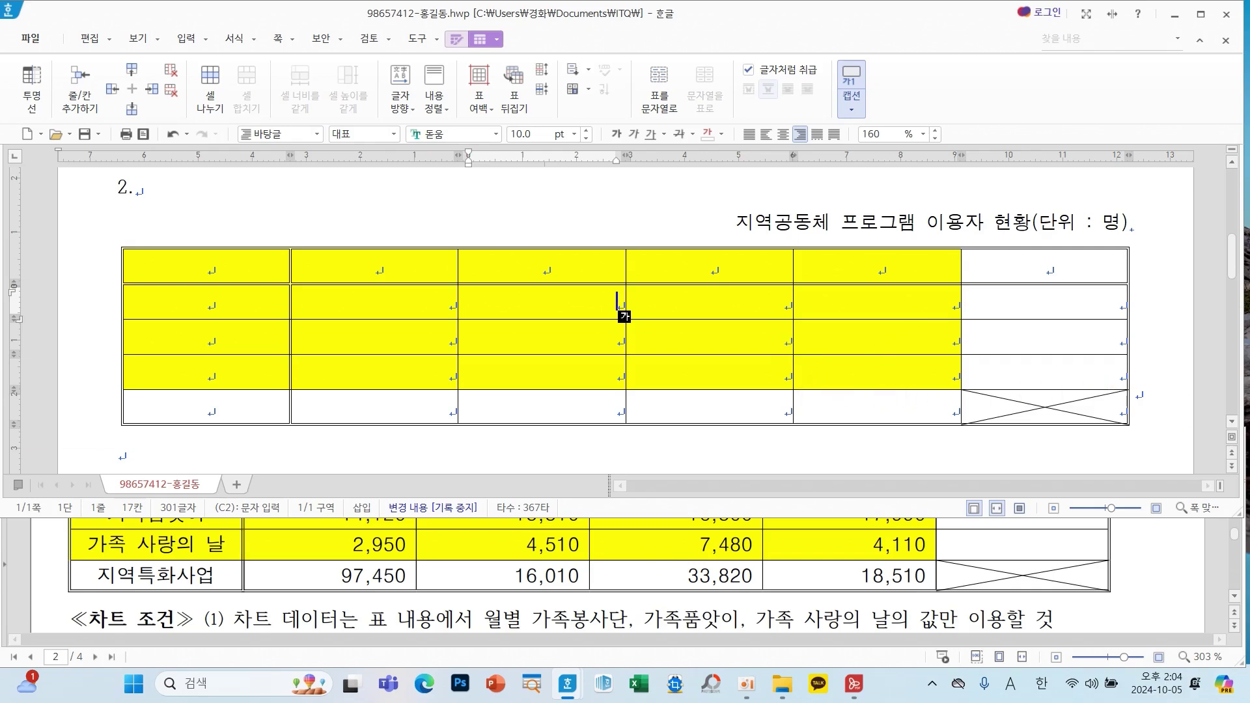
{"action": "key", "text": "ctrl+v"}
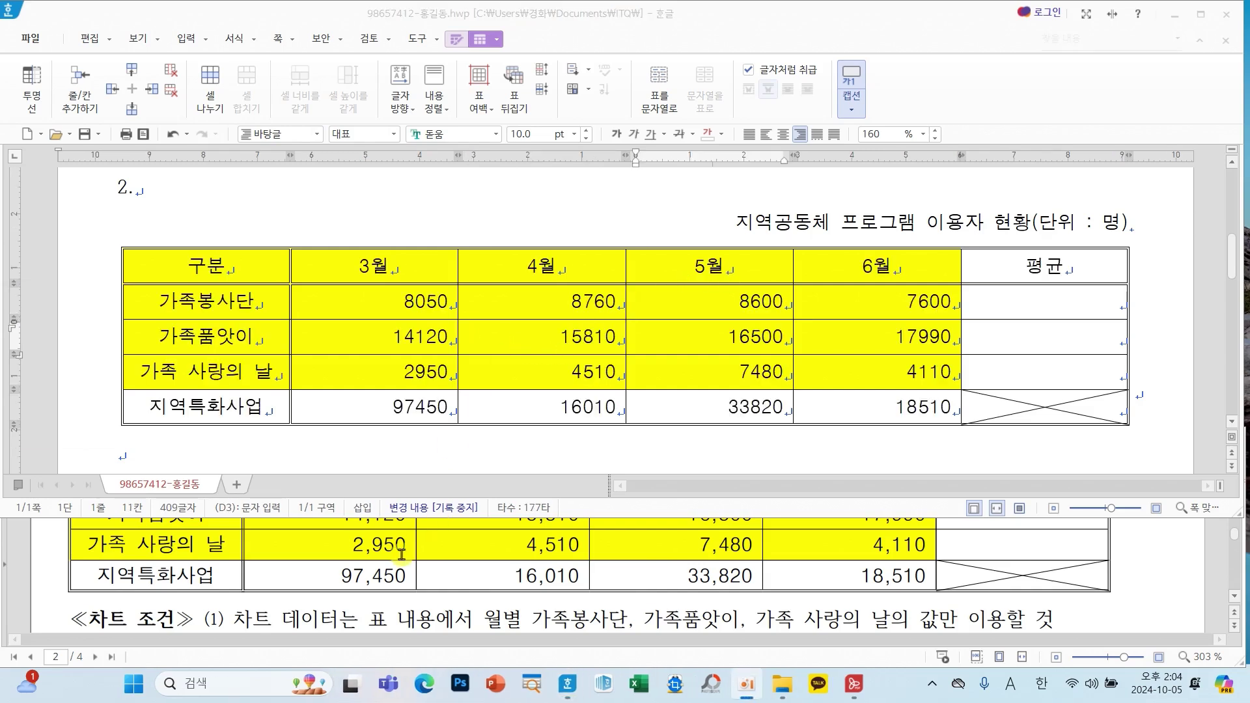
Add 1,000-unit separator commas to the 3월 to 6월 figures in all four data rows.
{"action": "left_click", "coordinate": [418, 307]}
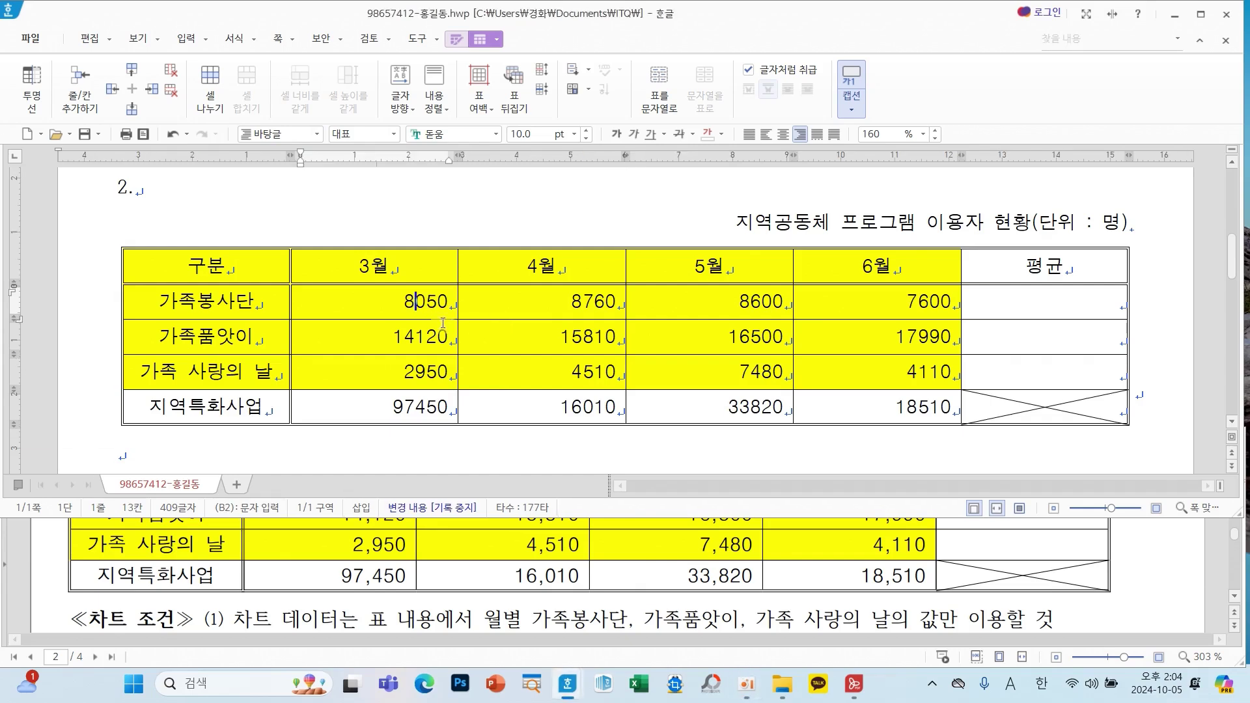
{"action": "left_click", "coordinate": [577, 305]}
{"action": "left_click", "coordinate": [750, 300]}
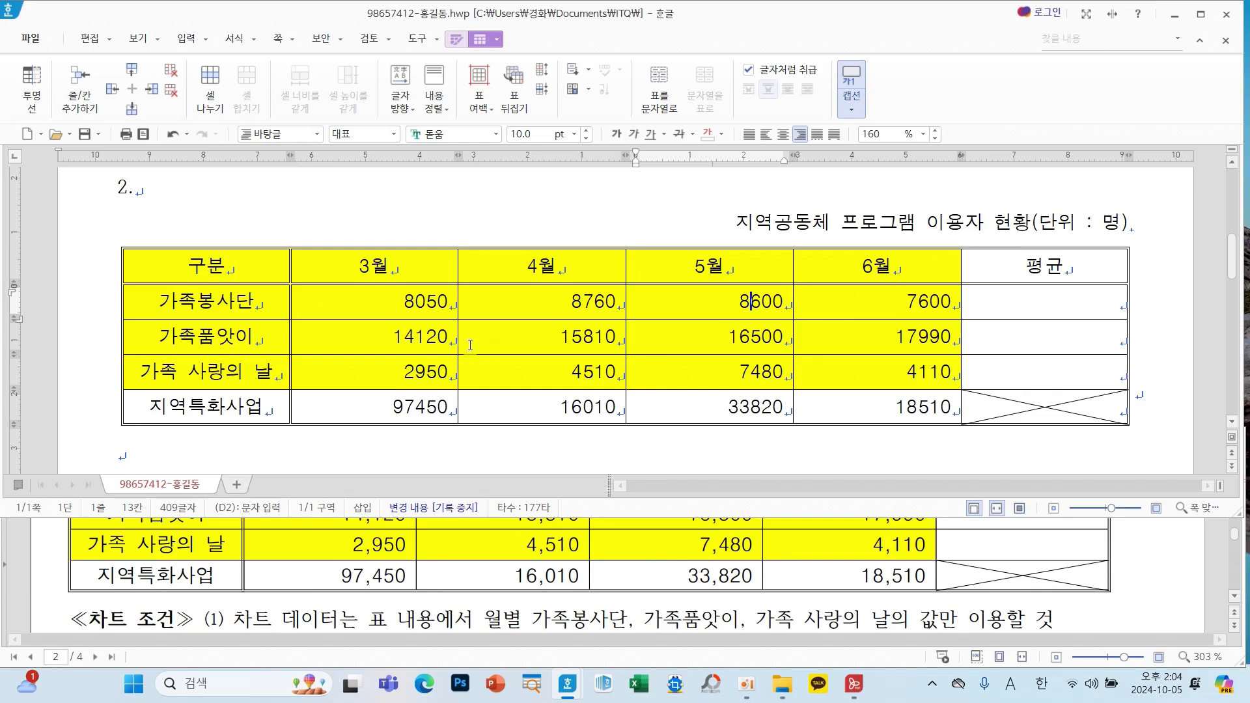
{"action": "left_click_drag", "start_coordinate": [416, 300], "coordinate": [829, 393]}
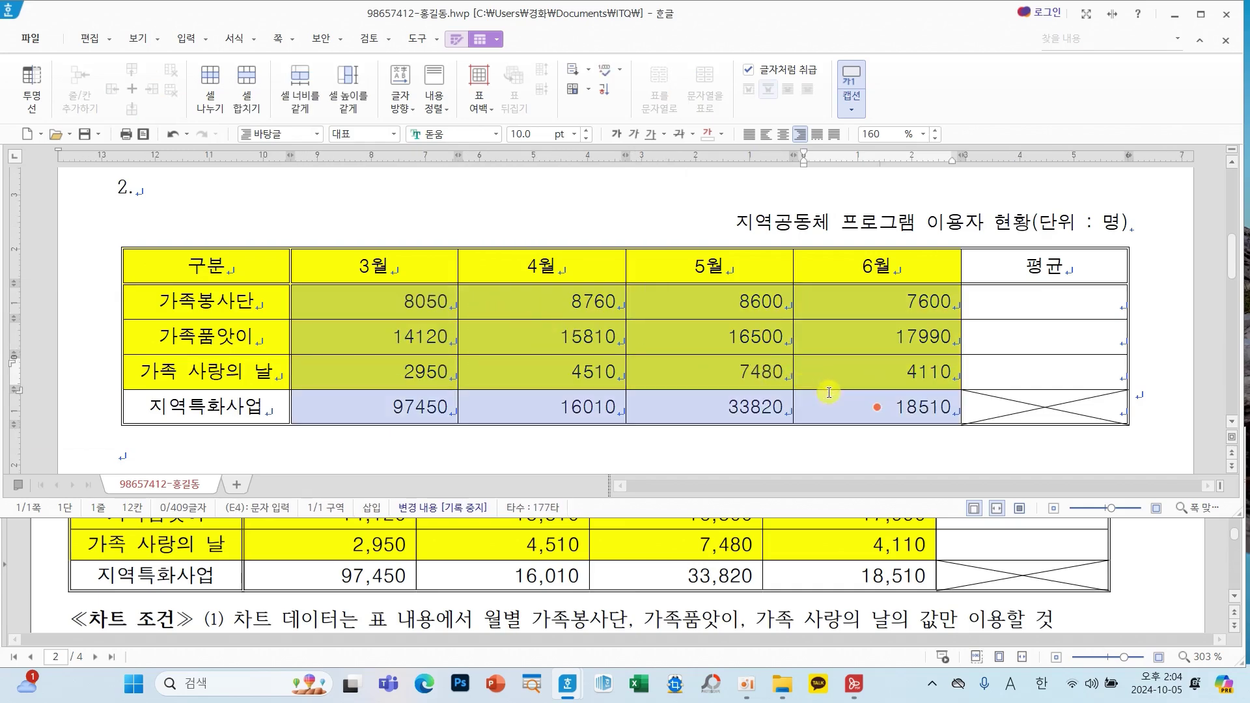
{"action": "right_click", "coordinate": [491, 330]}
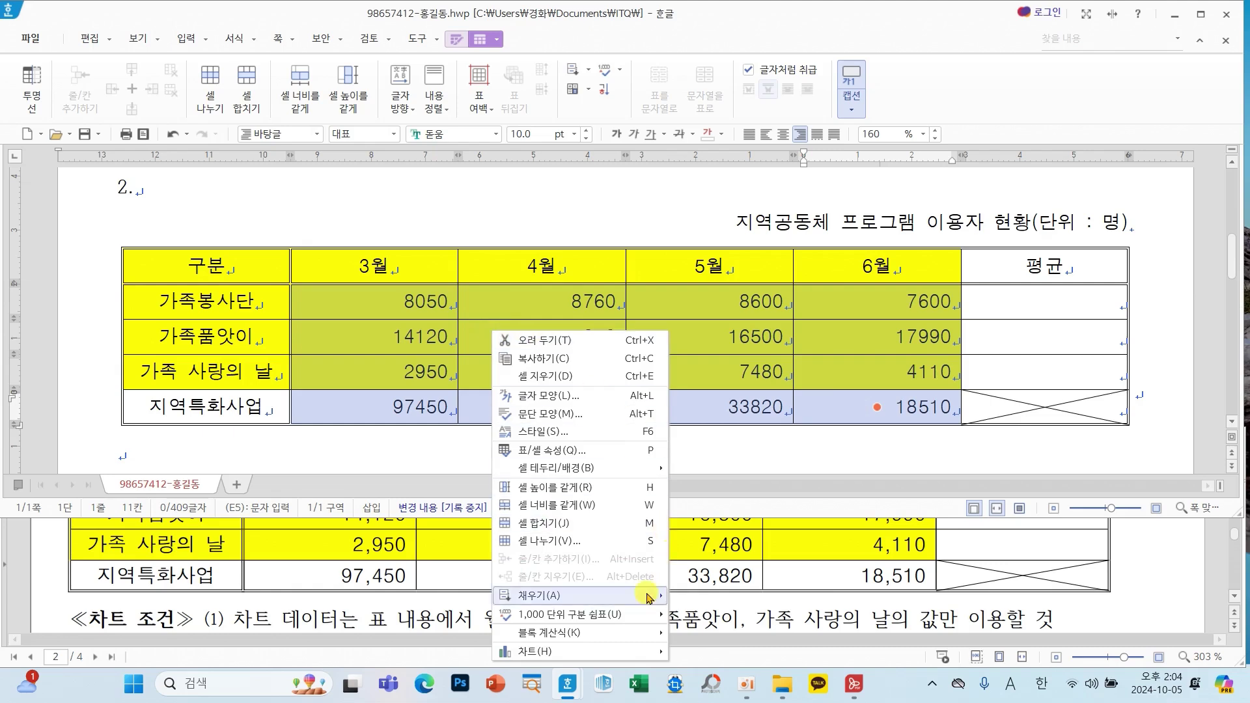
{"action": "mouse_move", "coordinate": [594, 620]}
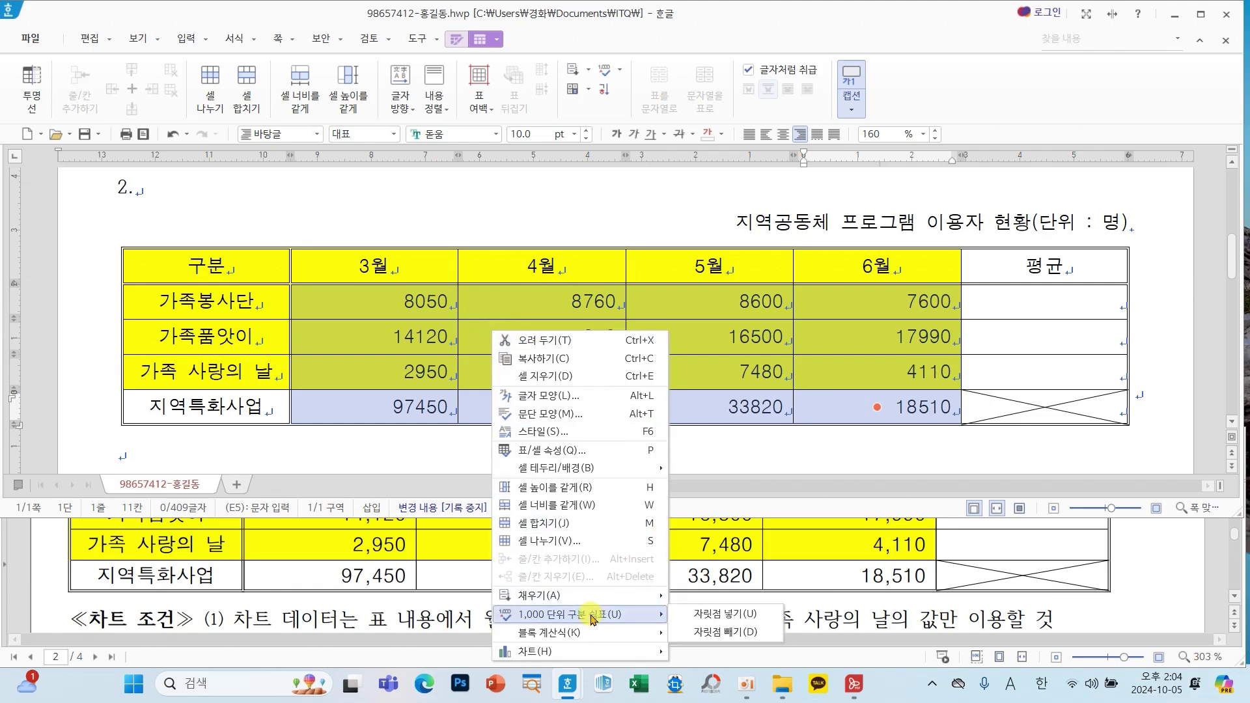
{"action": "mouse_move", "coordinate": [460, 589]}
{"action": "left_mouse_down"}
{"action": "mouse_move", "coordinate": [563, 621]}
{"action": "mouse_move", "coordinate": [794, 632]}
{"action": "left_mouse_up"}
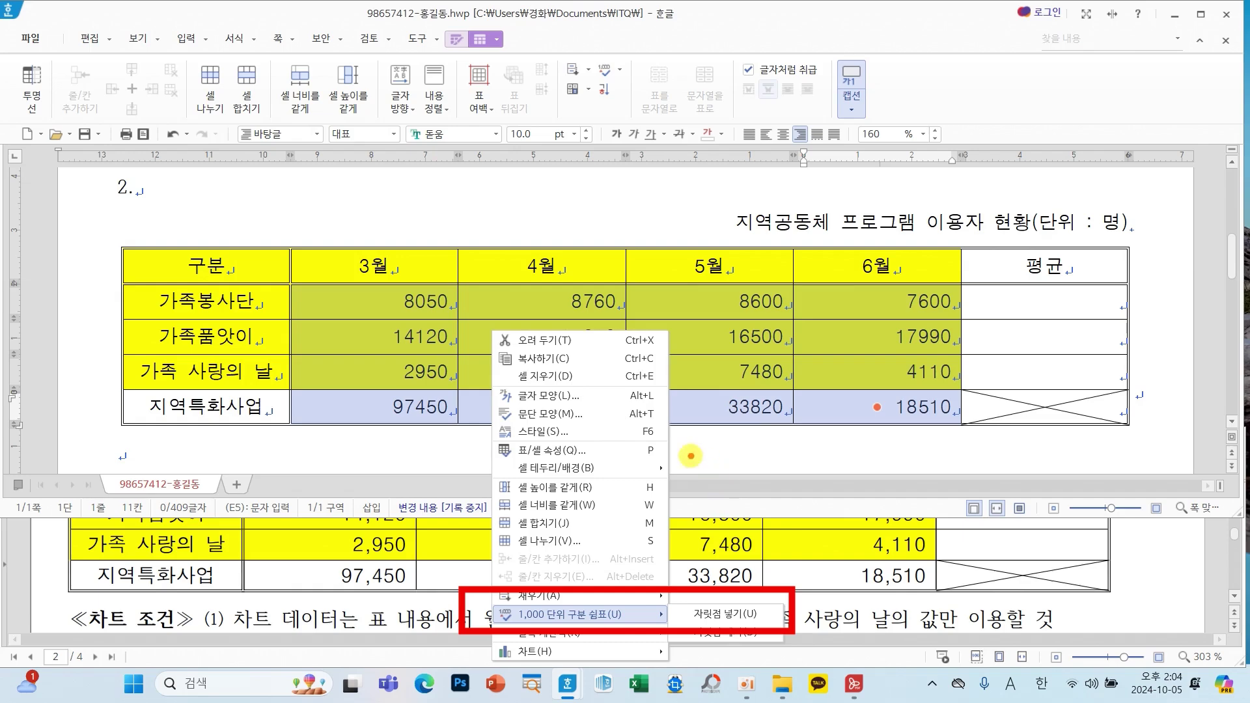
{"action": "key", "text": "Escape"}
{"action": "right_click", "coordinate": [560, 364]}
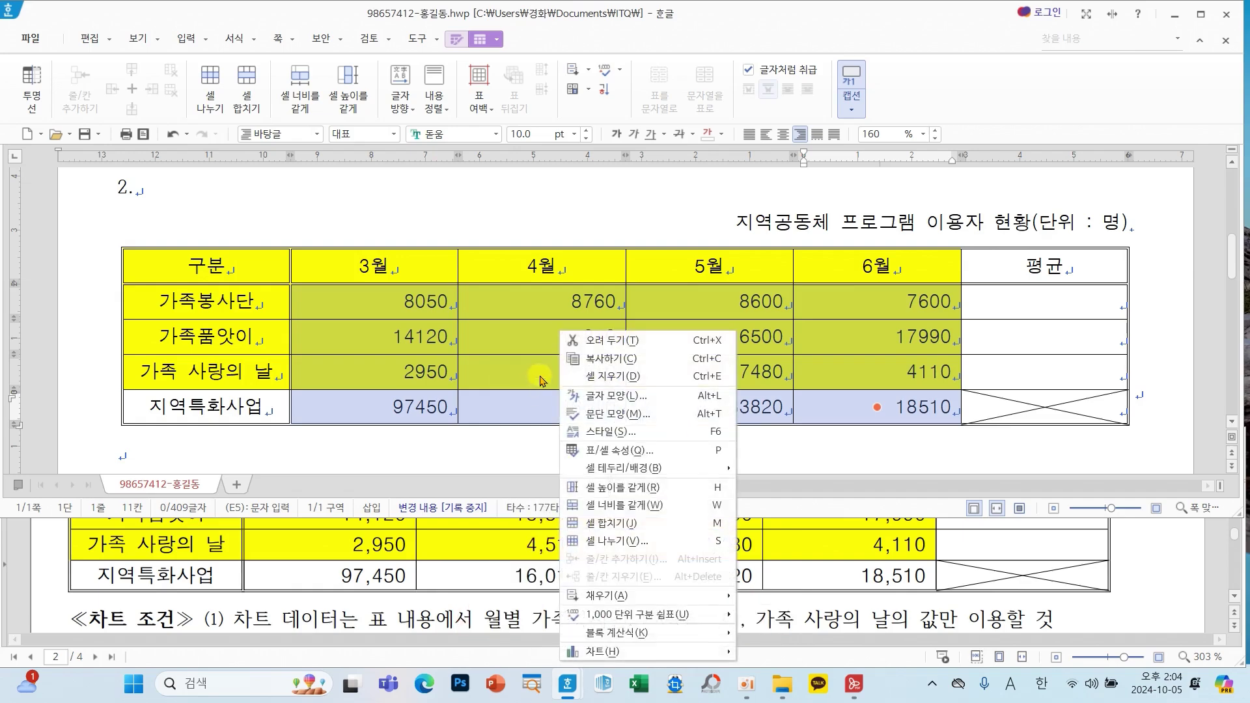
{"action": "mouse_move", "coordinate": [646, 620]}
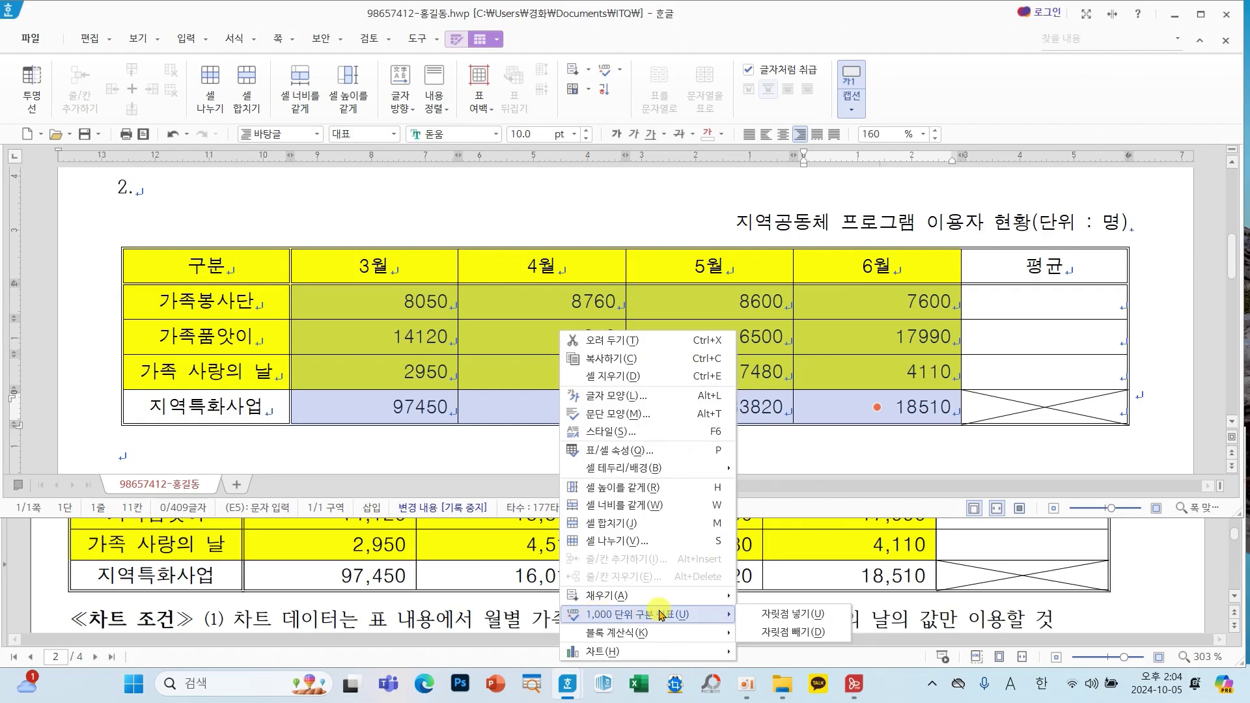
{"action": "left_click", "coordinate": [770, 614]}
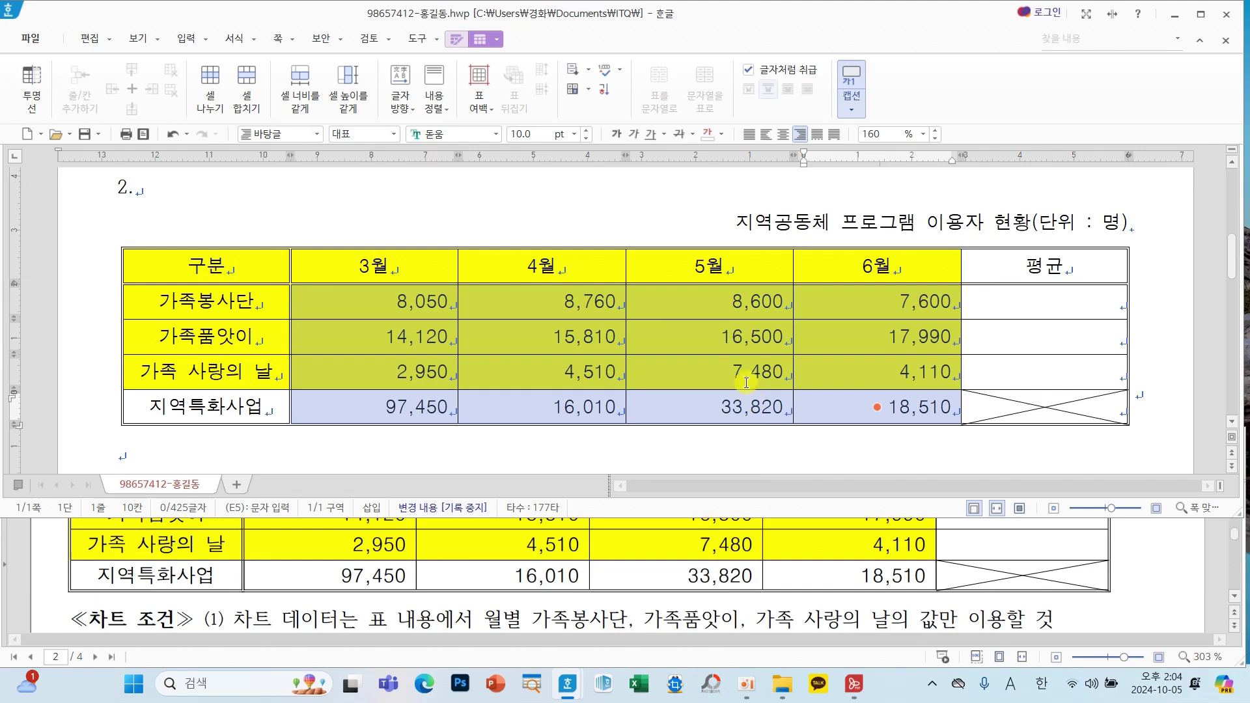
{"action": "left_click", "coordinate": [700, 334]}
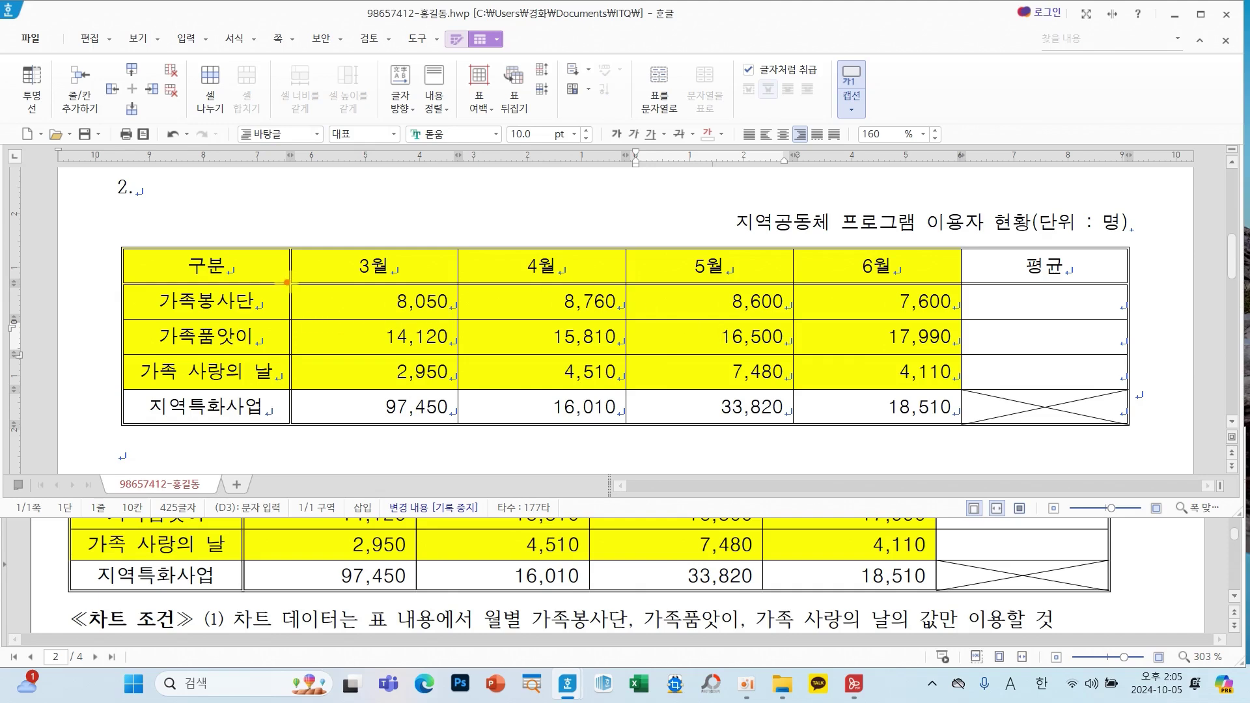
Fill the 평균 column of the first three data rows with block averages of their 3월 to 6월 figures.
{"action": "mouse_move", "coordinate": [286, 282]}
{"action": "left_mouse_down"}
{"action": "mouse_move", "coordinate": [749, 357]}
{"action": "mouse_move", "coordinate": [1139, 394]}
{"action": "left_mouse_up"}
{"action": "mouse_move", "coordinate": [447, 302]}
{"action": "left_mouse_down"}
{"action": "mouse_move", "coordinate": [717, 350]}
{"action": "mouse_move", "coordinate": [1014, 374]}
{"action": "left_mouse_up"}
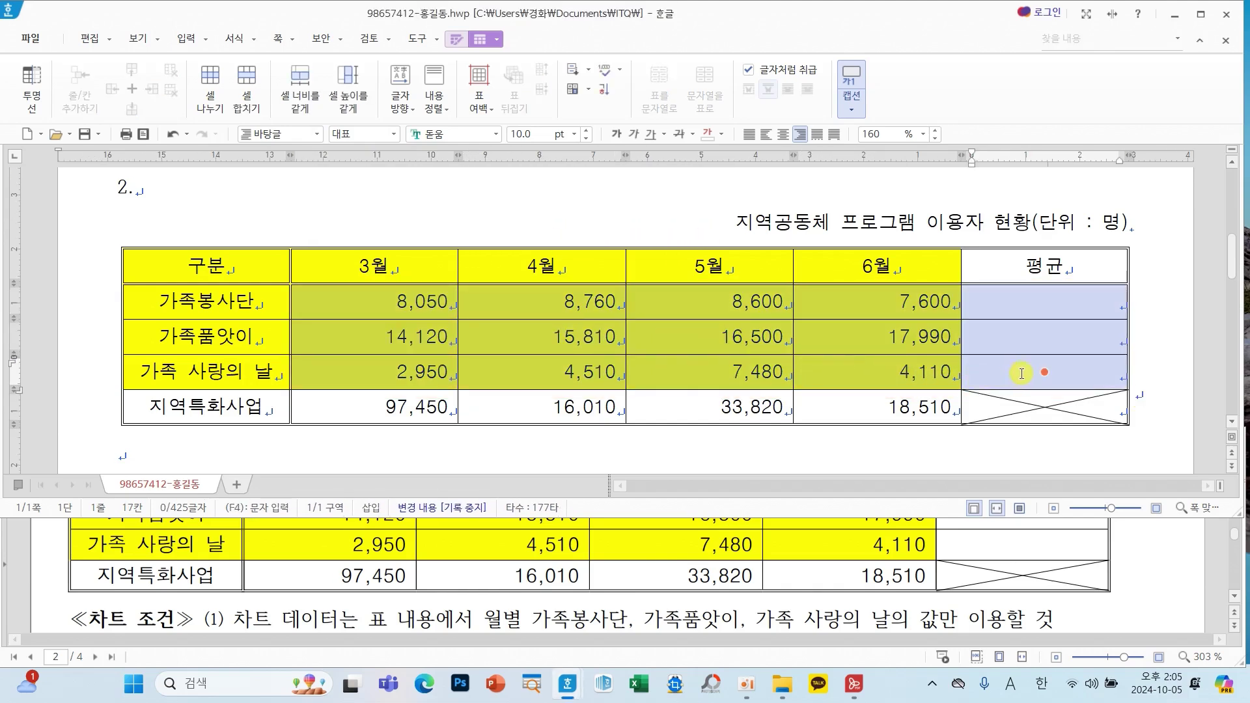
{"action": "right_click", "coordinate": [708, 332]}
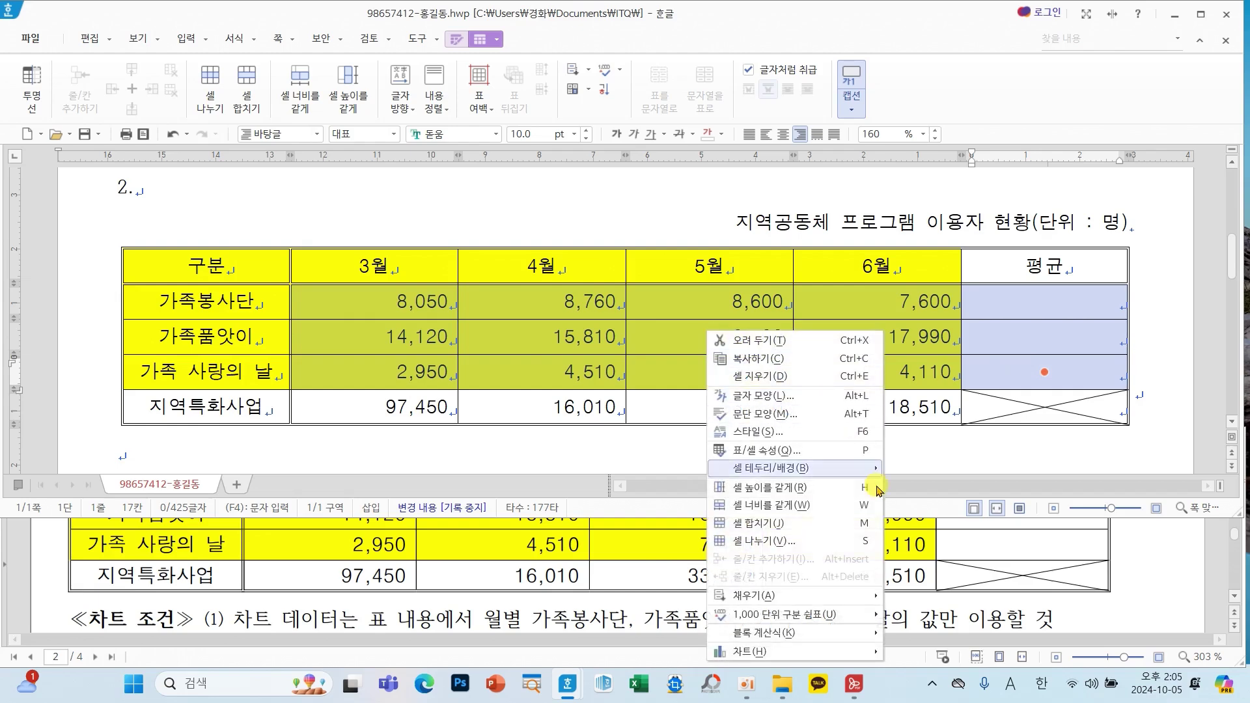
{"action": "mouse_move", "coordinate": [781, 635]}
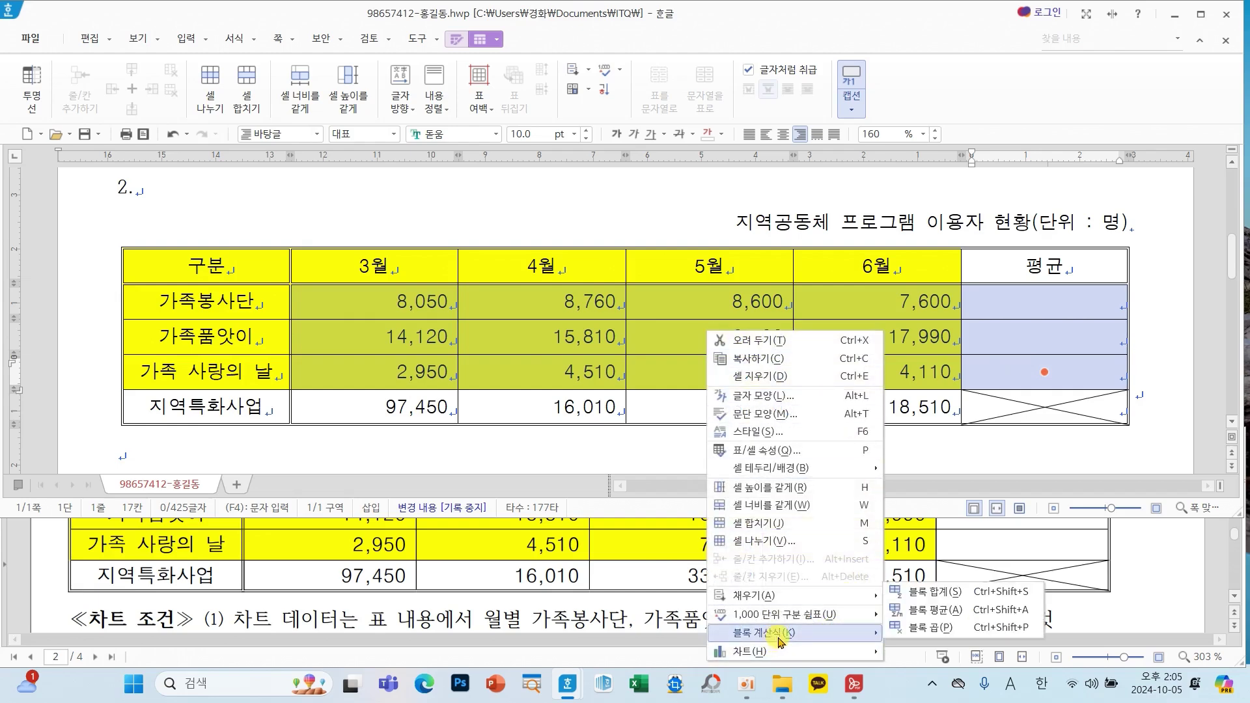
{"action": "left_click", "coordinate": [915, 619]}
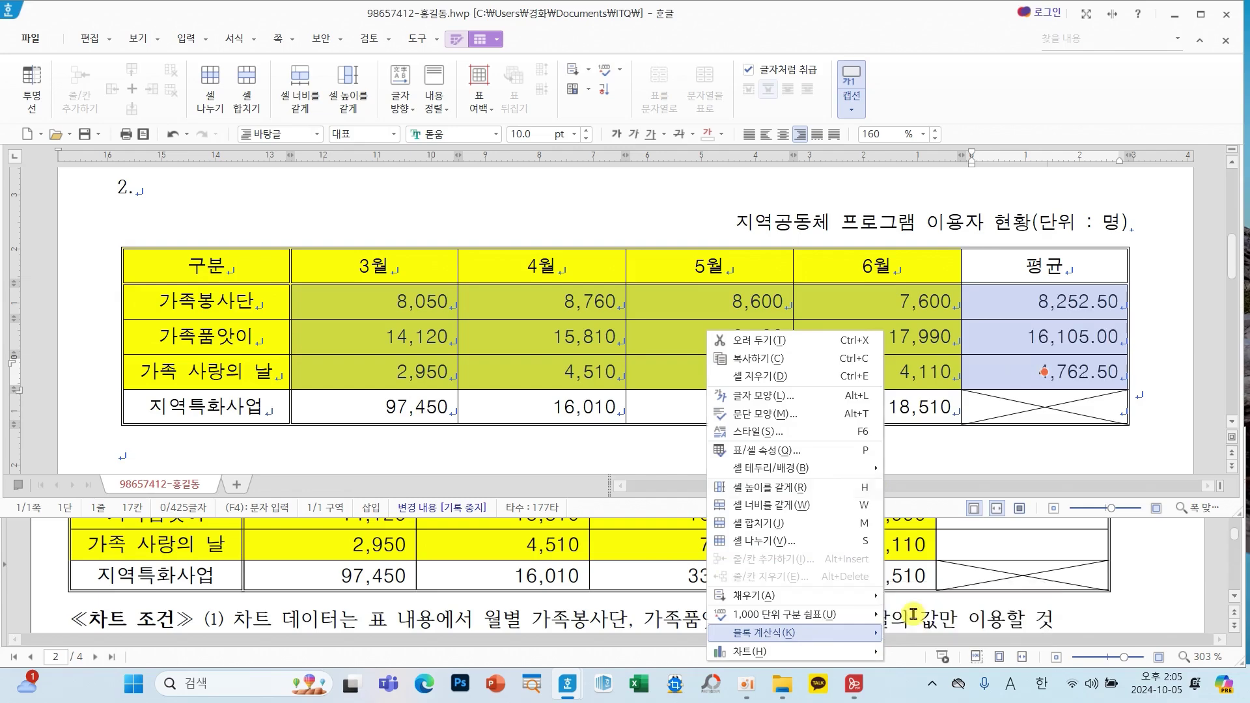
{"action": "left_click", "coordinate": [853, 325]}
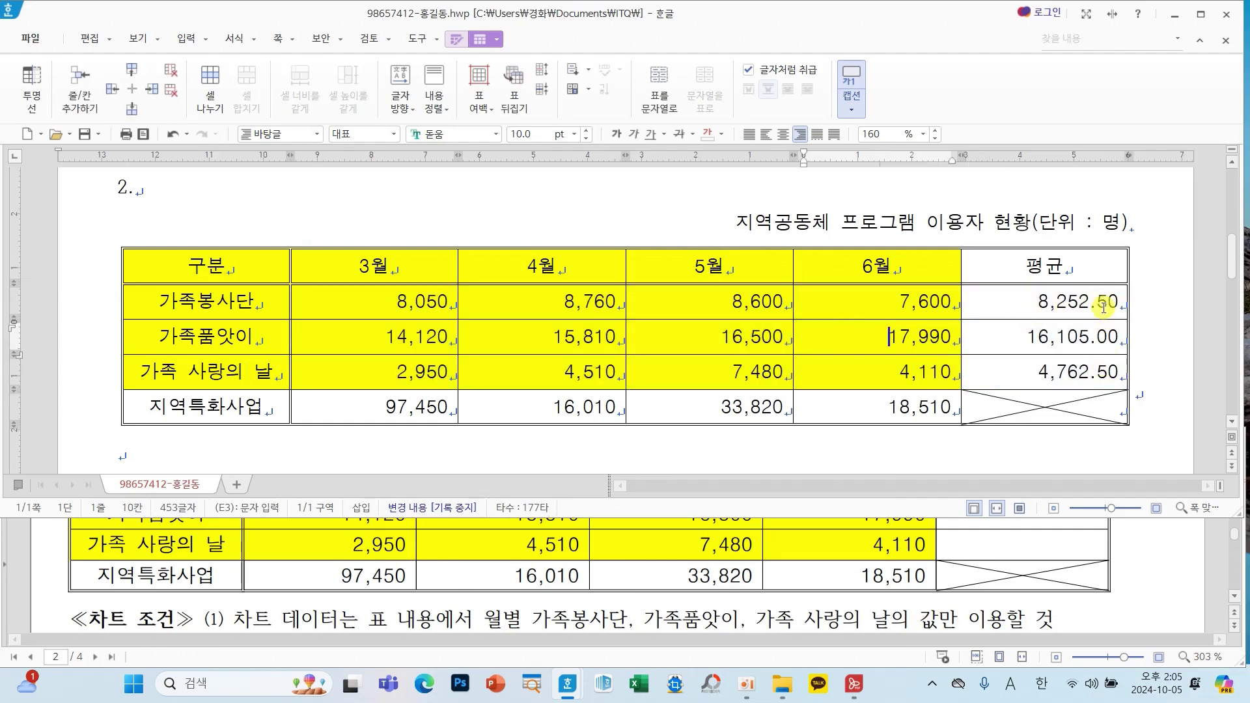
{"action": "left_click", "coordinate": [734, 332]}
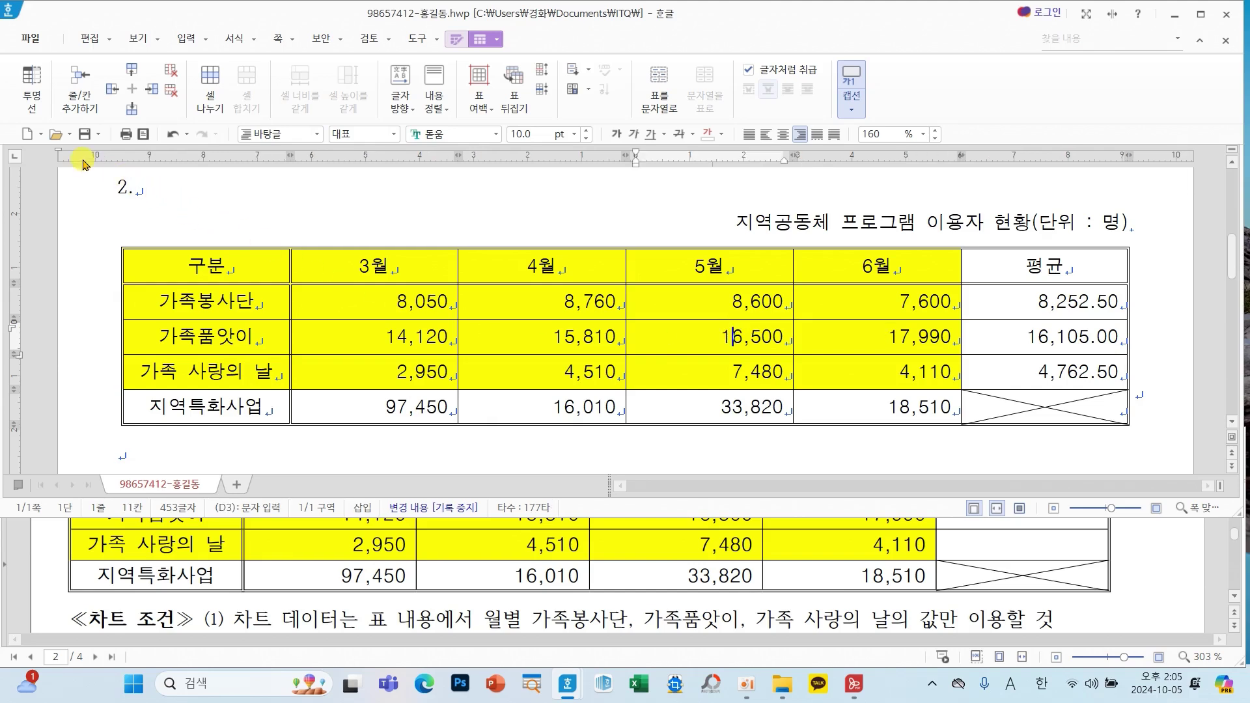
{"action": "left_click", "coordinate": [348, 334]}
Insert a clustered column chart from the 구분 to 6월 cells of the header and first three data rows, keeping its data as is.
{"action": "scroll", "coordinate": [725, 552], "scroll_direction": "down", "scroll_amount": 3}
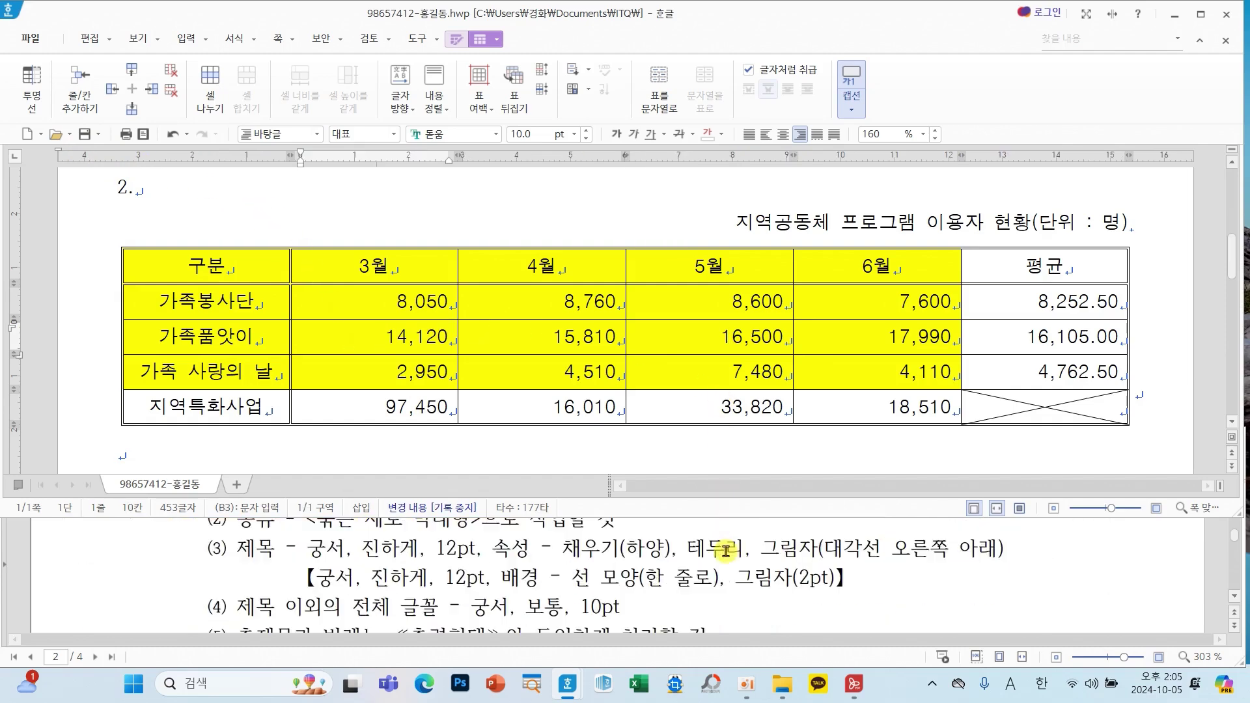
{"action": "scroll", "coordinate": [730, 556], "scroll_direction": "up", "scroll_amount": 1}
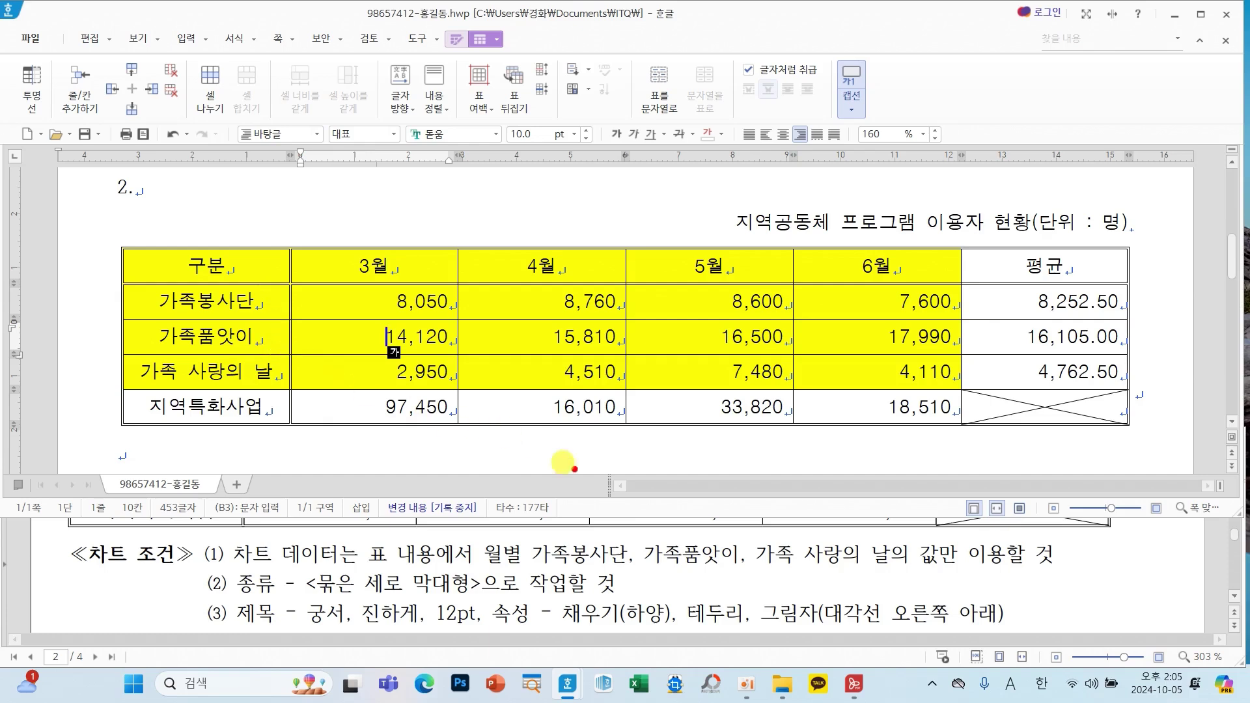
{"action": "mouse_move", "coordinate": [520, 533]}
{"action": "left_mouse_down"}
{"action": "mouse_move", "coordinate": [656, 565]}
{"action": "mouse_move", "coordinate": [901, 568]}
{"action": "left_mouse_up"}
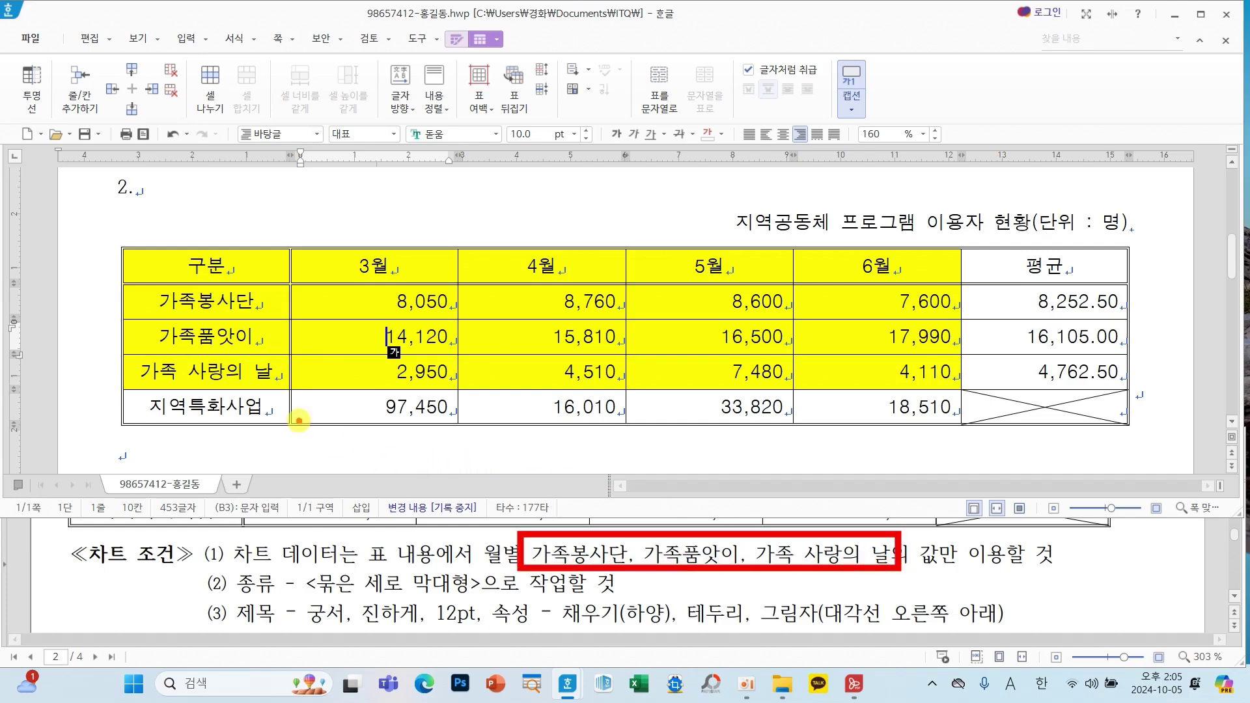
{"action": "mouse_move", "coordinate": [267, 392]}
{"action": "left_mouse_down"}
{"action": "mouse_move", "coordinate": [140, 431]}
{"action": "mouse_move", "coordinate": [288, 445]}
{"action": "left_mouse_up"}
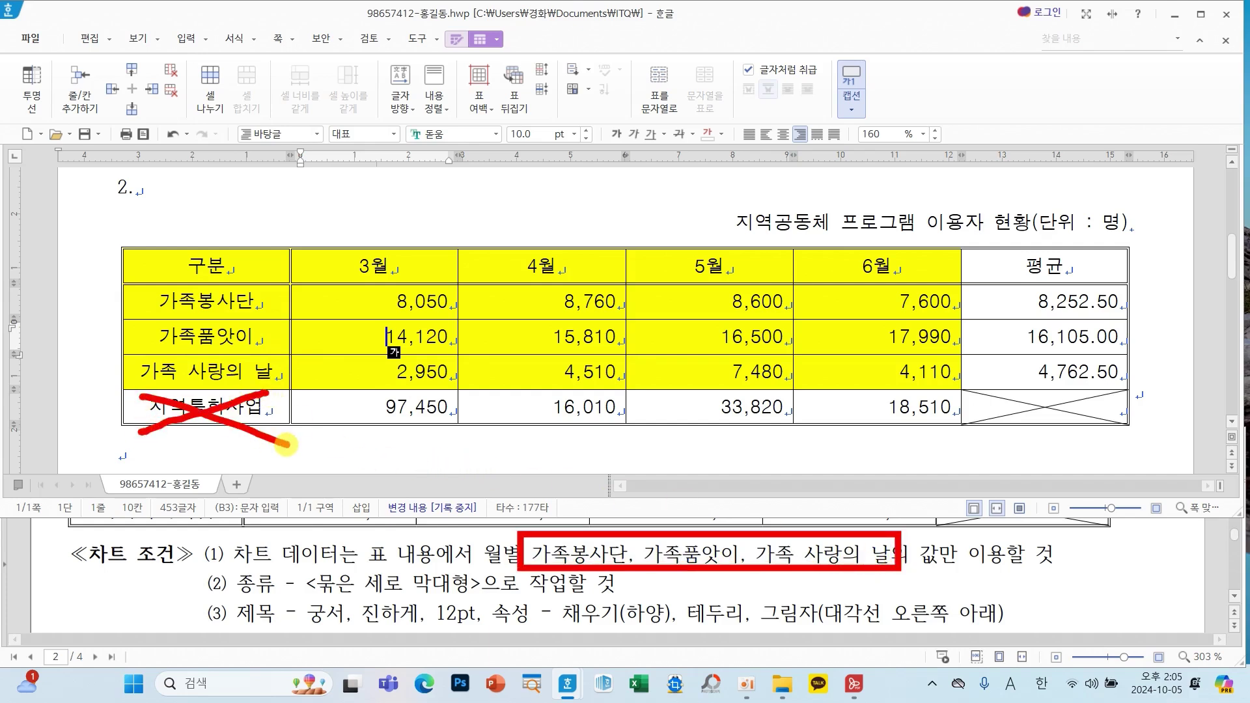
{"action": "mouse_move", "coordinate": [233, 264]}
{"action": "left_mouse_down"}
{"action": "mouse_move", "coordinate": [716, 332]}
{"action": "mouse_move", "coordinate": [823, 363]}
{"action": "left_mouse_up"}
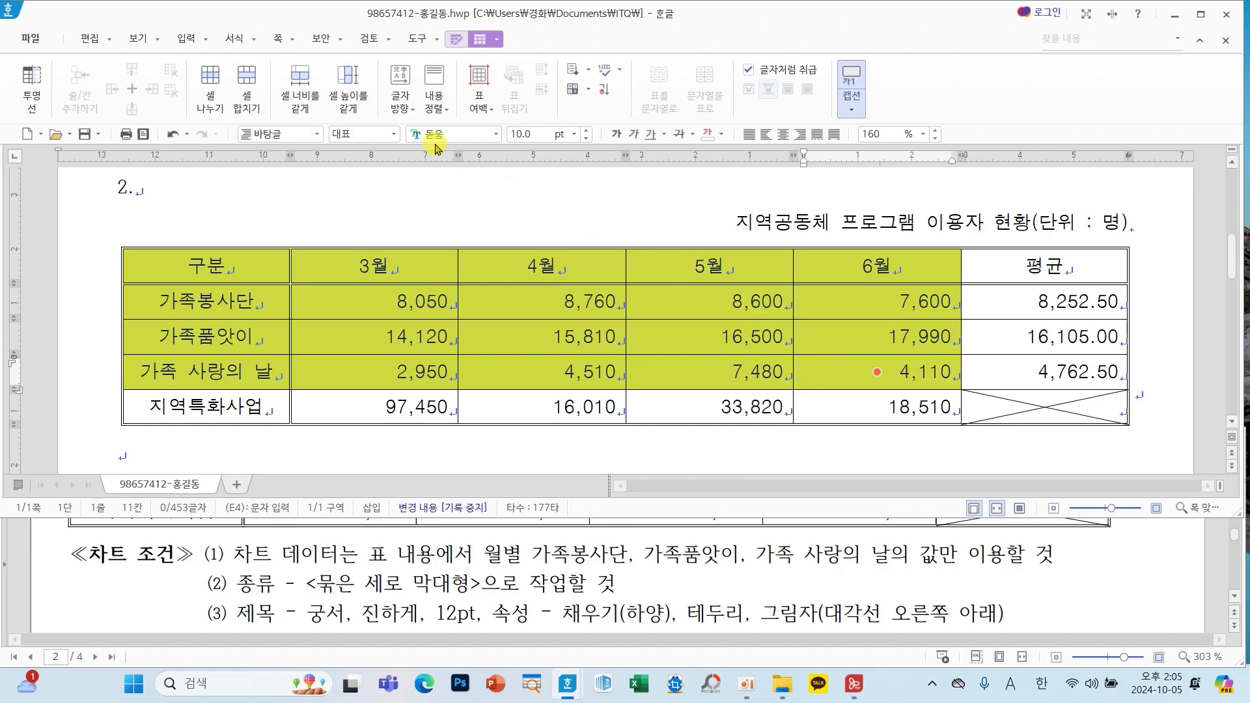
{"action": "left_click", "coordinate": [176, 40]}
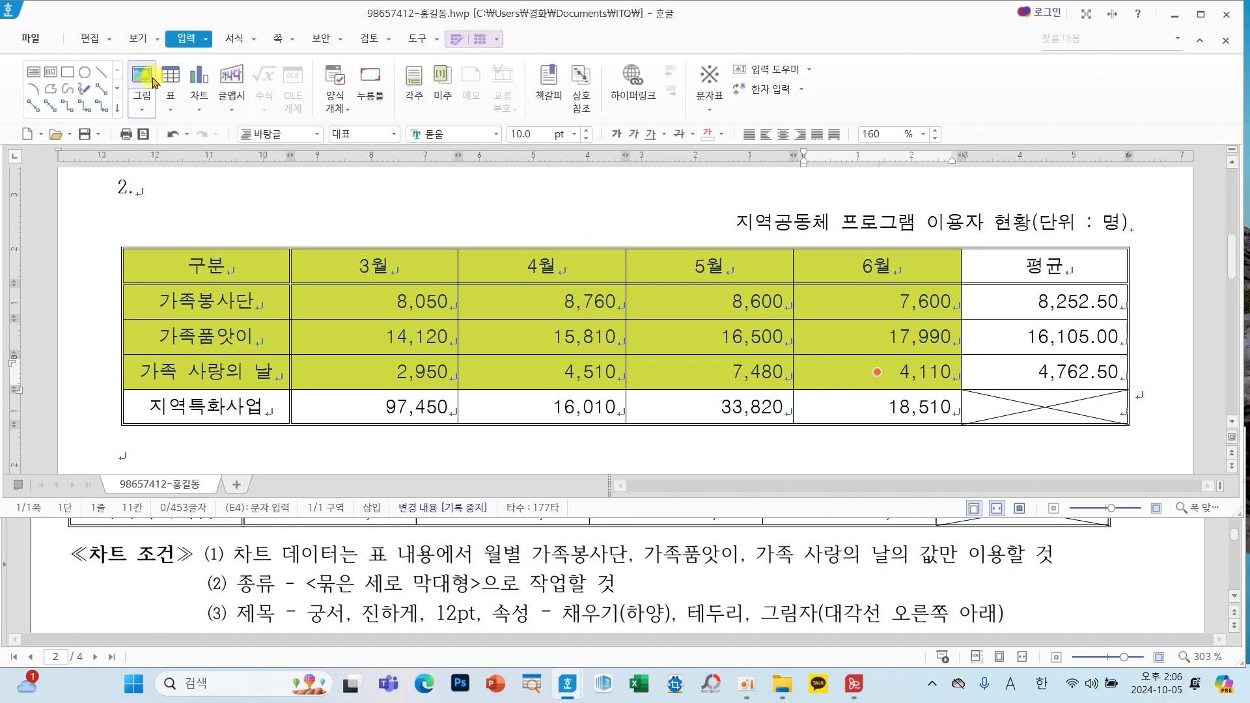
{"action": "left_click", "coordinate": [196, 83]}
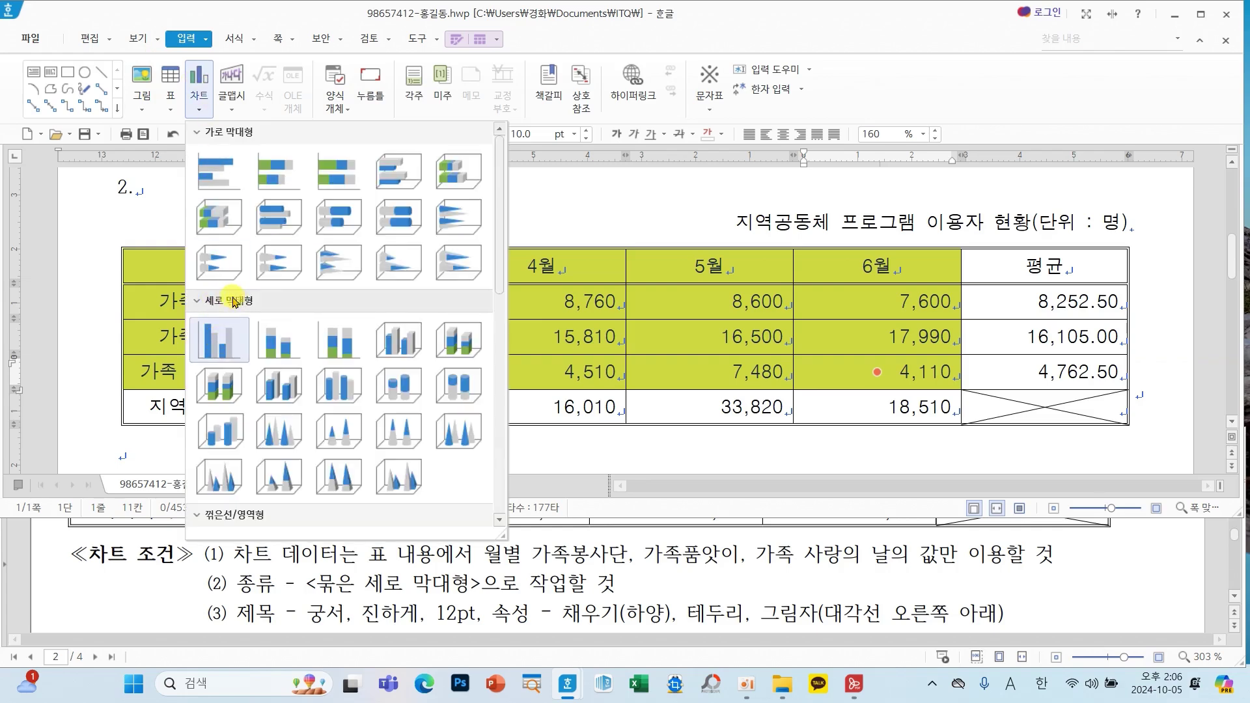
{"action": "left_click", "coordinate": [215, 335]}
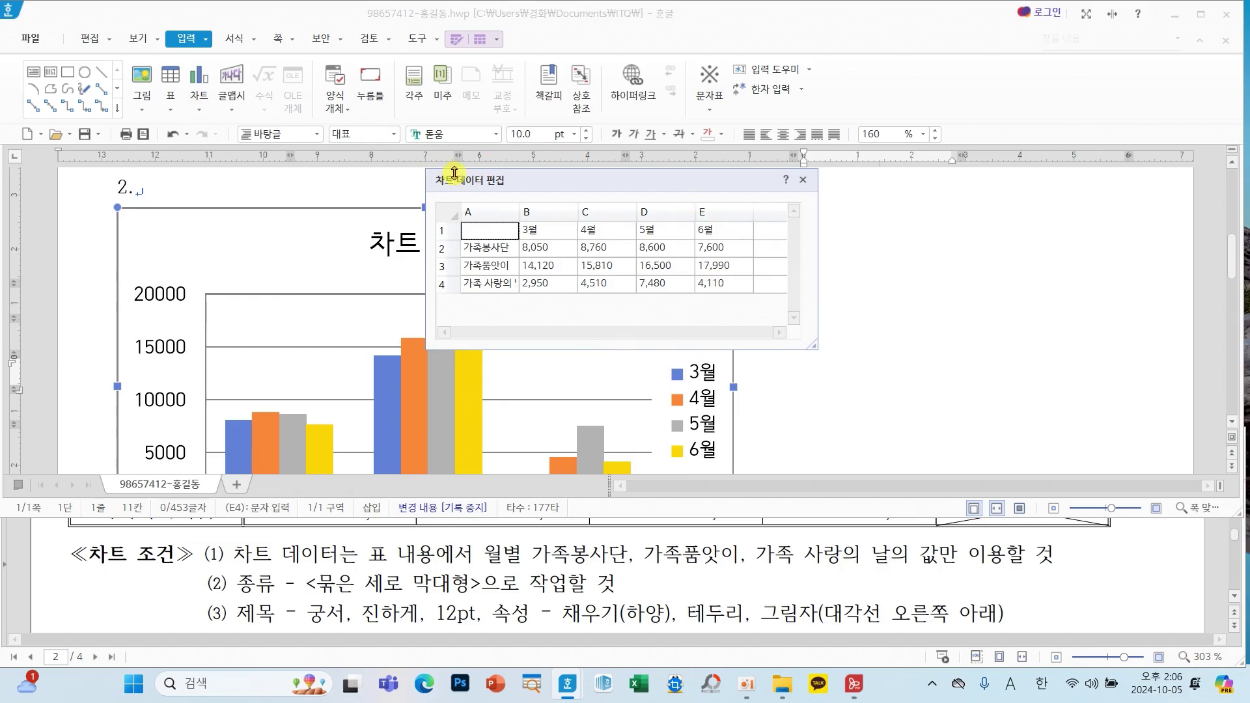
{"action": "left_click", "coordinate": [805, 181]}
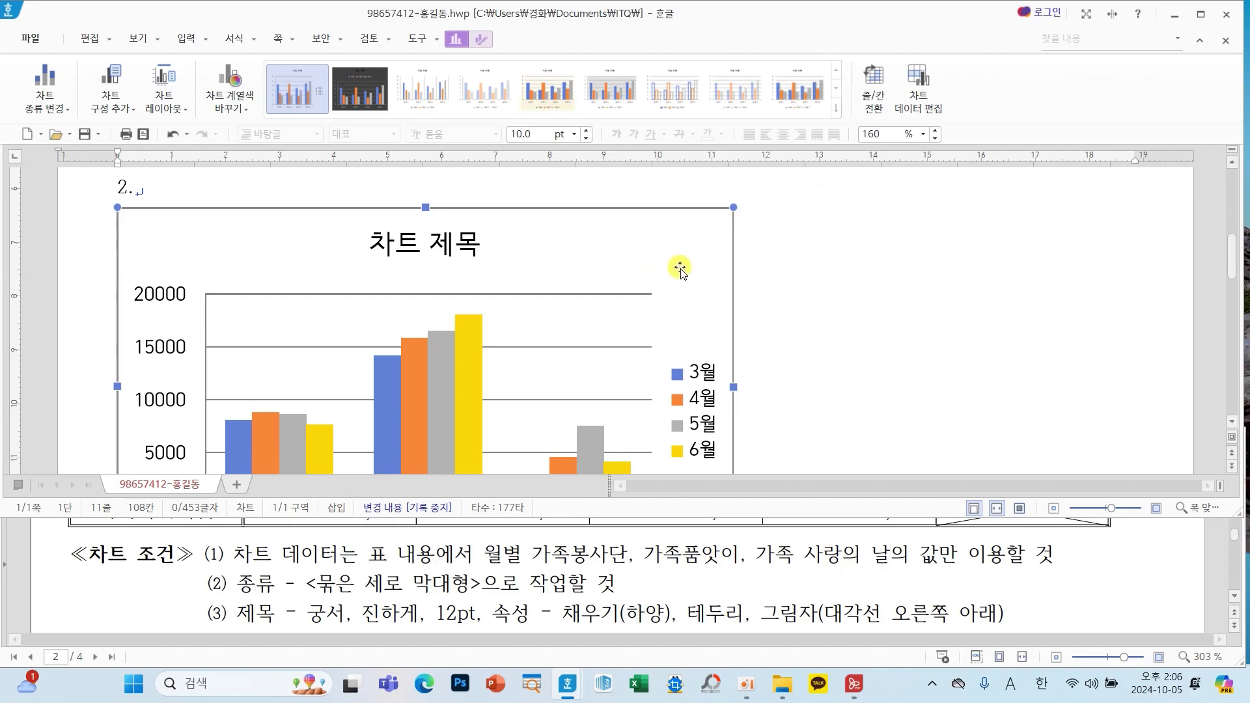
Set the chart to be treated as a character and widen it to the table's width, about 187 mm.
{"action": "left_click", "coordinate": [482, 41]}
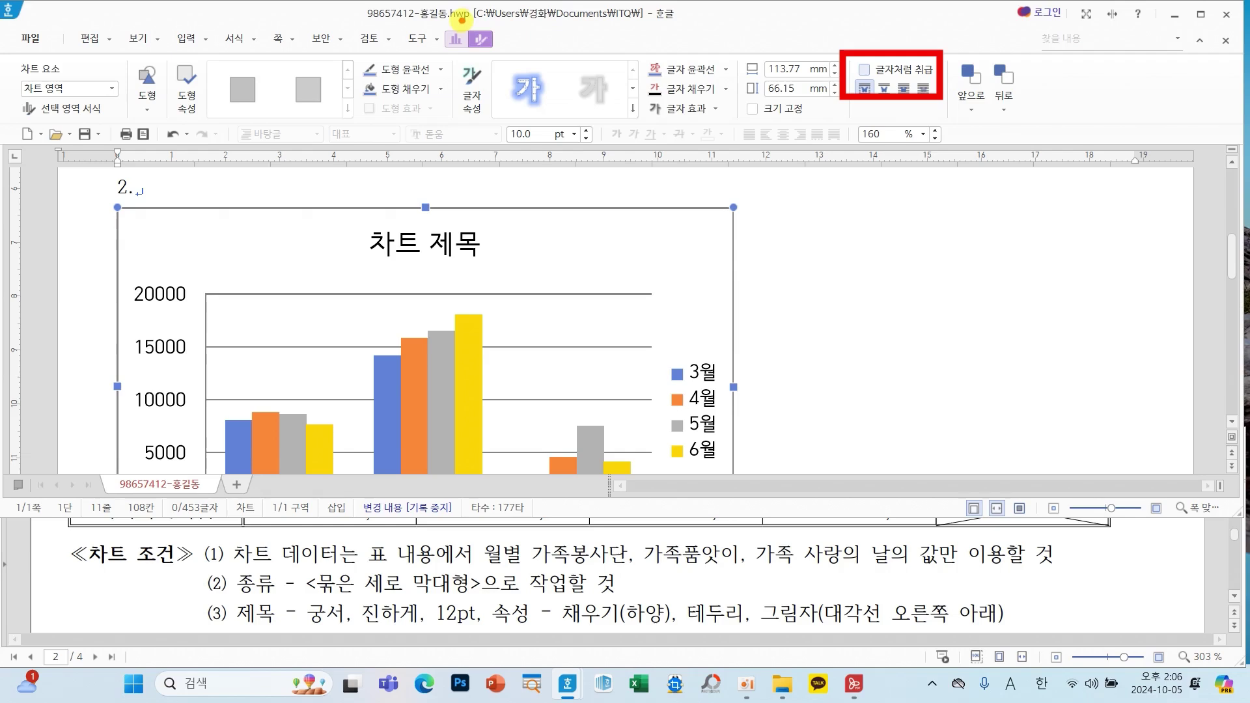
{"action": "left_click", "coordinate": [864, 69]}
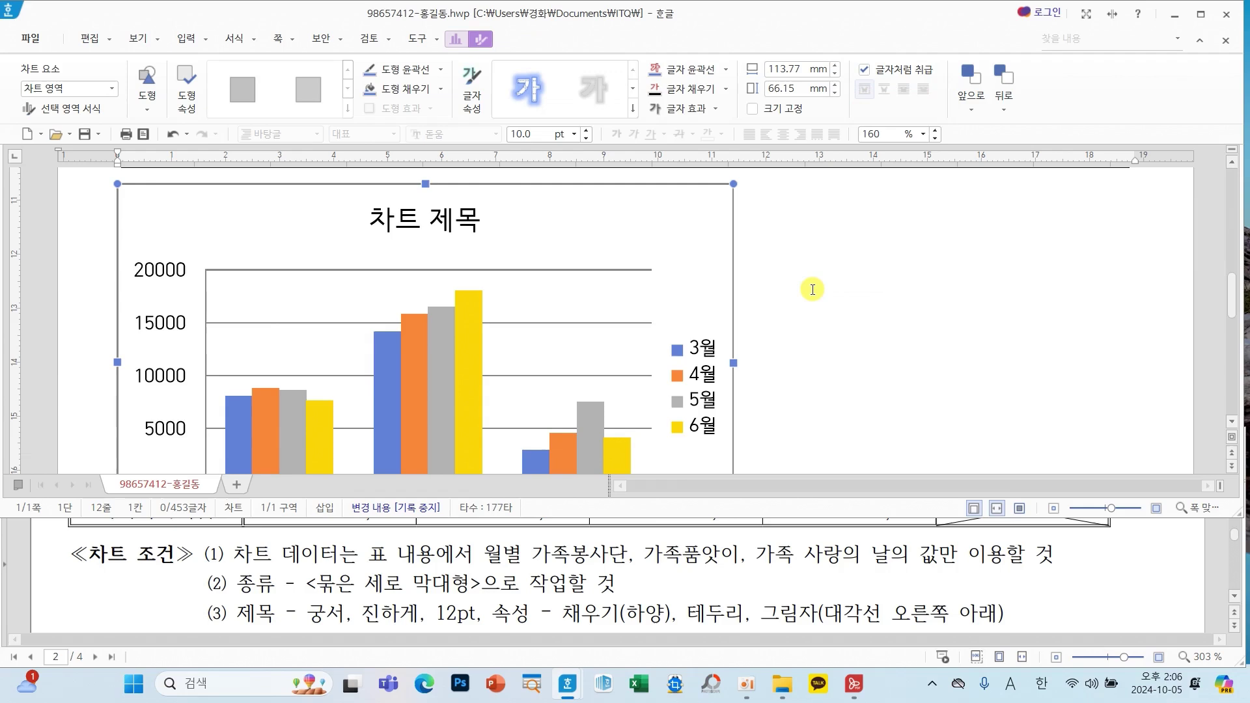
{"action": "left_click", "coordinate": [727, 365]}
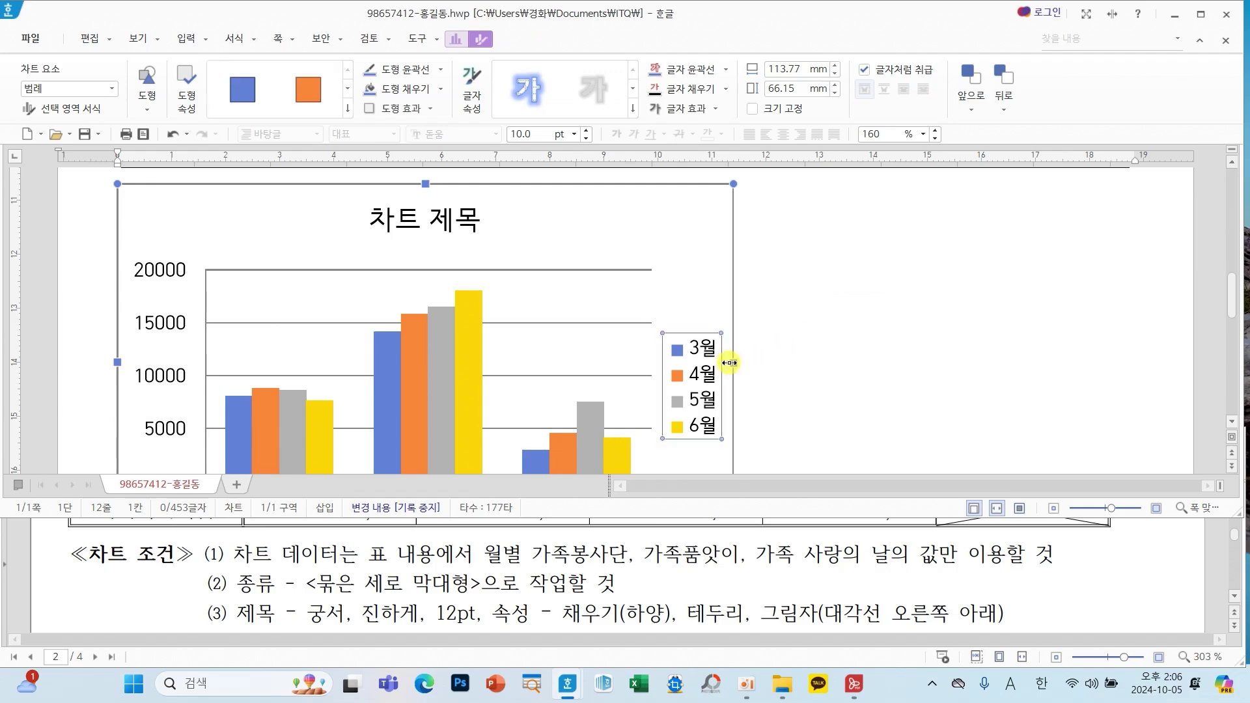
{"action": "left_click_drag", "start_coordinate": [729, 363], "coordinate": [1129, 385]}
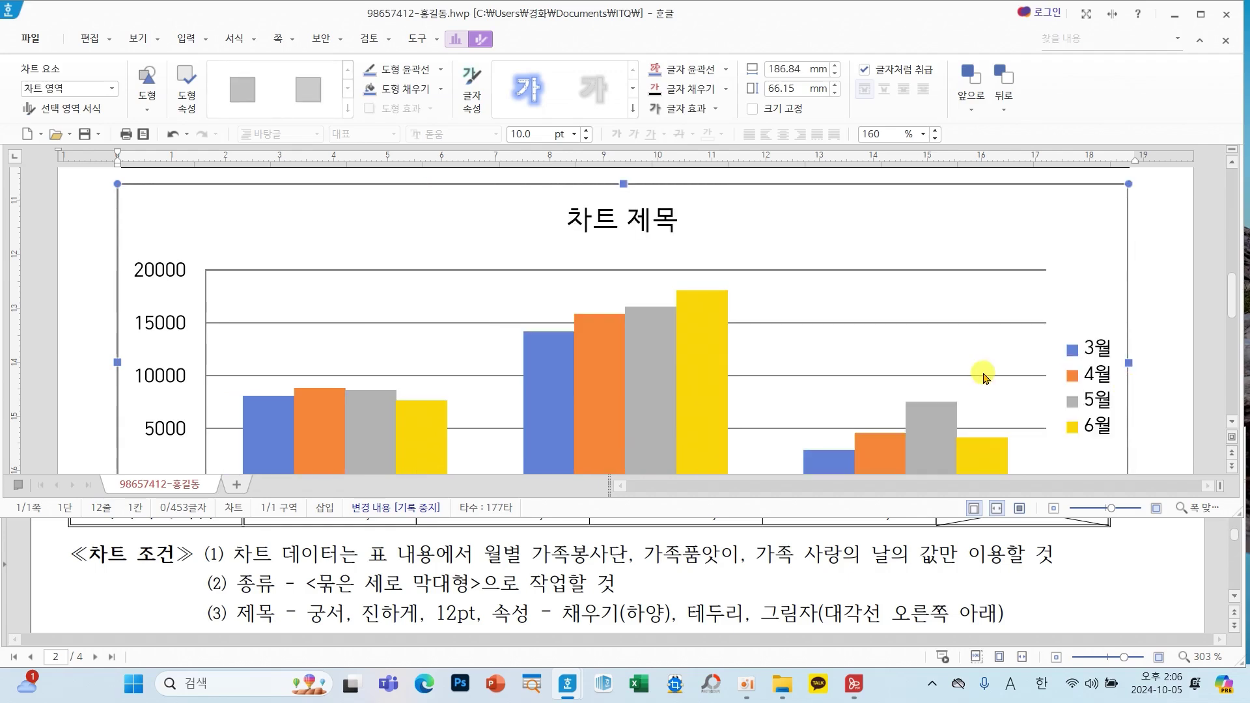
Compare the new chart with the sample chart, examining the vertical axis unit label and the gridlines.
{"action": "scroll", "coordinate": [984, 377], "scroll_direction": "up", "scroll_amount": 2}
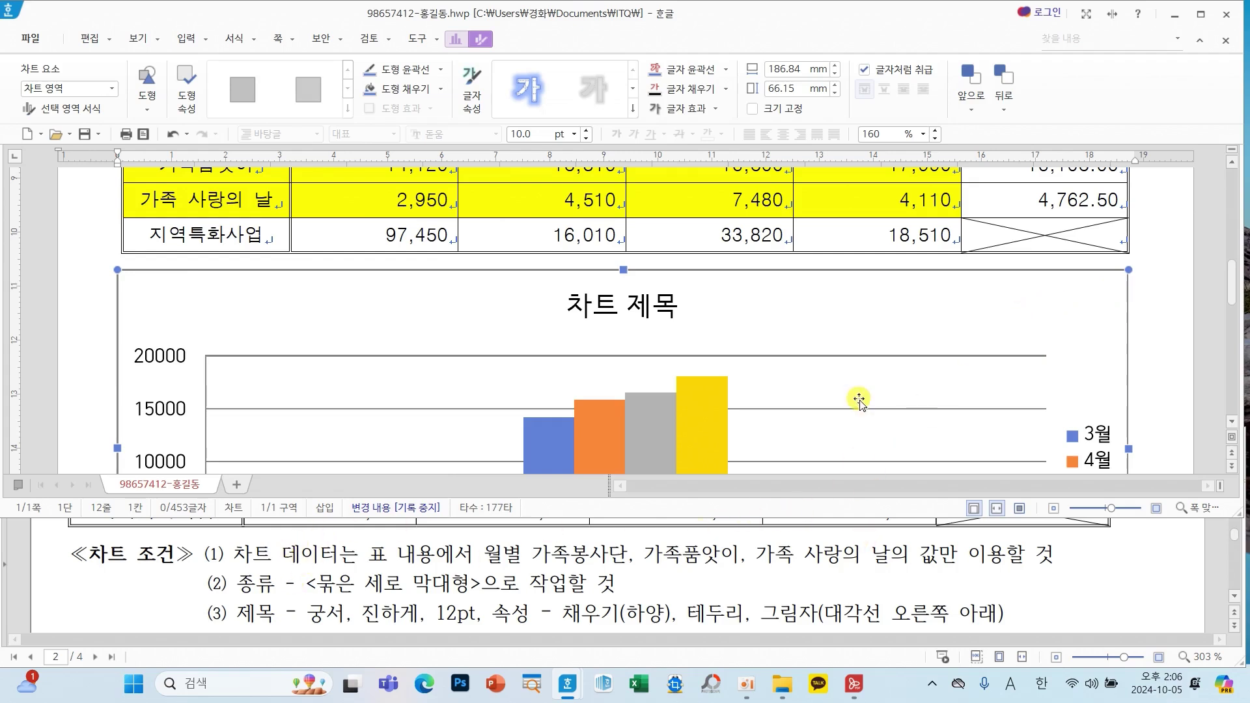
{"action": "scroll", "coordinate": [859, 410], "scroll_direction": "down", "scroll_amount": 2}
{"action": "scroll", "coordinate": [820, 589], "scroll_direction": "down", "scroll_amount": 8}
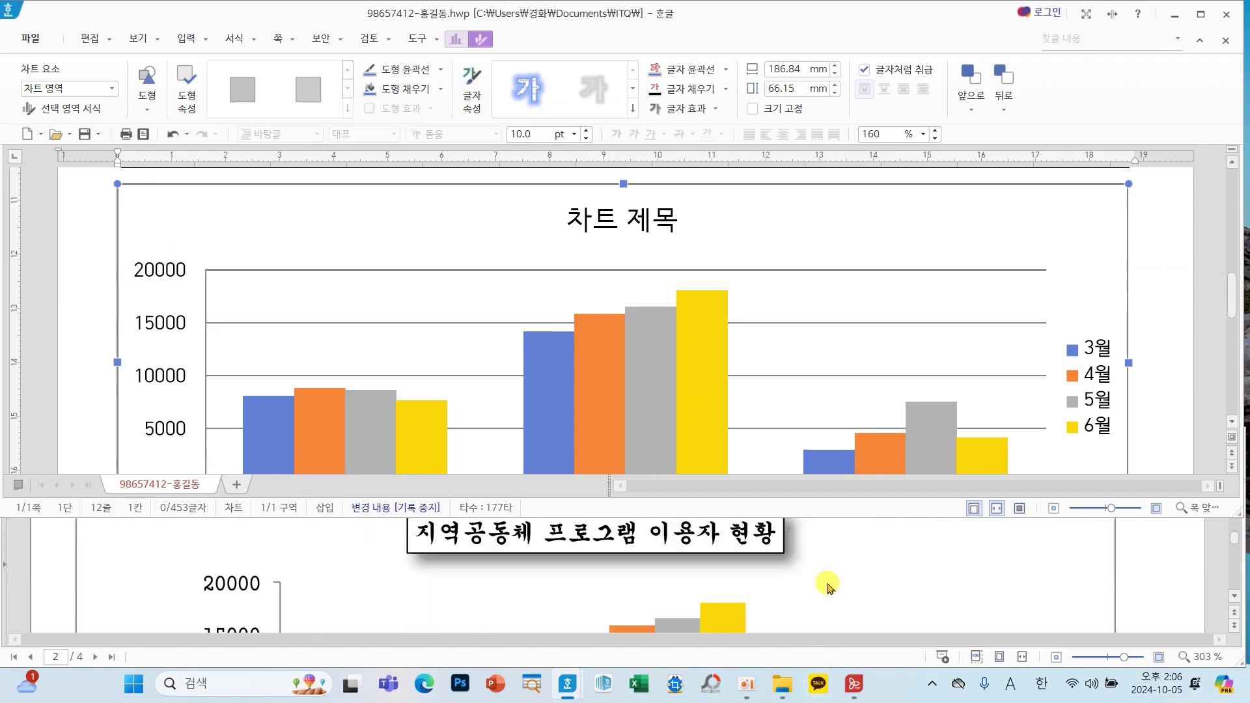
{"action": "scroll", "coordinate": [828, 588], "scroll_direction": "down", "scroll_amount": 2}
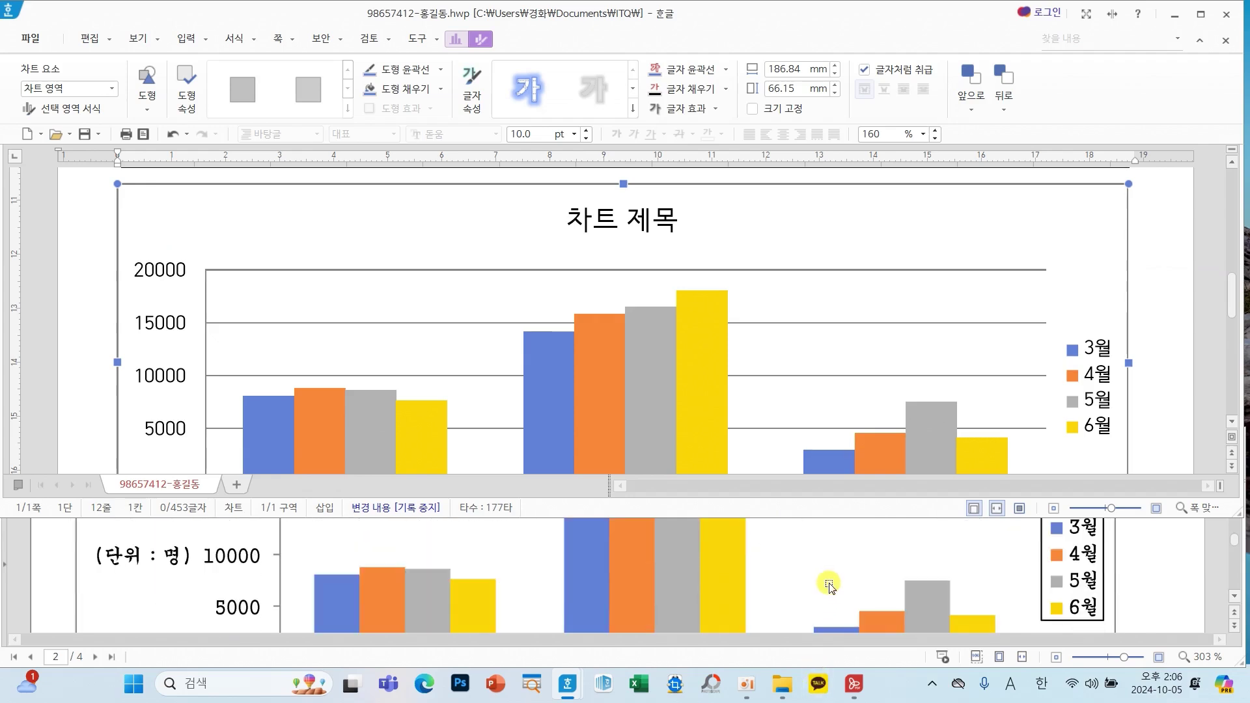
{"action": "left_click_drag", "start_coordinate": [70, 534], "coordinate": [232, 575]}
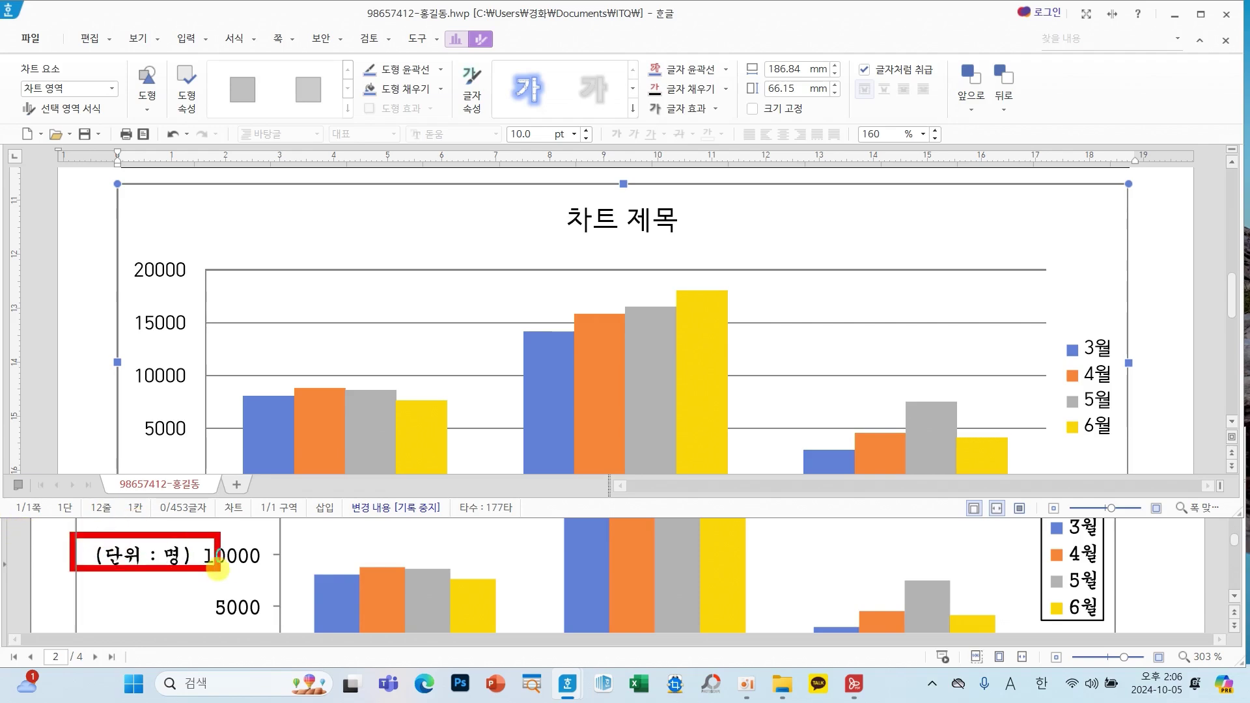
{"action": "left_click_drag", "start_coordinate": [63, 334], "coordinate": [186, 389]}
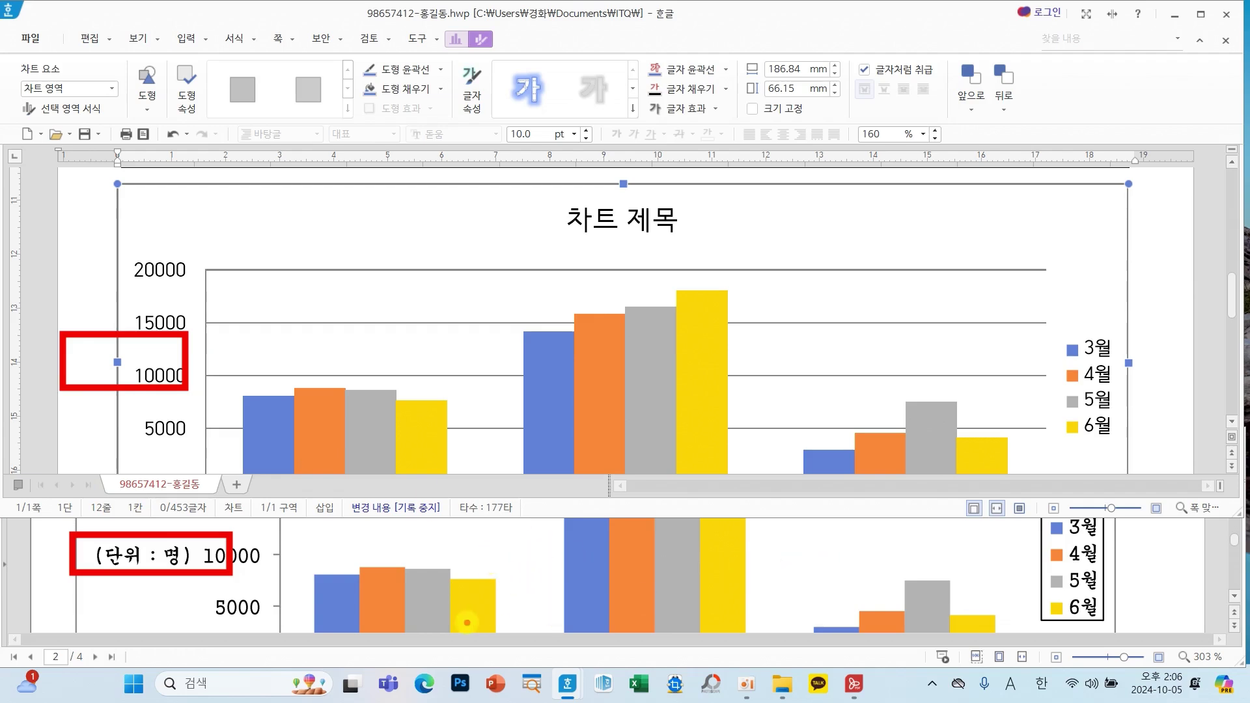
{"action": "mouse_move", "coordinate": [450, 357]}
{"action": "left_mouse_down"}
{"action": "mouse_move", "coordinate": [460, 375]}
{"action": "mouse_move", "coordinate": [512, 320]}
{"action": "left_mouse_up"}
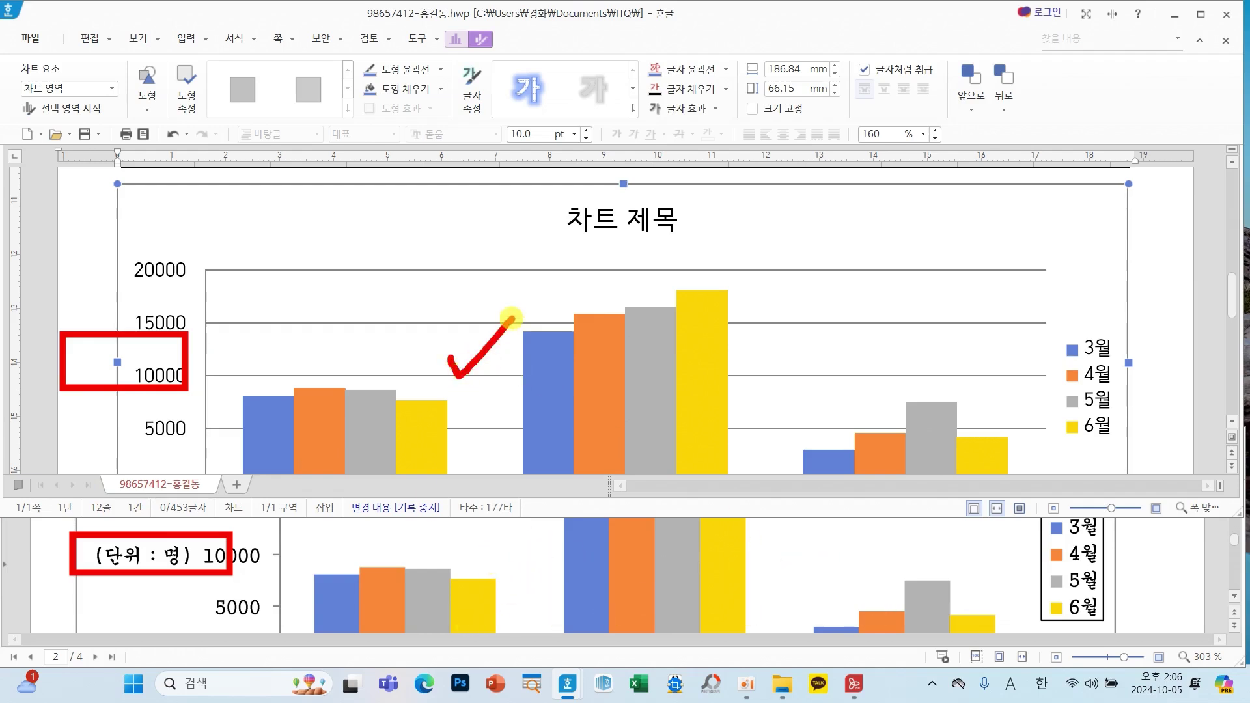
{"action": "key", "text": "Escape"}
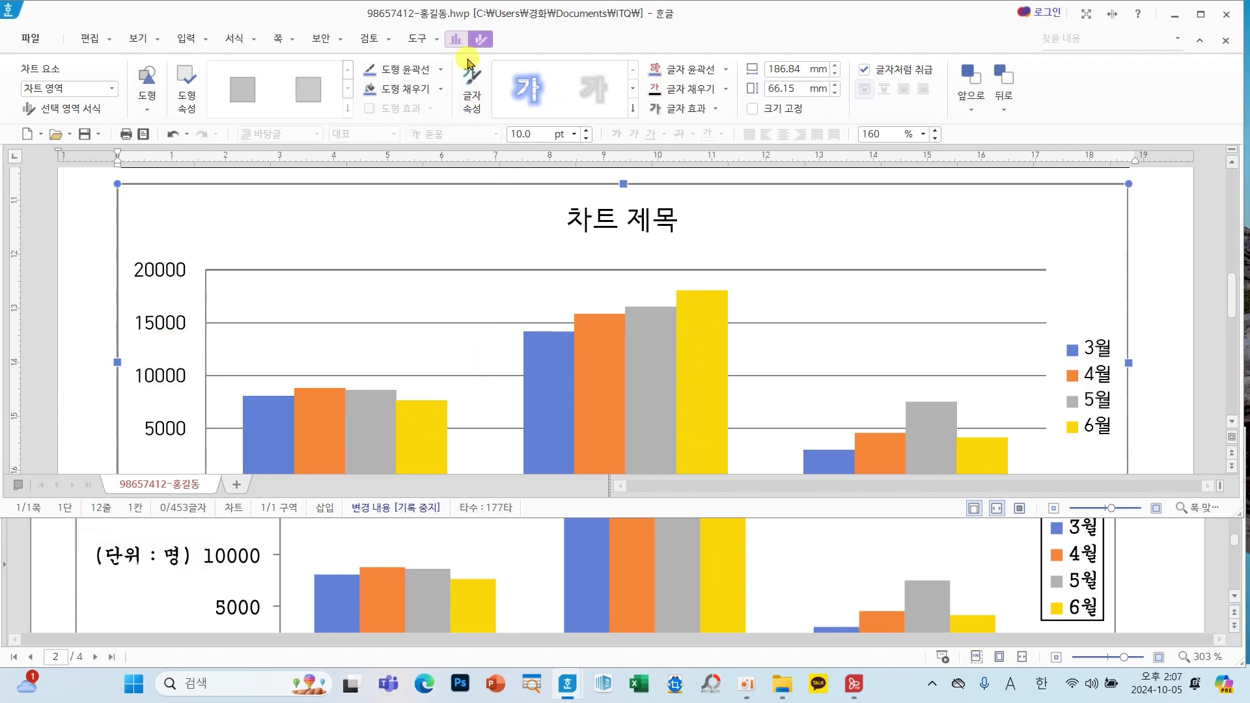
Add a primary vertical axis title to the chart.
{"action": "left_click", "coordinate": [457, 42]}
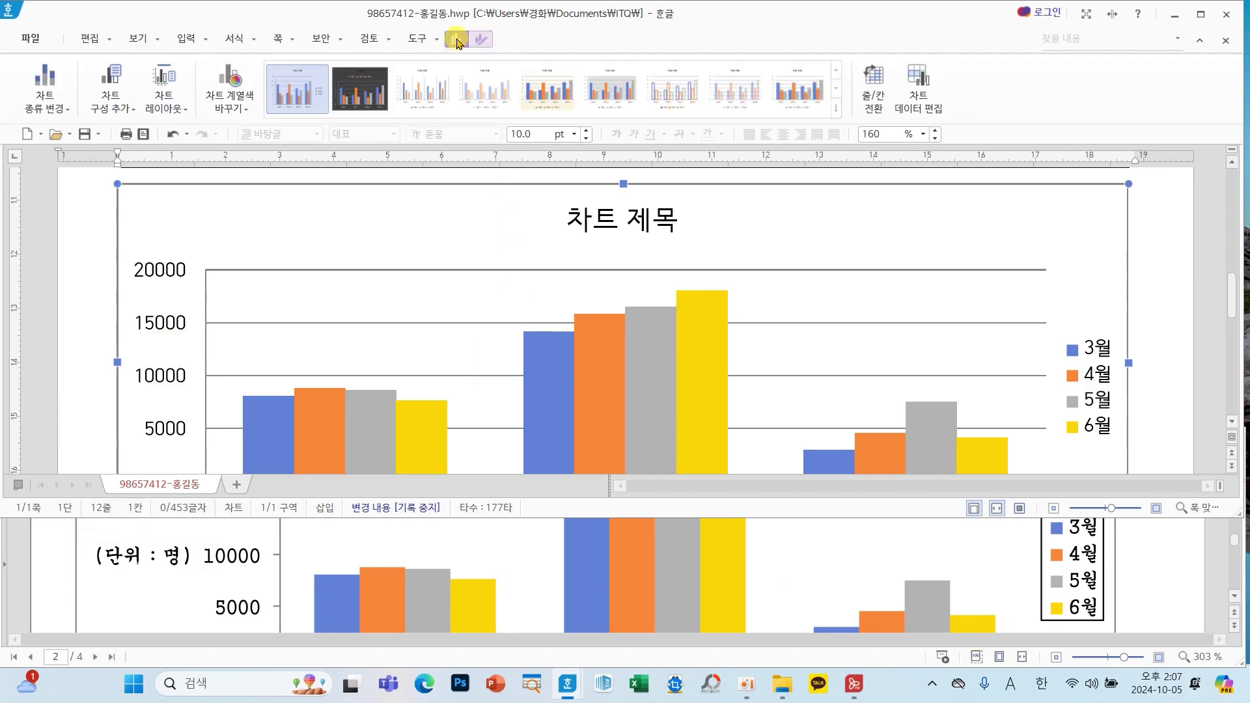
{"action": "left_click", "coordinate": [114, 111]}
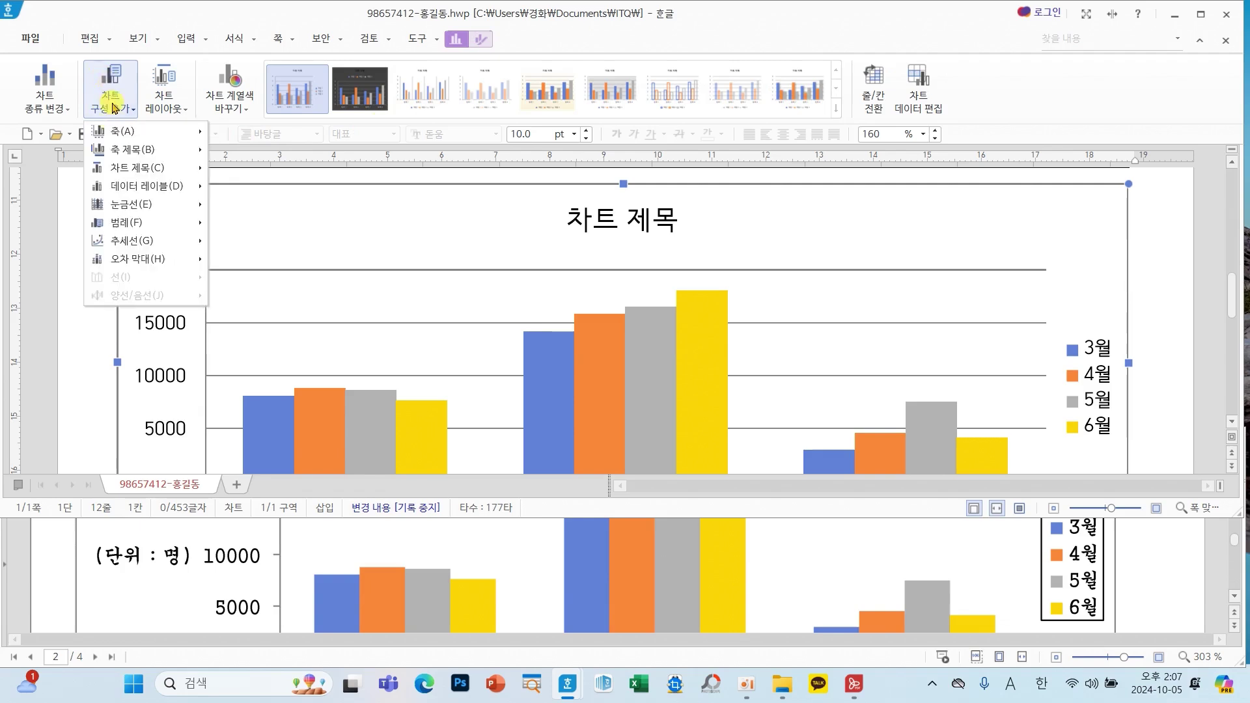
{"action": "mouse_move", "coordinate": [79, 55]}
{"action": "left_mouse_down"}
{"action": "mouse_move", "coordinate": [144, 125]}
{"action": "mouse_move", "coordinate": [142, 159]}
{"action": "mouse_move", "coordinate": [184, 133]}
{"action": "left_mouse_up"}
{"action": "left_click_drag", "start_coordinate": [137, 199], "coordinate": [186, 187]}
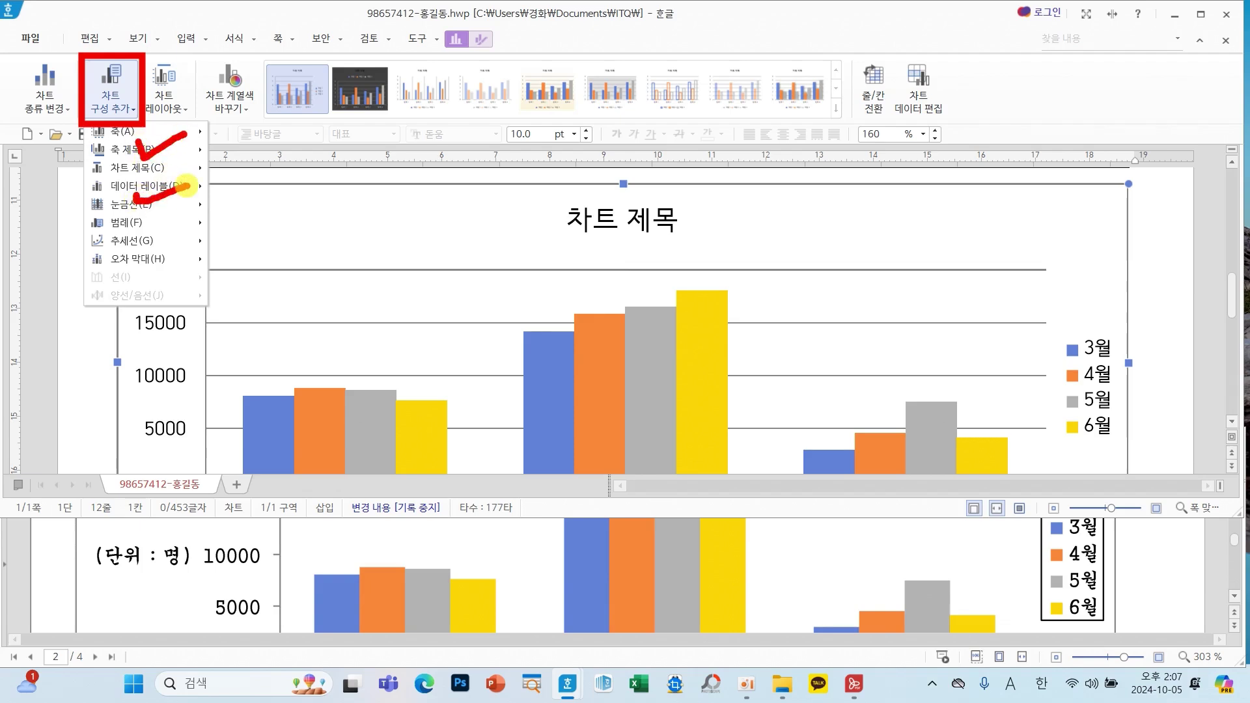
{"action": "key", "text": "Escape"}
{"action": "left_click", "coordinate": [115, 104]}
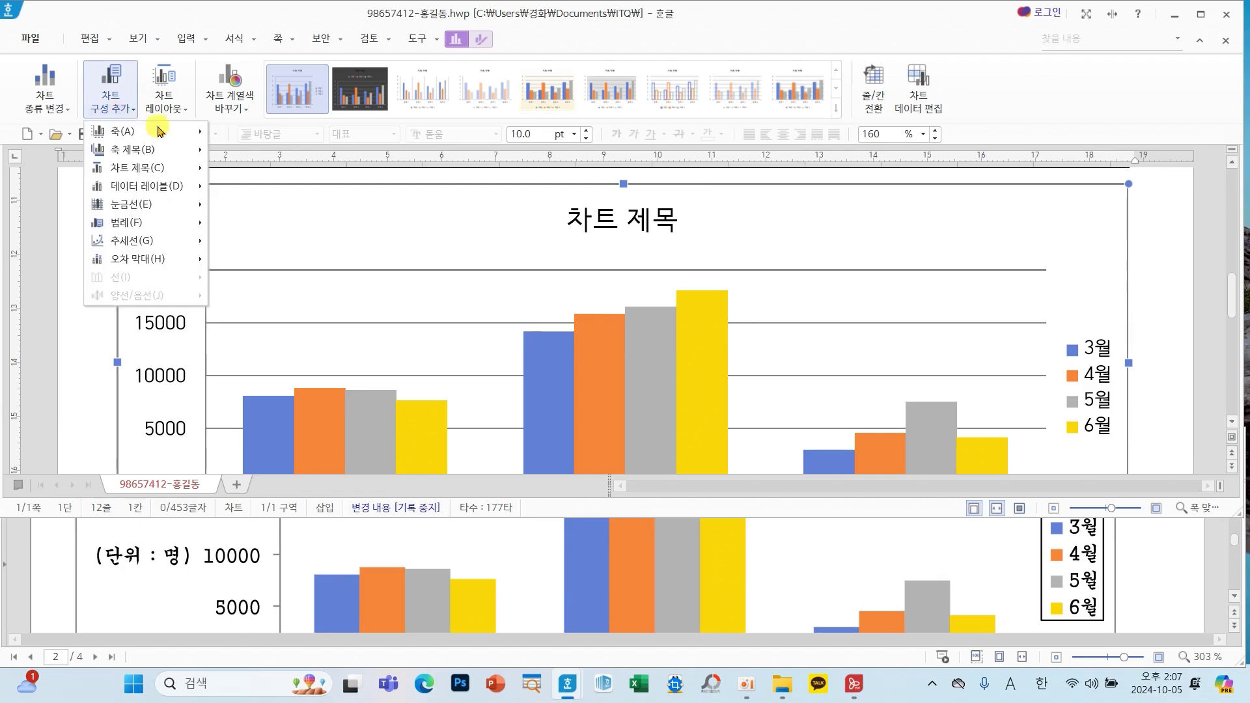
{"action": "mouse_move", "coordinate": [177, 154]}
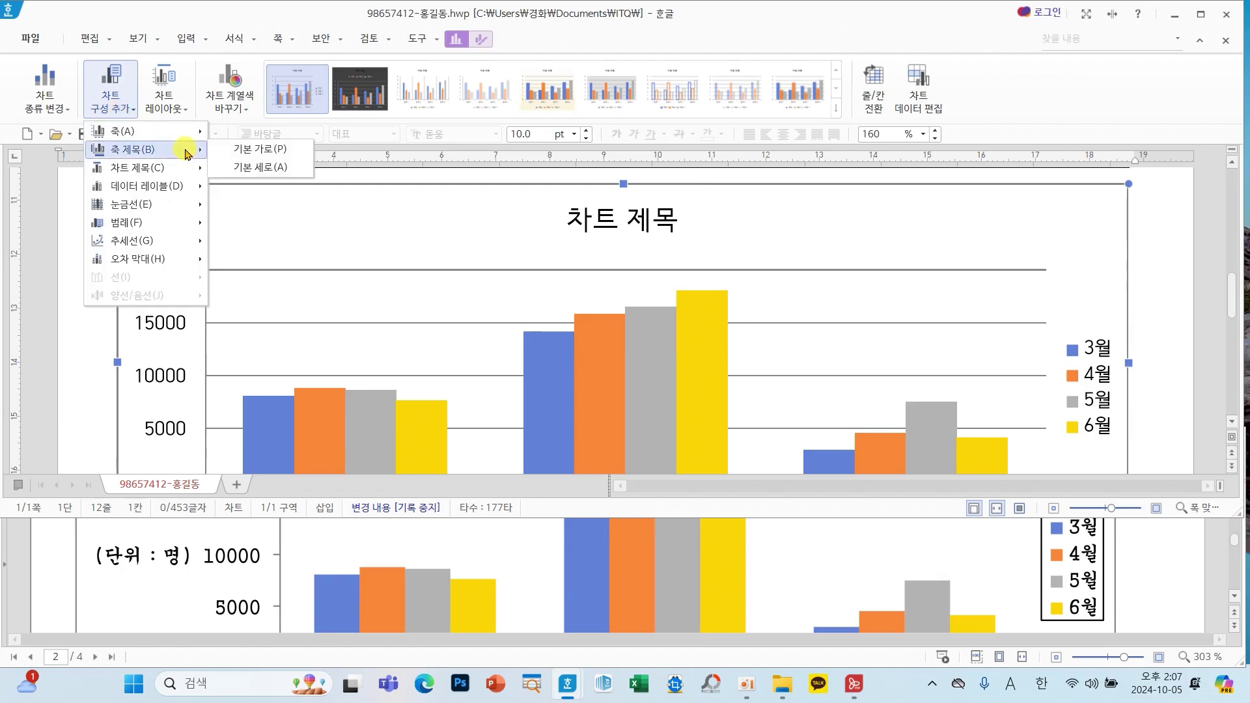
{"action": "left_click", "coordinate": [246, 170]}
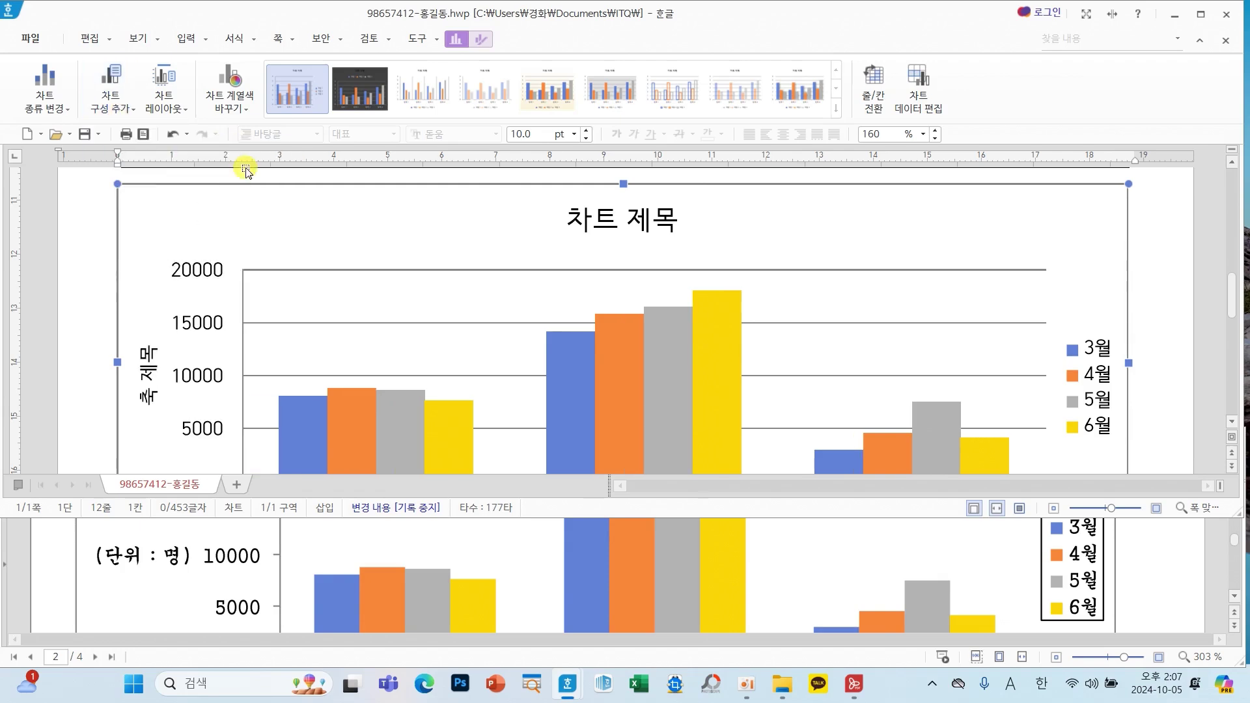
Remove the primary major horizontal gridlines from the chart.
{"action": "left_click", "coordinate": [112, 102]}
{"action": "mouse_move", "coordinate": [168, 204]}
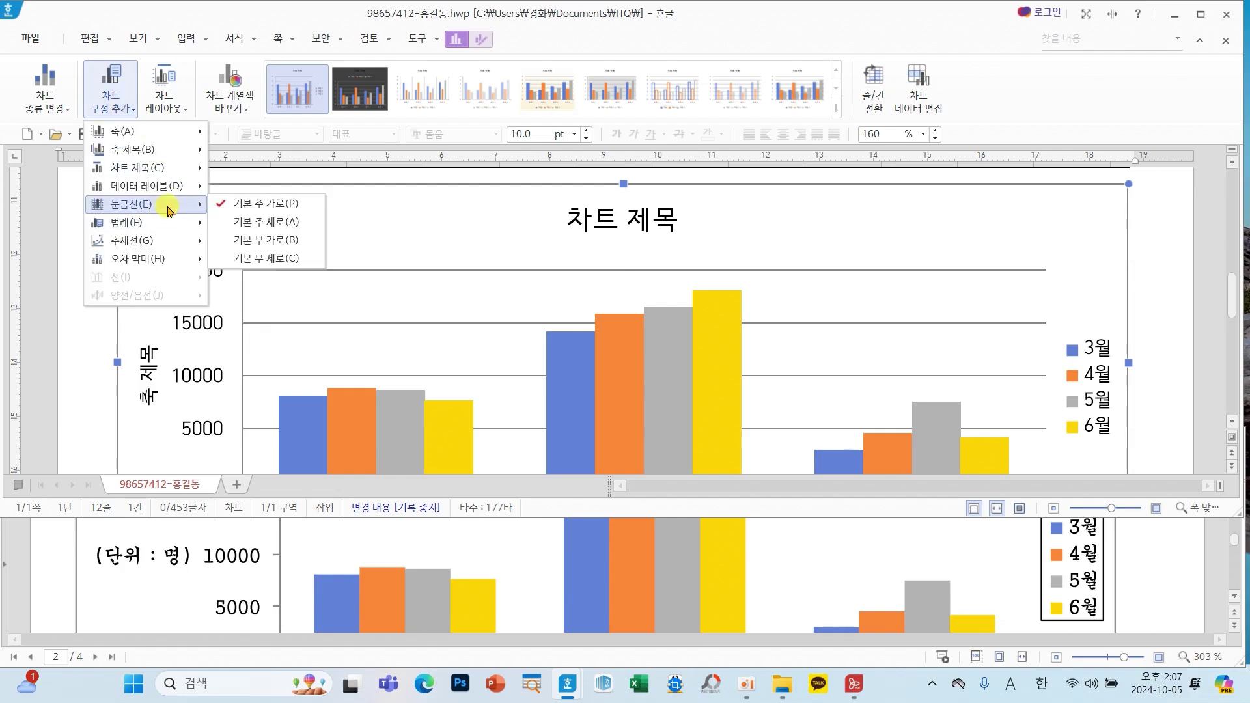
{"action": "left_click", "coordinate": [235, 204]}
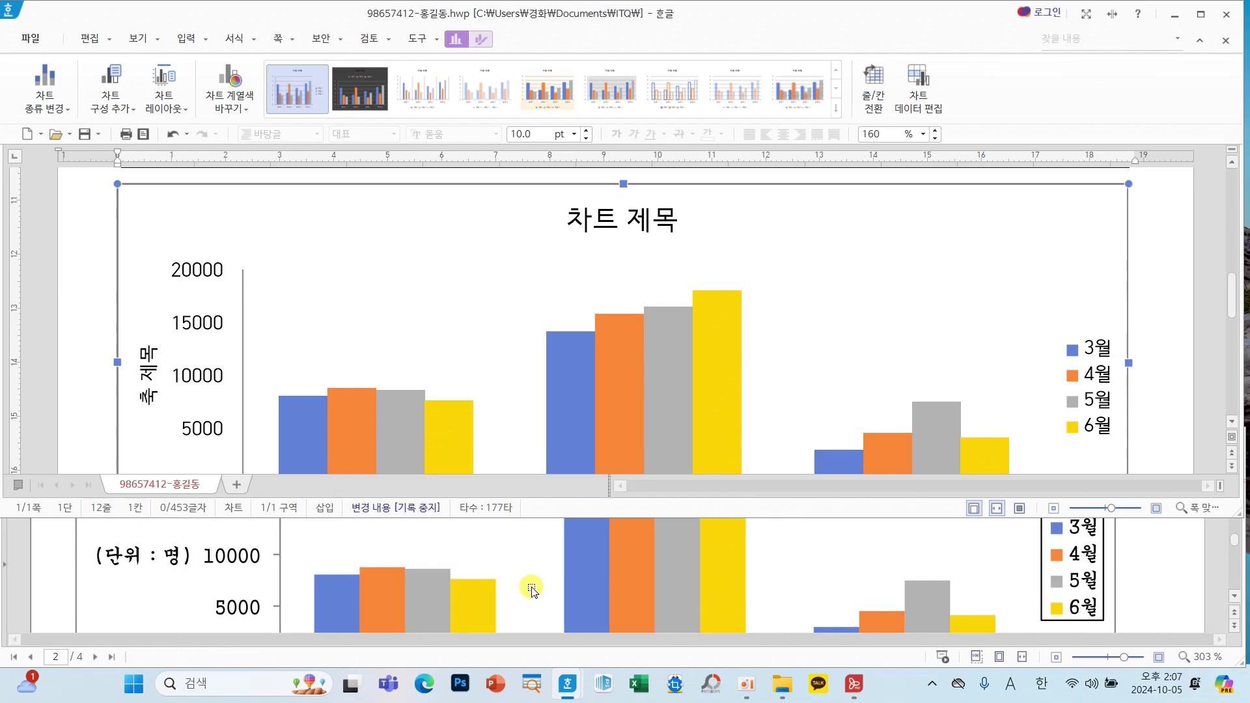
{"action": "scroll", "coordinate": [540, 599], "scroll_direction": "up", "scroll_amount": 5}
{"action": "scroll", "coordinate": [554, 618], "scroll_direction": "up", "scroll_amount": 2}
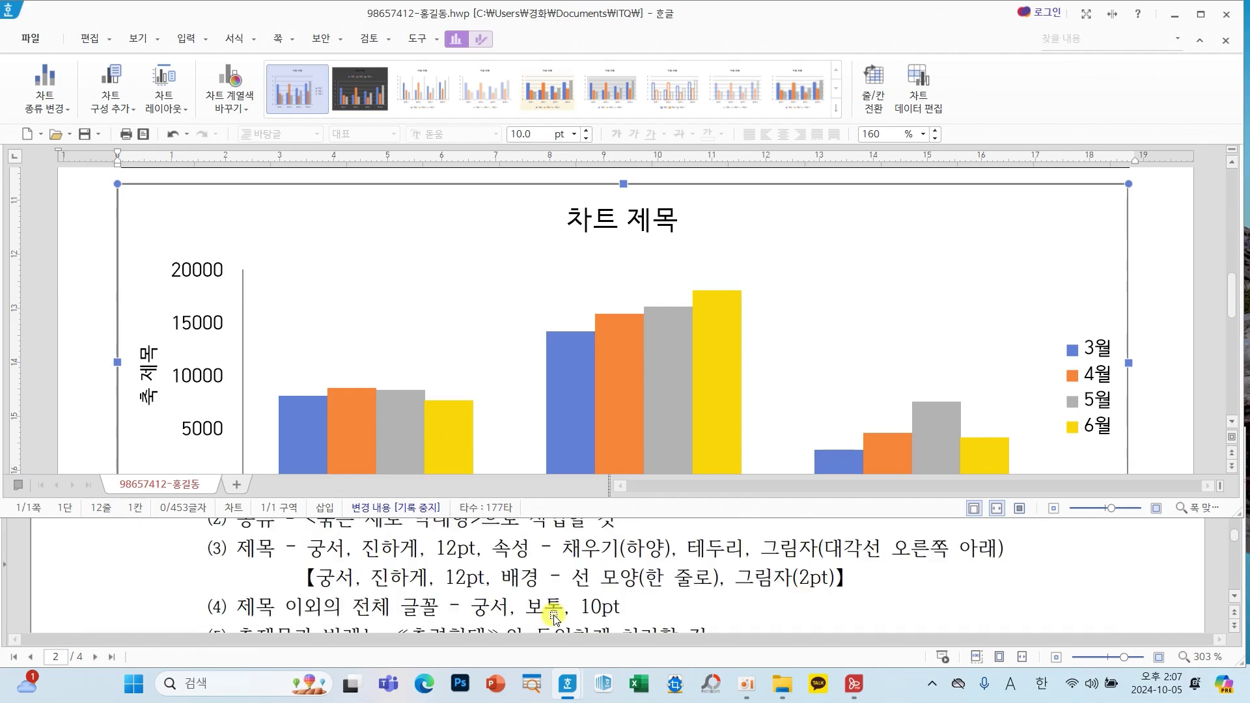
Replace the chart title's text with "지역공동체 프로그램 이용자 현황".
{"action": "left_click", "coordinate": [582, 226]}
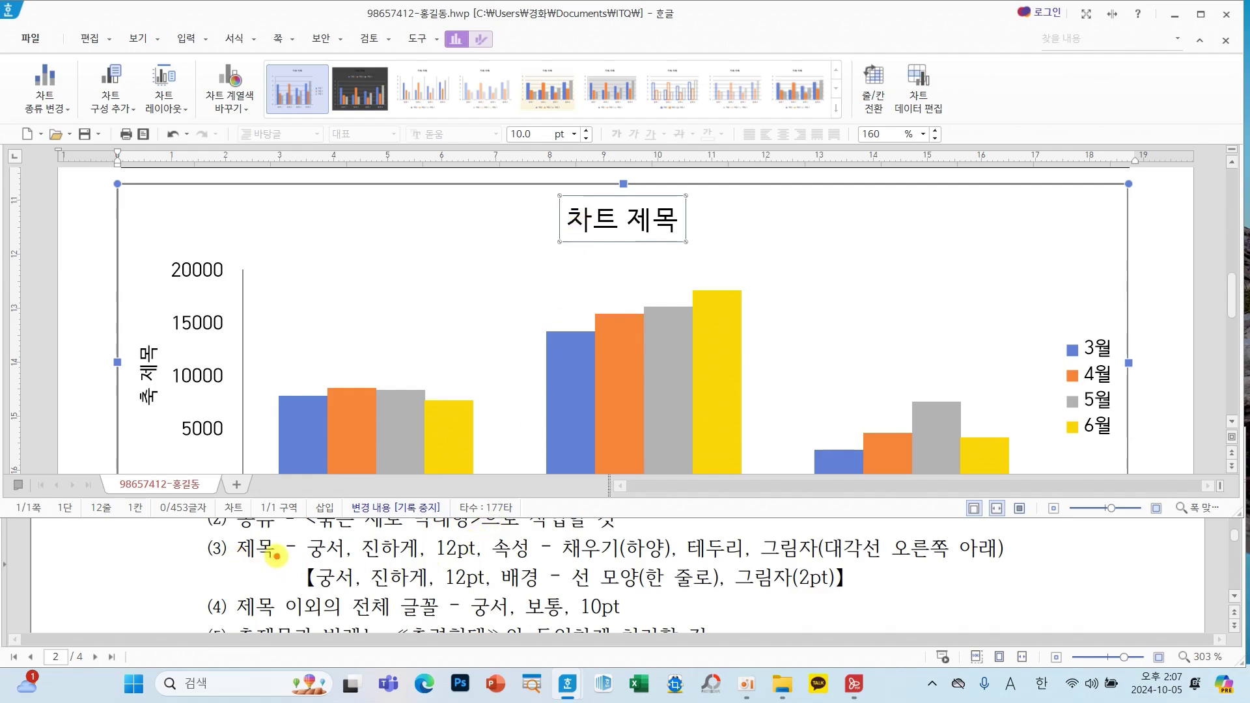
{"action": "left_click_drag", "start_coordinate": [275, 555], "coordinate": [872, 602]}
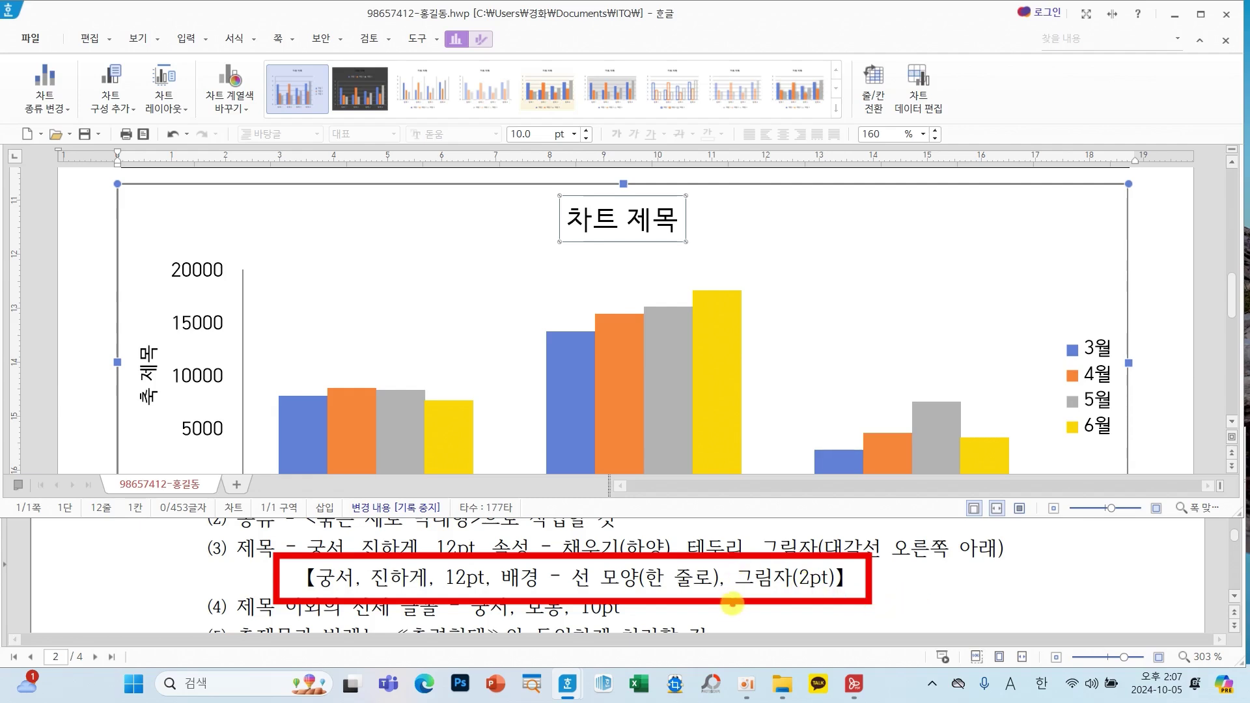
{"action": "mouse_move", "coordinate": [286, 521]}
{"action": "left_mouse_down"}
{"action": "mouse_move", "coordinate": [819, 581]}
{"action": "mouse_move", "coordinate": [996, 585]}
{"action": "mouse_move", "coordinate": [1026, 573]}
{"action": "left_mouse_up"}
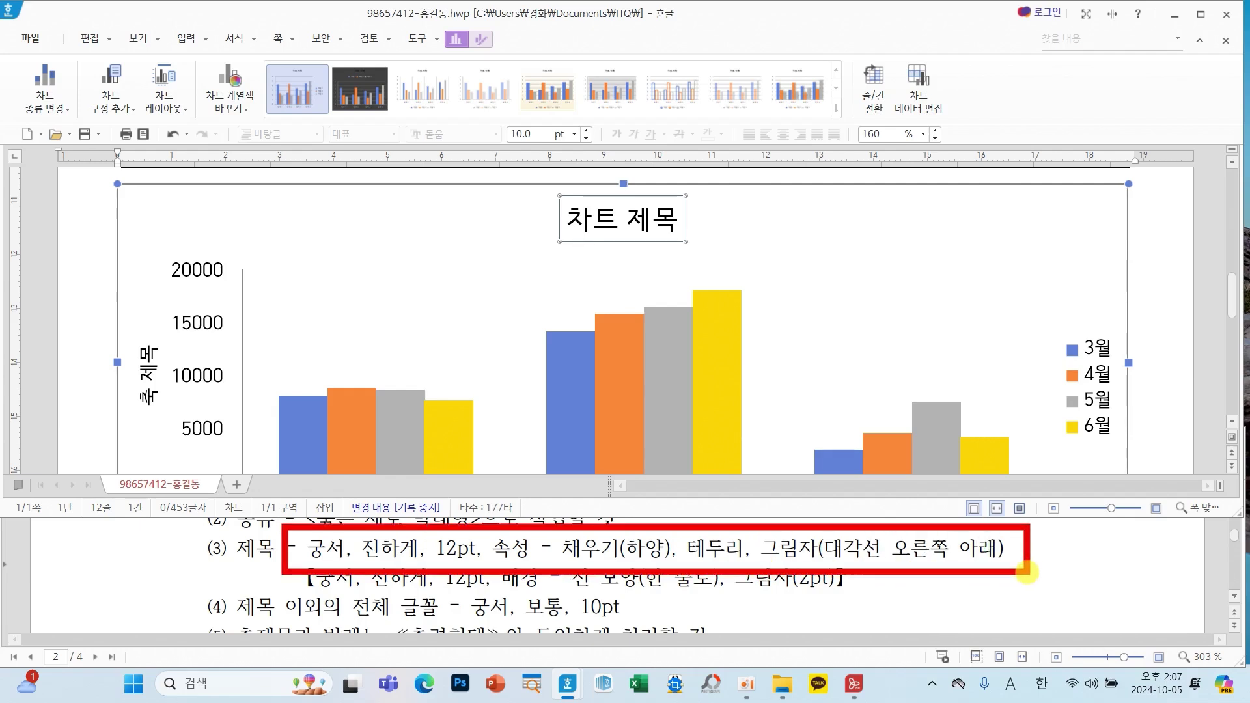
{"action": "right_click", "coordinate": [639, 223]}
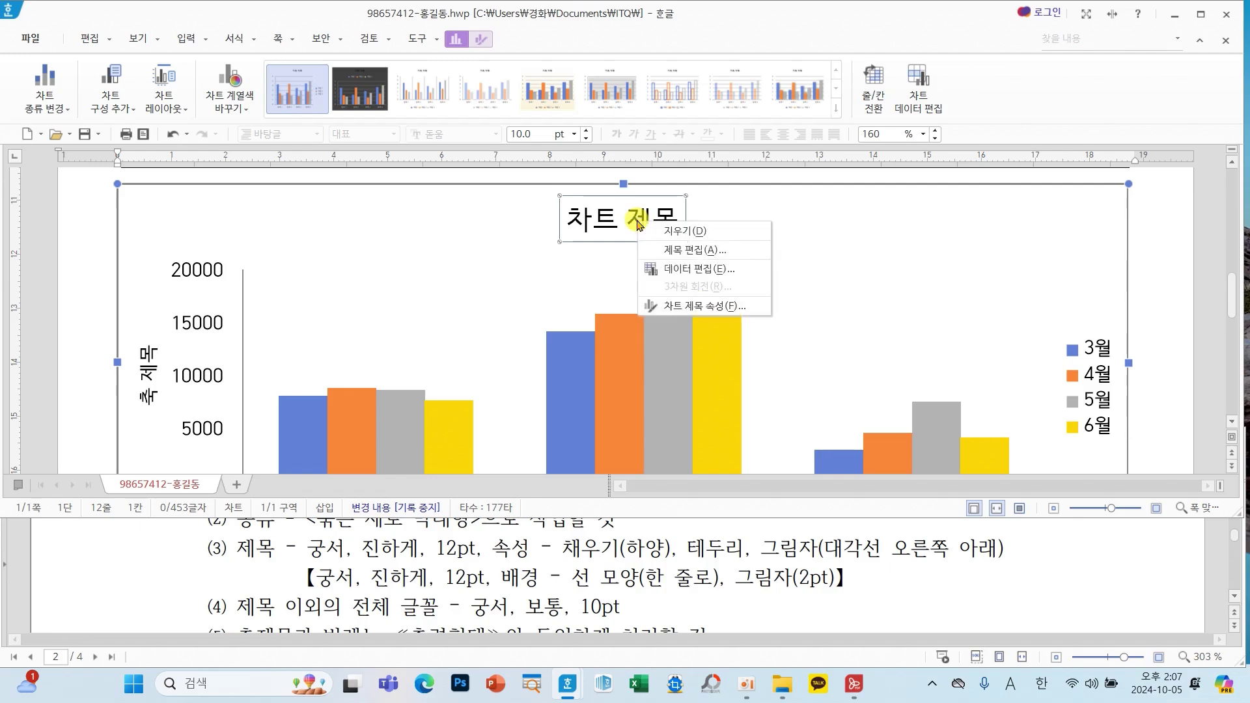
{"action": "left_click", "coordinate": [714, 250]}
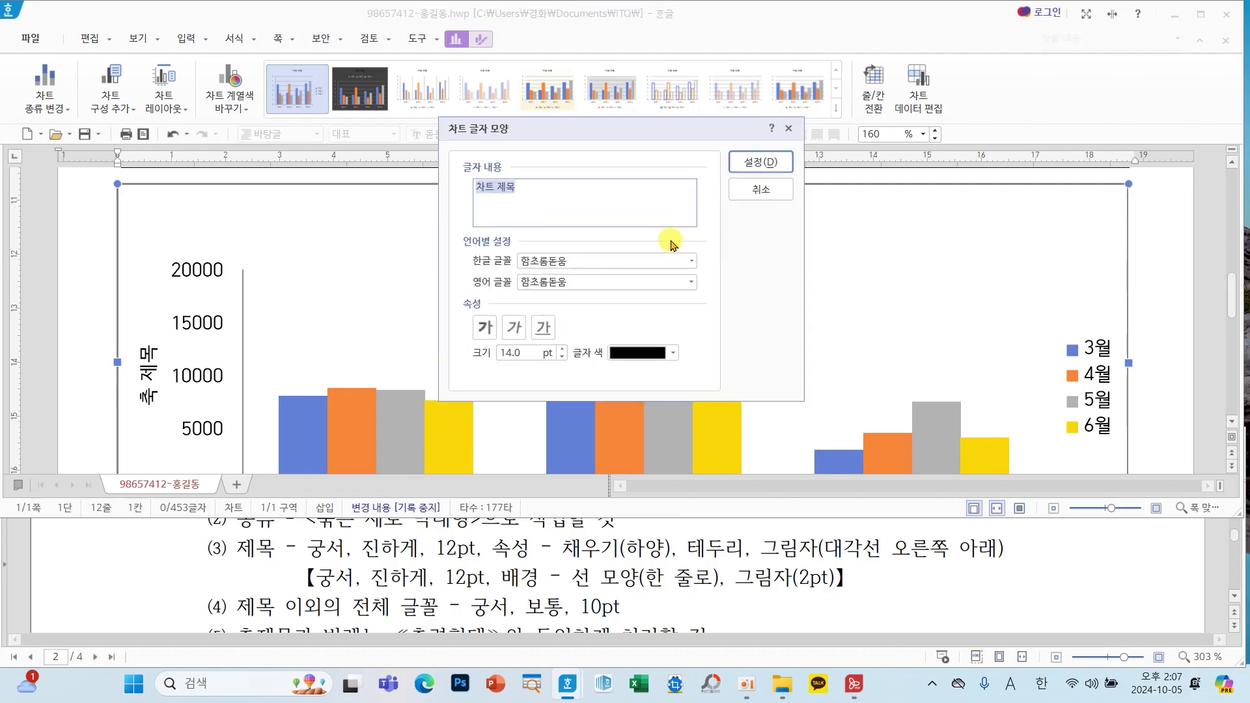
{"action": "type", "text": "w"}
{"action": "key", "text": "BackSpace"}
{"action": "key", "text": "Hangul"}
{"action": "type", "text": "ㅈ"}
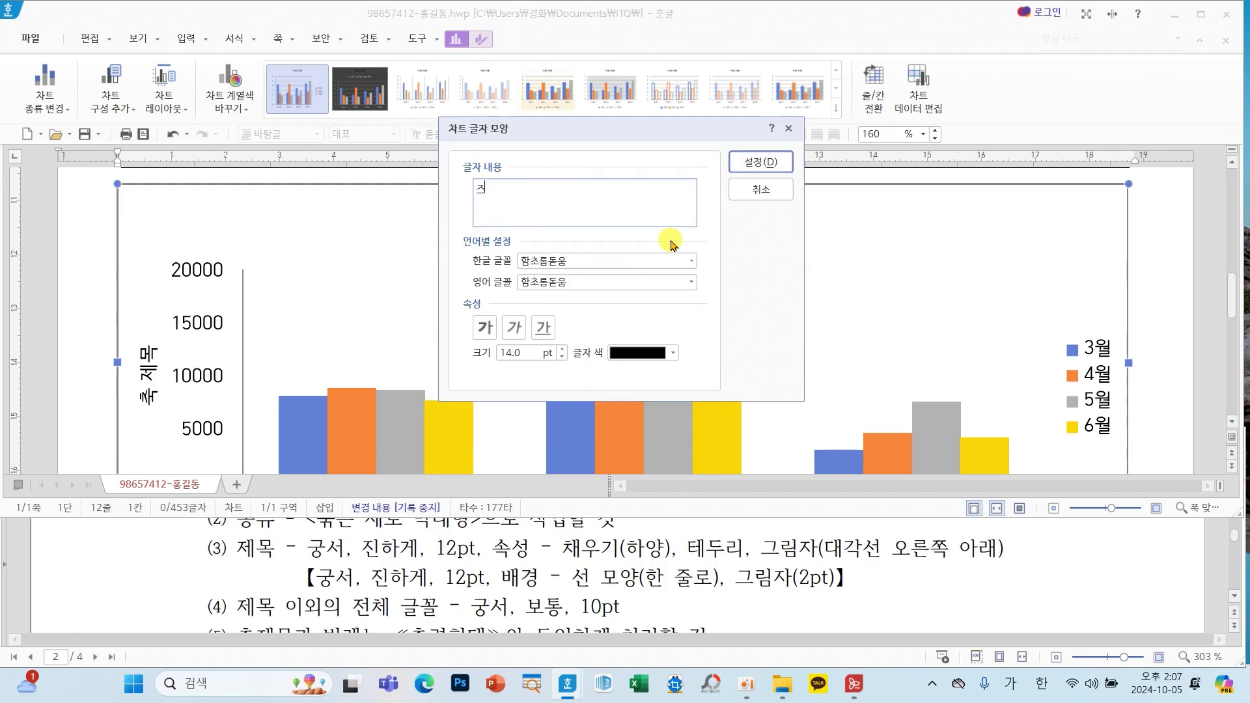
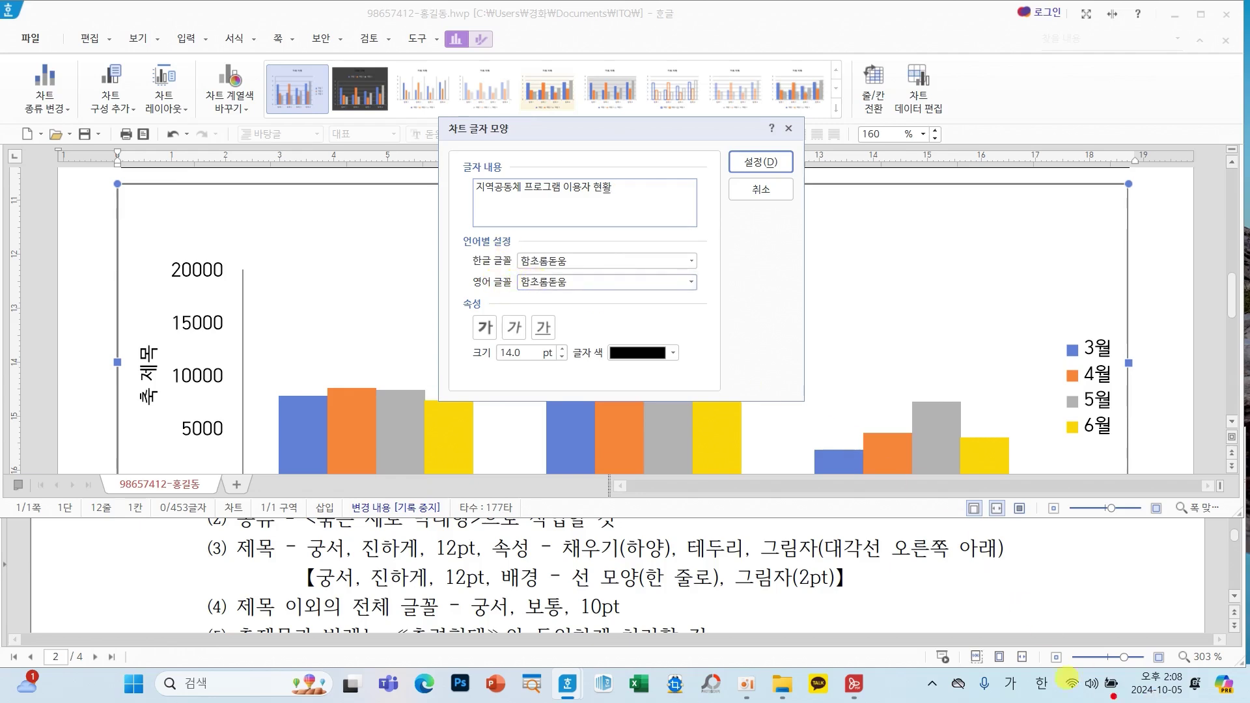
Switch the Korean keyboard to the Hancom input method (한컴 입력기) and back to the Microsoft input method.
{"action": "mouse_move", "coordinate": [1051, 654]}
{"action": "left_mouse_down"}
{"action": "mouse_move", "coordinate": [1036, 651]}
{"action": "mouse_move", "coordinate": [1010, 692]}
{"action": "left_mouse_up"}
{"action": "left_click_drag", "start_coordinate": [1090, 688], "coordinate": [1024, 651]}
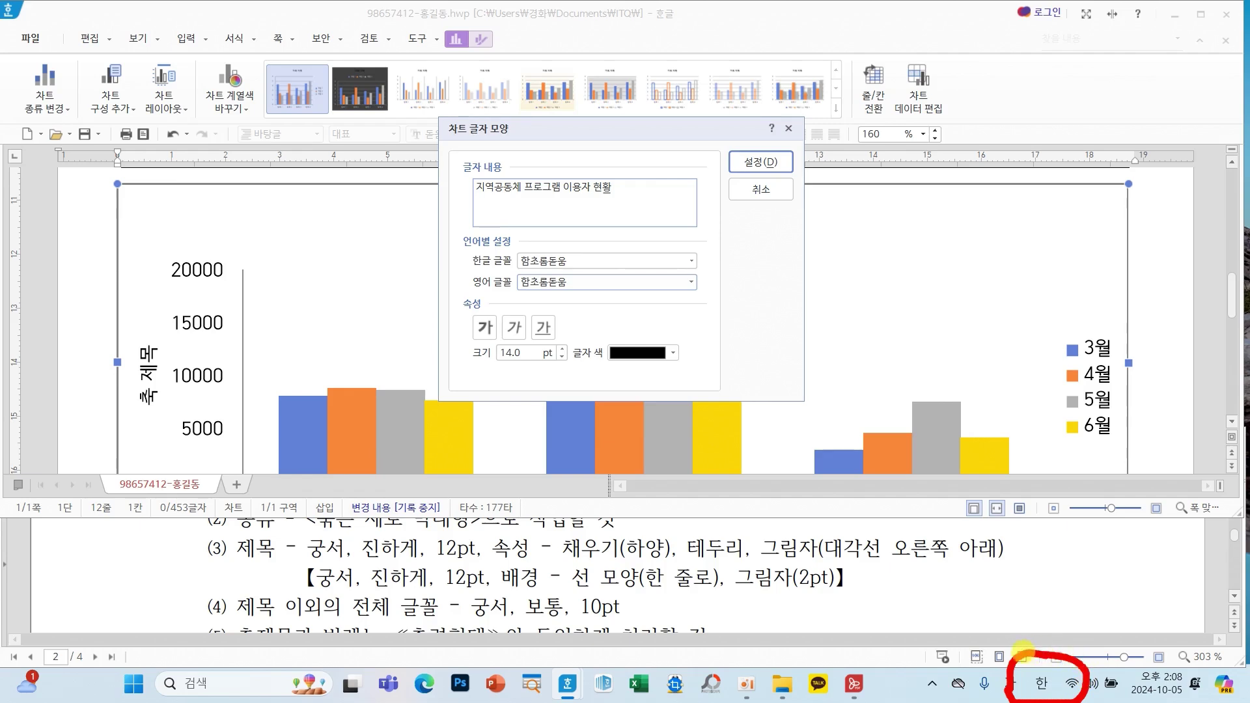
{"action": "left_click", "coordinate": [1043, 684]}
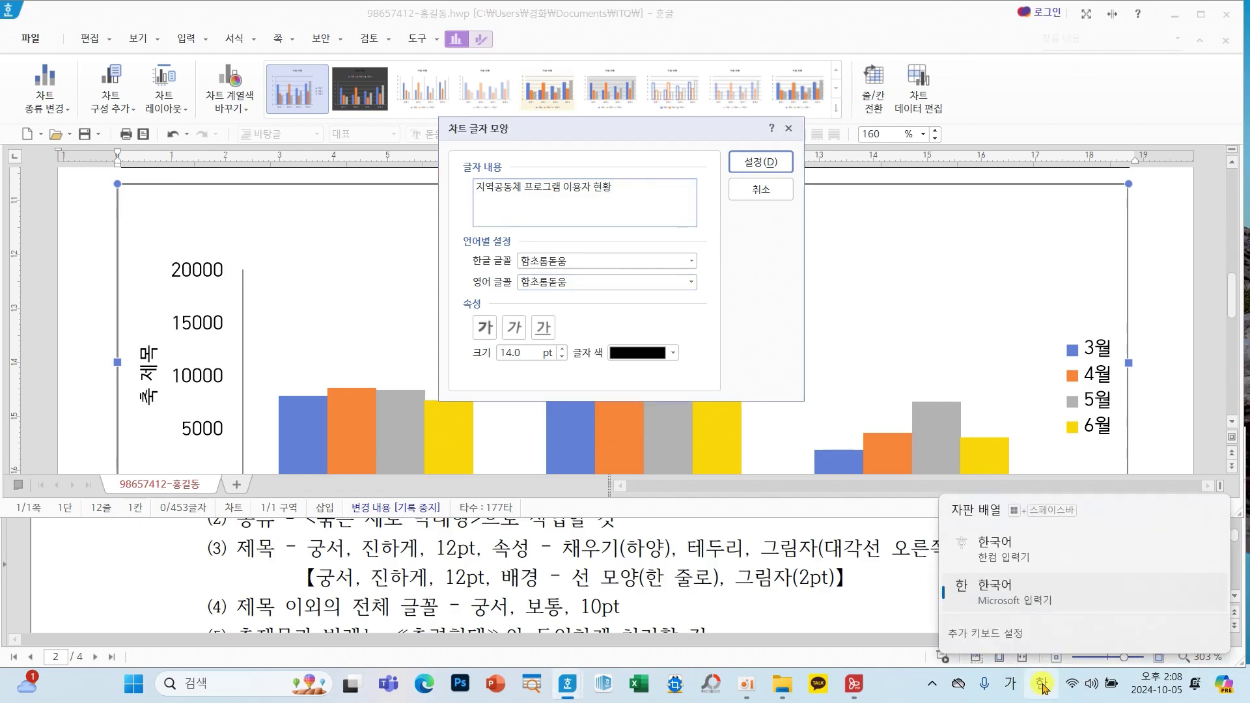
{"action": "left_click", "coordinate": [995, 553]}
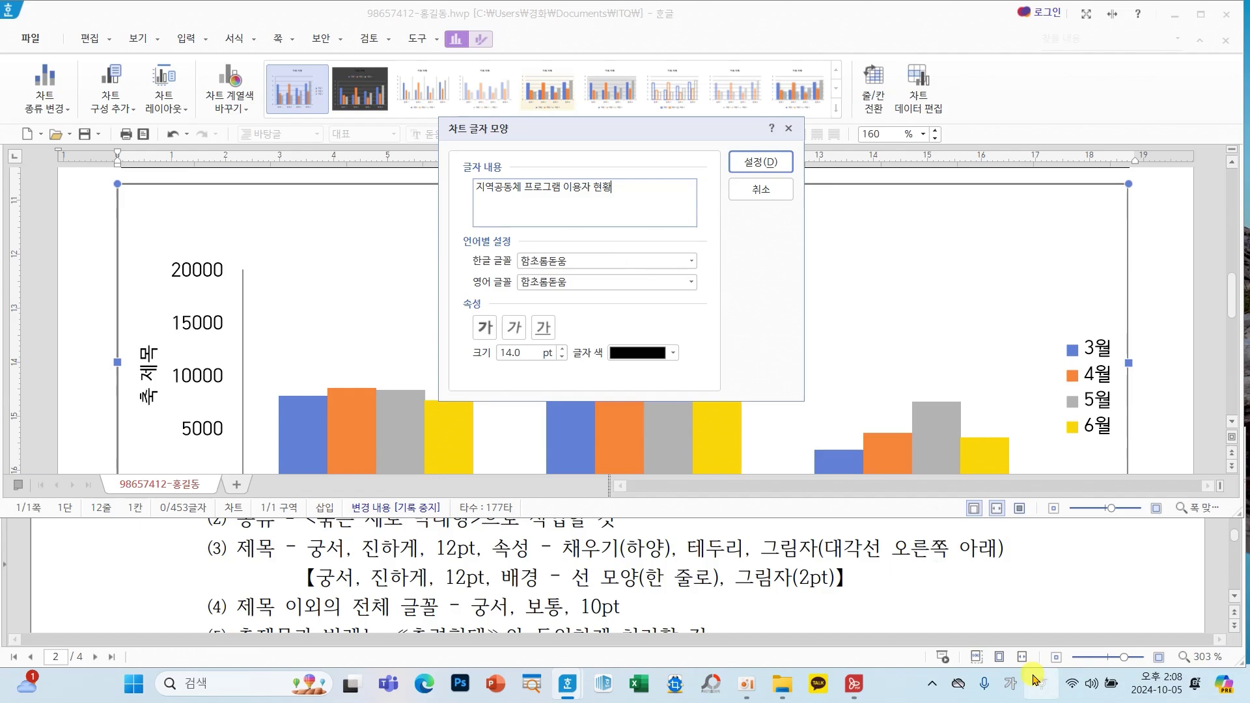
{"action": "mouse_move", "coordinate": [1061, 659]}
{"action": "left_mouse_down"}
{"action": "mouse_move", "coordinate": [1007, 696]}
{"action": "mouse_move", "coordinate": [1101, 671]}
{"action": "mouse_move", "coordinate": [1045, 659]}
{"action": "left_mouse_up"}
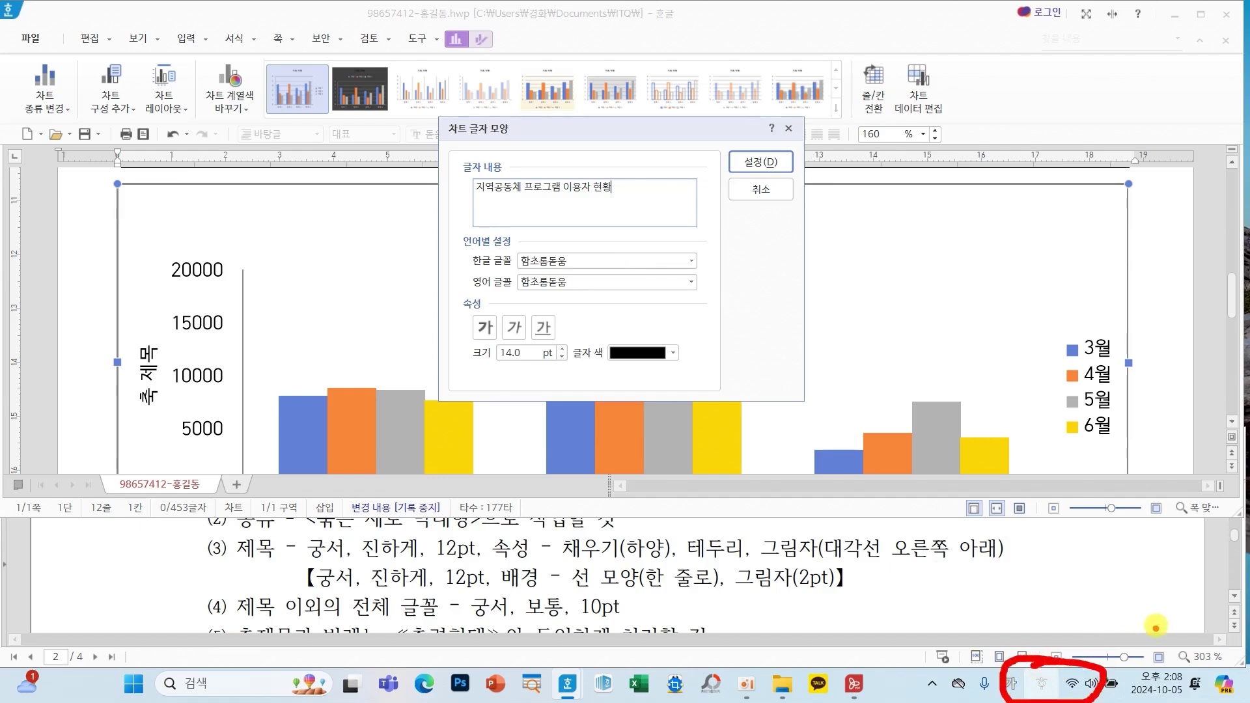
{"action": "left_click_drag", "start_coordinate": [1151, 618], "coordinate": [1101, 681]}
{"action": "left_click_drag", "start_coordinate": [1102, 620], "coordinate": [1182, 692]}
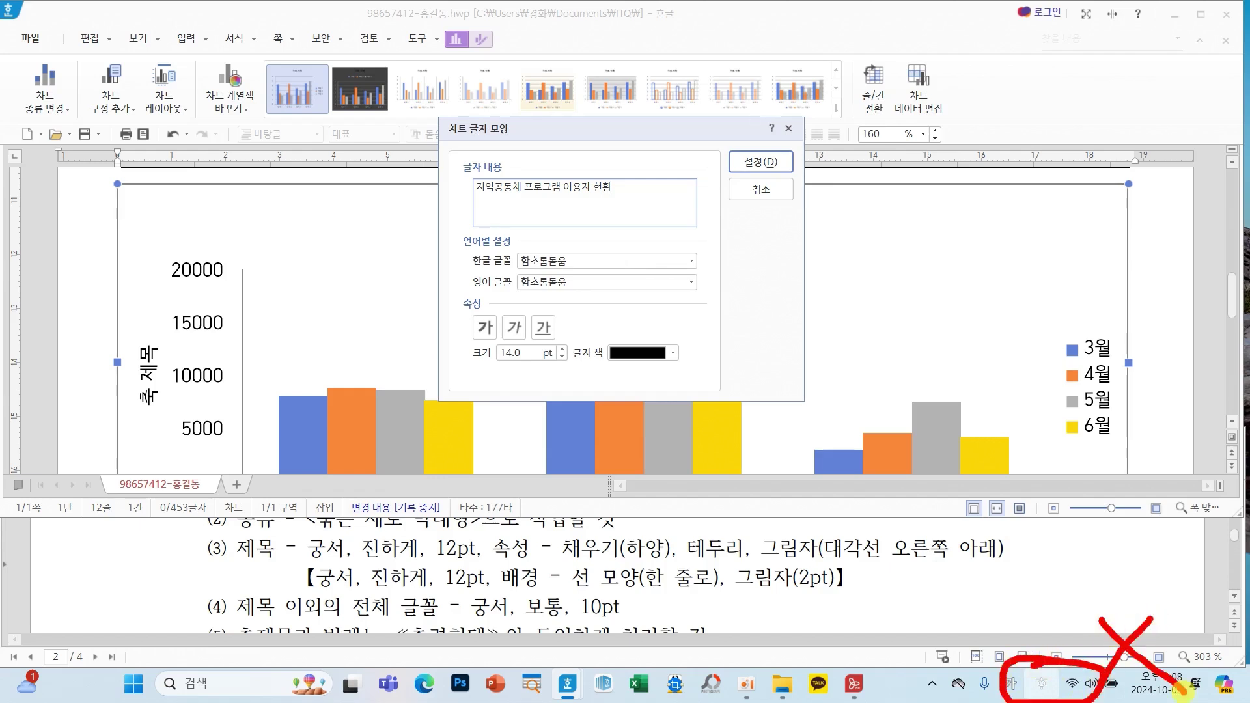
{"action": "left_click", "coordinate": [1042, 684]}
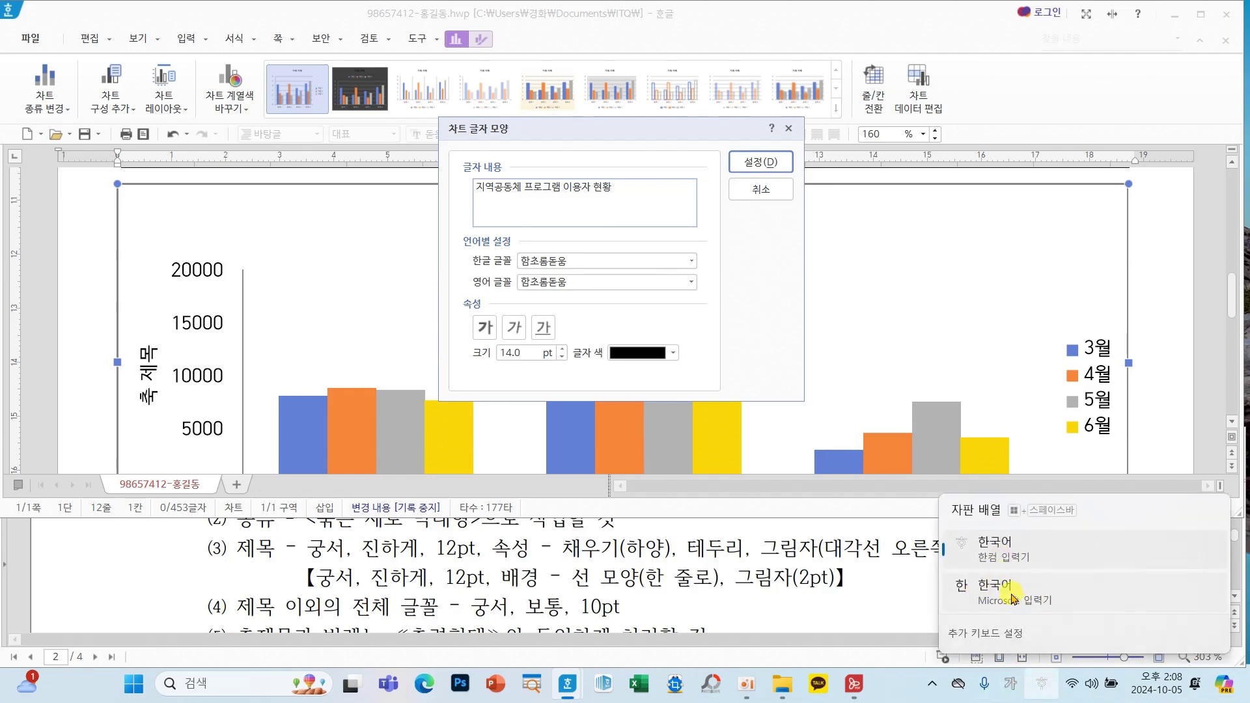
{"action": "left_click", "coordinate": [1013, 595]}
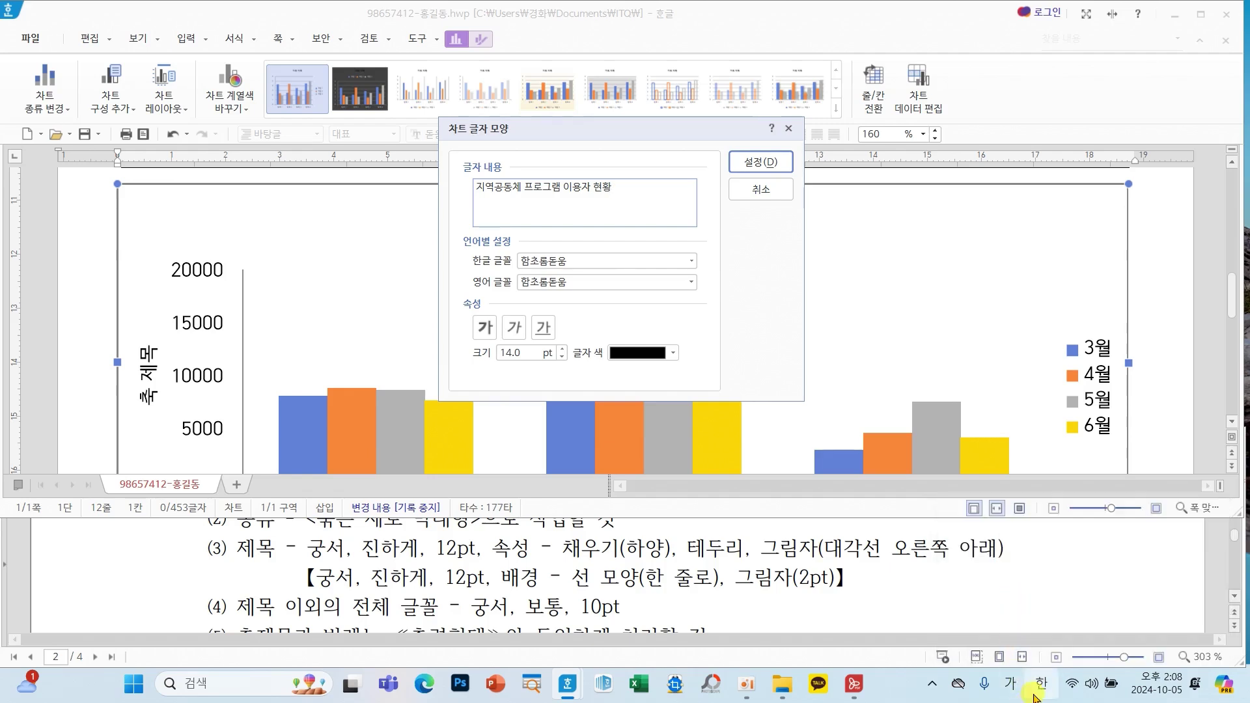
Format the chart title in 궁서 for both Korean and English text, bold, 12 pt.
{"action": "left_click", "coordinate": [693, 261]}
{"action": "type", "text": "ㄱ"}
{"action": "left_click", "coordinate": [546, 305]}
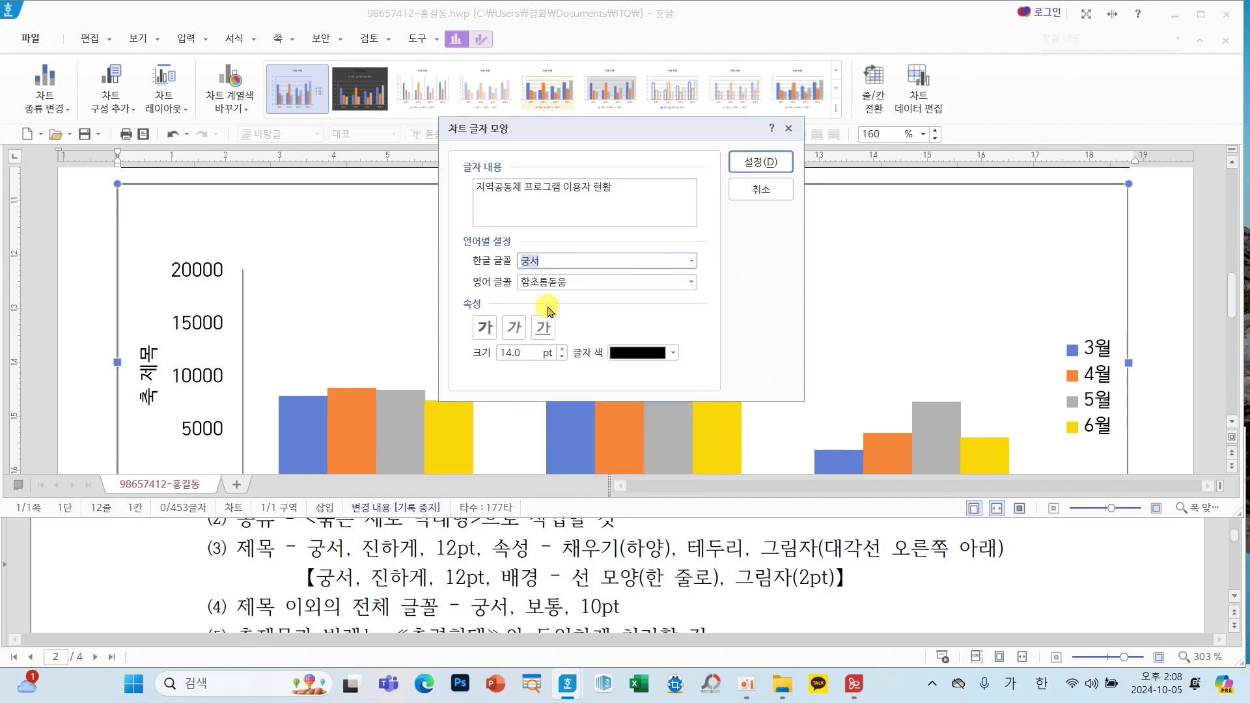
{"action": "left_click", "coordinate": [691, 285]}
{"action": "type", "text": "ㄱ"}
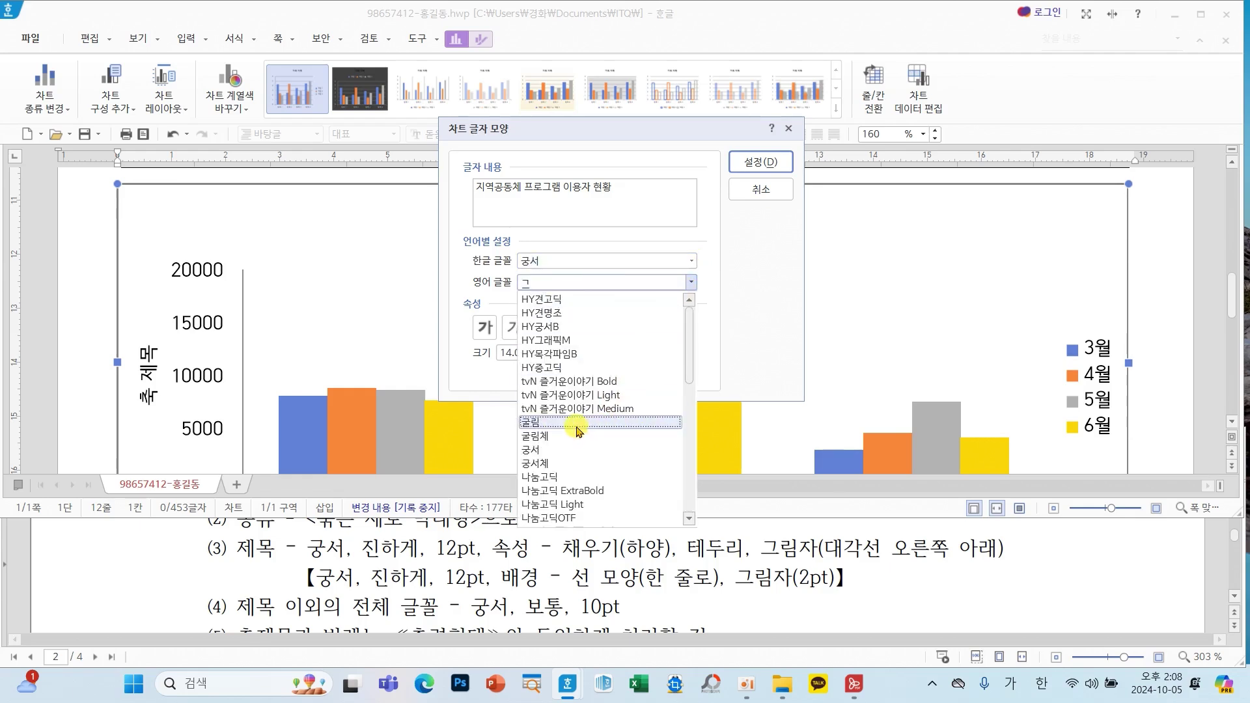
{"action": "left_click", "coordinate": [556, 450]}
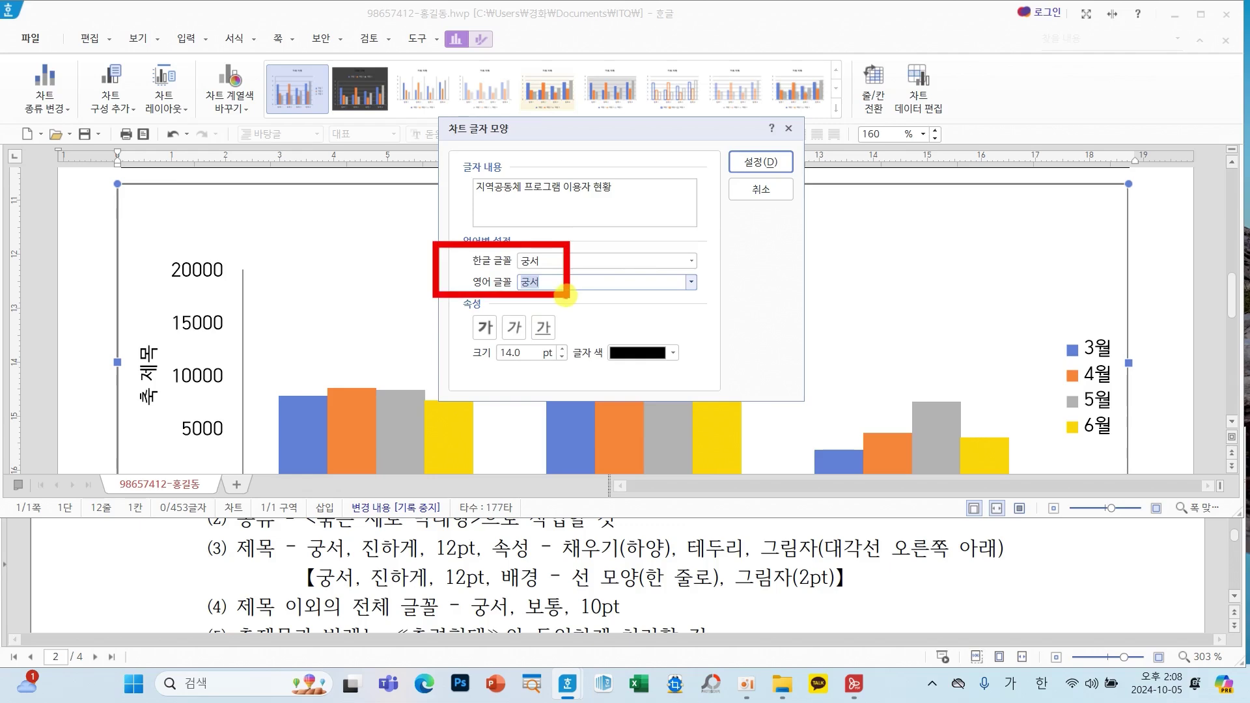
{"action": "left_click", "coordinate": [484, 327]}
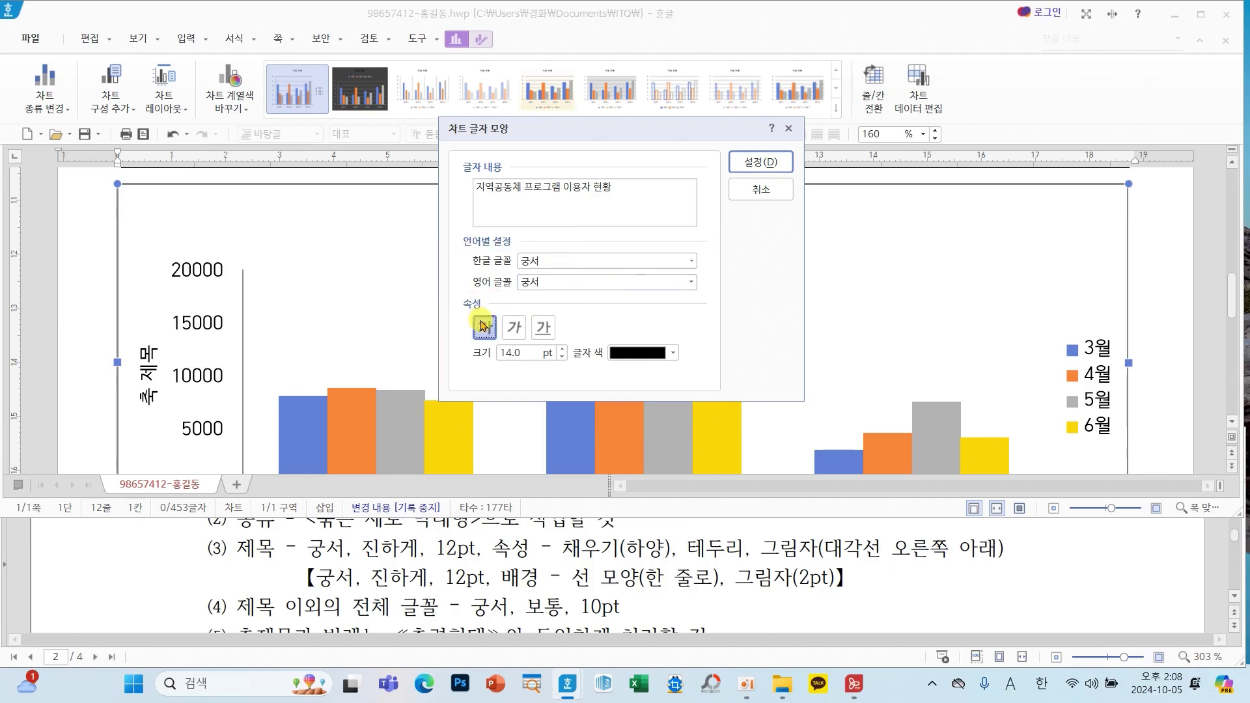
{"action": "left_click", "coordinate": [562, 357]}
{"action": "left_click", "coordinate": [562, 357]}
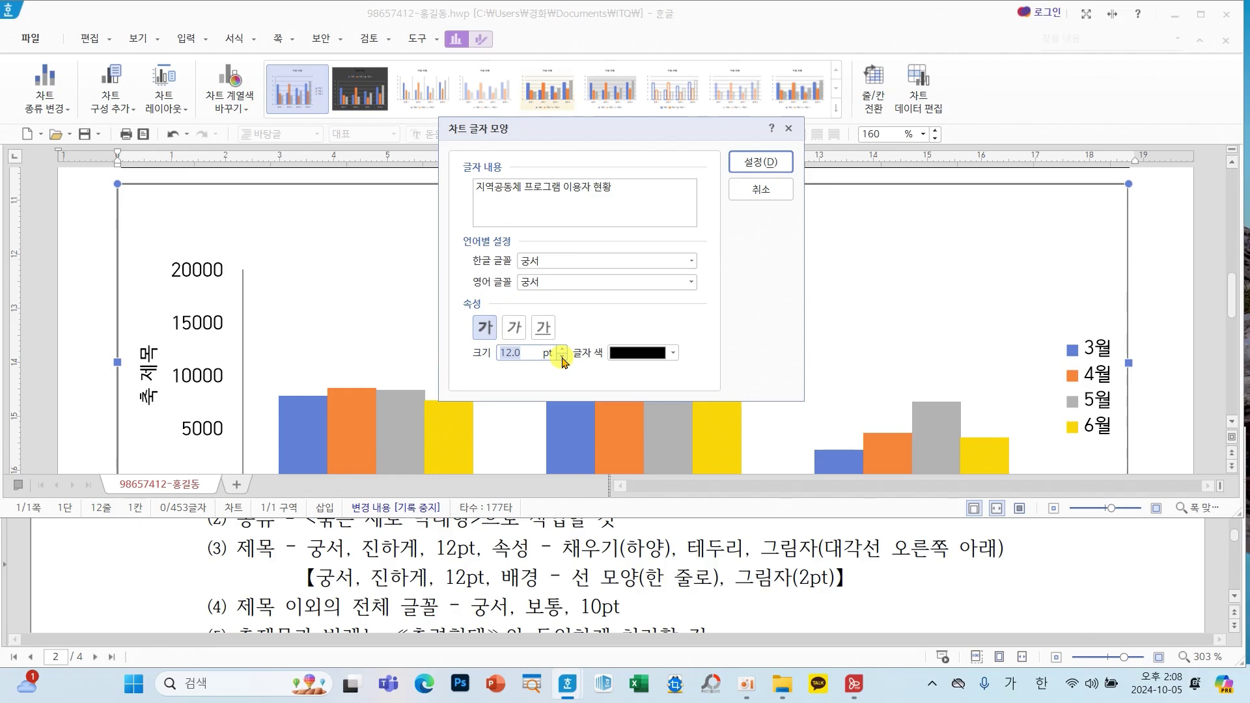
{"action": "left_click", "coordinate": [744, 160]}
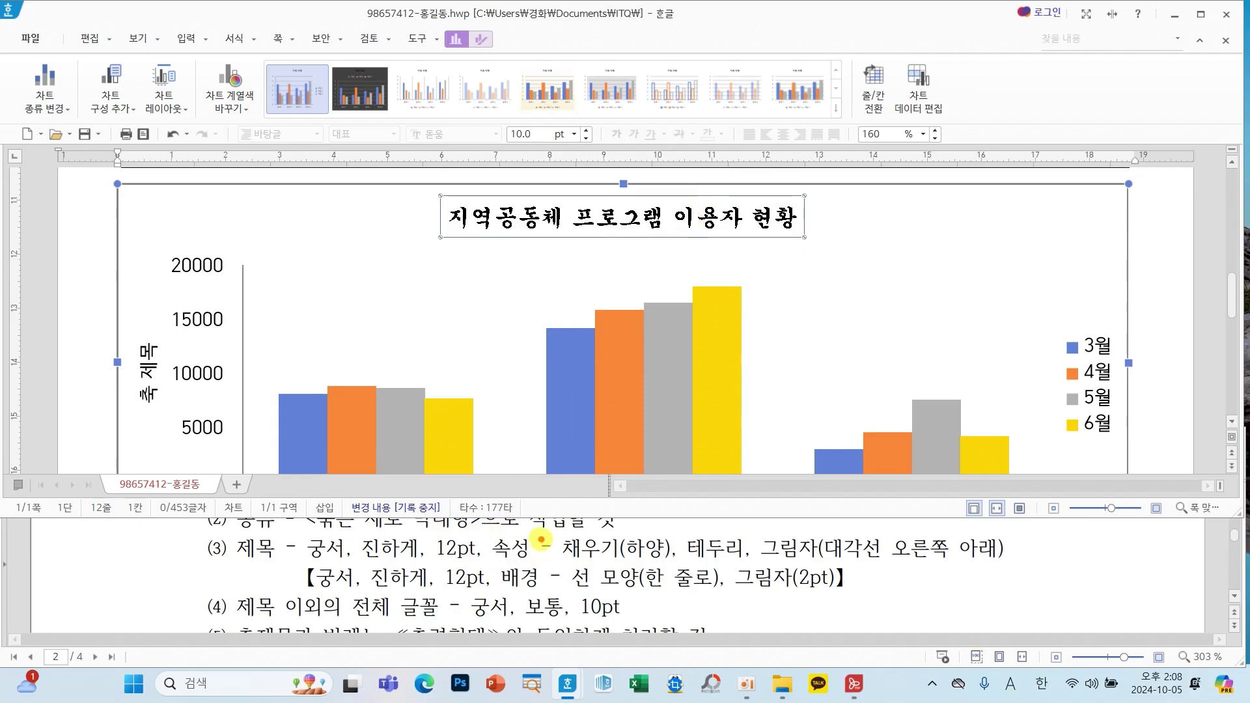
Give the chart title a white fill, a black outline and a diagonal lower-right shadow.
{"action": "mouse_move", "coordinate": [541, 540]}
{"action": "left_mouse_down"}
{"action": "mouse_move", "coordinate": [483, 546]}
{"action": "mouse_move", "coordinate": [533, 565]}
{"action": "mouse_move", "coordinate": [538, 545]}
{"action": "left_mouse_up"}
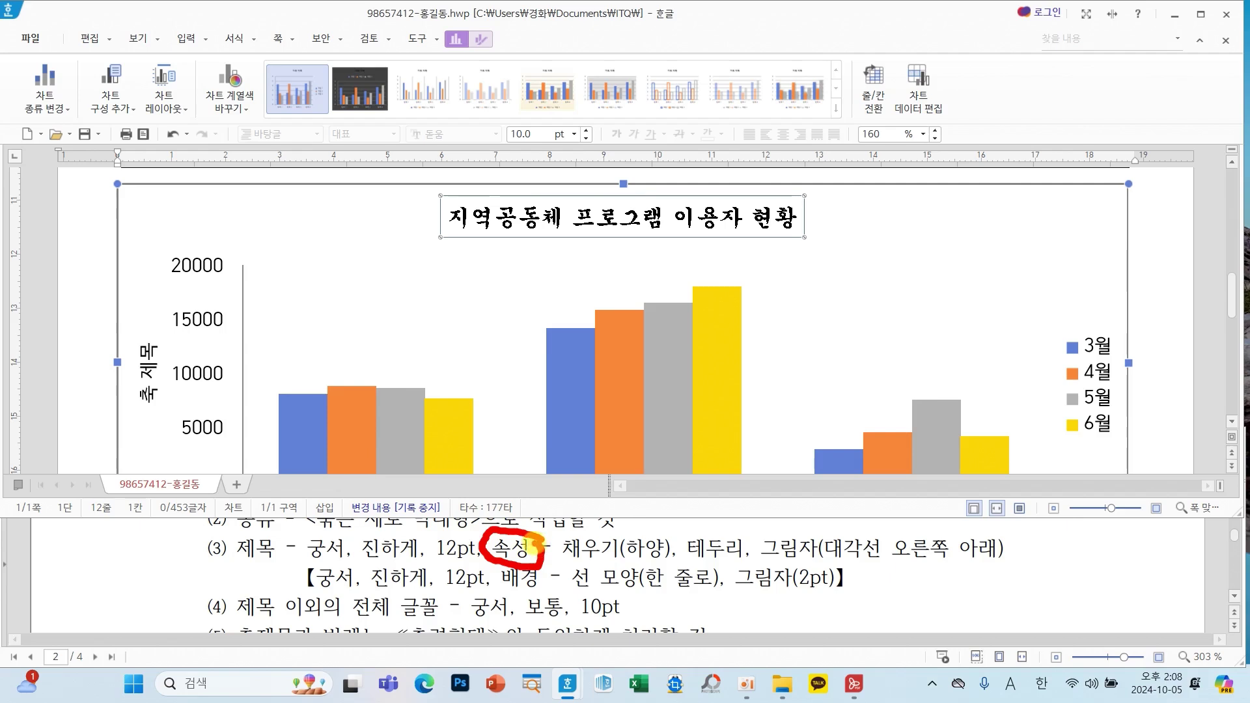
{"action": "right_click", "coordinate": [719, 232]}
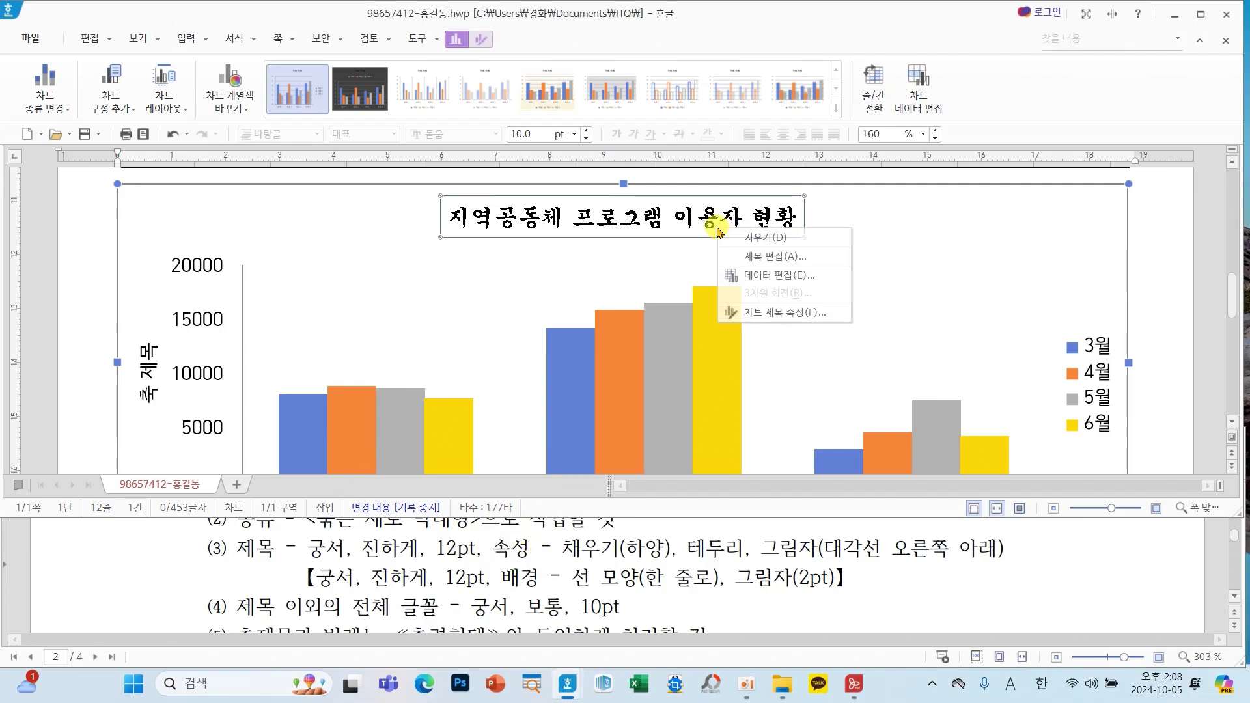
{"action": "left_click", "coordinate": [808, 316]}
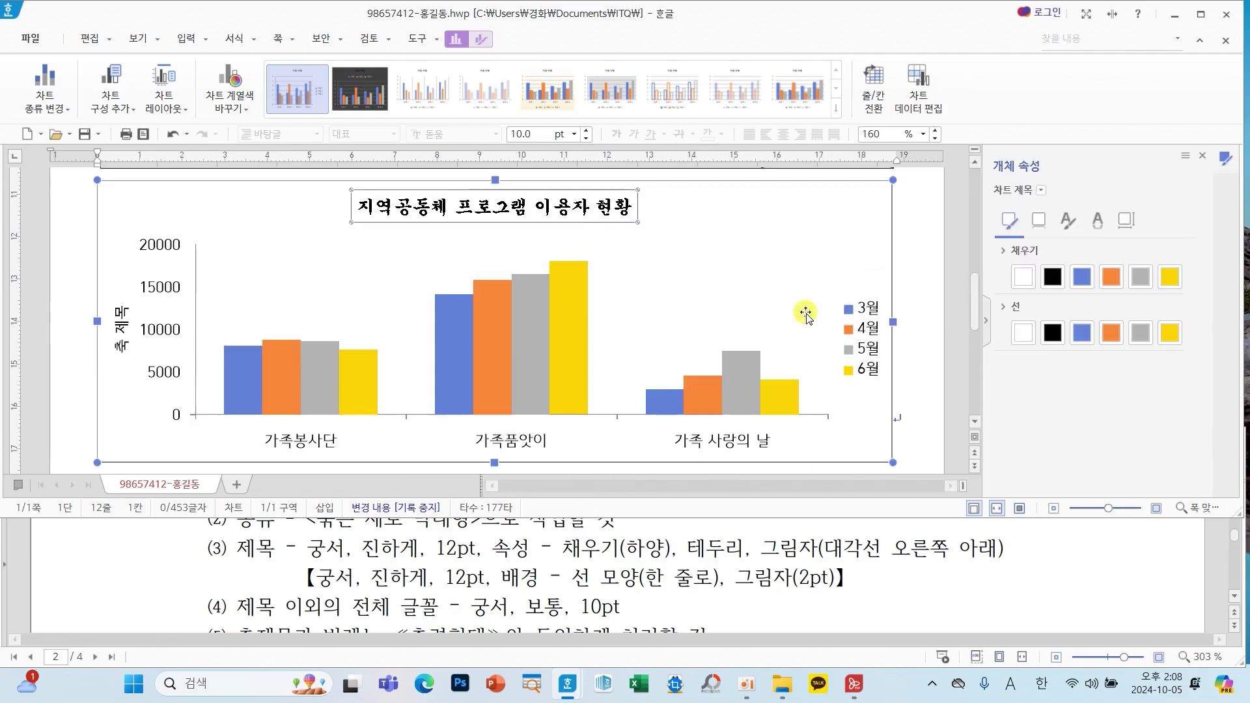
{"action": "left_click", "coordinate": [1024, 280]}
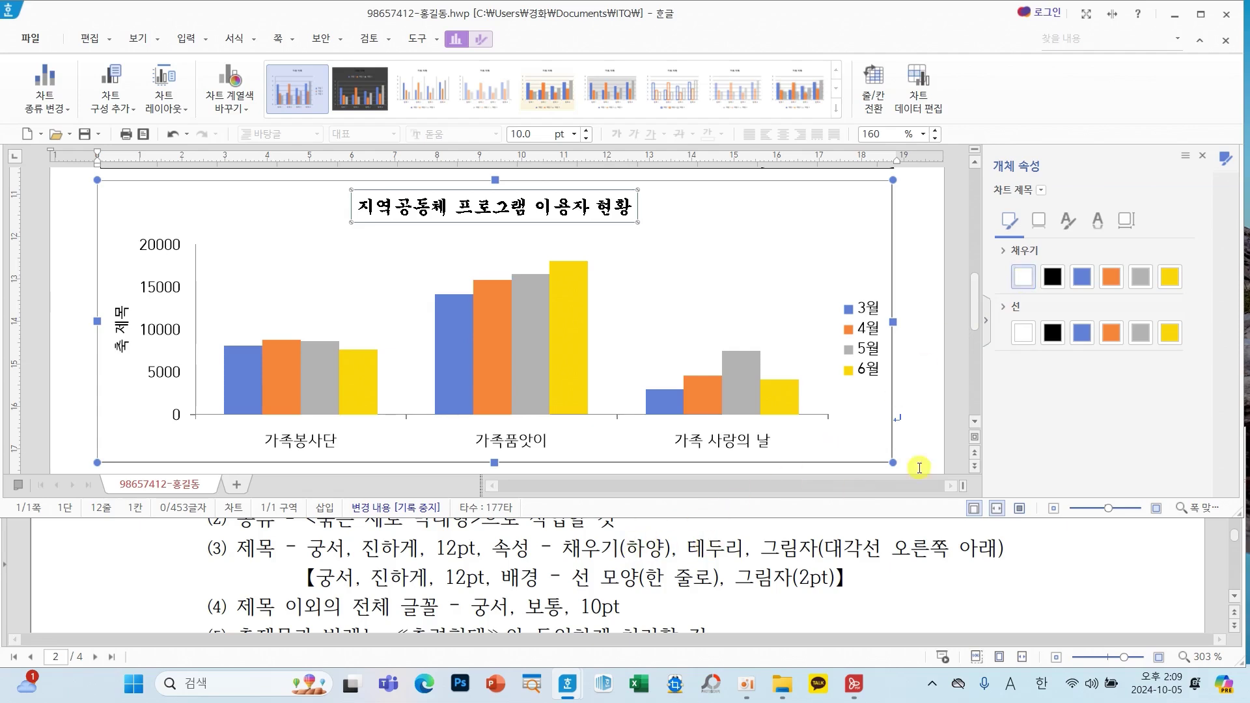
{"action": "left_click", "coordinate": [1054, 334]}
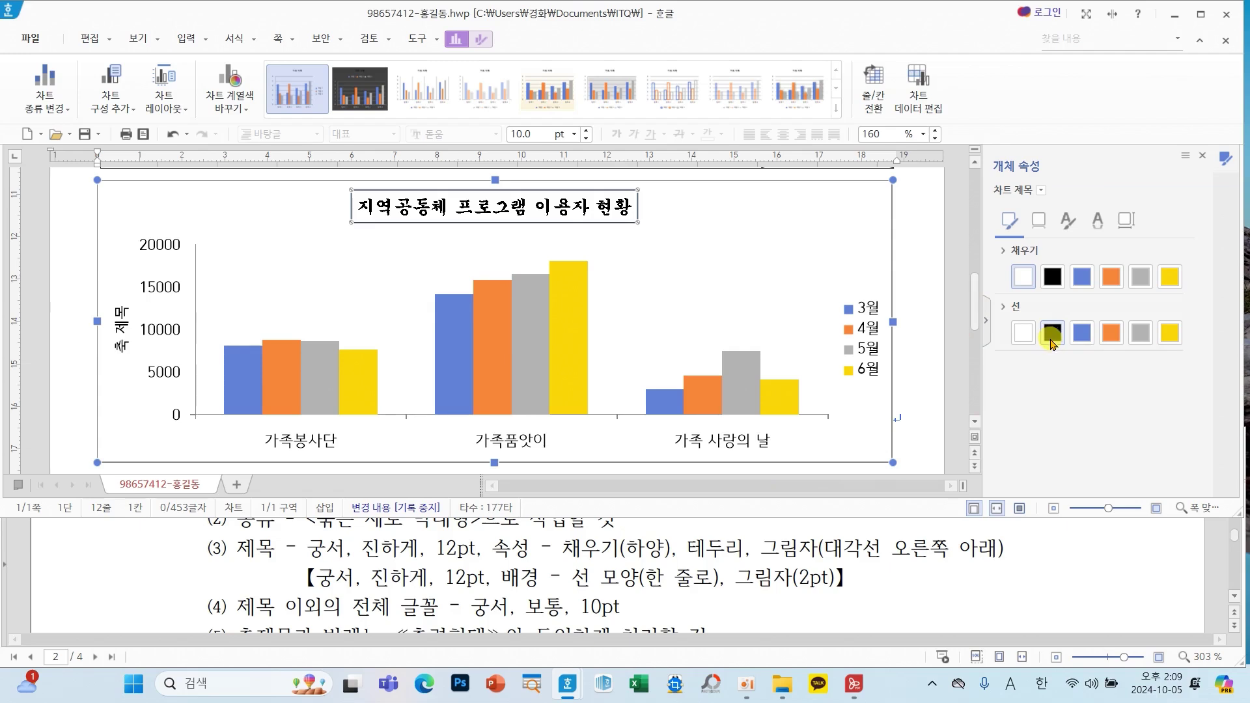
{"action": "left_click", "coordinate": [1038, 225]}
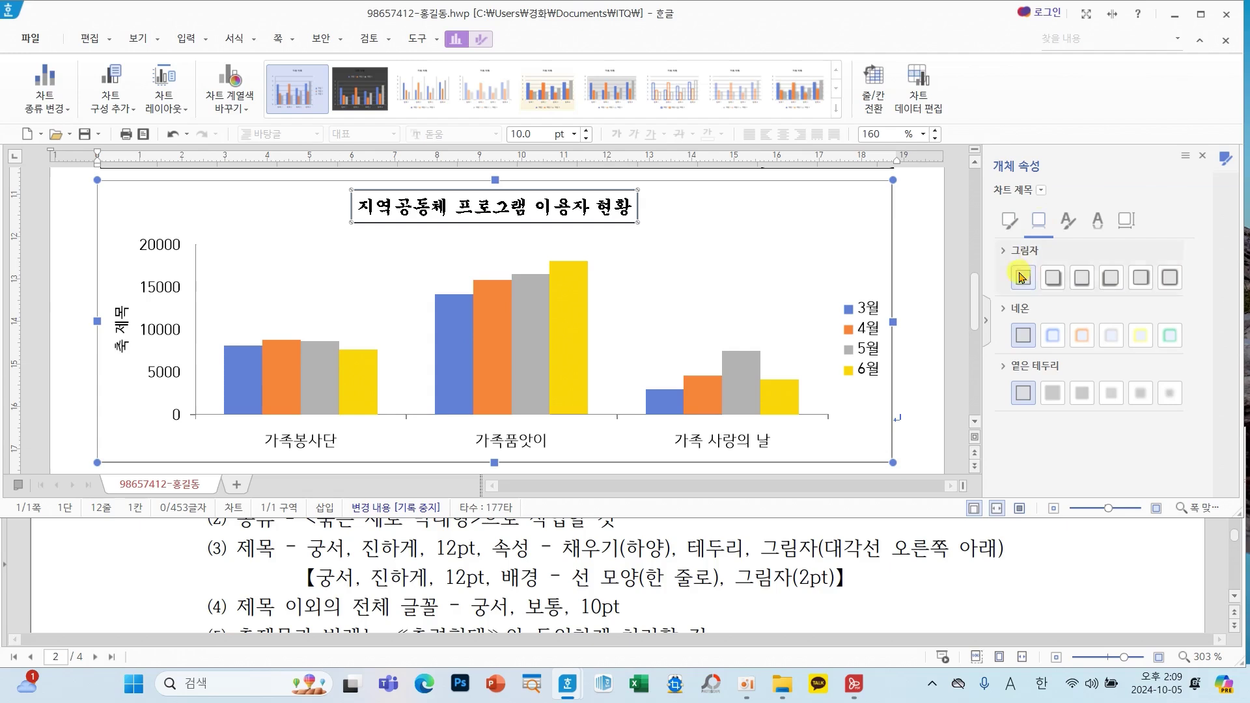
{"action": "left_click", "coordinate": [1054, 279]}
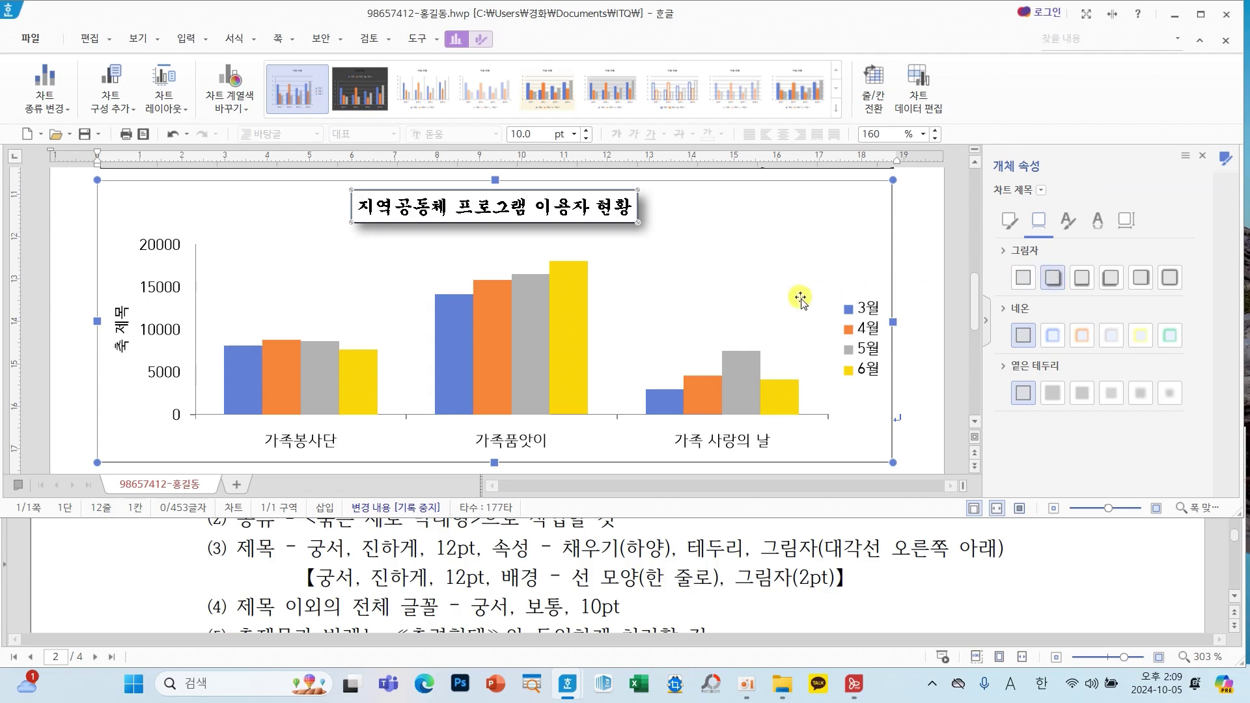
{"action": "left_click", "coordinate": [1203, 156]}
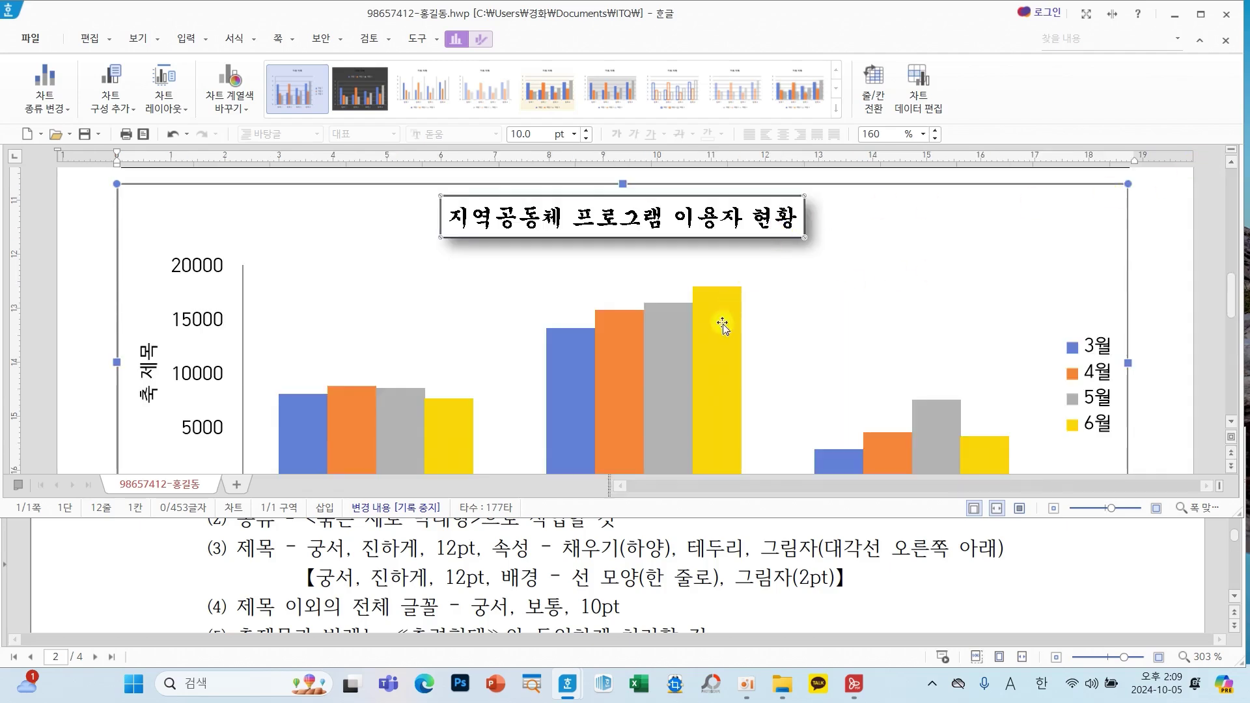
Examine conditions (4) and (5) and locate the axis title, value axis, category axis and legend they apply to.
{"action": "scroll", "coordinate": [553, 552], "scroll_direction": "down", "scroll_amount": 1}
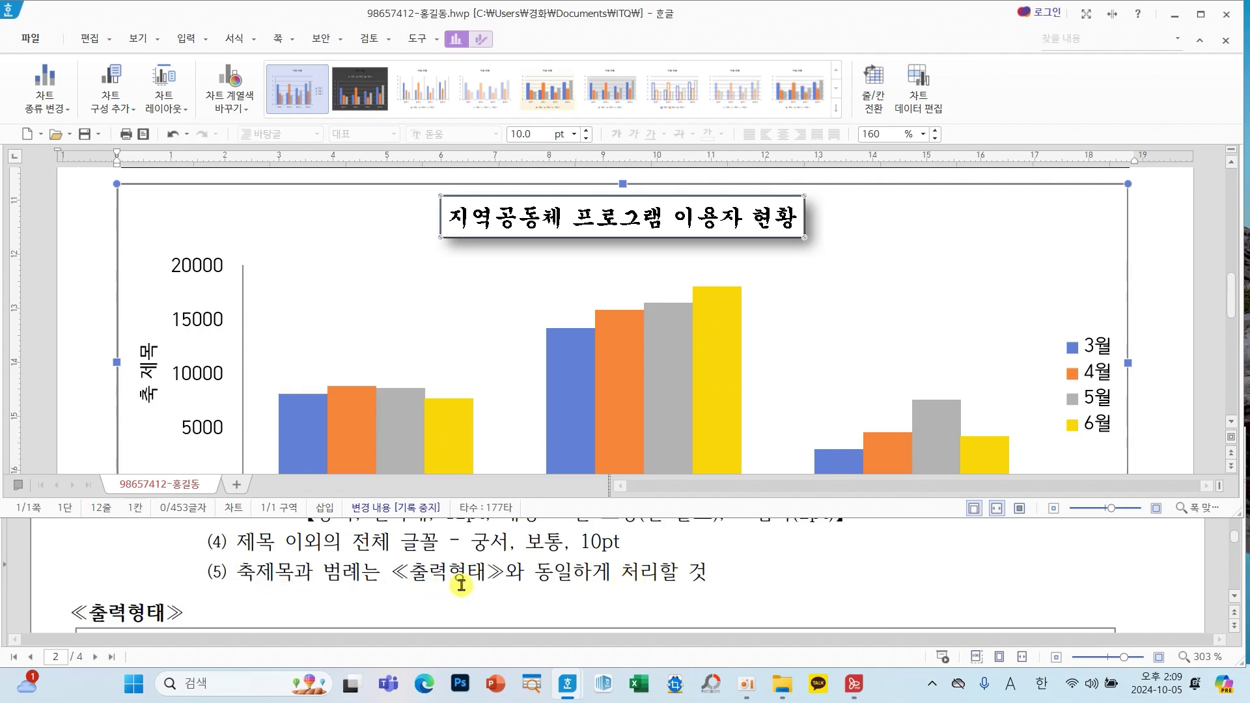
{"action": "scroll", "coordinate": [502, 377], "scroll_direction": "down", "scroll_amount": 1}
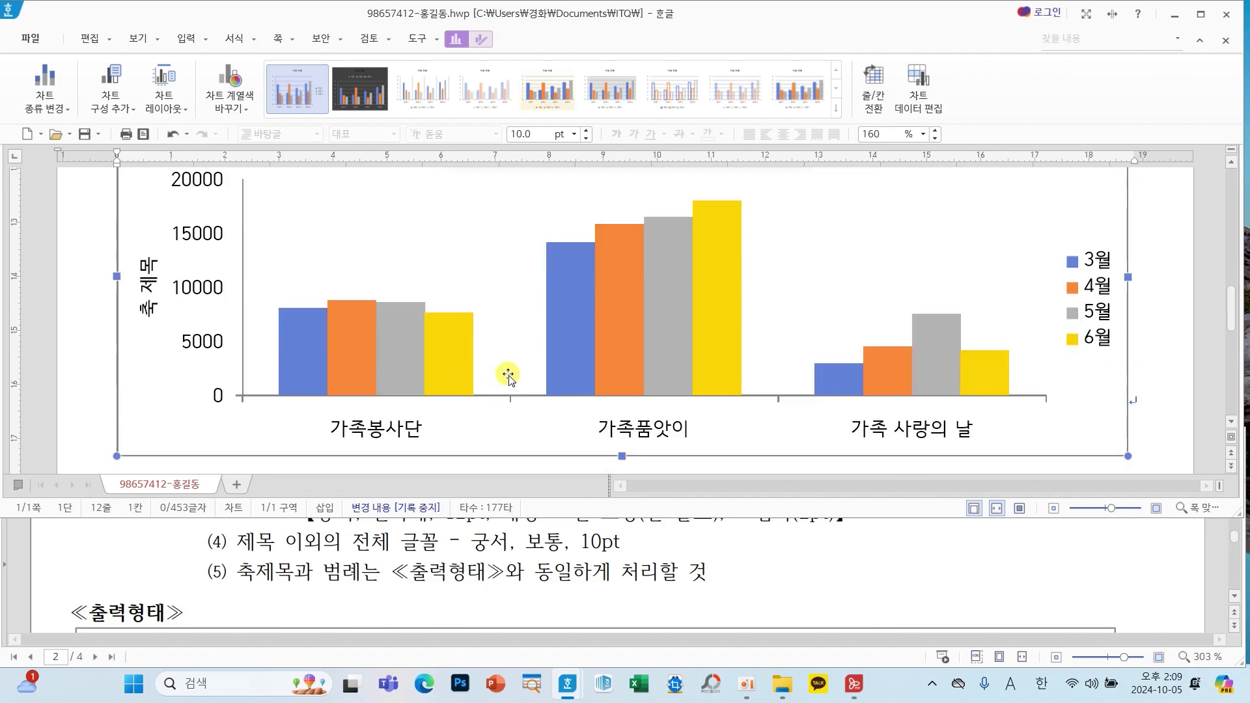
{"action": "left_click_drag", "start_coordinate": [147, 301], "coordinate": [63, 365]}
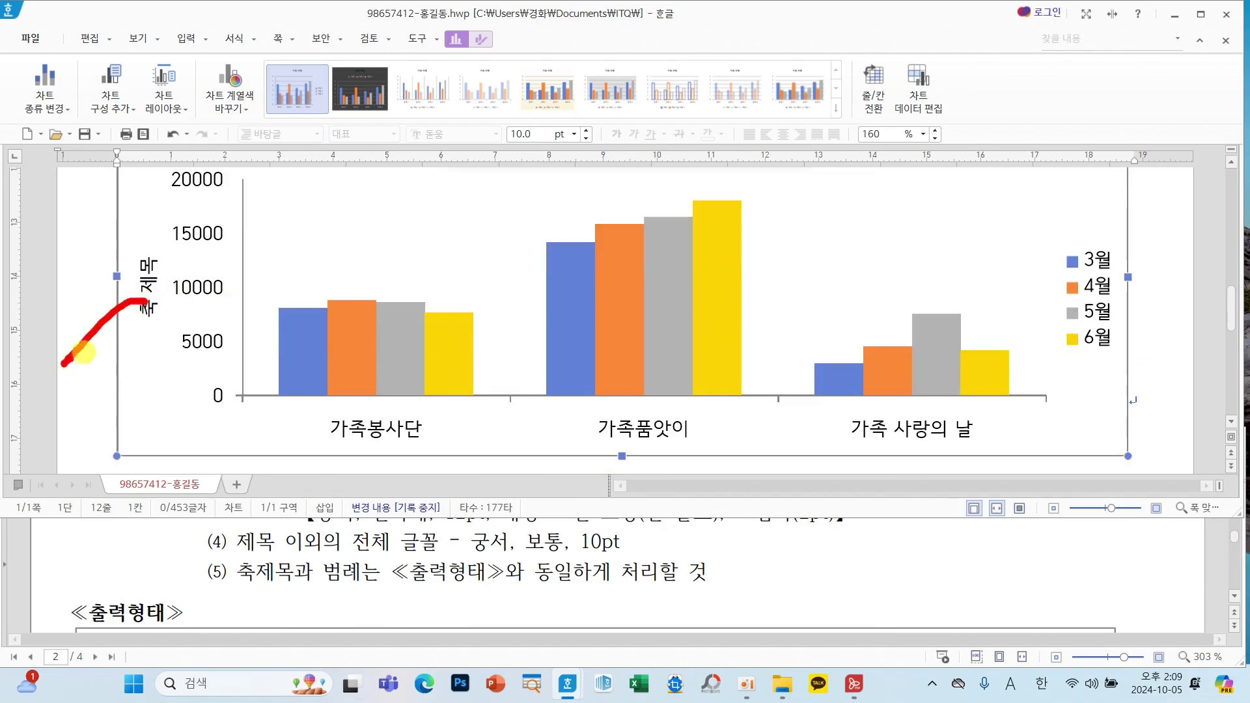
{"action": "mouse_move", "coordinate": [175, 280]}
{"action": "left_mouse_down"}
{"action": "mouse_move", "coordinate": [193, 268]}
{"action": "mouse_move", "coordinate": [199, 300]}
{"action": "mouse_move", "coordinate": [218, 299]}
{"action": "left_mouse_up"}
{"action": "mouse_move", "coordinate": [328, 409]}
{"action": "left_mouse_down"}
{"action": "mouse_move", "coordinate": [365, 449]}
{"action": "mouse_move", "coordinate": [307, 466]}
{"action": "left_mouse_up"}
{"action": "mouse_move", "coordinate": [1125, 294]}
{"action": "left_mouse_down"}
{"action": "mouse_move", "coordinate": [1144, 336]}
{"action": "mouse_move", "coordinate": [1111, 340]}
{"action": "mouse_move", "coordinate": [1108, 356]}
{"action": "left_mouse_up"}
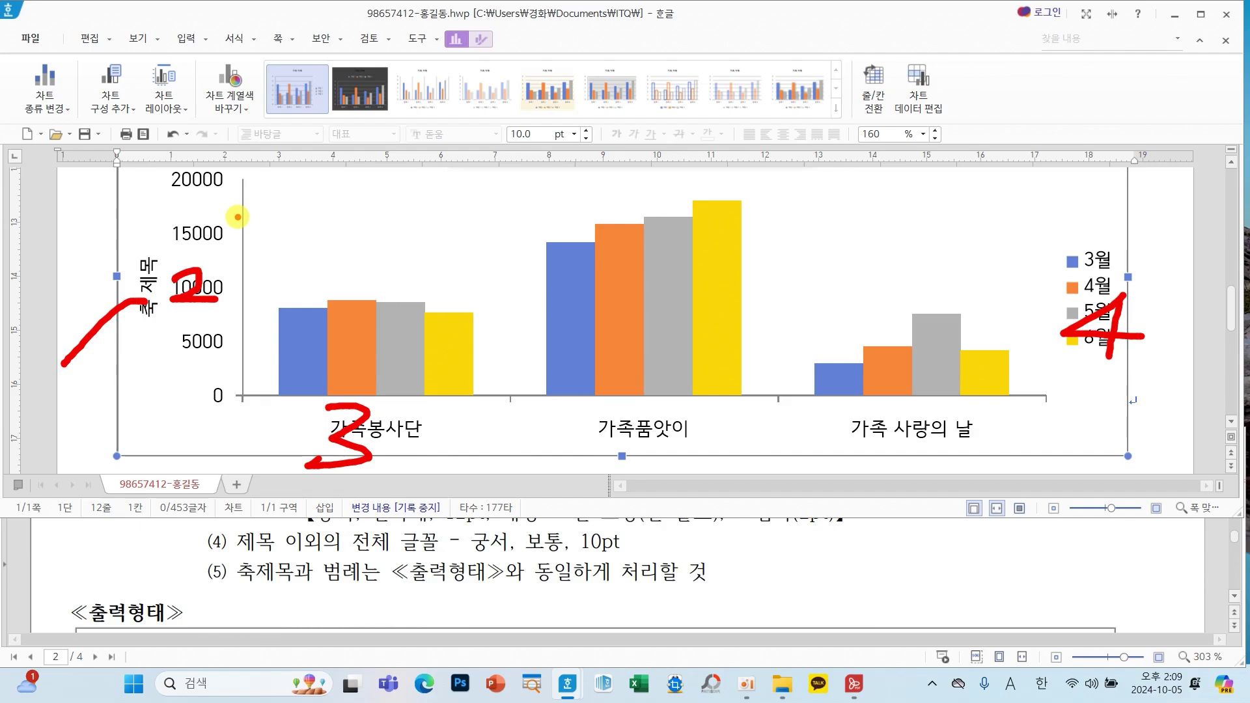
{"action": "key", "text": "Escape"}
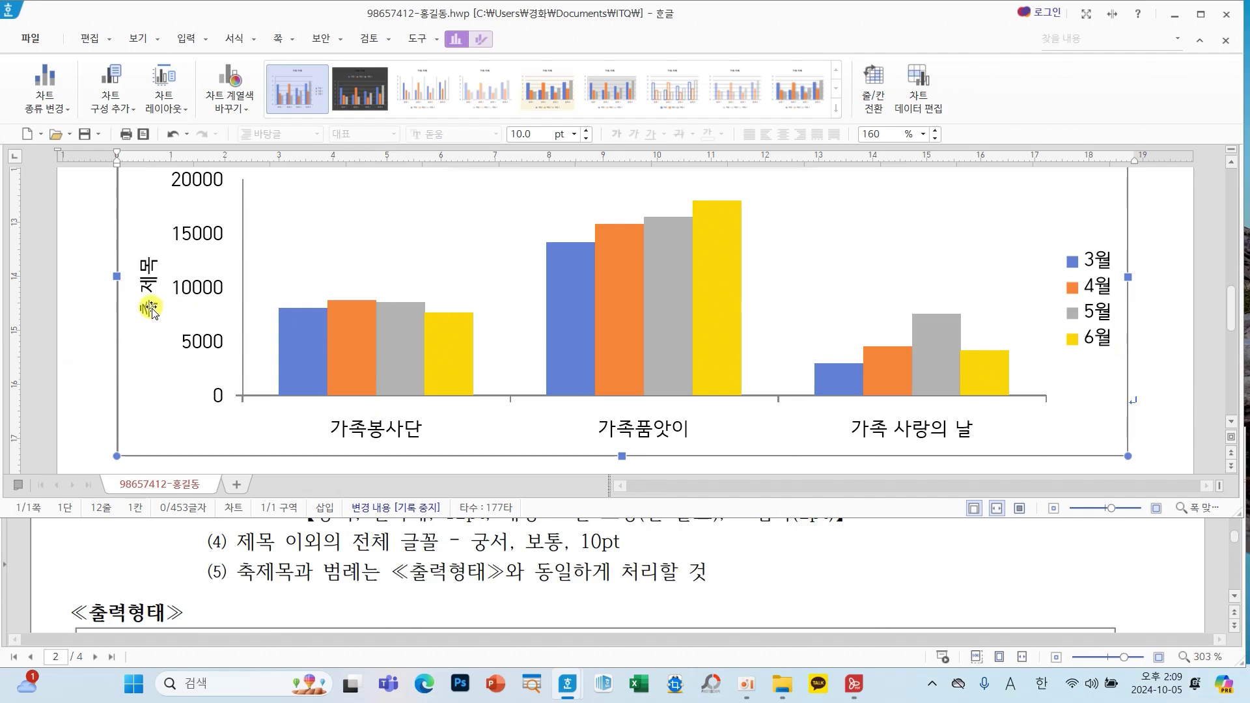
Replace the value axis title's text with "(단위 : 명)".
{"action": "left_click", "coordinate": [151, 309]}
{"action": "right_click", "coordinate": [151, 309]}
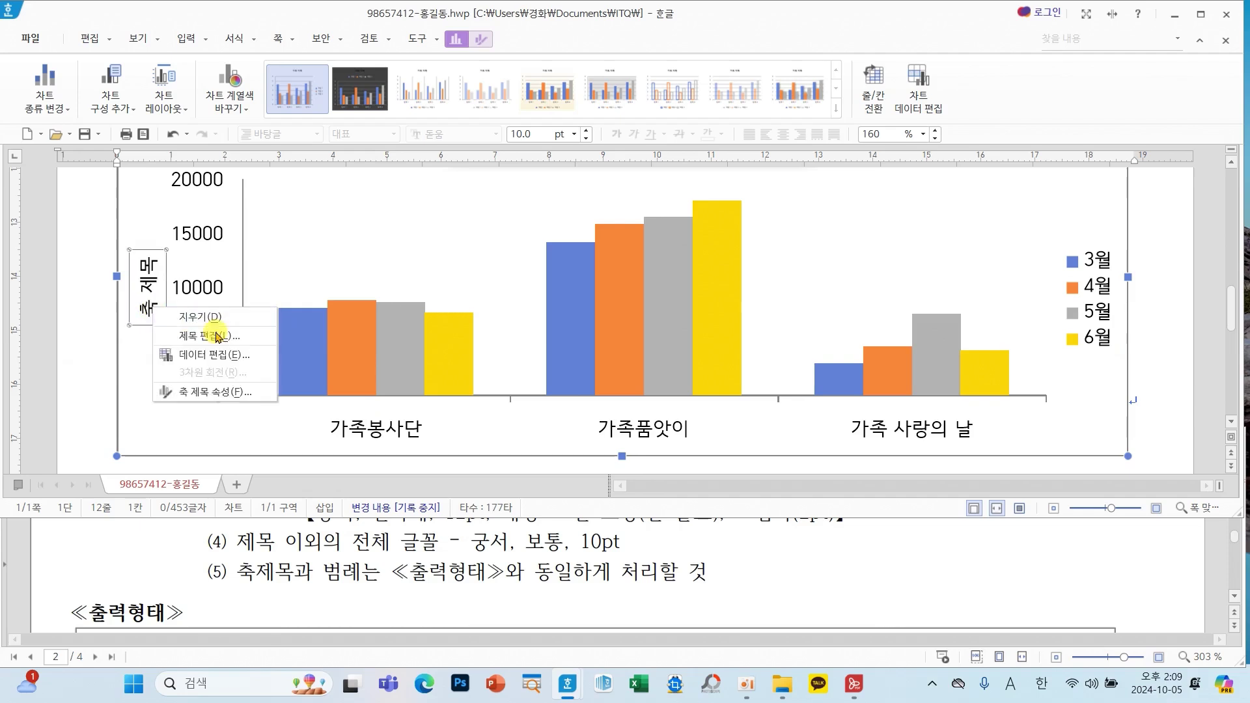
{"action": "left_click", "coordinate": [212, 334]}
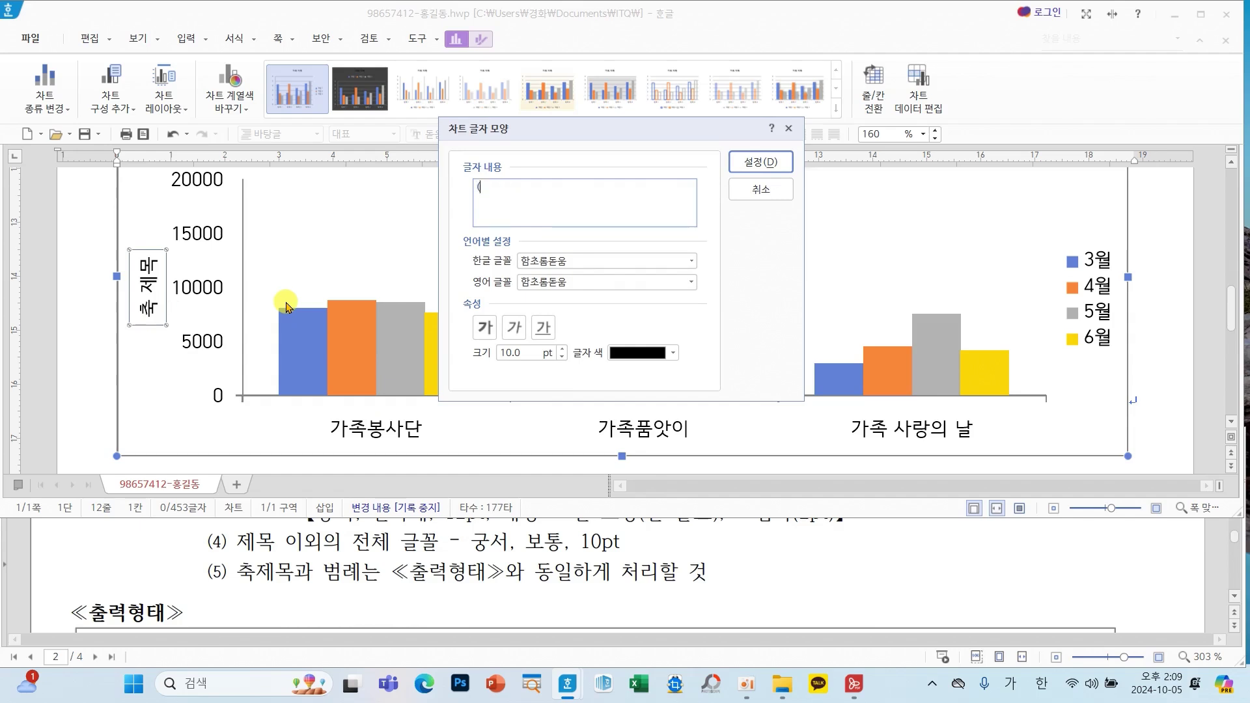
{"action": "type", "text": "(단위 : 명"}
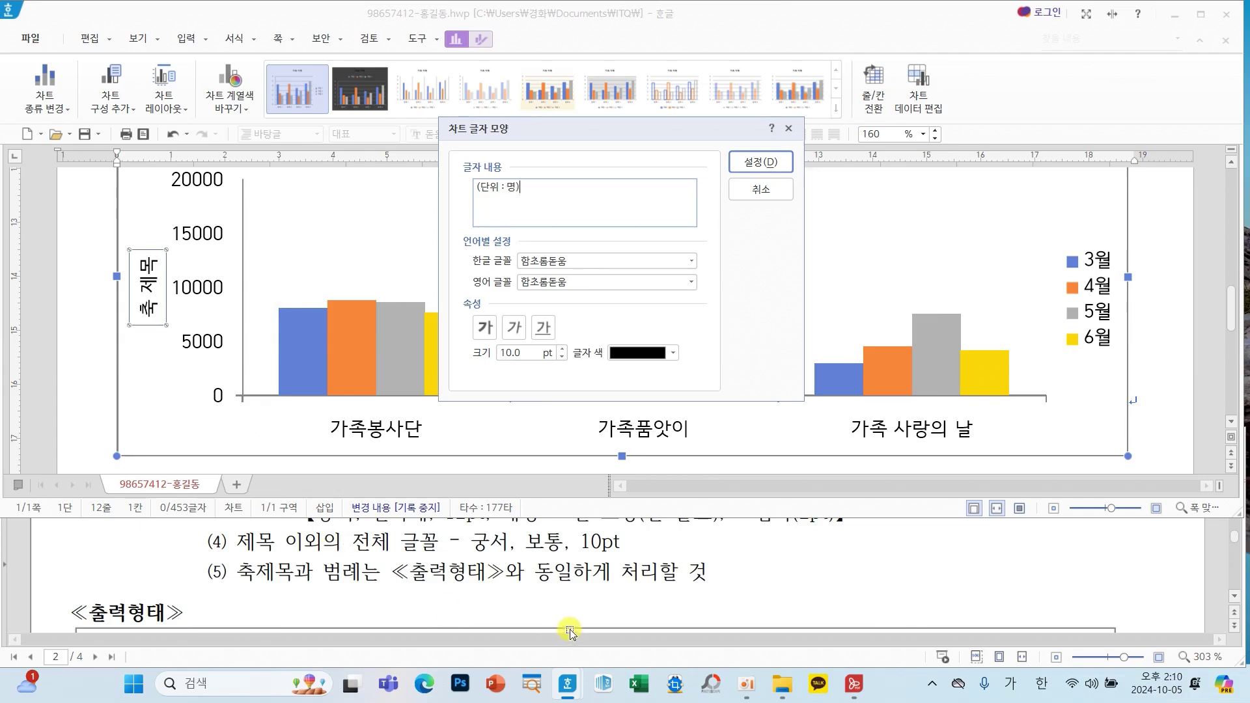
Set both the Korean and English fonts of the value axis title to 궁서.
{"action": "left_click", "coordinate": [691, 262]}
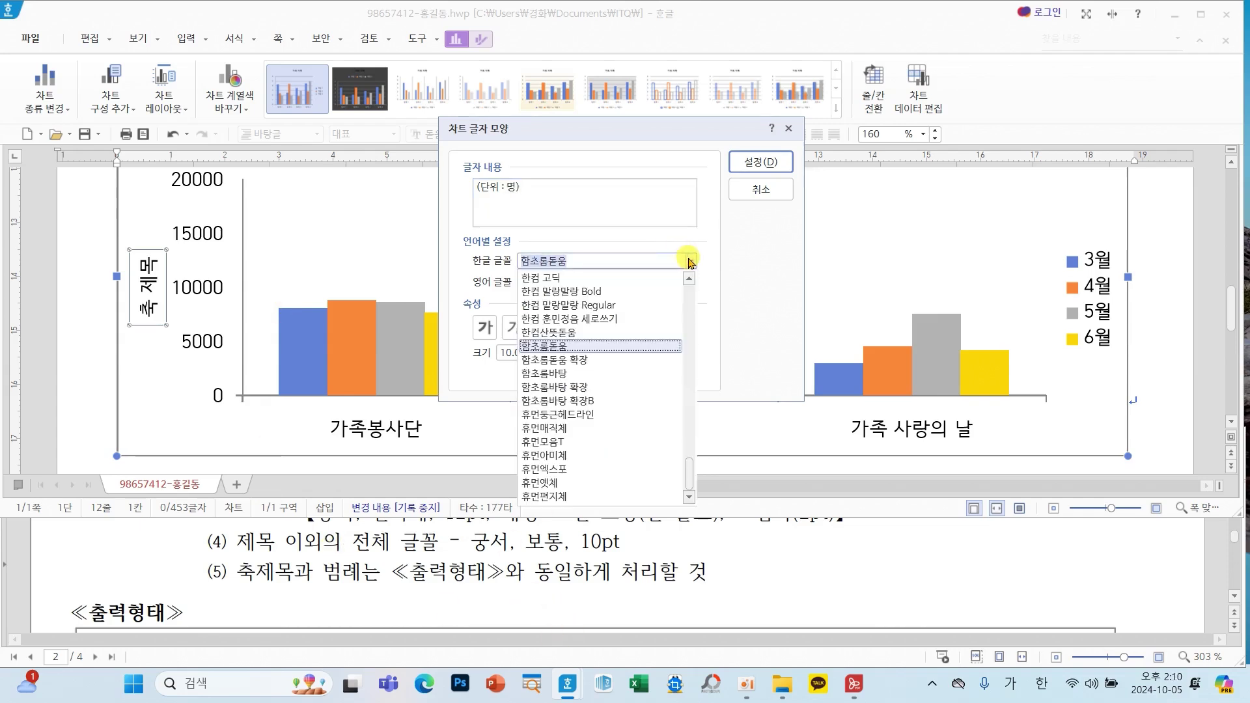
{"action": "scroll", "coordinate": [689, 260], "scroll_direction": "up", "scroll_amount": 10}
{"action": "left_click", "coordinate": [622, 306]}
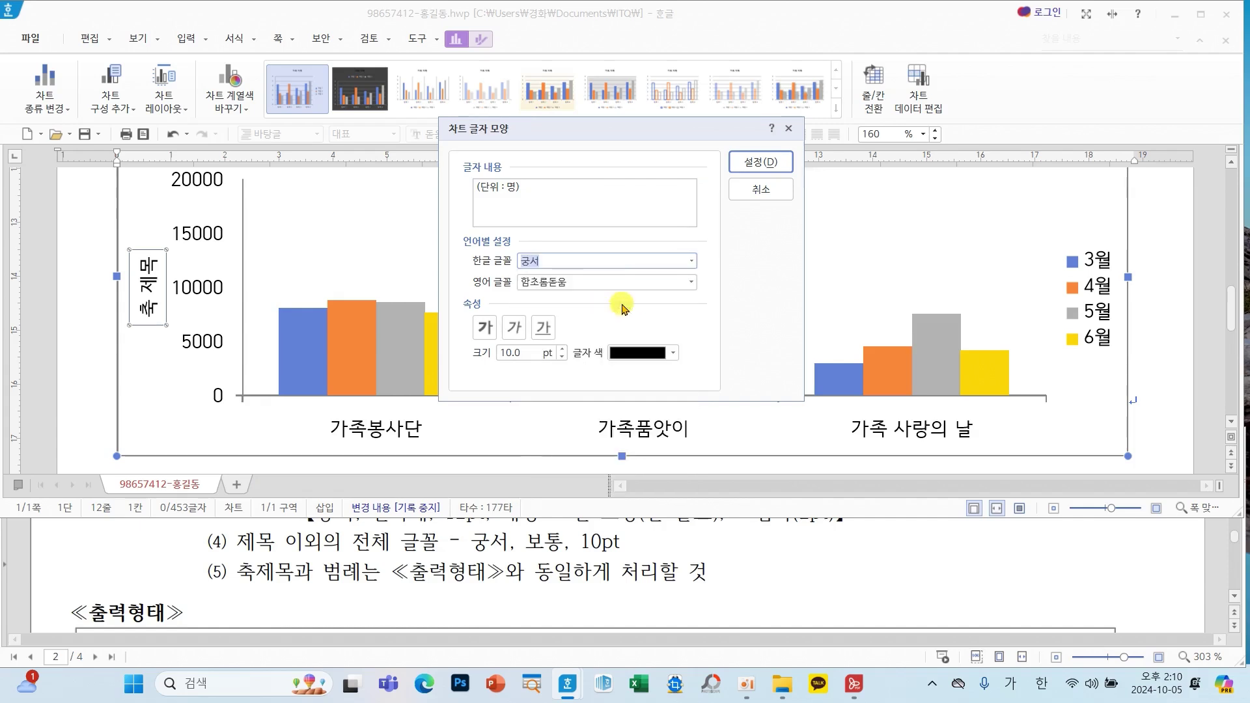
{"action": "left_click", "coordinate": [691, 282]}
{"action": "type", "text": "그"}
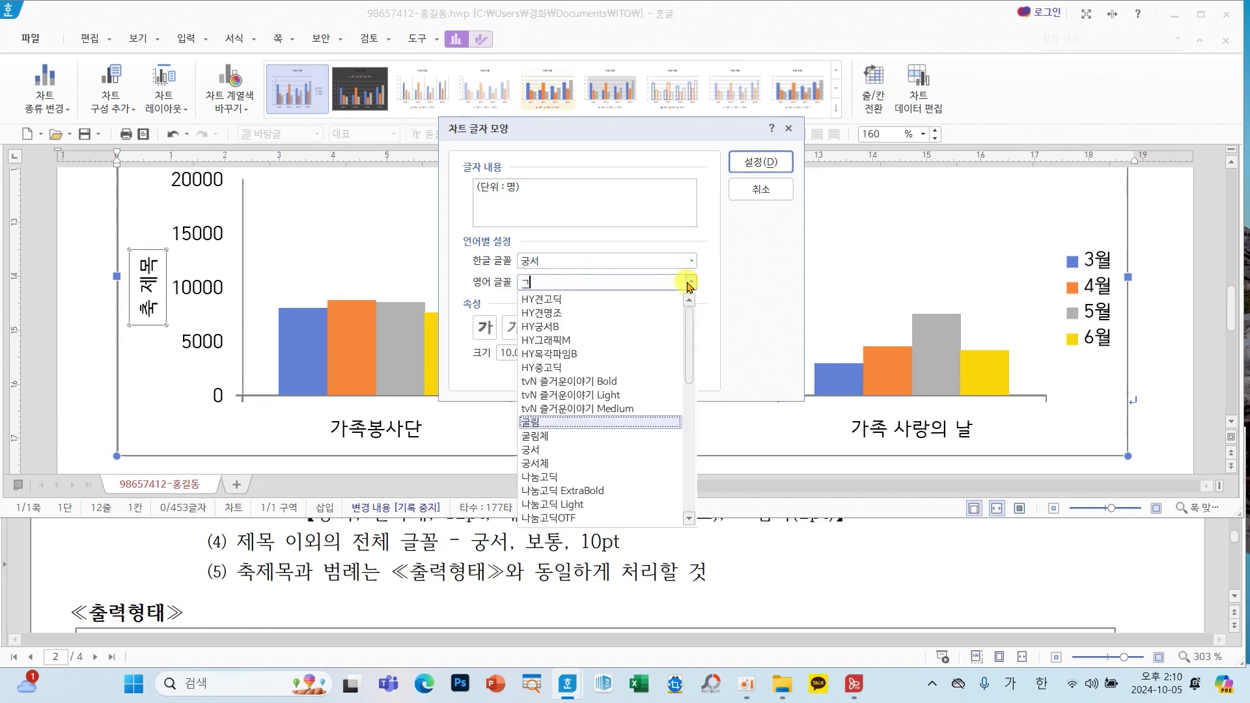
{"action": "left_click", "coordinate": [535, 449]}
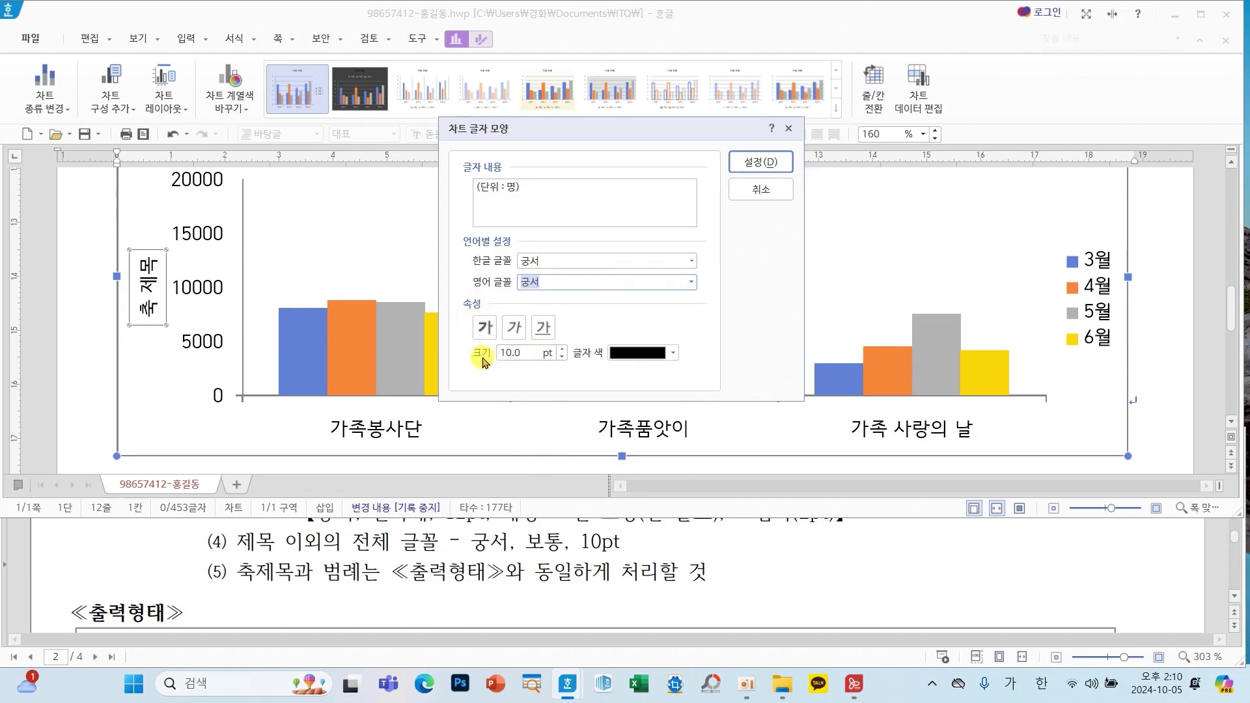
{"action": "left_click", "coordinate": [769, 168]}
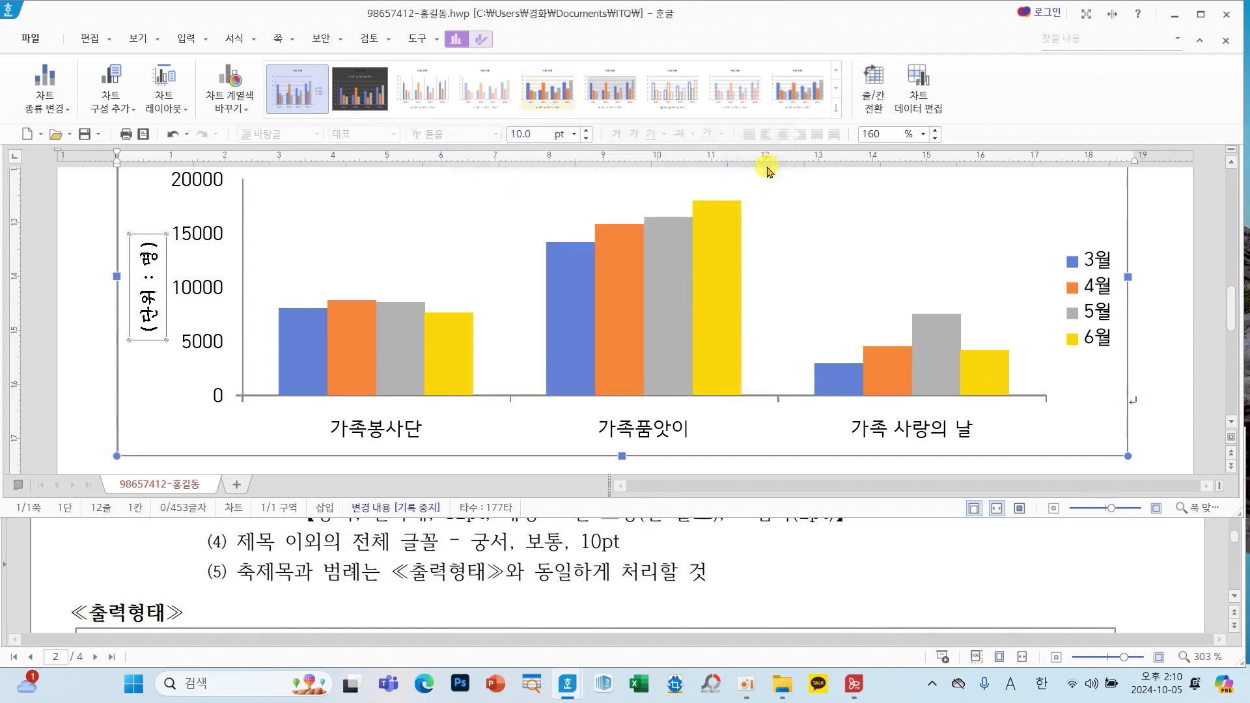
Change the value axis title's text direction to horizontal (가로) to match the sample.
{"action": "scroll", "coordinate": [255, 586], "scroll_direction": "down", "scroll_amount": 6}
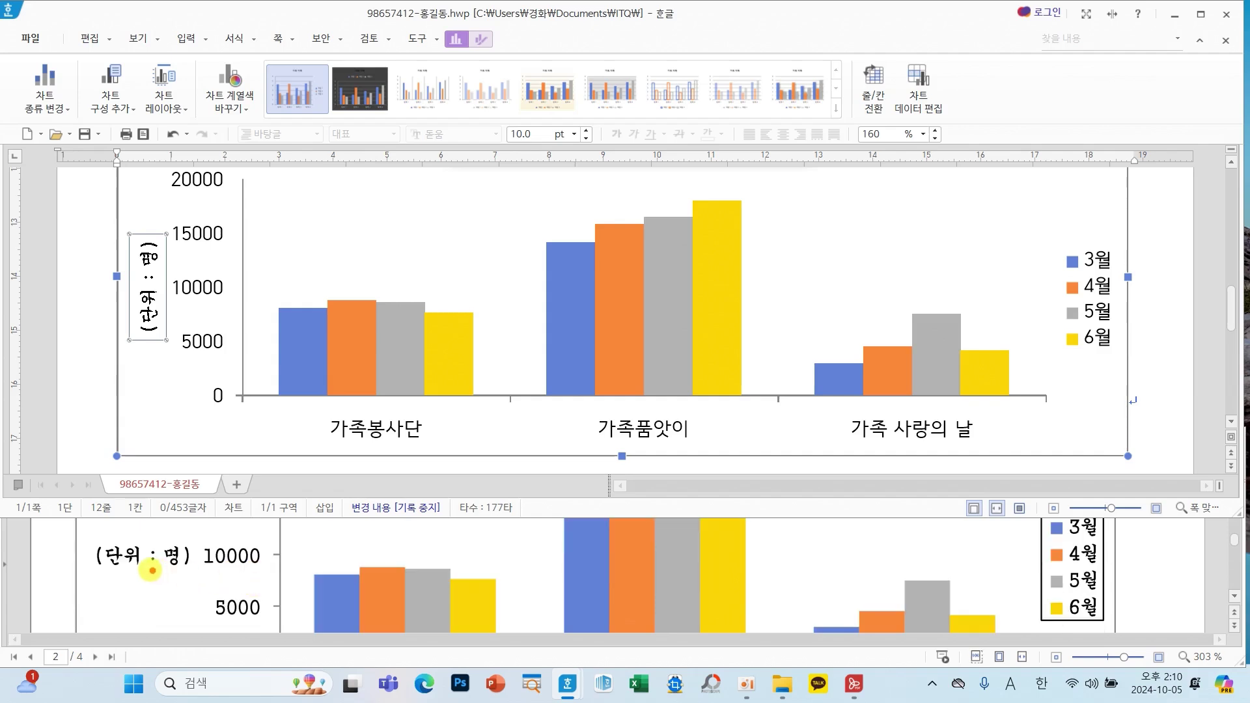
{"action": "left_click_drag", "start_coordinate": [42, 528], "coordinate": [253, 594]}
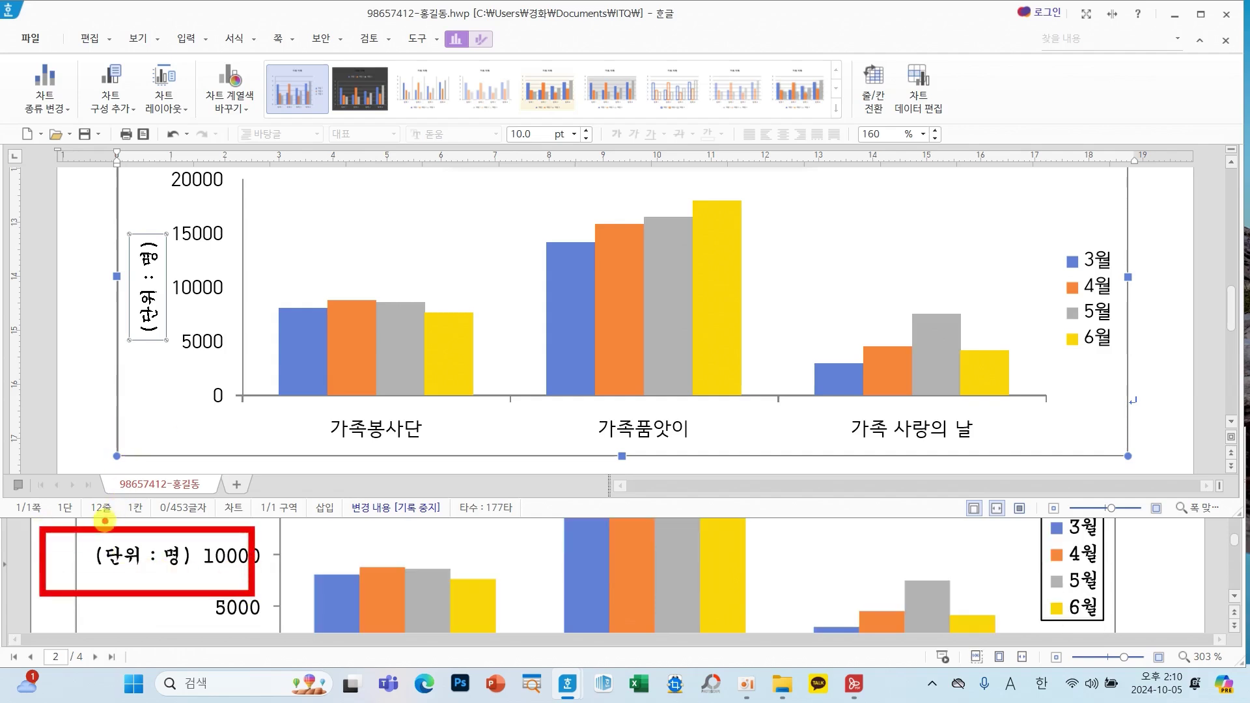
{"action": "mouse_move", "coordinate": [105, 521]}
{"action": "left_mouse_down"}
{"action": "mouse_move", "coordinate": [145, 345]}
{"action": "mouse_move", "coordinate": [96, 366]}
{"action": "mouse_move", "coordinate": [193, 411]}
{"action": "left_mouse_up"}
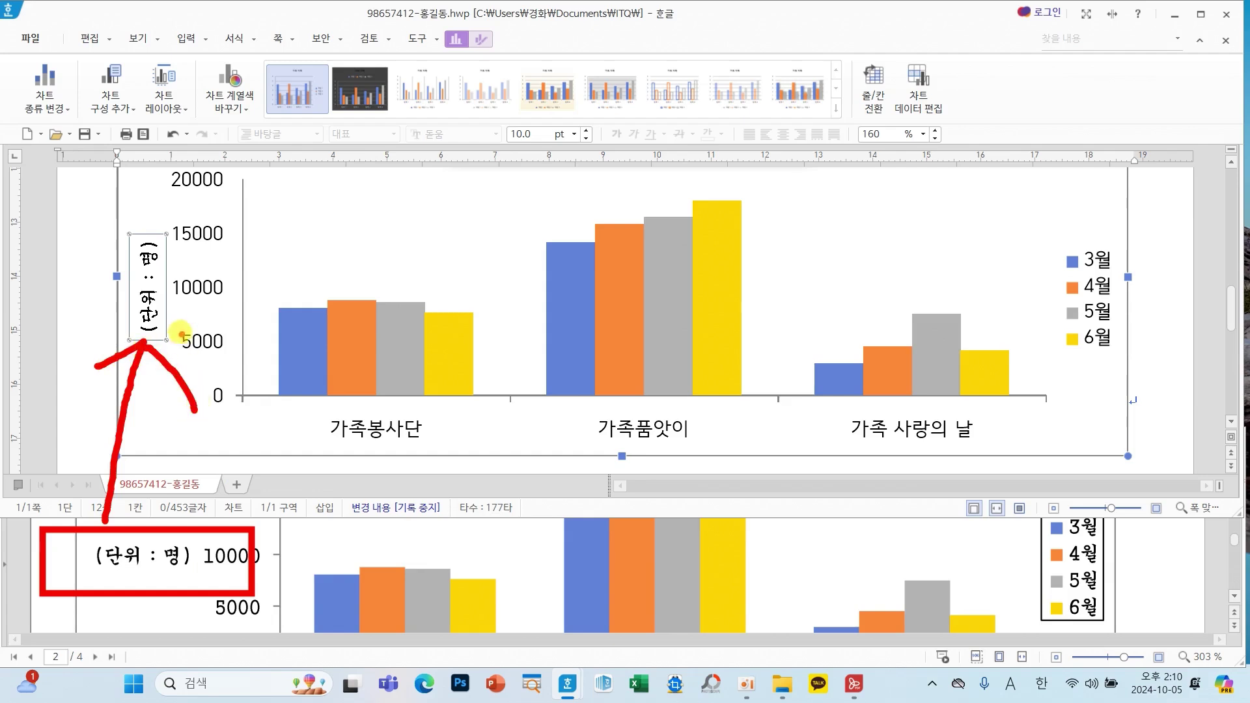
{"action": "key", "text": "Escape"}
{"action": "right_click", "coordinate": [148, 318]}
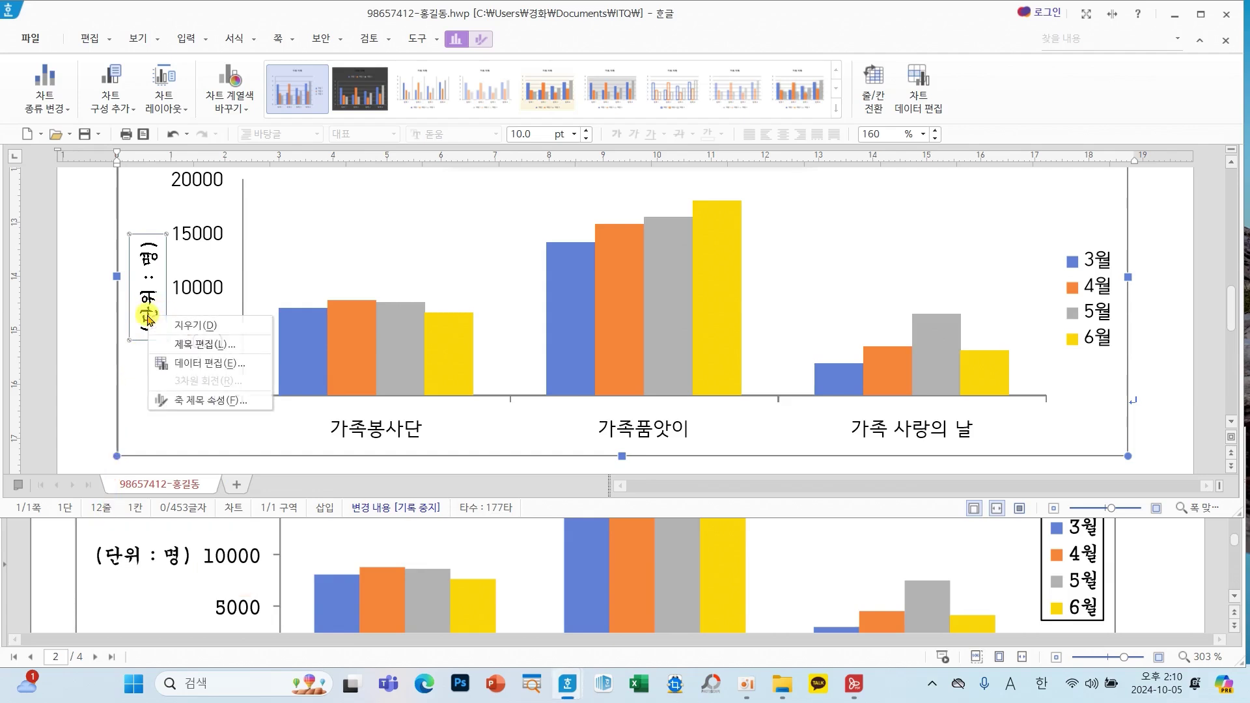
{"action": "left_click", "coordinate": [241, 399]}
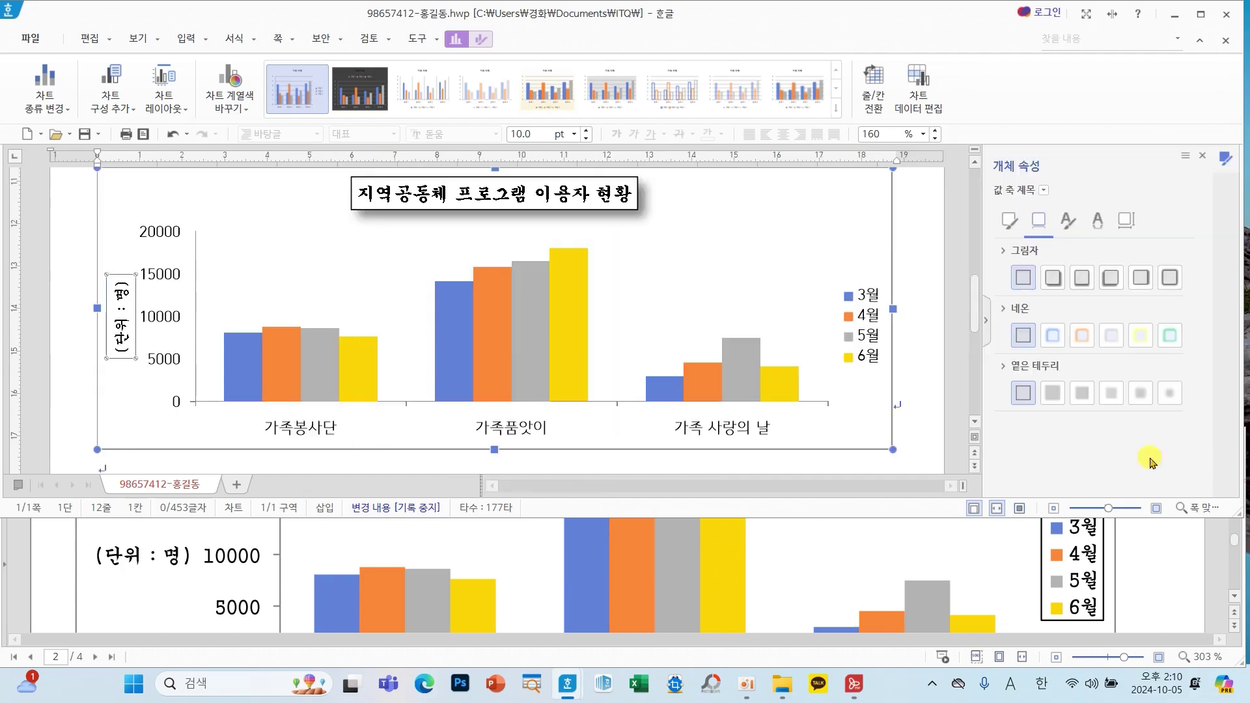
{"action": "left_click", "coordinate": [1131, 220]}
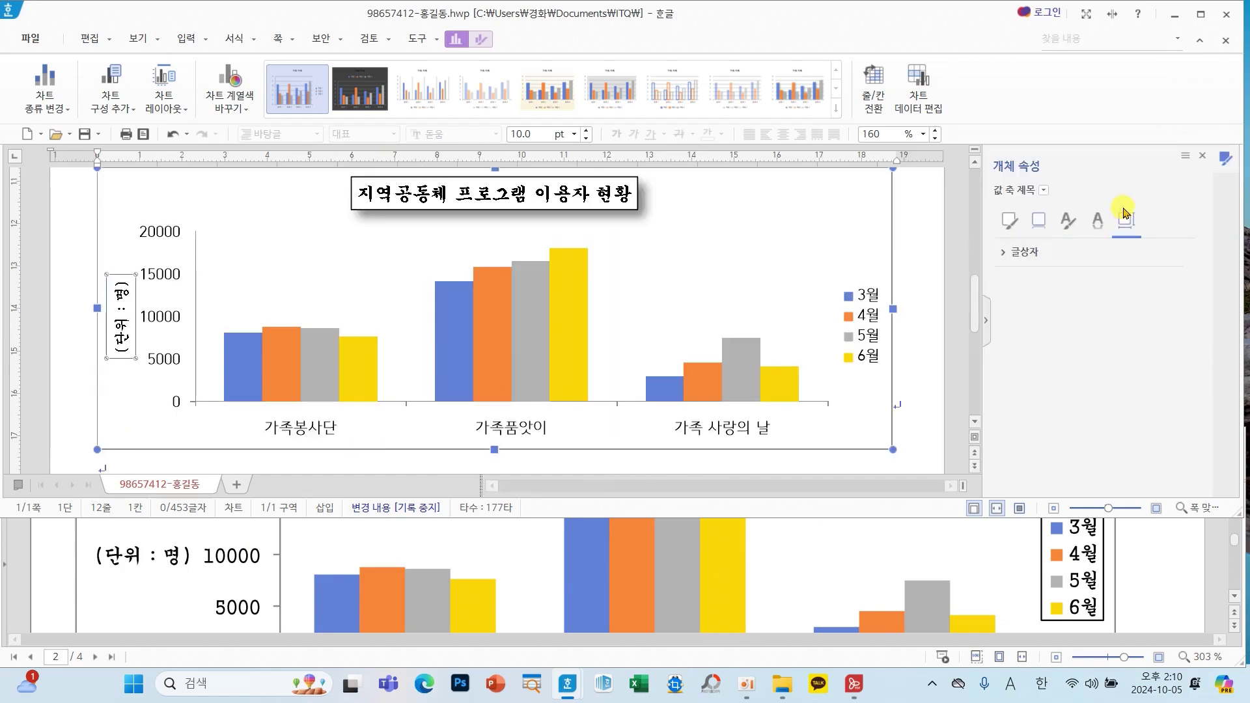
{"action": "left_click", "coordinate": [1022, 252]}
{"action": "left_click", "coordinate": [1141, 280]}
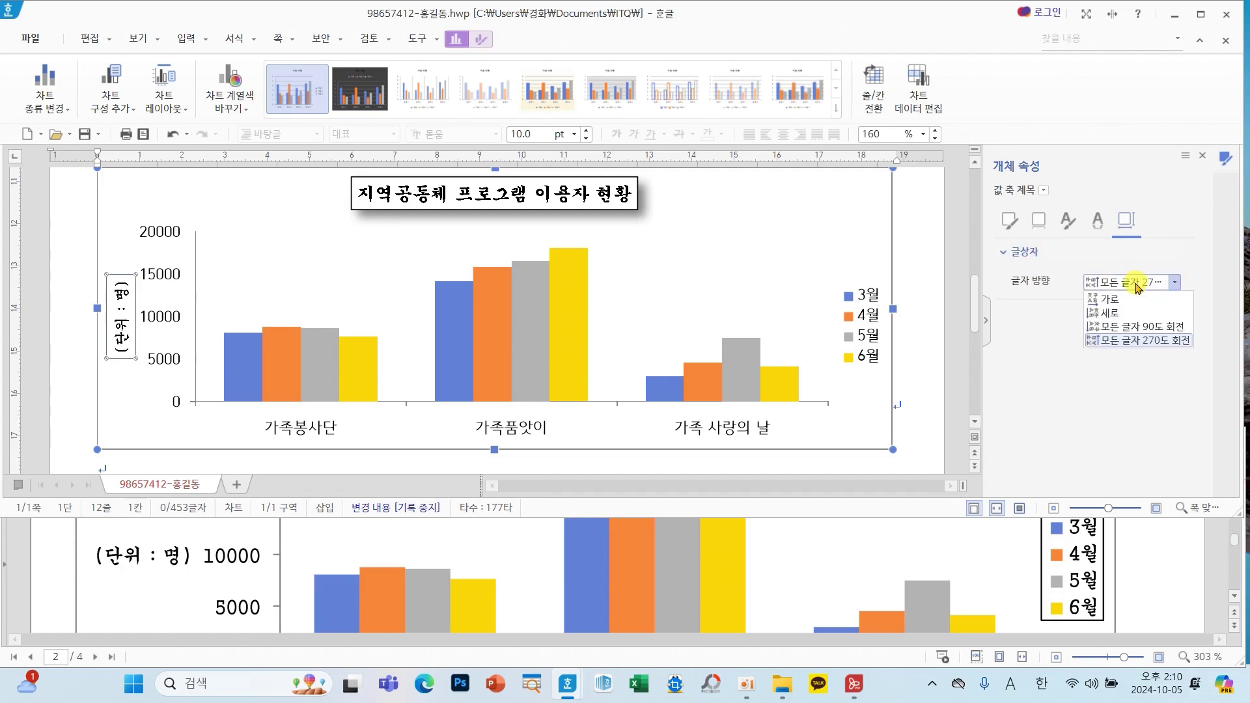
{"action": "left_click", "coordinate": [1132, 301]}
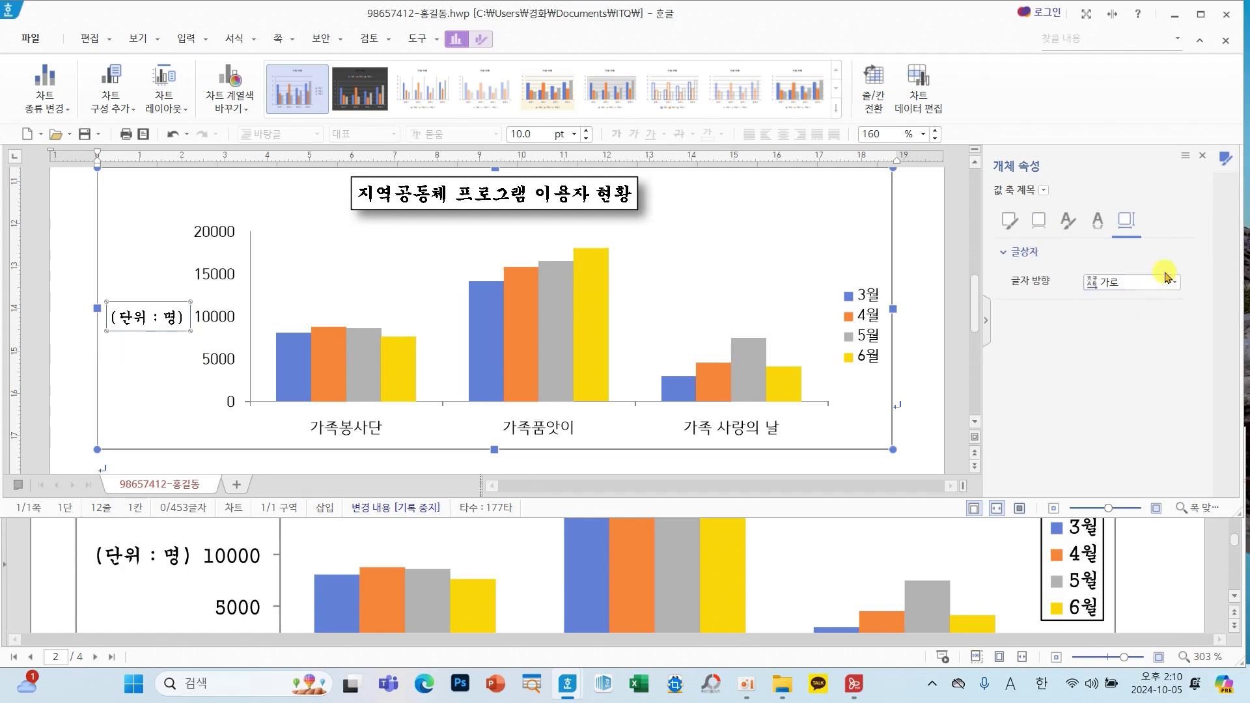
{"action": "left_click", "coordinate": [1203, 157]}
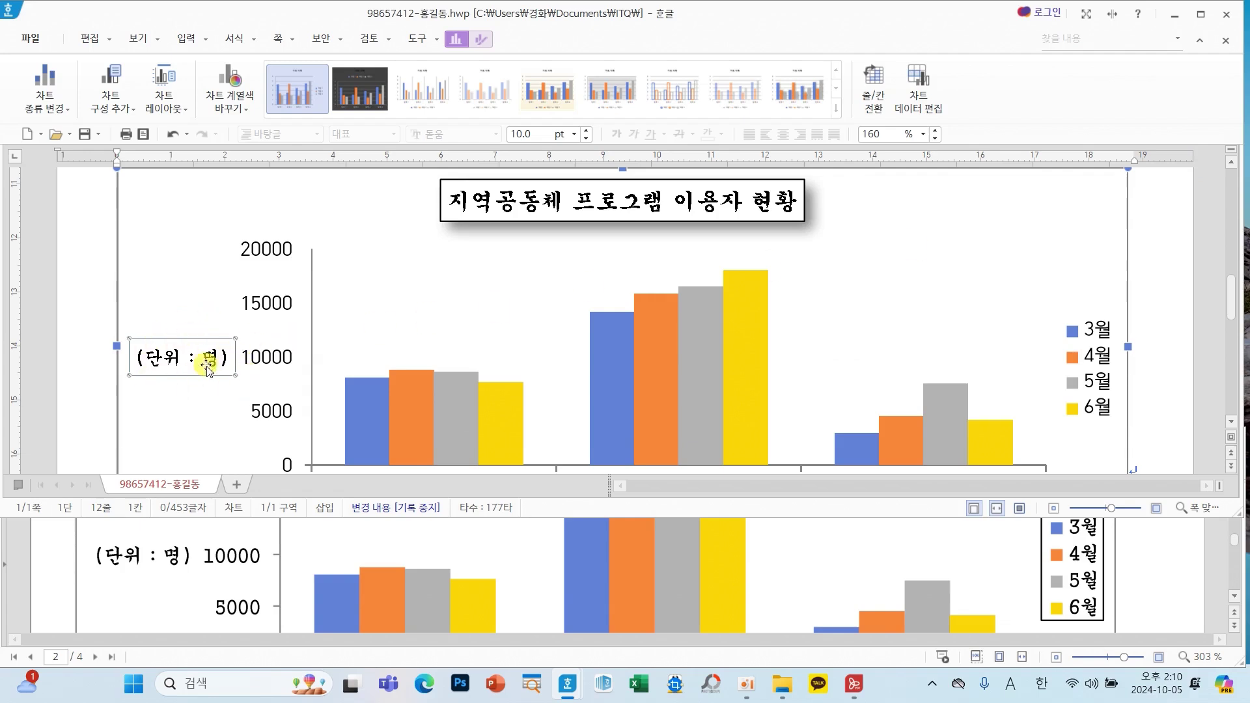
Format the value axis labels in 궁서 for both Korean and English text.
{"action": "left_click", "coordinate": [273, 358]}
{"action": "right_click", "coordinate": [273, 361]}
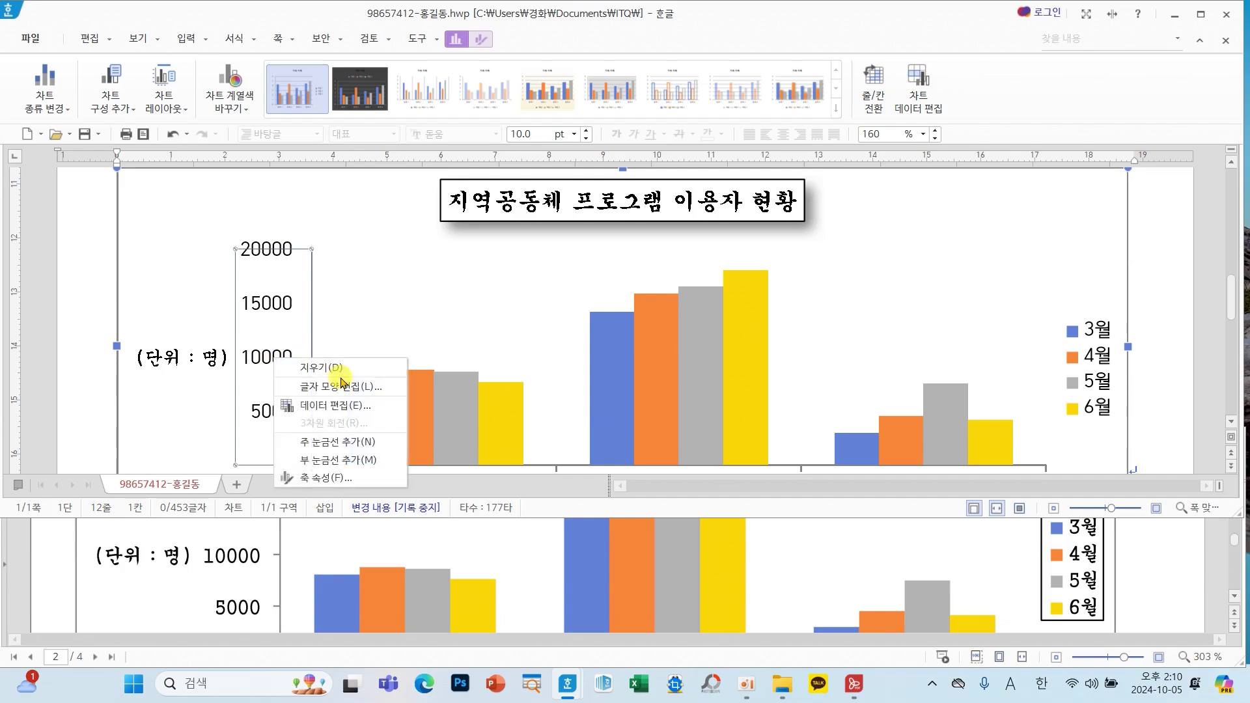
{"action": "left_click", "coordinate": [330, 391]}
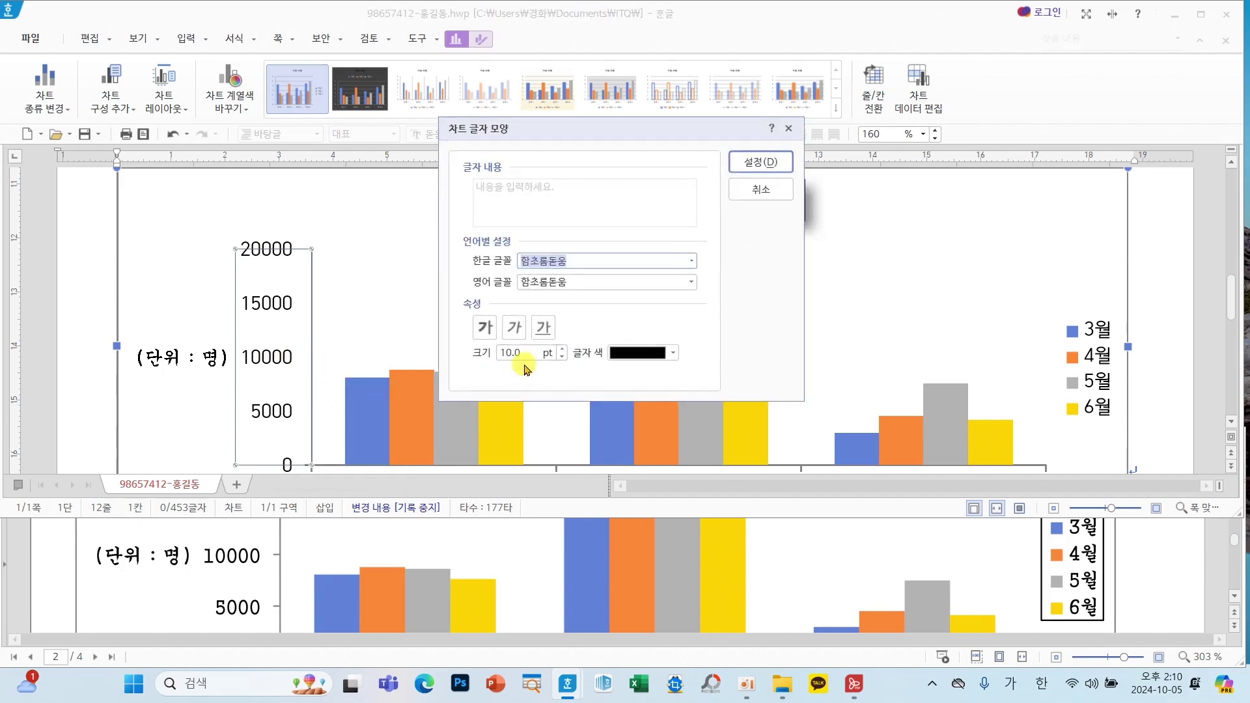
{"action": "type", "text": "ㄱ"}
{"action": "left_click", "coordinate": [540, 305]}
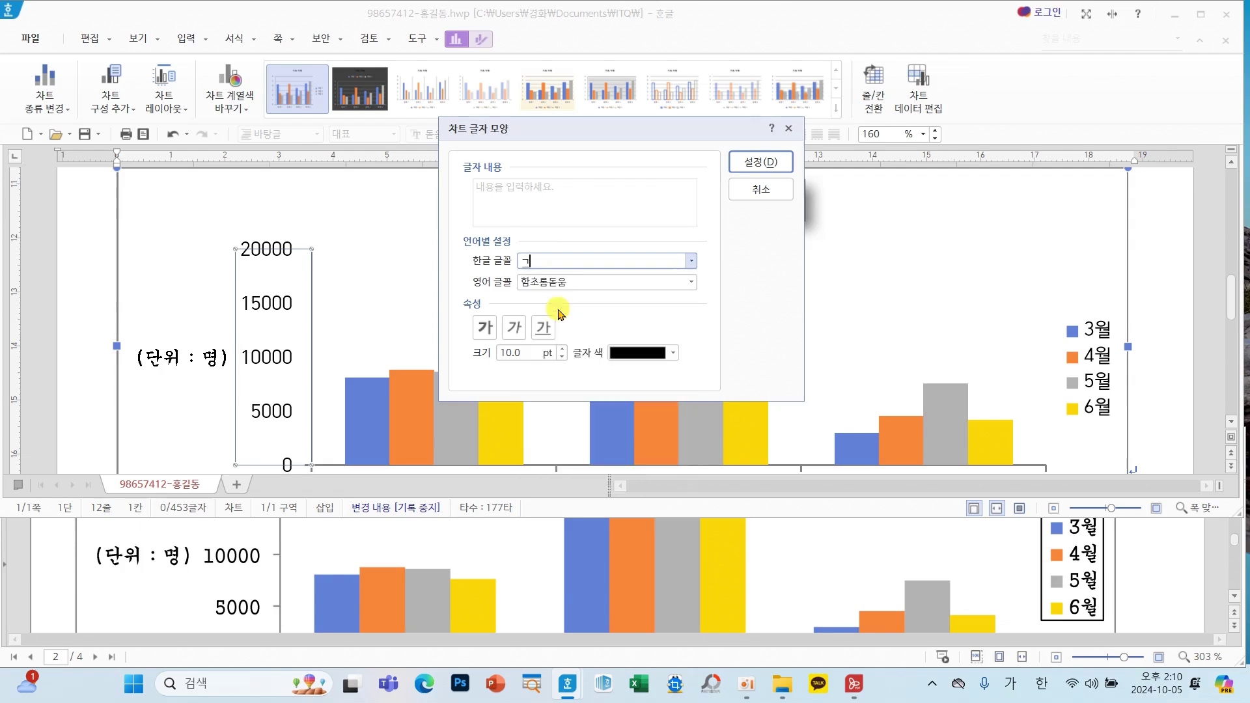
{"action": "left_click", "coordinate": [685, 284]}
{"action": "left_click", "coordinate": [689, 282]}
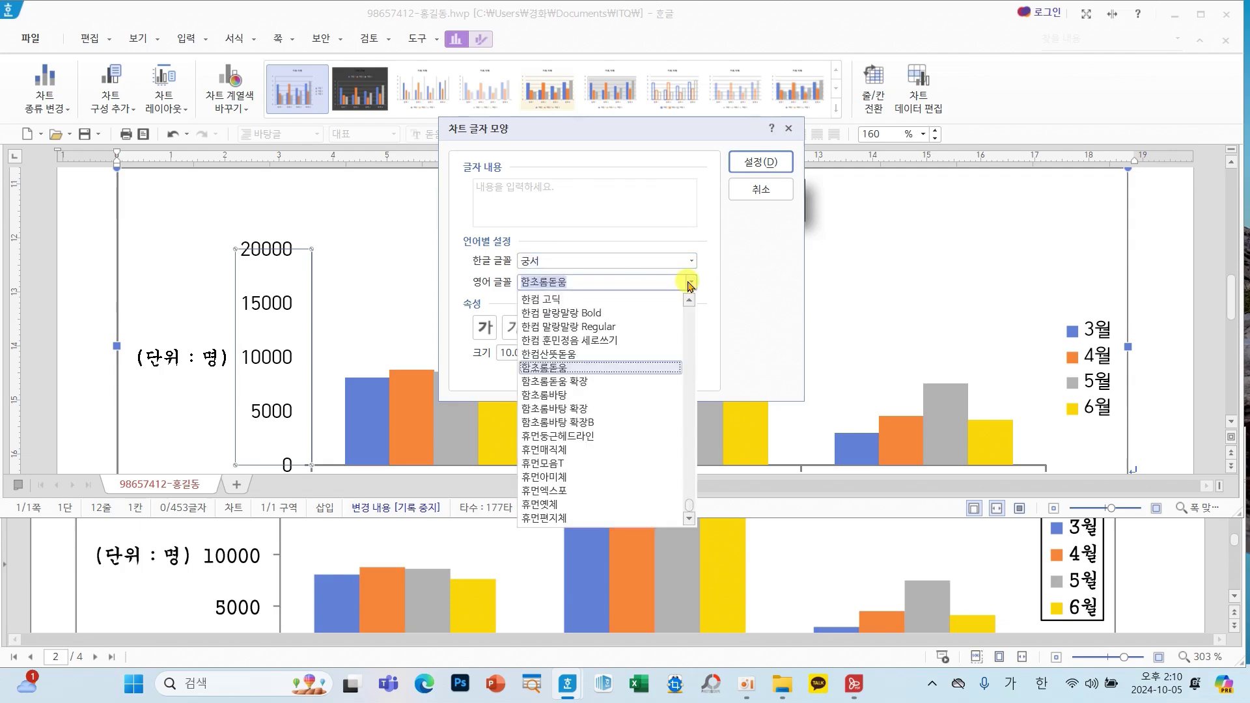
{"action": "type", "text": "ㄱ"}
{"action": "left_click", "coordinate": [546, 449]}
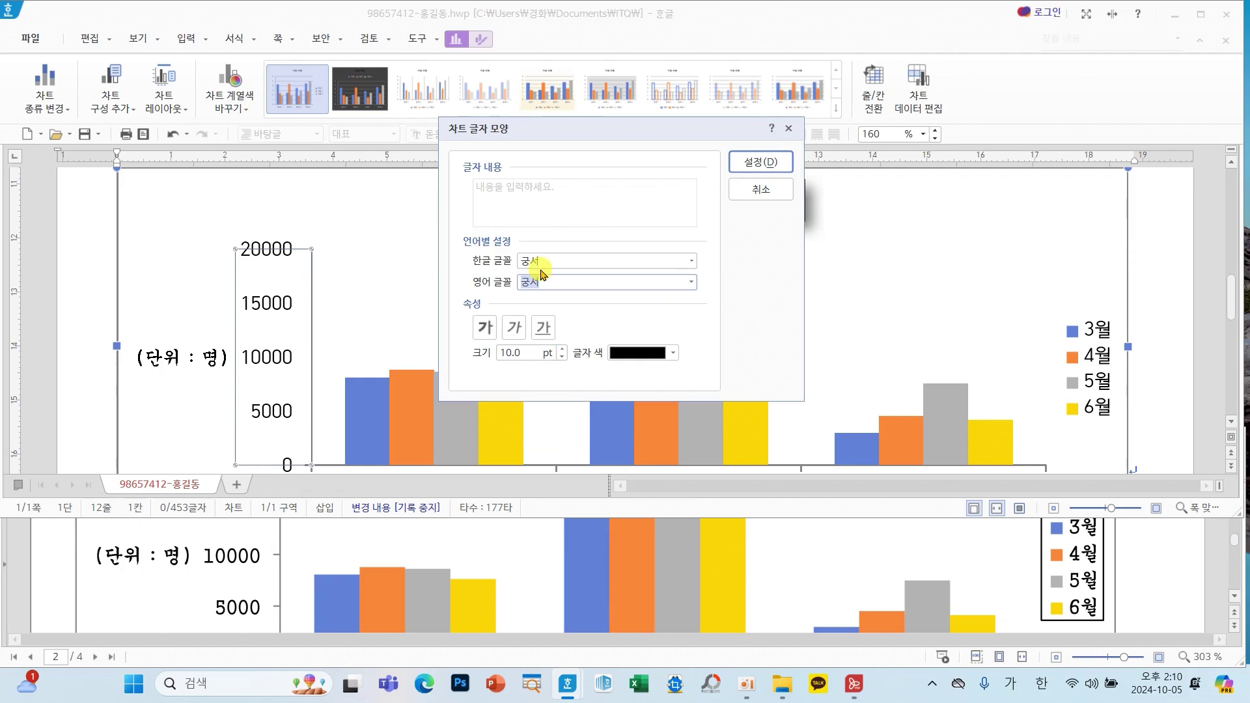
{"action": "left_click", "coordinate": [771, 162]}
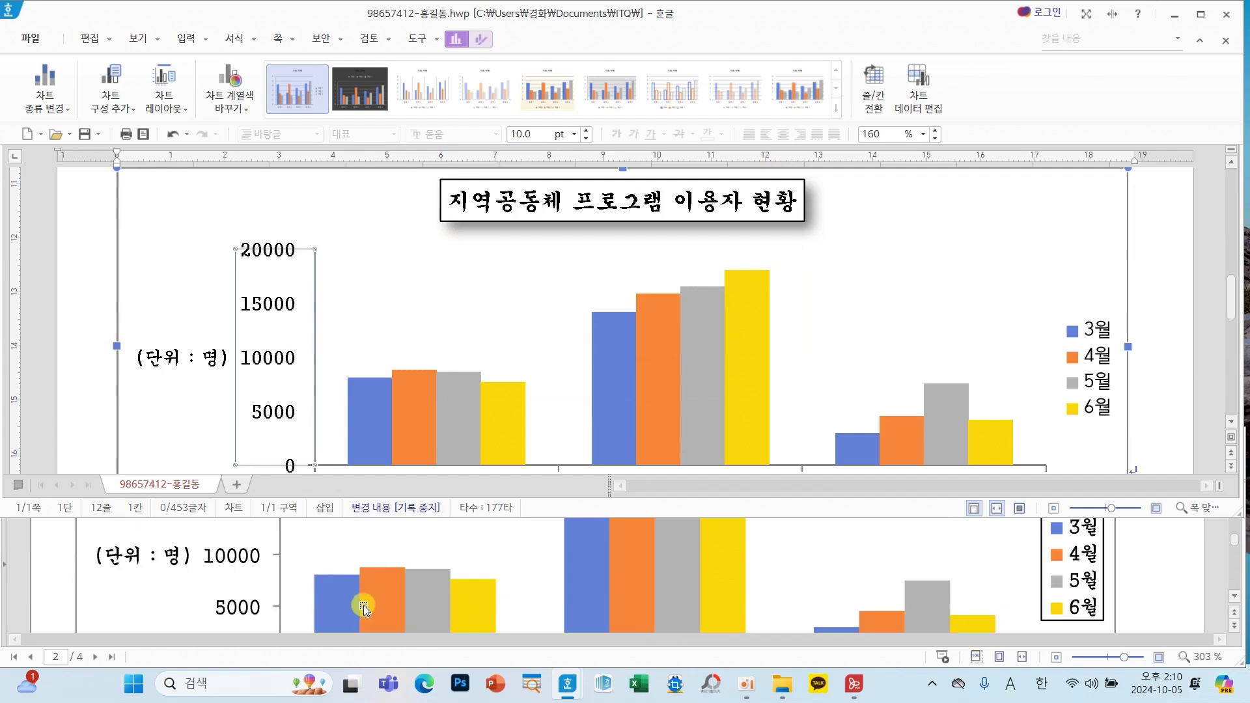
Fix the value axis's major unit (주) at 5000 and set its minor unit (보조) to 4999.9.
{"action": "scroll", "coordinate": [362, 600], "scroll_direction": "down", "scroll_amount": 1}
{"action": "scroll", "coordinate": [358, 607], "scroll_direction": "up", "scroll_amount": 1}
{"action": "scroll", "coordinate": [358, 607], "scroll_direction": "up", "scroll_amount": 3}
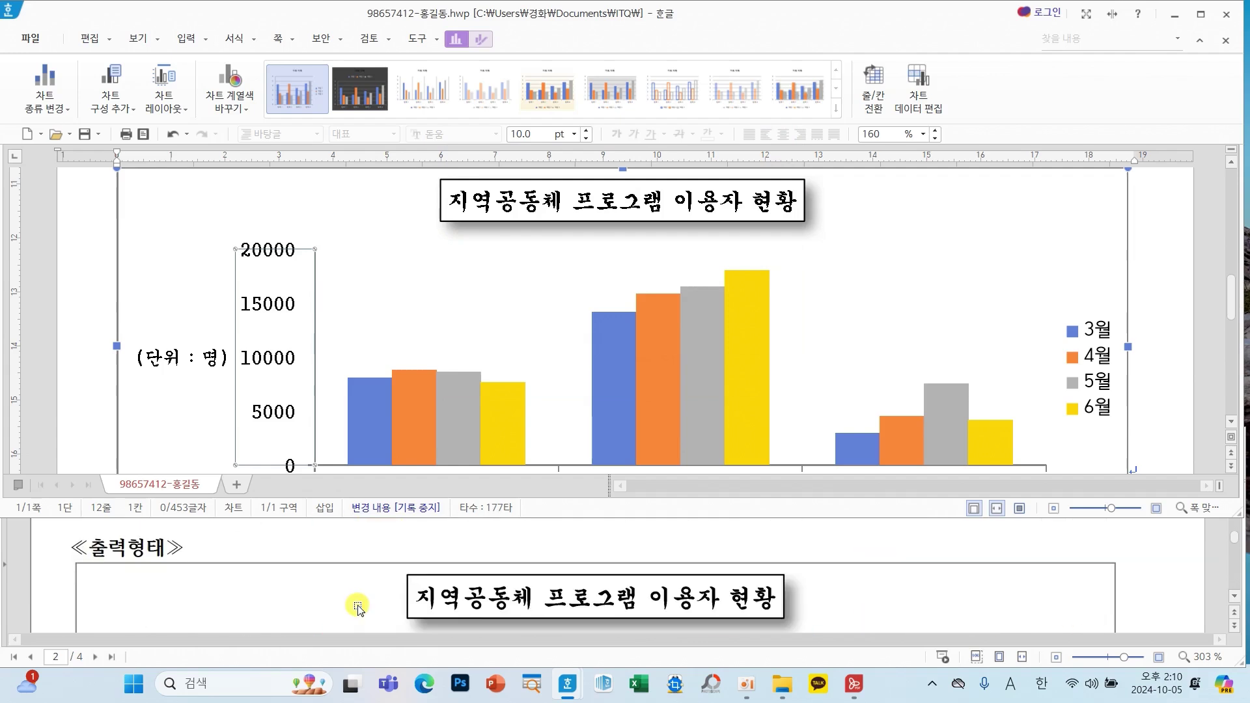
{"action": "scroll", "coordinate": [358, 606], "scroll_direction": "down", "scroll_amount": 2}
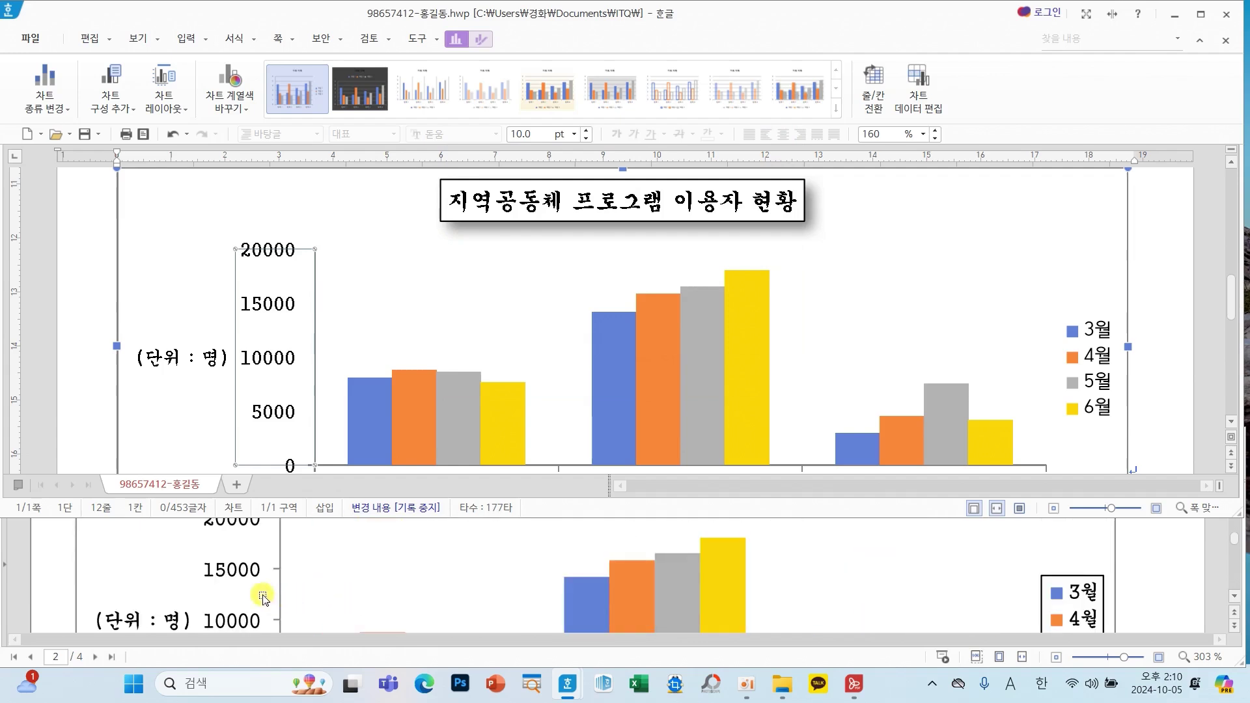
{"action": "right_click", "coordinate": [269, 352]}
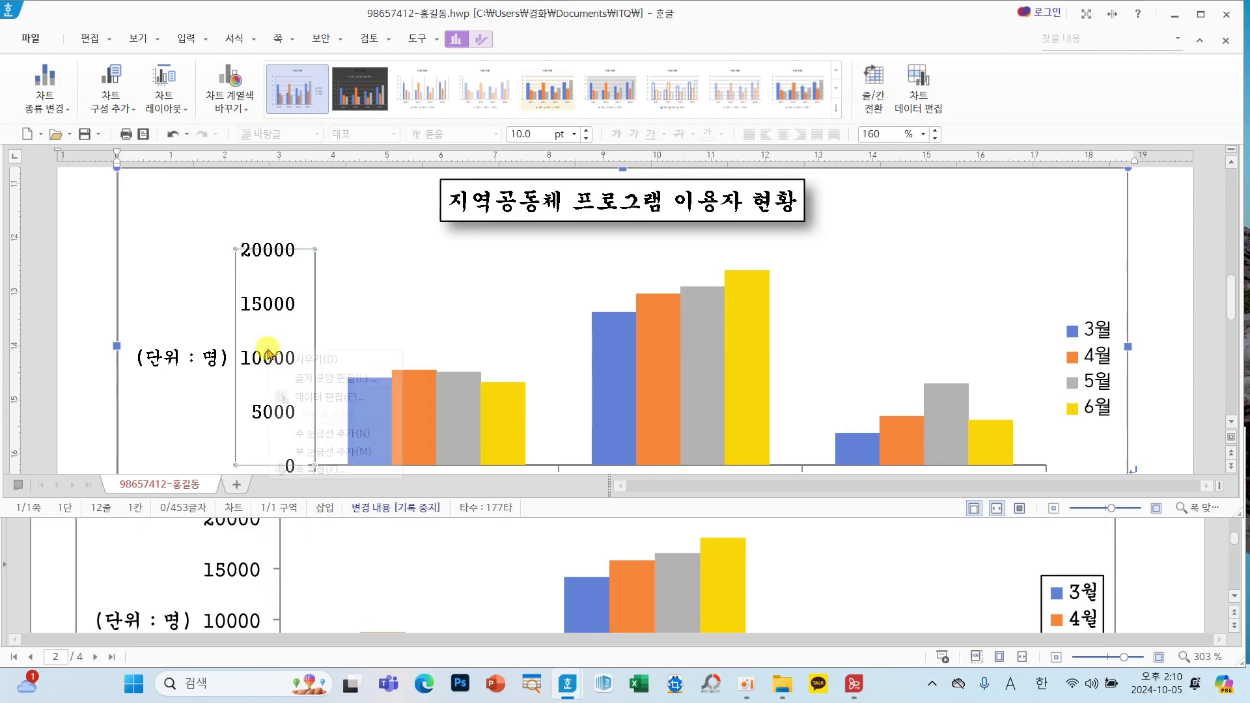
{"action": "left_click", "coordinate": [334, 470]}
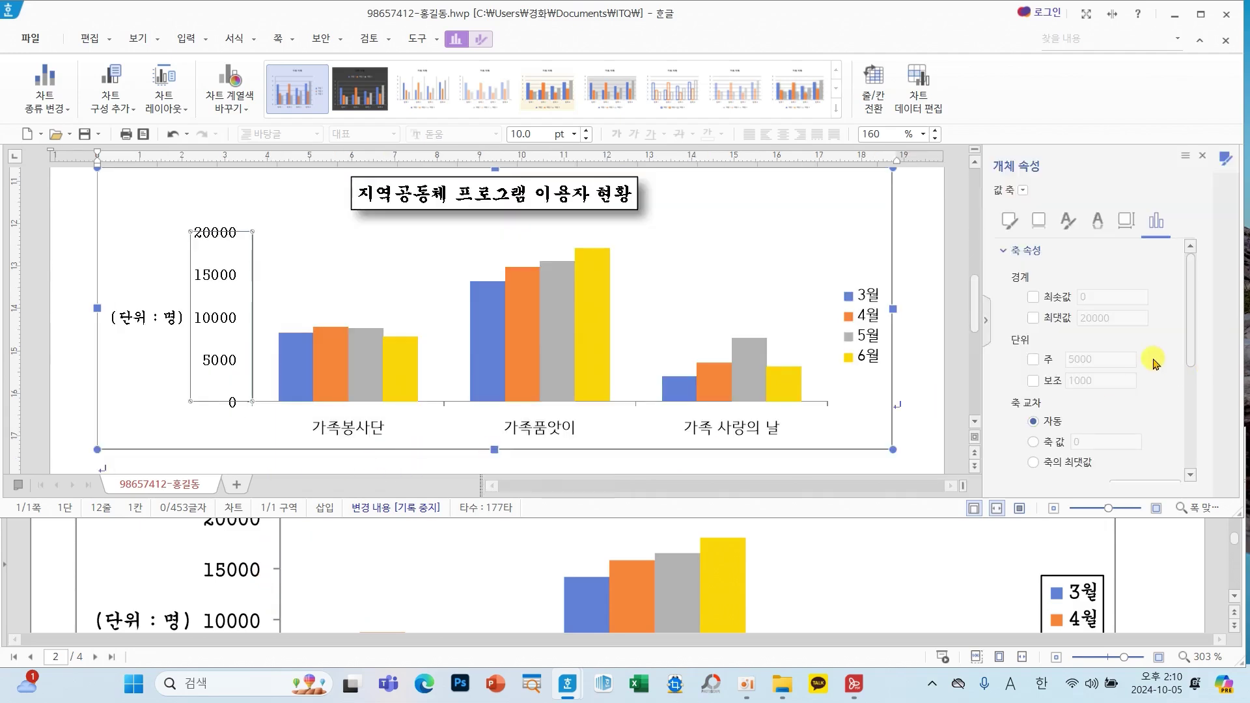
{"action": "scroll", "coordinate": [1190, 323], "scroll_direction": "down", "scroll_amount": 3}
{"action": "scroll", "coordinate": [1189, 324], "scroll_direction": "down", "scroll_amount": 2}
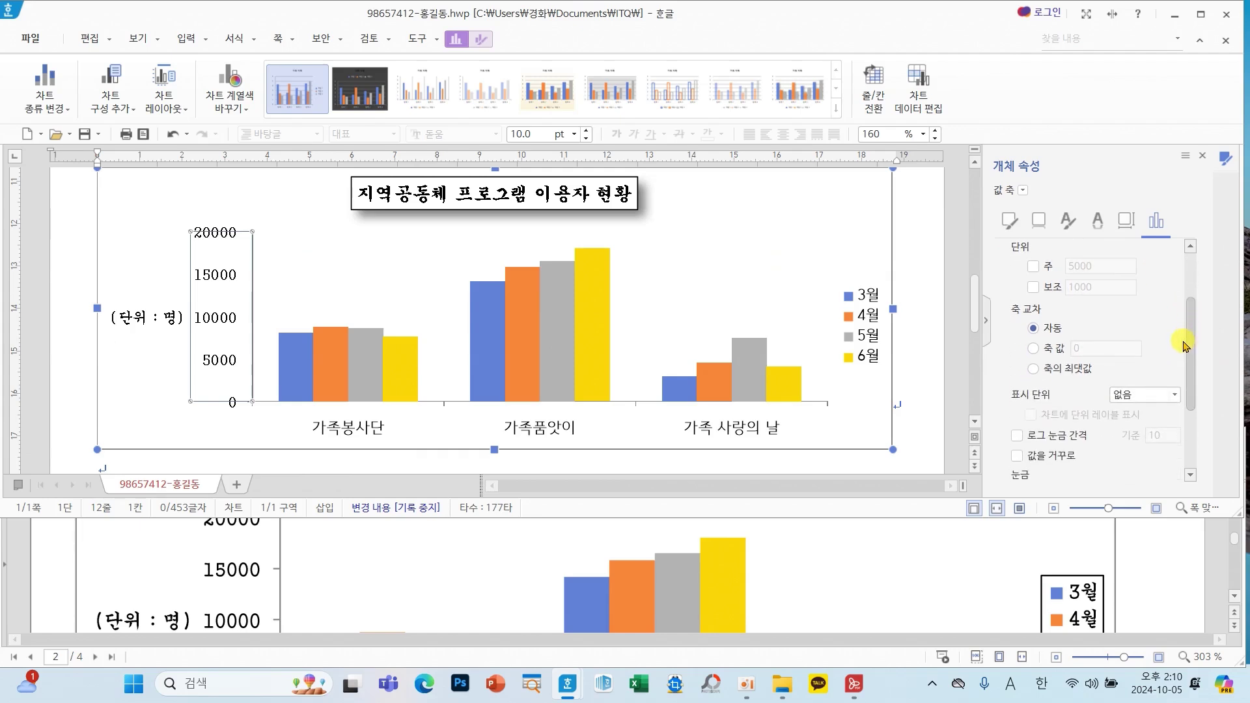
{"action": "left_click", "coordinate": [1033, 266]}
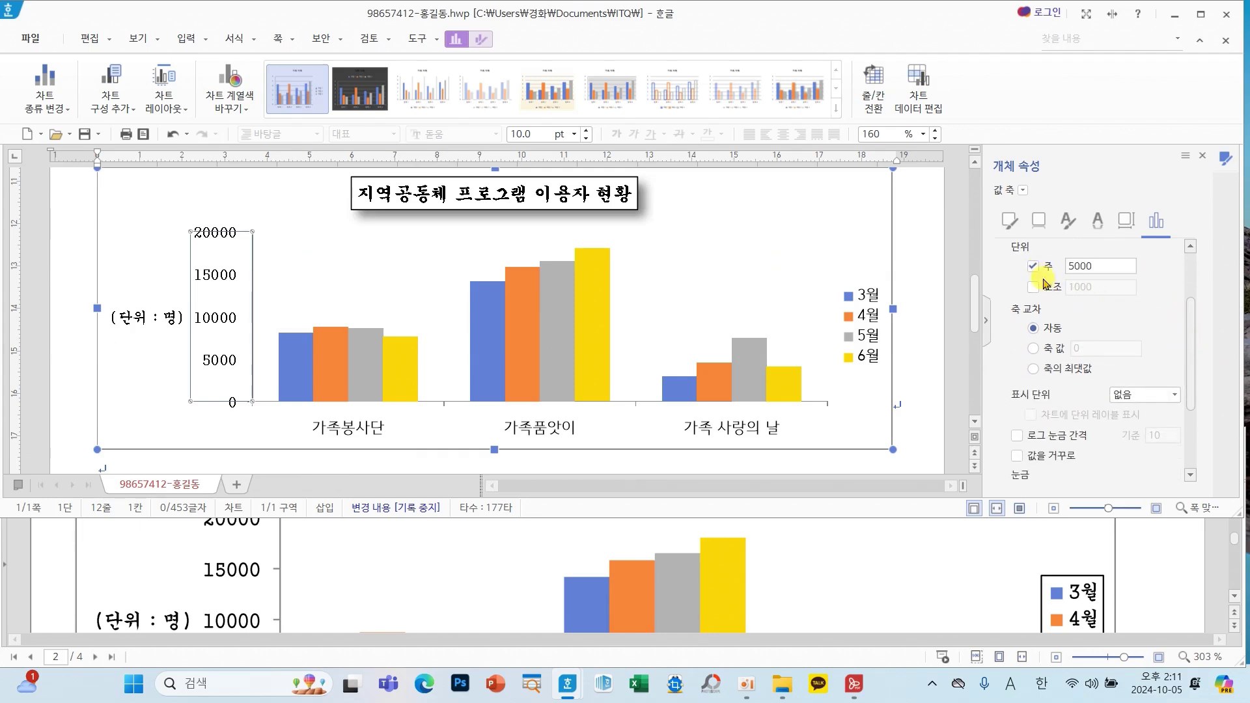
{"action": "left_click", "coordinate": [1034, 288]}
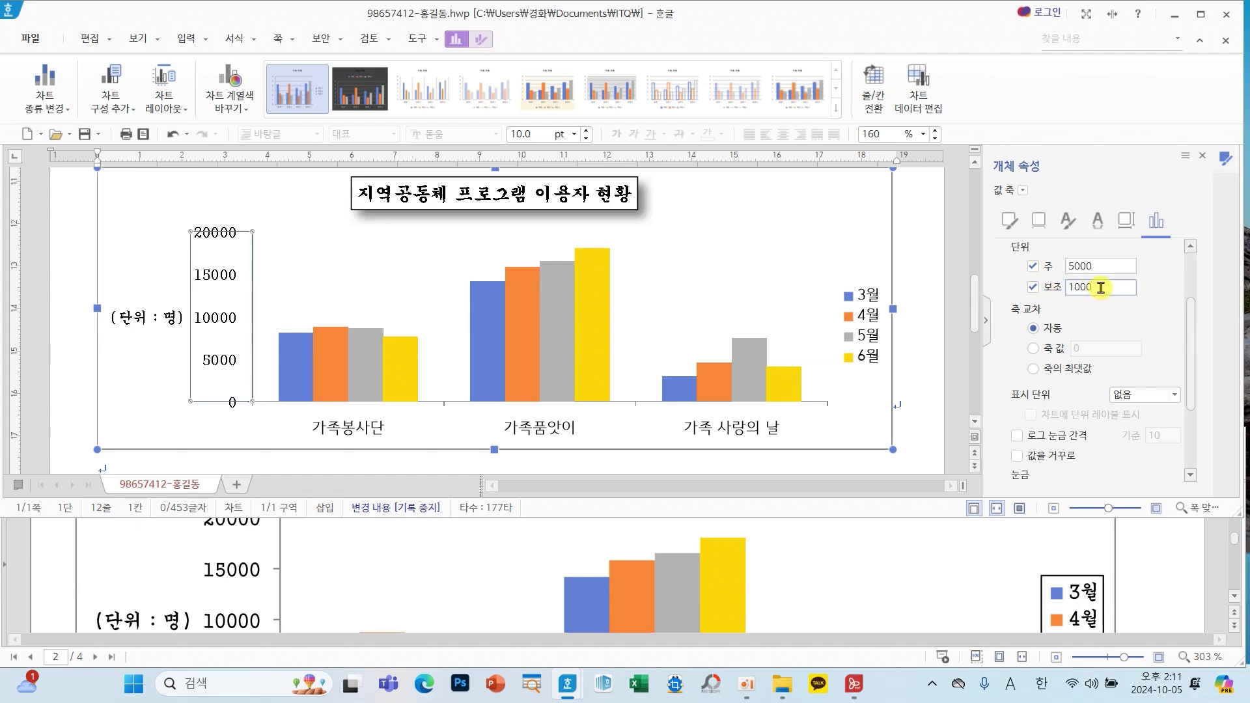
{"action": "double_click", "coordinate": [1106, 287]}
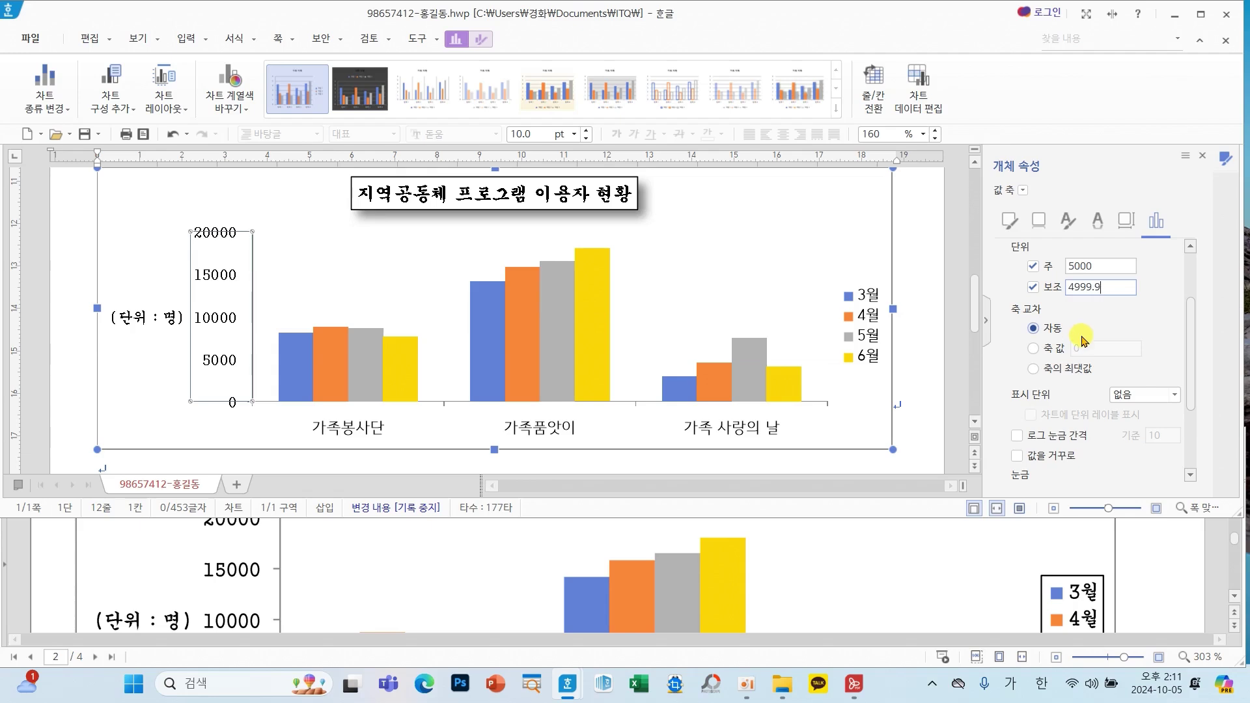
Set the value axis's minor tick marks (보조 눈금) to outside (바깥쪽) and review the axis unit settings.
{"action": "scroll", "coordinate": [1083, 341], "scroll_direction": "down", "scroll_amount": 3}
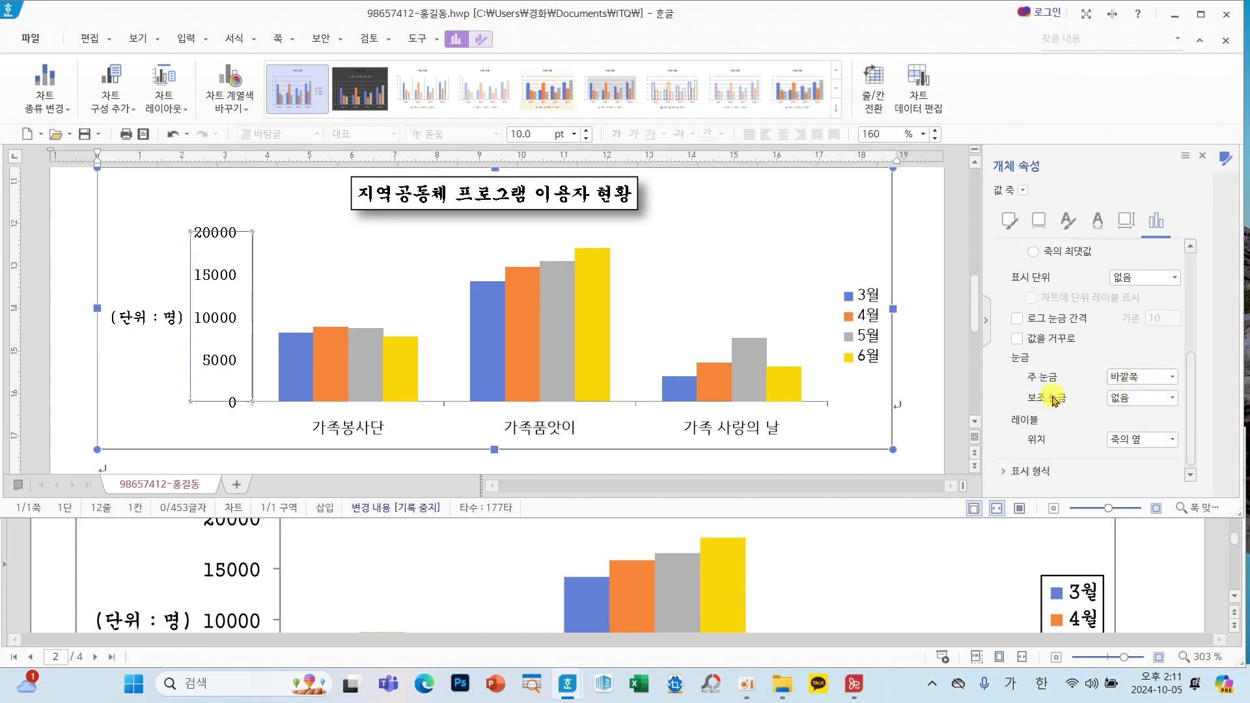
{"action": "left_click", "coordinate": [1143, 398]}
{"action": "left_click", "coordinate": [1138, 445]}
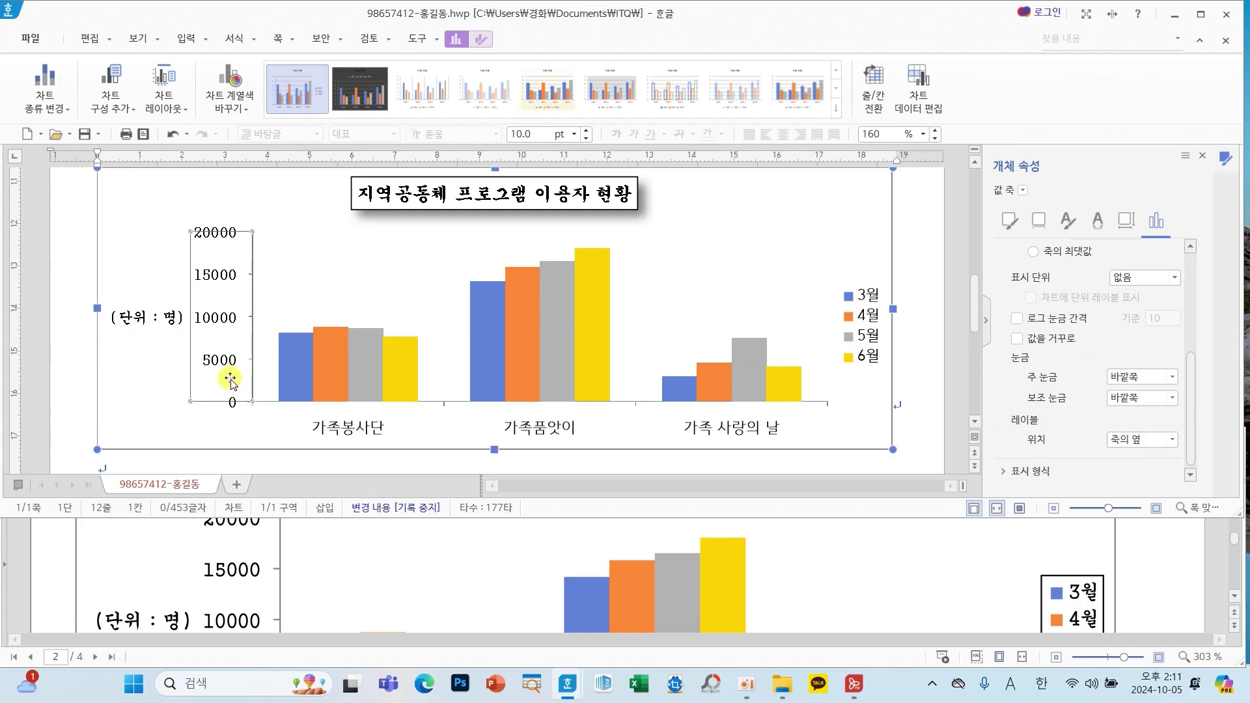
{"action": "mouse_move", "coordinate": [992, 356]}
{"action": "left_mouse_down"}
{"action": "mouse_move", "coordinate": [1178, 419]}
{"action": "mouse_move", "coordinate": [1194, 317]}
{"action": "left_mouse_up"}
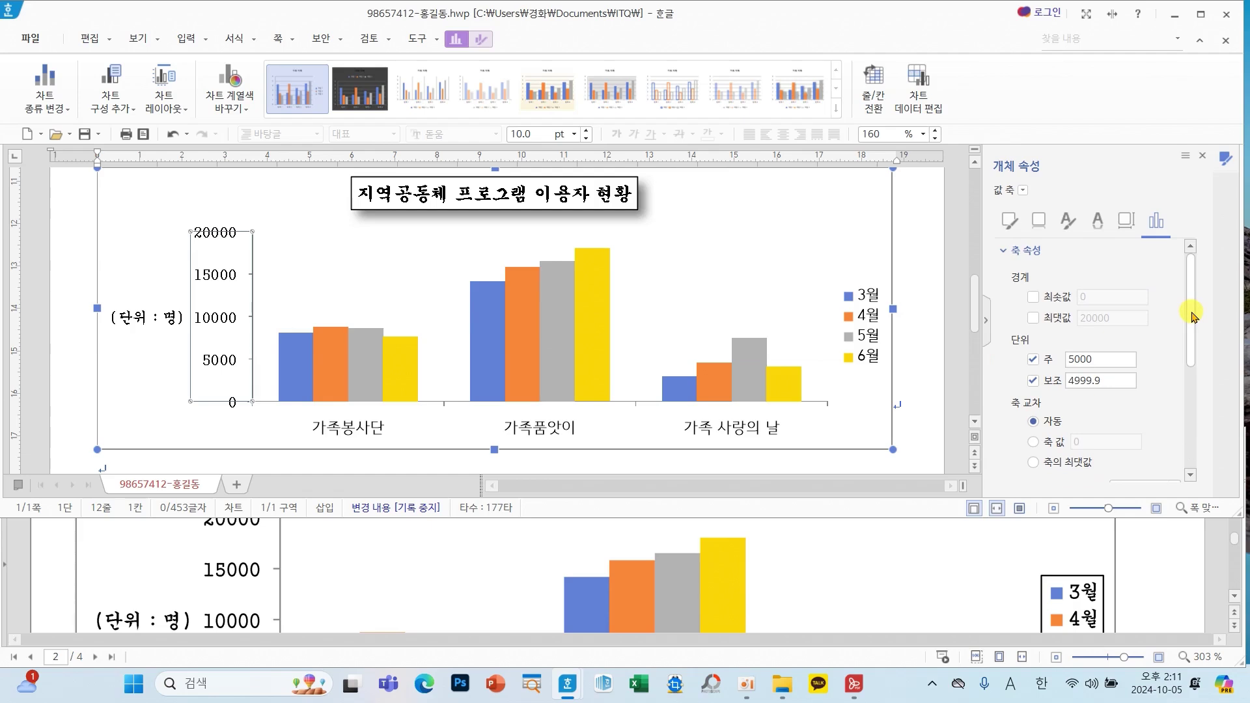
{"action": "left_click_drag", "start_coordinate": [1013, 334], "coordinate": [1182, 407]}
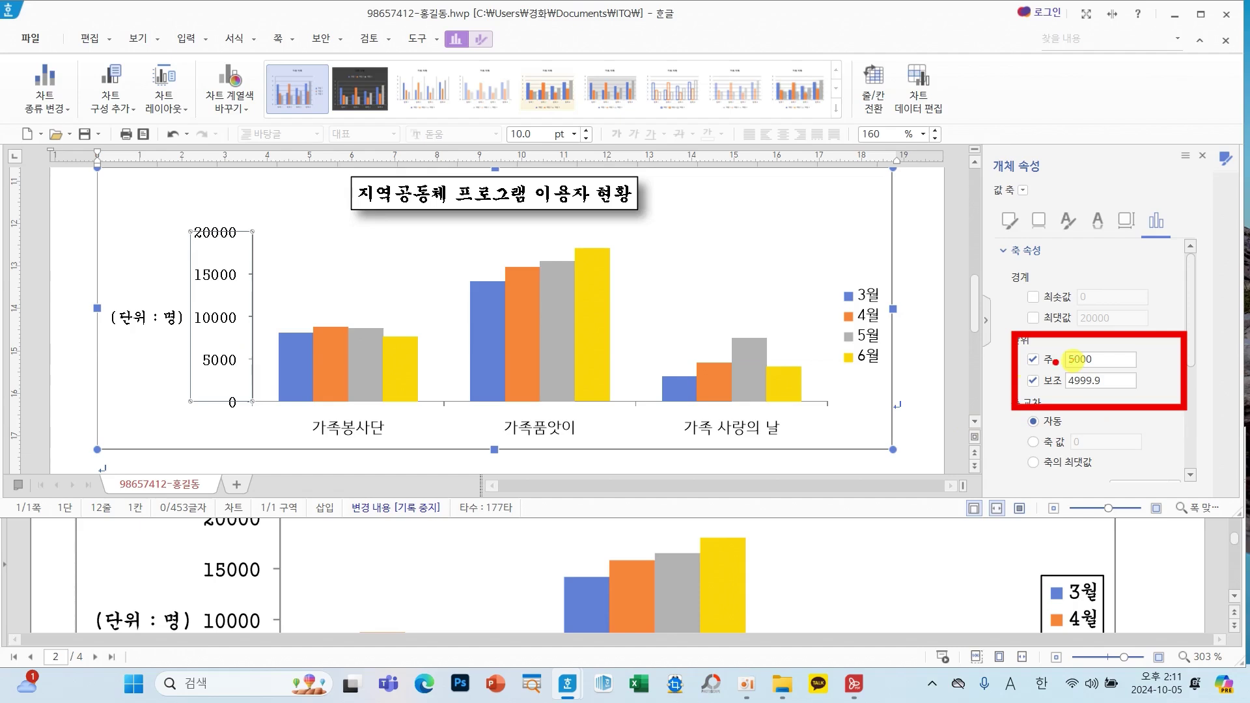
{"action": "left_click_drag", "start_coordinate": [838, 360], "coordinate": [785, 410]}
{"action": "mouse_move", "coordinate": [847, 386]}
{"action": "left_mouse_down"}
{"action": "mouse_move", "coordinate": [837, 394]}
{"action": "mouse_move", "coordinate": [845, 390]}
{"action": "left_mouse_up"}
{"action": "mouse_move", "coordinate": [929, 390]}
{"action": "left_mouse_down"}
{"action": "mouse_move", "coordinate": [920, 409]}
{"action": "mouse_move", "coordinate": [930, 391]}
{"action": "left_mouse_up"}
{"action": "left_click_drag", "start_coordinate": [827, 456], "coordinate": [831, 493]}
{"action": "mouse_move", "coordinate": [873, 454]}
{"action": "left_mouse_down"}
{"action": "mouse_move", "coordinate": [879, 500]}
{"action": "mouse_move", "coordinate": [902, 496]}
{"action": "left_mouse_up"}
{"action": "mouse_move", "coordinate": [987, 448]}
{"action": "left_mouse_down"}
{"action": "mouse_move", "coordinate": [950, 456]}
{"action": "mouse_move", "coordinate": [990, 508]}
{"action": "left_mouse_up"}
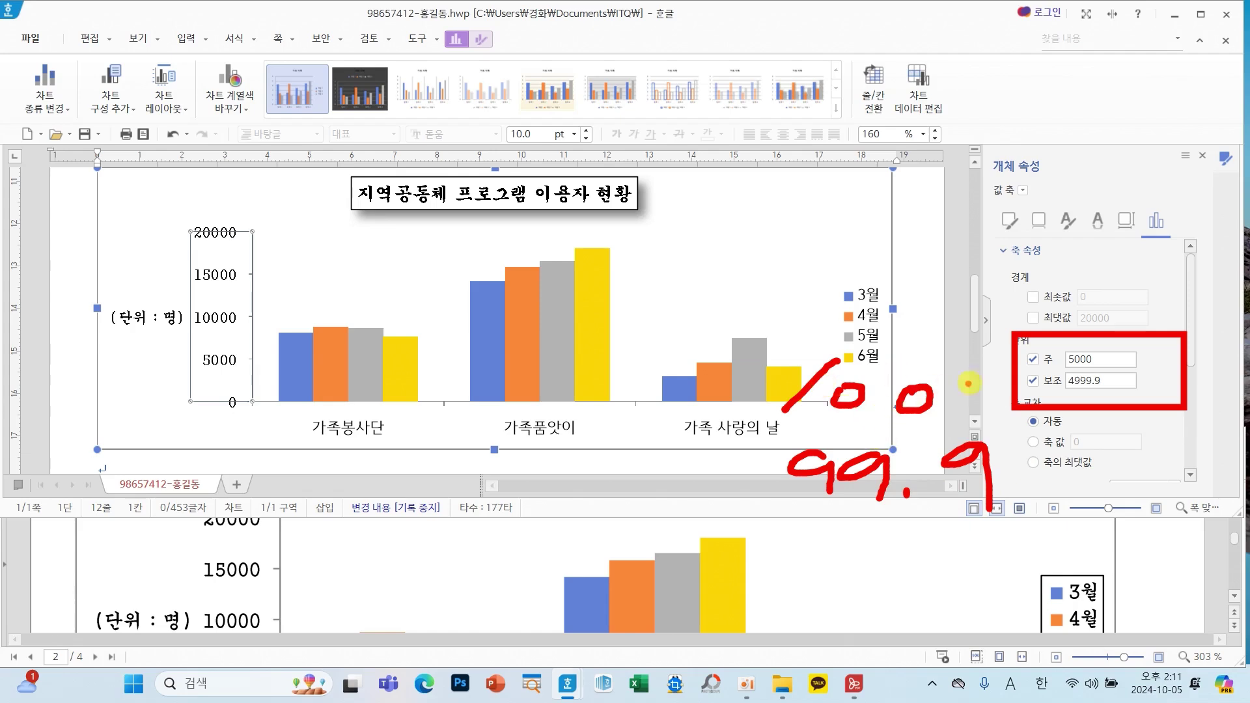
{"action": "key", "text": "Escape"}
Format the category axis labels under the columns in 궁서 for both Korean and English text.
{"action": "left_click", "coordinate": [1202, 158]}
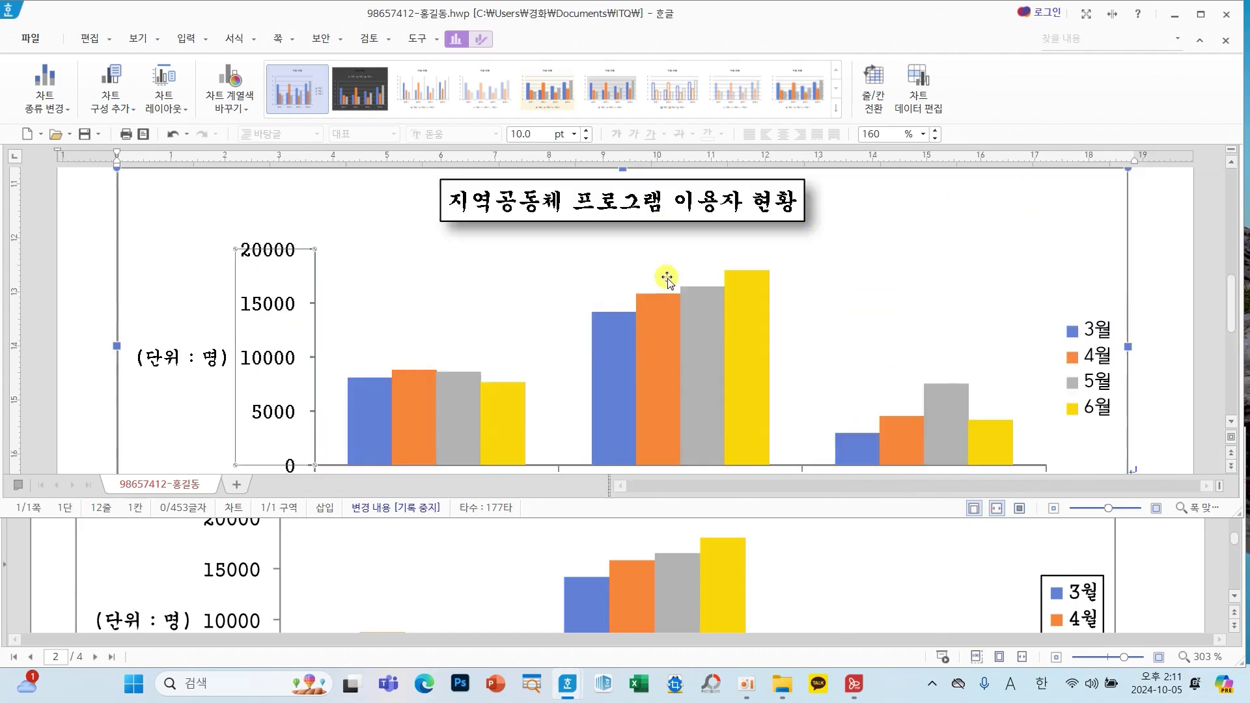
{"action": "scroll", "coordinate": [529, 217], "scroll_direction": "down", "scroll_amount": 1}
{"action": "scroll", "coordinate": [529, 217], "scroll_direction": "down", "scroll_amount": 1}
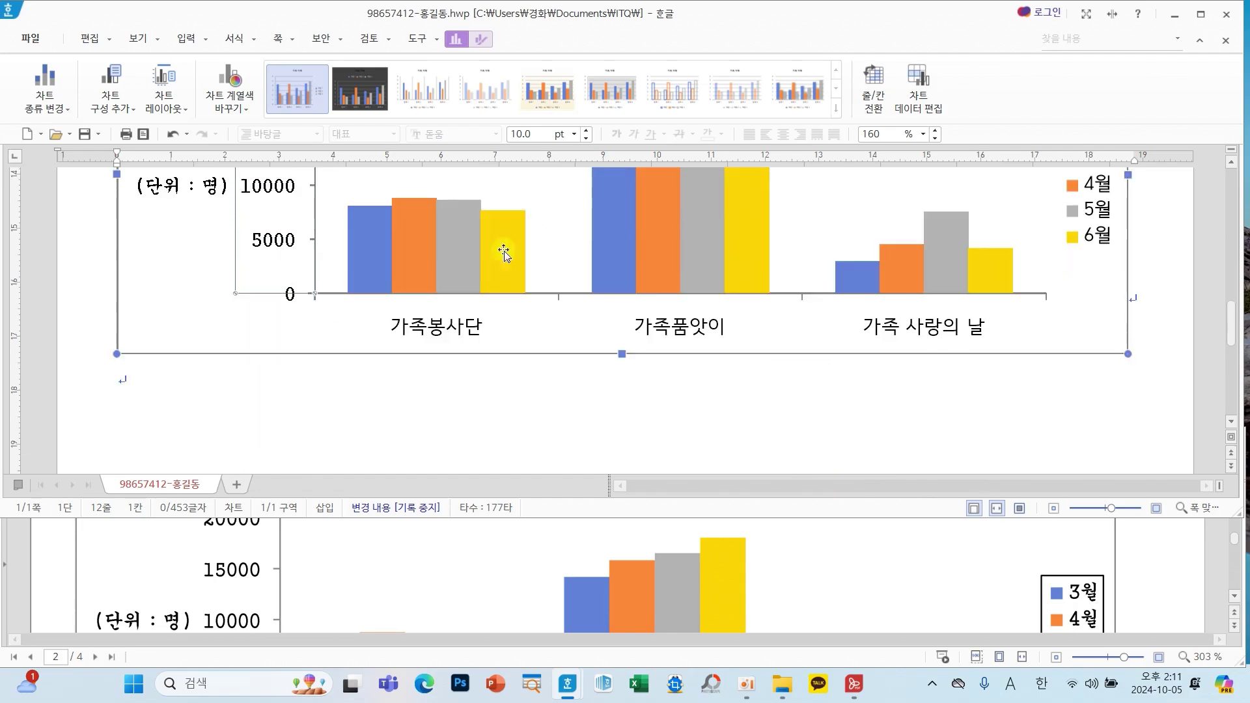
{"action": "left_click", "coordinate": [460, 329]}
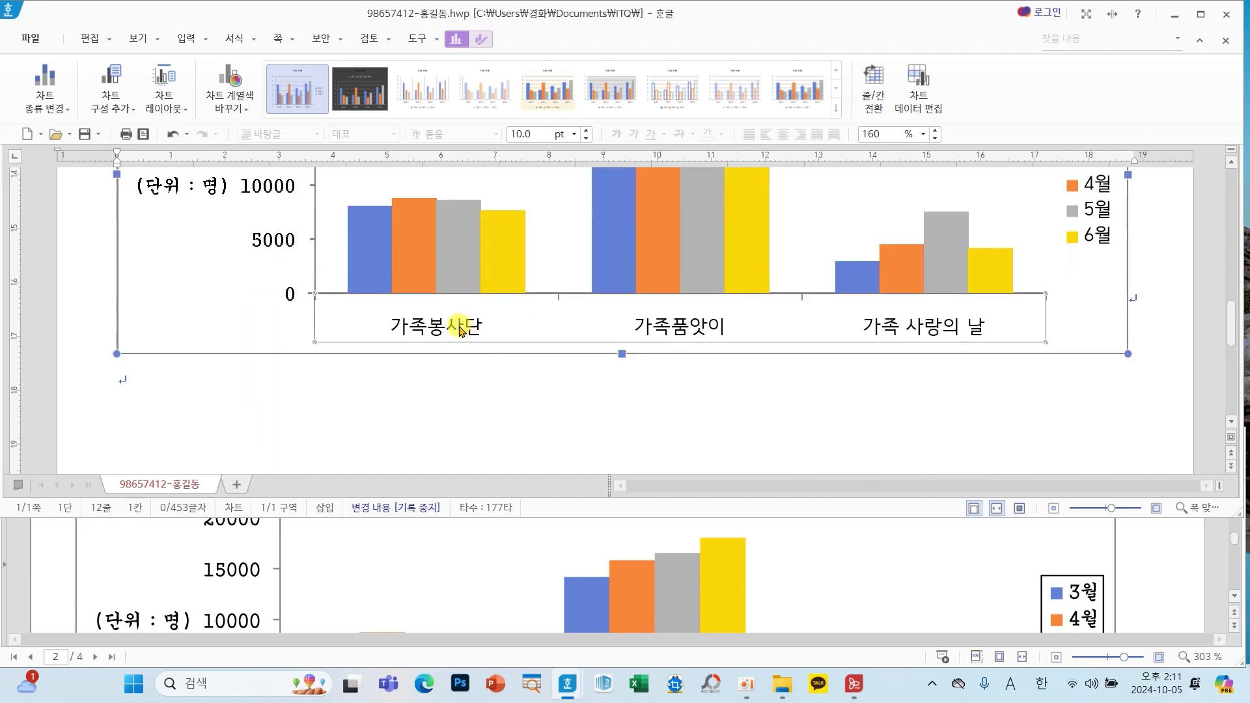
{"action": "right_click", "coordinate": [460, 330]}
{"action": "left_click", "coordinate": [499, 357]}
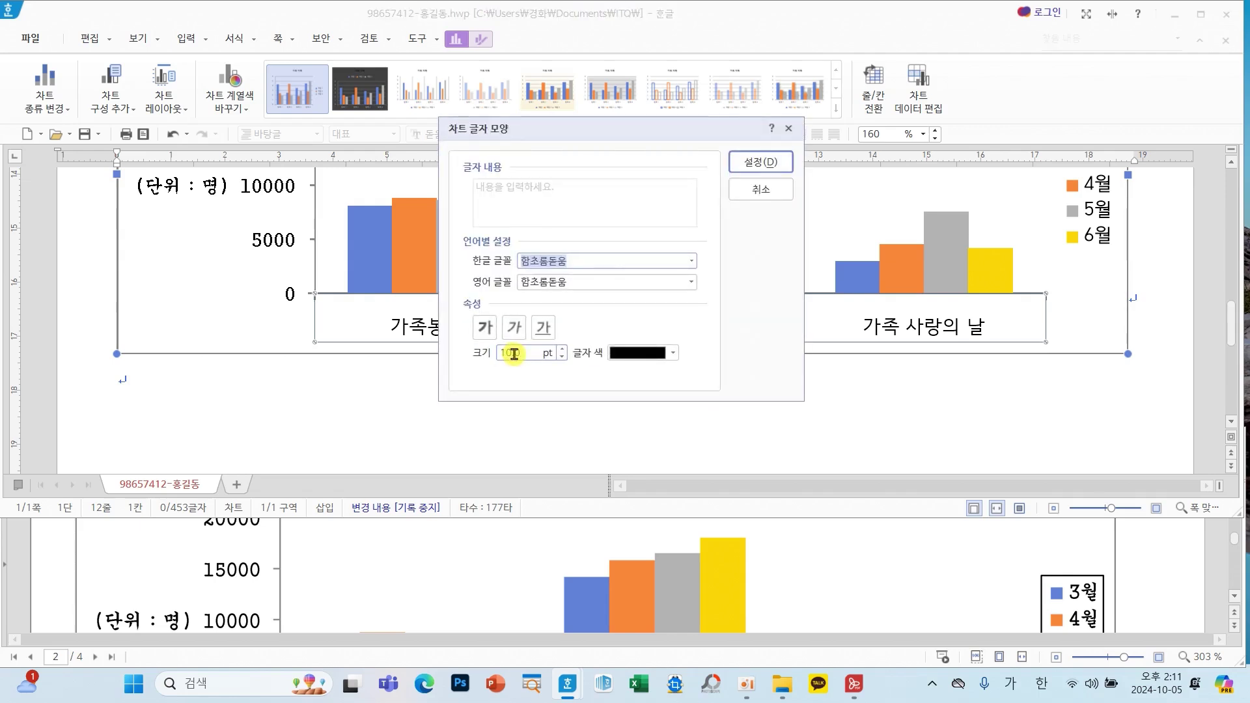
{"action": "key", "text": "alt+Down"}
{"action": "left_click", "coordinate": [502, 315]}
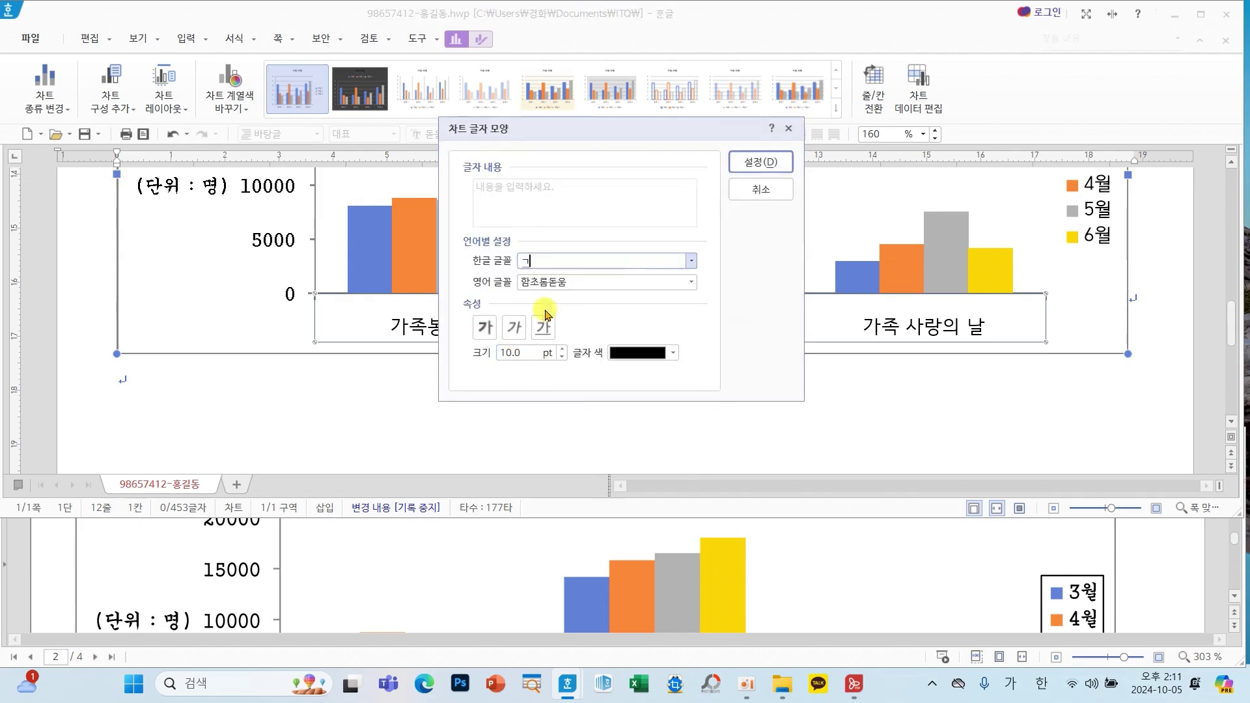
{"action": "left_click", "coordinate": [689, 284]}
{"action": "type", "text": "그"}
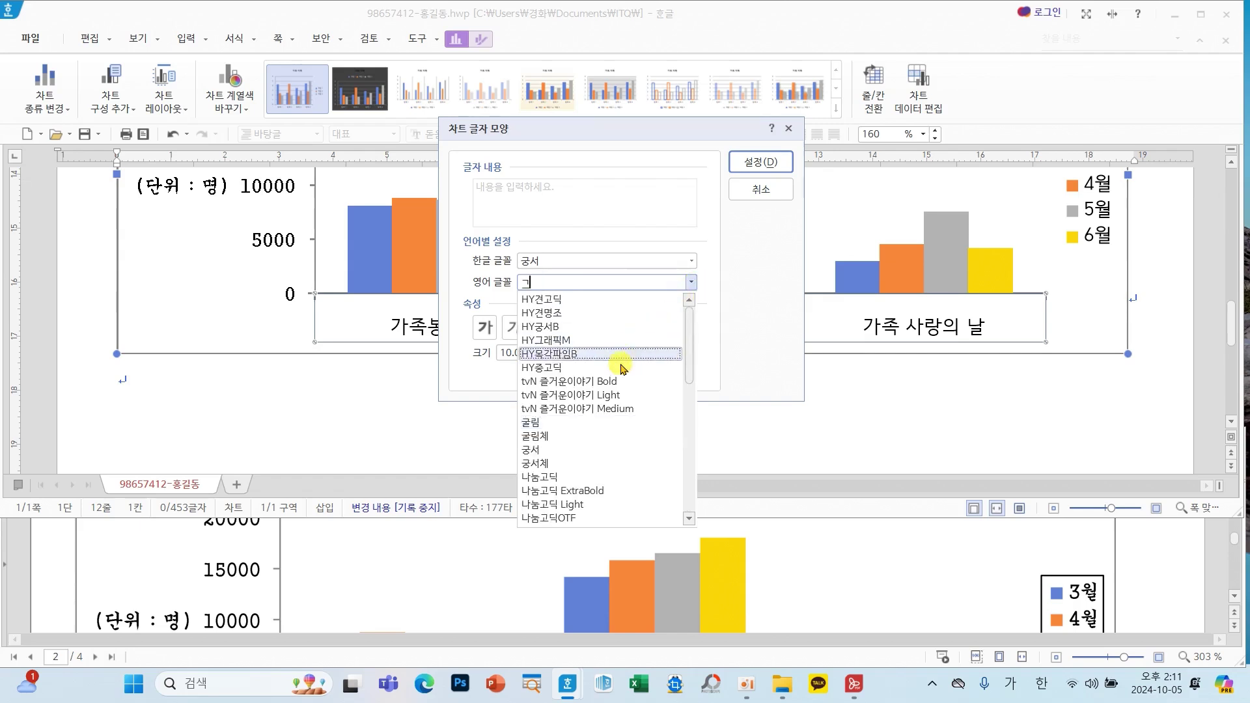
{"action": "left_click", "coordinate": [549, 463]}
{"action": "left_click", "coordinate": [761, 162]}
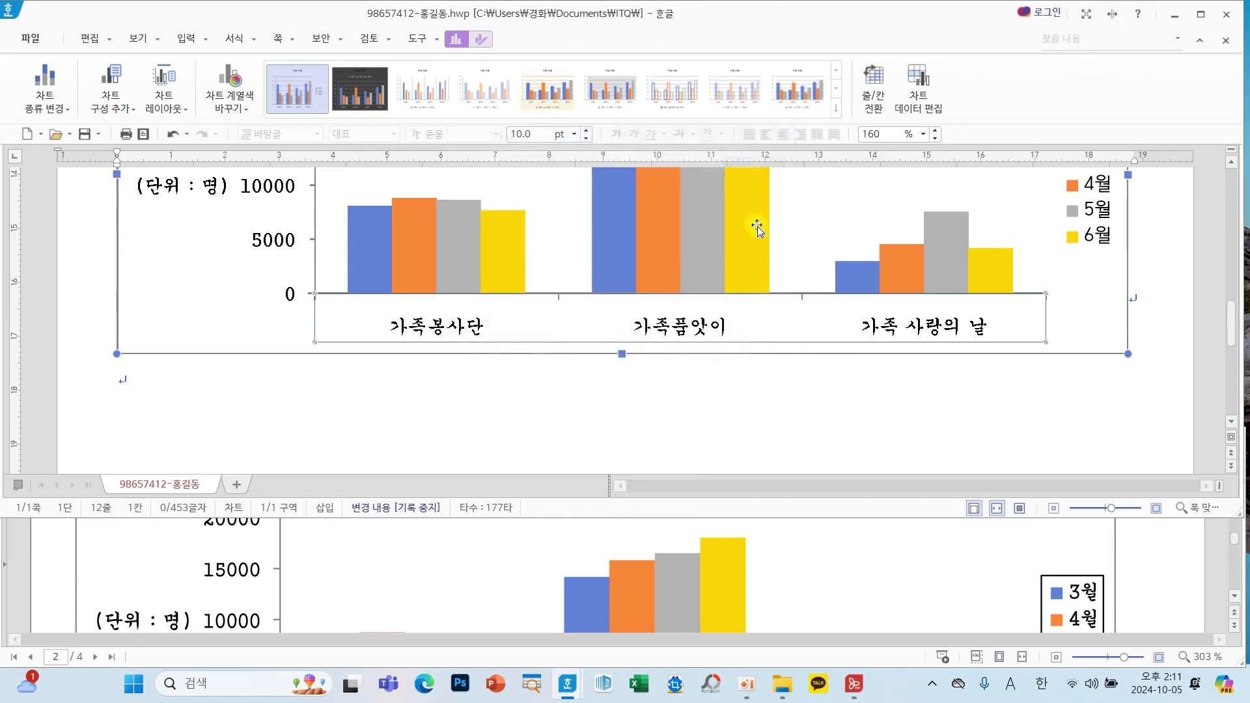
Format the legend text of the chart in 궁서 for both Korean and English, following the sample.
{"action": "scroll", "coordinate": [811, 550], "scroll_direction": "down", "scroll_amount": 3}
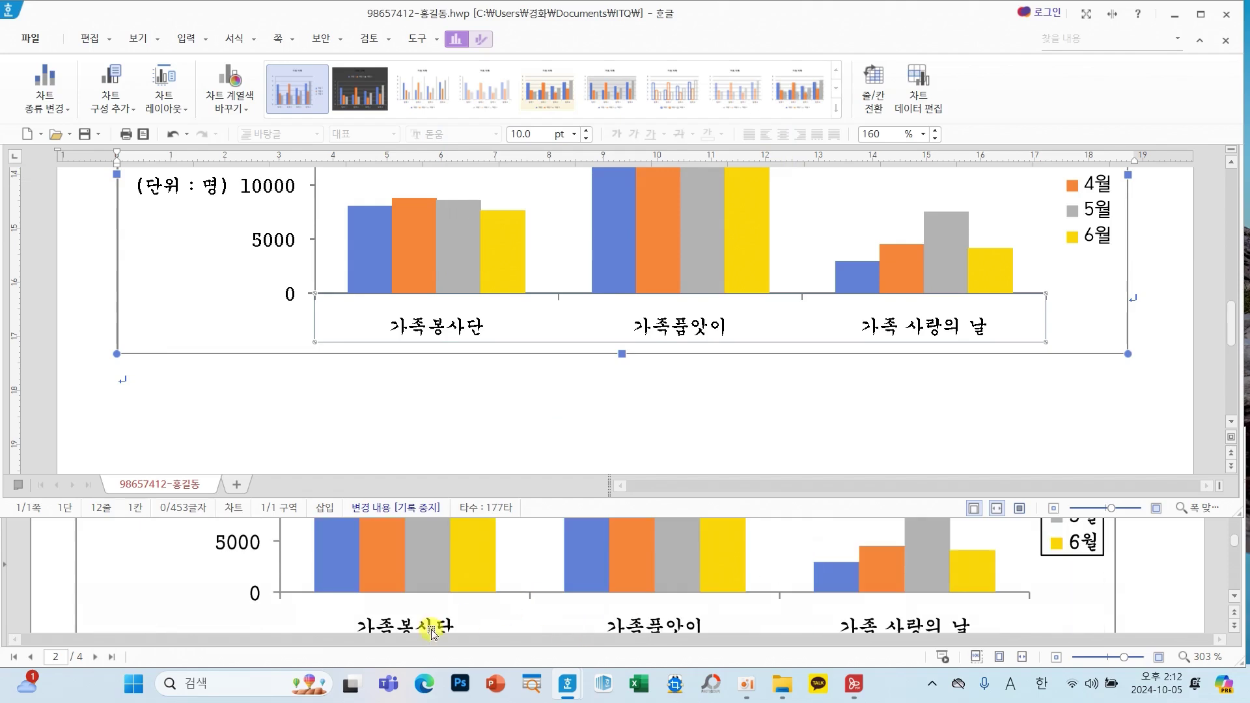
{"action": "scroll", "coordinate": [431, 625], "scroll_direction": "down", "scroll_amount": 2}
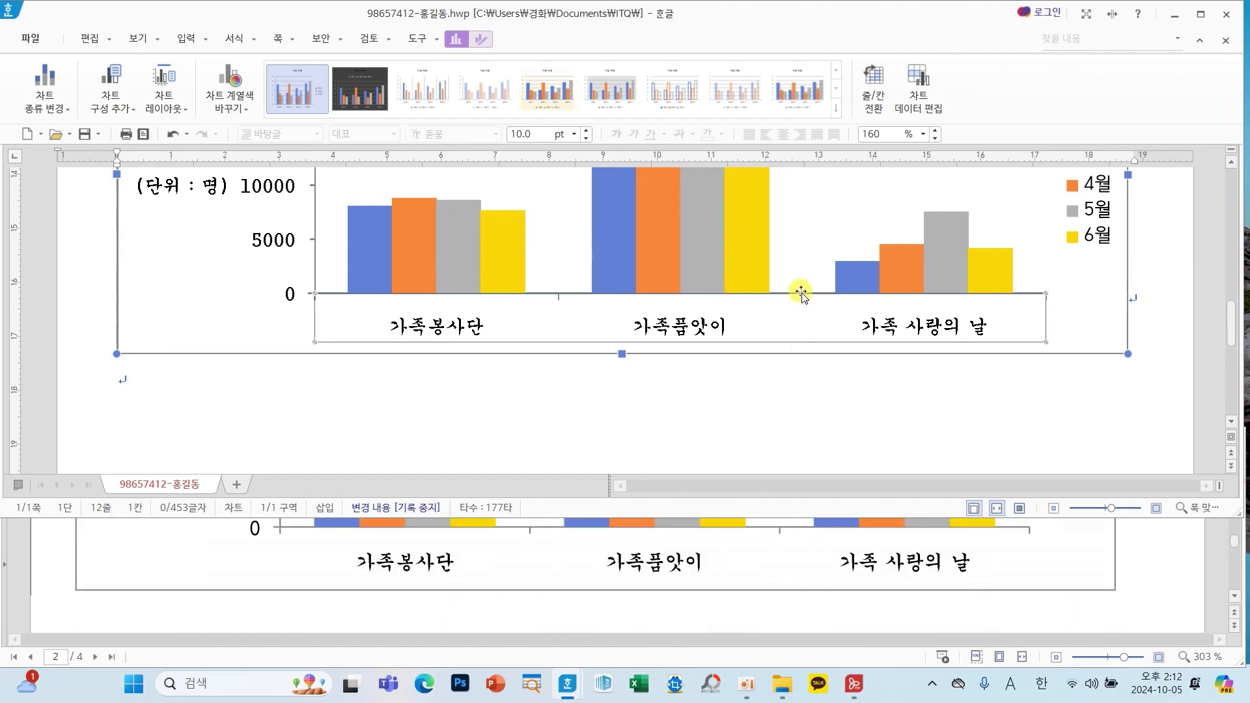
{"action": "scroll", "coordinate": [1061, 579], "scroll_direction": "up", "scroll_amount": 3}
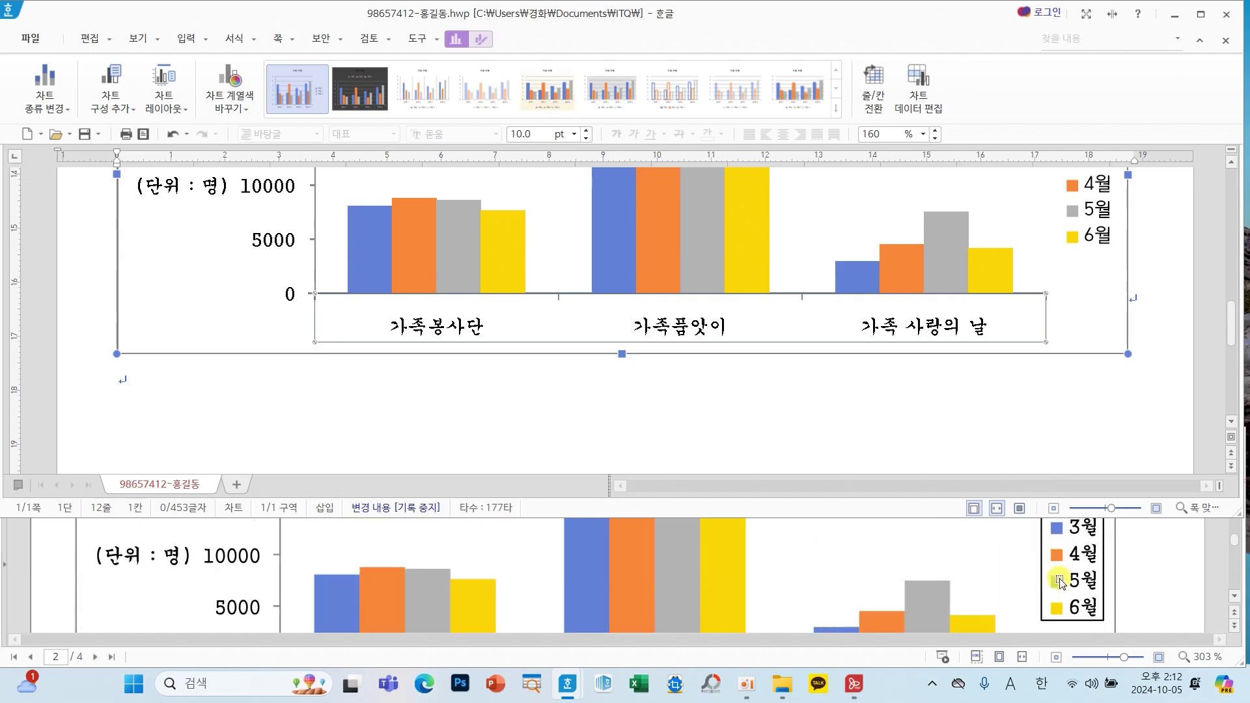
{"action": "left_click", "coordinate": [1094, 236]}
{"action": "scroll", "coordinate": [1016, 293], "scroll_direction": "up", "scroll_amount": 4}
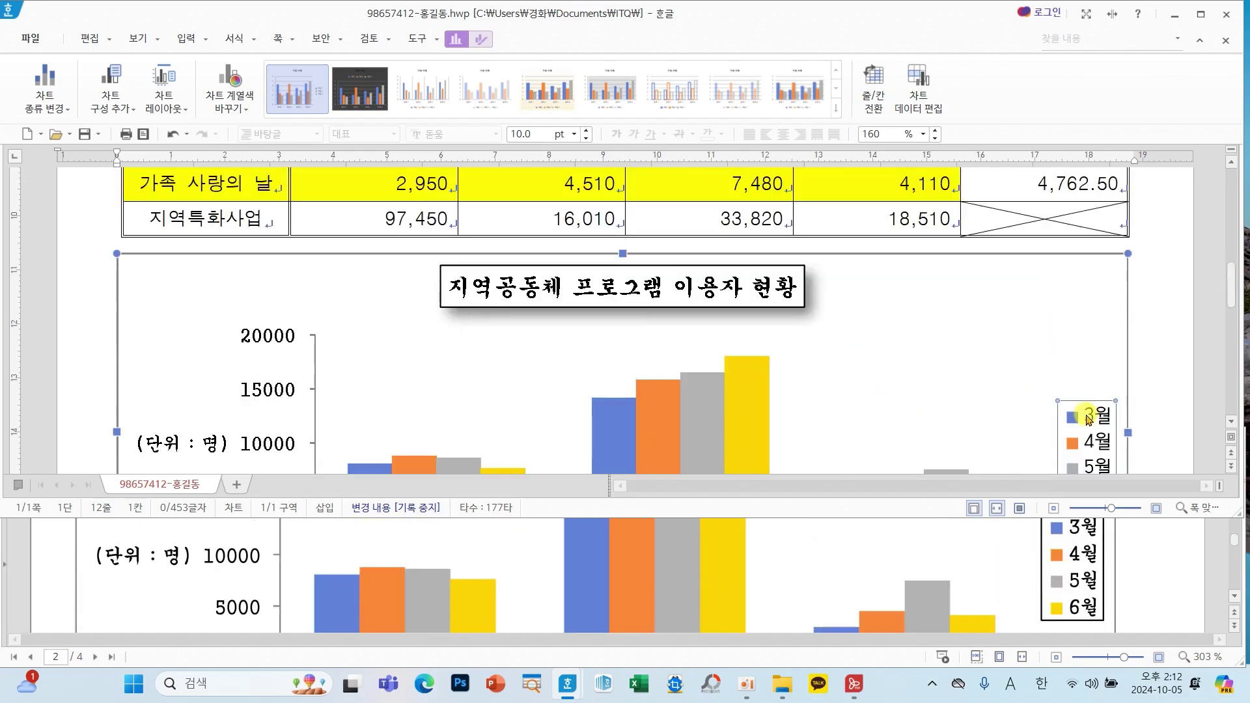
{"action": "scroll", "coordinate": [1089, 419], "scroll_direction": "down", "scroll_amount": 2}
{"action": "right_click", "coordinate": [1100, 367]}
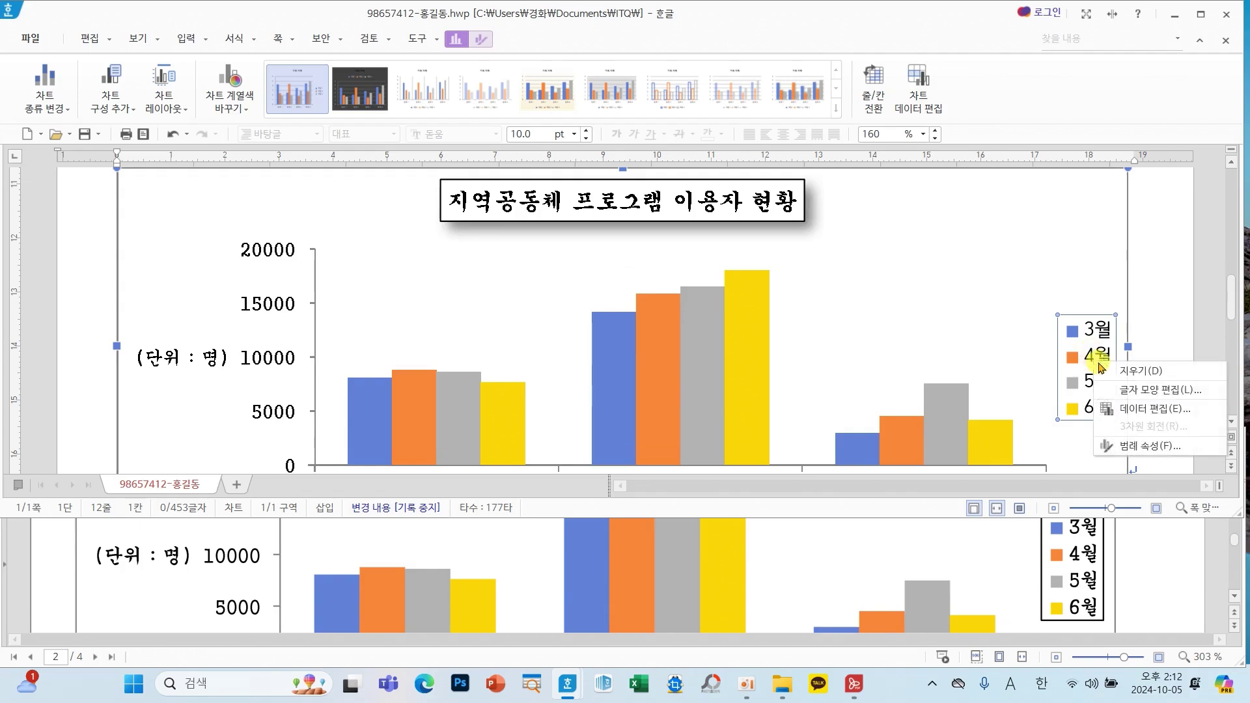
{"action": "left_click", "coordinate": [1150, 390]}
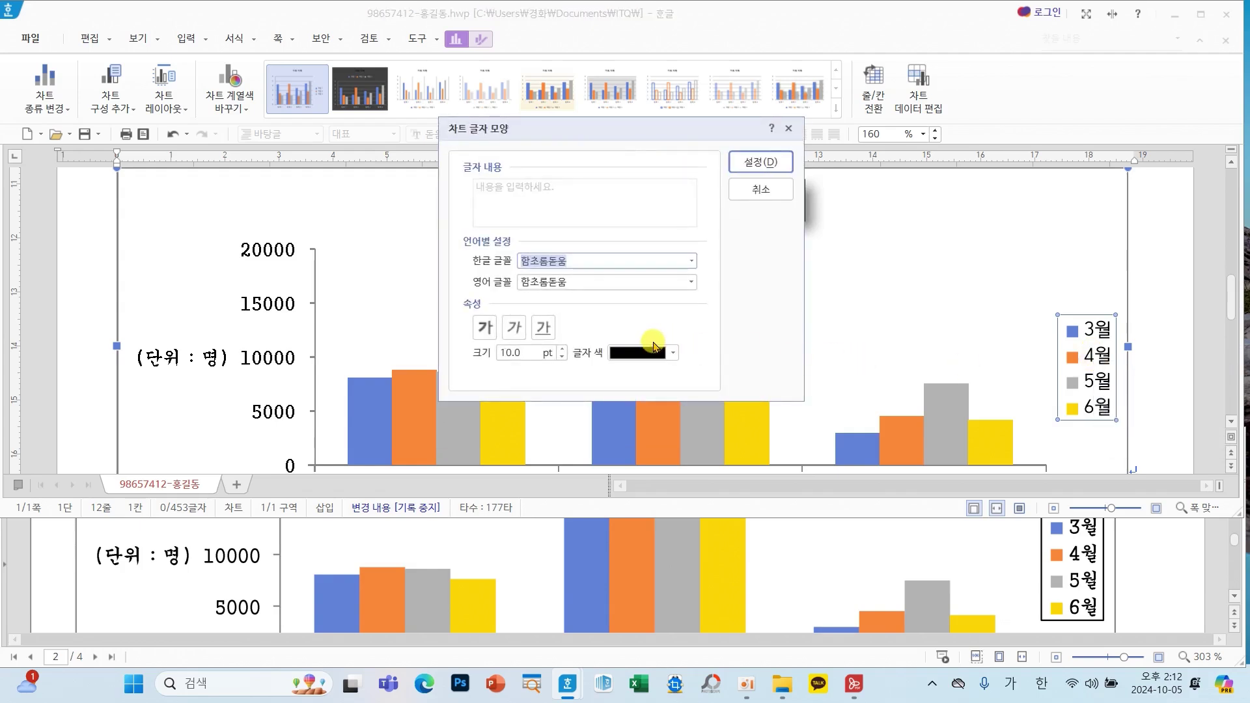
{"action": "type", "text": "궁서"}
{"action": "key", "text": "Return"}
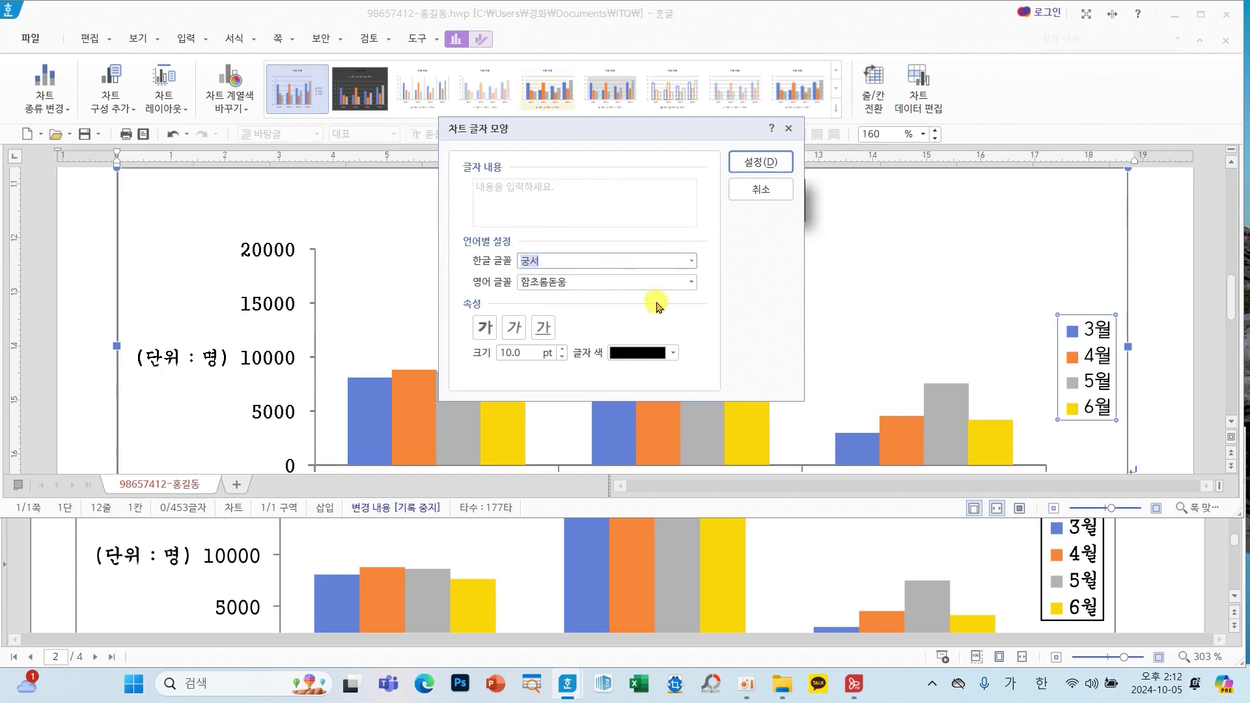
{"action": "left_click", "coordinate": [692, 282]}
{"action": "type", "text": "ㄱ"}
{"action": "left_click", "coordinate": [554, 454]}
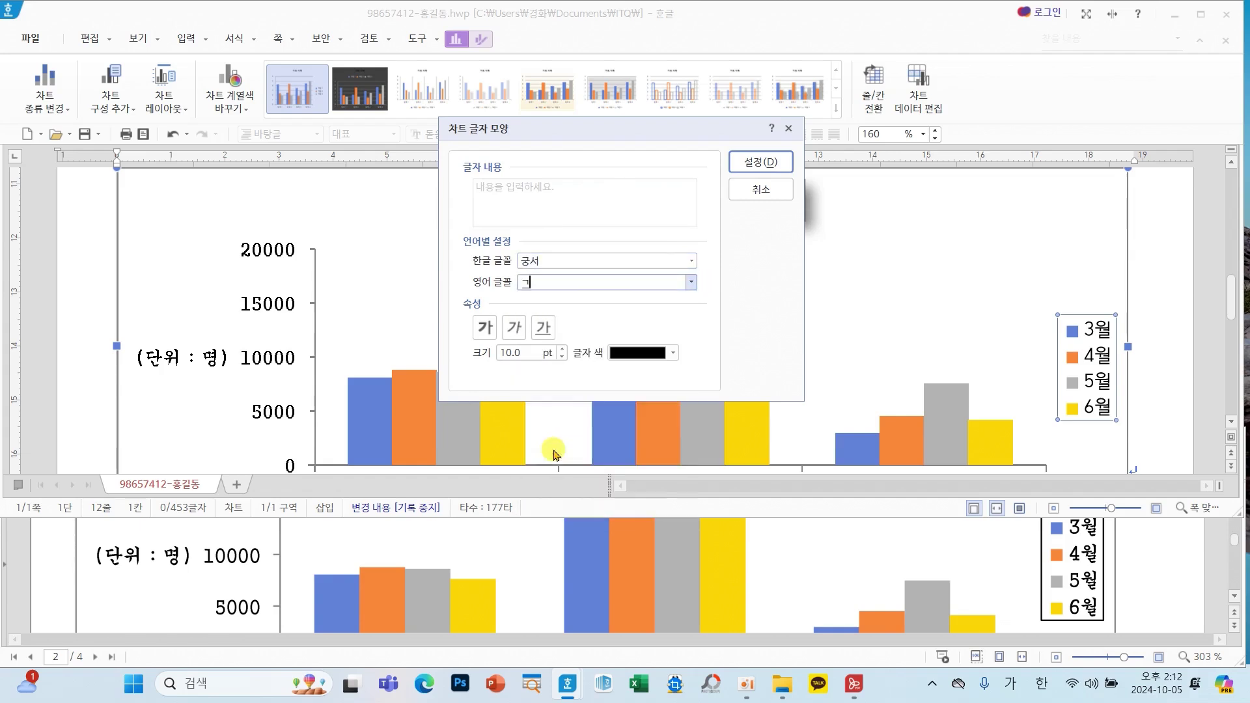
{"action": "left_click", "coordinate": [759, 163]}
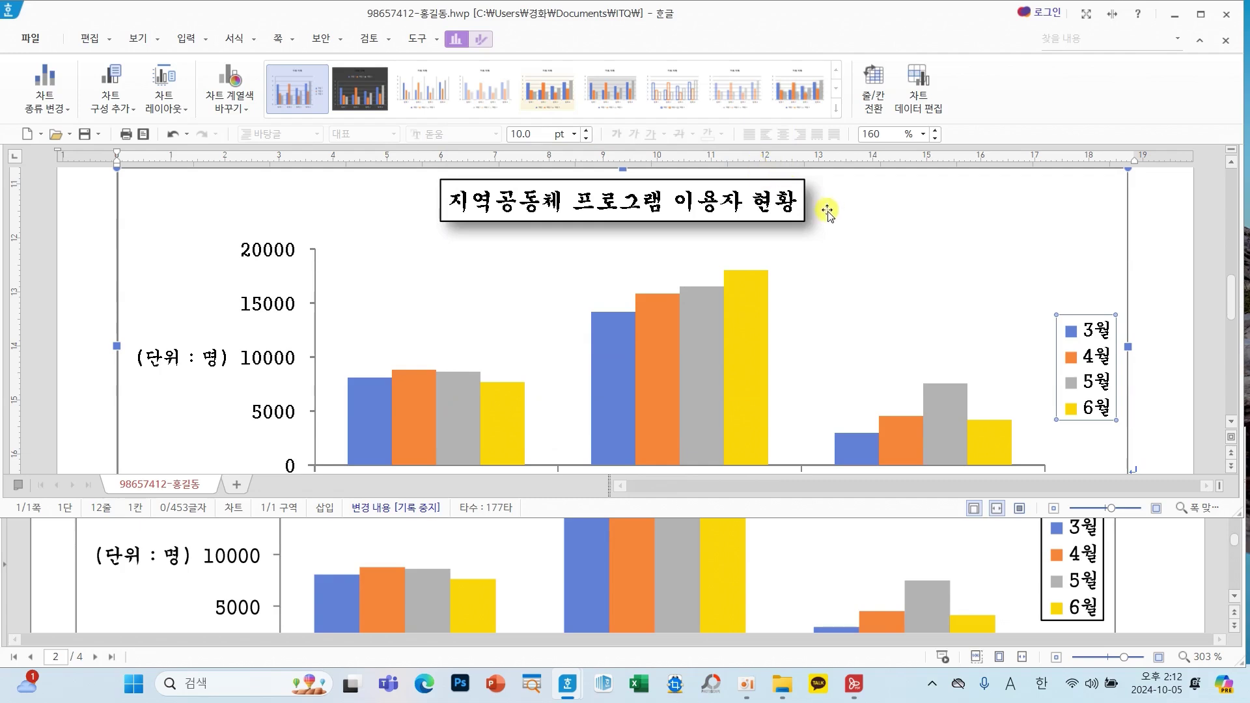
Give the chart legend a black outline (선) and save the document.
{"action": "right_click", "coordinate": [1101, 388]}
{"action": "left_click", "coordinate": [1168, 470]}
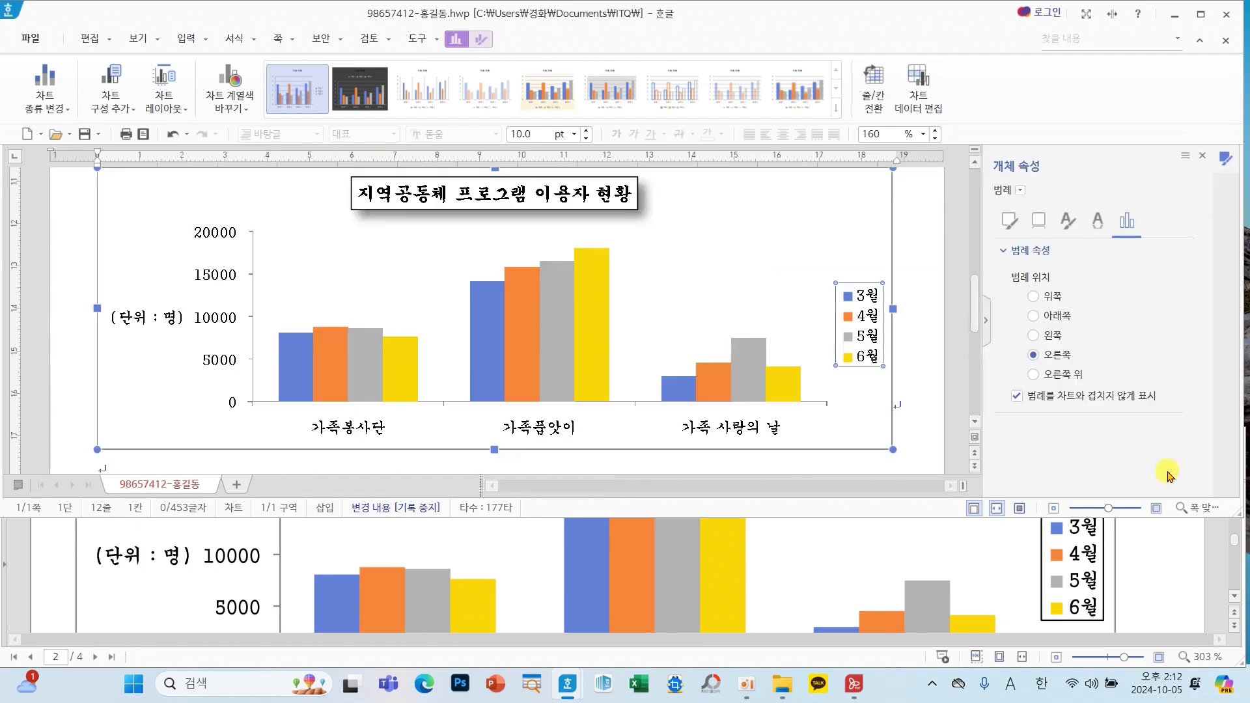
{"action": "left_click", "coordinate": [1011, 222]}
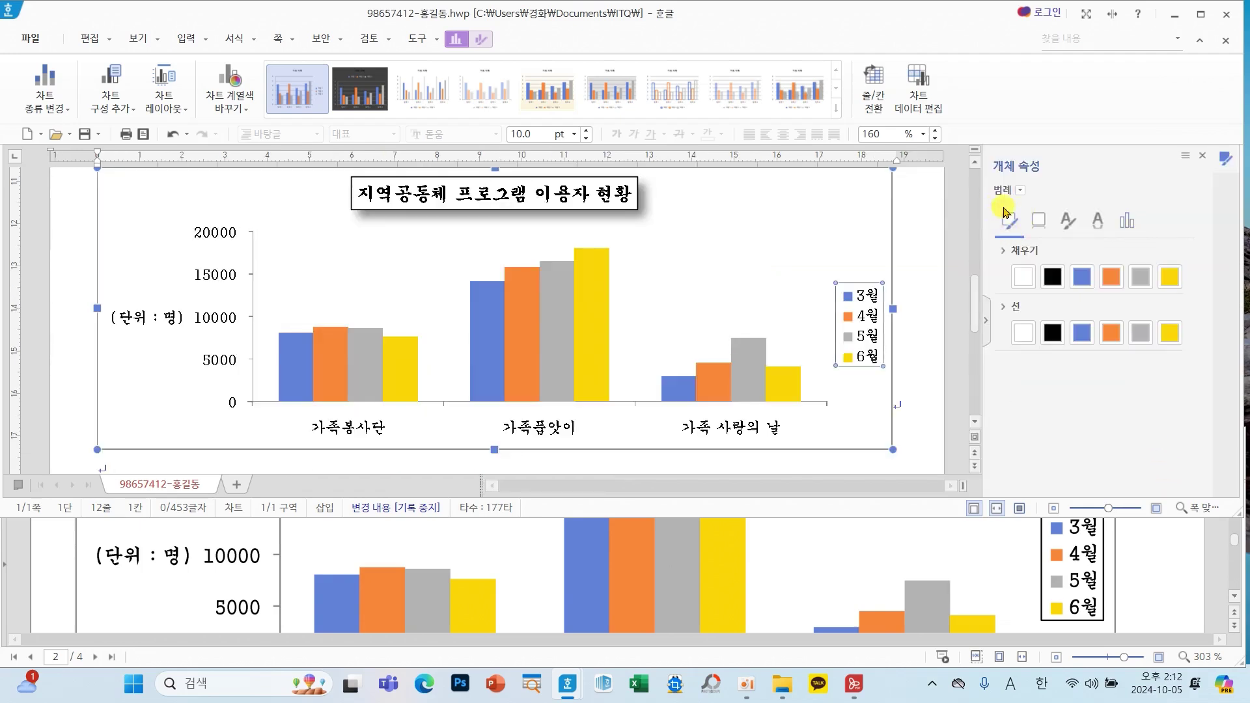
{"action": "left_click", "coordinate": [1052, 334]}
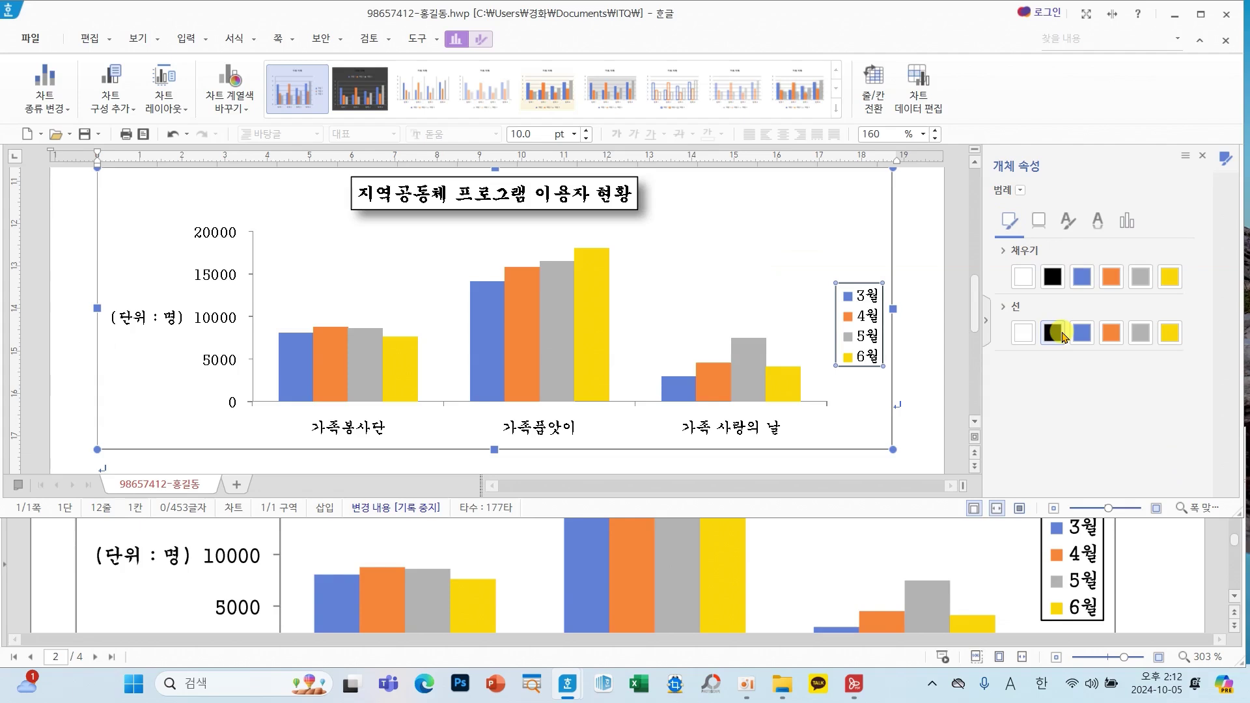
{"action": "left_click_drag", "start_coordinate": [975, 192], "coordinate": [1032, 246]}
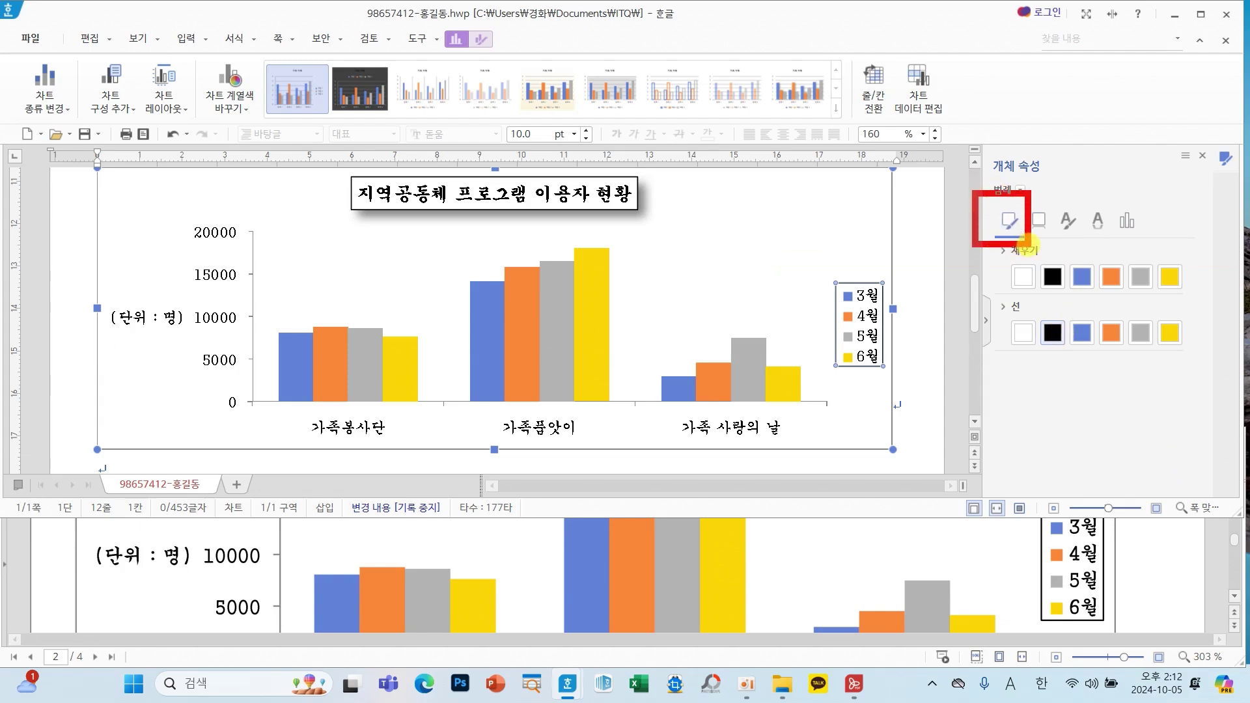
{"action": "left_click_drag", "start_coordinate": [1029, 308], "coordinate": [1074, 361]}
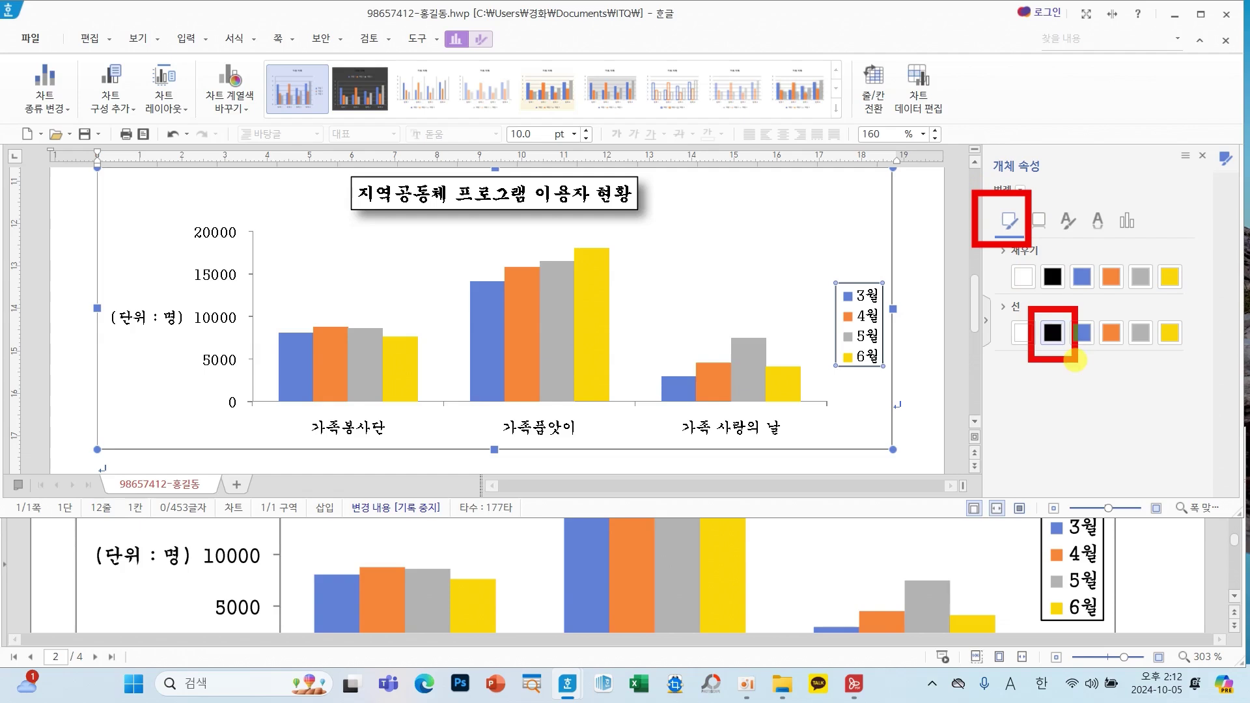
{"action": "key", "text": "Escape"}
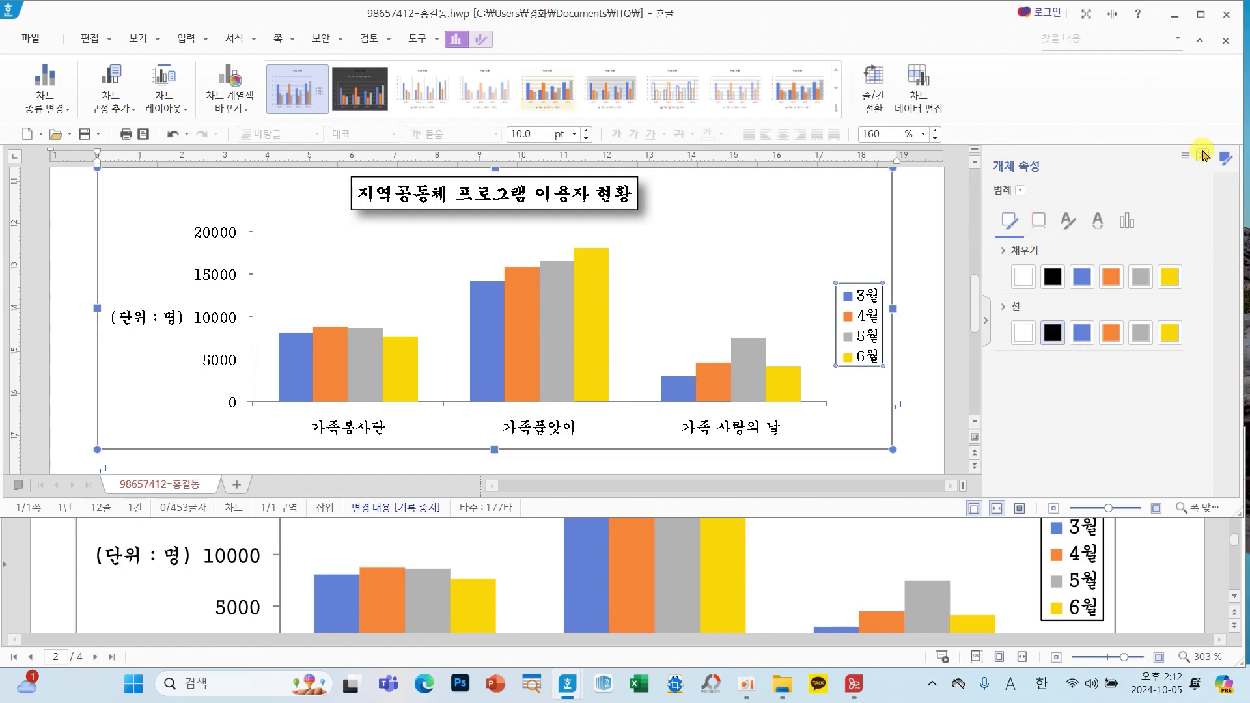
{"action": "left_click", "coordinate": [1203, 155]}
{"action": "left_click", "coordinate": [1160, 285]}
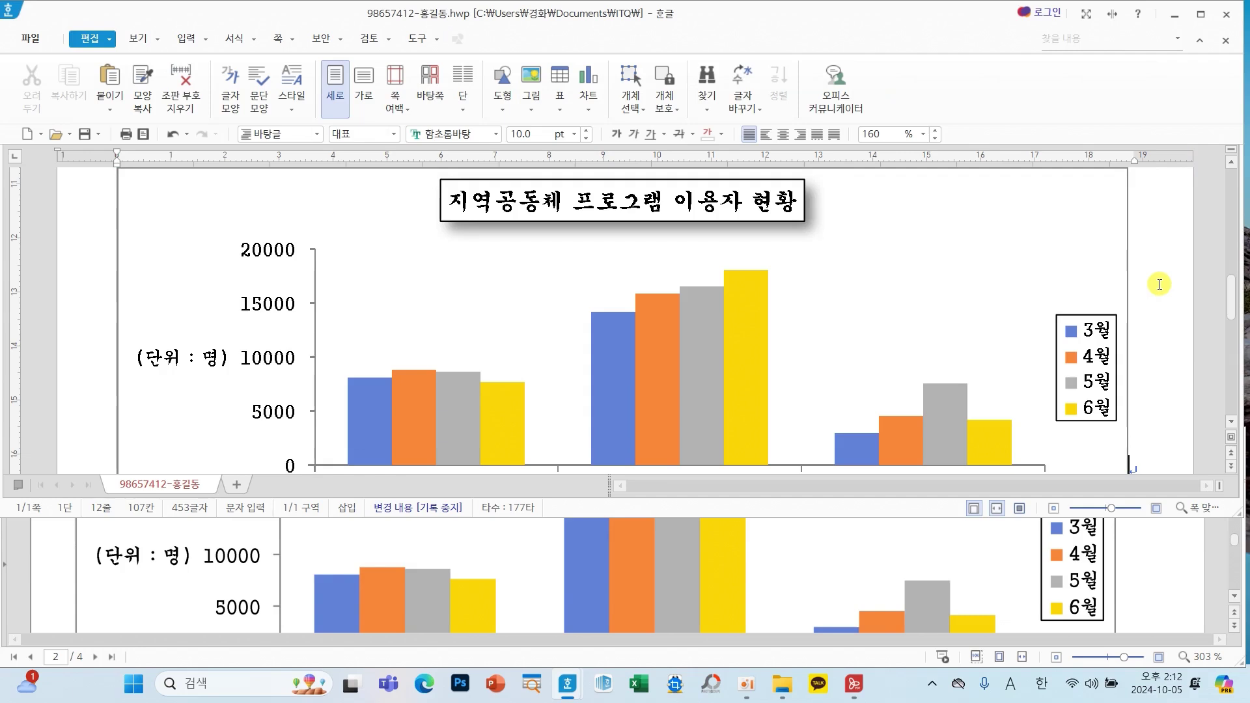
{"action": "left_click", "coordinate": [84, 134]}
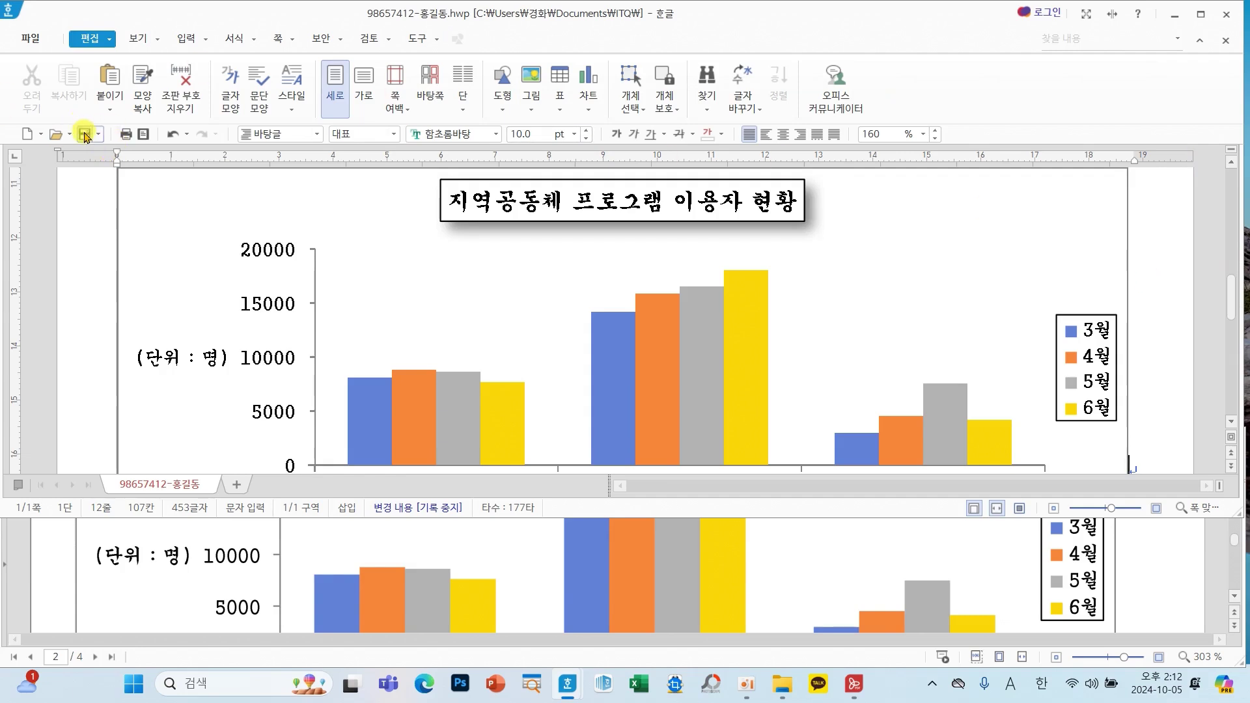
Insert a section break (구역) below the chart to start the second page.
{"action": "scroll", "coordinate": [523, 350], "scroll_direction": "down", "scroll_amount": 3}
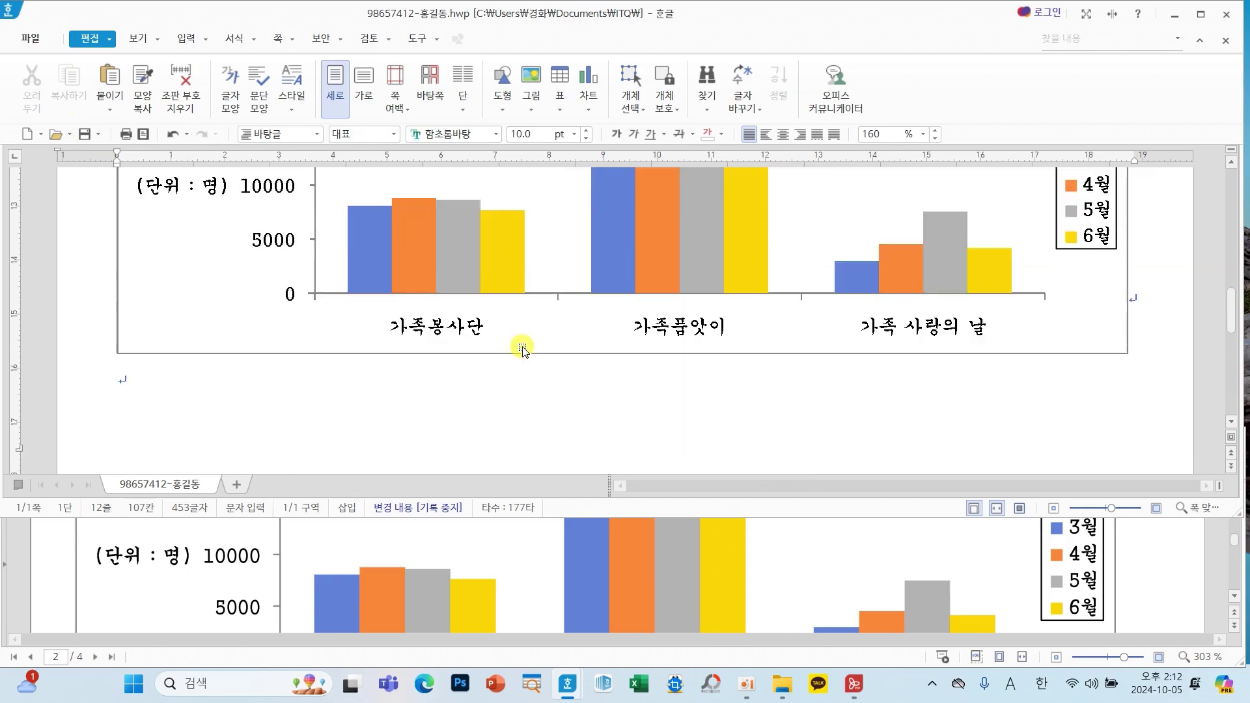
{"action": "left_click", "coordinate": [655, 409]}
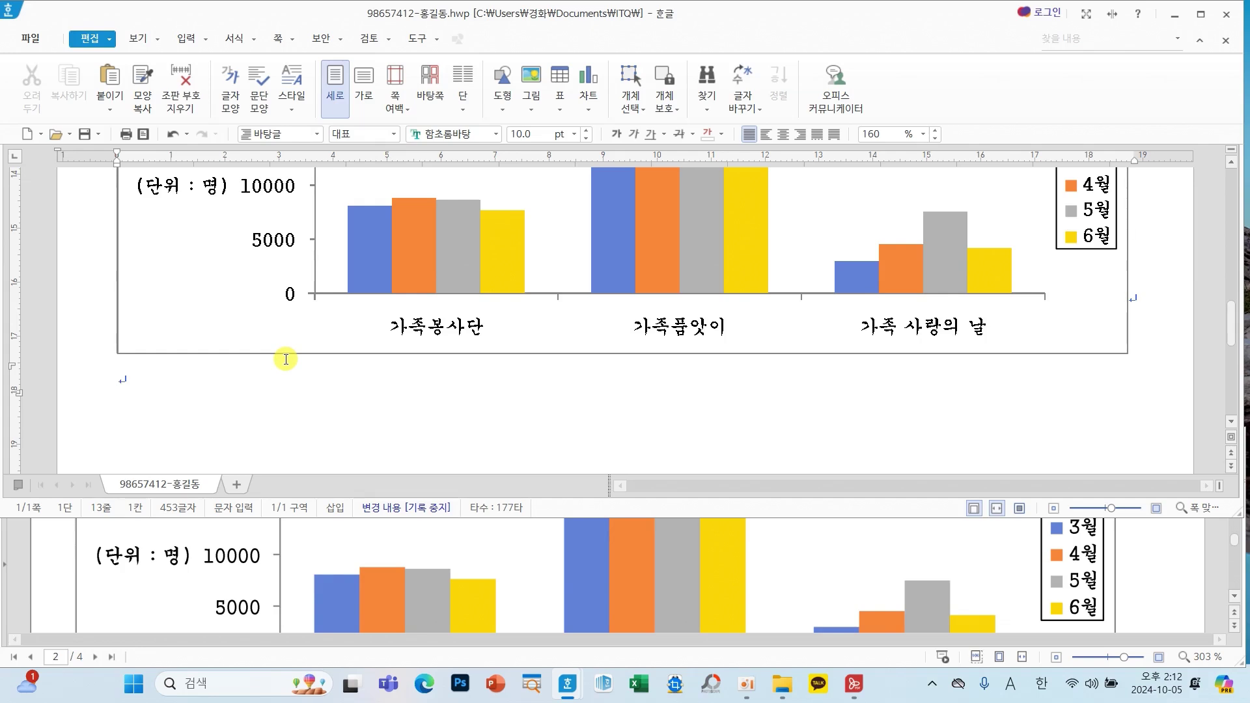
{"action": "key", "text": "alt+shift+Return"}
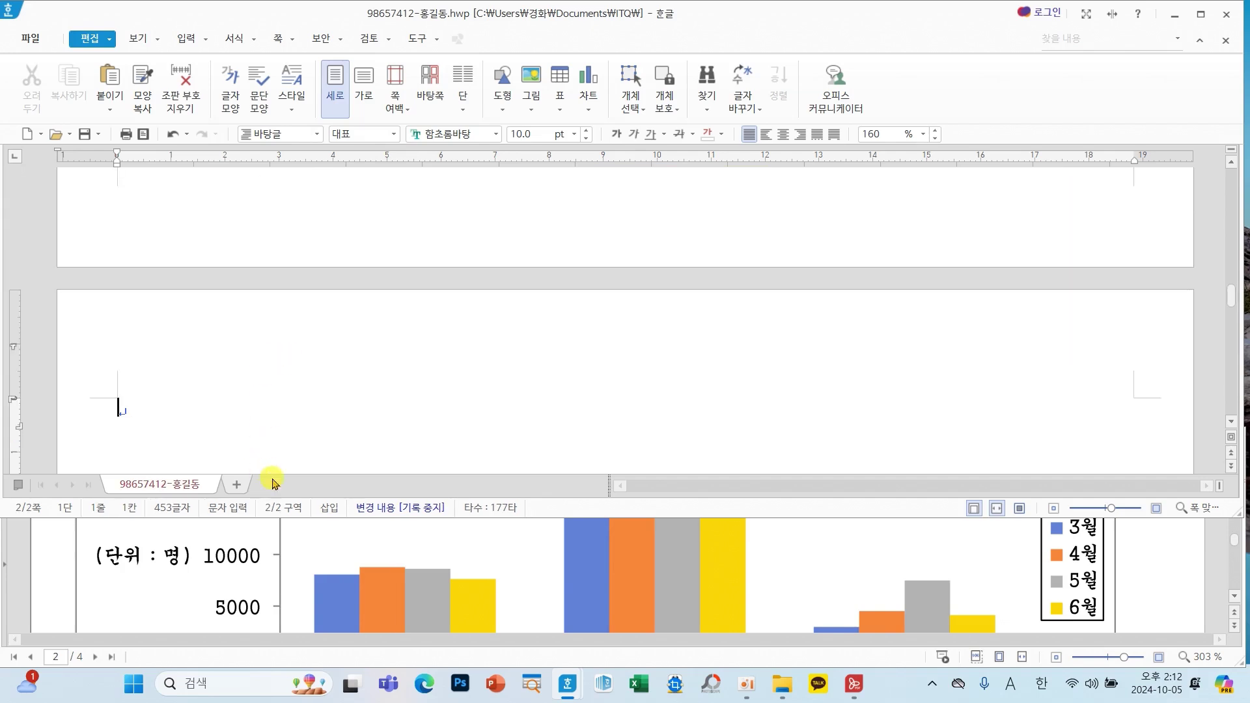
Enter the question number "3." at the top of the second page and start a new line below it.
{"action": "scroll", "coordinate": [391, 547], "scroll_direction": "down", "scroll_amount": 5}
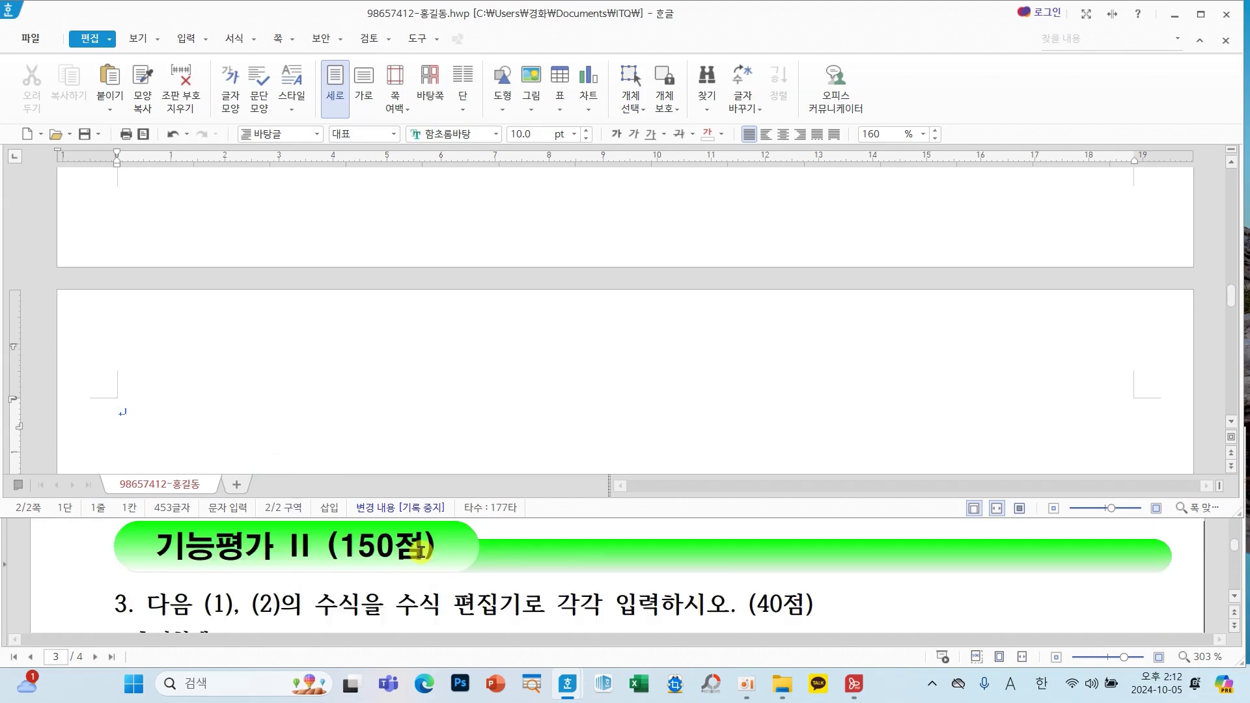
{"action": "type", "text": "3."}
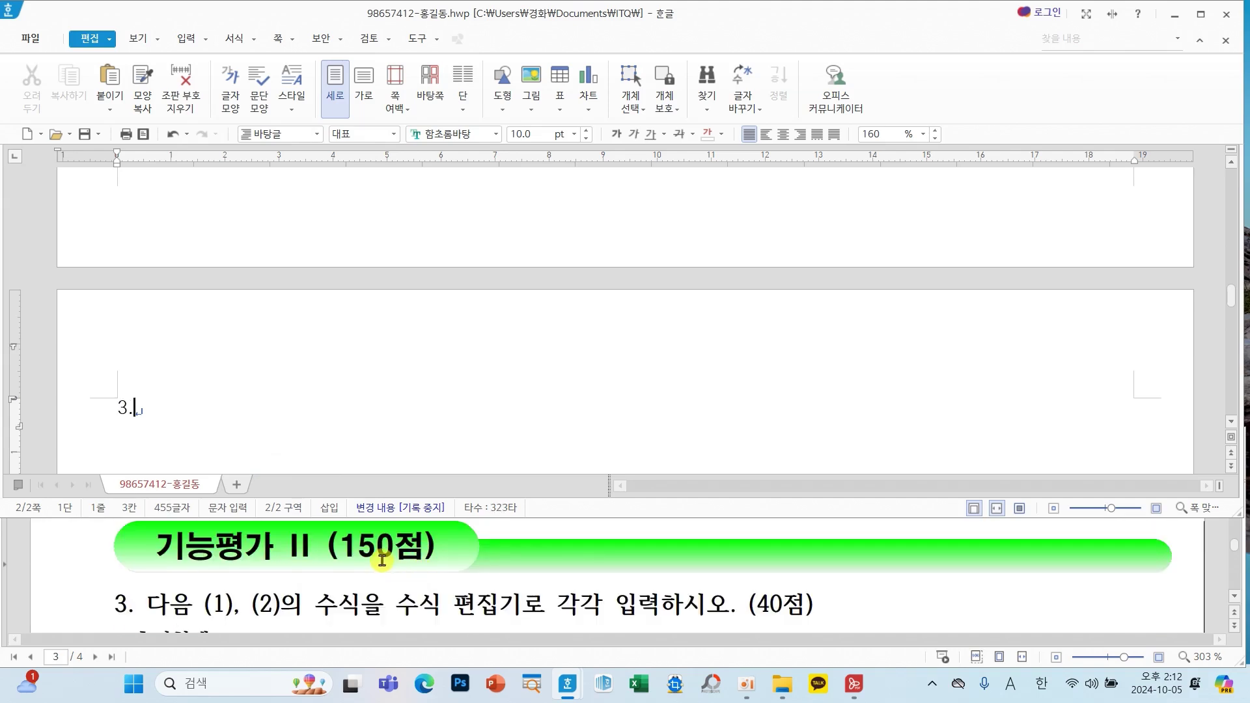
{"action": "key", "text": "Return"}
{"action": "scroll", "coordinate": [352, 378], "scroll_direction": "down", "scroll_amount": 5}
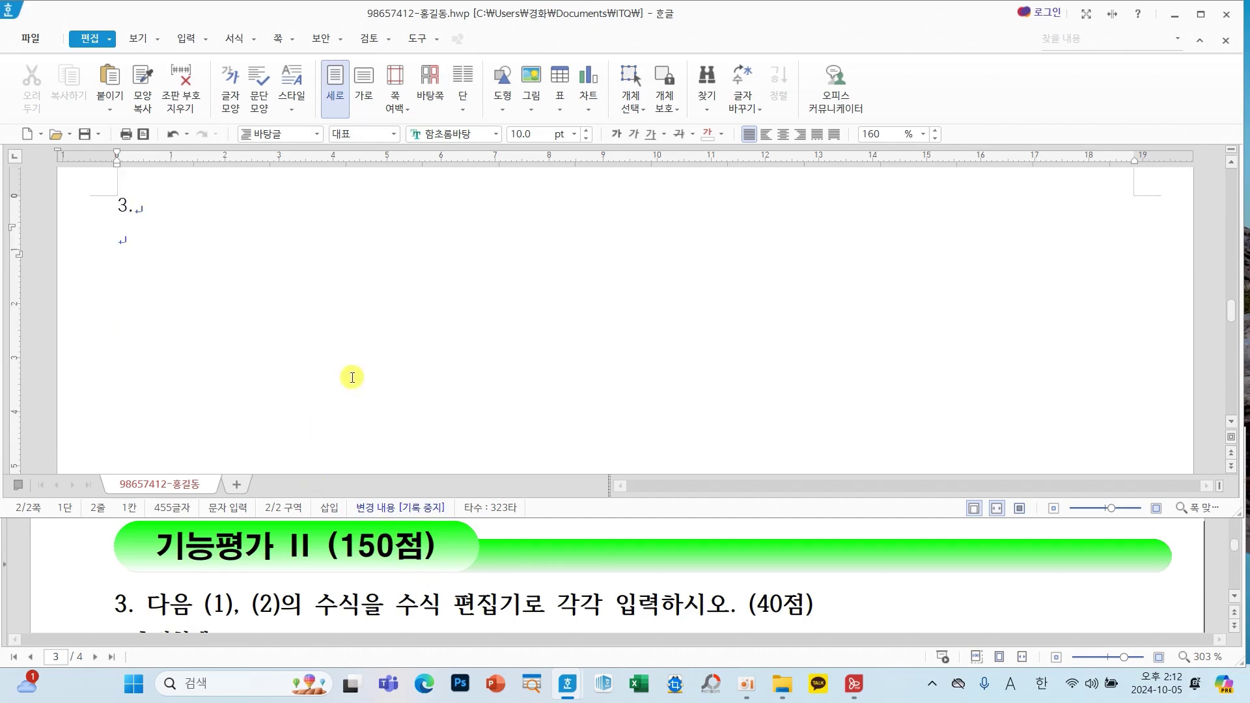
Enter the label "(1)" on the line below "3." and open a new equation after it.
{"action": "type", "text": "(1)"}
{"action": "scroll", "coordinate": [642, 573], "scroll_direction": "down", "scroll_amount": 2}
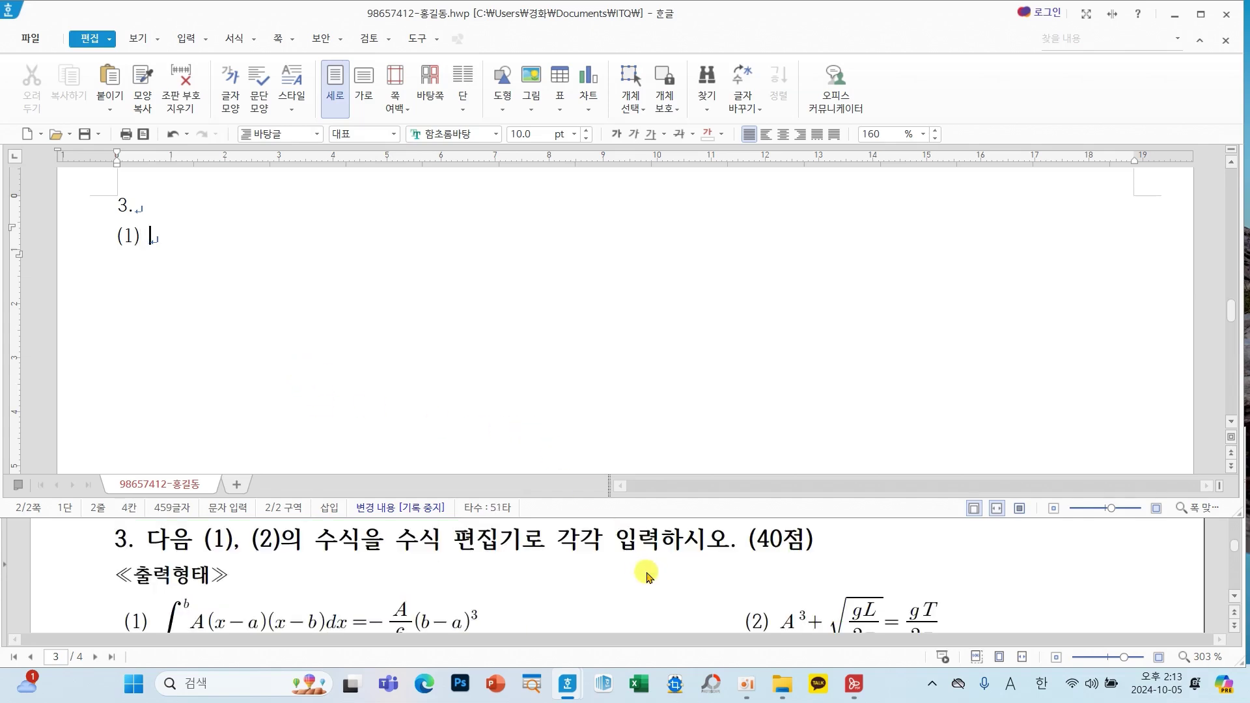
{"action": "scroll", "coordinate": [648, 576], "scroll_direction": "down", "scroll_amount": 1}
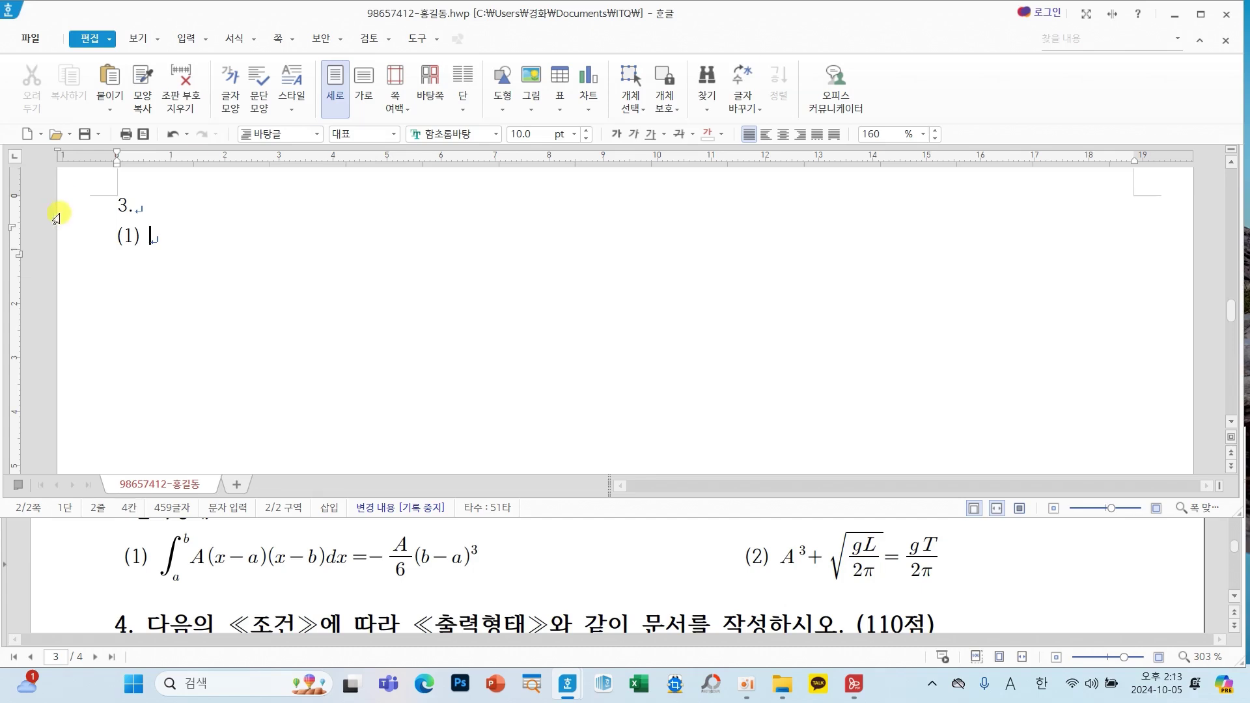
{"action": "left_click", "coordinate": [186, 38]}
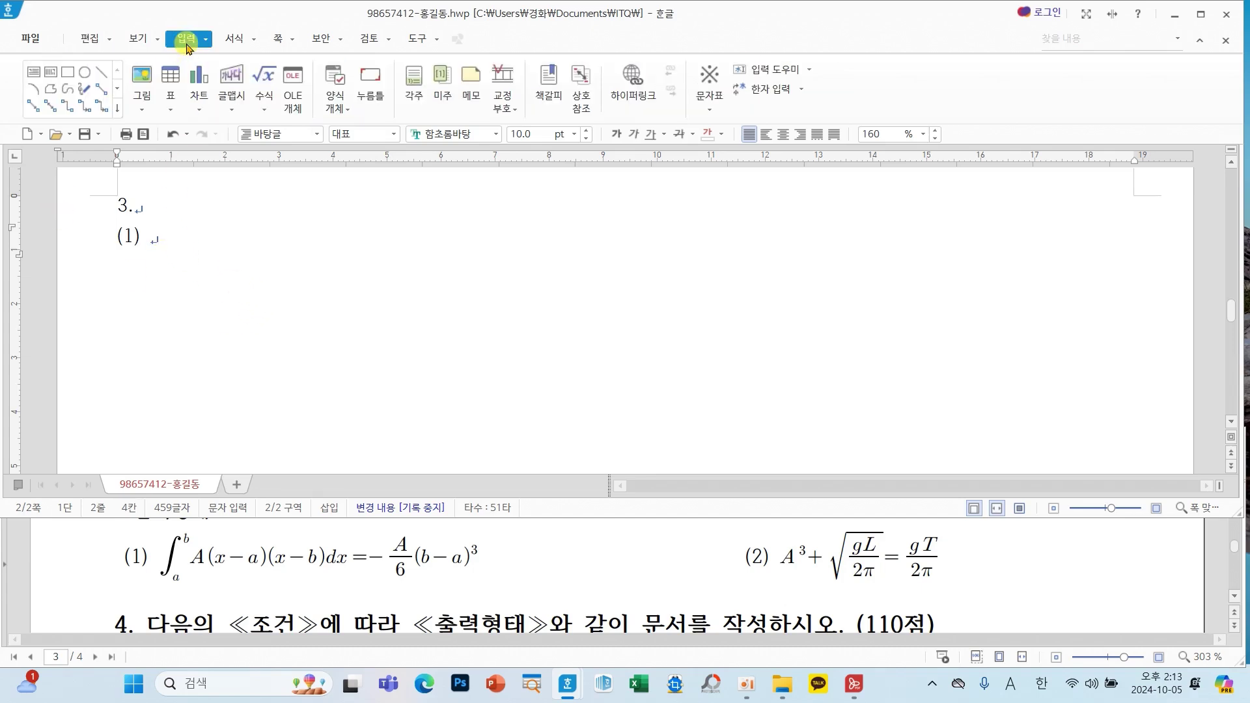
{"action": "left_click", "coordinate": [259, 72]}
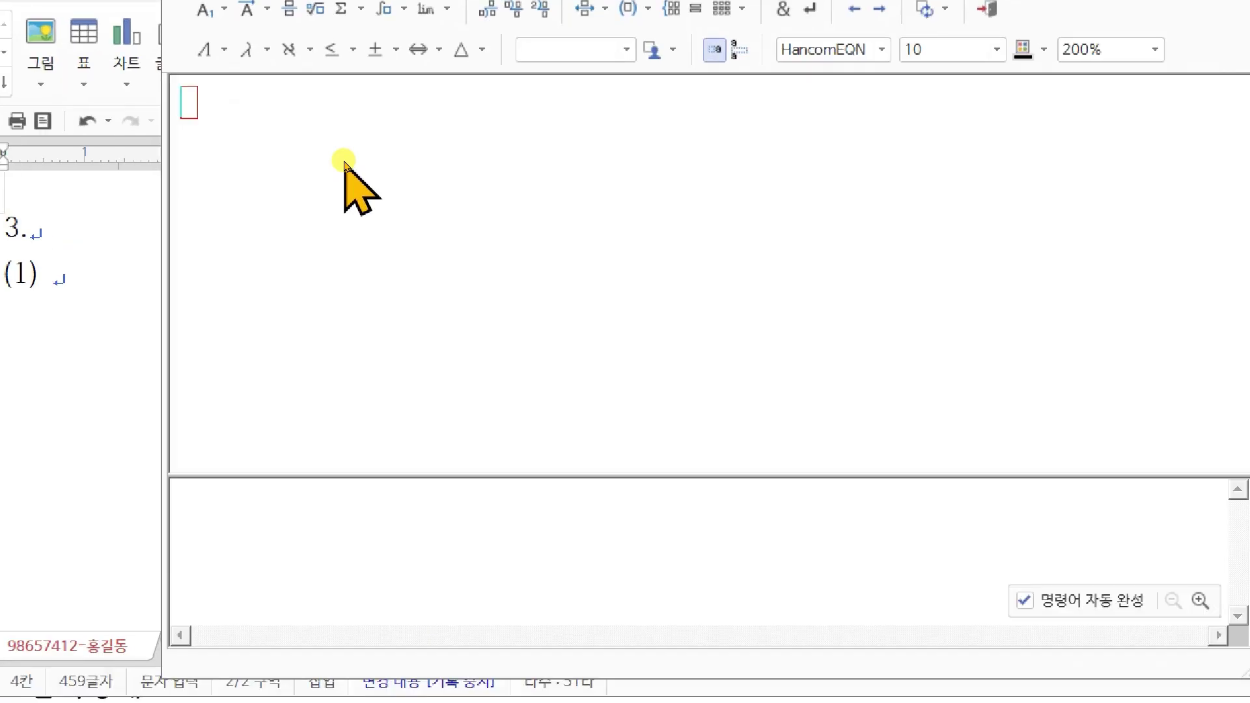
{"action": "left_click_drag", "start_coordinate": [301, 30], "coordinate": [593, 212]}
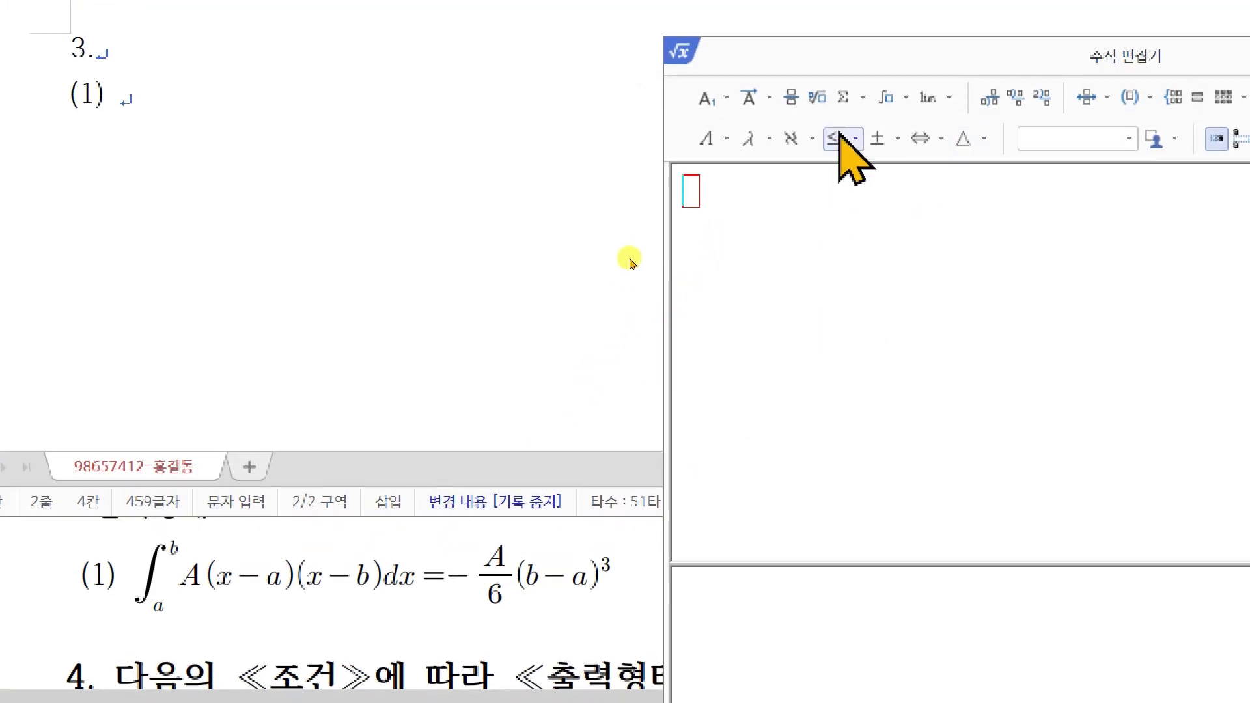
Build a definite integral from a to b and continue it with A(x-a)(x-b)dx=-.
{"action": "left_click", "coordinate": [887, 95]}
{"action": "left_click", "coordinate": [893, 134]}
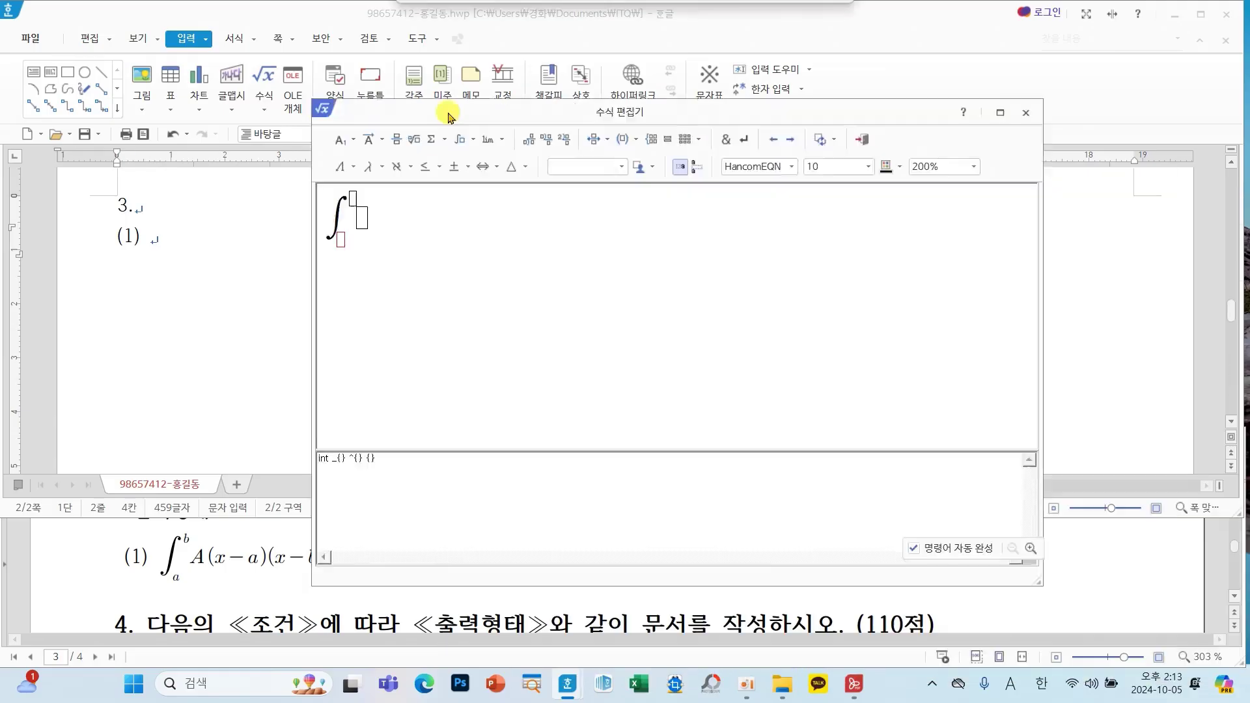
{"action": "left_click_drag", "start_coordinate": [448, 116], "coordinate": [363, 63]}
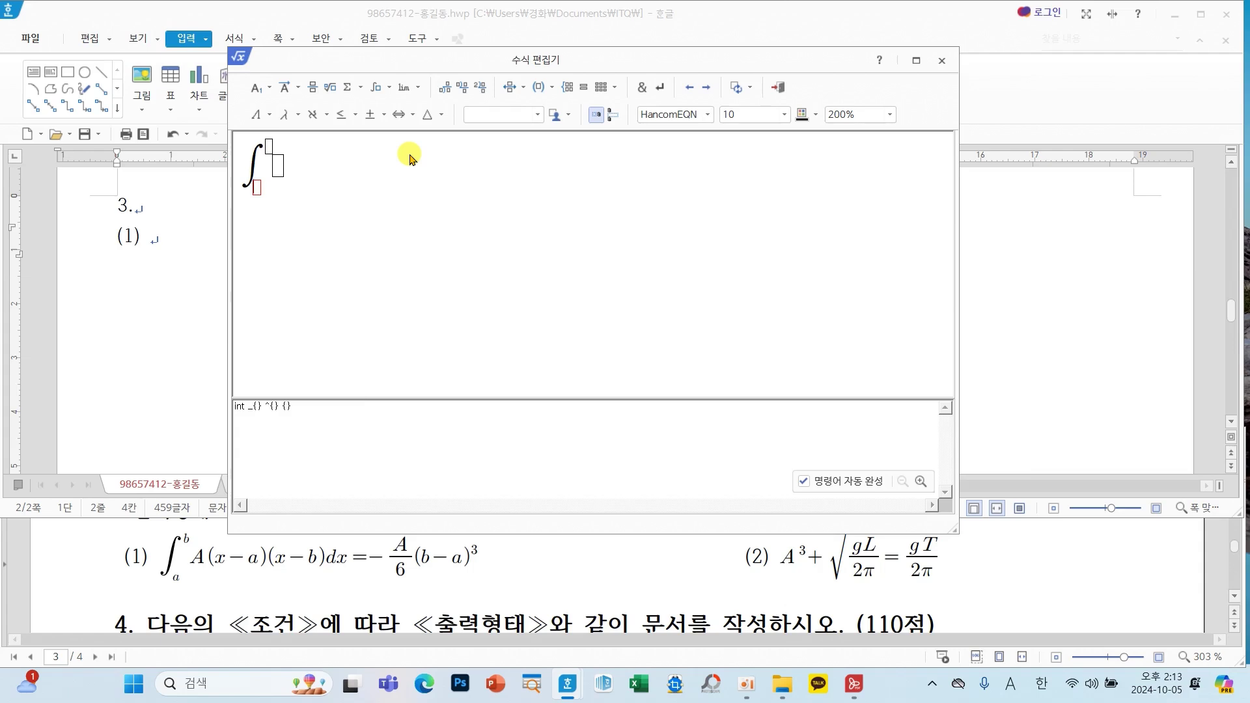
{"action": "type", "text": "a} ^{b} {A(x"}
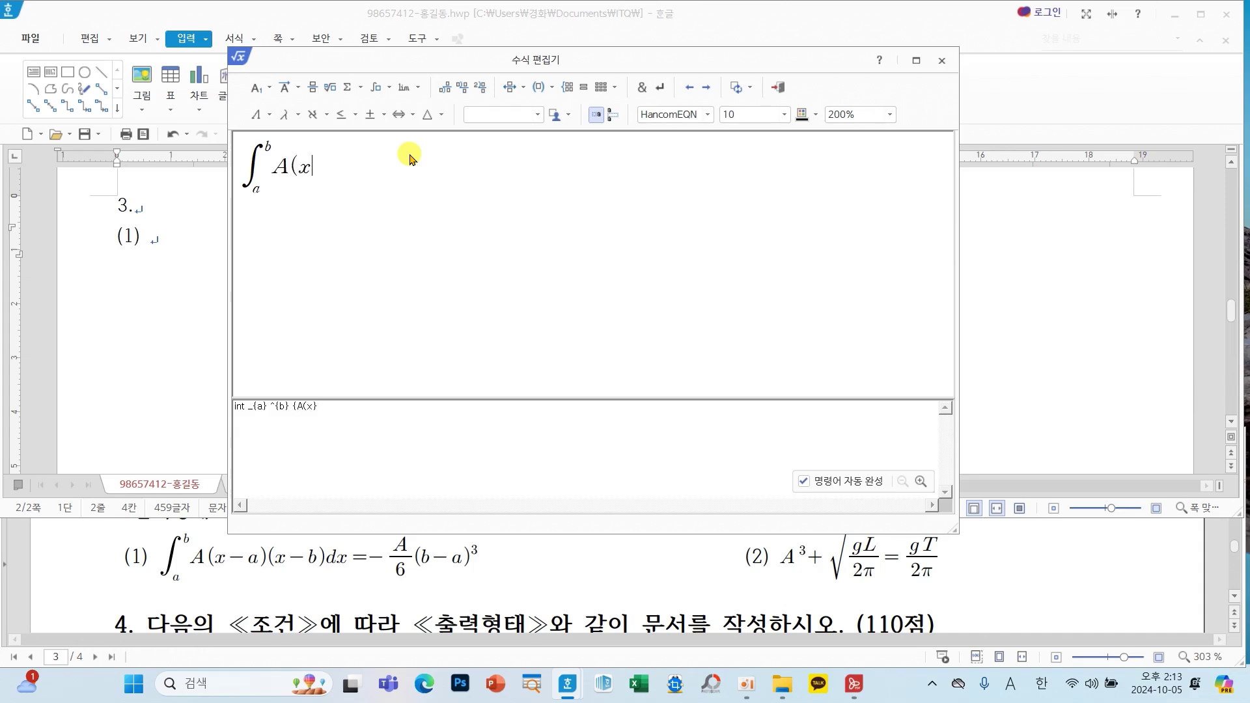
{"action": "type", "text": "-a)(x-b)dx=-"}
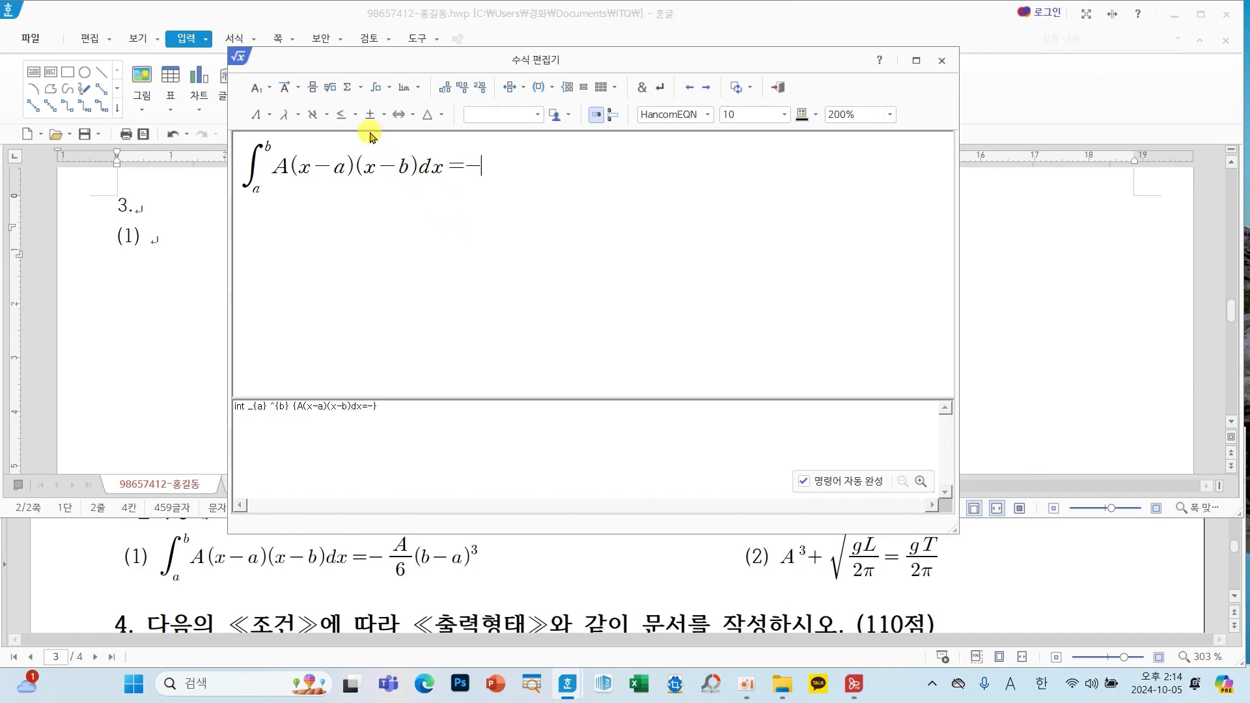
Append the fraction A over 6 to the equation, followed by (b-a).
{"action": "left_click", "coordinate": [313, 87]}
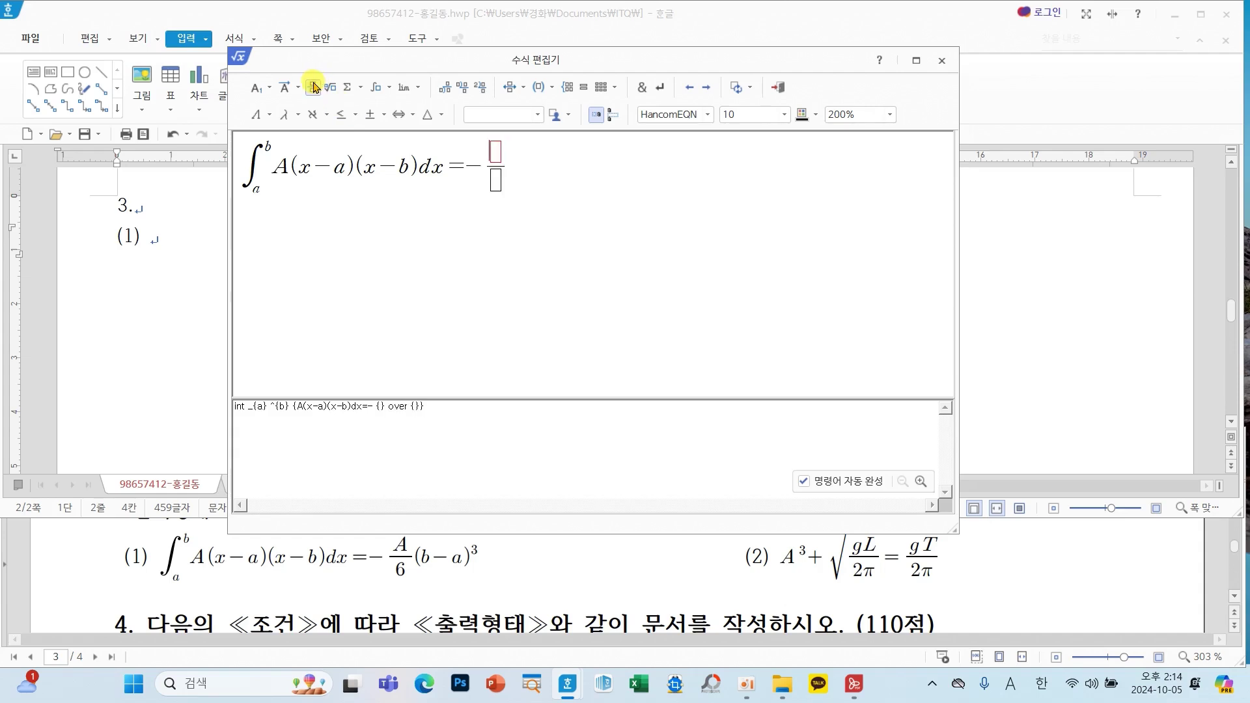
{"action": "type", "text": "A"}
{"action": "type", "text": "6"}
{"action": "type", "text": "("}
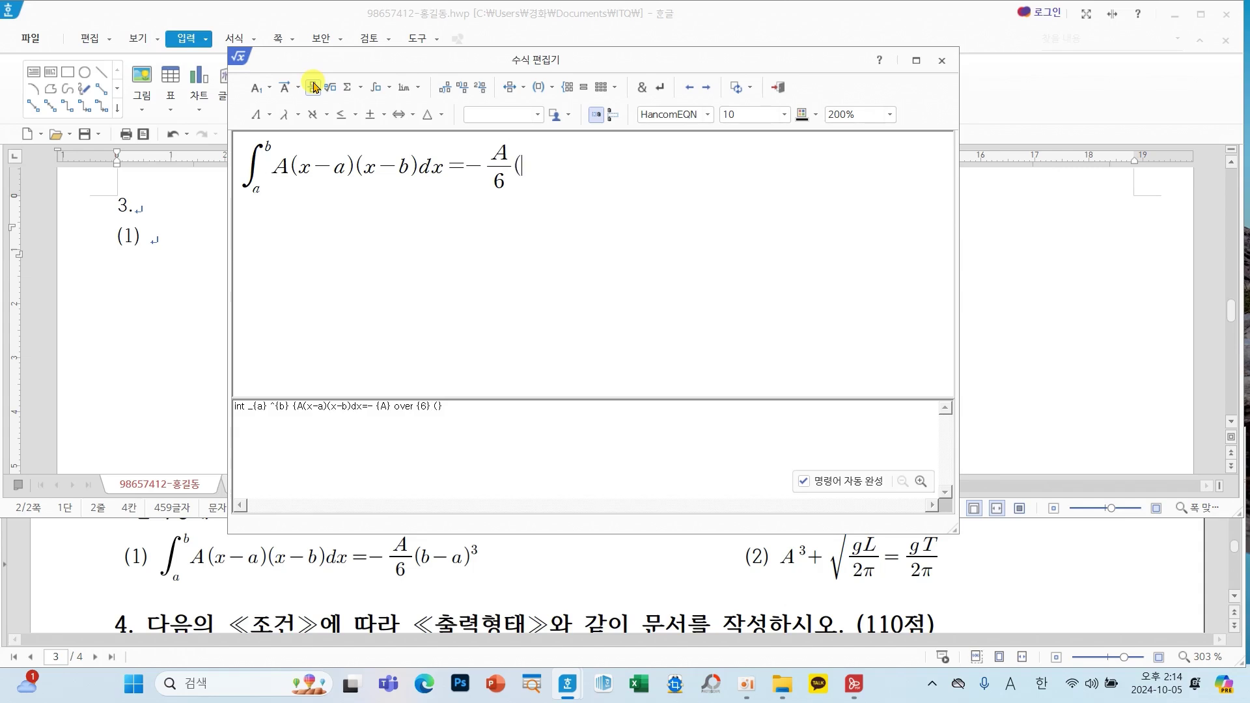
{"action": "type", "text": "b-a"}
Raise (b-a) to the superscript 3 and insert the finished equation into the document.
{"action": "left_click", "coordinate": [268, 88]}
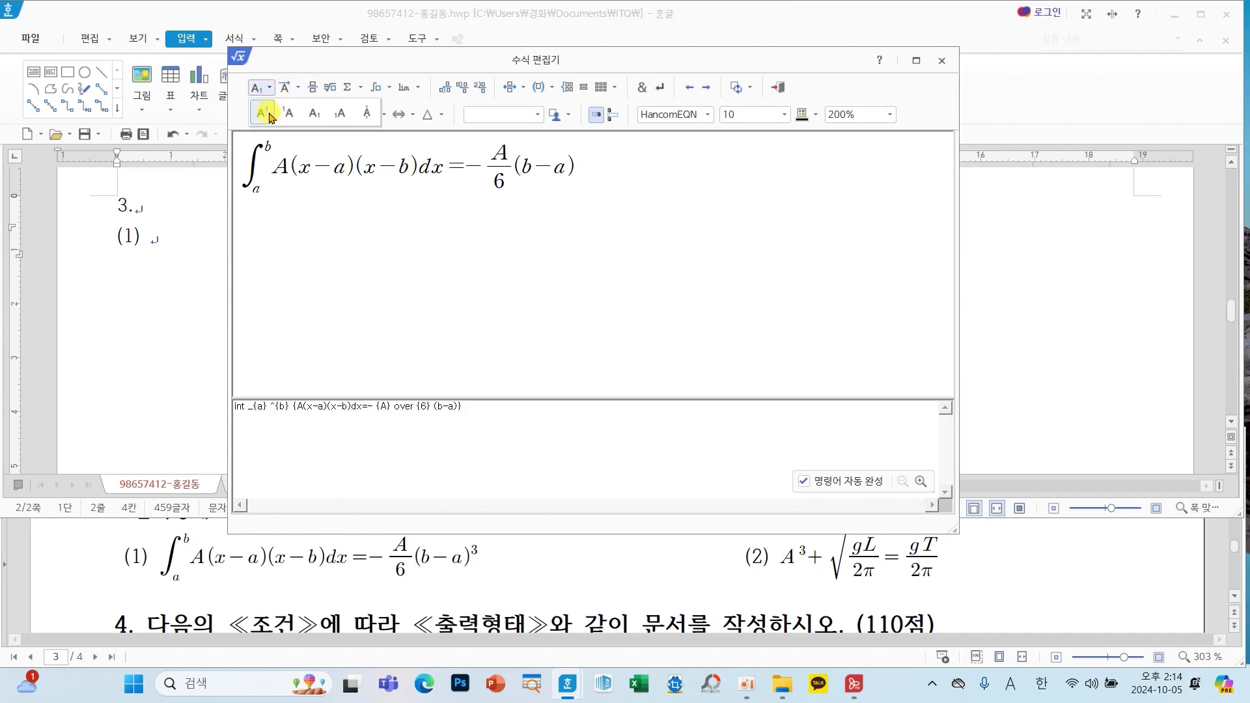
{"action": "left_click", "coordinate": [261, 115]}
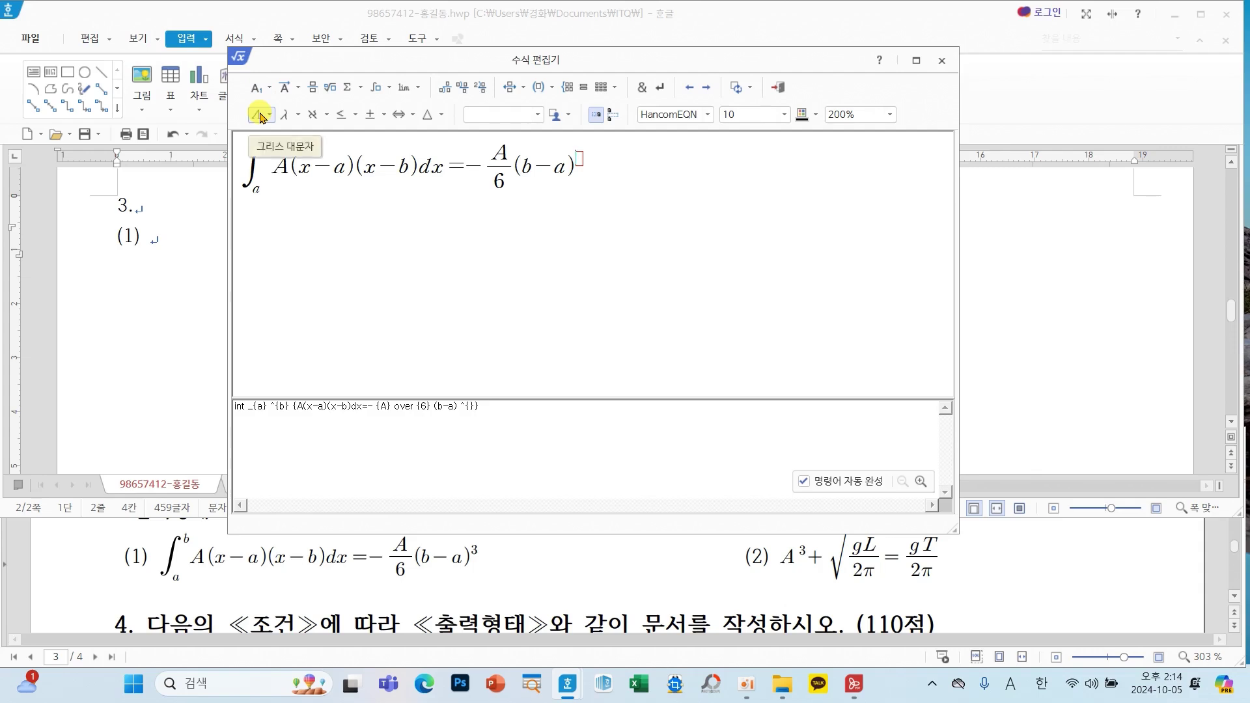
{"action": "type", "text": "3"}
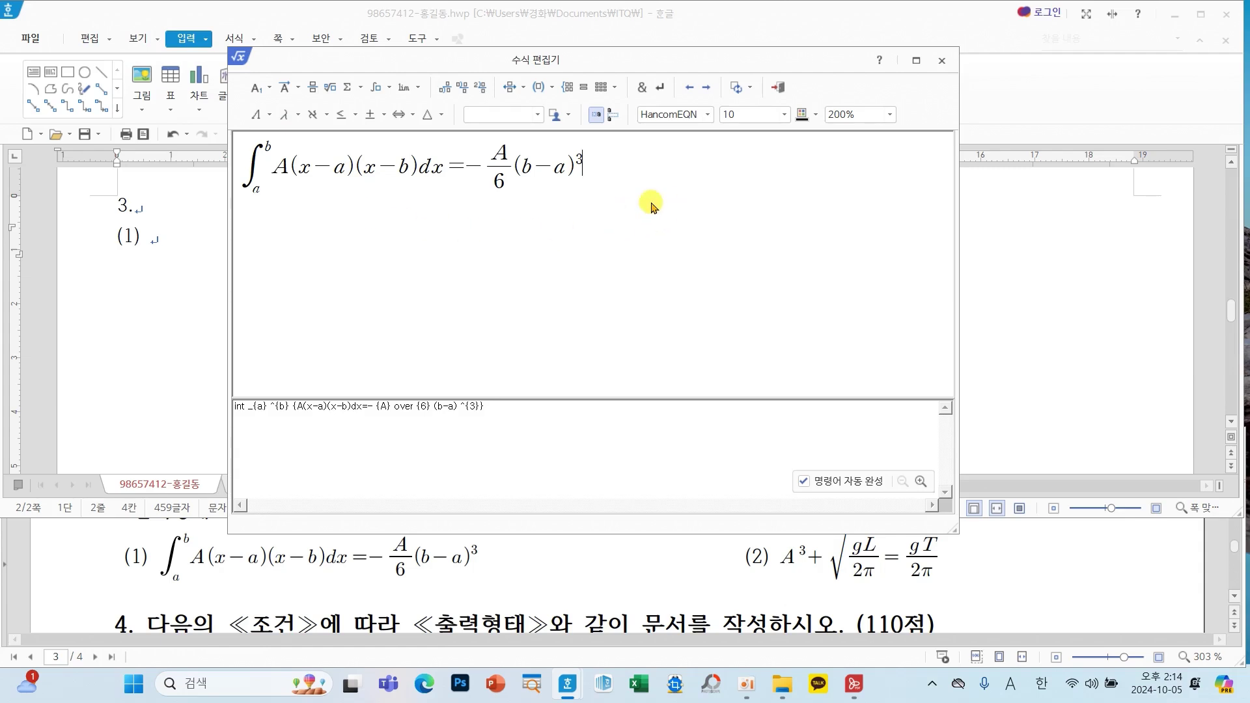
{"action": "left_click", "coordinate": [775, 89]}
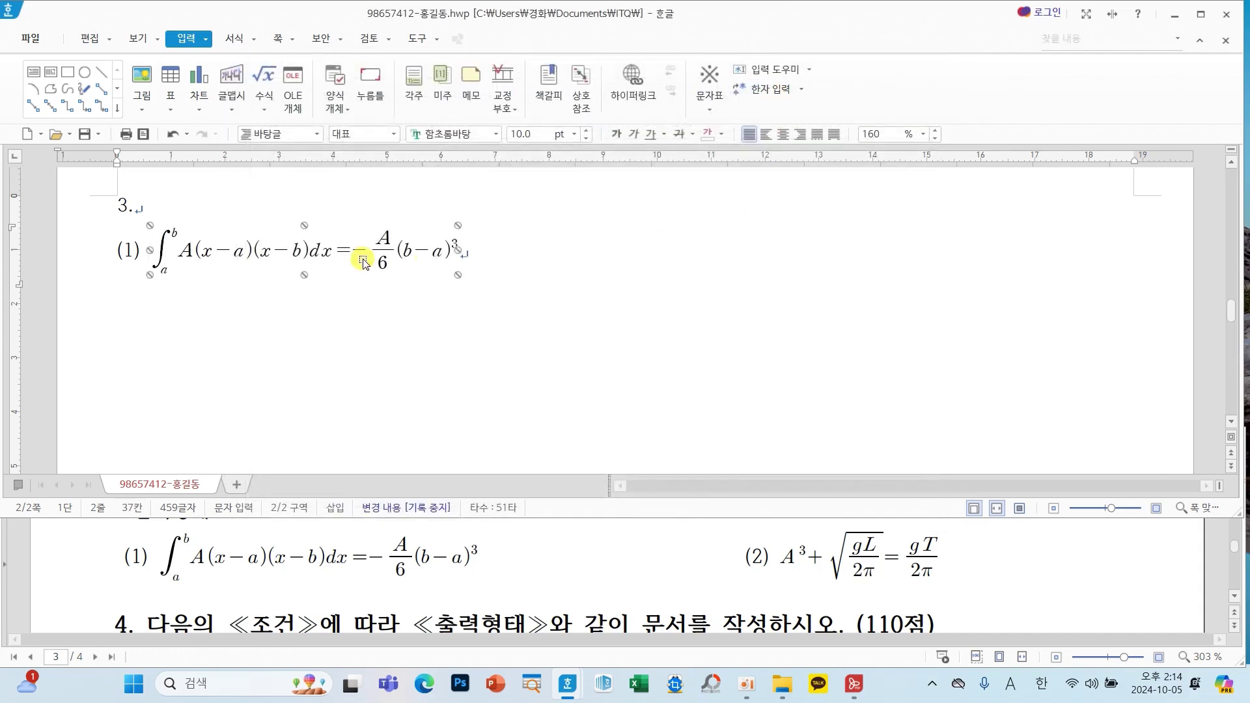
Add the label "(2)" on the same line, spaced well after the first equation, and open a new equation.
{"action": "left_click", "coordinate": [374, 358]}
{"action": "left_click", "coordinate": [399, 260]}
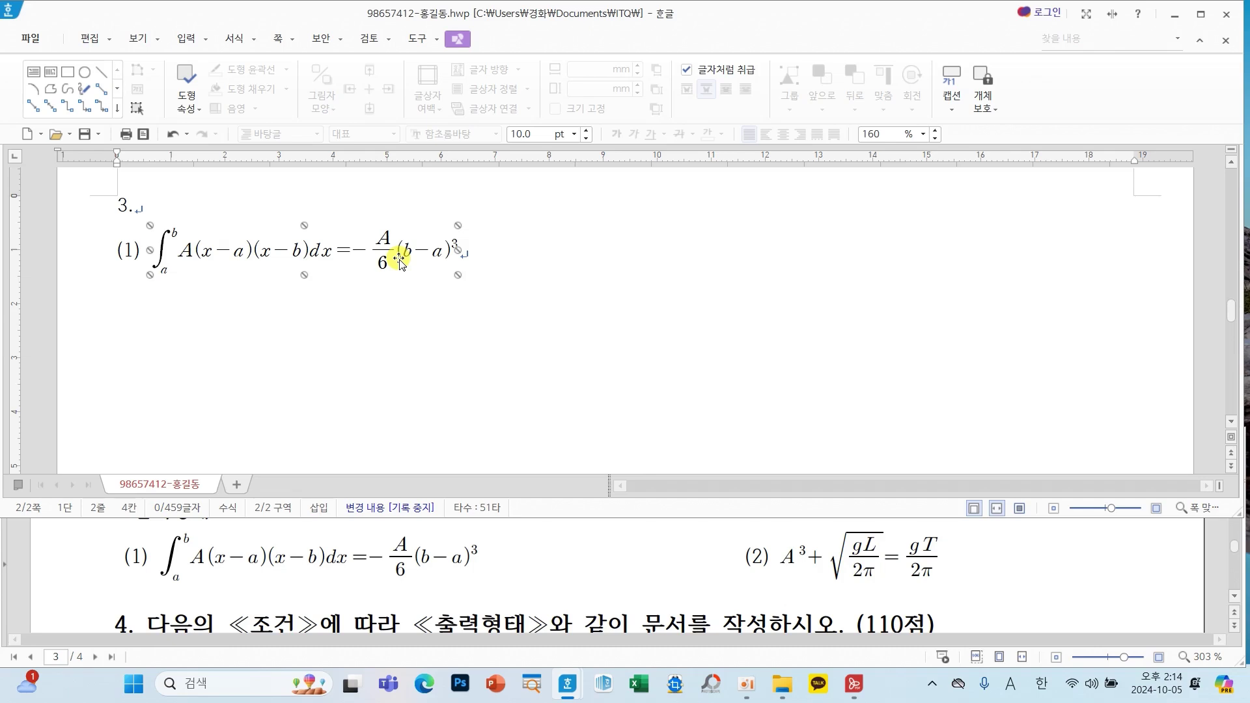
{"action": "left_click", "coordinate": [497, 251]}
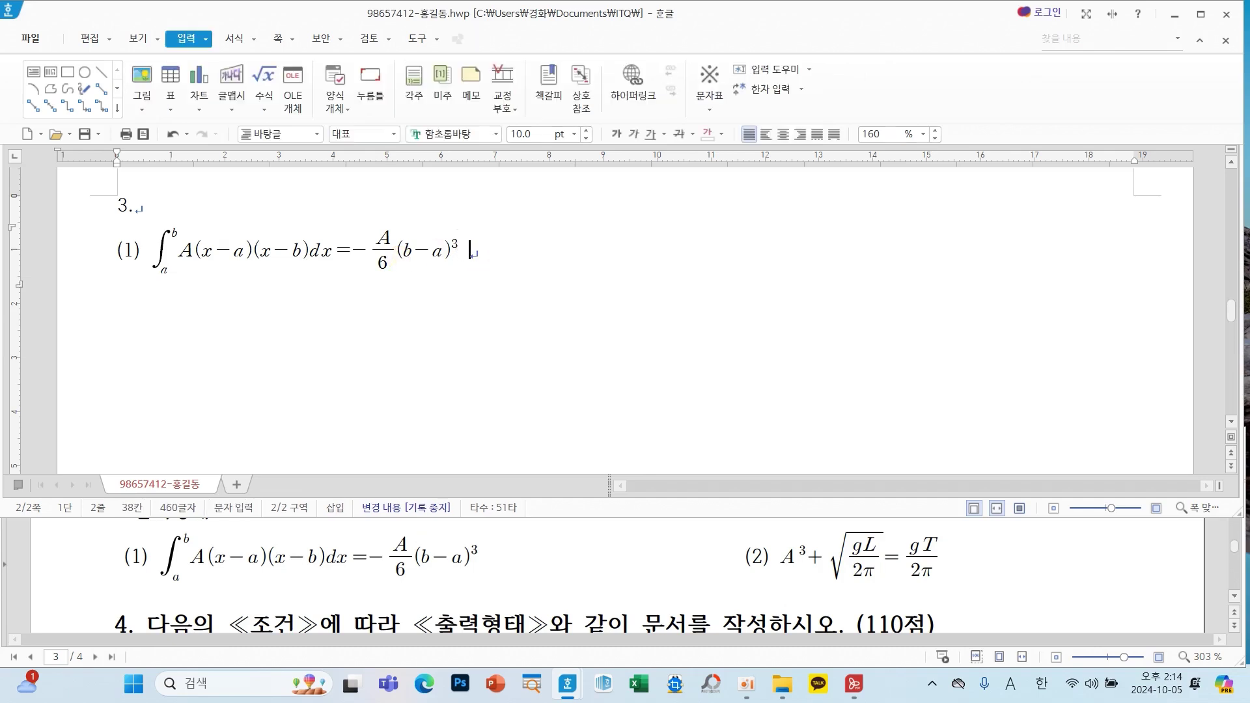
{"action": "type", "text": "(2)"}
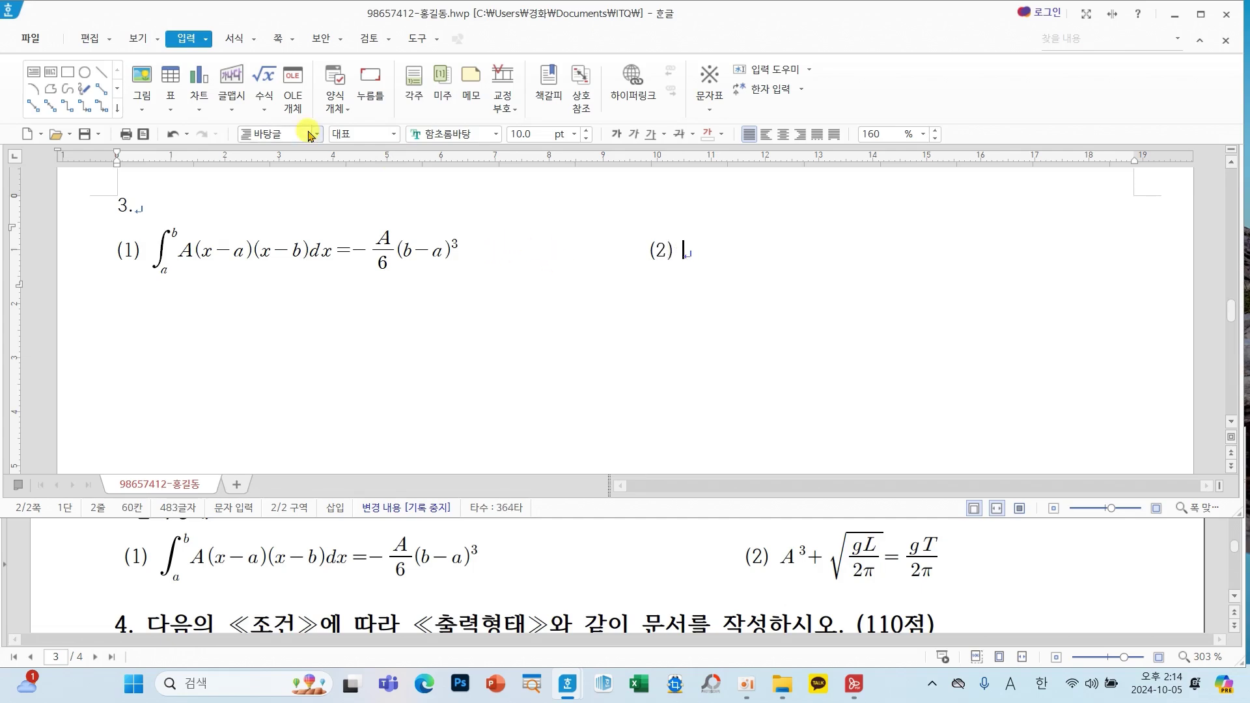
{"action": "left_click", "coordinate": [263, 76]}
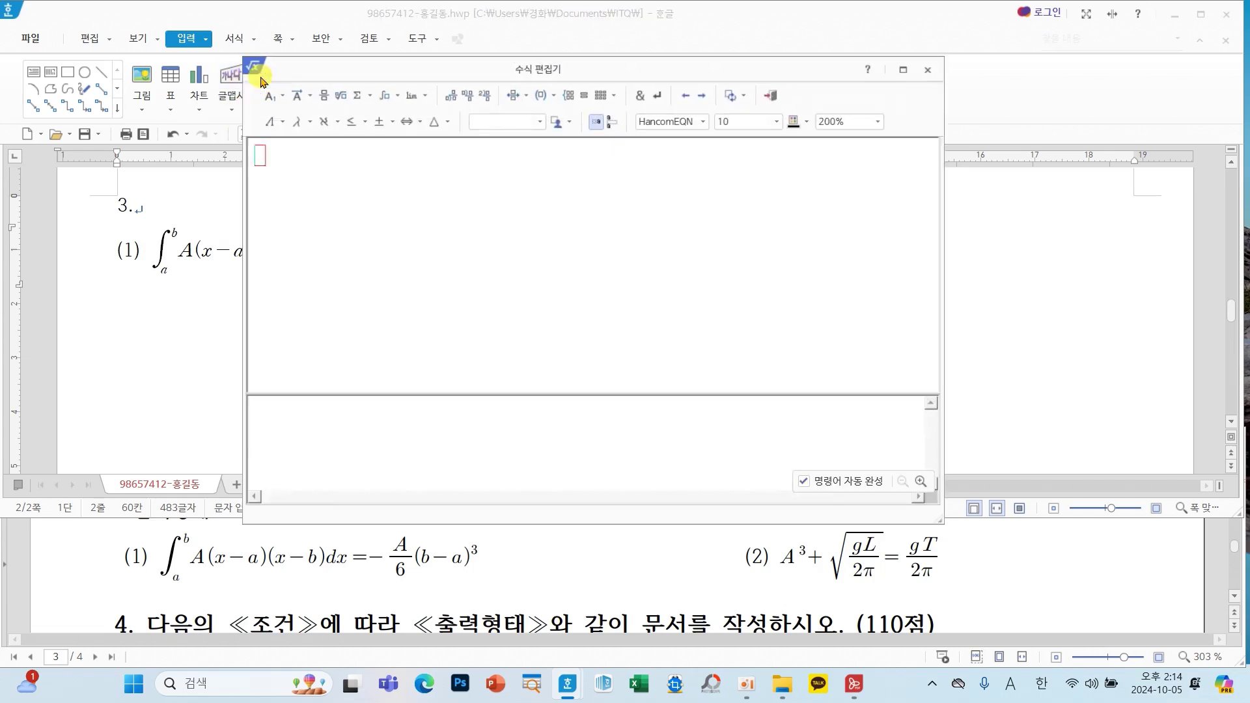
{"action": "left_click_drag", "start_coordinate": [473, 70], "coordinate": [511, 53]}
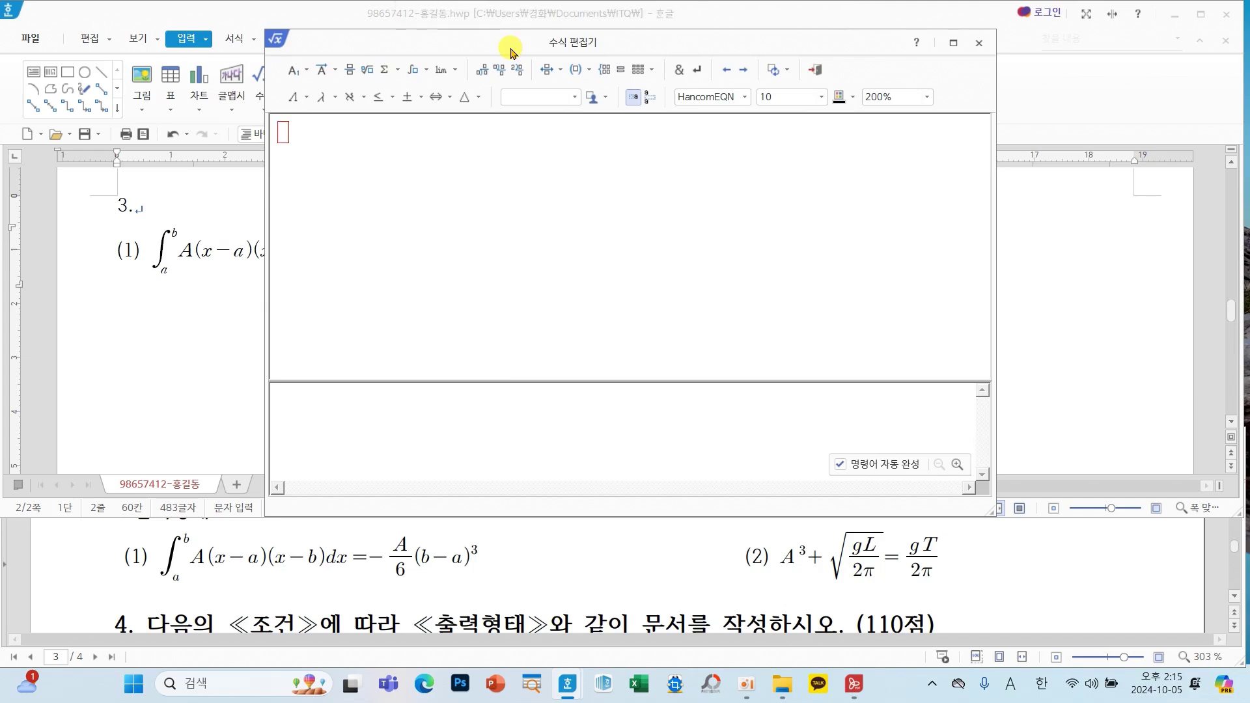
Begin the second equation with A to the superscript 3, followed by a plus sign.
{"action": "type", "text": "A"}
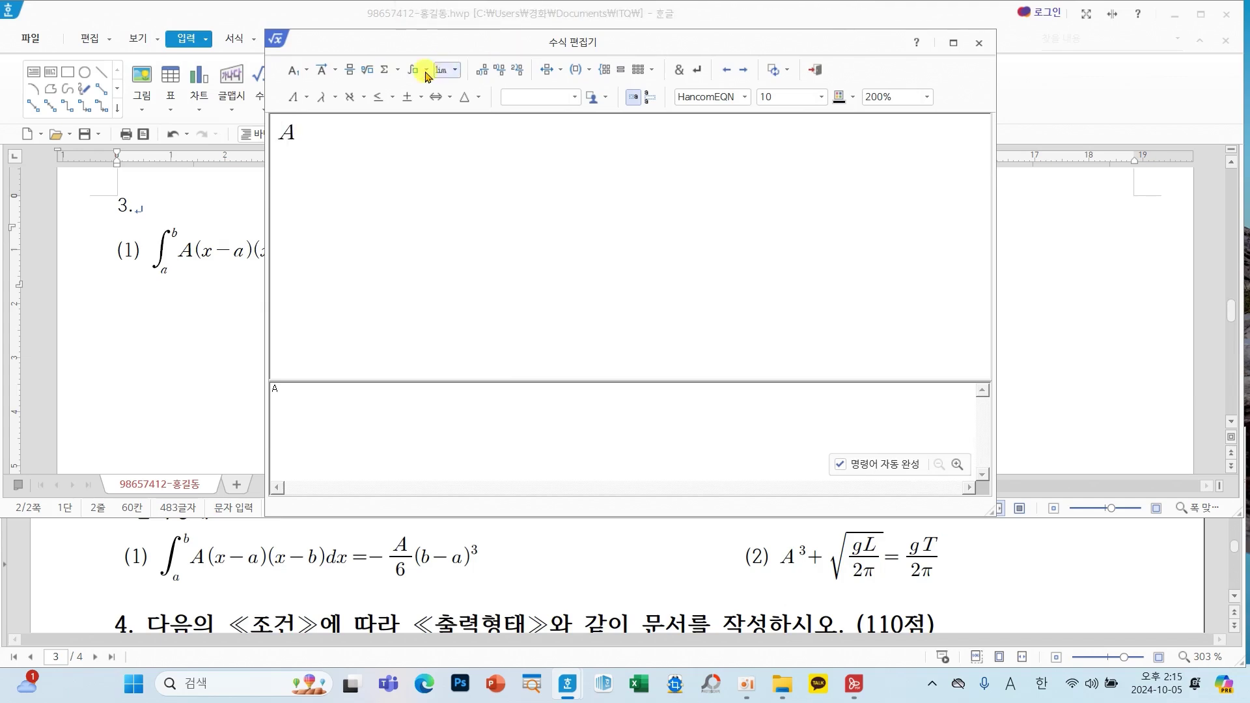
{"action": "left_click", "coordinate": [295, 70]}
{"action": "left_click", "coordinate": [296, 96]}
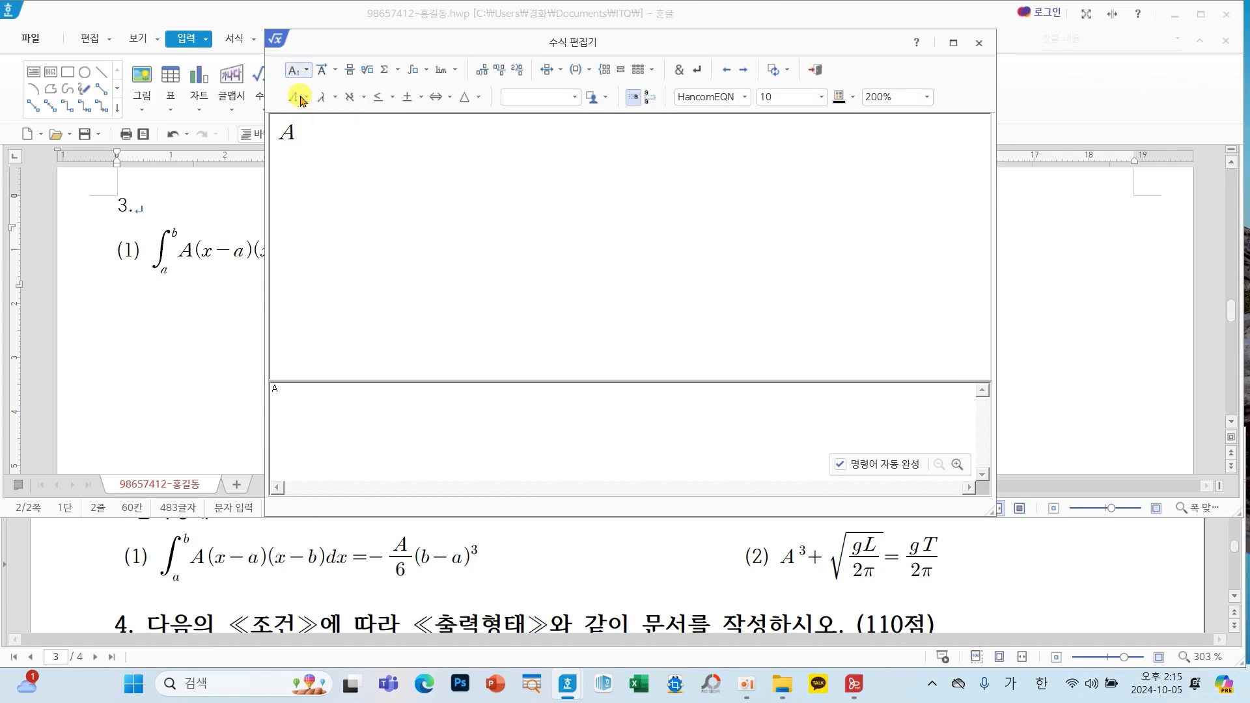
{"action": "type", "text": "3} "}
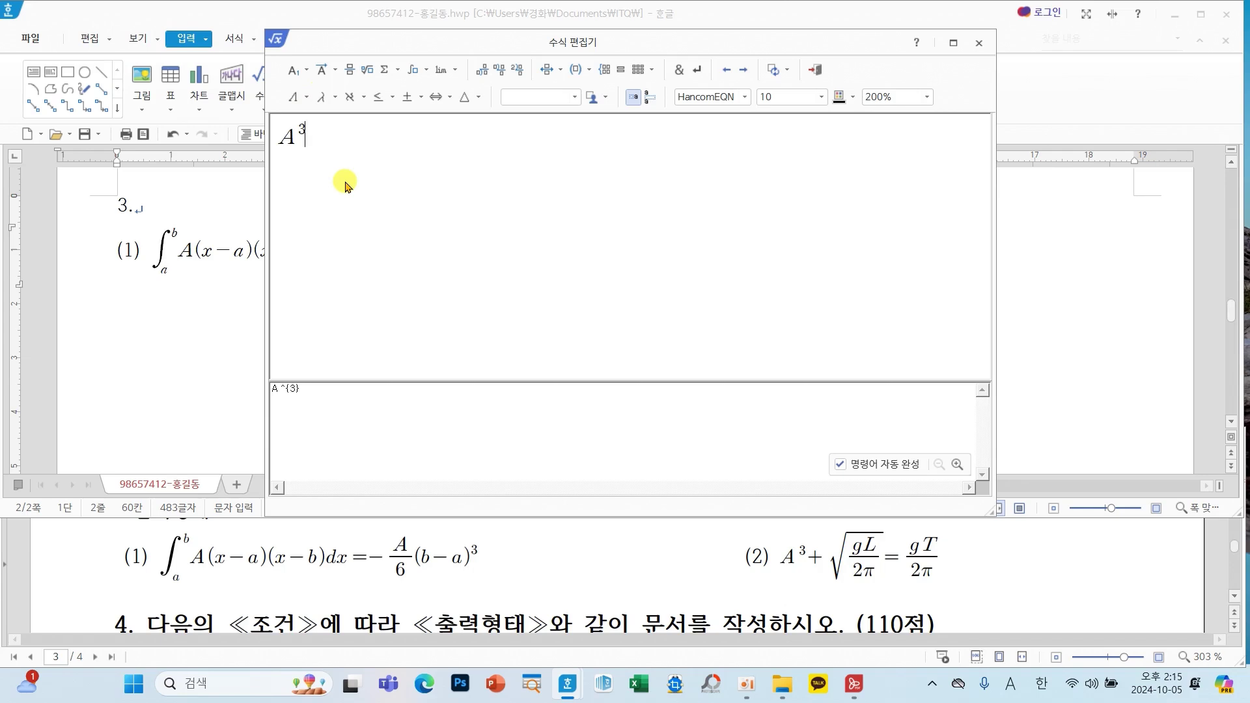
{"action": "type", "text": "+"}
Add a square root containing the fraction gL over 2π, using the lowercase Greek pi.
{"action": "left_click", "coordinate": [368, 70]}
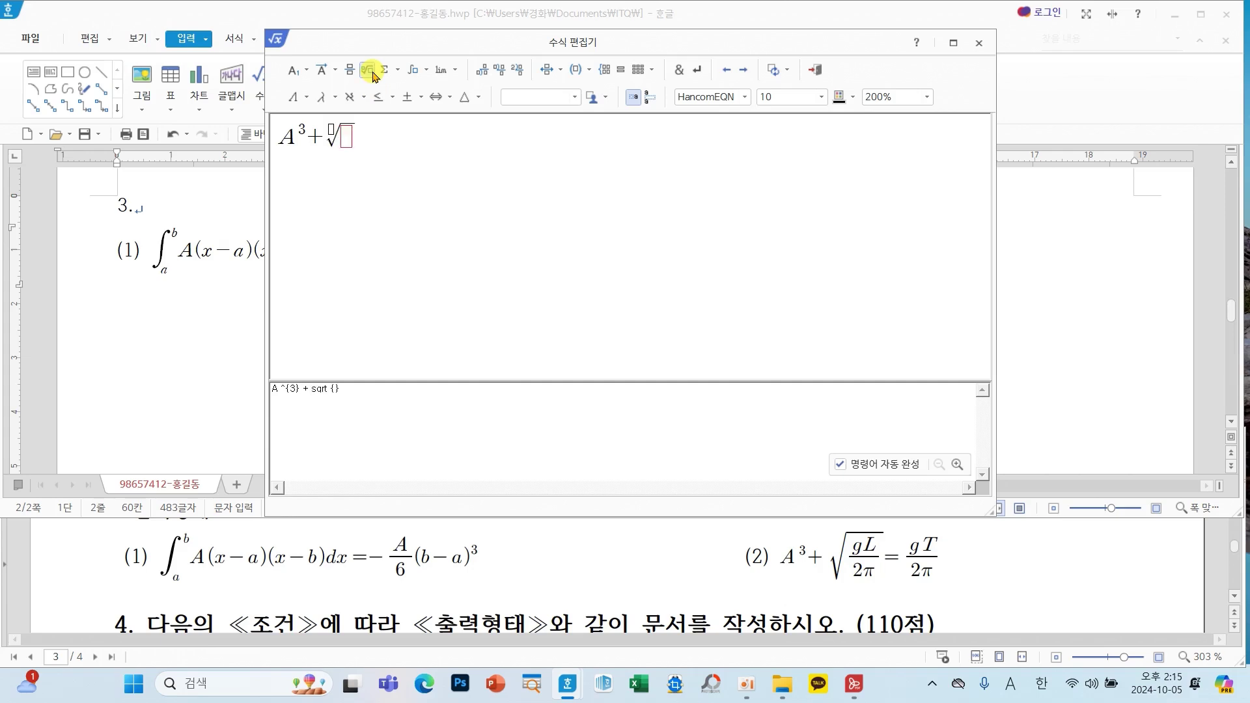
{"action": "left_click", "coordinate": [350, 72]}
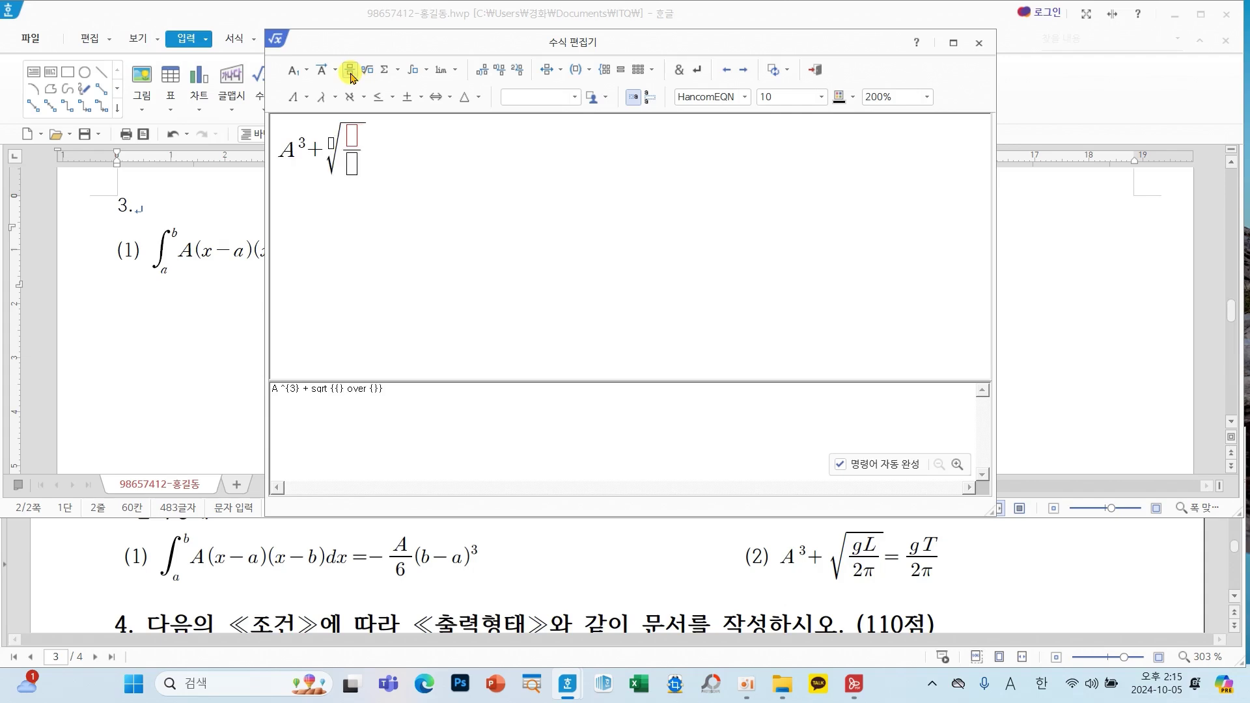
{"action": "type", "text": "gL"}
{"action": "key", "text": "Tab"}
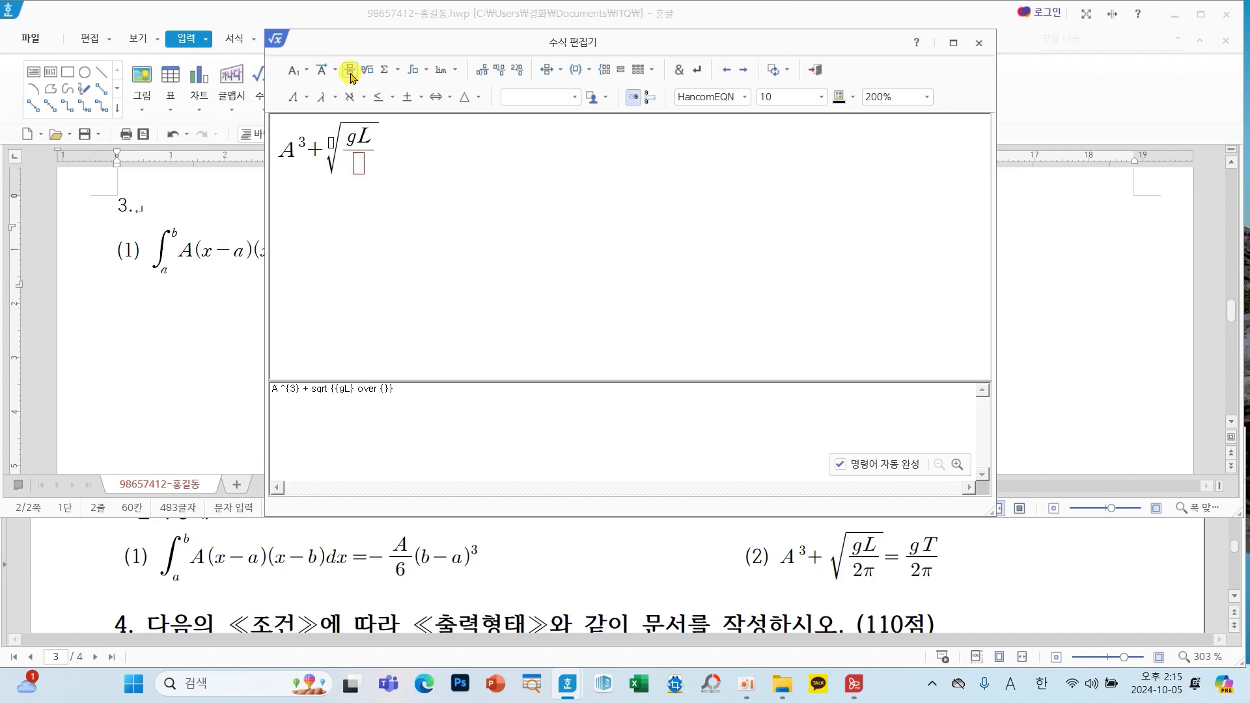
{"action": "type", "text": "2"}
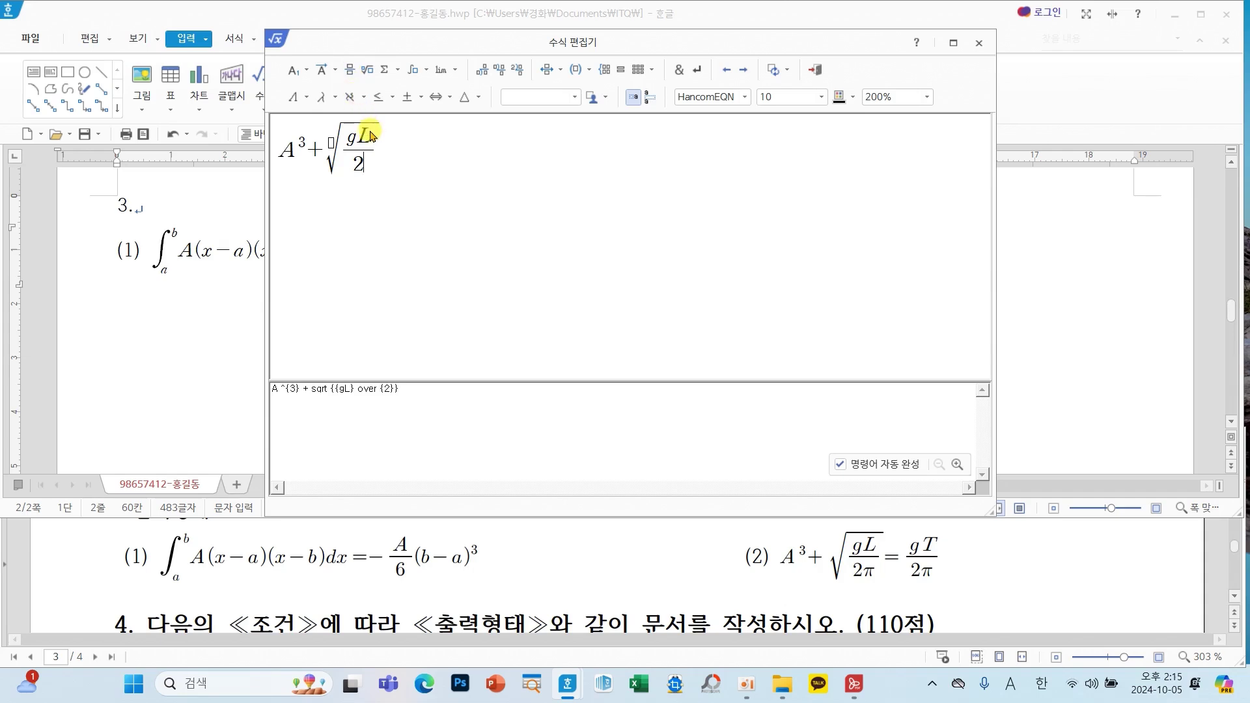
{"action": "left_click", "coordinate": [329, 99]}
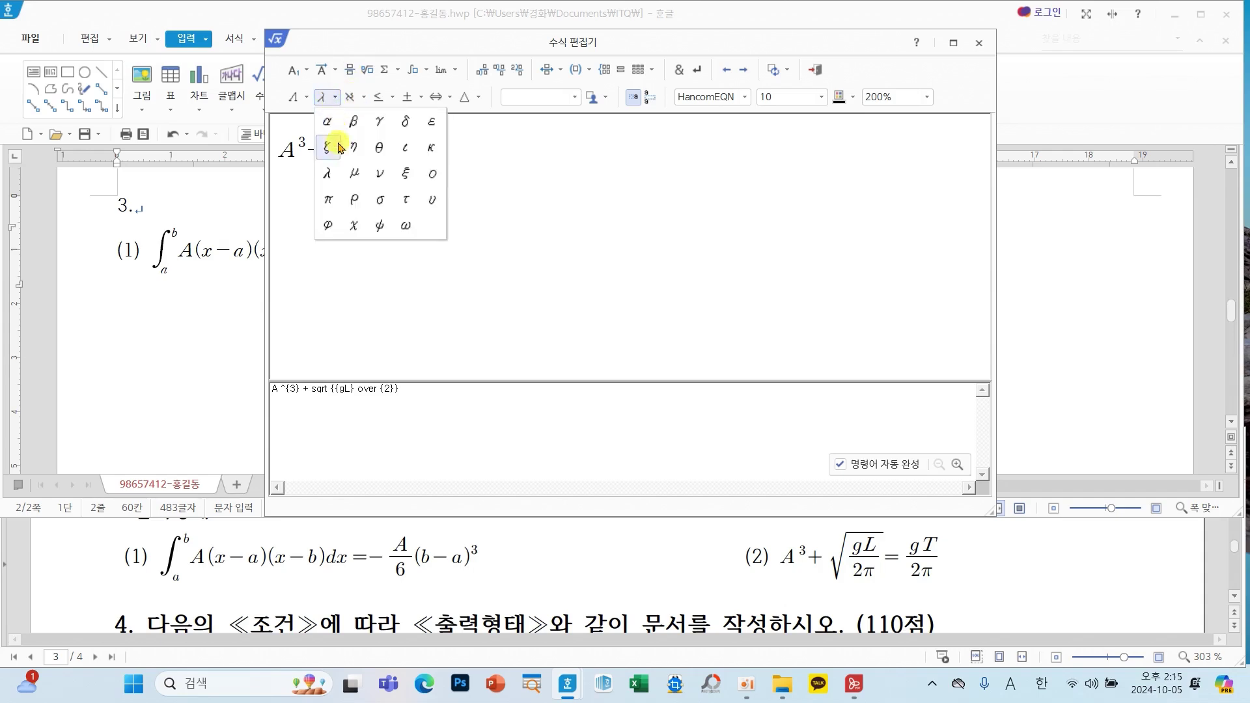
{"action": "left_click", "coordinate": [328, 199]}
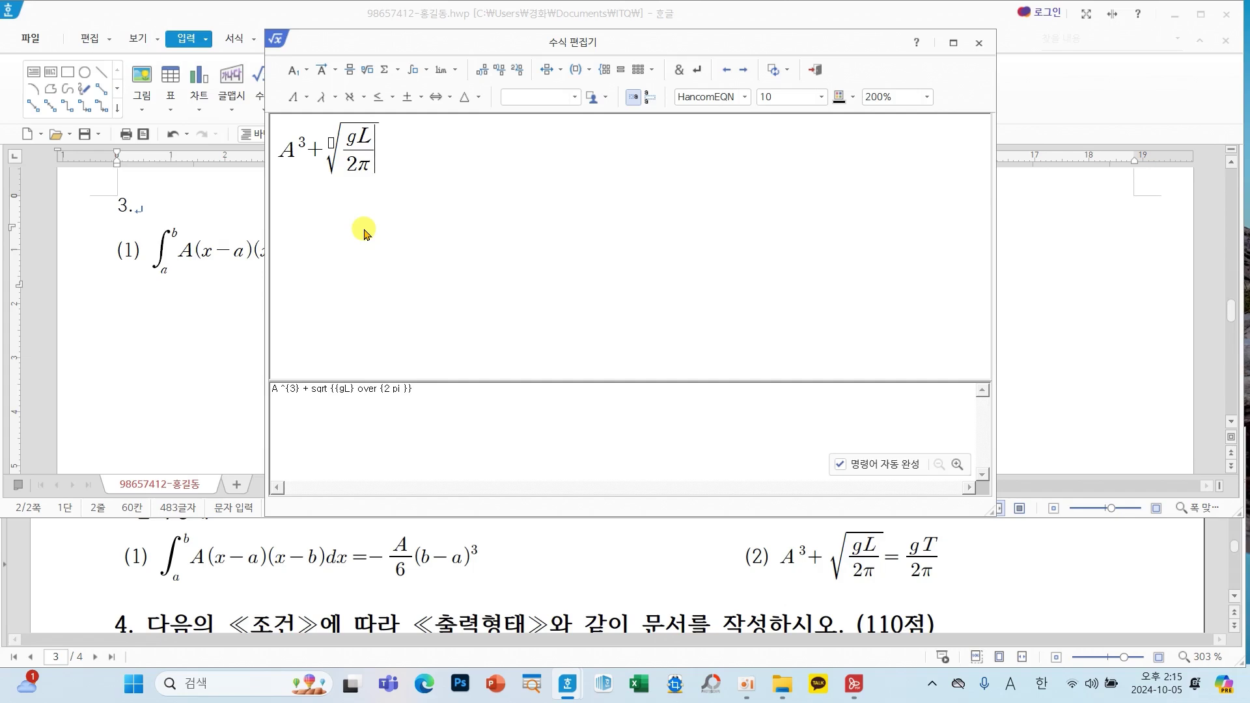
Continue outside the square root with an equals sign and the fraction gT over 2π.
{"action": "type", "text": "="}
{"action": "key", "text": "BackSpace"}
{"action": "key", "text": "Right"}
{"action": "type", "text": "="}
{"action": "left_click", "coordinate": [352, 73]}
{"action": "type", "text": "g"}
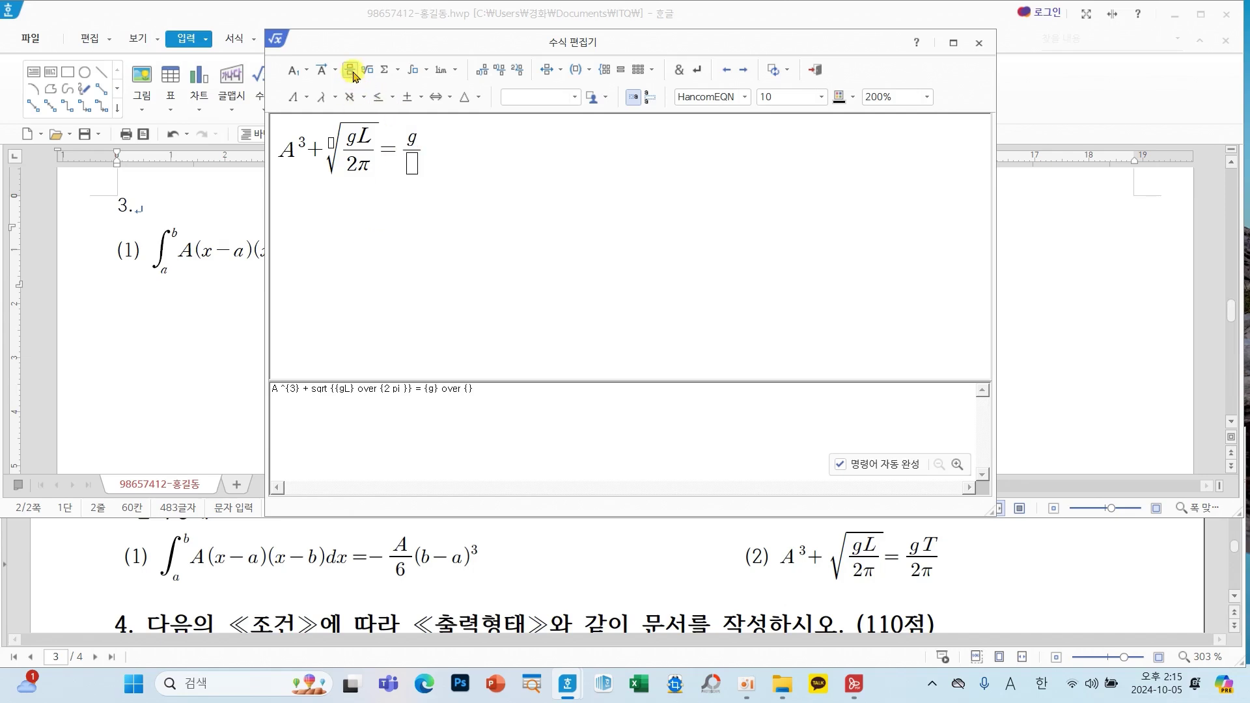
{"action": "type", "text": "T} over {2}"}
{"action": "key", "text": "Tab"}
{"action": "type", "text": "2"}
{"action": "left_click", "coordinate": [334, 97]}
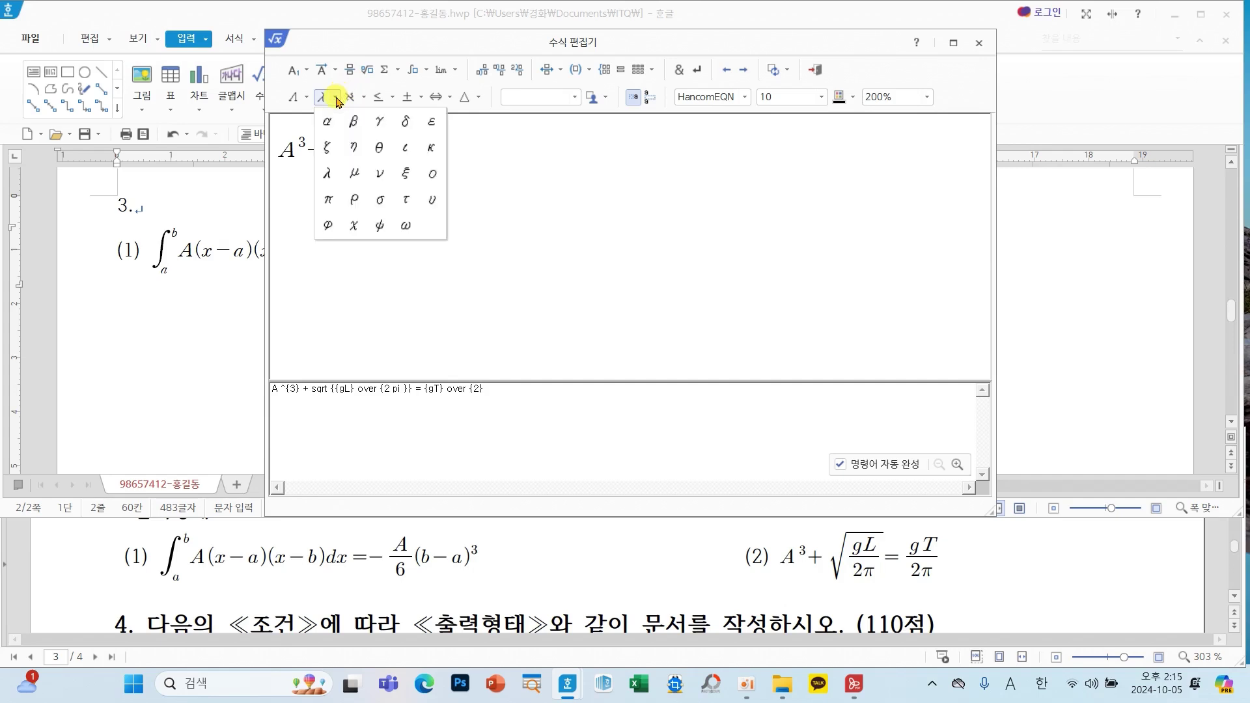
{"action": "left_click", "coordinate": [329, 199]}
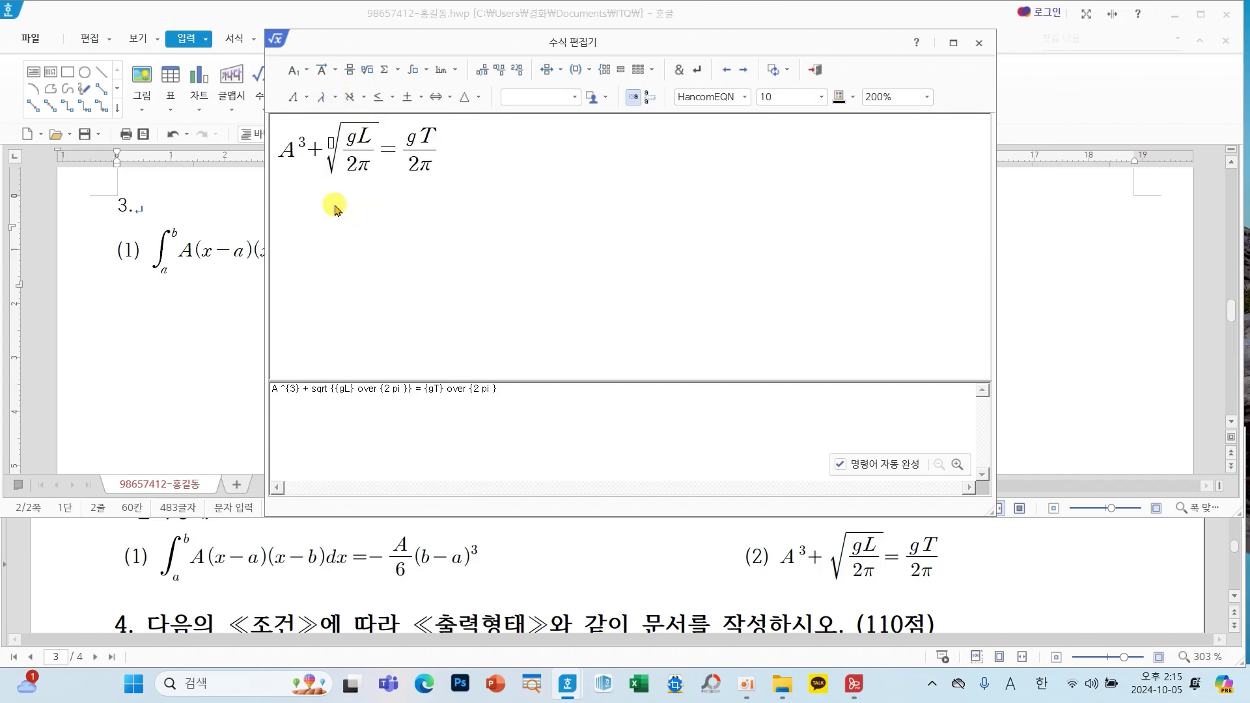
Insert the finished second equation into the document and start a new line below it.
{"action": "key", "text": "Right"}
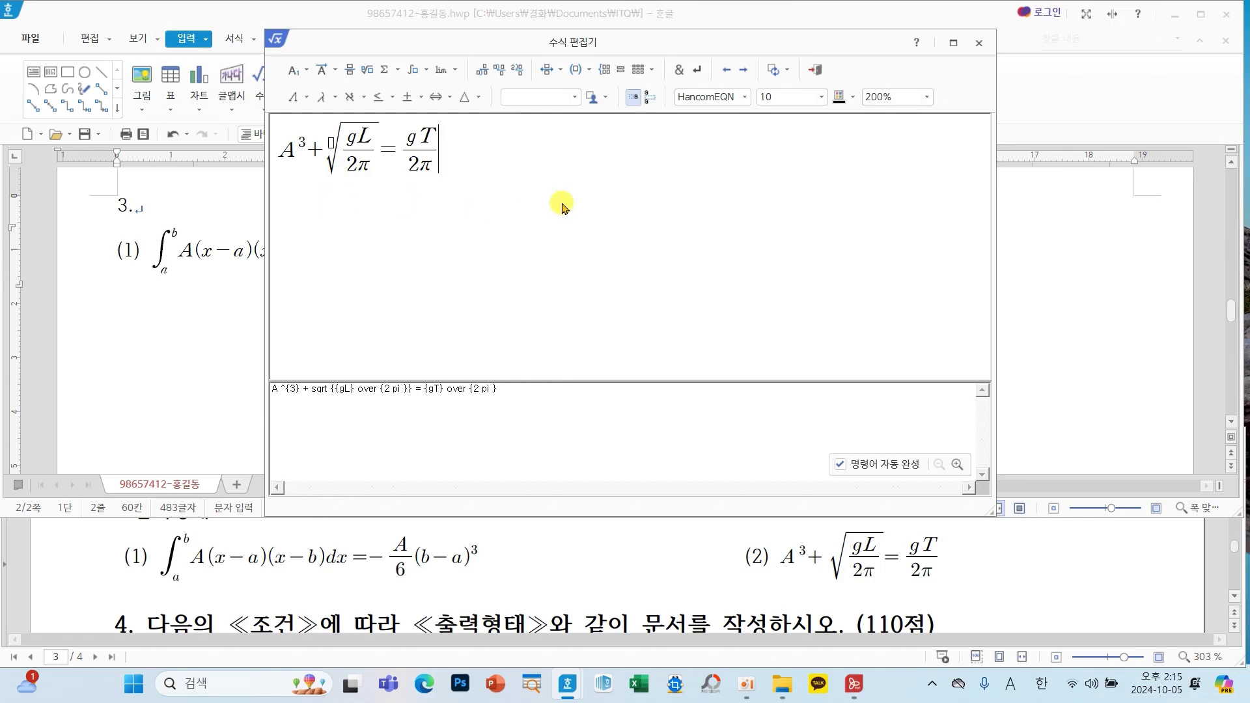
{"action": "left_click", "coordinate": [817, 74]}
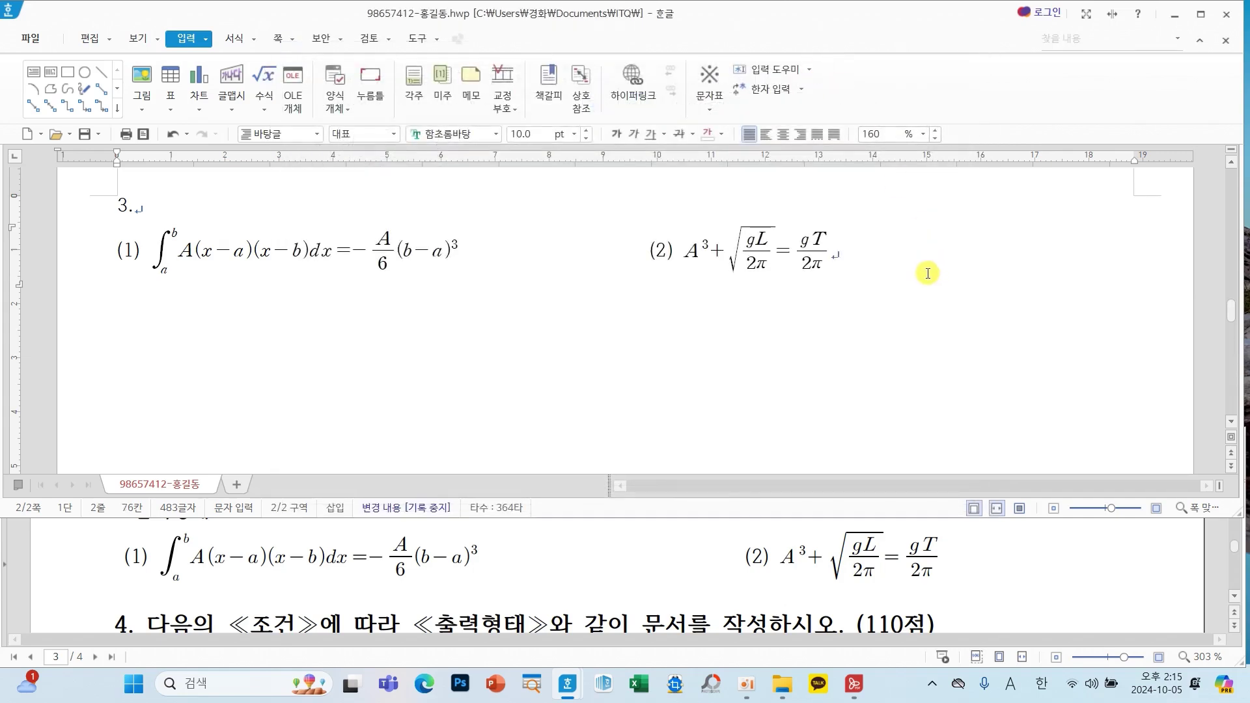
{"action": "key", "text": "Return"}
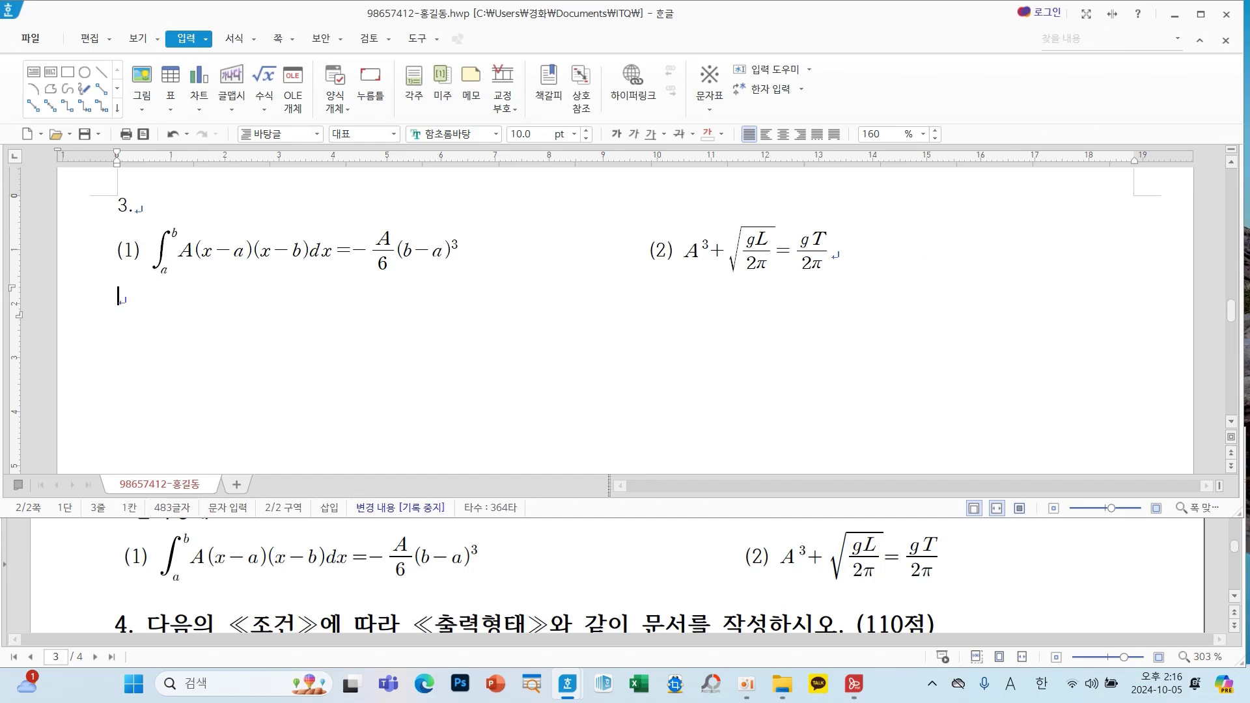
Leave several blank lines below the equations, enter the question number "4." and start a new line under it.
{"action": "key", "text": "Return"}
{"action": "key", "text": "Return"}
{"action": "key", "text": "Return"}
{"action": "key", "text": "Return"}
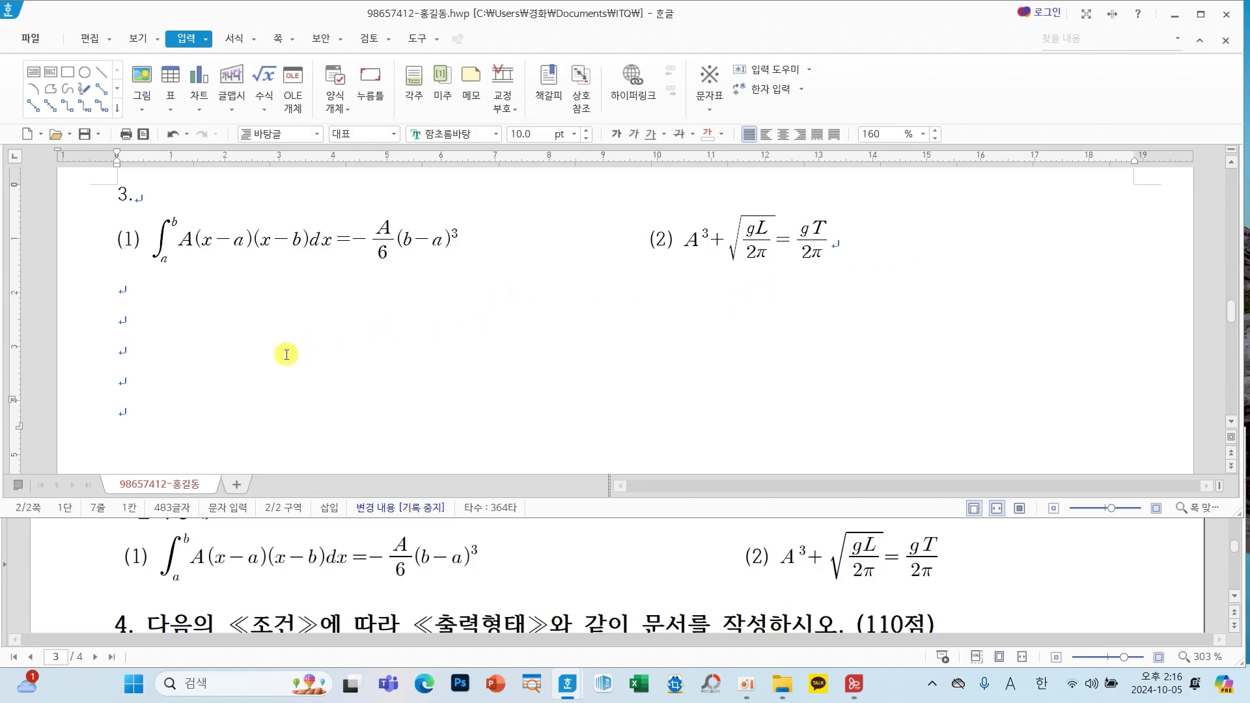
{"action": "type", "text": "4."}
{"action": "key", "text": "Return"}
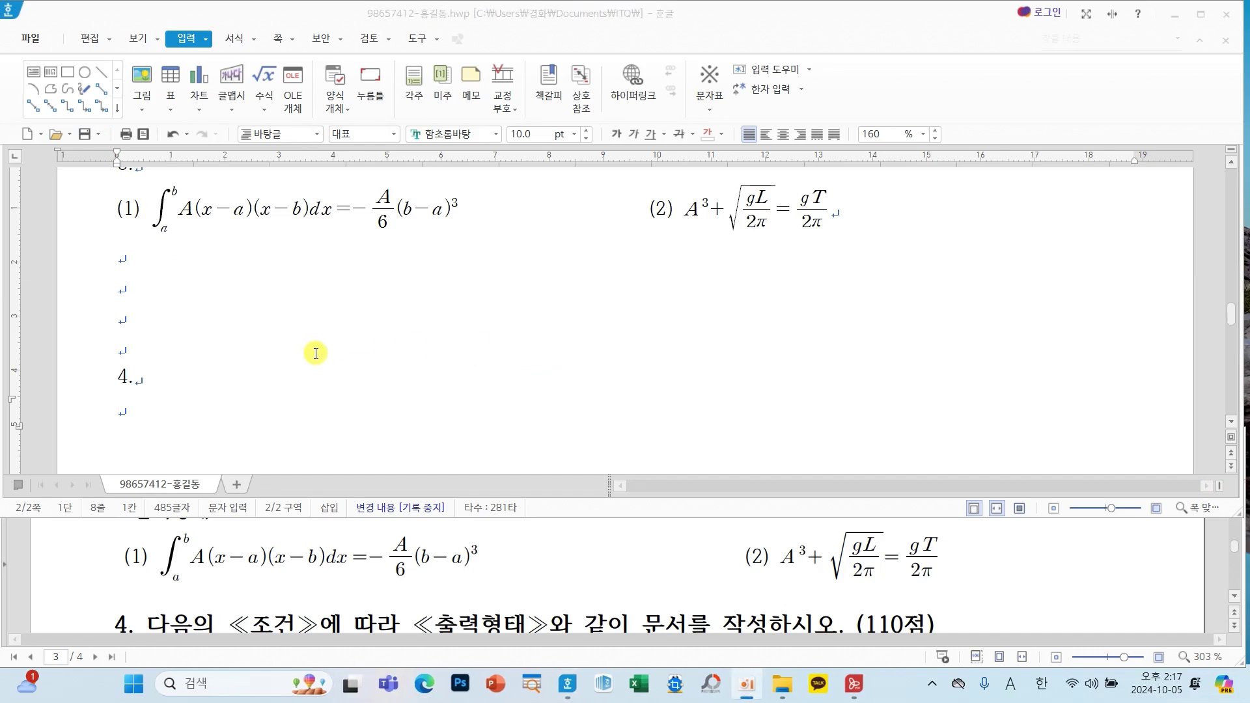
{"action": "scroll", "coordinate": [312, 365], "scroll_direction": "down", "scroll_amount": 3}
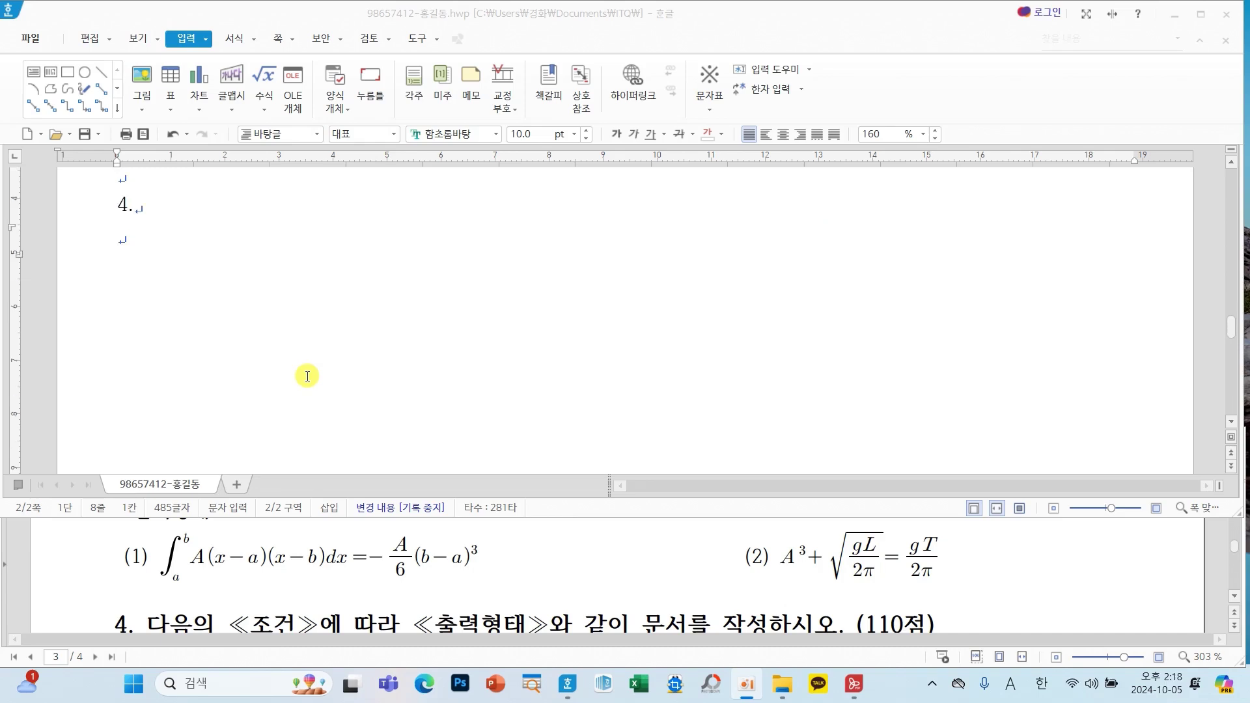
Read the question 4 conditions in the exam sheet and examine the sample drawing's shapes and its size, fill and font notes.
{"action": "scroll", "coordinate": [589, 563], "scroll_direction": "down", "scroll_amount": 1}
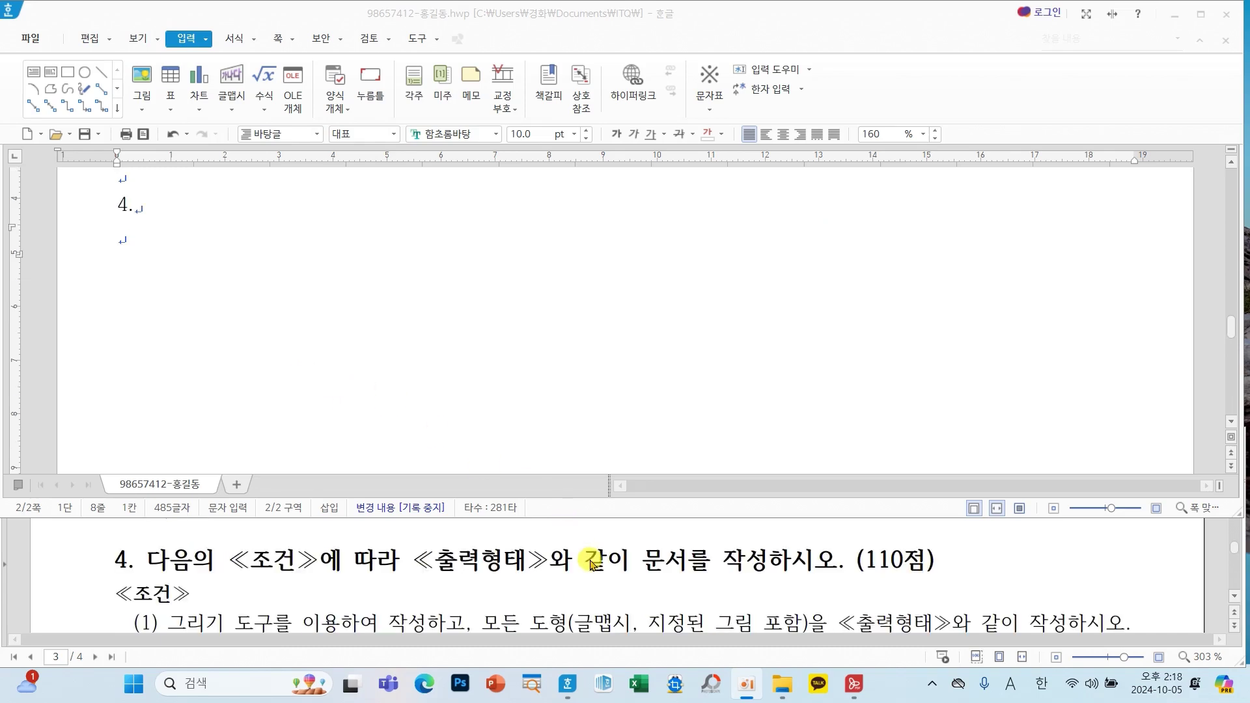
{"action": "scroll", "coordinate": [592, 564], "scroll_direction": "down", "scroll_amount": 1}
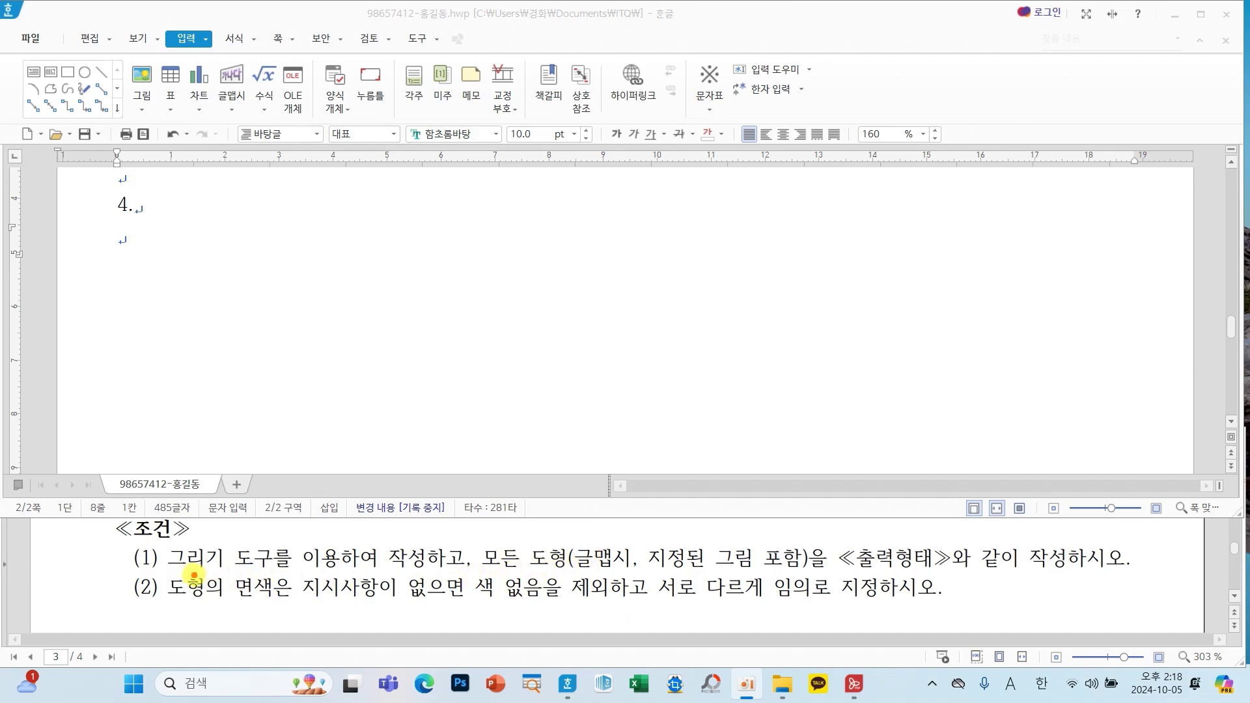
{"action": "mouse_move", "coordinate": [122, 569]}
{"action": "left_mouse_down"}
{"action": "mouse_move", "coordinate": [363, 610]}
{"action": "mouse_move", "coordinate": [908, 602]}
{"action": "mouse_move", "coordinate": [959, 614]}
{"action": "left_mouse_up"}
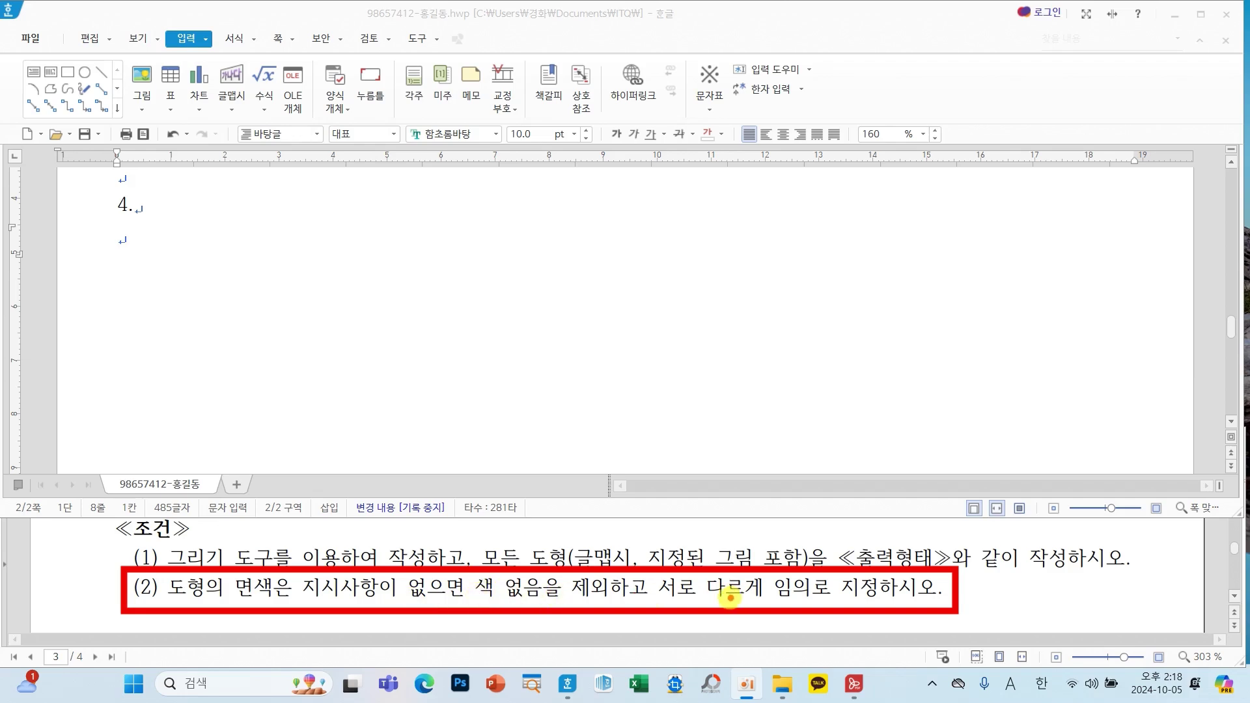
{"action": "mouse_move", "coordinate": [643, 567]}
{"action": "left_mouse_down"}
{"action": "mouse_move", "coordinate": [789, 607]}
{"action": "mouse_move", "coordinate": [881, 609]}
{"action": "left_mouse_up"}
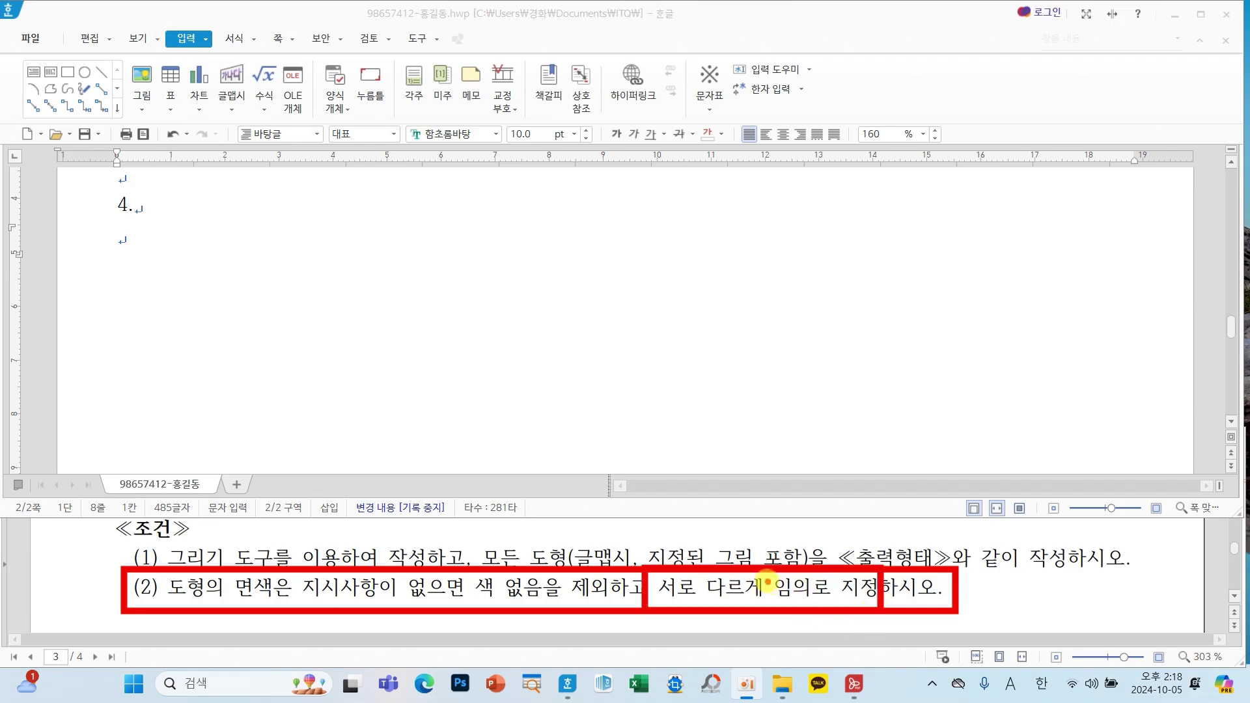
{"action": "mouse_move", "coordinate": [727, 540]}
{"action": "left_mouse_down"}
{"action": "mouse_move", "coordinate": [744, 564]}
{"action": "mouse_move", "coordinate": [795, 531]}
{"action": "left_mouse_up"}
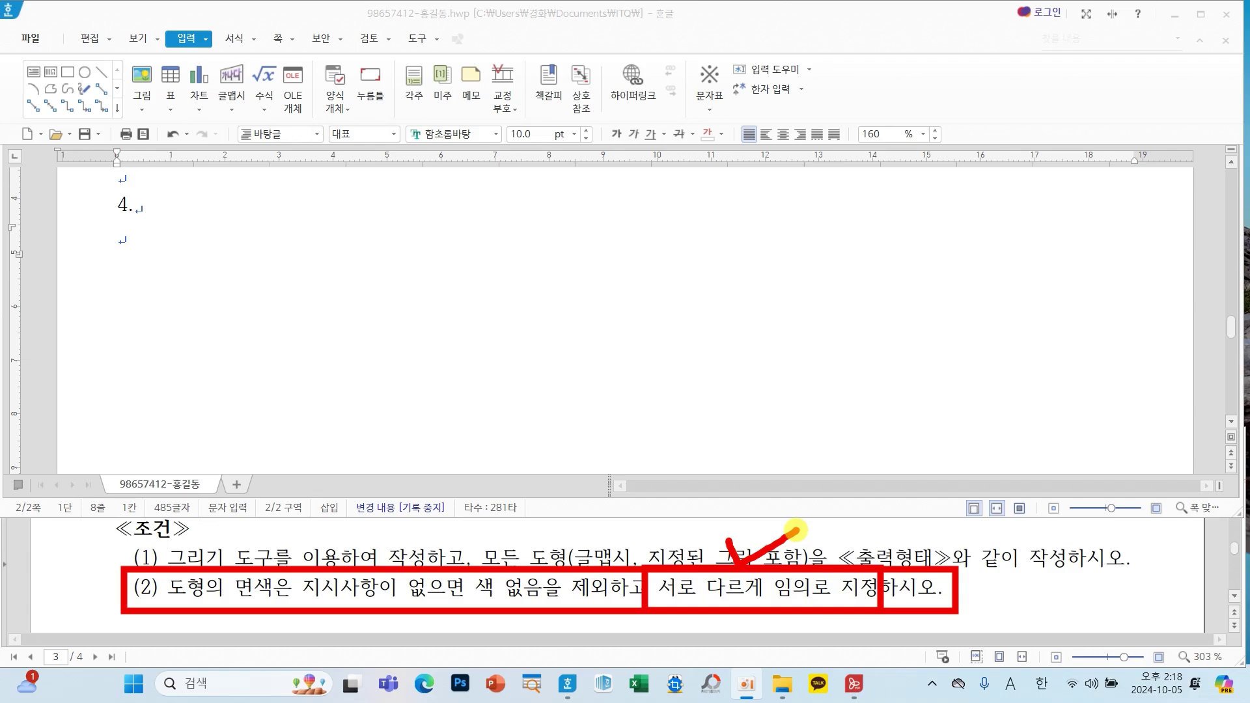
{"action": "key", "text": "Escape"}
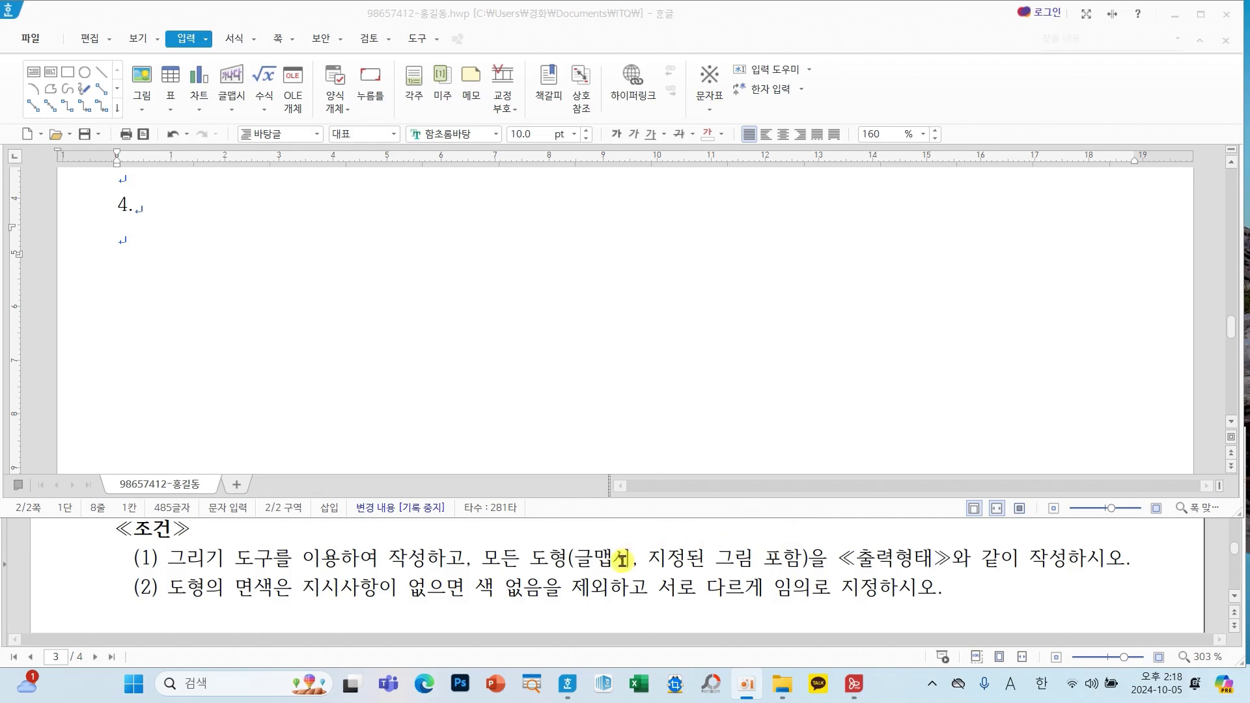
{"action": "scroll", "coordinate": [623, 558], "scroll_direction": "down", "scroll_amount": 3}
{"action": "scroll", "coordinate": [622, 561], "scroll_direction": "down", "scroll_amount": 2}
{"action": "scroll", "coordinate": [624, 561], "scroll_direction": "up", "scroll_amount": 2}
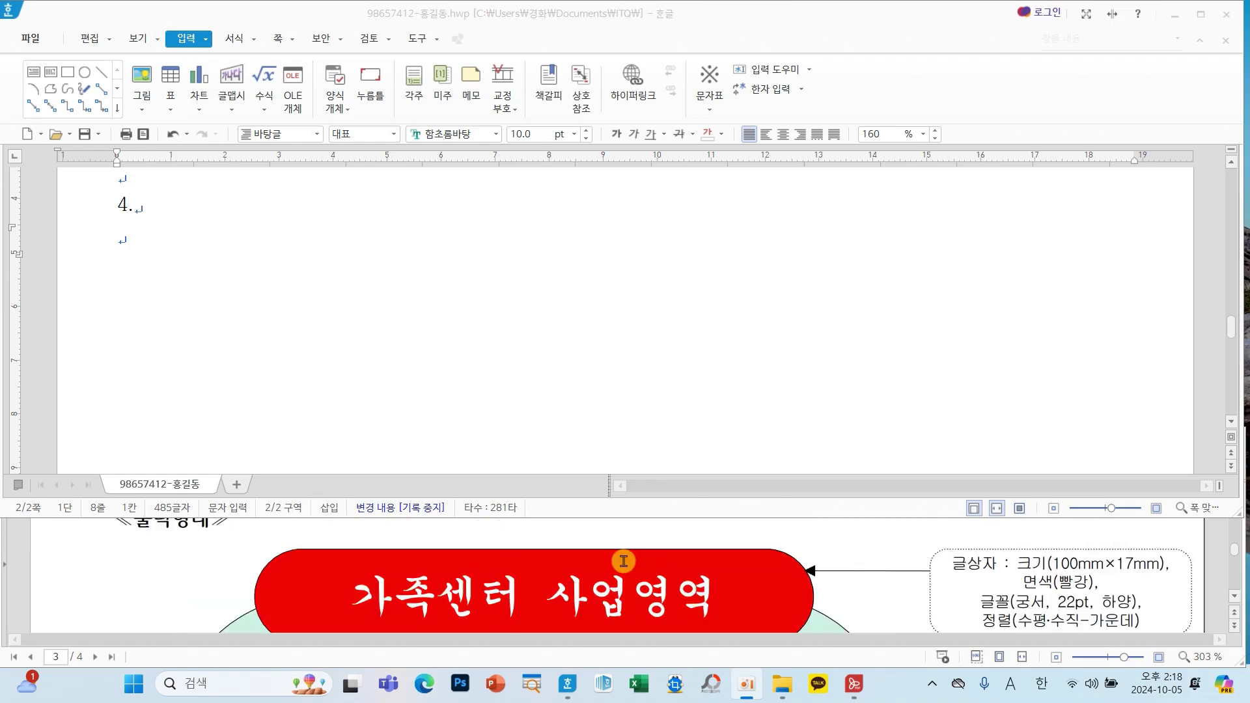
{"action": "scroll", "coordinate": [623, 562], "scroll_direction": "down", "scroll_amount": 2}
{"action": "scroll", "coordinate": [551, 582], "scroll_direction": "up", "scroll_amount": 2}
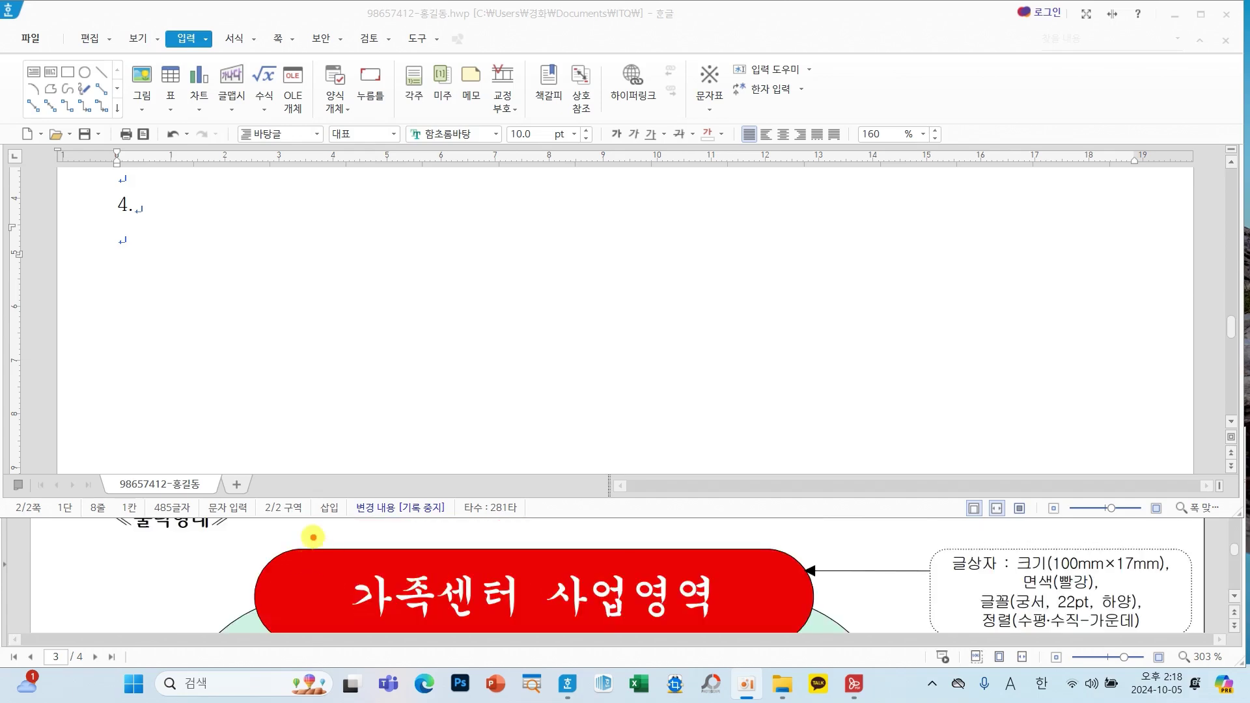
{"action": "mouse_move", "coordinate": [315, 537]}
{"action": "left_mouse_down"}
{"action": "mouse_move", "coordinate": [216, 608]}
{"action": "mouse_move", "coordinate": [338, 632]}
{"action": "mouse_move", "coordinate": [319, 536]}
{"action": "left_mouse_up"}
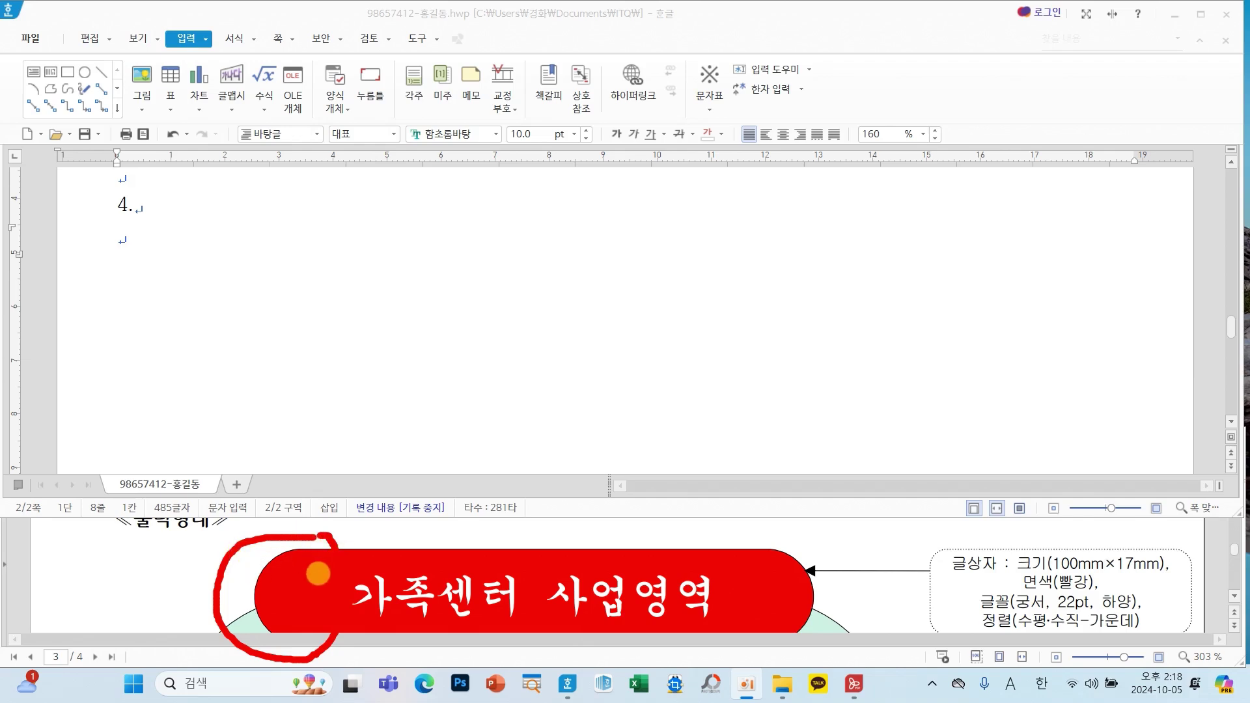
{"action": "scroll", "coordinate": [207, 570], "scroll_direction": "down", "scroll_amount": 2}
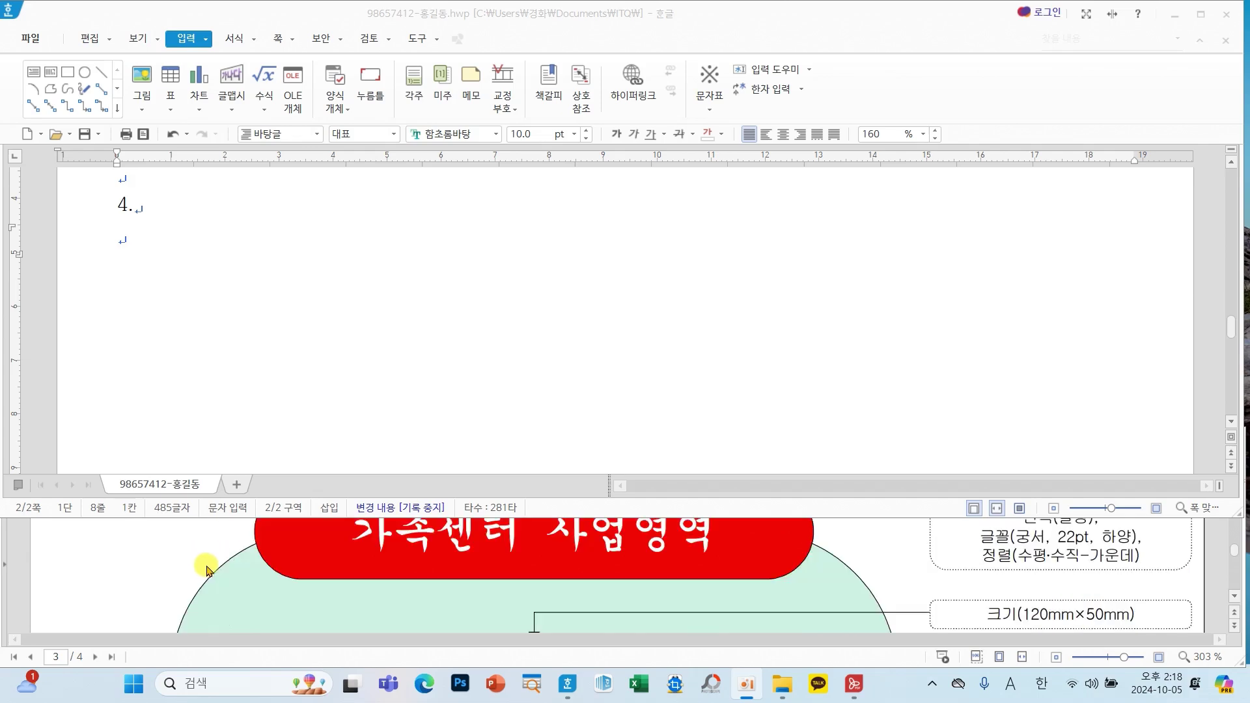
{"action": "scroll", "coordinate": [207, 570], "scroll_direction": "down", "scroll_amount": 4}
{"action": "scroll", "coordinate": [225, 570], "scroll_direction": "down", "scroll_amount": 5}
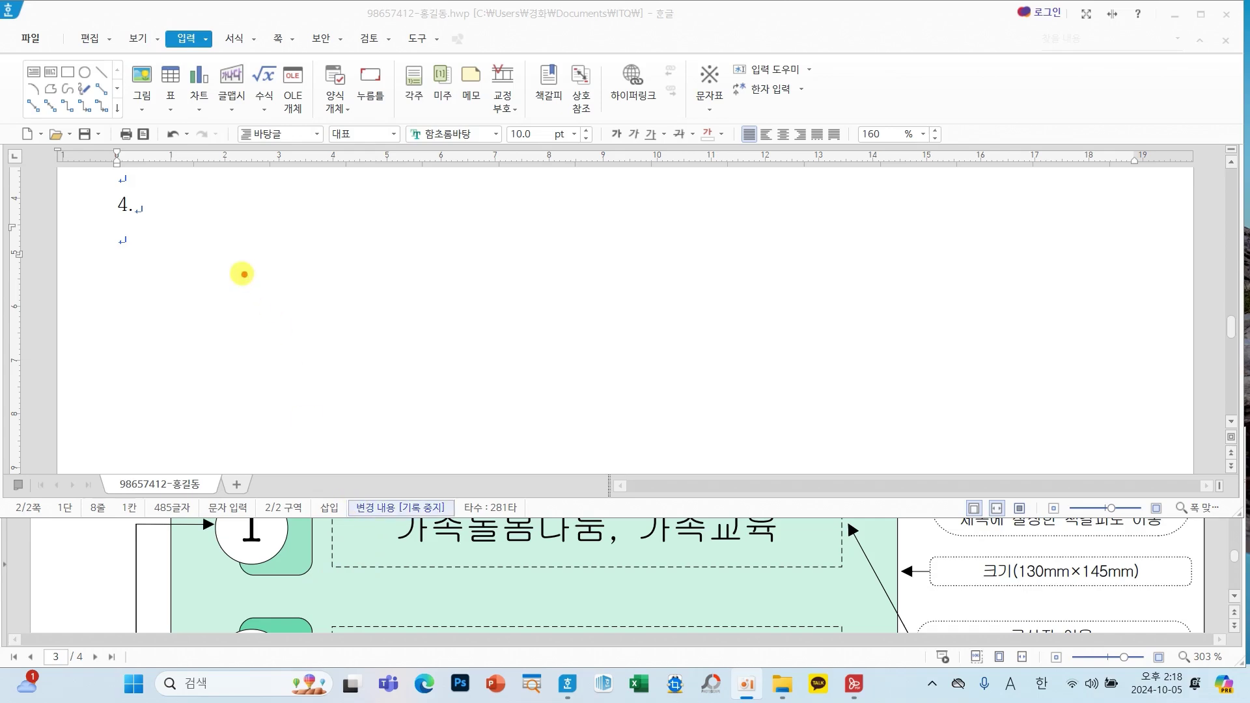
{"action": "mouse_move", "coordinate": [223, 259]}
{"action": "left_mouse_down"}
{"action": "mouse_move", "coordinate": [250, 271]}
{"action": "mouse_move", "coordinate": [224, 309]}
{"action": "left_mouse_up"}
{"action": "mouse_move", "coordinate": [280, 243]}
{"action": "left_mouse_down"}
{"action": "mouse_move", "coordinate": [264, 321]}
{"action": "mouse_move", "coordinate": [326, 274]}
{"action": "mouse_move", "coordinate": [300, 269]}
{"action": "mouse_move", "coordinate": [327, 292]}
{"action": "mouse_move", "coordinate": [283, 320]}
{"action": "mouse_move", "coordinate": [350, 340]}
{"action": "left_mouse_up"}
{"action": "mouse_move", "coordinate": [370, 284]}
{"action": "left_mouse_down"}
{"action": "mouse_move", "coordinate": [400, 280]}
{"action": "mouse_move", "coordinate": [416, 328]}
{"action": "left_mouse_up"}
{"action": "mouse_move", "coordinate": [434, 279]}
{"action": "left_mouse_down"}
{"action": "mouse_move", "coordinate": [451, 307]}
{"action": "mouse_move", "coordinate": [486, 279]}
{"action": "mouse_move", "coordinate": [489, 331]}
{"action": "left_mouse_up"}
{"action": "mouse_move", "coordinate": [450, 314]}
{"action": "left_mouse_down"}
{"action": "mouse_move", "coordinate": [450, 342]}
{"action": "mouse_move", "coordinate": [513, 335]}
{"action": "mouse_move", "coordinate": [617, 275]}
{"action": "mouse_move", "coordinate": [664, 270]}
{"action": "mouse_move", "coordinate": [629, 327]}
{"action": "left_mouse_up"}
{"action": "left_click_drag", "start_coordinate": [639, 306], "coordinate": [682, 324]}
{"action": "left_click_drag", "start_coordinate": [685, 249], "coordinate": [685, 331]}
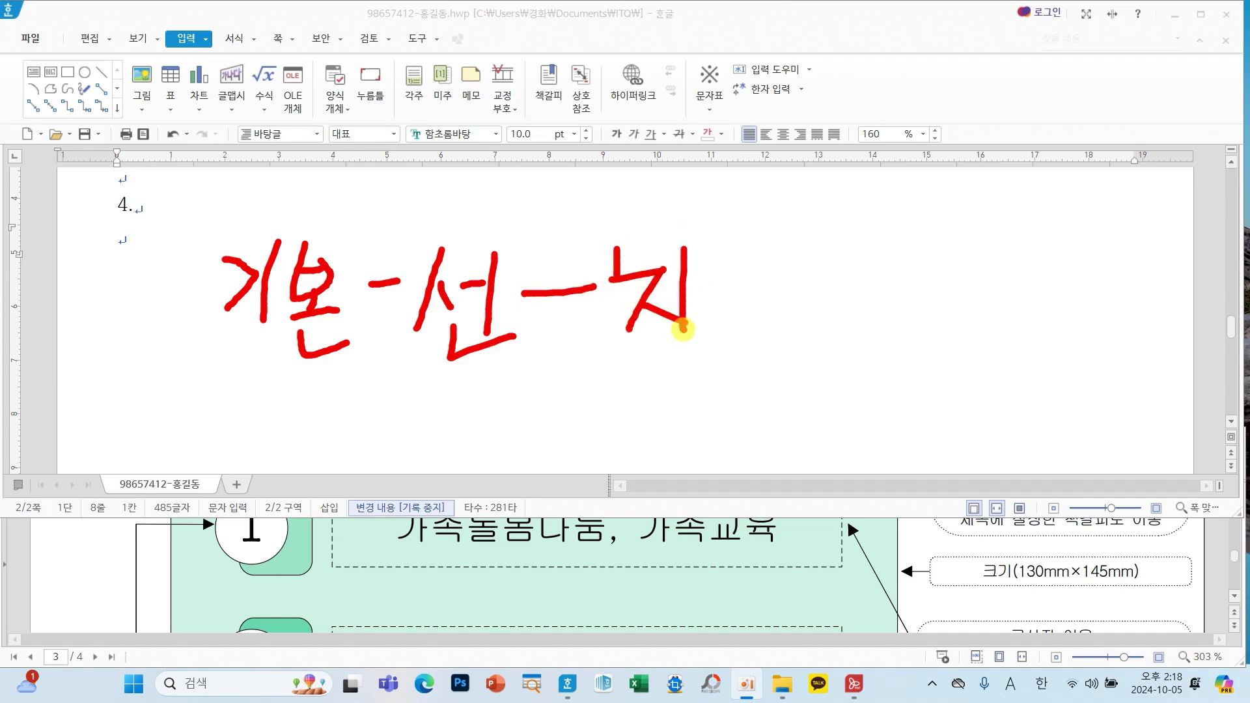
{"action": "left_click_drag", "start_coordinate": [688, 288], "coordinate": [706, 284]}
{"action": "mouse_move", "coordinate": [711, 236]}
{"action": "left_mouse_down"}
{"action": "mouse_move", "coordinate": [710, 333]}
{"action": "mouse_move", "coordinate": [736, 278]}
{"action": "mouse_move", "coordinate": [733, 239]}
{"action": "left_mouse_up"}
{"action": "mouse_move", "coordinate": [728, 298]}
{"action": "left_mouse_down"}
{"action": "mouse_move", "coordinate": [803, 294]}
{"action": "mouse_move", "coordinate": [788, 333]}
{"action": "left_mouse_up"}
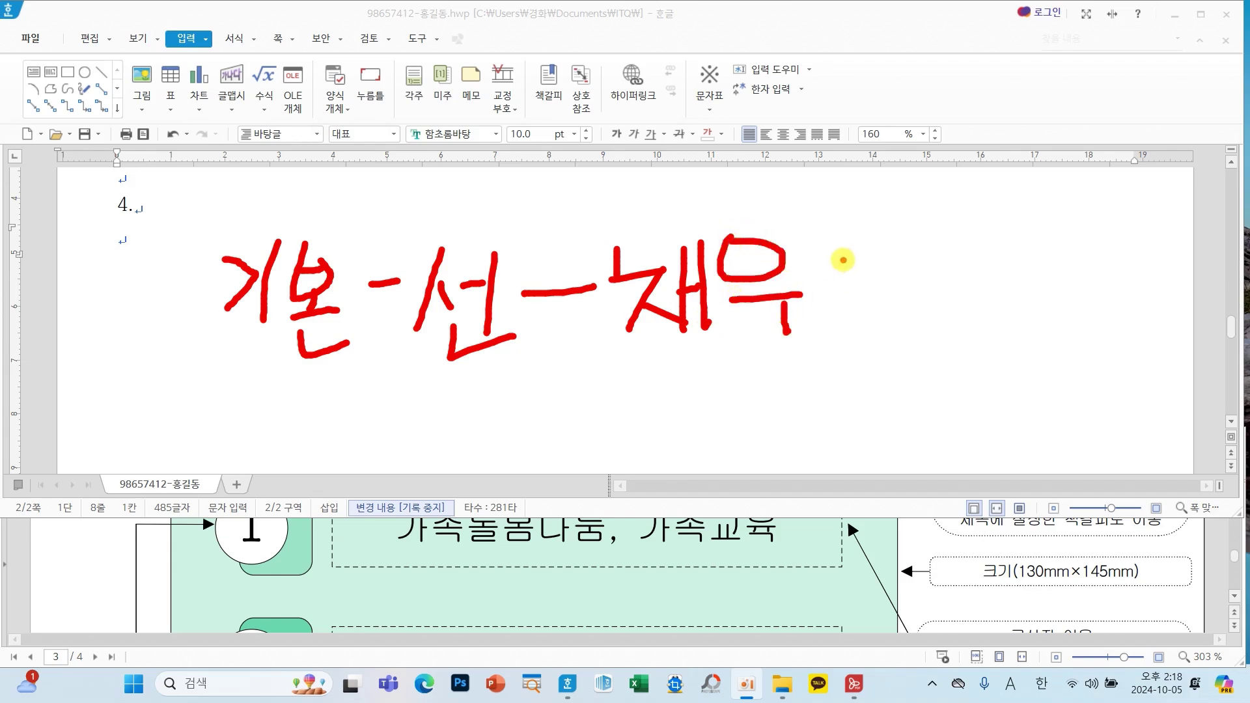
{"action": "left_click_drag", "start_coordinate": [842, 260], "coordinate": [850, 318]}
{"action": "left_click_drag", "start_coordinate": [902, 248], "coordinate": [904, 320]}
{"action": "left_click_drag", "start_coordinate": [273, 190], "coordinate": [342, 129]}
{"action": "mouse_move", "coordinate": [437, 194]}
{"action": "left_mouse_down"}
{"action": "mouse_move", "coordinate": [495, 190]}
{"action": "mouse_move", "coordinate": [520, 165]}
{"action": "left_mouse_up"}
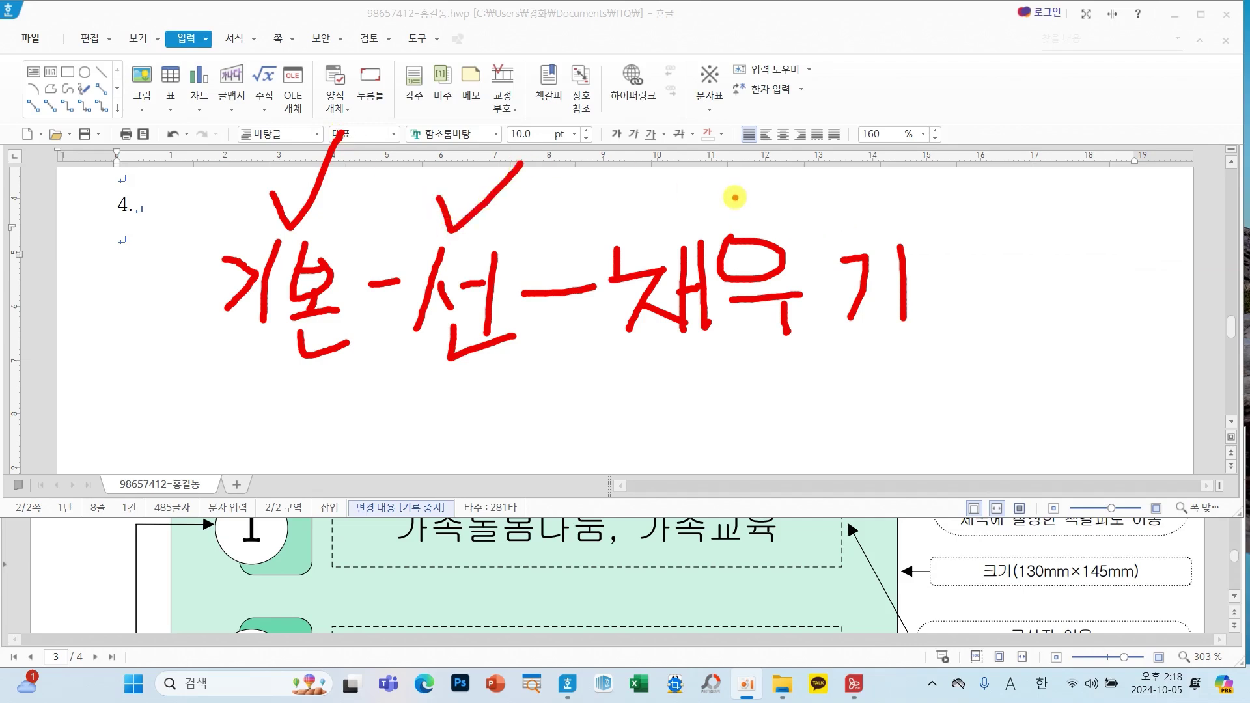
{"action": "left_click_drag", "start_coordinate": [734, 196], "coordinate": [829, 151]}
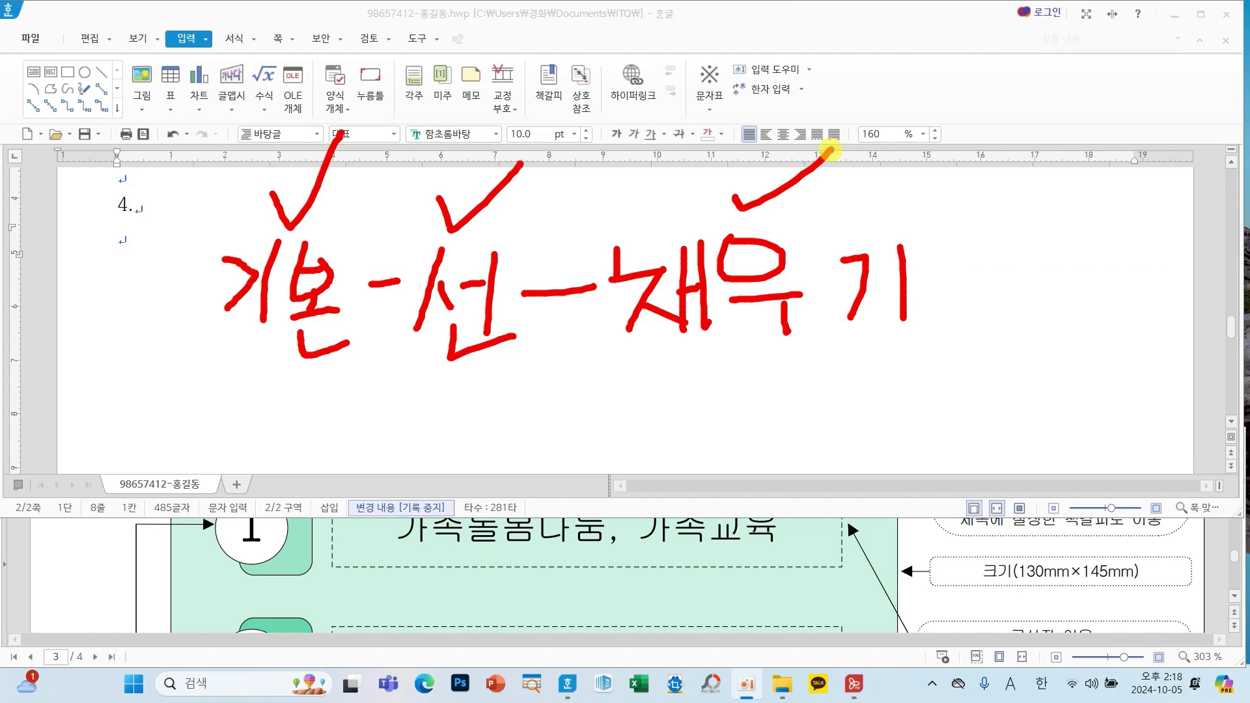
{"action": "key", "text": "Escape"}
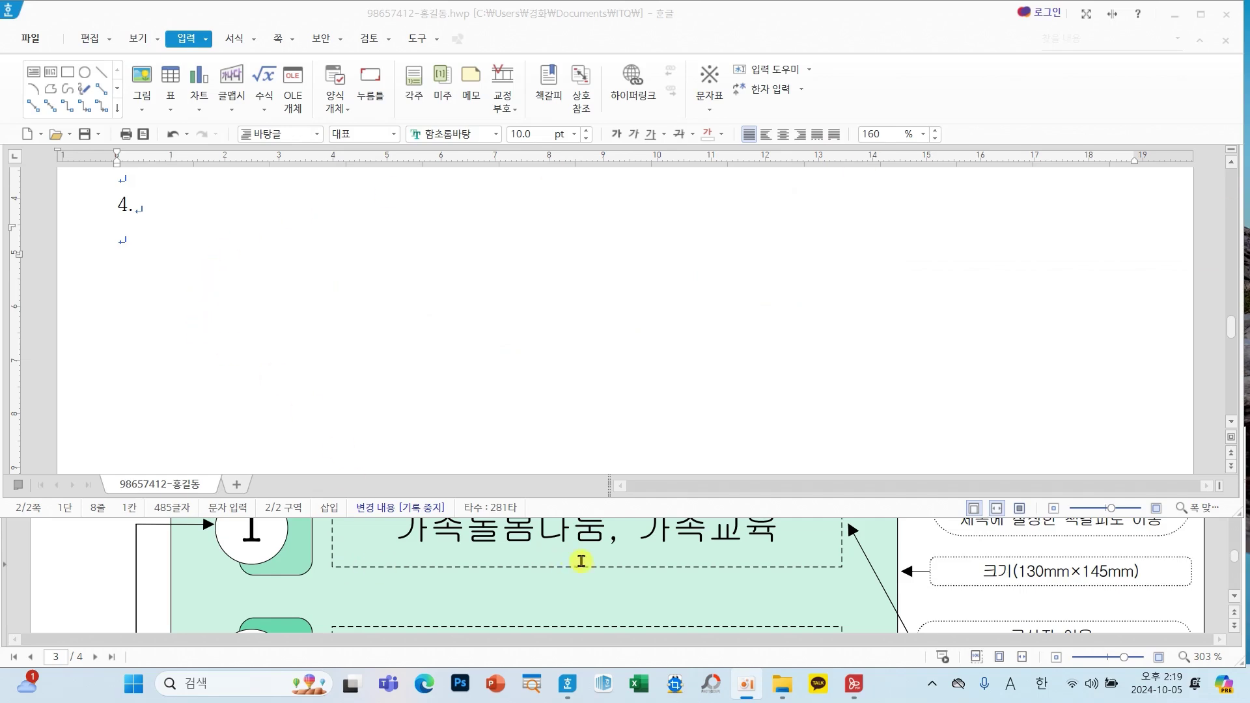
Check the background shape's size in the sample and draw a rectangle about 43 × 34 mm just below the "4." line.
{"action": "scroll", "coordinate": [687, 579], "scroll_direction": "down", "scroll_amount": 5}
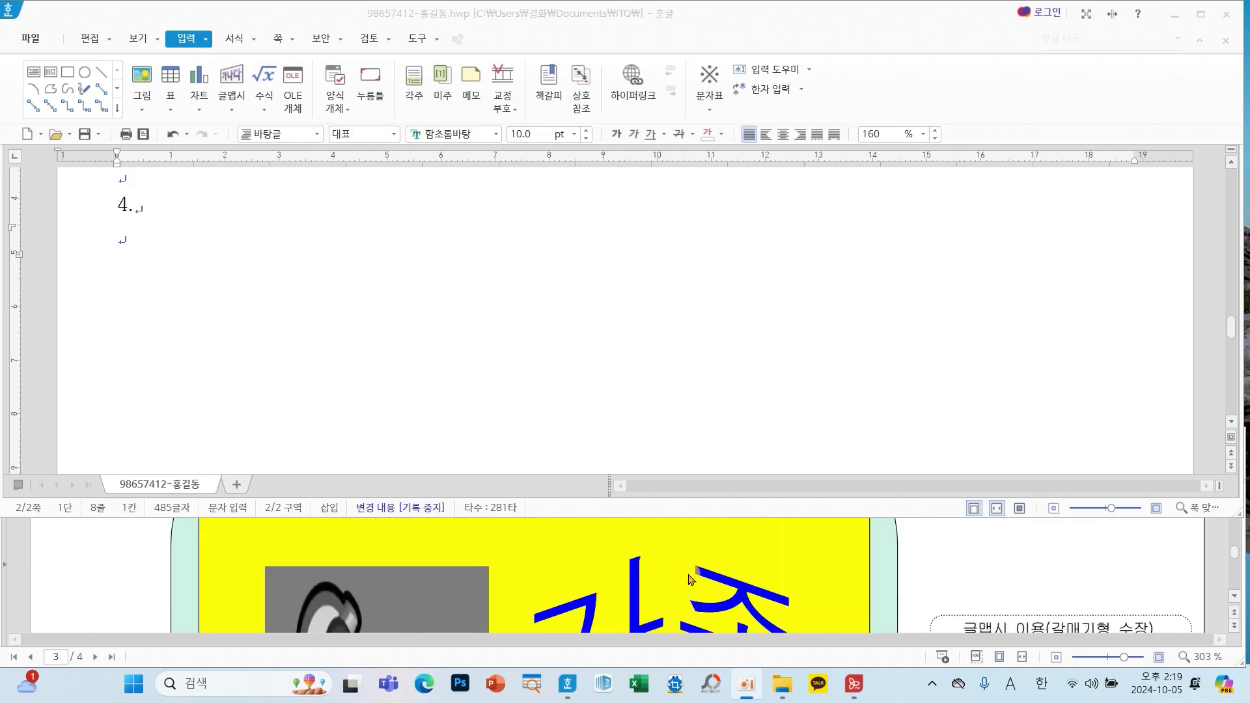
{"action": "scroll", "coordinate": [689, 578], "scroll_direction": "up", "scroll_amount": 5}
{"action": "scroll", "coordinate": [731, 565], "scroll_direction": "down", "scroll_amount": 6}
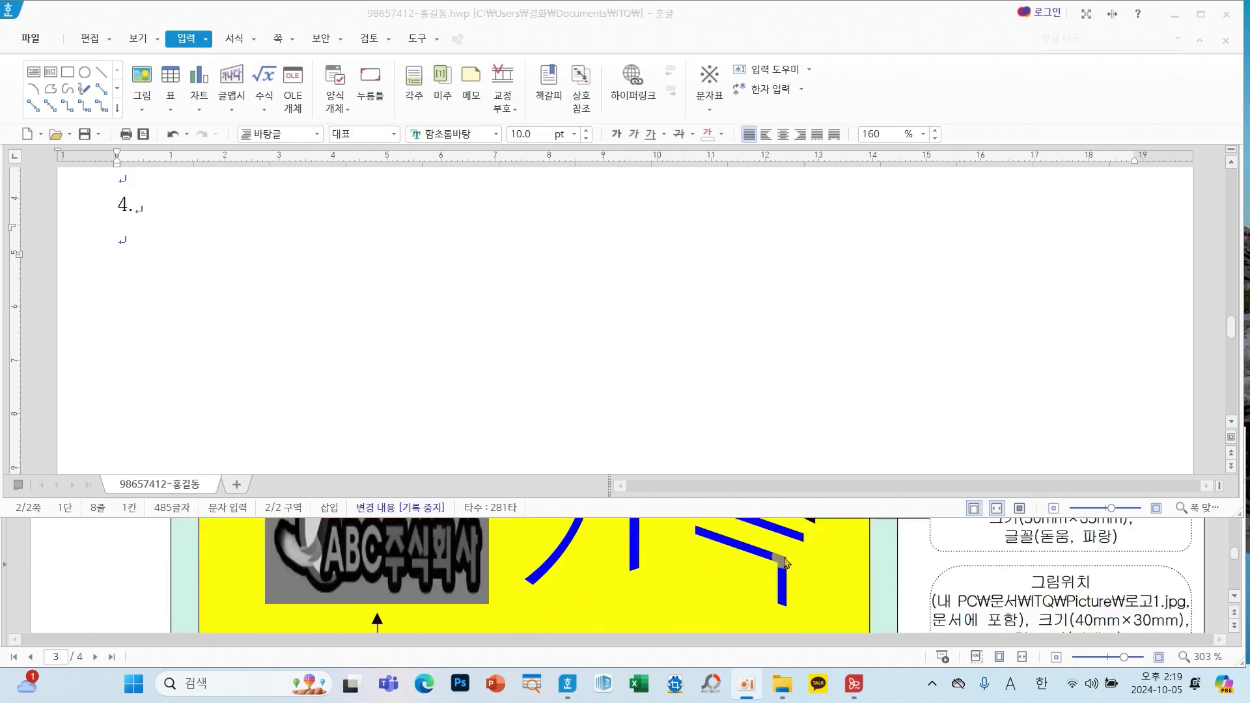
{"action": "scroll", "coordinate": [785, 563], "scroll_direction": "up", "scroll_amount": 4}
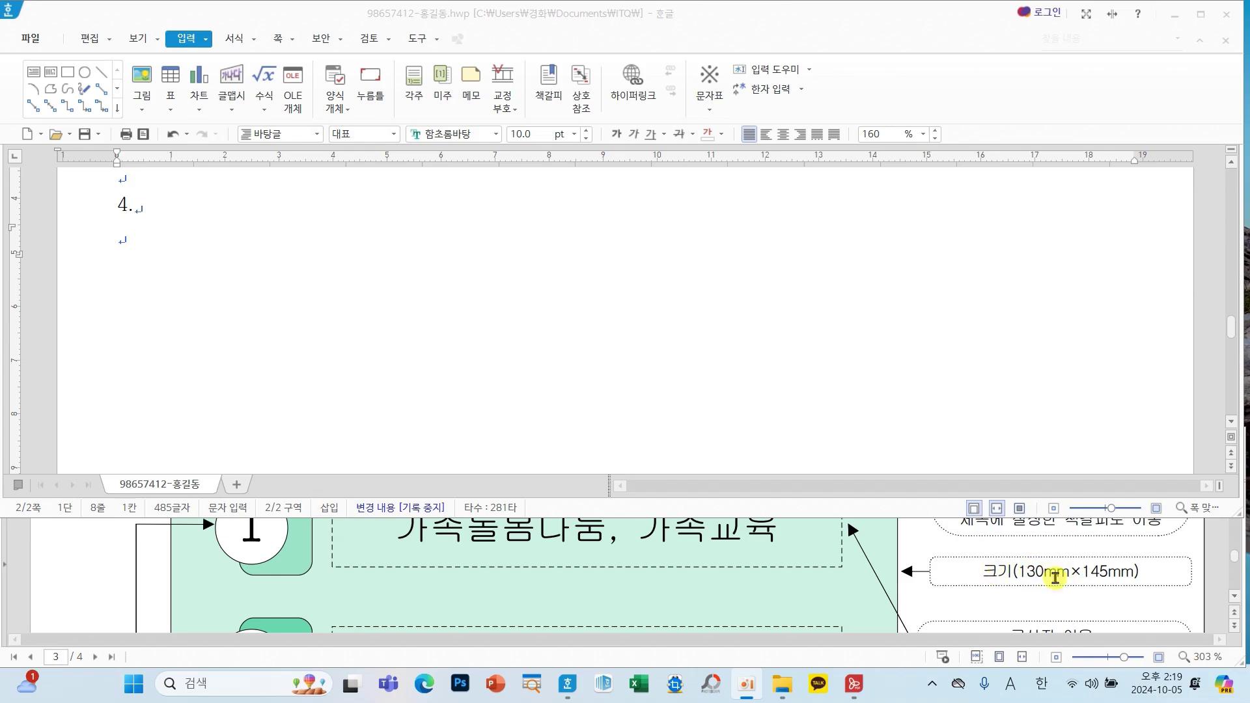
{"action": "mouse_move", "coordinate": [977, 553]}
{"action": "left_mouse_down"}
{"action": "mouse_move", "coordinate": [1136, 570]}
{"action": "mouse_move", "coordinate": [1155, 584]}
{"action": "left_mouse_up"}
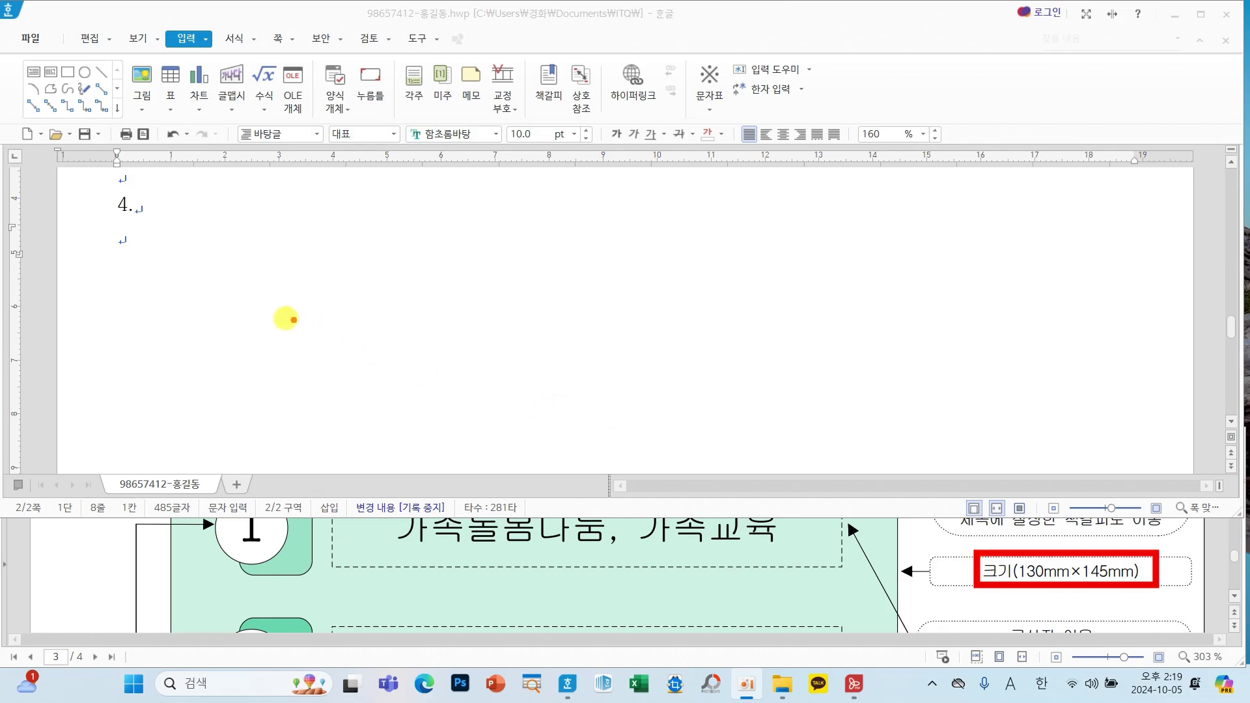
{"action": "left_click", "coordinate": [67, 74]}
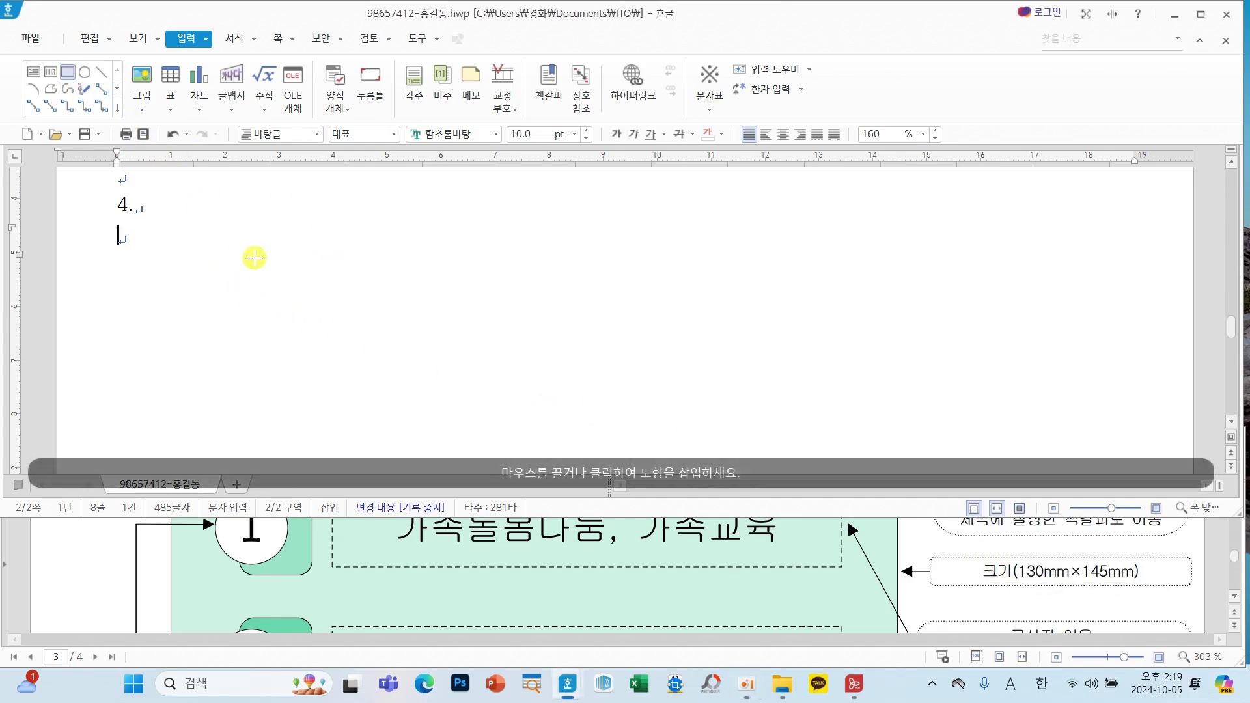
{"action": "left_click_drag", "start_coordinate": [232, 242], "coordinate": [464, 421]}
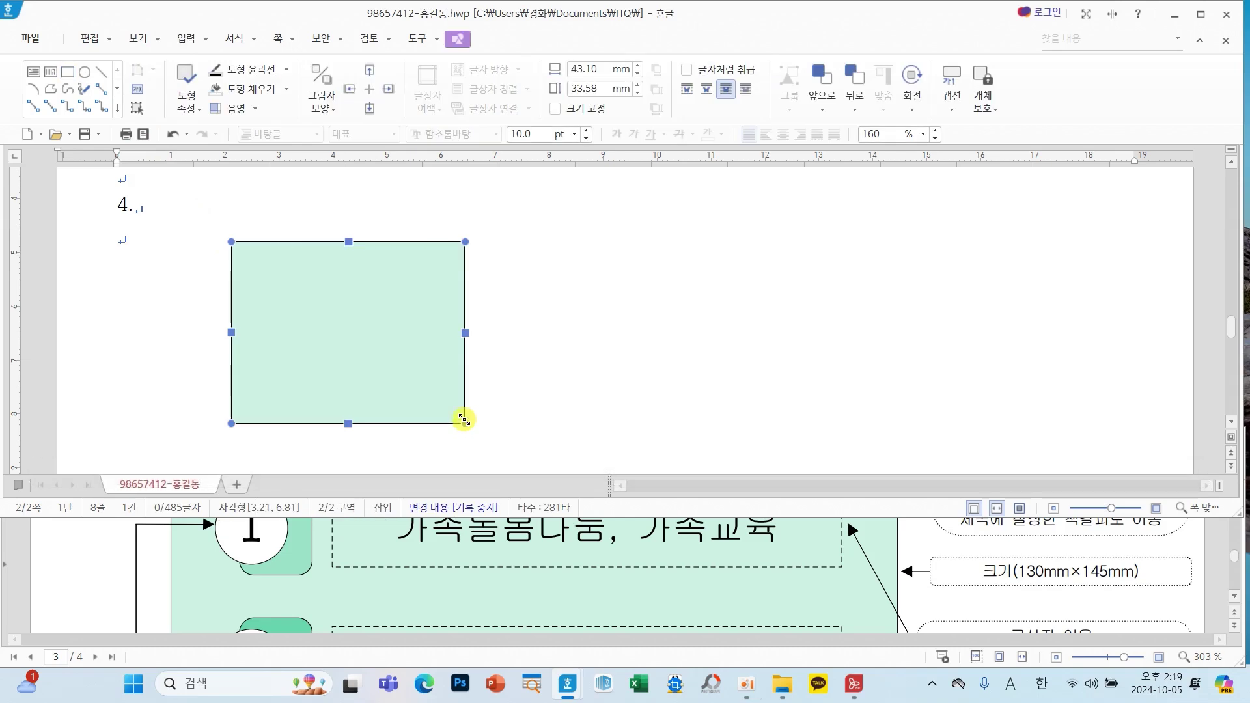
{"action": "left_click_drag", "start_coordinate": [371, 326], "coordinate": [378, 344]}
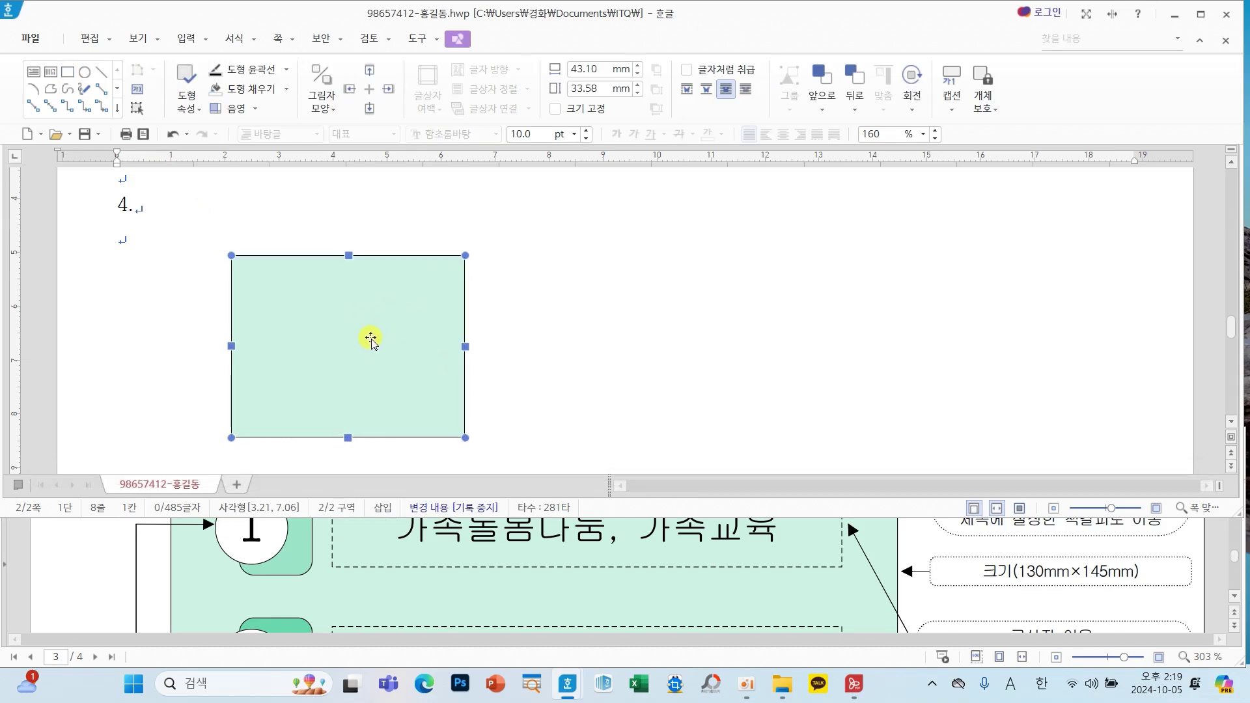
Set the rectangle's width to 130 mm and height to 145 mm in its object properties and fix its size (크기 고정).
{"action": "double_click", "coordinate": [371, 338]}
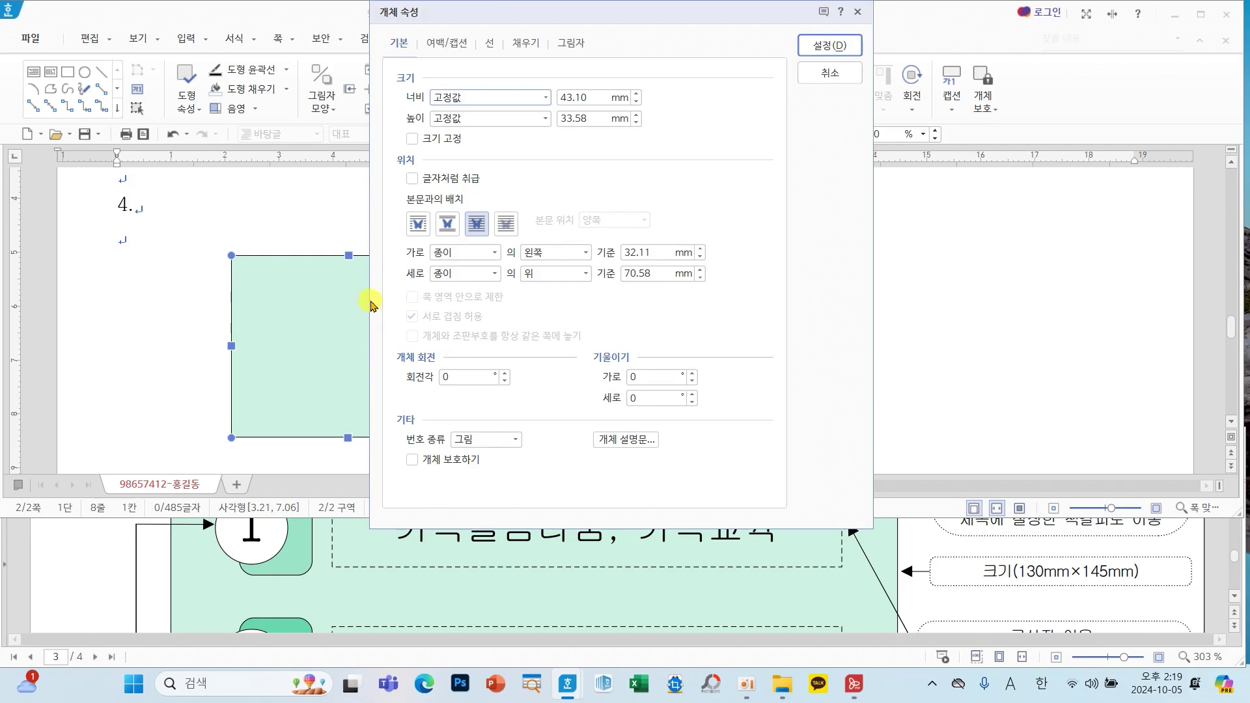
{"action": "mouse_move", "coordinate": [426, 18]}
{"action": "left_mouse_down"}
{"action": "mouse_move", "coordinate": [407, 156]}
{"action": "mouse_move", "coordinate": [373, 188]}
{"action": "left_mouse_up"}
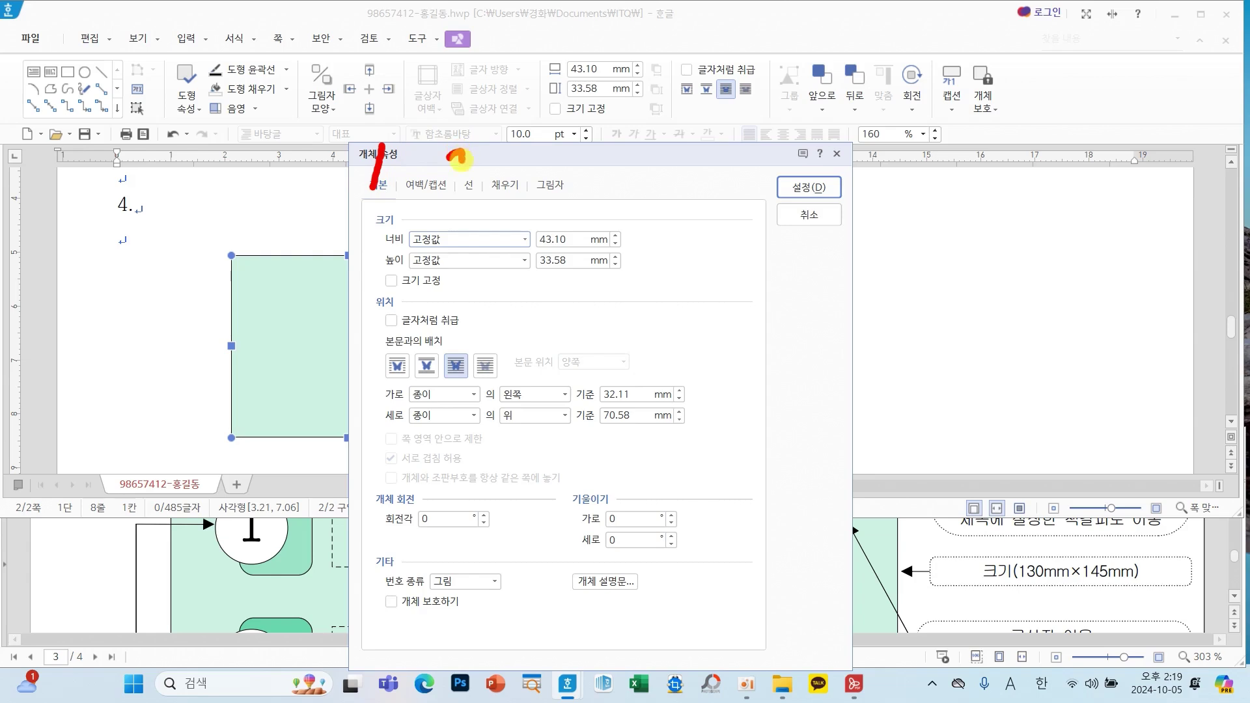
{"action": "left_click_drag", "start_coordinate": [459, 158], "coordinate": [493, 195]}
{"action": "mouse_move", "coordinate": [484, 155]}
{"action": "left_mouse_down"}
{"action": "mouse_move", "coordinate": [515, 146]}
{"action": "mouse_move", "coordinate": [519, 200]}
{"action": "left_mouse_up"}
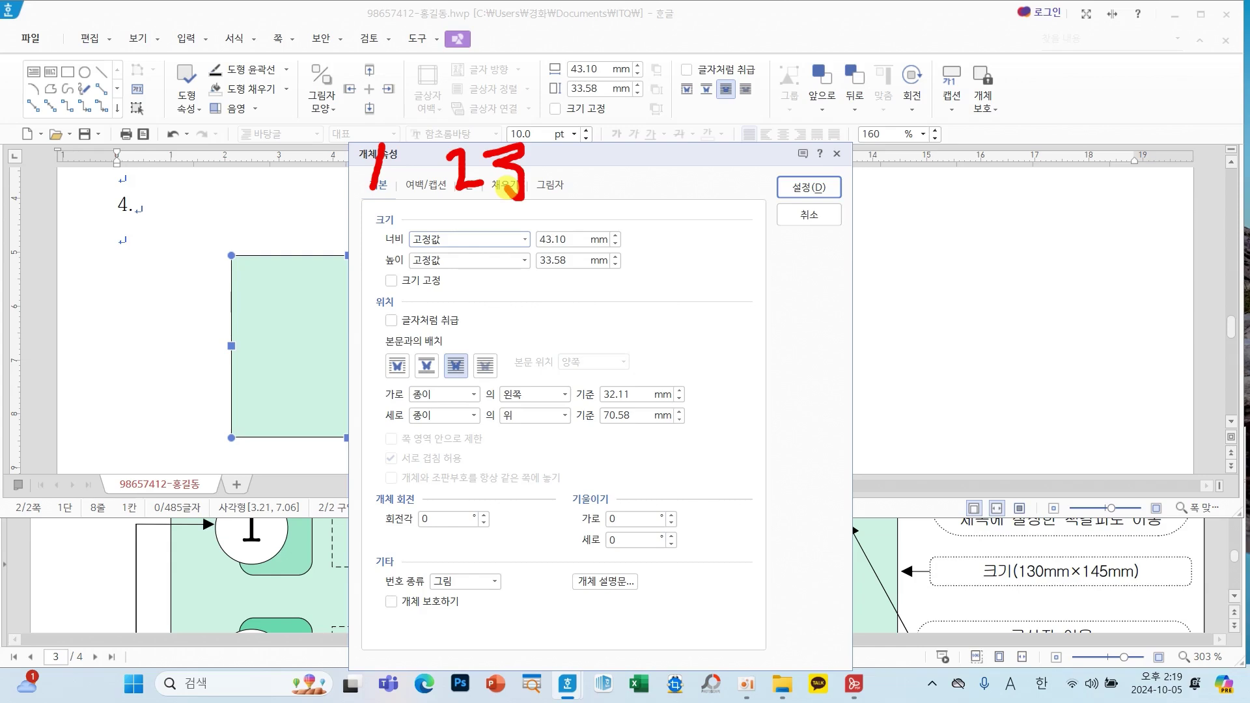
{"action": "double_click", "coordinate": [555, 239]}
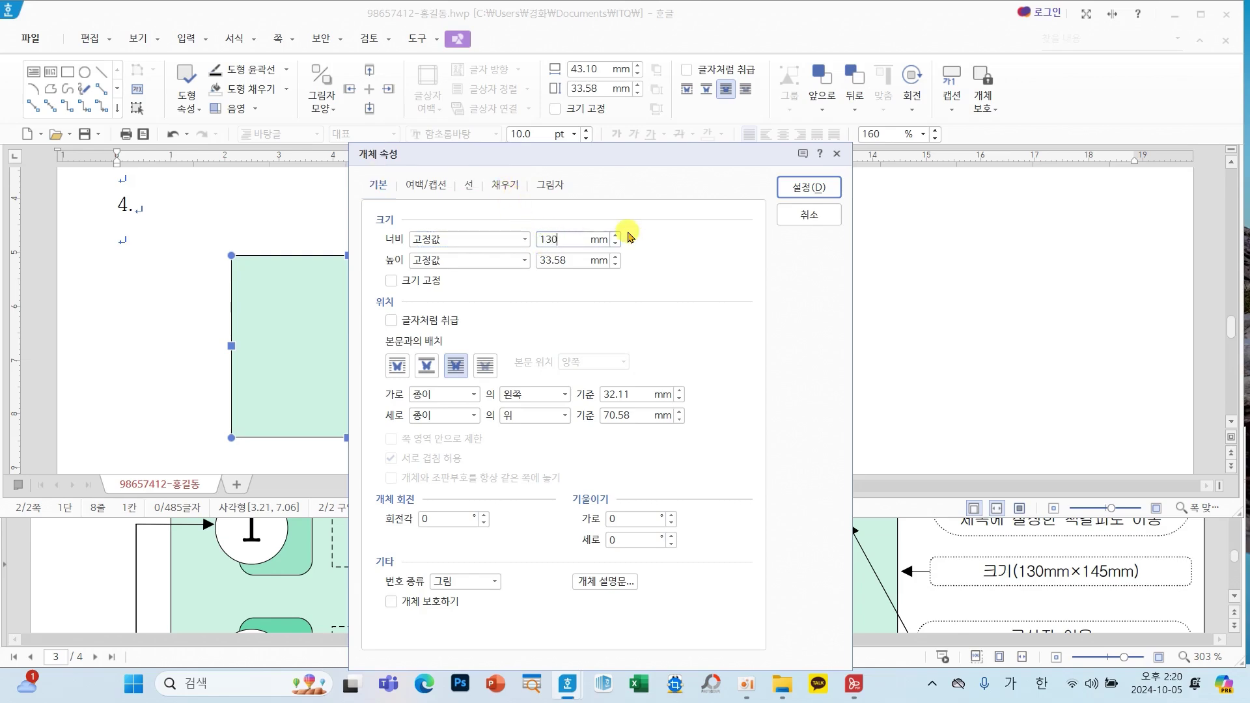
{"action": "key", "text": "Tab"}
{"action": "key", "text": "Tab"}
{"action": "type", "text": "1"}
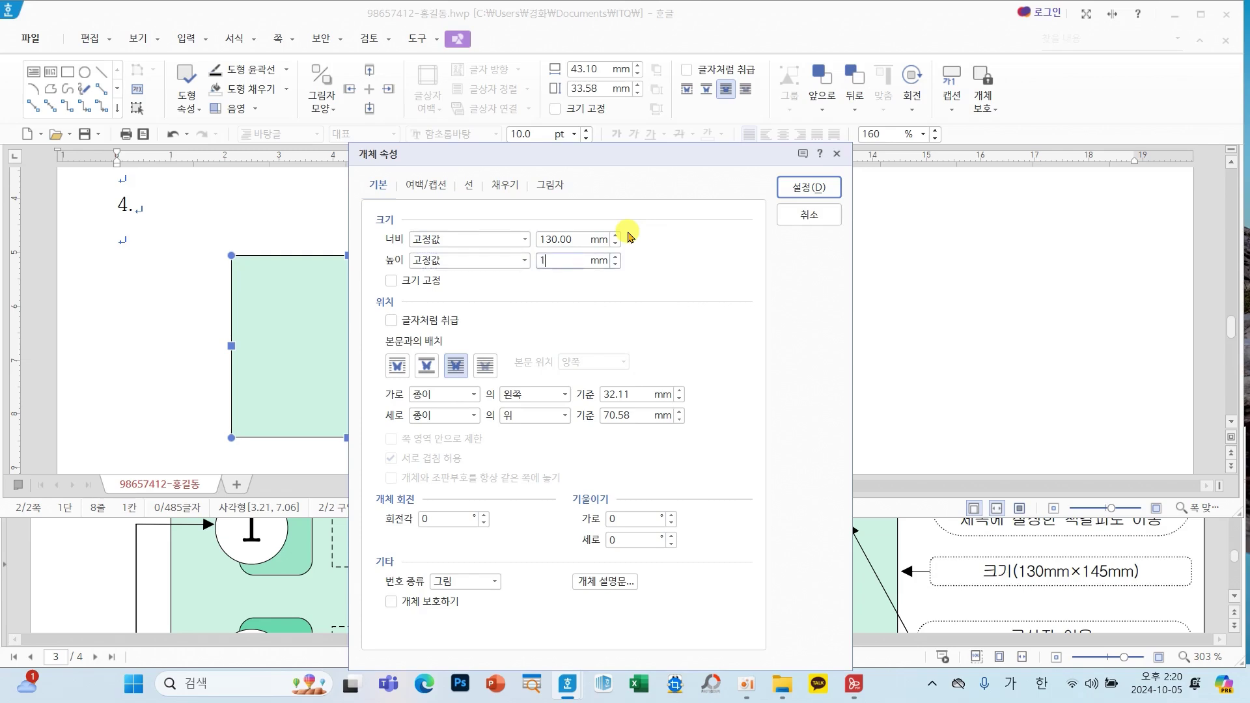
{"action": "type", "text": "45"}
{"action": "left_click", "coordinate": [431, 282]}
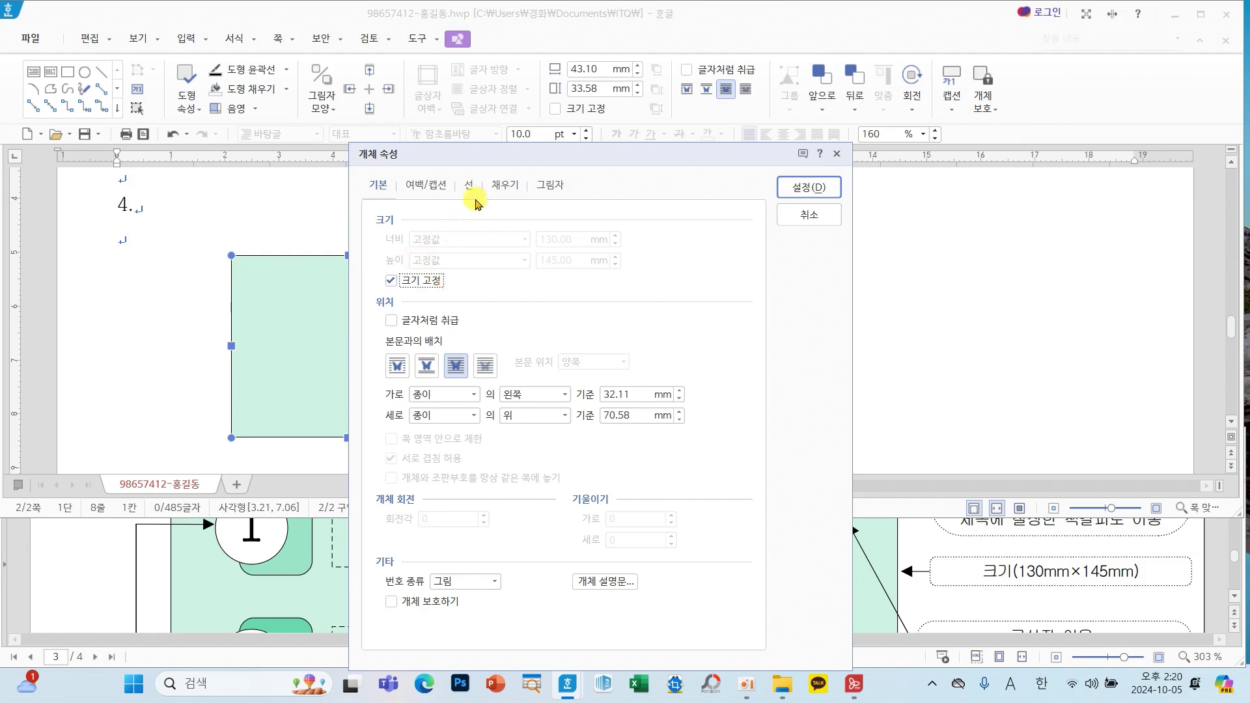
Set the rectangle's corner curvature to rounded (둥근 모양), matching the sample drawing.
{"action": "left_click", "coordinate": [469, 186]}
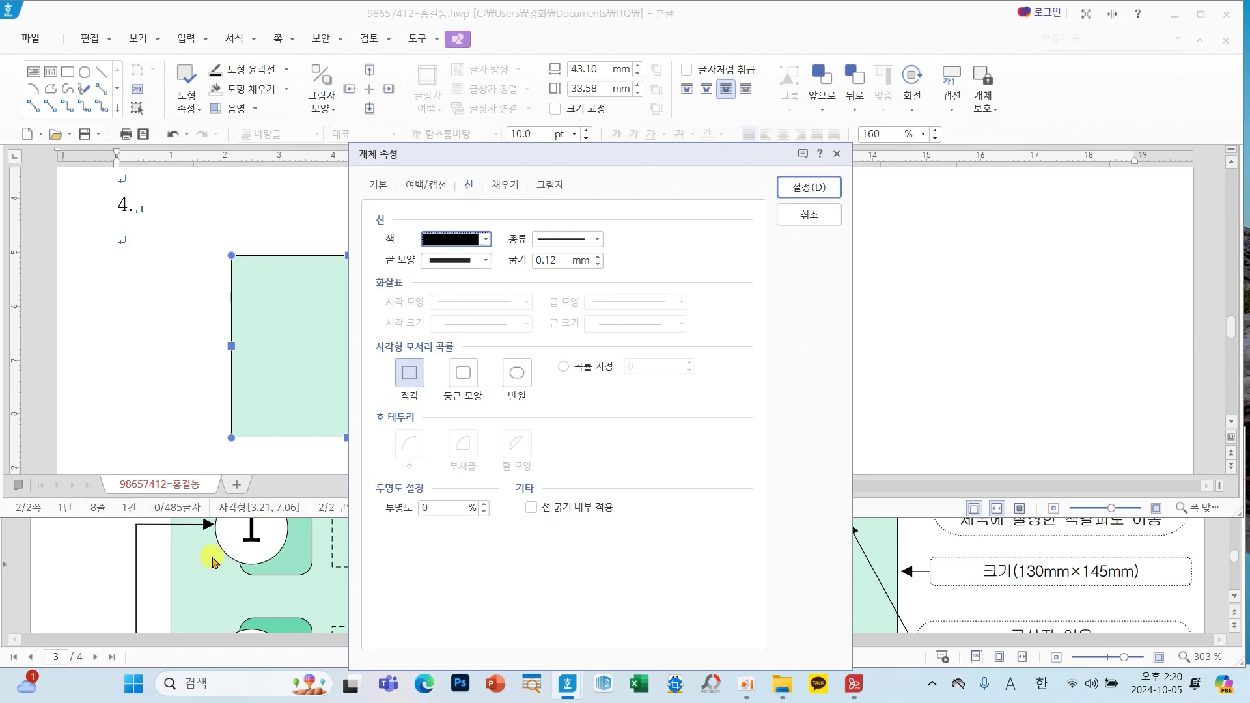
{"action": "scroll", "coordinate": [221, 565], "scroll_direction": "down", "scroll_amount": 6}
{"action": "scroll", "coordinate": [229, 570], "scroll_direction": "down", "scroll_amount": 6}
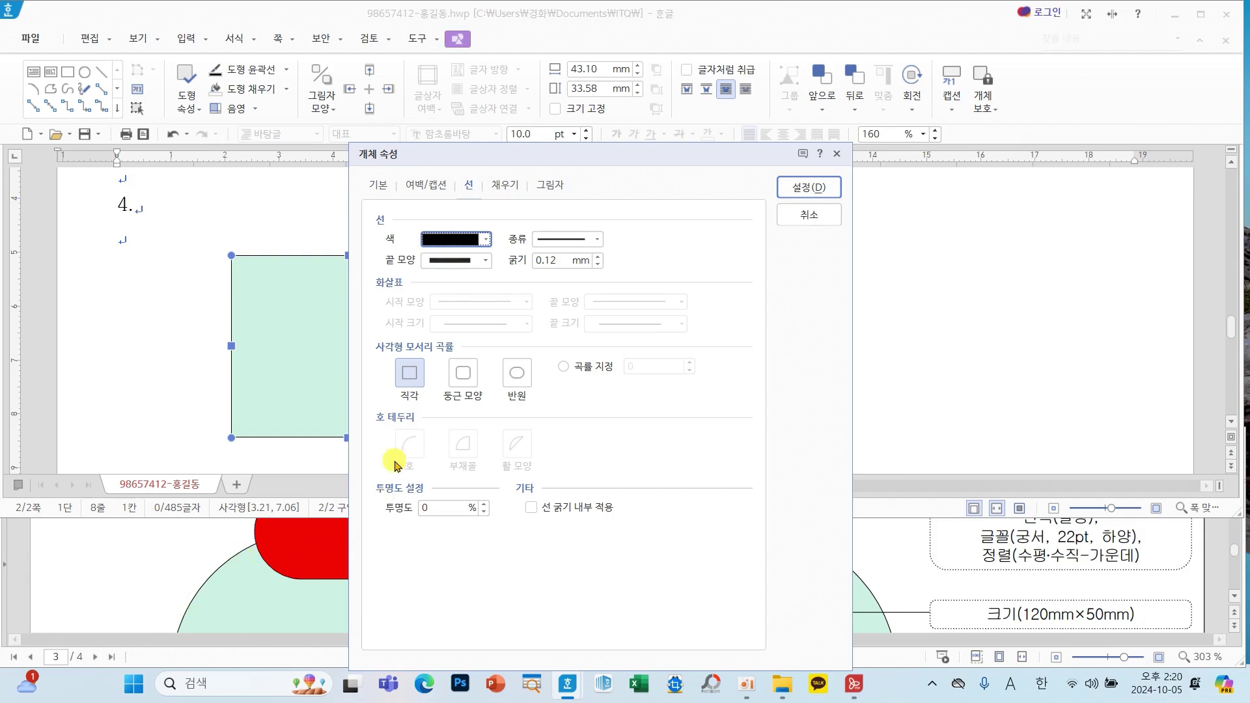
{"action": "left_click", "coordinate": [465, 375]}
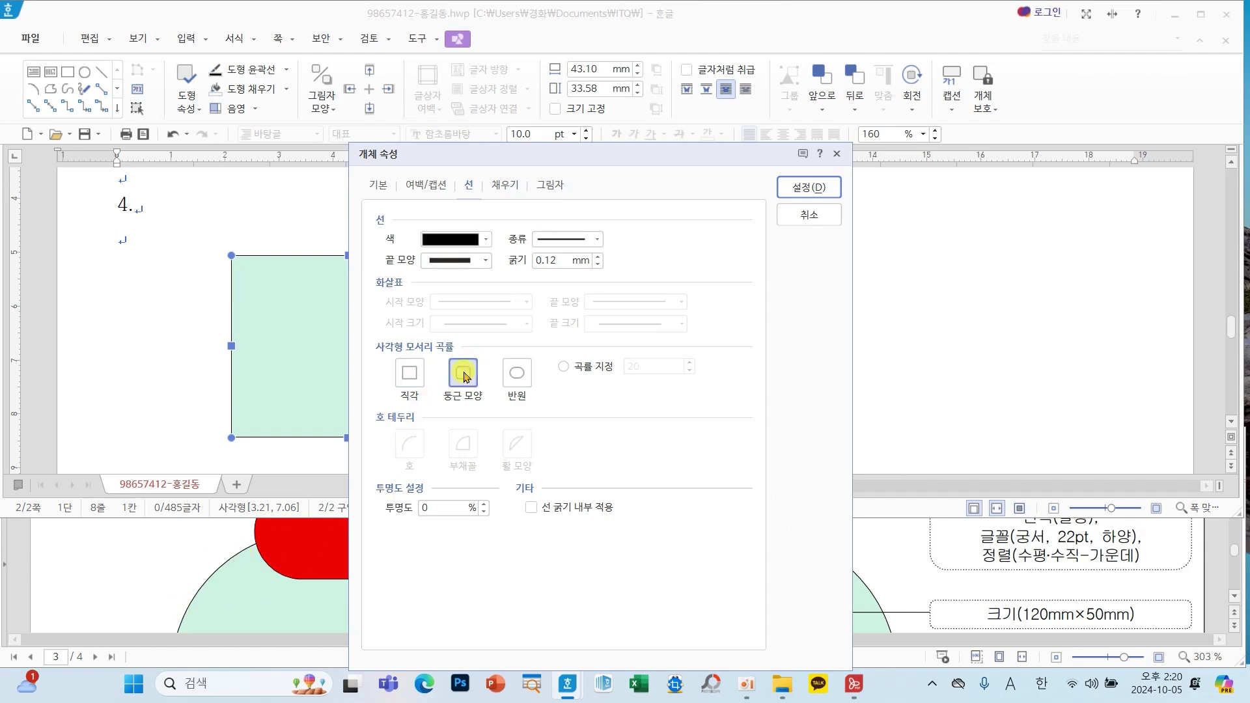
Fill the rounded background rectangle with light purple and apply its object properties.
{"action": "left_click", "coordinate": [505, 185]}
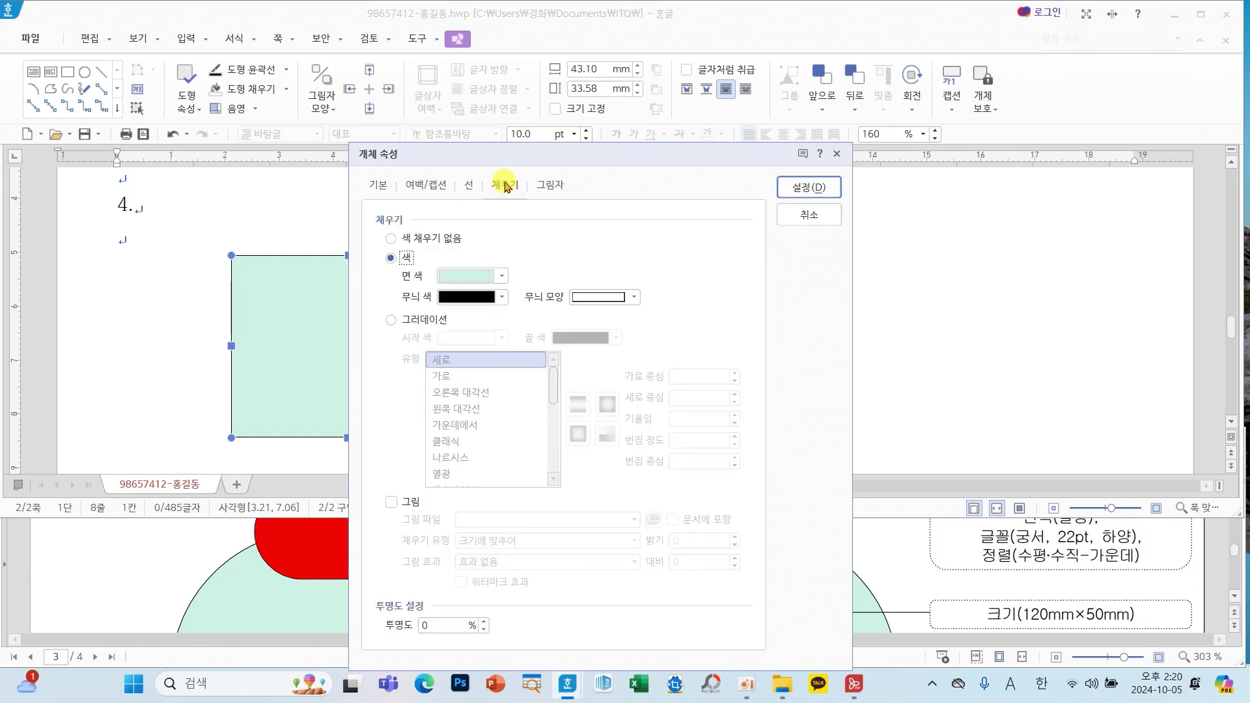
{"action": "left_click", "coordinate": [460, 277]}
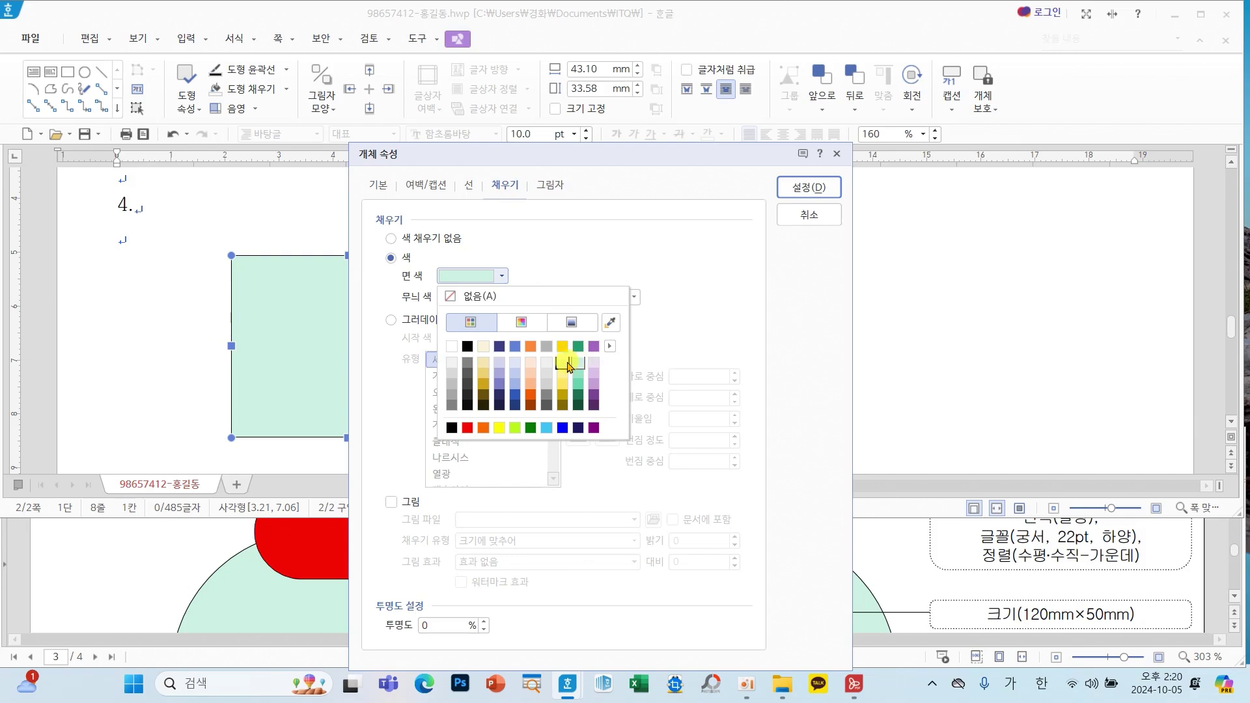
{"action": "left_click", "coordinate": [591, 364]}
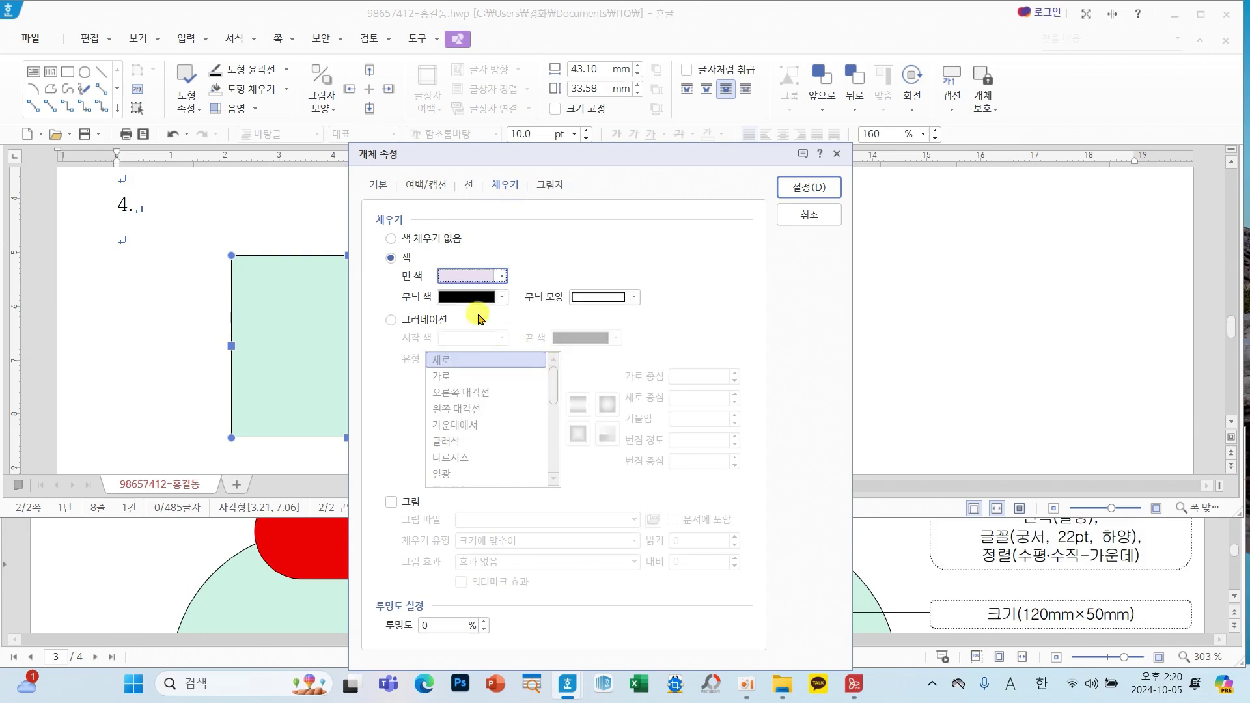
{"action": "left_click", "coordinate": [797, 189]}
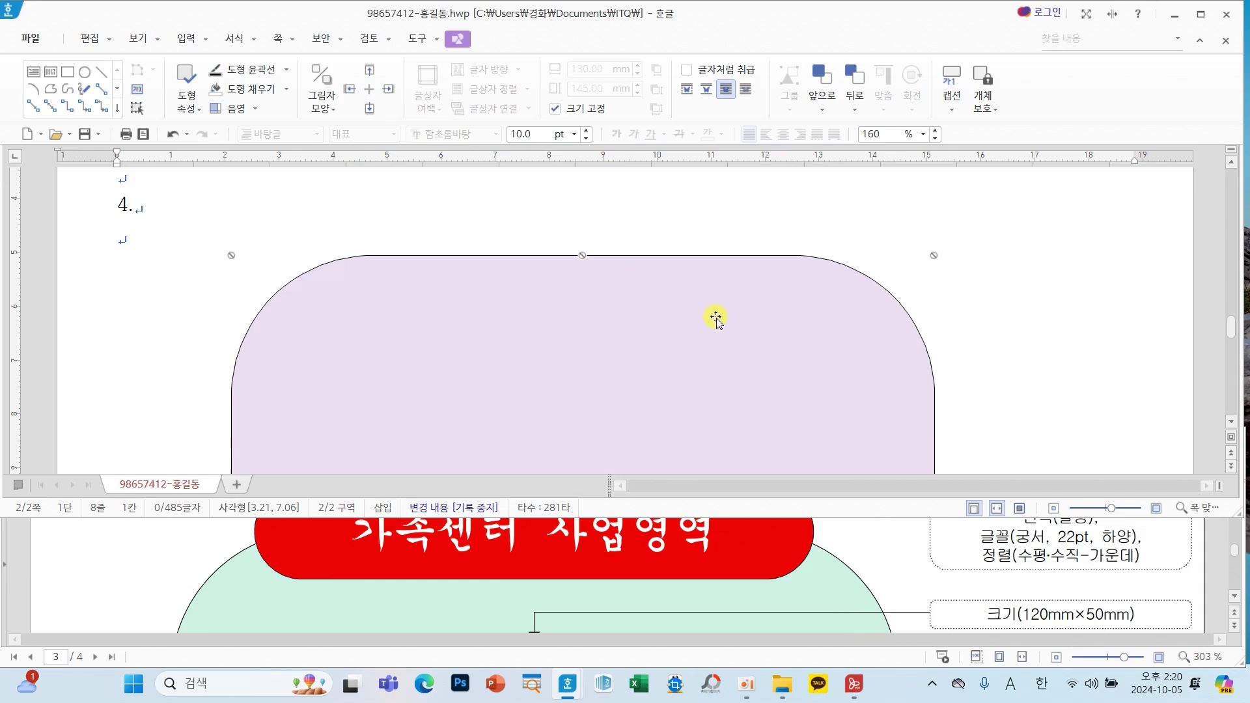
Move the purple background shape left and slightly down, leaving room for the title box beneath the "4." line.
{"action": "left_click_drag", "start_coordinate": [720, 315], "coordinate": [669, 330]}
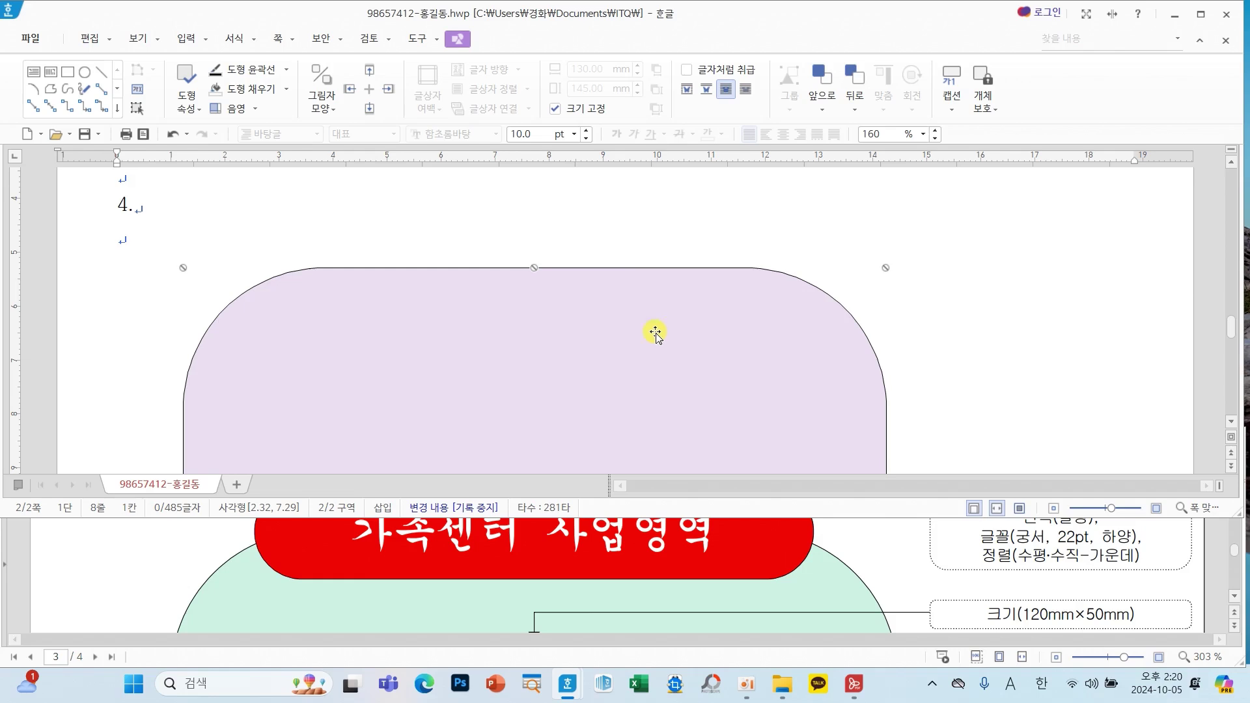
{"action": "left_click_drag", "start_coordinate": [302, 304], "coordinate": [300, 314]}
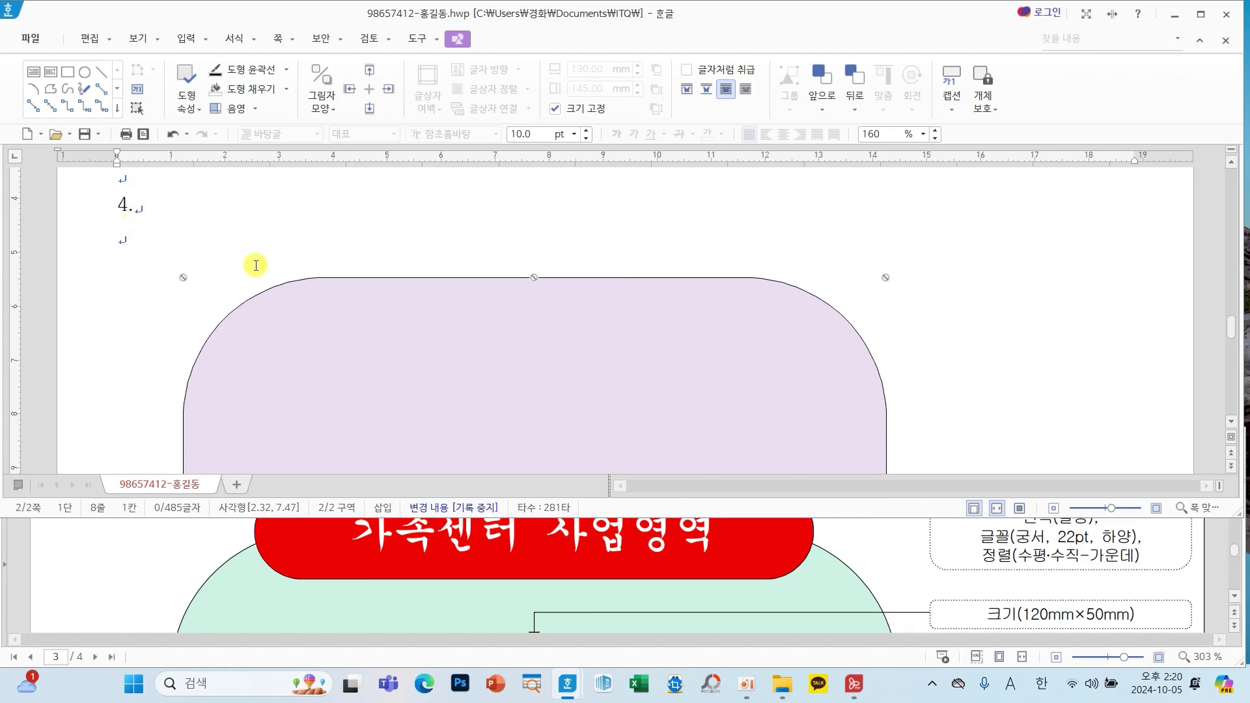
{"action": "left_click_drag", "start_coordinate": [284, 313], "coordinate": [290, 315]}
{"action": "left_click", "coordinate": [976, 367]}
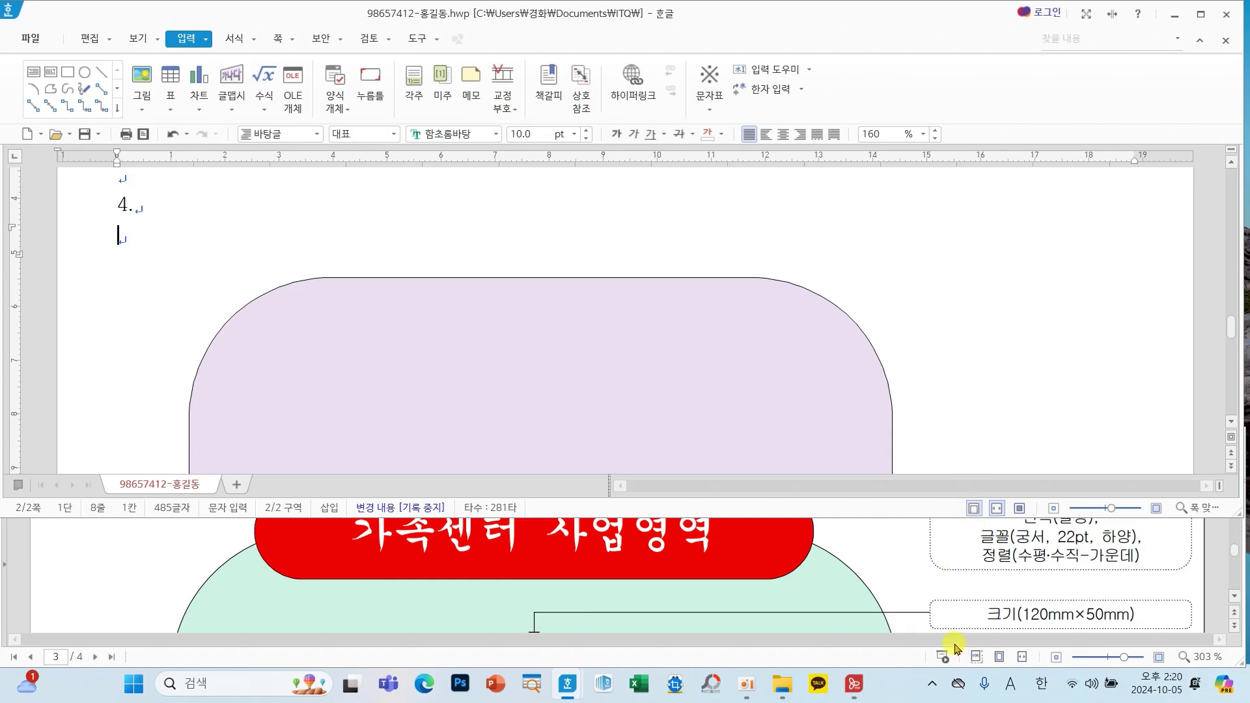
Check the title box notes in the sample and draw a horizontal text box about 81 × 18 mm over the background's top edge.
{"action": "scroll", "coordinate": [919, 575], "scroll_direction": "up", "scroll_amount": 1}
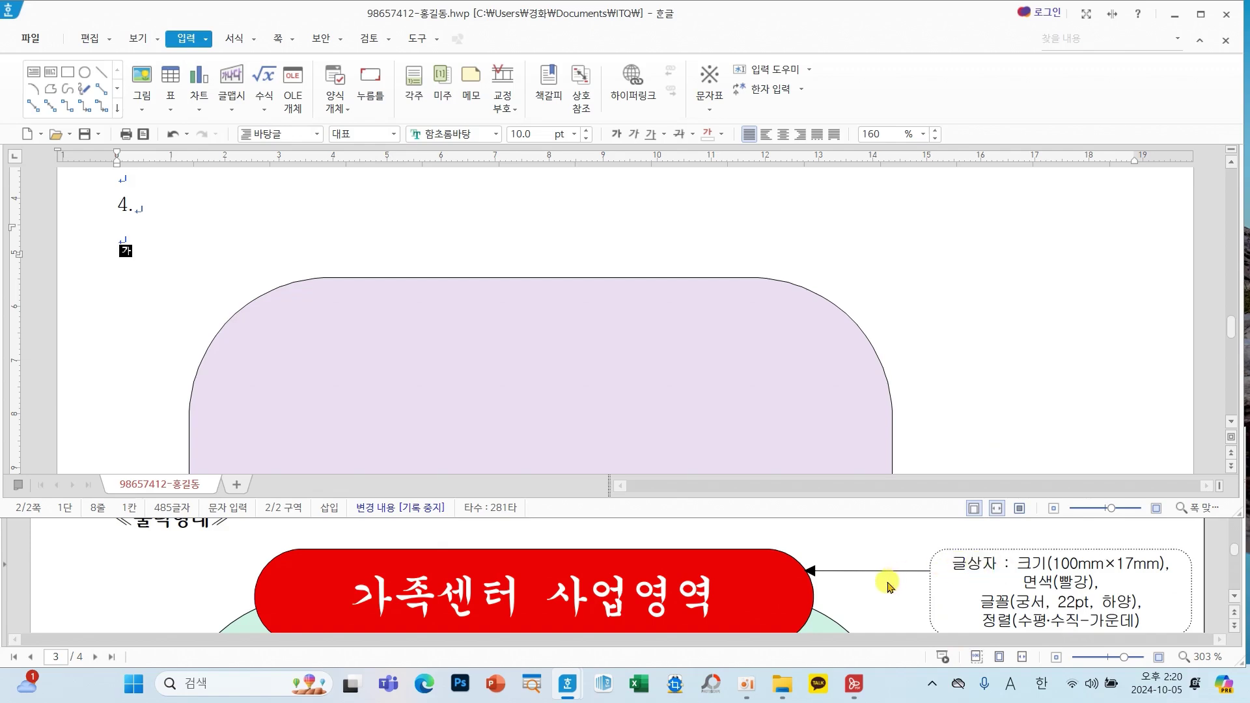
{"action": "scroll", "coordinate": [875, 590], "scroll_direction": "down", "scroll_amount": 1}
{"action": "scroll", "coordinate": [878, 591], "scroll_direction": "up", "scroll_amount": 1}
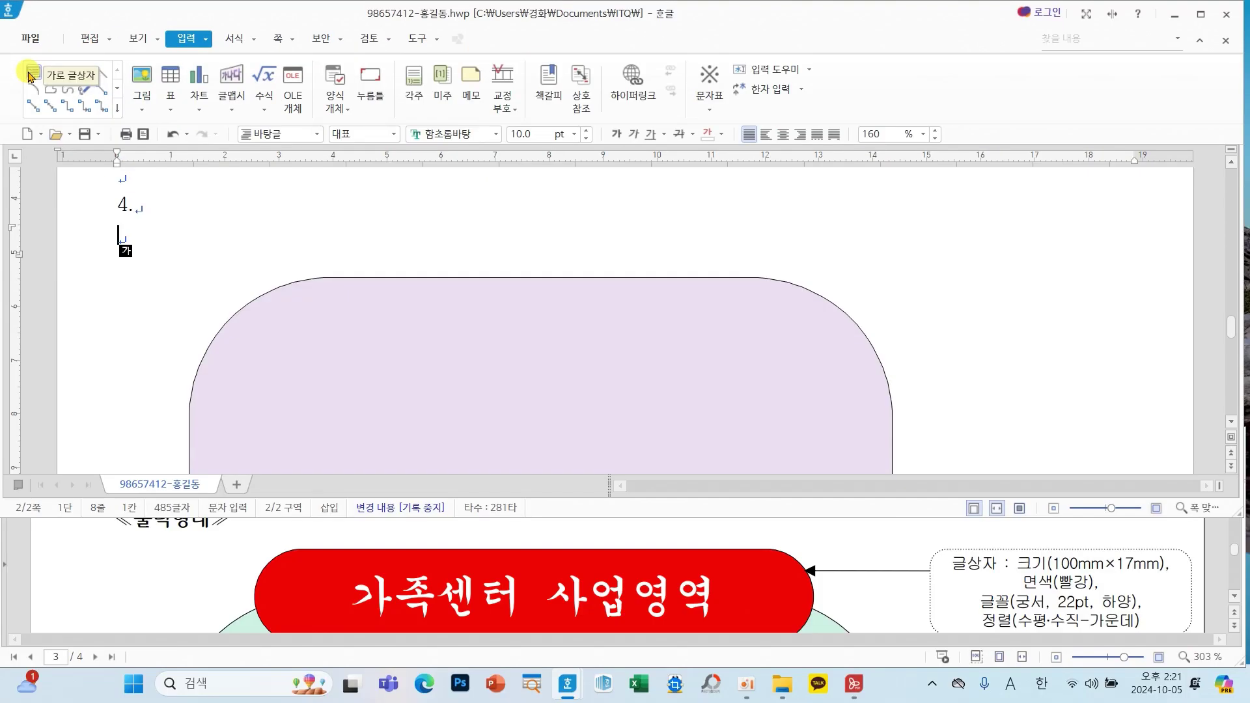
{"action": "left_click", "coordinate": [34, 74]}
{"action": "left_click_drag", "start_coordinate": [592, 229], "coordinate": [1032, 324]}
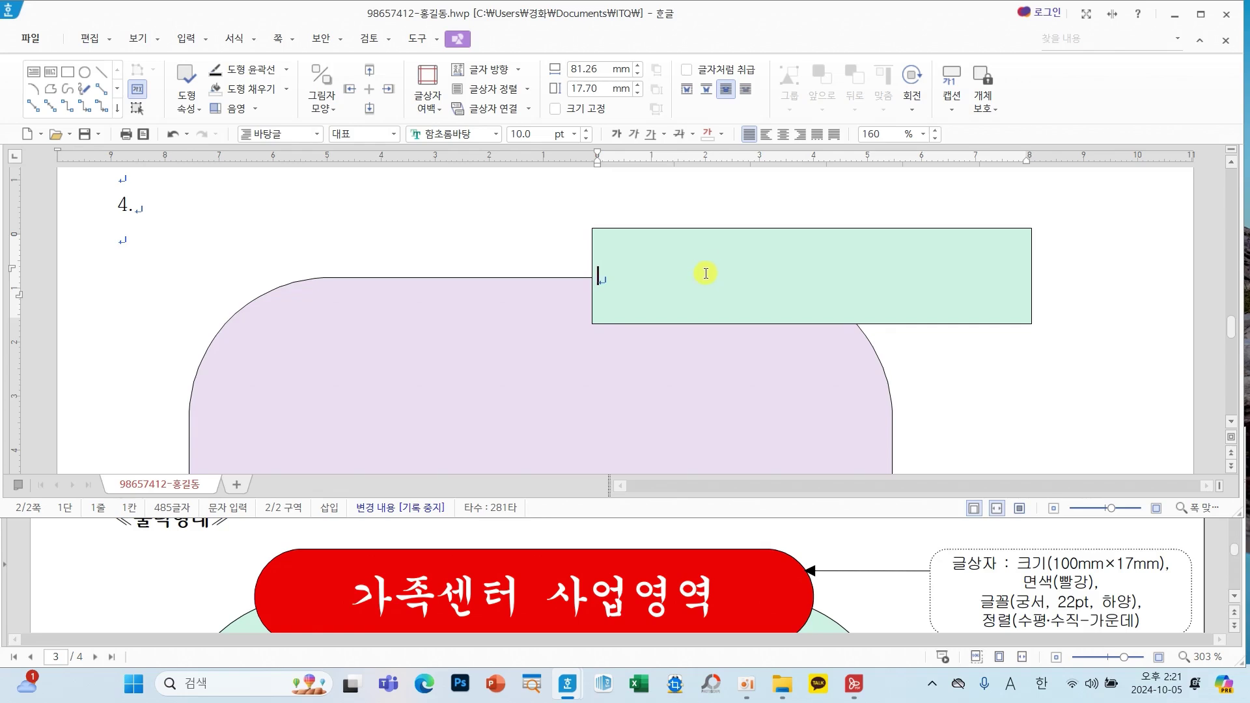
Set the title text box's width to 100 mm and height to 17 mm and fix its size (크기 고정).
{"action": "left_click", "coordinate": [702, 234]}
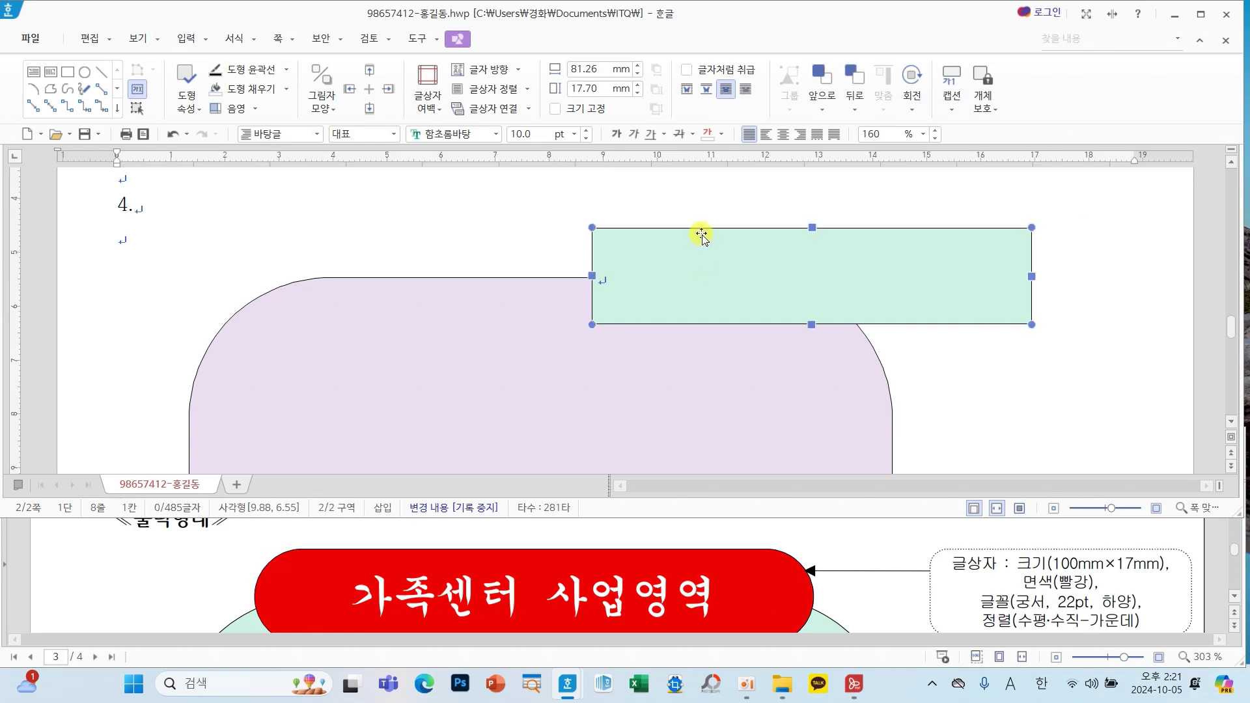
{"action": "double_click", "coordinate": [820, 278]}
{"action": "left_click_drag", "start_coordinate": [530, 22], "coordinate": [370, 79]}
{"action": "left_click", "coordinate": [258, 105]}
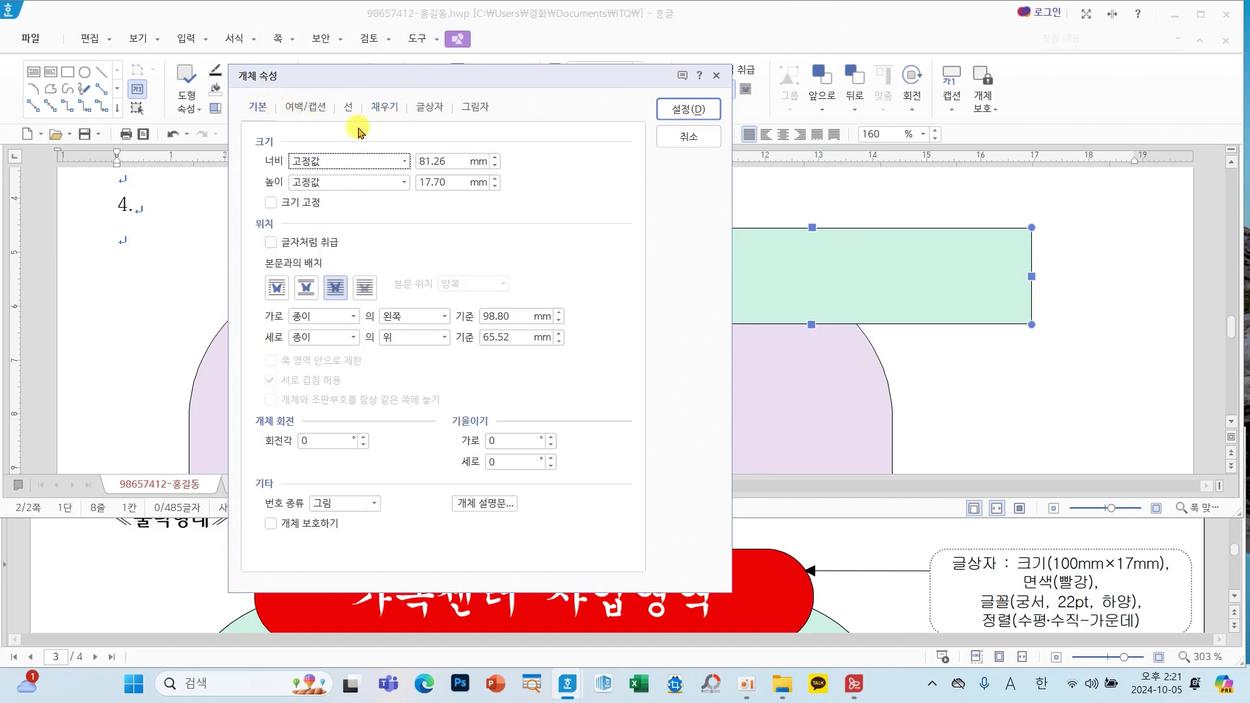
{"action": "left_click", "coordinate": [443, 161]}
{"action": "type", "text": "100"}
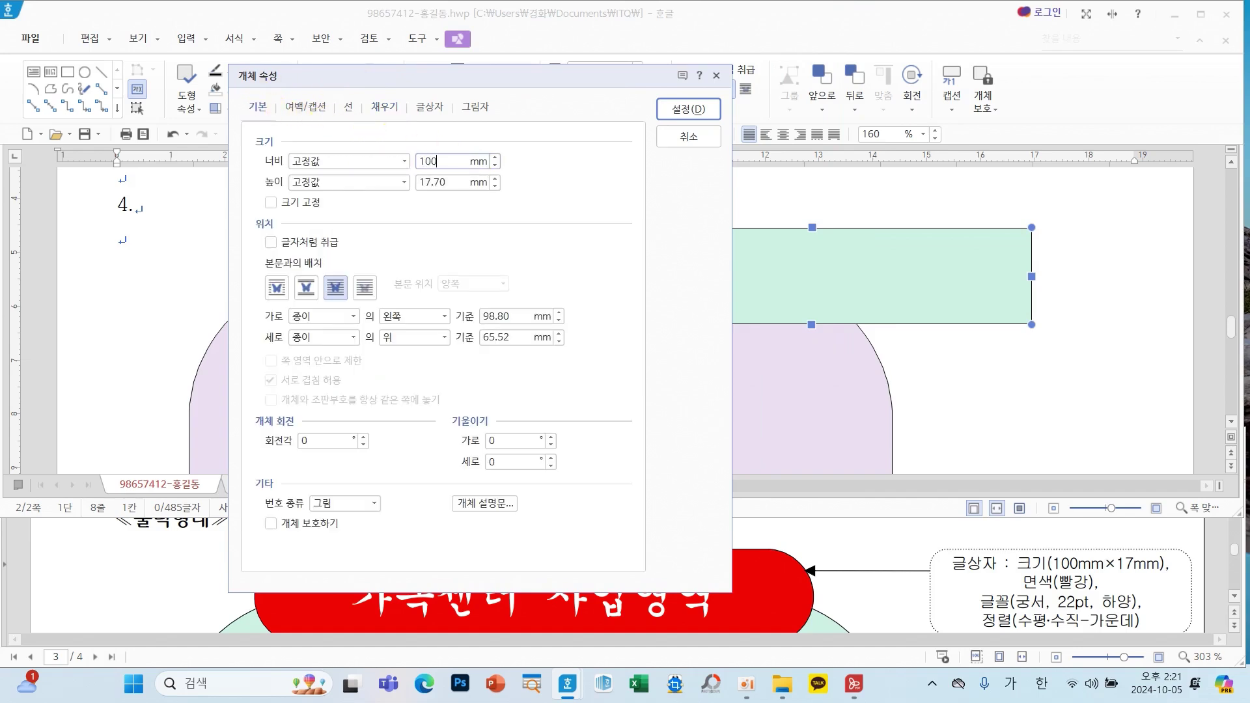
{"action": "left_click", "coordinate": [445, 183]}
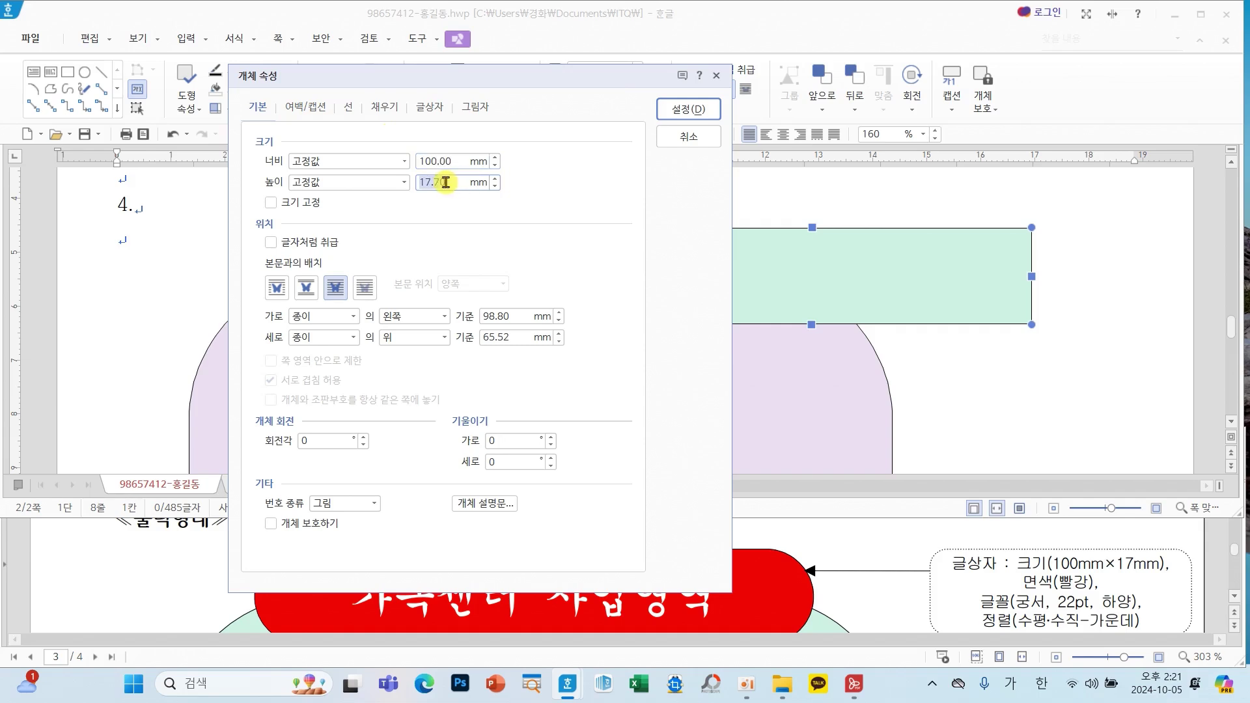
{"action": "type", "text": "17"}
{"action": "left_click", "coordinate": [293, 204]}
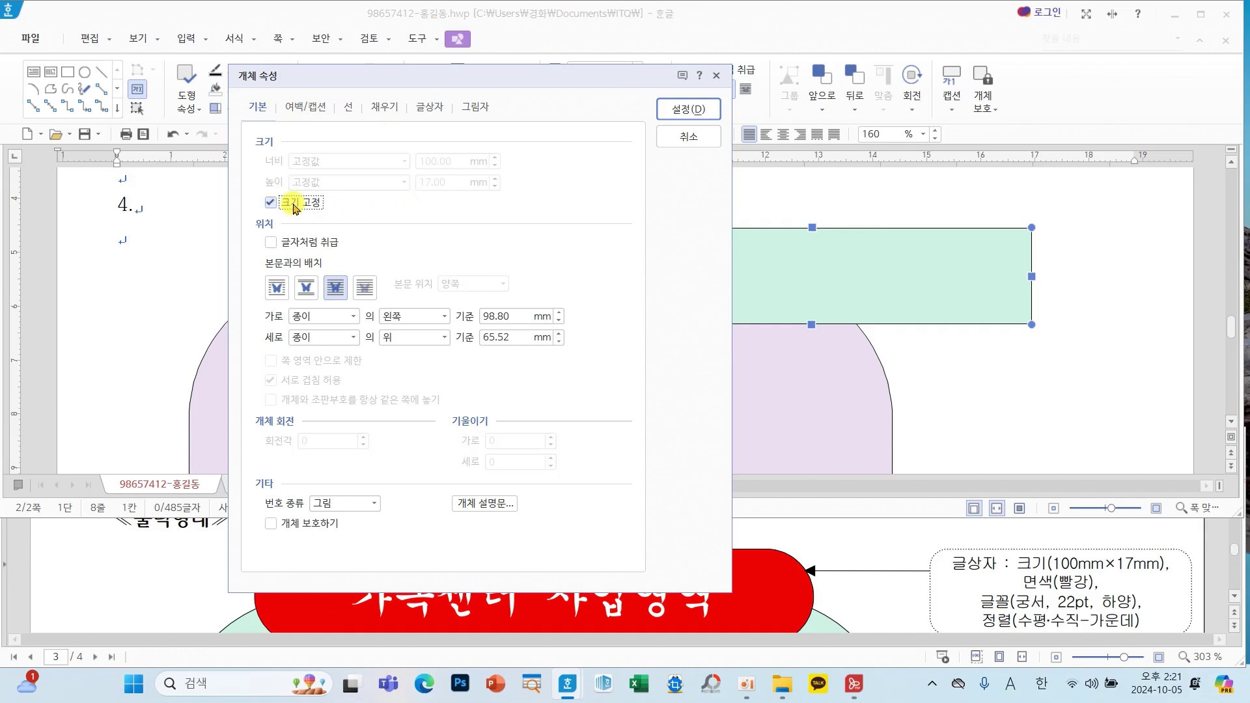
Give the title text box semicircular corners (반원) and a red fill, and apply the properties.
{"action": "left_click", "coordinate": [347, 108]}
{"action": "left_click", "coordinate": [409, 298]}
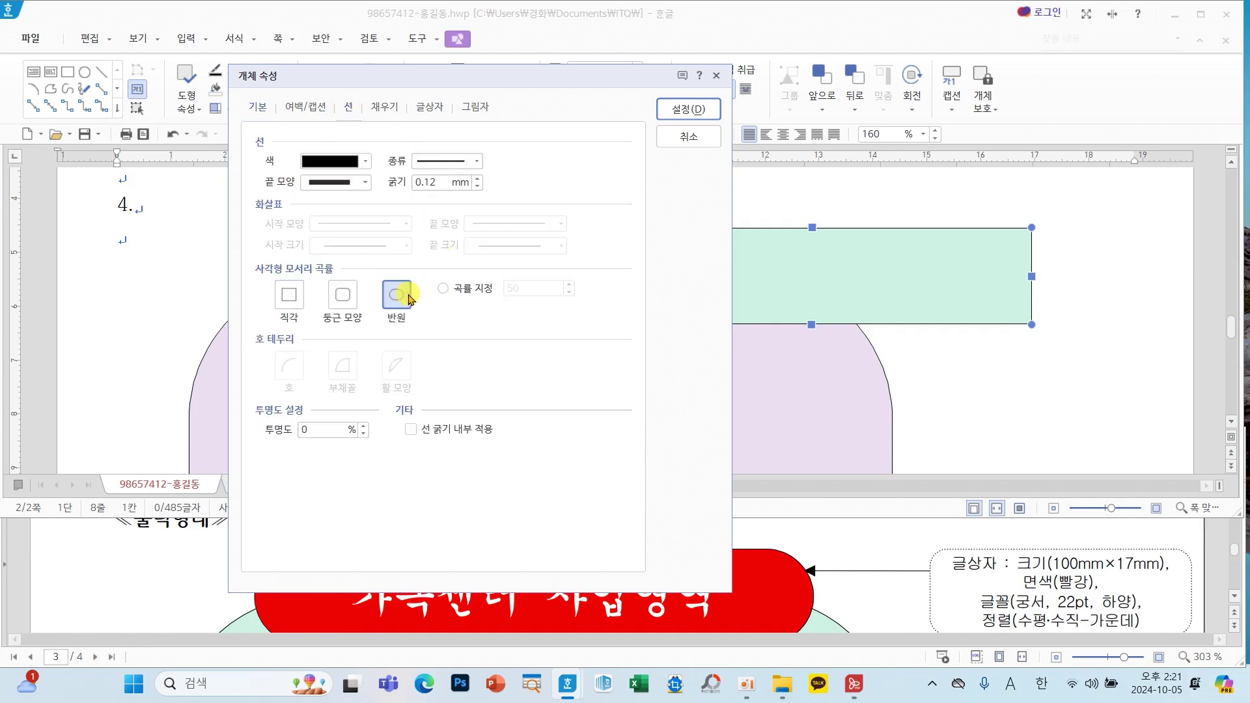
{"action": "mouse_move", "coordinate": [802, 526]}
{"action": "left_mouse_down"}
{"action": "mouse_move", "coordinate": [742, 593]}
{"action": "mouse_move", "coordinate": [865, 558]}
{"action": "mouse_move", "coordinate": [752, 527]}
{"action": "left_mouse_up"}
{"action": "mouse_move", "coordinate": [419, 324]}
{"action": "left_mouse_down"}
{"action": "mouse_move", "coordinate": [369, 280]}
{"action": "mouse_move", "coordinate": [413, 330]}
{"action": "left_mouse_up"}
{"action": "left_click", "coordinate": [384, 107]}
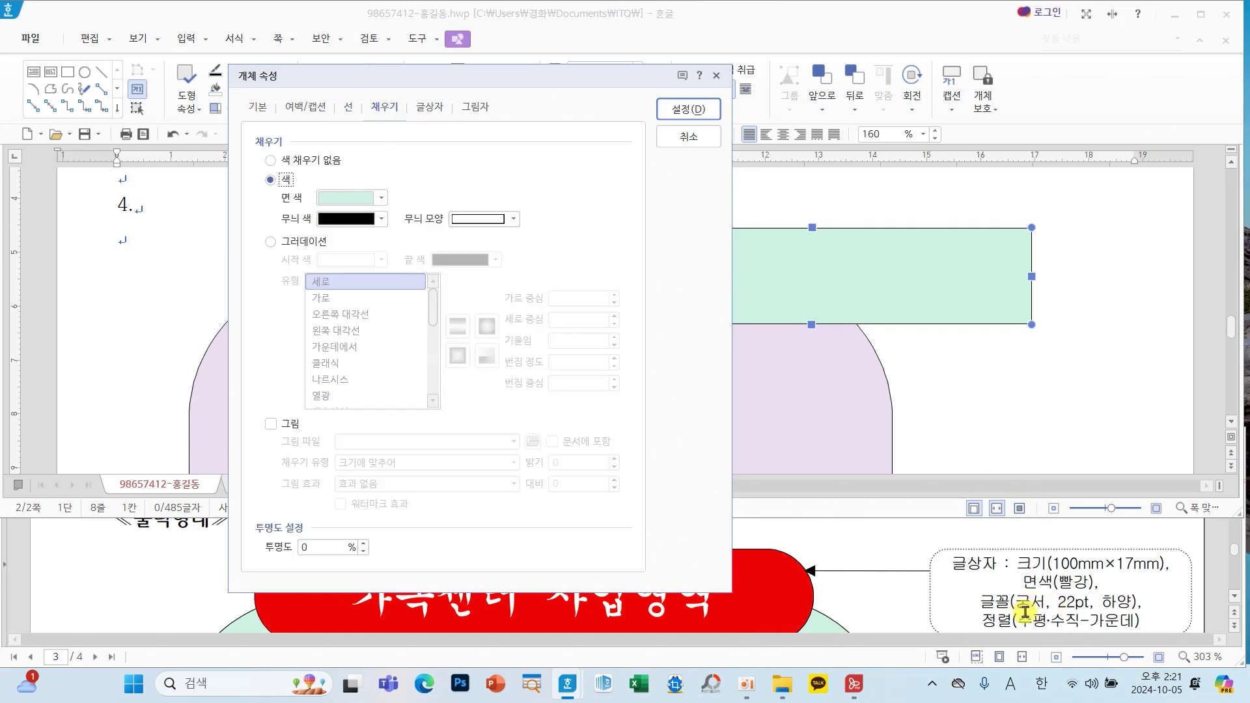
{"action": "left_click", "coordinate": [372, 198]}
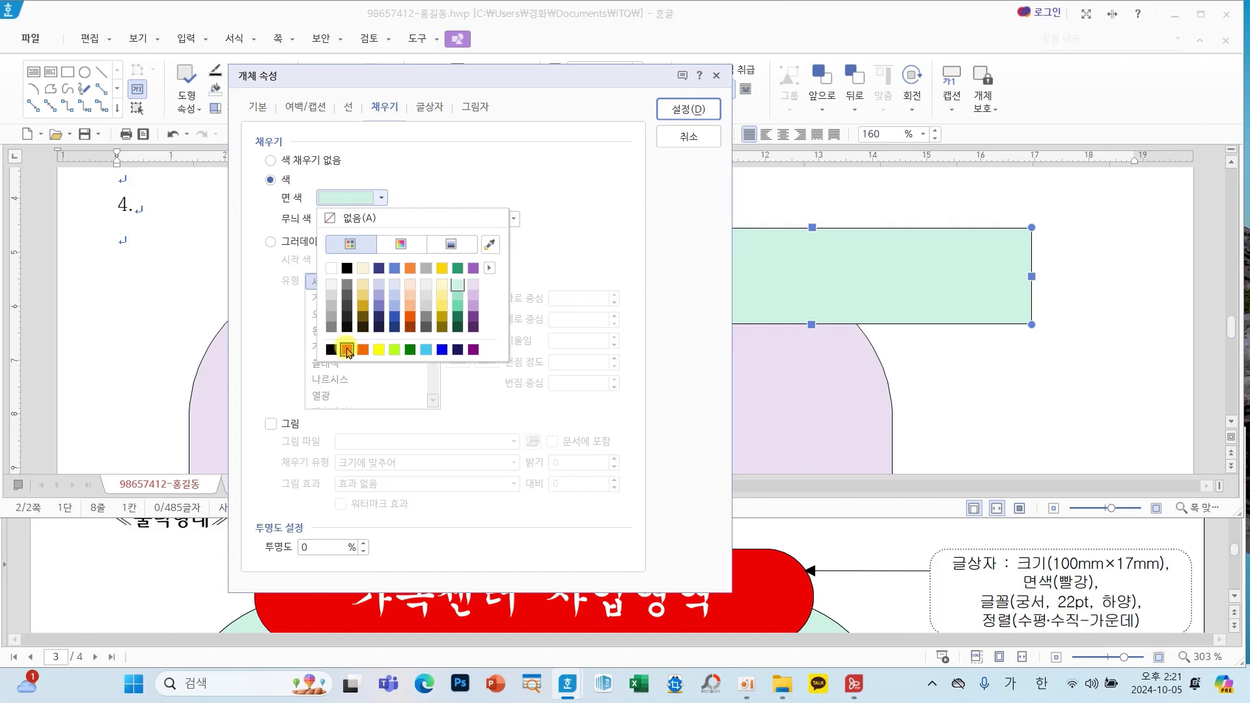
{"action": "left_click", "coordinate": [348, 353]}
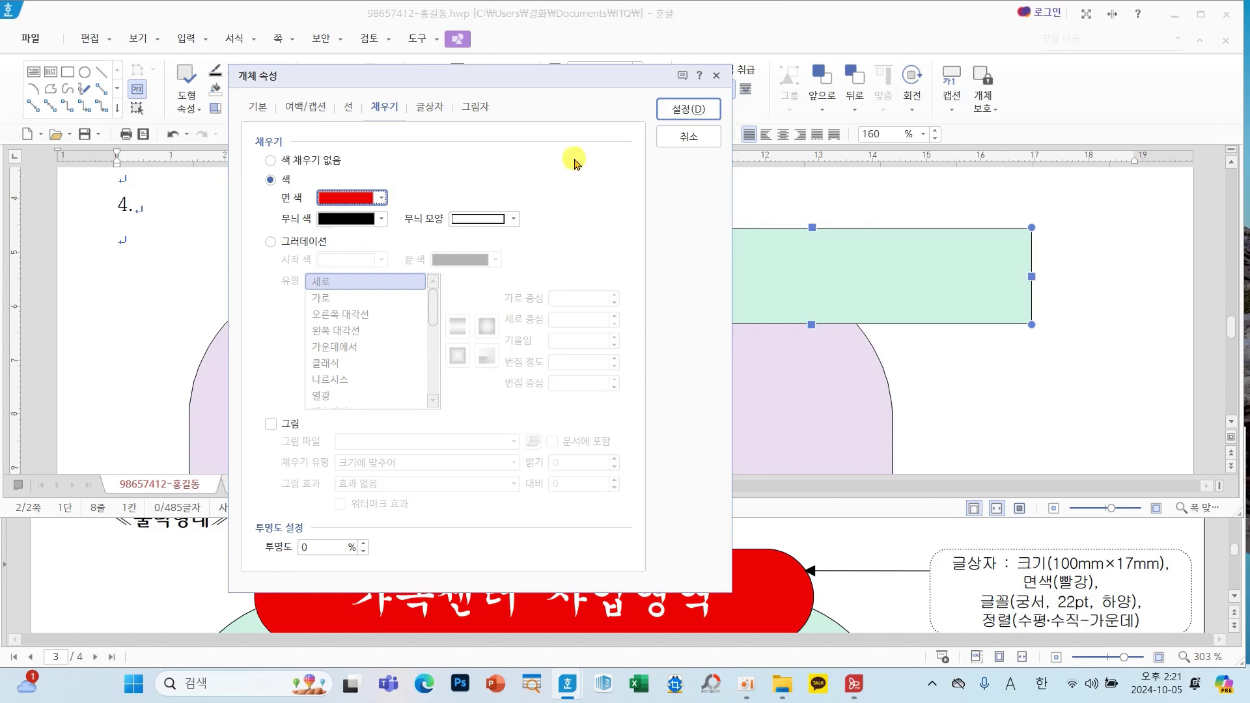
{"action": "left_click", "coordinate": [690, 108]}
Format the title text box's text as 궁서, 22 pt, white.
{"action": "left_click", "coordinate": [927, 257]}
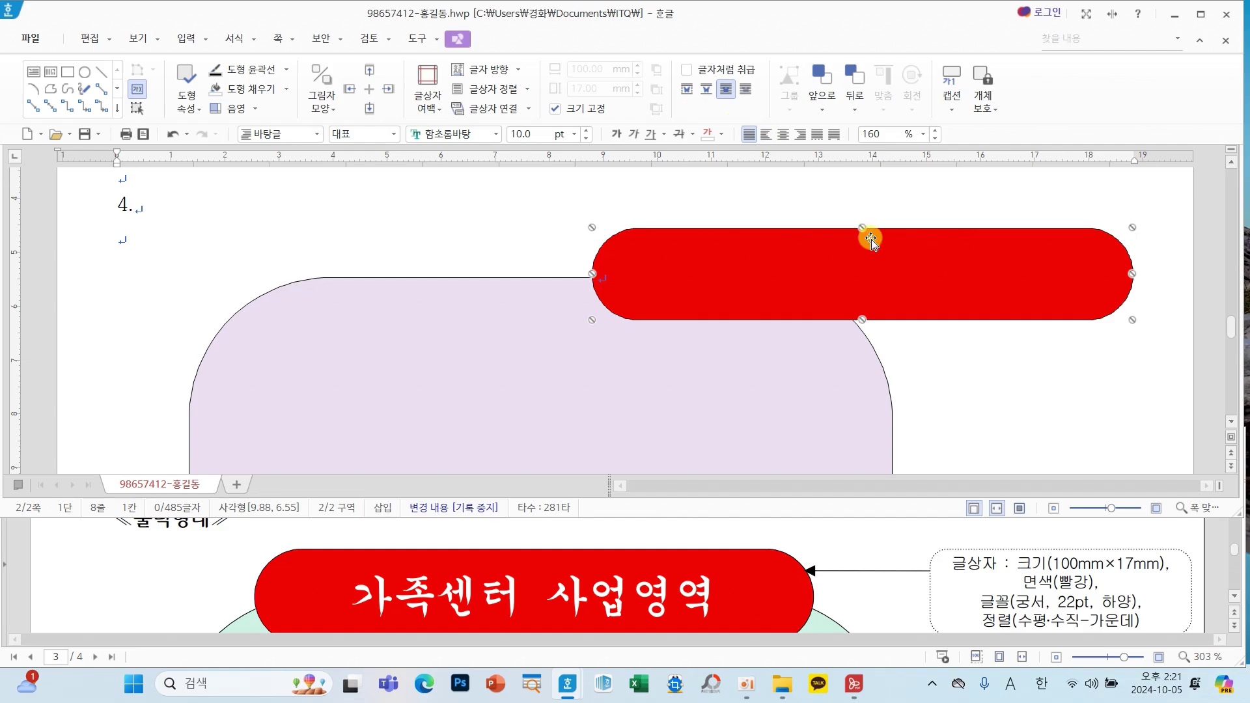
{"action": "left_click", "coordinate": [497, 137]}
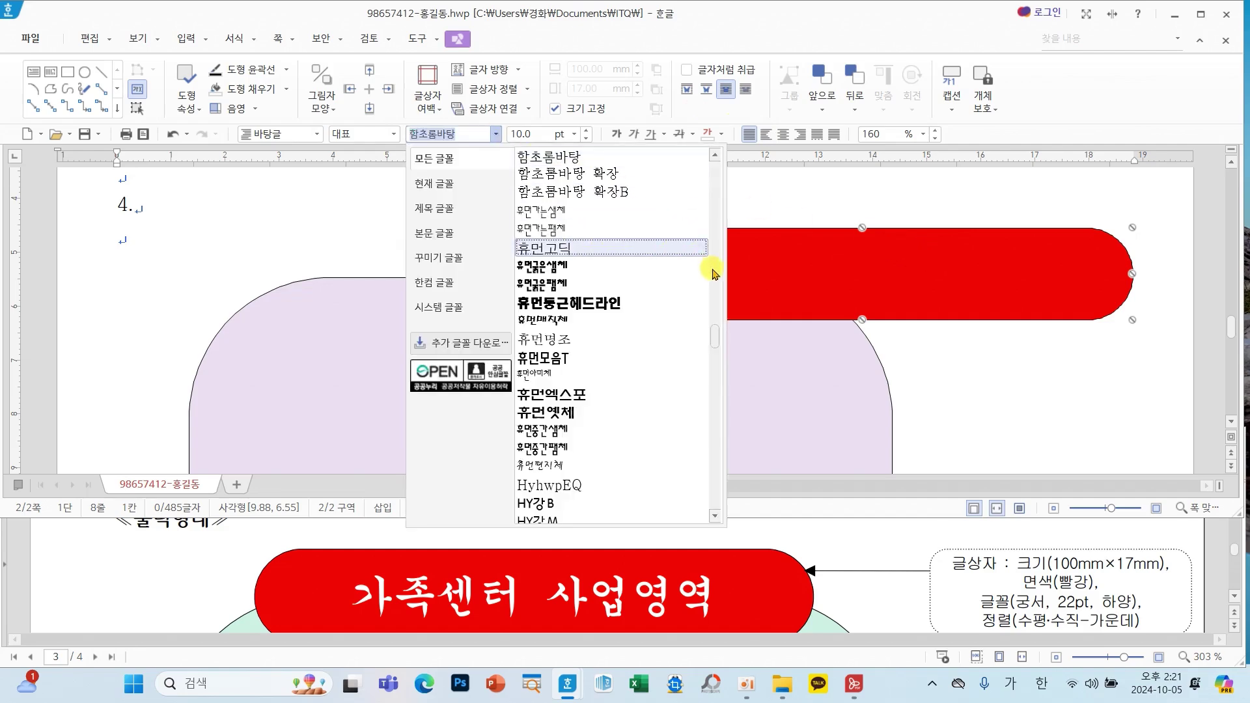
{"action": "left_click_drag", "start_coordinate": [712, 326], "coordinate": [715, 162]}
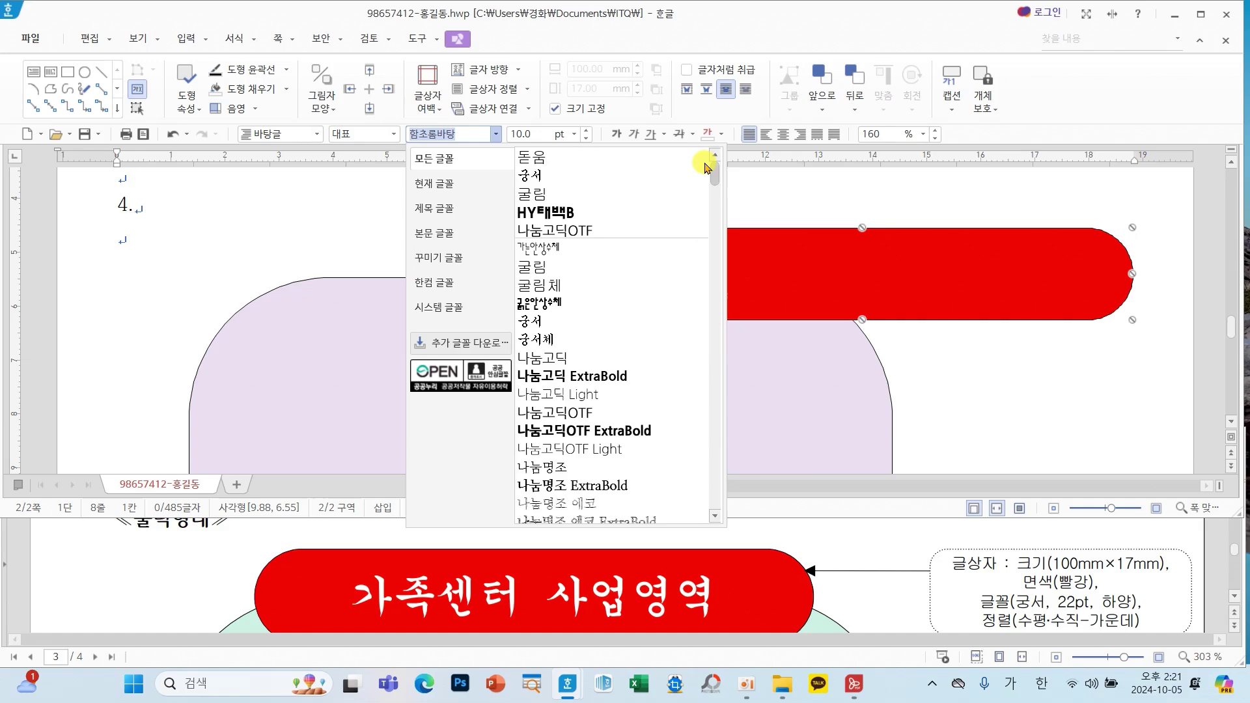
{"action": "left_click", "coordinate": [574, 176]}
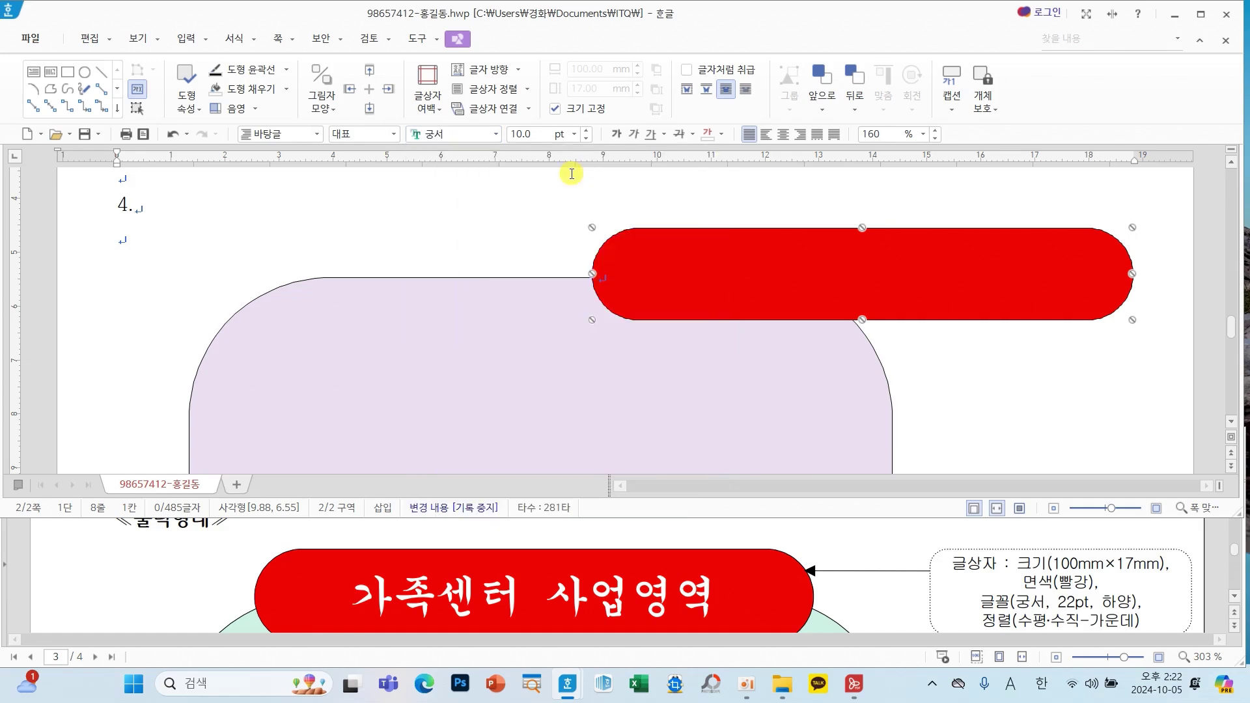
{"action": "left_click", "coordinate": [541, 135]}
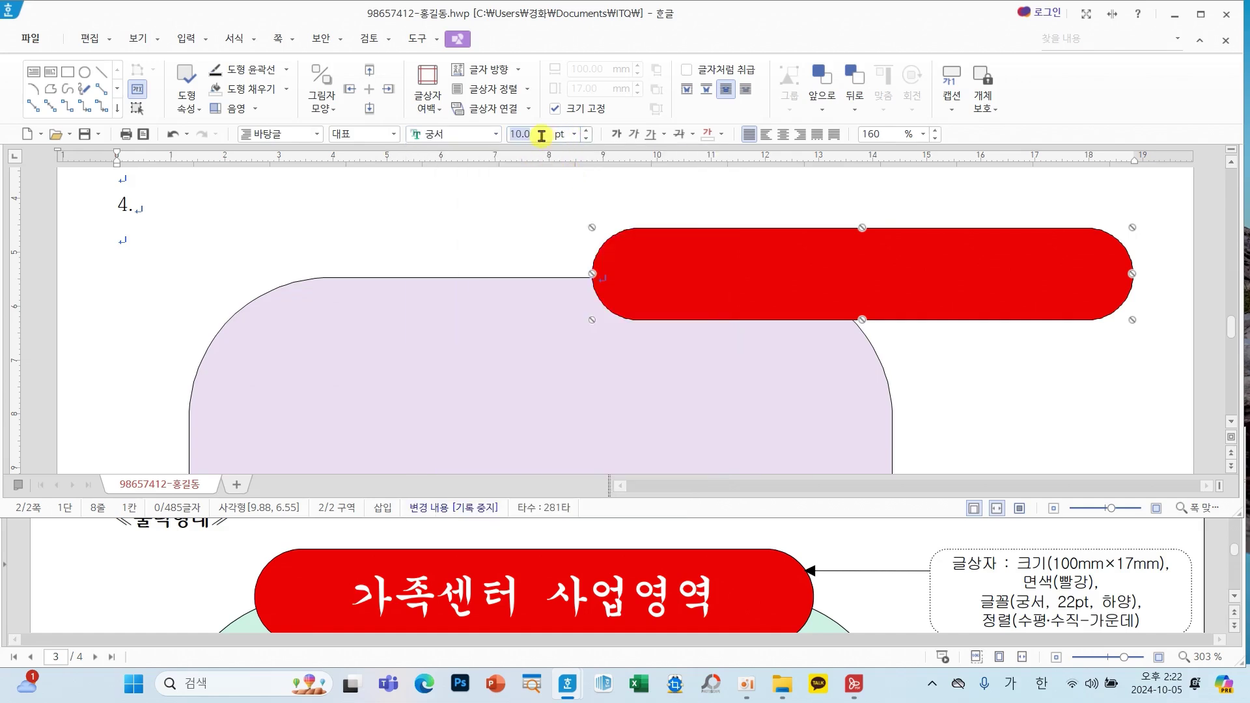
{"action": "type", "text": "22"}
{"action": "key", "text": "Return"}
{"action": "left_click", "coordinate": [721, 135]}
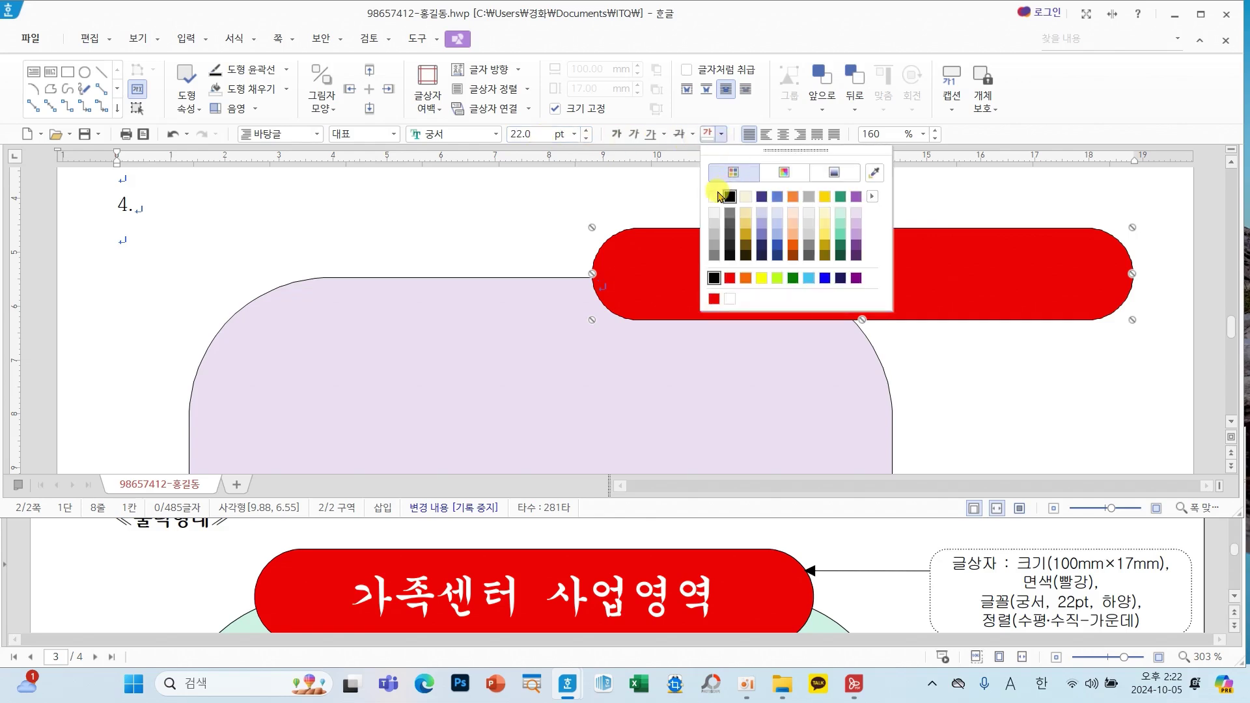
{"action": "left_click", "coordinate": [715, 196]}
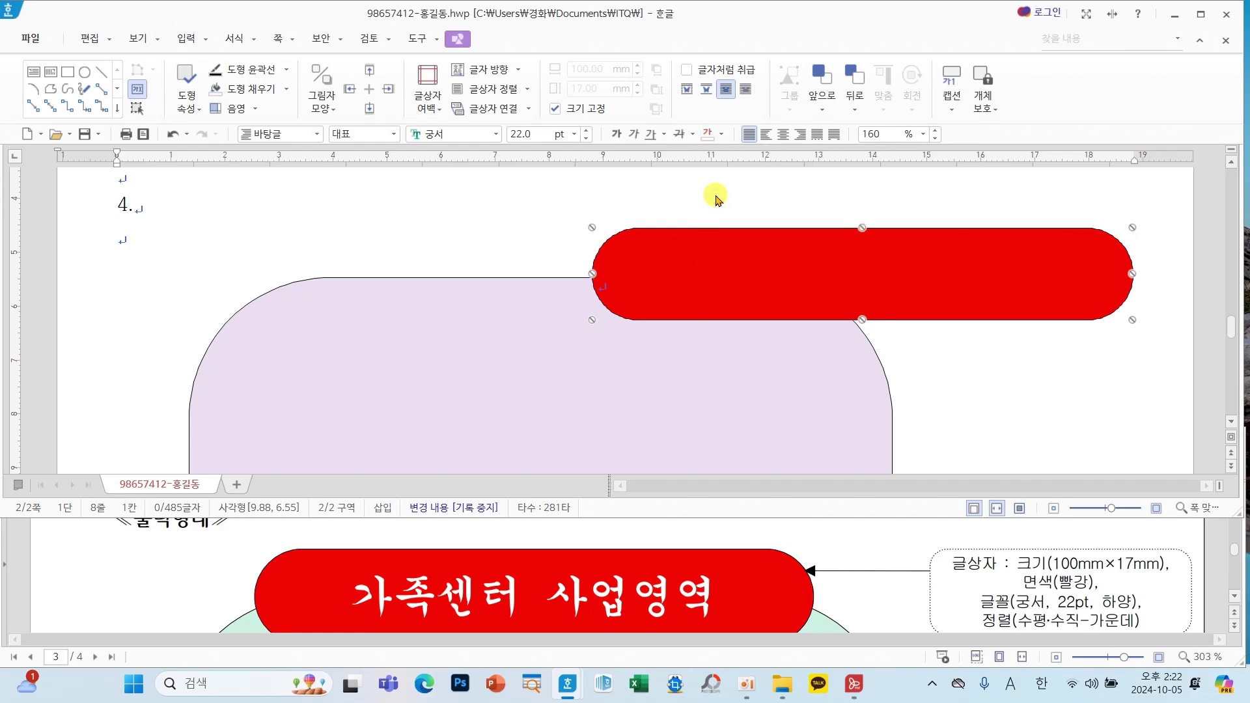
Center the title text box's text horizontally.
{"action": "mouse_move", "coordinate": [421, 109]}
{"action": "left_mouse_down"}
{"action": "mouse_move", "coordinate": [434, 132]}
{"action": "mouse_move", "coordinate": [458, 99]}
{"action": "mouse_move", "coordinate": [564, 92]}
{"action": "left_mouse_up"}
{"action": "left_click_drag", "start_coordinate": [699, 116], "coordinate": [735, 99]}
{"action": "left_click", "coordinate": [785, 135]}
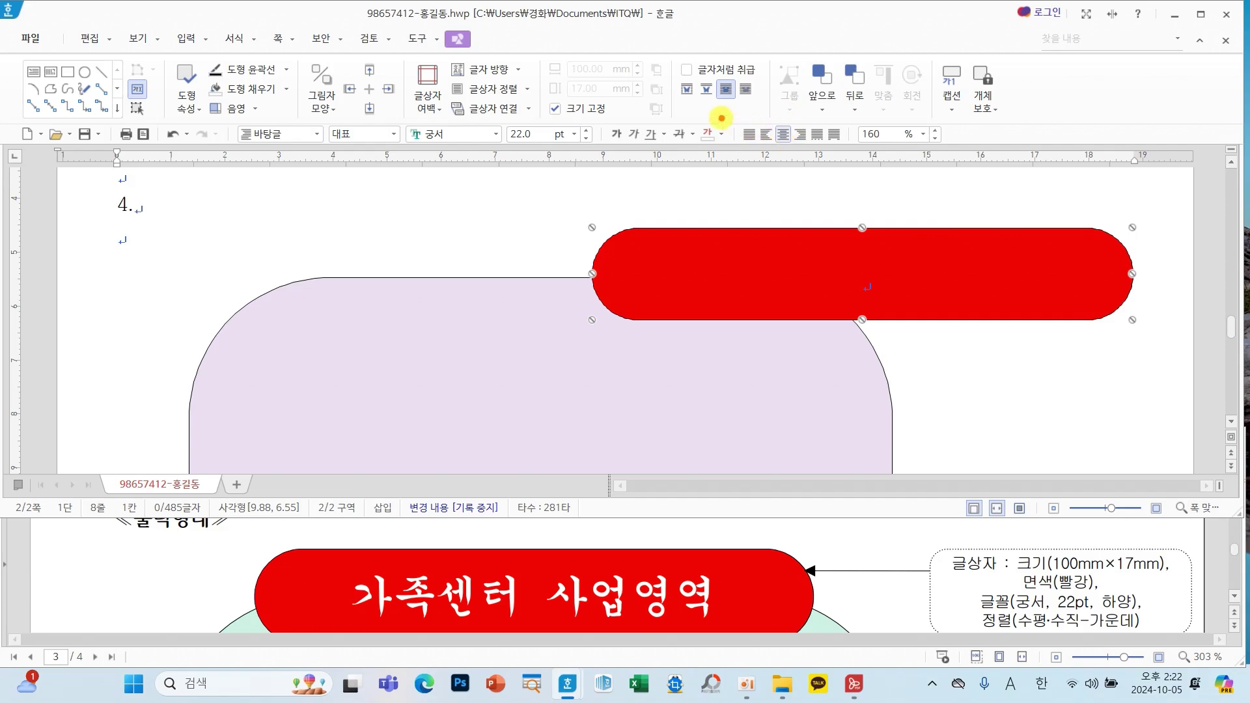
{"action": "left_click_drag", "start_coordinate": [720, 116], "coordinate": [881, 159]}
Move the red title box so it is centered over the top edge of the purple background shape.
{"action": "left_click_drag", "start_coordinate": [868, 282], "coordinate": [545, 273]}
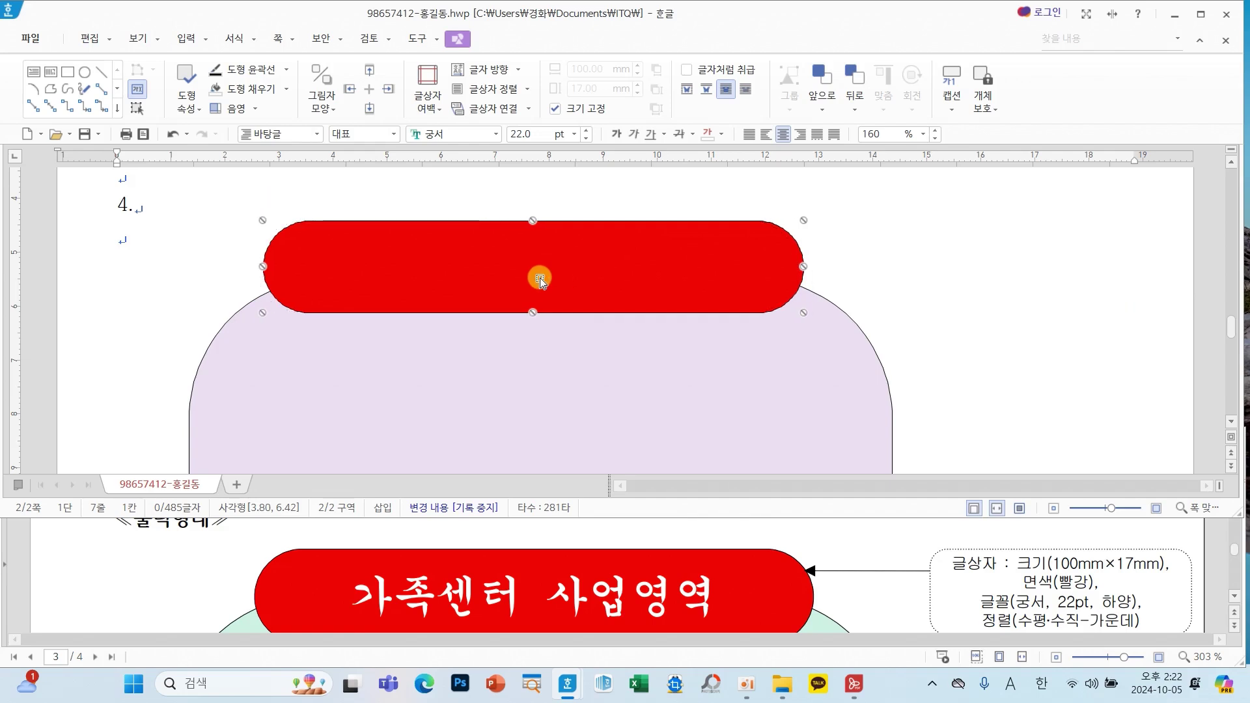
{"action": "left_click_drag", "start_coordinate": [540, 277], "coordinate": [542, 280]}
{"action": "key", "text": "Right"}
{"action": "key", "text": "Right"}
{"action": "key", "text": "Right"}
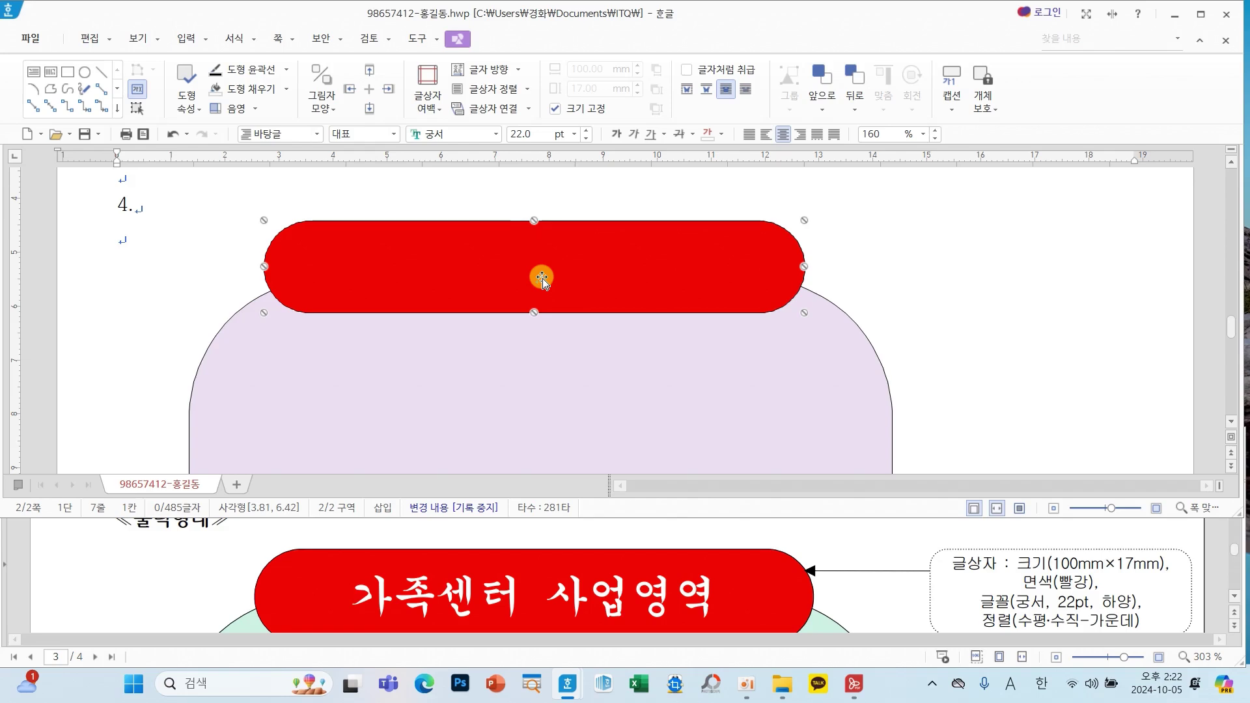
{"action": "left_click", "coordinate": [934, 284]}
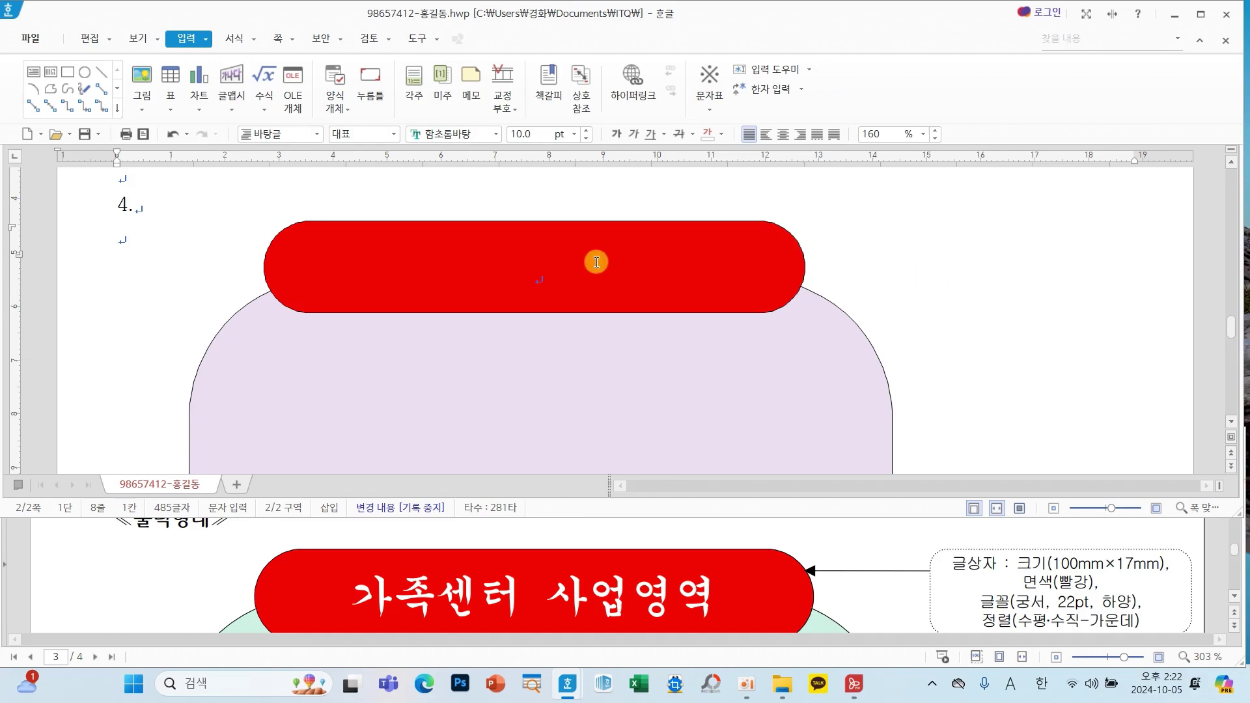
Enter the title "가족센터 사업영역" in the red text box.
{"action": "left_click", "coordinate": [594, 262]}
{"action": "type", "text": "가"}
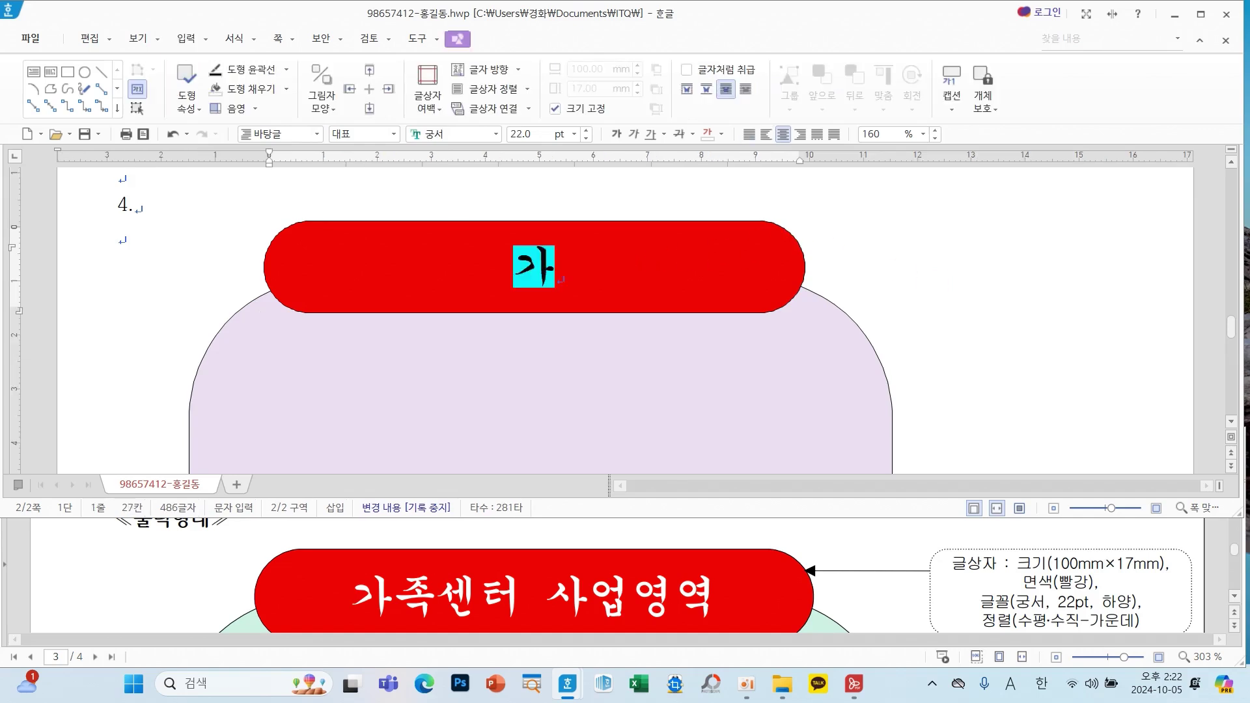
{"action": "type", "text": "족센터 사업영역"}
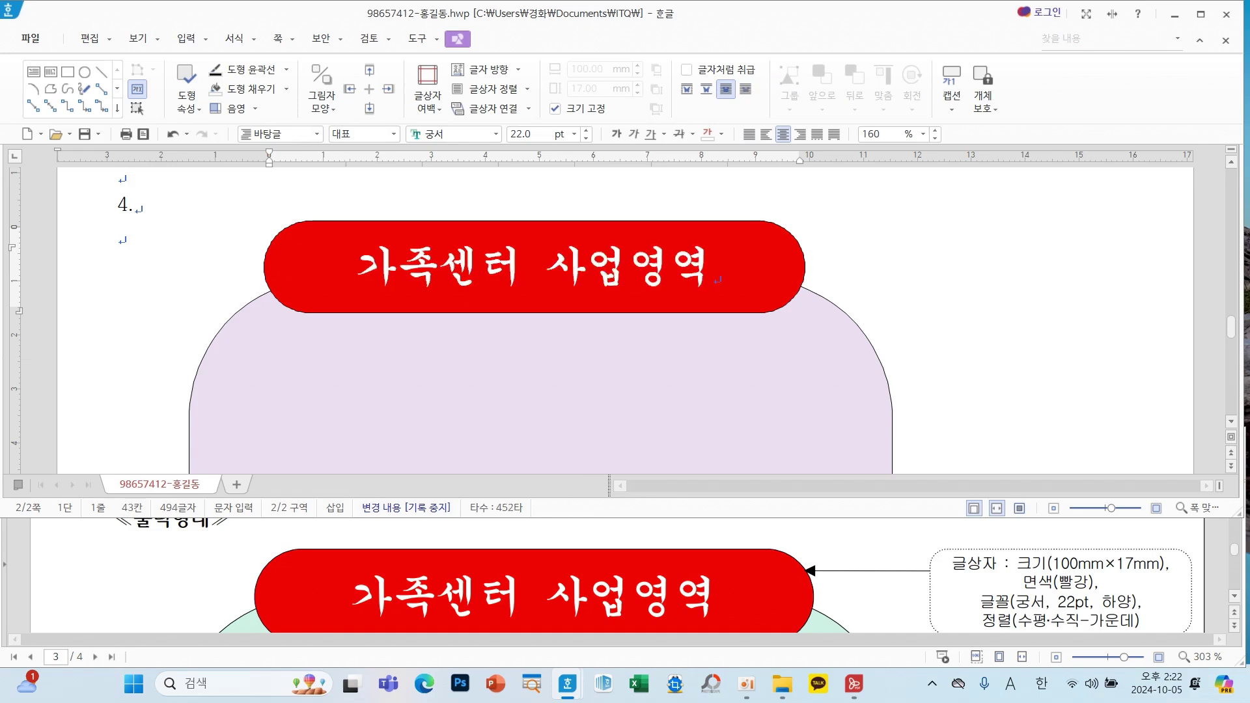
Draw a rectangle about 61 mm wide and 25 mm high across the purple background shape's right edge.
{"action": "scroll", "coordinate": [1023, 340], "scroll_direction": "down", "scroll_amount": 1}
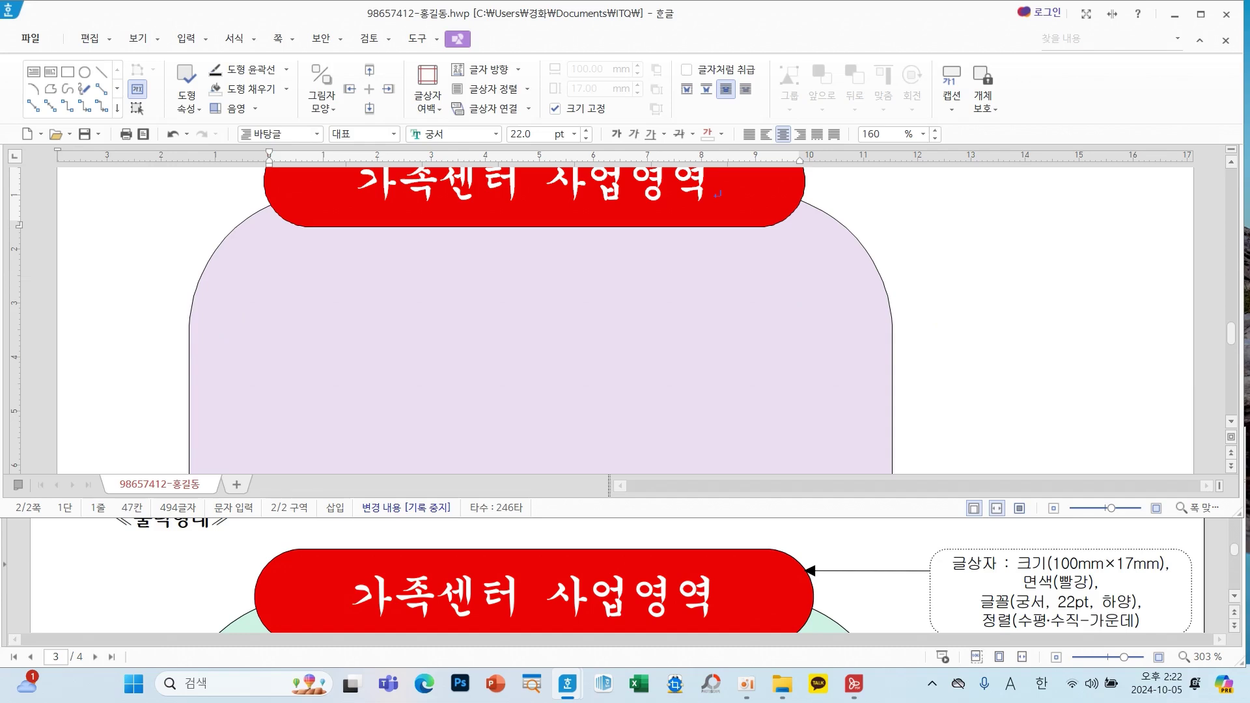
{"action": "scroll", "coordinate": [971, 589], "scroll_direction": "down", "scroll_amount": 5}
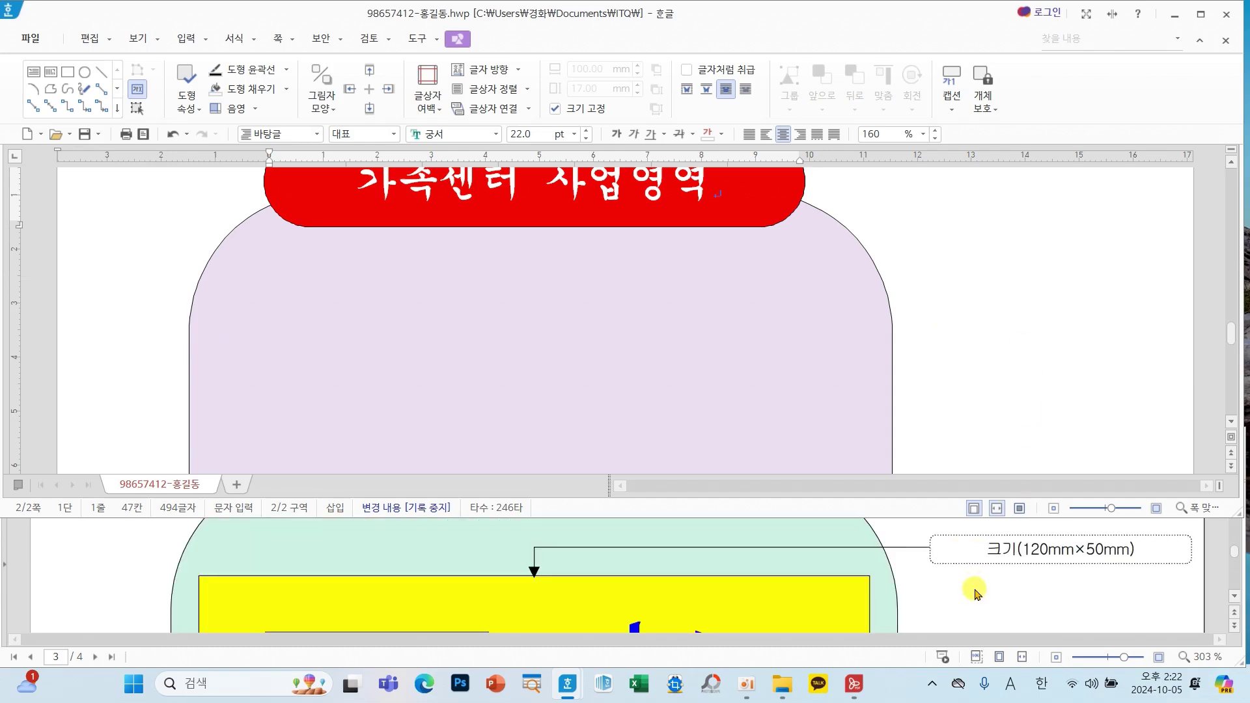
{"action": "scroll", "coordinate": [982, 591], "scroll_direction": "down", "scroll_amount": 5}
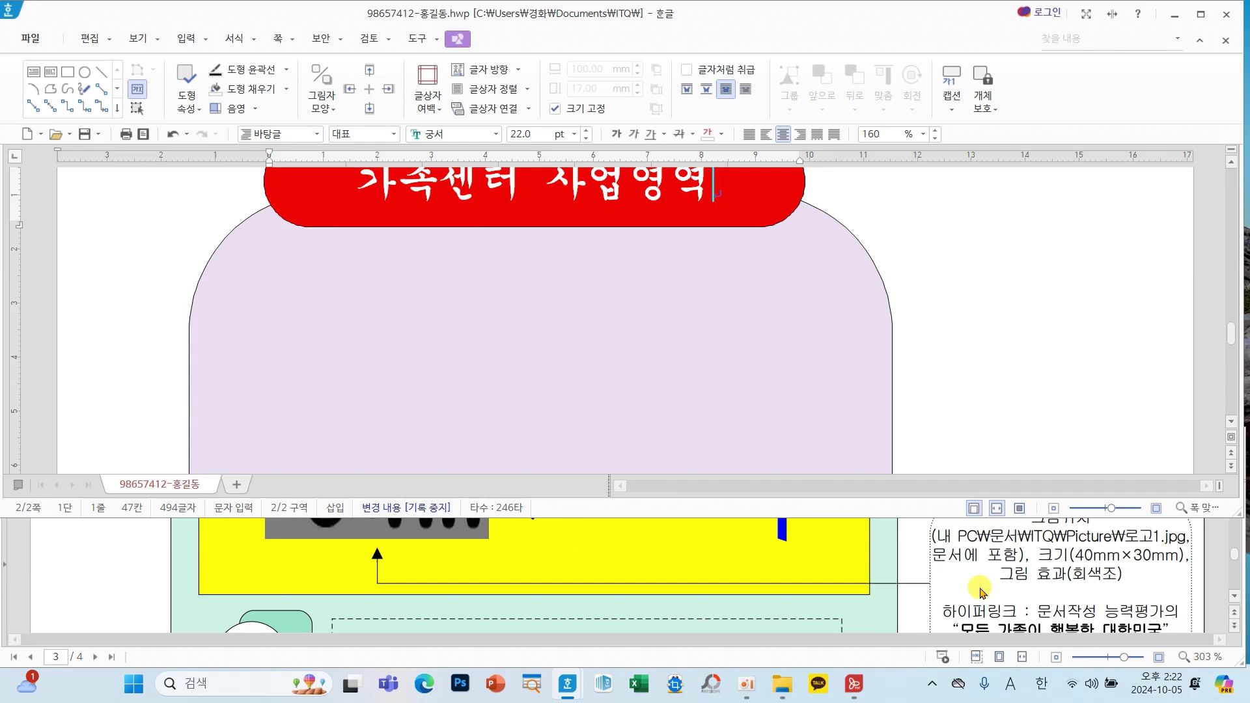
{"action": "scroll", "coordinate": [982, 592], "scroll_direction": "up", "scroll_amount": 6}
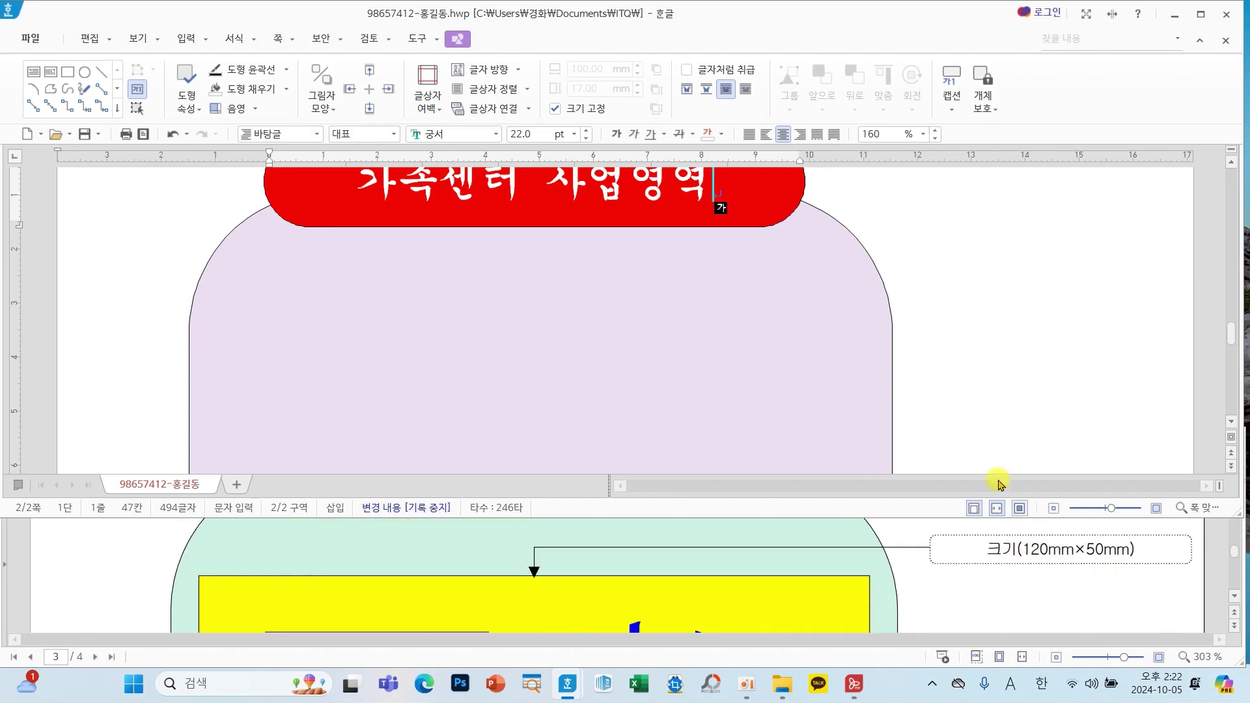
{"action": "left_click", "coordinate": [983, 310]}
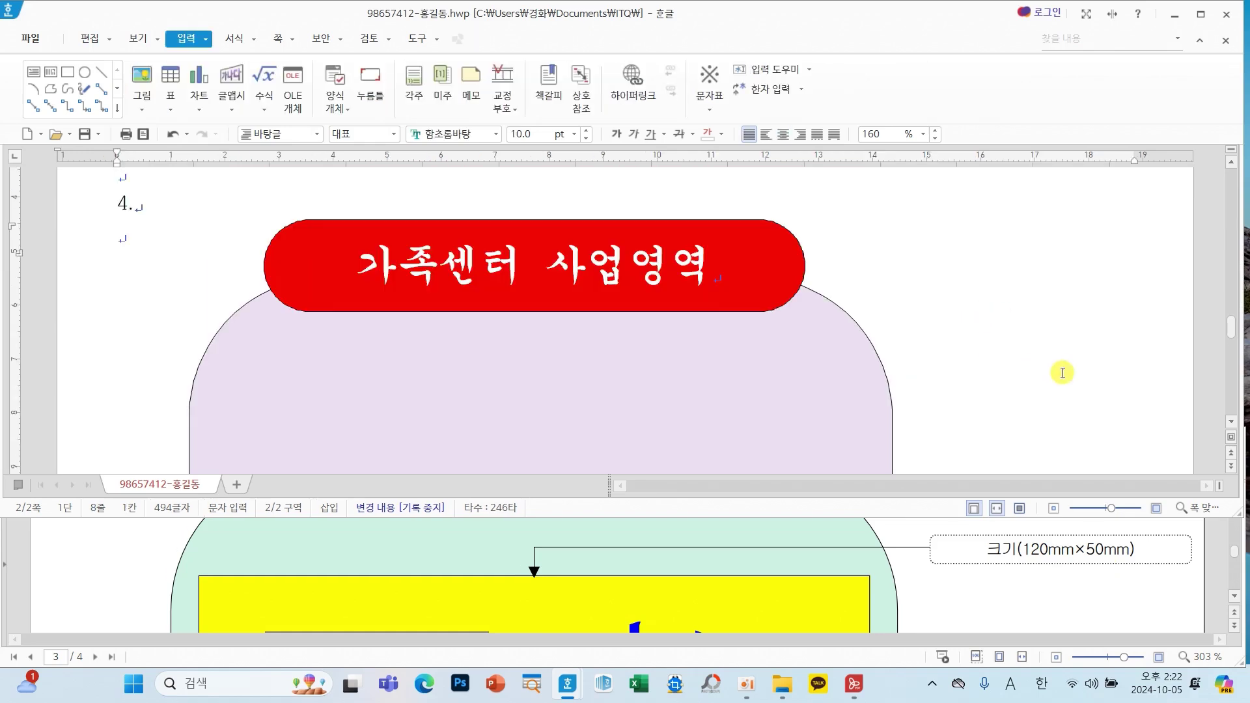
{"action": "scroll", "coordinate": [1046, 364], "scroll_direction": "down", "scroll_amount": 1}
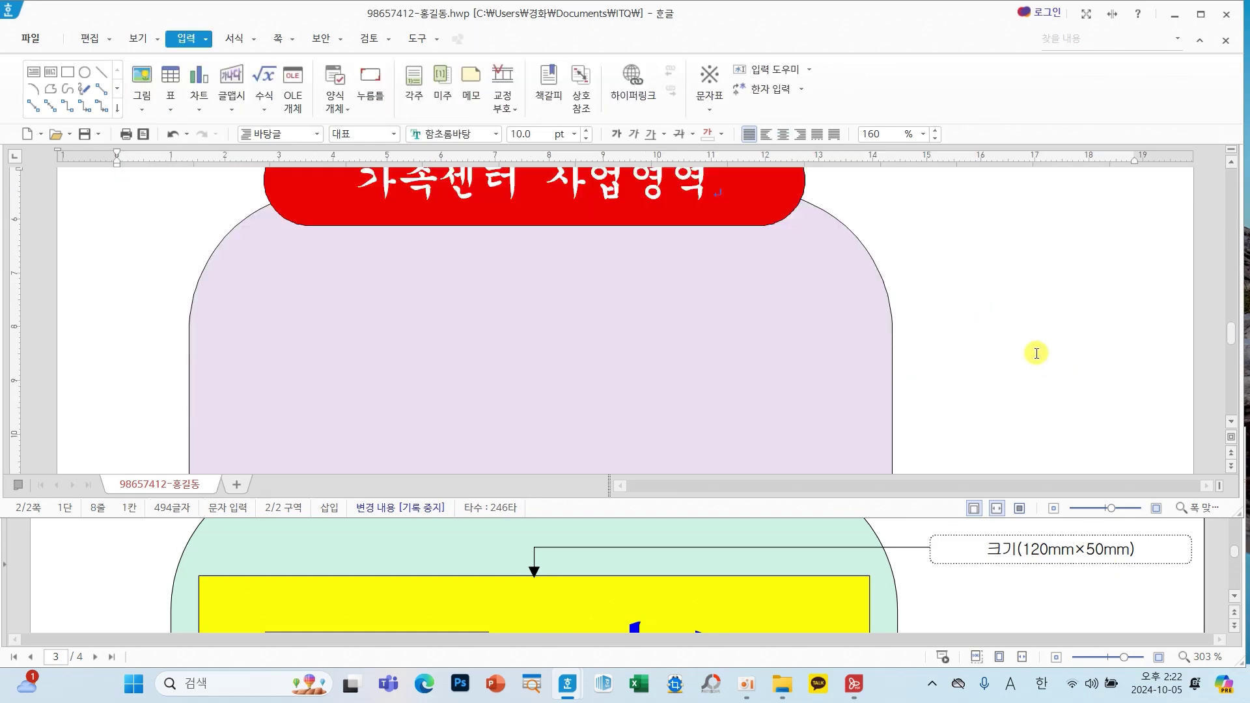
{"action": "left_click_drag", "start_coordinate": [959, 302], "coordinate": [1081, 272]}
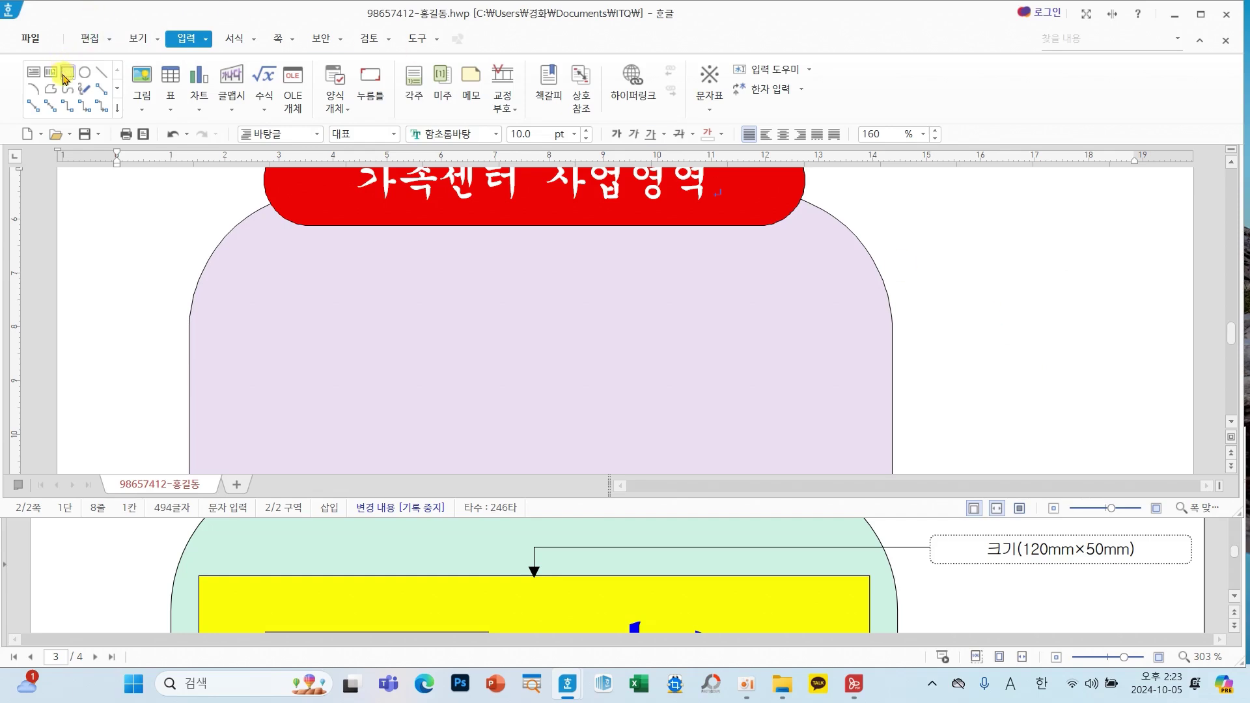
{"action": "left_click", "coordinate": [68, 72]}
{"action": "left_click_drag", "start_coordinate": [744, 289], "coordinate": [1074, 423]}
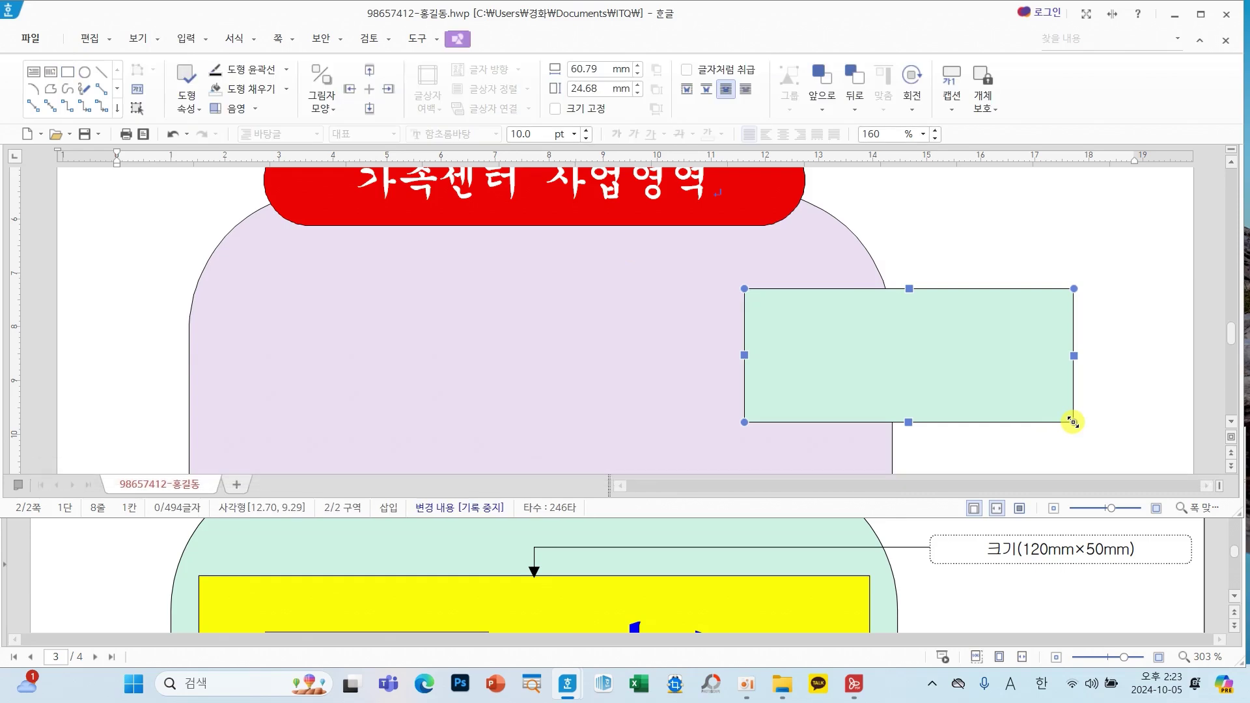
Set the new rectangle's size to 120 mm wide and 50 mm high, and lock its size.
{"action": "double_click", "coordinate": [985, 360]}
{"action": "left_click", "coordinate": [399, 43]}
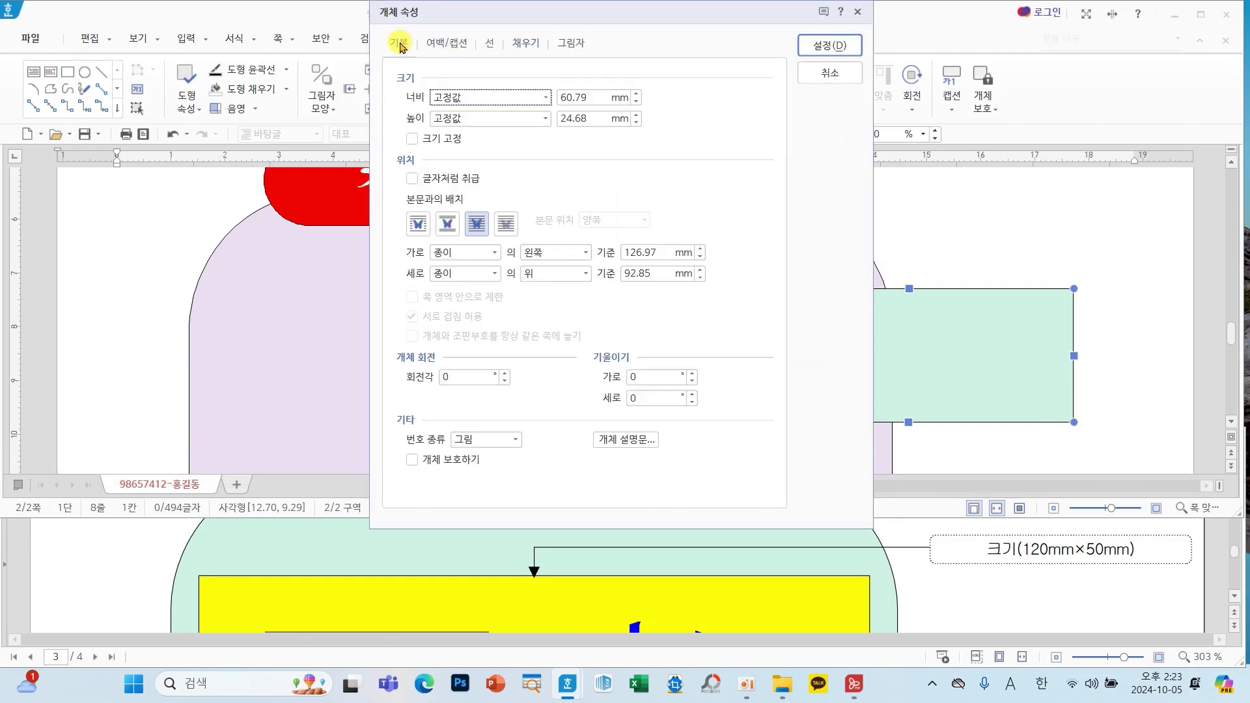
{"action": "left_click", "coordinate": [589, 99]}
{"action": "type", "text": "1"}
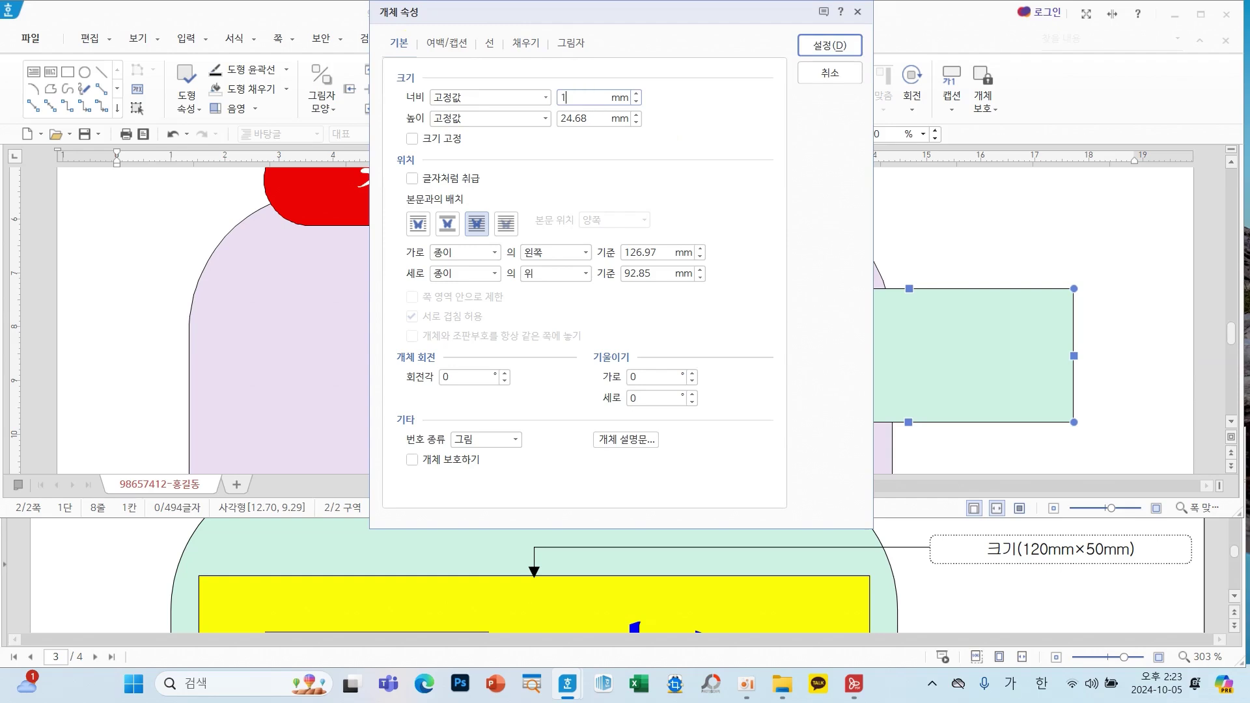
{"action": "type", "text": "20"}
{"action": "left_click", "coordinate": [596, 122]}
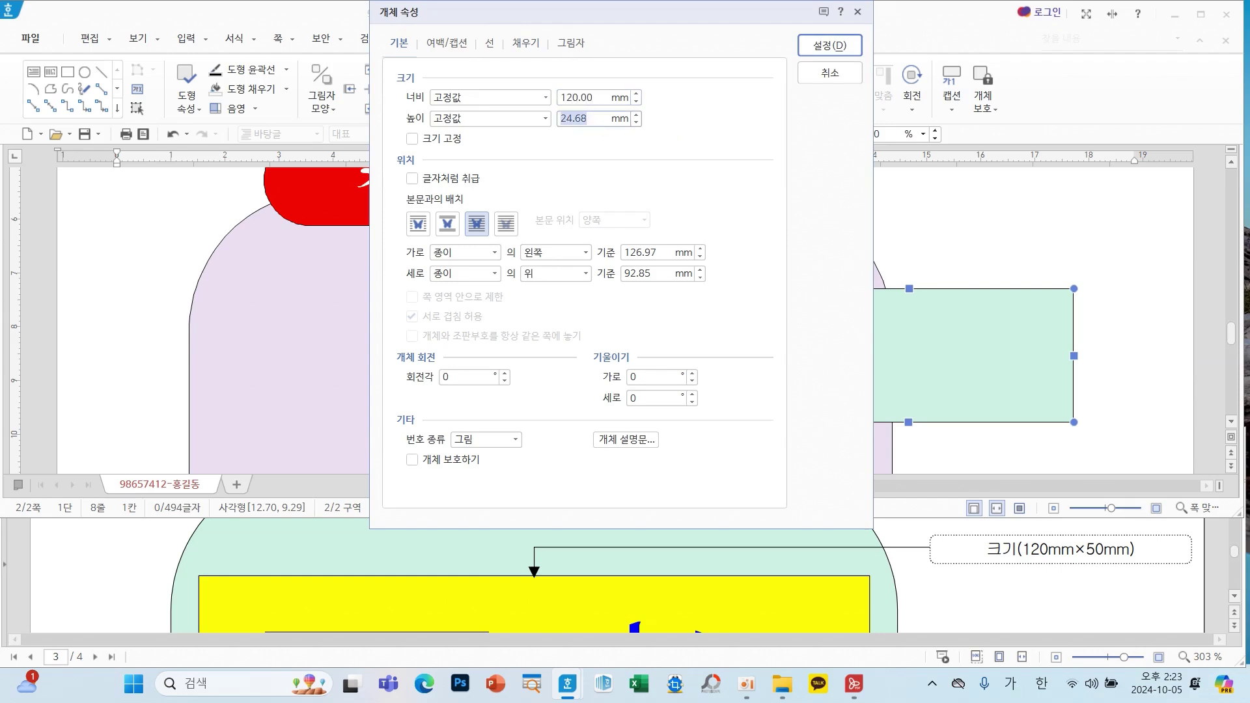
{"action": "left_click", "coordinate": [443, 138]}
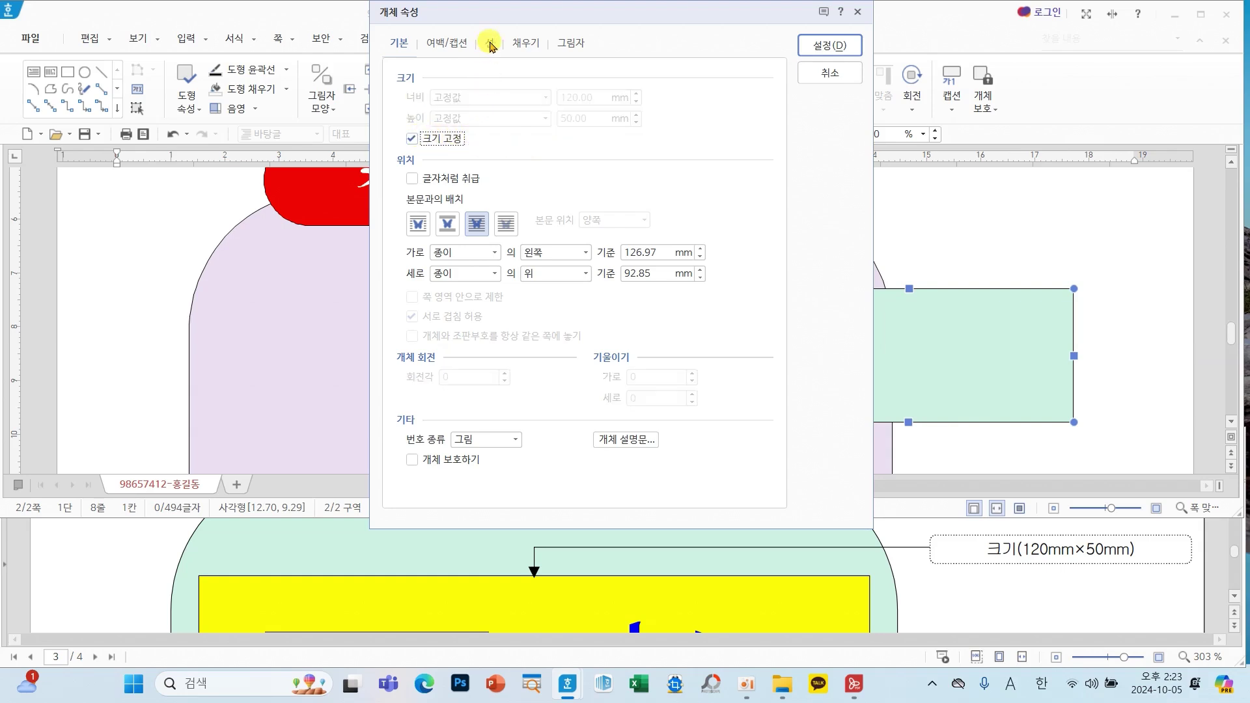
Fill the 120 × 50 mm rectangle with a light orange color.
{"action": "left_click", "coordinate": [489, 41]}
{"action": "left_click", "coordinate": [526, 42]}
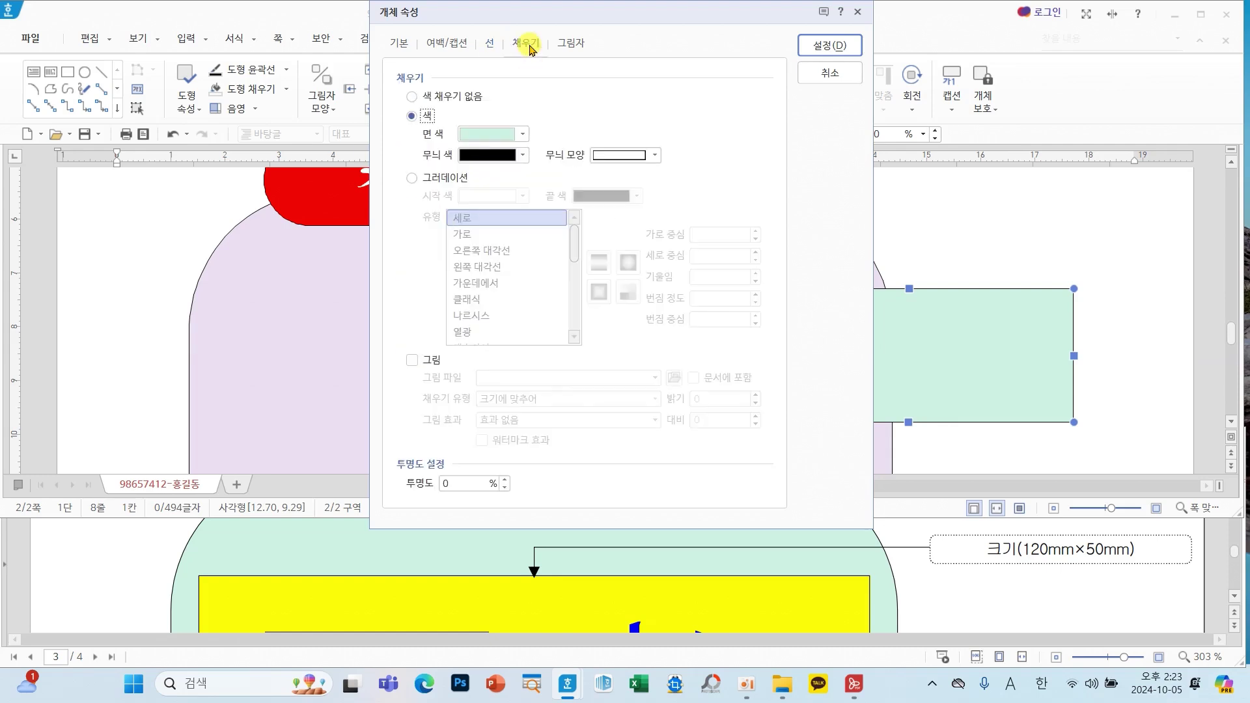
{"action": "left_click", "coordinate": [490, 135]}
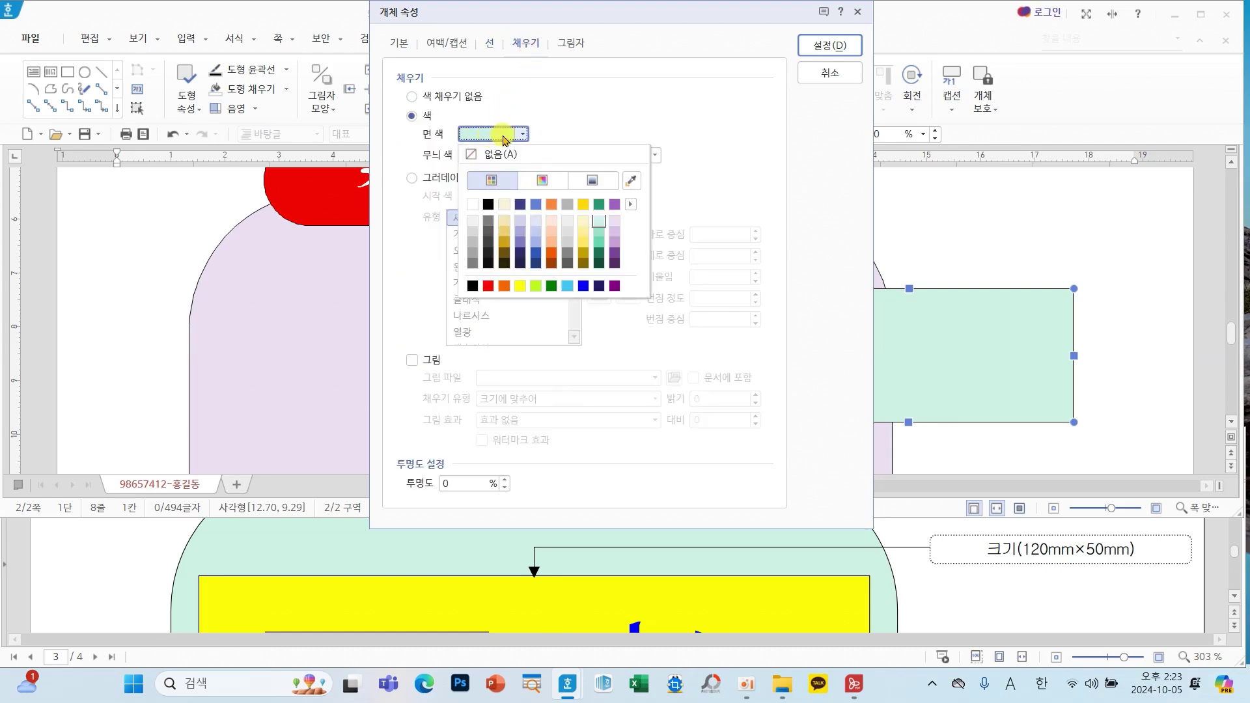
{"action": "left_click", "coordinate": [552, 222]}
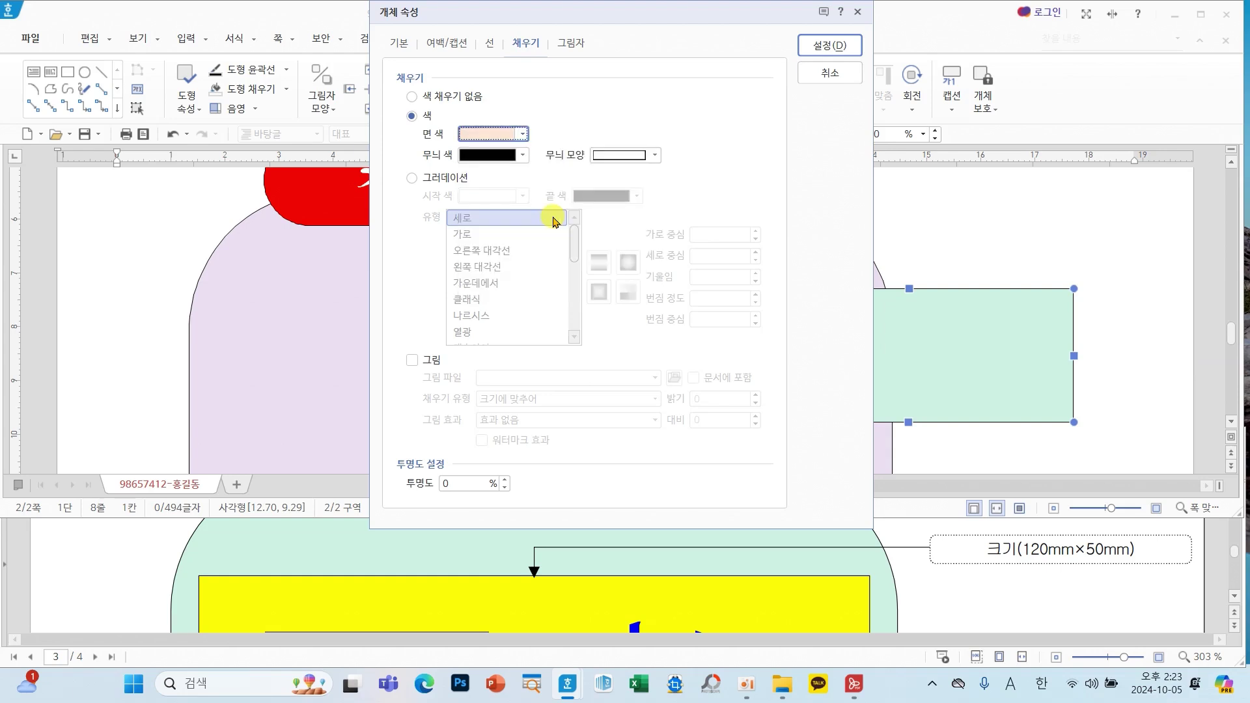
{"action": "left_click", "coordinate": [830, 45]}
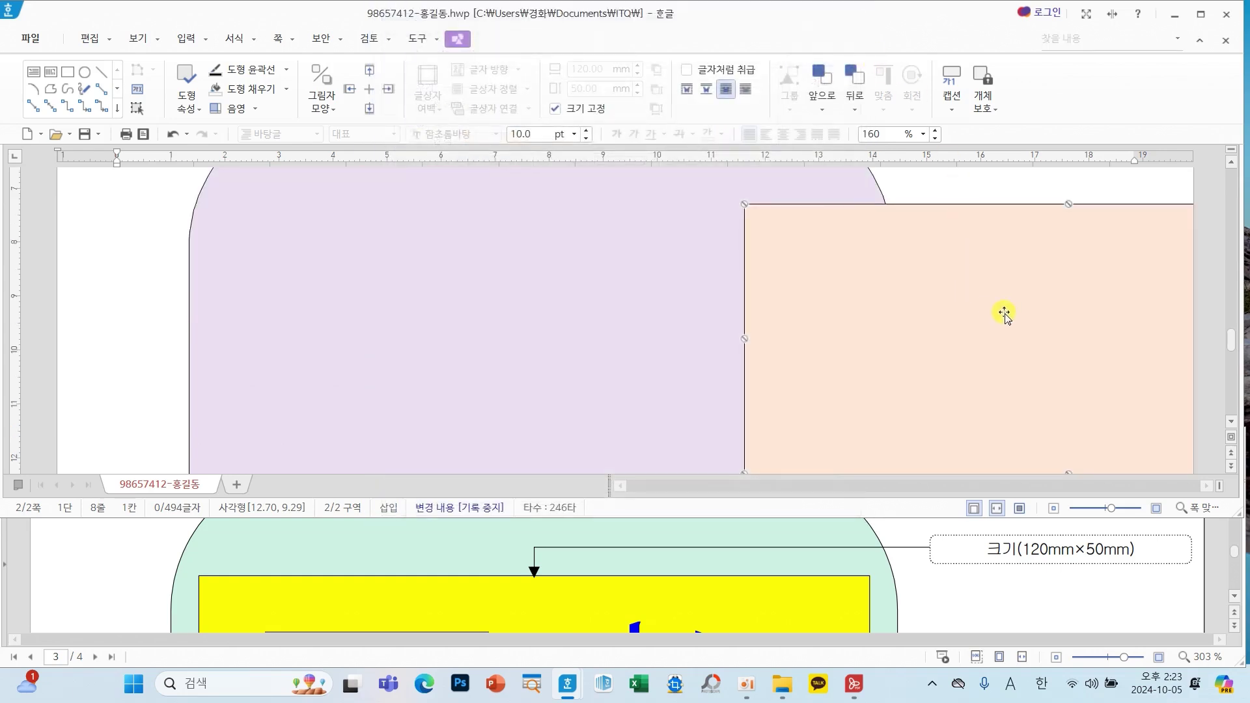
Move the light orange rectangle inside the purple background shape, horizontally centered below the red title box.
{"action": "left_click_drag", "start_coordinate": [1007, 317], "coordinate": [492, 290]}
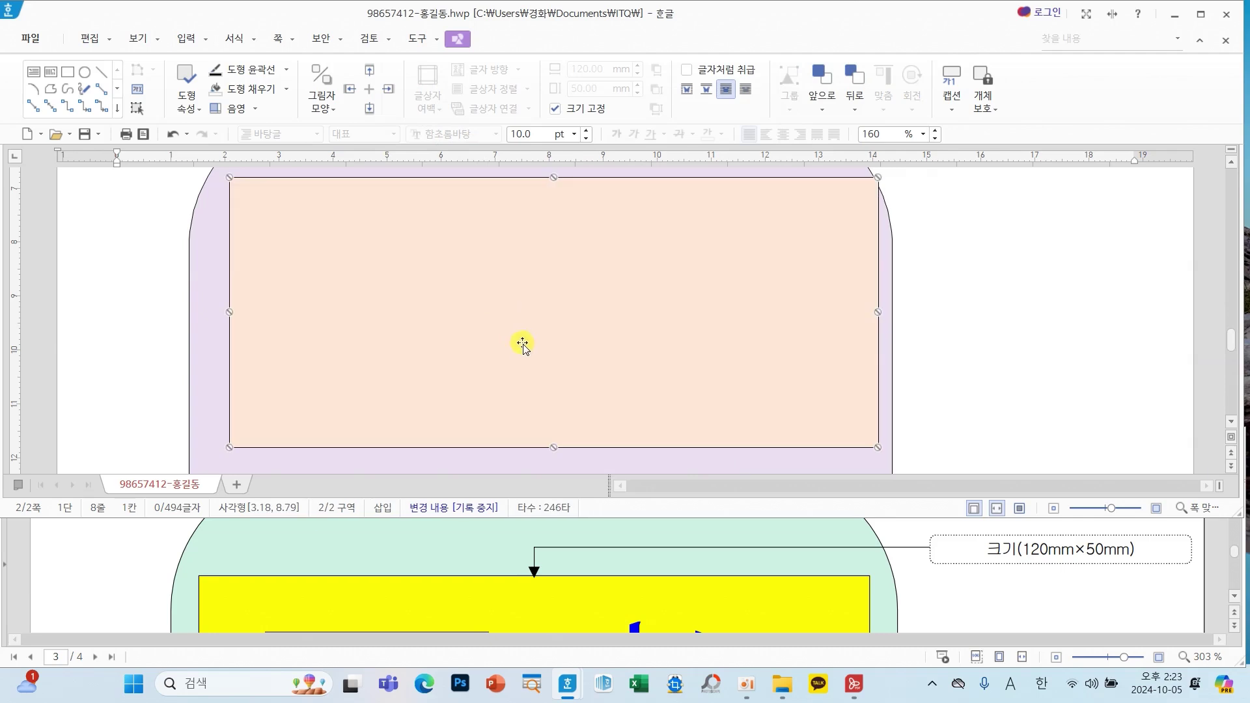
{"action": "scroll", "coordinate": [517, 344], "scroll_direction": "up", "scroll_amount": 3}
{"action": "left_click_drag", "start_coordinate": [540, 369], "coordinate": [543, 420]}
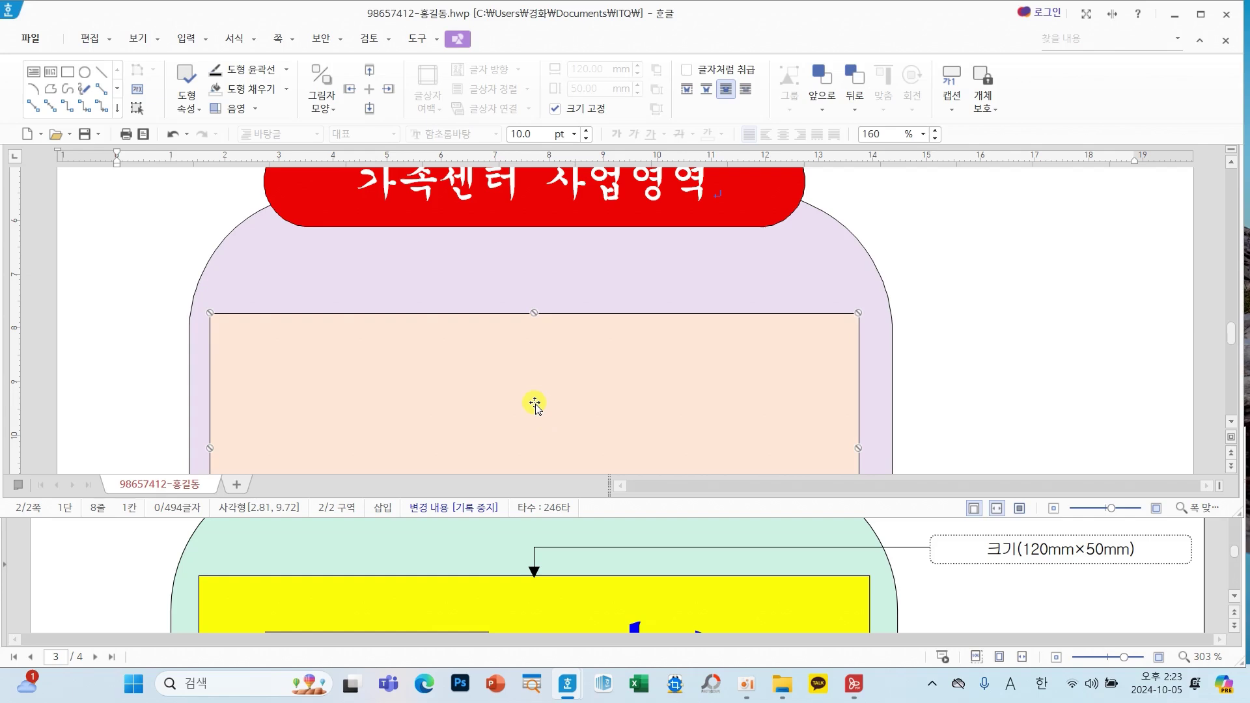
{"action": "scroll", "coordinate": [535, 405], "scroll_direction": "down", "scroll_amount": 3}
{"action": "key", "text": "Right"}
{"action": "key", "text": "Right"}
{"action": "key", "text": "Right"}
{"action": "key", "text": "Right"}
{"action": "key", "text": "Right"}
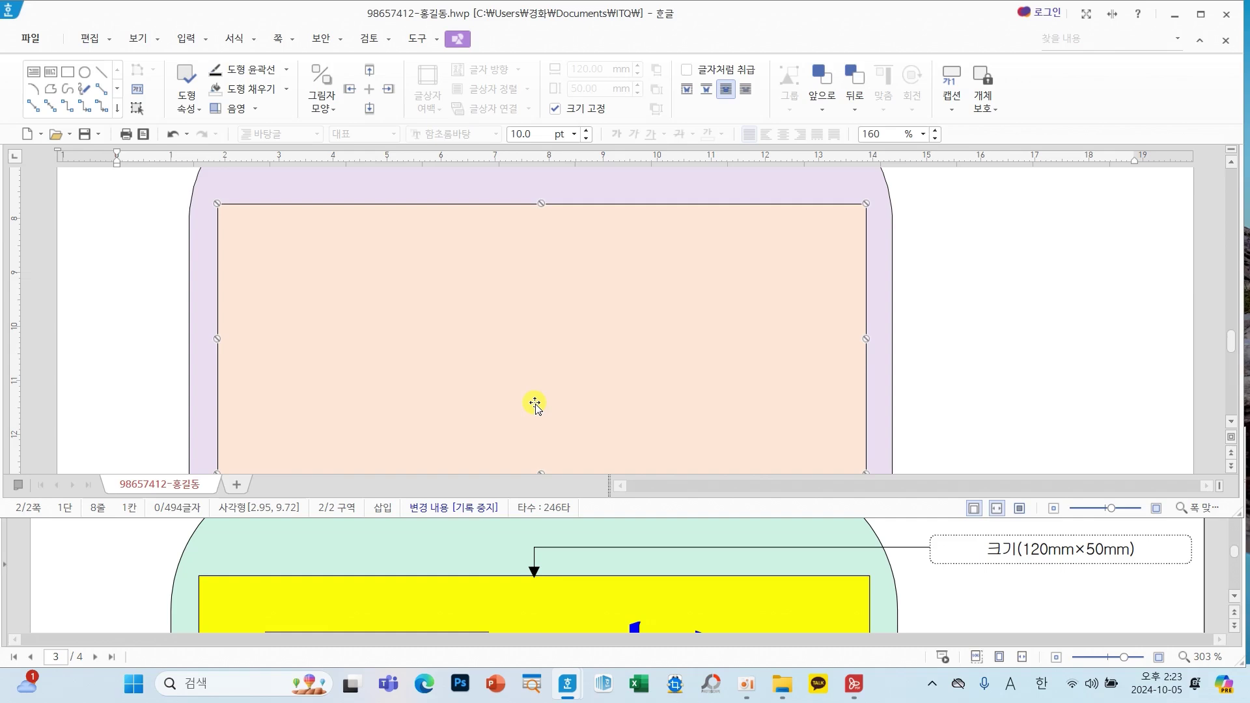
{"action": "key", "text": "Up"}
{"action": "key", "text": "Up"}
{"action": "key", "text": "Up"}
{"action": "key", "text": "Up"}
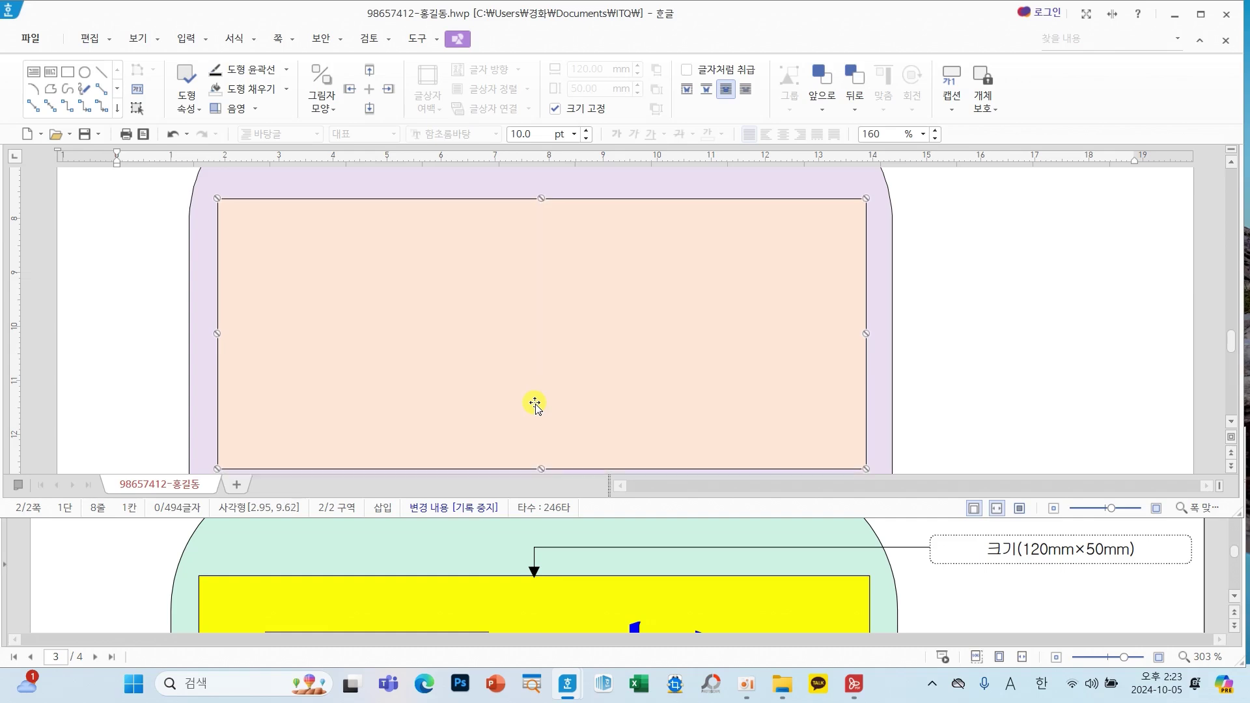
Move the red title box slightly down over the top edge of the purple background shape.
{"action": "scroll", "coordinate": [1084, 372], "scroll_direction": "up", "scroll_amount": 2}
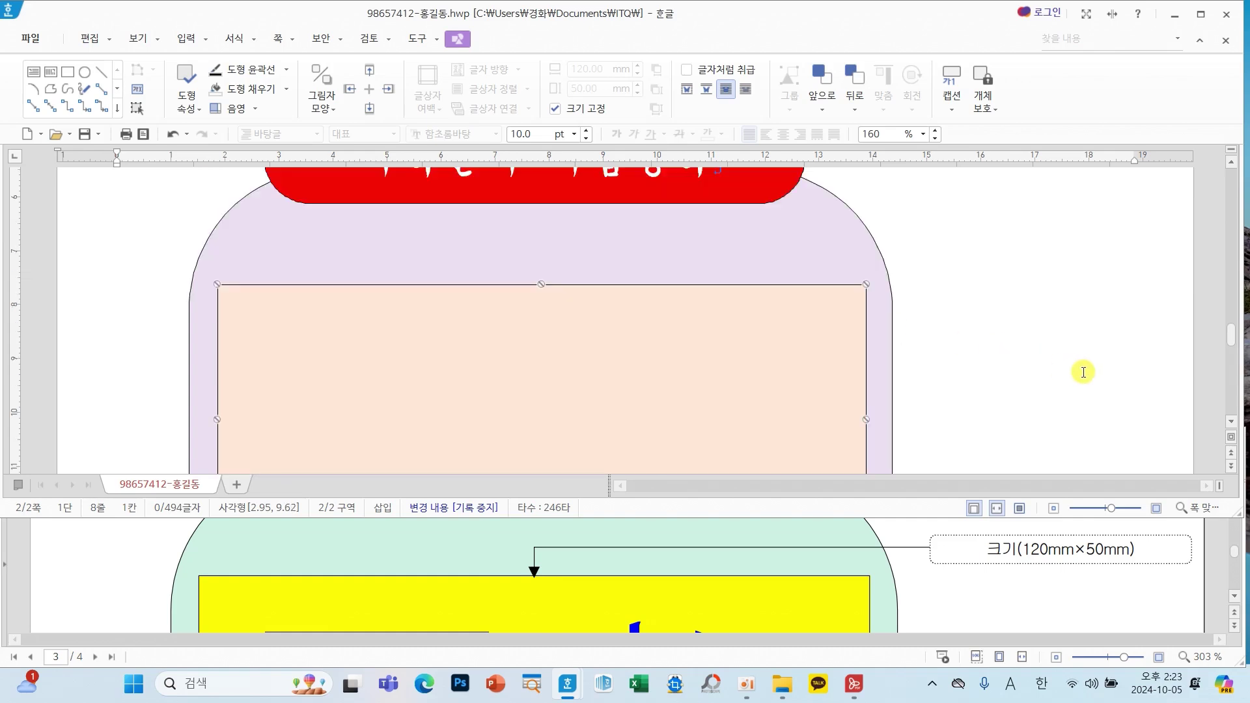
{"action": "scroll", "coordinate": [1084, 373], "scroll_direction": "up", "scroll_amount": 2}
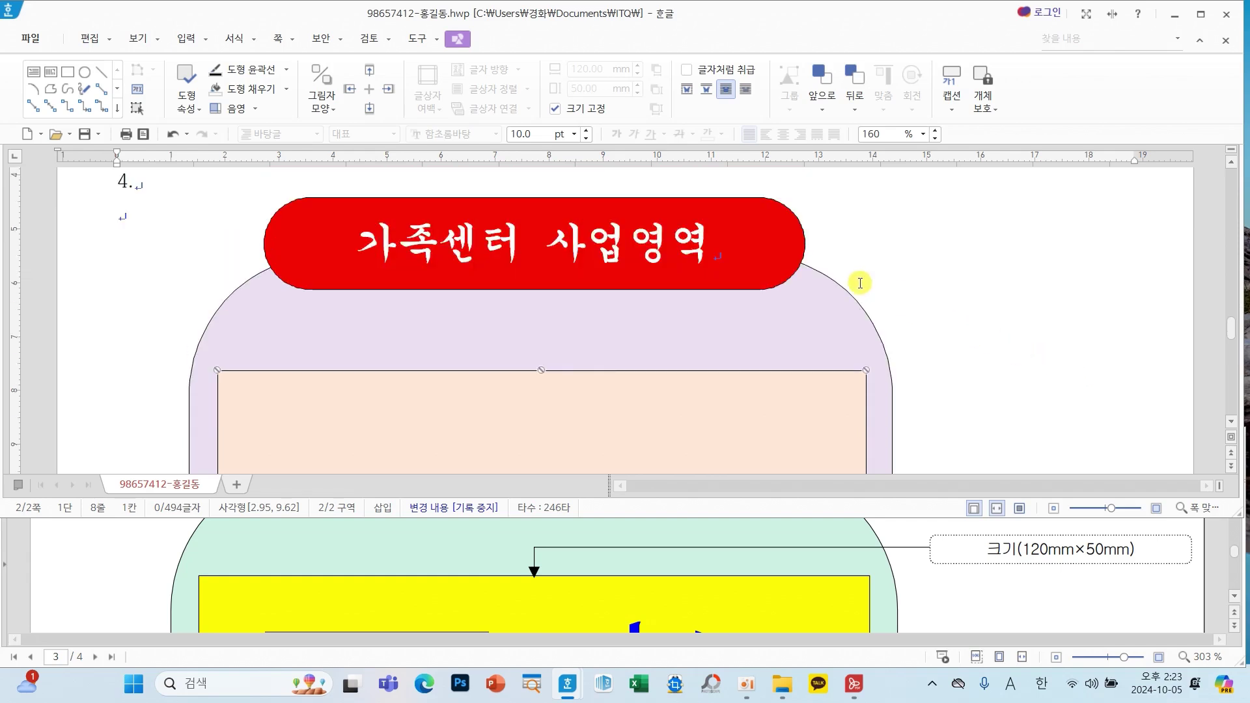
{"action": "left_click", "coordinate": [799, 253]}
{"action": "left_click_drag", "start_coordinate": [799, 253], "coordinate": [800, 264]}
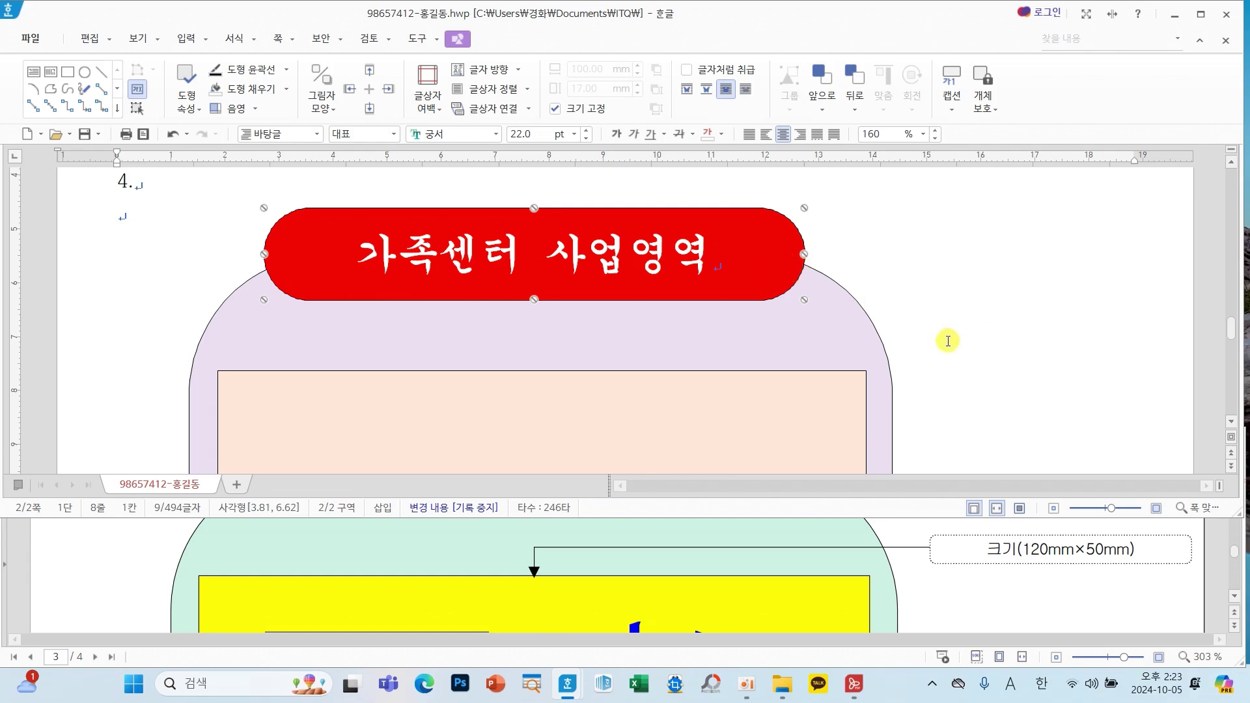
Nudge the light orange rectangle slightly up and left within the purple background shape.
{"action": "left_click", "coordinate": [799, 369]}
{"action": "scroll", "coordinate": [789, 355], "scroll_direction": "down", "scroll_amount": 3}
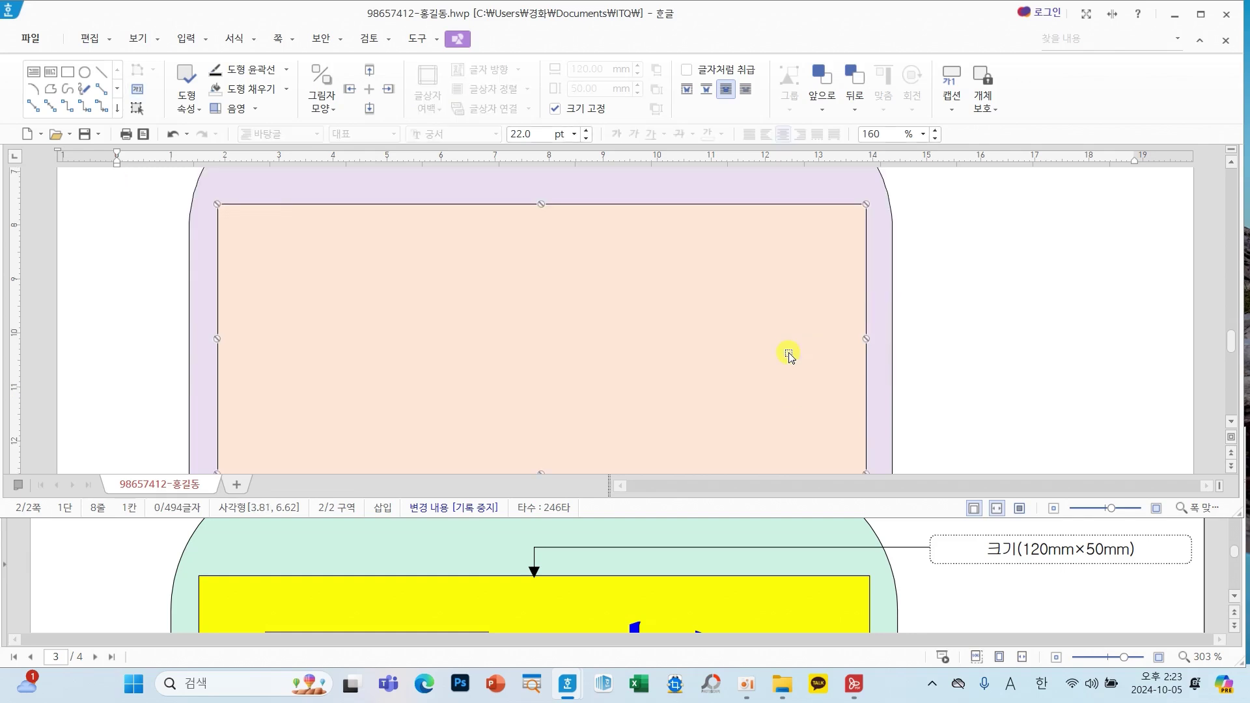
{"action": "key", "text": "Up"}
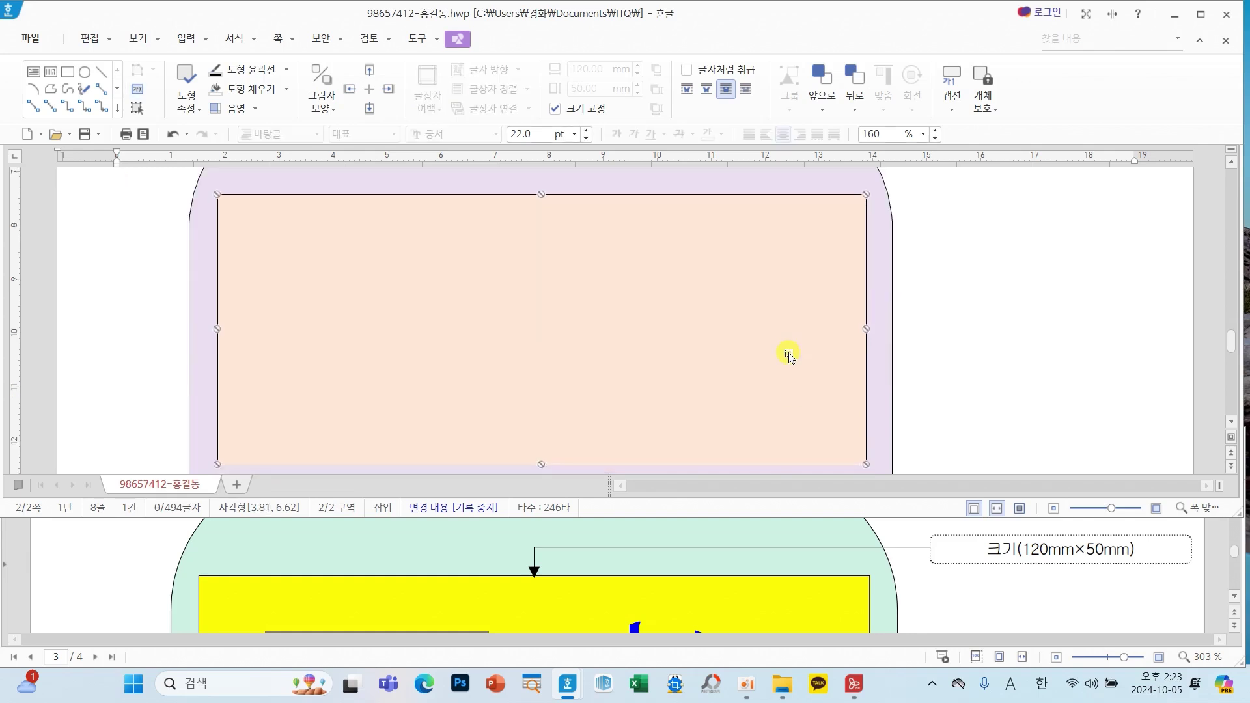
{"action": "key", "text": "Left"}
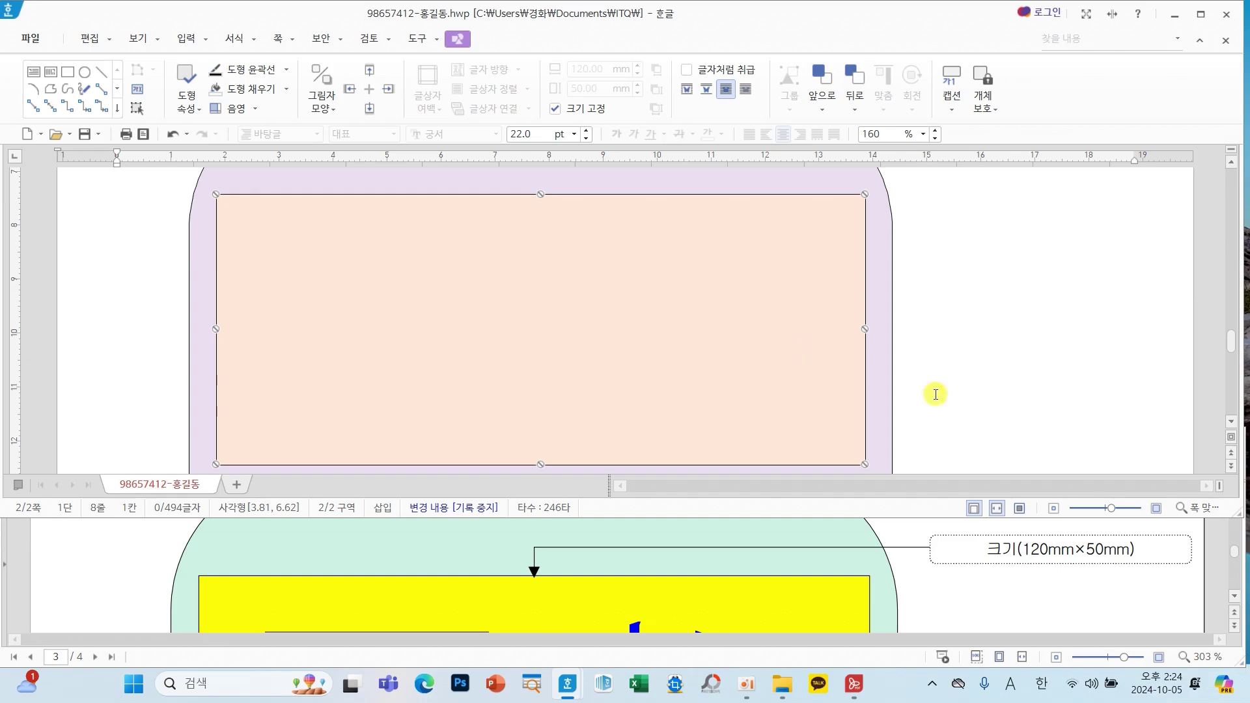
Compare the drawing with question 4's sample and read the logo picture's file, size and effect requirements.
{"action": "left_click", "coordinate": [993, 409]}
{"action": "scroll", "coordinate": [1021, 398], "scroll_direction": "down", "scroll_amount": 5}
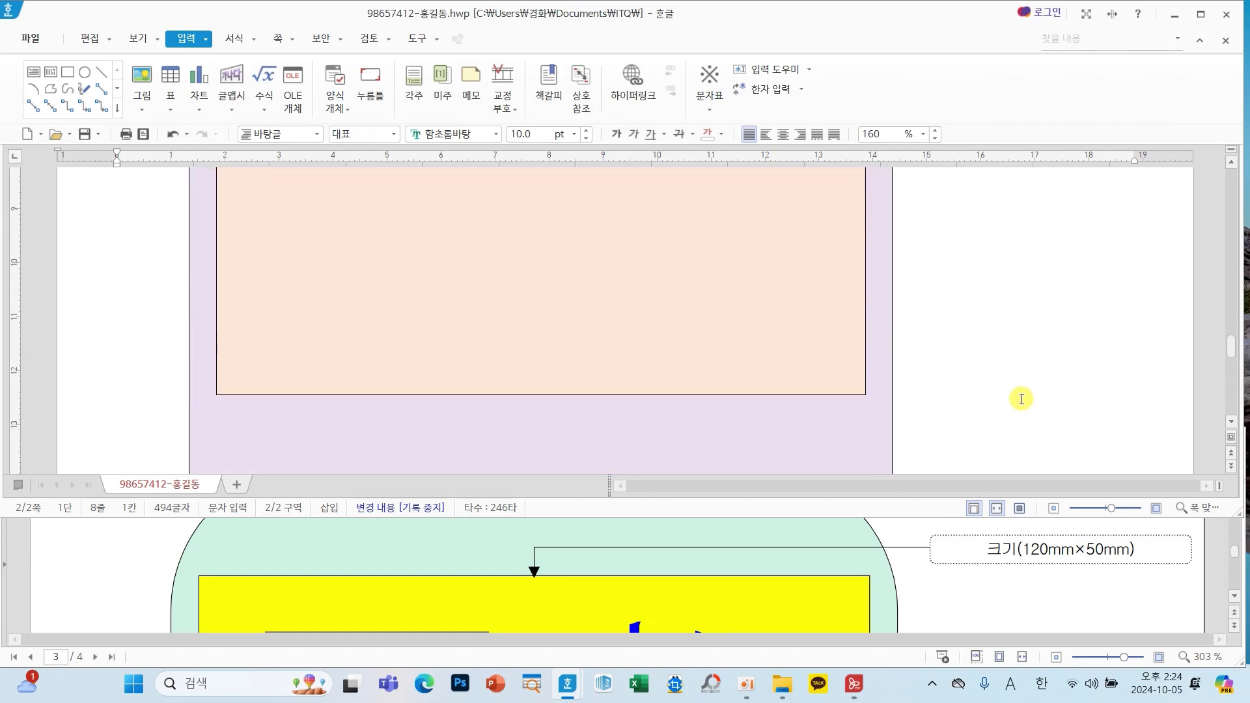
{"action": "scroll", "coordinate": [1021, 399], "scroll_direction": "up", "scroll_amount": 3}
{"action": "scroll", "coordinate": [1010, 544], "scroll_direction": "down", "scroll_amount": 6}
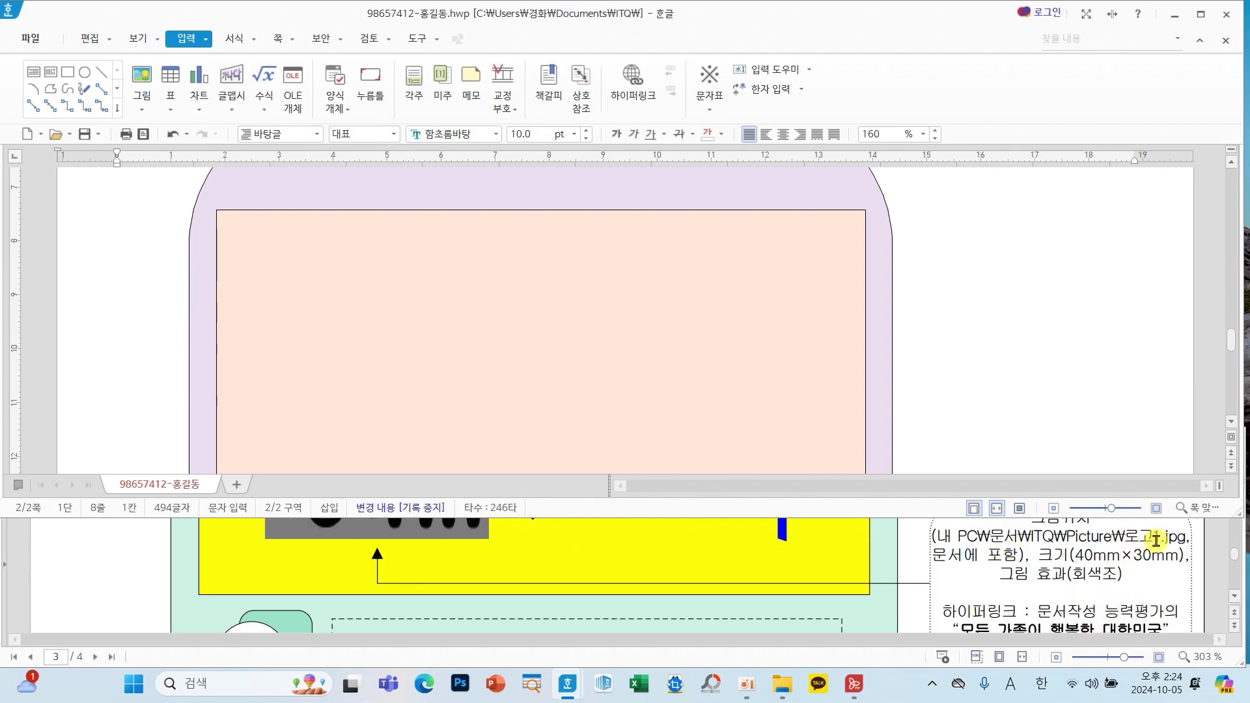
{"action": "scroll", "coordinate": [1054, 404], "scroll_direction": "up", "scroll_amount": 2}
{"action": "scroll", "coordinate": [1019, 391], "scroll_direction": "down", "scroll_amount": 3}
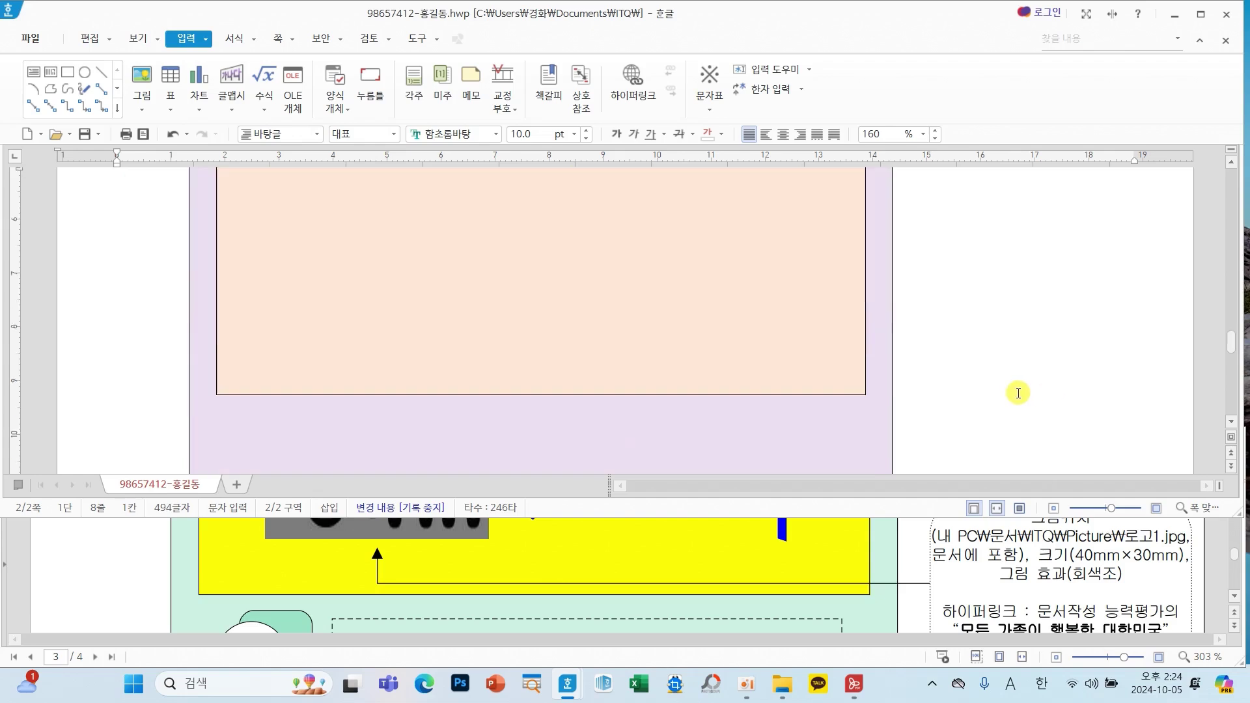
{"action": "scroll", "coordinate": [1019, 393], "scroll_direction": "up", "scroll_amount": 3}
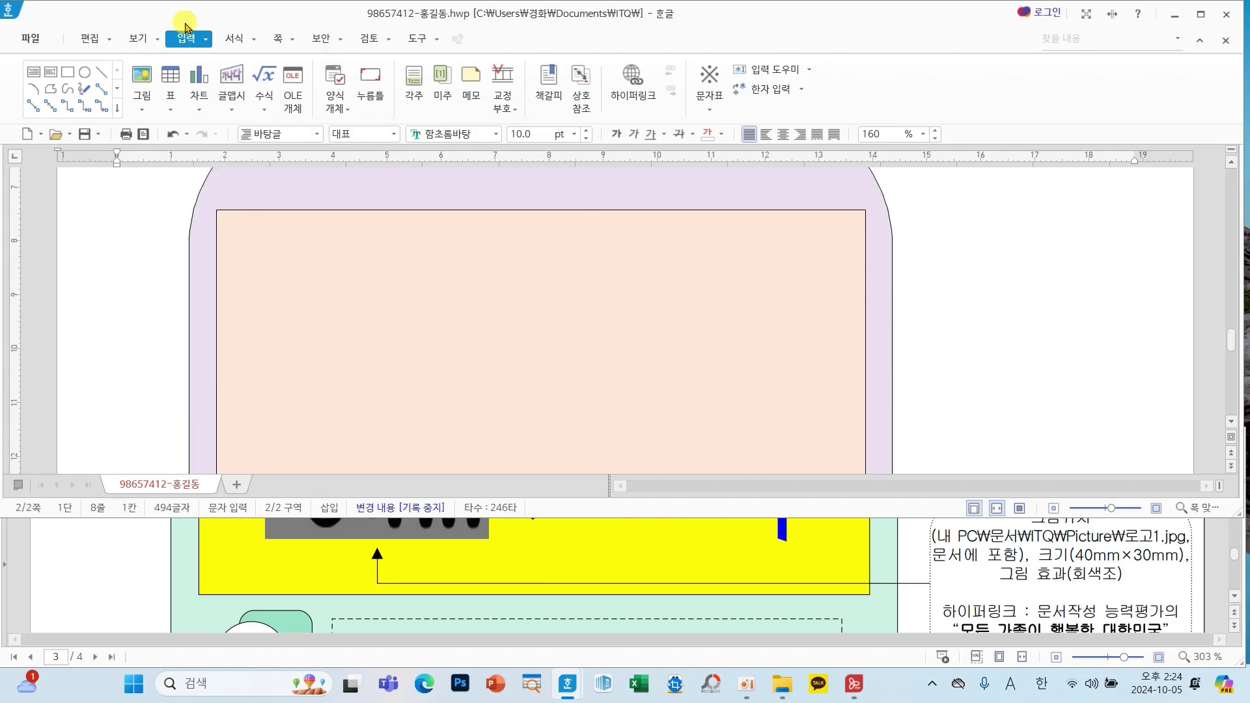
Insert 로고1 from the 문서 > ITQ > Picture folder, embedded and about 71 × 23 mm, over the purple shape's right edge.
{"action": "left_click", "coordinate": [143, 77]}
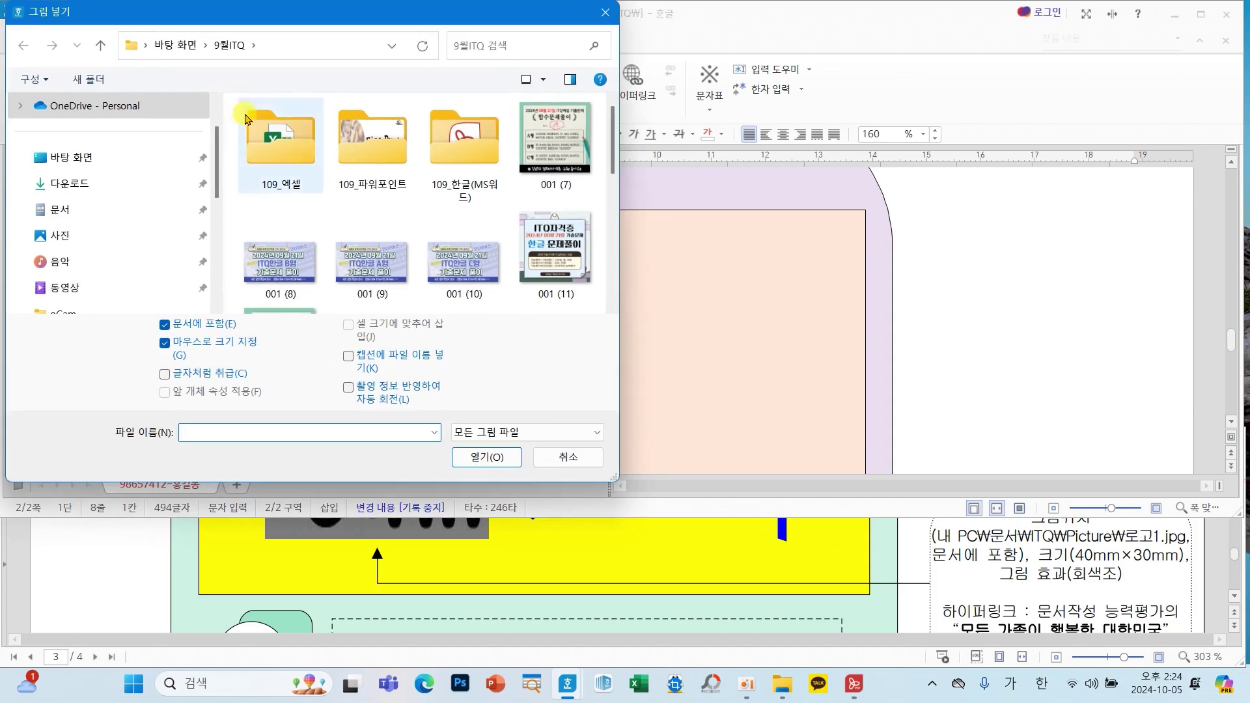
{"action": "left_click", "coordinate": [63, 210]}
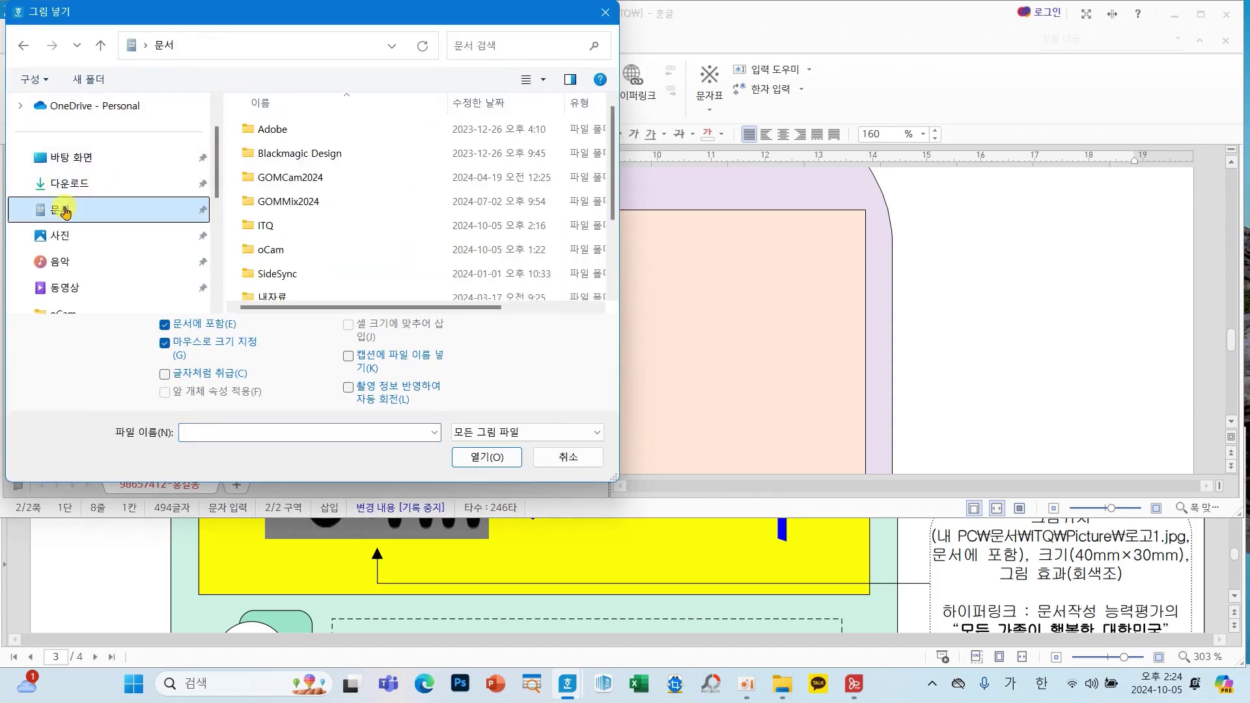
{"action": "double_click", "coordinate": [255, 226]}
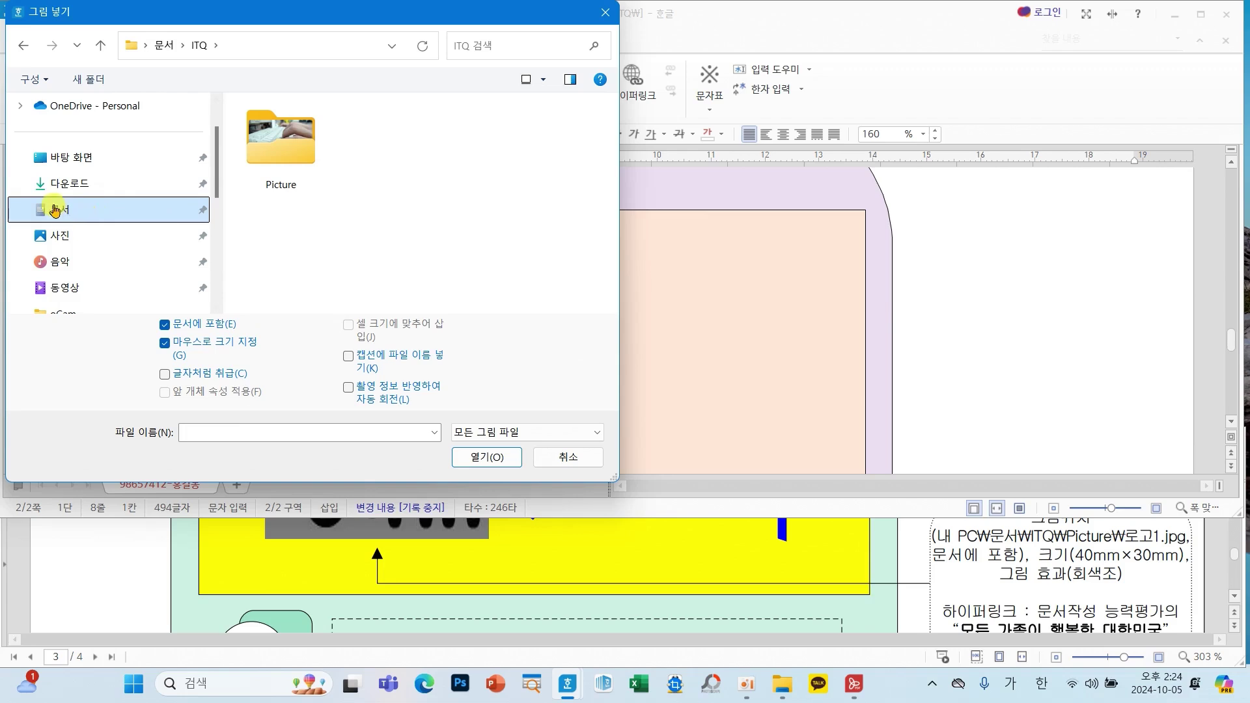
{"action": "double_click", "coordinate": [291, 152]}
{"action": "left_click", "coordinate": [400, 256]}
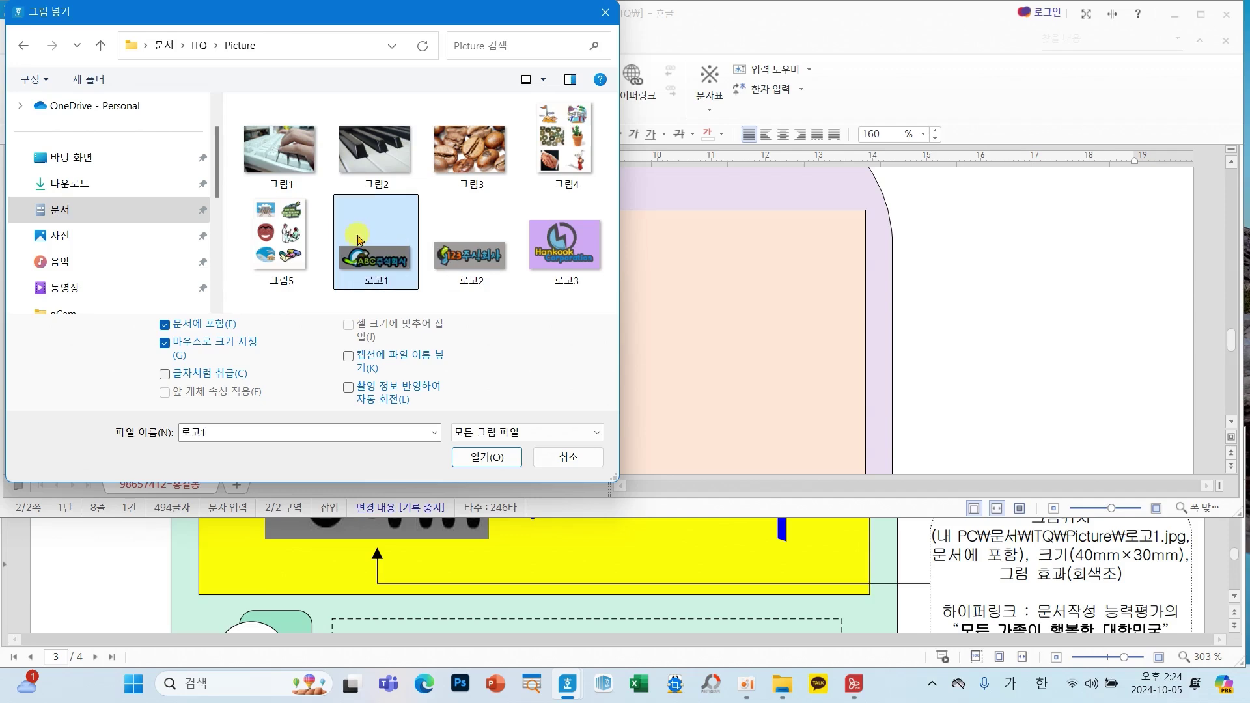
{"action": "left_click_drag", "start_coordinate": [131, 291], "coordinate": [254, 339]}
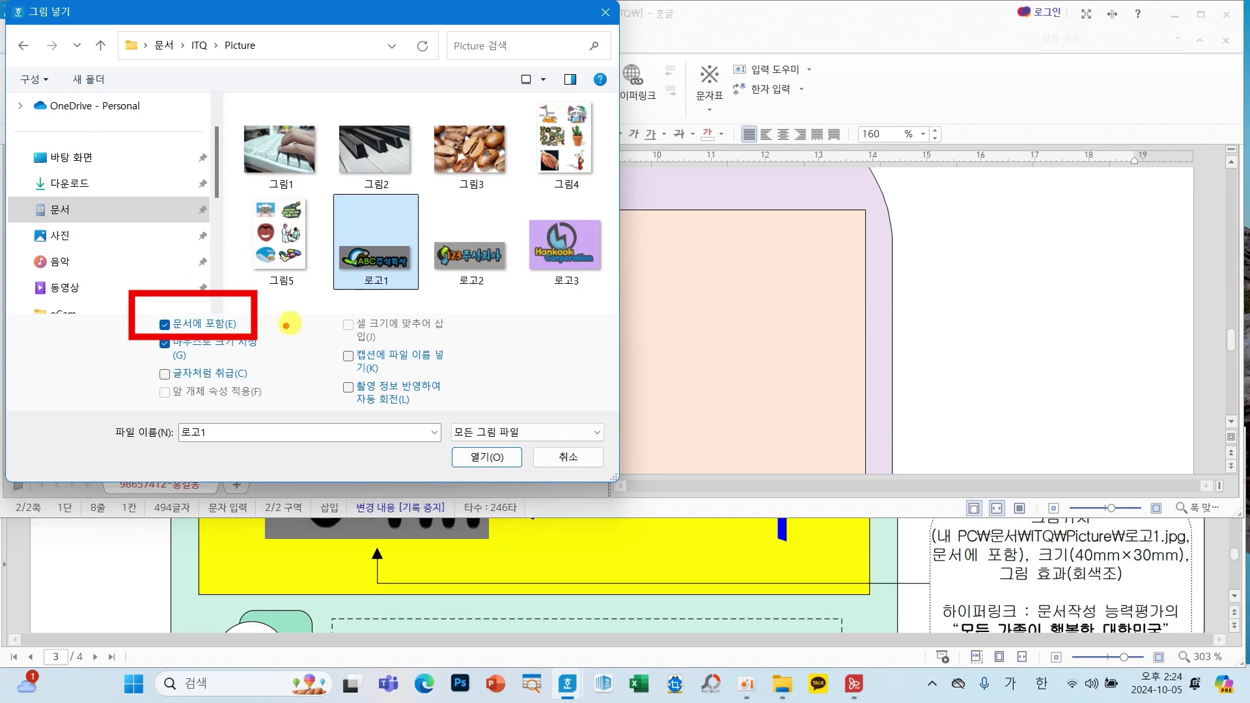
{"action": "left_click_drag", "start_coordinate": [916, 535], "coordinate": [1032, 579]}
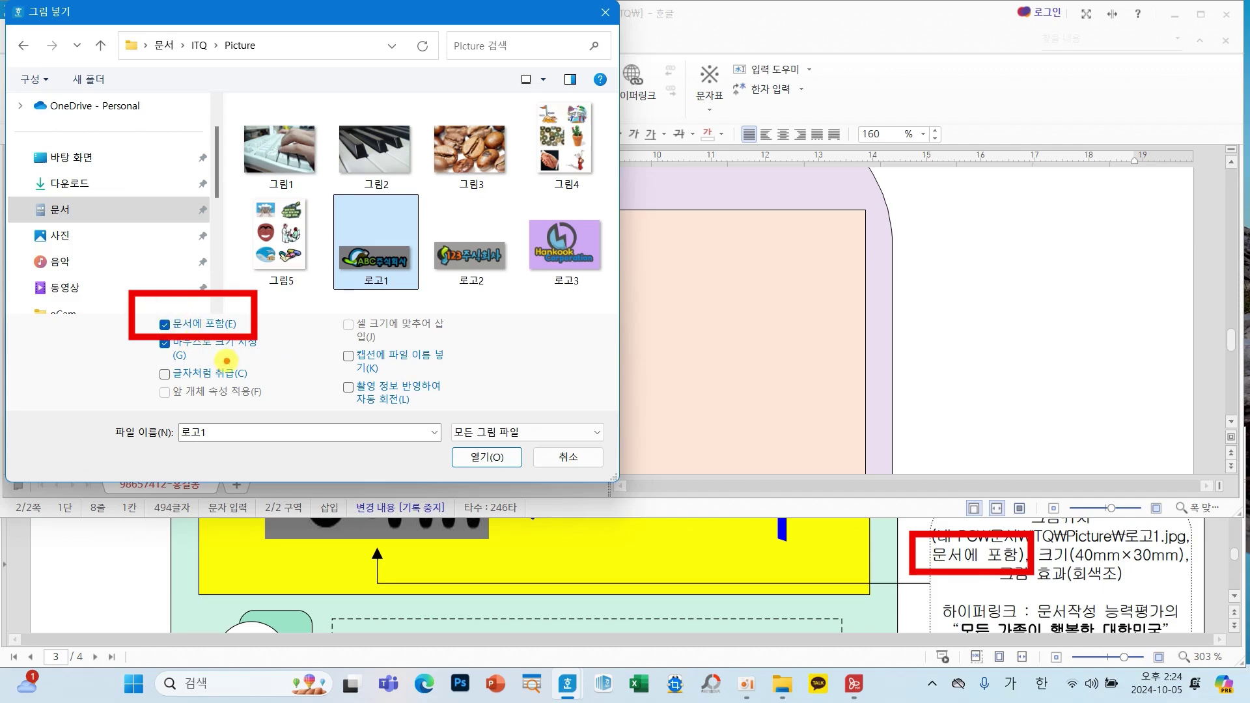
{"action": "left_click", "coordinate": [503, 457]}
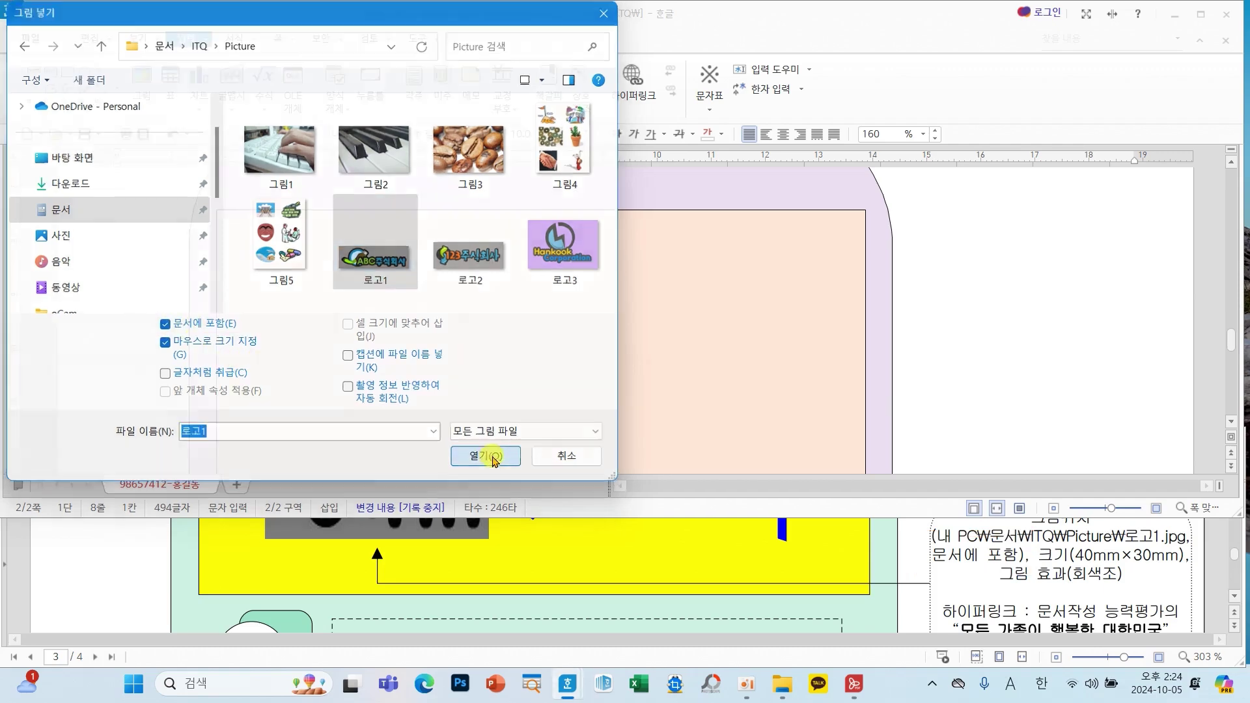
{"action": "left_click_drag", "start_coordinate": [809, 301], "coordinate": [1194, 429]}
{"action": "left_click_drag", "start_coordinate": [1015, 402], "coordinate": [977, 413]}
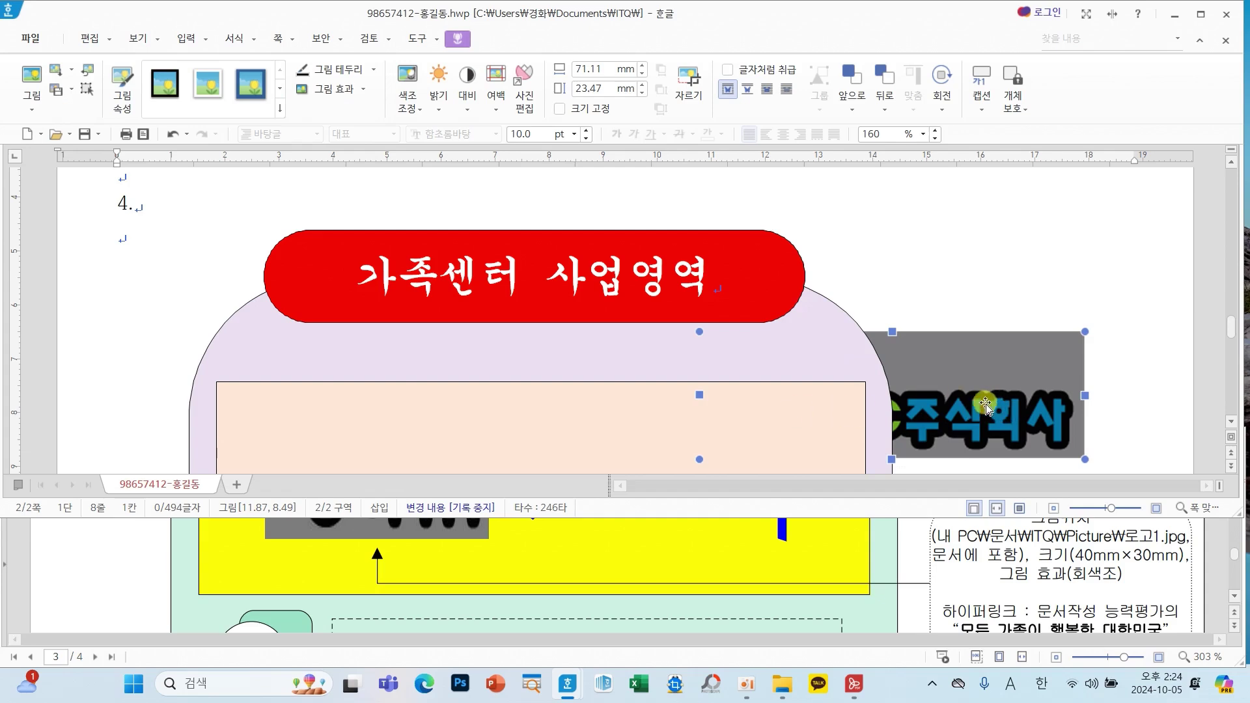
Set the logo picture's size to 40 mm wide and 30 mm high and lock its size.
{"action": "double_click", "coordinate": [973, 397]}
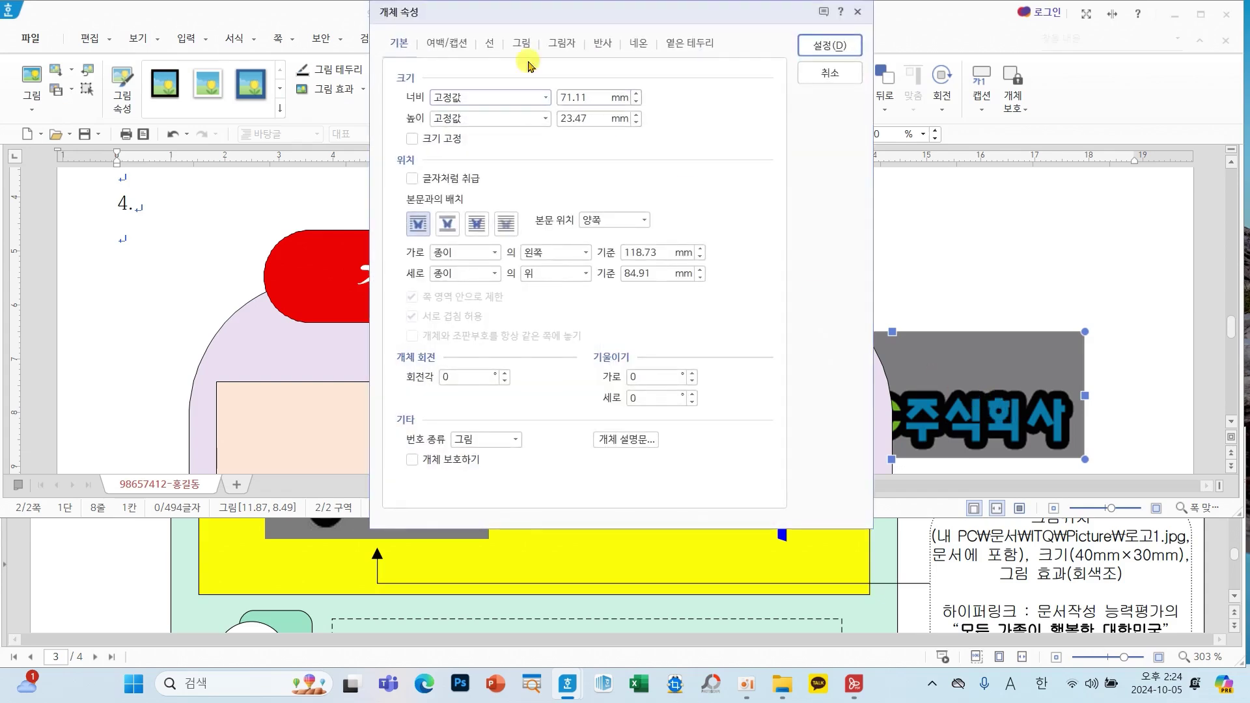
{"action": "left_click_drag", "start_coordinate": [456, 30], "coordinate": [324, 78]}
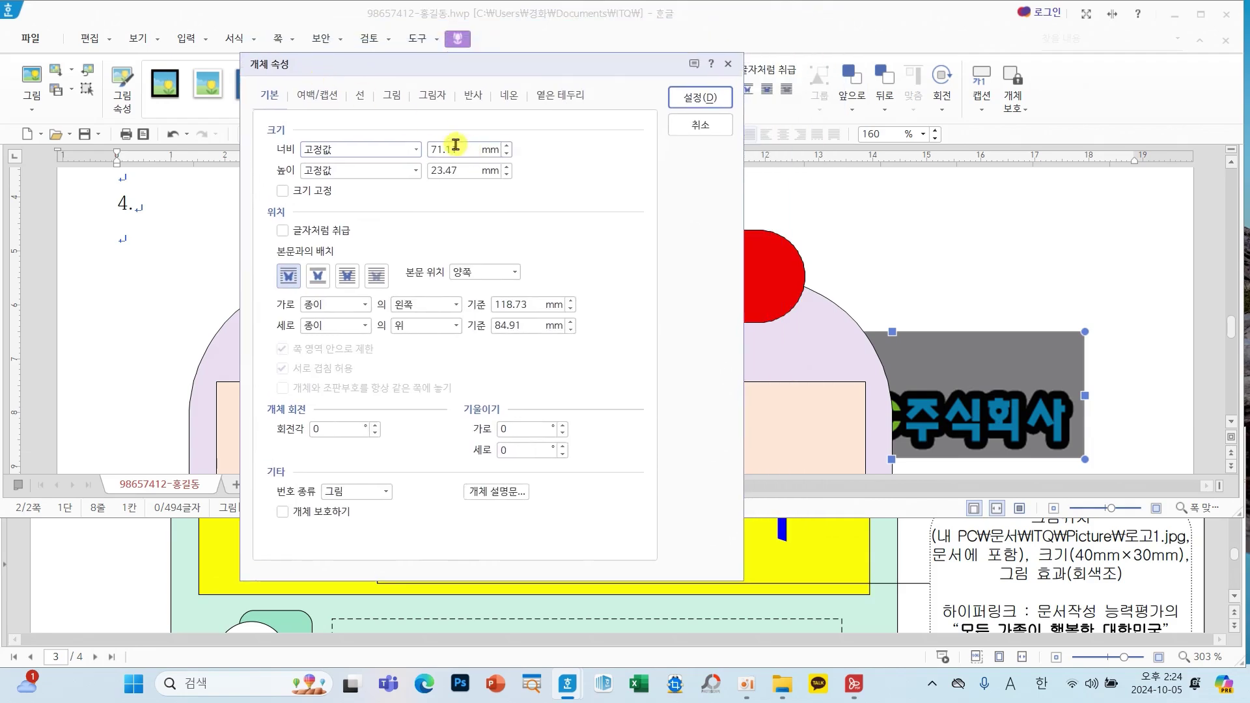
{"action": "left_click", "coordinate": [456, 144]}
{"action": "type", "text": "40"}
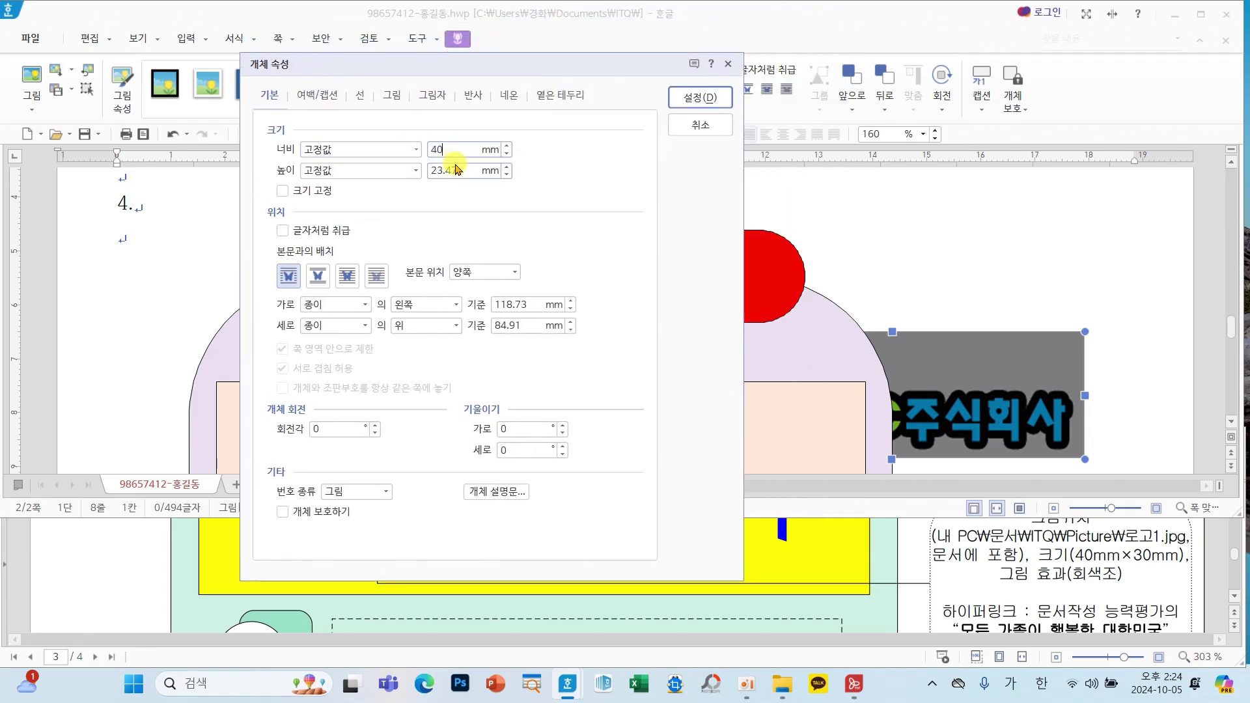
{"action": "left_click", "coordinate": [459, 172]}
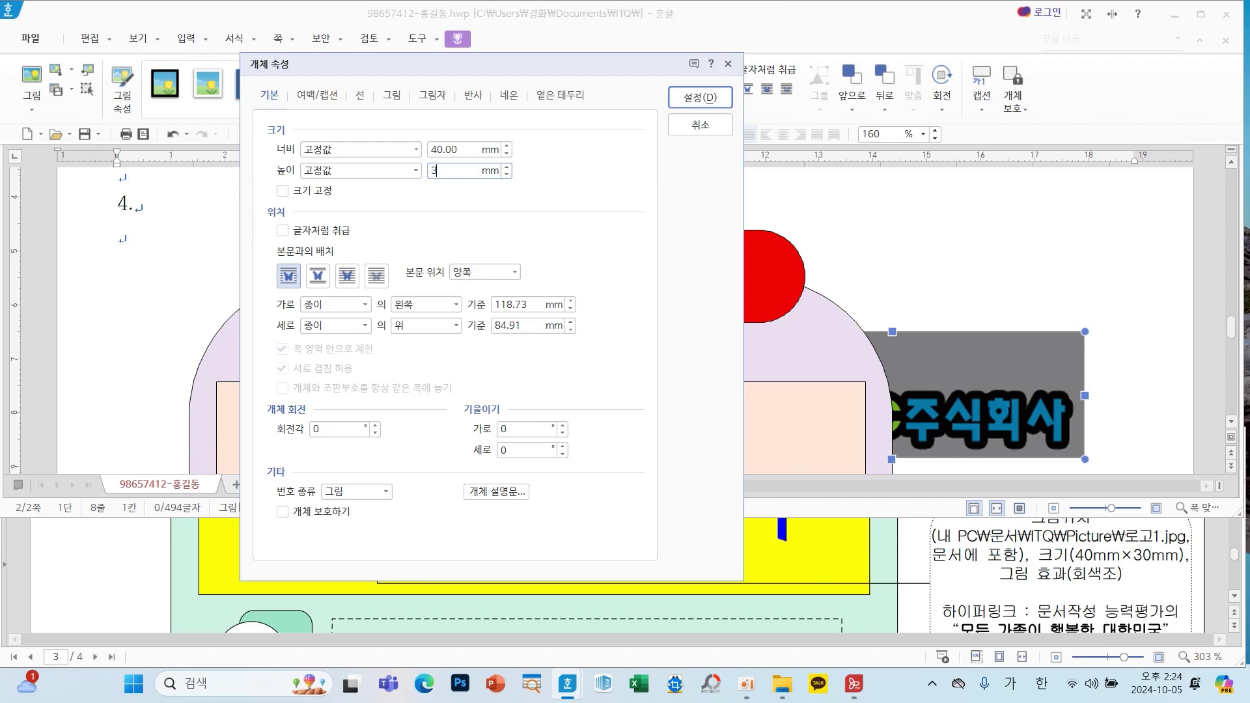
{"action": "left_click", "coordinate": [318, 191]}
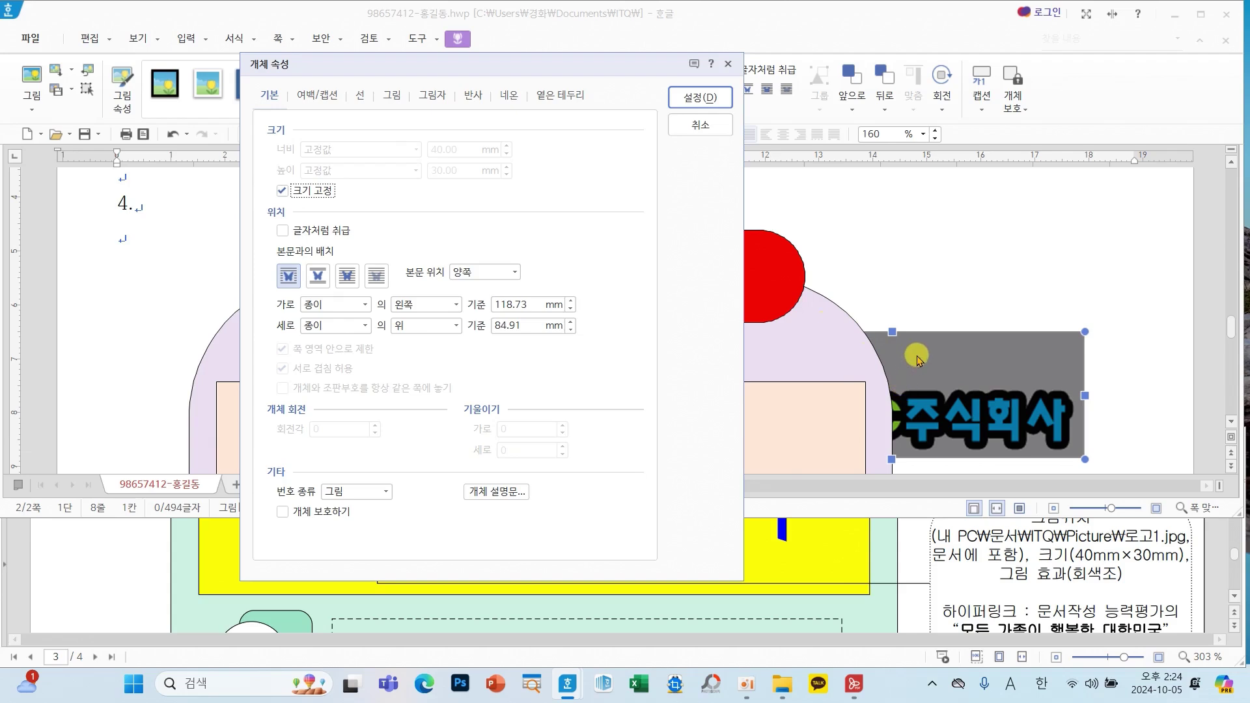
Place the logo picture in front of the text and apply the grayscale (회색조) picture effect.
{"action": "left_click", "coordinate": [345, 279]}
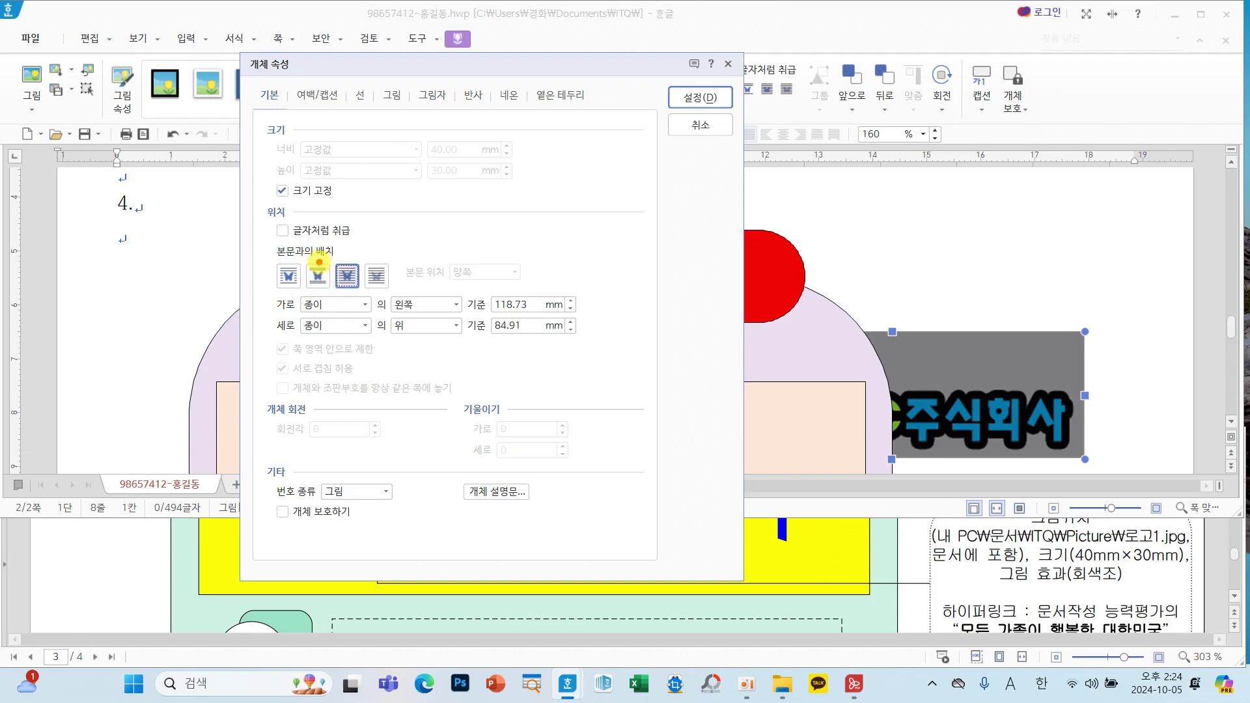
{"action": "left_click_drag", "start_coordinate": [317, 255], "coordinate": [371, 297]}
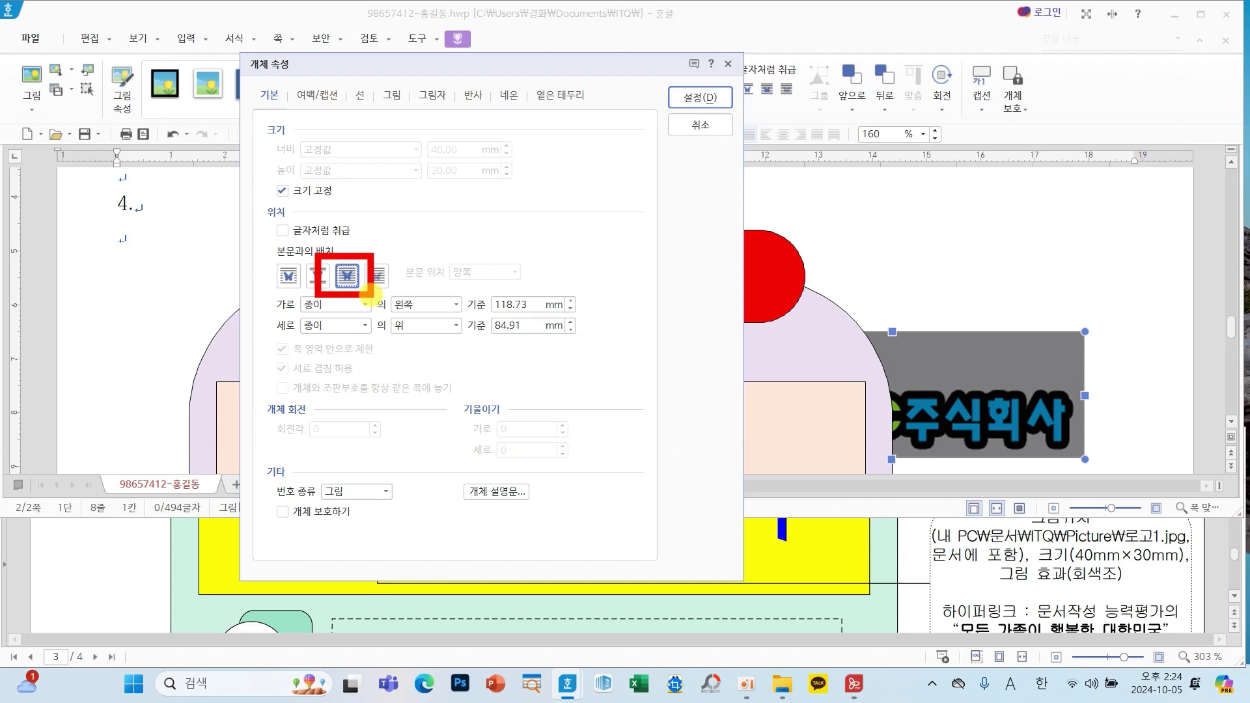
{"action": "left_click_drag", "start_coordinate": [978, 557], "coordinate": [1146, 587]}
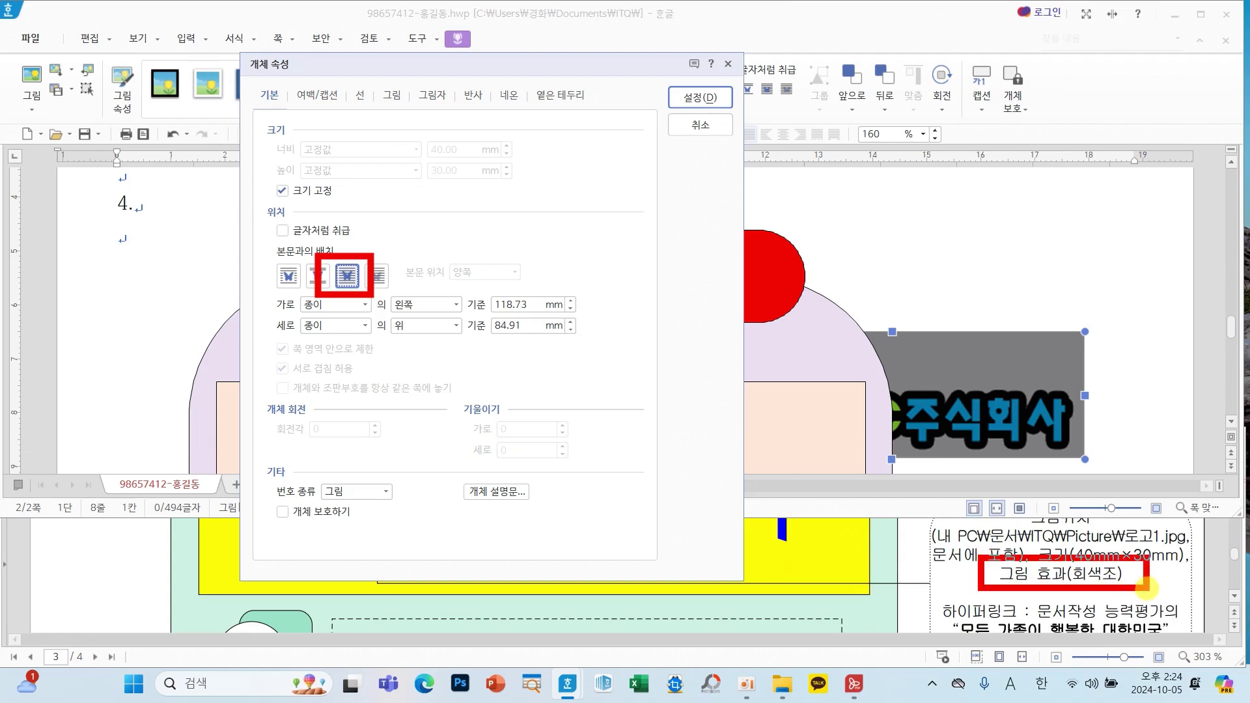
{"action": "mouse_move", "coordinate": [386, 72]}
{"action": "left_mouse_down"}
{"action": "mouse_move", "coordinate": [389, 99]}
{"action": "mouse_move", "coordinate": [400, 77]}
{"action": "left_mouse_up"}
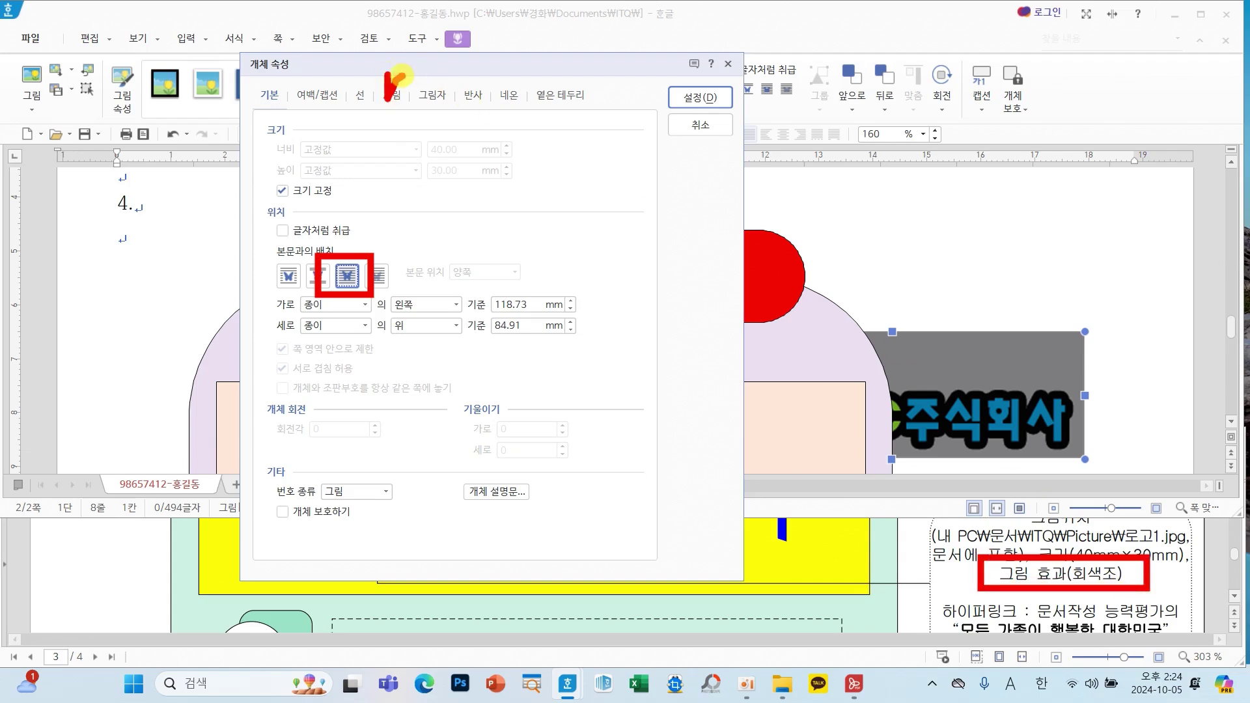
{"action": "left_click", "coordinate": [393, 95]}
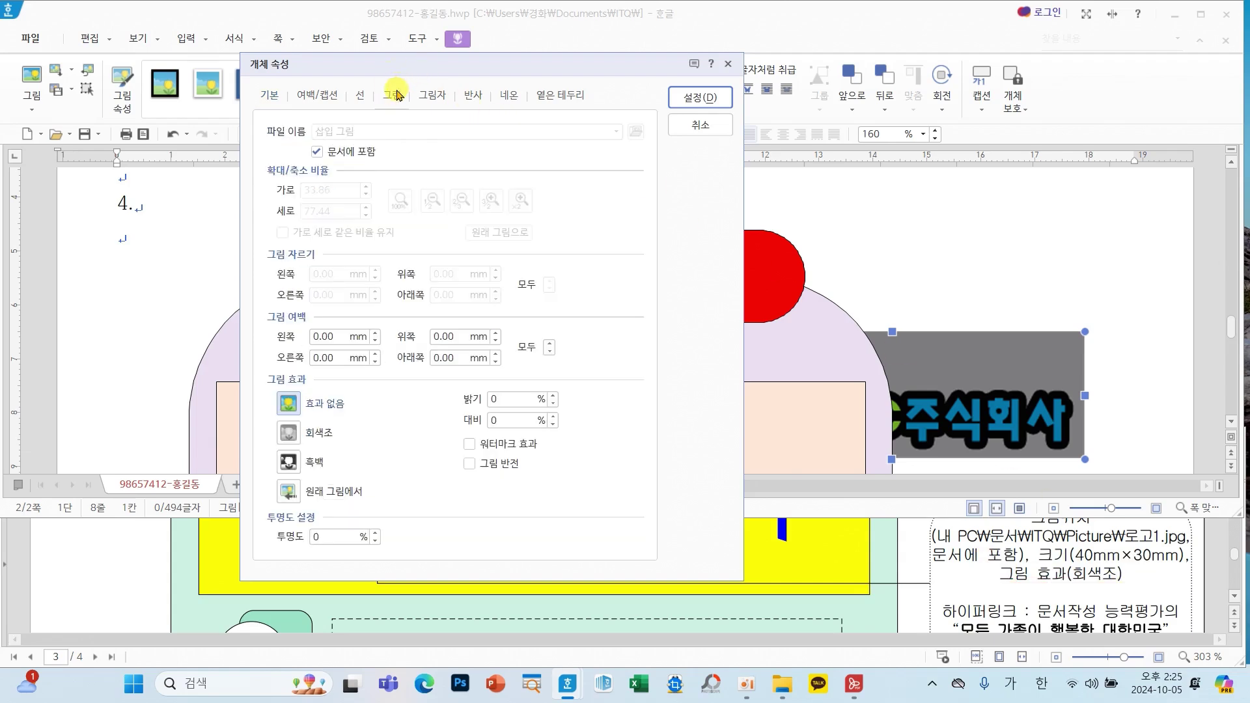
{"action": "left_click", "coordinate": [291, 438]}
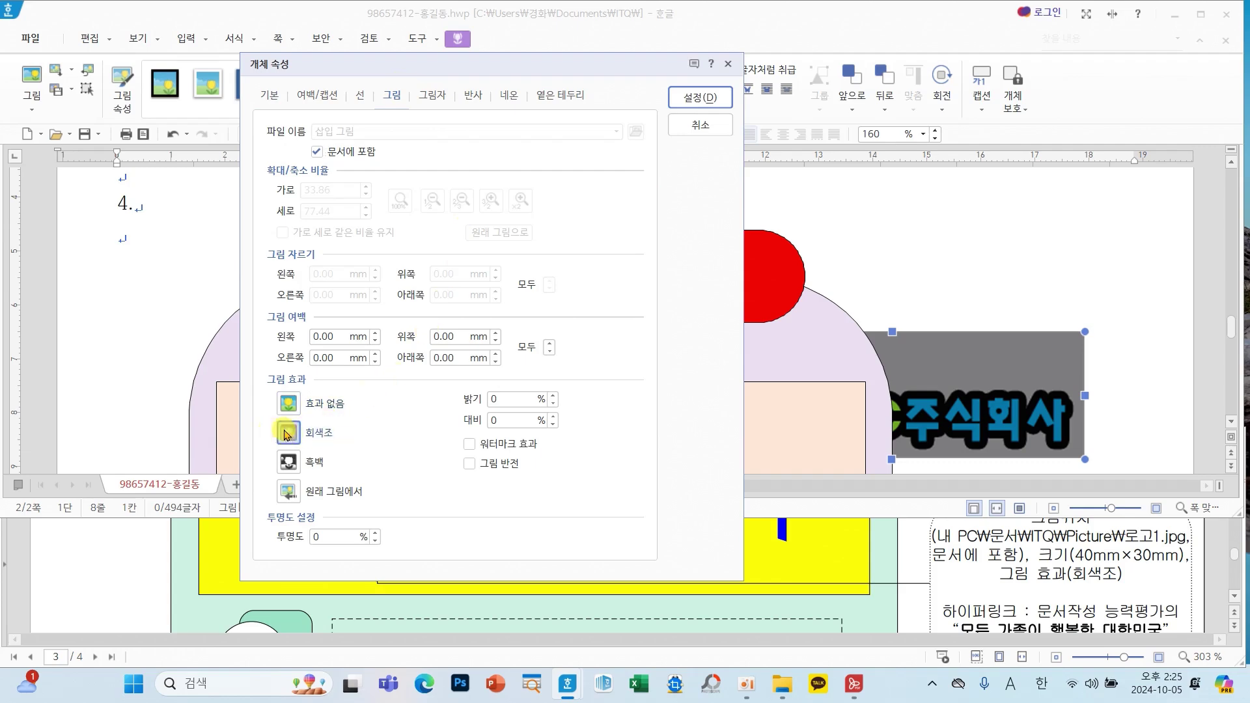
{"action": "left_click", "coordinate": [695, 101]}
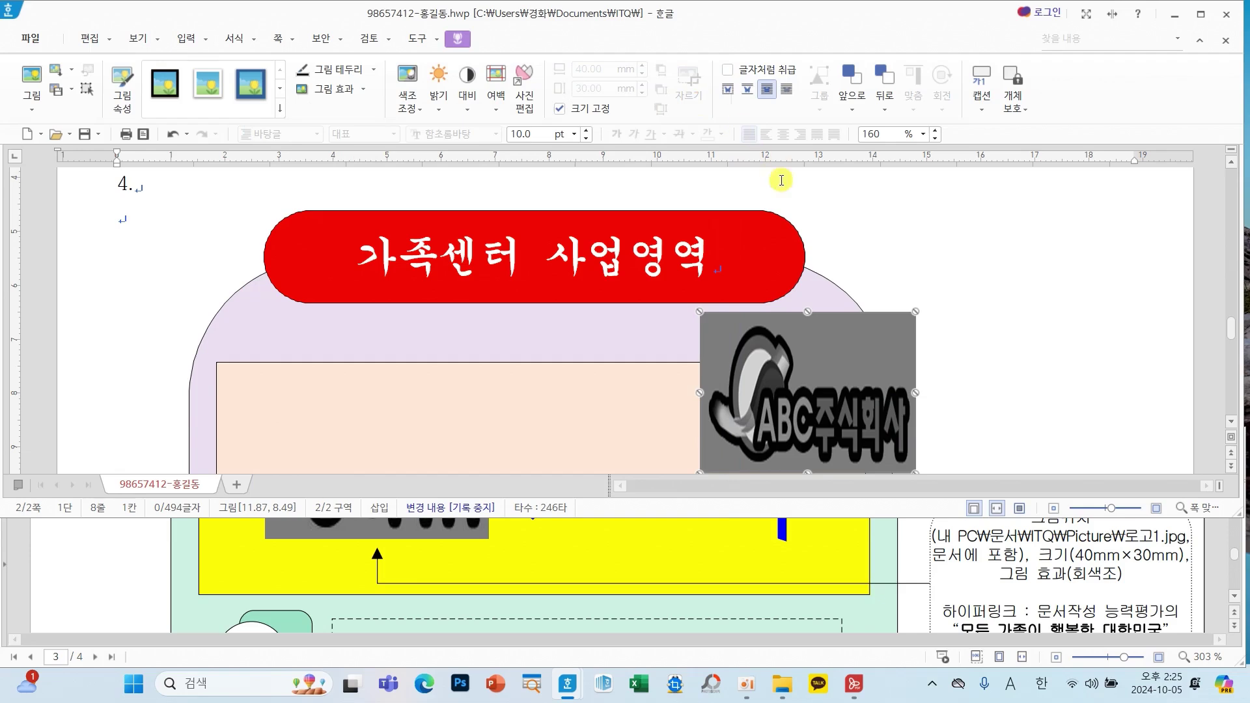
Move the grayscale logo picture into the left part of the light orange rectangle.
{"action": "scroll", "coordinate": [808, 313], "scroll_direction": "down", "scroll_amount": 3}
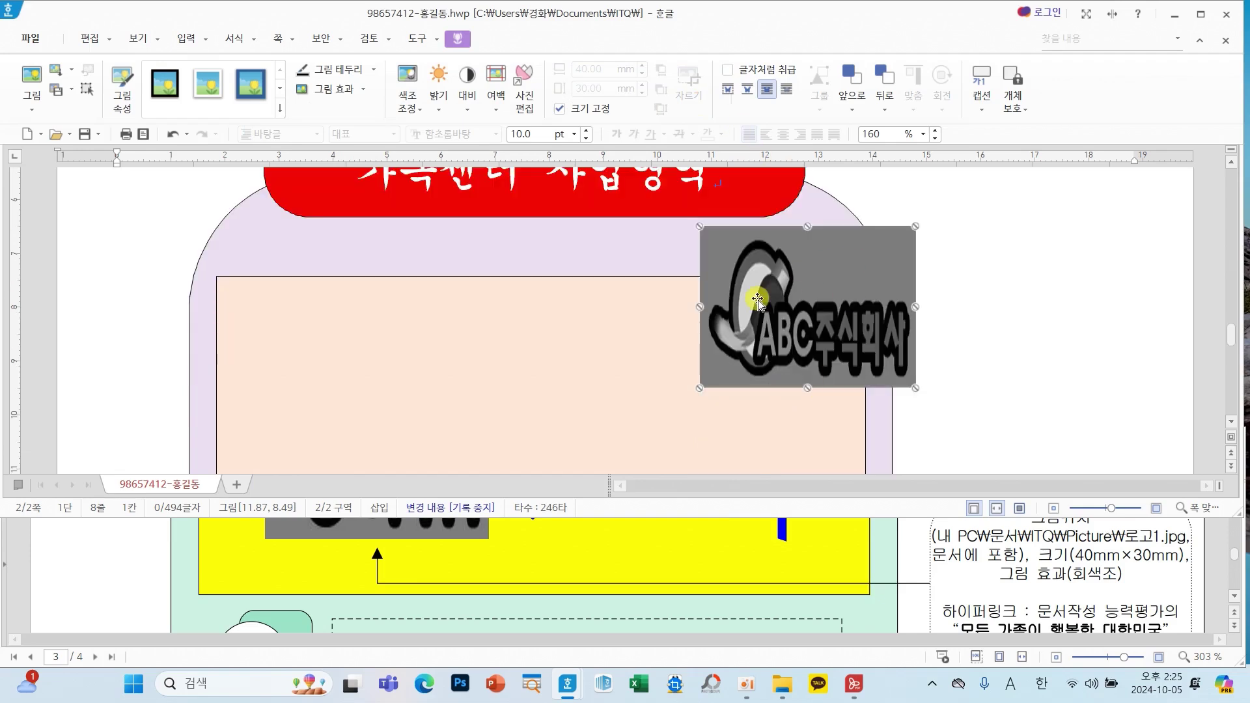
{"action": "scroll", "coordinate": [801, 235], "scroll_direction": "down", "scroll_amount": 3}
{"action": "left_click_drag", "start_coordinate": [796, 217], "coordinate": [385, 326]}
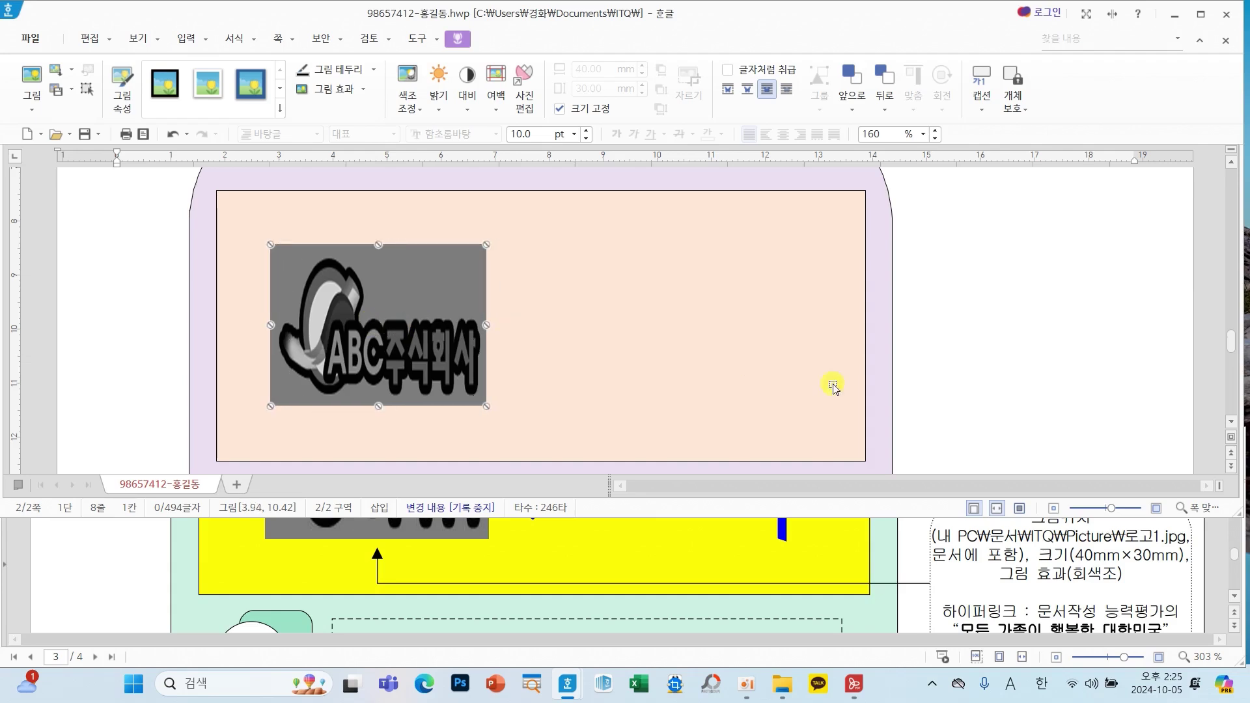
Start a new word art (글맵시) below the question 4 heading with the text 가족.
{"action": "scroll", "coordinate": [1117, 544], "scroll_direction": "down", "scroll_amount": 2}
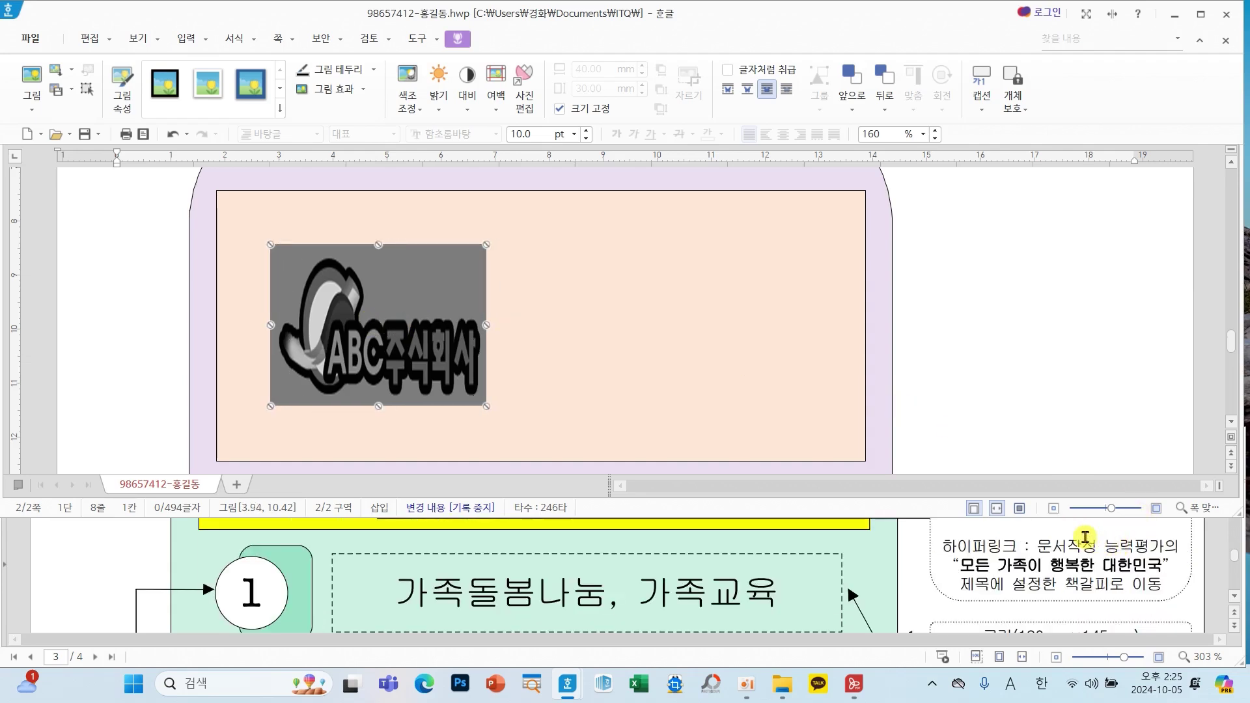
{"action": "mouse_move", "coordinate": [938, 549]}
{"action": "left_mouse_down"}
{"action": "mouse_move", "coordinate": [841, 550]}
{"action": "mouse_move", "coordinate": [931, 571]}
{"action": "mouse_move", "coordinate": [895, 542]}
{"action": "mouse_move", "coordinate": [909, 565]}
{"action": "mouse_move", "coordinate": [935, 552]}
{"action": "left_mouse_up"}
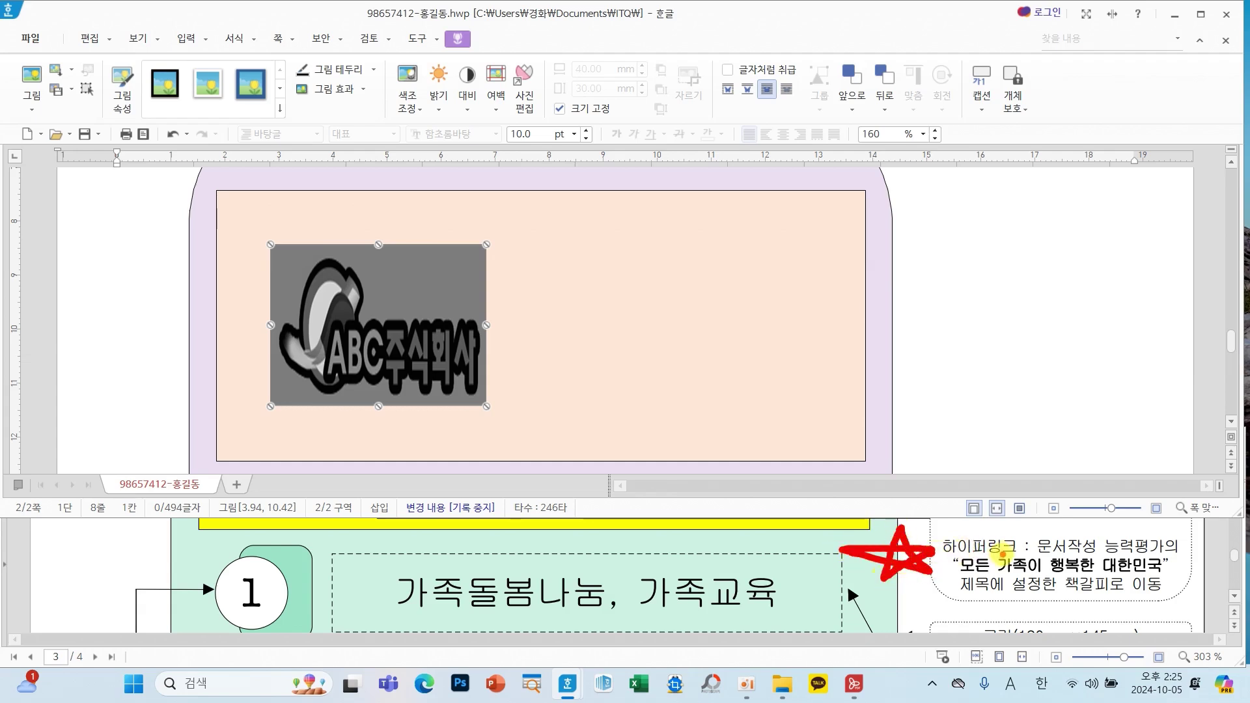
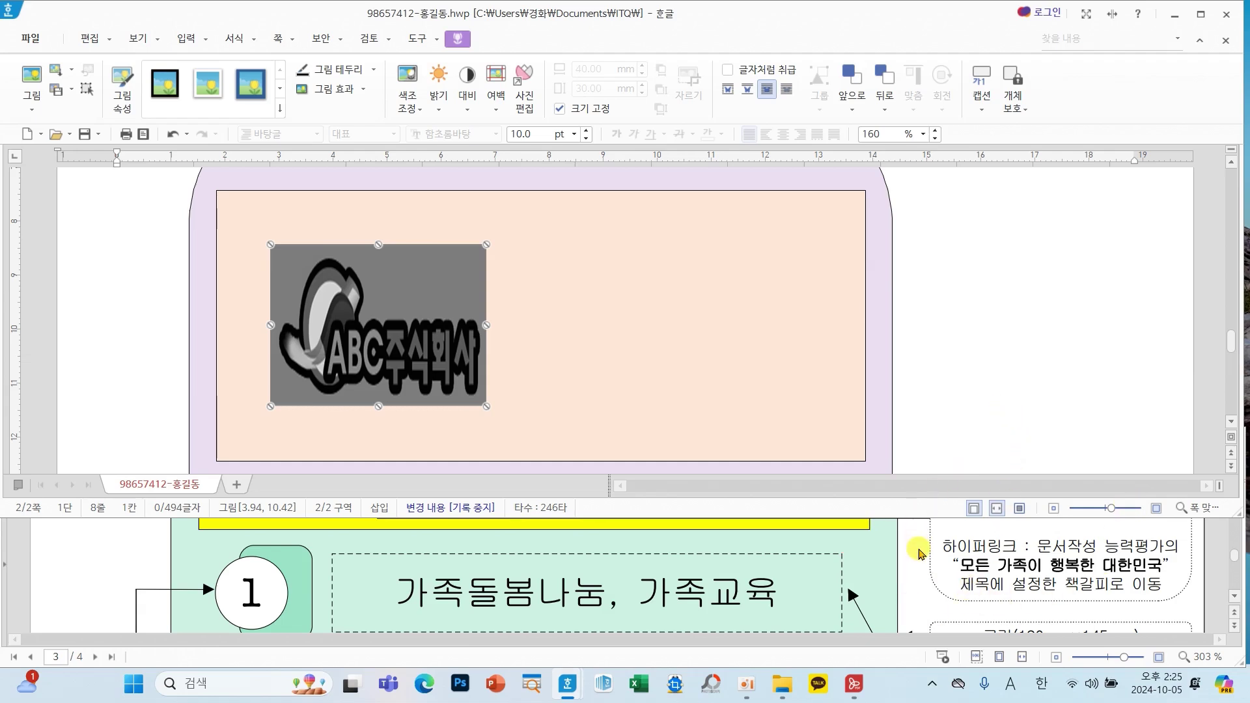
{"action": "scroll", "coordinate": [941, 586], "scroll_direction": "up", "scroll_amount": 2}
{"action": "scroll", "coordinate": [941, 589], "scroll_direction": "up", "scroll_amount": 3}
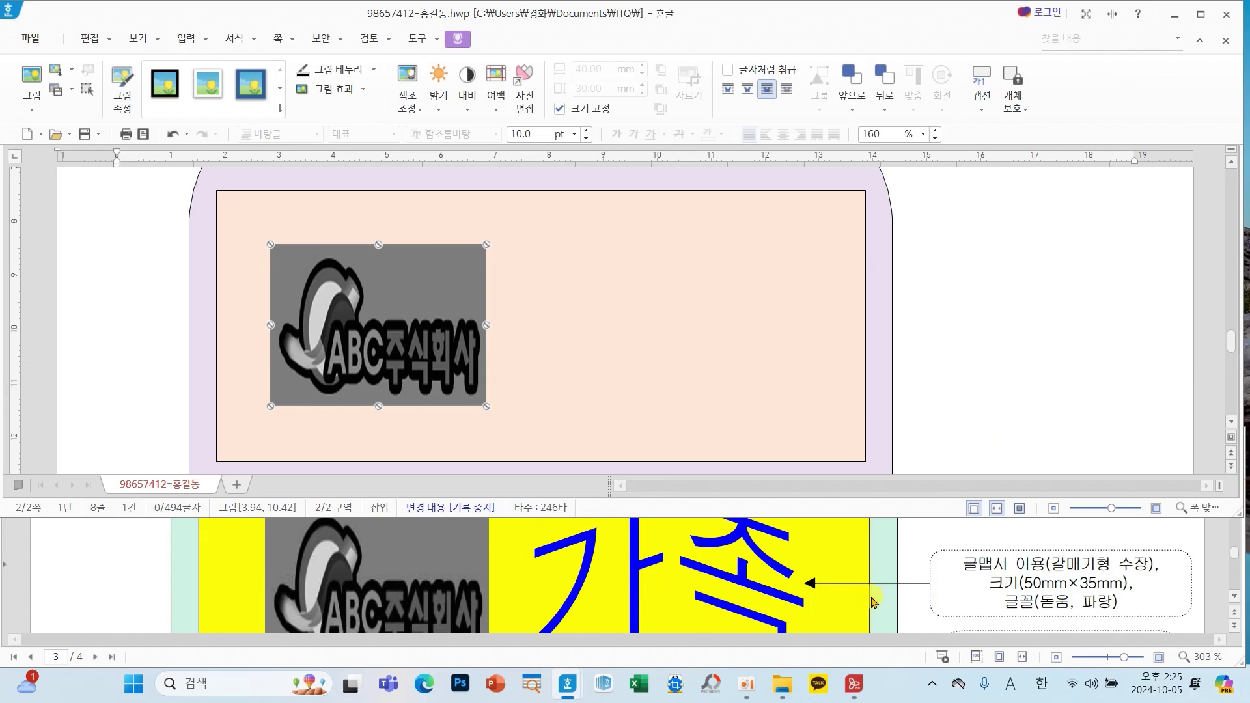
{"action": "left_click", "coordinate": [1046, 368]}
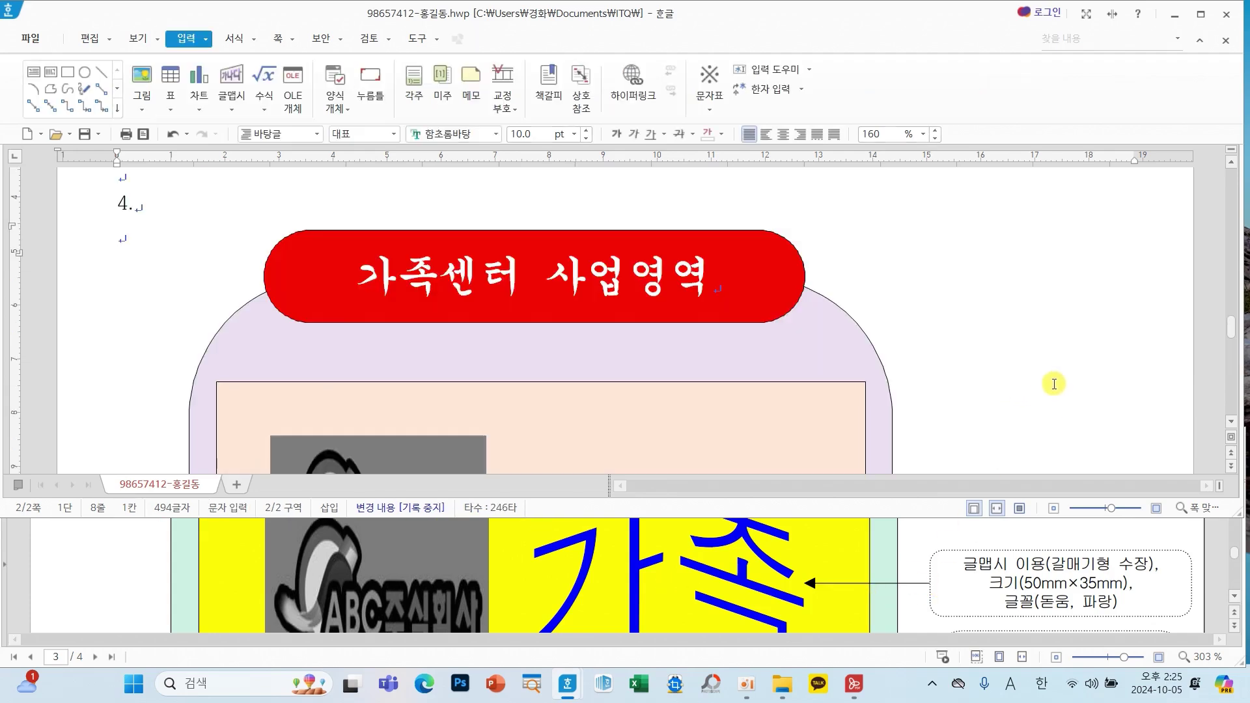
{"action": "key", "text": "Hangul"}
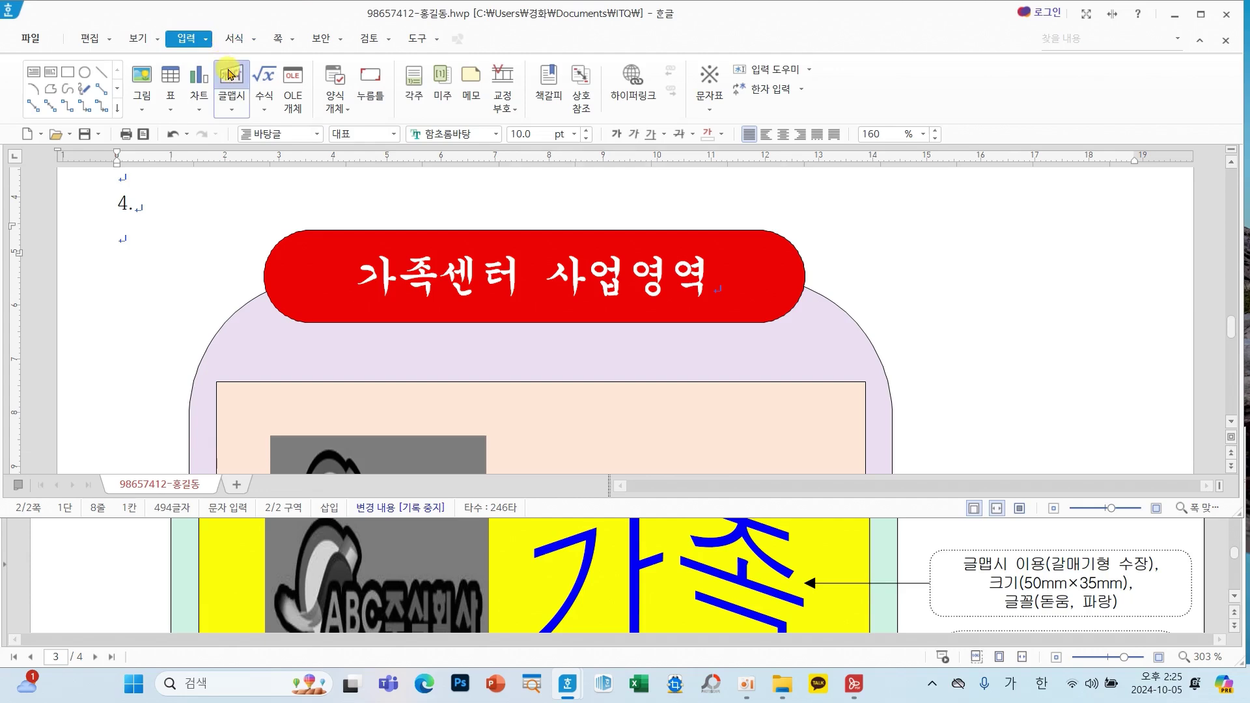
{"action": "left_click", "coordinate": [229, 73]}
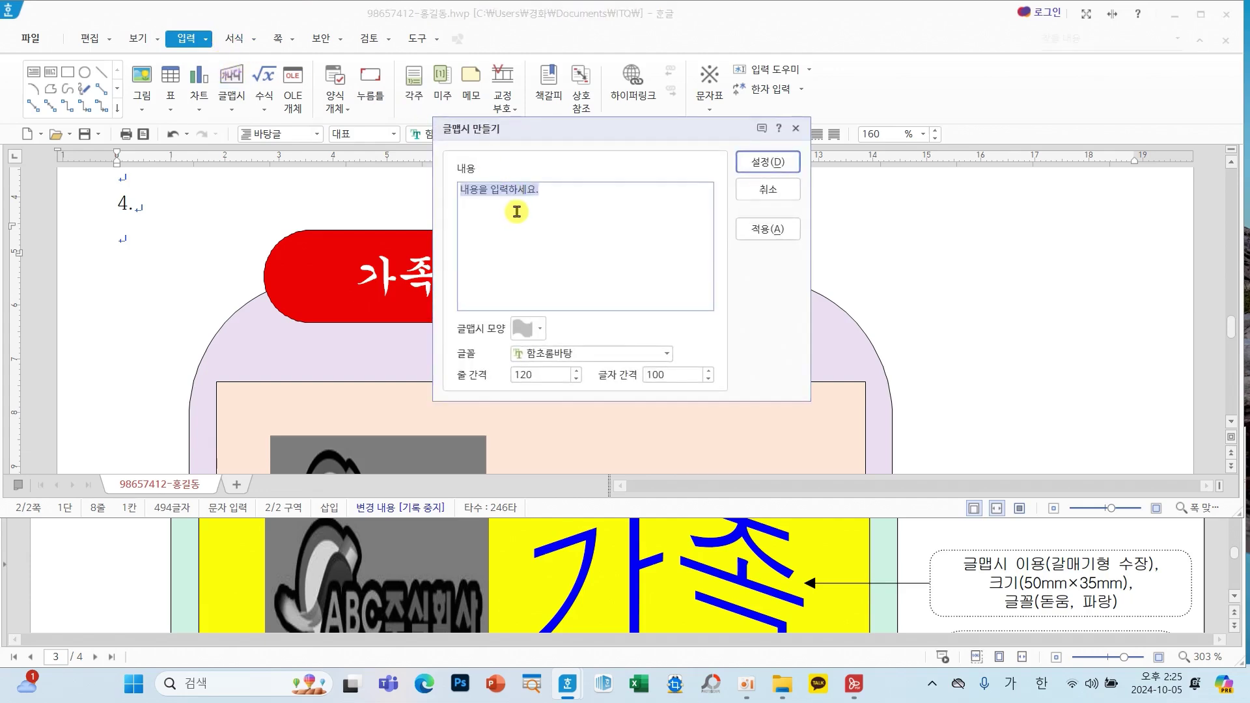
{"action": "type", "text": "가족"}
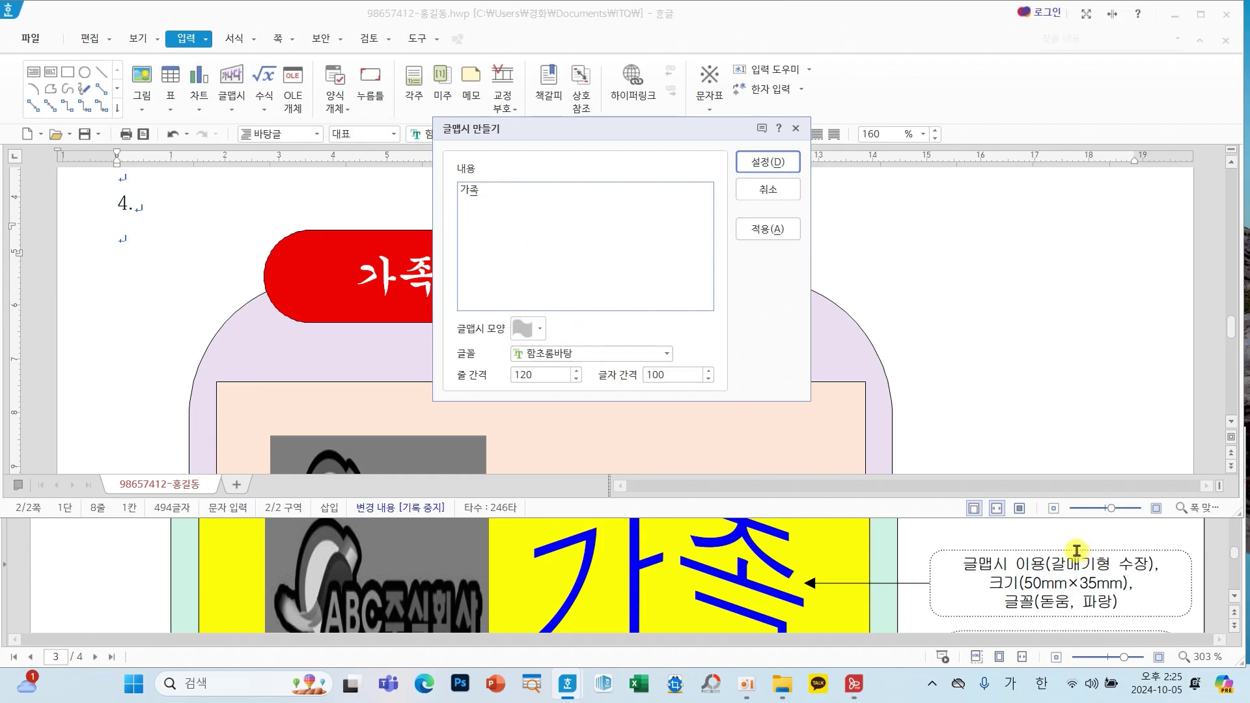
Choose the 갈매기형 수장 shape for the 가족 word art.
{"action": "left_click_drag", "start_coordinate": [1042, 546], "coordinate": [1188, 579]}
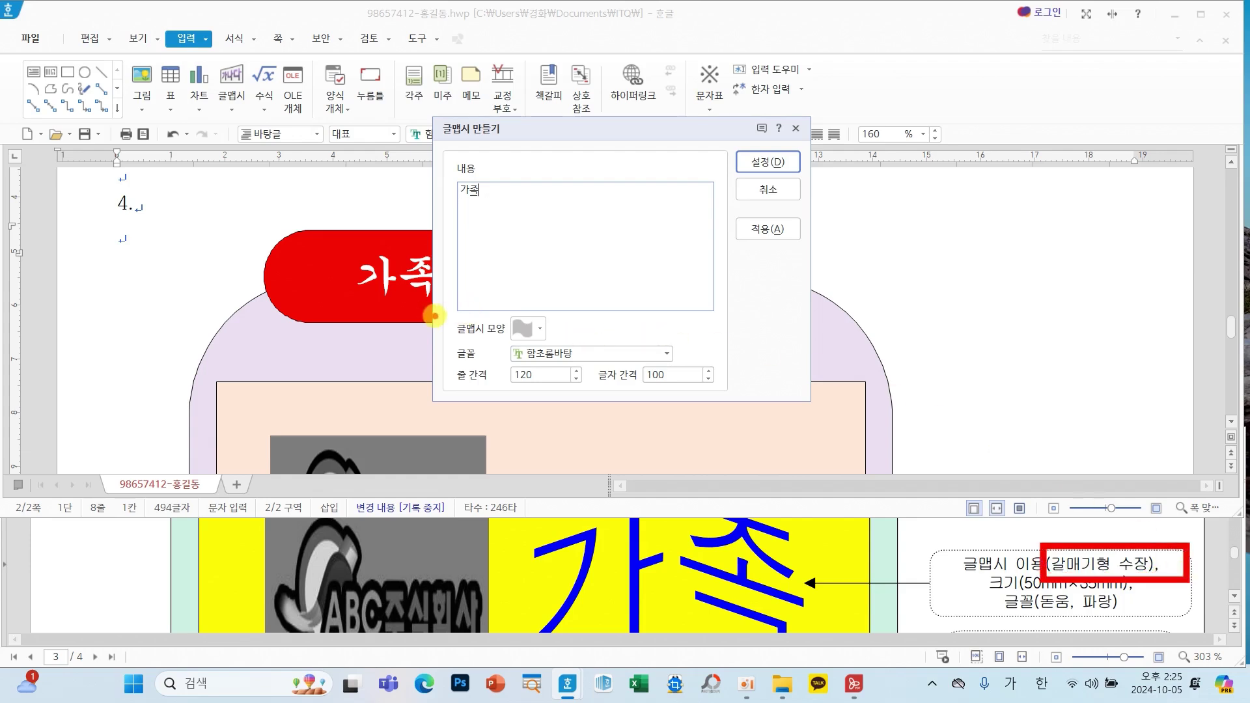
{"action": "left_click_drag", "start_coordinate": [442, 312], "coordinate": [578, 337]}
{"action": "key", "text": "super"}
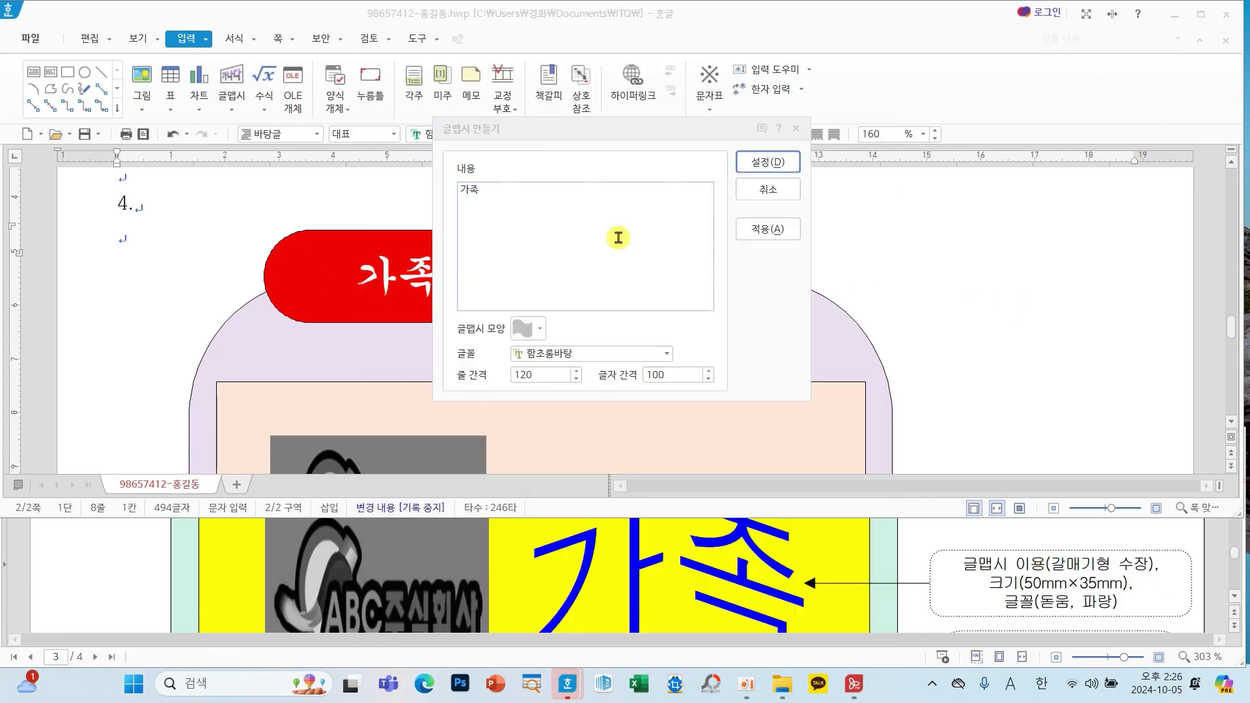
{"action": "left_click", "coordinate": [1005, 299]}
{"action": "left_click", "coordinate": [535, 332]}
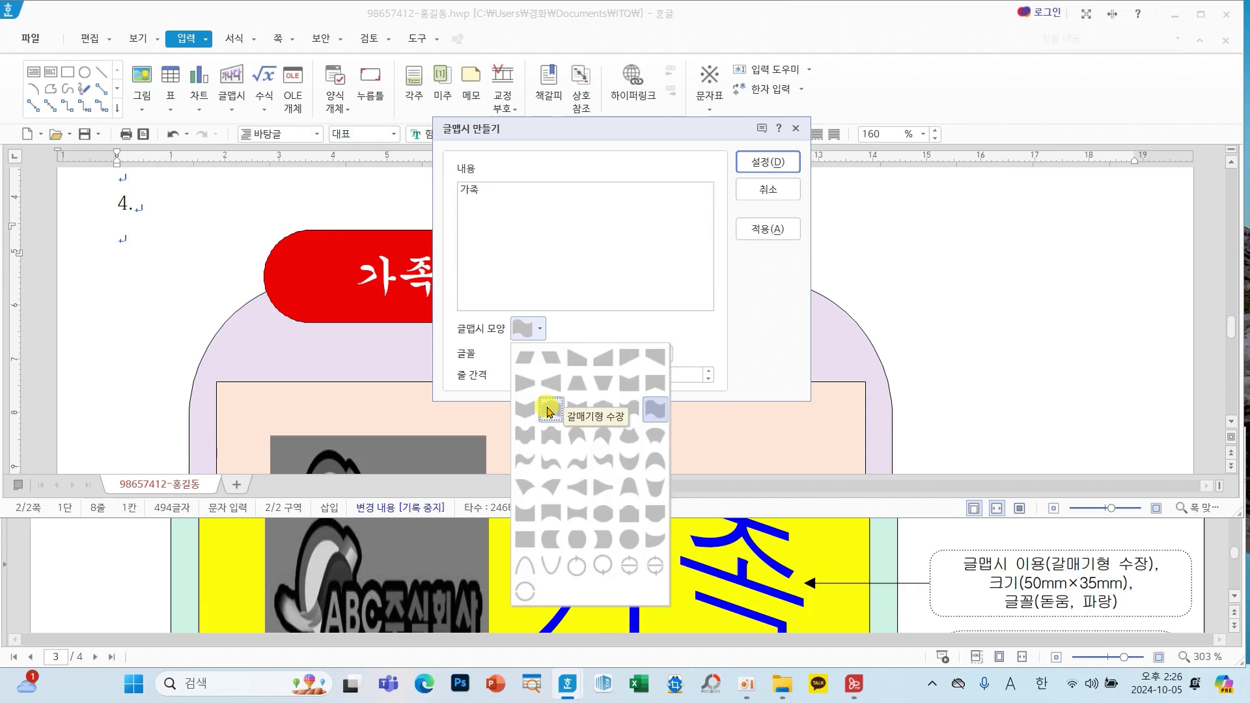
{"action": "left_click", "coordinate": [549, 411]}
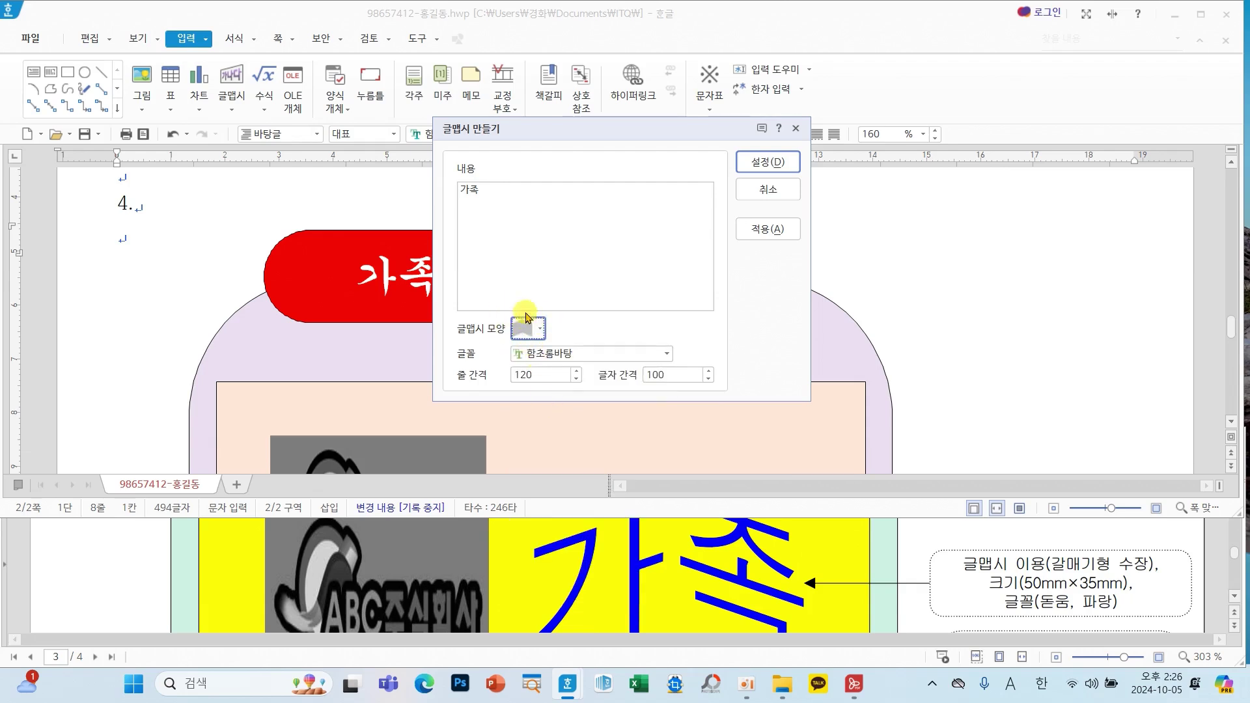
Set the word art's font to 돋움 and insert it into the document.
{"action": "left_click", "coordinate": [666, 355]}
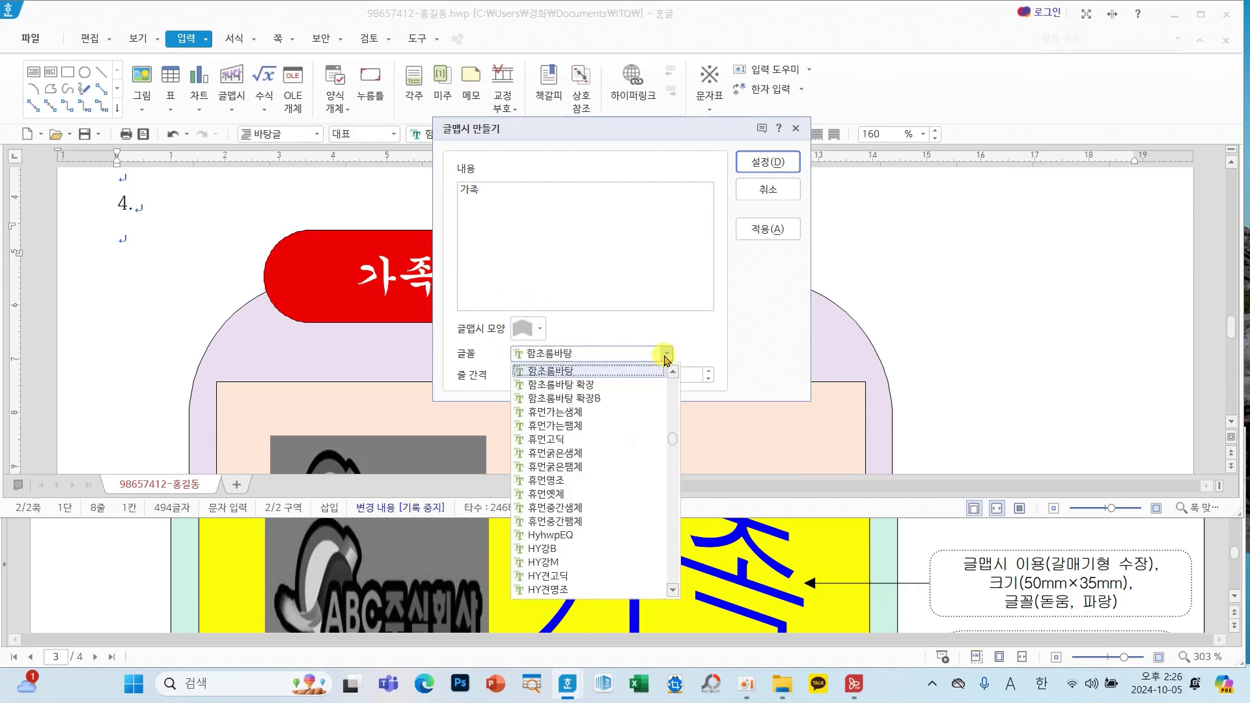
{"action": "left_click_drag", "start_coordinate": [673, 441], "coordinate": [671, 360]}
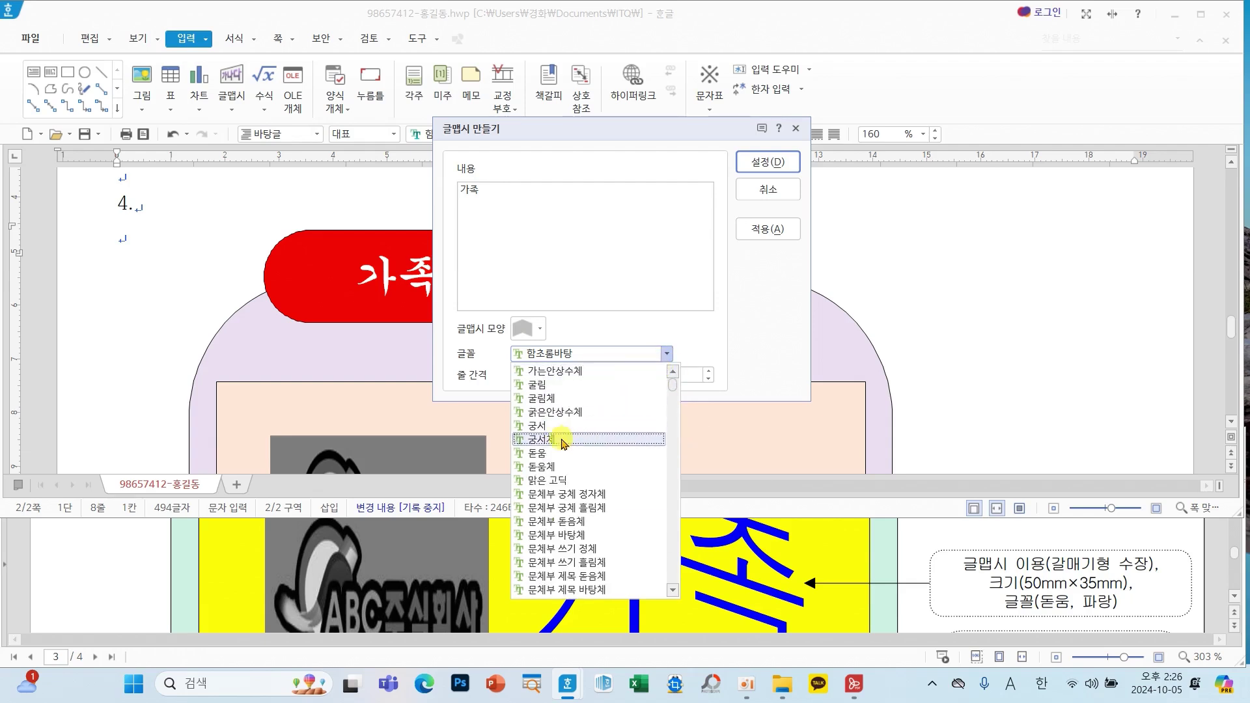
{"action": "left_click", "coordinate": [551, 460]}
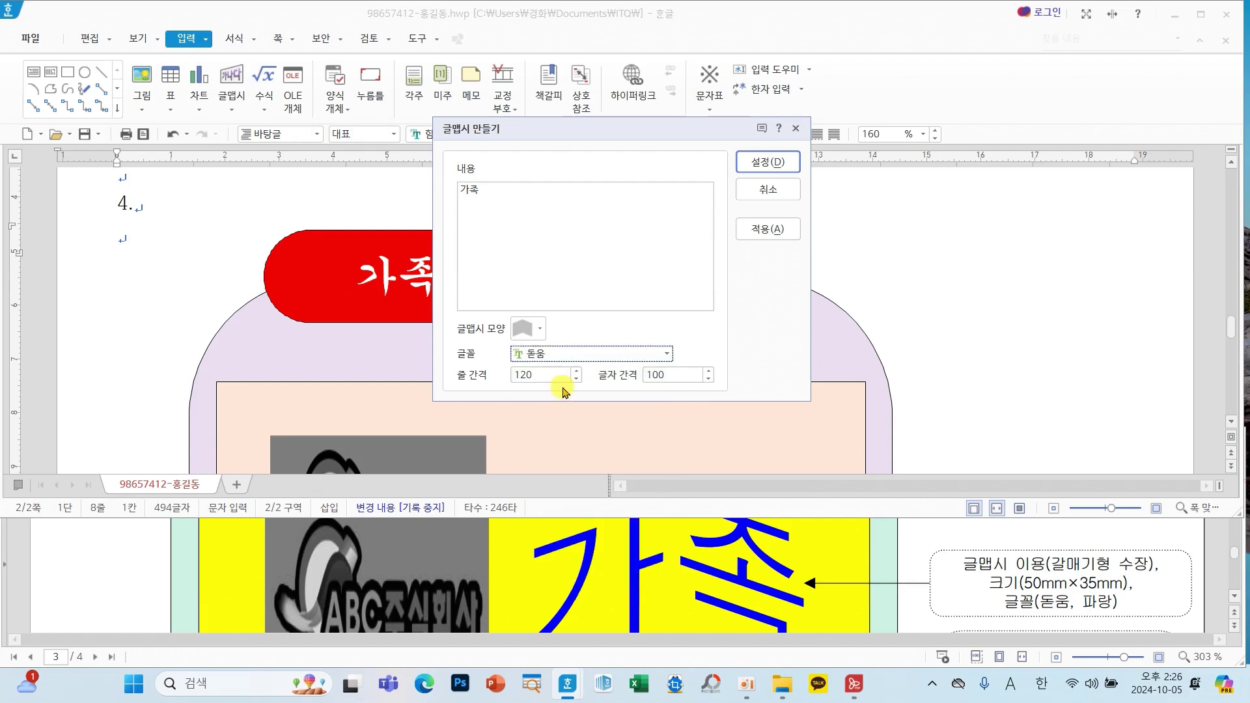
{"action": "mouse_move", "coordinate": [506, 216]}
{"action": "left_mouse_down"}
{"action": "mouse_move", "coordinate": [476, 157]}
{"action": "mouse_move", "coordinate": [503, 212]}
{"action": "left_mouse_up"}
{"action": "mouse_move", "coordinate": [555, 336]}
{"action": "left_mouse_down"}
{"action": "mouse_move", "coordinate": [525, 287]}
{"action": "mouse_move", "coordinate": [535, 324]}
{"action": "mouse_move", "coordinate": [576, 352]}
{"action": "mouse_move", "coordinate": [621, 316]}
{"action": "left_mouse_up"}
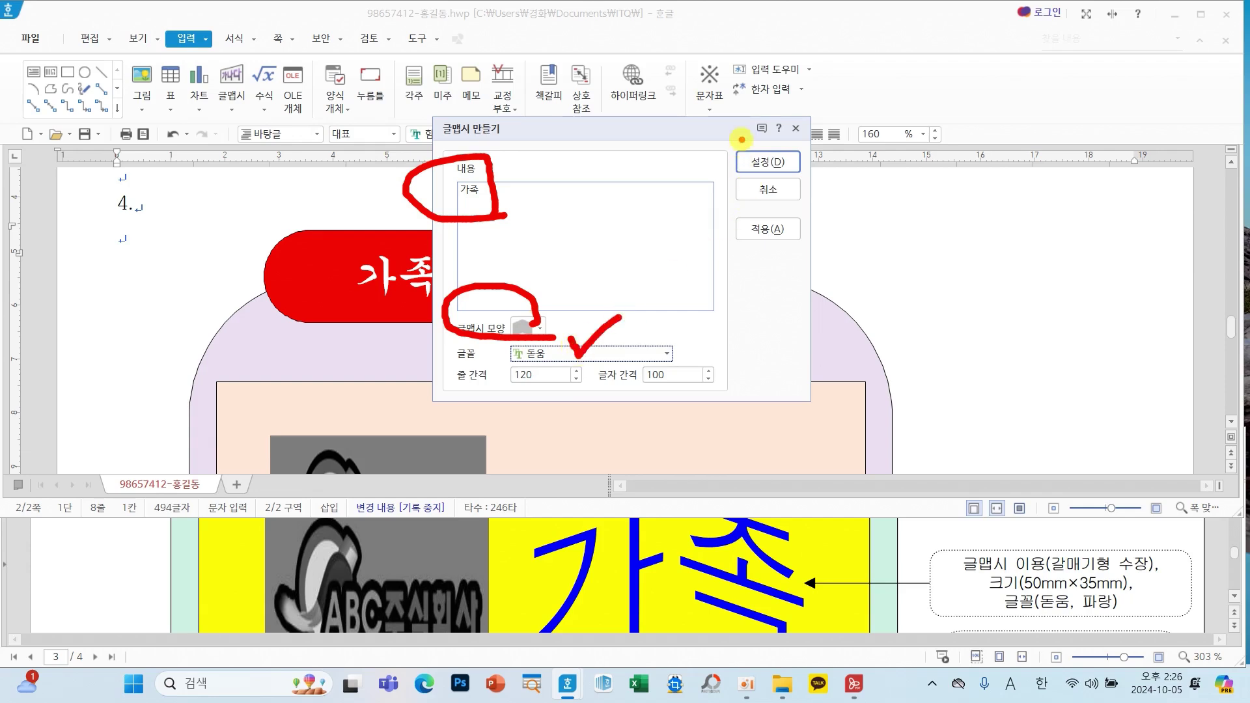
{"action": "left_click_drag", "start_coordinate": [742, 139], "coordinate": [789, 115]}
{"action": "left_click", "coordinate": [784, 159]}
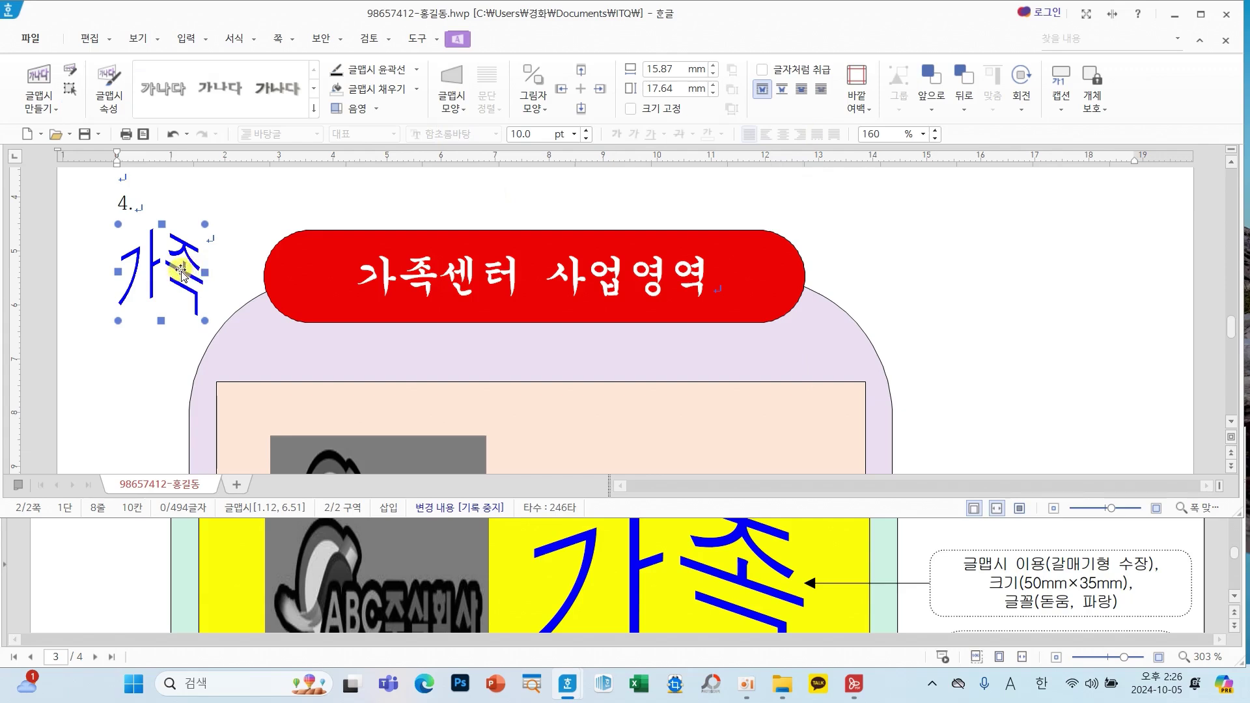
Set the 가족 word art to 50 mm wide and 35 mm high, lock its size and place it in front of the text.
{"action": "left_click_drag", "start_coordinate": [182, 272], "coordinate": [158, 280]}
{"action": "double_click", "coordinate": [162, 283]}
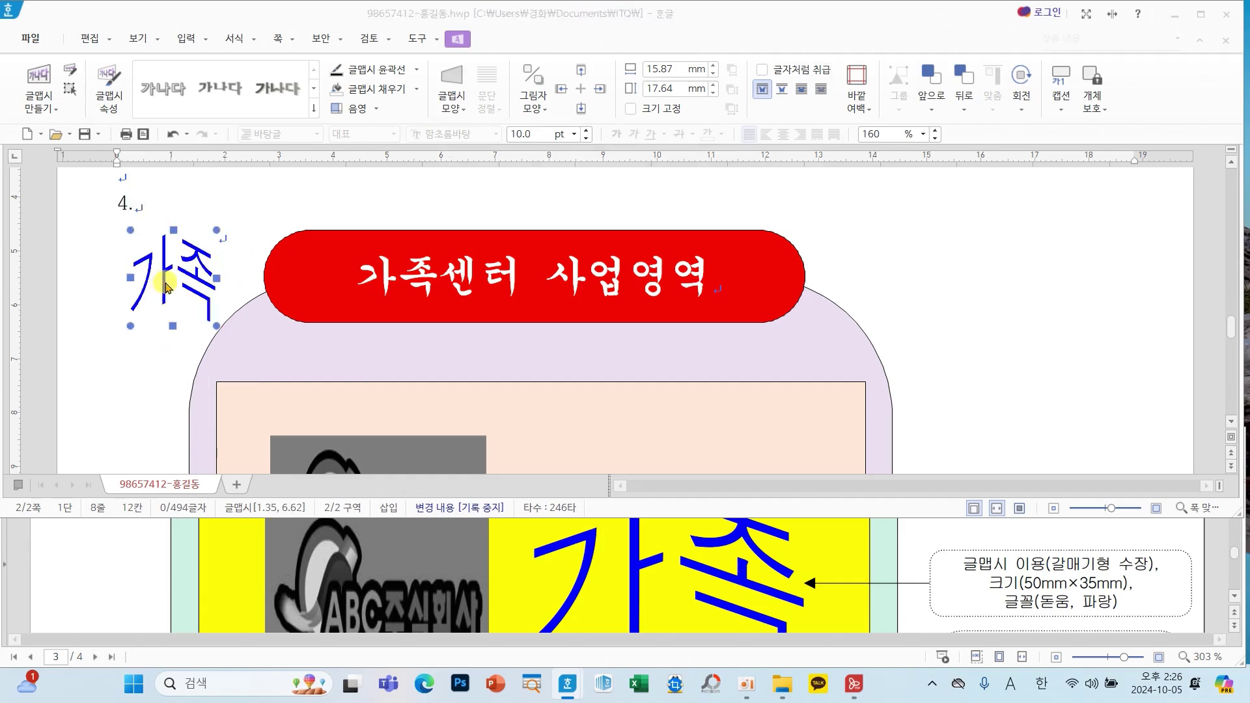
{"action": "double_click", "coordinate": [596, 99]}
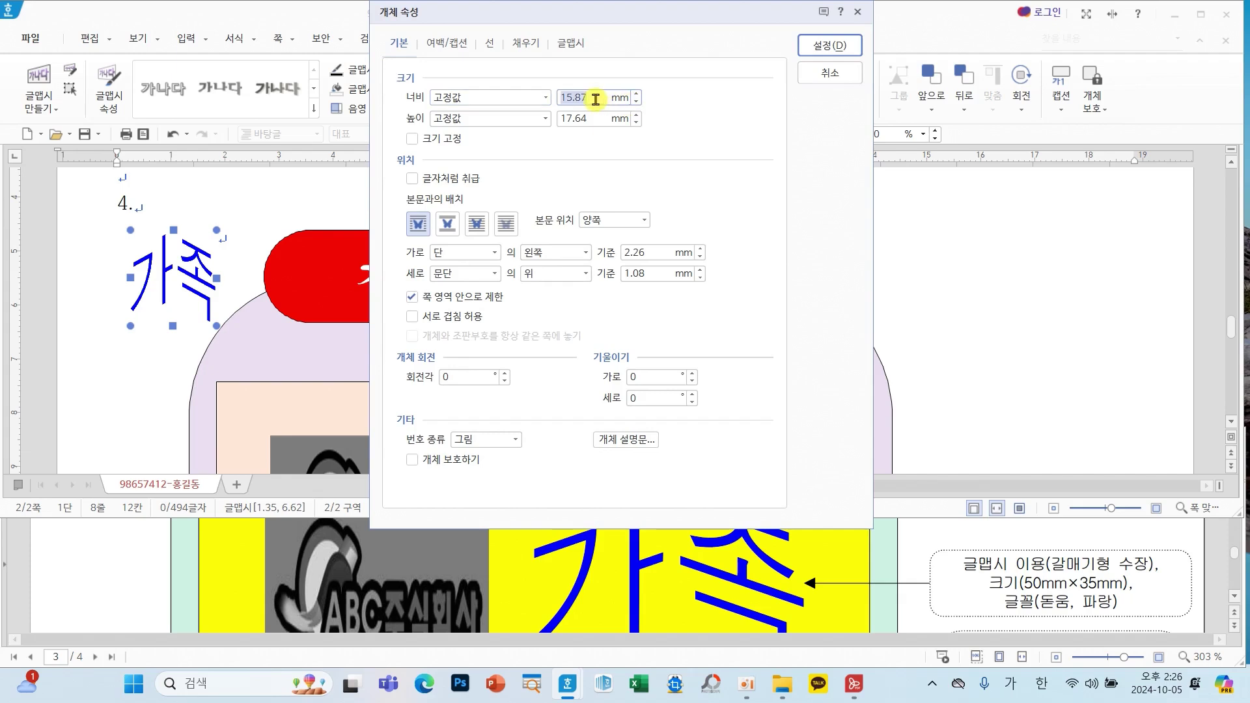
{"action": "type", "text": "50"}
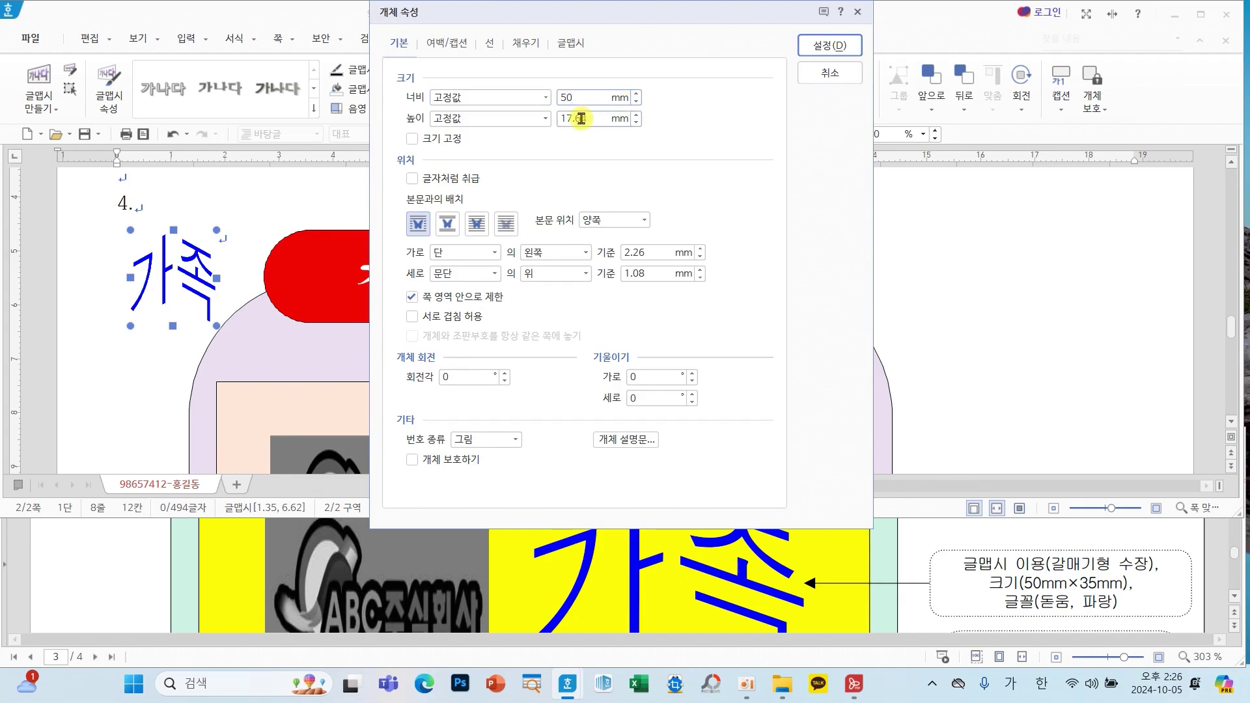
{"action": "type", "text": "35"}
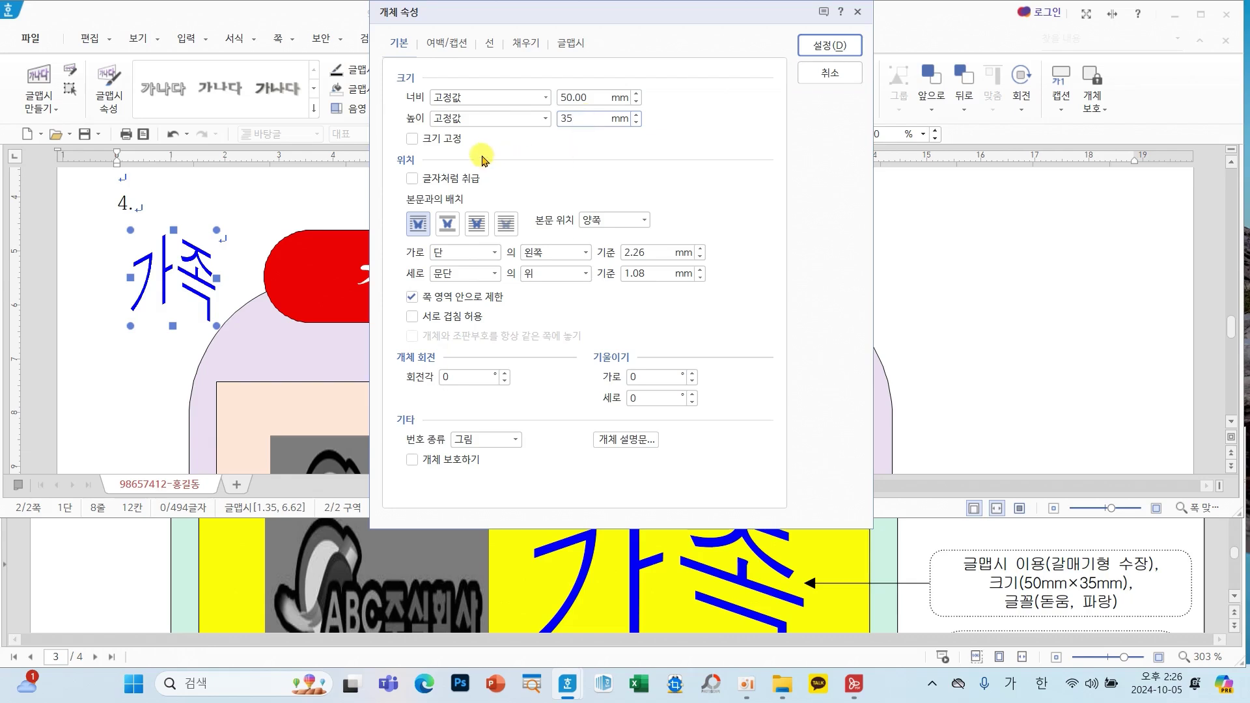
{"action": "left_click", "coordinate": [449, 139]}
{"action": "left_click", "coordinate": [474, 222]}
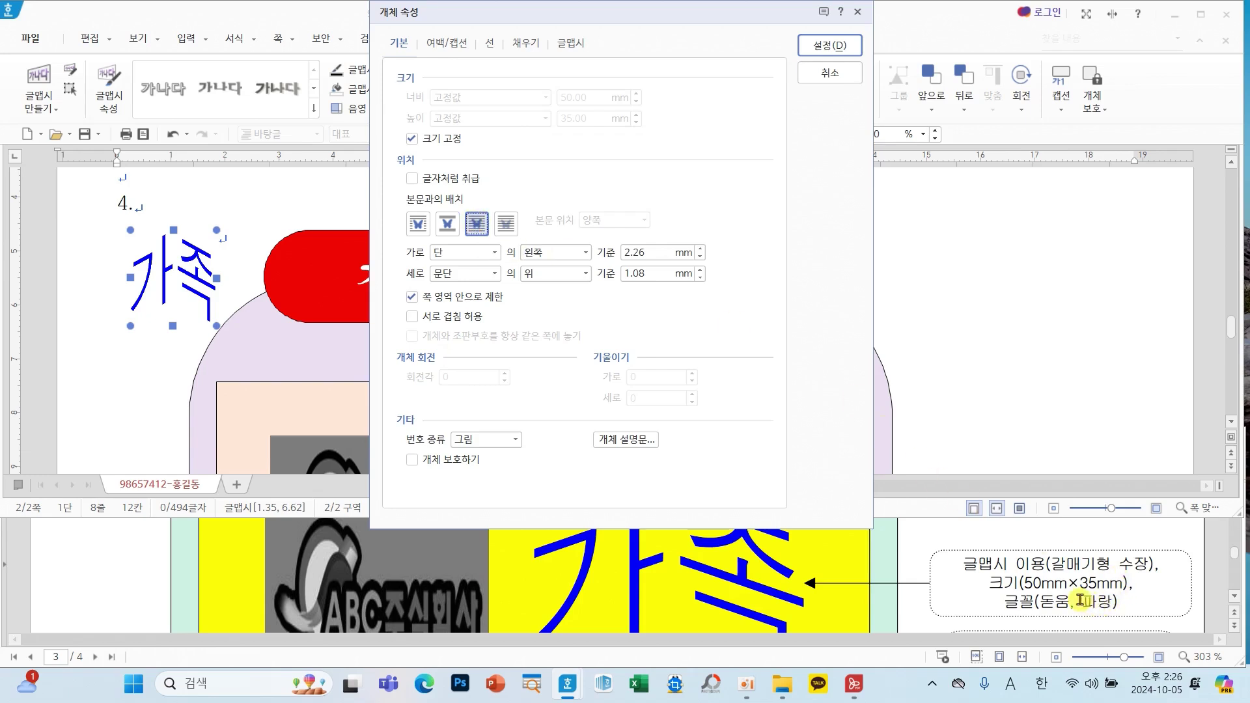
{"action": "left_click", "coordinate": [525, 42]}
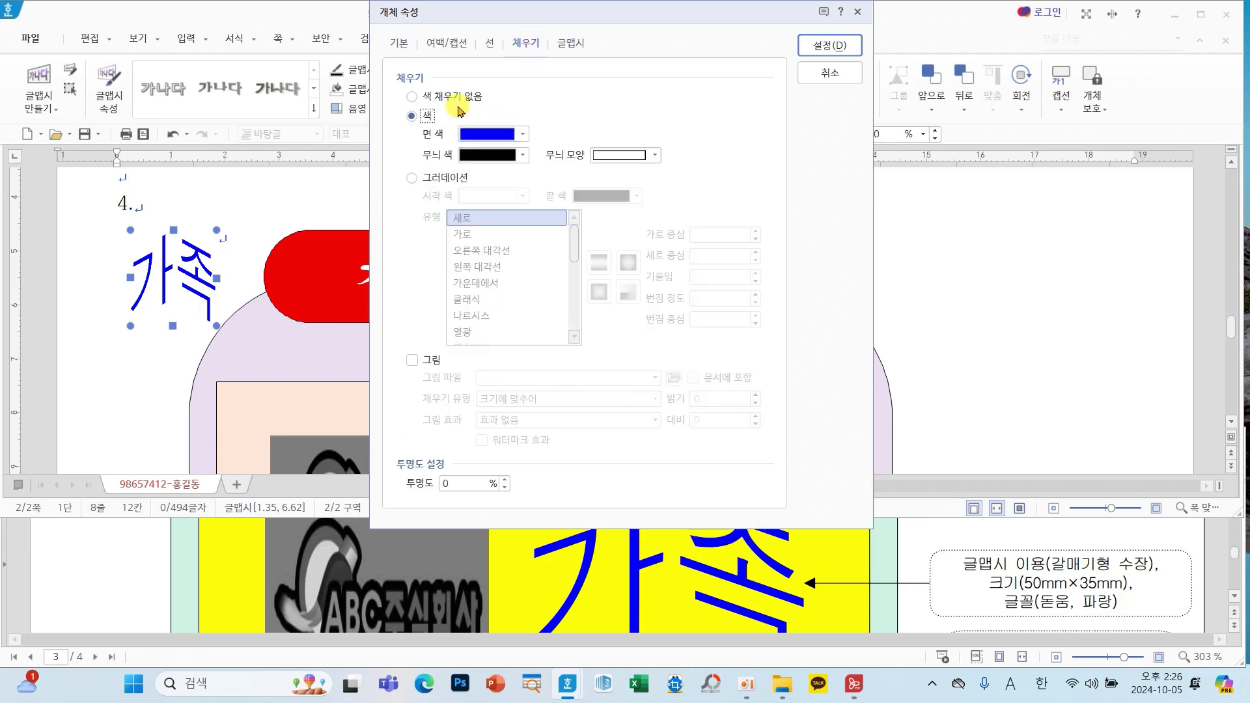
{"action": "left_click", "coordinate": [399, 43]}
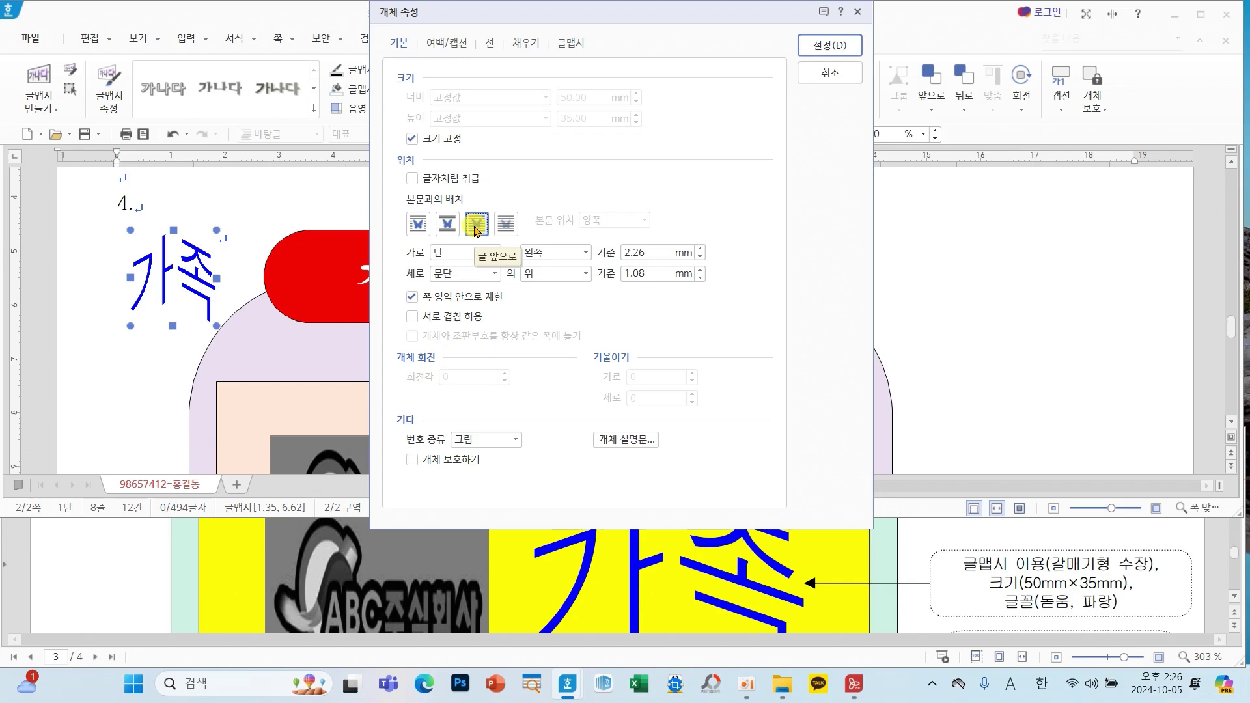
{"action": "left_click", "coordinate": [811, 45]}
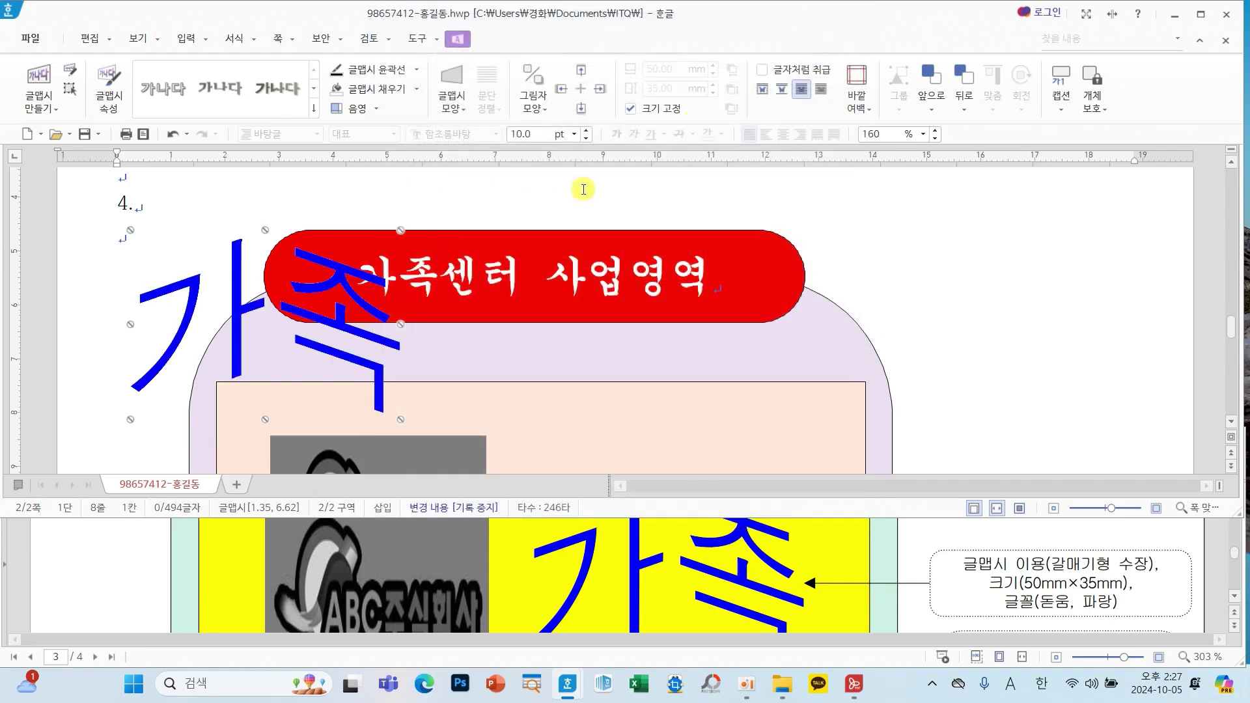
Move the 가족 word art into the light orange rectangle, to the right of the grayscale logo.
{"action": "left_click_drag", "start_coordinate": [335, 333], "coordinate": [748, 479]}
{"action": "scroll", "coordinate": [739, 459], "scroll_direction": "down", "scroll_amount": 3}
{"action": "left_click_drag", "start_coordinate": [738, 295], "coordinate": [728, 335]}
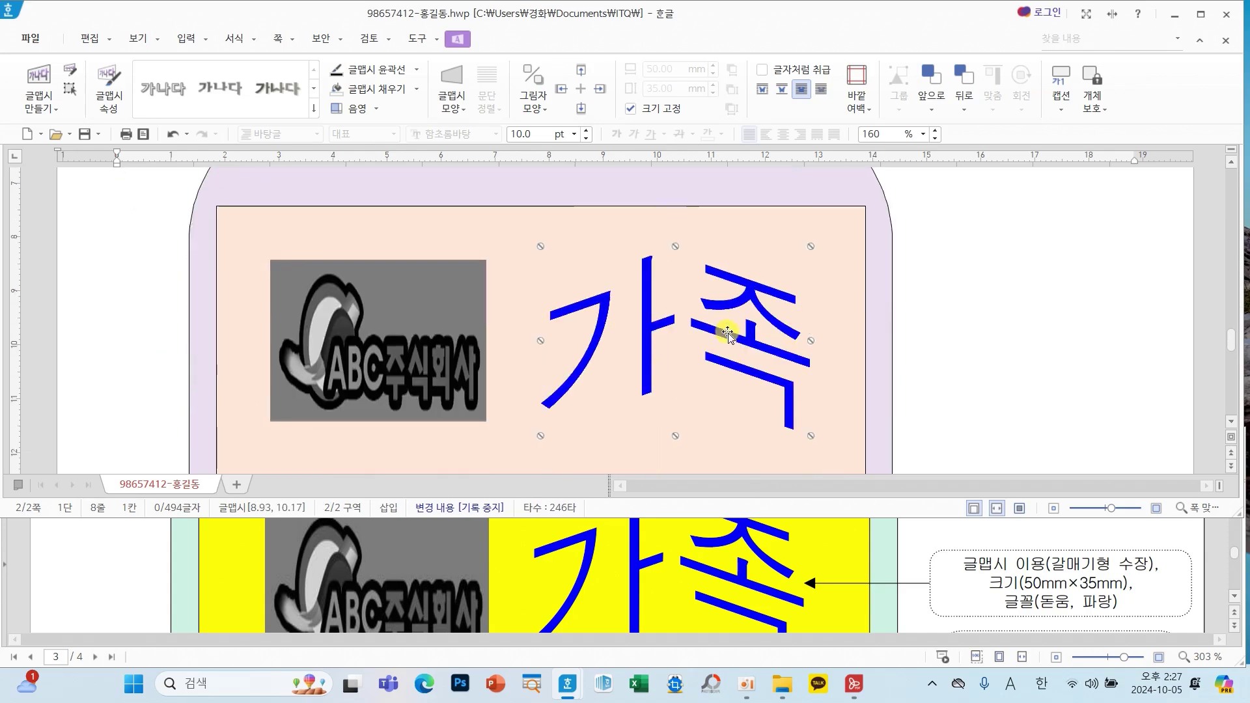
{"action": "double_click", "coordinate": [728, 335]}
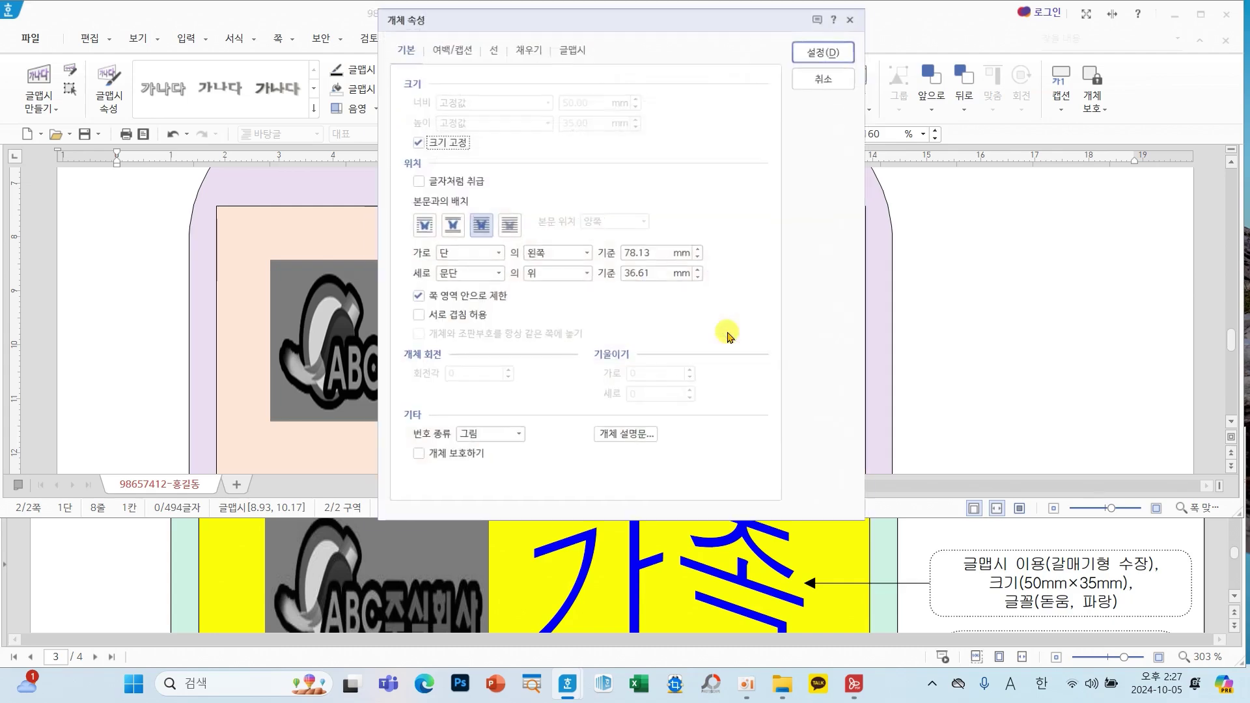
{"action": "left_click", "coordinate": [835, 75]}
{"action": "left_click", "coordinate": [949, 352]}
Draw a rectangle about 13 mm wide and 19 mm high in the blank area to the right of the purple shape.
{"action": "scroll", "coordinate": [949, 352], "scroll_direction": "up", "scroll_amount": 3}
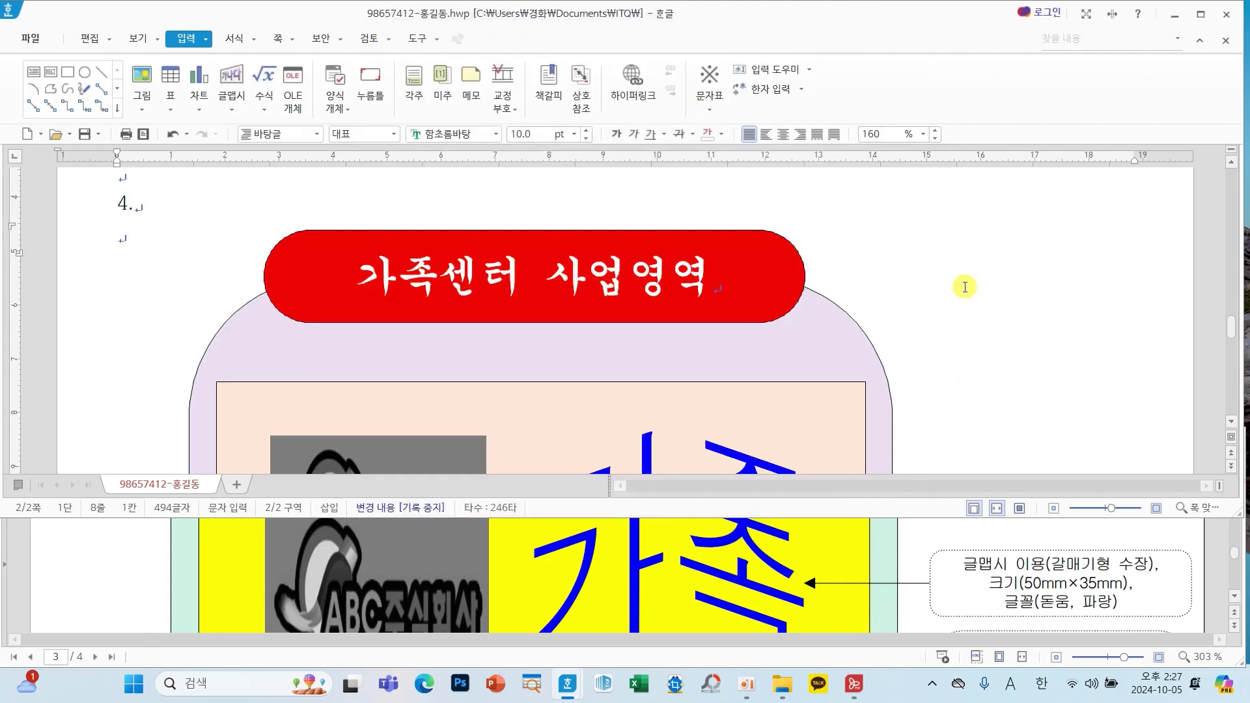
{"action": "scroll", "coordinate": [983, 306], "scroll_direction": "down", "scroll_amount": 10}
{"action": "scroll", "coordinate": [983, 306], "scroll_direction": "up", "scroll_amount": 1}
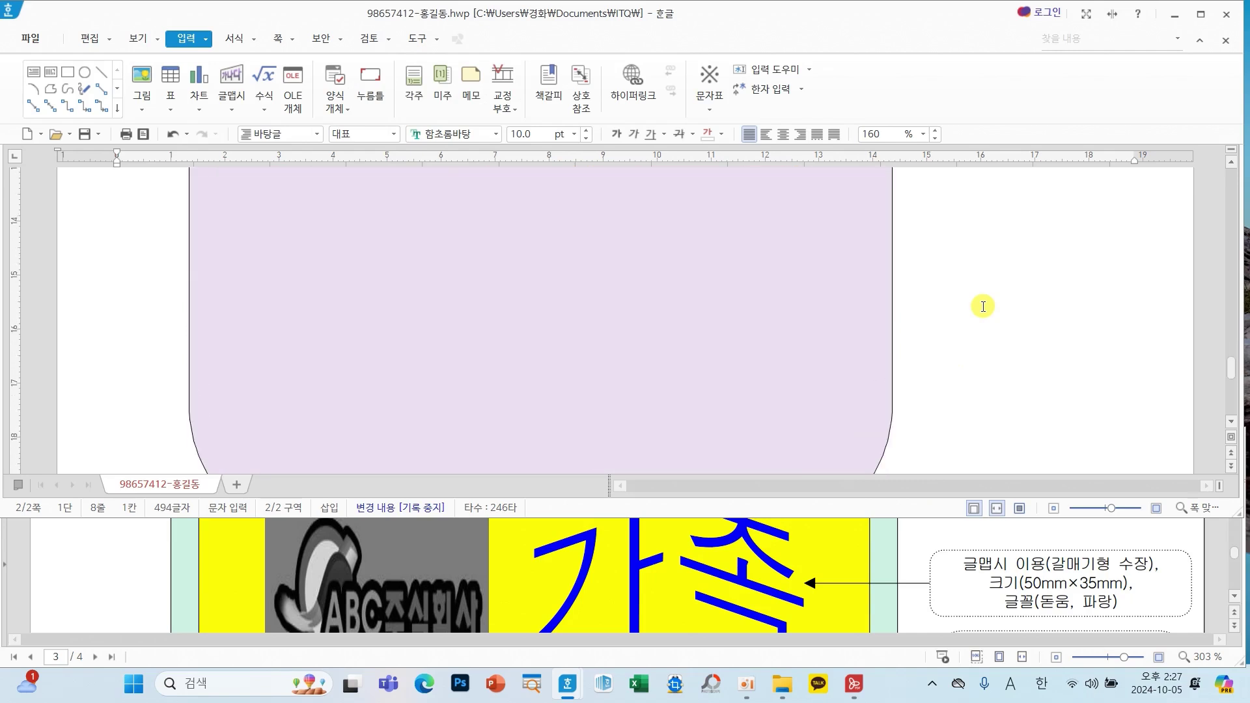
{"action": "scroll", "coordinate": [983, 306], "scroll_direction": "up", "scroll_amount": 1}
{"action": "scroll", "coordinate": [958, 571], "scroll_direction": "down", "scroll_amount": 5}
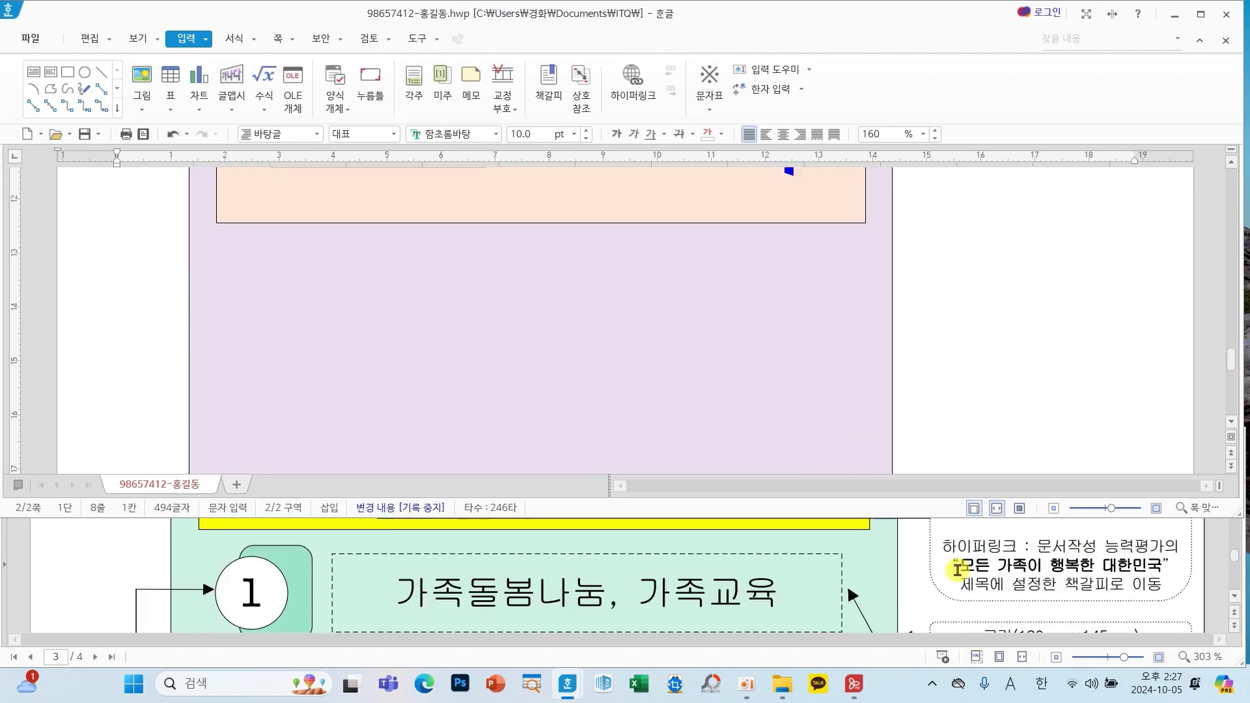
{"action": "scroll", "coordinate": [957, 571], "scroll_direction": "up", "scroll_amount": 1}
{"action": "scroll", "coordinate": [958, 572], "scroll_direction": "down", "scroll_amount": 1}
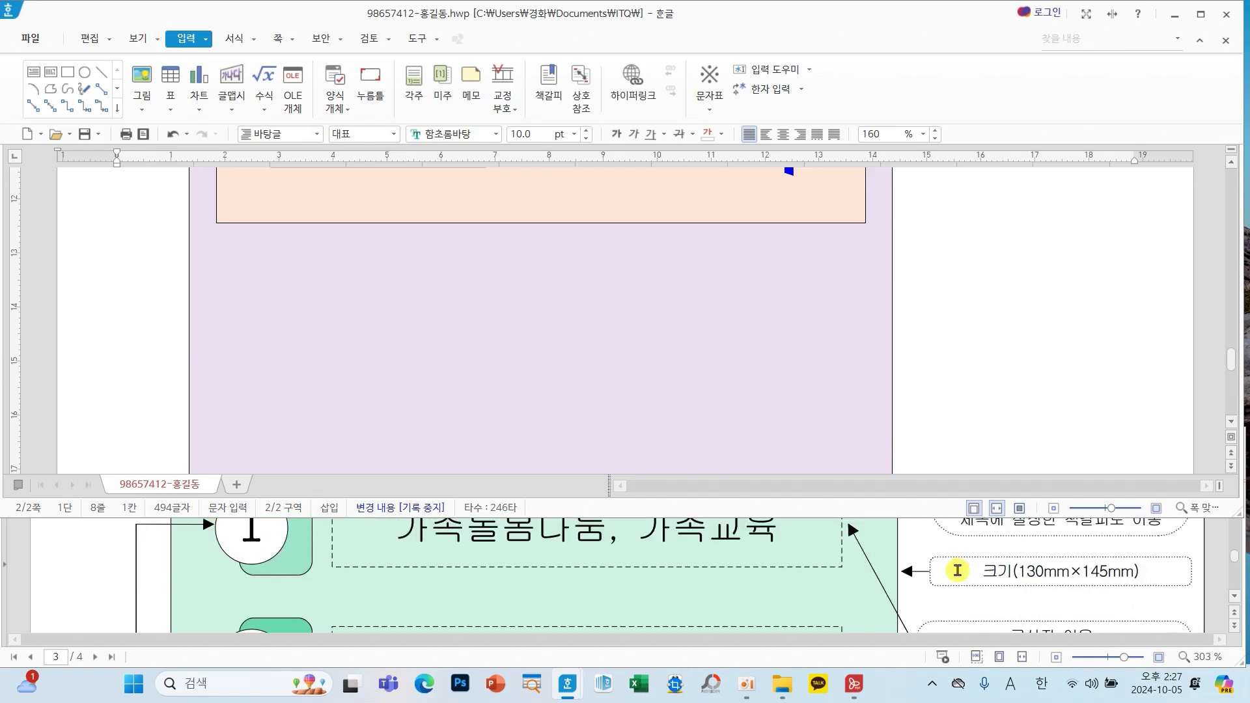
{"action": "scroll", "coordinate": [957, 572], "scroll_direction": "up", "scroll_amount": 1}
{"action": "scroll", "coordinate": [326, 584], "scroll_direction": "down", "scroll_amount": 4}
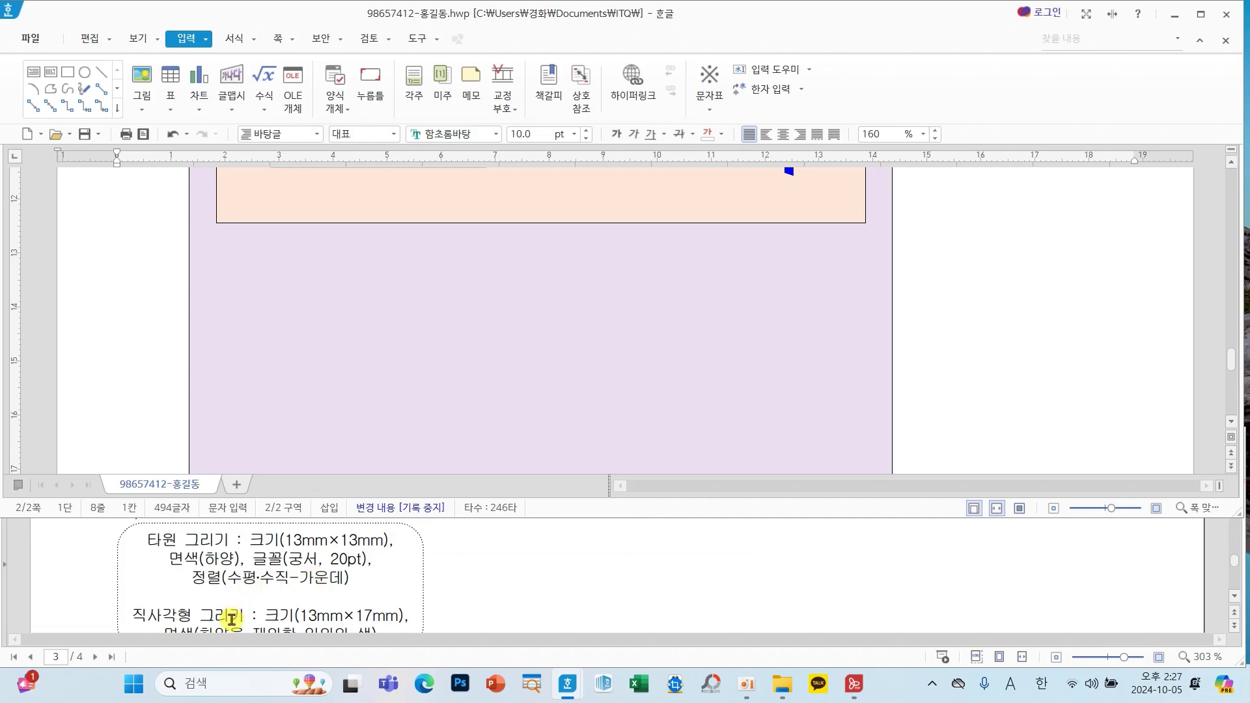
{"action": "left_click", "coordinate": [68, 73]}
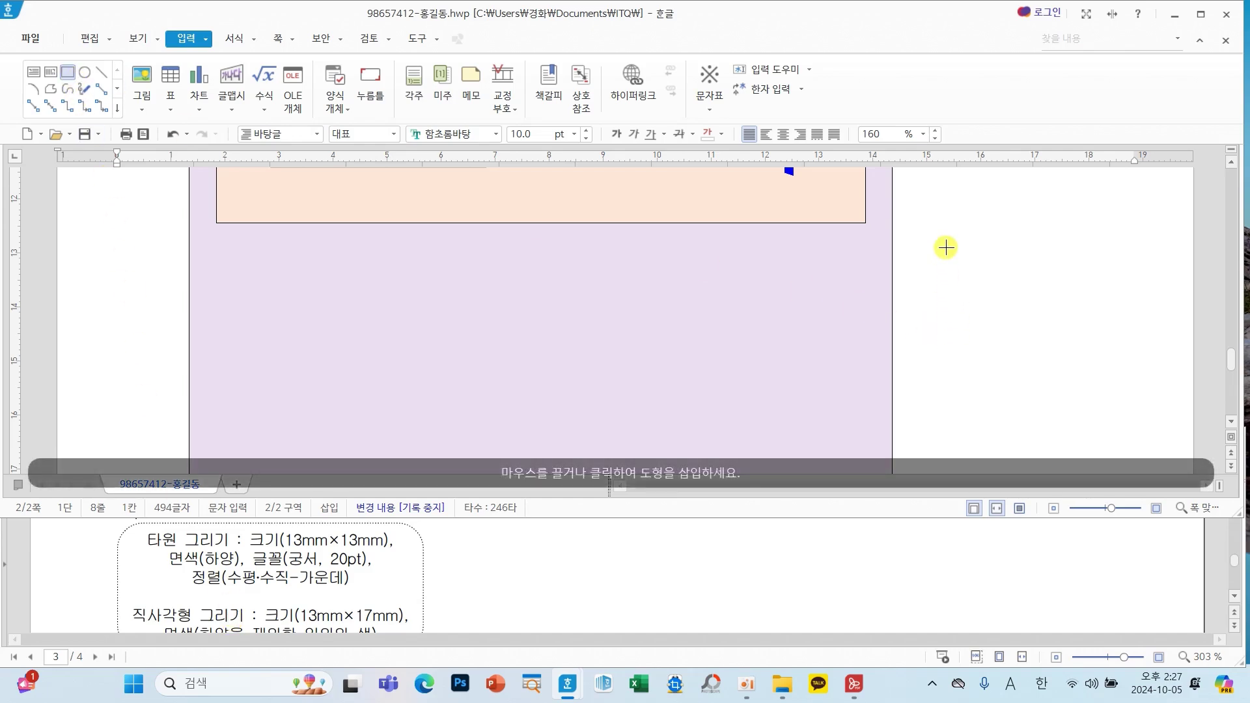
{"action": "left_click_drag", "start_coordinate": [947, 248], "coordinate": [1018, 348]}
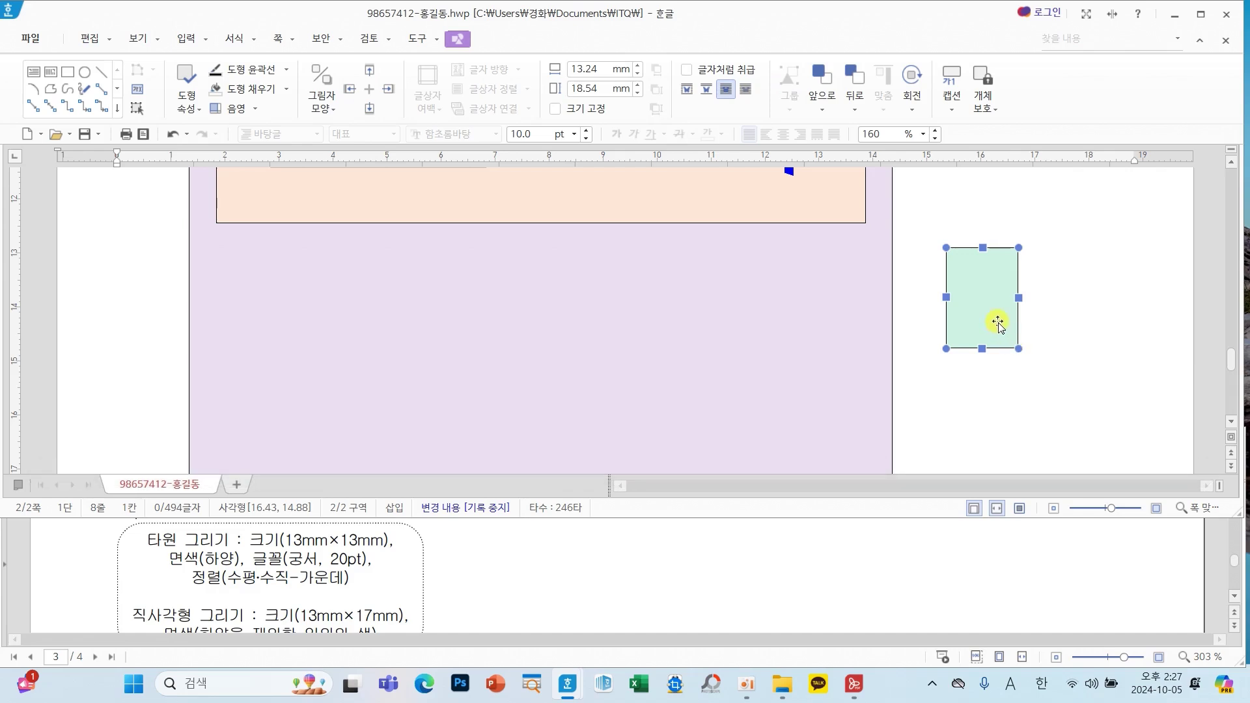
{"action": "scroll", "coordinate": [524, 576], "scroll_direction": "down", "scroll_amount": 1}
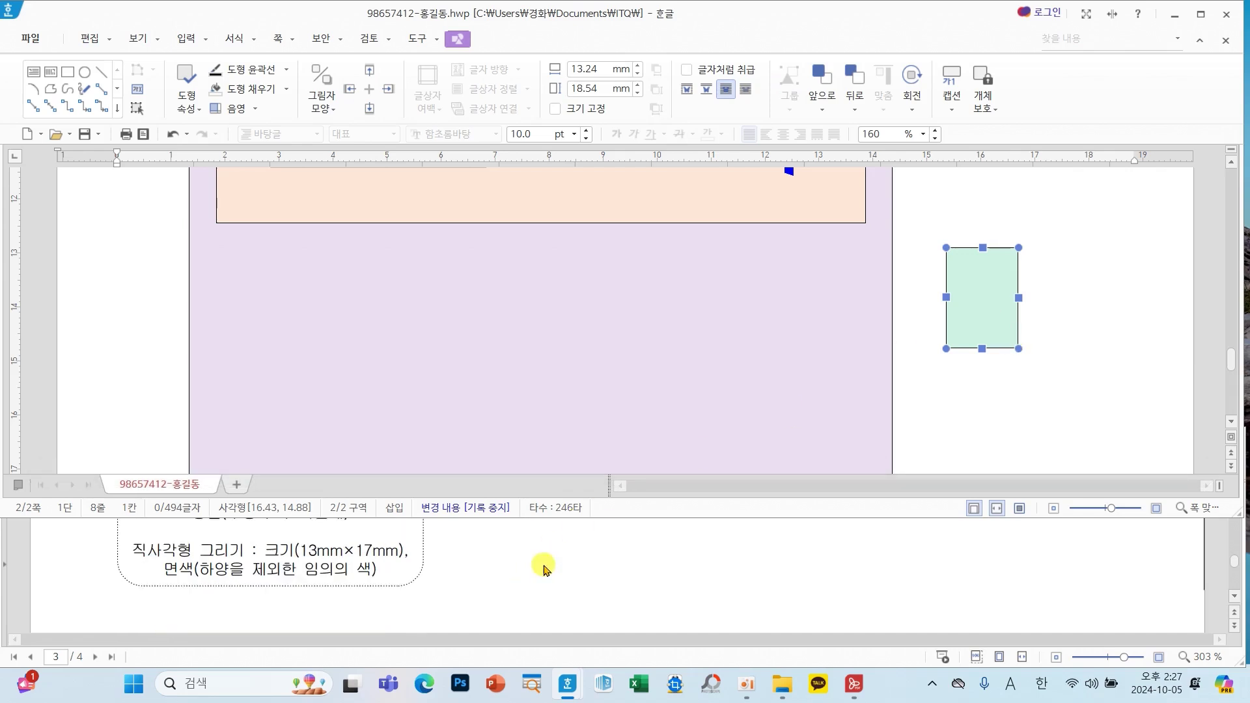
Set the rectangle to 13 mm wide and 17 mm high and lock its size.
{"action": "double_click", "coordinate": [990, 323]}
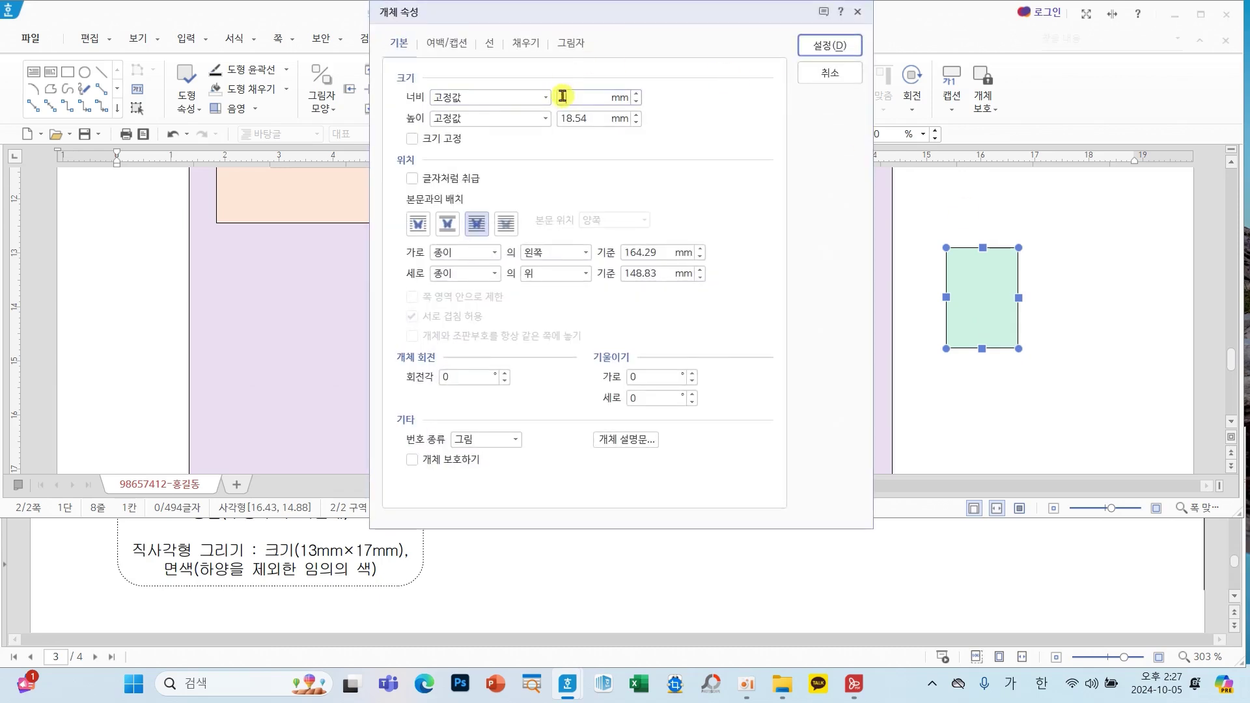
{"action": "type", "text": "13"}
{"action": "type", "text": "17"}
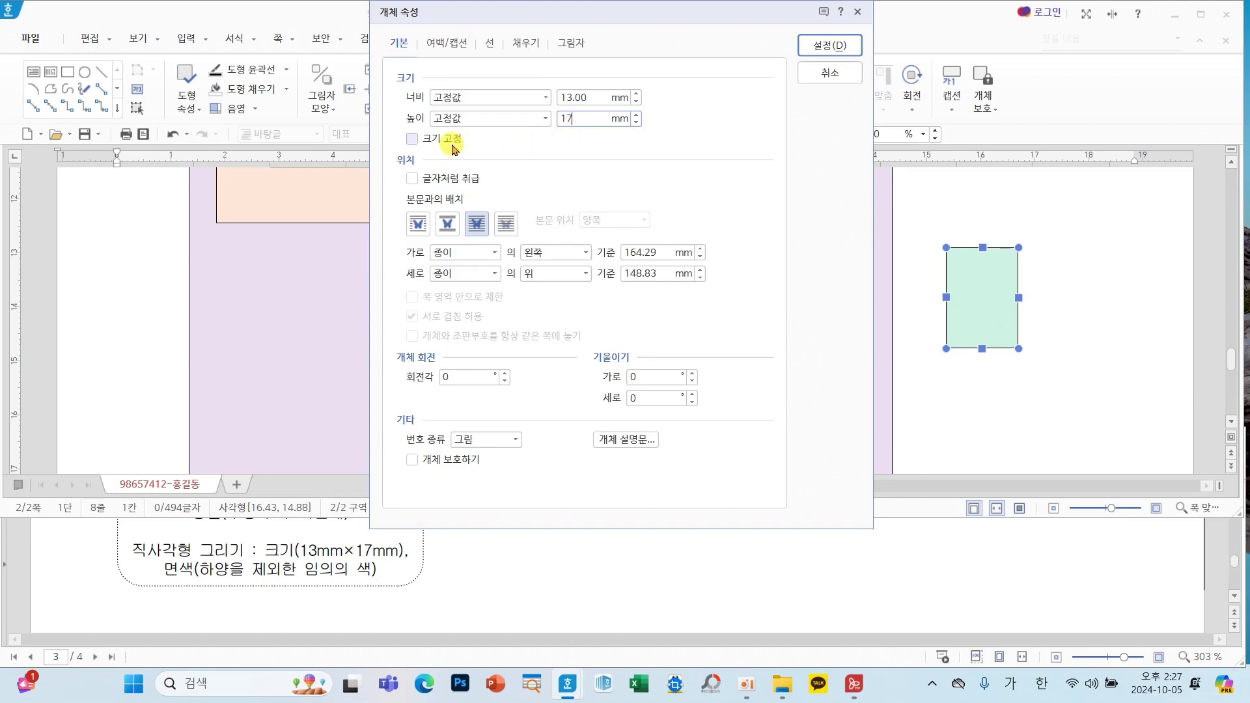
{"action": "left_click", "coordinate": [449, 142]}
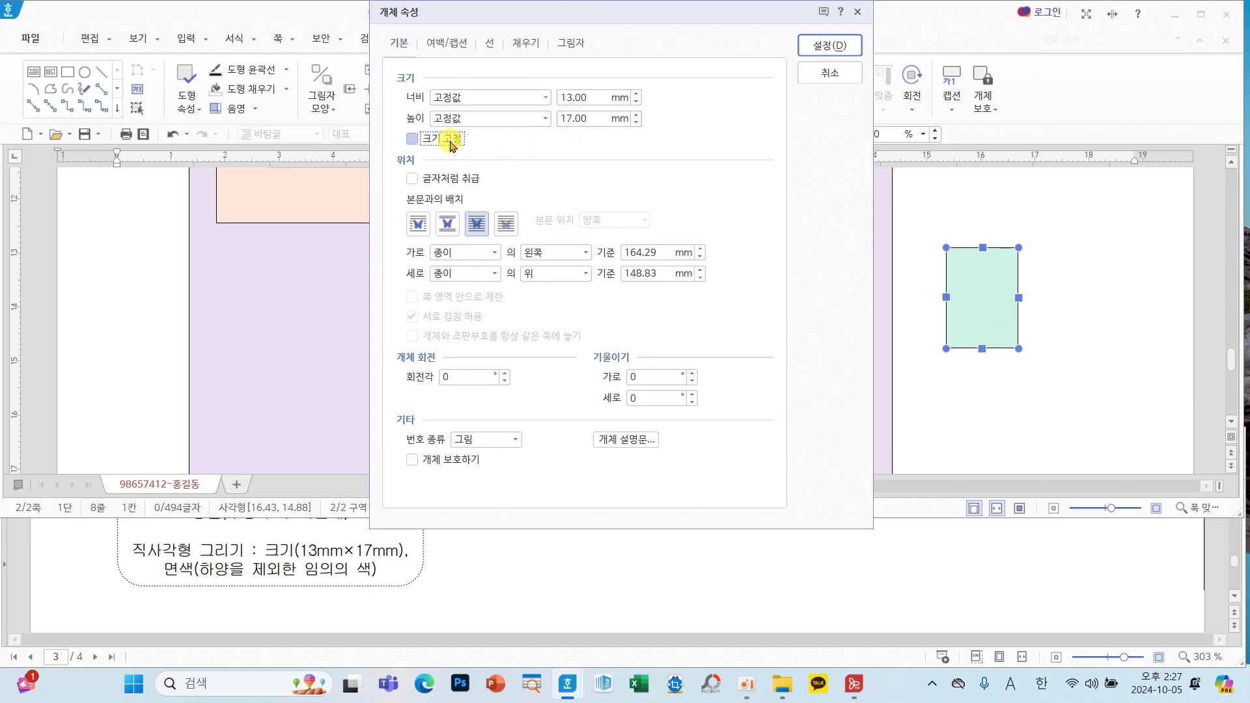
Give the 13 × 17 mm rectangle rounded corners (둥근 모양) and apply the object properties.
{"action": "left_click", "coordinate": [490, 46]}
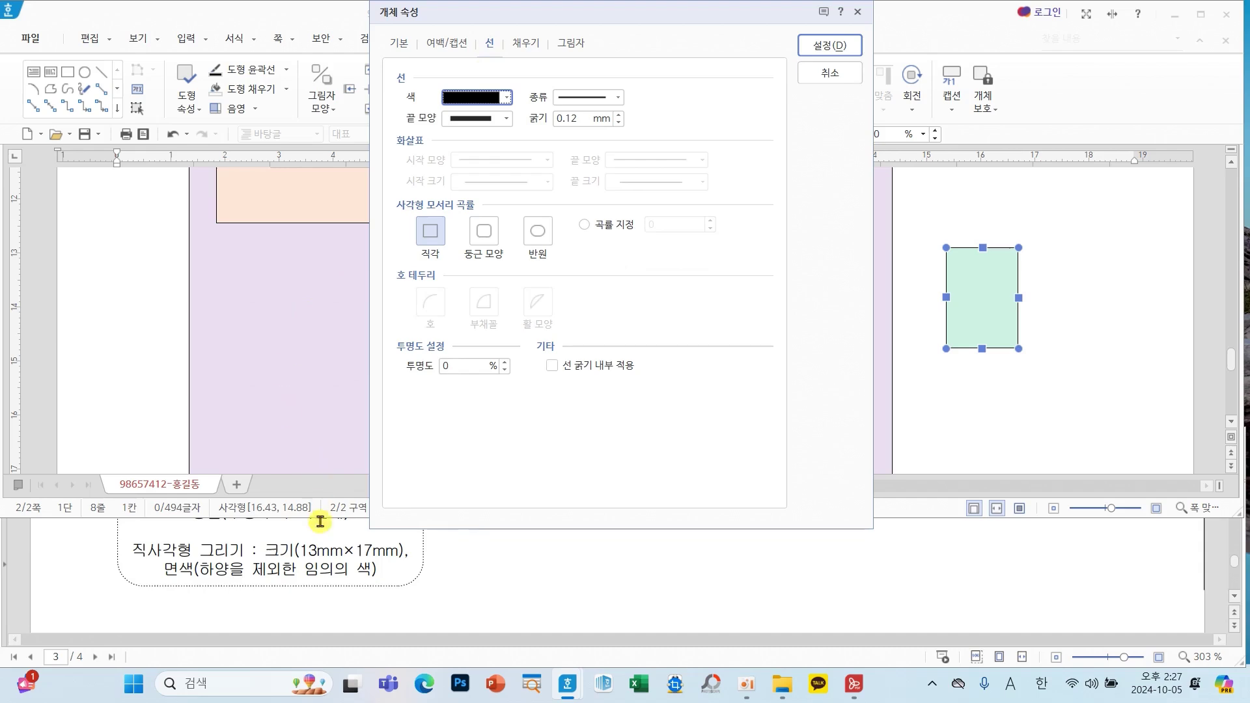
{"action": "scroll", "coordinate": [326, 560], "scroll_direction": "up", "scroll_amount": 5}
{"action": "scroll", "coordinate": [330, 570], "scroll_direction": "up", "scroll_amount": 3}
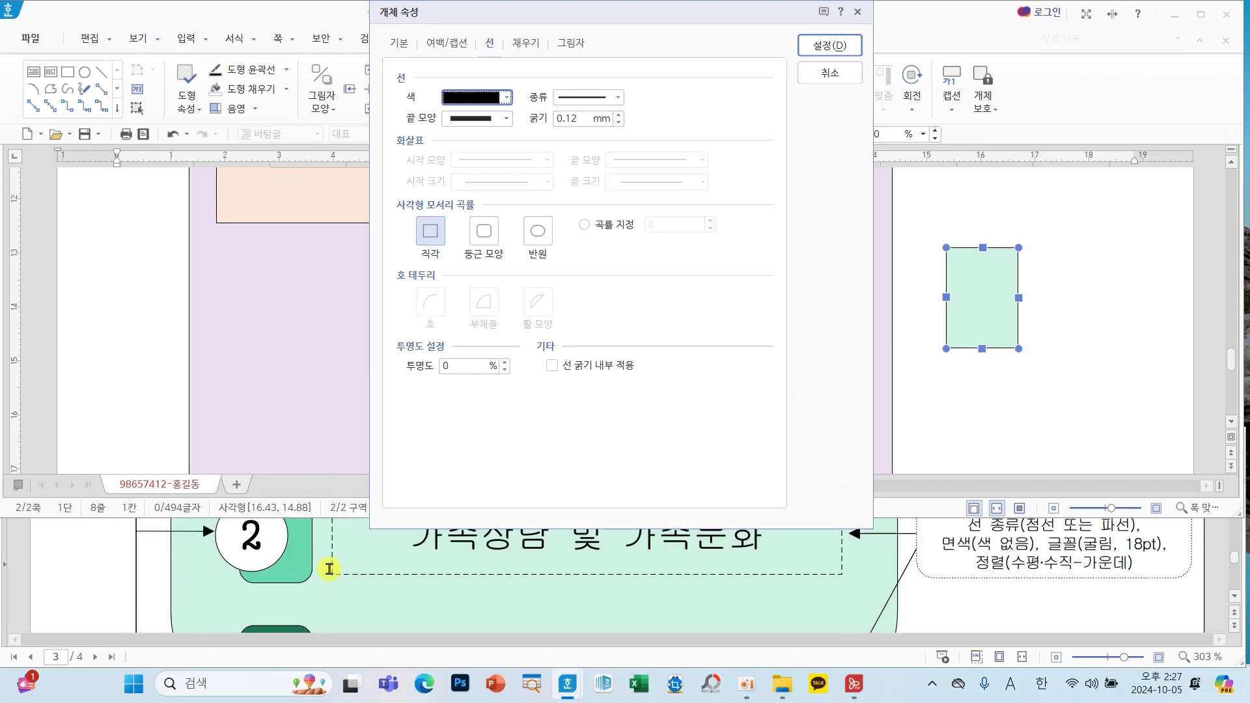
{"action": "scroll", "coordinate": [330, 569], "scroll_direction": "down", "scroll_amount": 5}
{"action": "scroll", "coordinate": [329, 569], "scroll_direction": "down", "scroll_amount": 2}
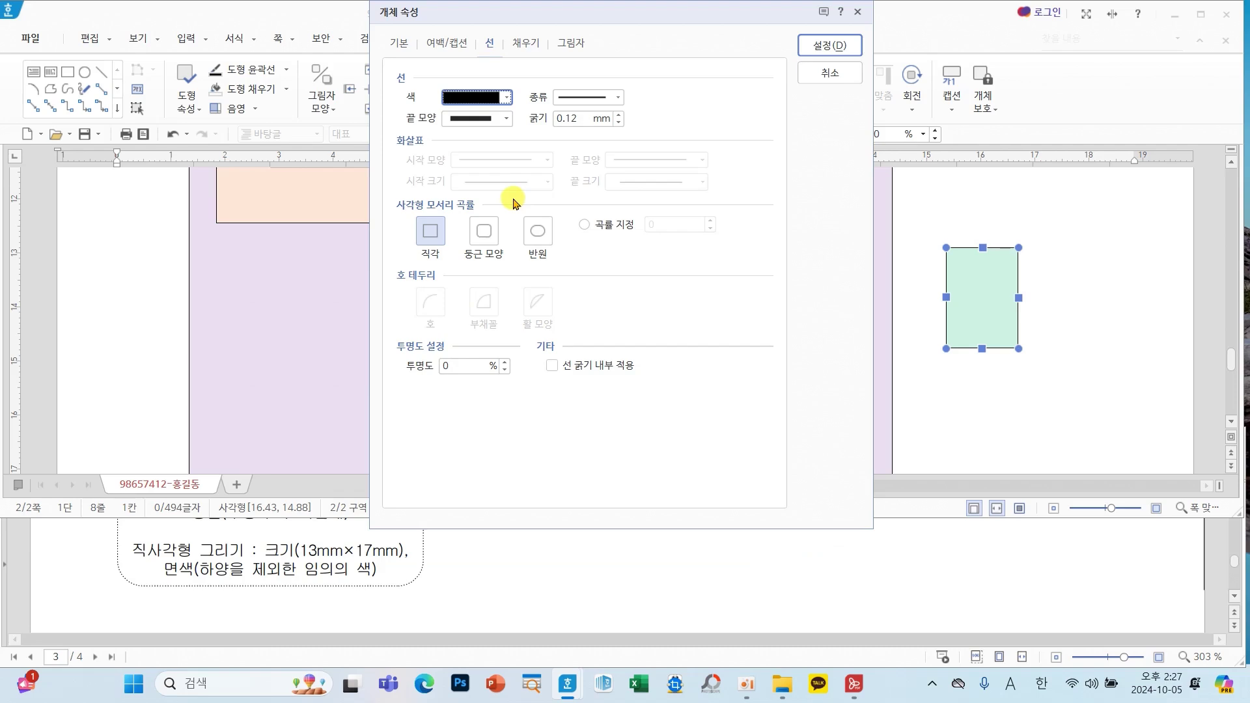
{"action": "left_click", "coordinate": [485, 232]}
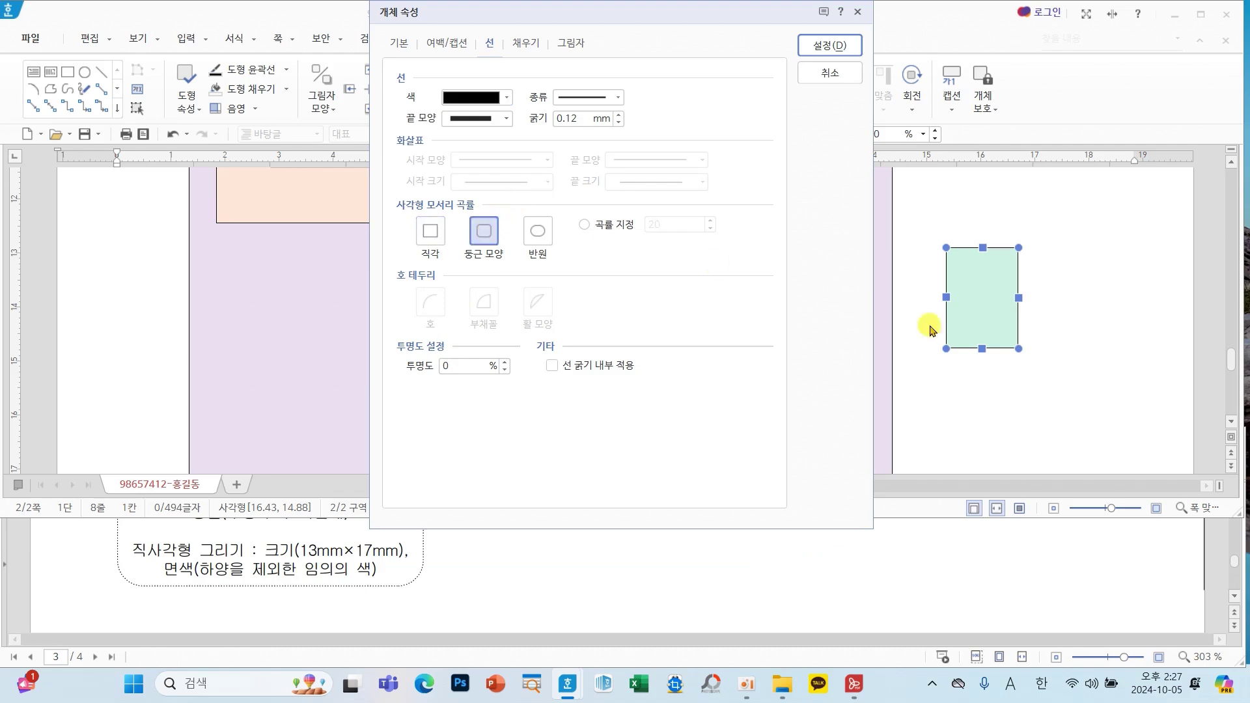
{"action": "left_click", "coordinate": [829, 45]}
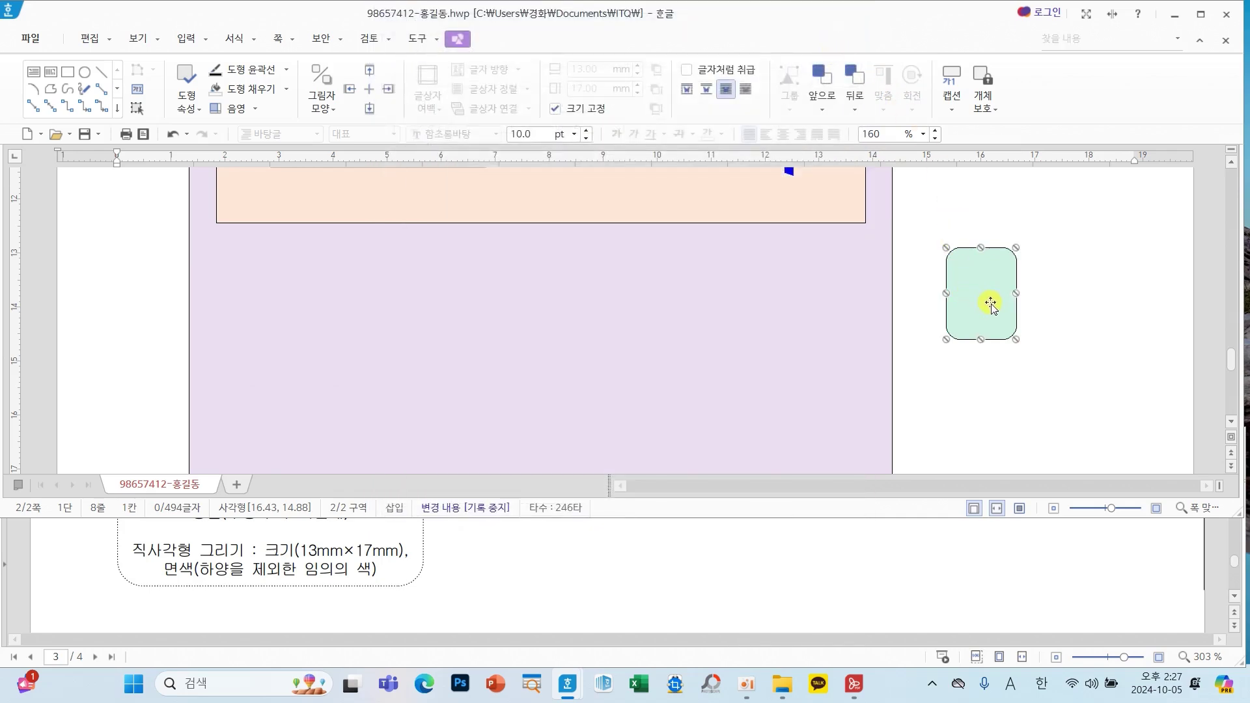
Move the rounded rectangle into the purple shape, just below the light orange box near its left end.
{"action": "left_click_drag", "start_coordinate": [990, 304], "coordinate": [287, 291]}
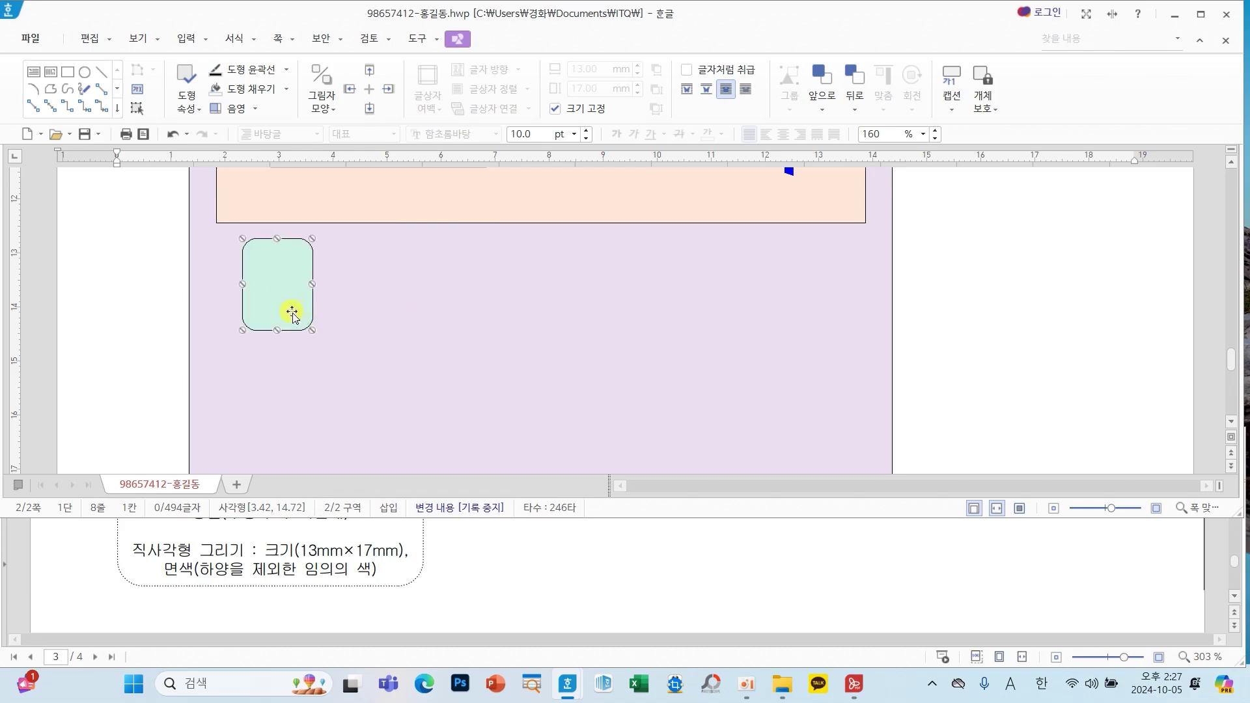
{"action": "key", "text": "Up"}
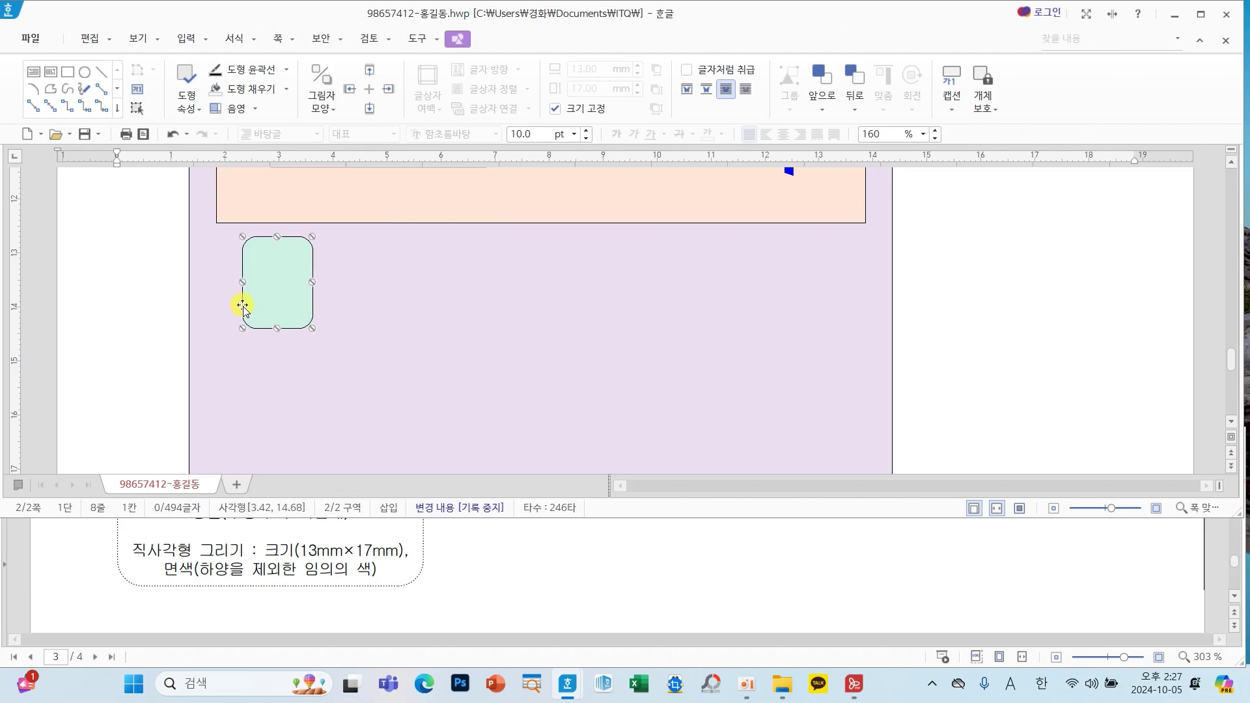
{"action": "scroll", "coordinate": [386, 329], "scroll_direction": "down", "scroll_amount": 2}
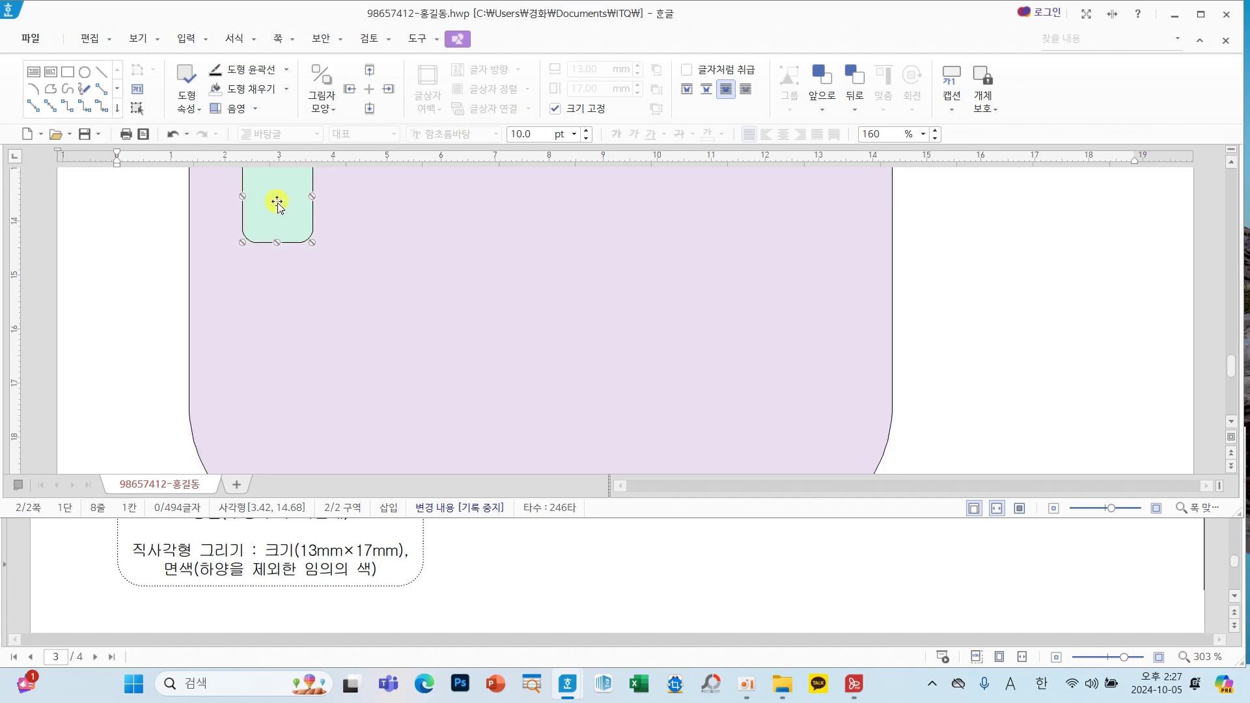
{"action": "scroll", "coordinate": [281, 280], "scroll_direction": "up", "scroll_amount": 2}
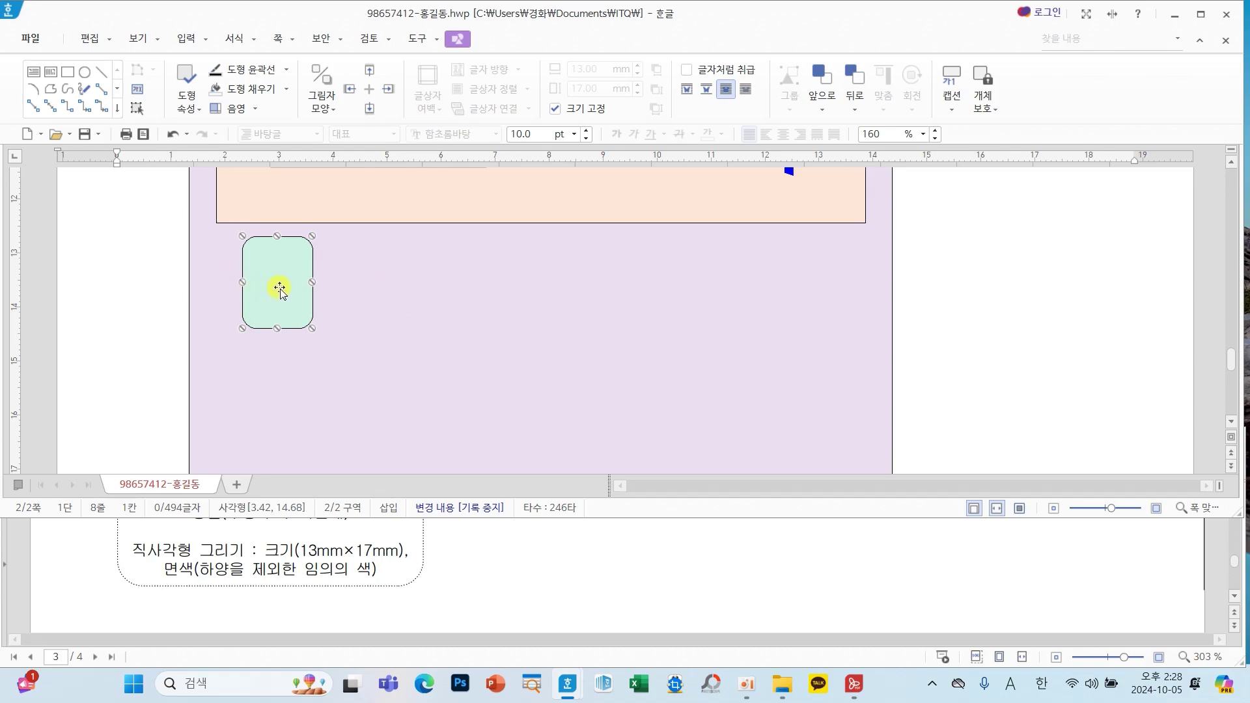
{"action": "key", "text": "Right"}
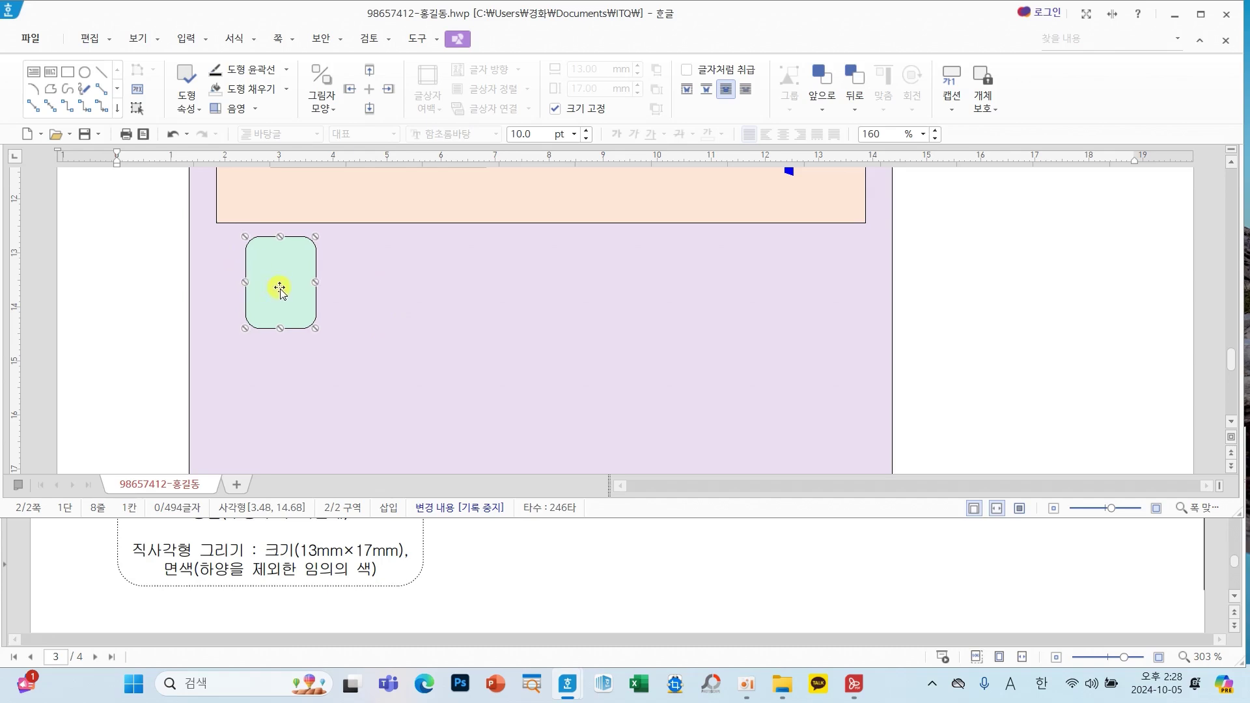
Copy the rounded rectangle straight down and position the copy near the lower left curve of the purple shape.
{"action": "left_click_drag", "start_coordinate": [279, 288], "coordinate": [292, 345]}
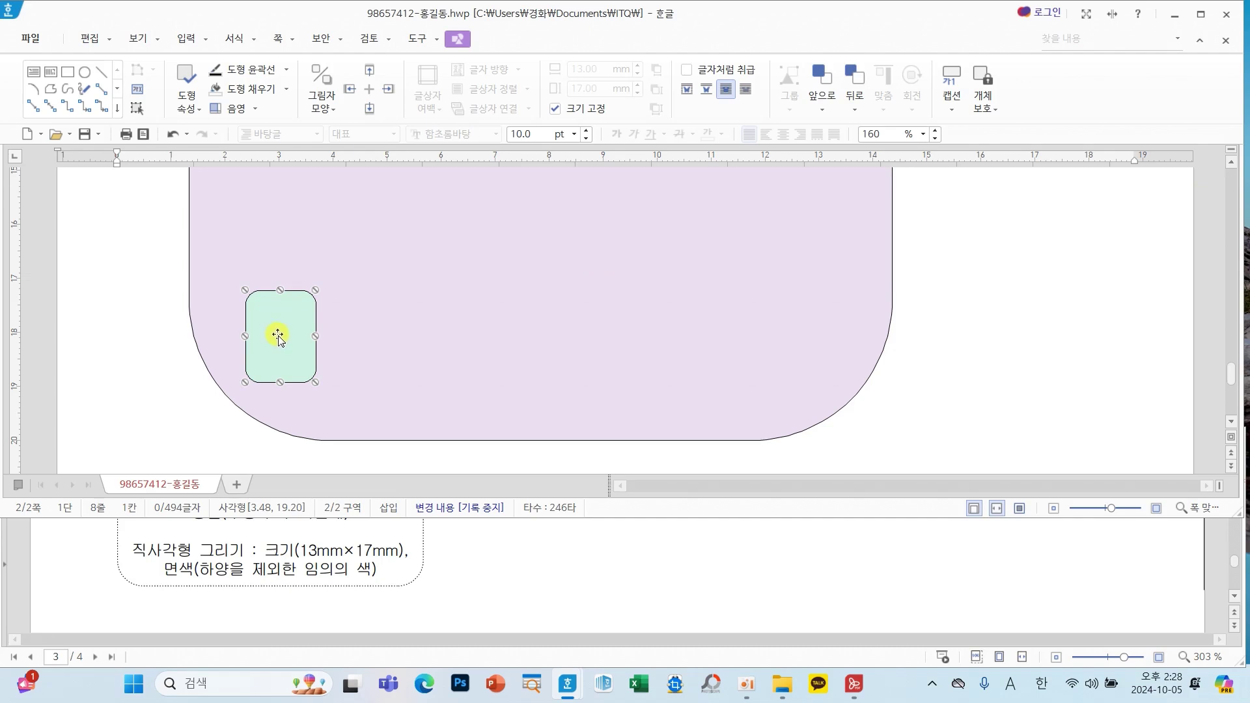
{"action": "key", "text": "Down"}
{"action": "key", "text": "Down"}
{"action": "key", "text": "Down"}
{"action": "key", "text": "Down"}
{"action": "key", "text": "Down"}
{"action": "key", "text": "Down"}
{"action": "key", "text": "Down"}
{"action": "key", "text": "Down"}
{"action": "key", "text": "Down"}
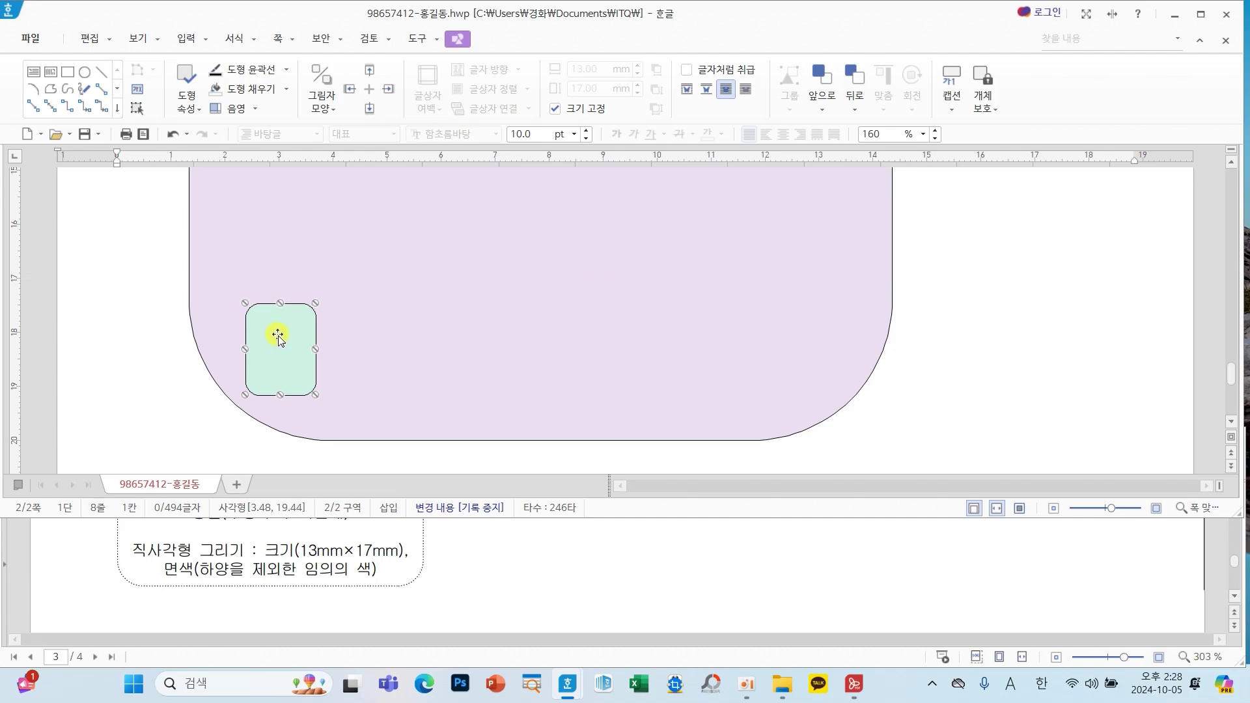
{"action": "key", "text": "Down"}
{"action": "key", "text": "Down"}
{"action": "key", "text": "Down"}
{"action": "key", "text": "Down"}
{"action": "key", "text": "Down"}
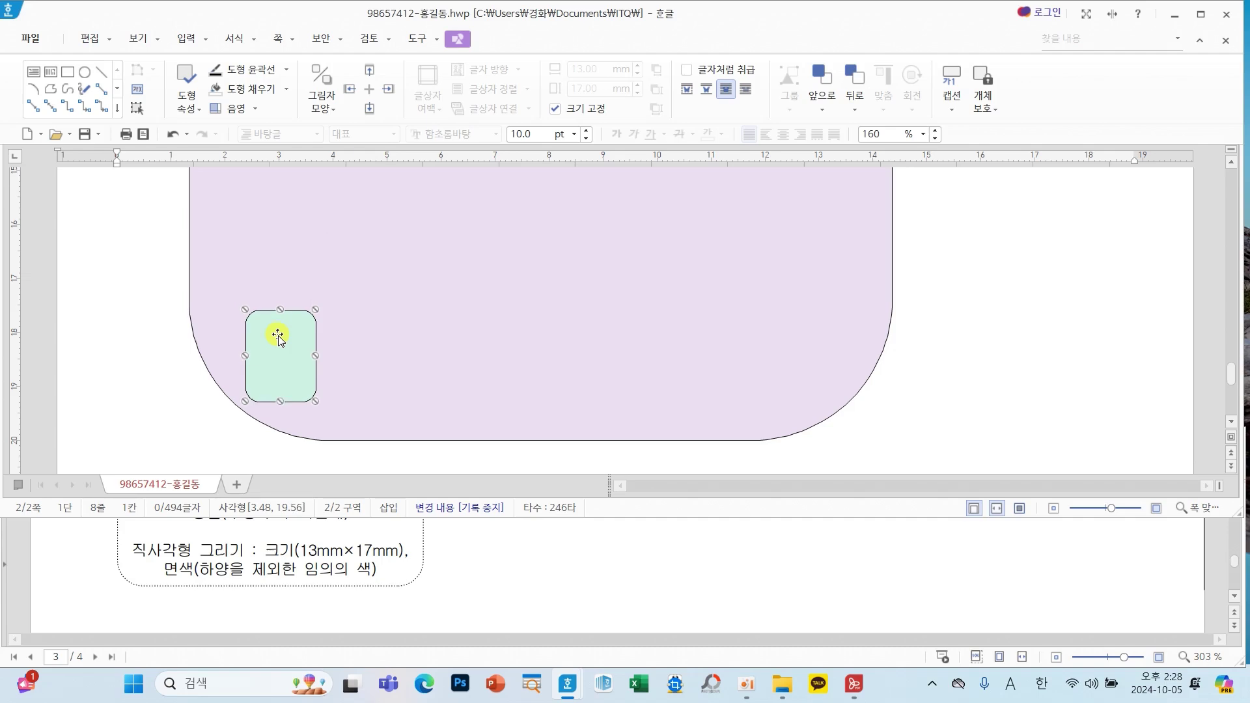
{"action": "key", "text": "Down"}
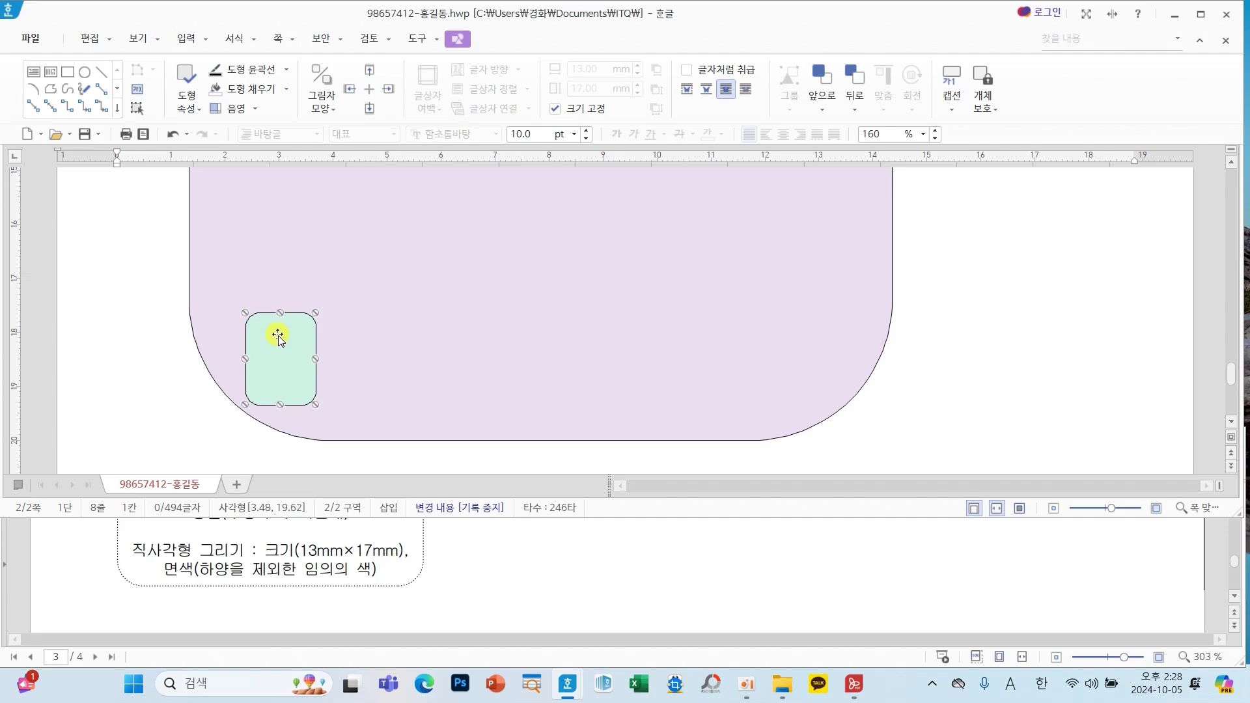
Copy the lowest rounded rectangle straight up and nudge the copy to about midway between the other two.
{"action": "left_click_drag", "start_coordinate": [276, 334], "coordinate": [293, 203]}
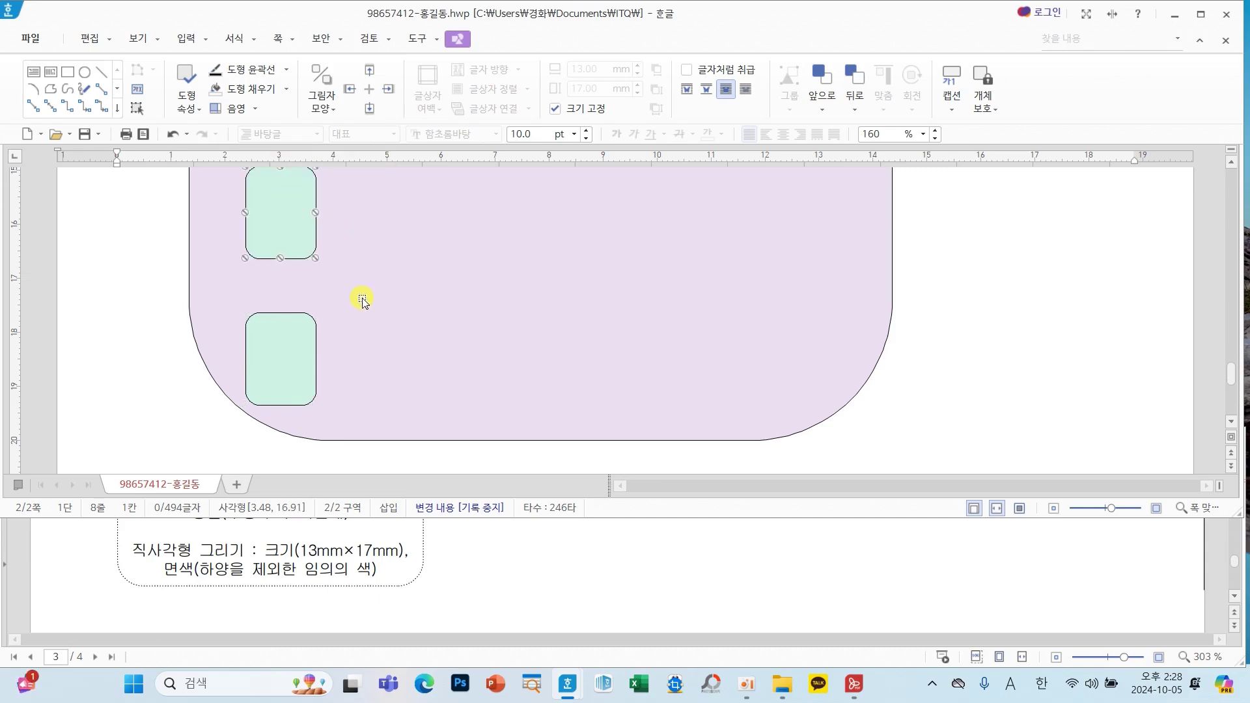
{"action": "scroll", "coordinate": [362, 300], "scroll_direction": "up", "scroll_amount": 2}
{"action": "key", "text": "Down"}
{"action": "key", "text": "Down"}
{"action": "key", "text": "Down"}
{"action": "key", "text": "Down"}
{"action": "key", "text": "Down"}
{"action": "key", "text": "Down"}
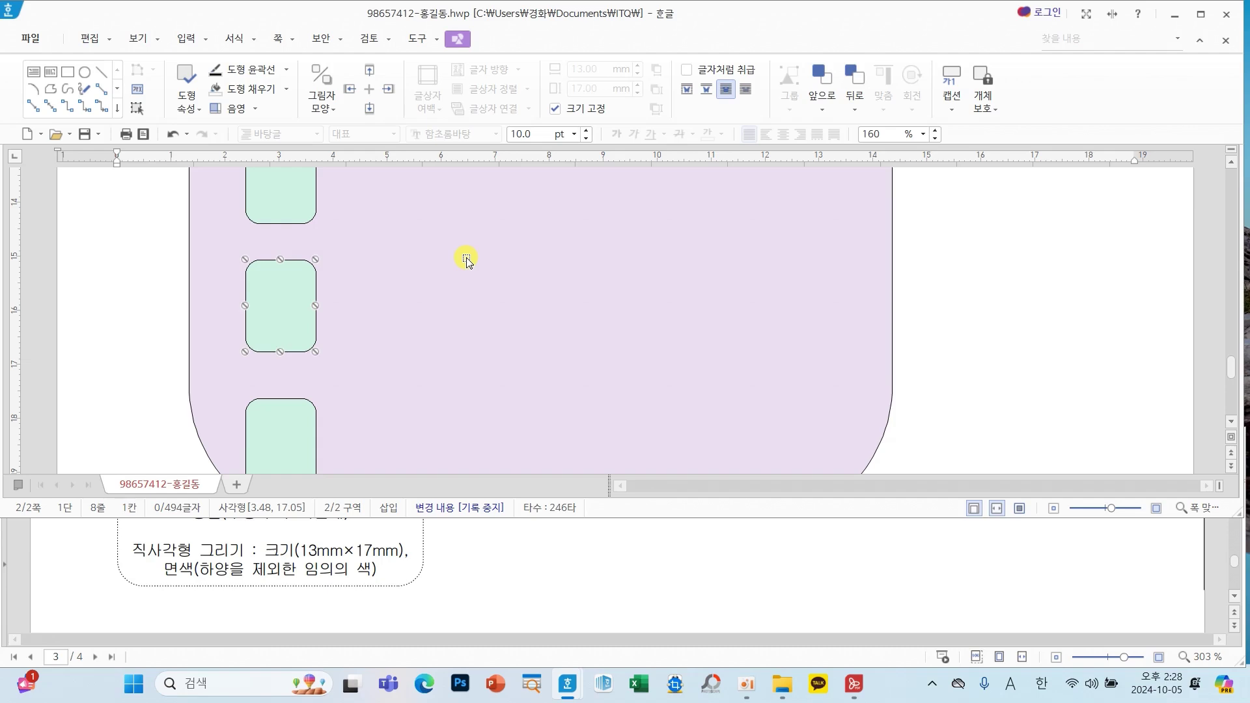
{"action": "key", "text": "Down"}
Fill the middle rounded rectangle with a slightly darker shade of light green.
{"action": "double_click", "coordinate": [274, 307]}
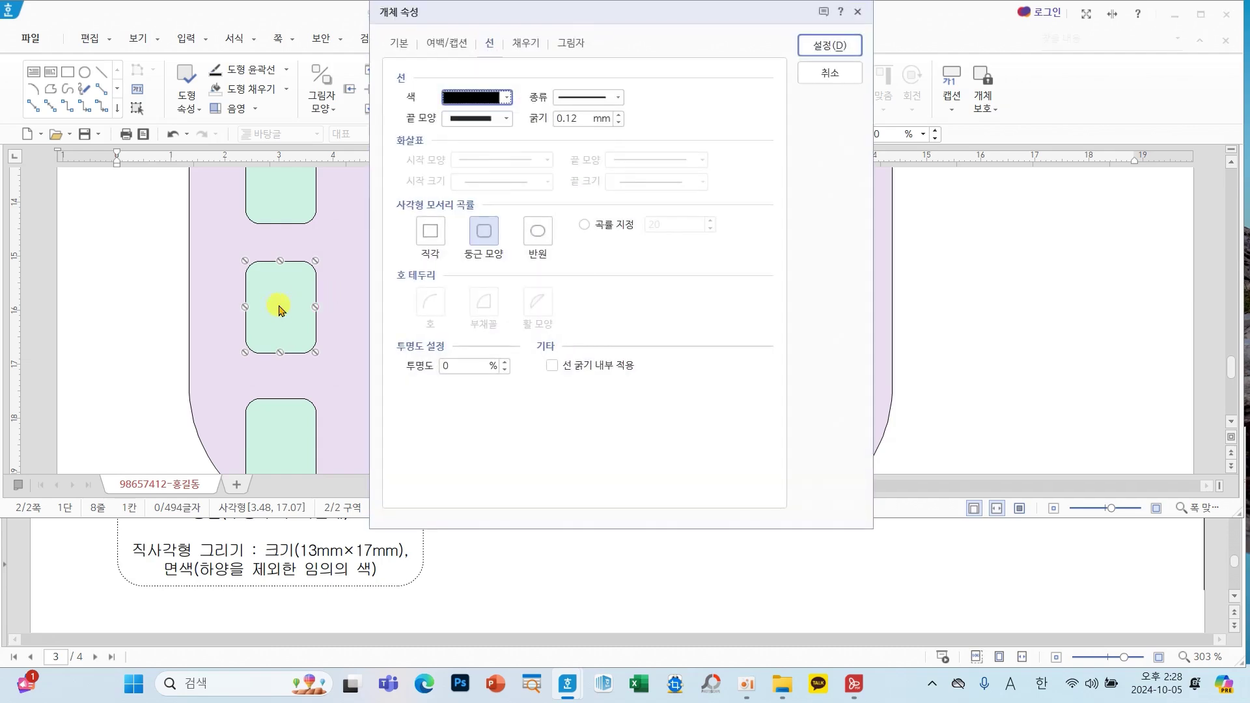
{"action": "left_click", "coordinate": [526, 43]}
{"action": "left_click", "coordinate": [503, 133]}
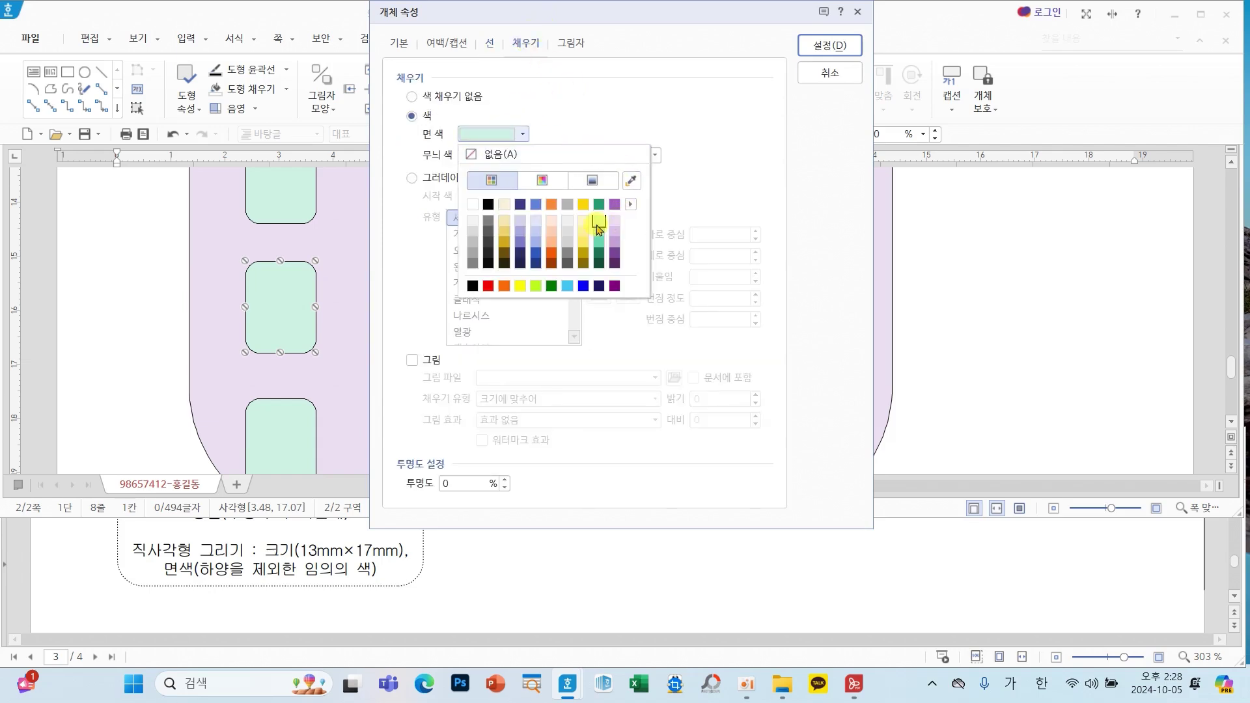
{"action": "left_click", "coordinate": [600, 238]}
{"action": "left_click", "coordinate": [821, 45]}
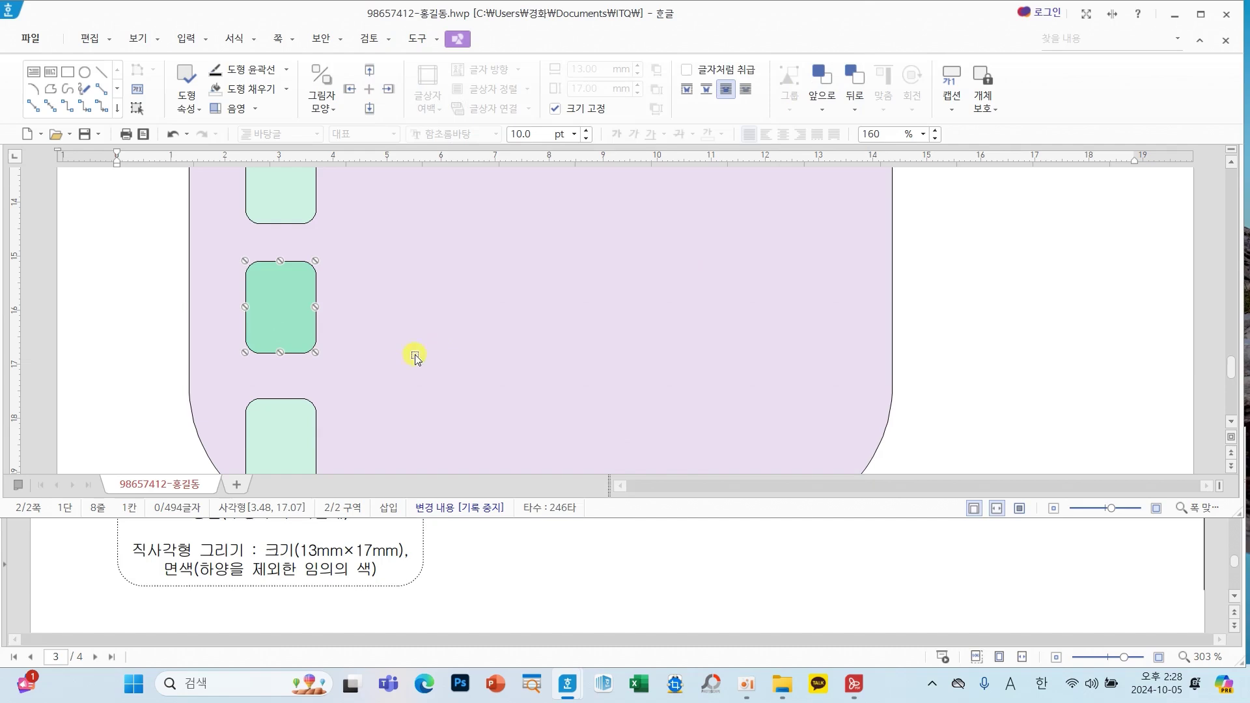
Fill the lowest rounded rectangle with a stronger green than the middle one.
{"action": "double_click", "coordinate": [273, 418]}
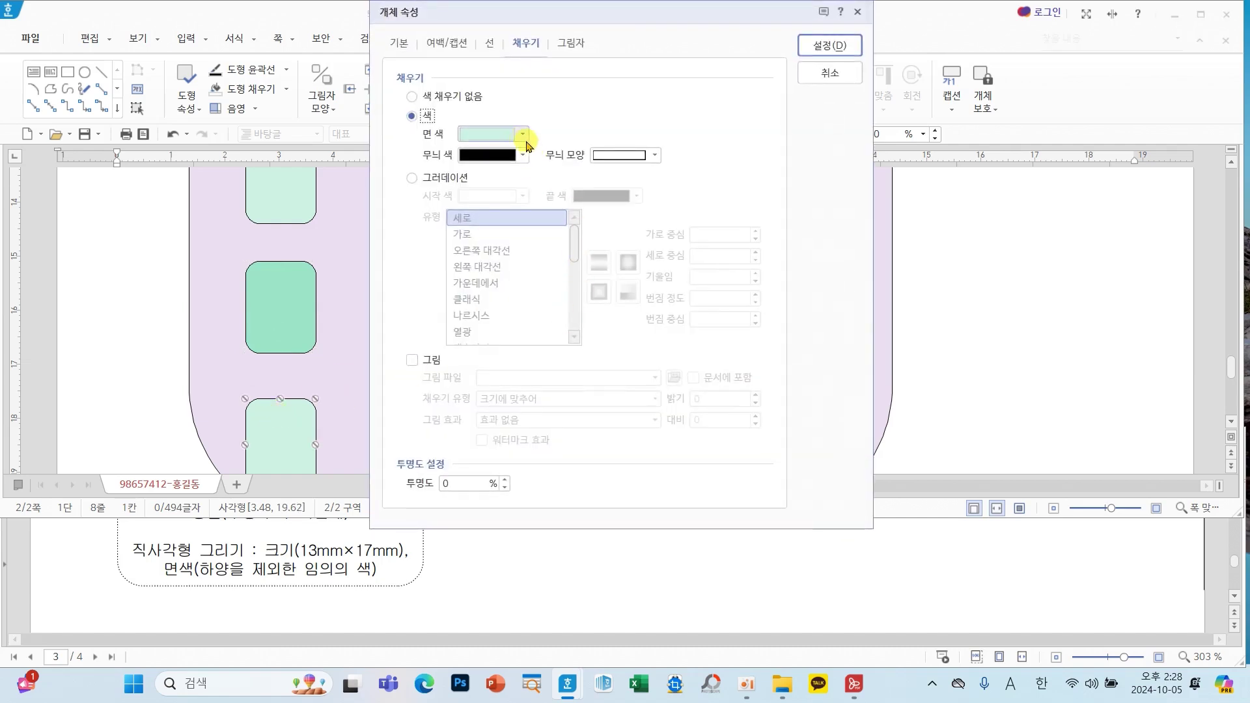
{"action": "left_click", "coordinate": [523, 134]}
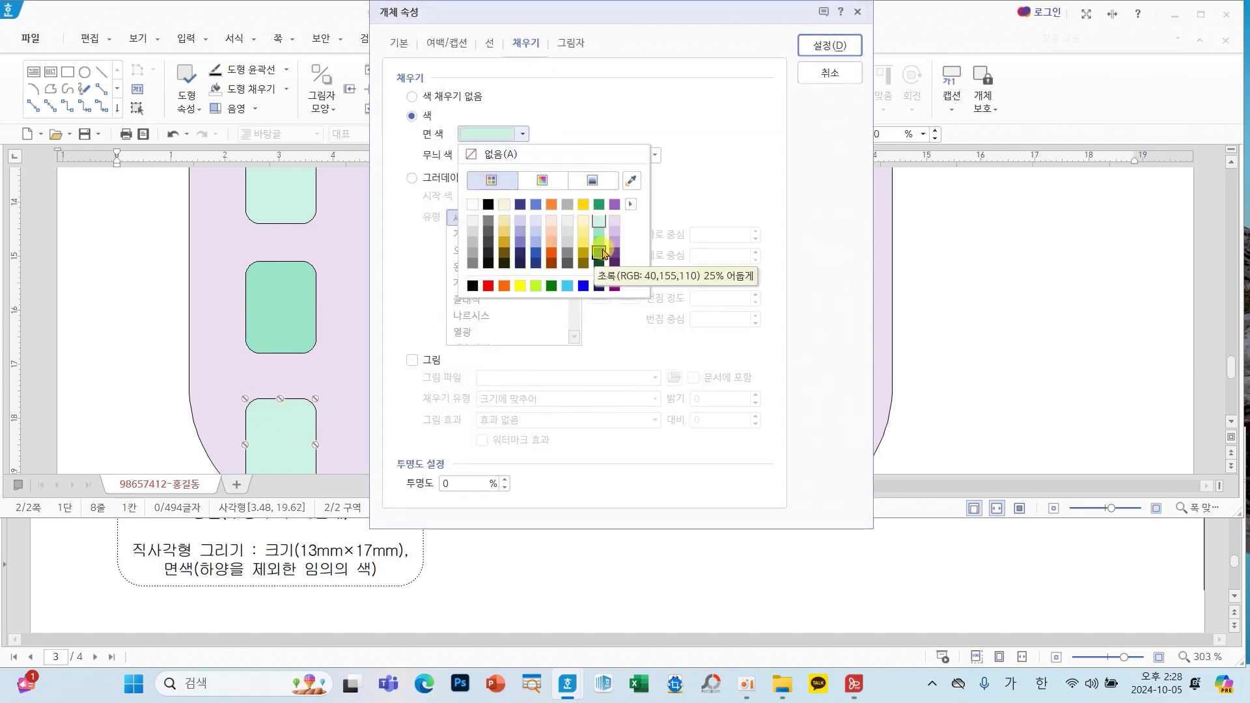
{"action": "left_click", "coordinate": [600, 244]}
{"action": "left_click", "coordinate": [811, 45]}
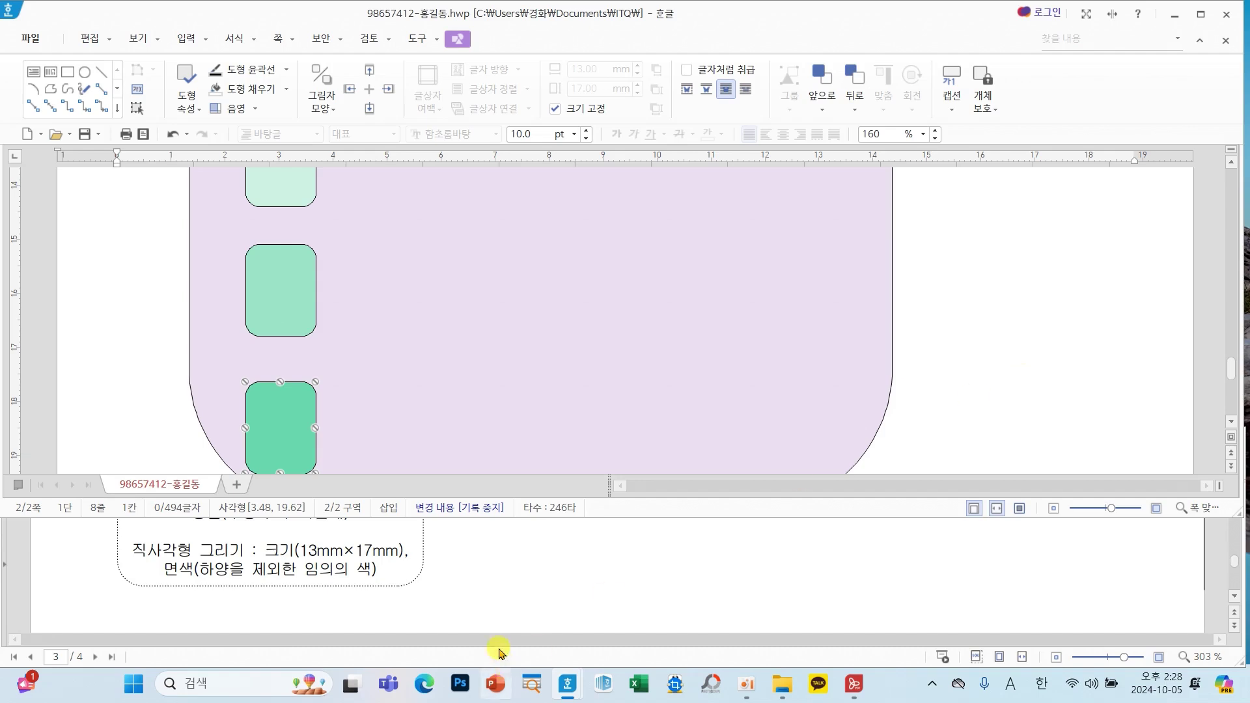
Draw an ellipse about 22 mm wide and 25 mm high in the blank area to the right of the purple shape.
{"action": "scroll", "coordinate": [499, 594], "scroll_direction": "up", "scroll_amount": 2}
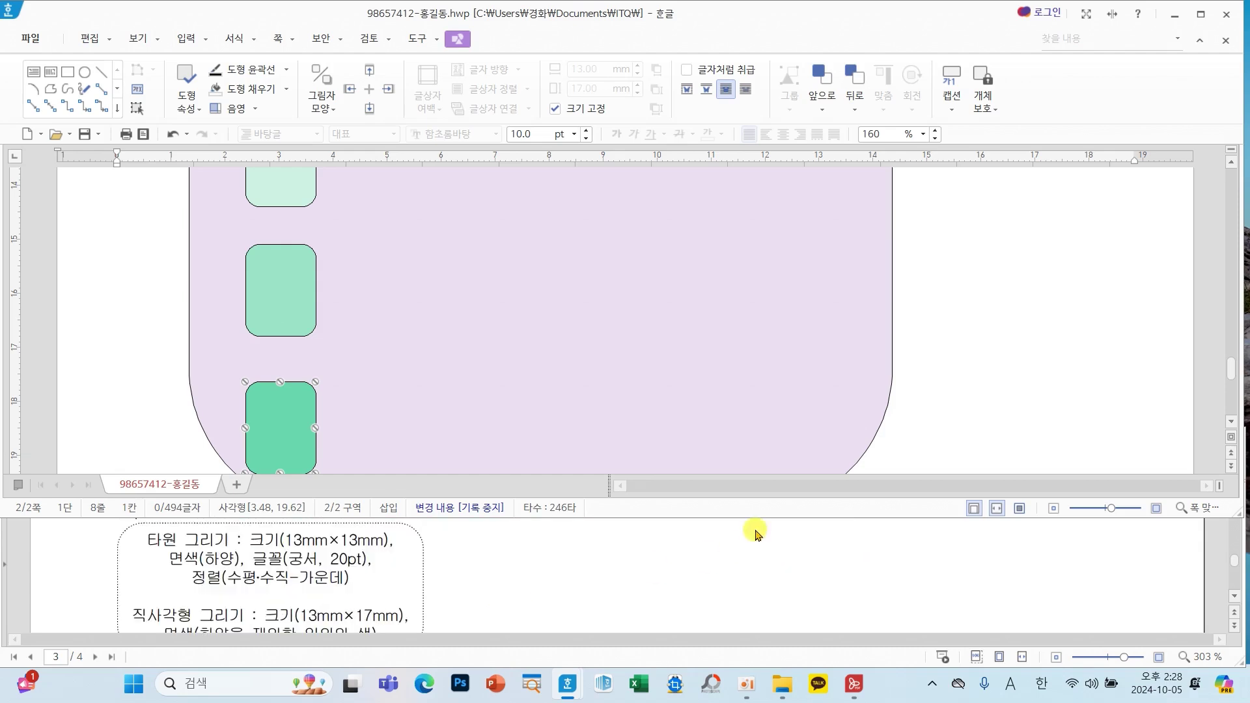
{"action": "left_click", "coordinate": [990, 338]}
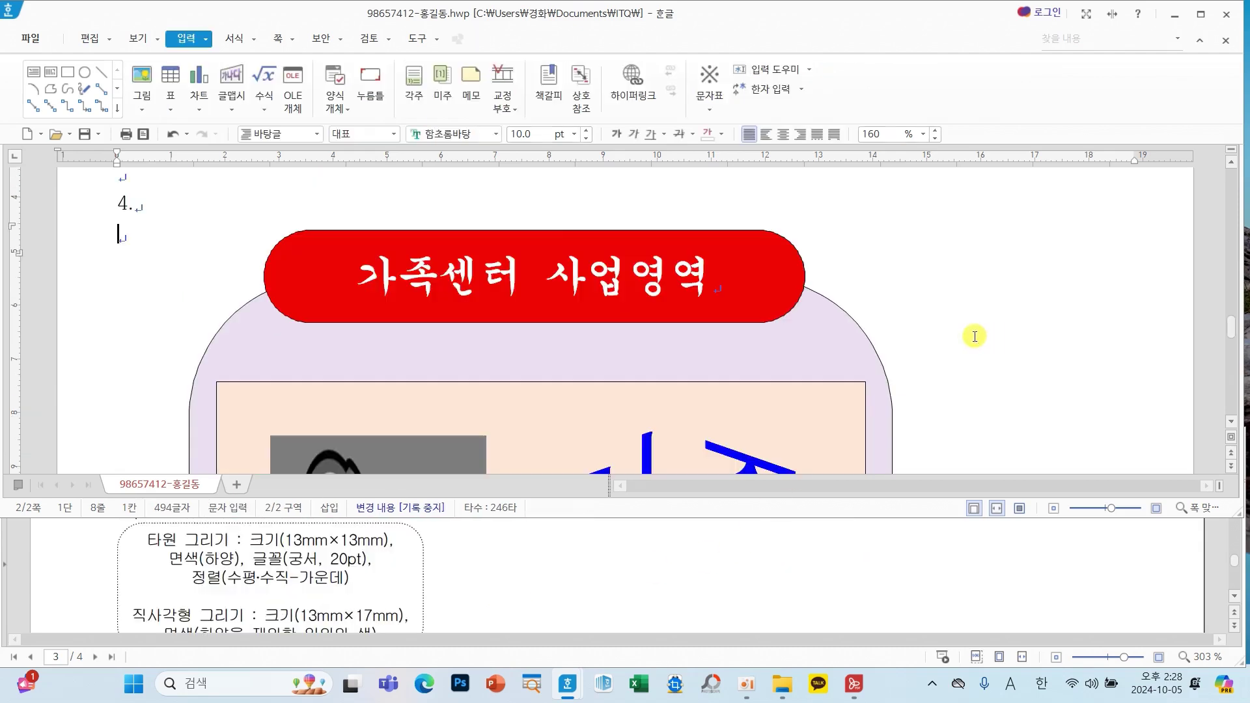
{"action": "left_click", "coordinate": [85, 72]}
{"action": "scroll", "coordinate": [1006, 339], "scroll_direction": "down", "scroll_amount": 5}
{"action": "scroll", "coordinate": [1006, 339], "scroll_direction": "down", "scroll_amount": 4}
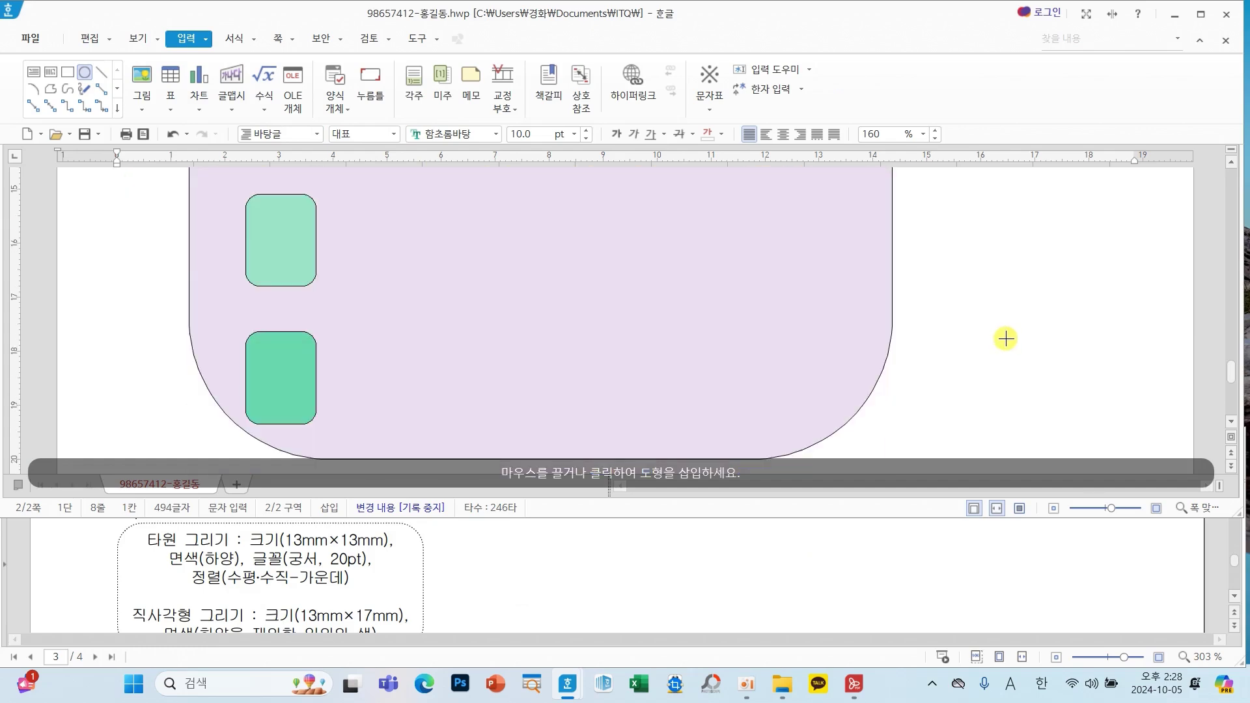
{"action": "left_click_drag", "start_coordinate": [957, 242], "coordinate": [1077, 376]}
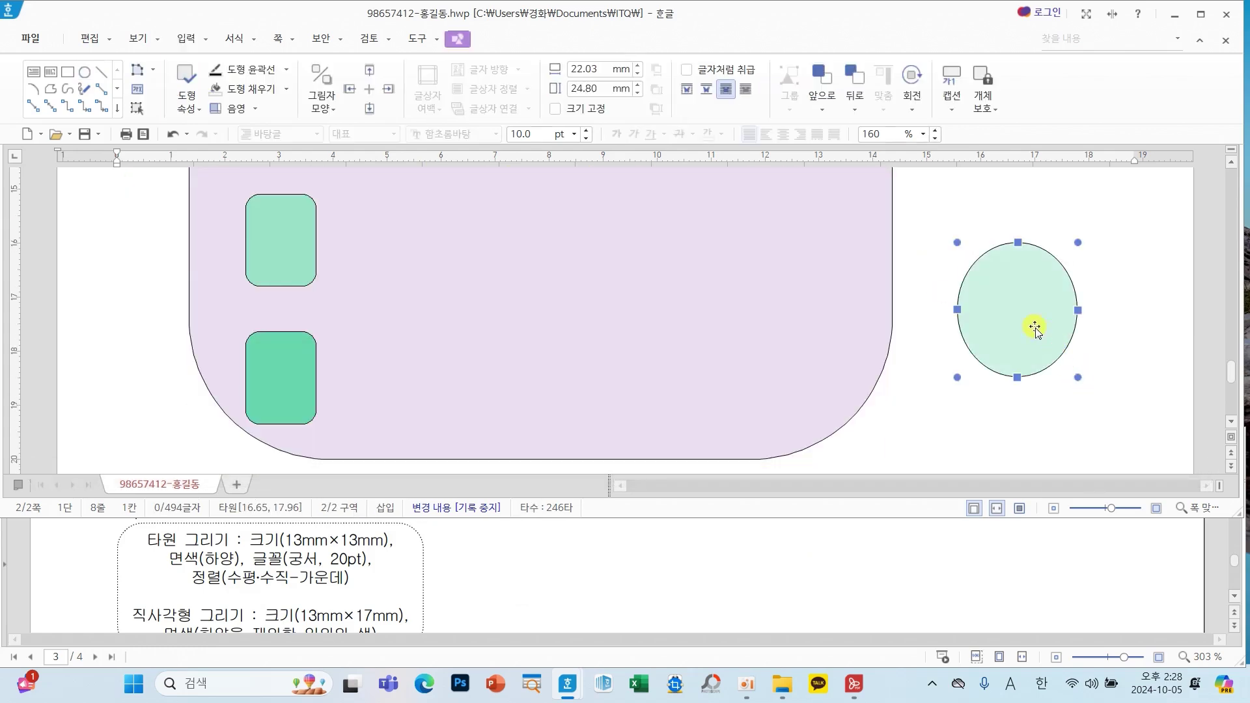
Set the ellipse's width and height both to 13 mm.
{"action": "double_click", "coordinate": [1020, 324]}
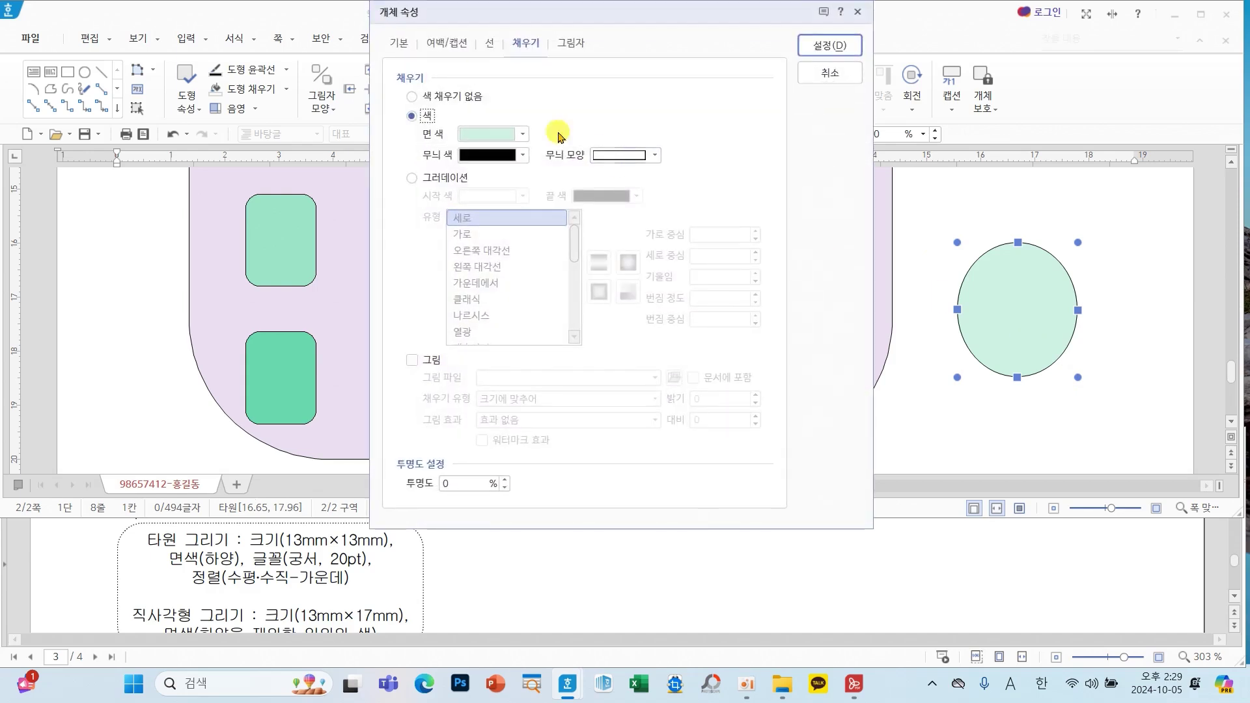
{"action": "left_click", "coordinate": [394, 41]}
{"action": "left_click", "coordinate": [574, 101]}
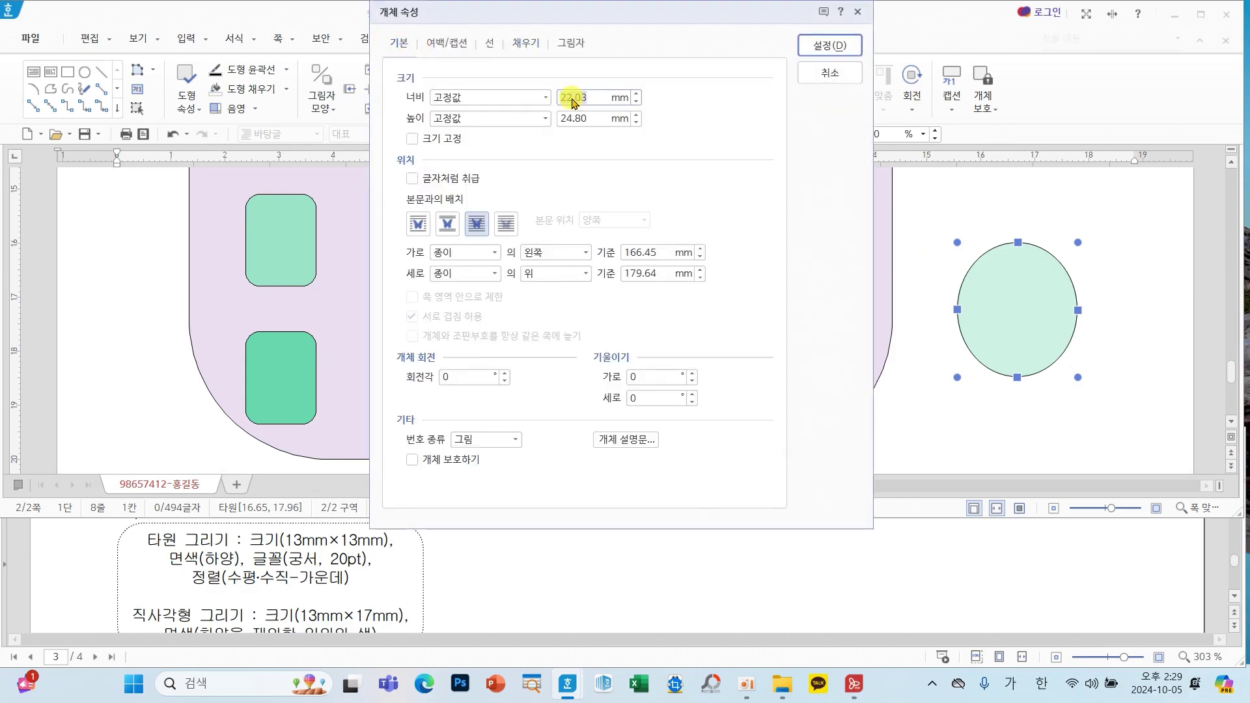
{"action": "type", "text": "13"}
{"action": "left_click", "coordinate": [594, 121]}
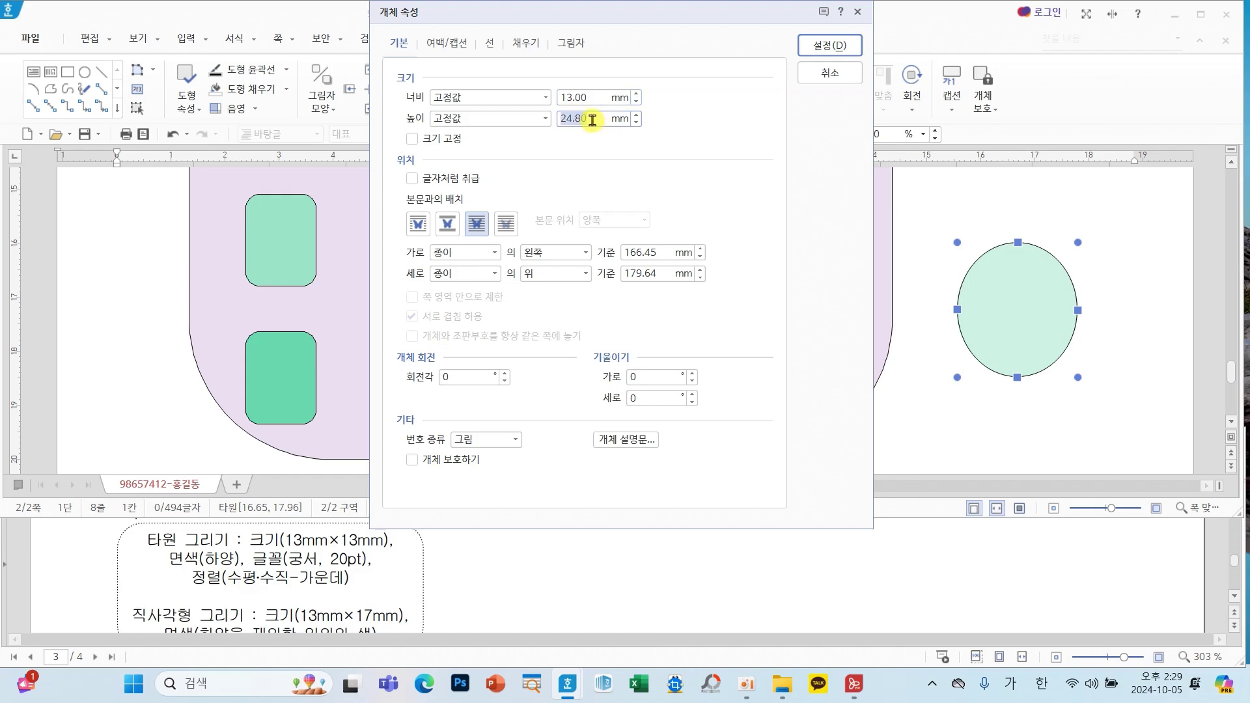
{"action": "type", "text": "13"}
Fill the 13 mm ellipse with white and apply the object properties.
{"action": "left_click", "coordinate": [489, 45]}
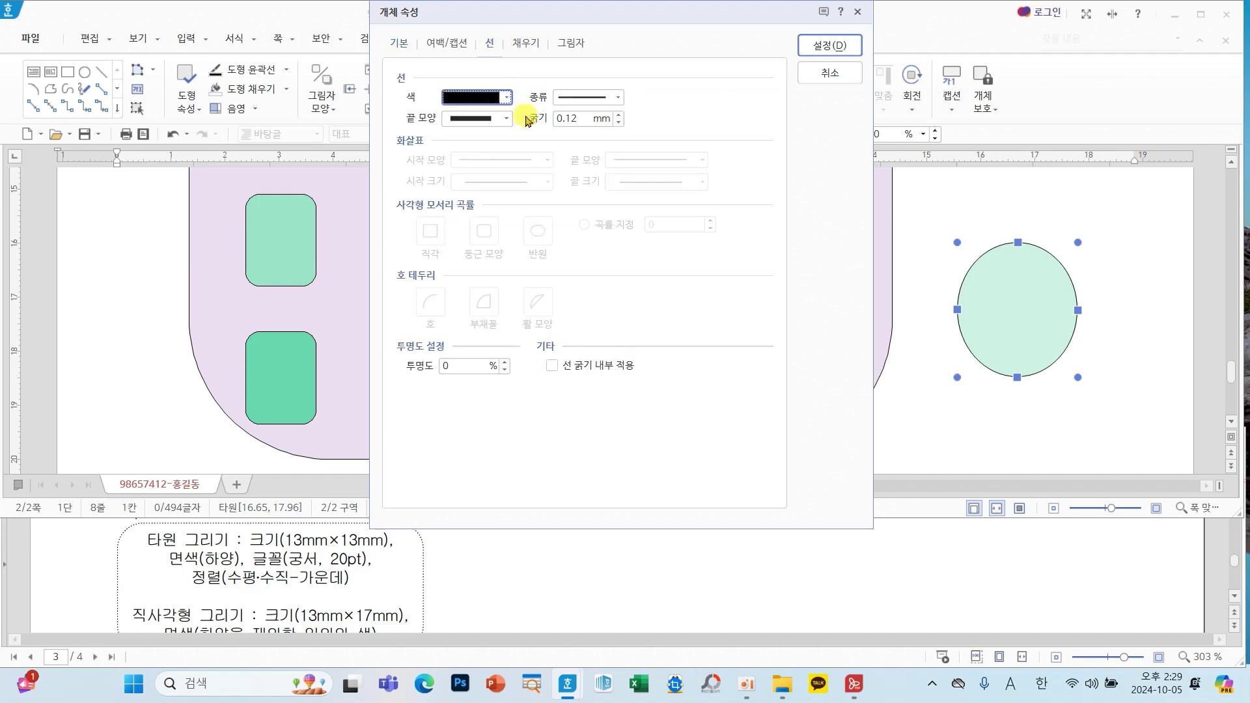
{"action": "left_click", "coordinate": [522, 44]}
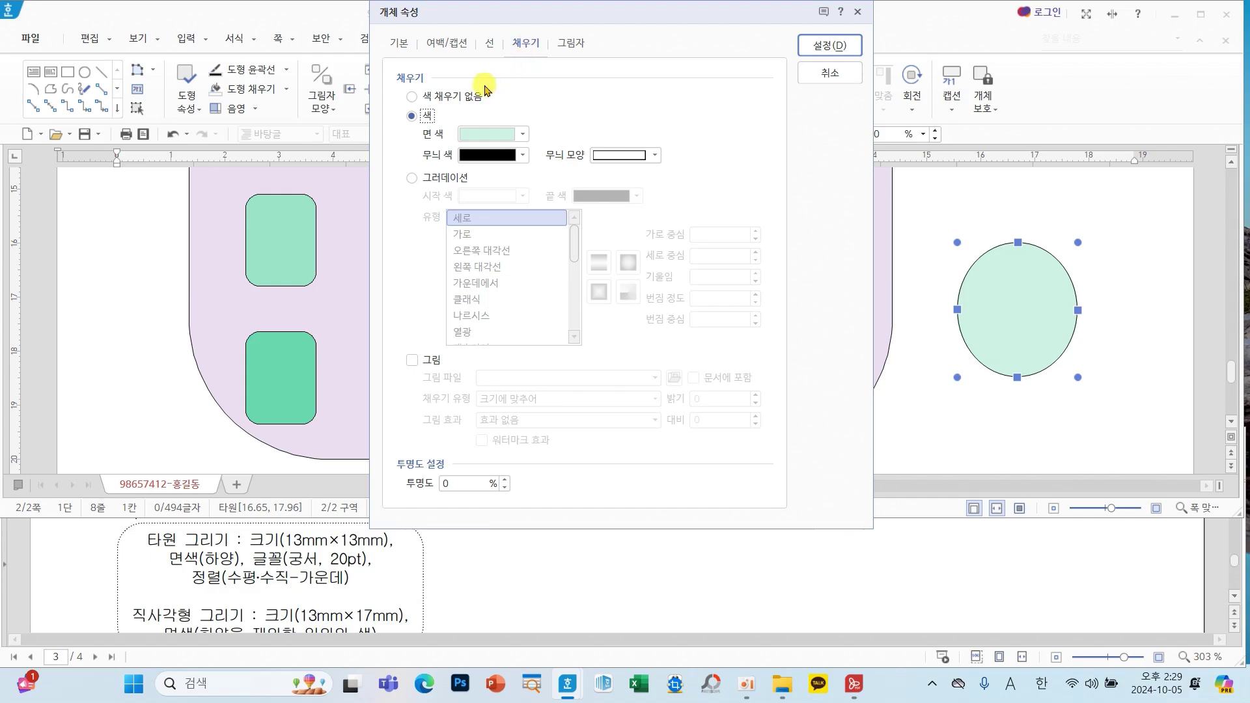
{"action": "left_click", "coordinate": [480, 136]}
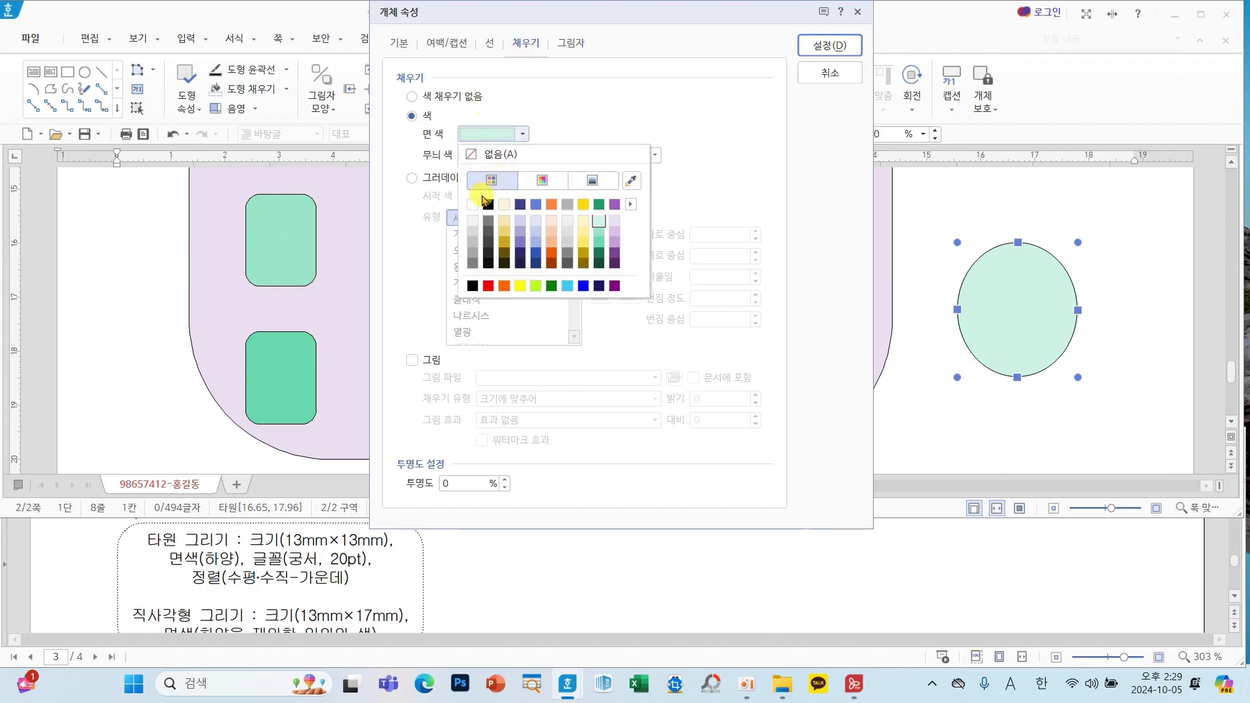
{"action": "left_click", "coordinate": [476, 204]}
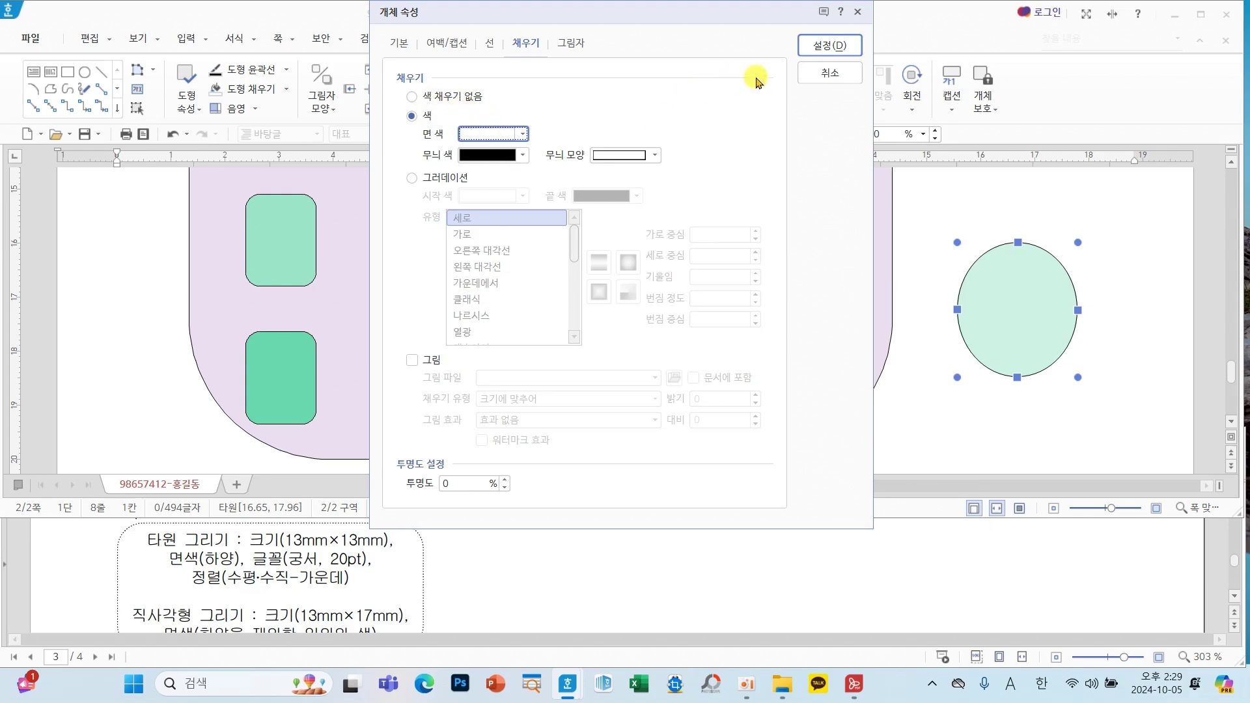
{"action": "left_click", "coordinate": [826, 49]}
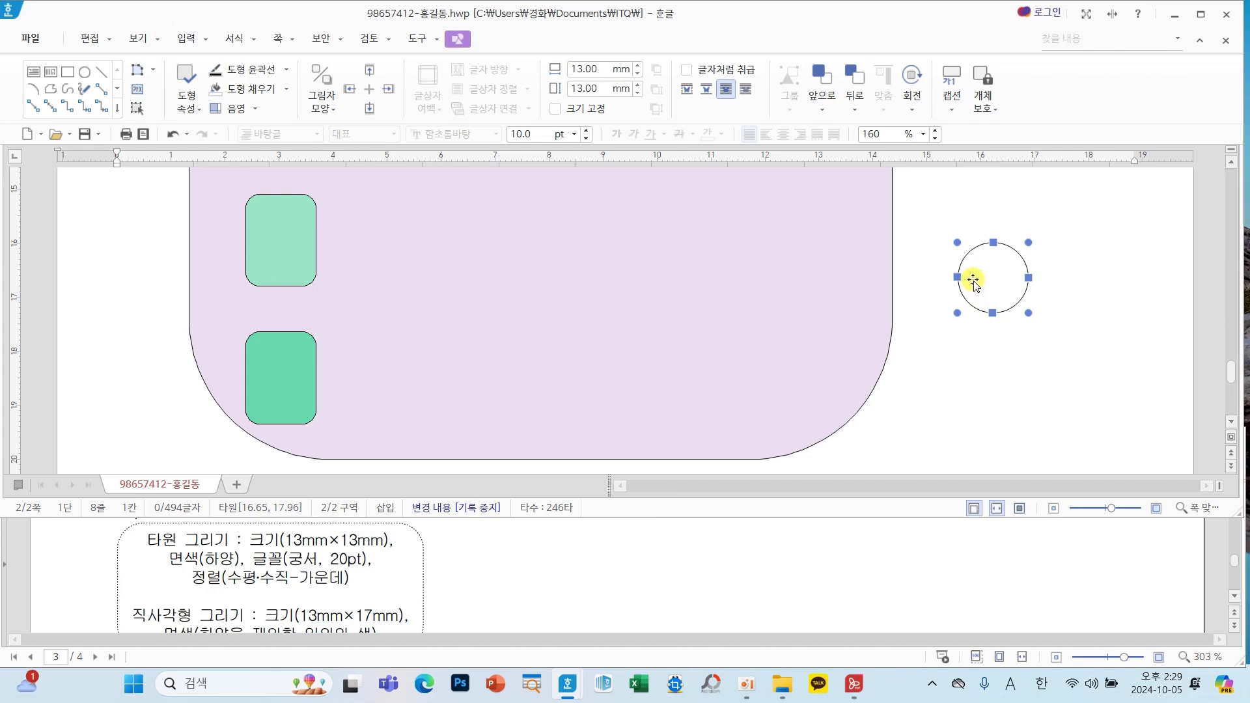
Enable text inside the white circle and format it as 궁서, 20 pt, centre-aligned.
{"action": "right_click", "coordinate": [997, 279]}
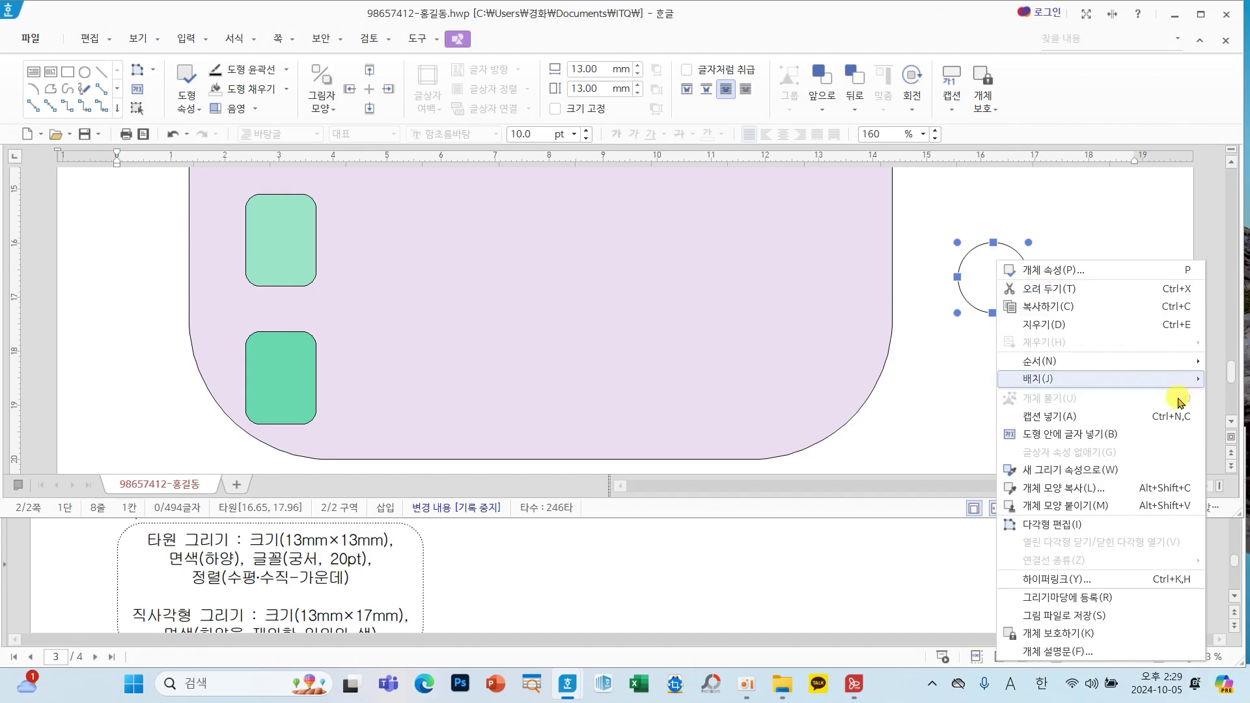
{"action": "left_click", "coordinate": [1101, 437]}
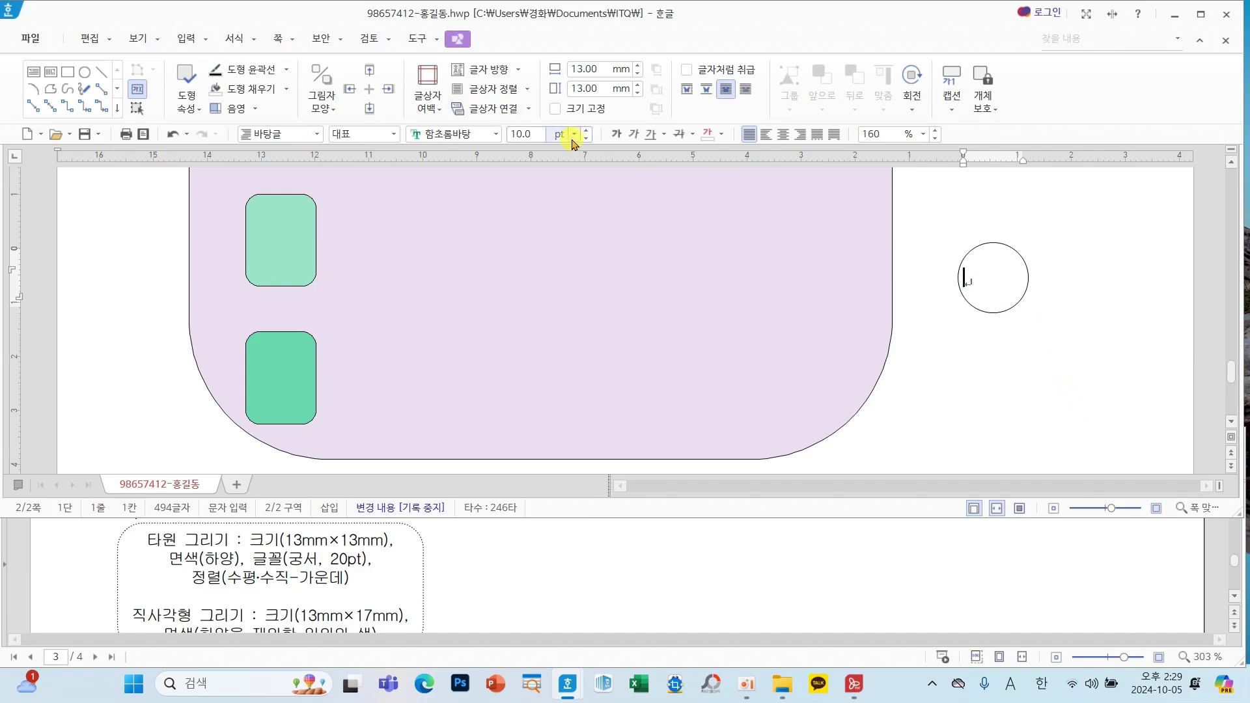
{"action": "left_click", "coordinate": [497, 134]}
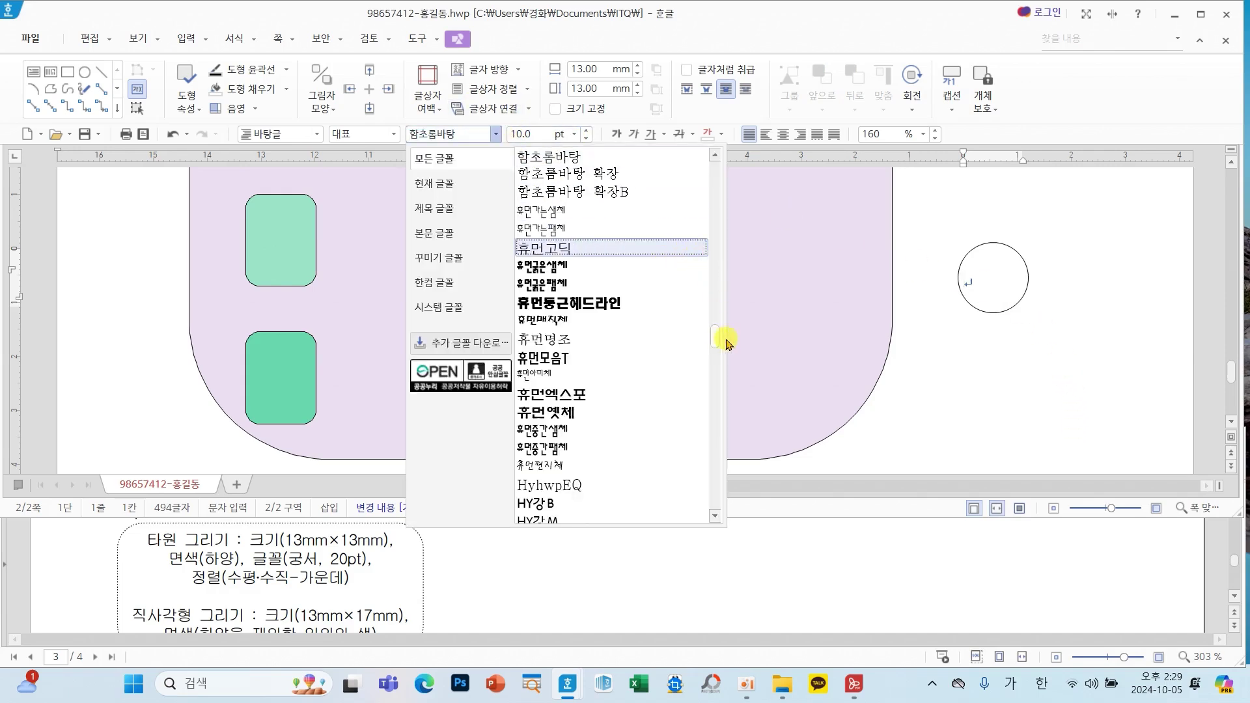
{"action": "left_click_drag", "start_coordinate": [716, 340], "coordinate": [713, 163]}
{"action": "left_click", "coordinate": [552, 161]}
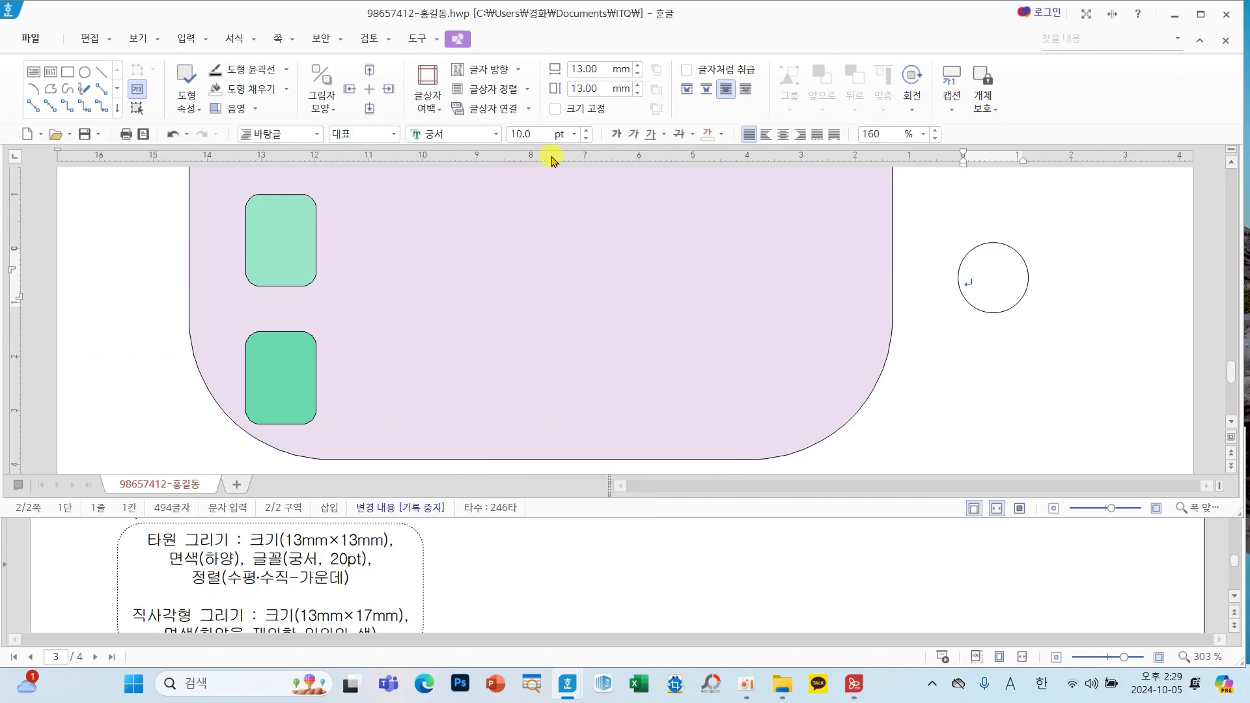
{"action": "left_click", "coordinate": [575, 135]}
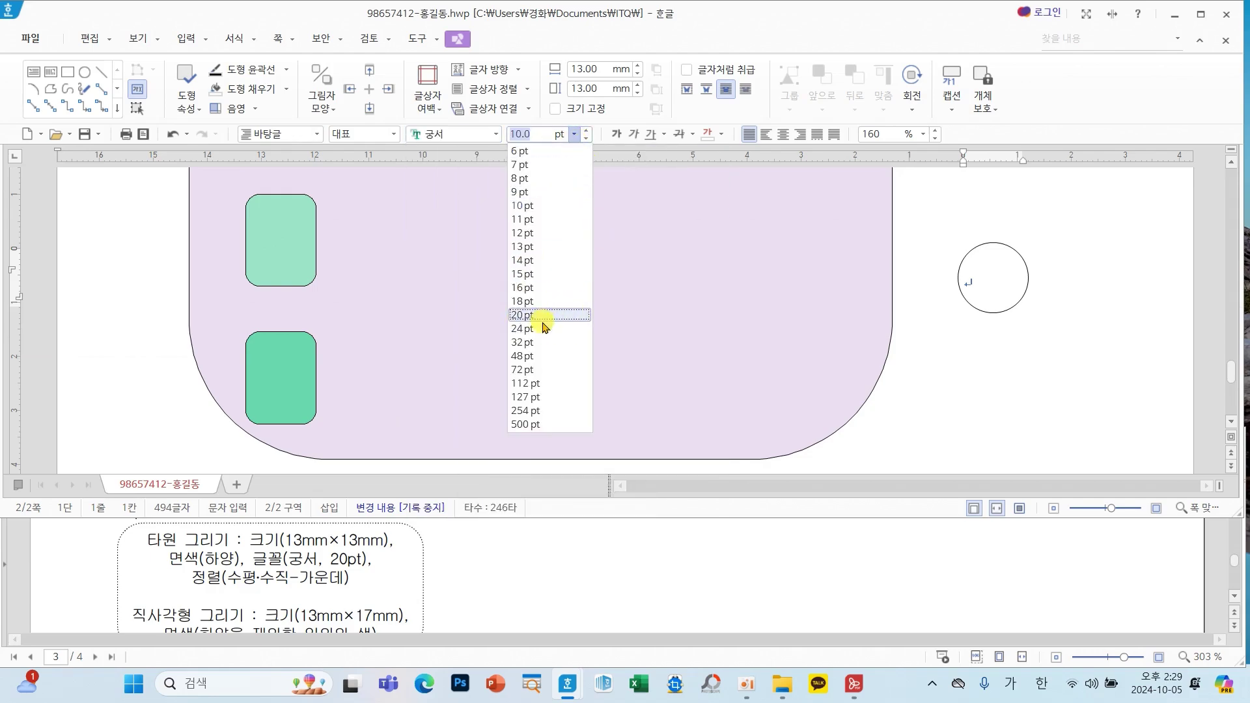
{"action": "left_click", "coordinate": [544, 316]}
{"action": "left_click", "coordinate": [784, 136]}
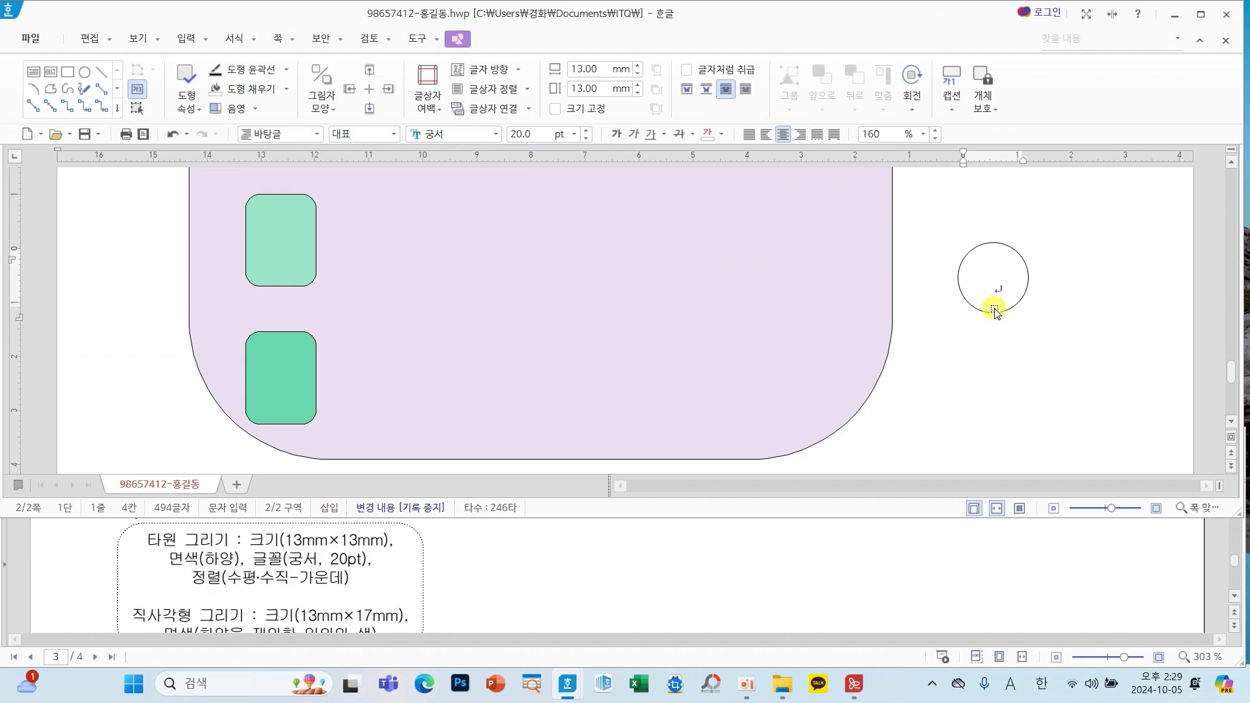
Move the white circle onto the lowest rounded rectangle so that it overhangs the rectangle's left edge, and nudge it slightly left.
{"action": "left_click_drag", "start_coordinate": [995, 313], "coordinate": [262, 406]}
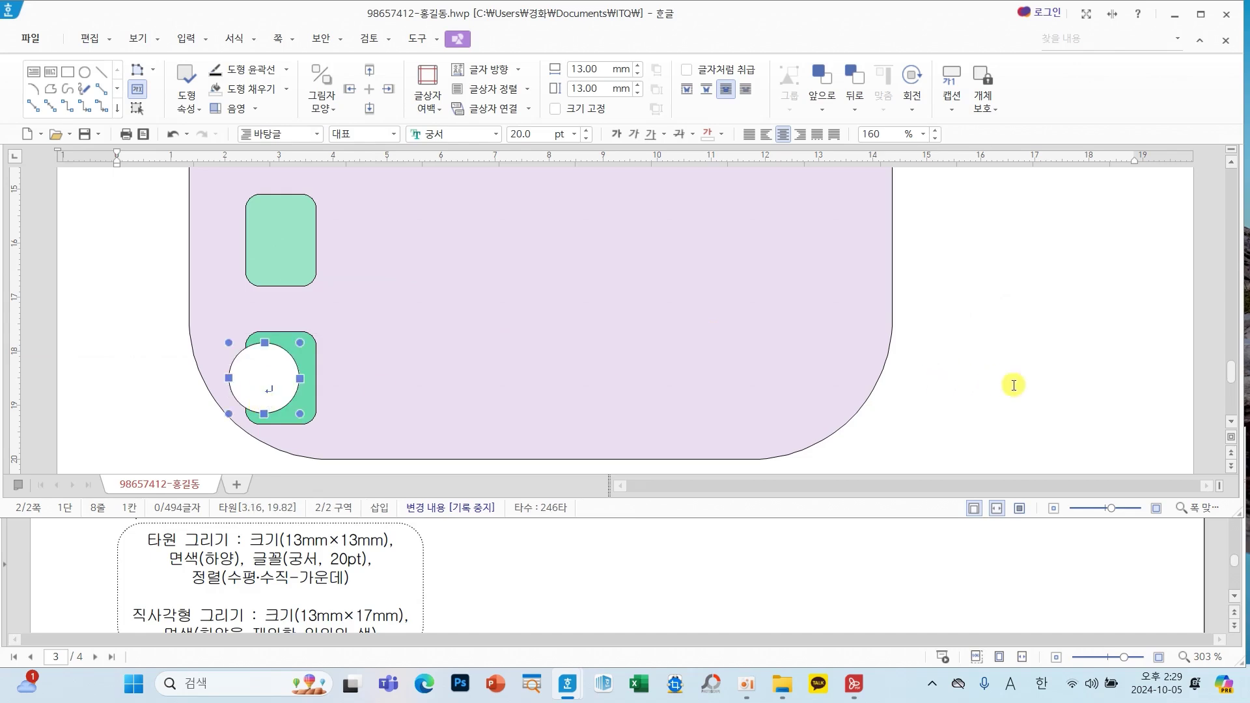
{"action": "key", "text": "Left"}
{"action": "key", "text": "Left"}
{"action": "key", "text": "Left"}
{"action": "key", "text": "Left"}
{"action": "key", "text": "Left"}
{"action": "key", "text": "Left"}
{"action": "key", "text": "Left"}
{"action": "key", "text": "Left"}
{"action": "key", "text": "Left"}
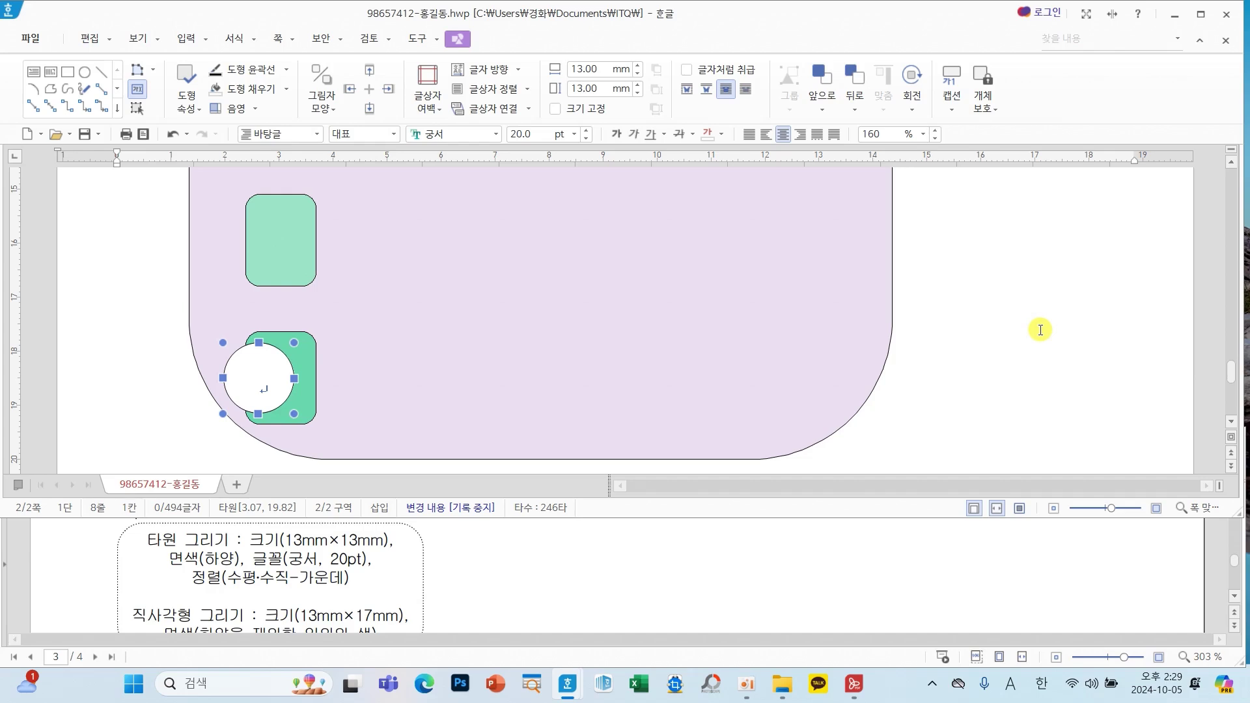
{"action": "key", "text": "Left"}
{"action": "key", "text": "Left"}
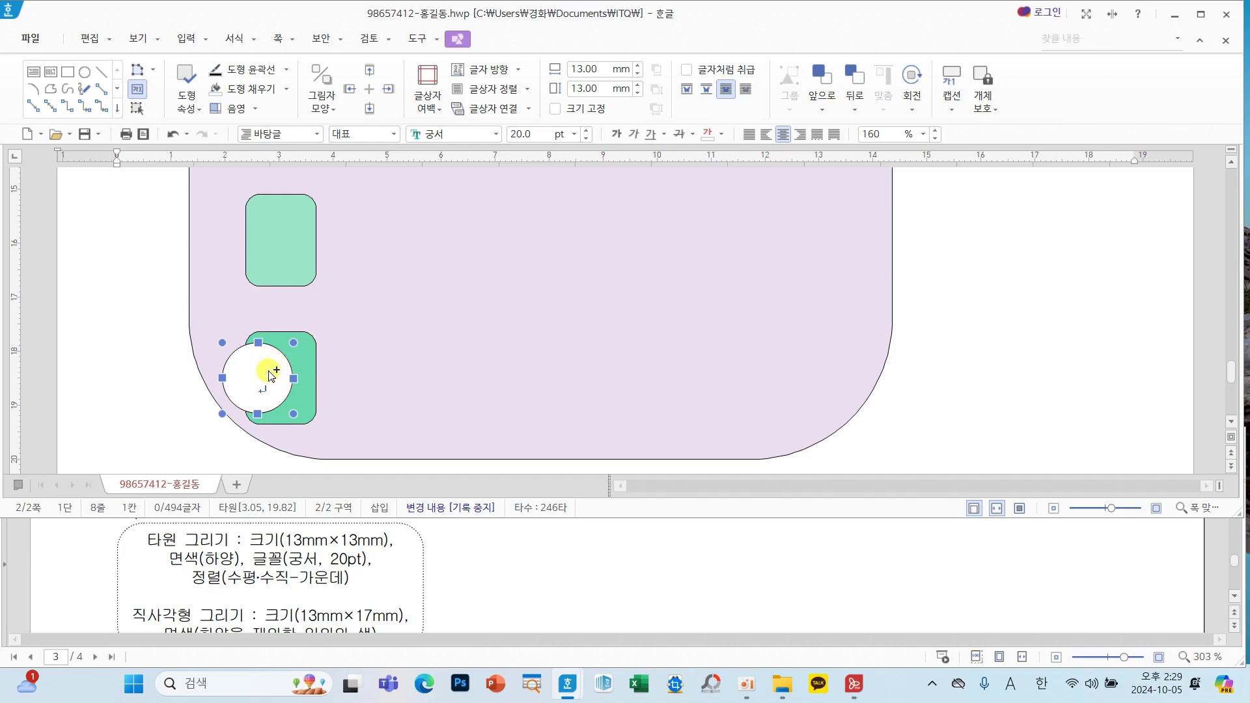
Copy the white circle straight up onto the middle and uppermost rounded rectangles, nudging the uppermost copy slightly upward.
{"action": "left_click_drag", "start_coordinate": [269, 373], "coordinate": [268, 235]}
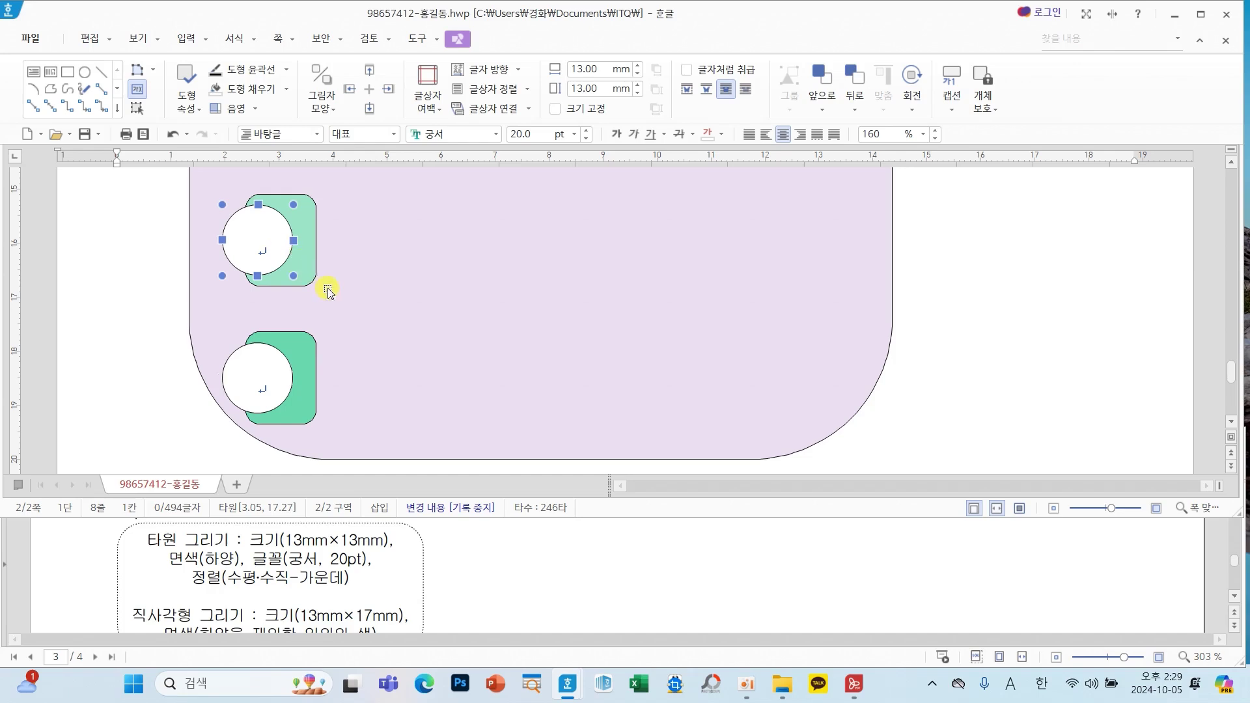
{"action": "scroll", "coordinate": [327, 287], "scroll_direction": "up", "scroll_amount": 4}
{"action": "left_click_drag", "start_coordinate": [260, 414], "coordinate": [255, 288]}
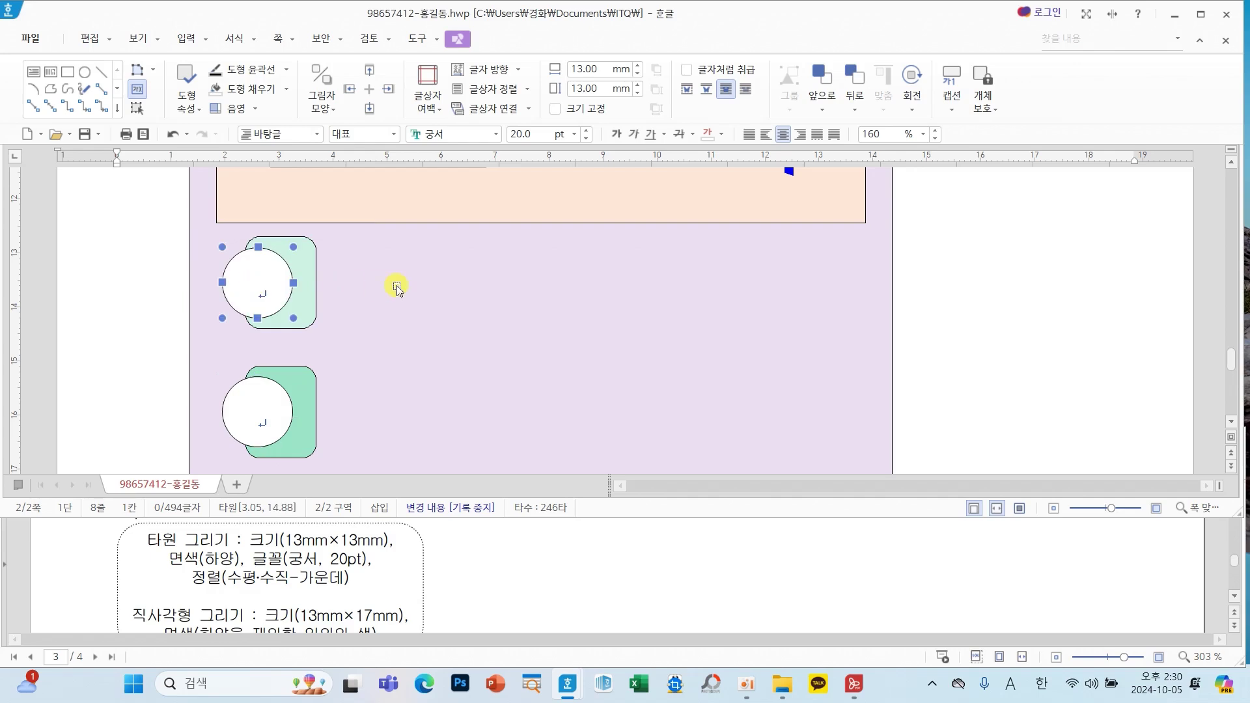
{"action": "key", "text": "Up"}
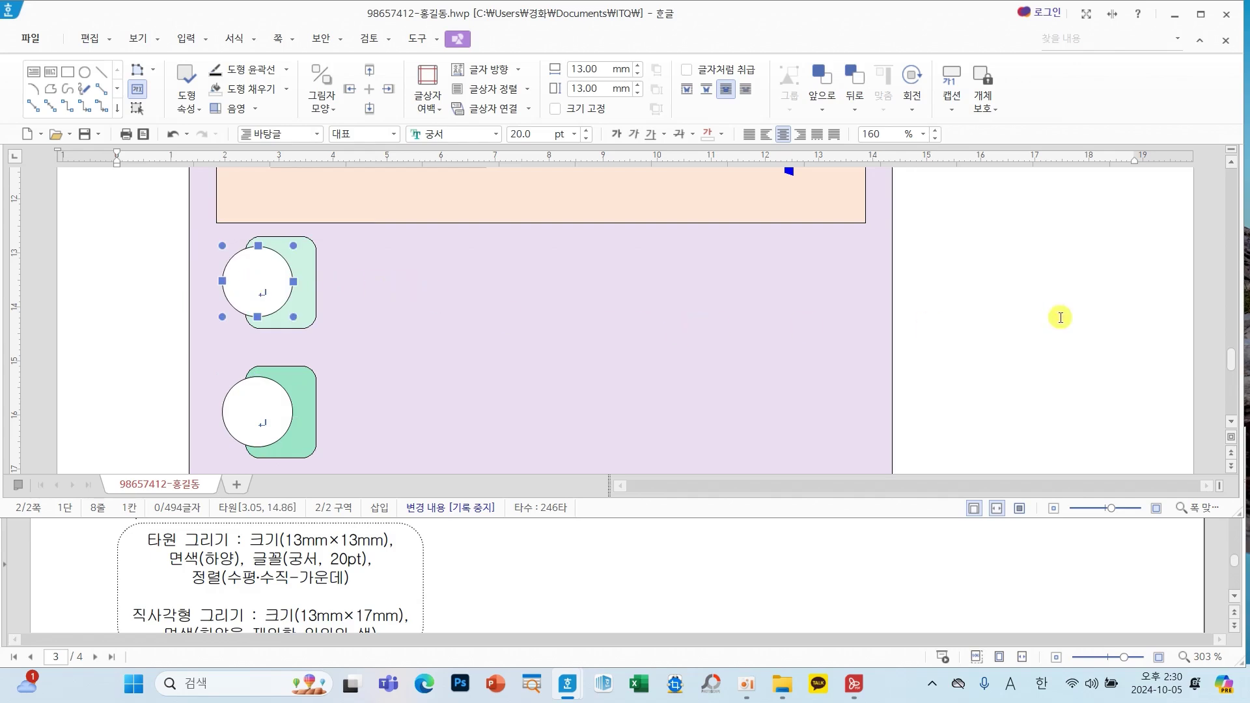
Number the three white circles 1, 2 and 3 from the uppermost to the lowest.
{"action": "left_click", "coordinate": [1042, 336]}
{"action": "left_click", "coordinate": [250, 285]}
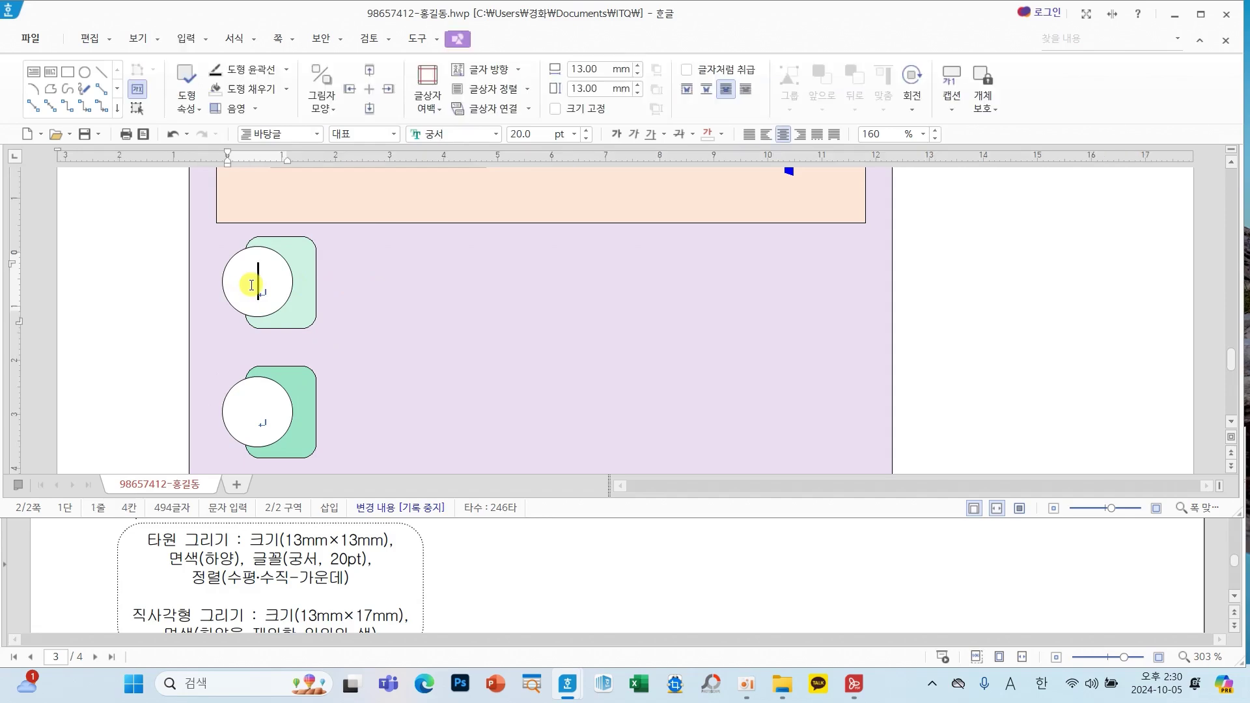
{"action": "type", "text": "1"}
{"action": "key", "text": "Down"}
{"action": "type", "text": "2"}
{"action": "key", "text": "Down"}
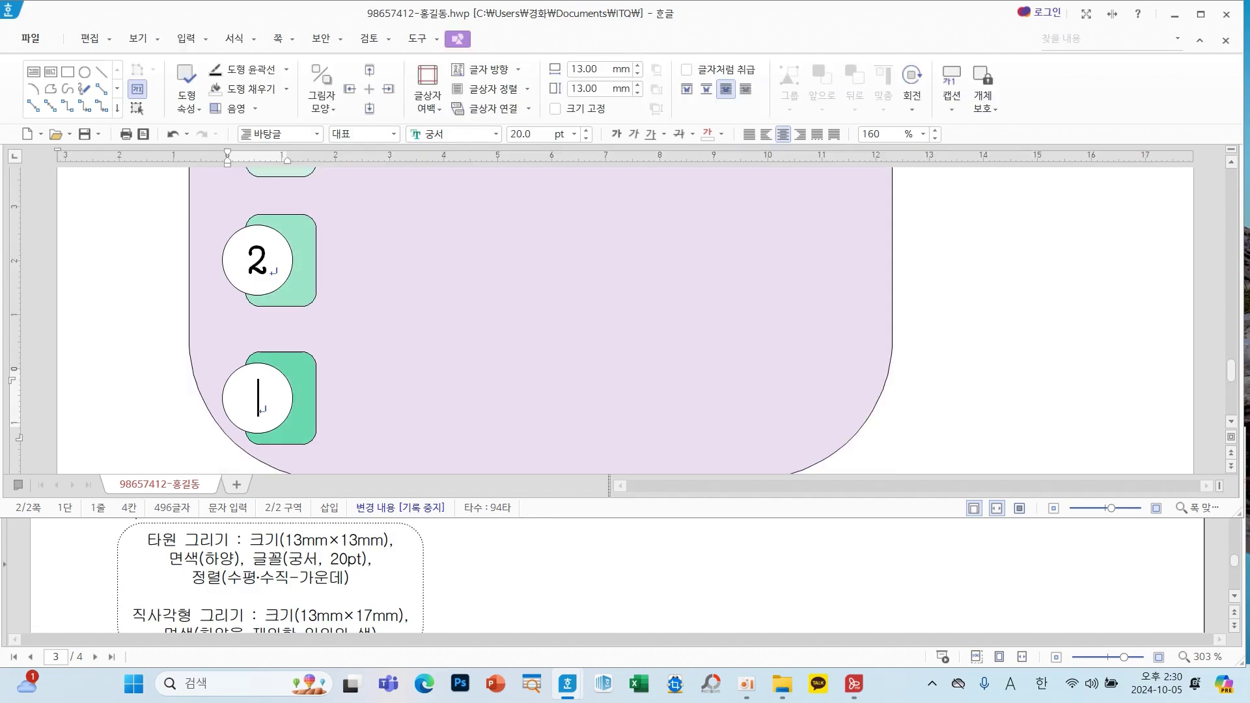
{"action": "type", "text": "3"}
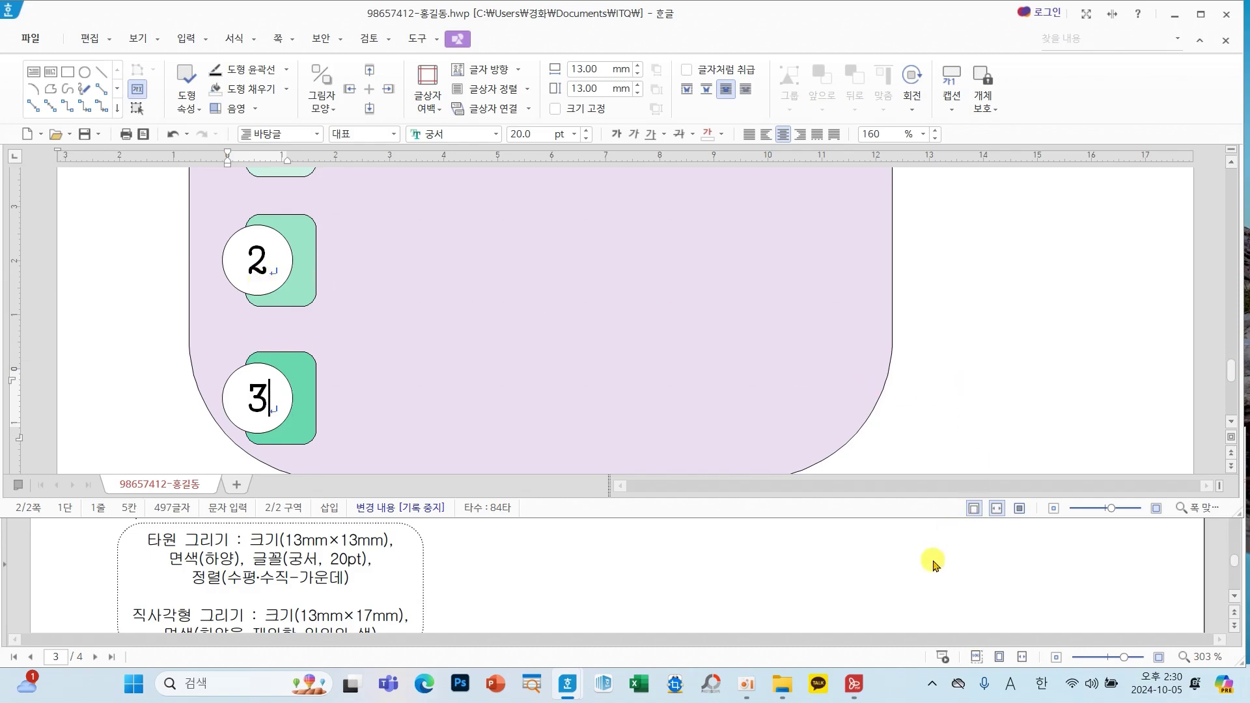
Examine the exam PDF's numbered items and the formatting instructions for their text boxes.
{"action": "scroll", "coordinate": [933, 564], "scroll_direction": "down", "scroll_amount": 3}
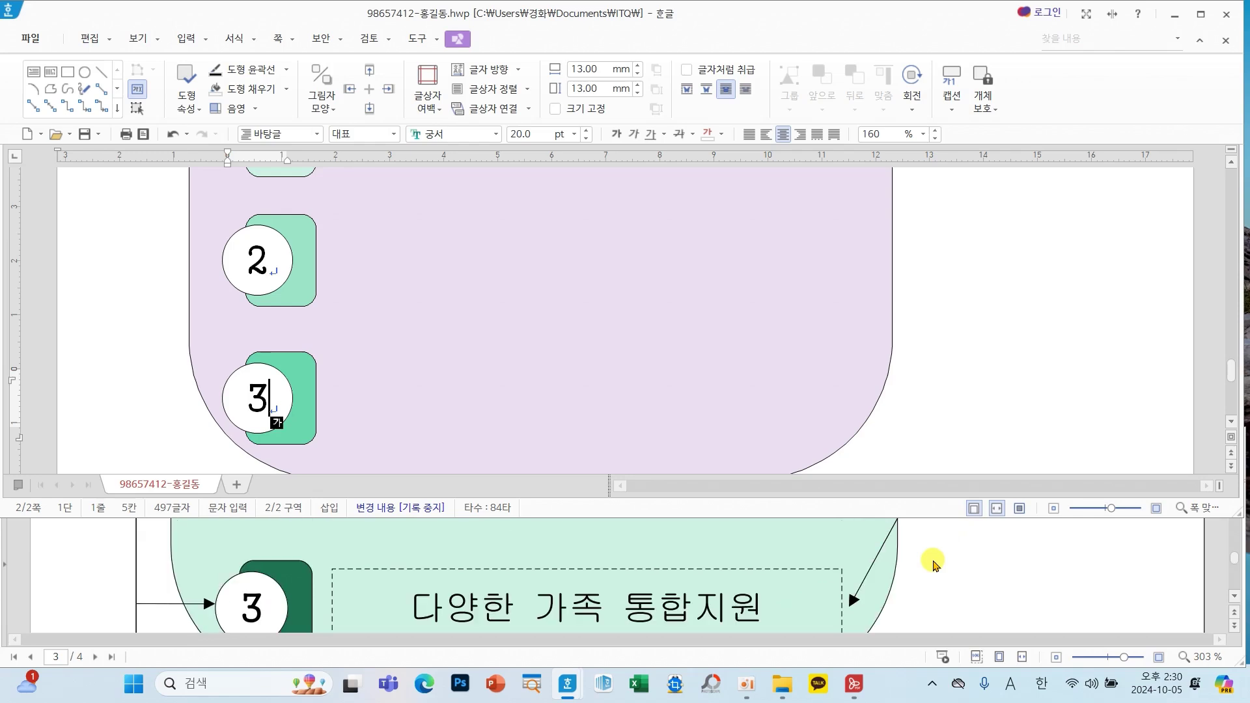
{"action": "scroll", "coordinate": [933, 564], "scroll_direction": "up", "scroll_amount": 2}
{"action": "scroll", "coordinate": [933, 564], "scroll_direction": "up", "scroll_amount": 2}
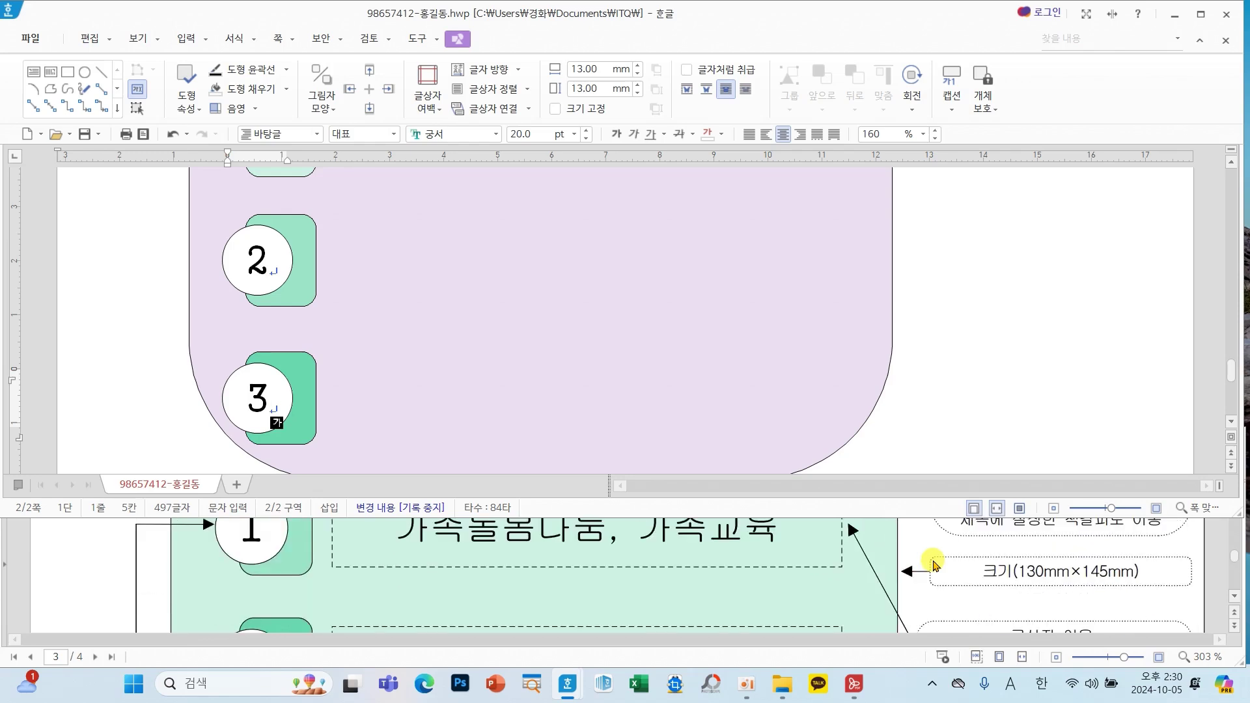
{"action": "scroll", "coordinate": [932, 564], "scroll_direction": "down", "scroll_amount": 3}
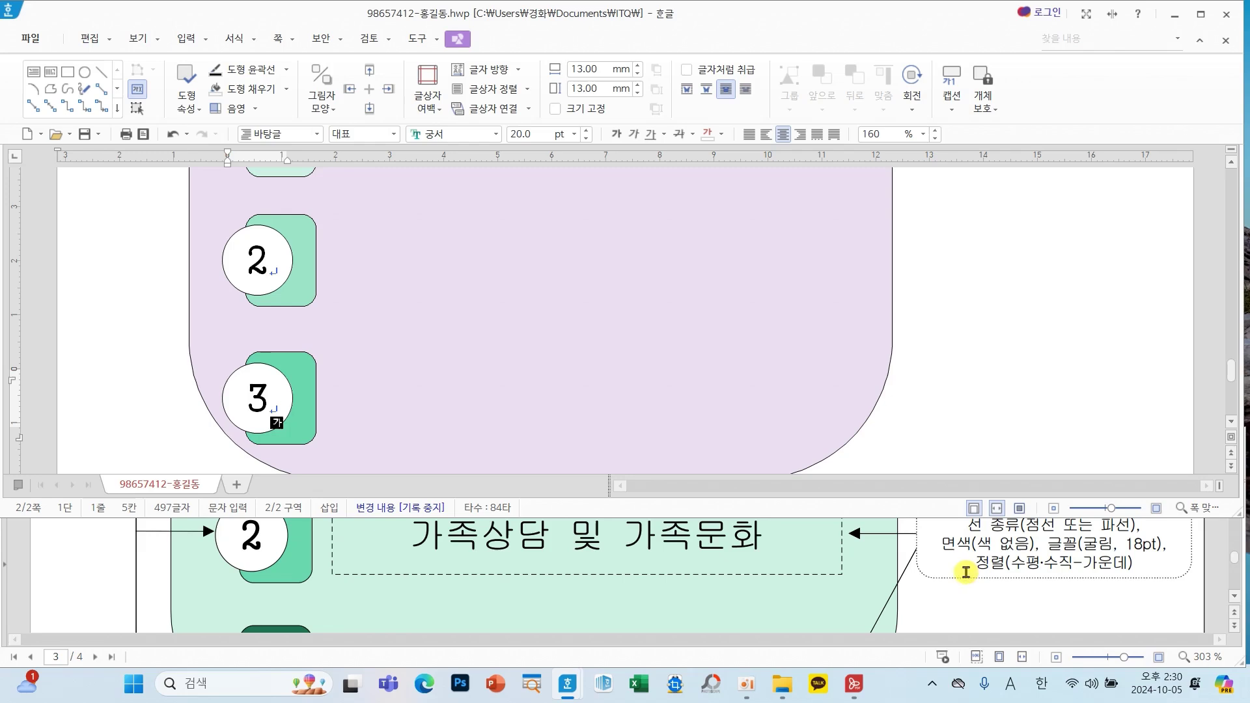
{"action": "scroll", "coordinate": [932, 578], "scroll_direction": "up", "scroll_amount": 1}
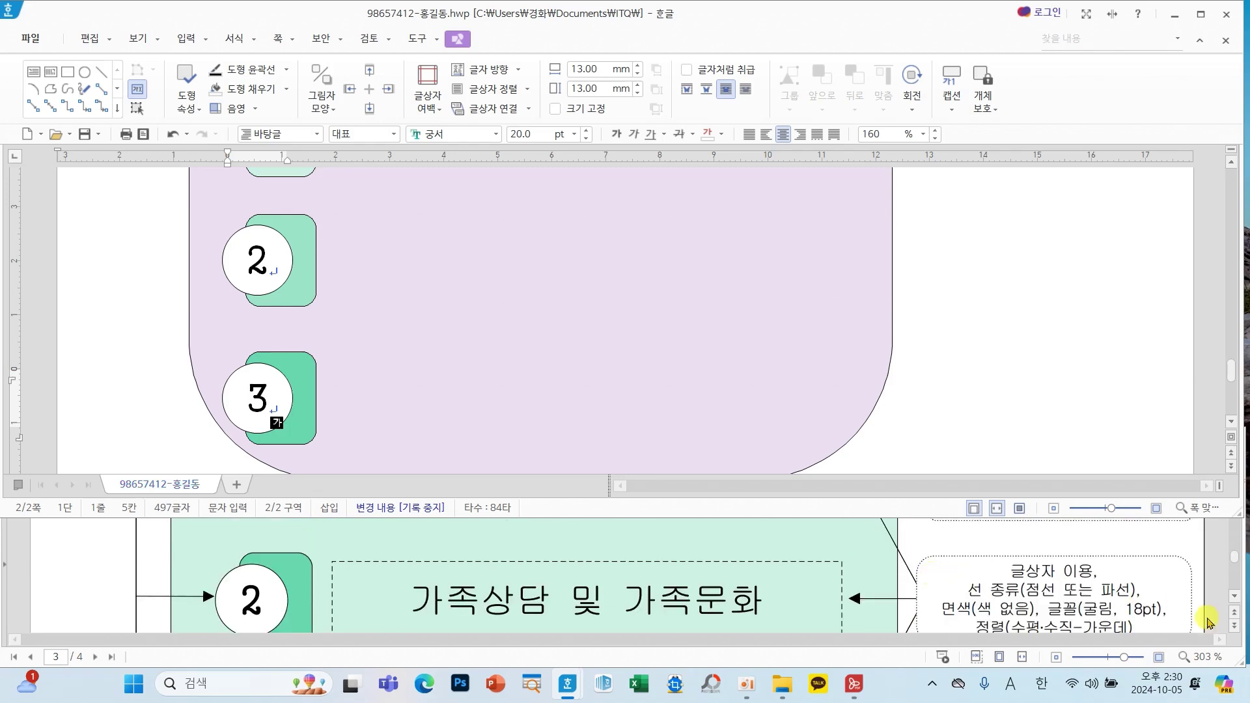
{"action": "left_click", "coordinate": [1235, 597]}
{"action": "left_click", "coordinate": [1236, 596]}
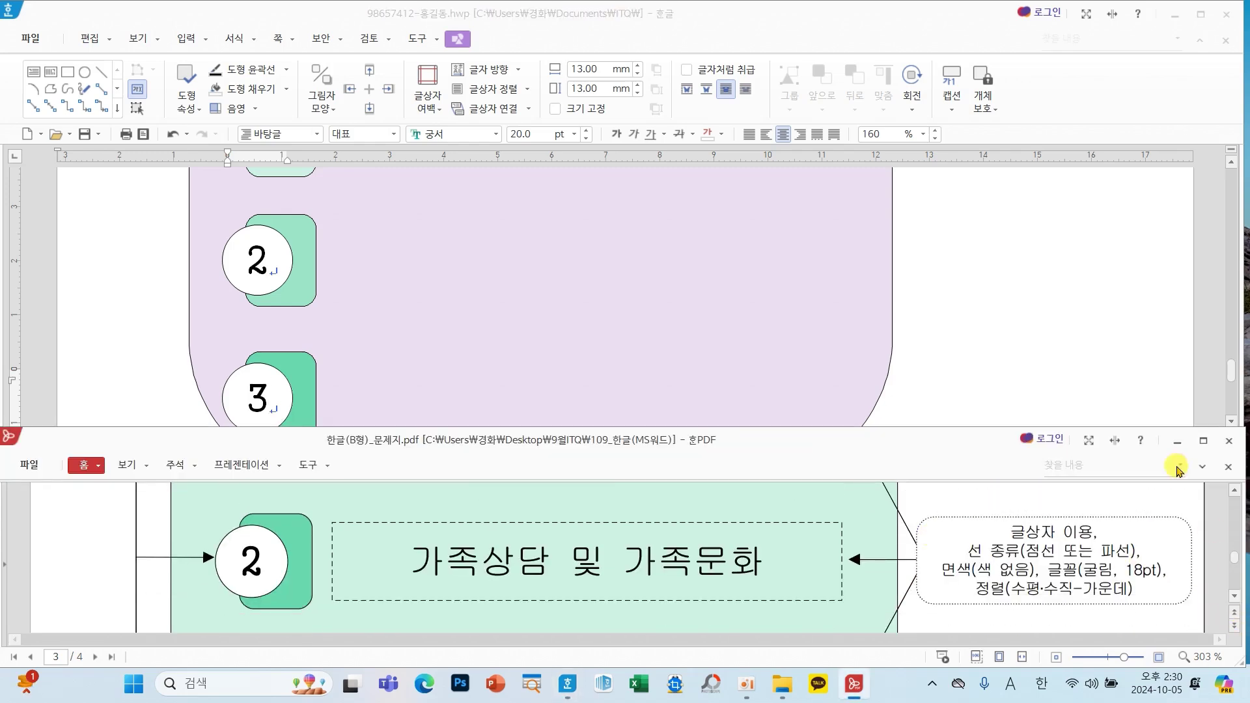
Draw a horizontal text box about 98 mm wide and 14 mm high beside the rounded rectangle numbered 1.
{"action": "left_click", "coordinate": [1068, 299]}
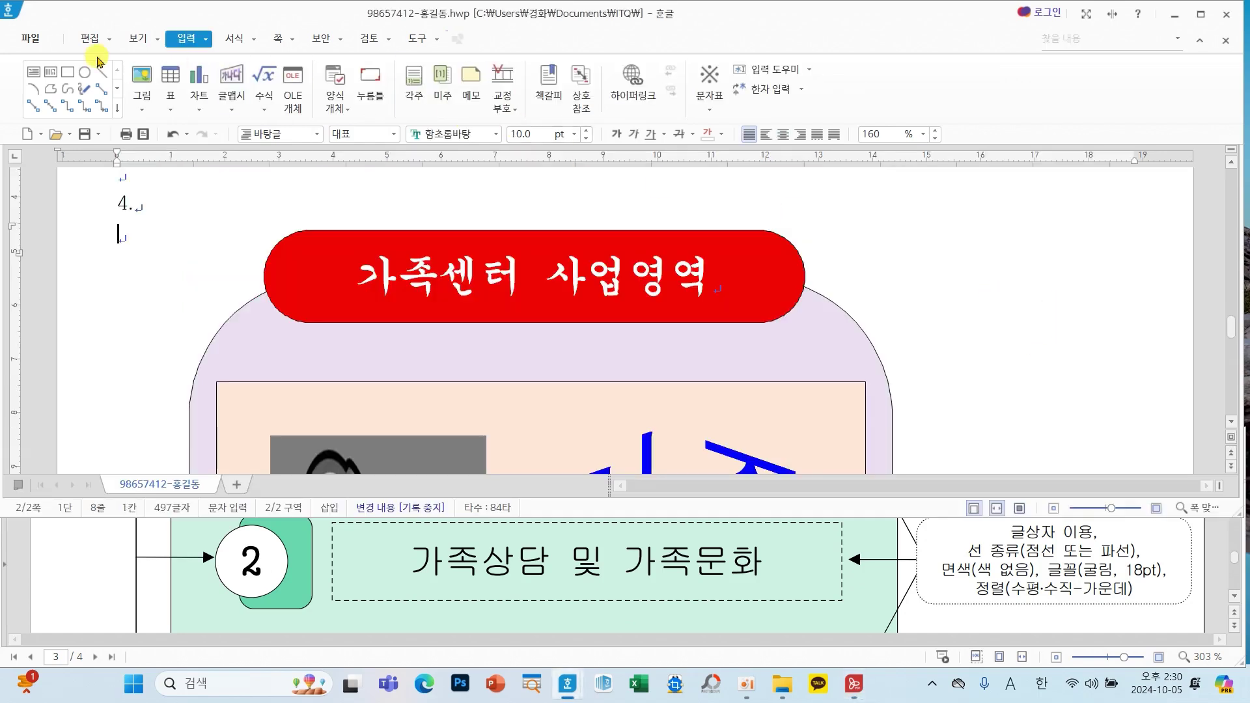
{"action": "left_click", "coordinate": [36, 74]}
{"action": "scroll", "coordinate": [223, 234], "scroll_direction": "down", "scroll_amount": 10}
{"action": "scroll", "coordinate": [225, 235], "scroll_direction": "up", "scroll_amount": 2}
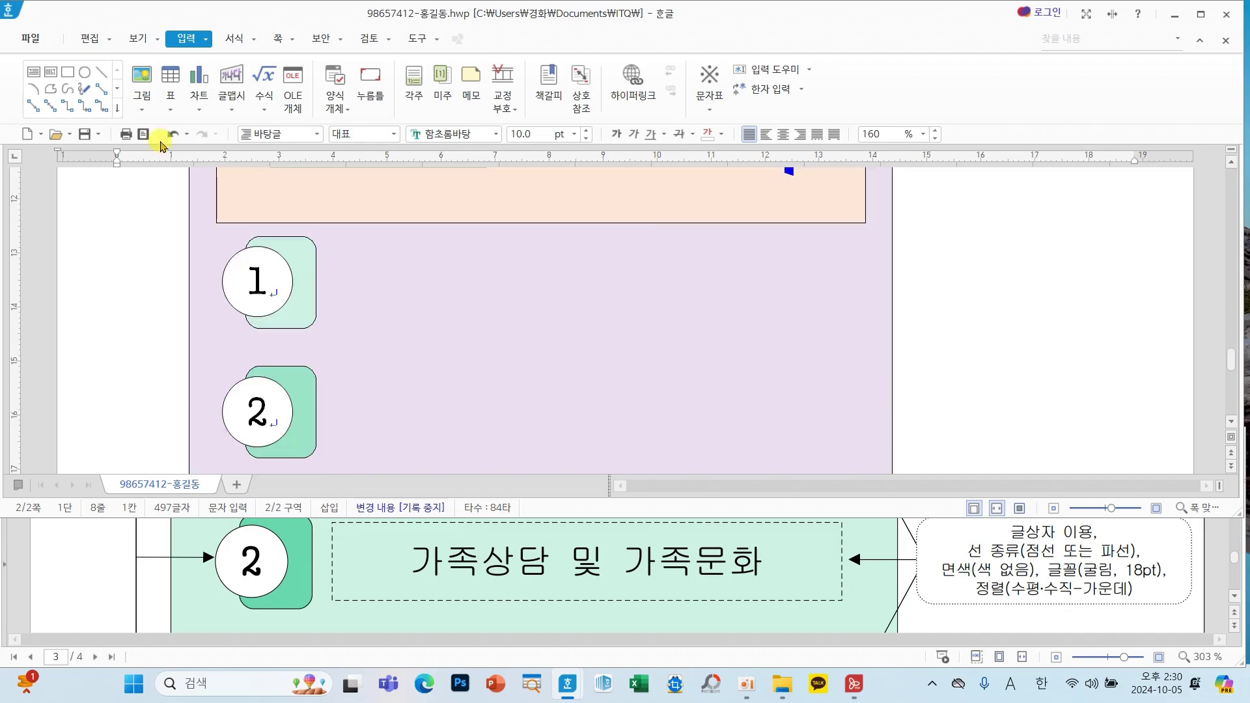
{"action": "left_click", "coordinate": [33, 72]}
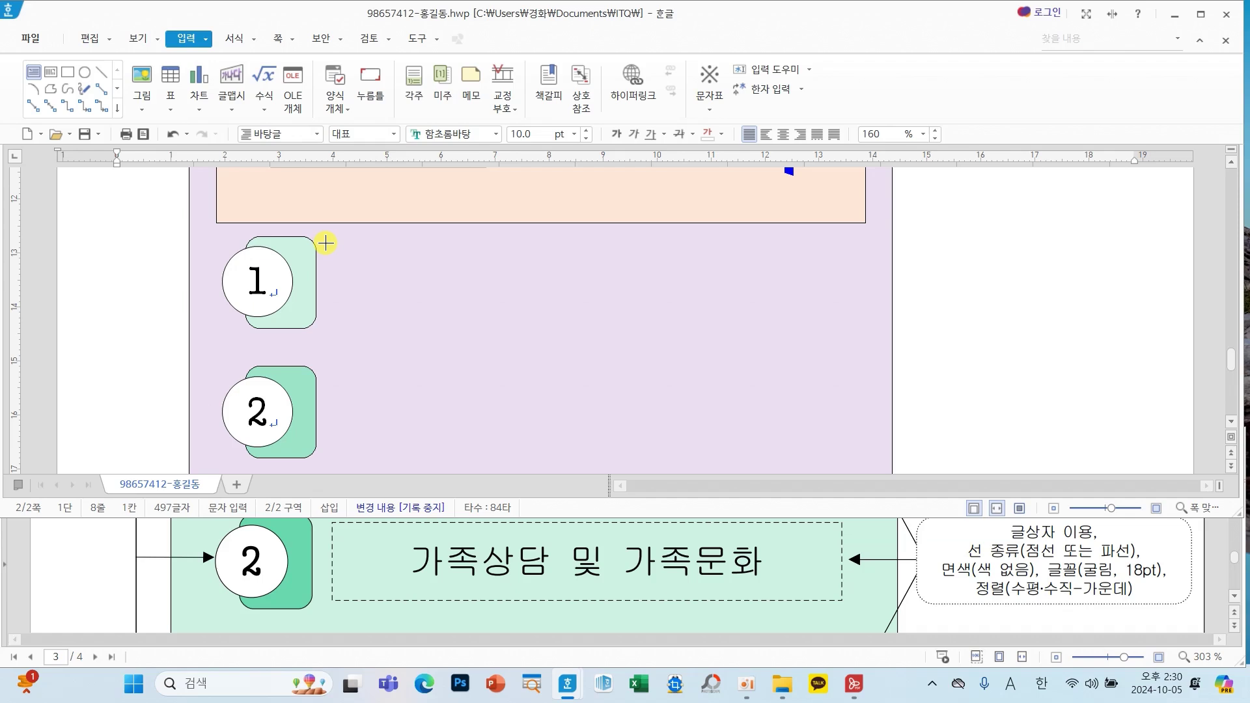
{"action": "left_click_drag", "start_coordinate": [326, 243], "coordinate": [855, 318]}
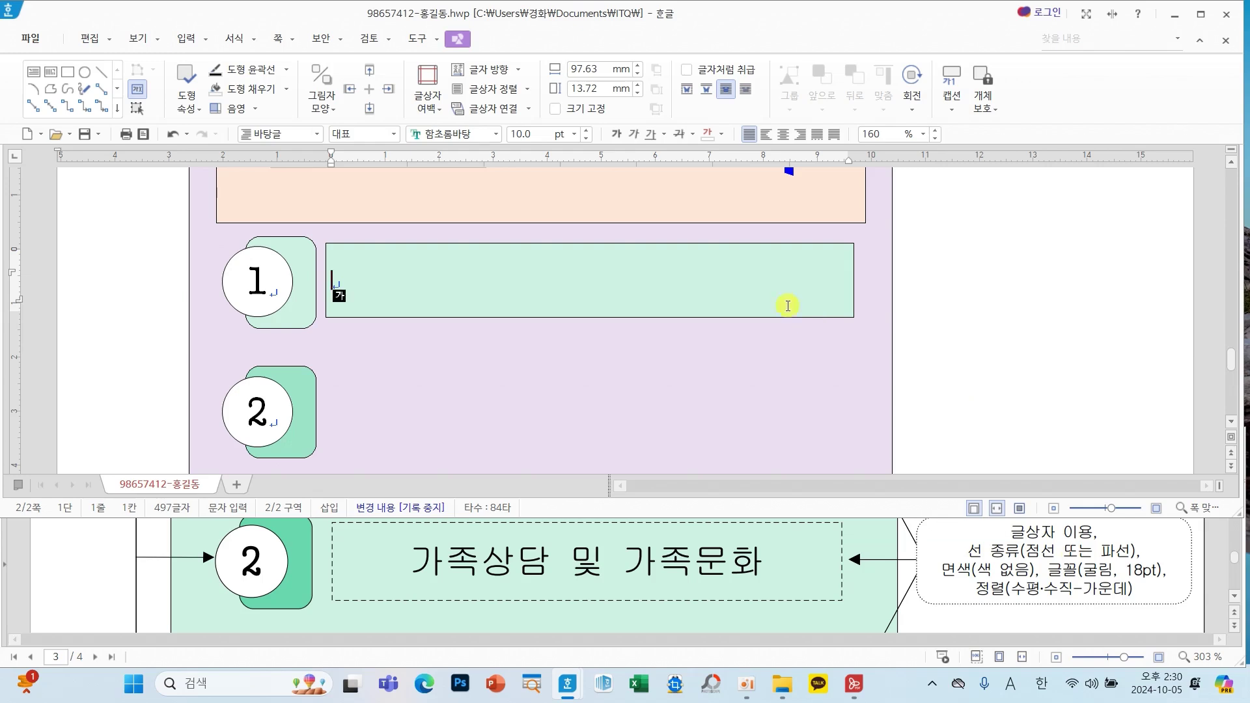
Set the line type of the text box beside number 1 to dashed (파선).
{"action": "left_click", "coordinate": [788, 252]}
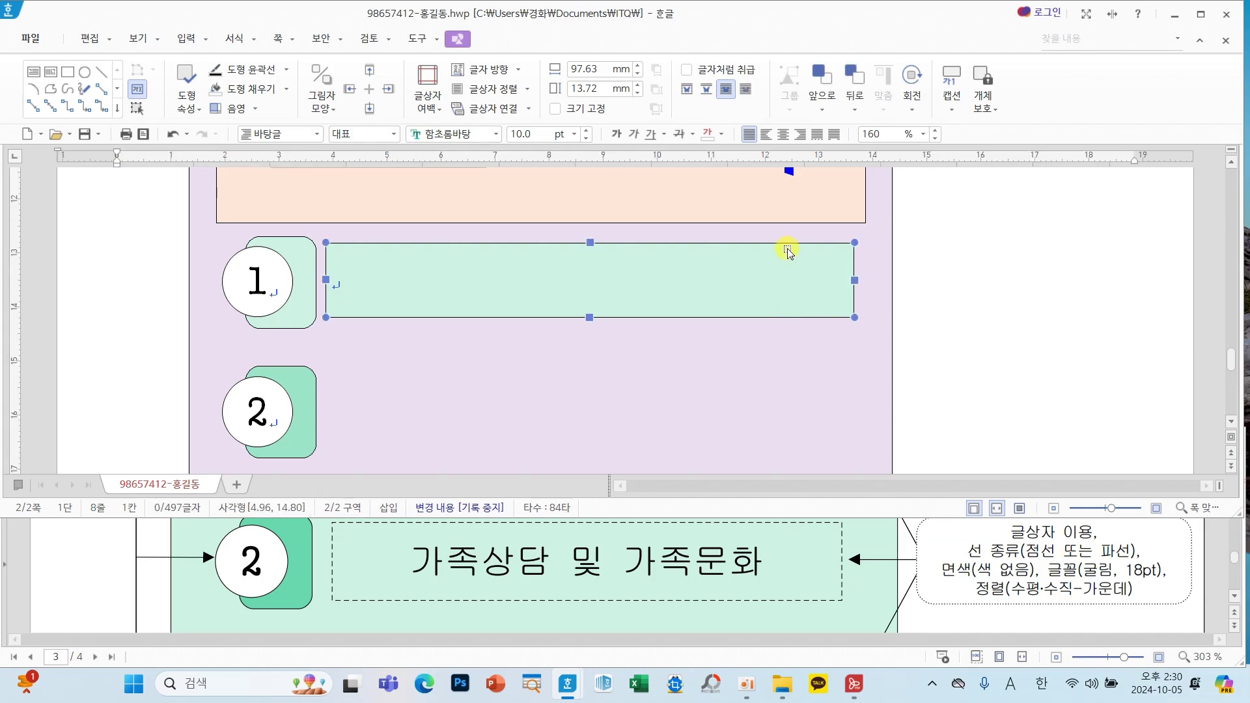
{"action": "double_click", "coordinate": [663, 282]}
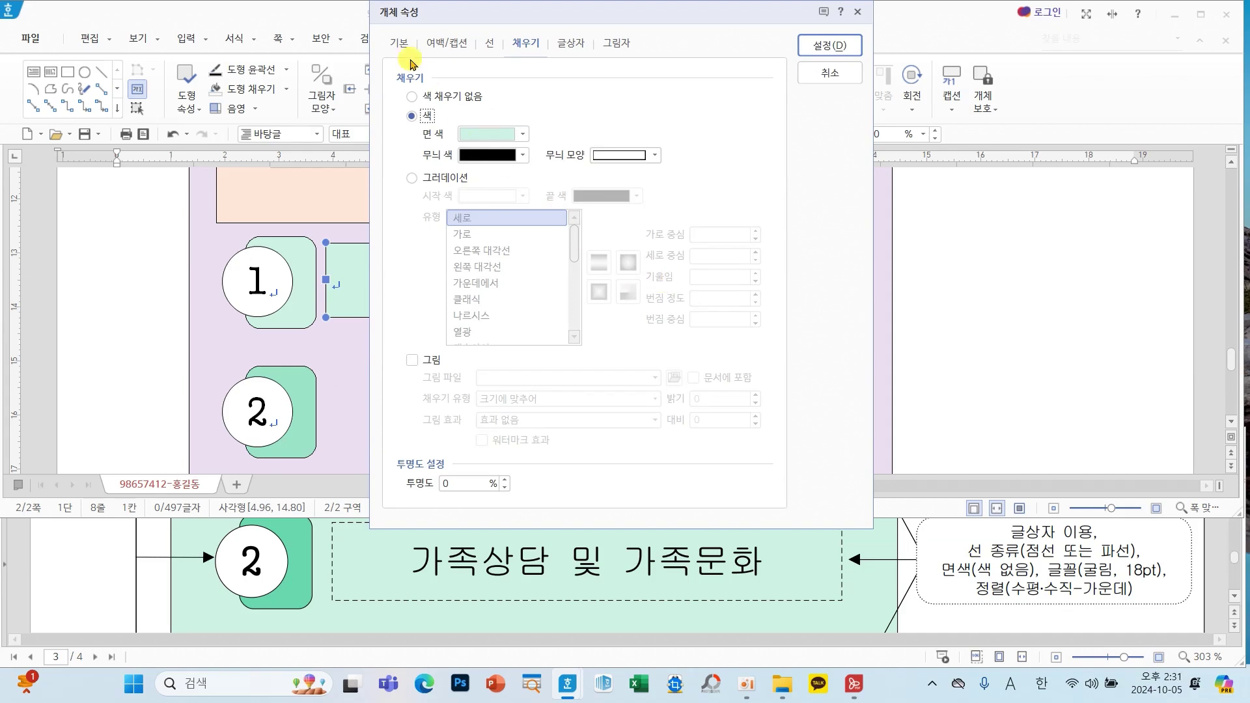
{"action": "left_click", "coordinate": [399, 43]}
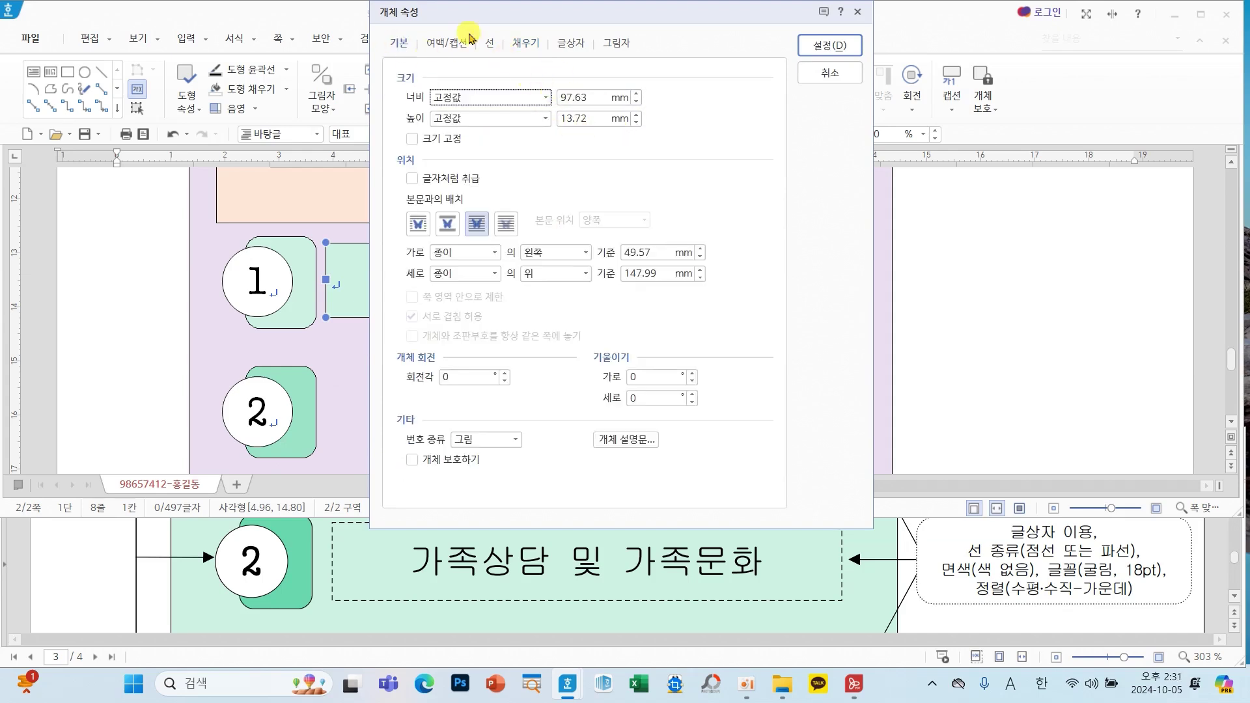
{"action": "left_click", "coordinate": [491, 44]}
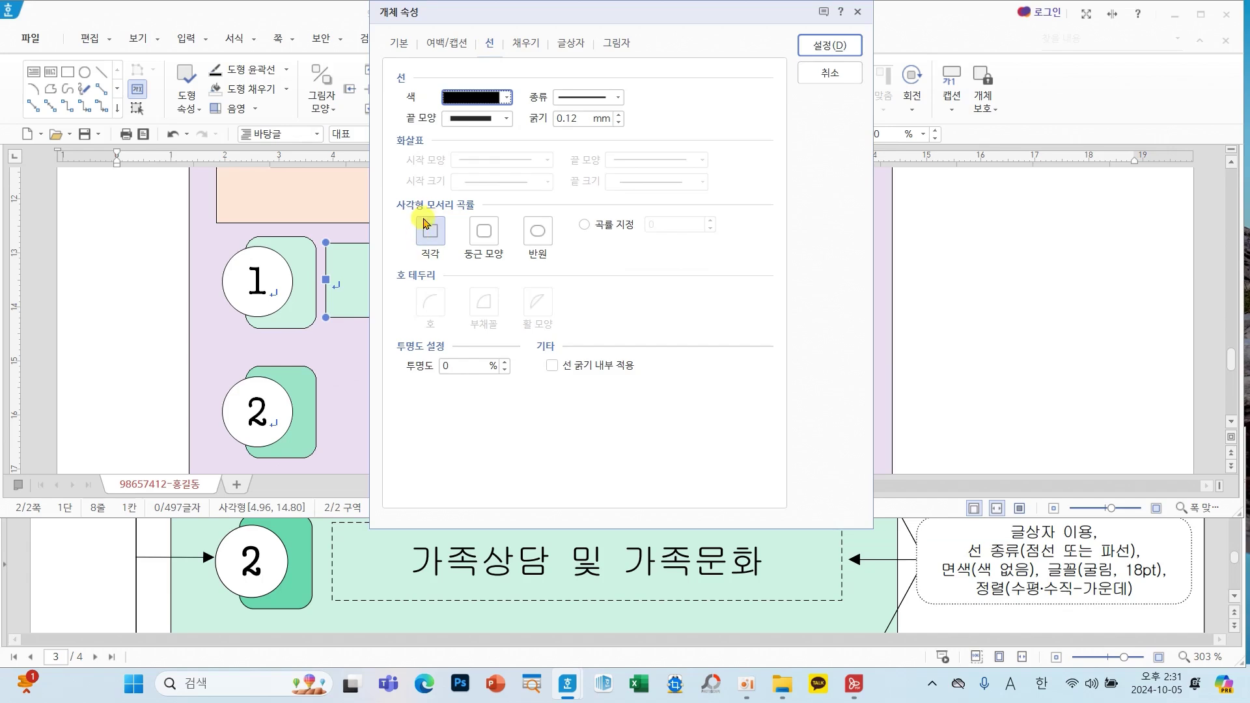
{"action": "left_click", "coordinate": [560, 98]}
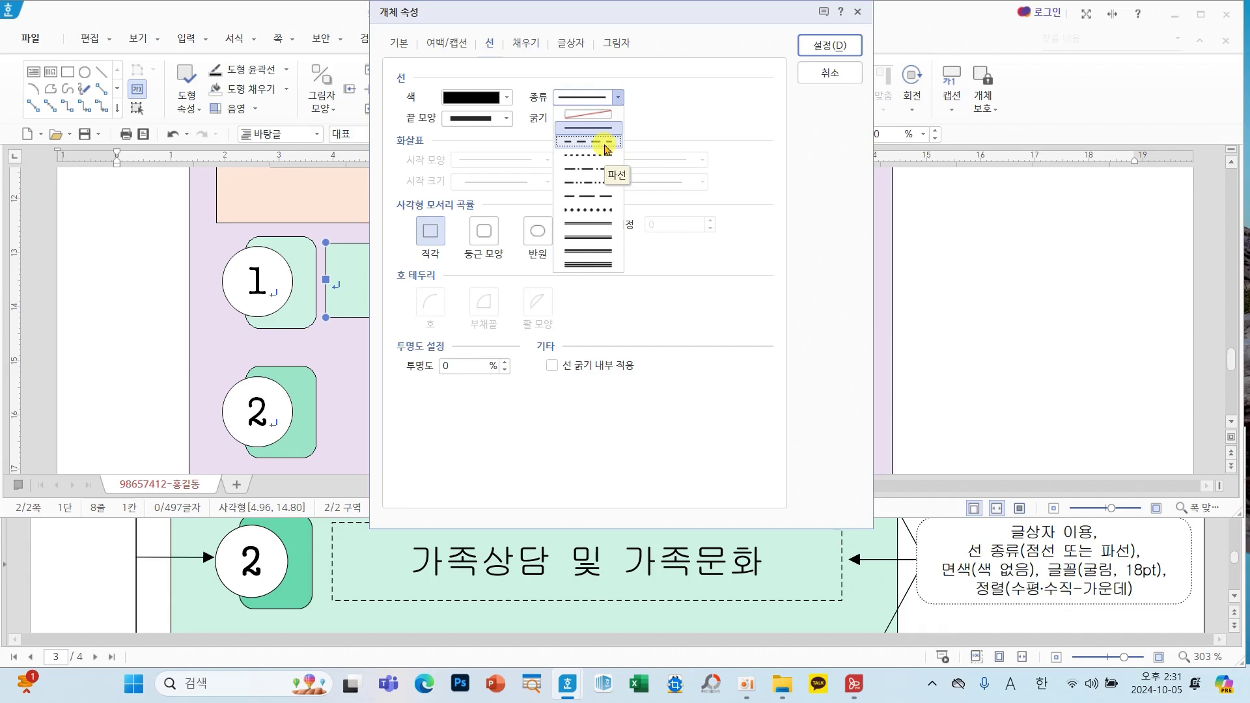
{"action": "left_click", "coordinate": [584, 143]}
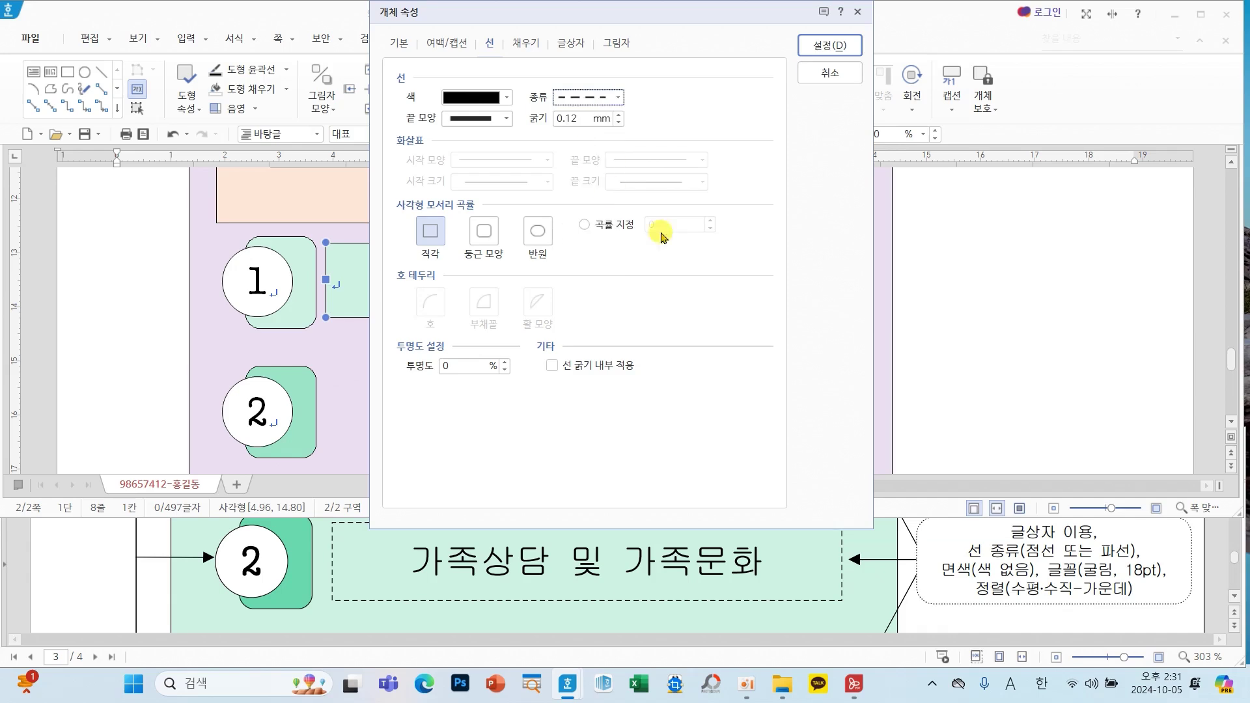
Remove the fill colour from the dashed text box beside number 1 and apply the properties.
{"action": "left_click_drag", "start_coordinate": [933, 551], "coordinate": [1037, 593]}
{"action": "mouse_move", "coordinate": [503, 28]}
{"action": "left_mouse_down"}
{"action": "mouse_move", "coordinate": [511, 50]}
{"action": "mouse_move", "coordinate": [552, 16]}
{"action": "left_mouse_up"}
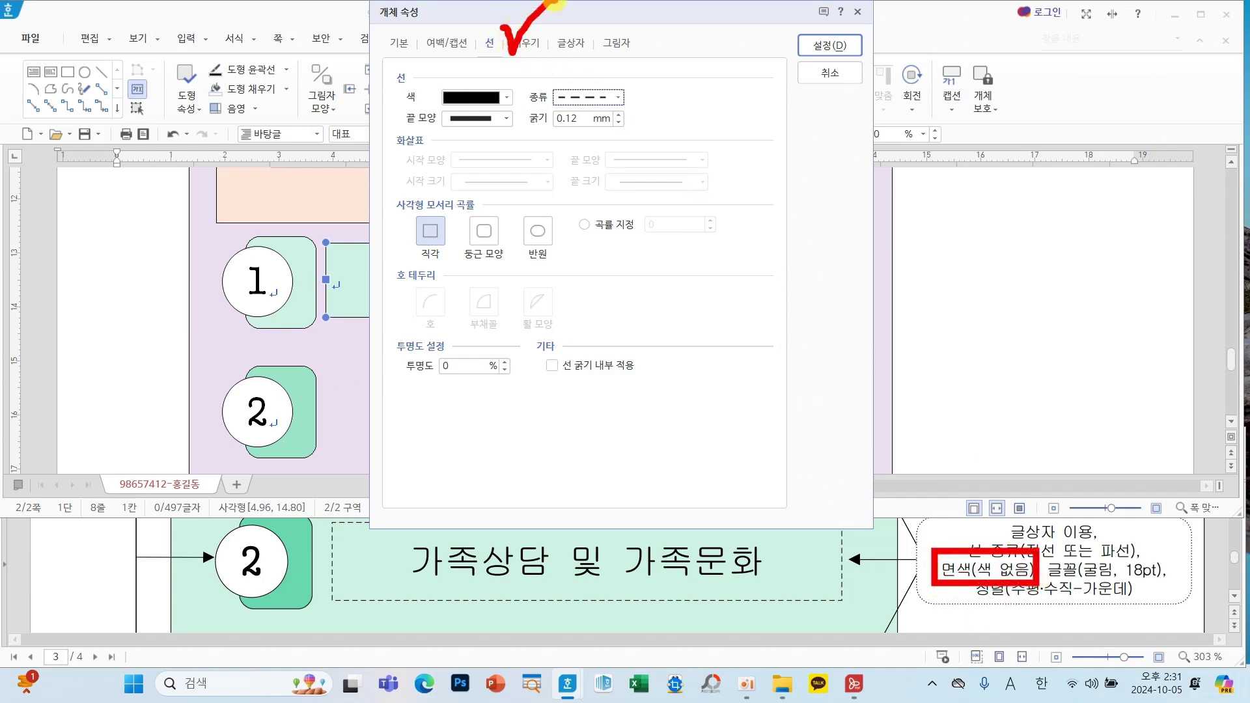
{"action": "left_click", "coordinate": [528, 42]}
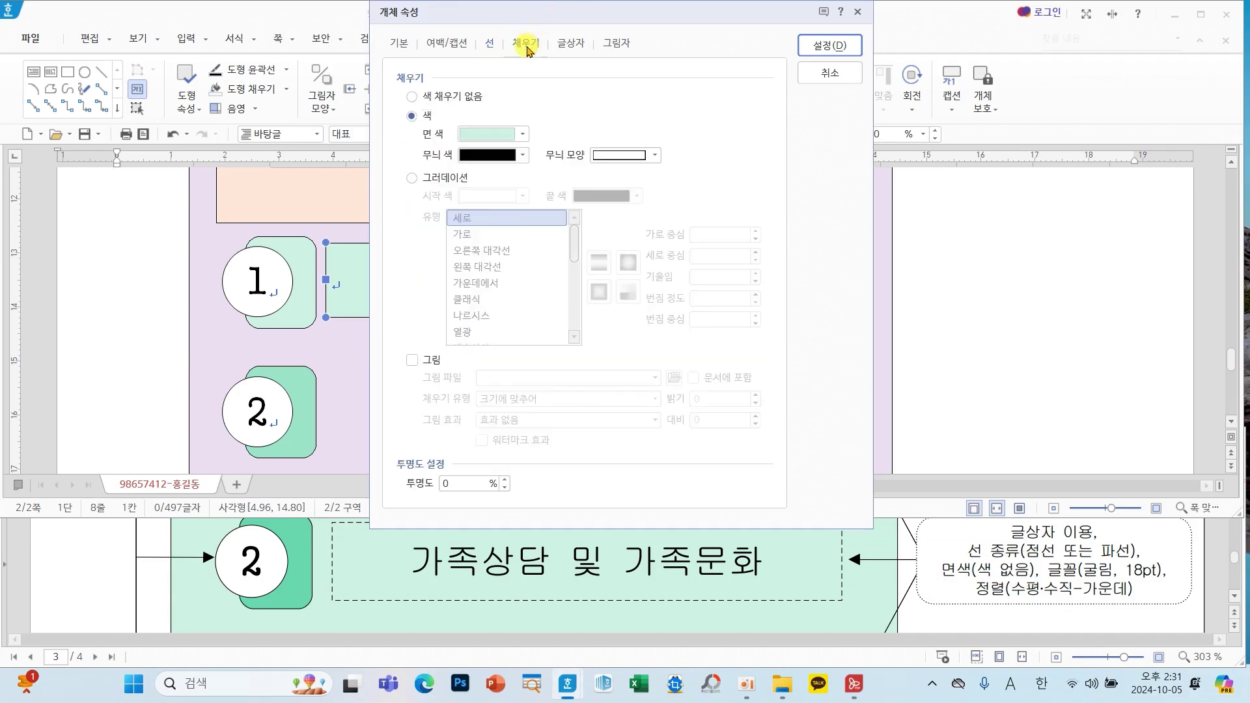
{"action": "left_click", "coordinate": [443, 96]}
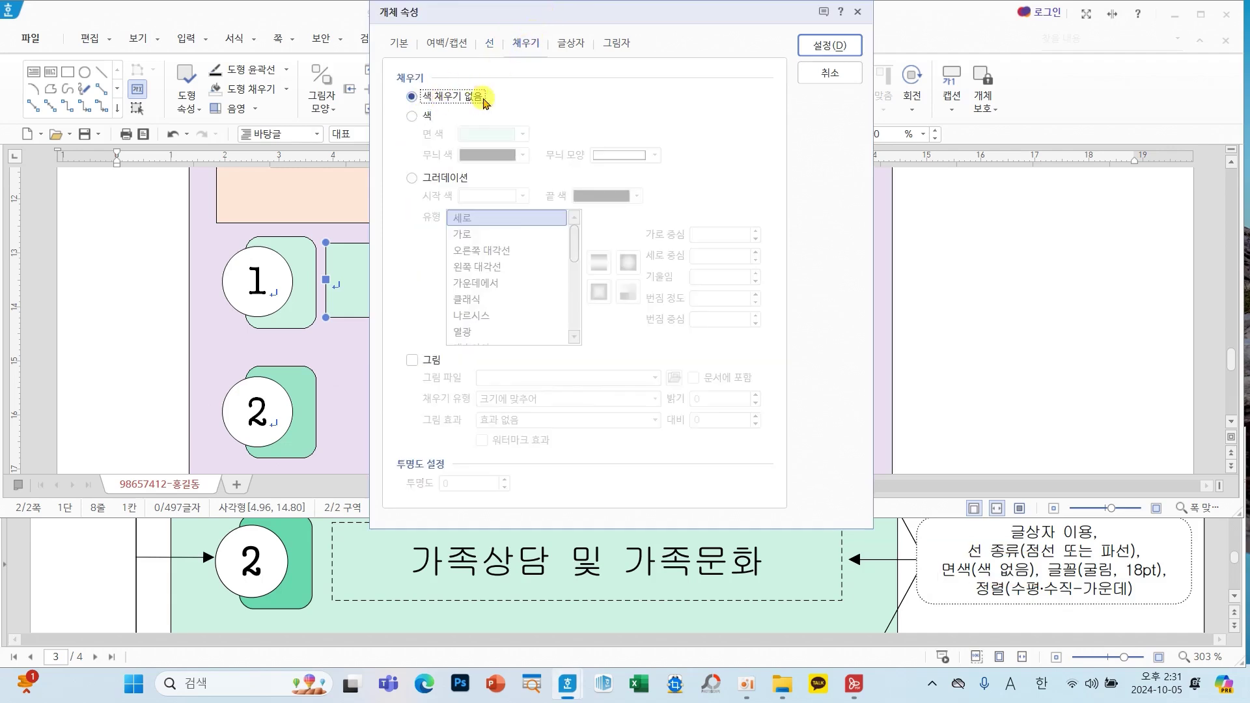
{"action": "left_click", "coordinate": [822, 46]}
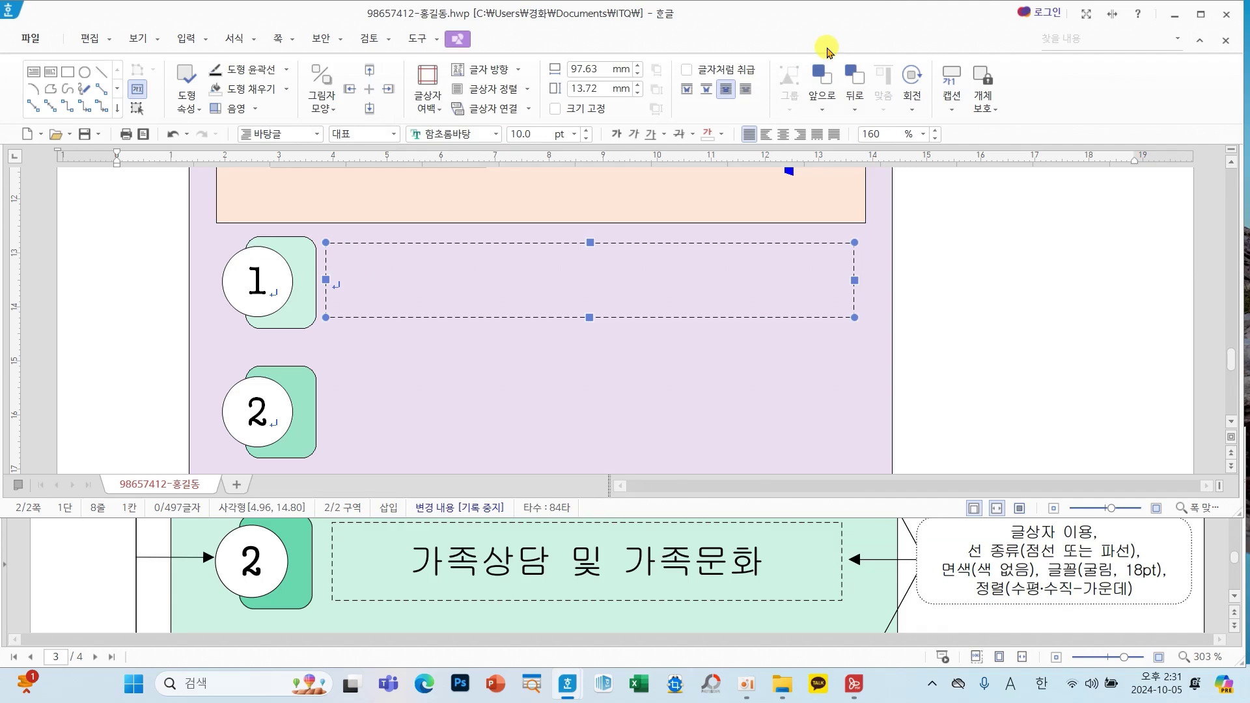
Format the text box beside number 1 with the 굴림 font, 18 pt size and centred alignment.
{"action": "left_click", "coordinate": [497, 135]}
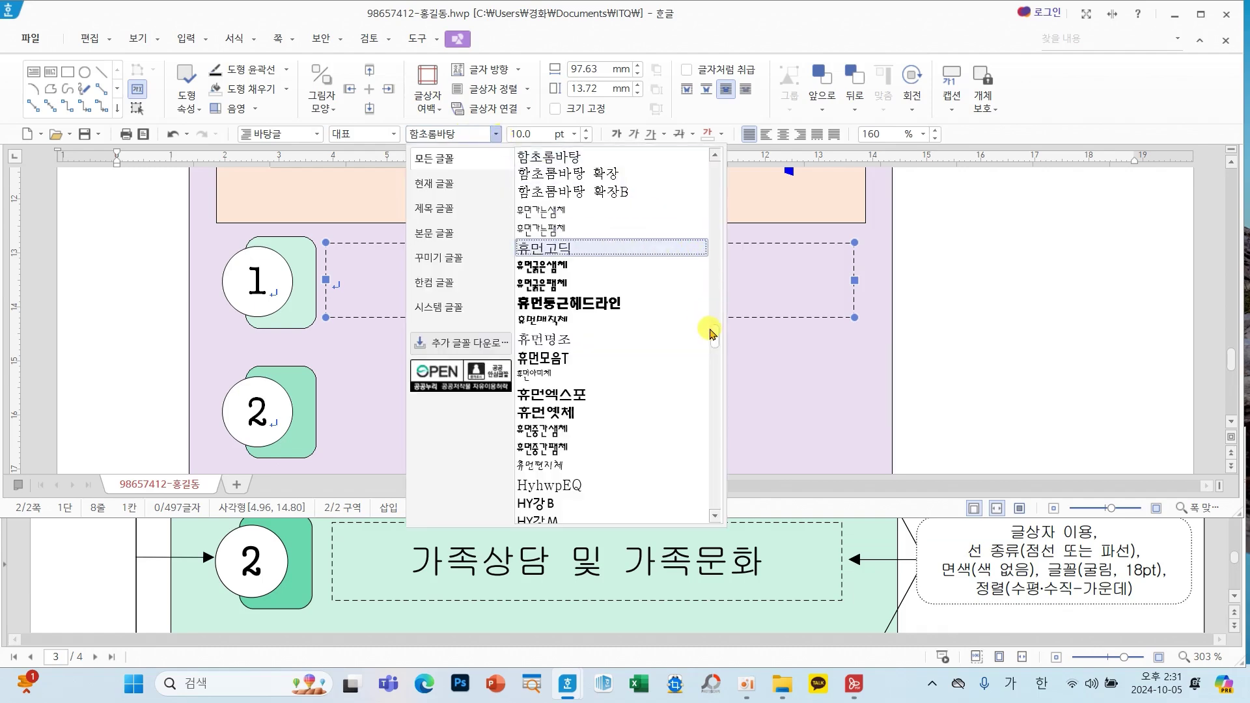
{"action": "left_click_drag", "start_coordinate": [714, 341], "coordinate": [686, 156]}
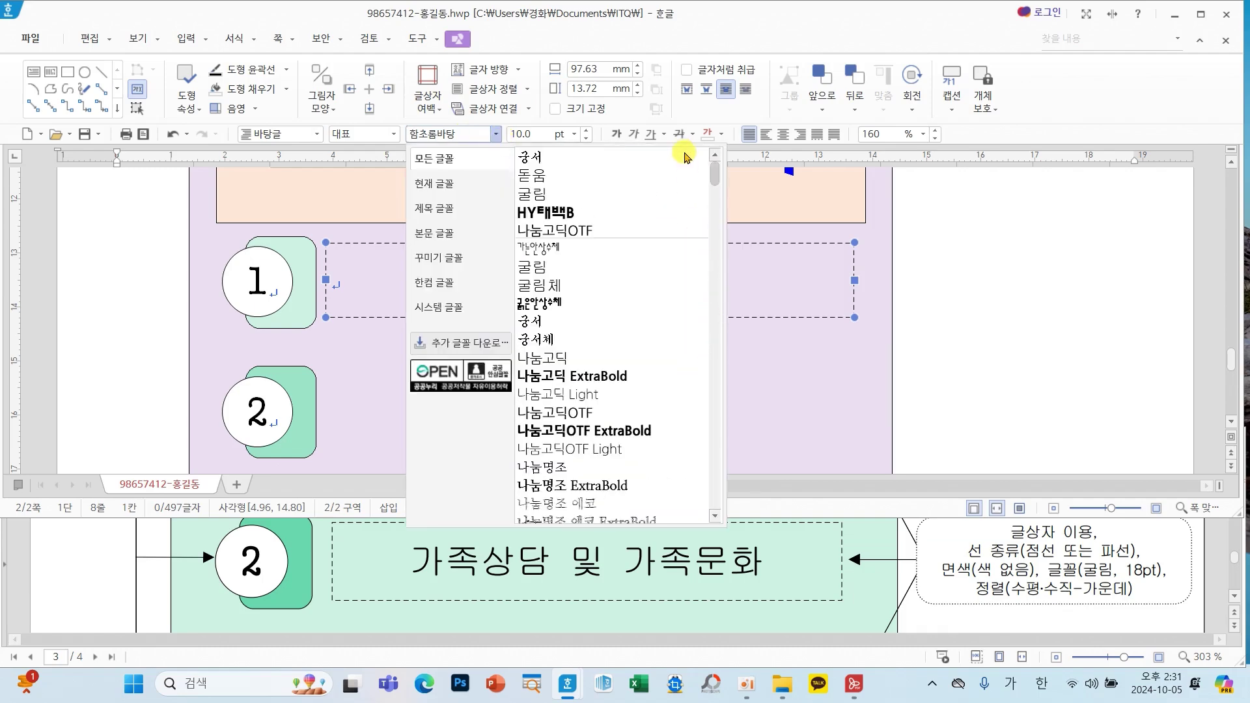
{"action": "left_click", "coordinate": [596, 194]}
{"action": "left_click", "coordinate": [574, 134]}
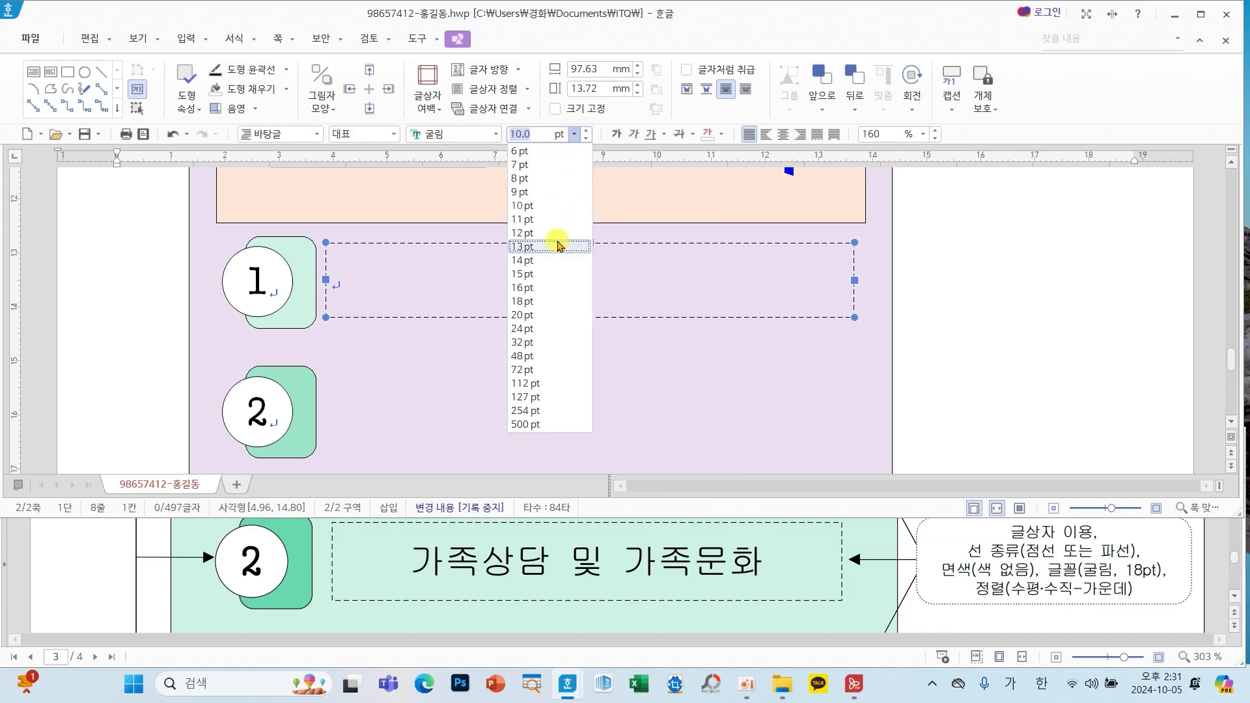
{"action": "left_click", "coordinate": [526, 302]}
{"action": "left_click", "coordinate": [783, 134]}
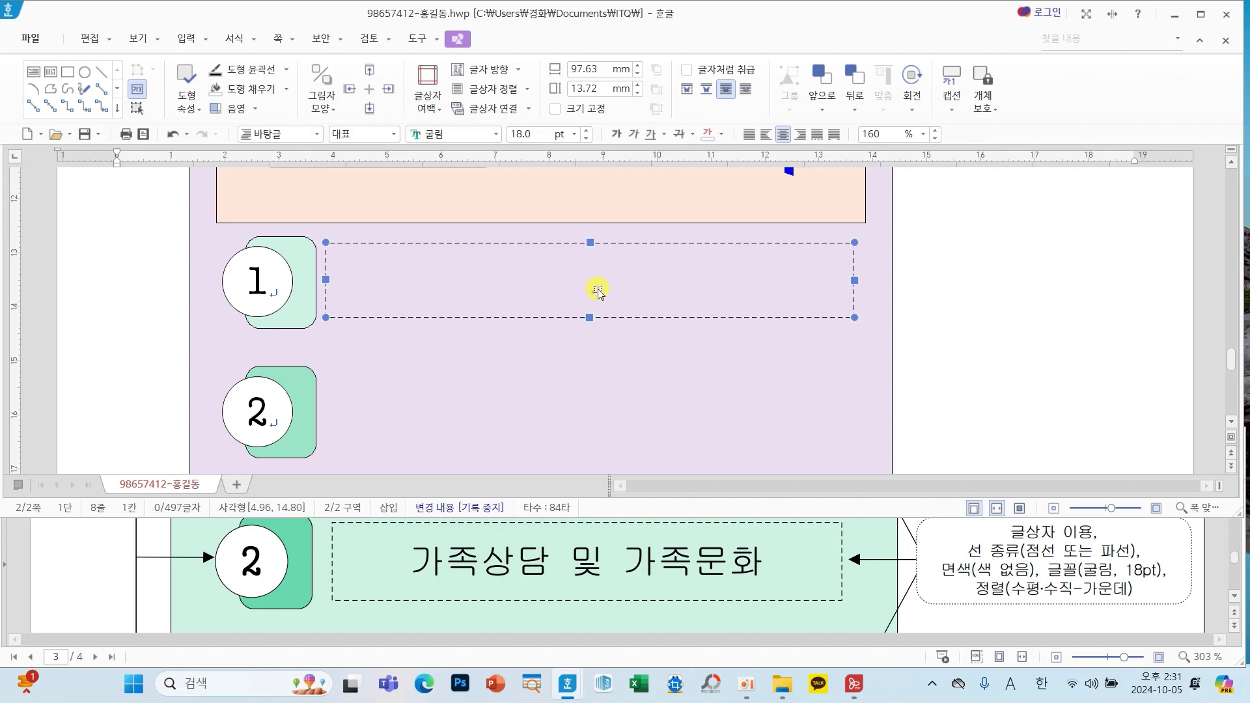
Copy the dashed text box straight down twice, aligning the copies beside numbers 2 and 3.
{"action": "left_click_drag", "start_coordinate": [644, 296], "coordinate": [649, 425]}
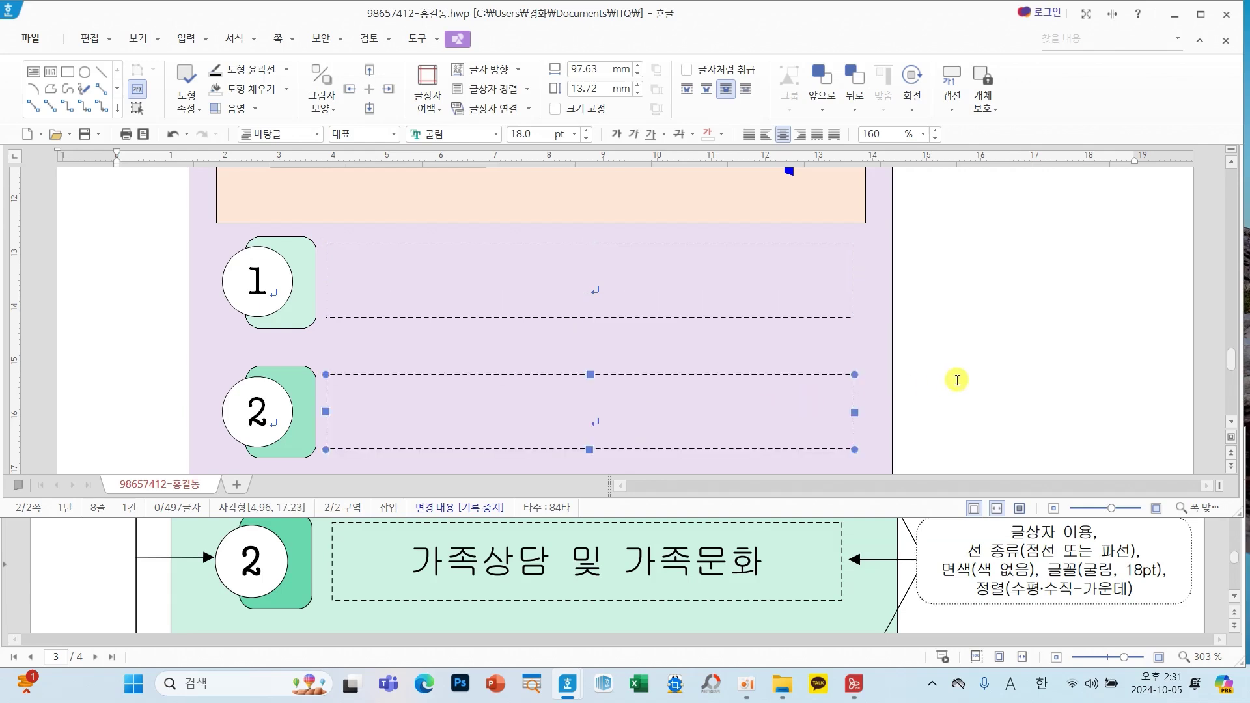
{"action": "scroll", "coordinate": [954, 375], "scroll_direction": "down", "scroll_amount": 2}
{"action": "scroll", "coordinate": [957, 379], "scroll_direction": "down", "scroll_amount": 2}
{"action": "left_click_drag", "start_coordinate": [678, 261], "coordinate": [681, 398]}
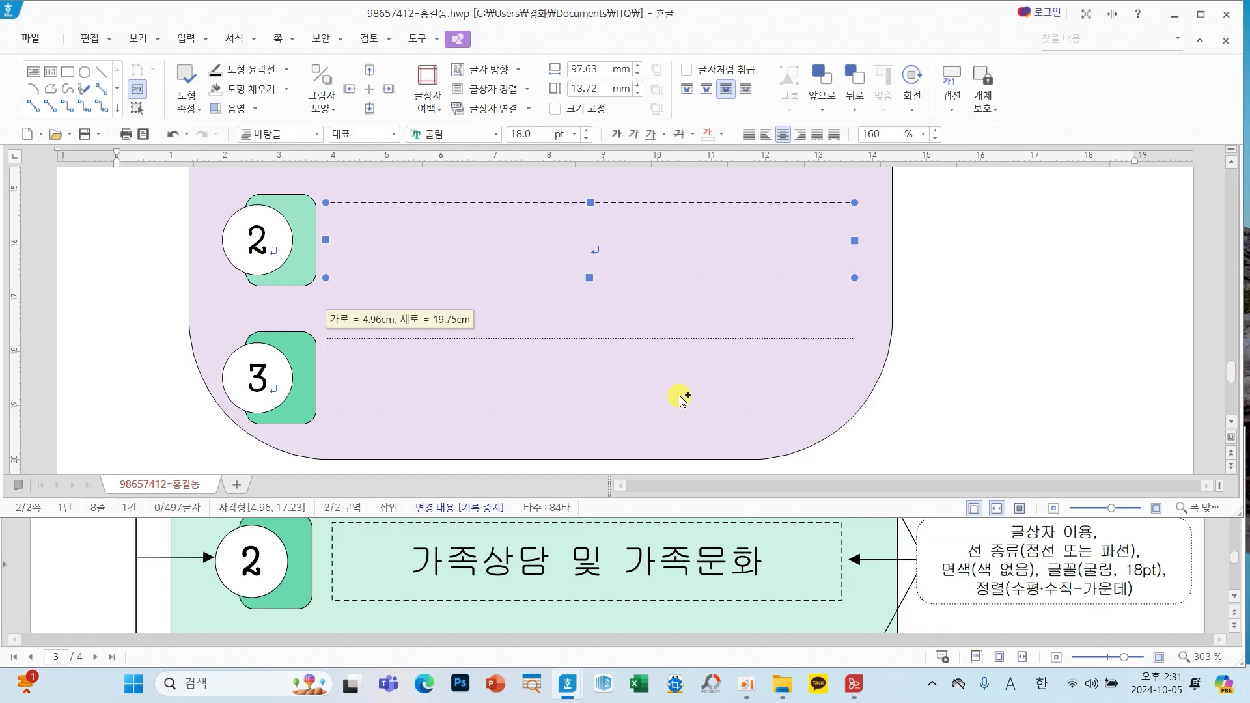
{"action": "left_click_drag", "start_coordinate": [681, 398], "coordinate": [678, 398]}
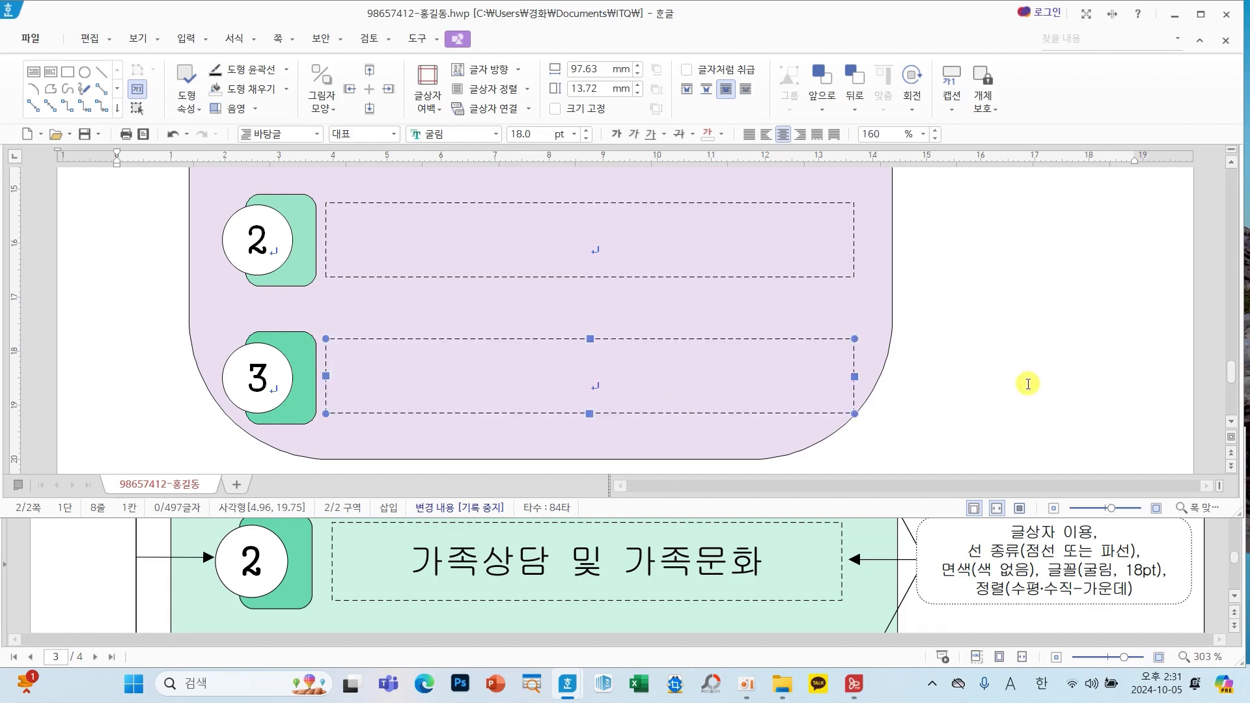
Enter 가족돌봄나눔, 가족교육 in the dashed text box beside number 1.
{"action": "scroll", "coordinate": [1028, 384], "scroll_direction": "up", "scroll_amount": 2}
{"action": "scroll", "coordinate": [1028, 384], "scroll_direction": "up", "scroll_amount": 4}
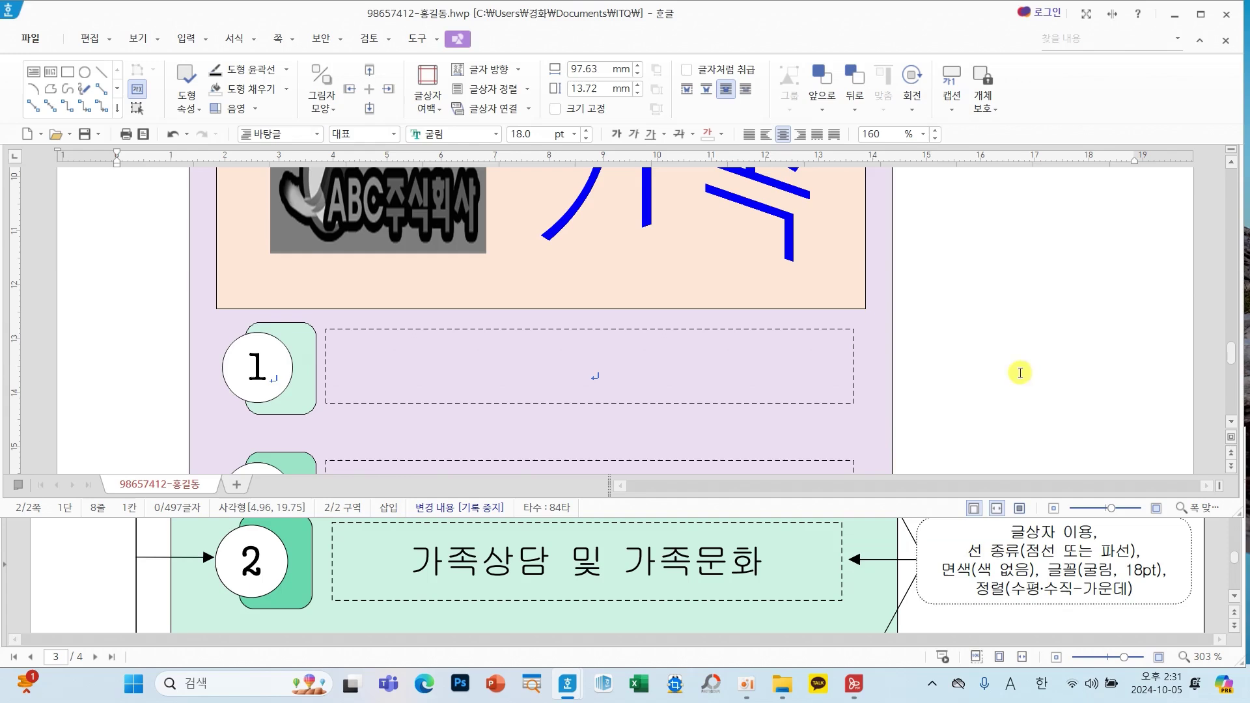
{"action": "left_click", "coordinate": [631, 391]}
{"action": "scroll", "coordinate": [684, 587], "scroll_direction": "up", "scroll_amount": 2}
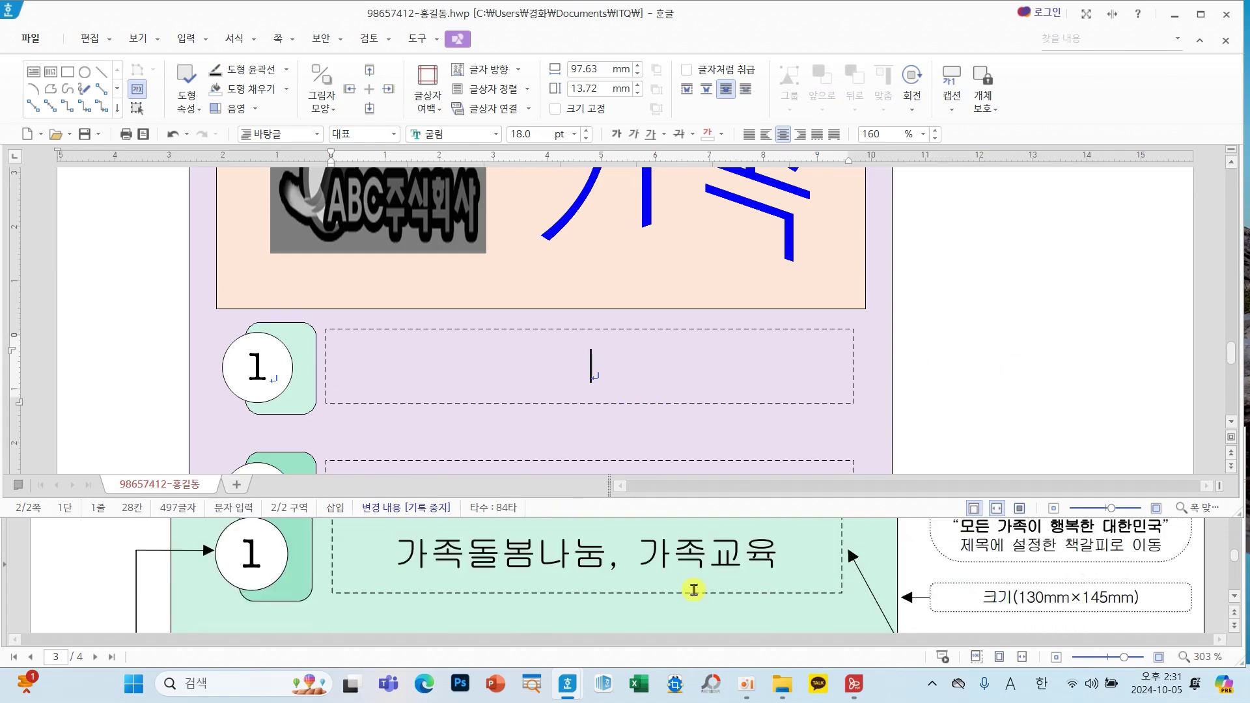
{"action": "scroll", "coordinate": [694, 590], "scroll_direction": "up", "scroll_amount": 1}
{"action": "scroll", "coordinate": [832, 551], "scroll_direction": "down", "scroll_amount": 1}
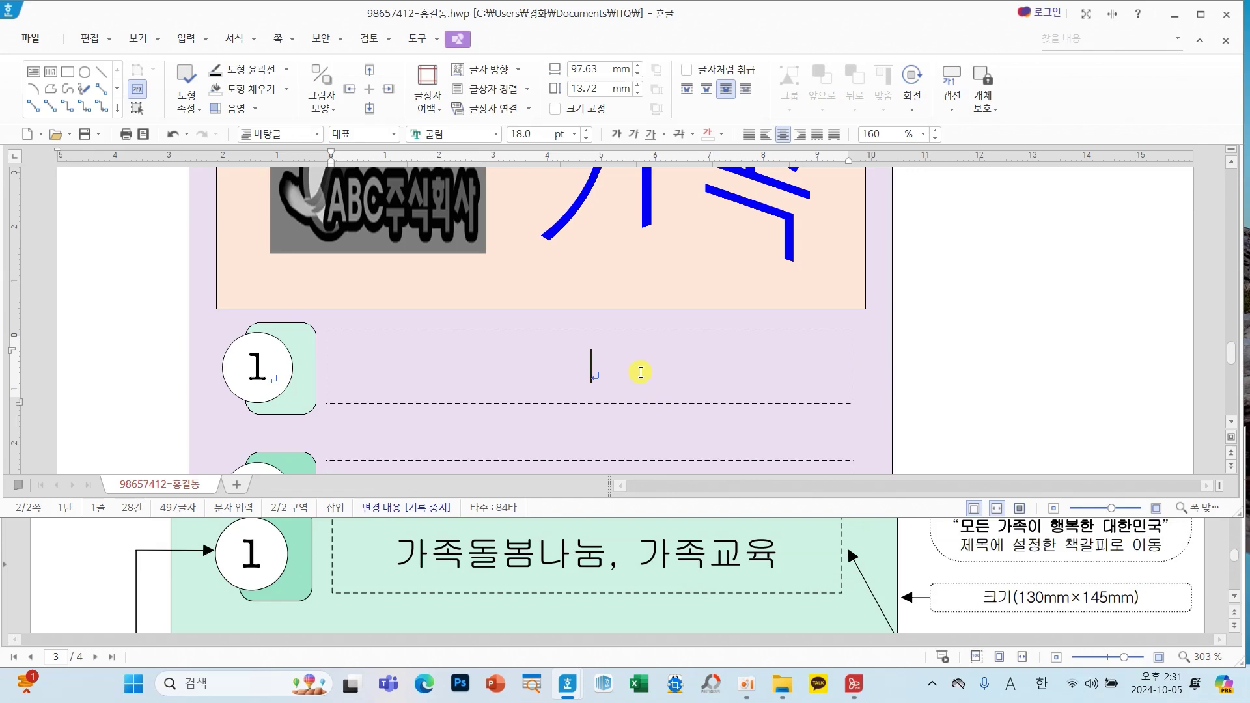
{"action": "type", "text": "가족돌봄"}
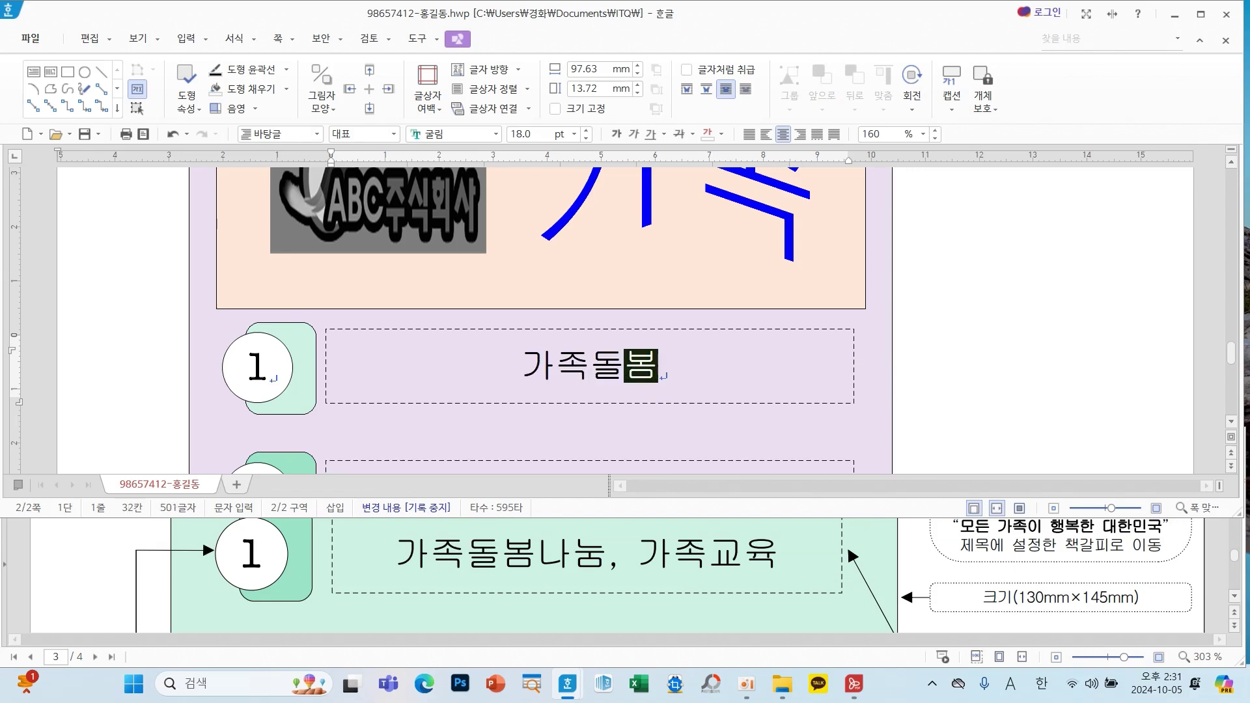
{"action": "type", "text": "나눔, 가족"}
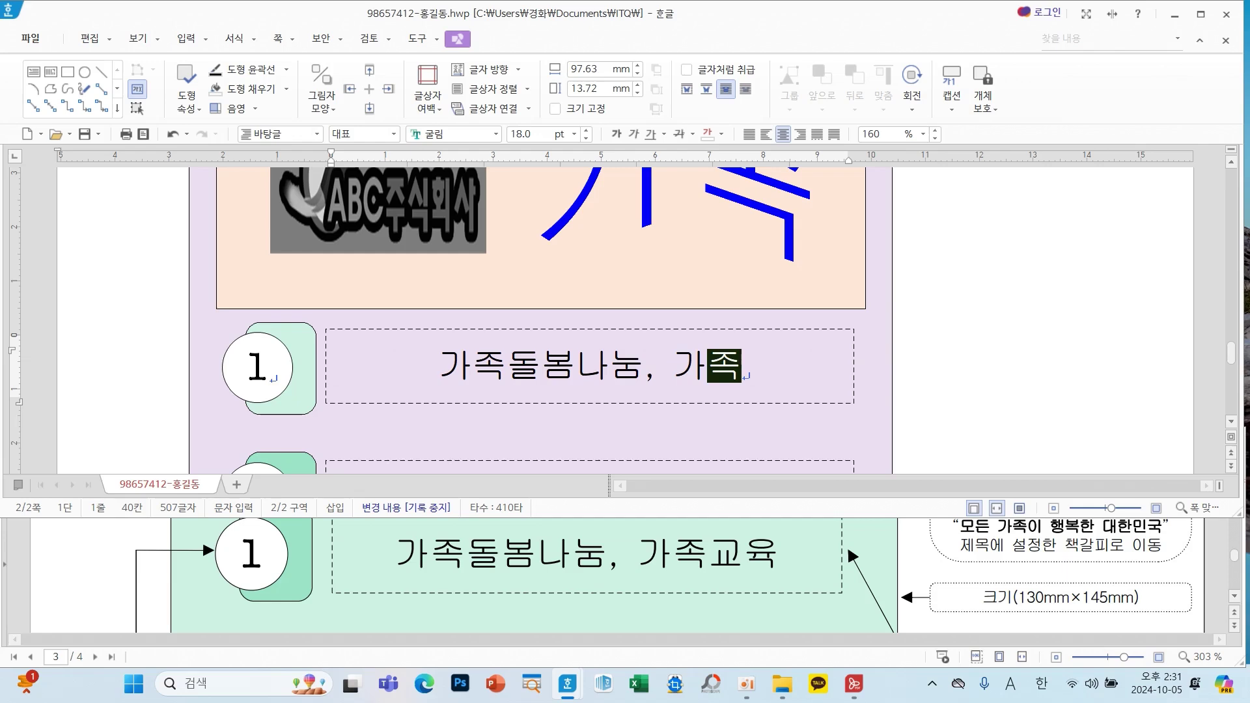
{"action": "type", "text": "교육"}
Enter 가족상담 및 가족문화 in the dashed text box beside number 2.
{"action": "left_click", "coordinate": [591, 399]}
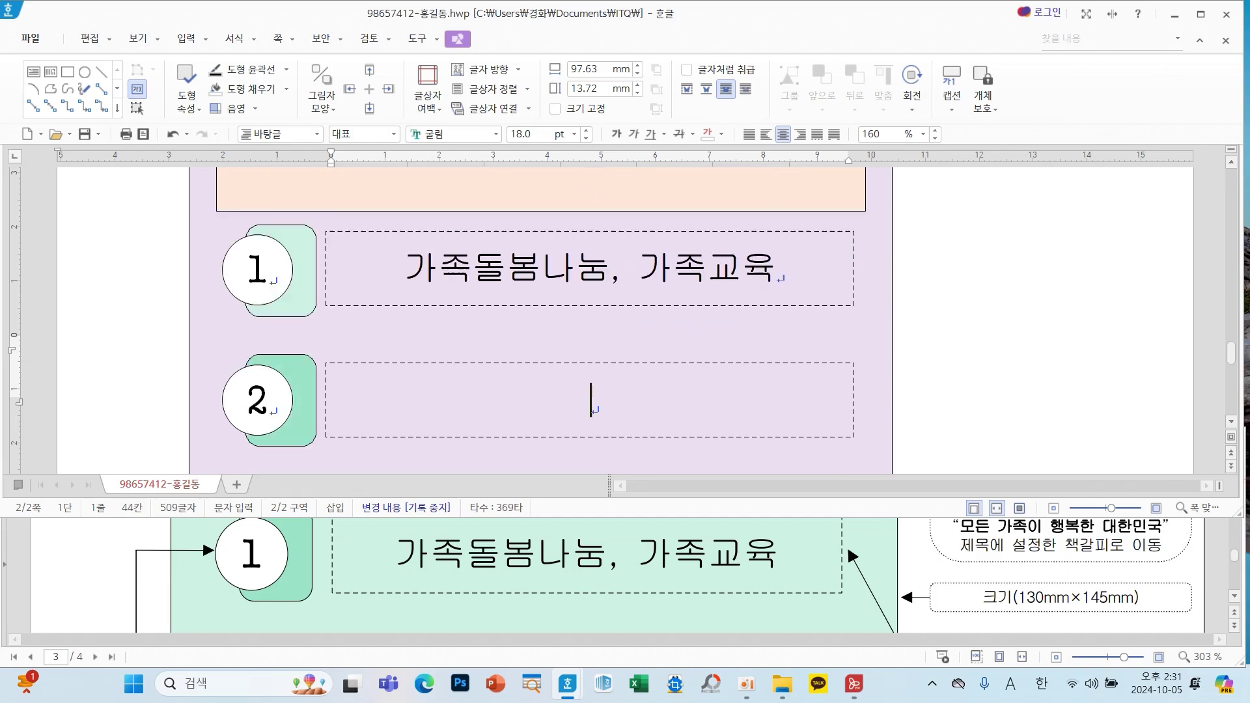
{"action": "scroll", "coordinate": [559, 572], "scroll_direction": "down", "scroll_amount": 2}
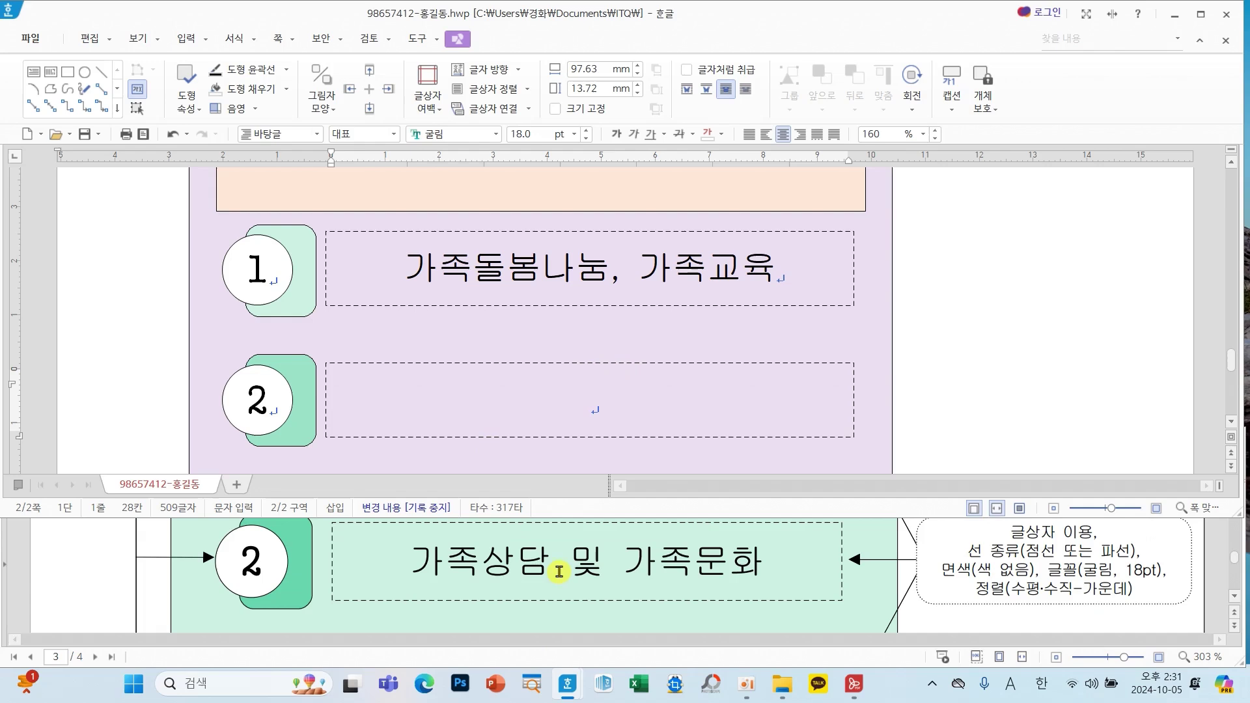
{"action": "type", "text": "가족상담 및"}
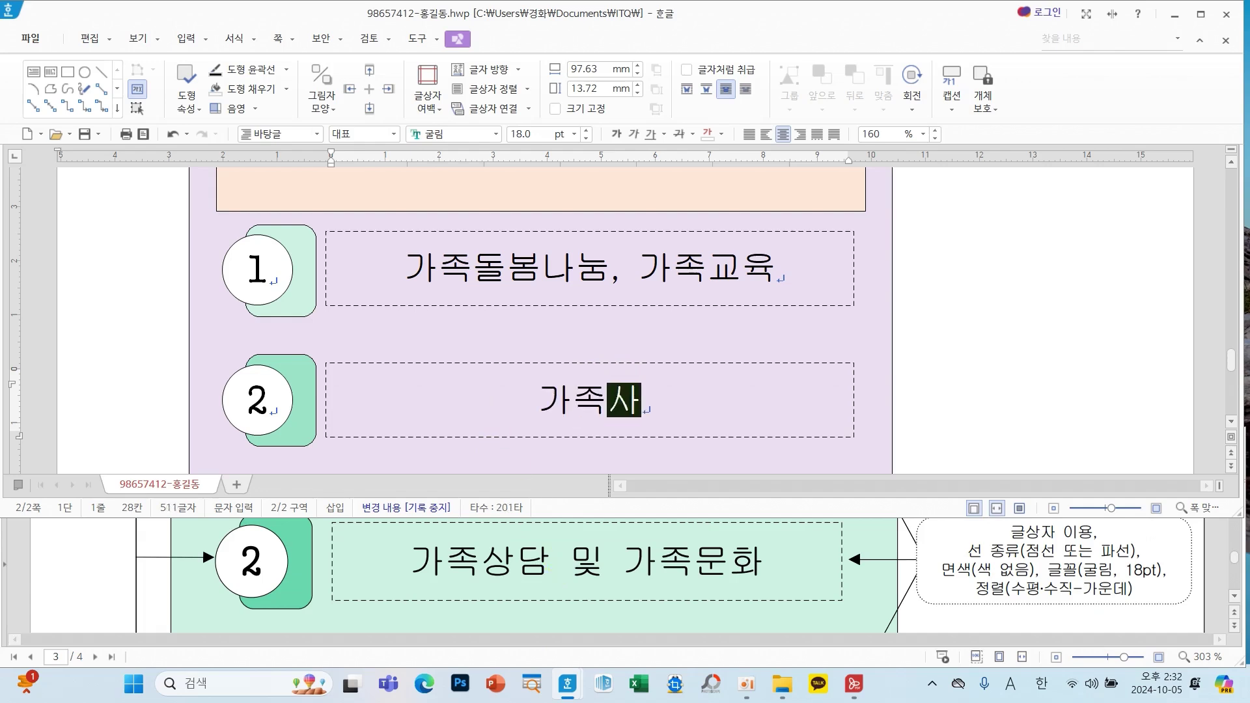
{"action": "type", "text": " 가족문화"}
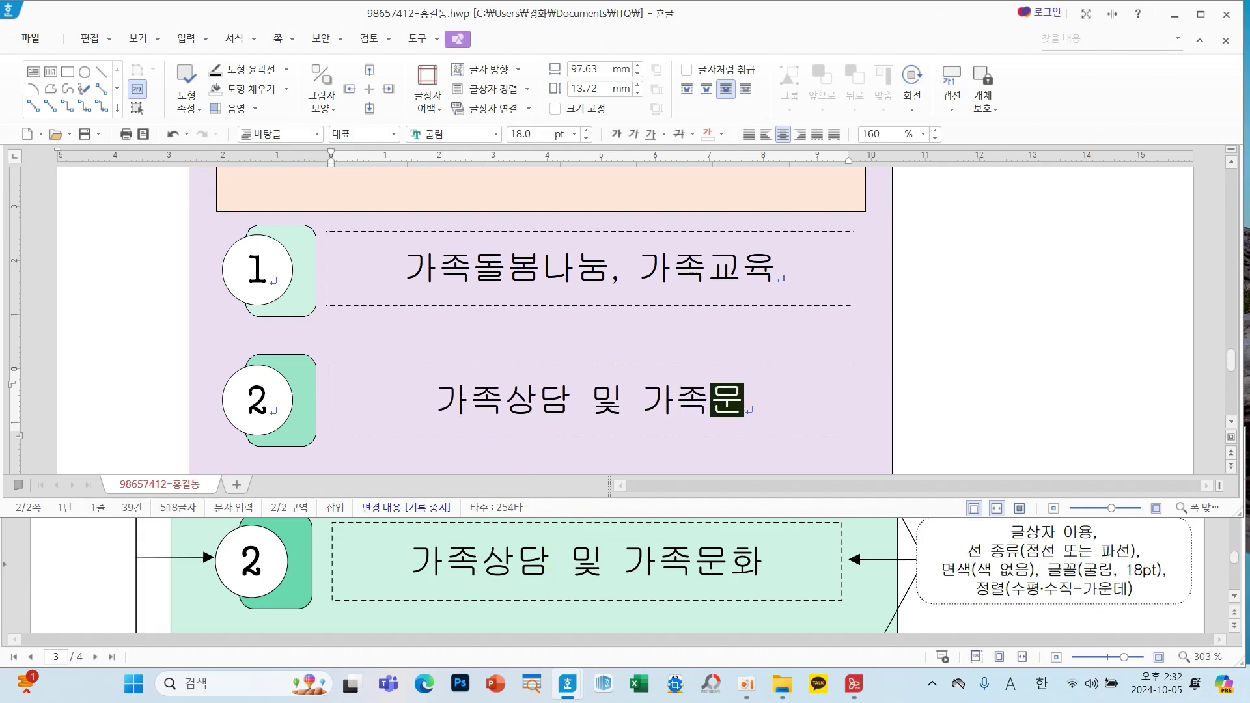
Enter 다양한 가족 통합지원 in the dashed text box beside number 3 and leave the box.
{"action": "scroll", "coordinate": [541, 319], "scroll_direction": "down", "scroll_amount": 3}
{"action": "left_click", "coordinate": [592, 399]}
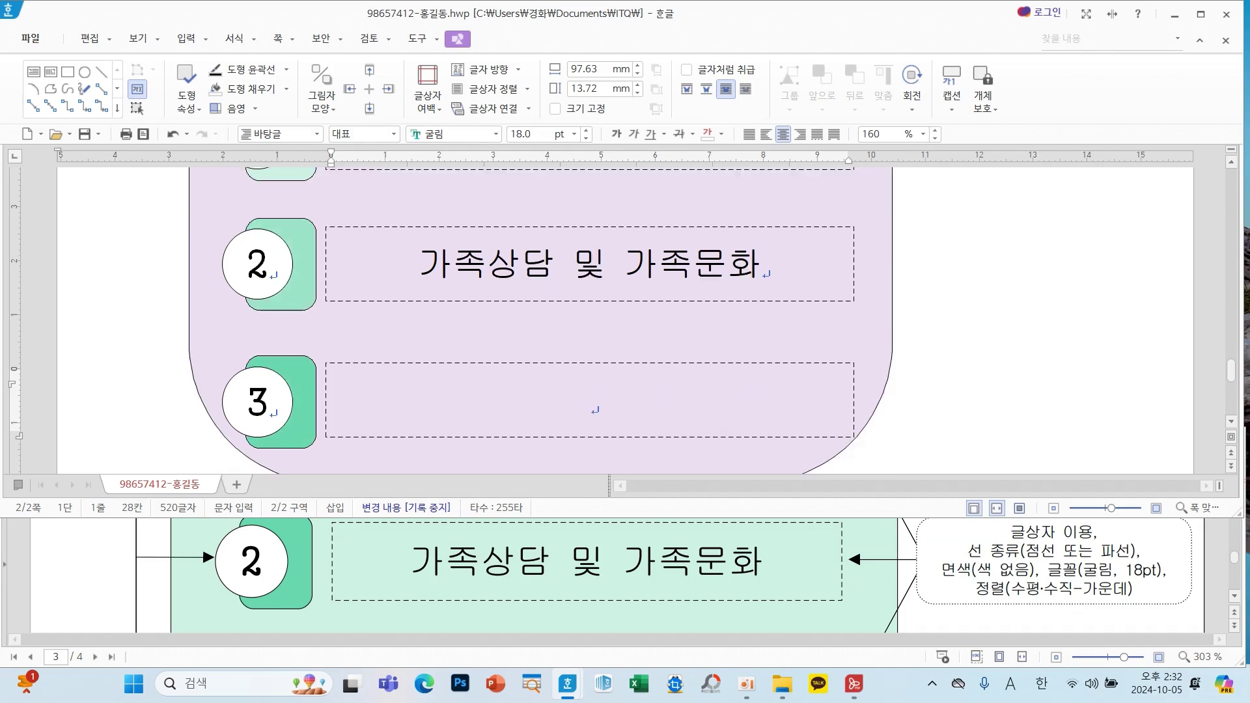
{"action": "scroll", "coordinate": [417, 605], "scroll_direction": "down", "scroll_amount": 3}
{"action": "type", "text": "다양한 가족"}
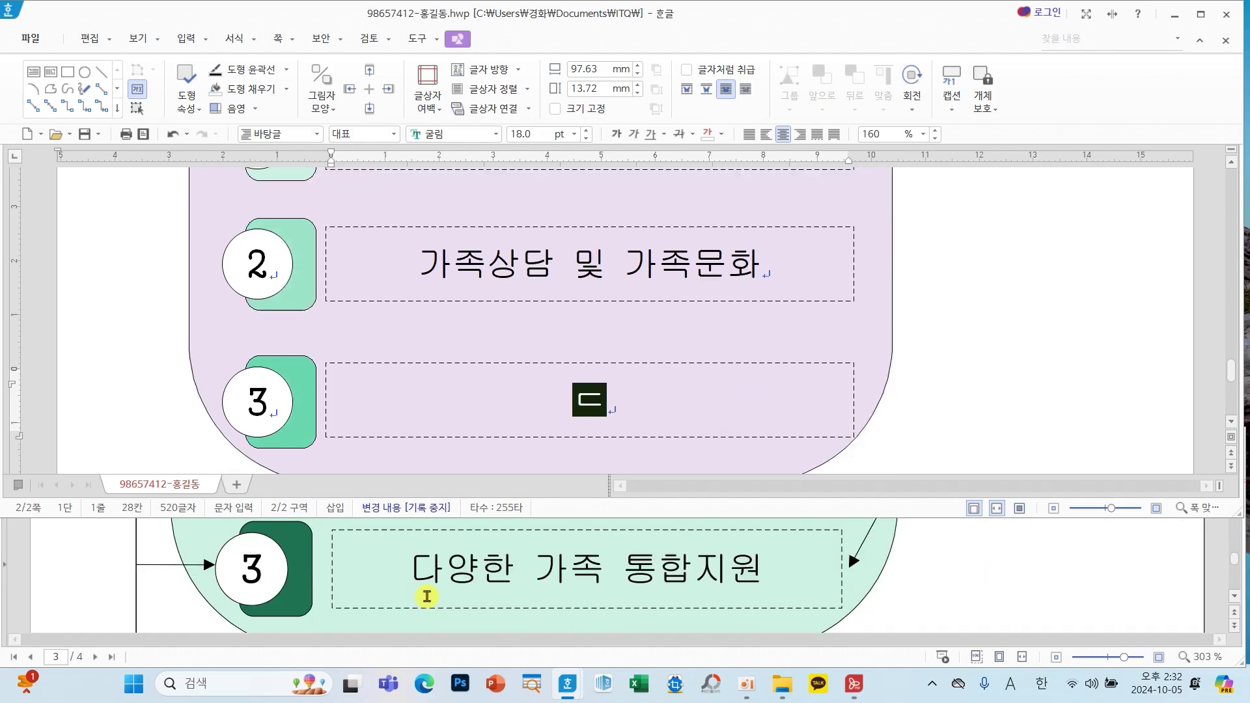
{"action": "type", "text": " 통합지원"}
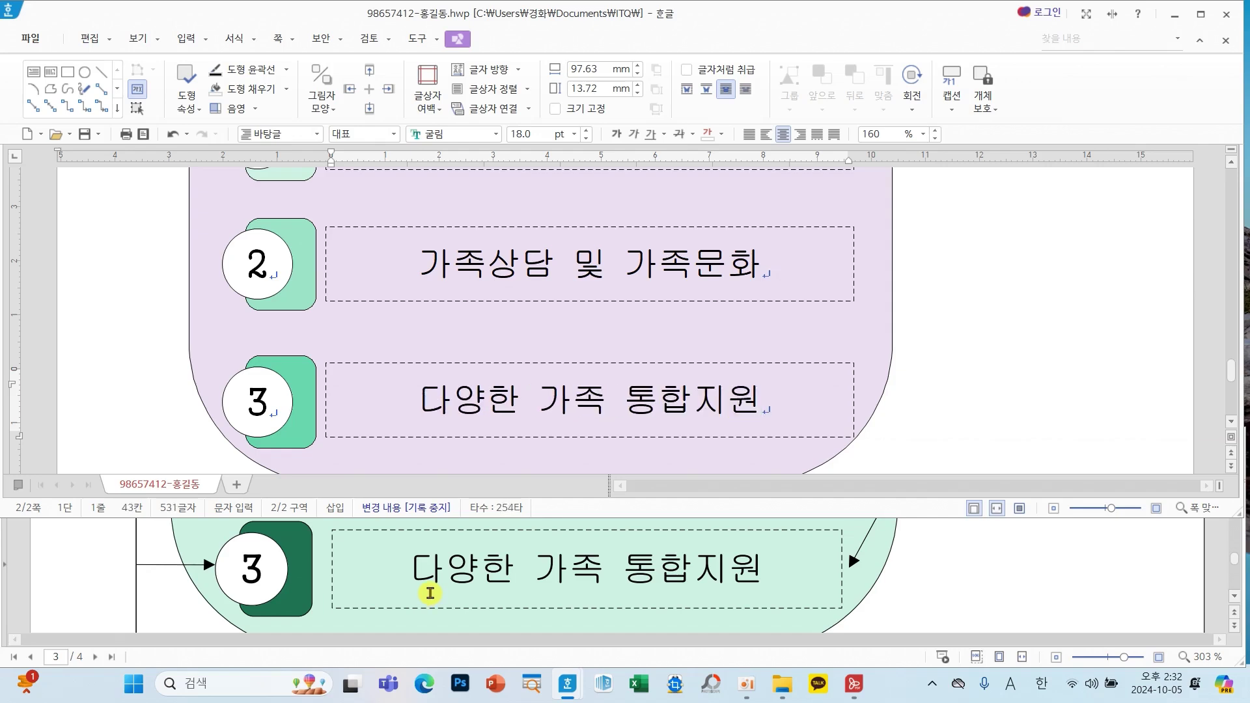
{"action": "key", "text": "shift+Escape"}
Insert a section break on the blank line below the question number 4 to begin a third page.
{"action": "scroll", "coordinate": [975, 382], "scroll_direction": "down", "scroll_amount": 6}
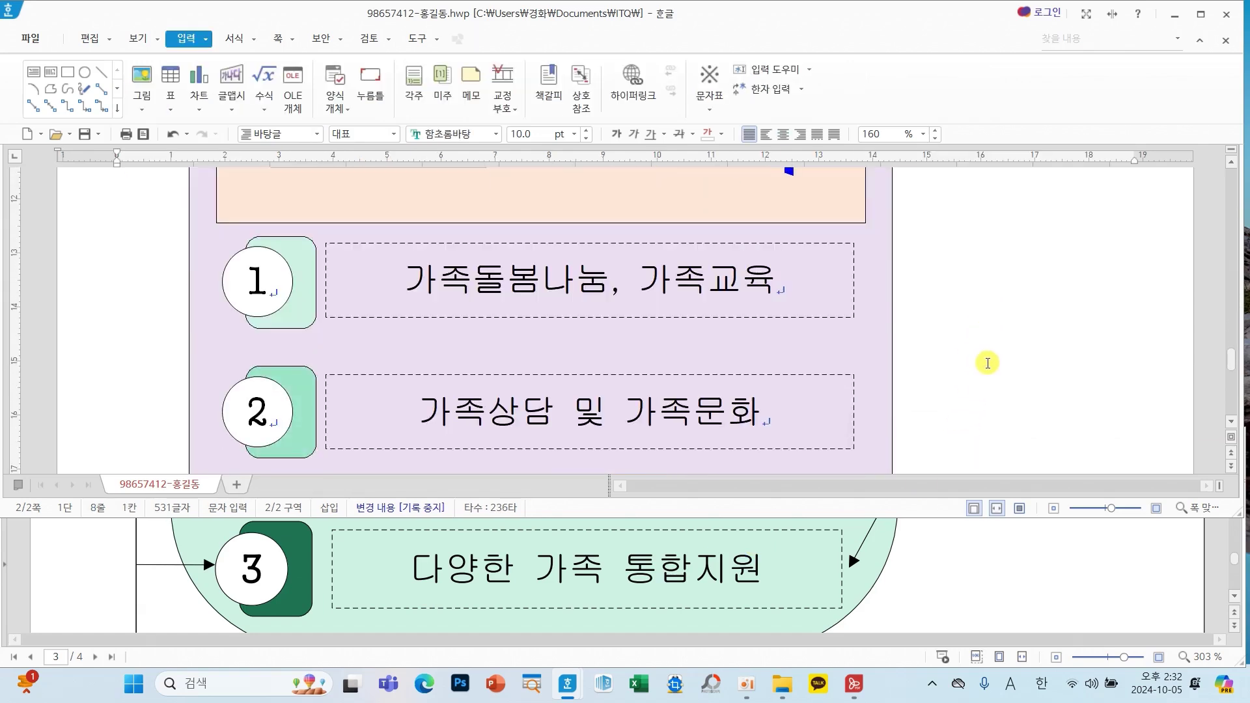
{"action": "scroll", "coordinate": [988, 362], "scroll_direction": "down", "scroll_amount": 4}
{"action": "scroll", "coordinate": [989, 363], "scroll_direction": "up", "scroll_amount": 9}
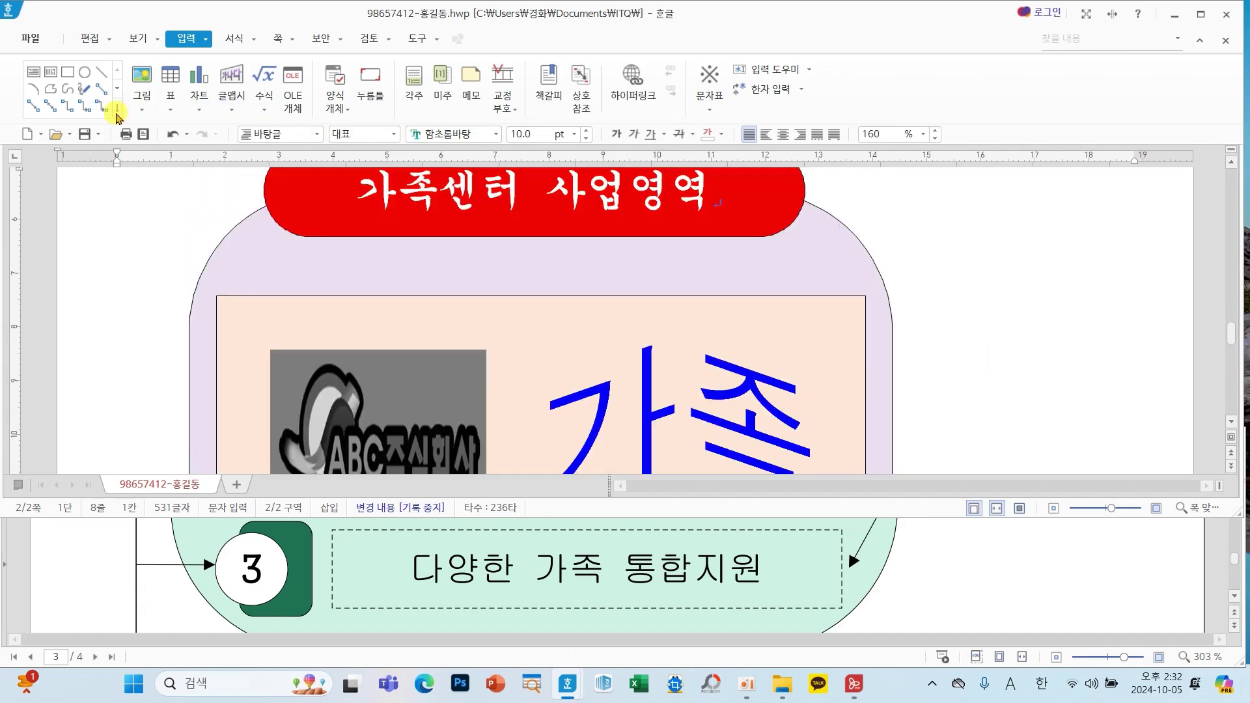
{"action": "scroll", "coordinate": [941, 411], "scroll_direction": "up", "scroll_amount": 1}
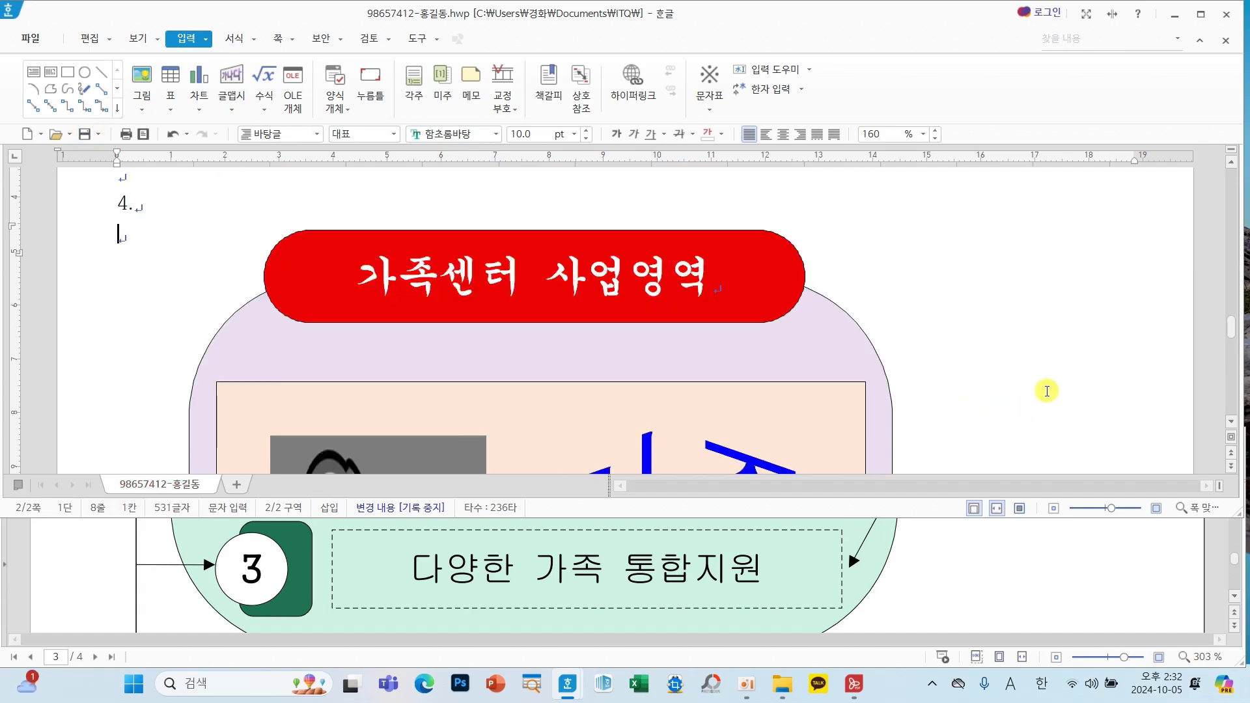
{"action": "key", "text": "alt+shift+Return"}
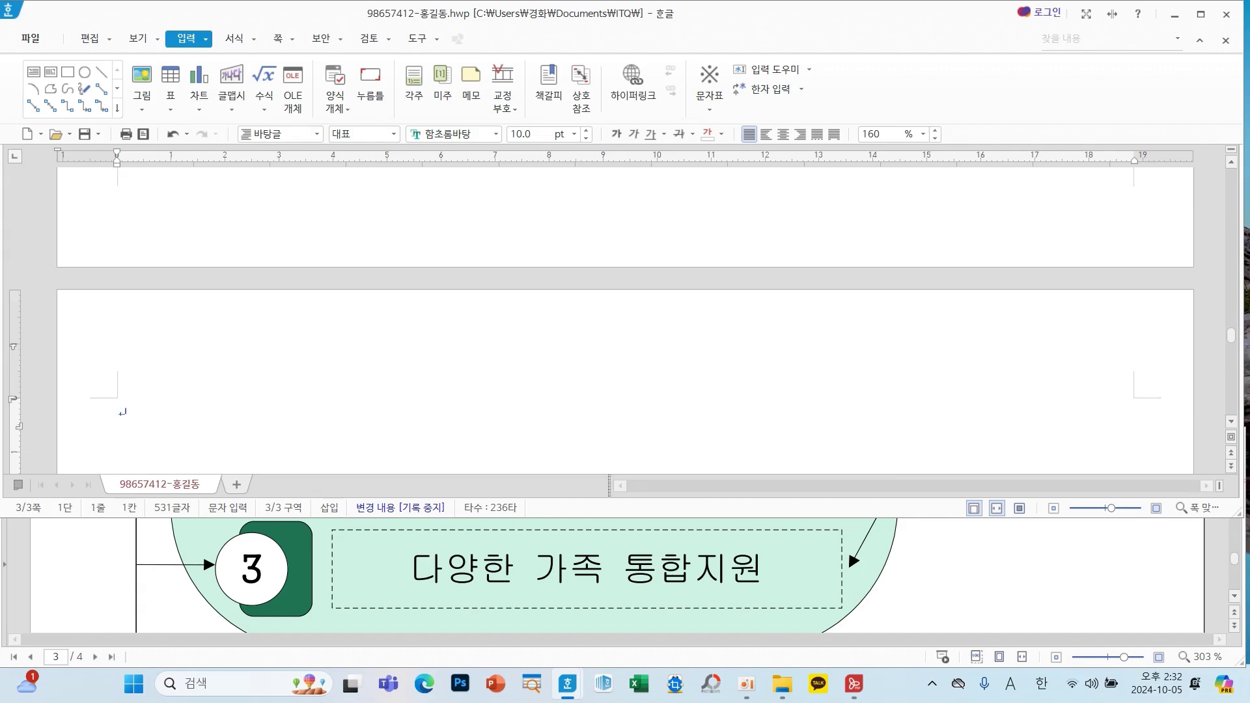
Bring up the exam PDF's 문서작성 능력평가 page and set the font size on the new page to 24 pt.
{"action": "scroll", "coordinate": [336, 332], "scroll_direction": "down", "scroll_amount": 2}
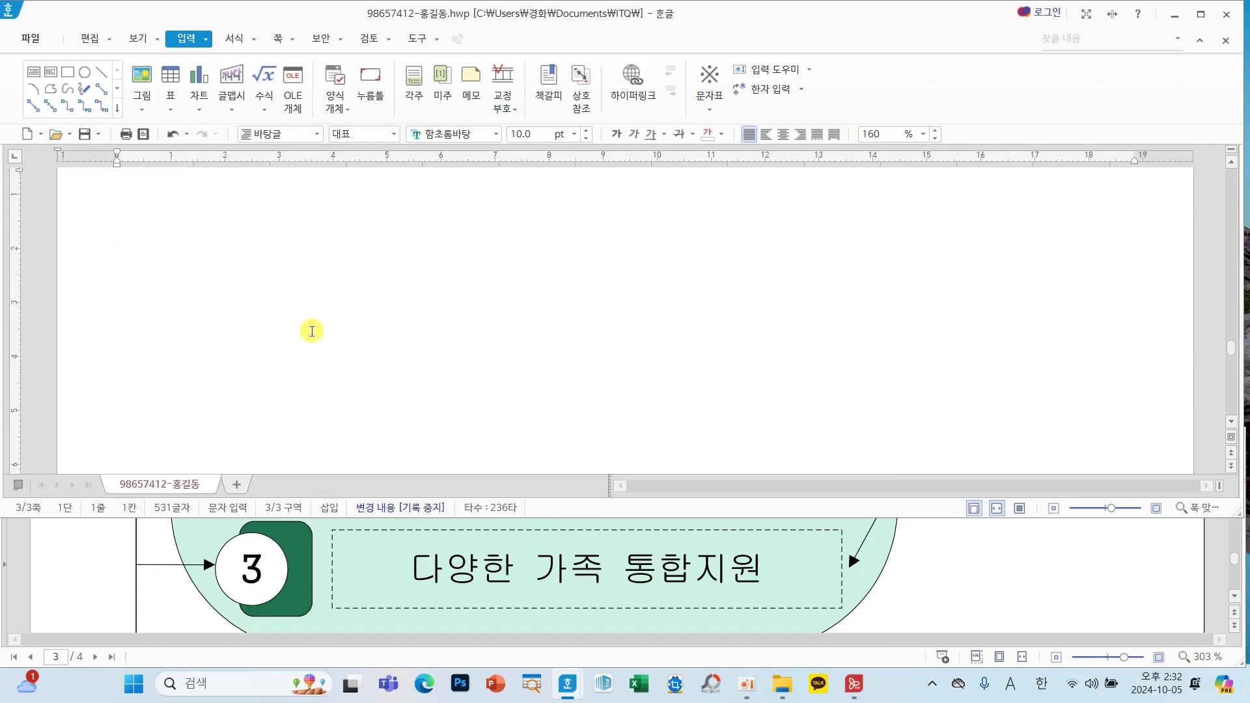
{"action": "scroll", "coordinate": [447, 549], "scroll_direction": "down", "scroll_amount": 5}
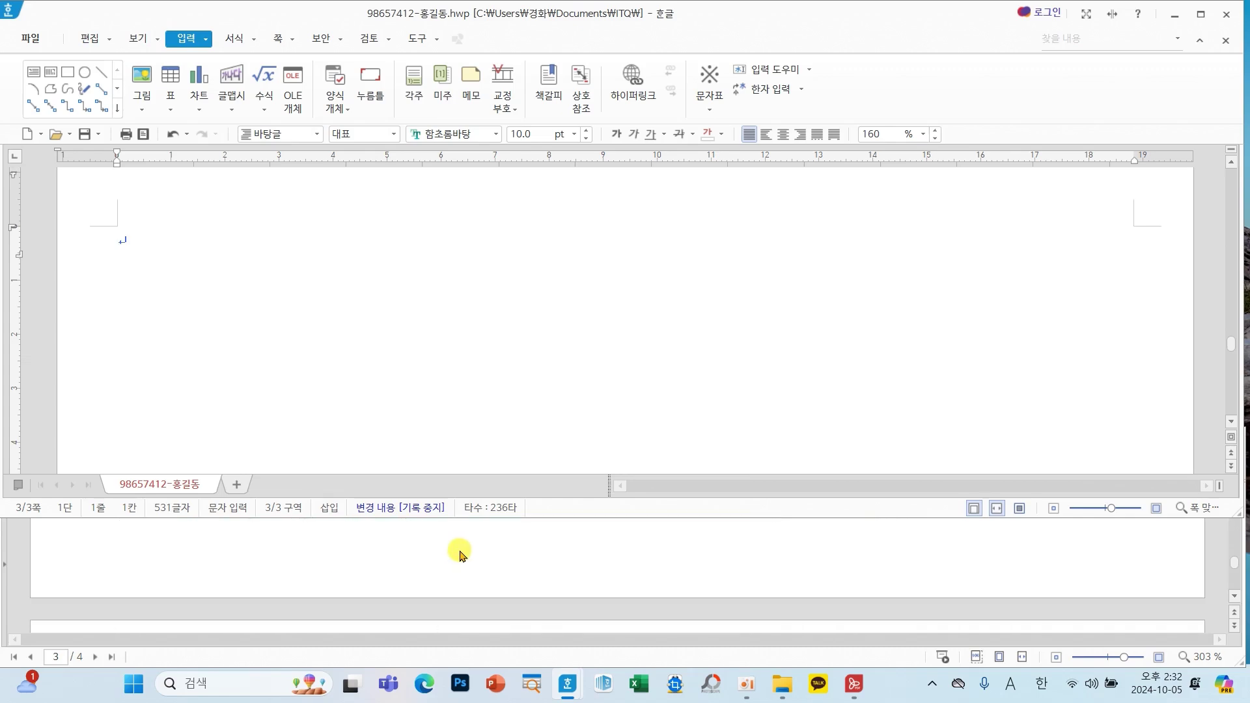
{"action": "scroll", "coordinate": [476, 555], "scroll_direction": "down", "scroll_amount": 1}
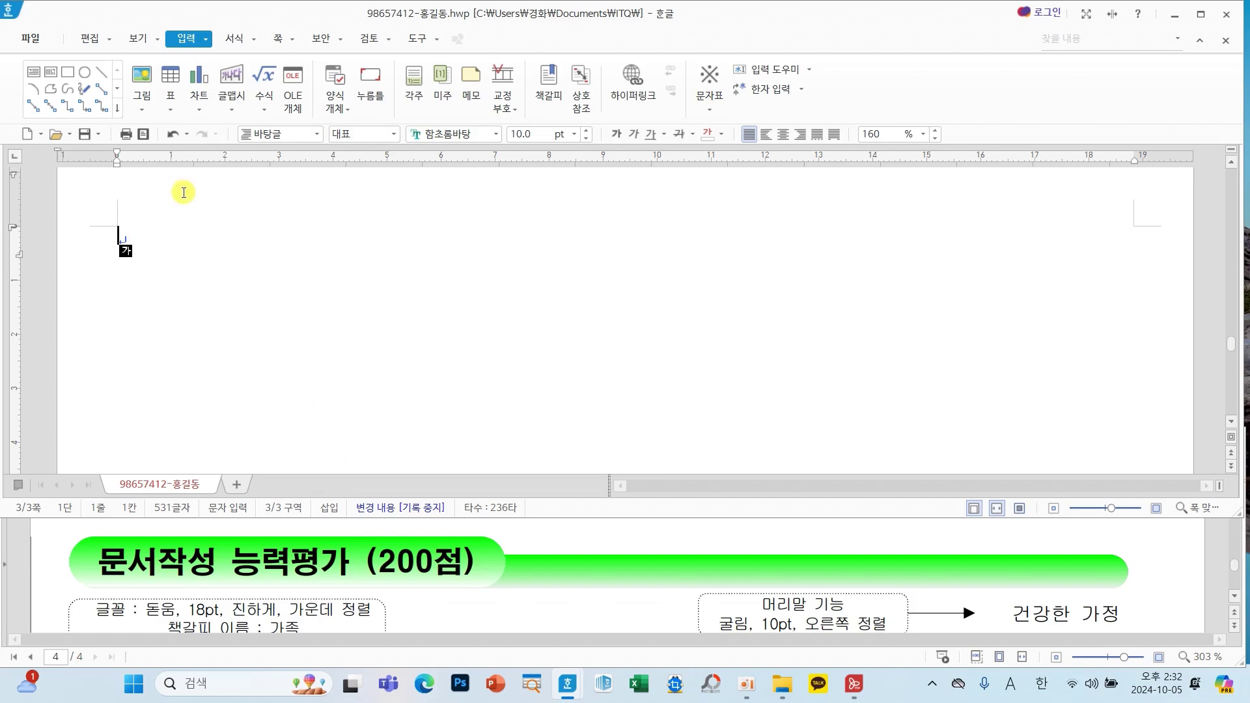
{"action": "left_click", "coordinate": [574, 134]}
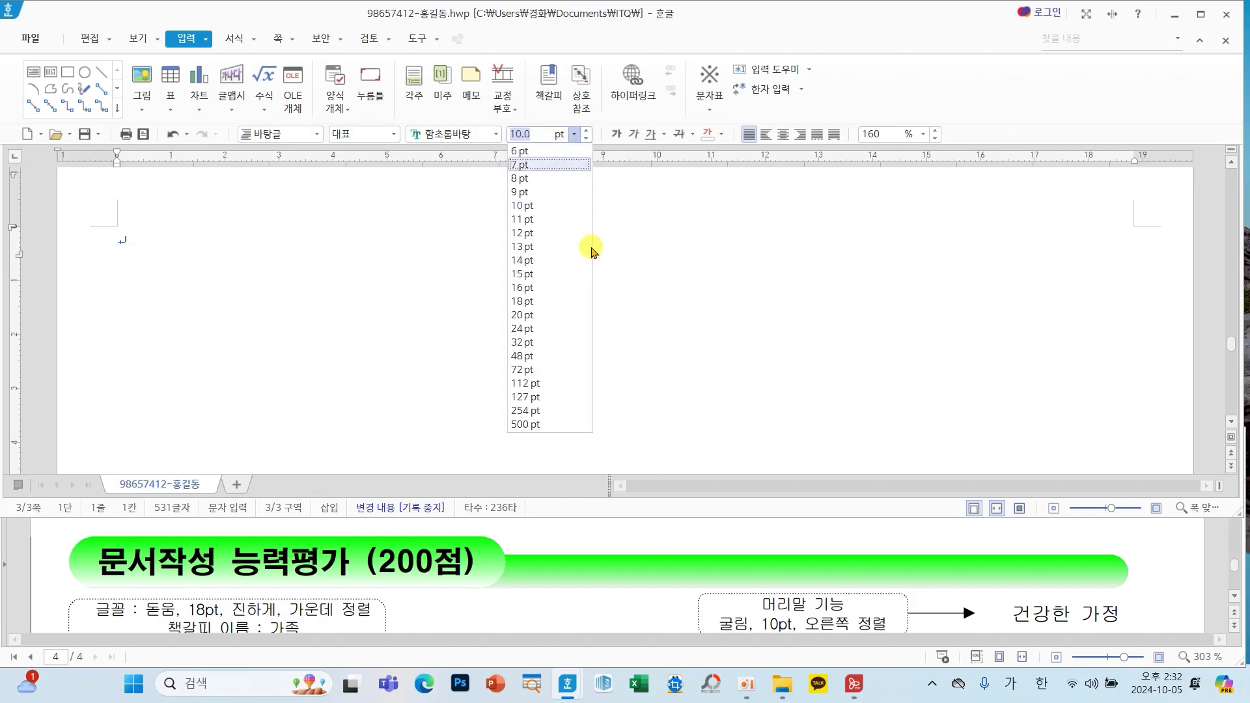
{"action": "left_click", "coordinate": [547, 328]}
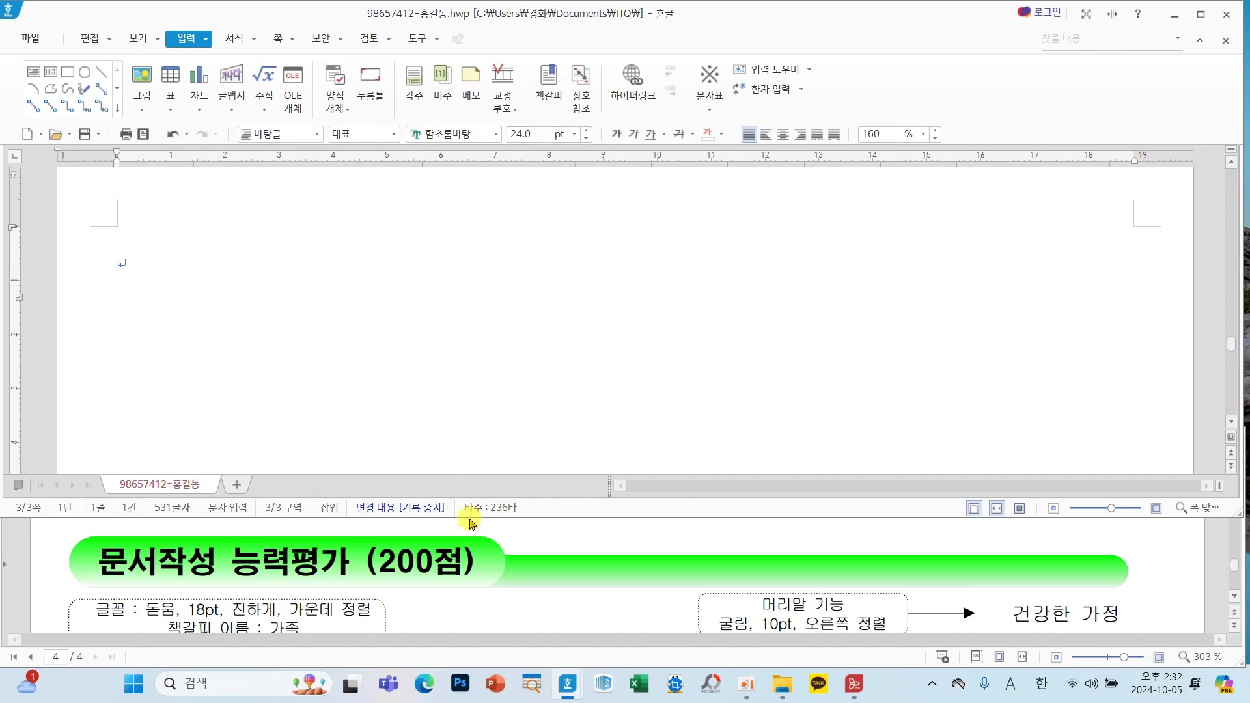
Find the Hanja words in the exam's body text and write 지원 on the new page.
{"action": "scroll", "coordinate": [469, 534], "scroll_direction": "down", "scroll_amount": 5}
{"action": "scroll", "coordinate": [577, 618], "scroll_direction": "down", "scroll_amount": 3}
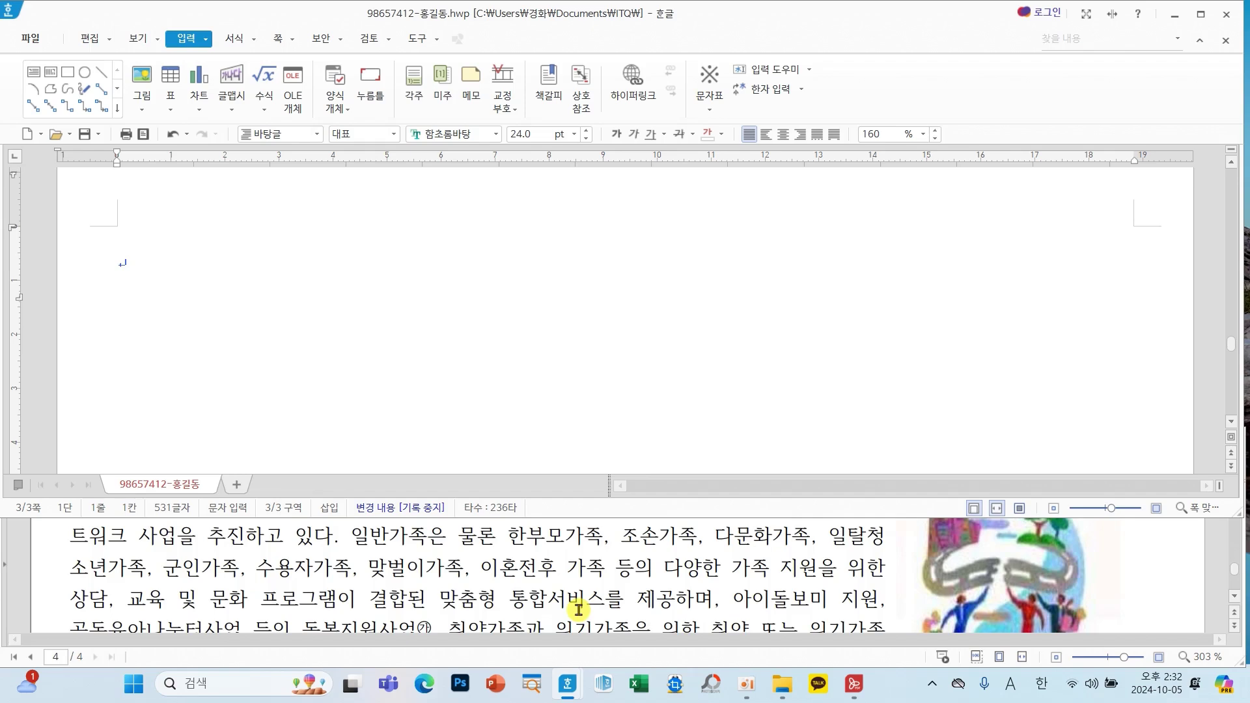
{"action": "scroll", "coordinate": [579, 609], "scroll_direction": "down", "scroll_amount": 2}
{"action": "scroll", "coordinate": [578, 610], "scroll_direction": "down", "scroll_amount": 4}
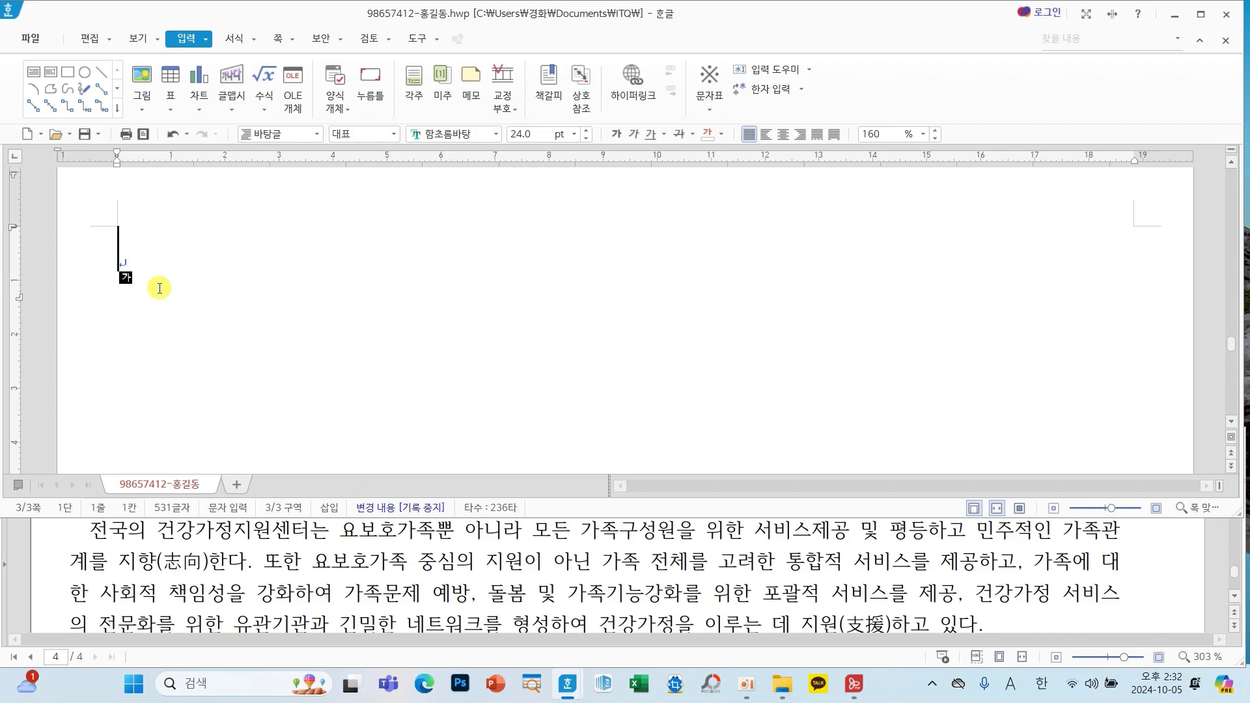
{"action": "type", "text": "지원"}
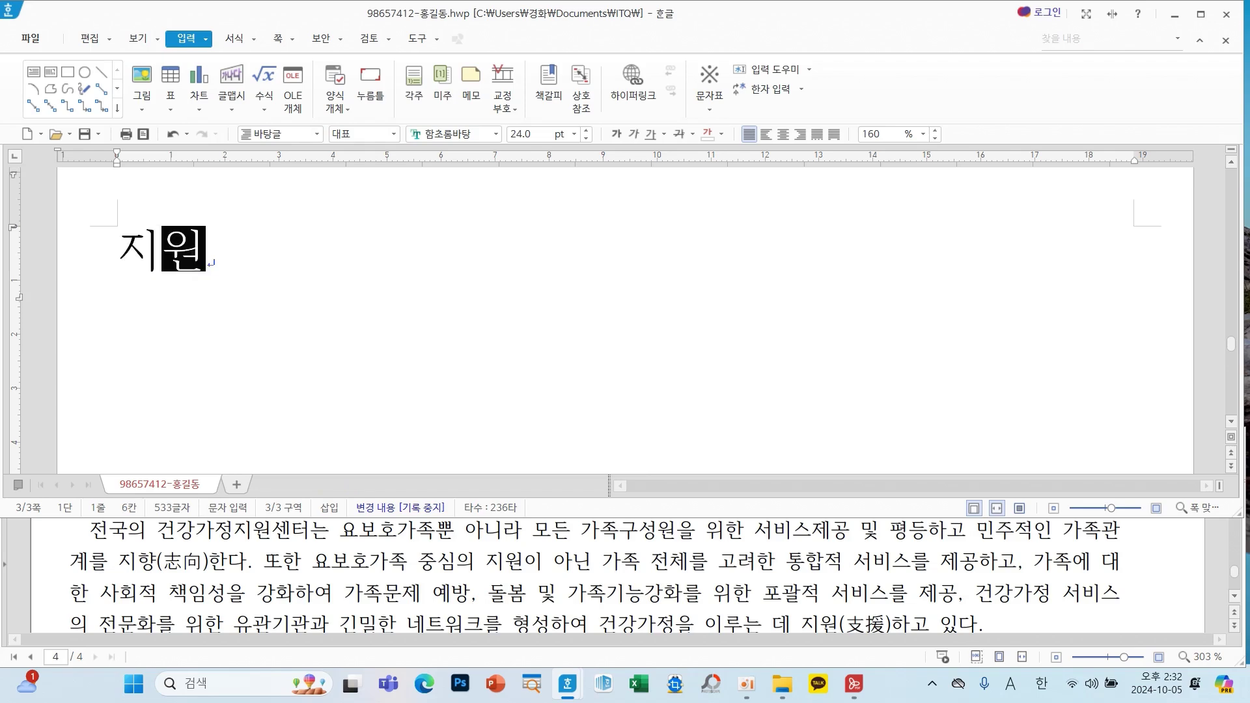
Convert the word 지원 on the new page to the Hangul-with-Hanja form 지원(支援).
{"action": "key", "text": "F9"}
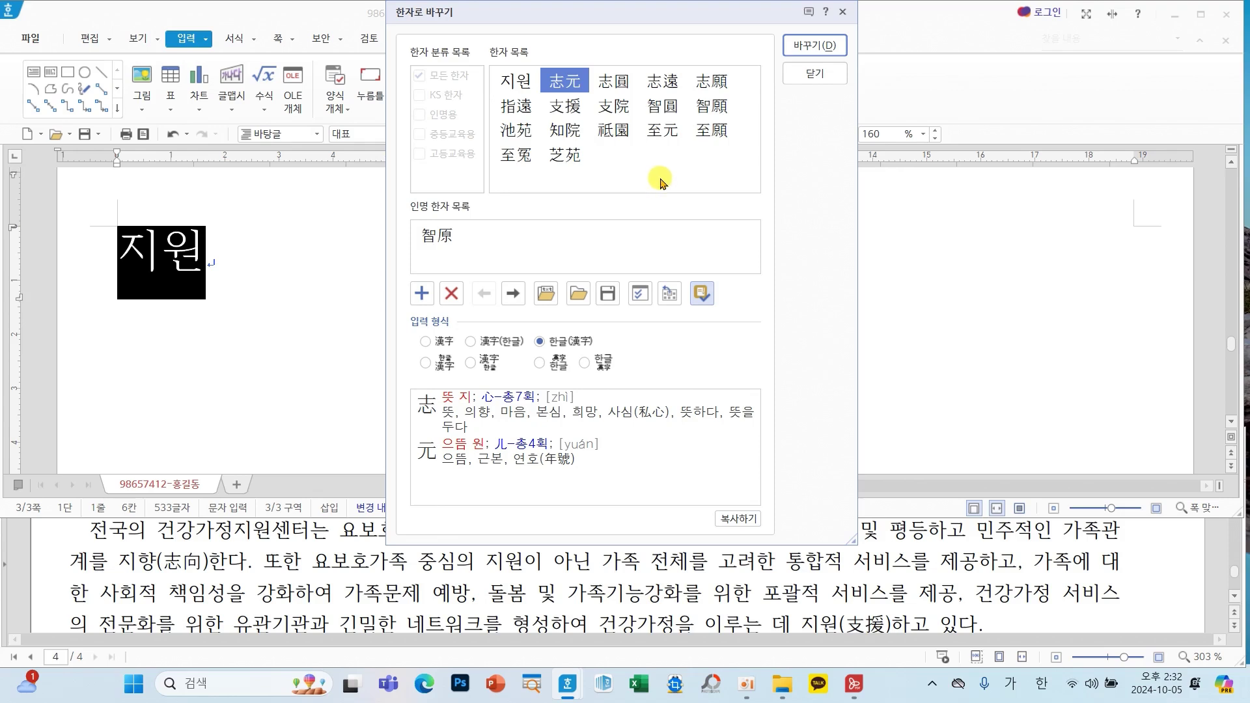
{"action": "left_click", "coordinate": [570, 112]}
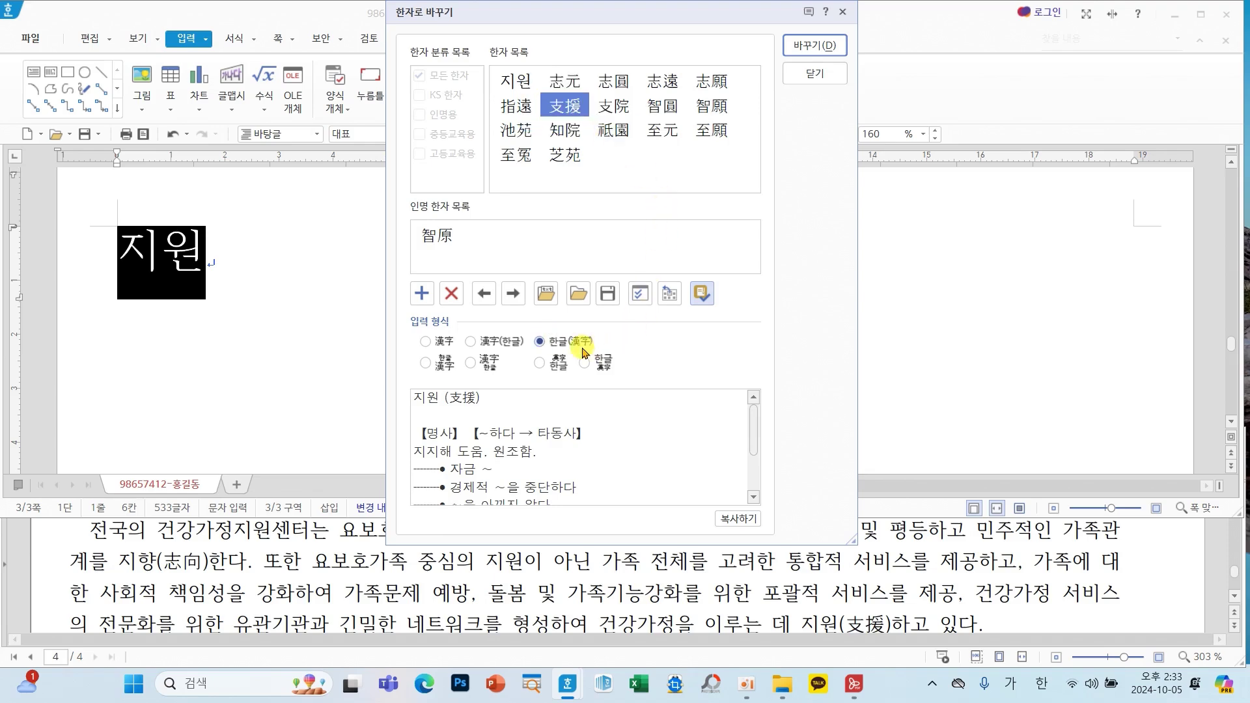
{"action": "left_click", "coordinate": [814, 47]}
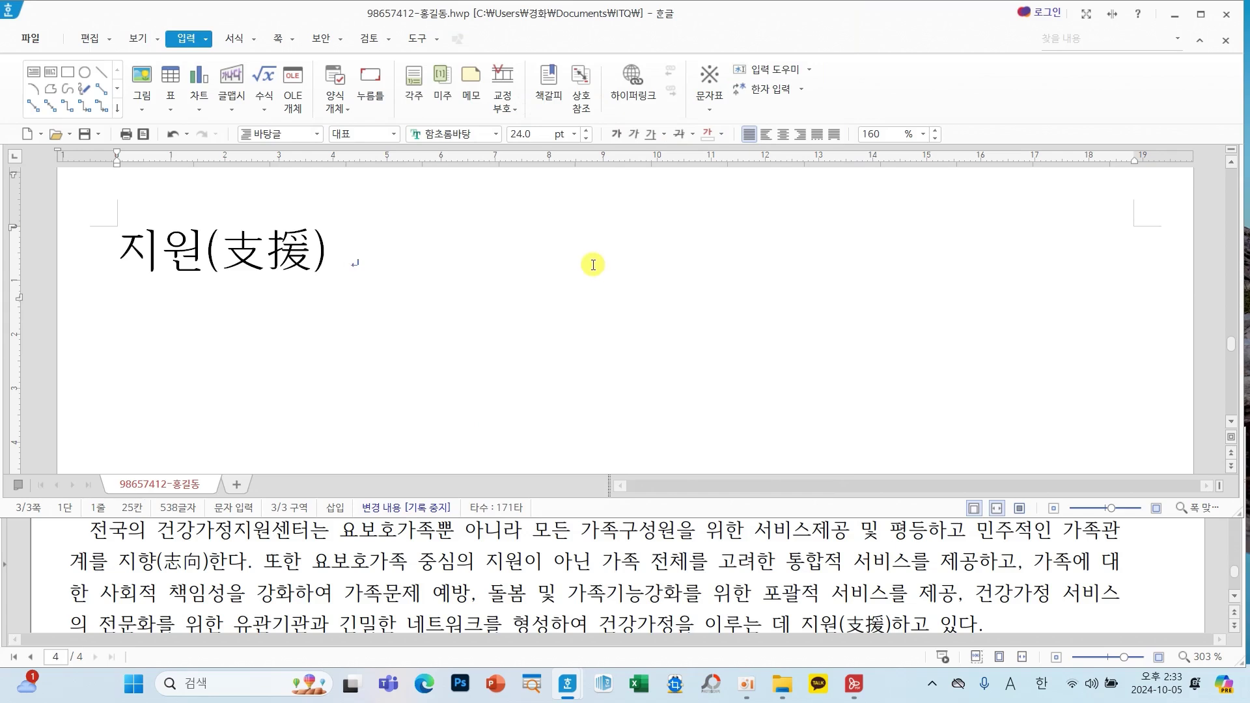
Write 지향 after 지원(支援) and convert it to the Hangul-with-Hanja form 지향(志向).
{"action": "type", "text": "지향"}
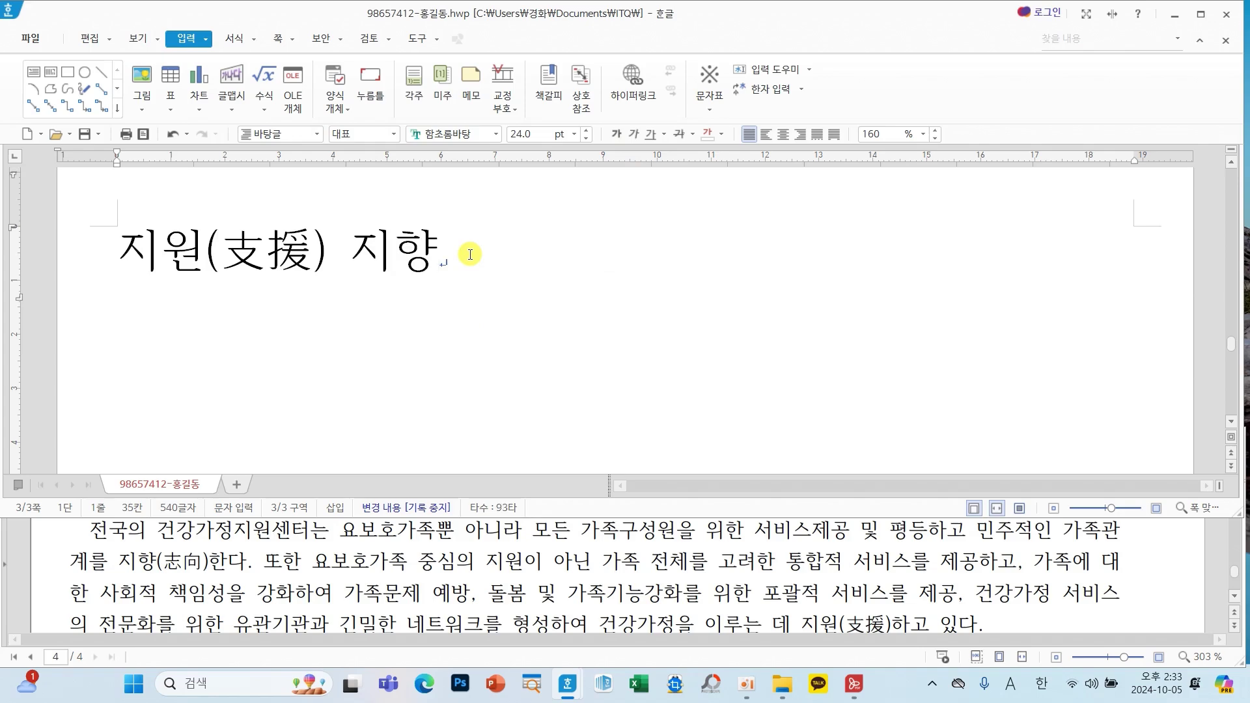
{"action": "key", "text": "F9"}
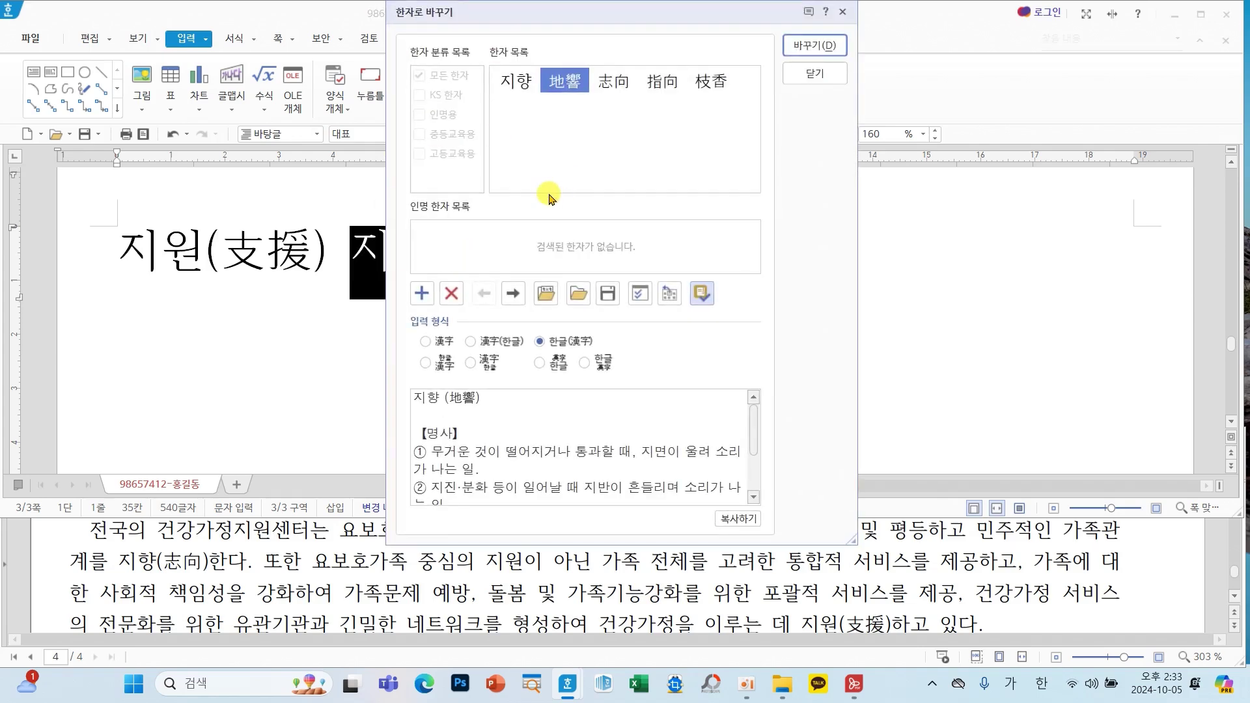
{"action": "left_click", "coordinate": [613, 88]}
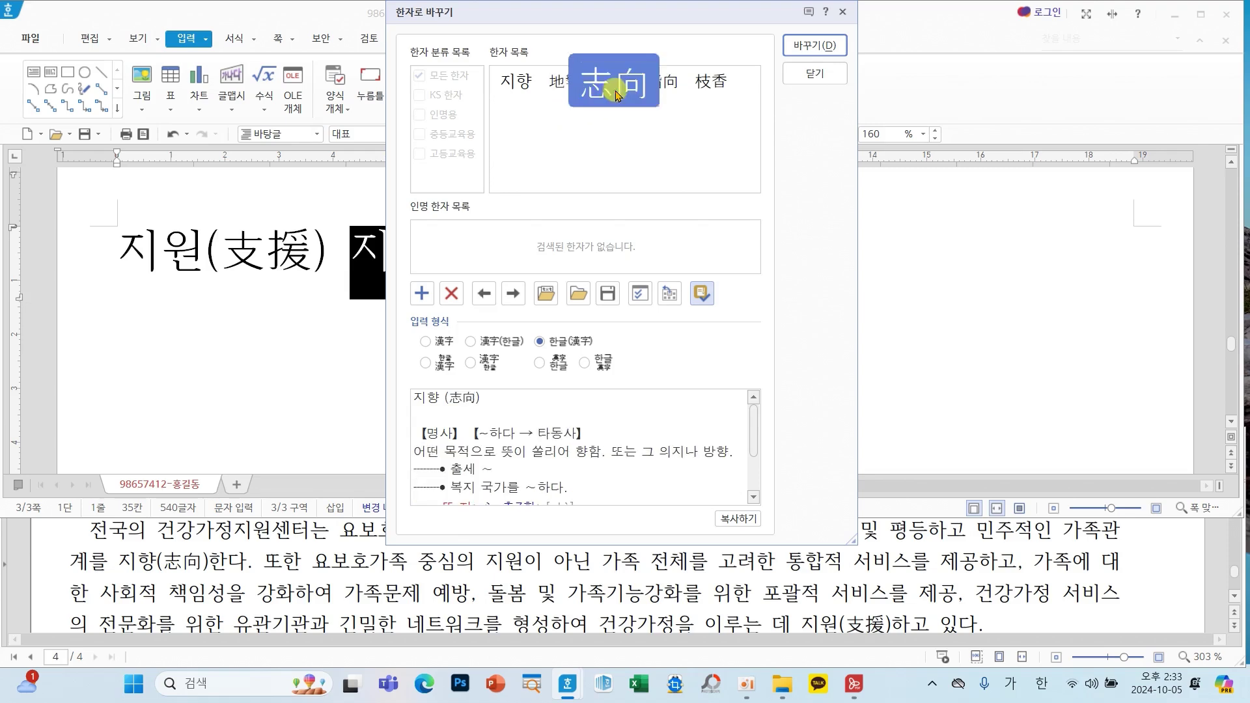
{"action": "left_click", "coordinate": [806, 47]}
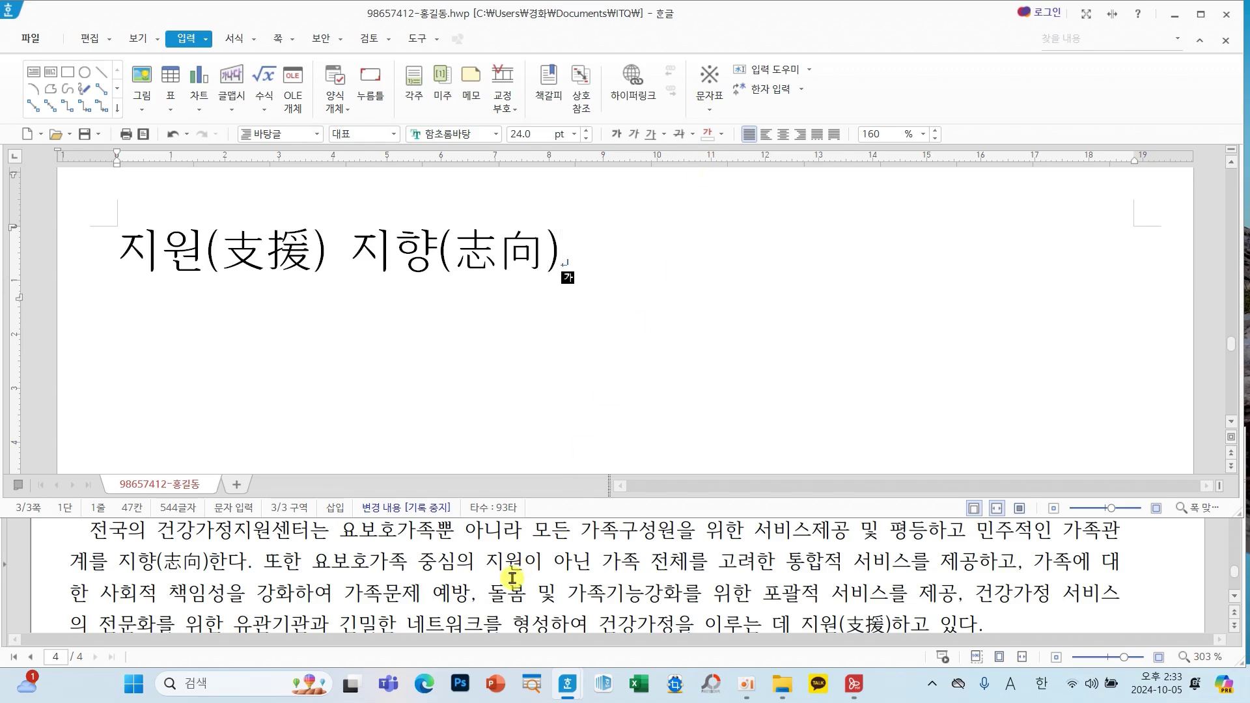
Examine the exam page's body text for the blank line under the title, the footnote position and the second paragraph's indent.
{"action": "scroll", "coordinate": [513, 578], "scroll_direction": "up", "scroll_amount": 10}
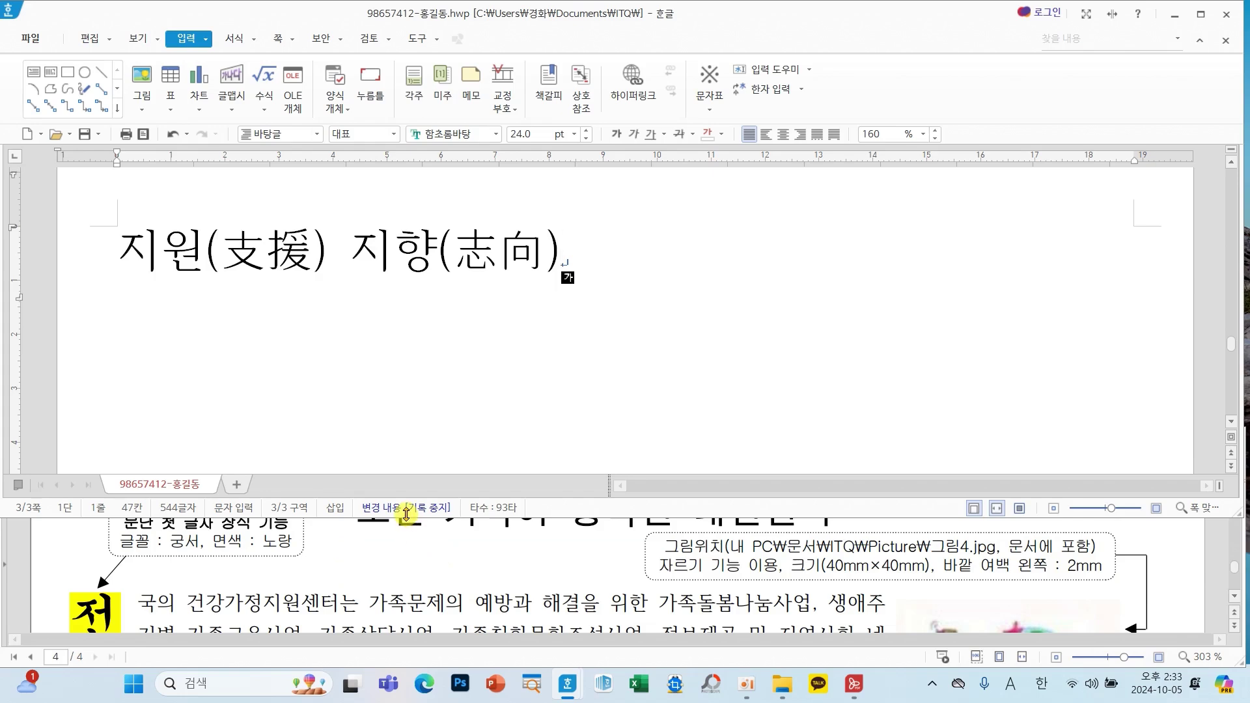
{"action": "mouse_move", "coordinate": [359, 538]}
{"action": "left_mouse_down"}
{"action": "mouse_move", "coordinate": [435, 560]}
{"action": "mouse_move", "coordinate": [333, 585]}
{"action": "left_mouse_up"}
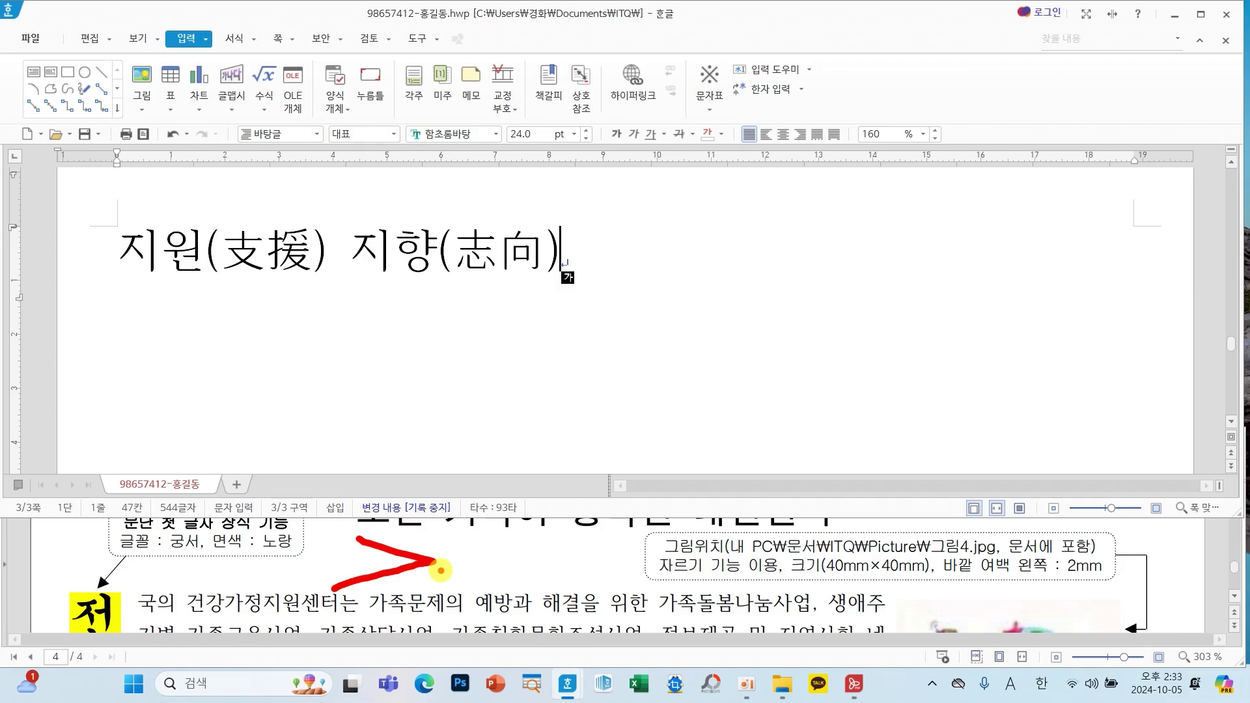
{"action": "scroll", "coordinate": [449, 573], "scroll_direction": "down", "scroll_amount": 10}
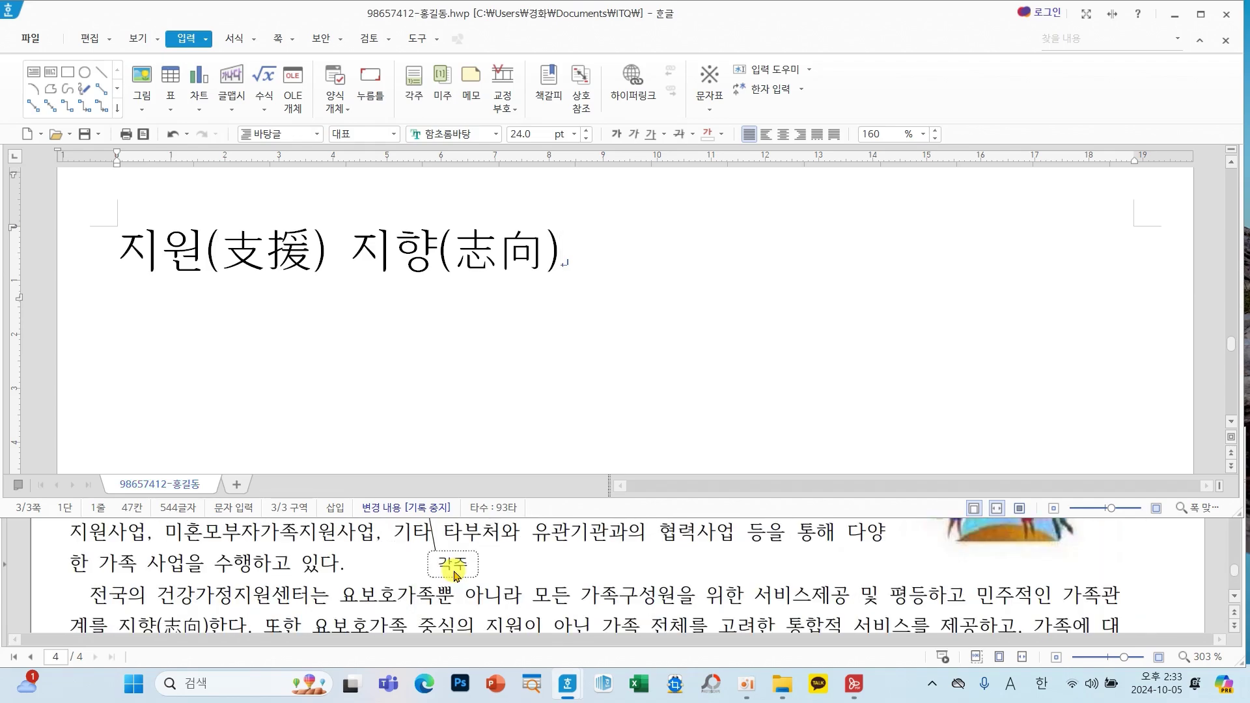
{"action": "scroll", "coordinate": [335, 563], "scroll_direction": "up", "scroll_amount": 2}
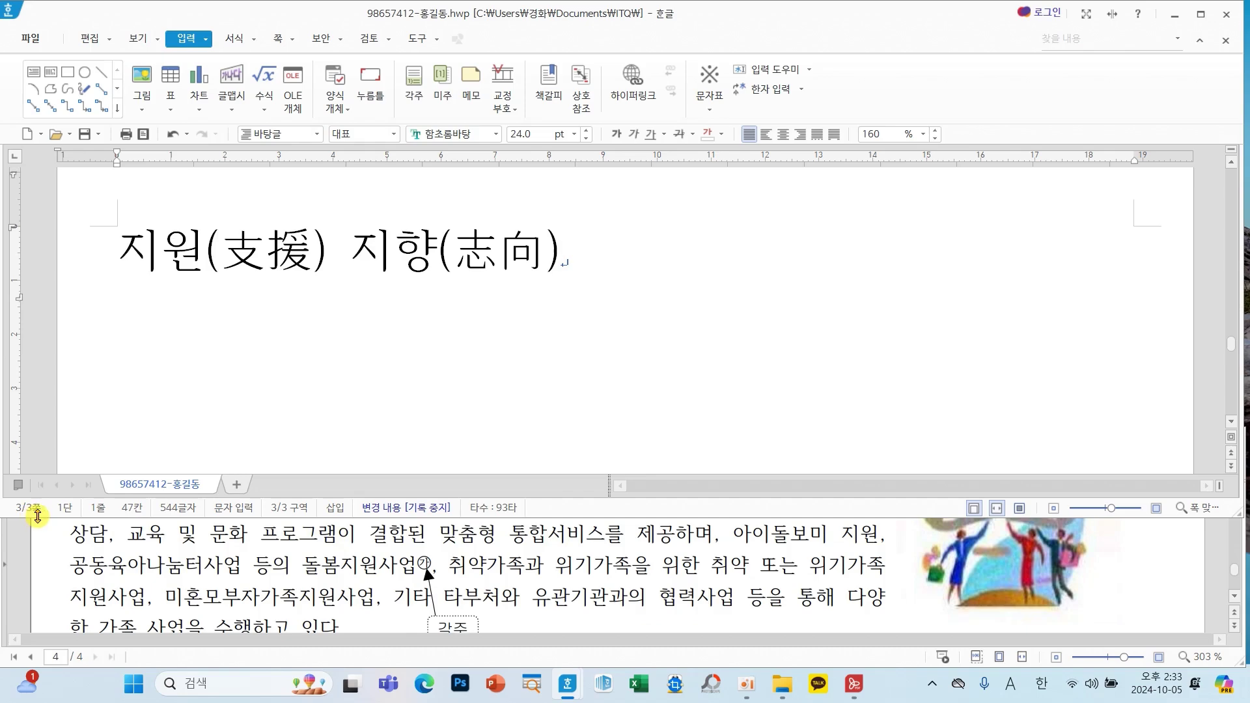
{"action": "scroll", "coordinate": [135, 564], "scroll_direction": "up", "scroll_amount": 2}
{"action": "scroll", "coordinate": [134, 564], "scroll_direction": "down", "scroll_amount": 6}
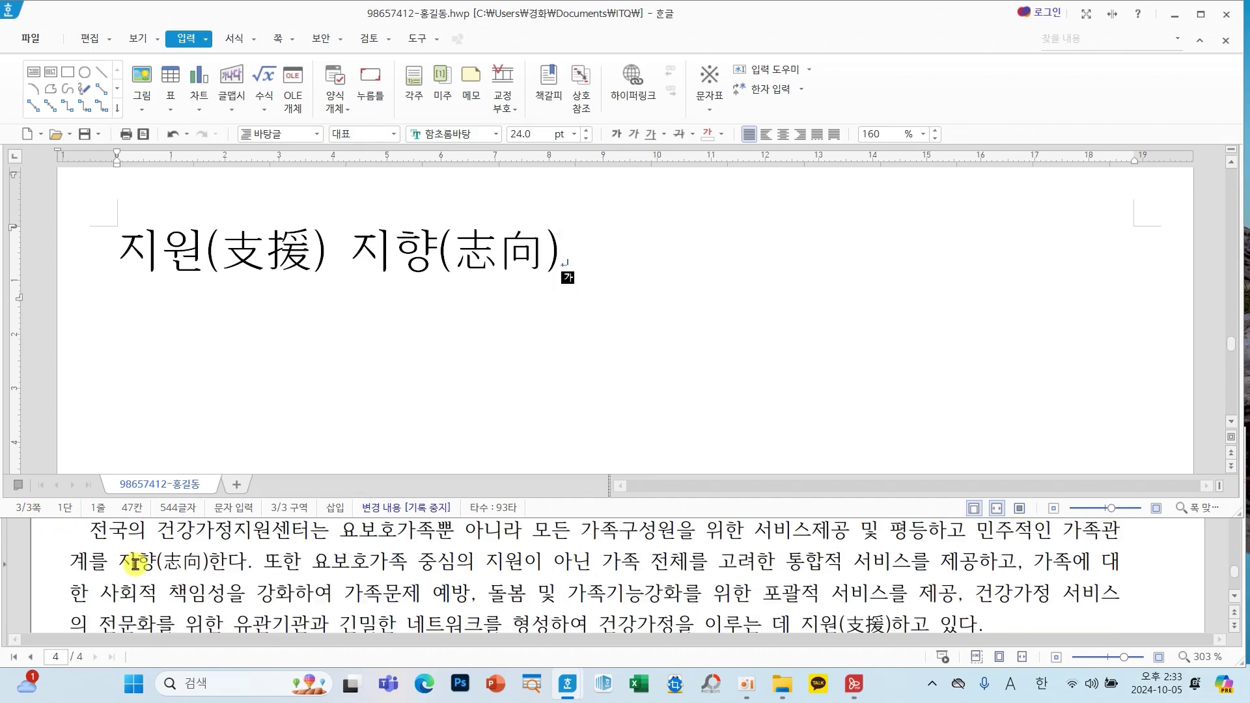
{"action": "scroll", "coordinate": [325, 586], "scroll_direction": "up", "scroll_amount": 2}
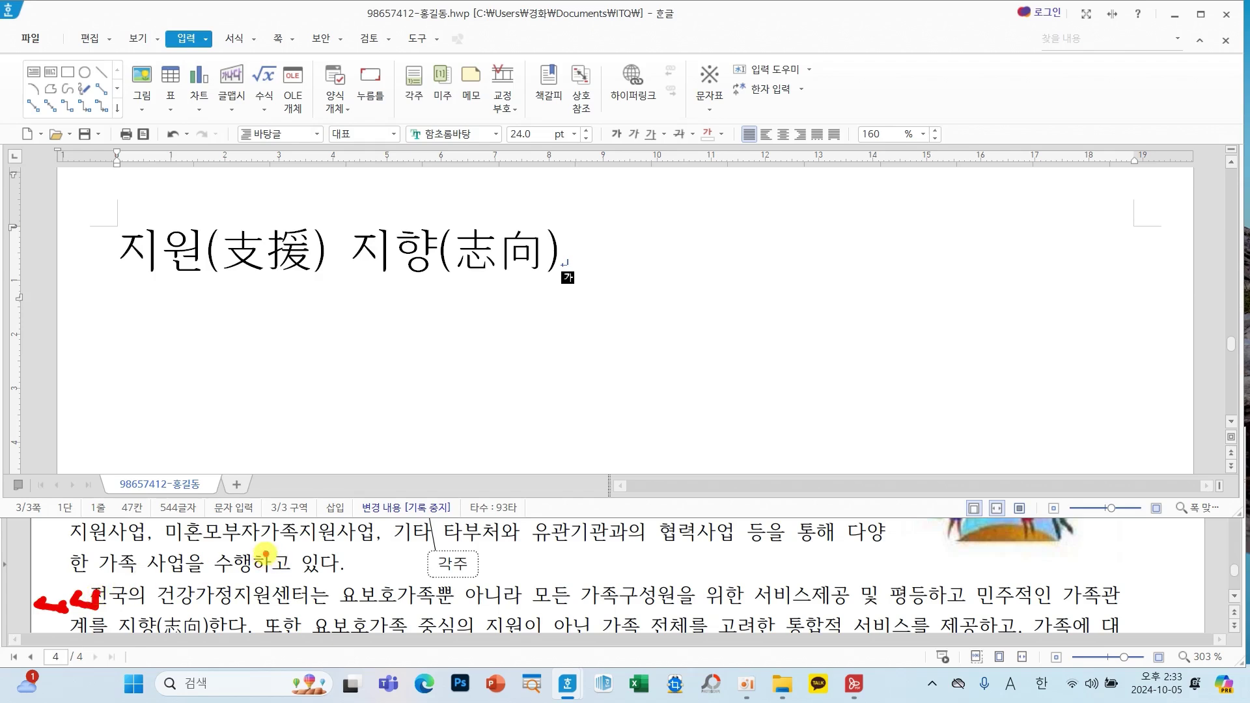
{"action": "scroll", "coordinate": [313, 560], "scroll_direction": "up", "scroll_amount": 1}
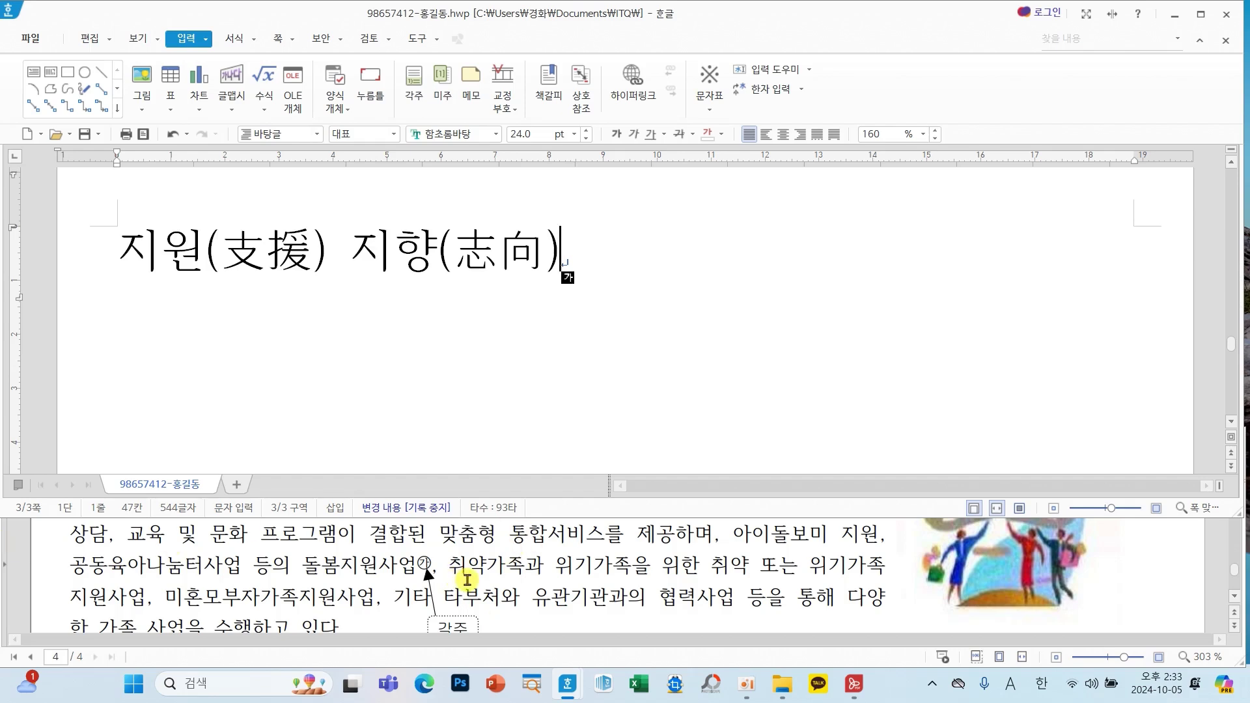
{"action": "scroll", "coordinate": [468, 580], "scroll_direction": "down", "scroll_amount": 5}
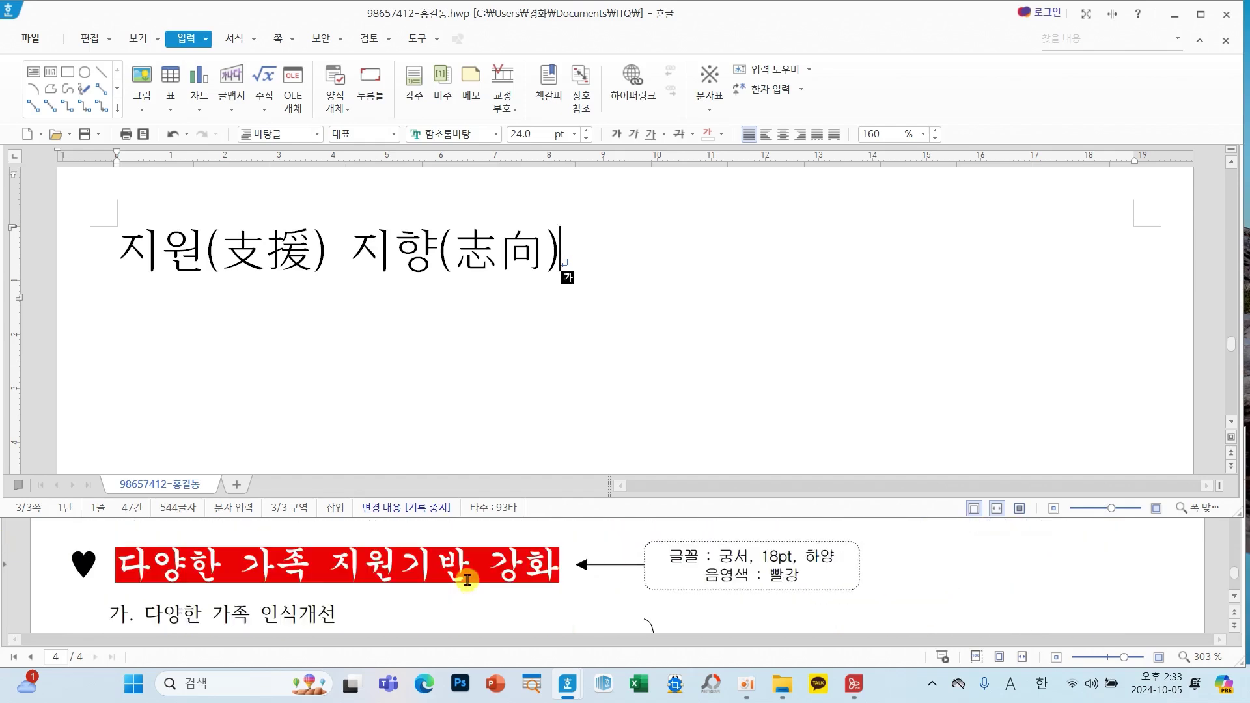
Insert the solid heart symbol ♥ from the 전각 기호(일반) character set after 지향(志向), separated by a space.
{"action": "left_click_drag", "start_coordinate": [48, 535], "coordinate": [125, 613]}
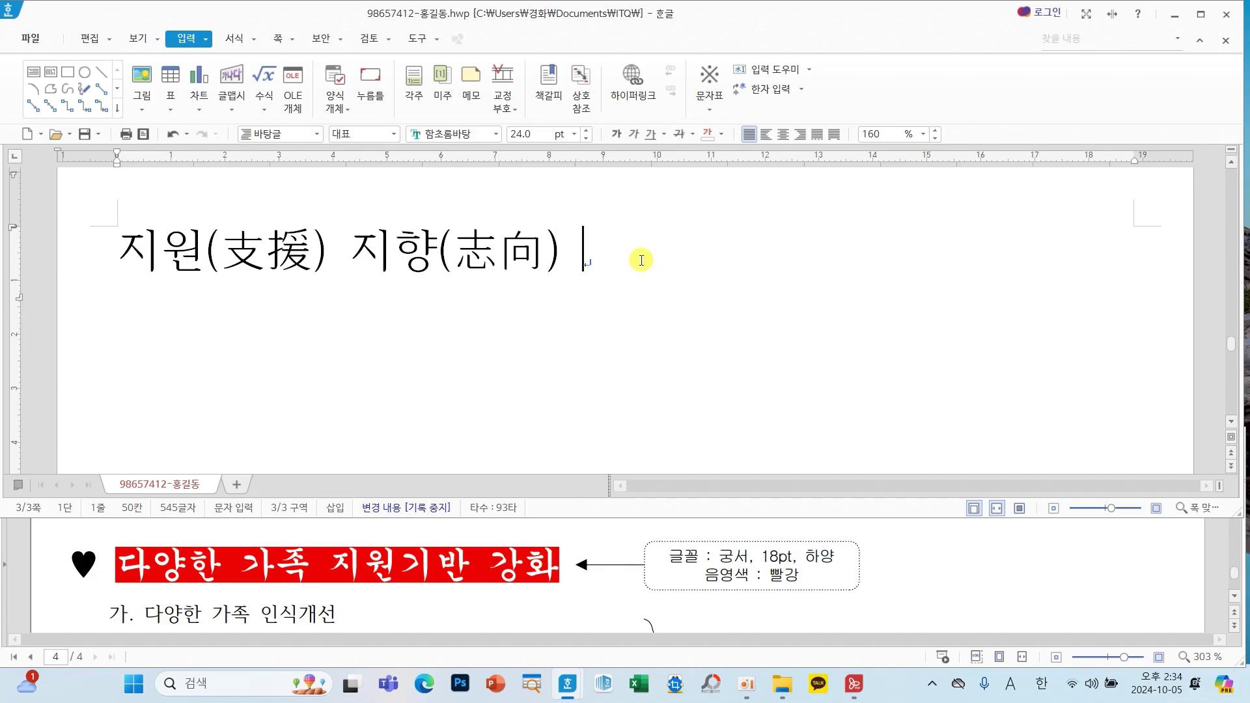
{"action": "key", "text": "ctrl+F10"}
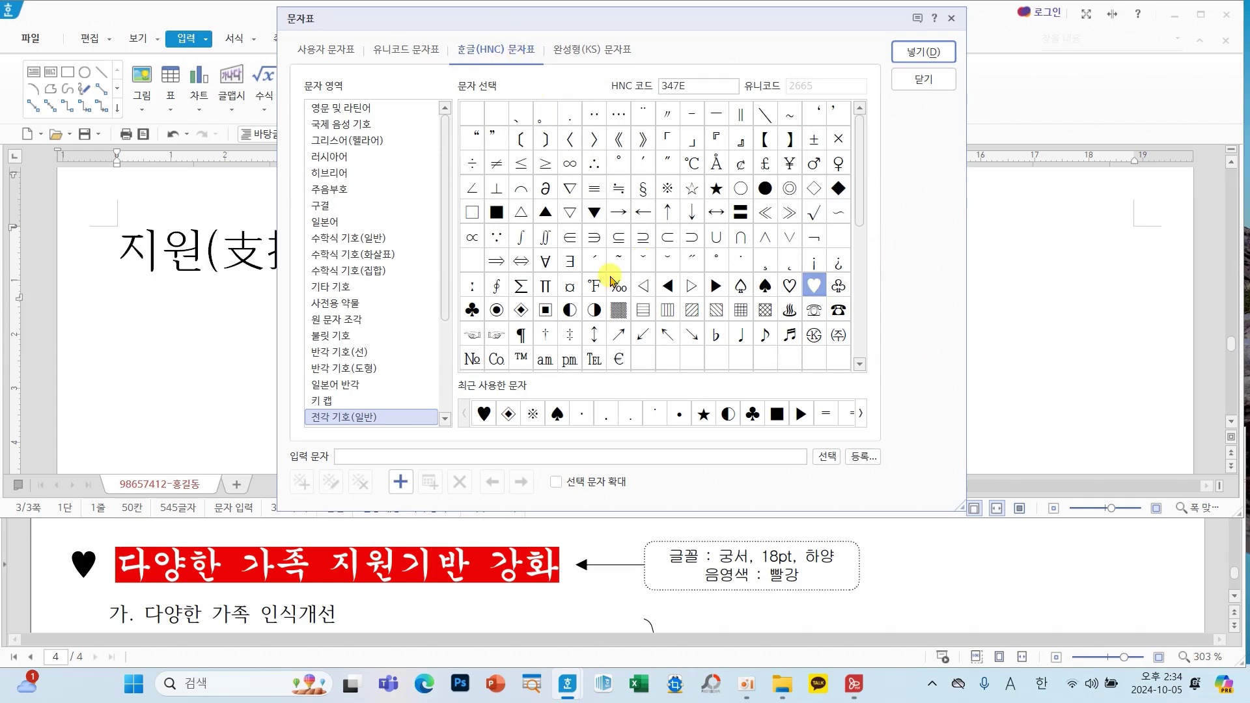
{"action": "left_click", "coordinate": [924, 52]}
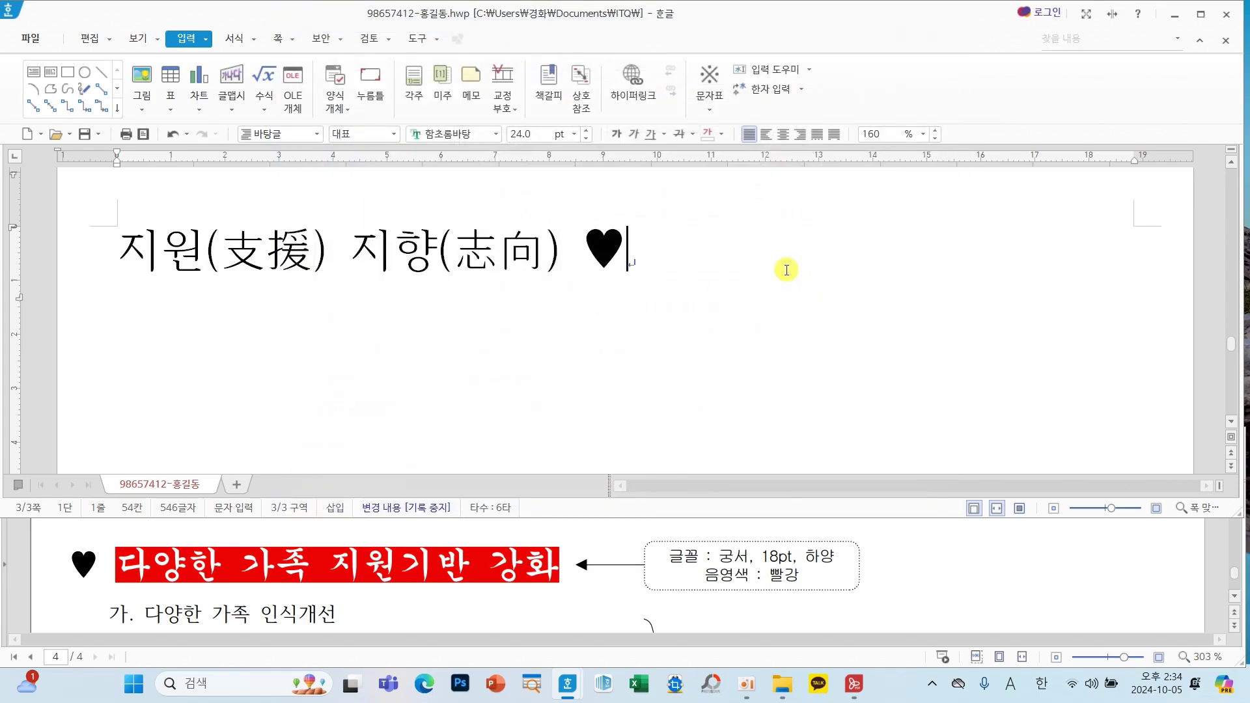
Delete the whole practice line with the two Hanja words and the heart symbol from the new page.
{"action": "scroll", "coordinate": [613, 556], "scroll_direction": "down", "scroll_amount": 12}
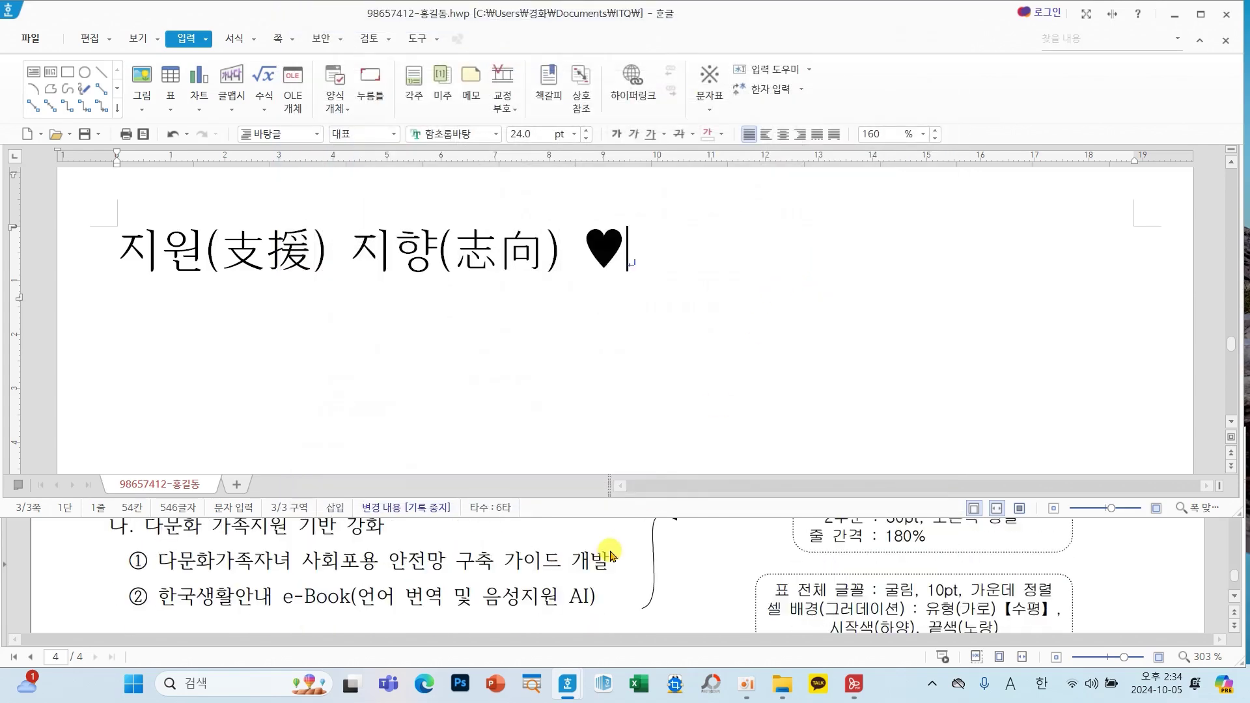
{"action": "scroll", "coordinate": [613, 556], "scroll_direction": "down", "scroll_amount": 5}
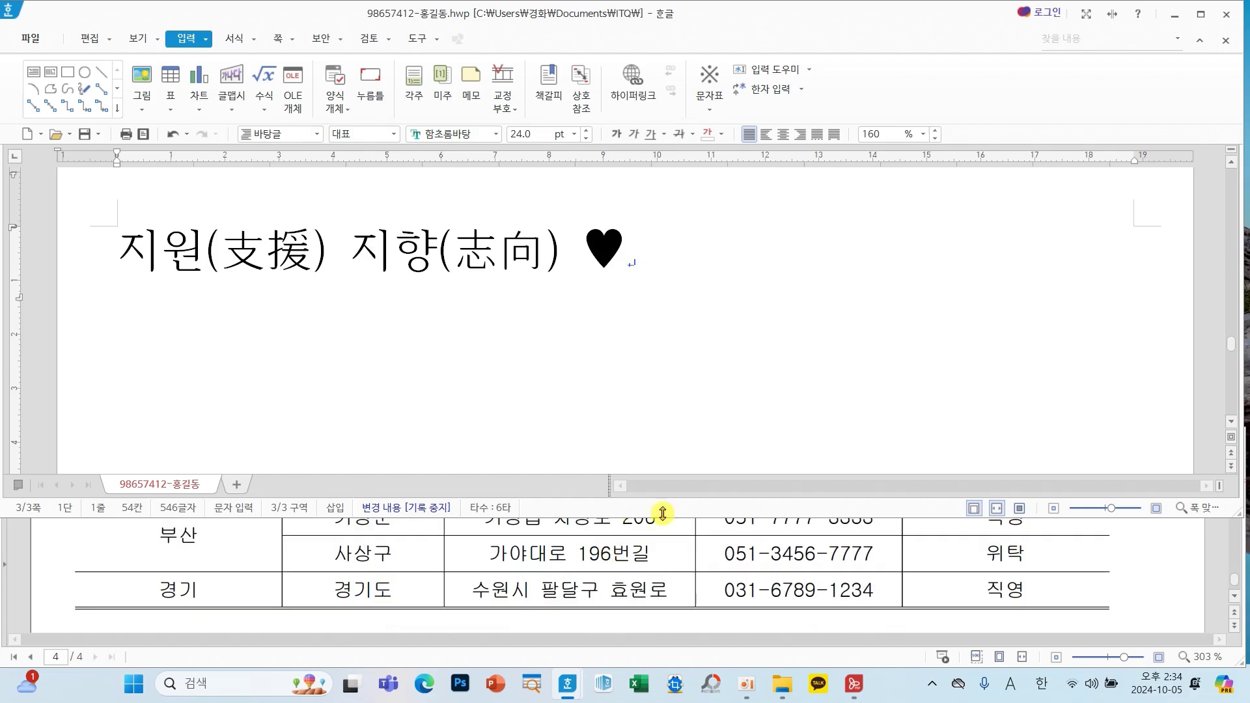
{"action": "scroll", "coordinate": [681, 574], "scroll_direction": "down", "scroll_amount": 6}
{"action": "scroll", "coordinate": [681, 575], "scroll_direction": "up", "scroll_amount": 15}
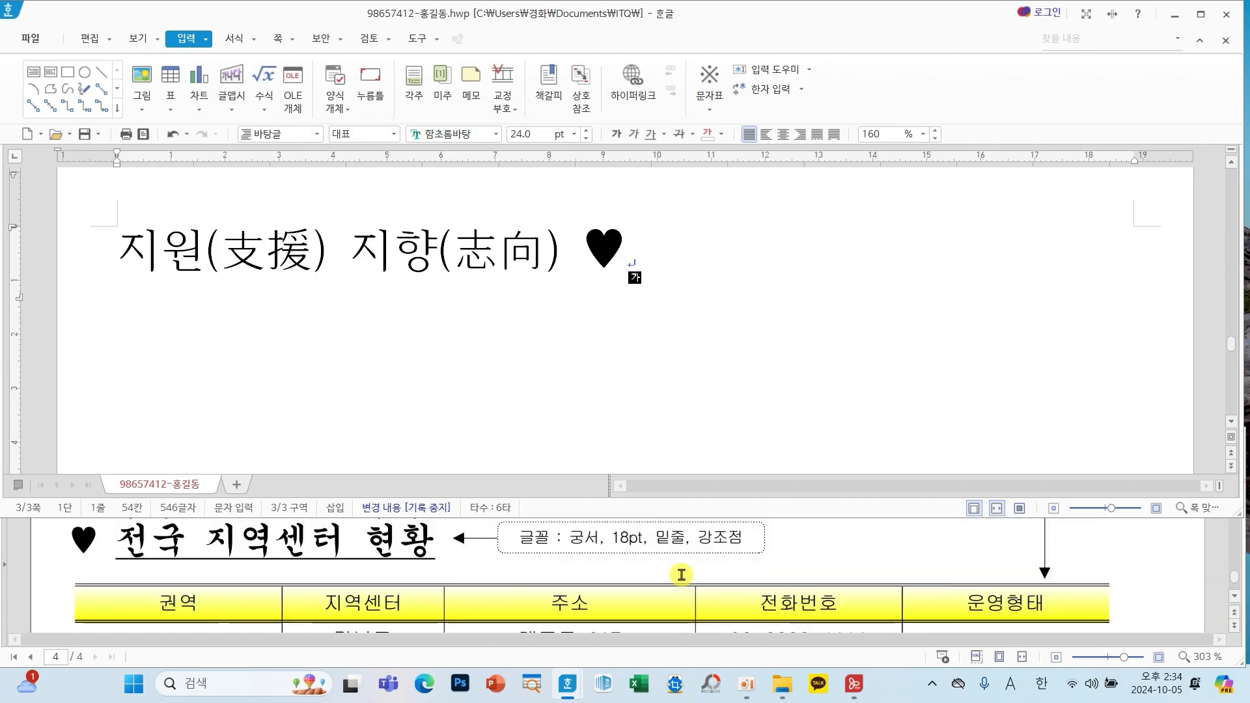
{"action": "left_click_drag", "start_coordinate": [654, 257], "coordinate": [59, 224]}
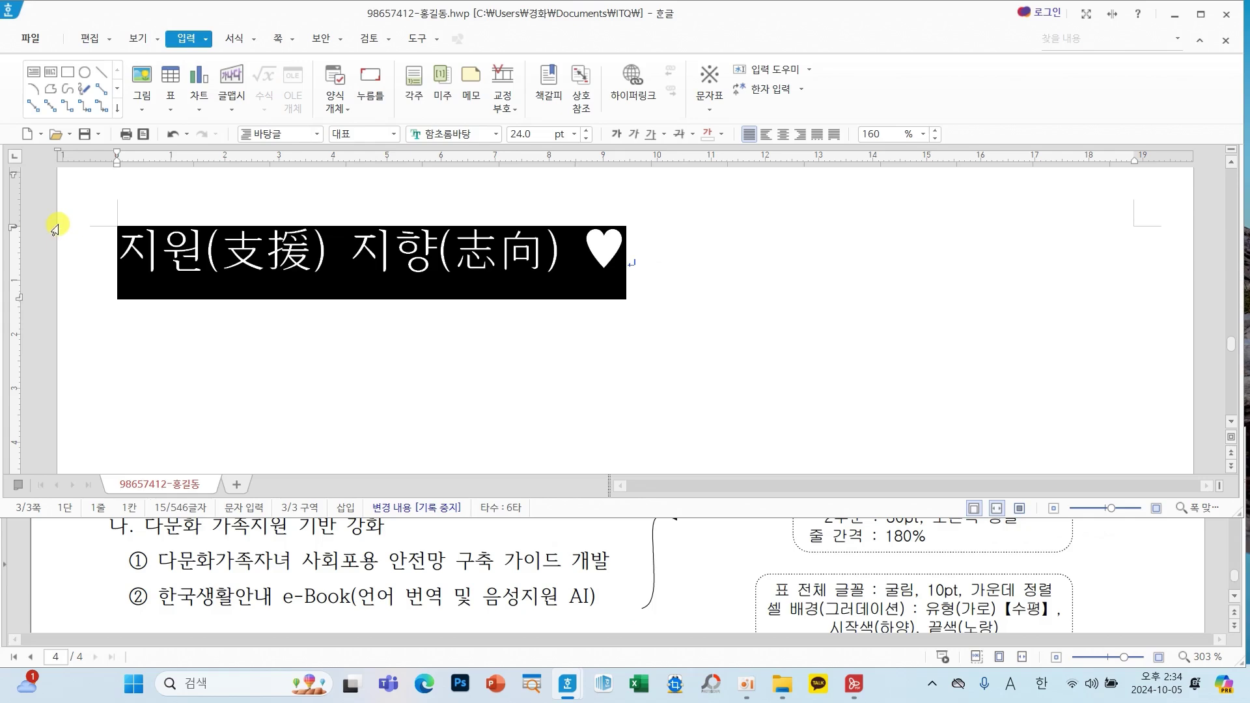
{"action": "key", "text": "Delete"}
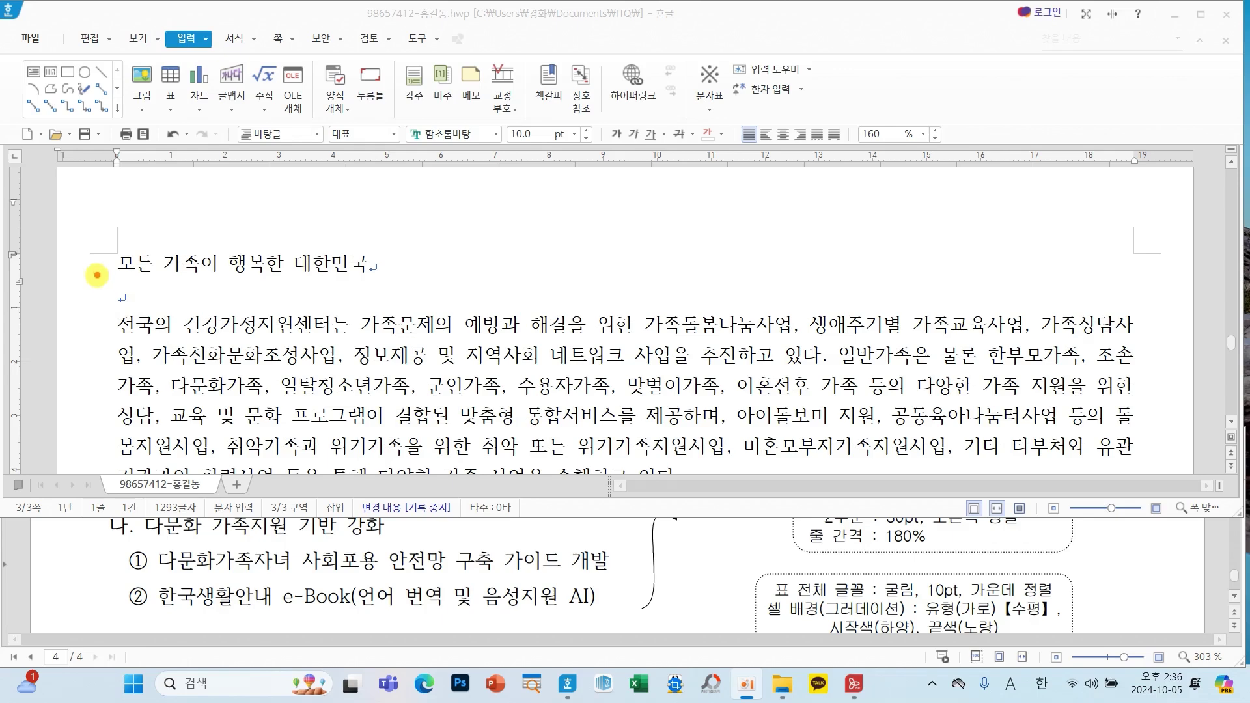
Check the typed body text for the blank line under the title, the second paragraph's indent and the blank lines before both ♥ headings.
{"action": "mouse_move", "coordinate": [97, 273]}
{"action": "left_mouse_down"}
{"action": "mouse_move", "coordinate": [158, 298]}
{"action": "mouse_move", "coordinate": [73, 326]}
{"action": "left_mouse_up"}
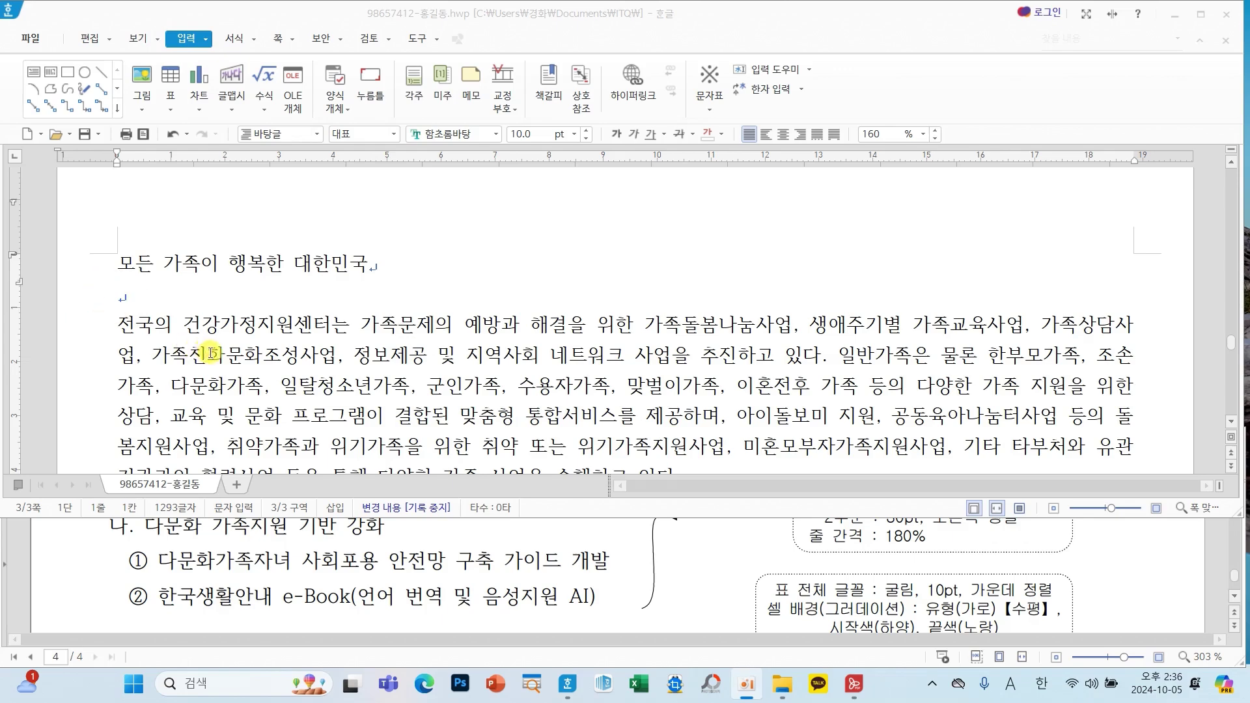
{"action": "scroll", "coordinate": [208, 353], "scroll_direction": "down", "scroll_amount": 1}
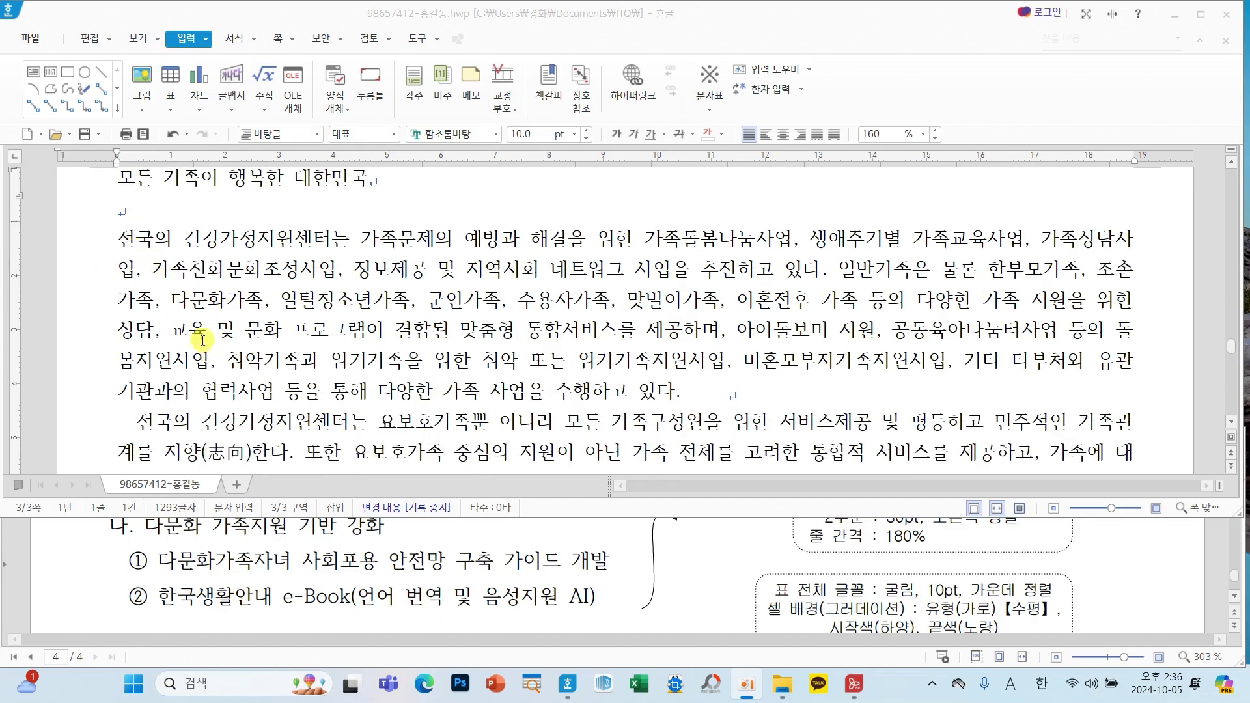
{"action": "left_click_drag", "start_coordinate": [132, 425], "coordinate": [101, 421]}
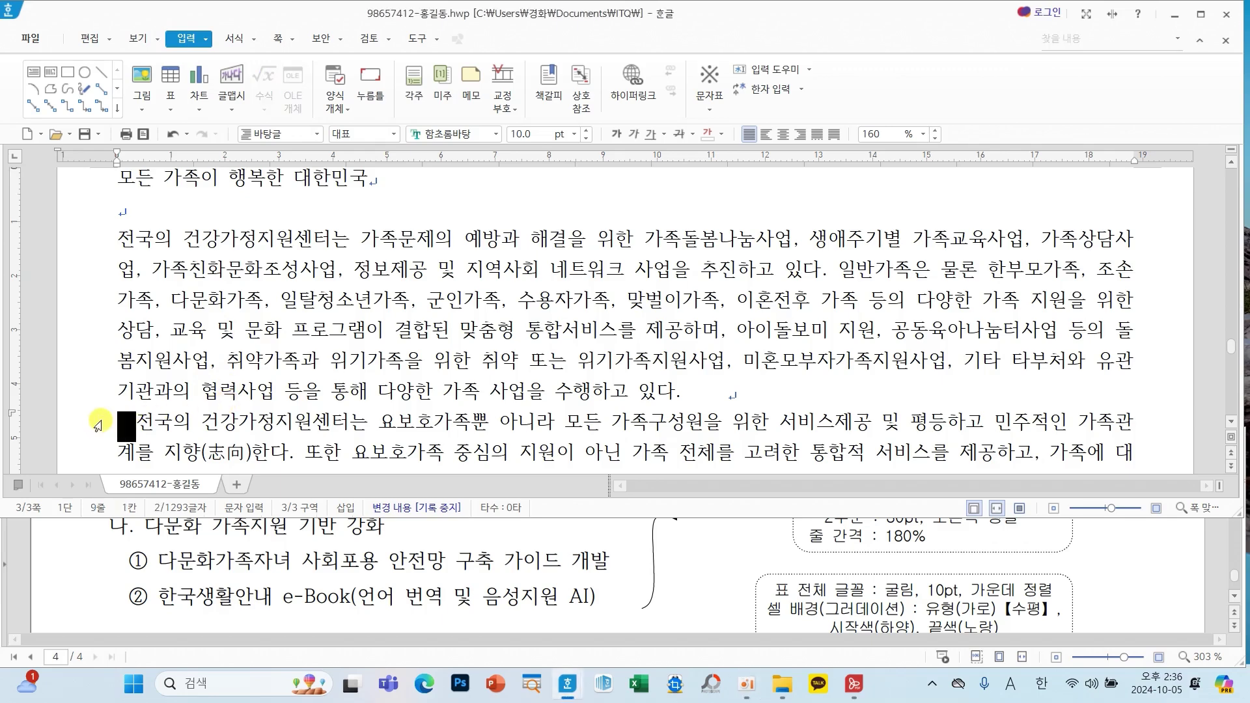
{"action": "scroll", "coordinate": [213, 417], "scroll_direction": "down", "scroll_amount": 1}
{"action": "scroll", "coordinate": [213, 416], "scroll_direction": "down", "scroll_amount": 1}
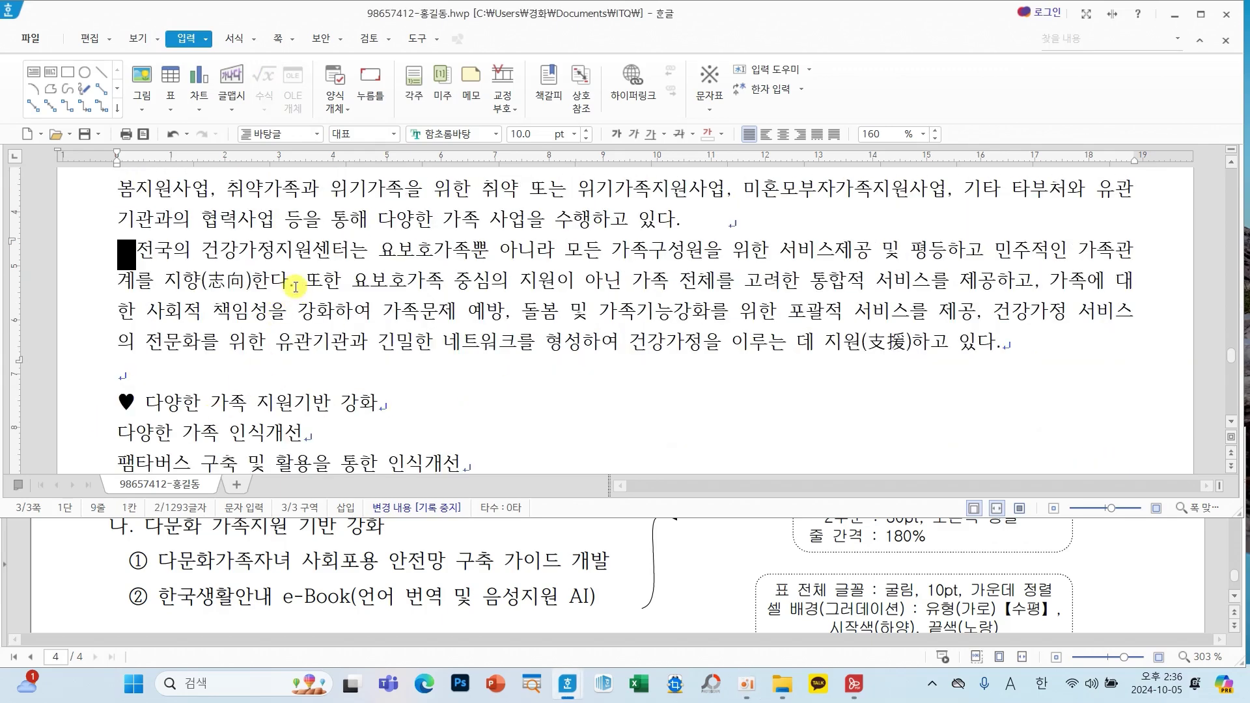
{"action": "left_click", "coordinate": [215, 365]}
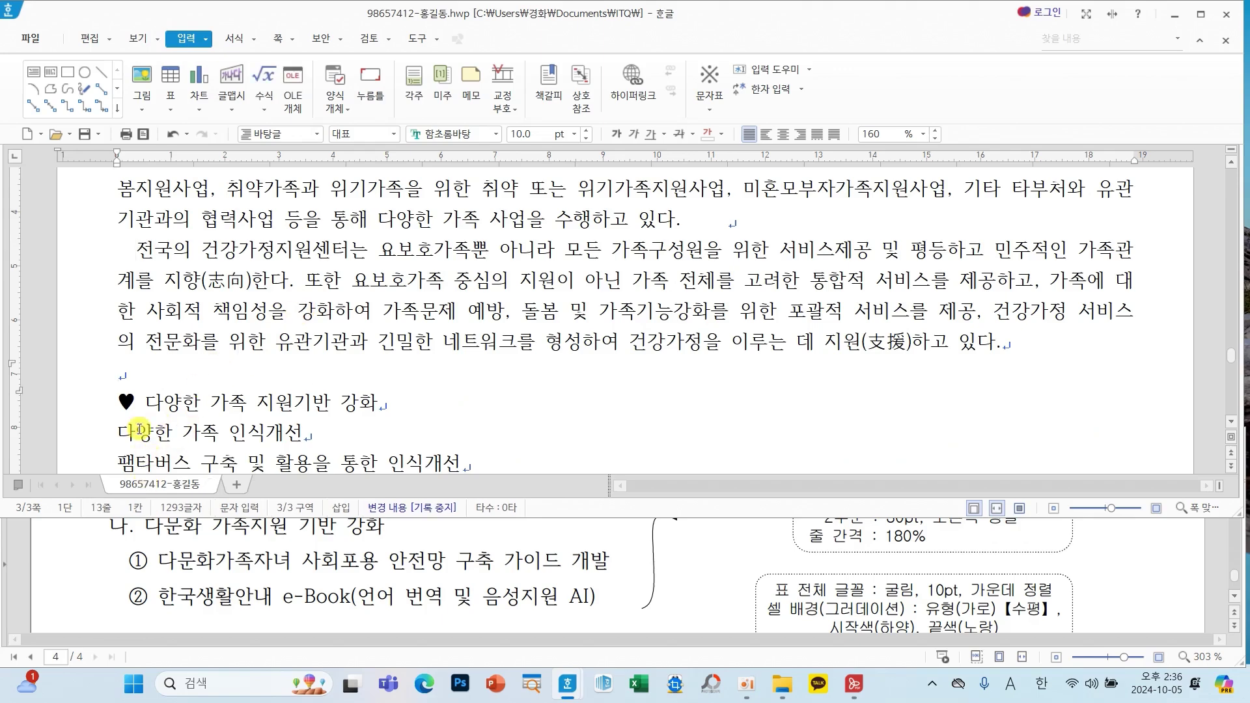
{"action": "mouse_move", "coordinate": [112, 362]}
{"action": "left_mouse_down"}
{"action": "mouse_move", "coordinate": [134, 365]}
{"action": "mouse_move", "coordinate": [77, 405]}
{"action": "left_mouse_up"}
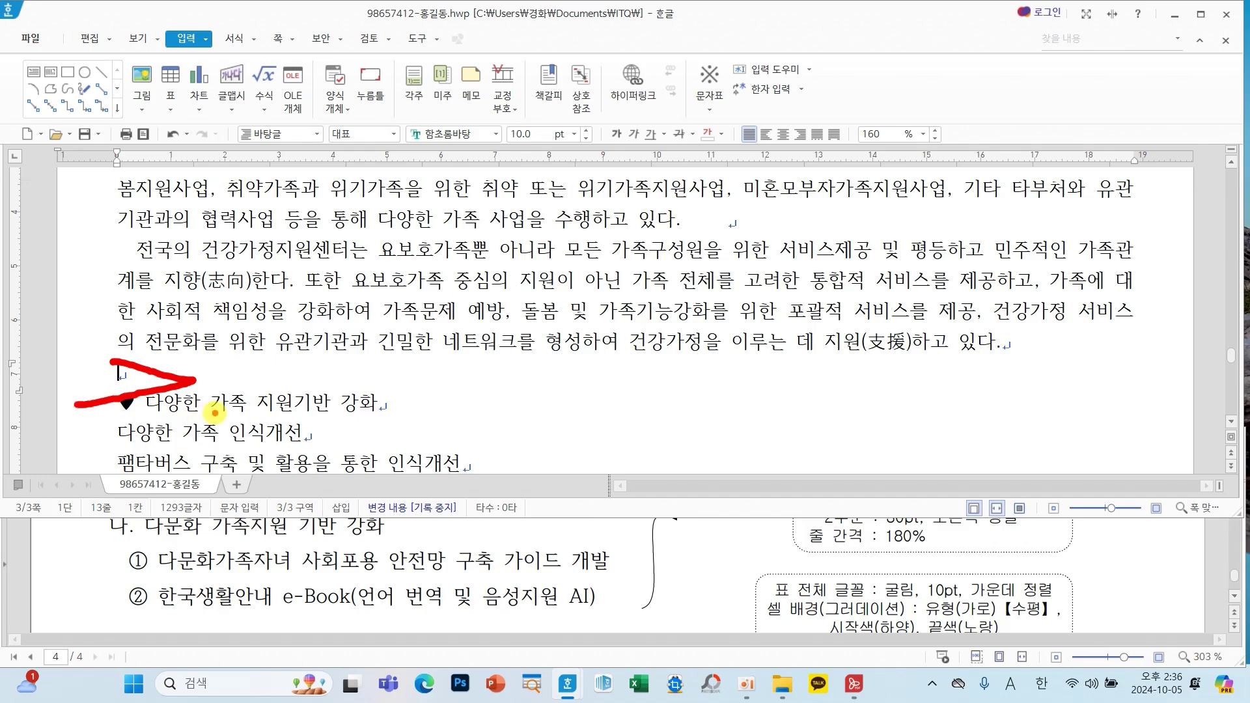
{"action": "scroll", "coordinate": [274, 425], "scroll_direction": "down", "scroll_amount": 2}
{"action": "scroll", "coordinate": [274, 425], "scroll_direction": "down", "scroll_amount": 1}
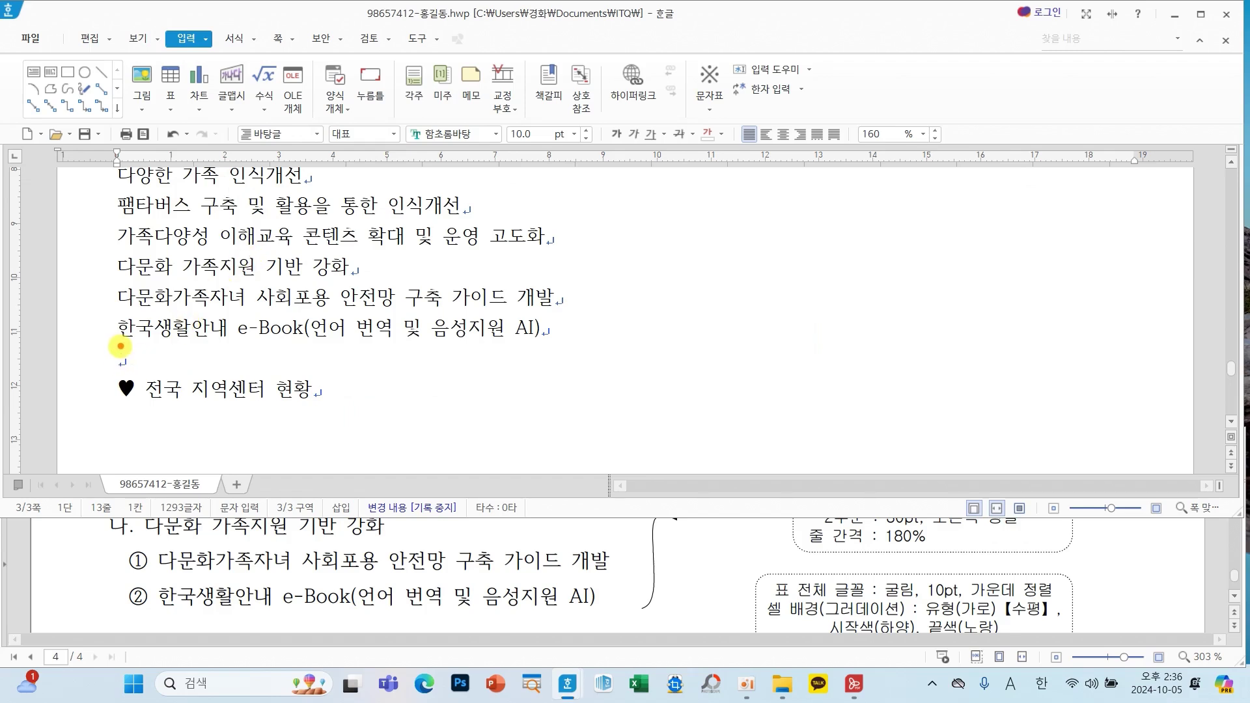
{"action": "mouse_move", "coordinate": [101, 338]}
{"action": "left_mouse_down"}
{"action": "mouse_move", "coordinate": [173, 357]}
{"action": "mouse_move", "coordinate": [74, 369]}
{"action": "left_mouse_up"}
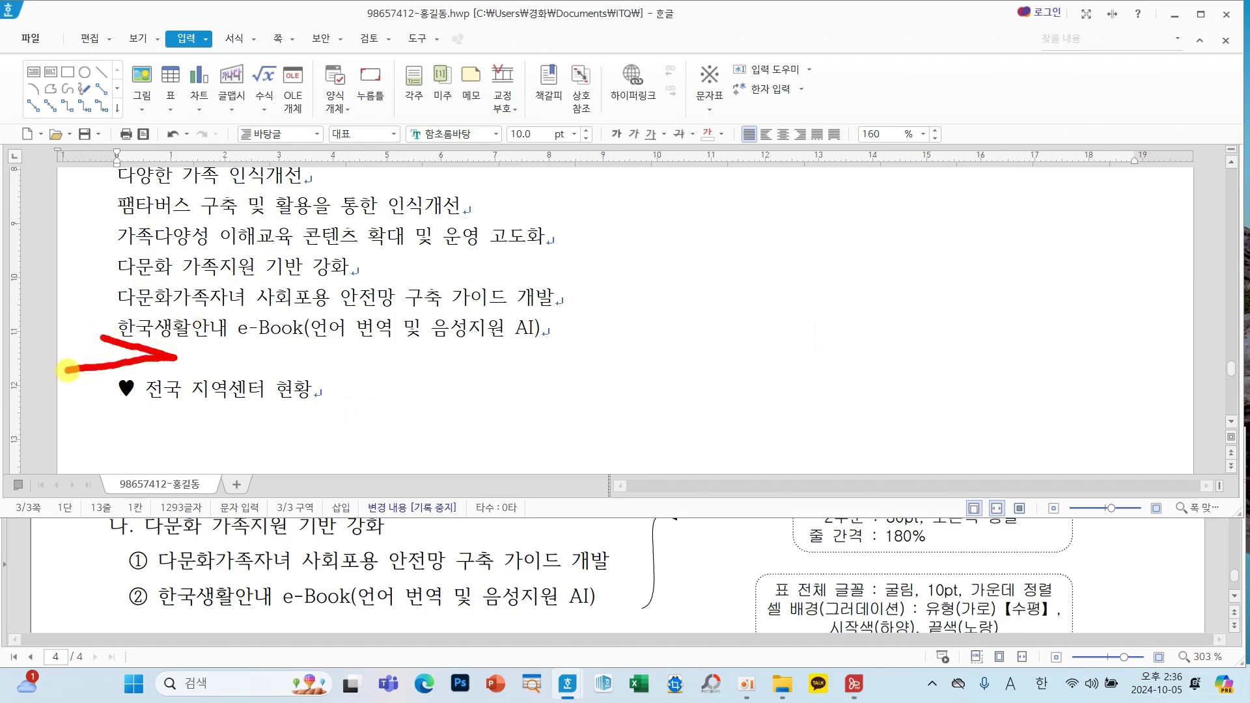
Add a new line below the ♥ 전국 지역센터 현황 heading and bring up that heading's table in the exam PDF.
{"action": "left_click", "coordinate": [332, 393]}
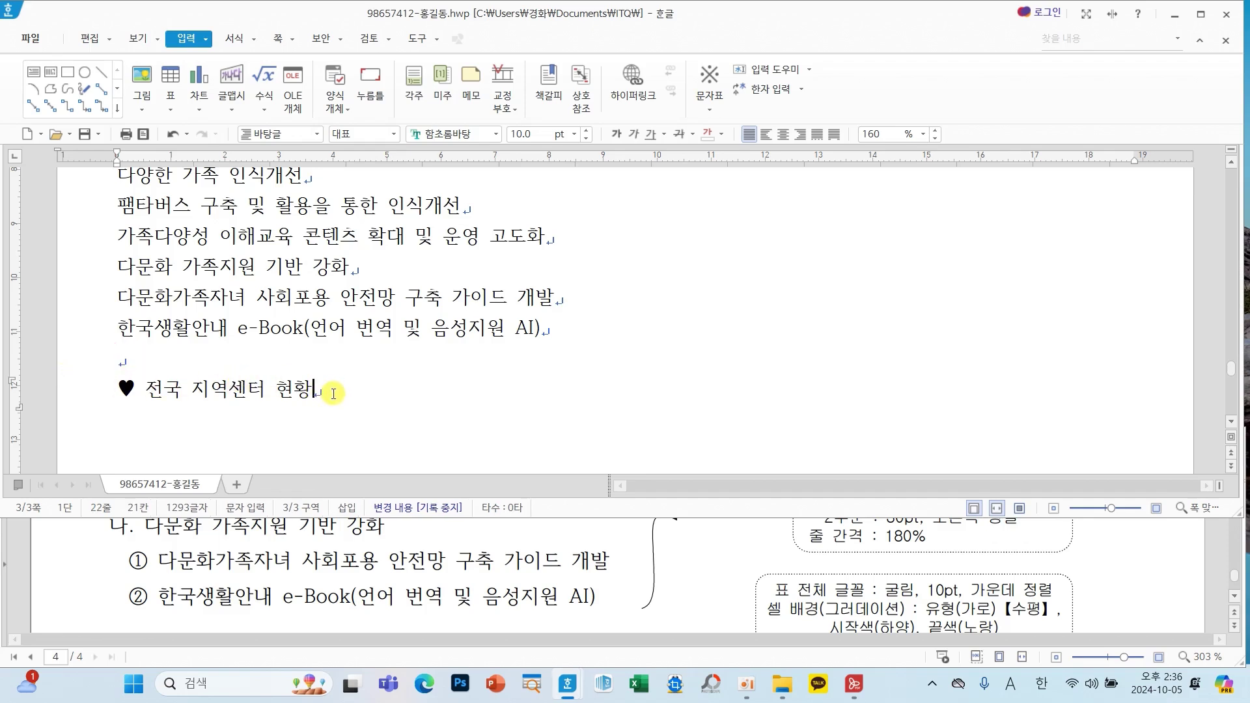
{"action": "key", "text": "Return"}
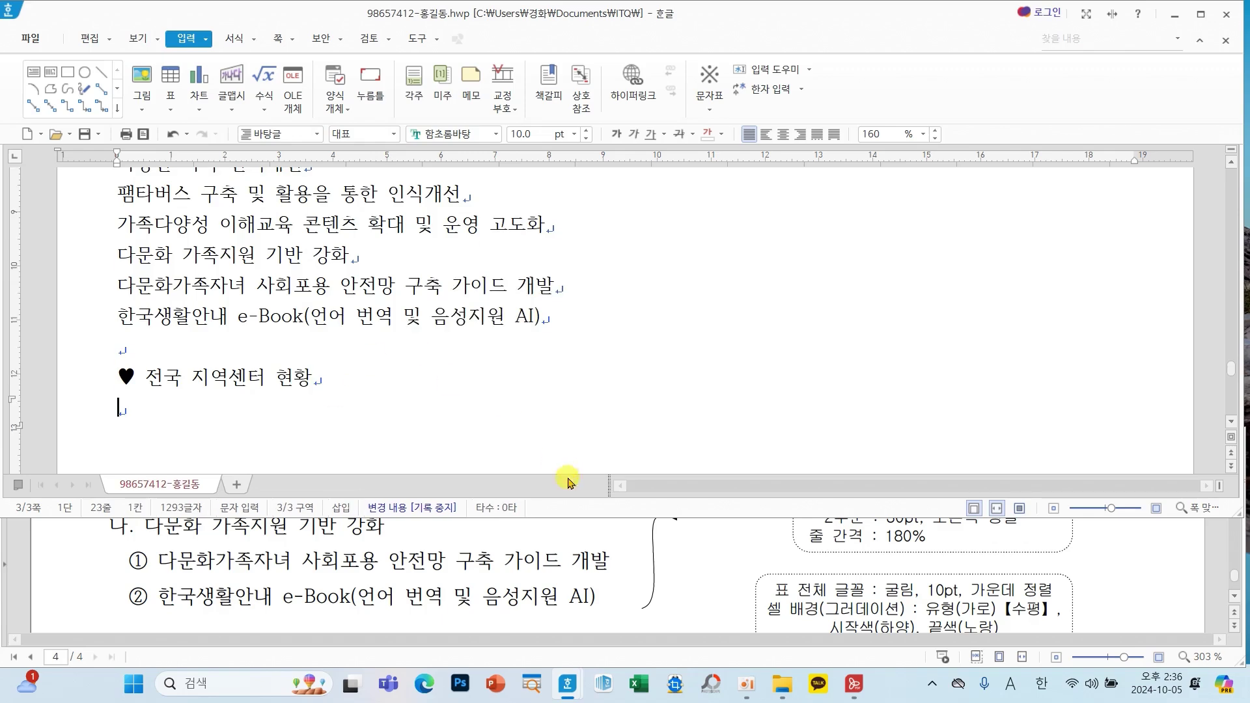
{"action": "scroll", "coordinate": [554, 552], "scroll_direction": "down", "scroll_amount": 3}
{"action": "scroll", "coordinate": [555, 552], "scroll_direction": "down", "scroll_amount": 6}
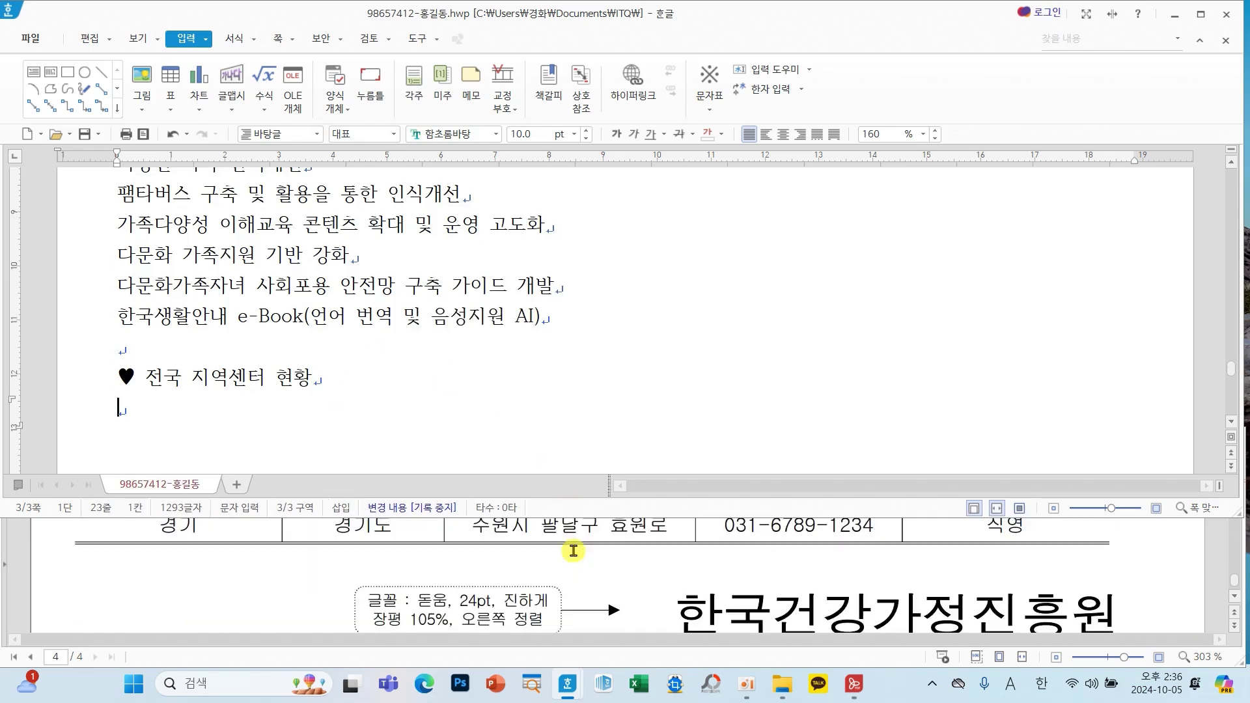
{"action": "scroll", "coordinate": [574, 551], "scroll_direction": "up", "scroll_amount": 4}
{"action": "scroll", "coordinate": [575, 551], "scroll_direction": "up", "scroll_amount": 1}
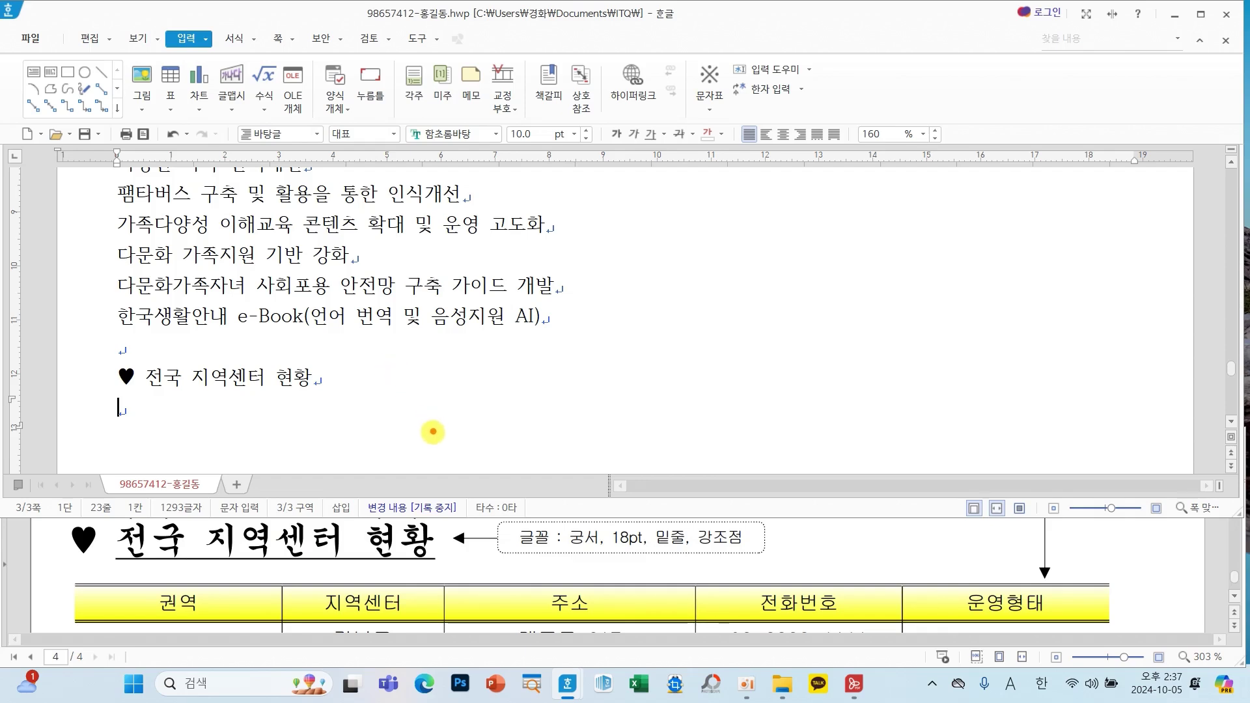
Insert a table of 6 rows and 5 columns, treated as a character, below the ♥ 전국 지역센터 현황 heading.
{"action": "scroll", "coordinate": [404, 576], "scroll_direction": "down", "scroll_amount": 2}
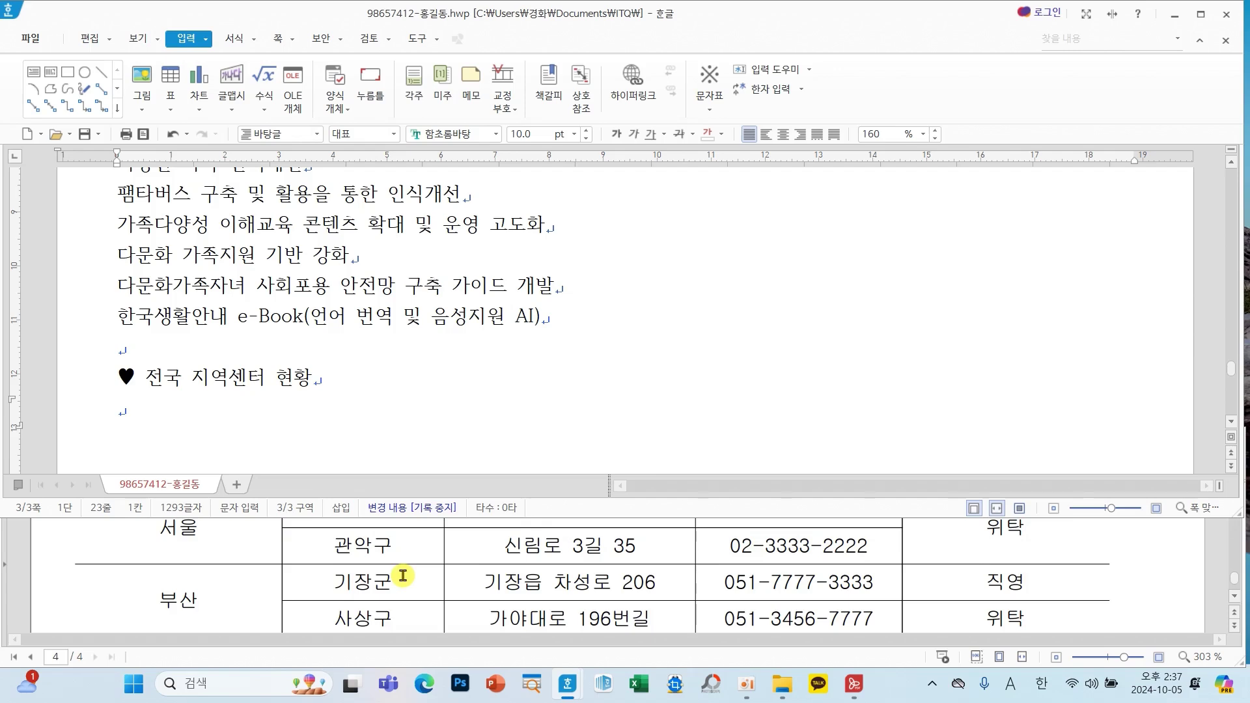
{"action": "scroll", "coordinate": [403, 575], "scroll_direction": "down", "scroll_amount": 1}
{"action": "scroll", "coordinate": [403, 576], "scroll_direction": "up", "scroll_amount": 3}
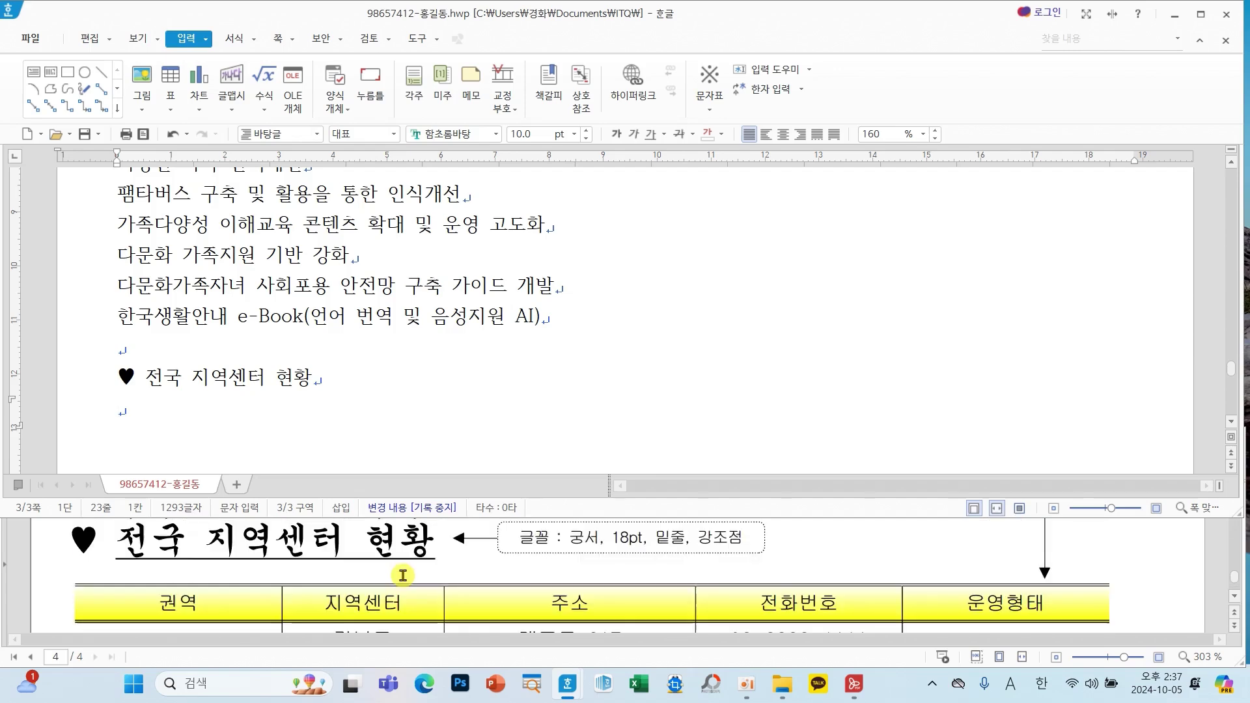
{"action": "left_click", "coordinate": [170, 77]}
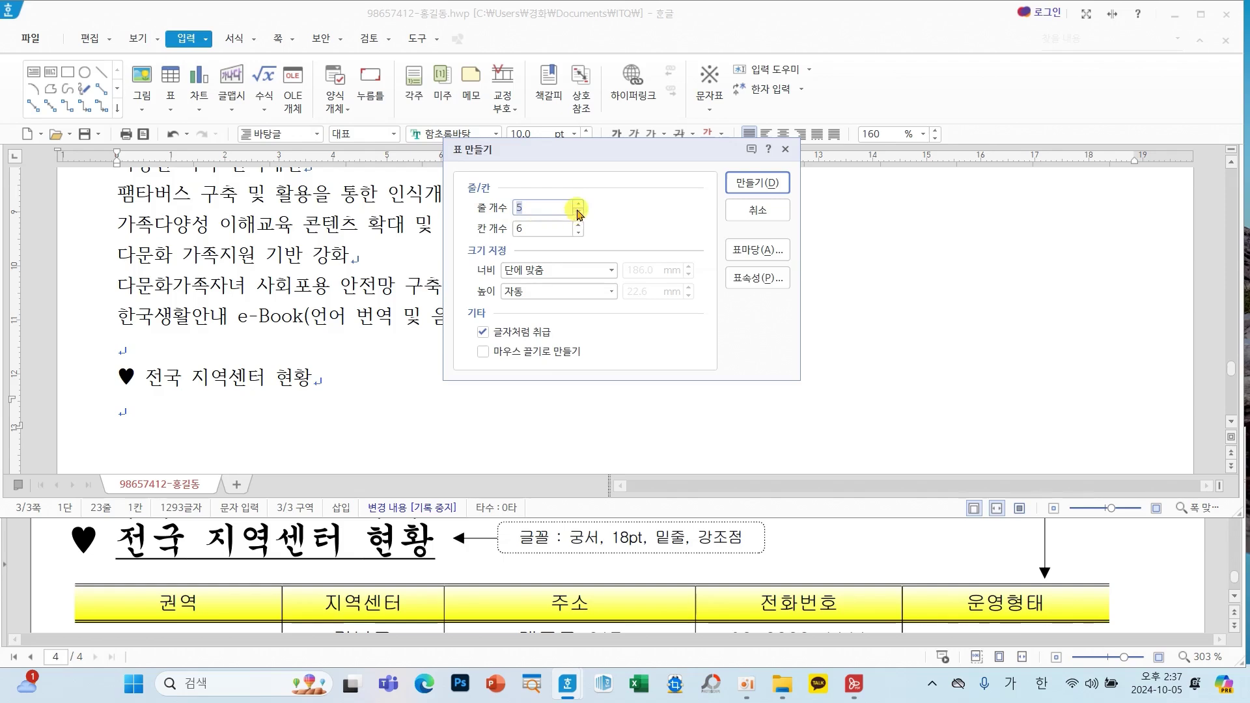
{"action": "left_click", "coordinate": [578, 203]}
{"action": "left_click", "coordinate": [578, 232]}
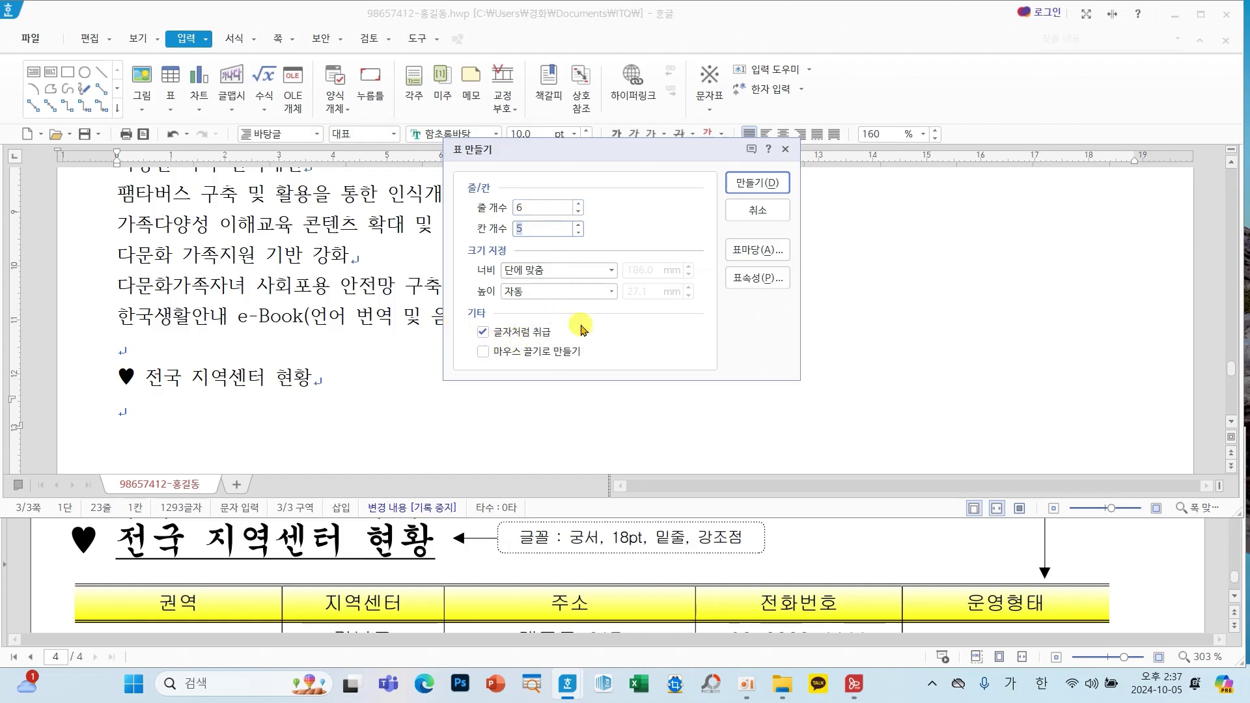
{"action": "left_click", "coordinate": [755, 184]}
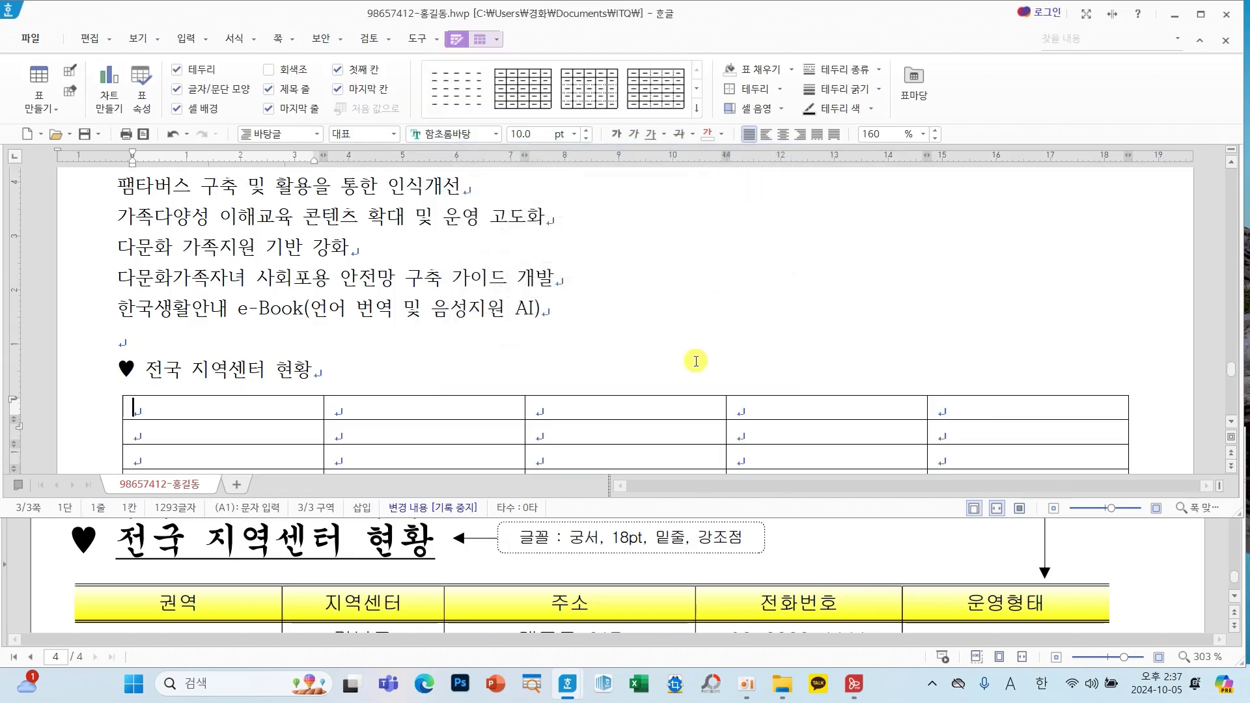
Select all cells of the new table below the ♥ 전국 지역센터 현황 heading.
{"action": "scroll", "coordinate": [697, 361], "scroll_direction": "down", "scroll_amount": 3}
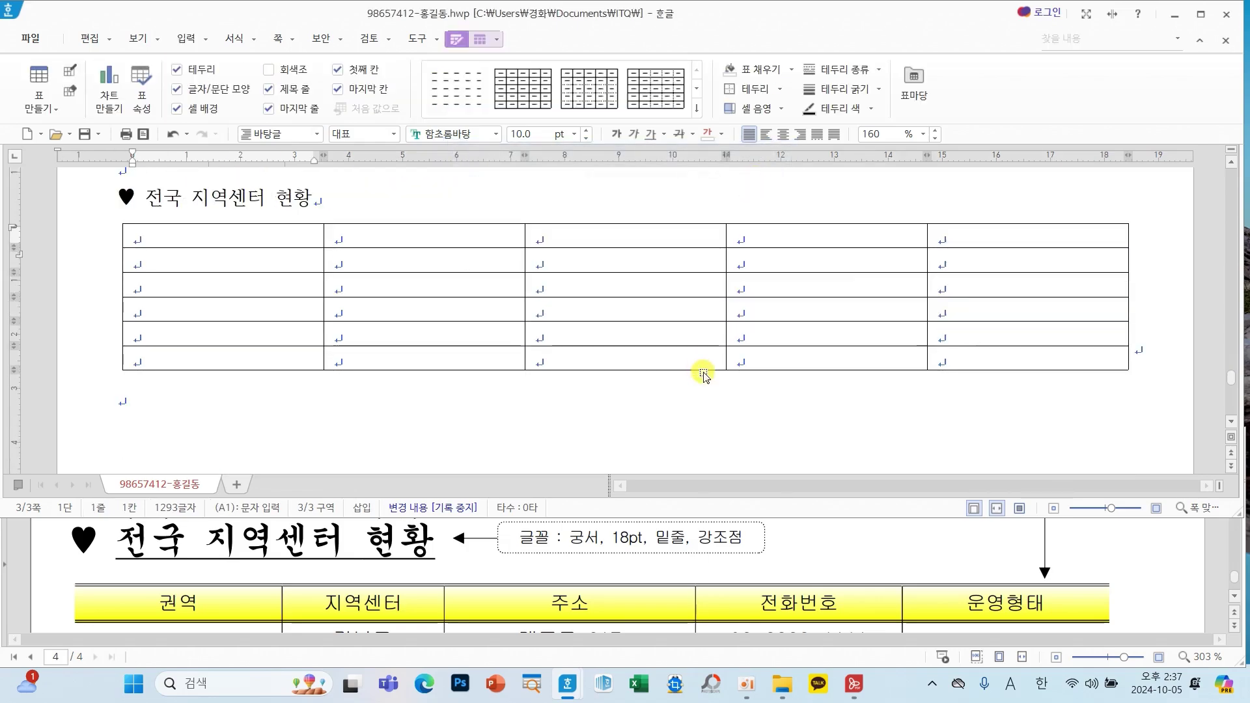
{"action": "left_click", "coordinate": [653, 280]}
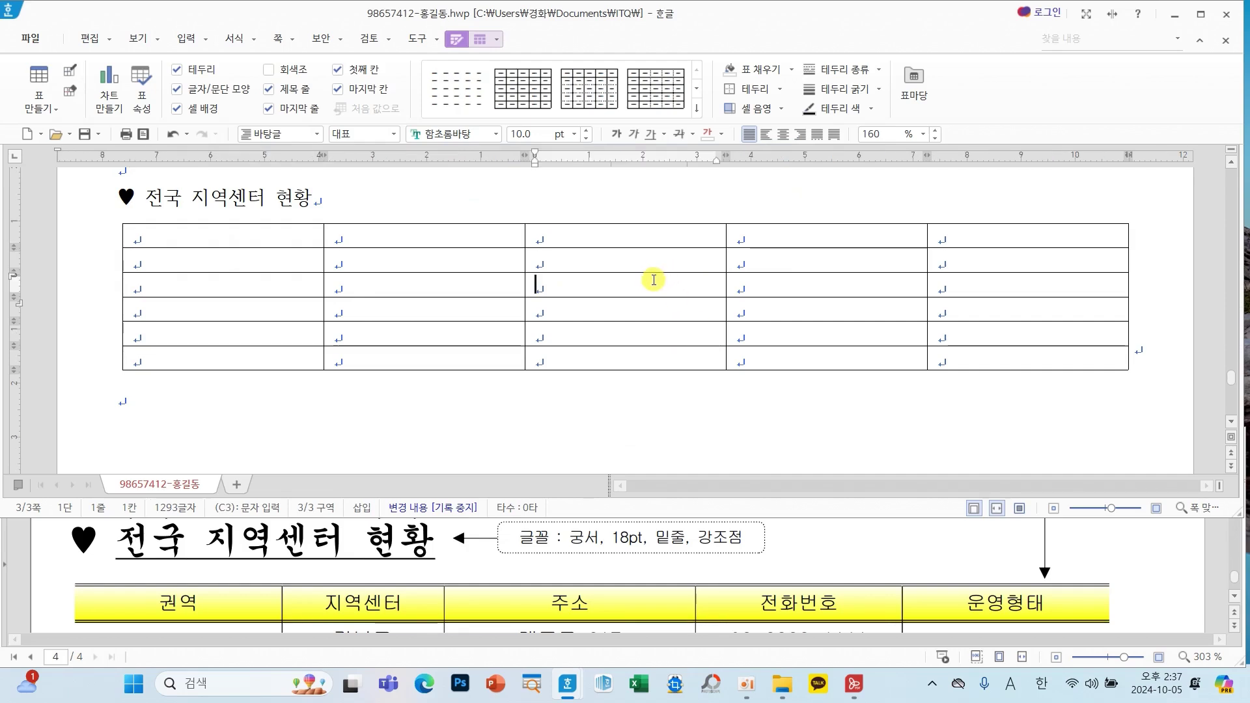
{"action": "key", "text": "F5"}
{"action": "key", "text": "F5"}
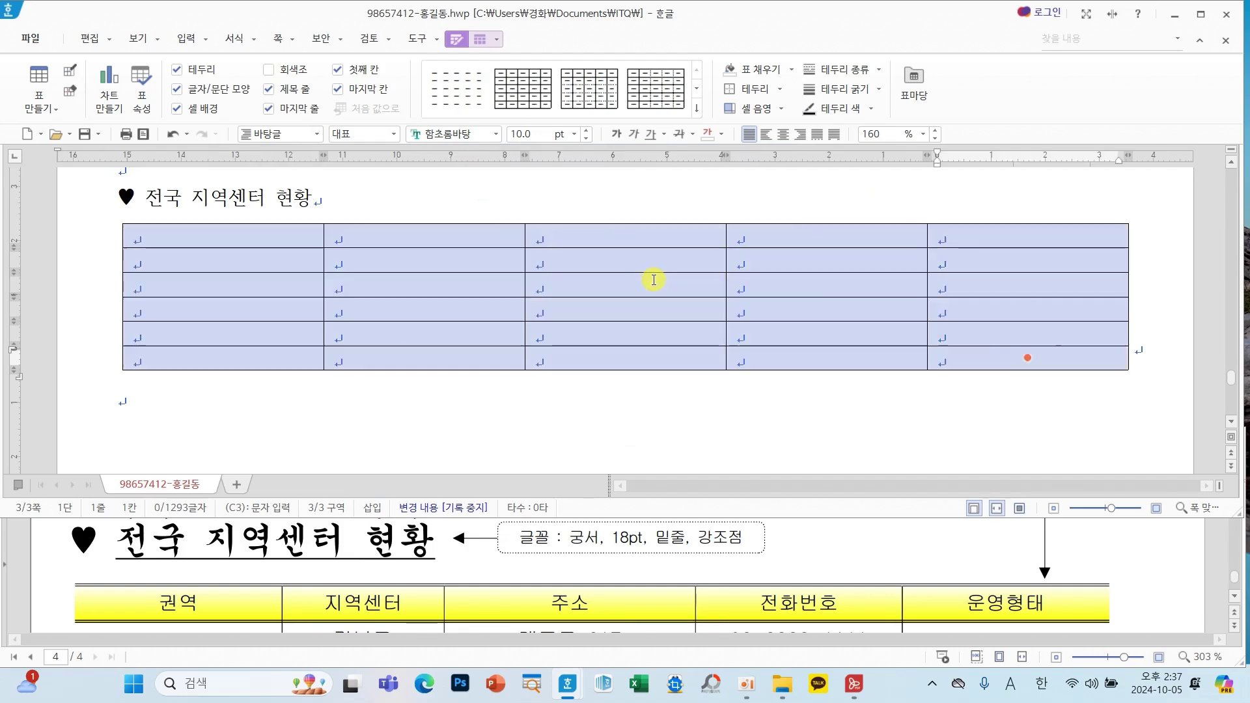
{"action": "key", "text": "F5"}
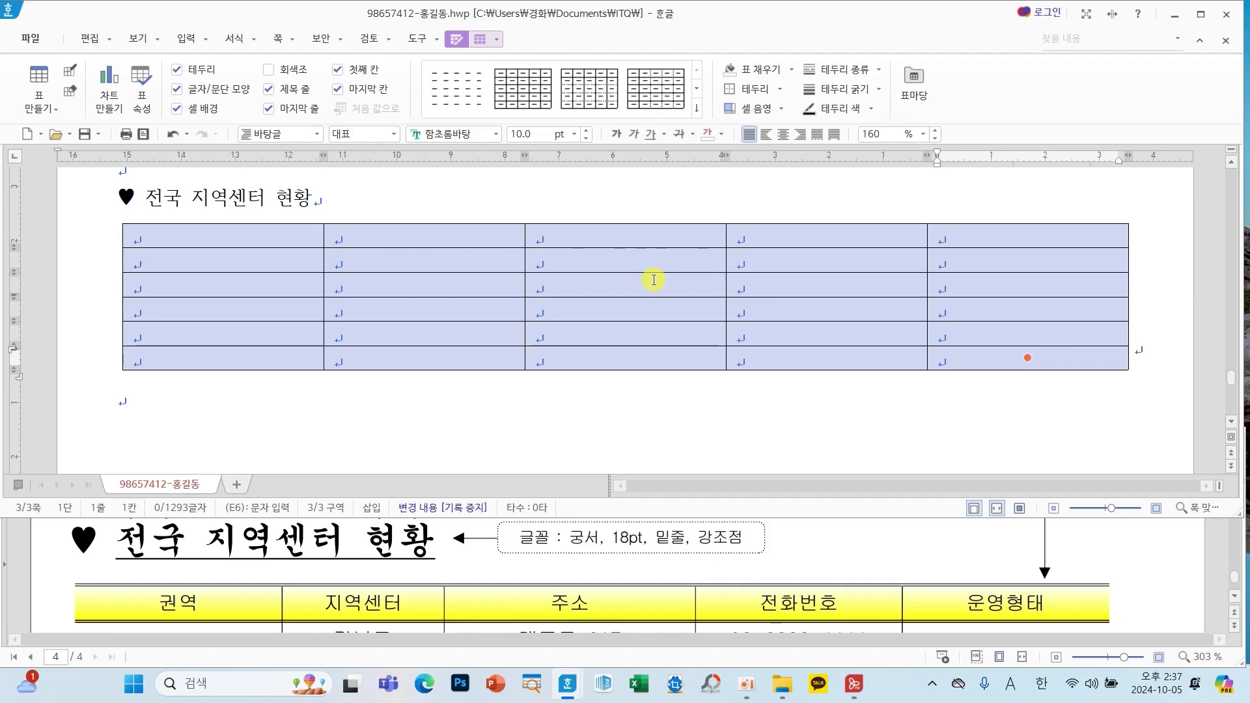
Increase the height of all rows in the selected table under the 전국 지역센터 현황 heading.
{"action": "key", "text": "ctrl+Down"}
{"action": "key", "text": "ctrl+Down"}
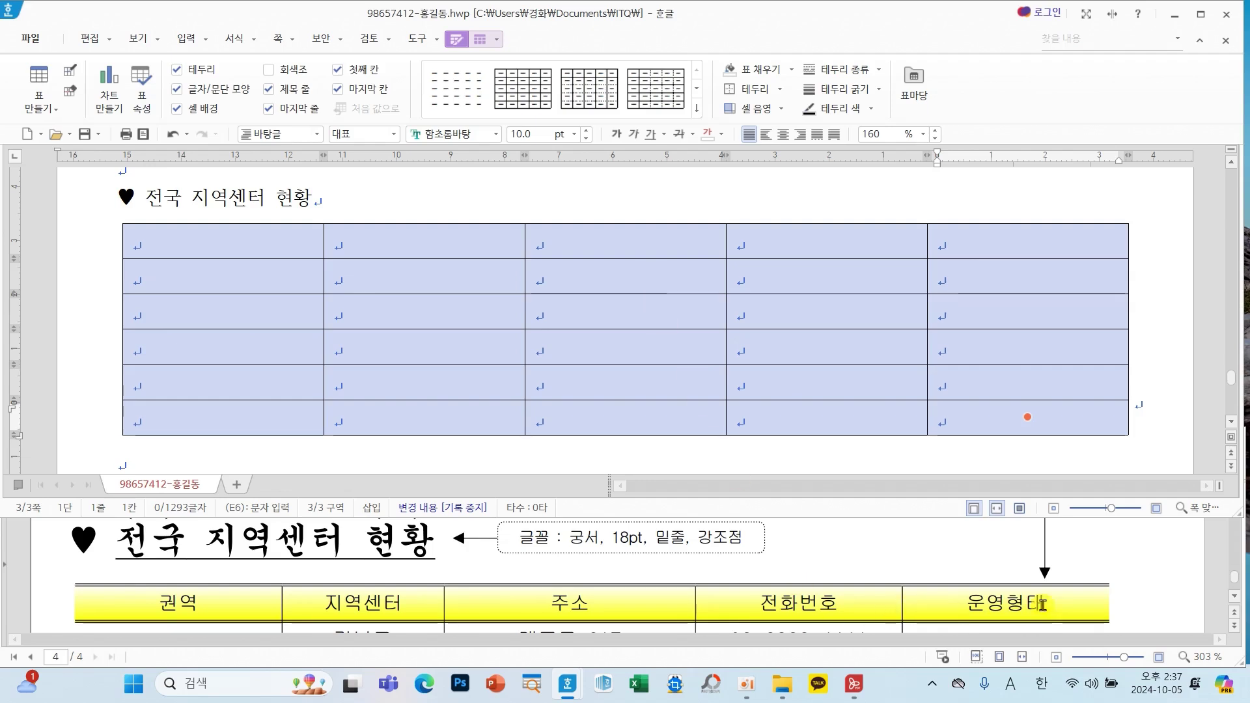
Set the whole table's font to 굴림 and centre-align the text in all cells.
{"action": "scroll", "coordinate": [1042, 604], "scroll_direction": "up", "scroll_amount": 1}
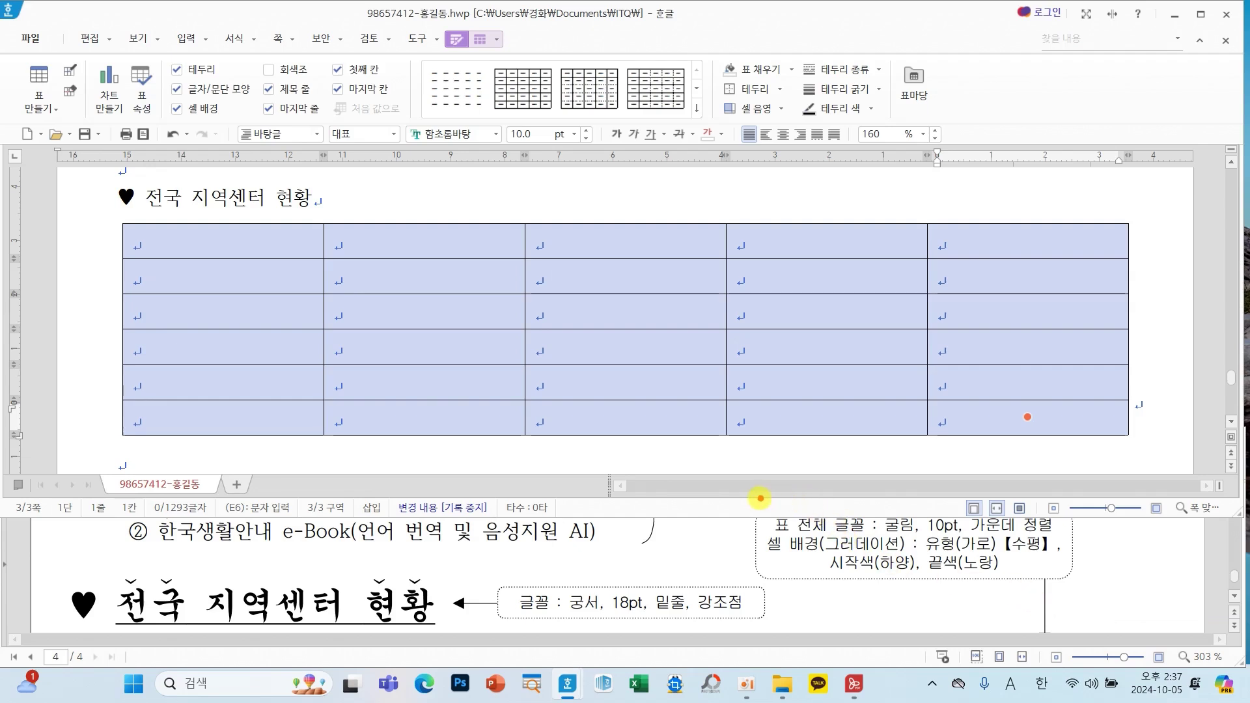
{"action": "mouse_move", "coordinate": [752, 500]}
{"action": "left_mouse_down"}
{"action": "mouse_move", "coordinate": [873, 529]}
{"action": "mouse_move", "coordinate": [1084, 542]}
{"action": "left_mouse_up"}
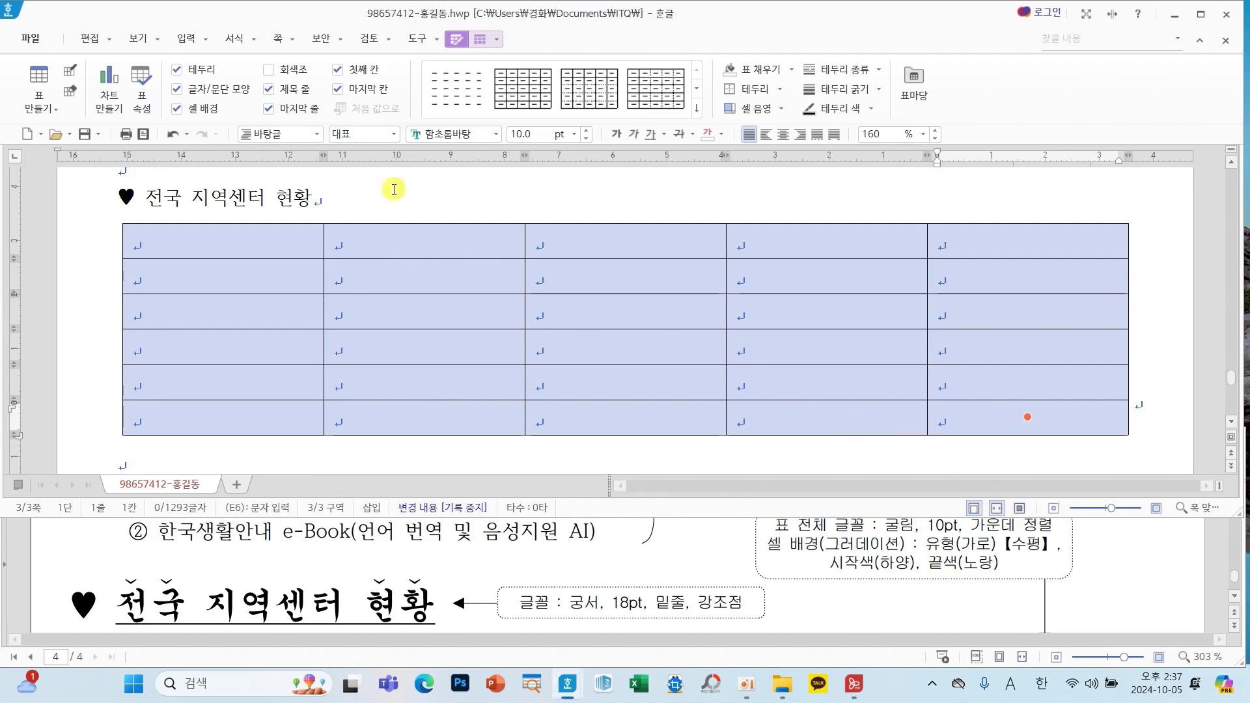
{"action": "key", "text": "Hangul"}
{"action": "left_click", "coordinate": [498, 134]}
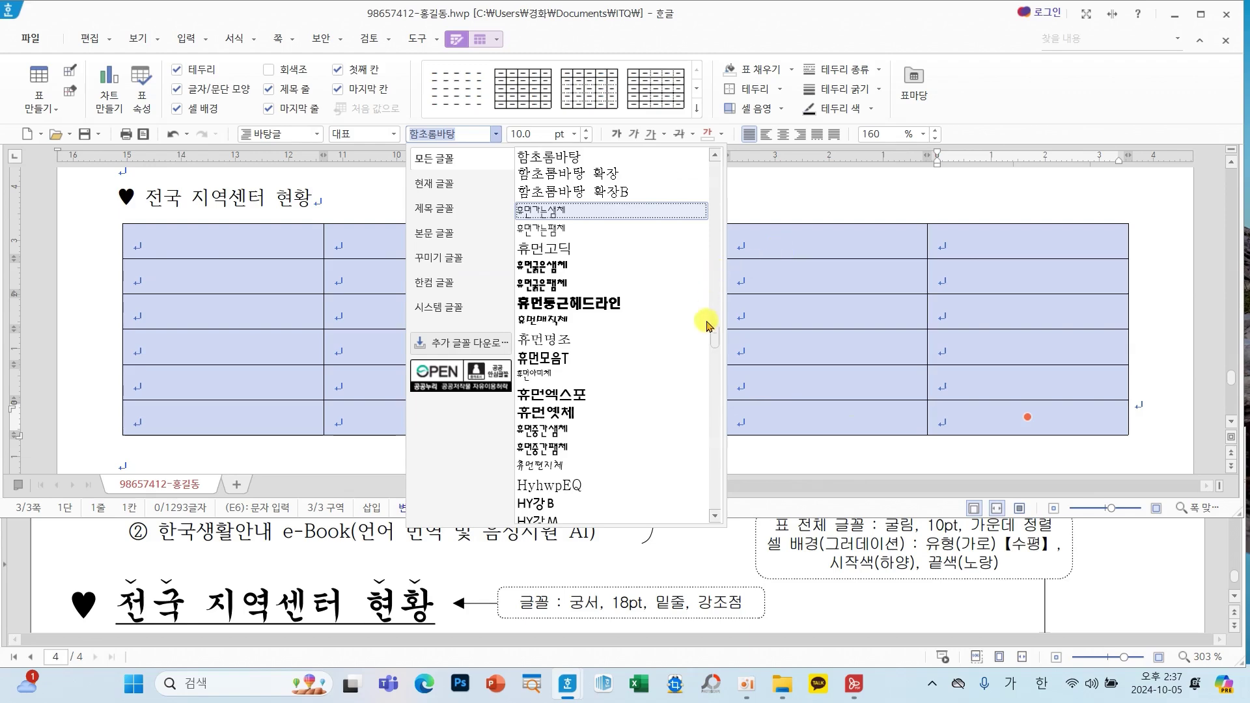
{"action": "left_click_drag", "start_coordinate": [714, 326], "coordinate": [671, 156]}
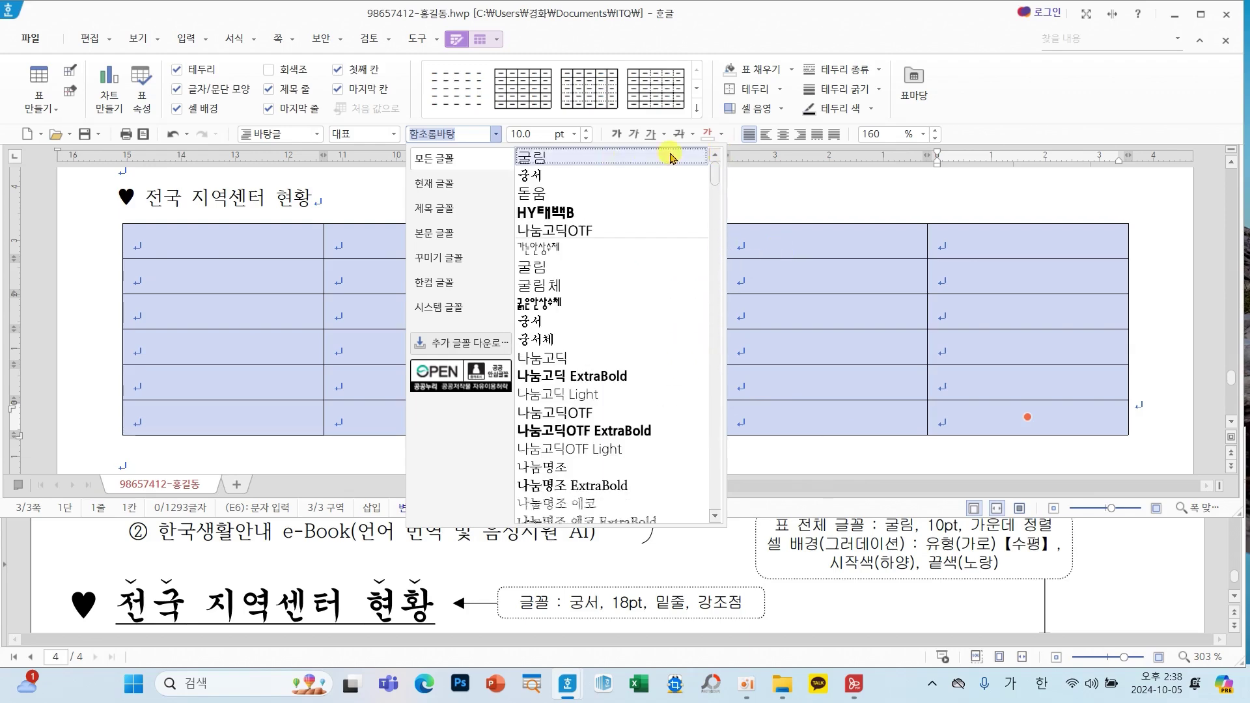
{"action": "left_click", "coordinate": [595, 159]}
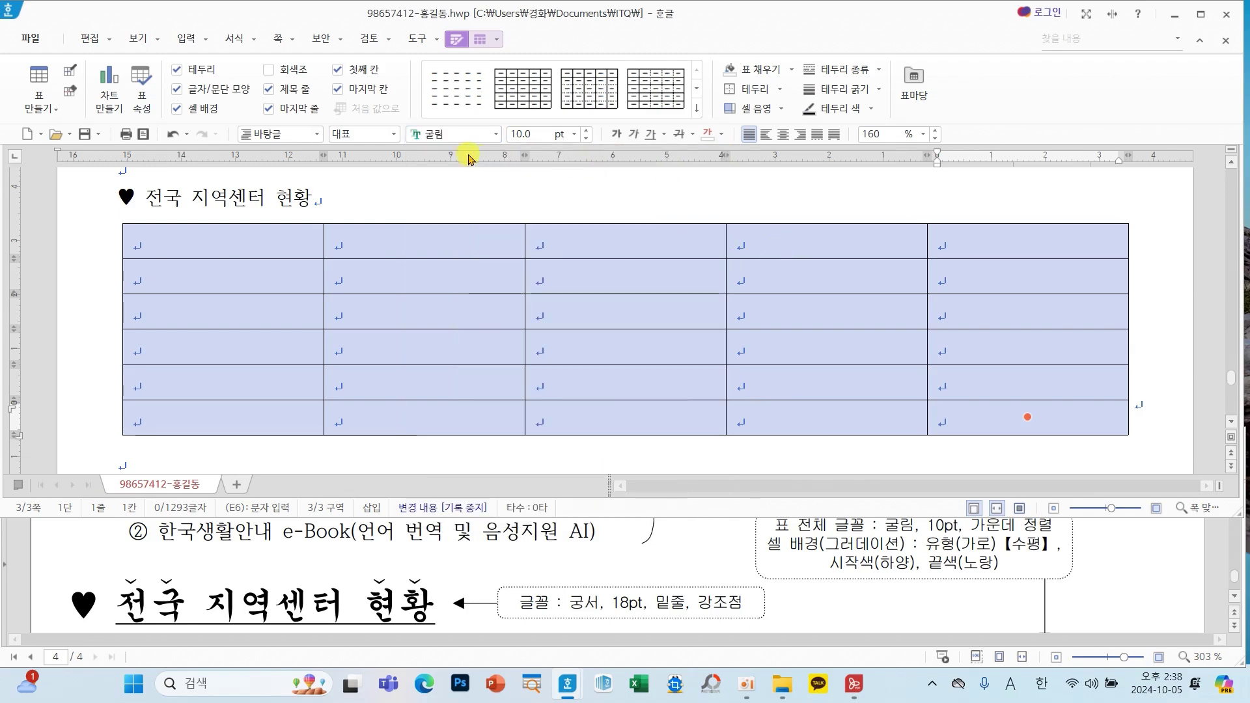
{"action": "left_click", "coordinate": [784, 135]}
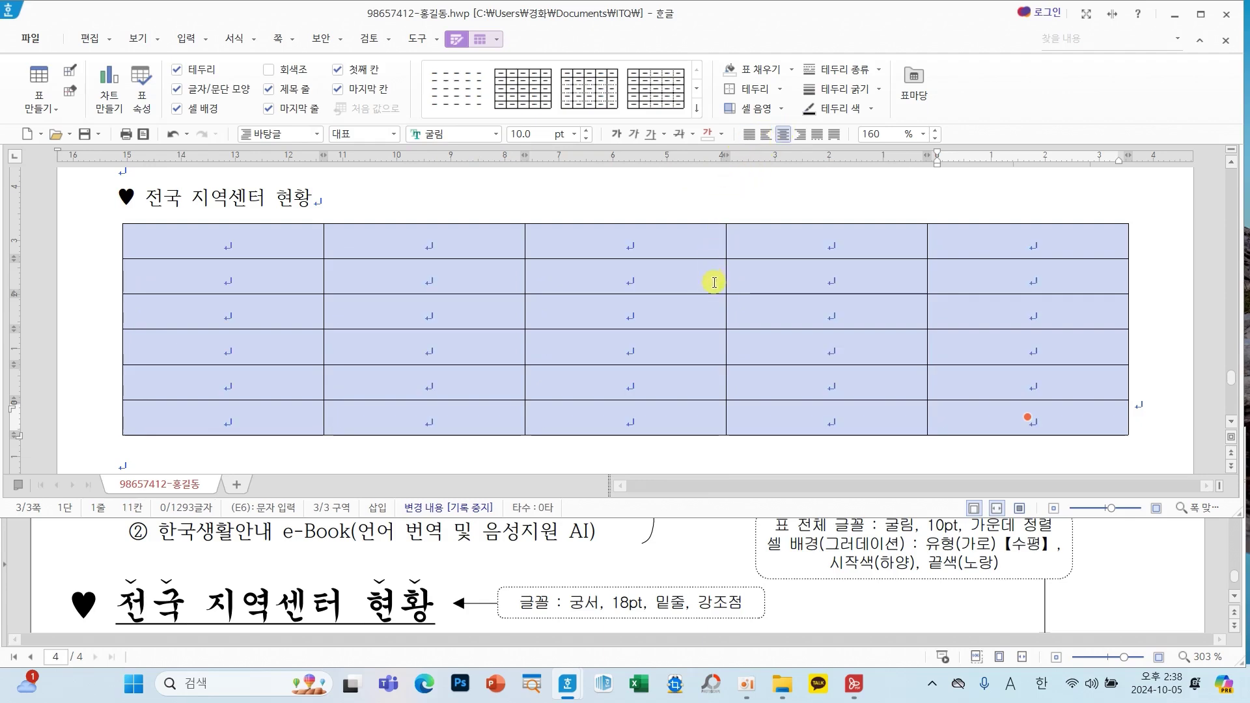
Remove the outer left and right borders of the whole table by applying the no-line style.
{"action": "scroll", "coordinate": [719, 563], "scroll_direction": "down", "scroll_amount": 5}
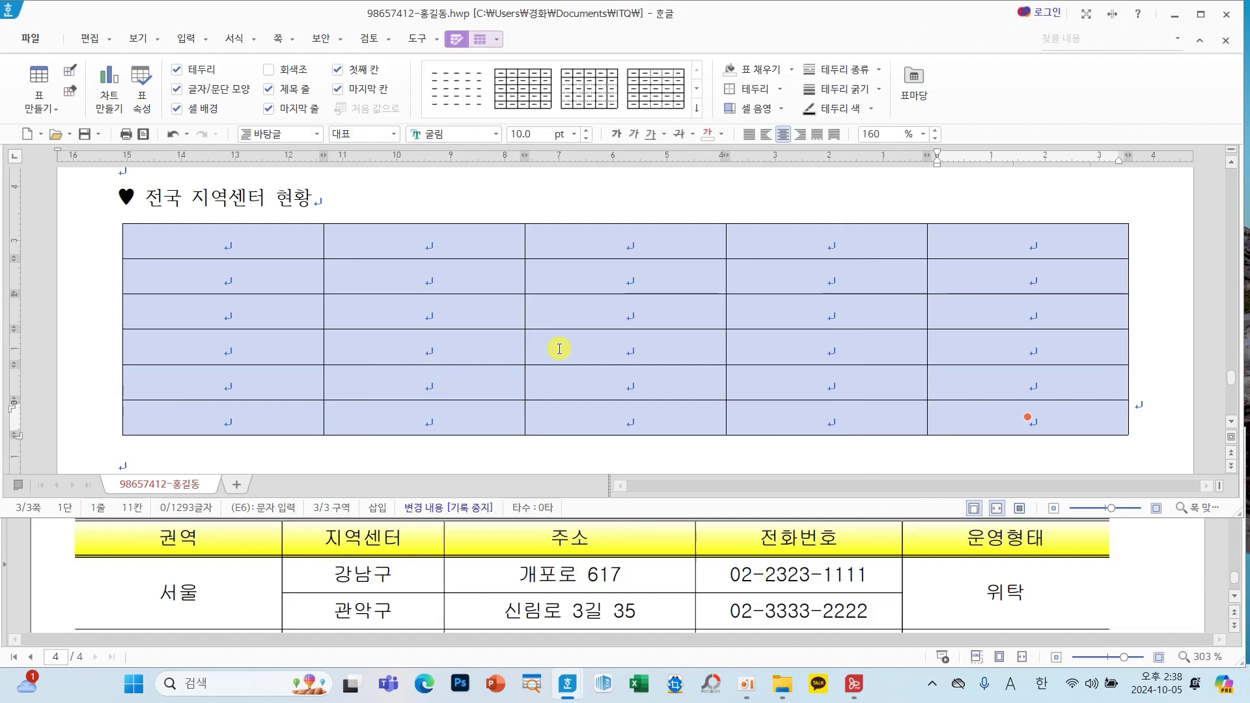
{"action": "key", "text": "l"}
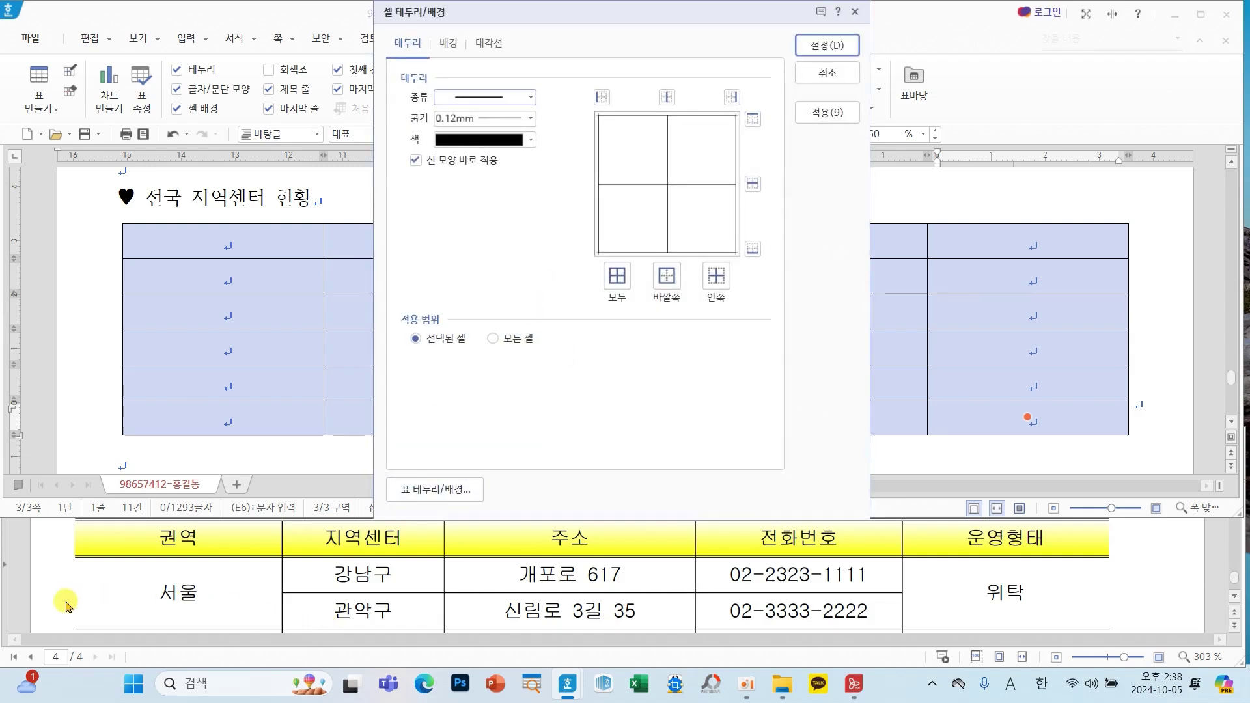
{"action": "scroll", "coordinate": [116, 571], "scroll_direction": "down", "scroll_amount": 3}
{"action": "scroll", "coordinate": [115, 571], "scroll_direction": "up", "scroll_amount": 3}
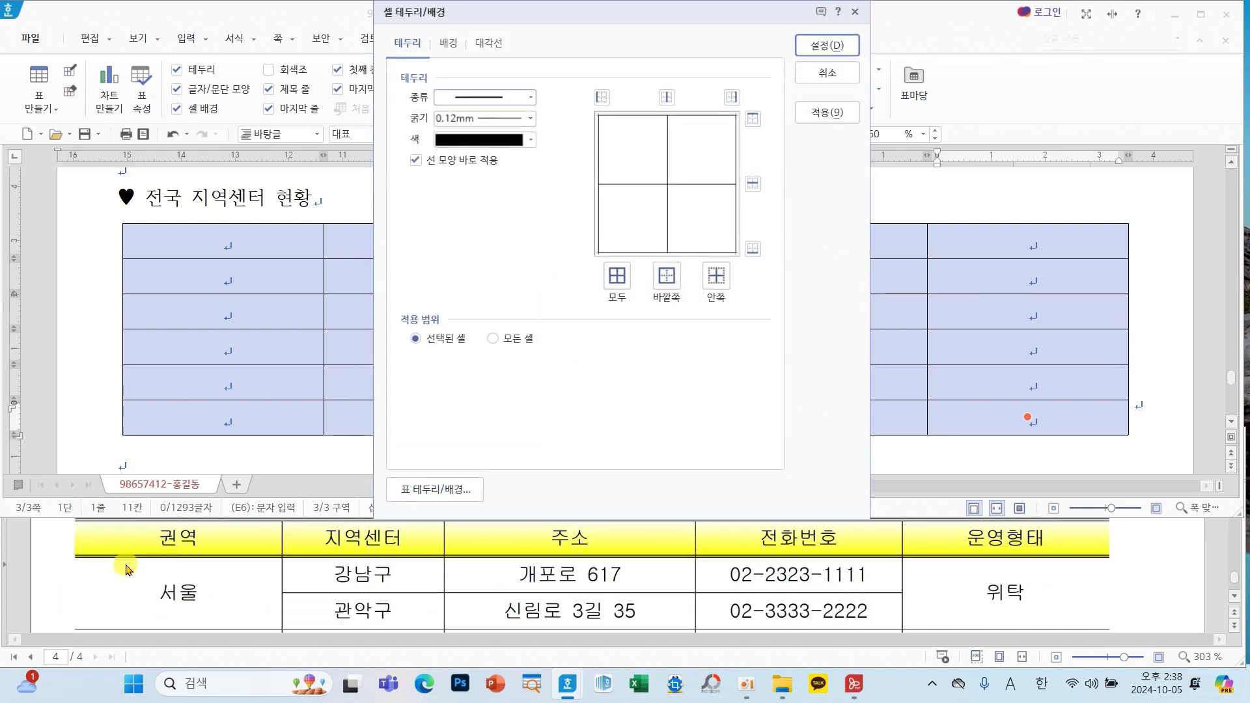
{"action": "left_click", "coordinate": [497, 99]}
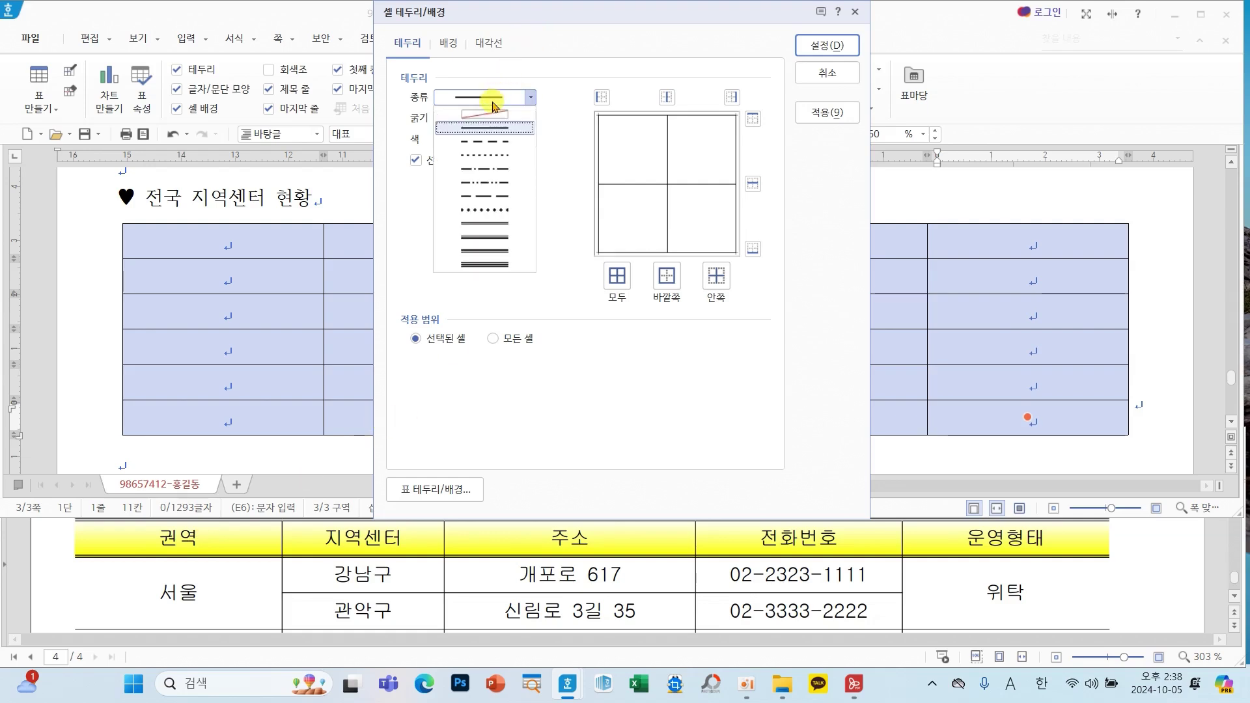
{"action": "left_click", "coordinate": [489, 116]}
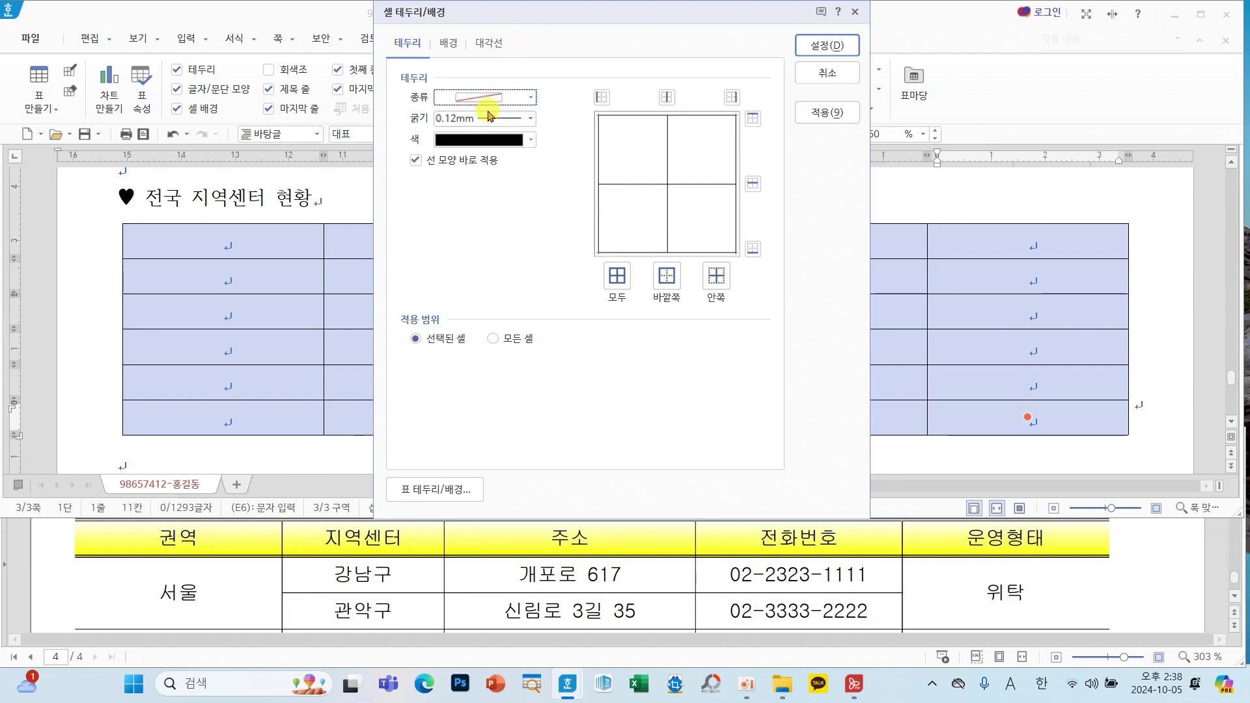
{"action": "left_click", "coordinate": [600, 98]}
{"action": "left_click", "coordinate": [733, 98]}
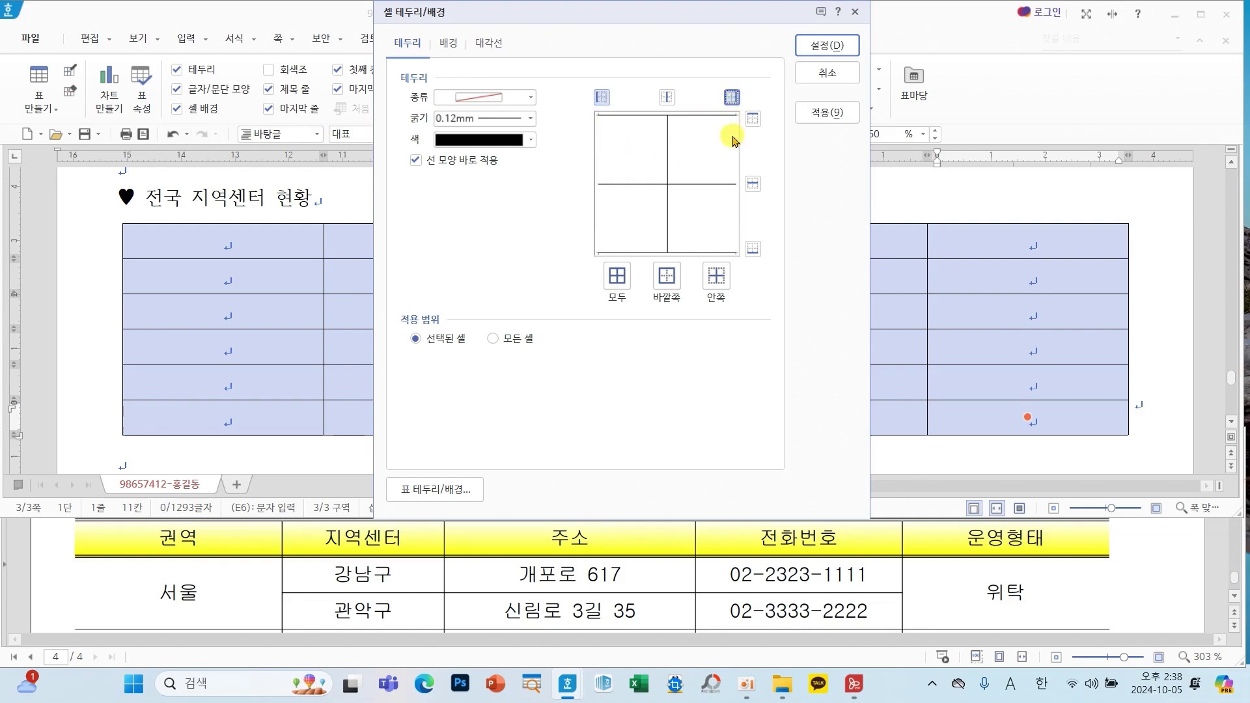
{"action": "left_click", "coordinate": [825, 46]}
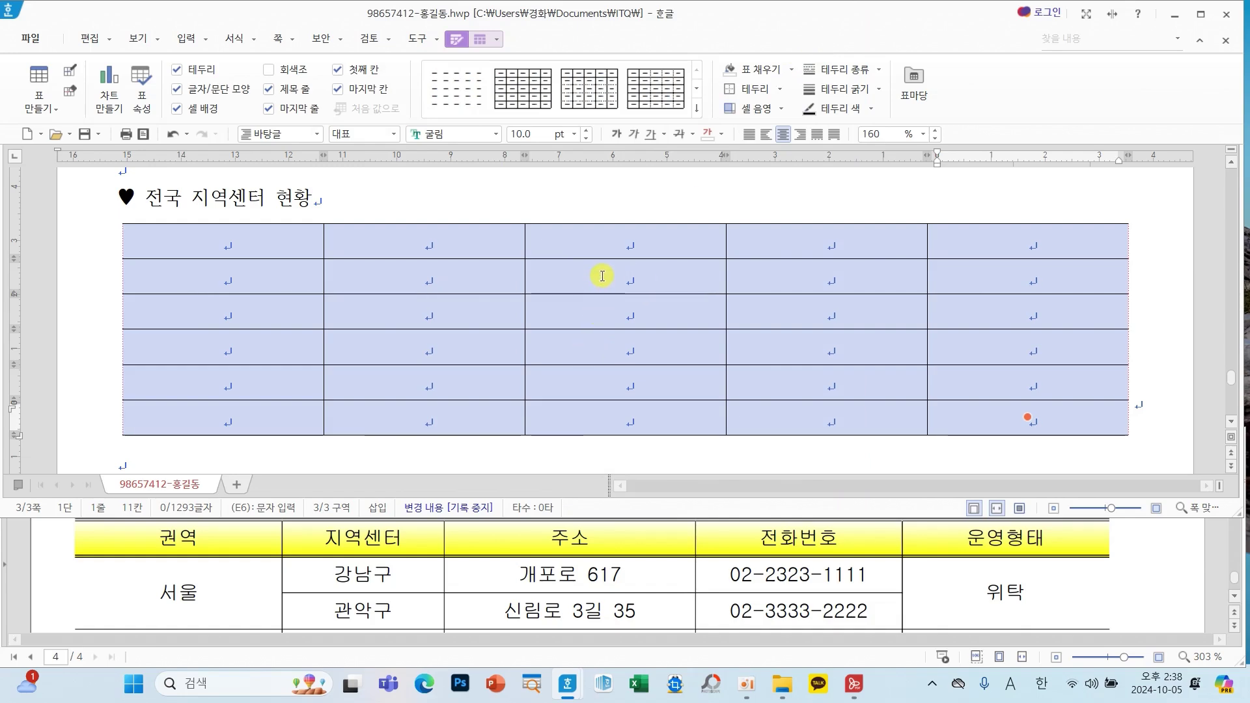
Apply a 0.5 mm double line to the outer top and bottom borders of the whole table.
{"action": "key", "text": "l"}
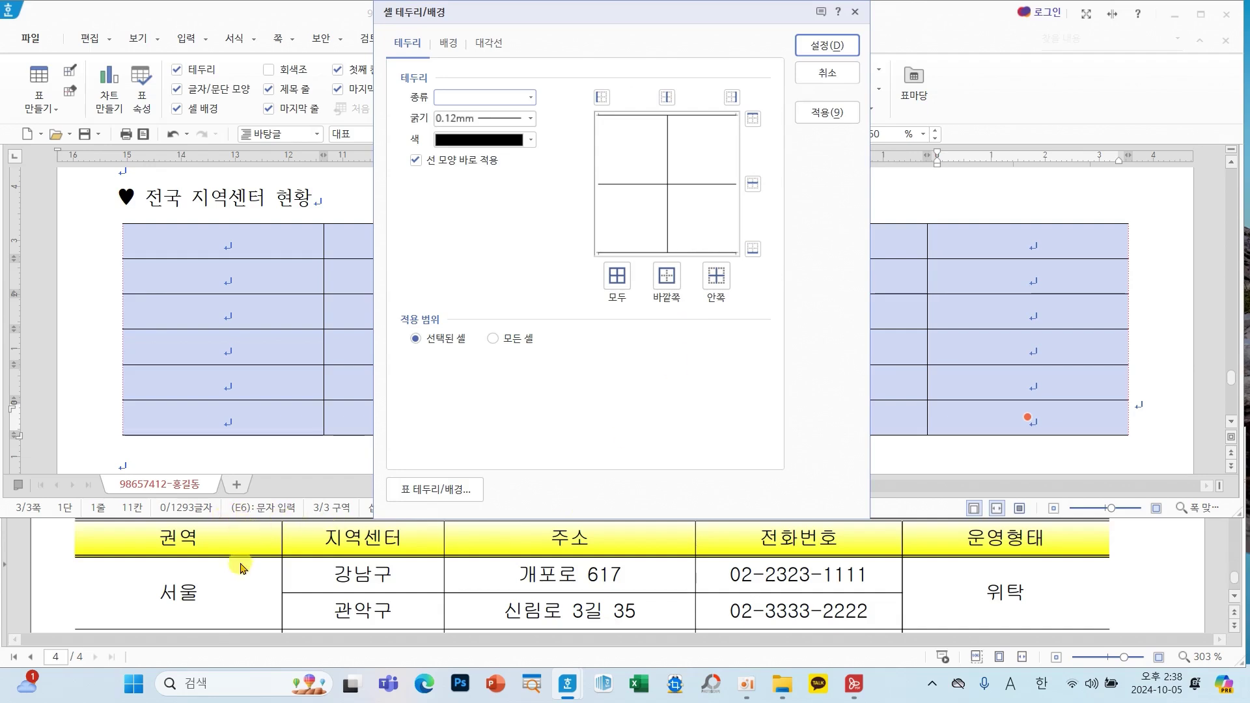
{"action": "scroll", "coordinate": [234, 534], "scroll_direction": "down", "scroll_amount": 10}
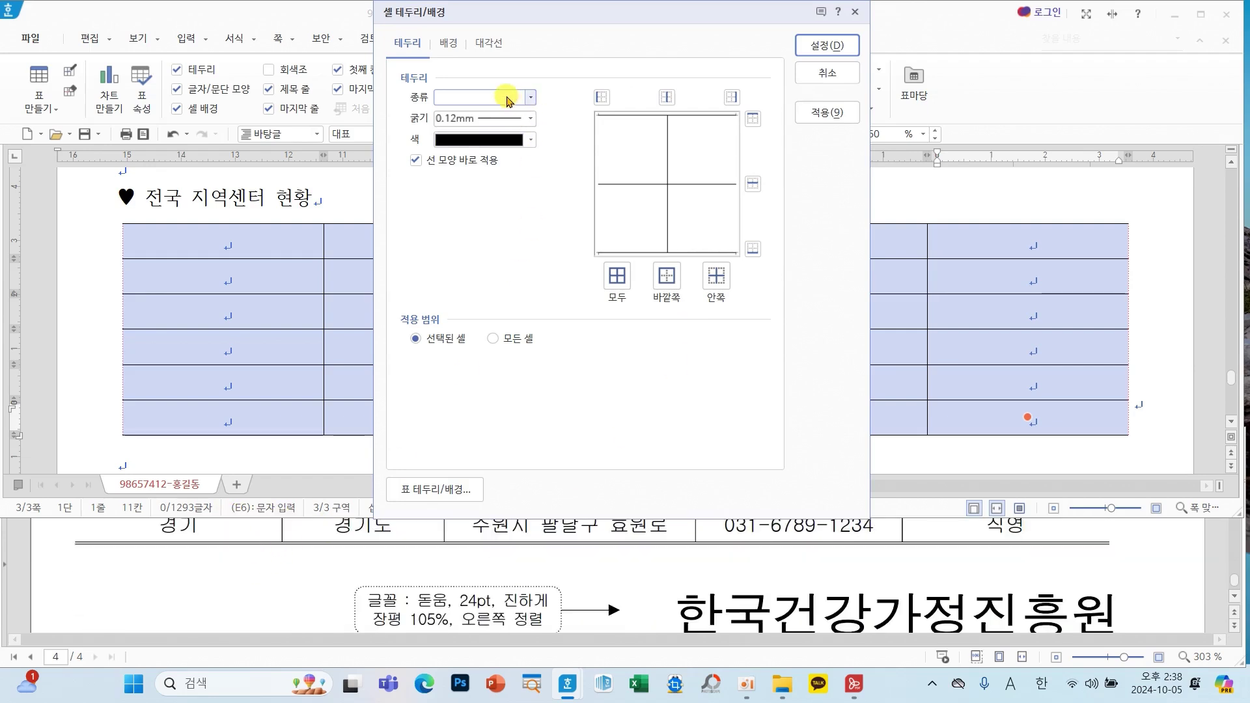
{"action": "left_click", "coordinate": [531, 97]}
{"action": "left_click", "coordinate": [495, 224]}
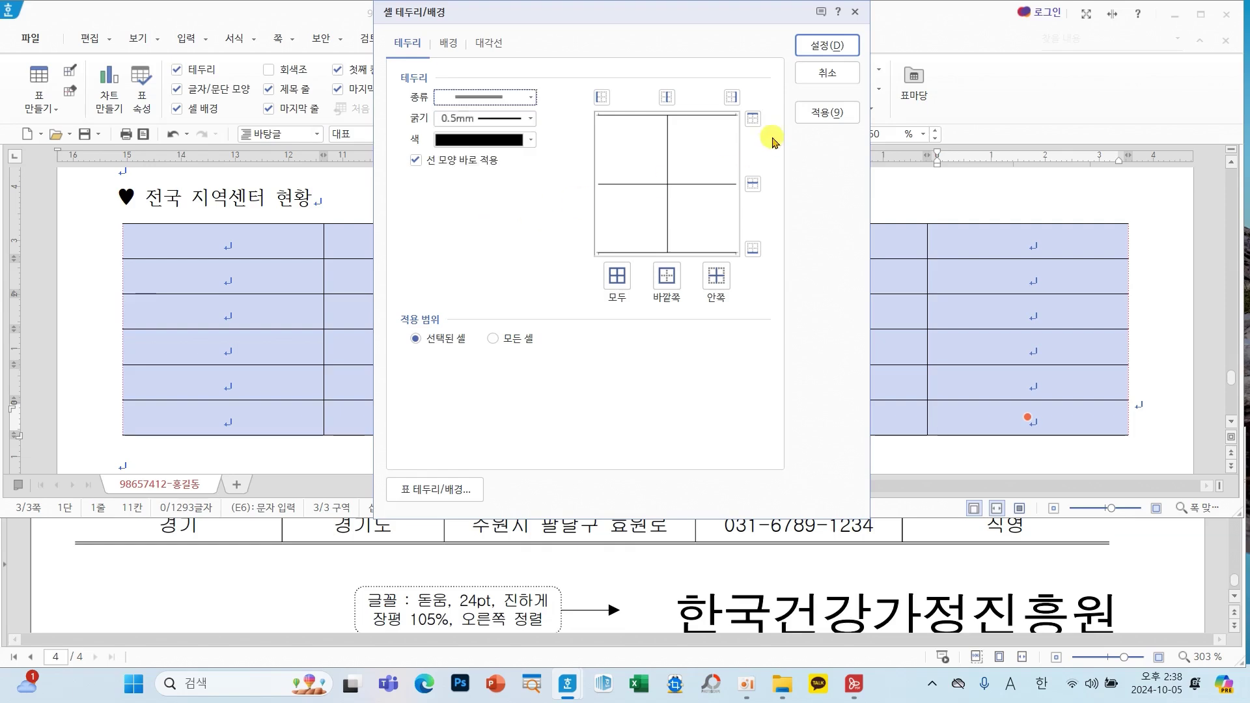
{"action": "left_click", "coordinate": [753, 119]}
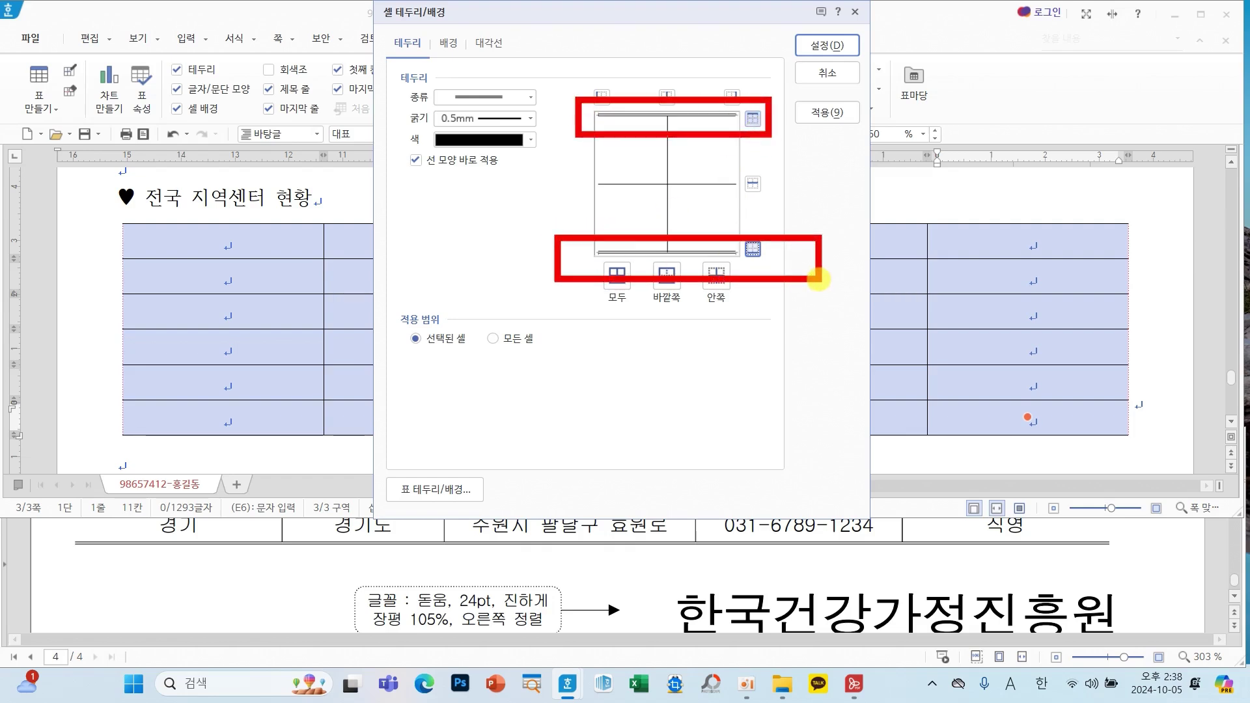
{"action": "left_click", "coordinate": [826, 45]}
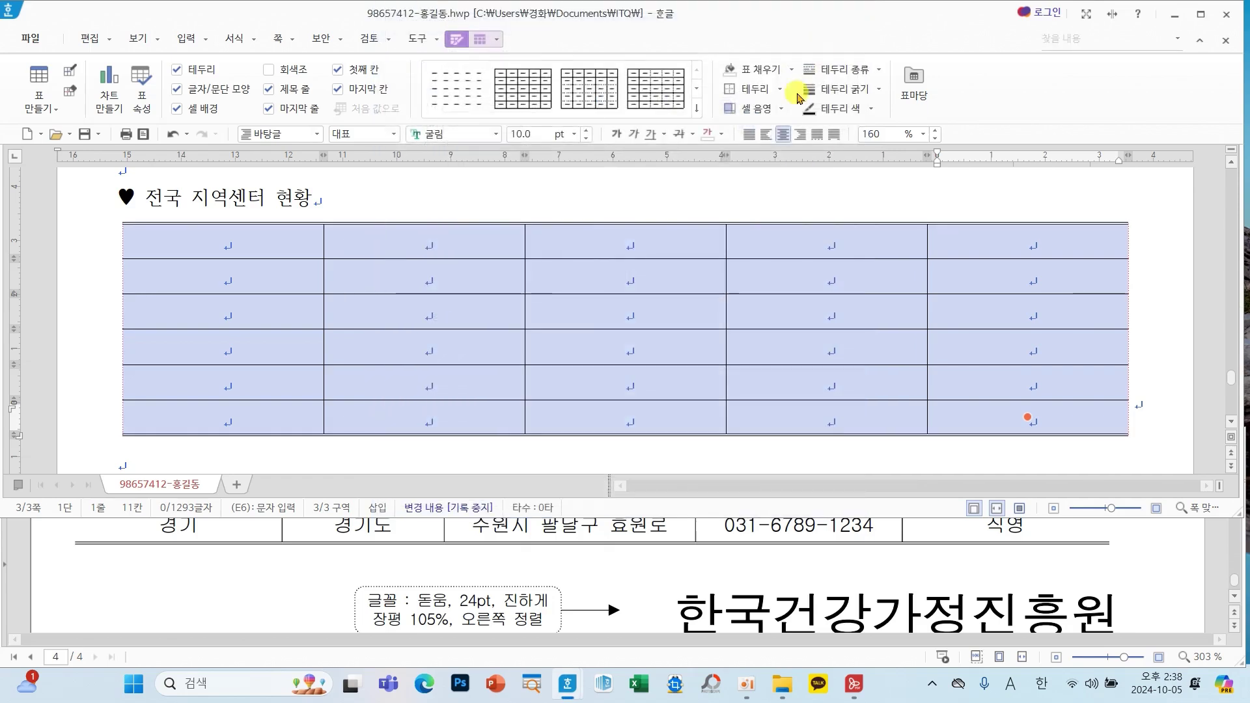
{"action": "left_click", "coordinate": [641, 276]}
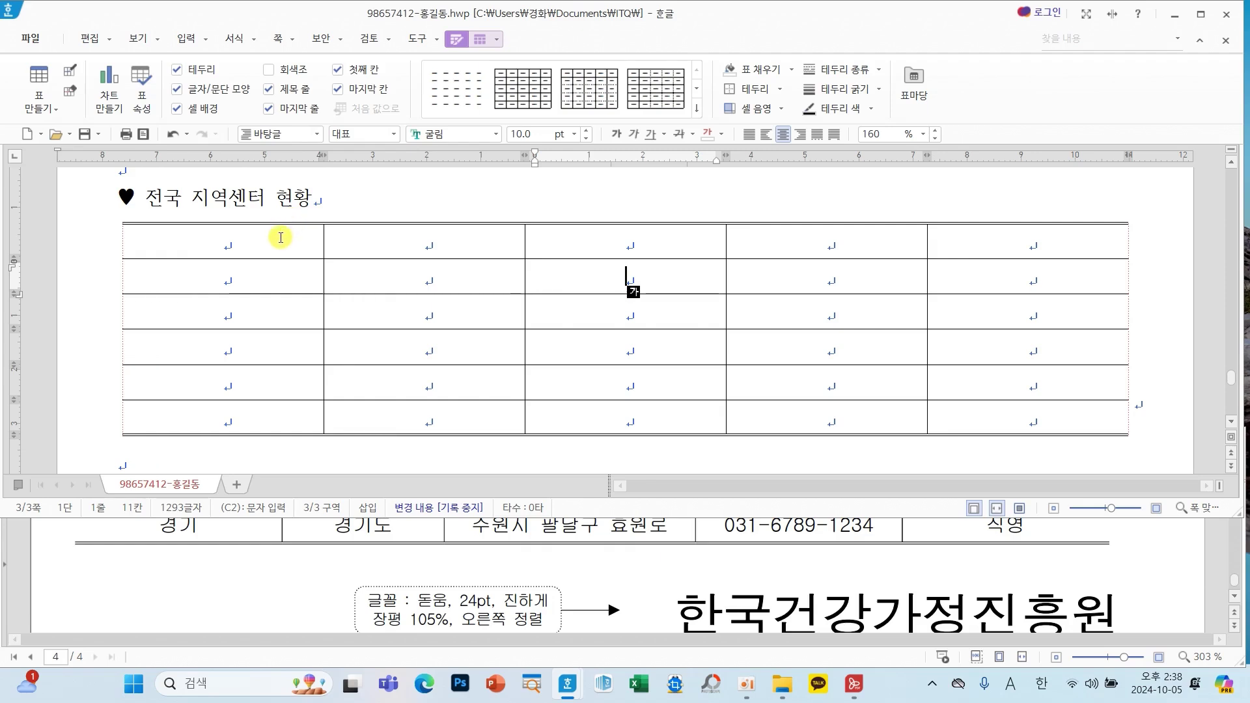
Apply a 0.5 mm double line to the bottom border of the table's first row.
{"action": "left_click_drag", "start_coordinate": [279, 236], "coordinate": [978, 241]}
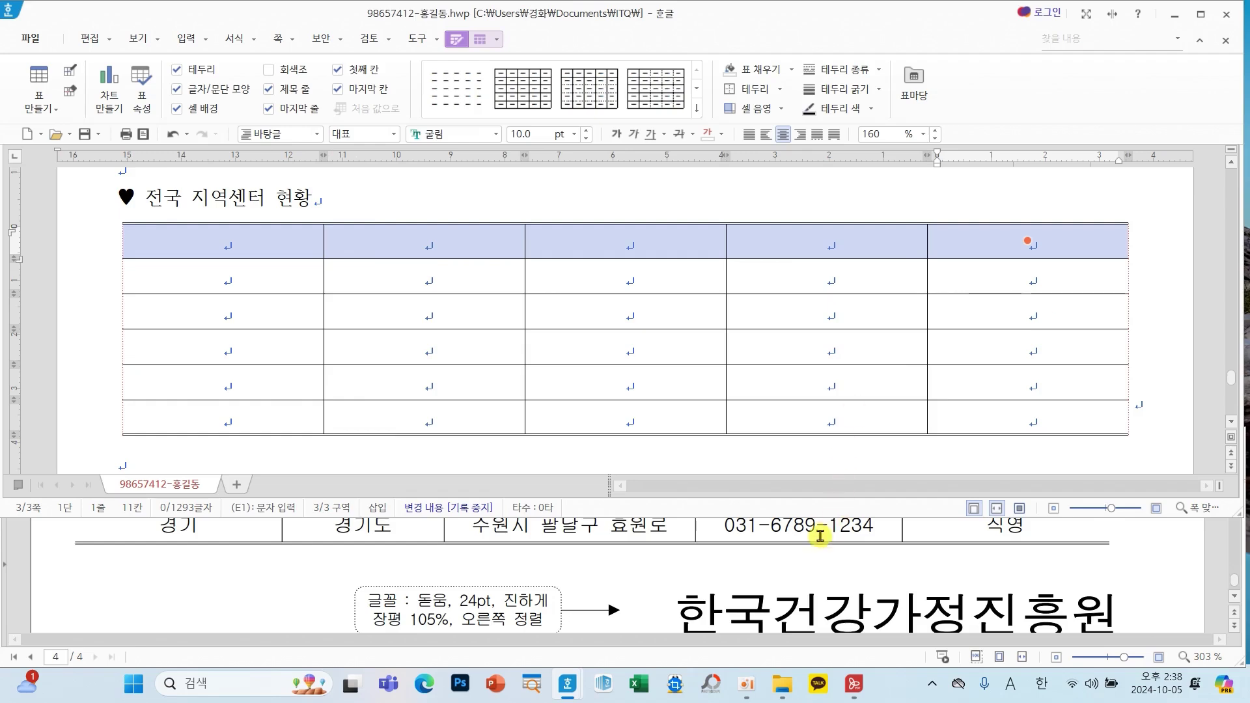
{"action": "key", "text": "l"}
{"action": "scroll", "coordinate": [873, 602], "scroll_direction": "up", "scroll_amount": 5}
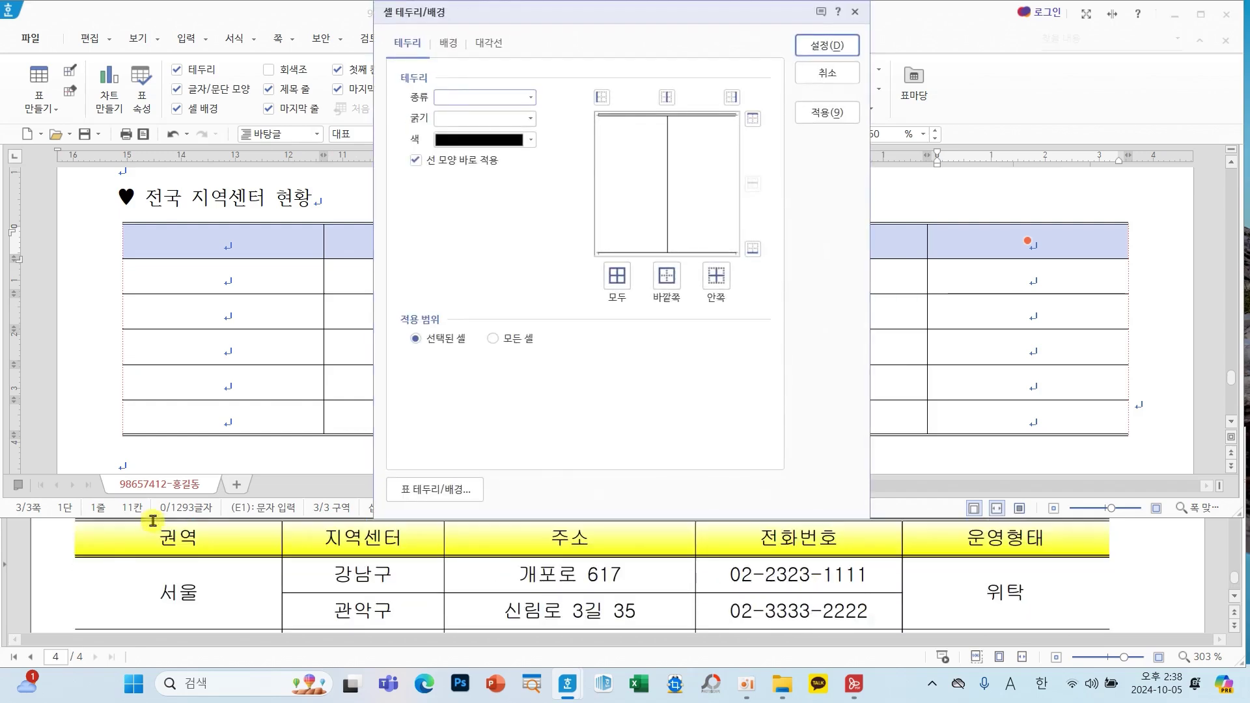
{"action": "left_click", "coordinate": [211, 555]}
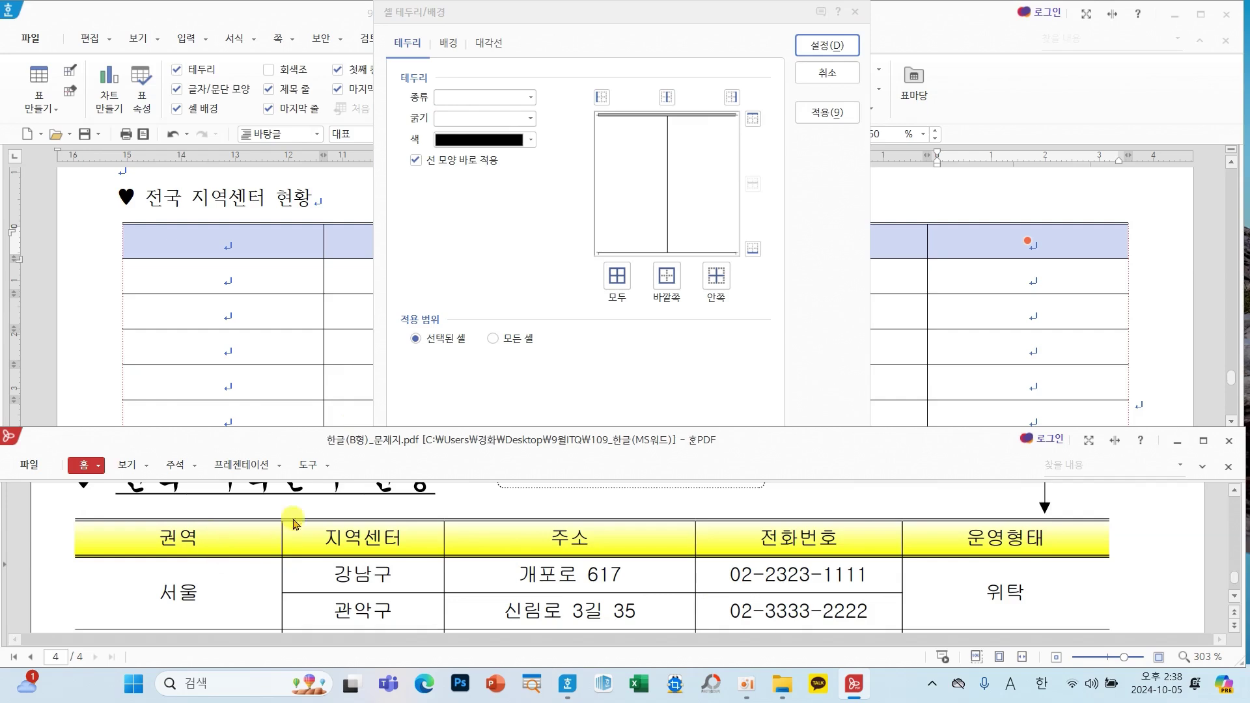
{"action": "left_click", "coordinate": [515, 97]}
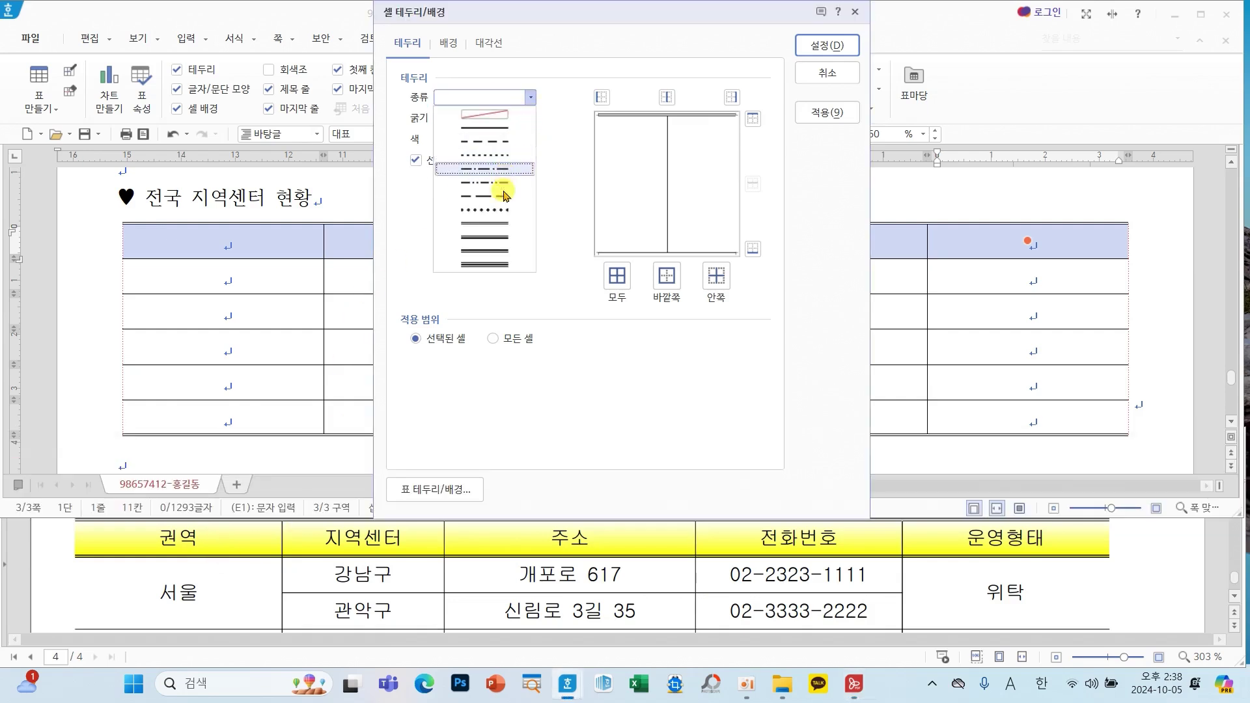
{"action": "left_click", "coordinate": [502, 223]}
{"action": "left_click", "coordinate": [754, 252]}
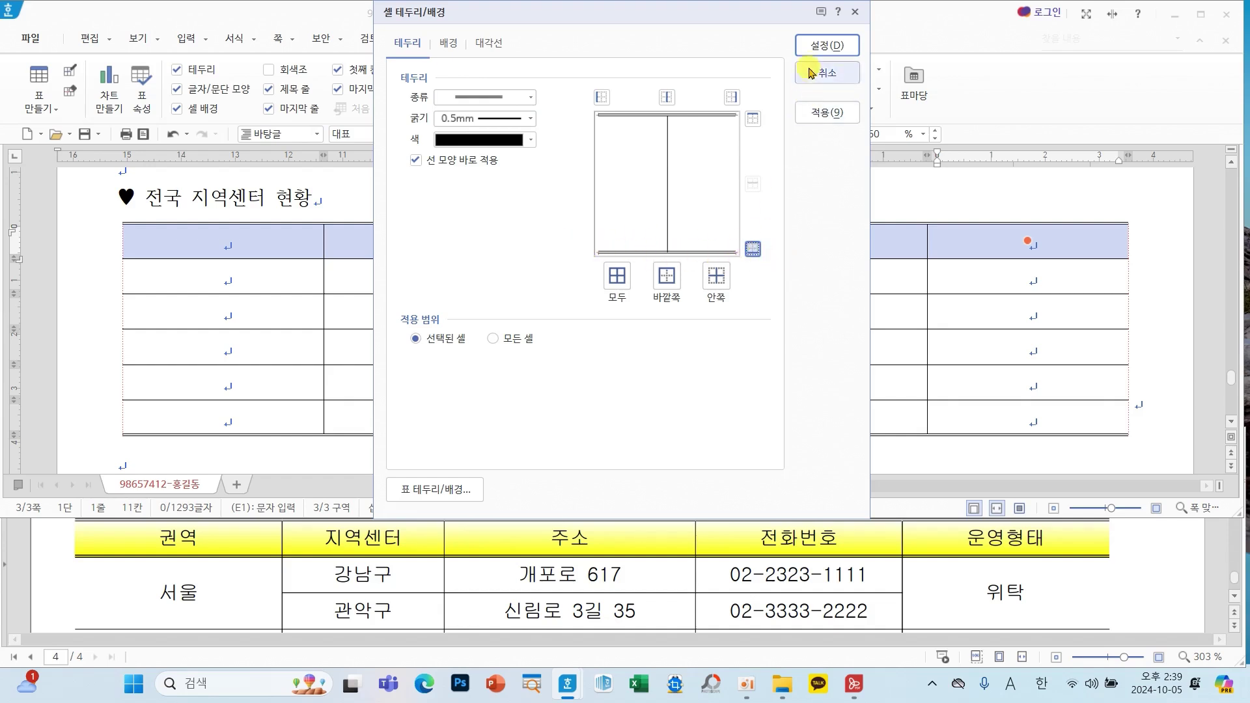
{"action": "left_click", "coordinate": [822, 45]}
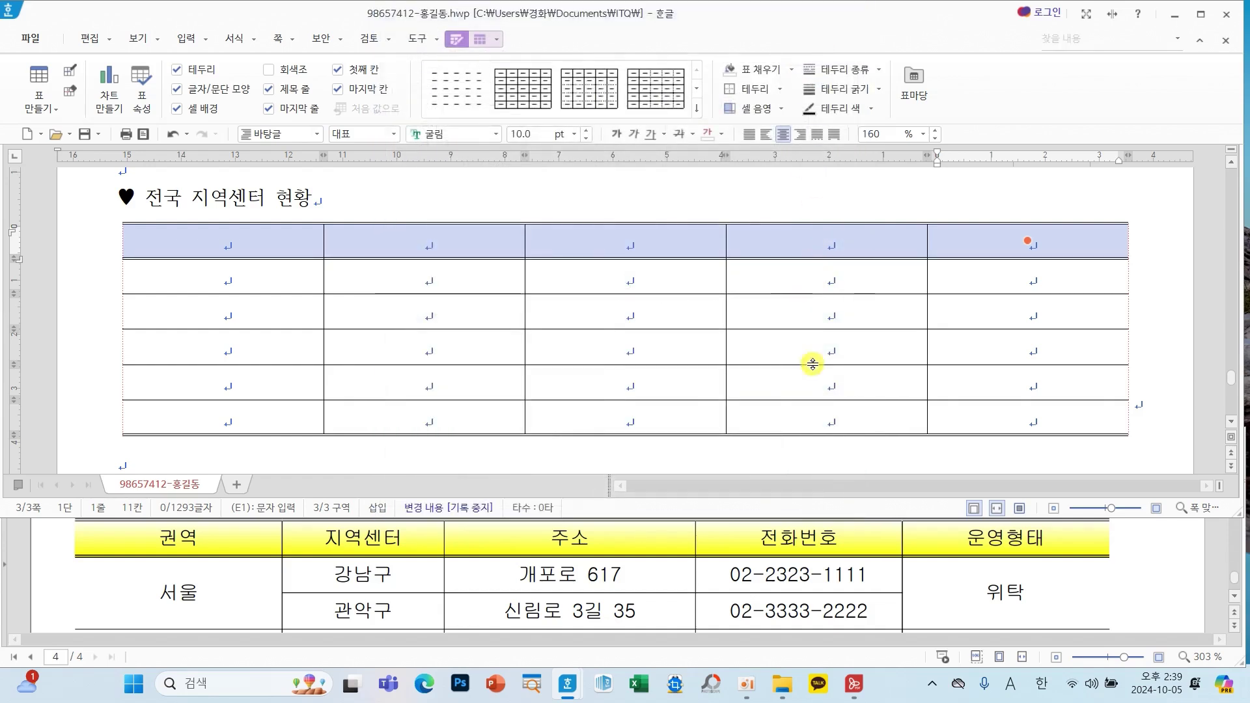
Fill the table's first row with a horizontal (가로) gradient from white to yellow.
{"action": "scroll", "coordinate": [932, 590], "scroll_direction": "up", "scroll_amount": 3}
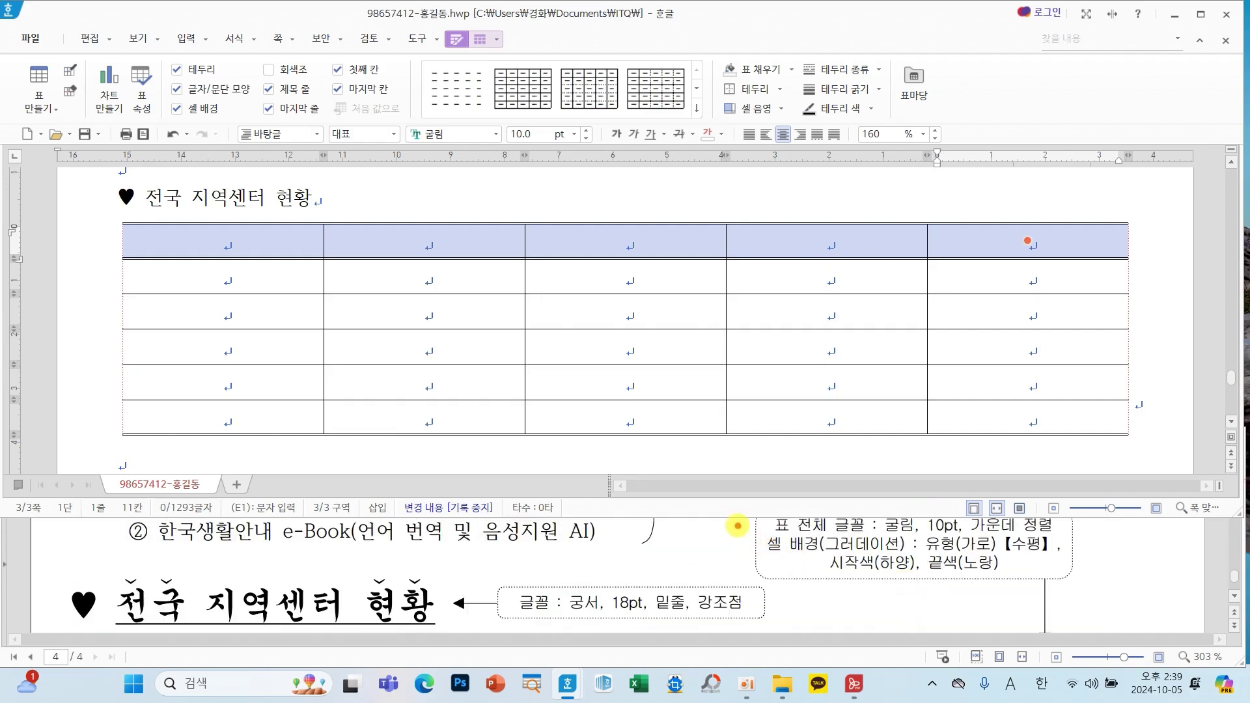
{"action": "mouse_move", "coordinate": [736, 521]}
{"action": "left_mouse_down"}
{"action": "mouse_move", "coordinate": [985, 589]}
{"action": "mouse_move", "coordinate": [1105, 588]}
{"action": "left_mouse_up"}
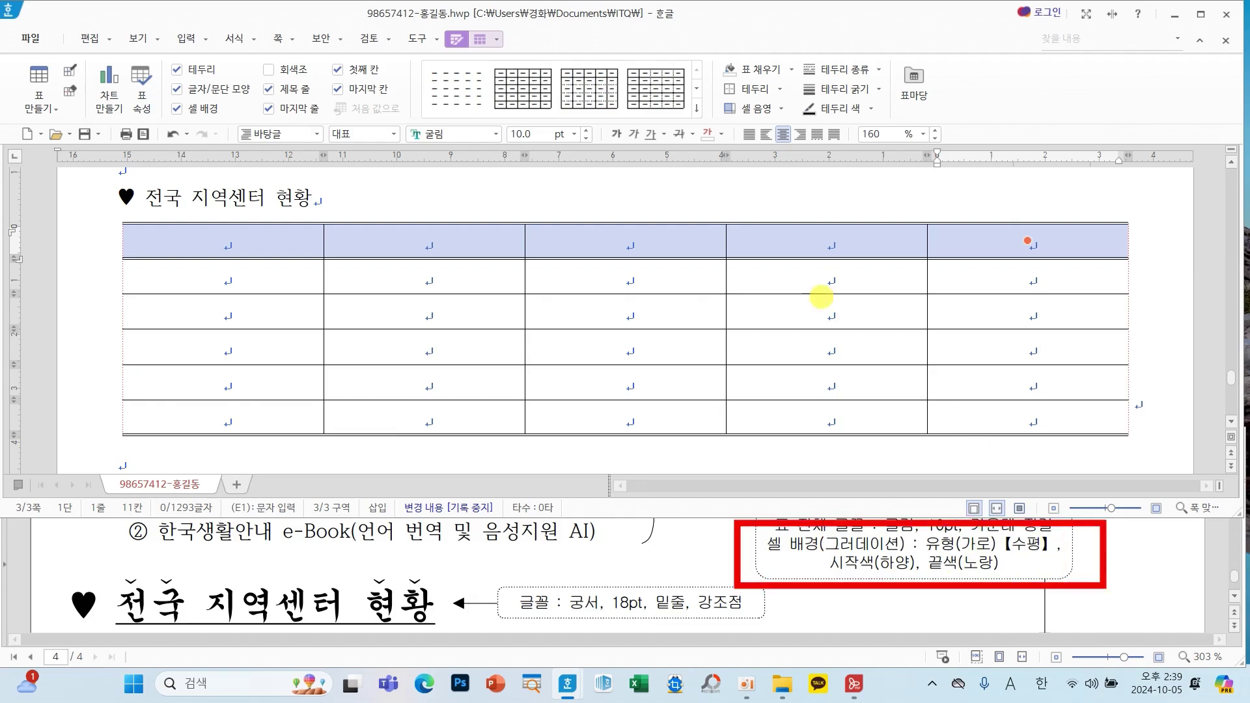
{"action": "mouse_move", "coordinate": [658, 285]}
{"action": "left_mouse_down"}
{"action": "mouse_move", "coordinate": [643, 260]}
{"action": "mouse_move", "coordinate": [525, 329]}
{"action": "mouse_move", "coordinate": [589, 391]}
{"action": "mouse_move", "coordinate": [659, 358]}
{"action": "left_mouse_up"}
{"action": "key", "text": "Escape"}
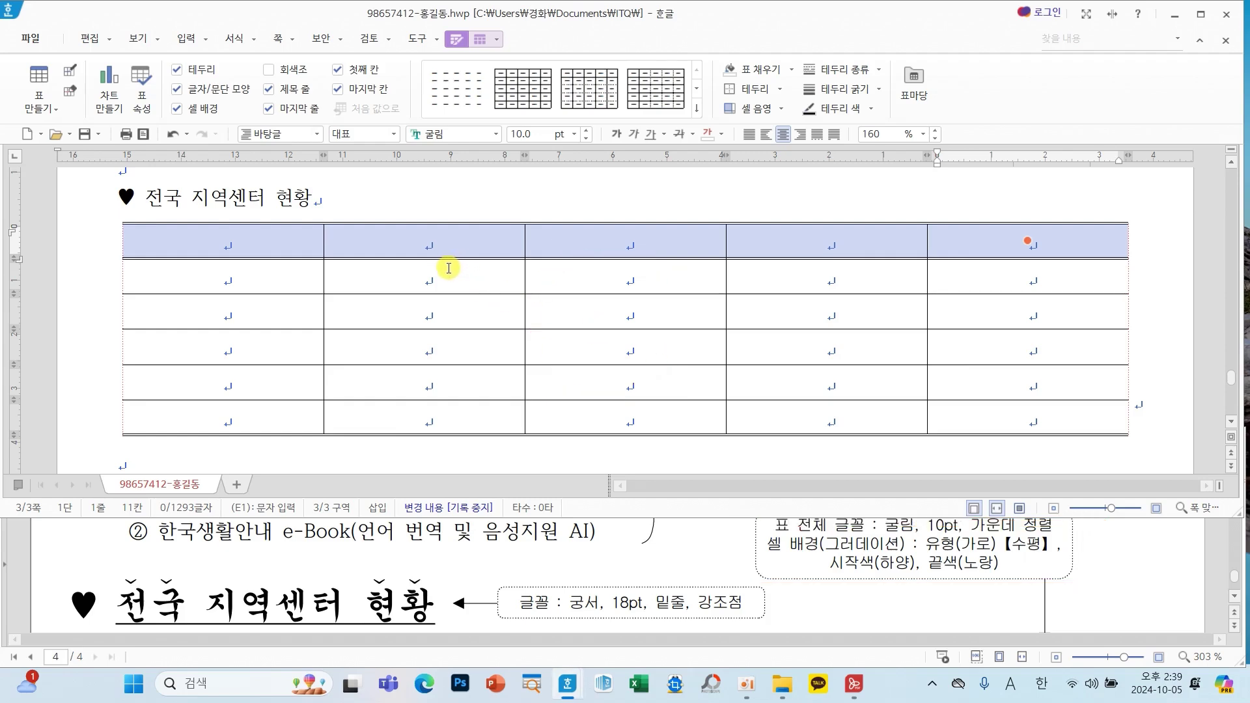
{"action": "key", "text": "l"}
{"action": "left_click", "coordinate": [449, 178]}
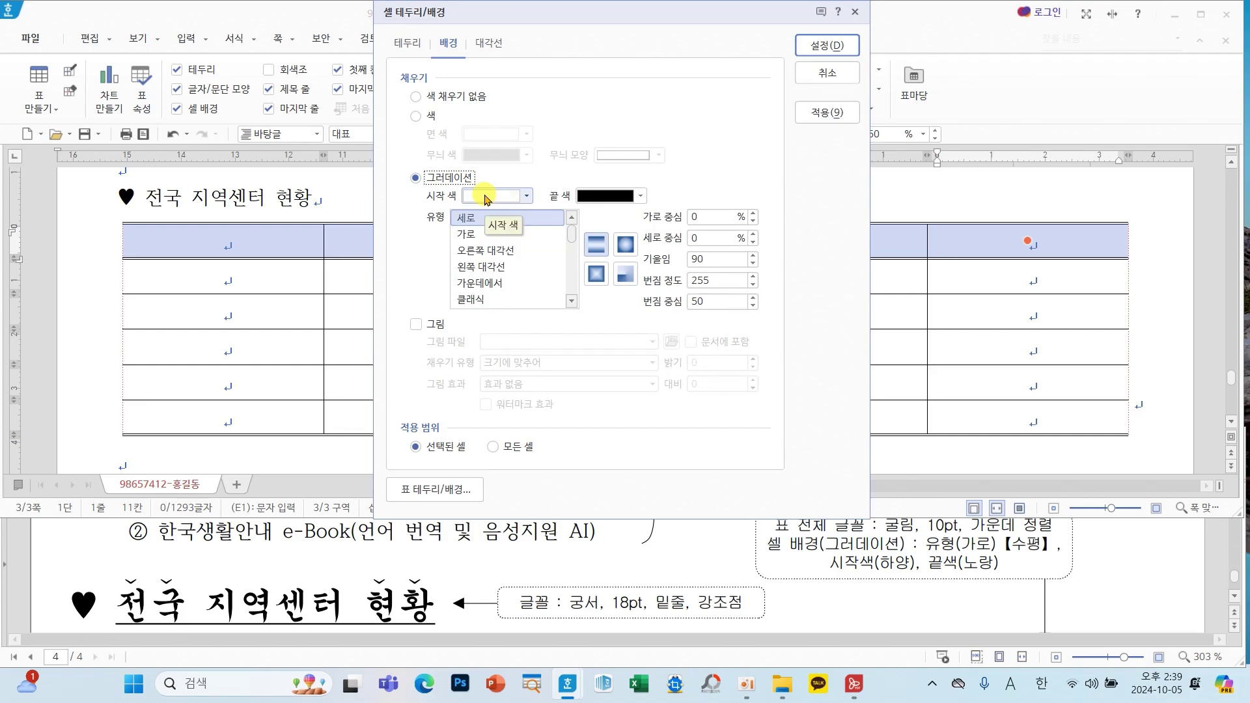
{"action": "left_click", "coordinate": [609, 196]}
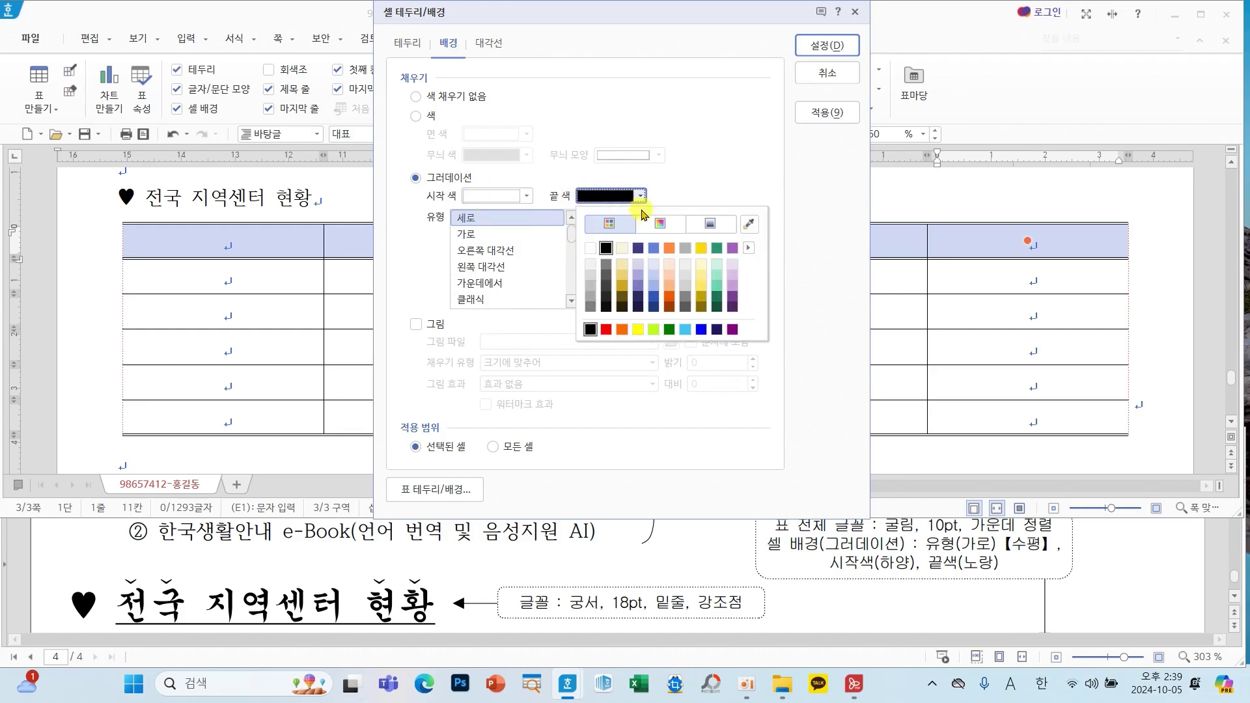
{"action": "left_click", "coordinate": [638, 330]}
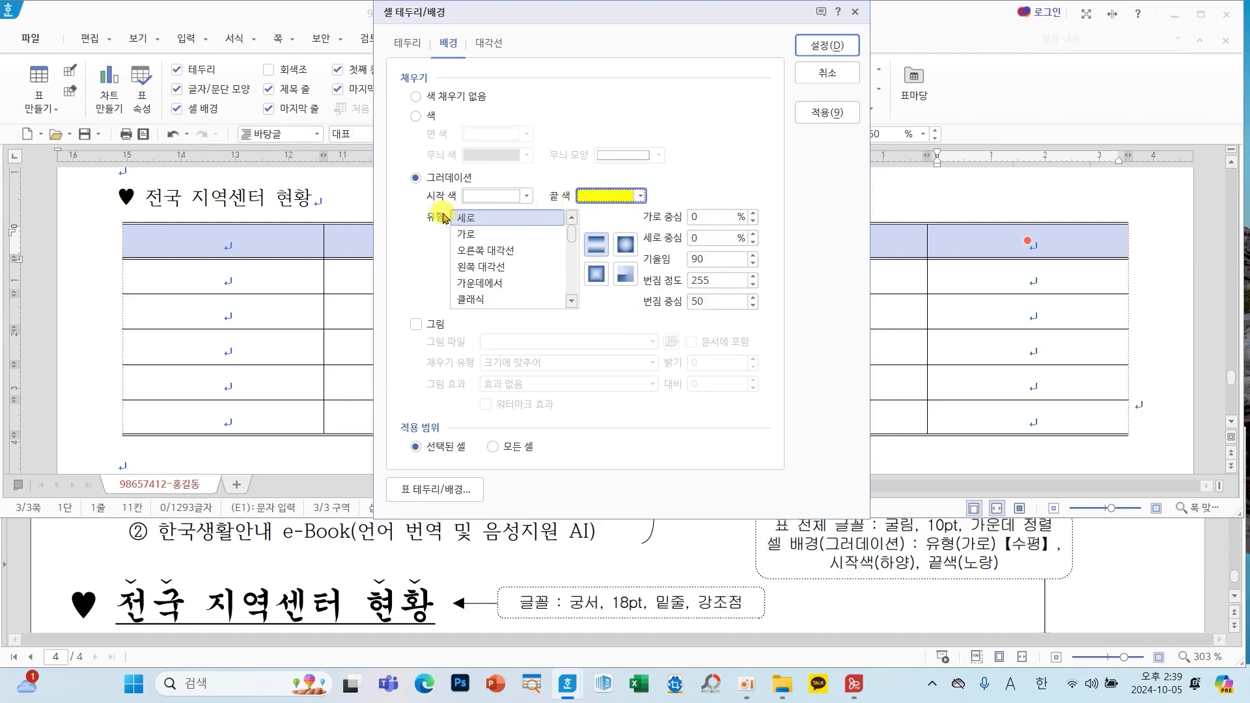
{"action": "left_click", "coordinate": [463, 234]}
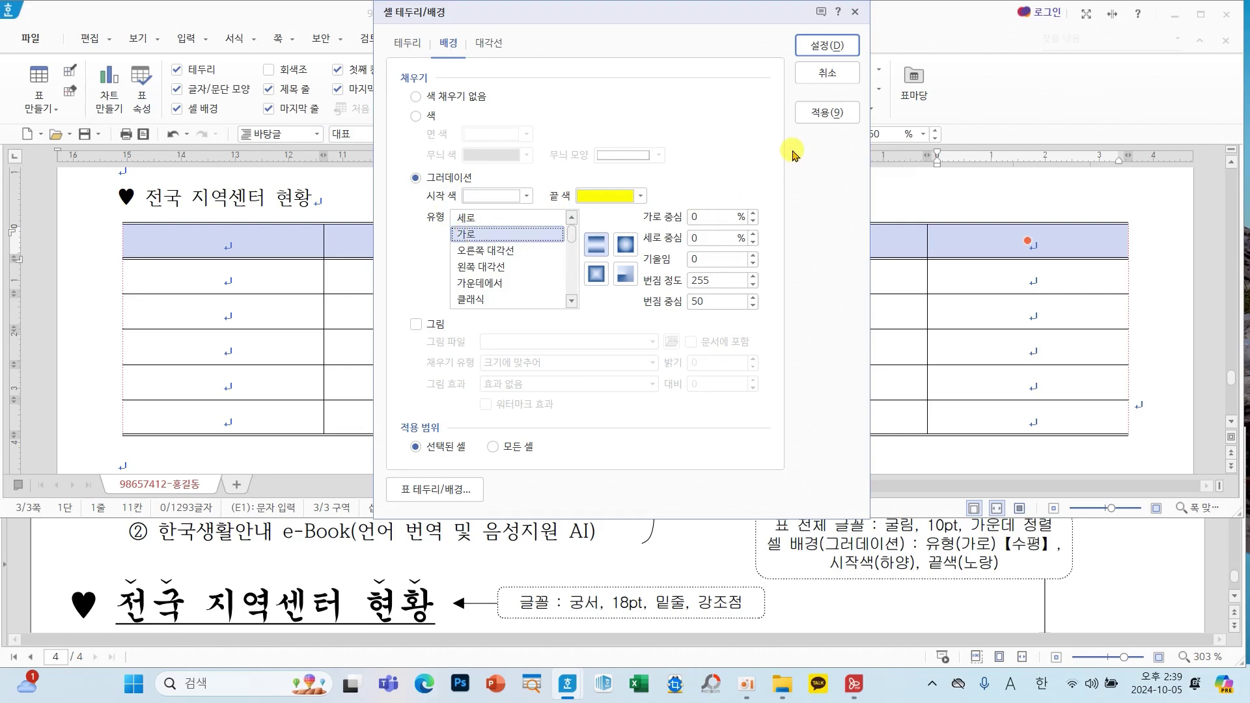
{"action": "left_click", "coordinate": [826, 45]}
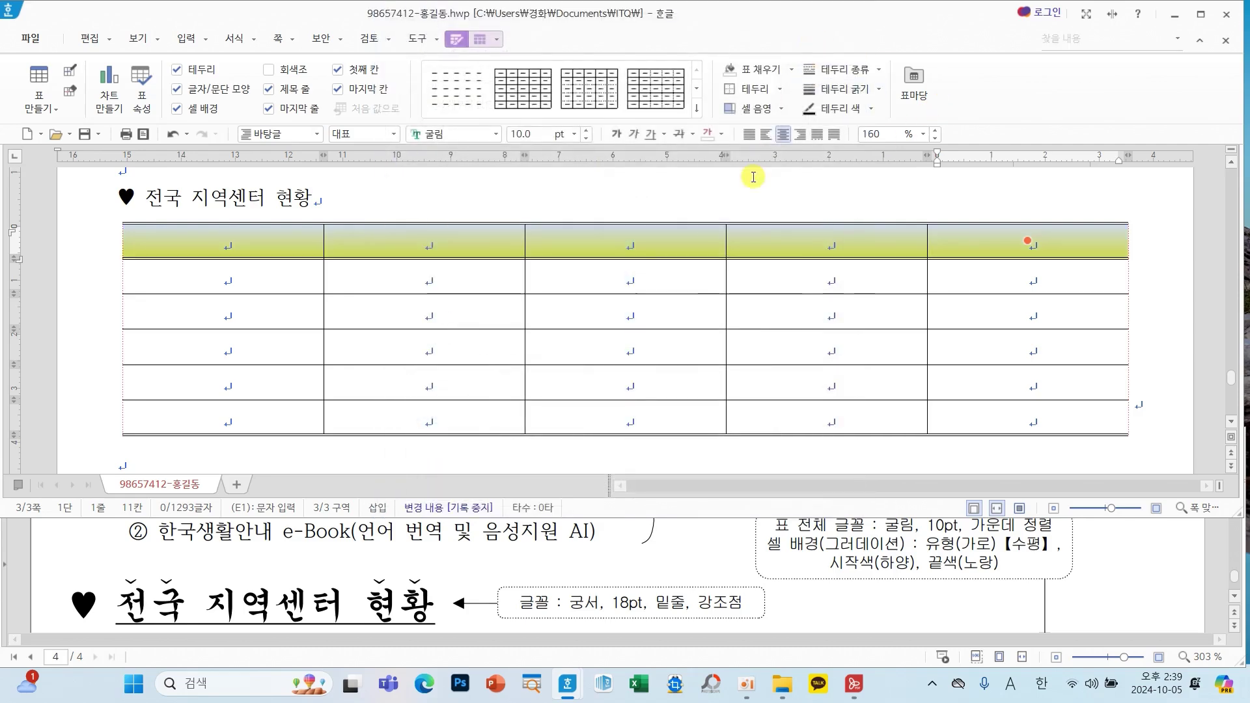
{"action": "left_click", "coordinate": [616, 268]}
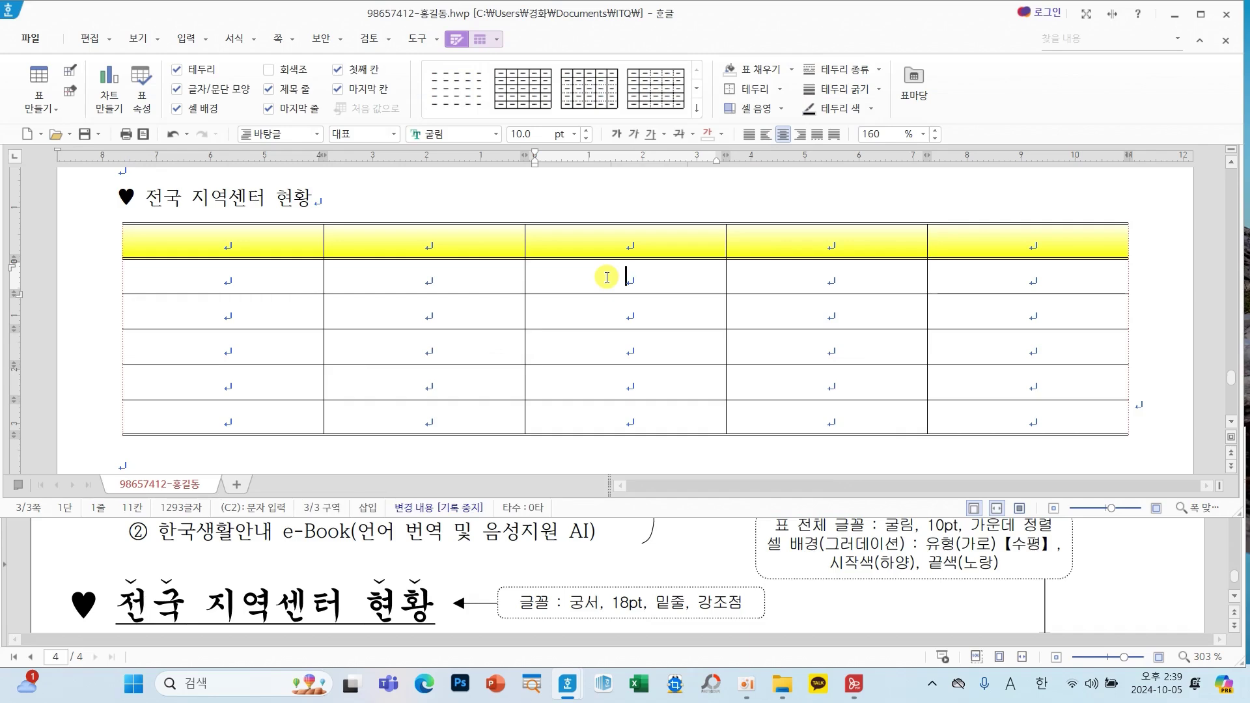
Merge the second and third rows' cells in the table's first column, and do the same in its last column.
{"action": "scroll", "coordinate": [576, 615], "scroll_direction": "down", "scroll_amount": 5}
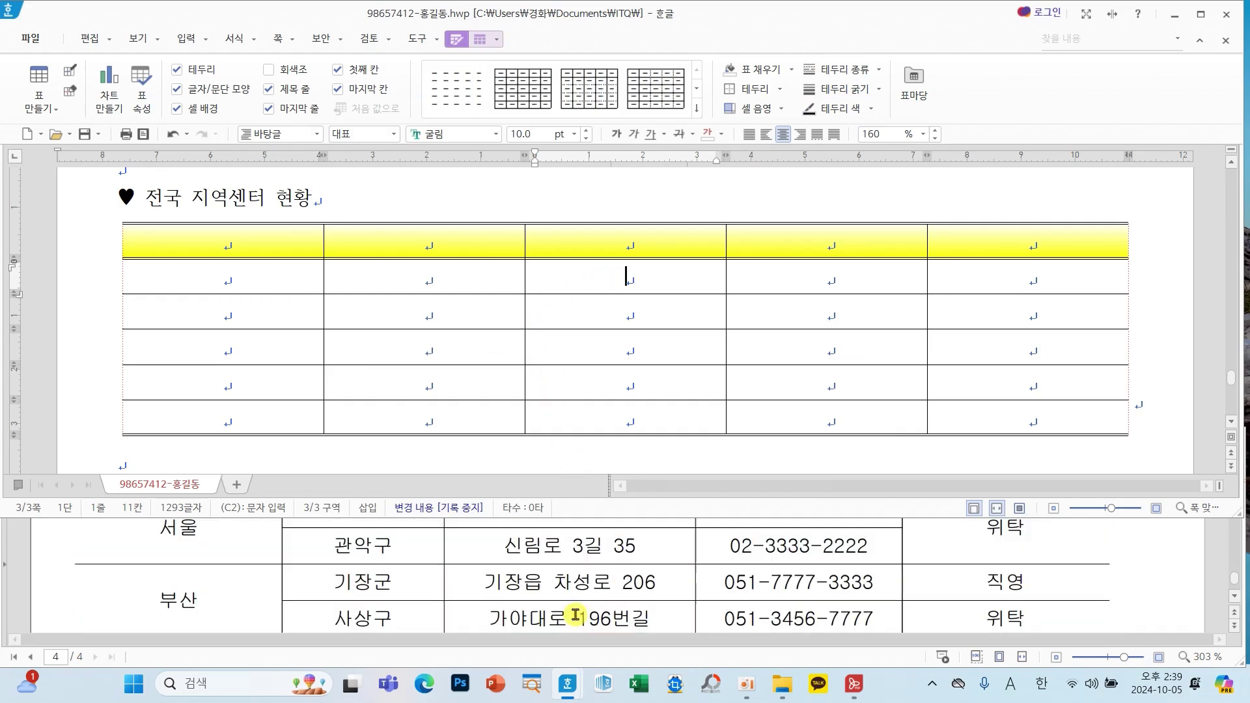
{"action": "scroll", "coordinate": [576, 615], "scroll_direction": "up", "scroll_amount": 2}
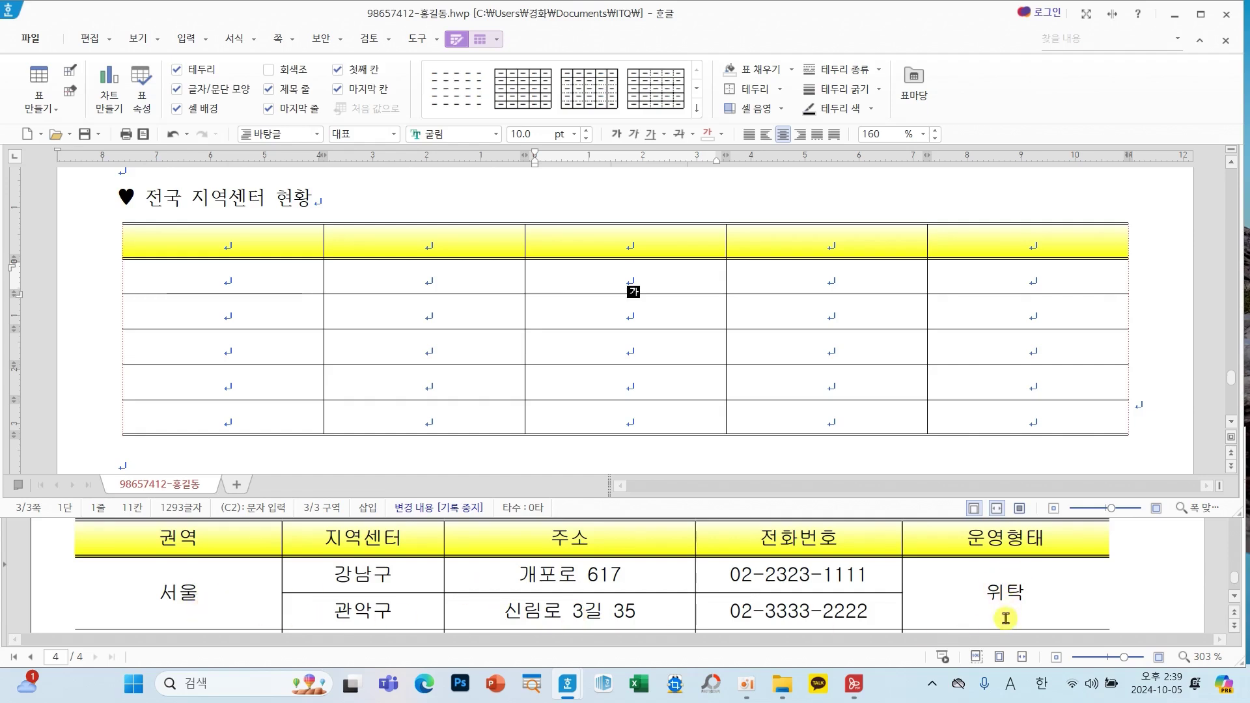
{"action": "left_click_drag", "start_coordinate": [238, 277], "coordinate": [228, 309]}
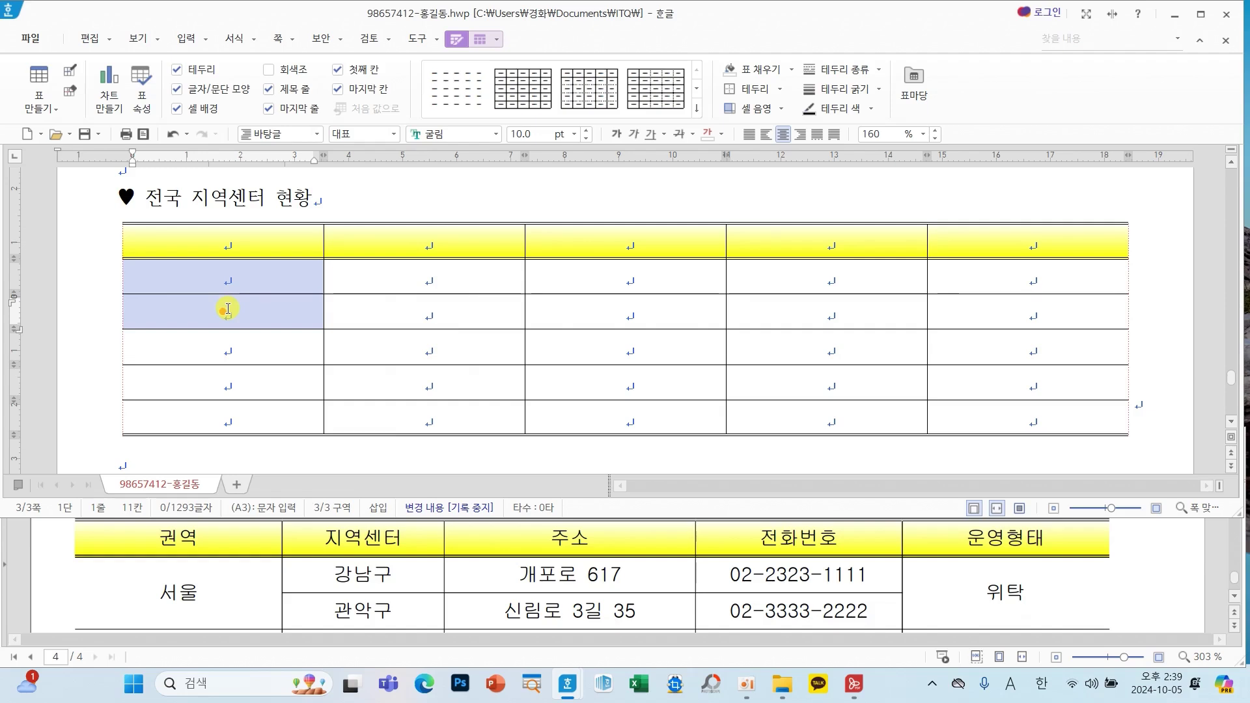
{"action": "left_click_drag", "start_coordinate": [447, 260], "coordinate": [429, 374]}
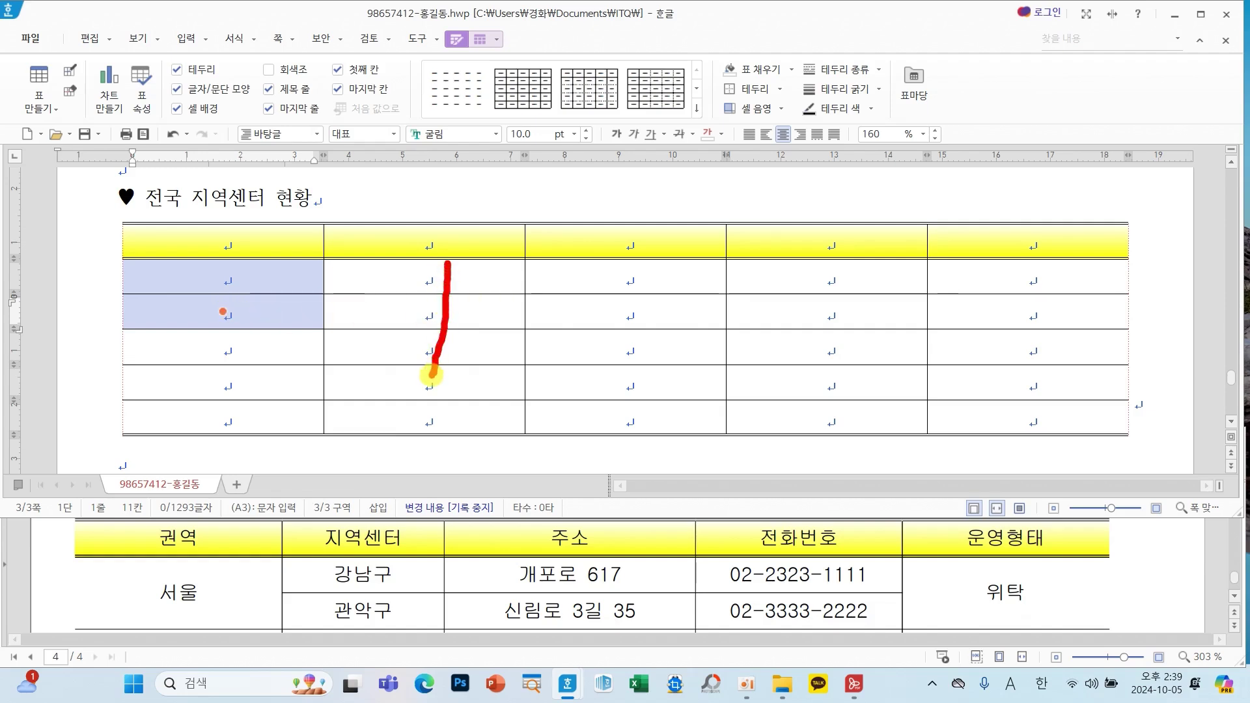
{"action": "mouse_move", "coordinate": [448, 255]}
{"action": "left_mouse_down"}
{"action": "mouse_move", "coordinate": [456, 315]}
{"action": "mouse_move", "coordinate": [519, 254]}
{"action": "mouse_move", "coordinate": [525, 351]}
{"action": "left_mouse_up"}
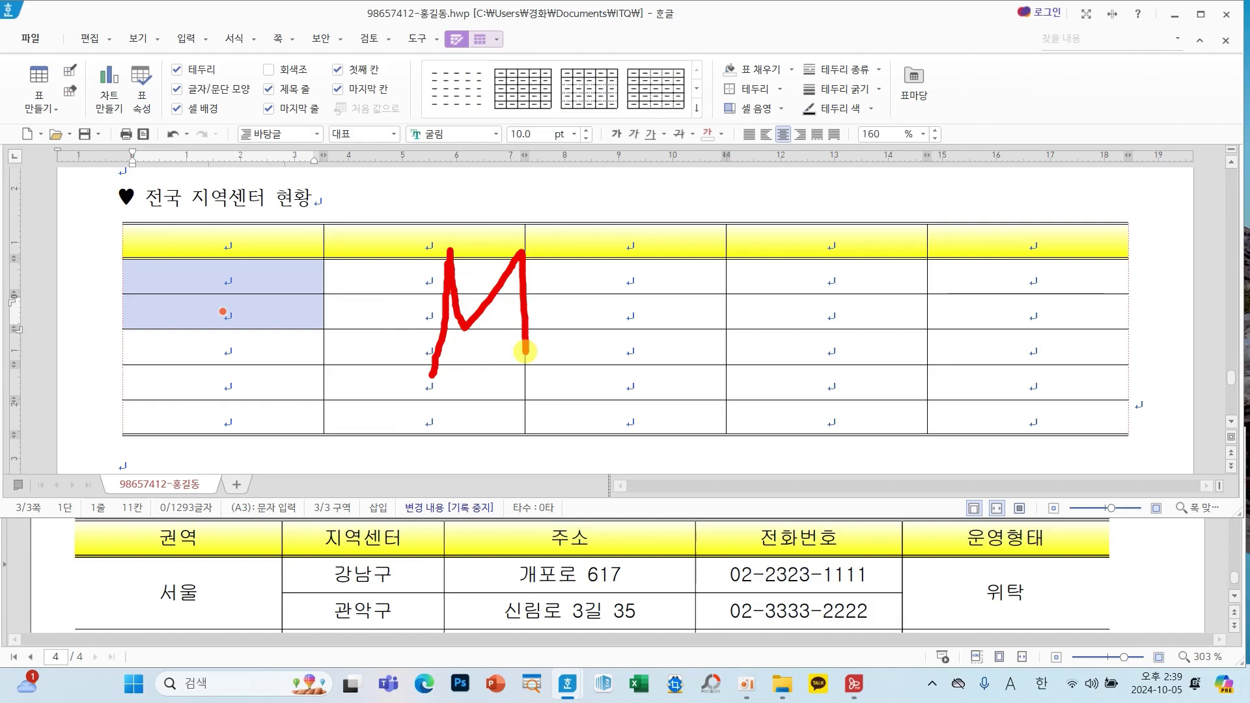
{"action": "mouse_move", "coordinate": [397, 213]}
{"action": "left_mouse_down"}
{"action": "mouse_move", "coordinate": [495, 357]}
{"action": "mouse_move", "coordinate": [560, 403]}
{"action": "left_mouse_up"}
{"action": "key", "text": "Escape"}
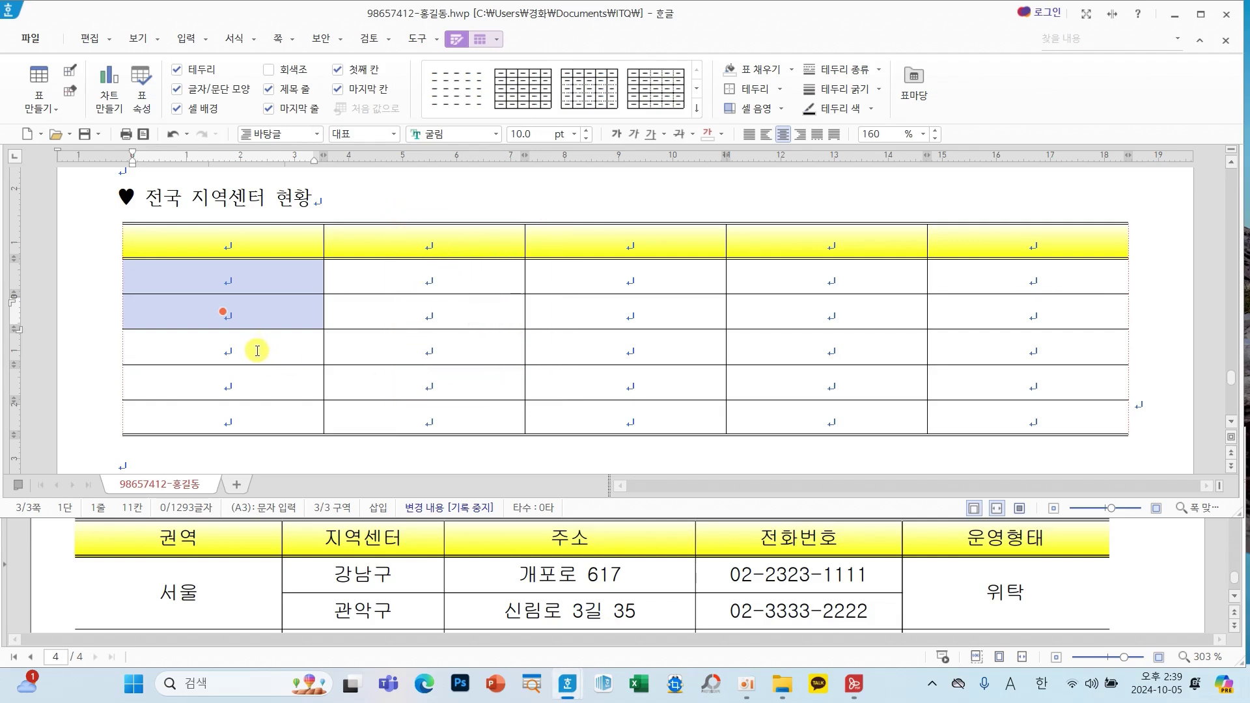
{"action": "key", "text": "m"}
{"action": "left_click_drag", "start_coordinate": [987, 284], "coordinate": [985, 310]}
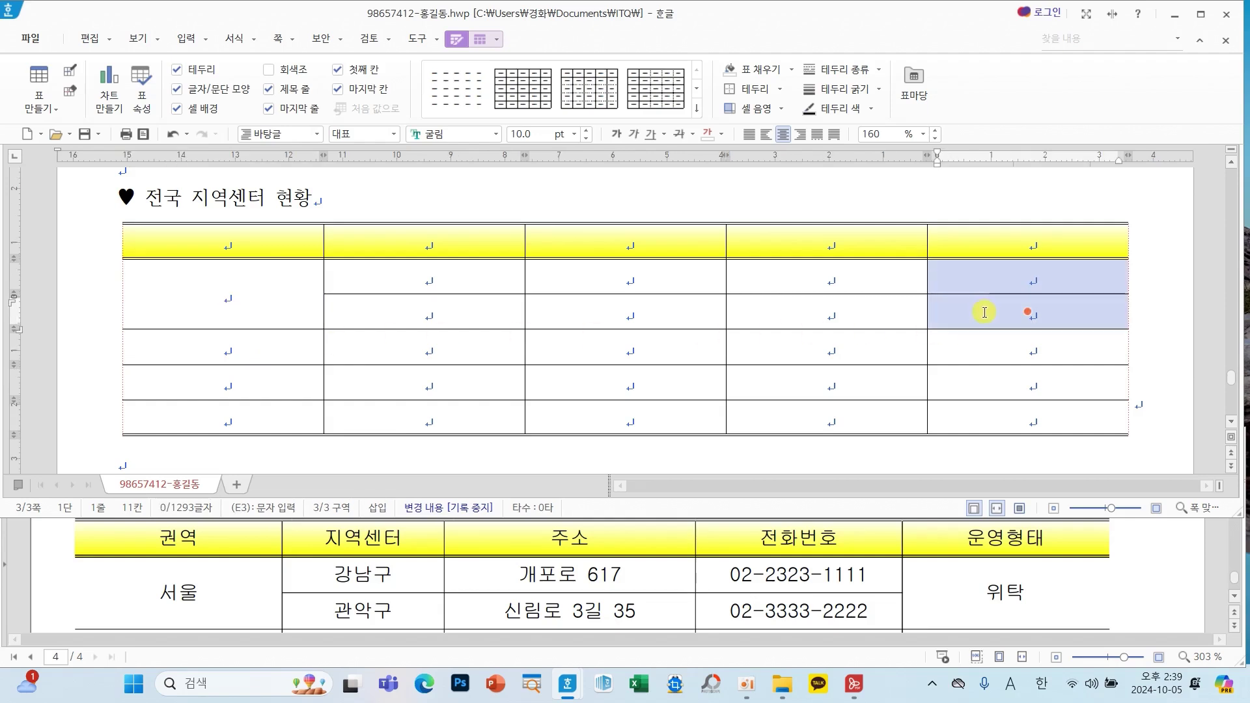
{"action": "key", "text": "m"}
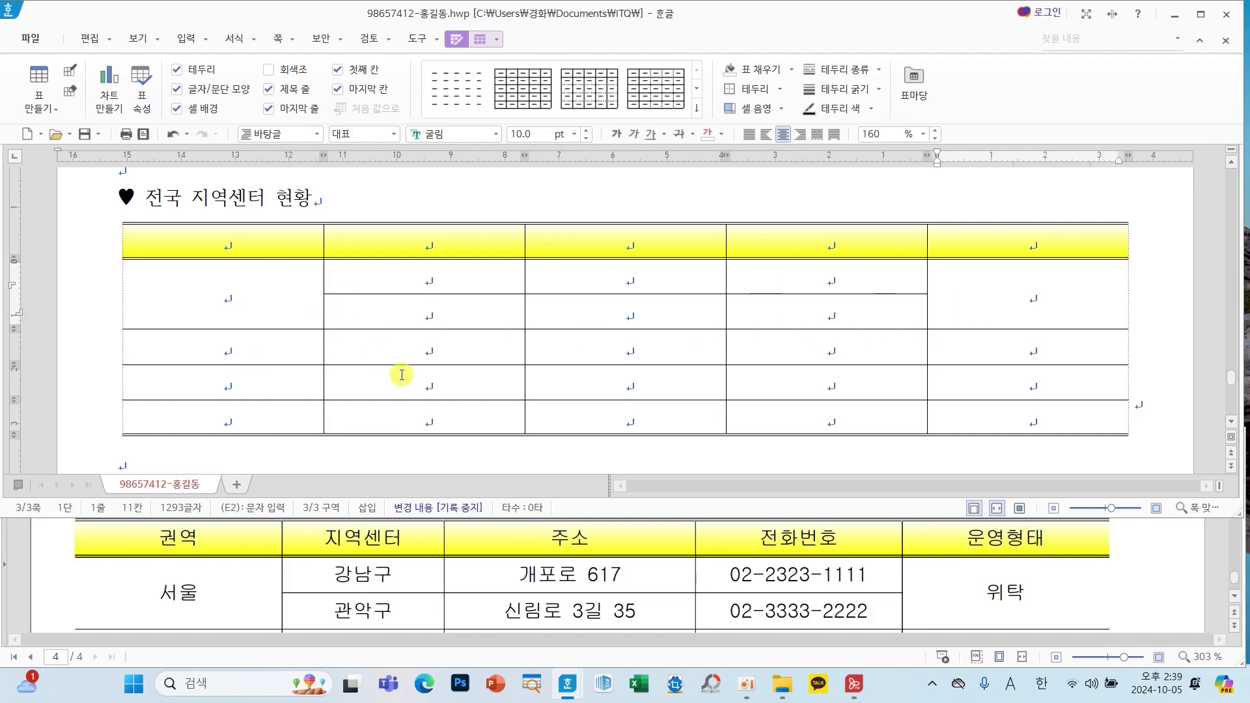
Merge the fourth and fifth rows' cells in the table's first column, matching the 부산 cell on the exam sheet.
{"action": "scroll", "coordinate": [453, 560], "scroll_direction": "down", "scroll_amount": 3}
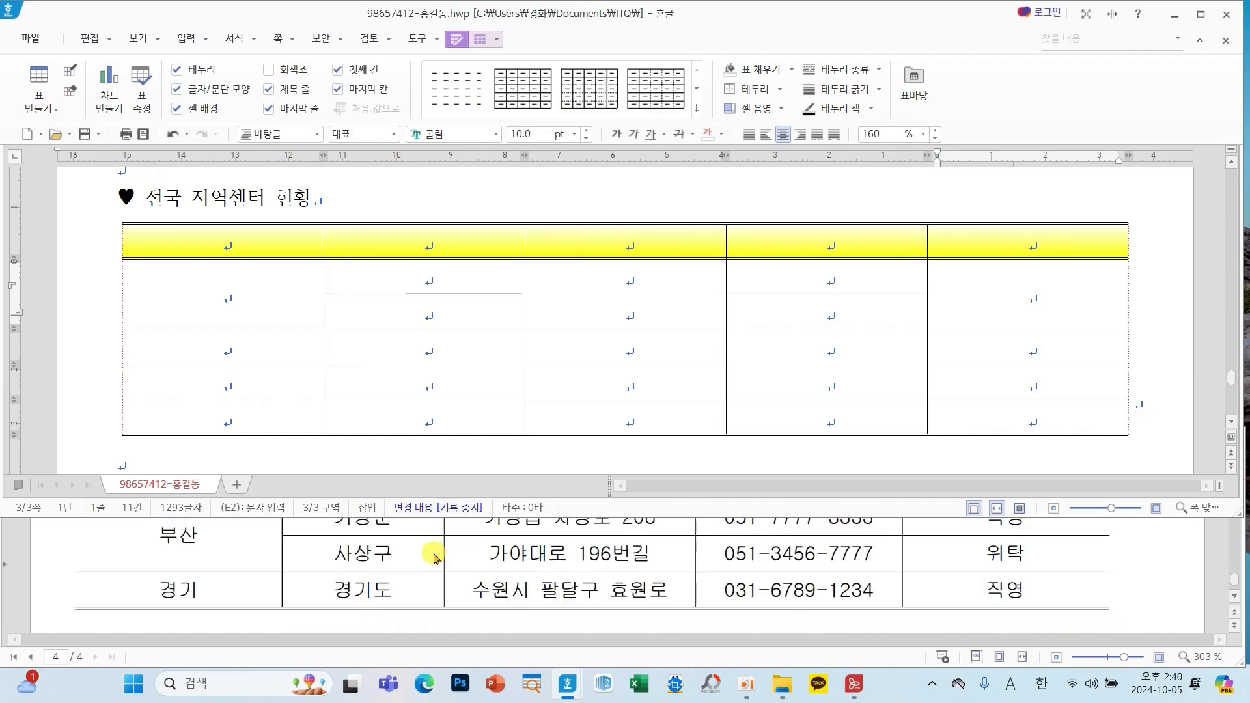
{"action": "scroll", "coordinate": [434, 553], "scroll_direction": "up", "scroll_amount": 2}
{"action": "left_click_drag", "start_coordinate": [235, 354], "coordinate": [230, 387]}
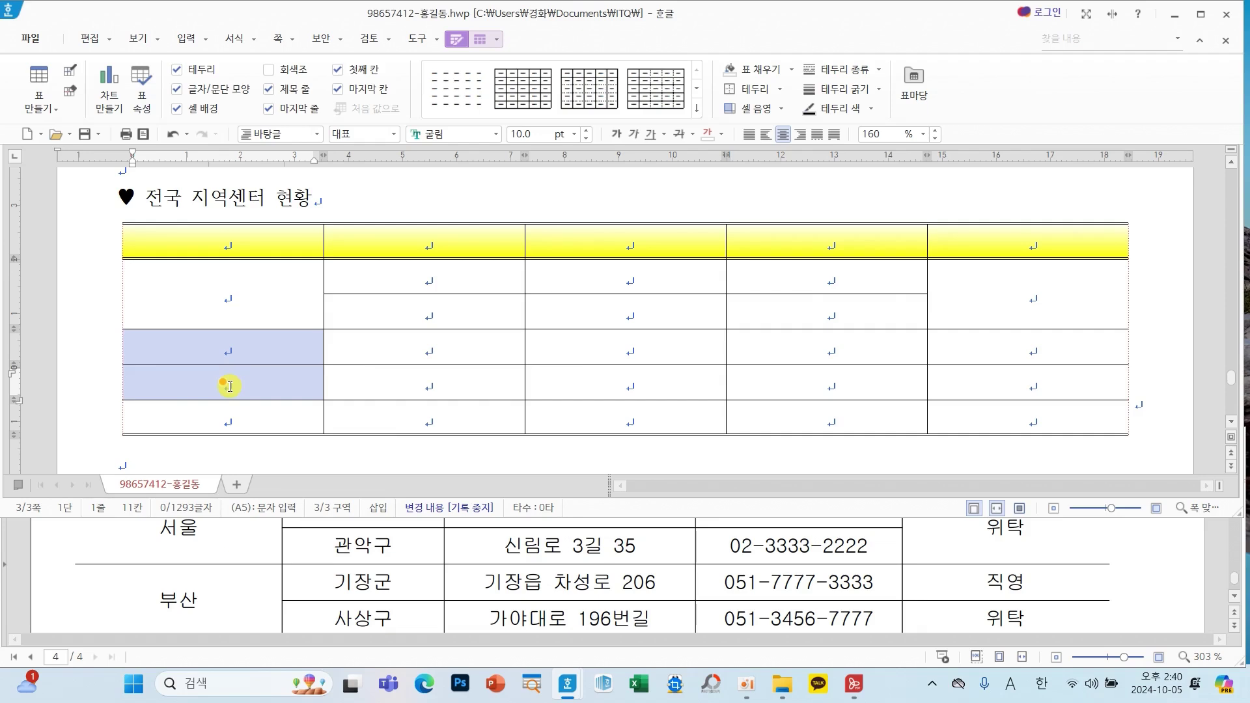
{"action": "key", "text": "m"}
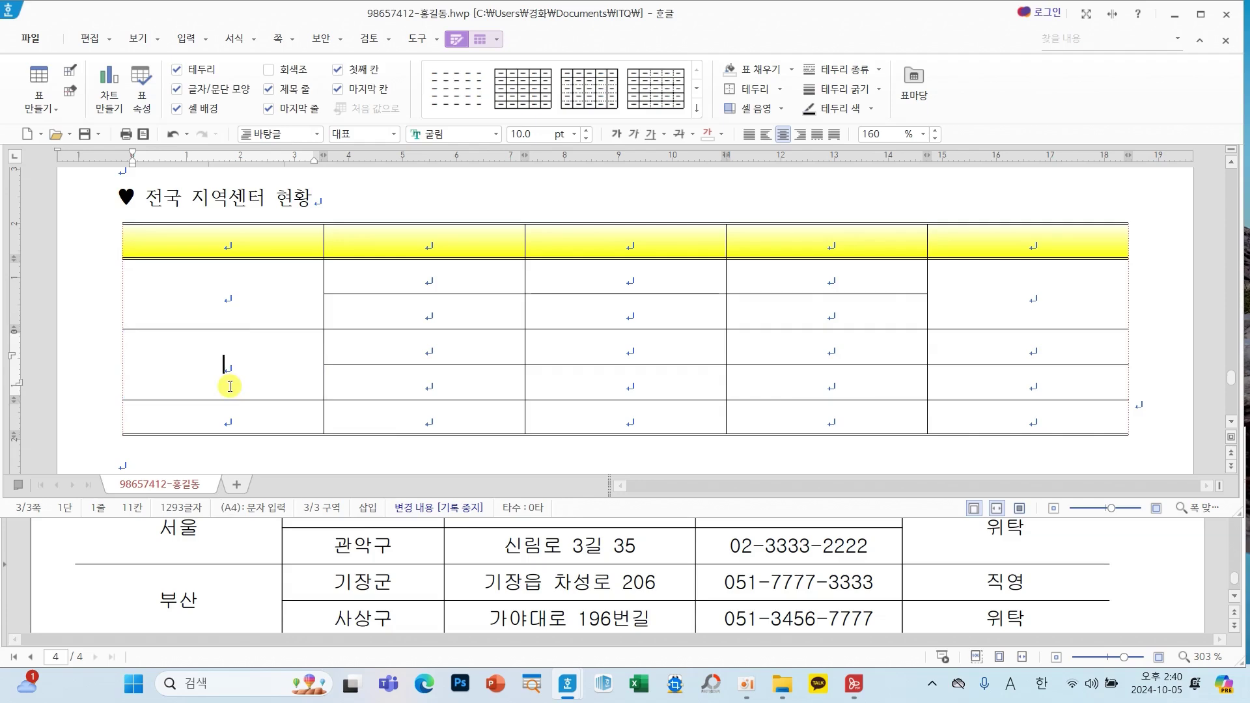
Fill the table from its first cell with the exam sheet's 권역, 지역센터, 주소, 전화번호 and 운영형태 data.
{"action": "left_click", "coordinate": [242, 241]}
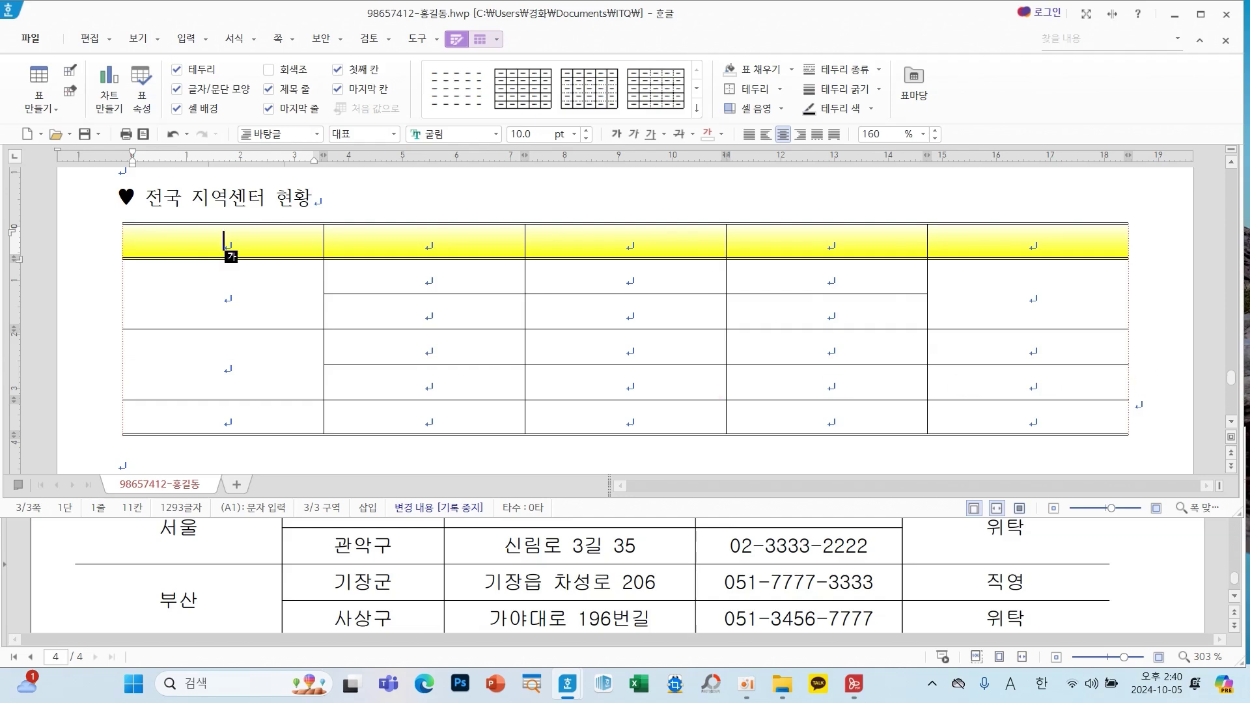
{"action": "key", "text": "ctrl+v"}
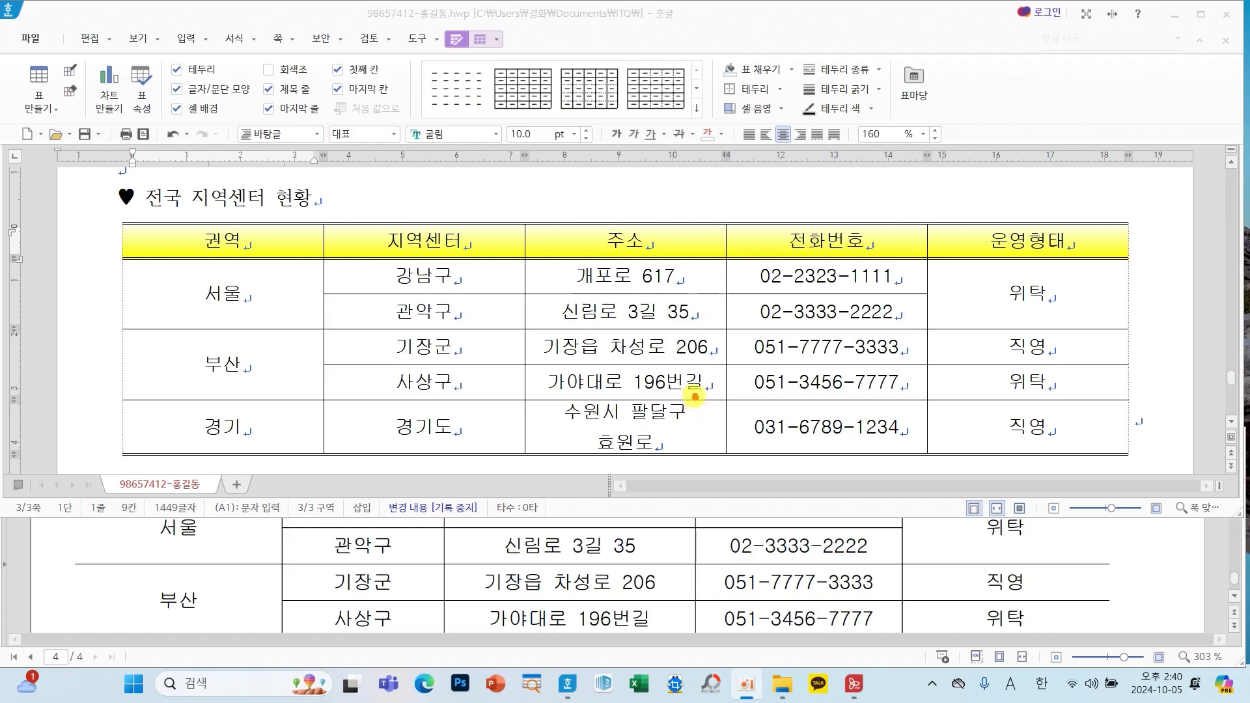
{"action": "mouse_move", "coordinate": [695, 396]}
{"action": "left_mouse_down"}
{"action": "mouse_move", "coordinate": [534, 443]}
{"action": "mouse_move", "coordinate": [705, 420]}
{"action": "mouse_move", "coordinate": [688, 381]}
{"action": "left_mouse_up"}
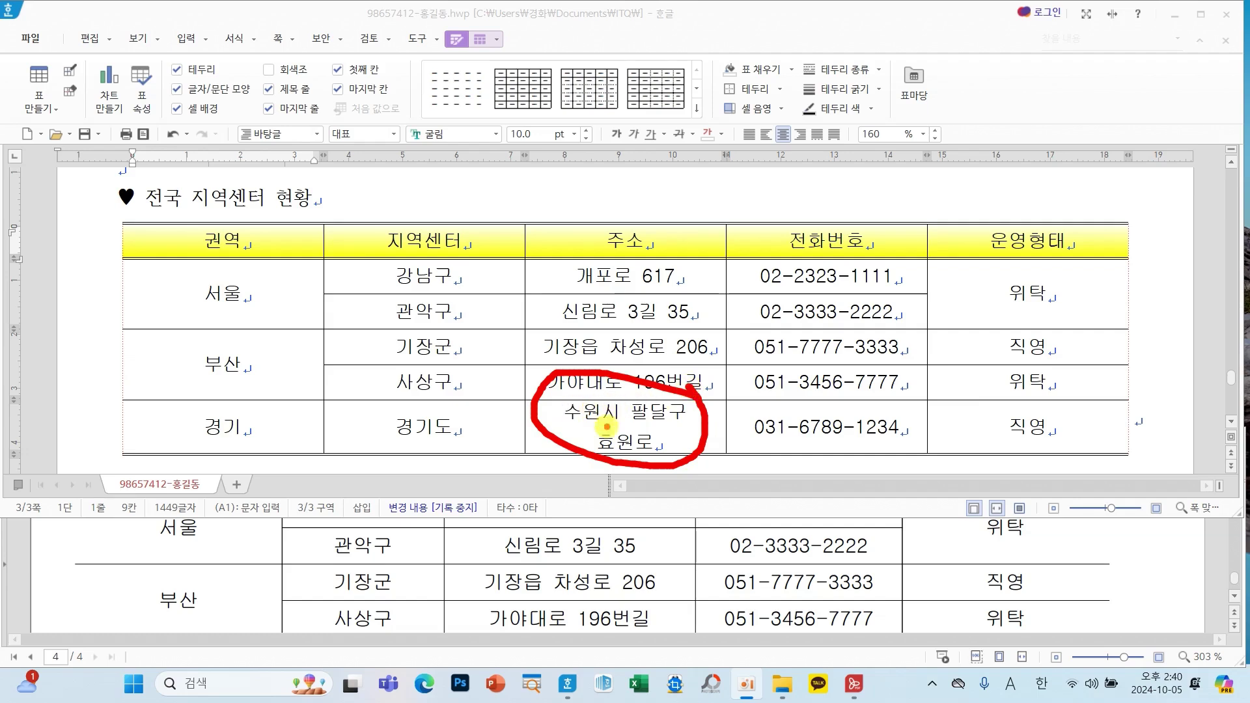
{"action": "key", "text": "Escape"}
Adjust the column borders to widen 주소 into 지역센터, narrow 권역, and widen 전화번호 into 운영형태.
{"action": "scroll", "coordinate": [670, 573], "scroll_direction": "down", "scroll_amount": 2}
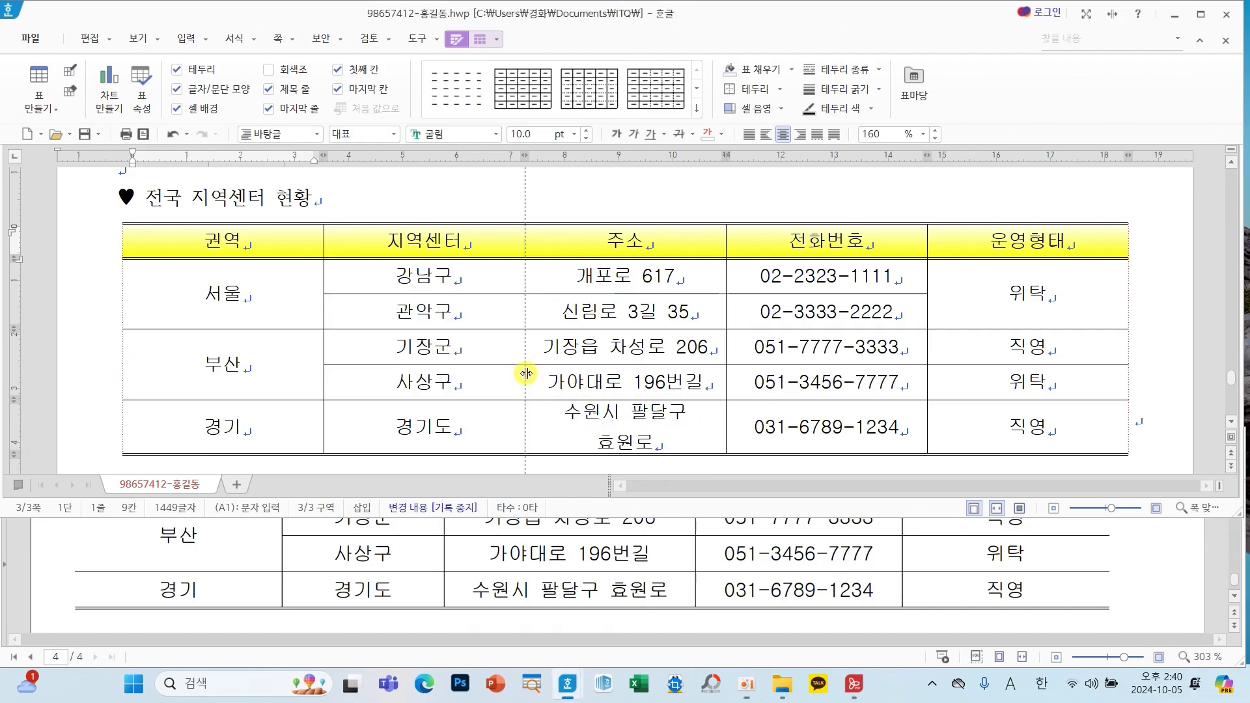
{"action": "left_click_drag", "start_coordinate": [523, 373], "coordinate": [485, 374]}
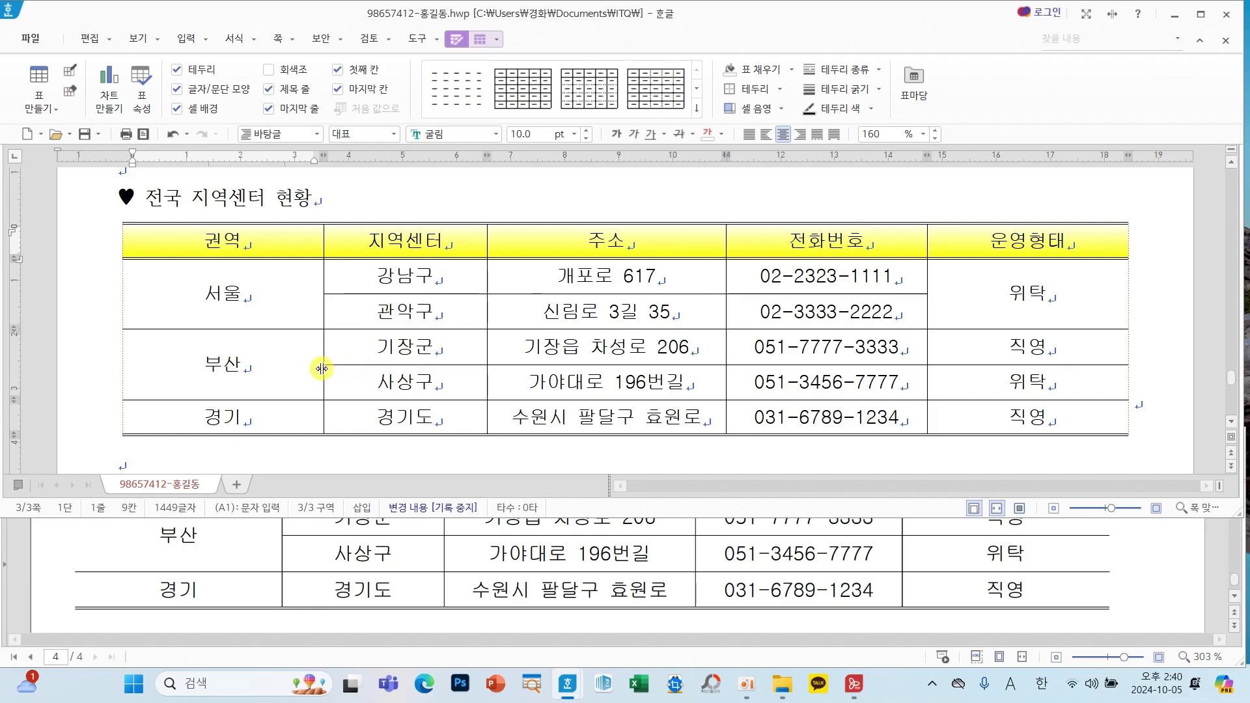
{"action": "left_click_drag", "start_coordinate": [324, 368], "coordinate": [297, 369]}
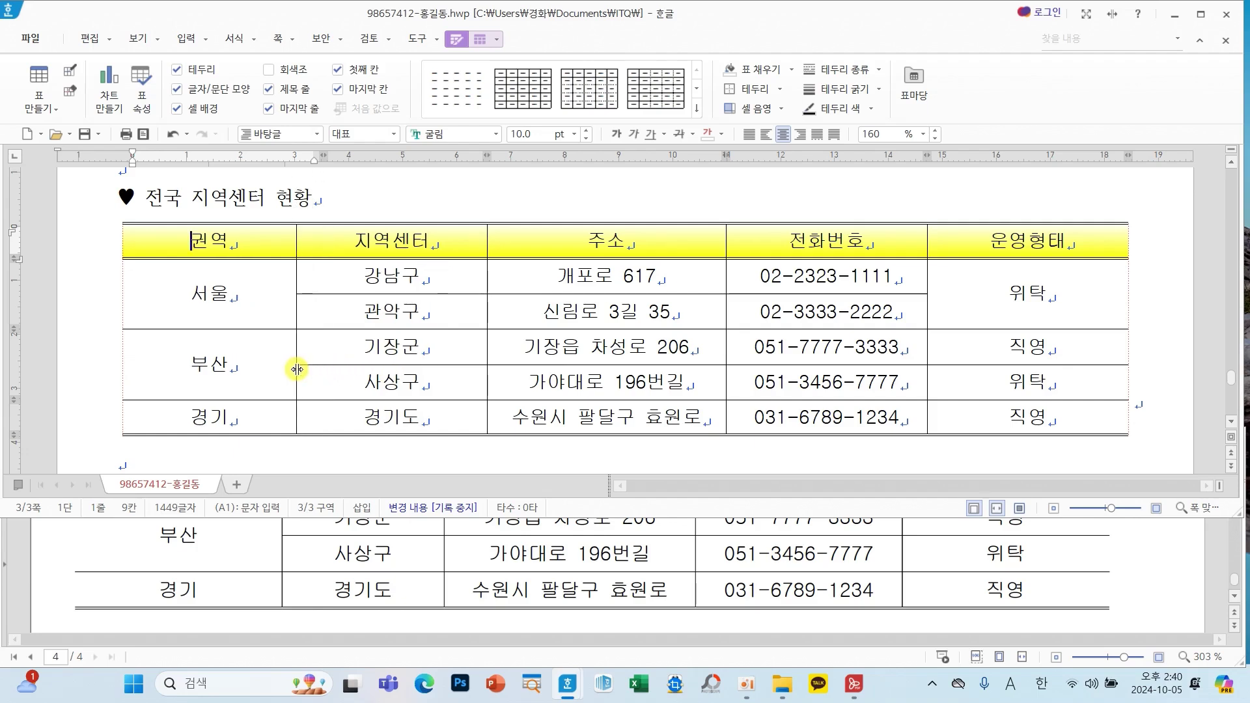
{"action": "left_click", "coordinate": [926, 351]}
{"action": "left_click_drag", "start_coordinate": [928, 350], "coordinate": [962, 351]}
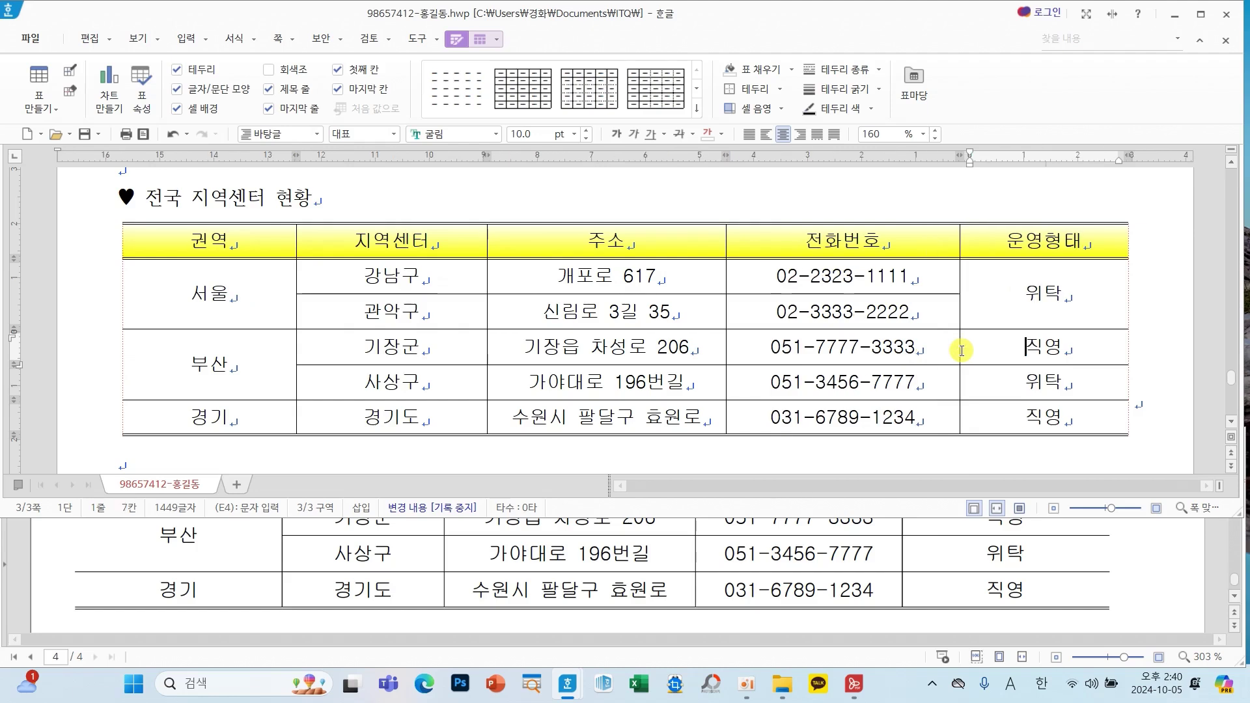
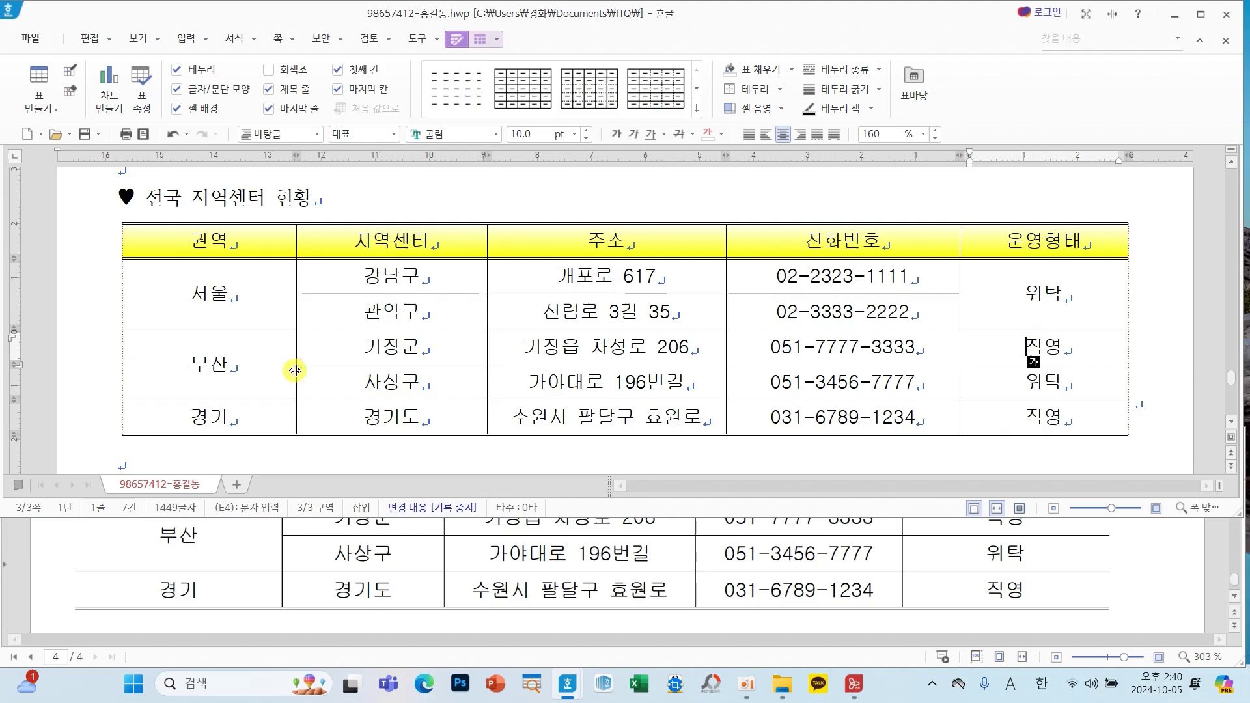
Widen the 권역 column by adjusting its border with the 지역센터 column.
{"action": "left_click_drag", "start_coordinate": [297, 373], "coordinate": [355, 377]}
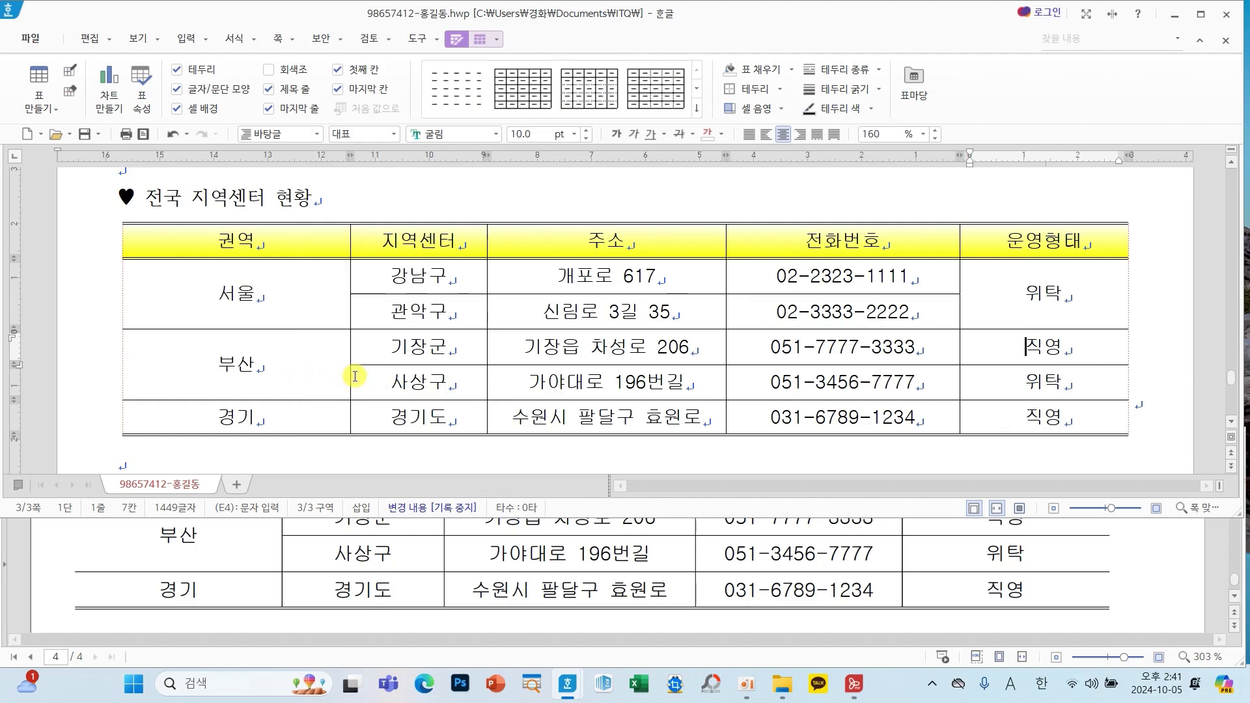
{"action": "scroll", "coordinate": [397, 612], "scroll_direction": "up", "scroll_amount": 4}
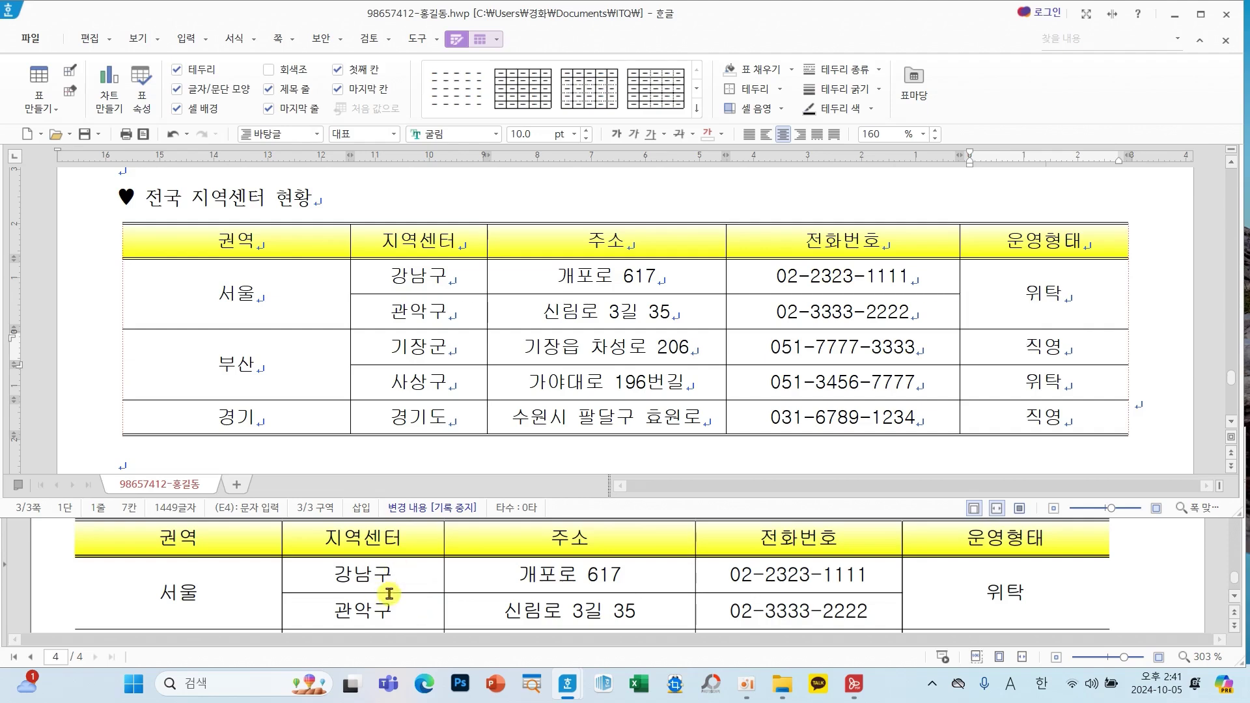
{"action": "scroll", "coordinate": [577, 609], "scroll_direction": "down", "scroll_amount": 4}
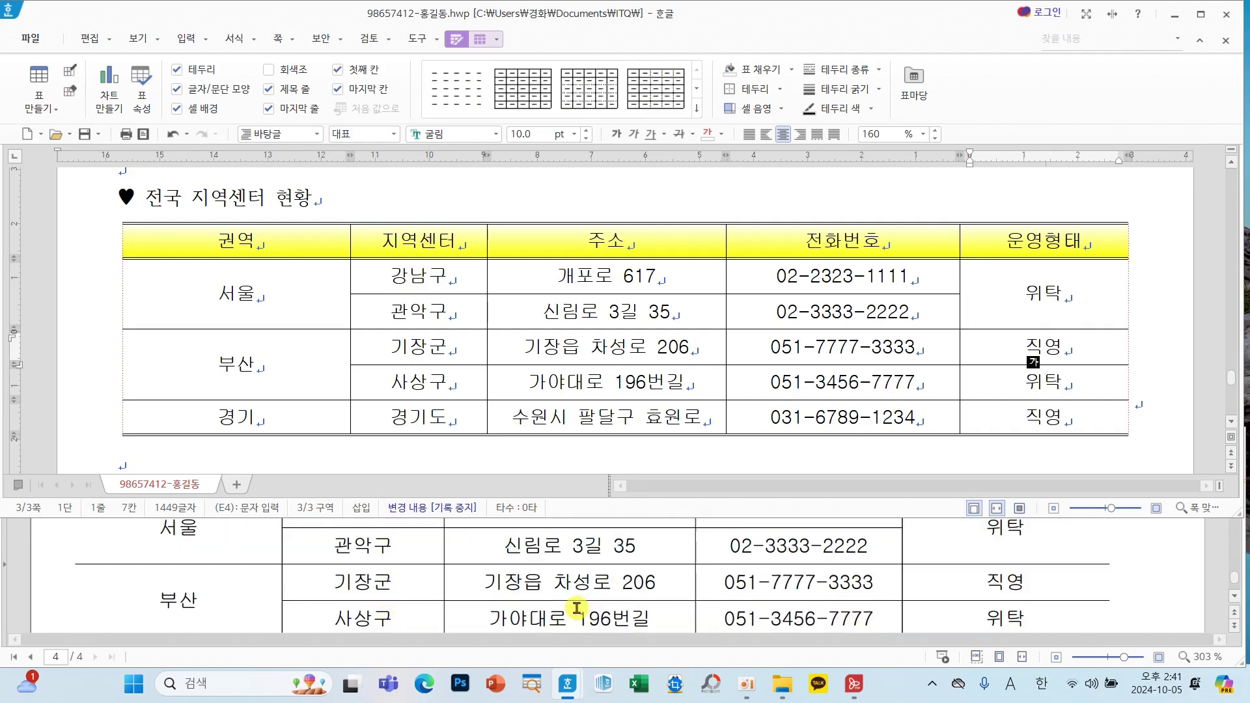
{"action": "left_click_drag", "start_coordinate": [350, 389], "coordinate": [340, 391]}
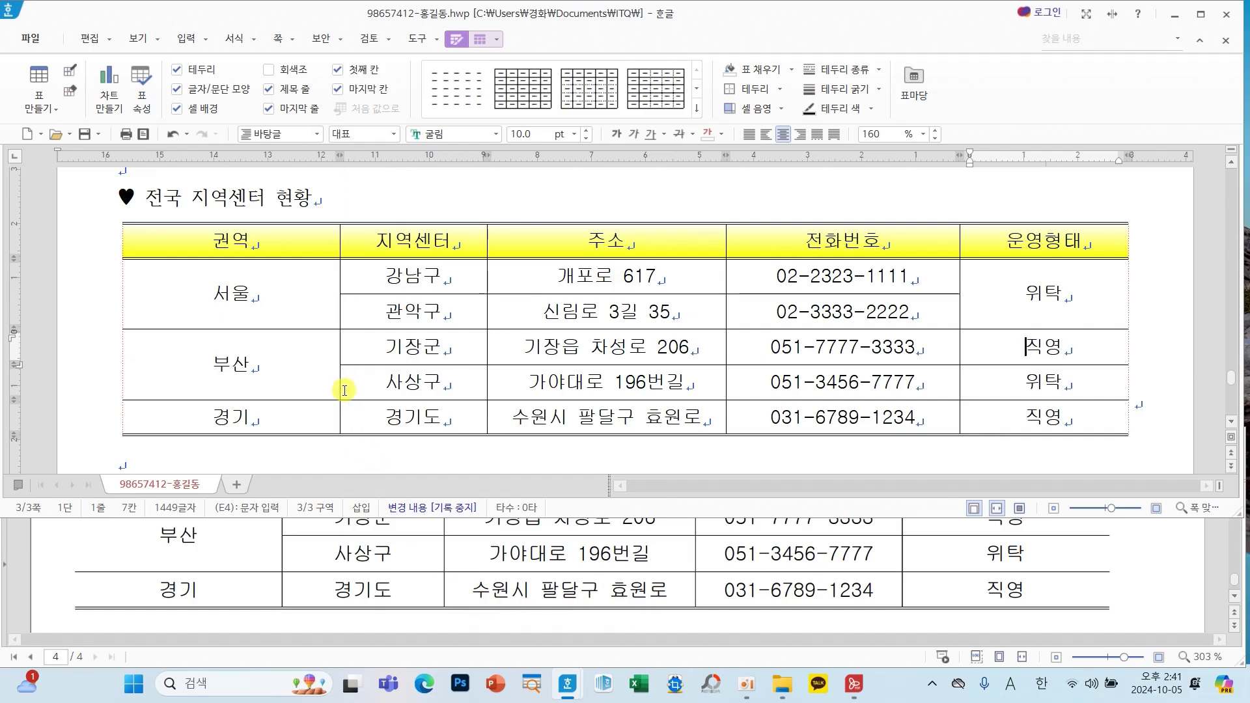
{"action": "scroll", "coordinate": [322, 566], "scroll_direction": "up", "scroll_amount": 4}
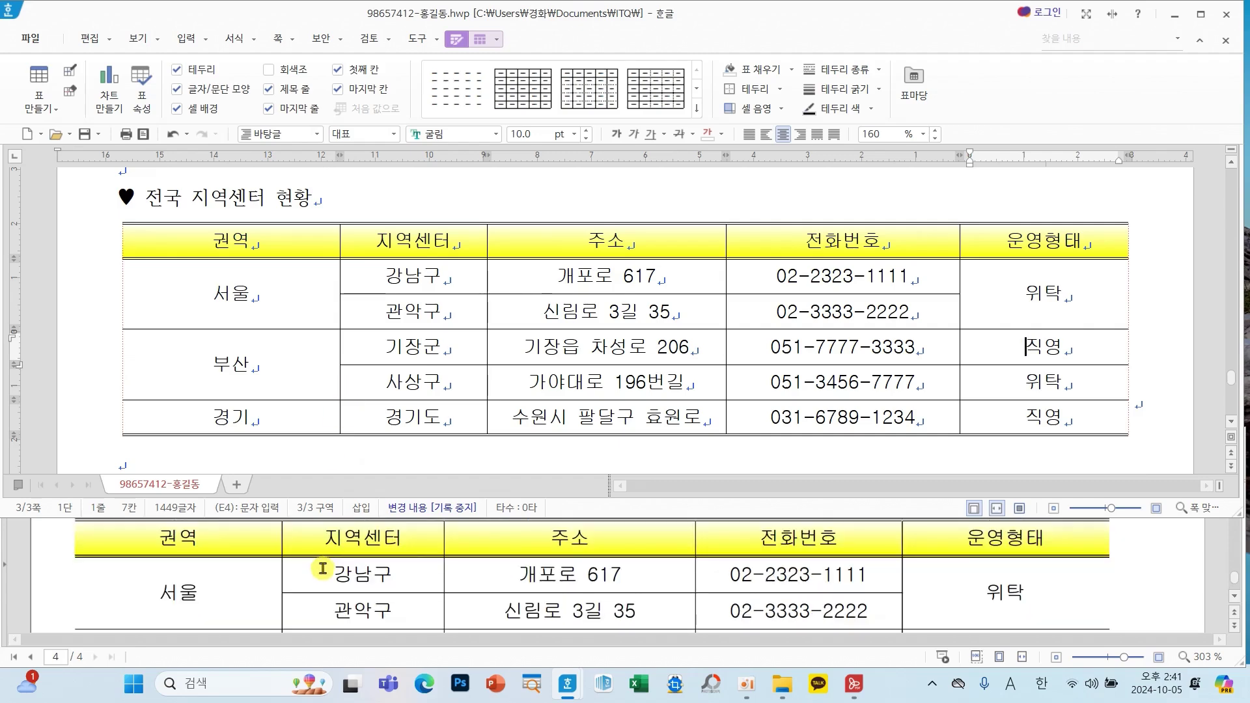
Add a new line below the table and enter 한국건강가정진흥원 on it.
{"action": "left_click", "coordinate": [265, 450]}
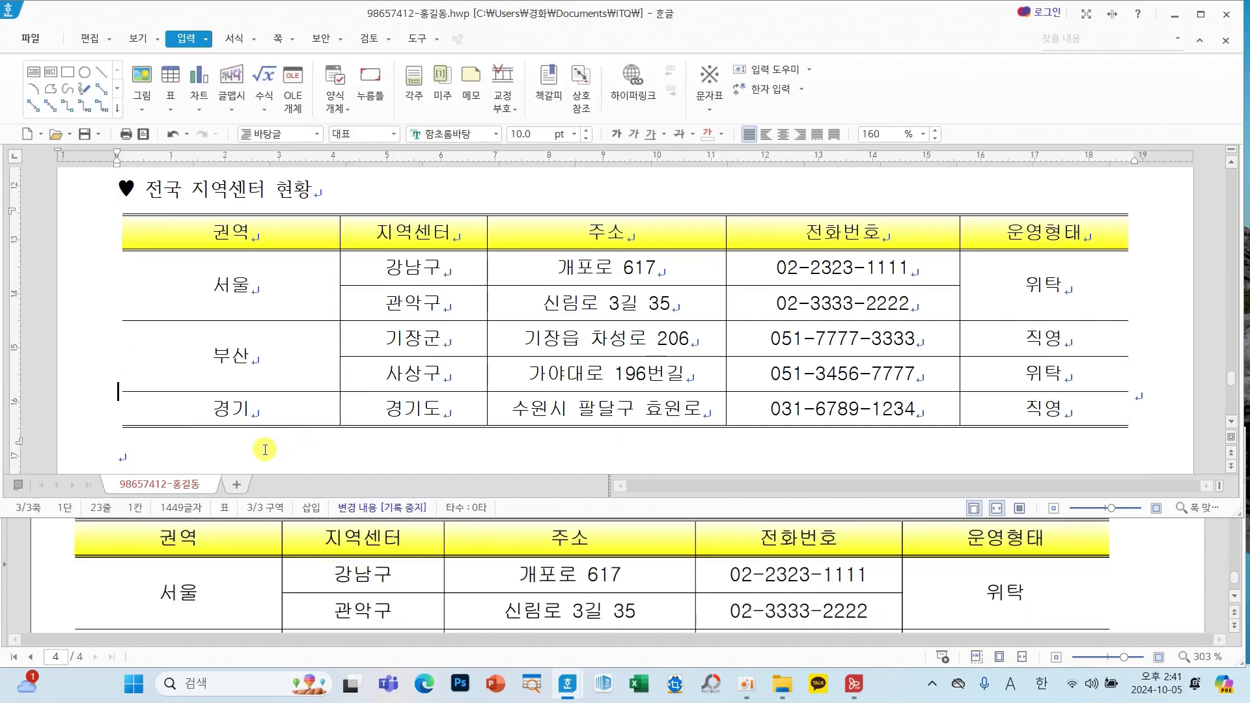
{"action": "left_click", "coordinate": [226, 456]}
{"action": "key", "text": "Return"}
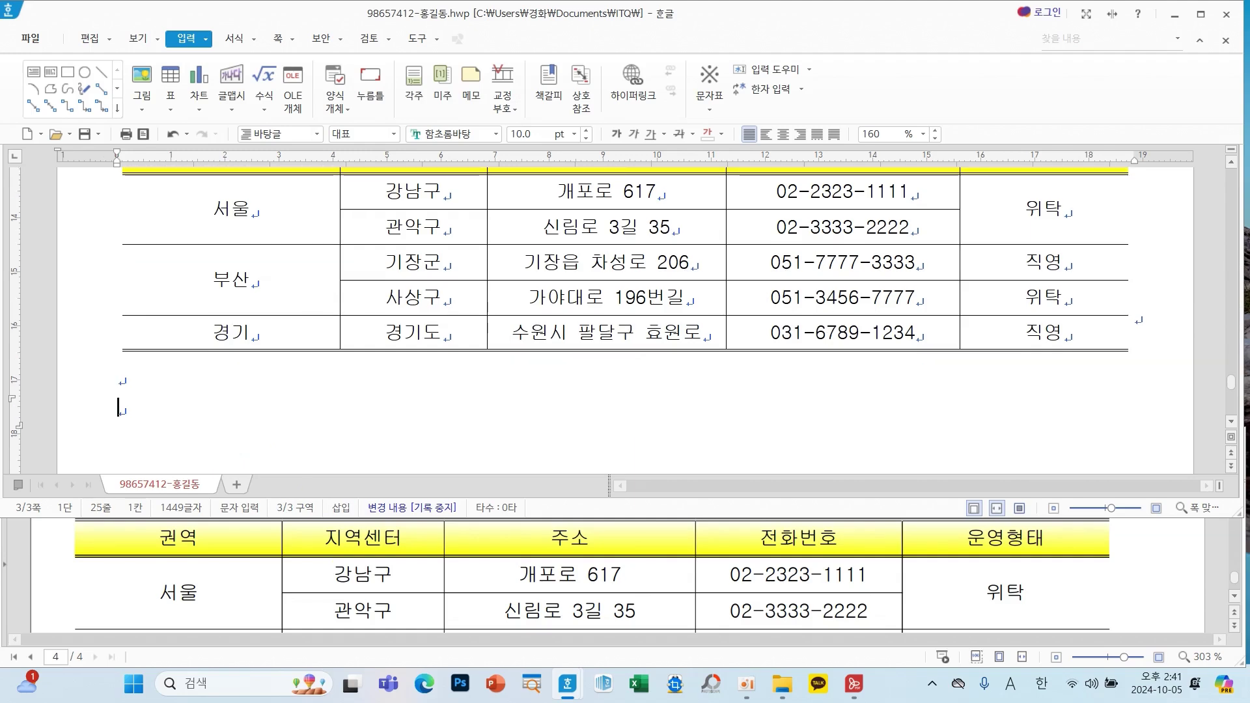
{"action": "scroll", "coordinate": [352, 540], "scroll_direction": "down", "scroll_amount": 10}
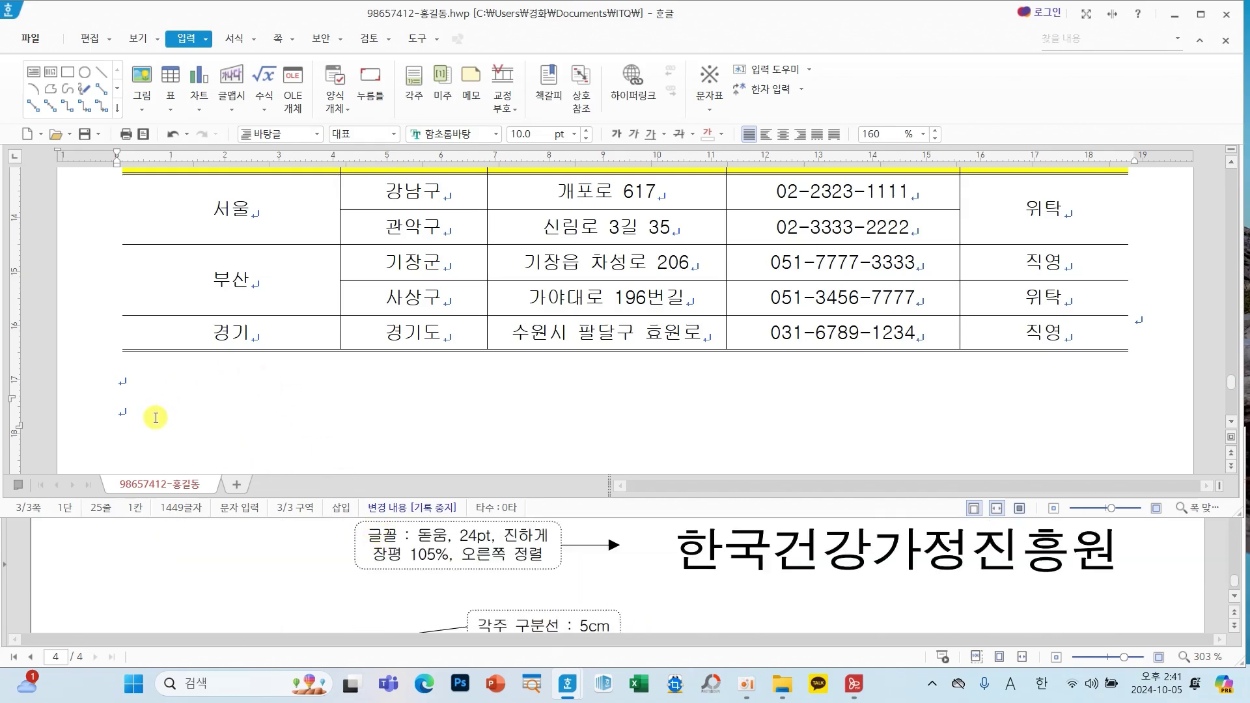
{"action": "type", "text": "한ㄱ건강가정징"}
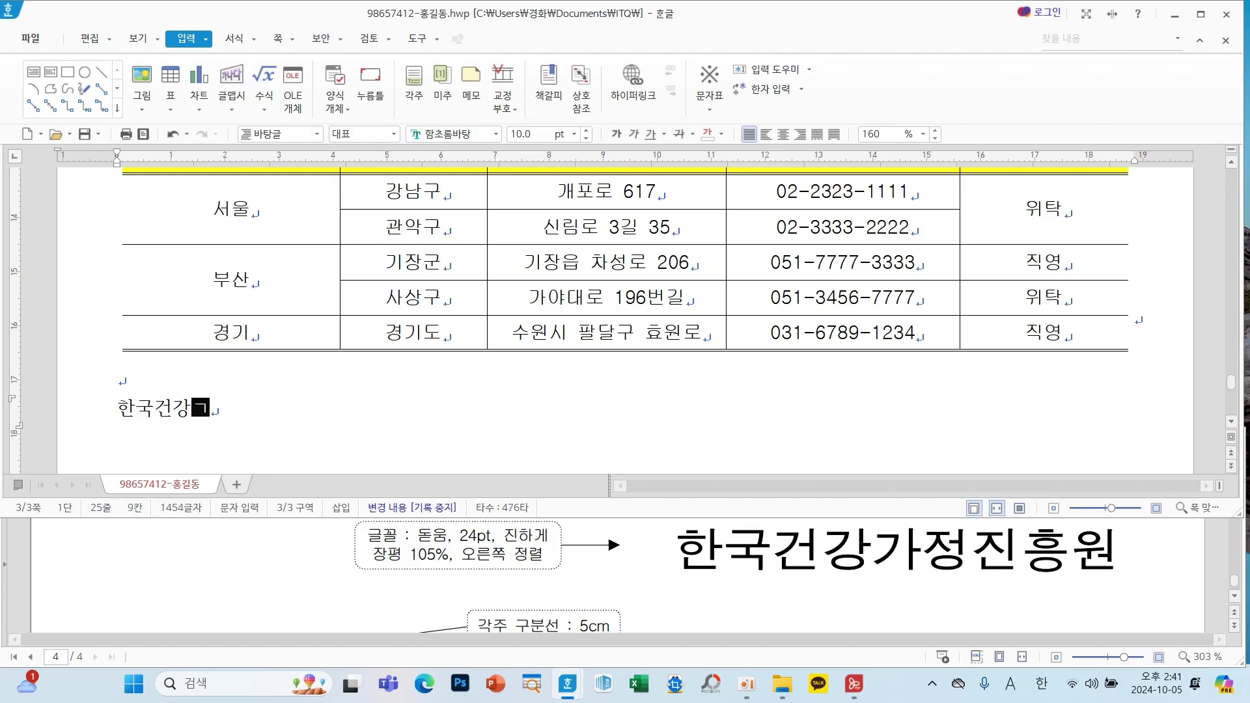
{"action": "type", "text": "흥우"}
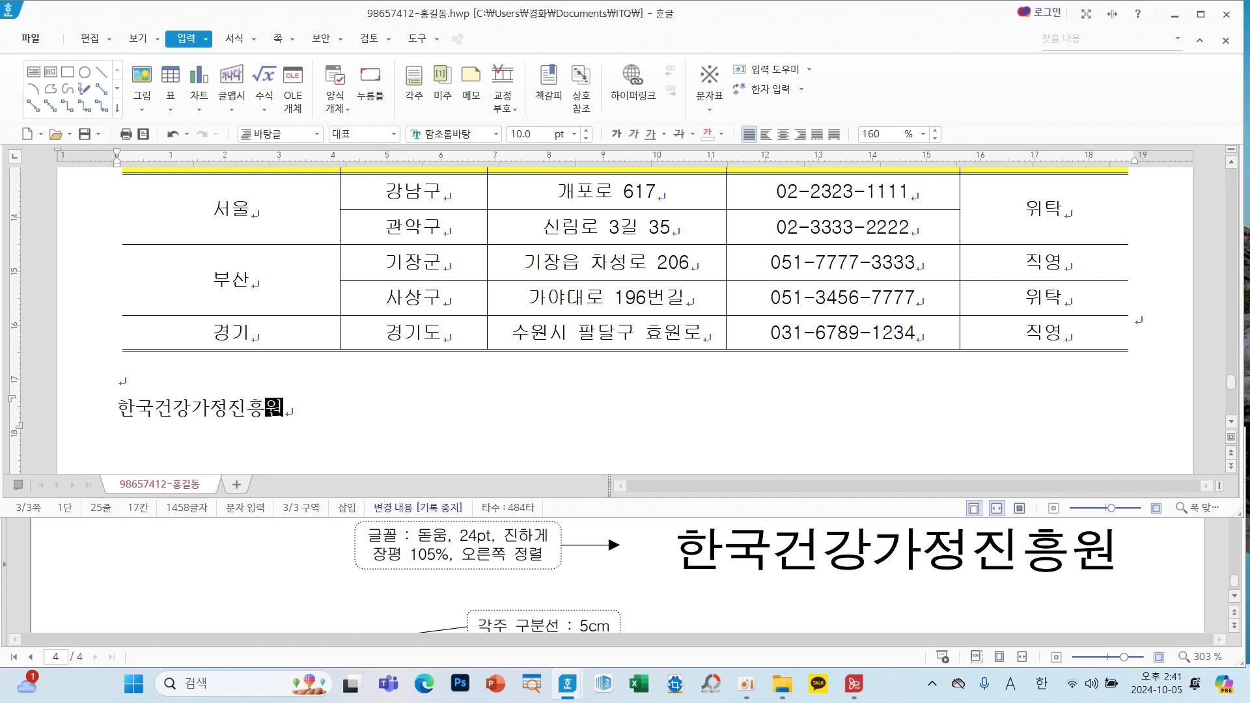
{"action": "left_click", "coordinate": [262, 424]}
Compare the document's body paragraphs with the exam sheet's instructions for the drop cap, picture and footnote.
{"action": "scroll", "coordinate": [262, 423], "scroll_direction": "up", "scroll_amount": 5}
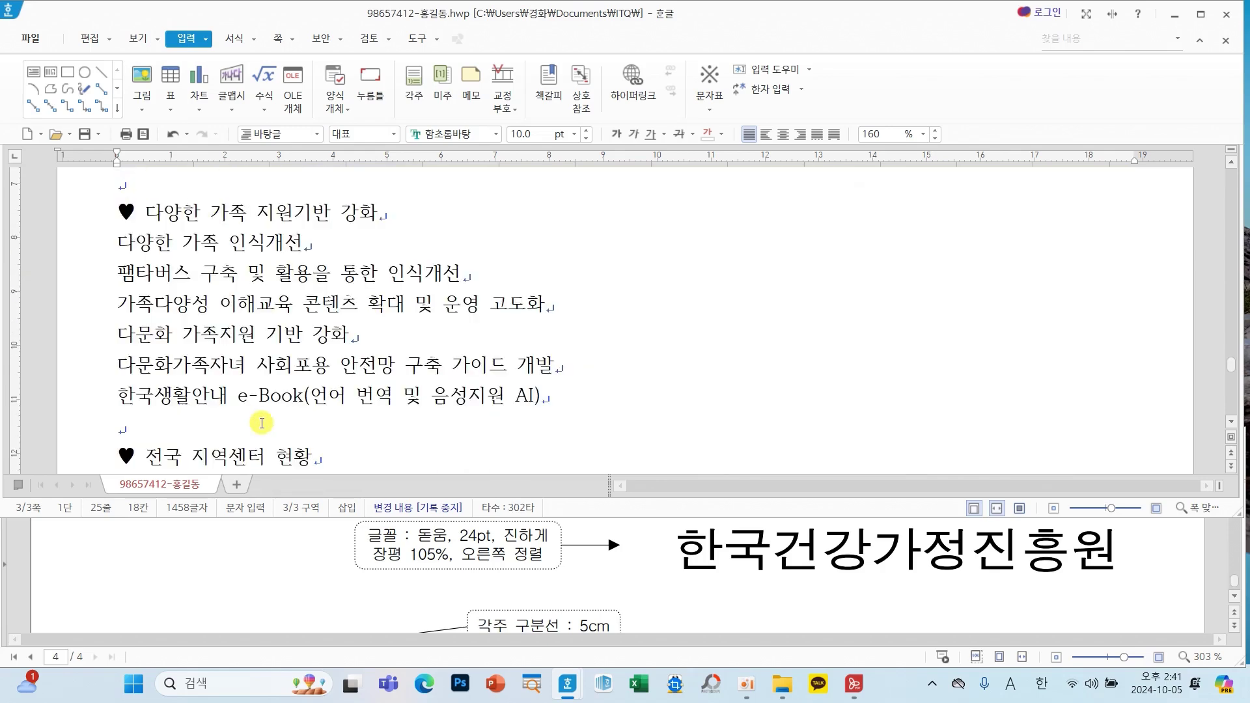
{"action": "scroll", "coordinate": [262, 424], "scroll_direction": "up", "scroll_amount": 4}
{"action": "scroll", "coordinate": [498, 612], "scroll_direction": "down", "scroll_amount": 3}
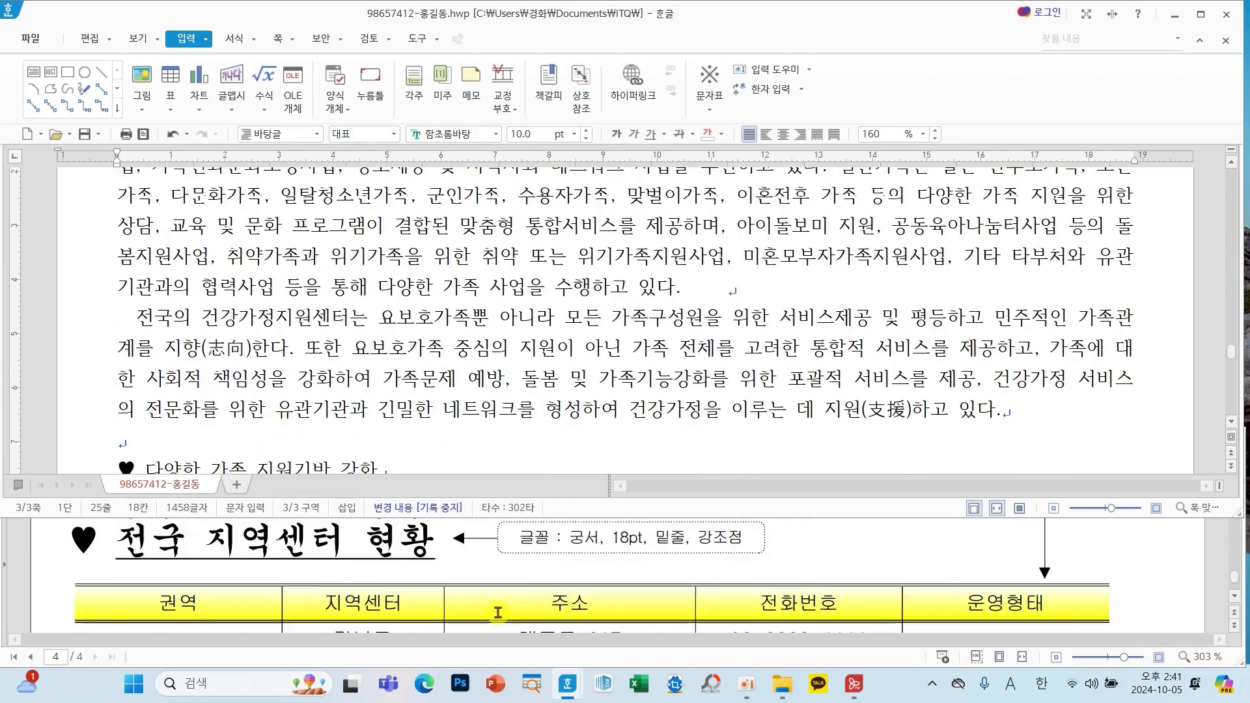
{"action": "scroll", "coordinate": [498, 612], "scroll_direction": "up", "scroll_amount": 8}
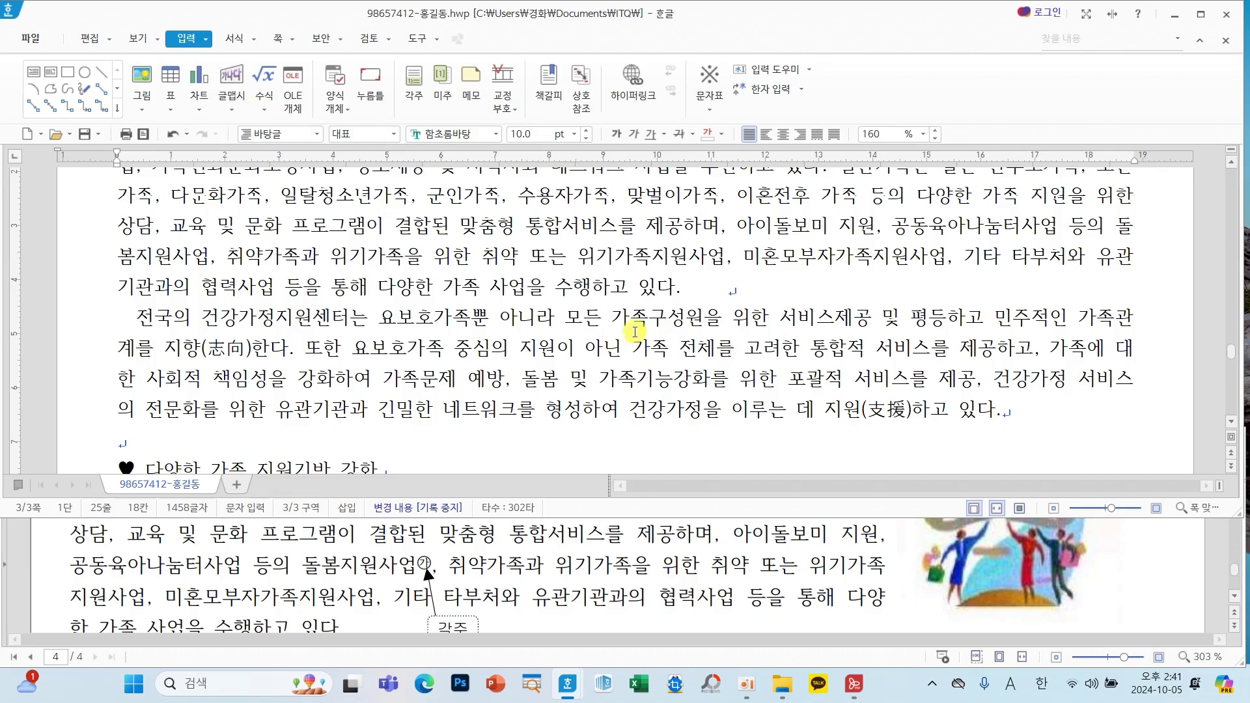
{"action": "scroll", "coordinate": [774, 272], "scroll_direction": "up", "scroll_amount": 1}
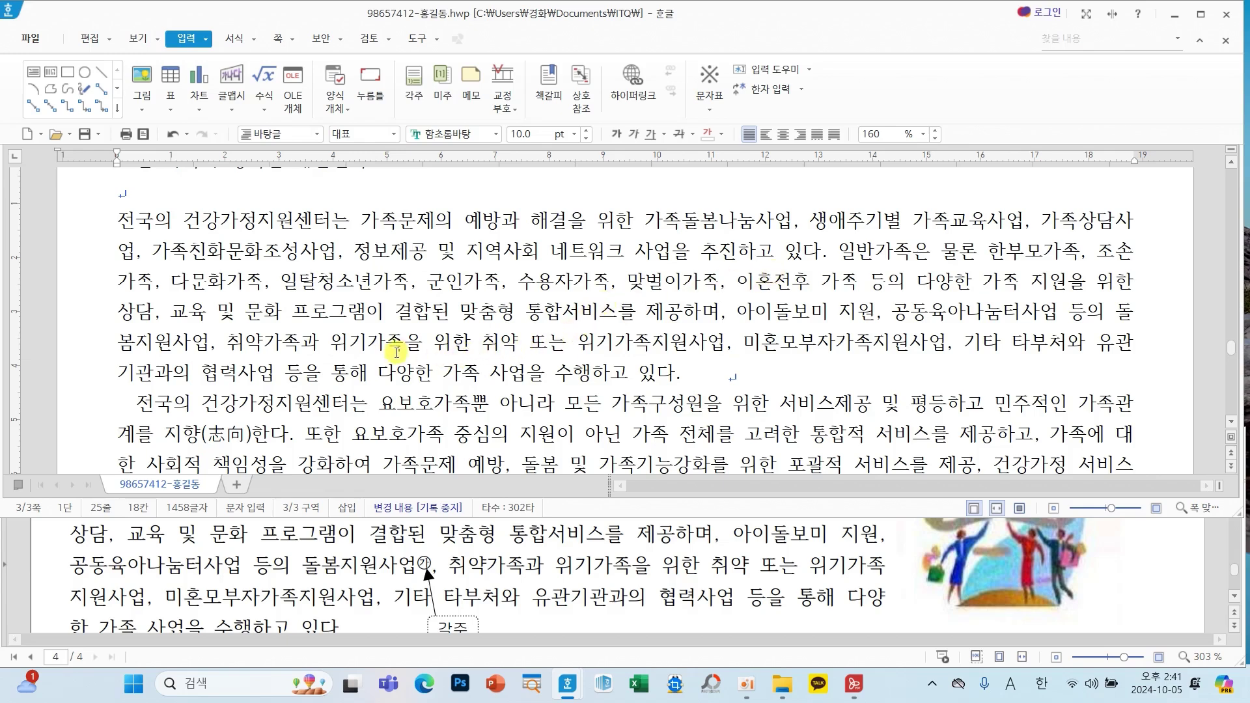
{"action": "scroll", "coordinate": [562, 579], "scroll_direction": "up", "scroll_amount": 3}
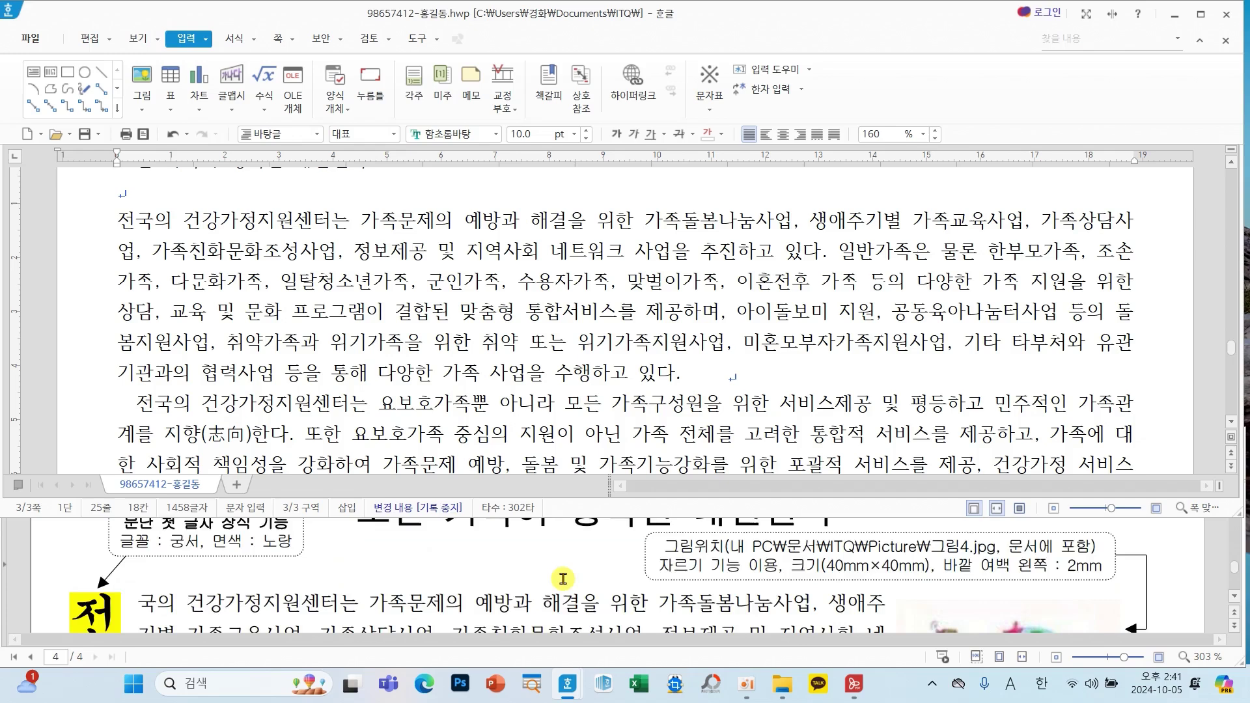
{"action": "scroll", "coordinate": [563, 578], "scroll_direction": "down", "scroll_amount": 2}
{"action": "scroll", "coordinate": [595, 583], "scroll_direction": "down", "scroll_amount": 2}
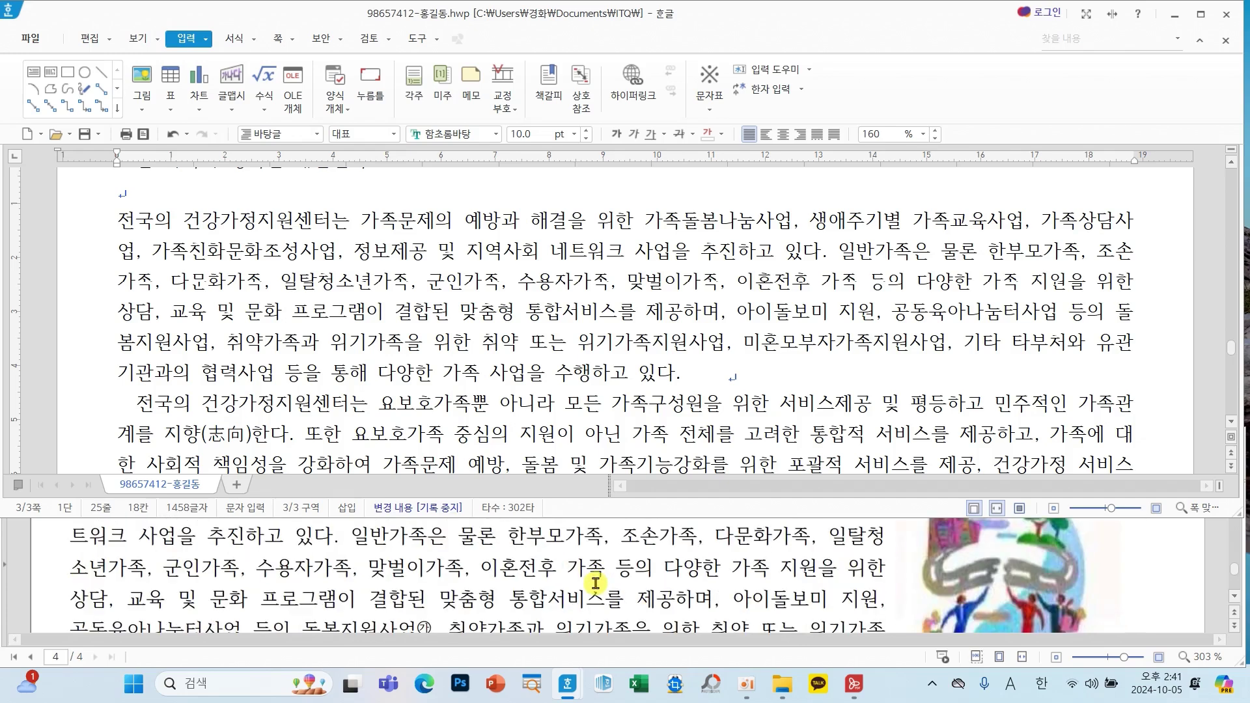
Insert a footnote right after 돌봄지원사업 in the first body paragraph and set its number shape to ㉮, ㉯, ㉰.
{"action": "scroll", "coordinate": [595, 583], "scroll_direction": "down", "scroll_amount": 2}
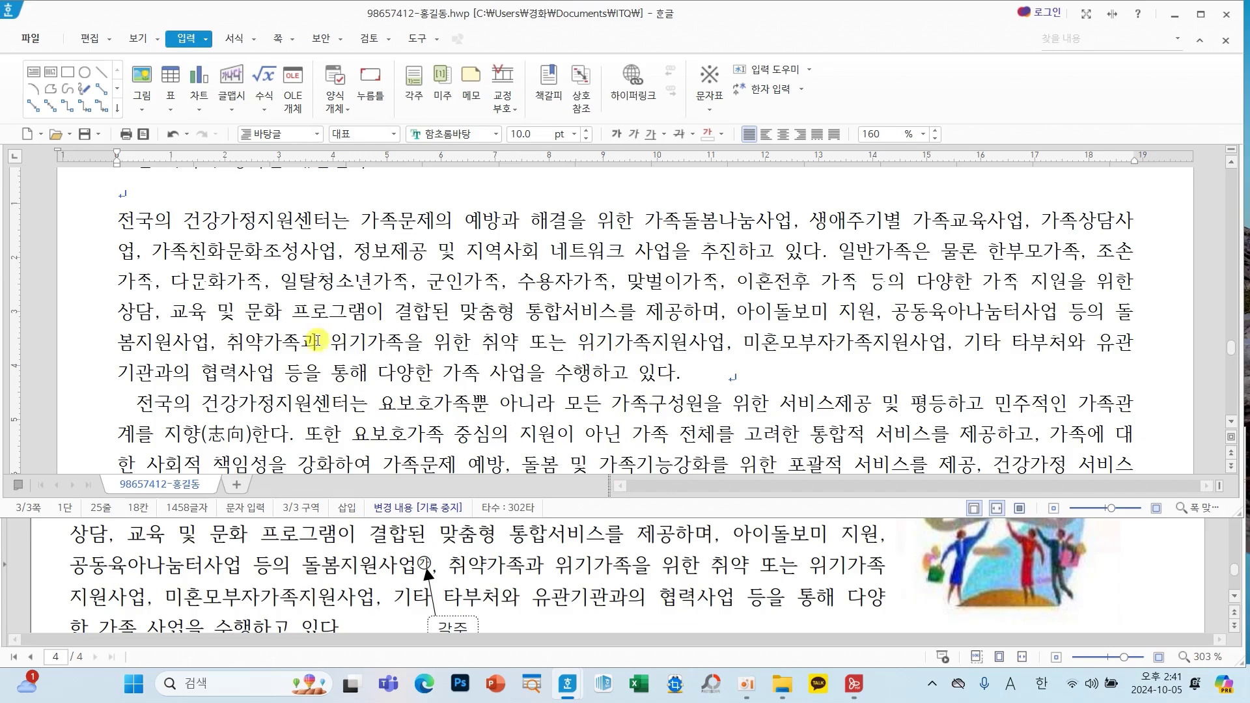
{"action": "left_click", "coordinate": [204, 343]}
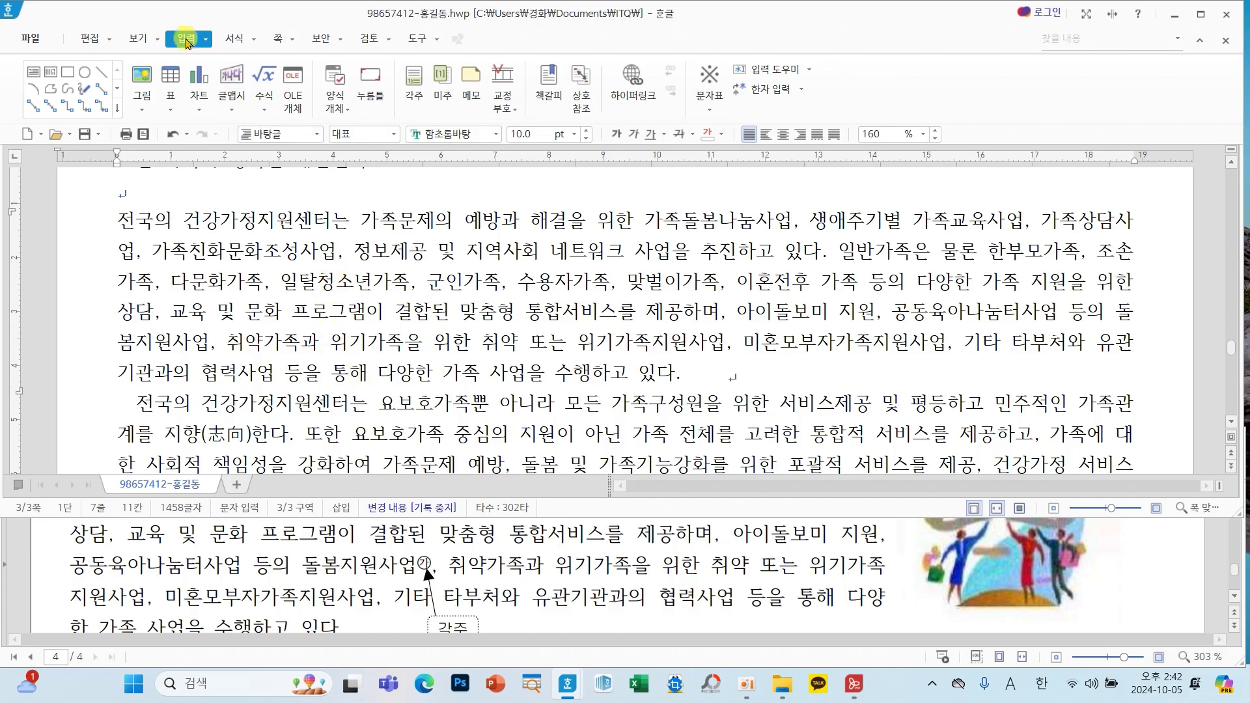
{"action": "left_click", "coordinate": [414, 80]}
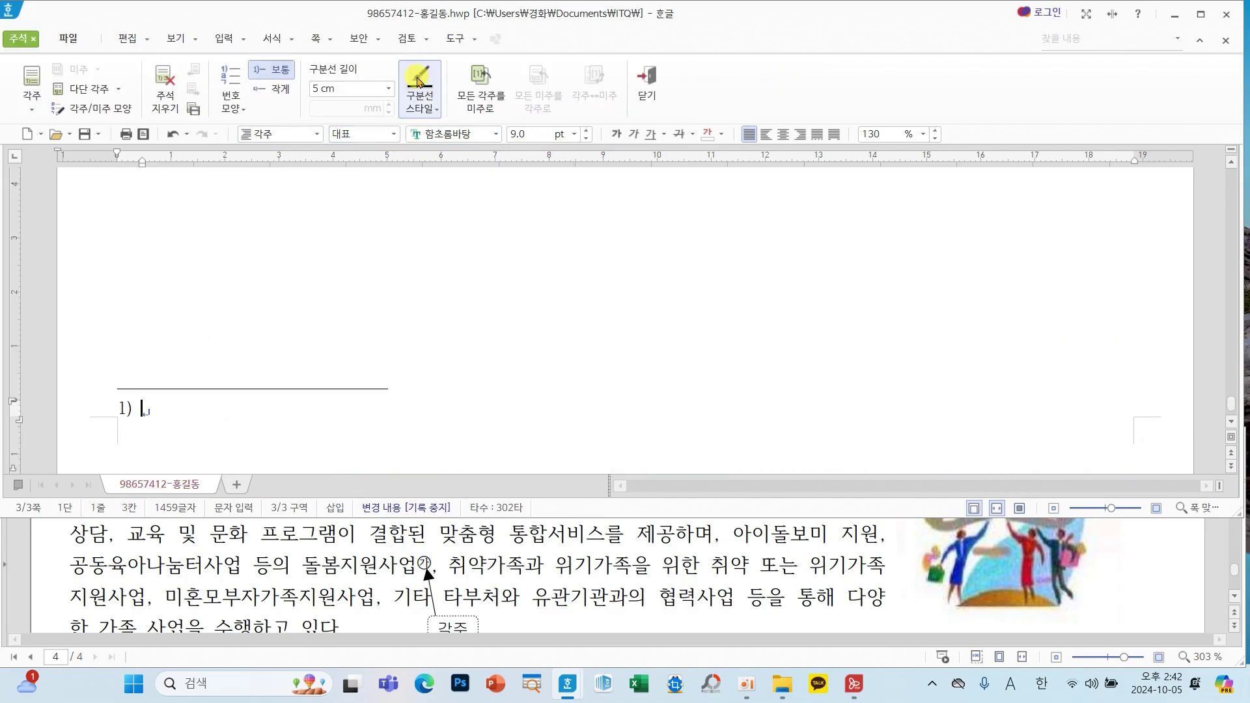
{"action": "scroll", "coordinate": [326, 594], "scroll_direction": "down", "scroll_amount": 10}
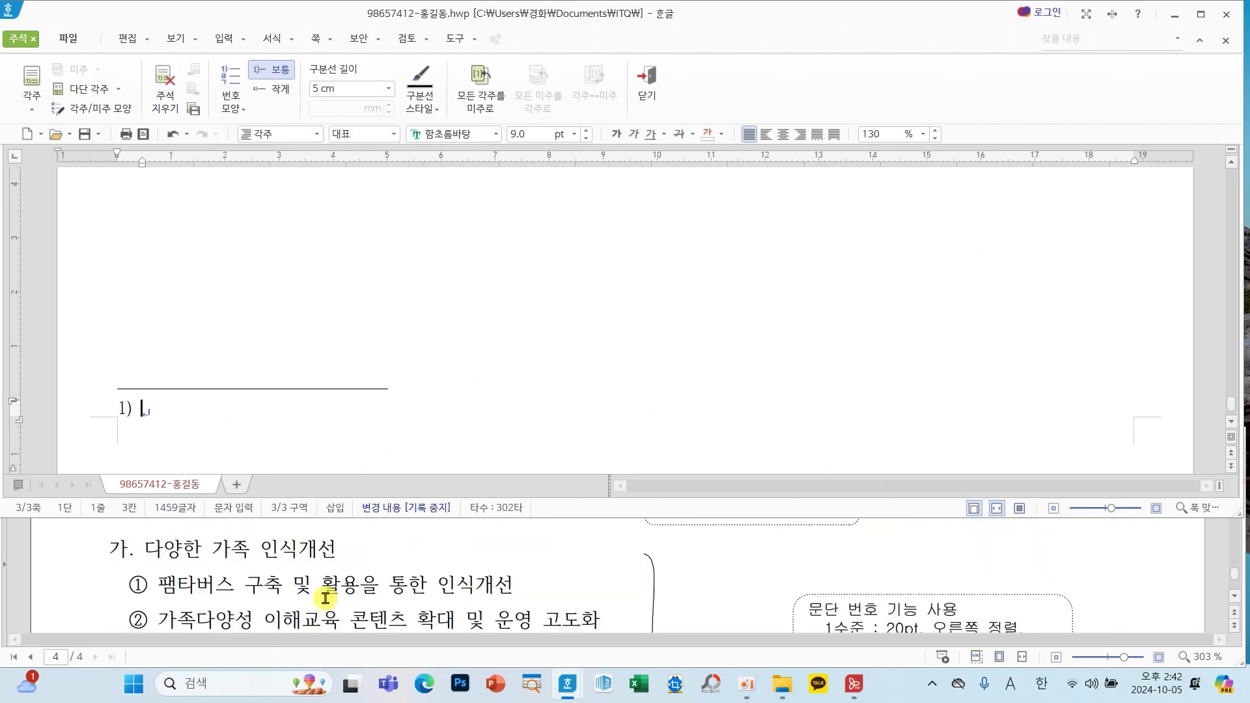
{"action": "scroll", "coordinate": [325, 594], "scroll_direction": "down", "scroll_amount": 10}
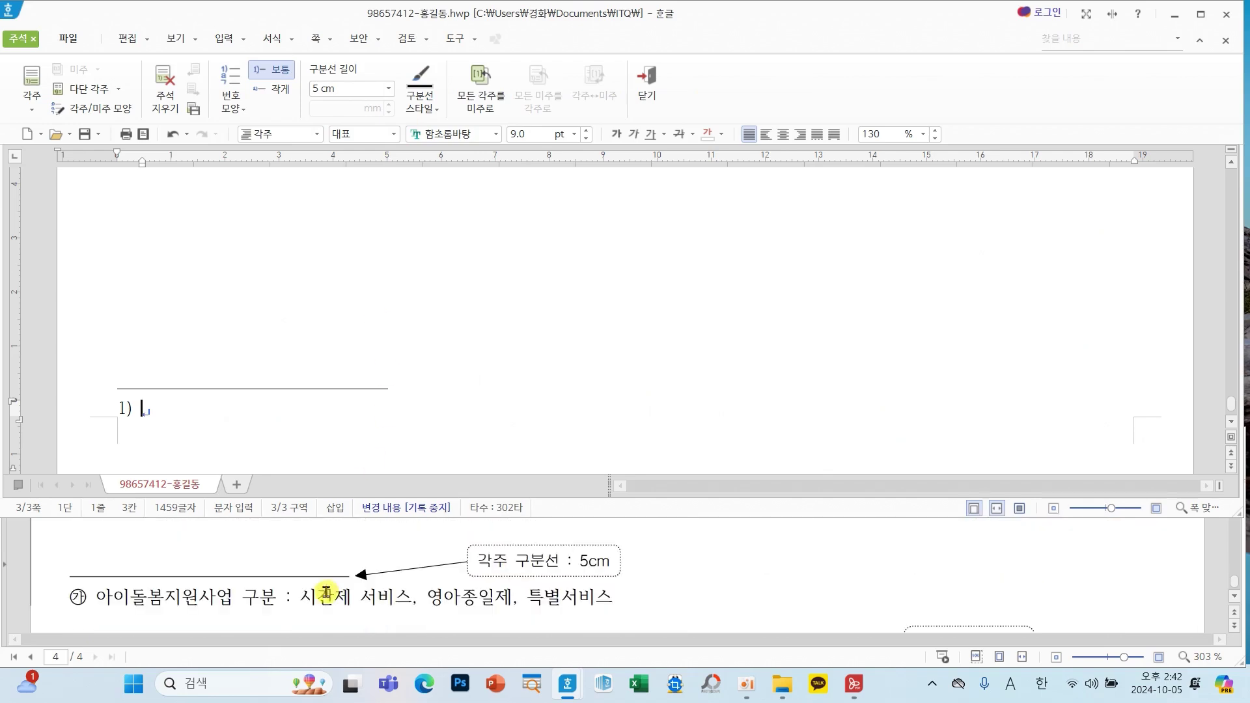
{"action": "left_click", "coordinate": [143, 420]}
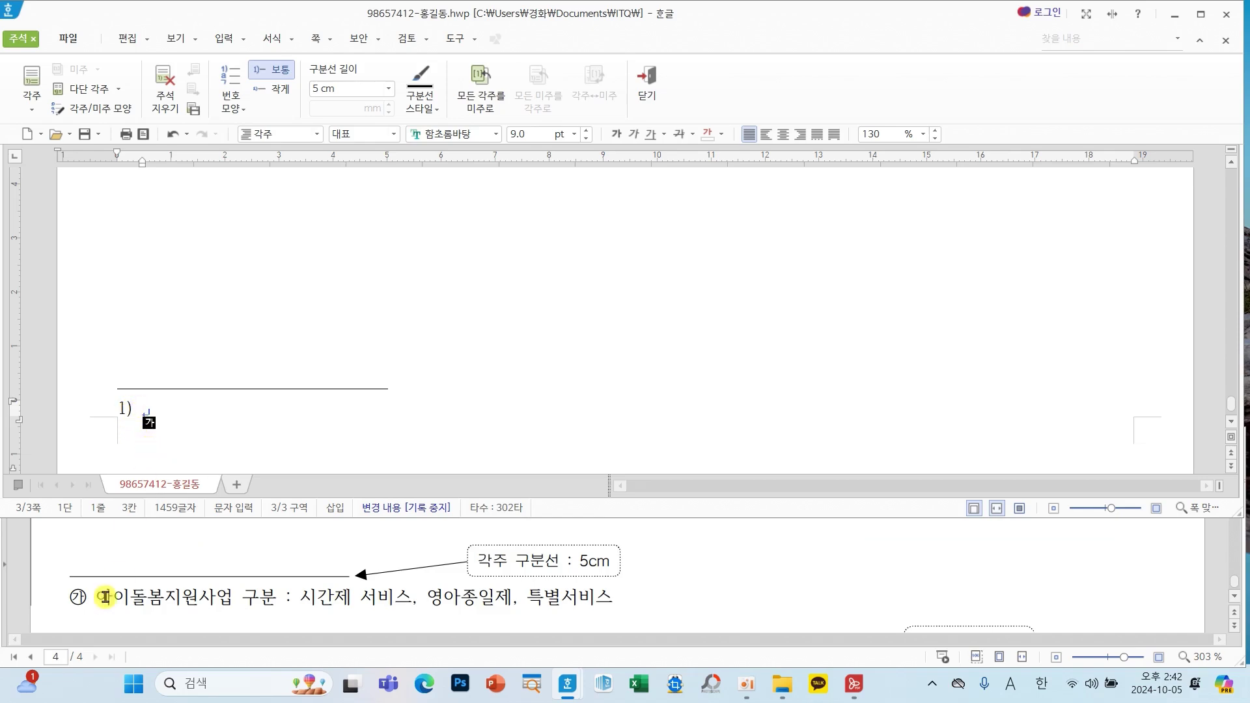
{"action": "left_click", "coordinate": [232, 108]}
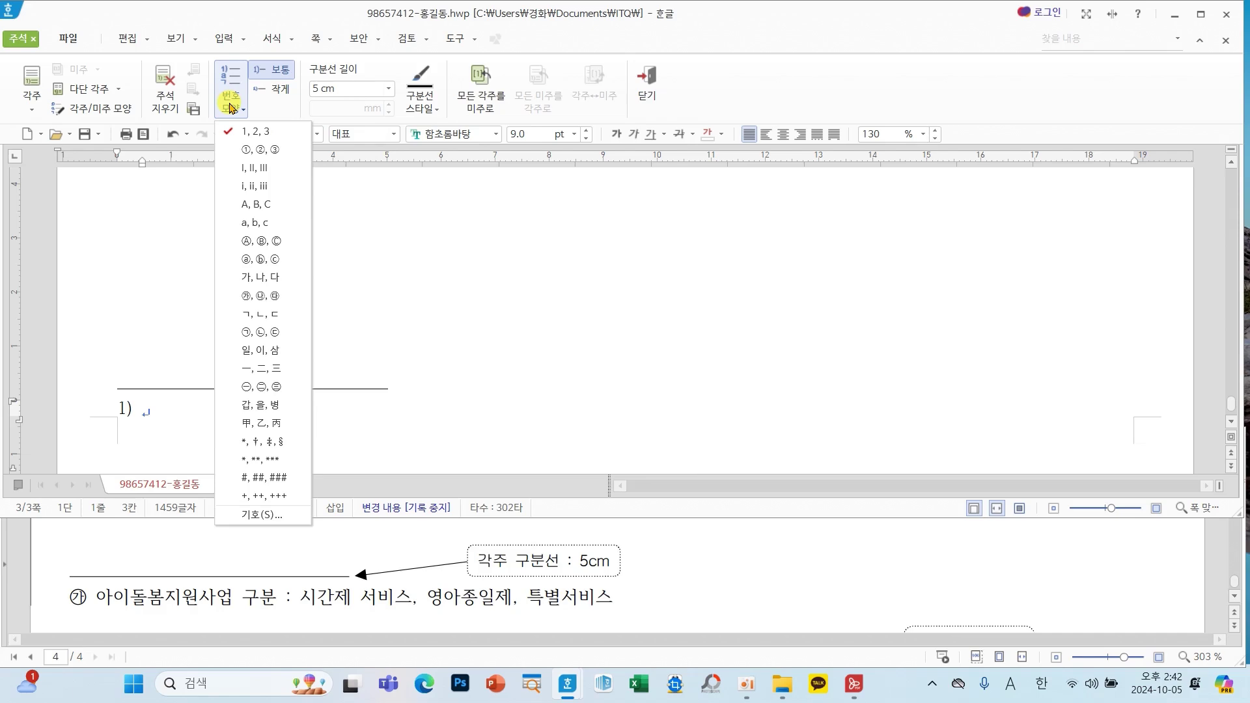
{"action": "left_click", "coordinate": [270, 297]}
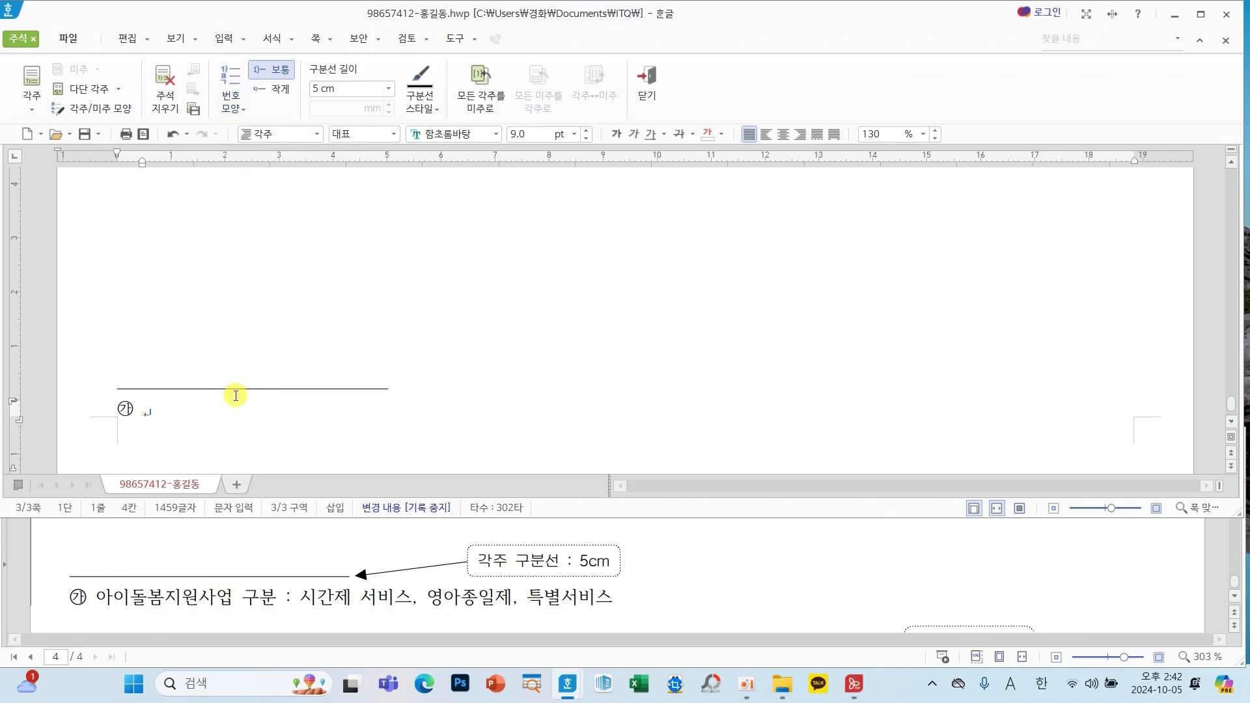
Enter the footnote text 아이돌봄지원사업 구분 : 시간제 서비스, 영아종일제, 특별서비스.
{"action": "type", "text": "아이돌봄"}
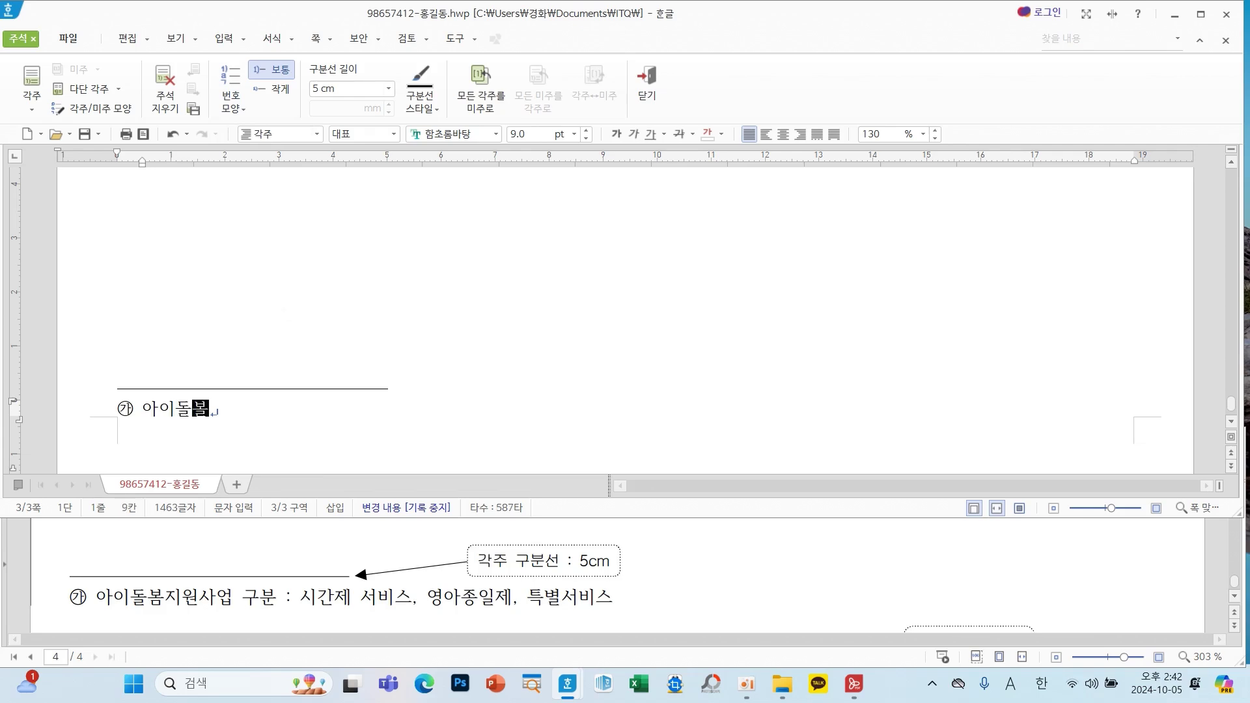
{"action": "type", "text": "지원"}
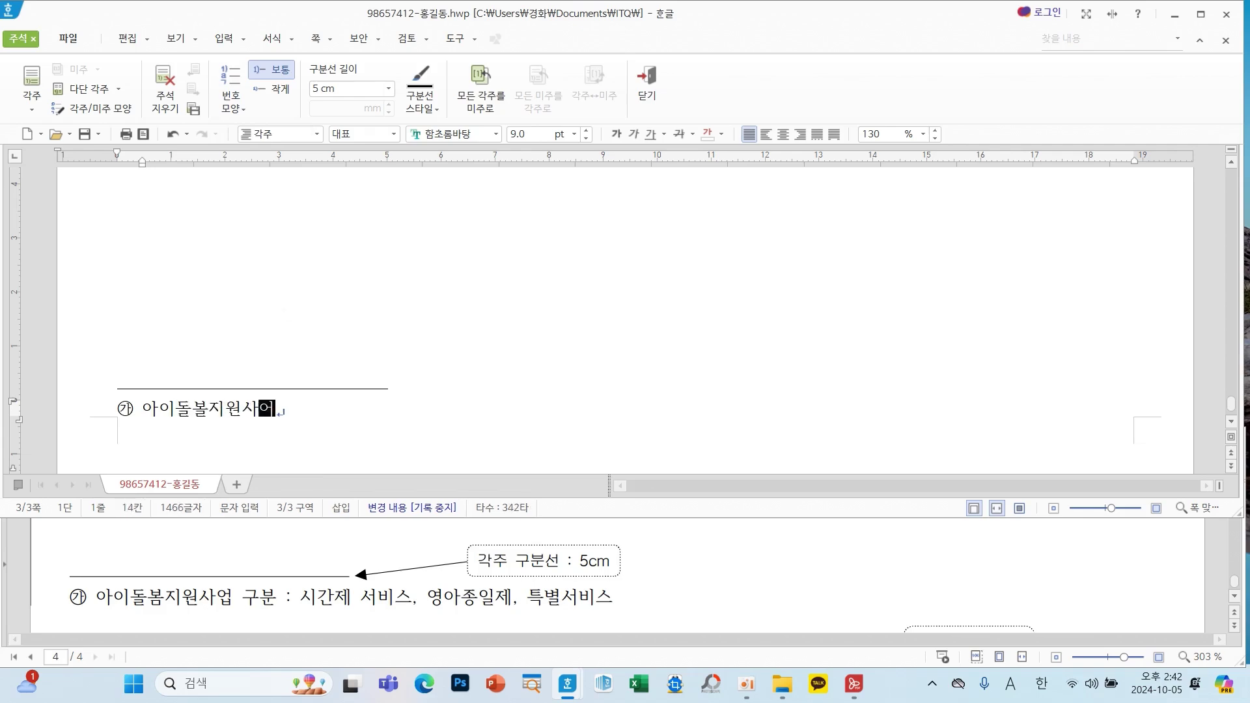
{"action": "type", "text": "사업 구분 : 시가"}
{"action": "type", "text": "제 서비스"}
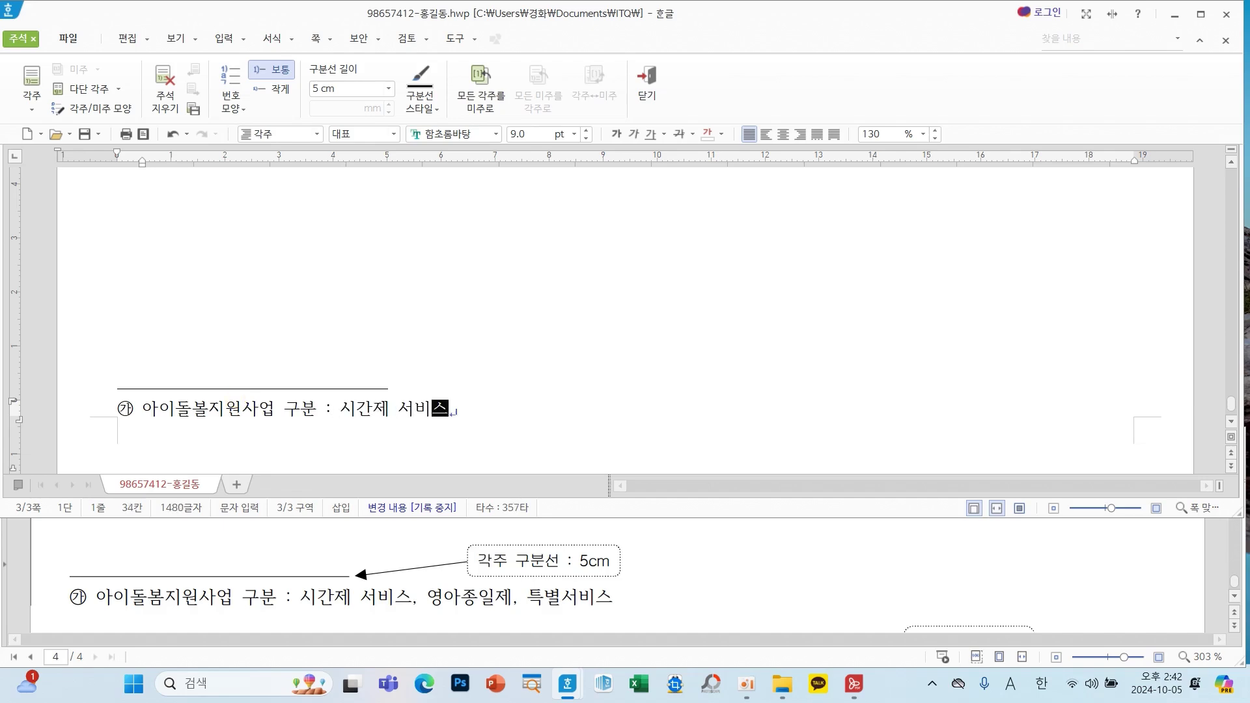
{"action": "type", "text": ", 영아종일제"}
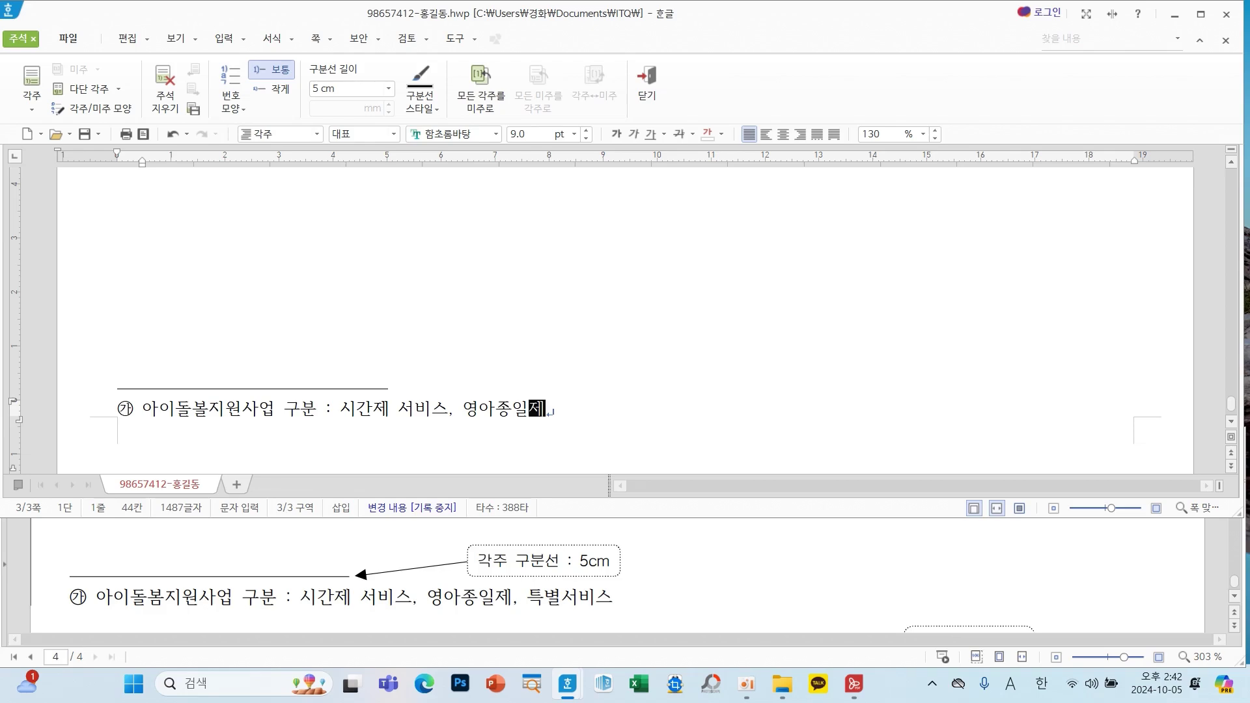
{"action": "type", "text": ", 특별서비스"}
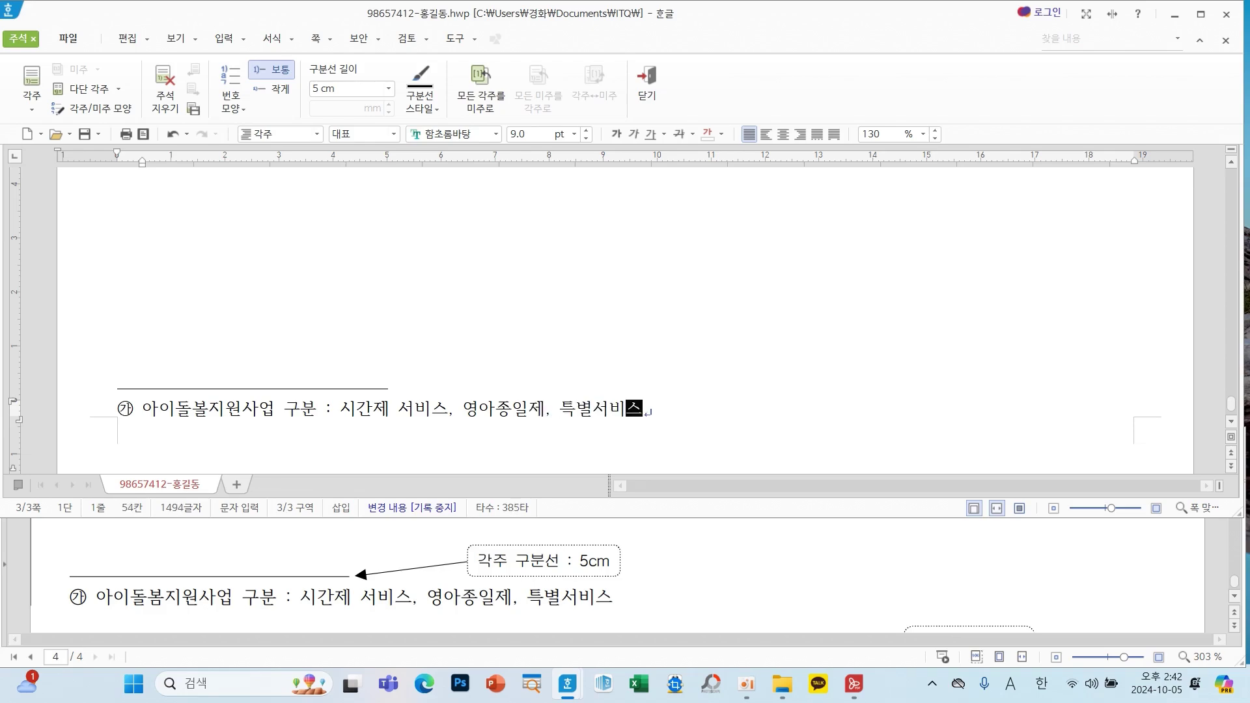
{"action": "key", "text": "ctrl+2"}
{"action": "left_click_drag", "start_coordinate": [449, 535], "coordinate": [648, 585]}
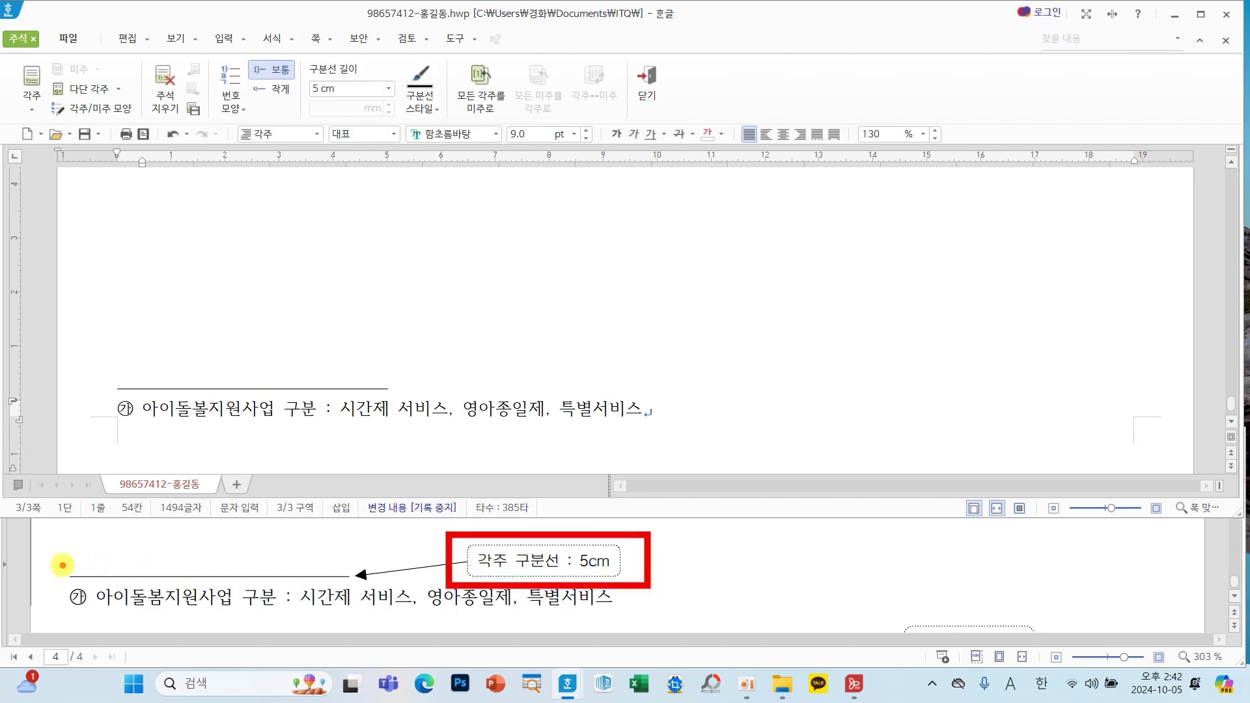
{"action": "left_click_drag", "start_coordinate": [60, 562], "coordinate": [499, 644]}
{"action": "left_click_drag", "start_coordinate": [94, 366], "coordinate": [392, 412]}
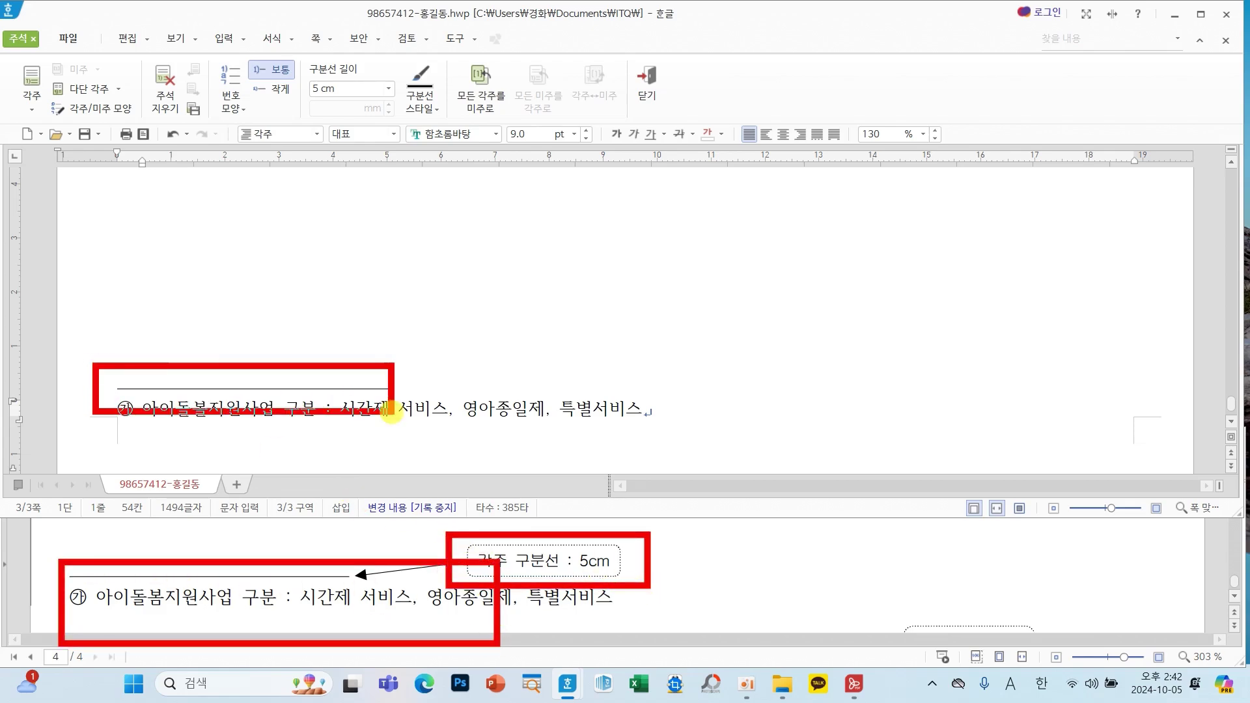
{"action": "mouse_move", "coordinate": [270, 373]}
{"action": "left_mouse_down"}
{"action": "mouse_move", "coordinate": [343, 97]}
{"action": "mouse_move", "coordinate": [305, 102]}
{"action": "mouse_move", "coordinate": [389, 124]}
{"action": "left_mouse_up"}
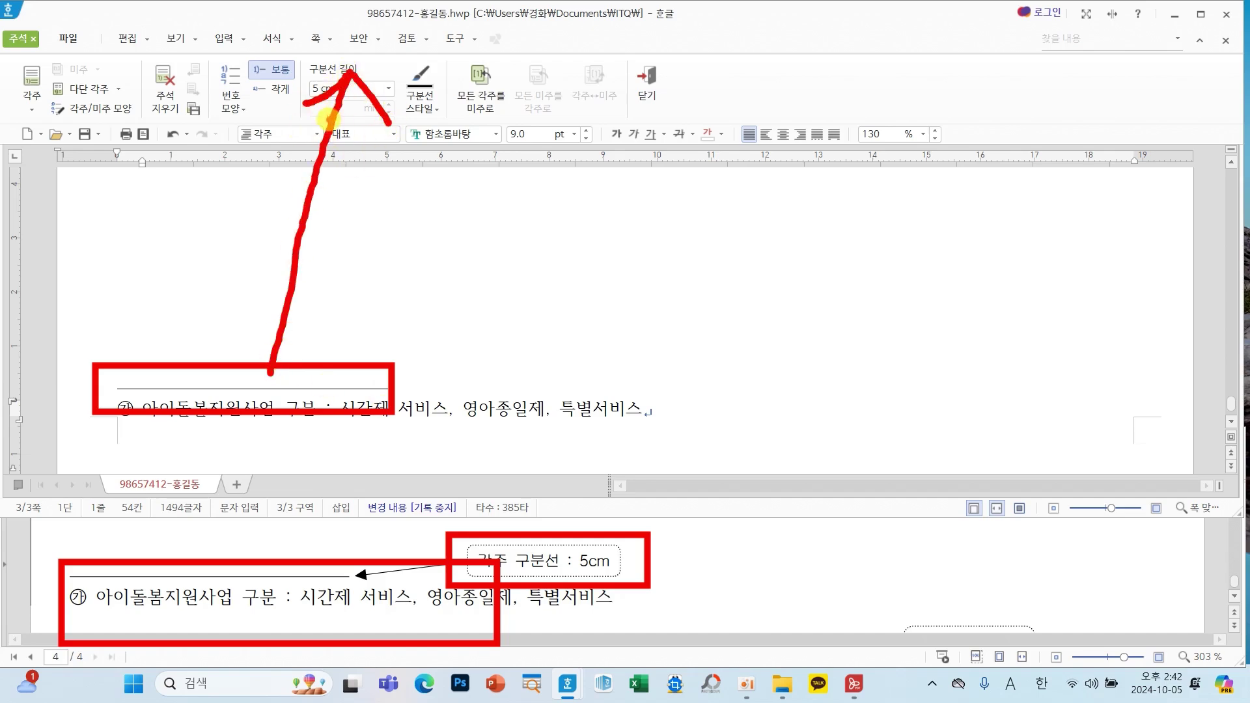
{"action": "left_click_drag", "start_coordinate": [350, 69], "coordinate": [306, 106]}
{"action": "key", "text": "Escape"}
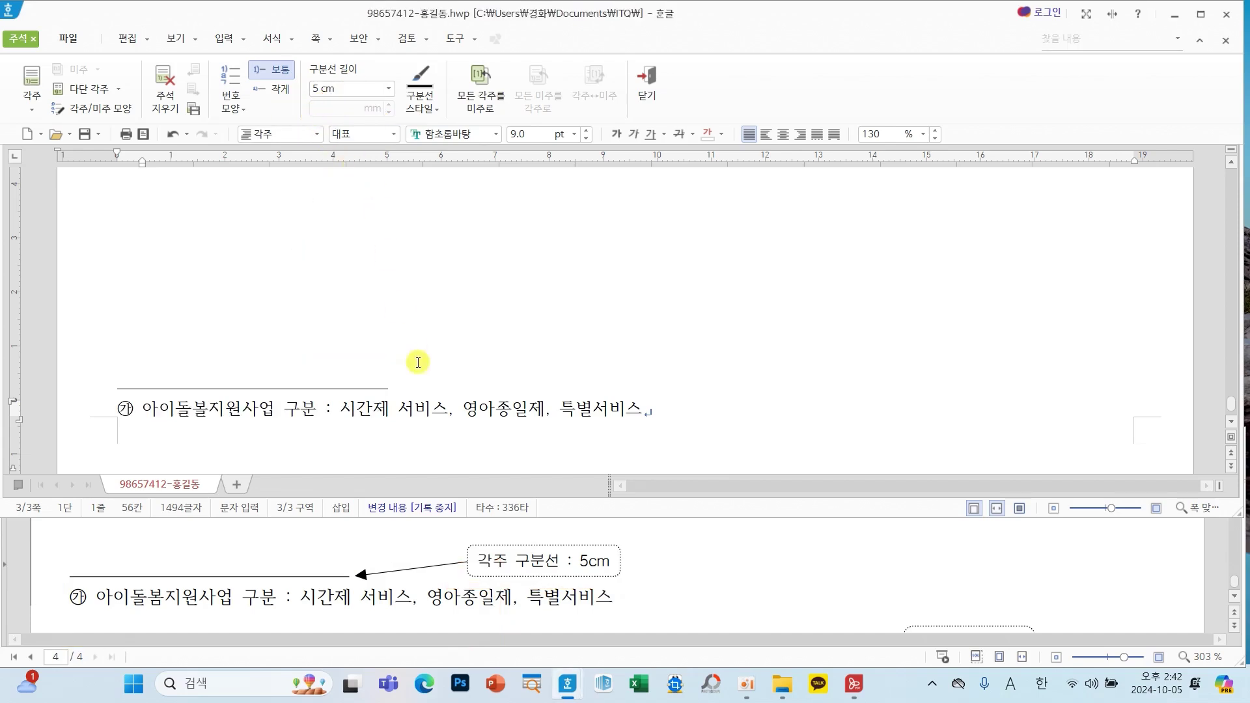
Leave the footnote area, return to the body text and save the document.
{"action": "scroll", "coordinate": [495, 408], "scroll_direction": "up", "scroll_amount": 6}
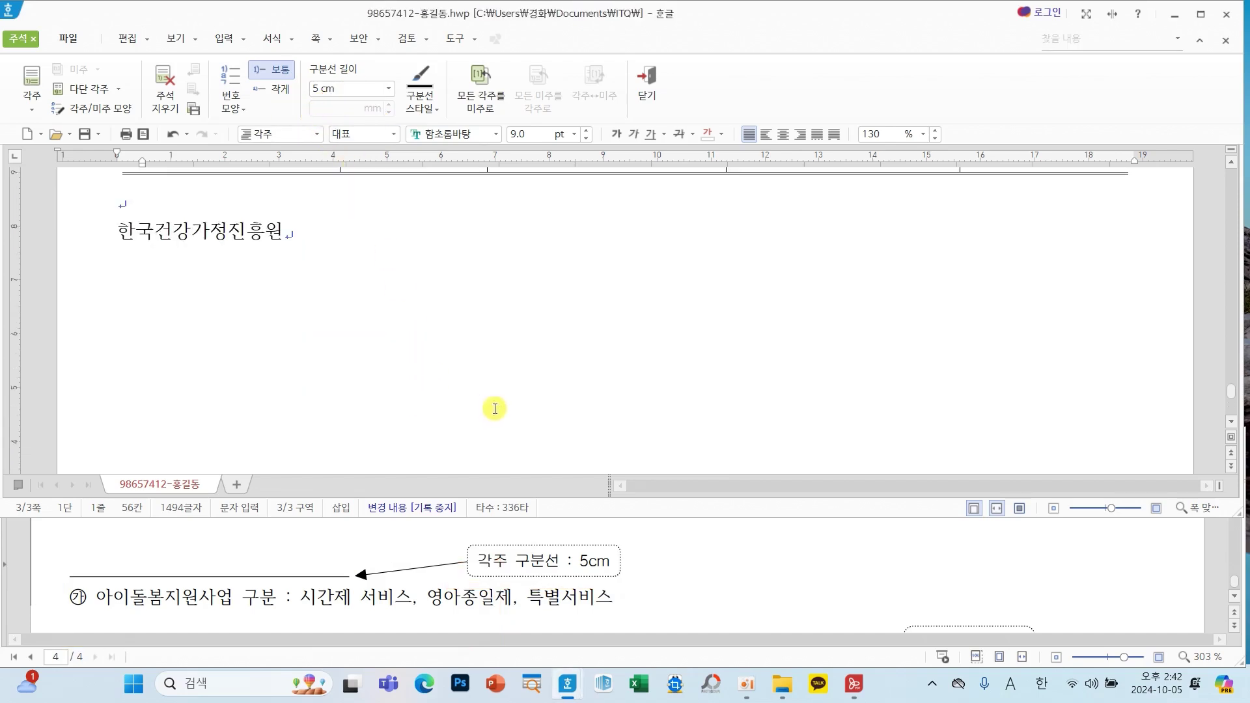
{"action": "scroll", "coordinate": [503, 407], "scroll_direction": "up", "scroll_amount": 3}
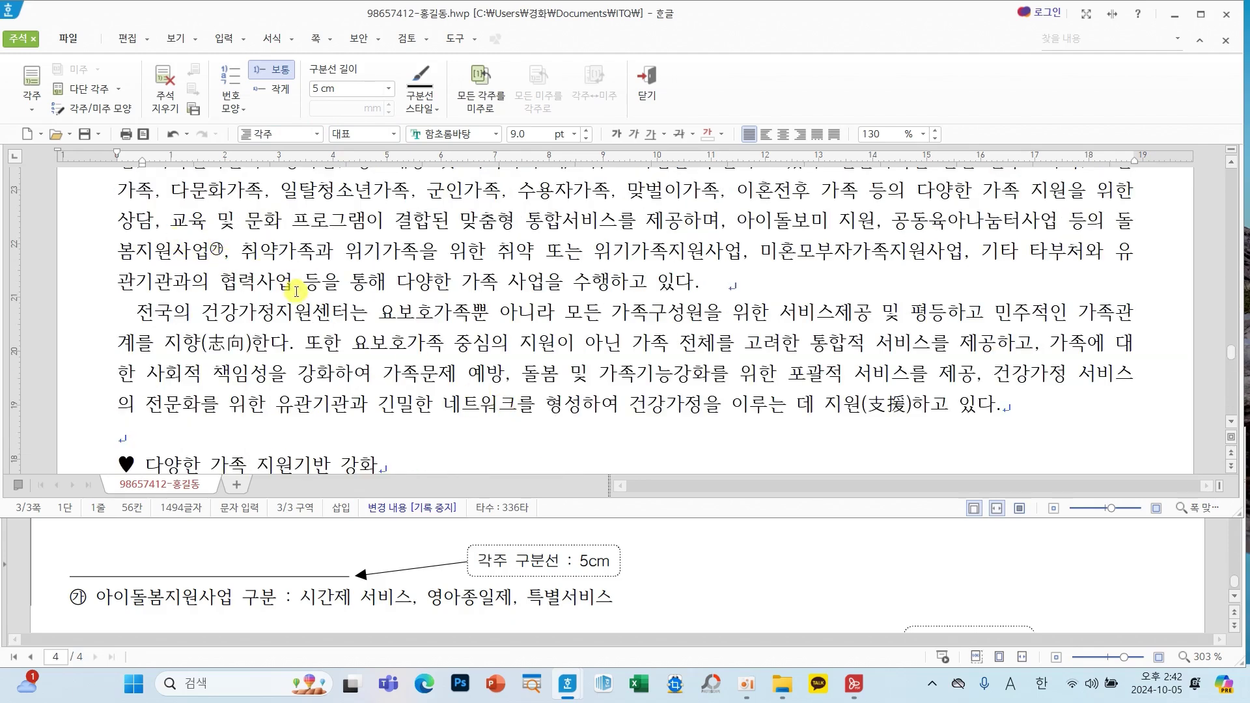
{"action": "left_click", "coordinate": [349, 319]}
{"action": "scroll", "coordinate": [677, 599], "scroll_direction": "up", "scroll_amount": 10}
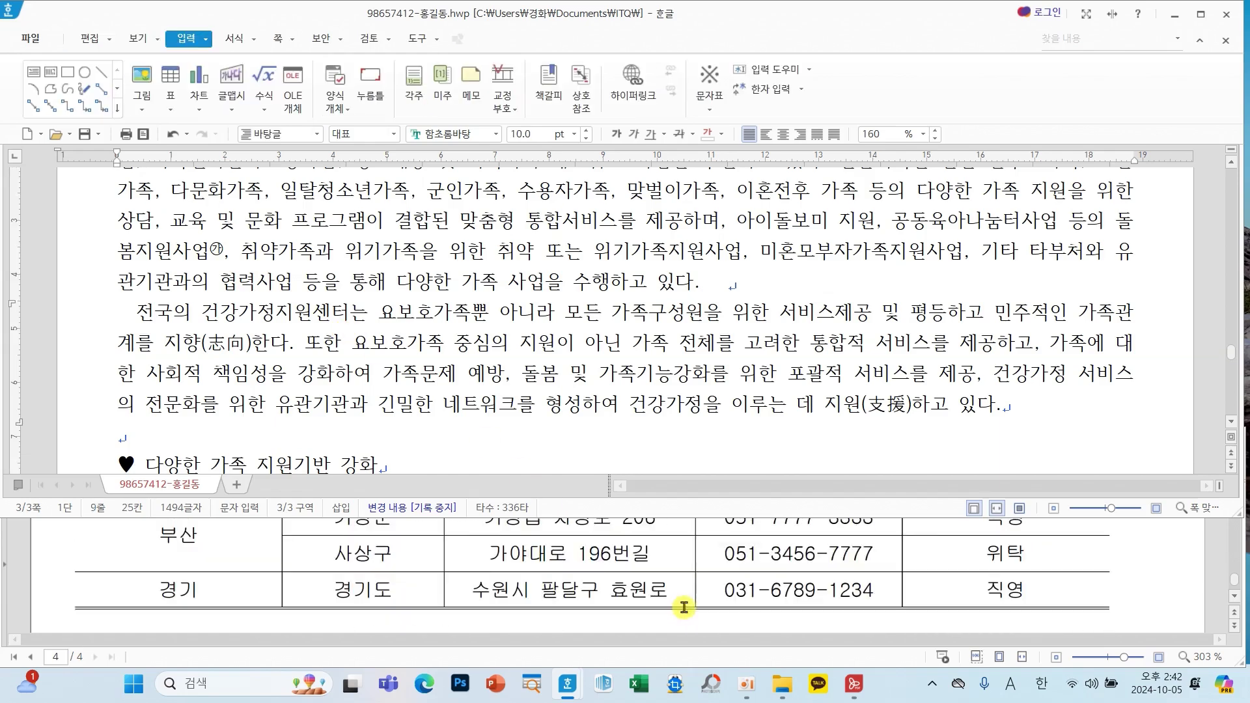
{"action": "scroll", "coordinate": [687, 611], "scroll_direction": "up", "scroll_amount": 5}
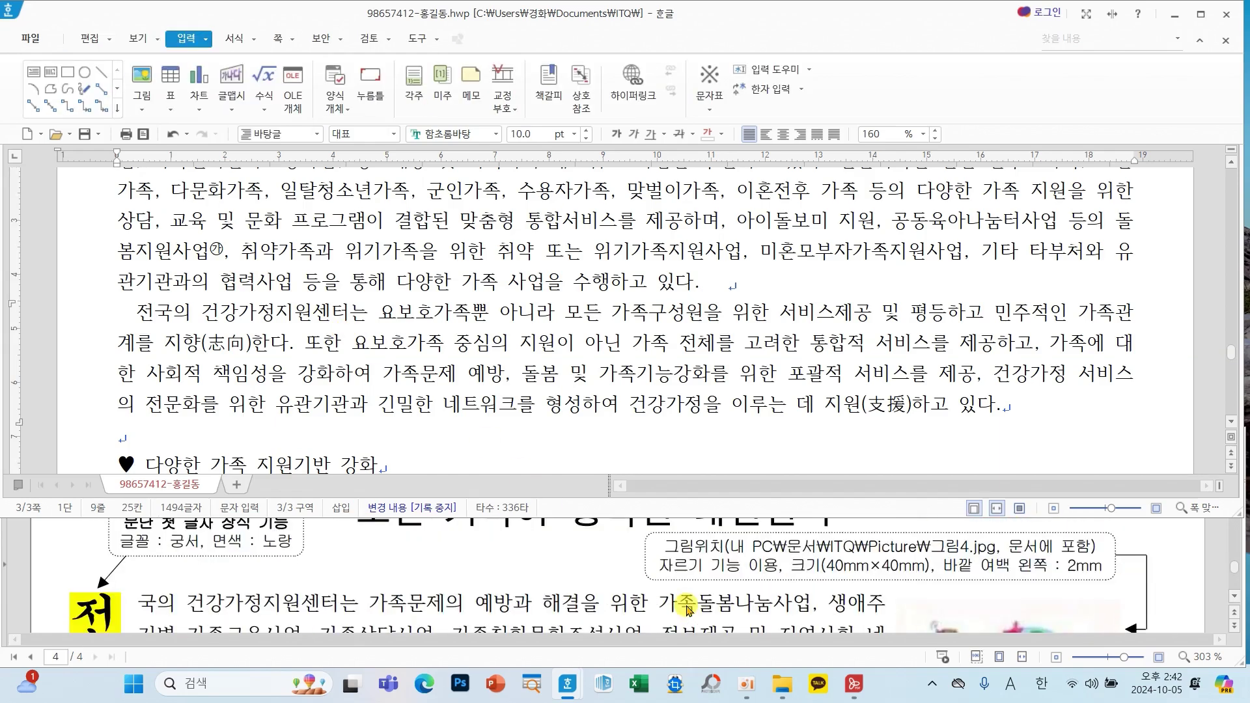
{"action": "left_click", "coordinate": [423, 341]}
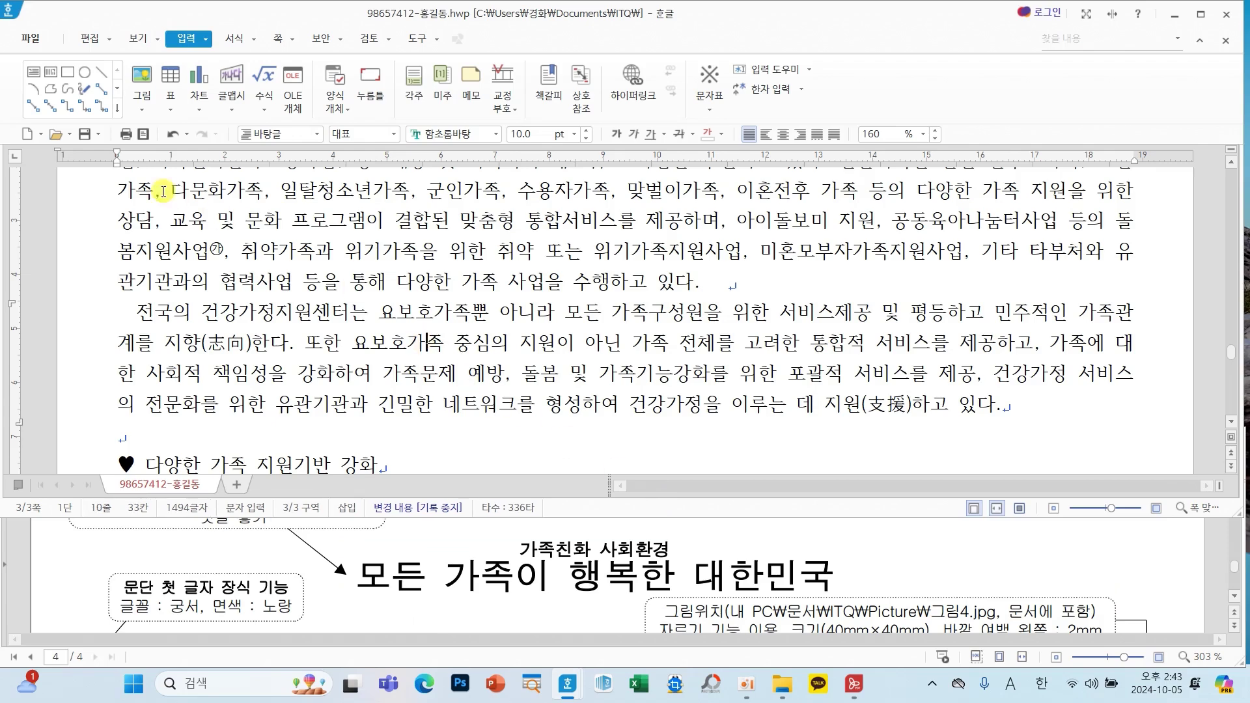
{"action": "left_click", "coordinate": [83, 137]}
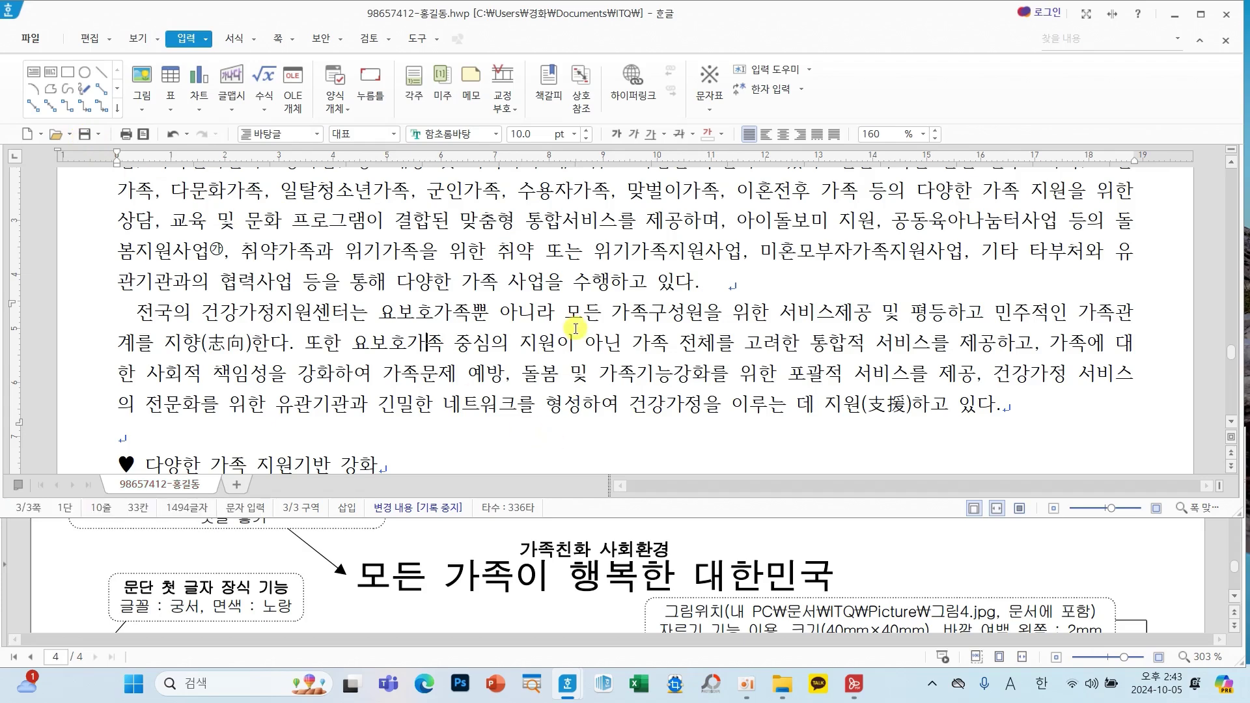
Format the title 모든 가족이 행복한 대한민국 in 돋움, 18 pt, bold, with centre alignment.
{"action": "scroll", "coordinate": [577, 331], "scroll_direction": "up", "scroll_amount": 3}
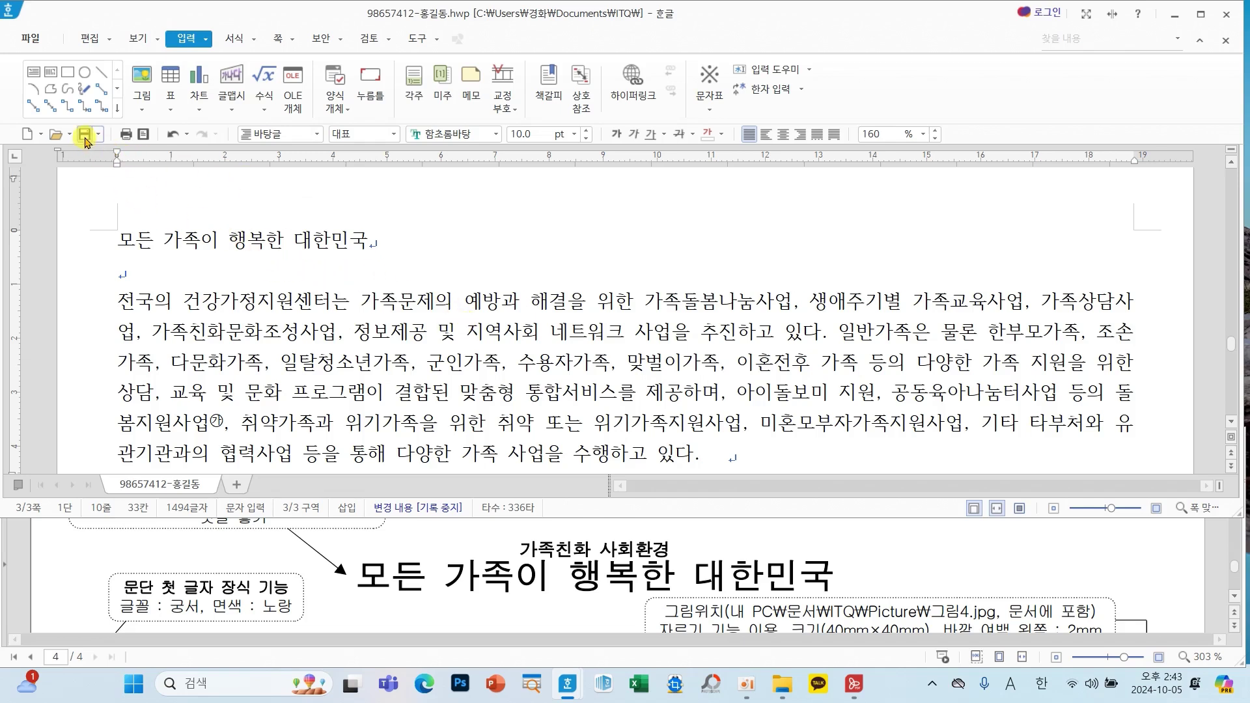
{"action": "left_click", "coordinate": [304, 345]}
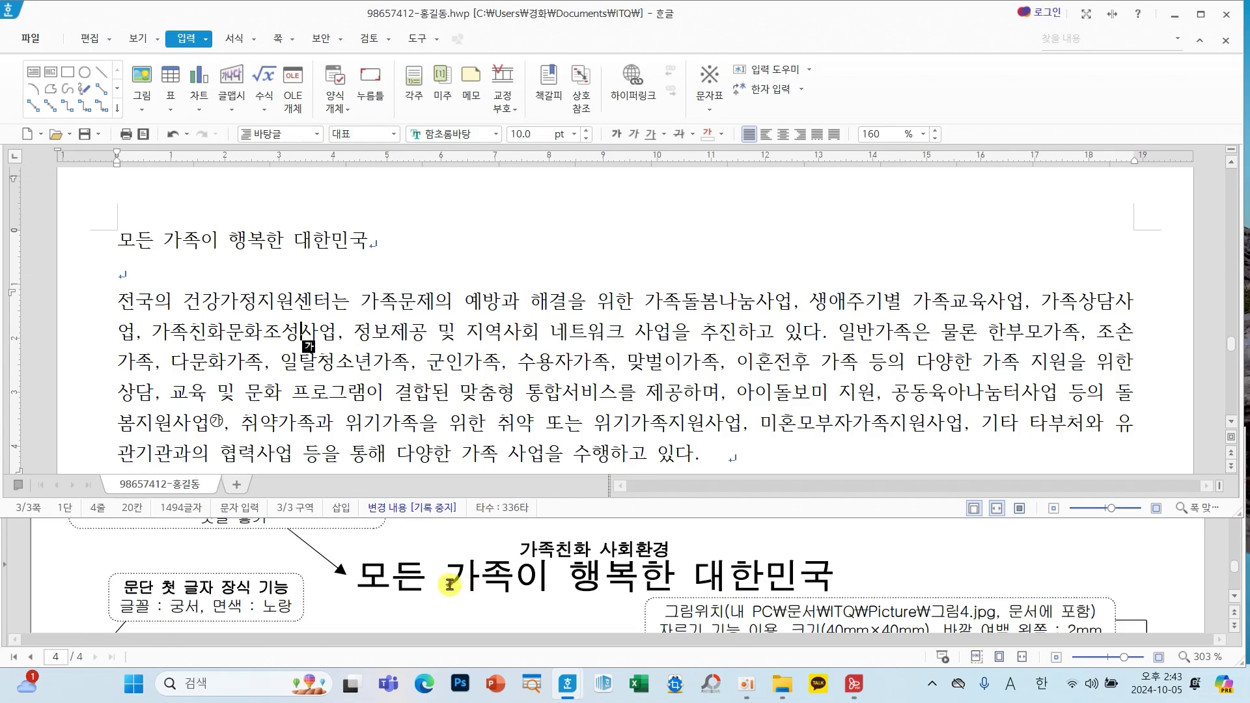
{"action": "scroll", "coordinate": [582, 597], "scroll_direction": "up", "scroll_amount": 1}
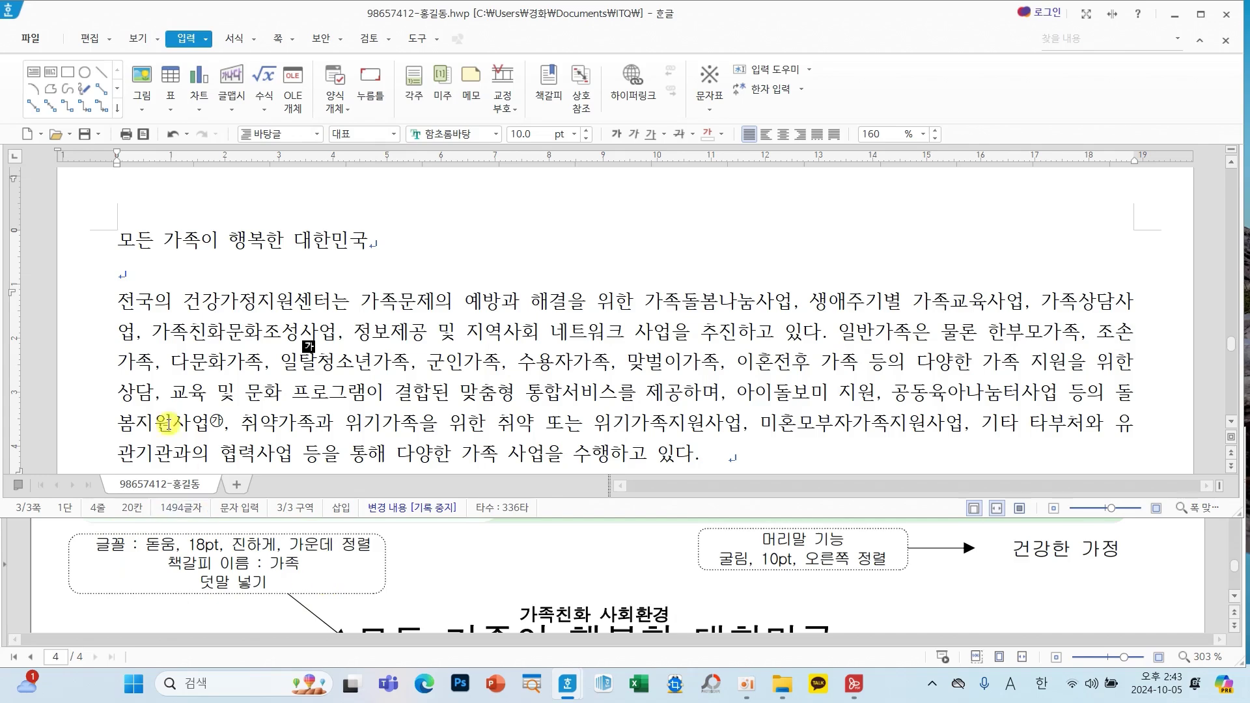
{"action": "left_click_drag", "start_coordinate": [118, 240], "coordinate": [394, 253]}
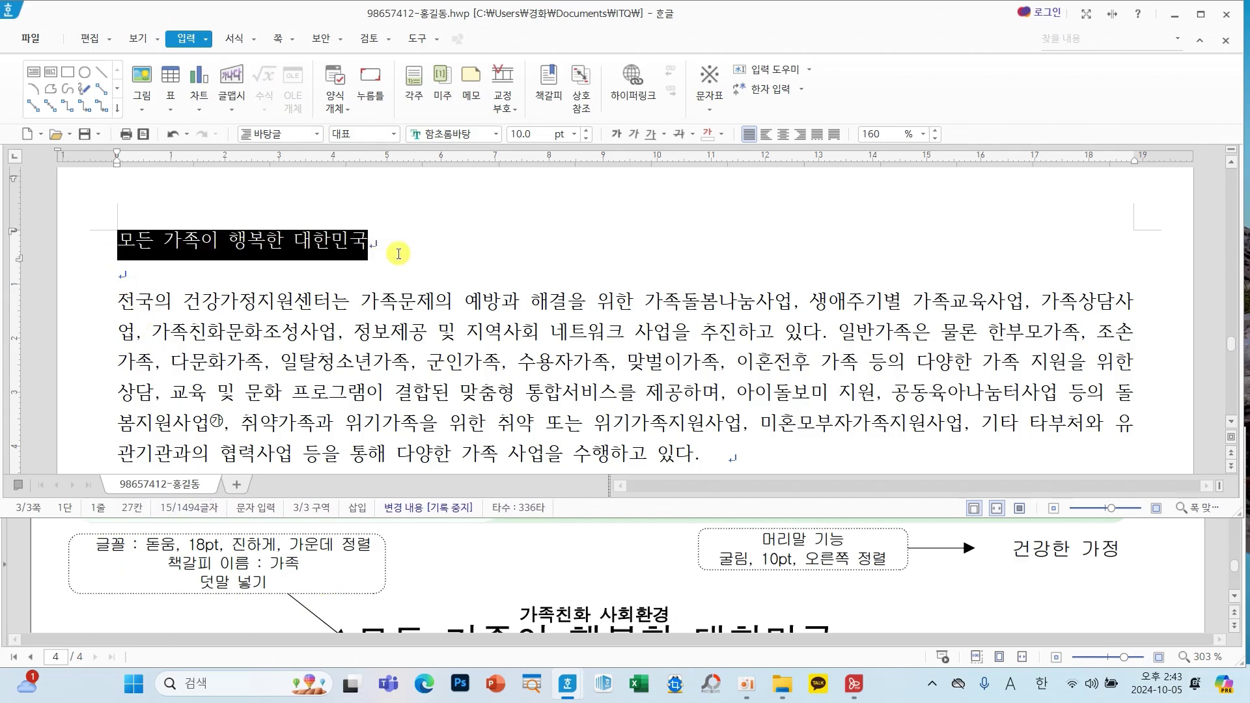
{"action": "left_click", "coordinate": [496, 134]}
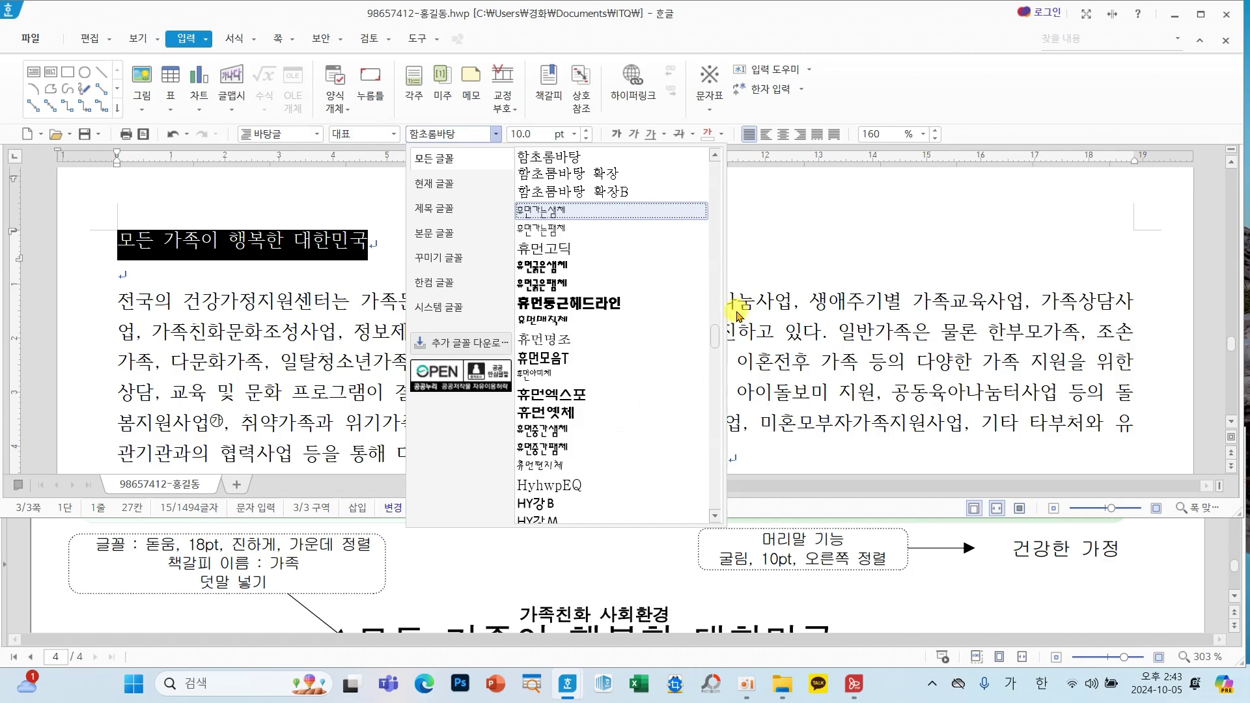
{"action": "left_click_drag", "start_coordinate": [715, 336], "coordinate": [715, 170]}
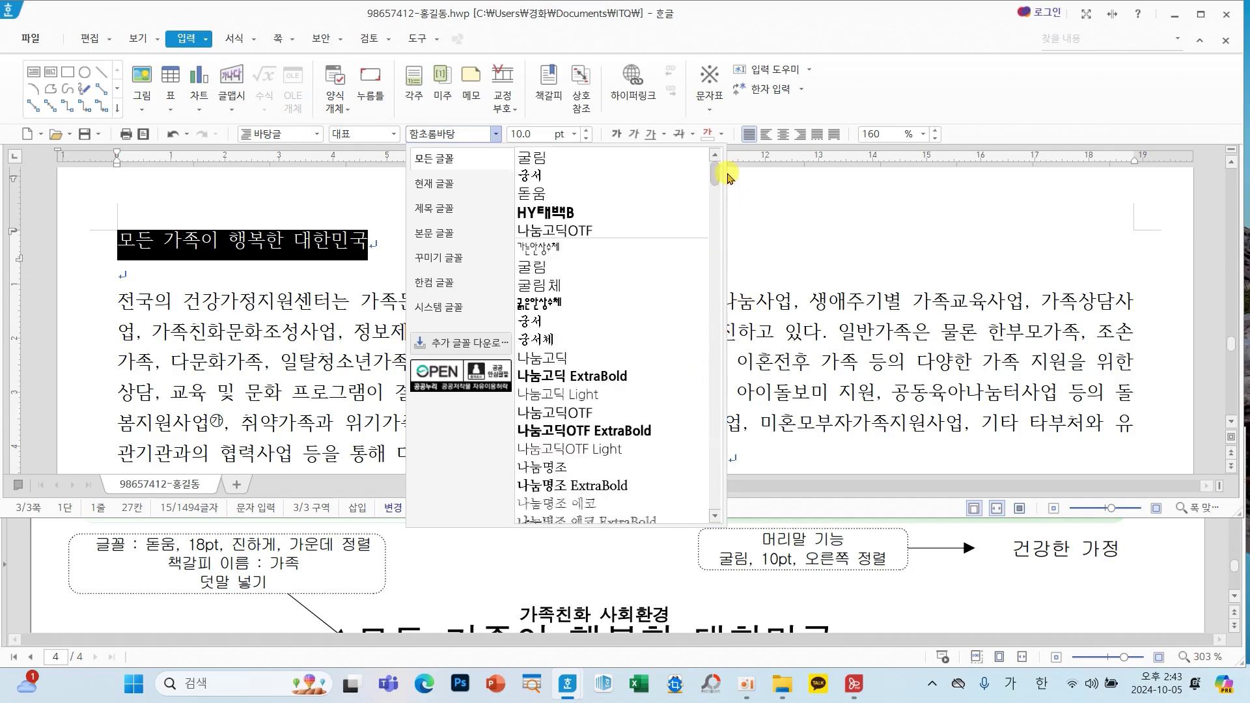
{"action": "left_click", "coordinate": [579, 194]}
{"action": "left_click", "coordinate": [576, 137]}
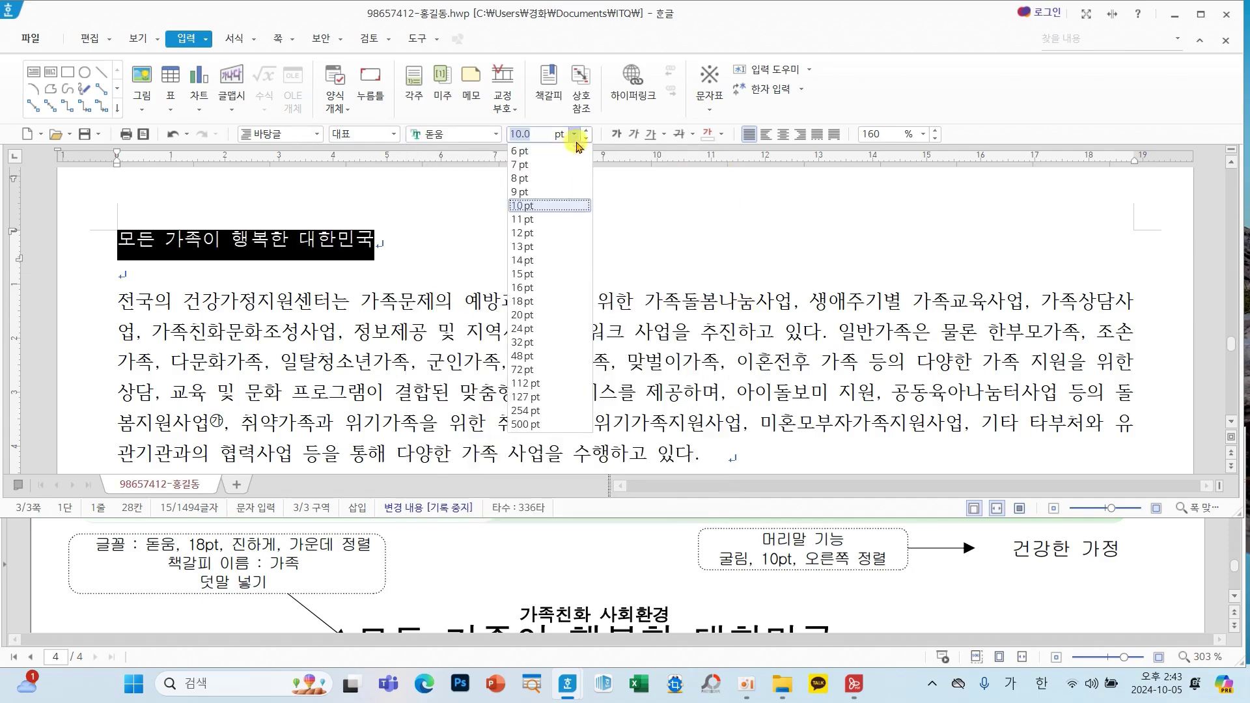
{"action": "left_click", "coordinate": [524, 301]}
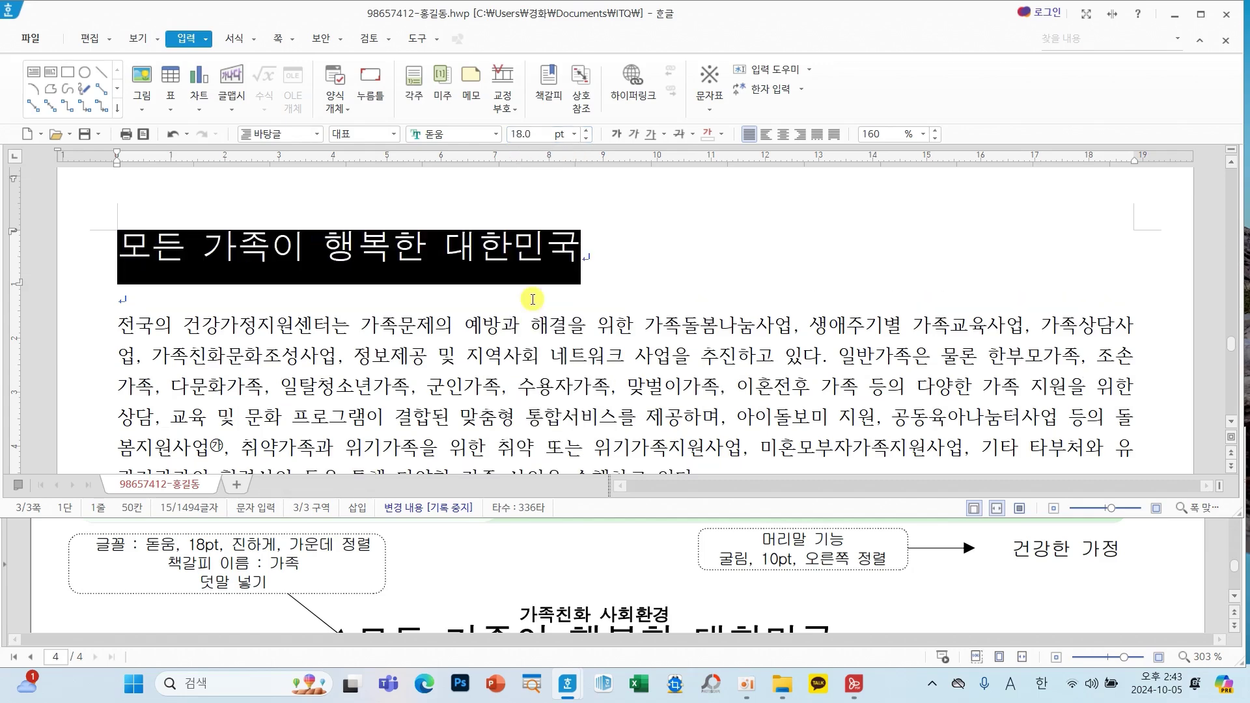
{"action": "left_click", "coordinate": [616, 135]}
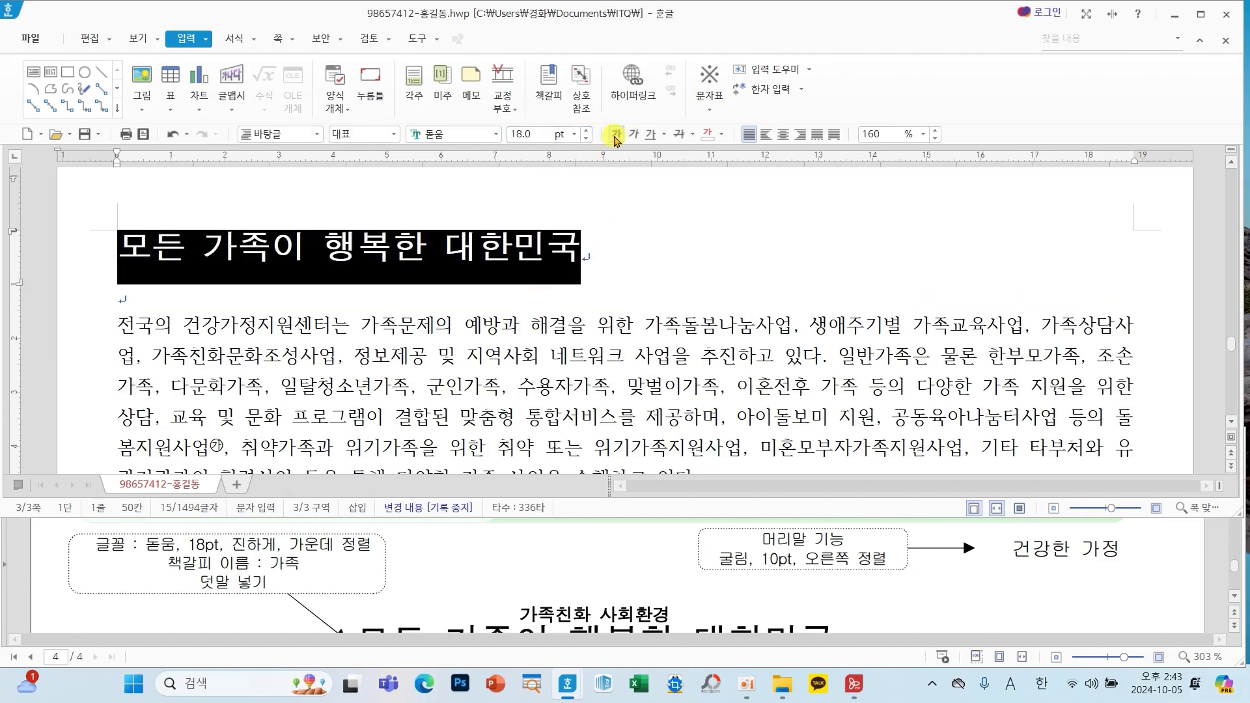
{"action": "left_click", "coordinate": [784, 136]}
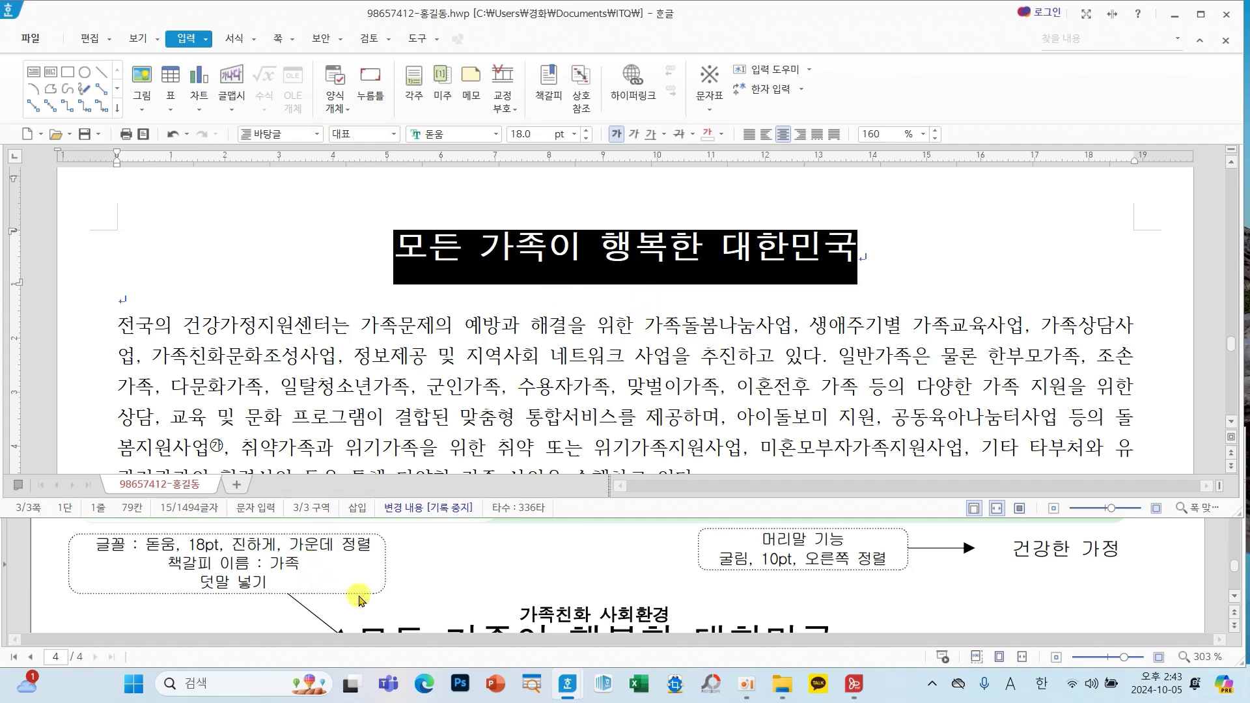
Add the ruby text (덧말) 가족친화 사회환경 above the title 모든 가족이 행복한 대한민국.
{"action": "left_click_drag", "start_coordinate": [486, 599], "coordinate": [710, 640]}
{"action": "left_click", "coordinate": [208, 41]}
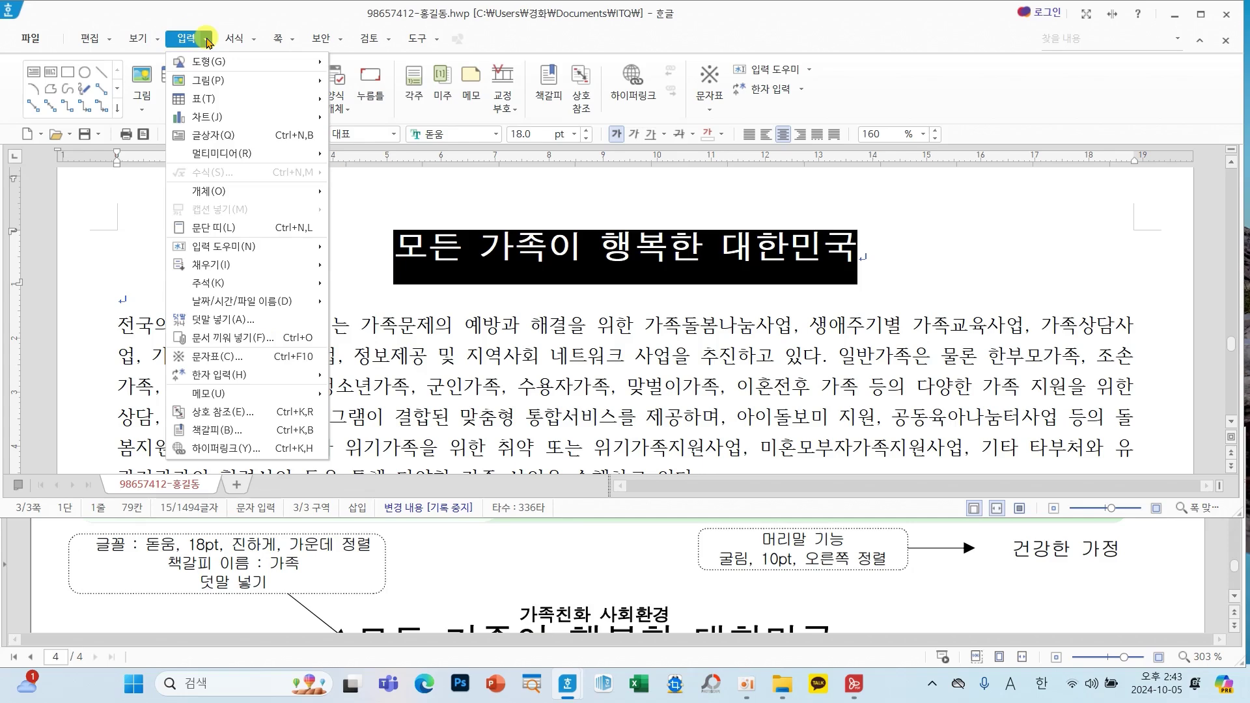
{"action": "left_click", "coordinate": [218, 320]}
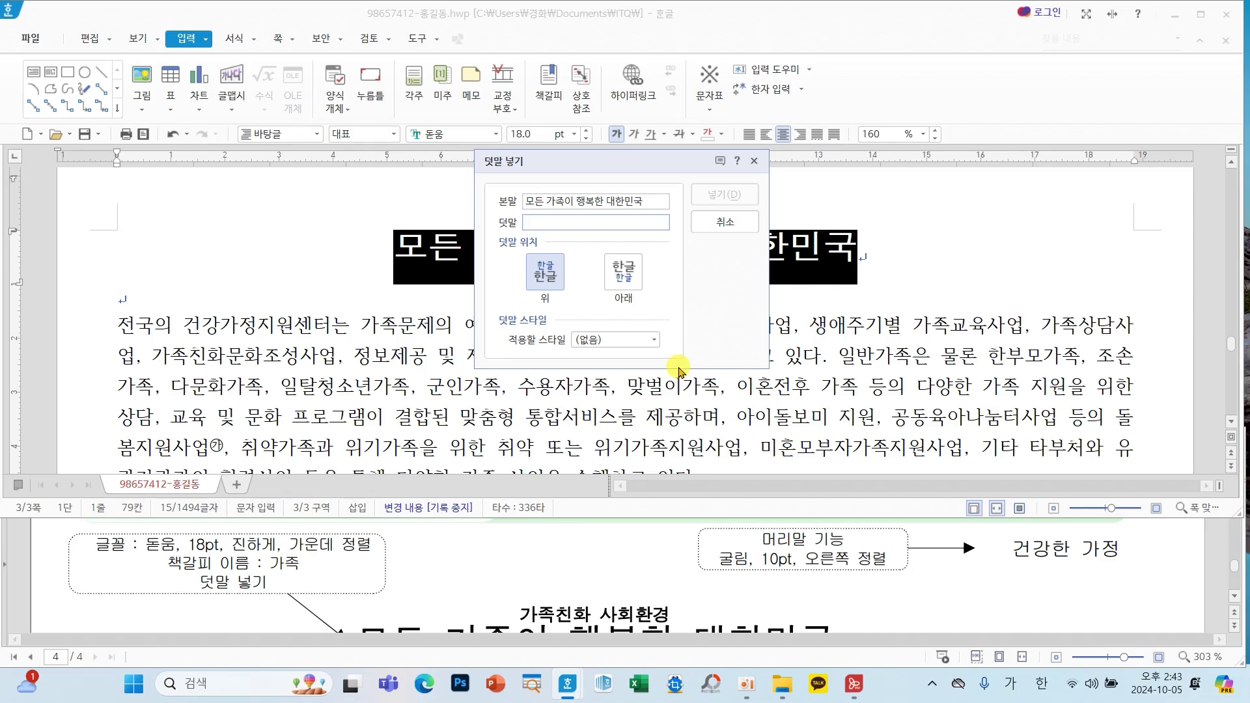
{"action": "type", "text": "갖"}
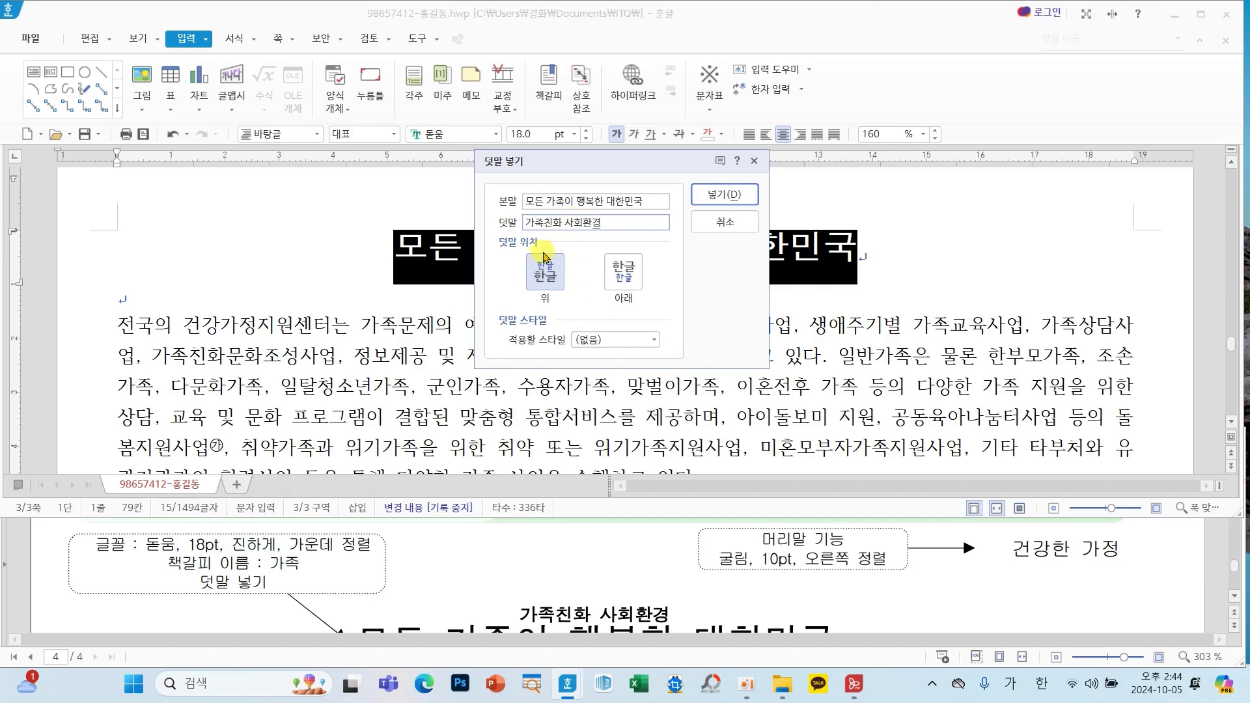
{"action": "left_click", "coordinate": [709, 189]}
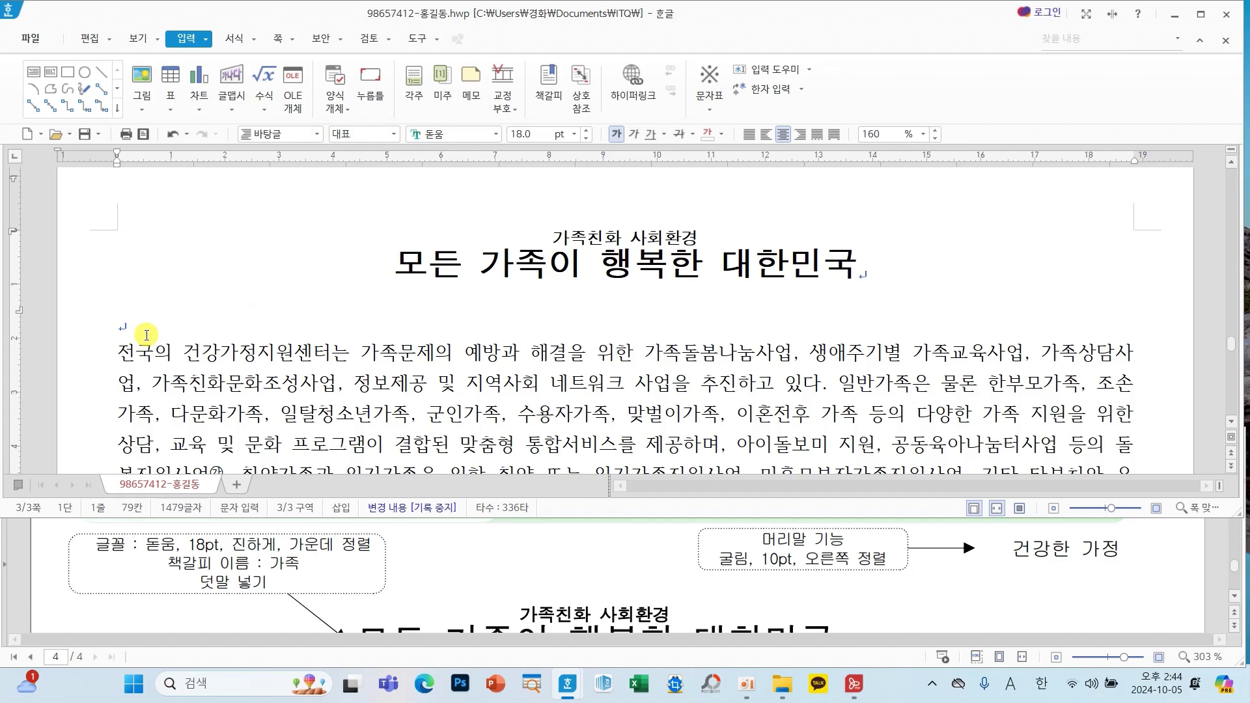
Insert a bookmark named 가족 at the start of the title 모든 가족이 행복한 대한민국.
{"action": "mouse_move", "coordinate": [148, 306]}
{"action": "left_mouse_down"}
{"action": "mouse_move", "coordinate": [104, 378]}
{"action": "mouse_move", "coordinate": [151, 304]}
{"action": "left_mouse_up"}
{"action": "left_click", "coordinate": [397, 263]}
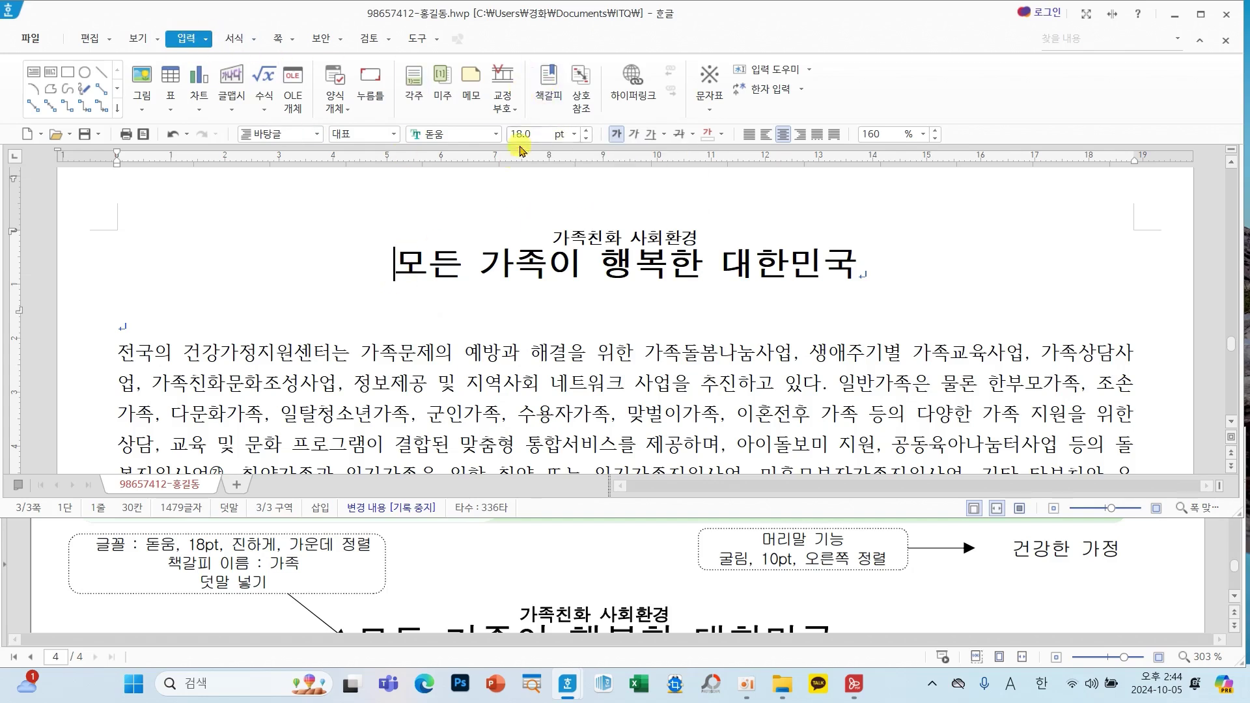
{"action": "left_click", "coordinate": [549, 97]}
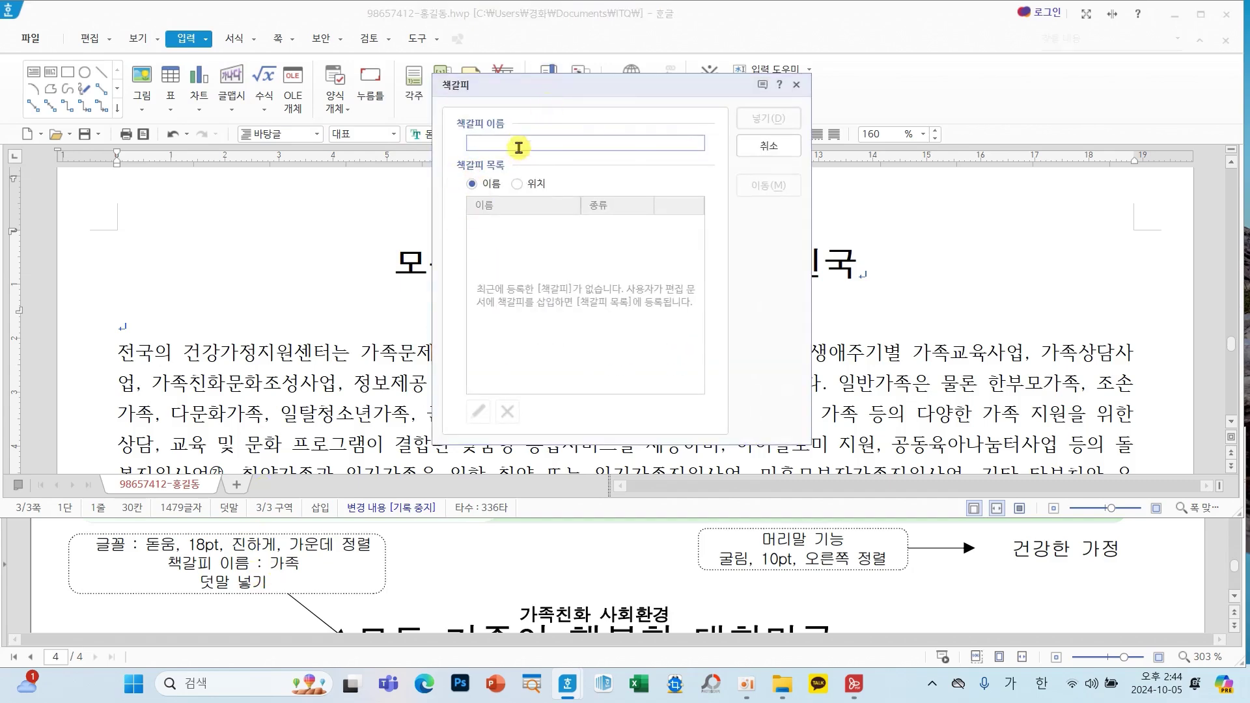
{"action": "type", "text": "개"}
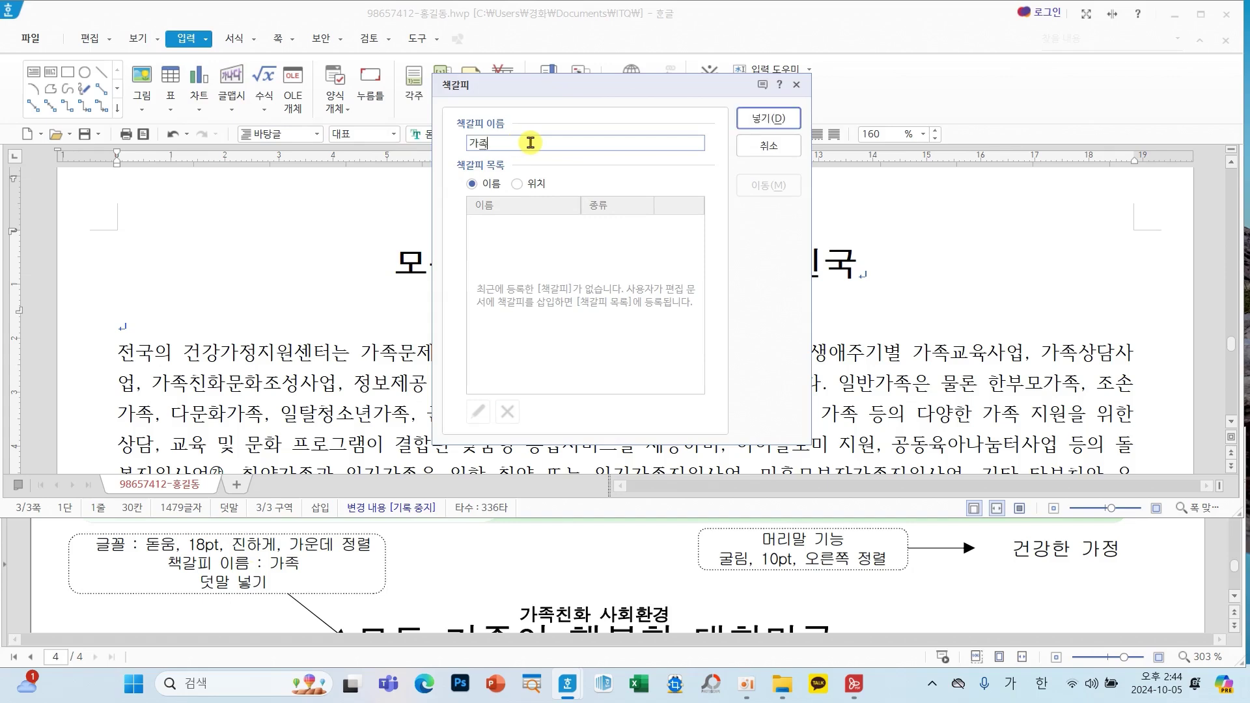
{"action": "left_click", "coordinate": [769, 119]}
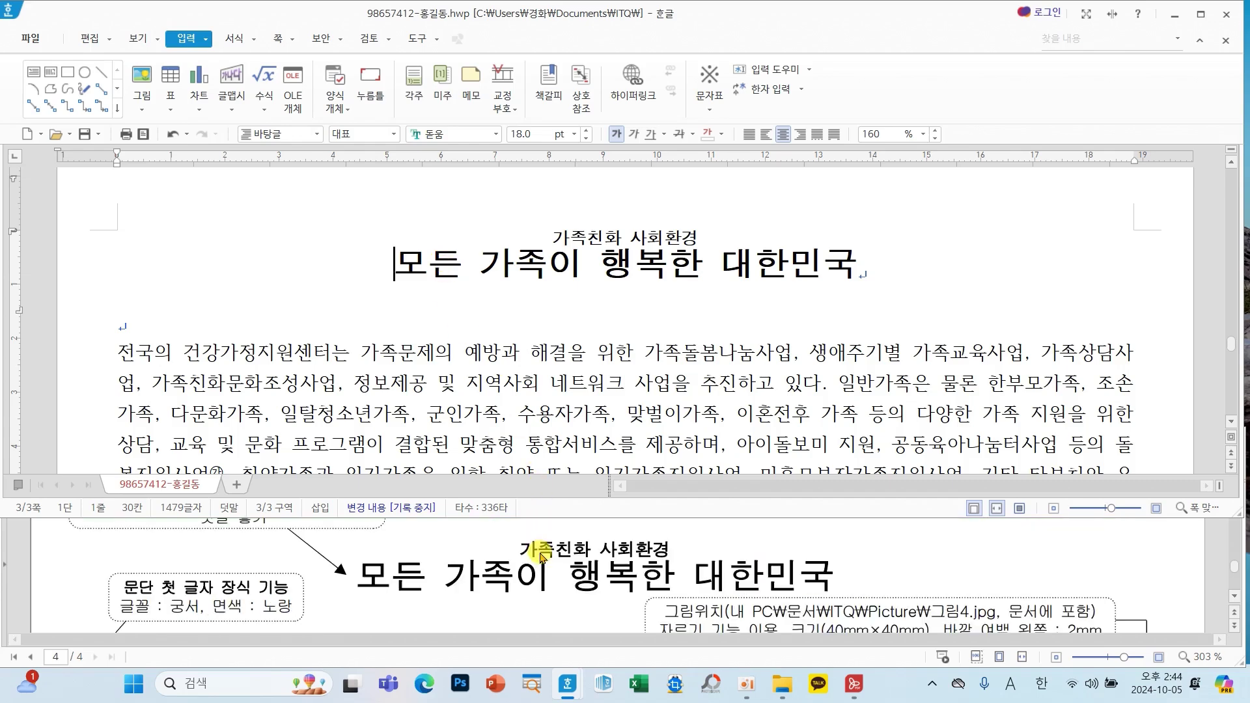
Hyperlink the grayscale ABC주식회사 logo picture on page 2 to the 가족 bookmark in the current document.
{"action": "scroll", "coordinate": [534, 541], "scroll_direction": "down", "scroll_amount": 2}
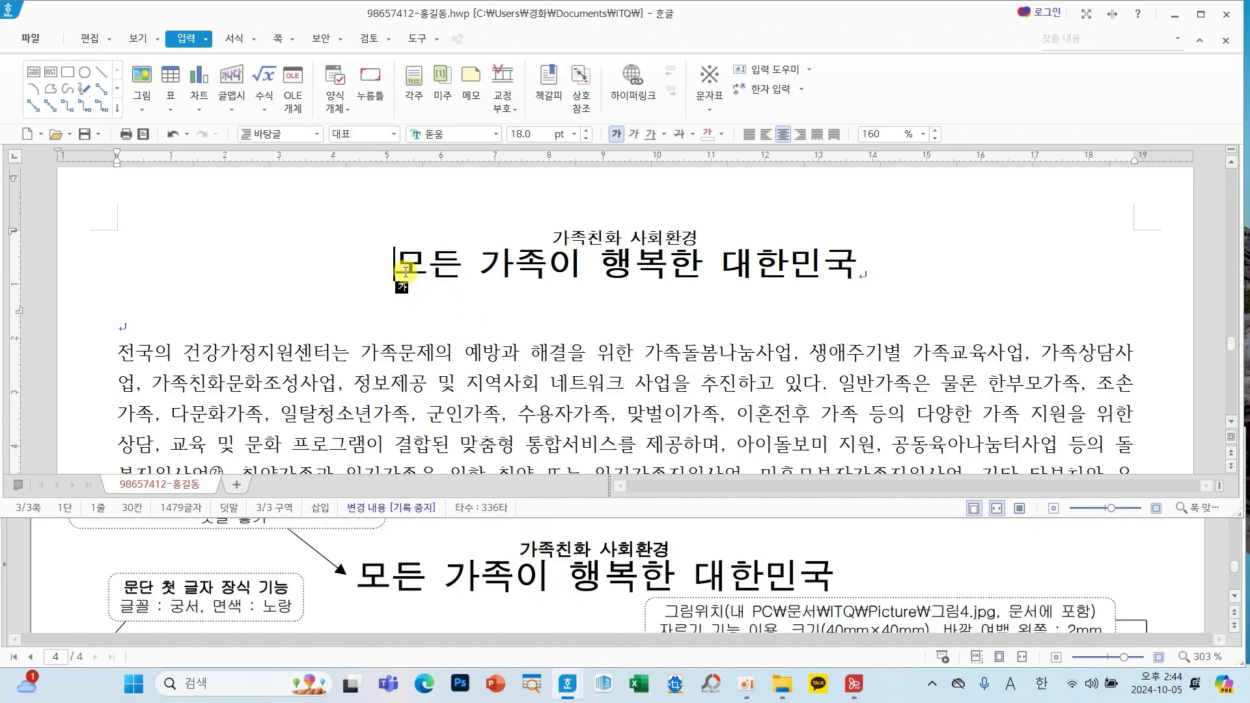
{"action": "scroll", "coordinate": [841, 599], "scroll_direction": "up", "scroll_amount": 5}
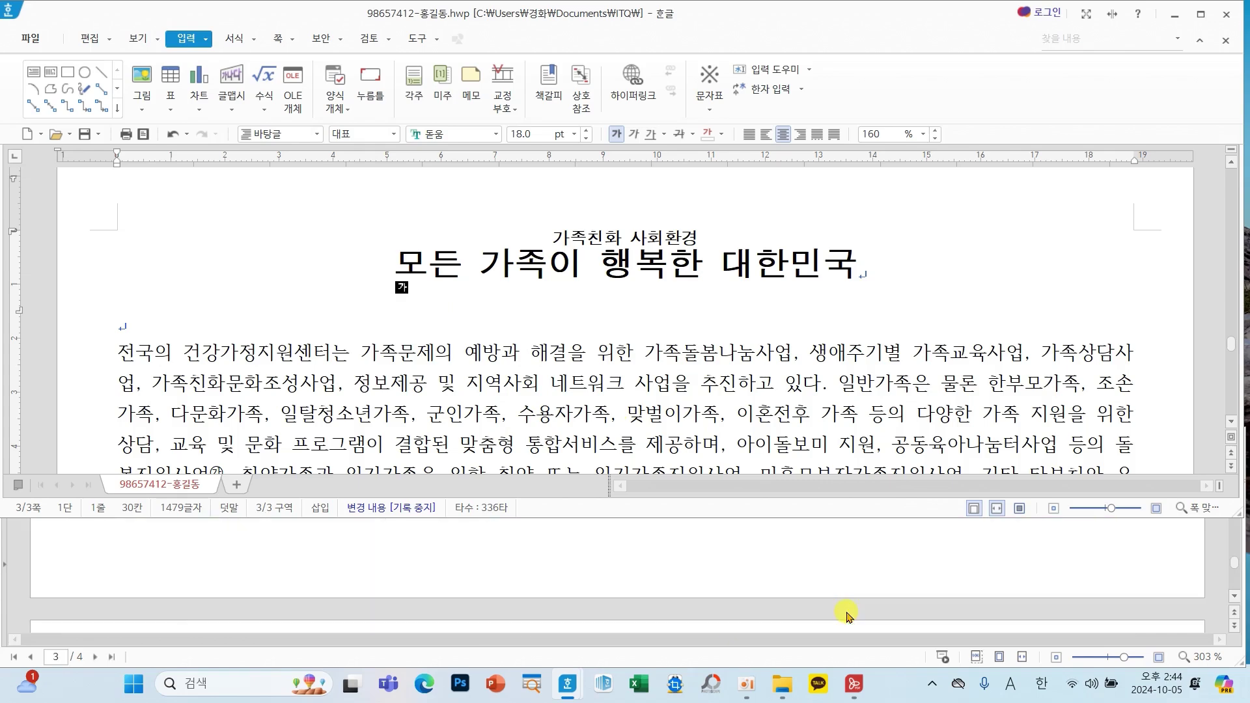
{"action": "scroll", "coordinate": [847, 615], "scroll_direction": "up", "scroll_amount": 8}
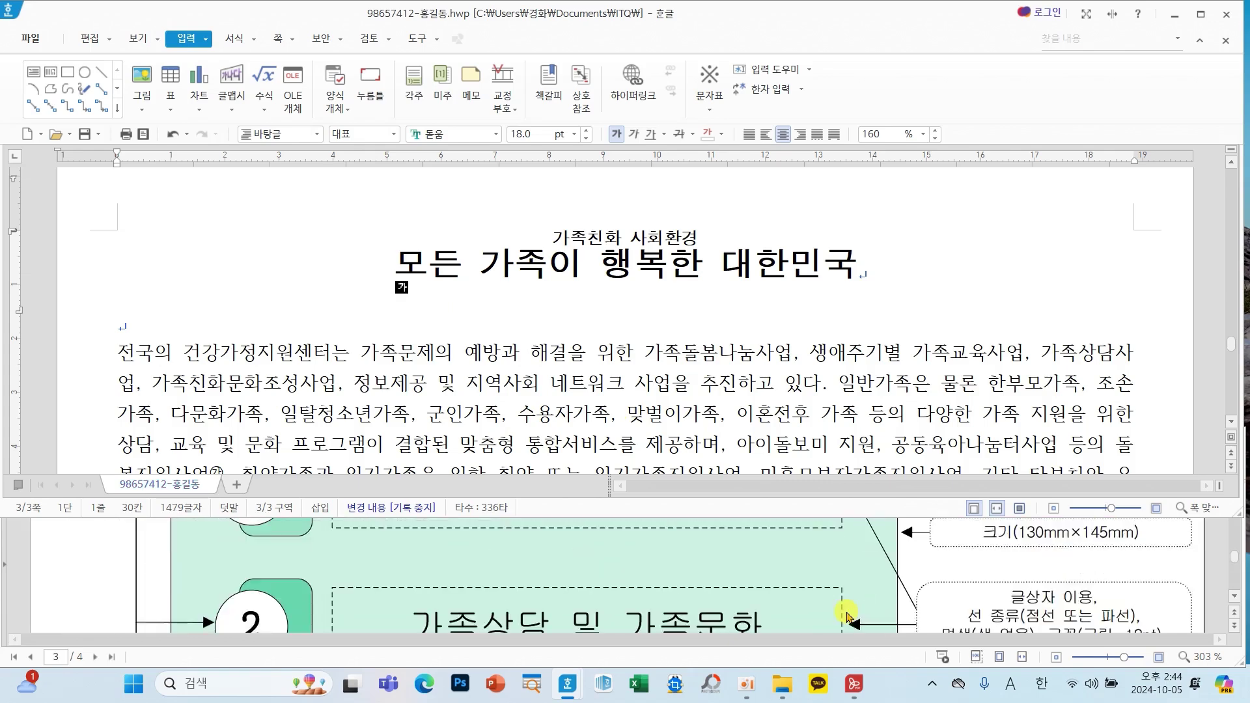
{"action": "scroll", "coordinate": [847, 615], "scroll_direction": "up", "scroll_amount": 6}
{"action": "scroll", "coordinate": [848, 619], "scroll_direction": "down", "scroll_amount": 3}
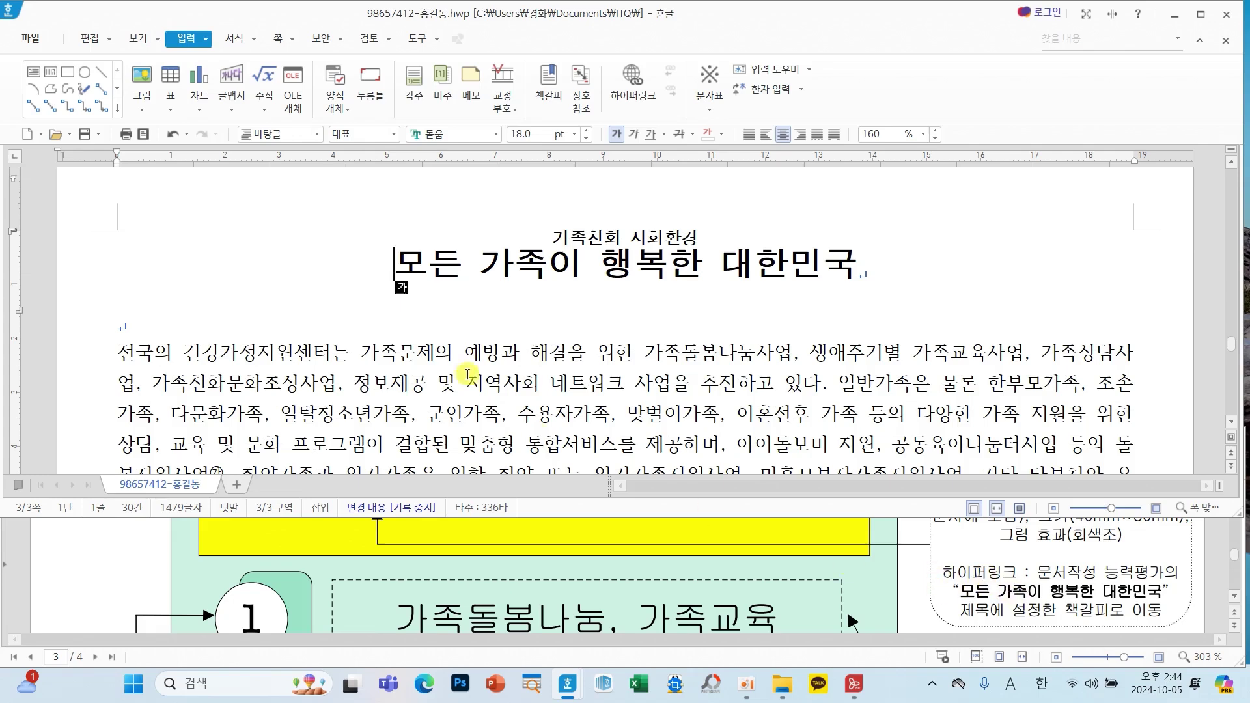
{"action": "scroll", "coordinate": [575, 382], "scroll_direction": "up", "scroll_amount": 6}
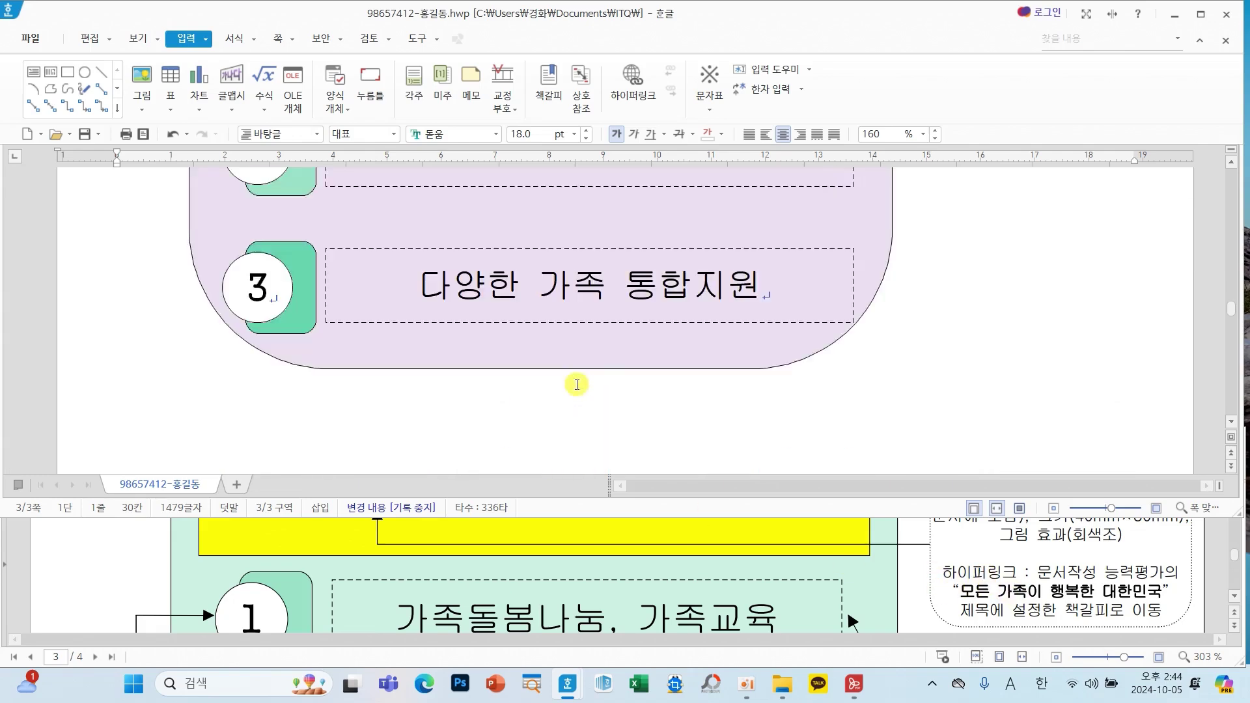
{"action": "scroll", "coordinate": [577, 384], "scroll_direction": "up", "scroll_amount": 5}
{"action": "left_click", "coordinate": [334, 324]}
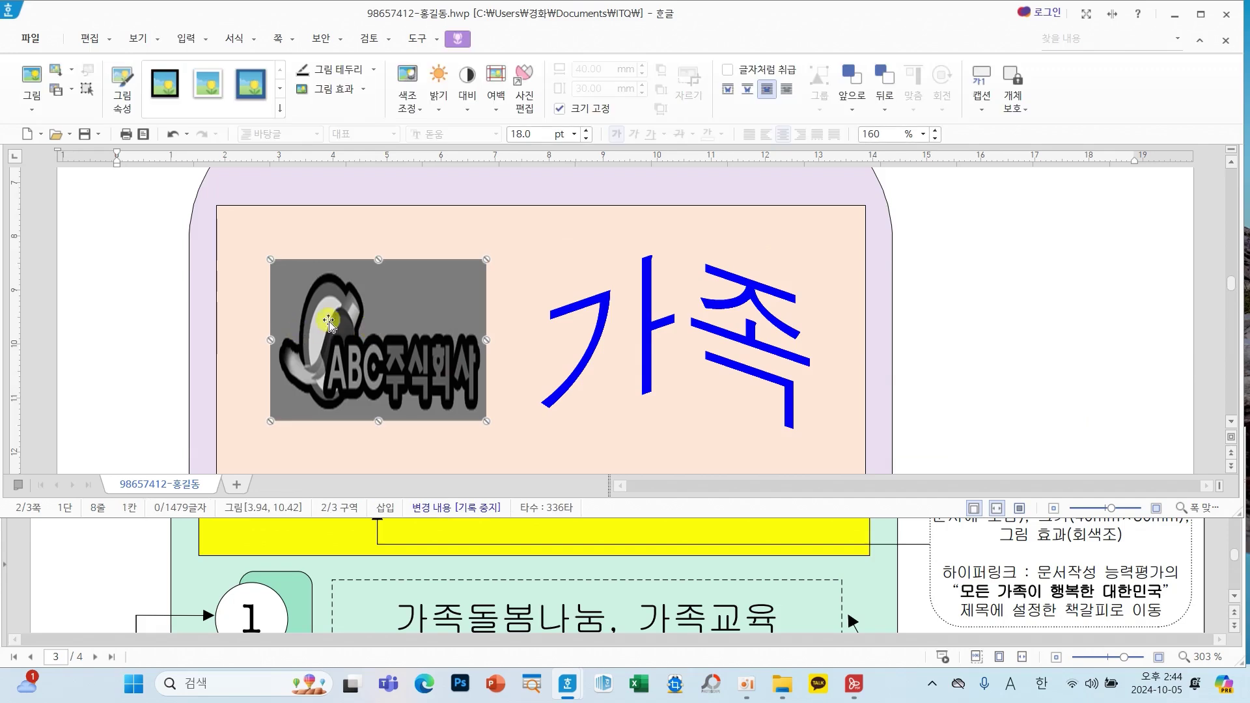
{"action": "left_click", "coordinate": [186, 39]}
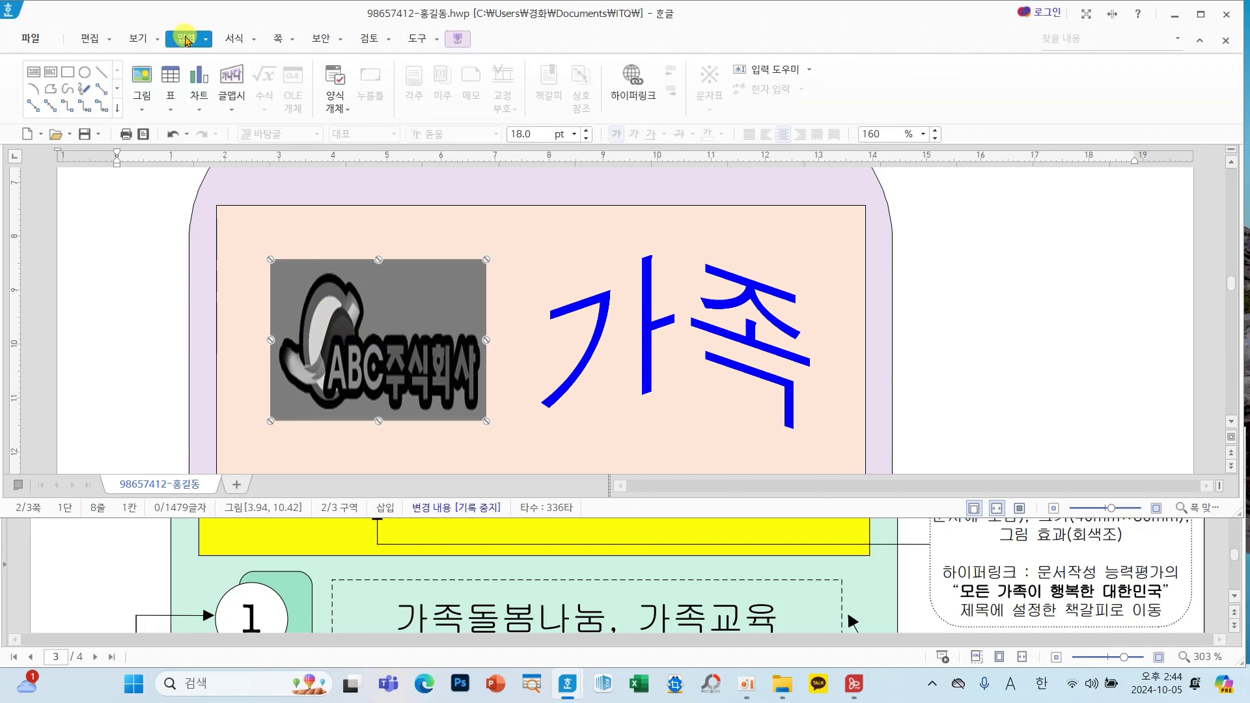
{"action": "left_click", "coordinate": [635, 92]}
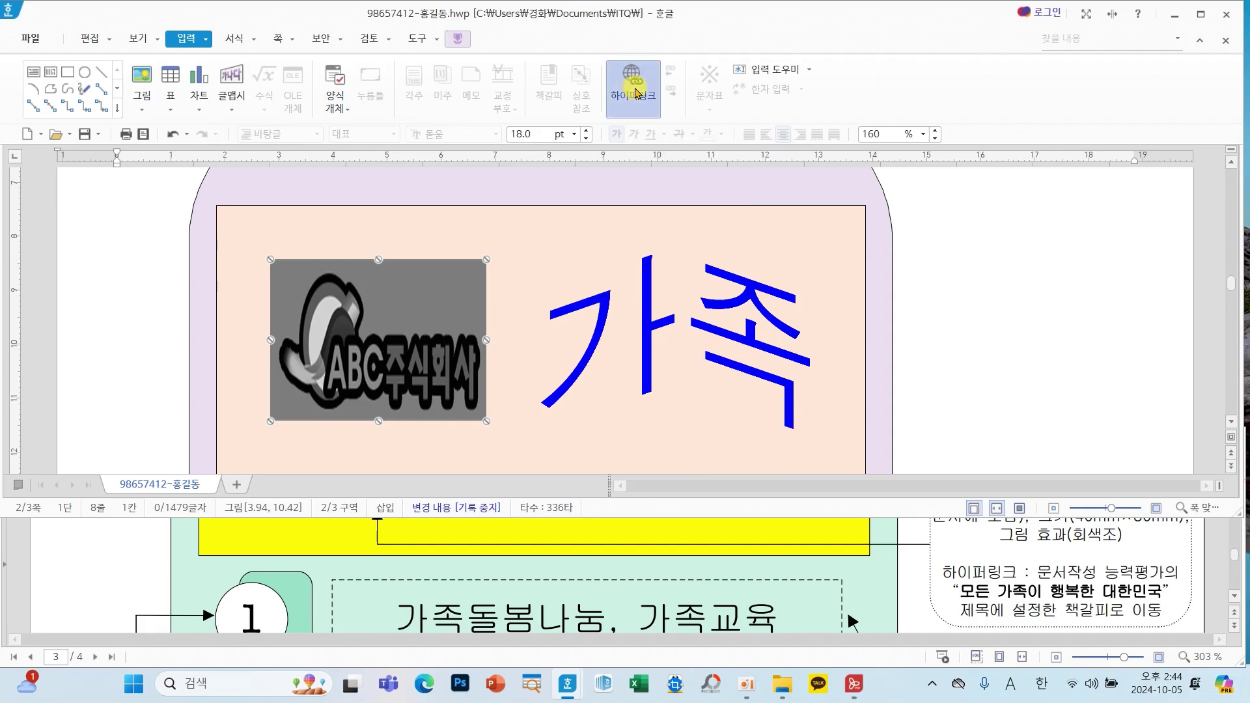
{"action": "left_click", "coordinate": [521, 149]}
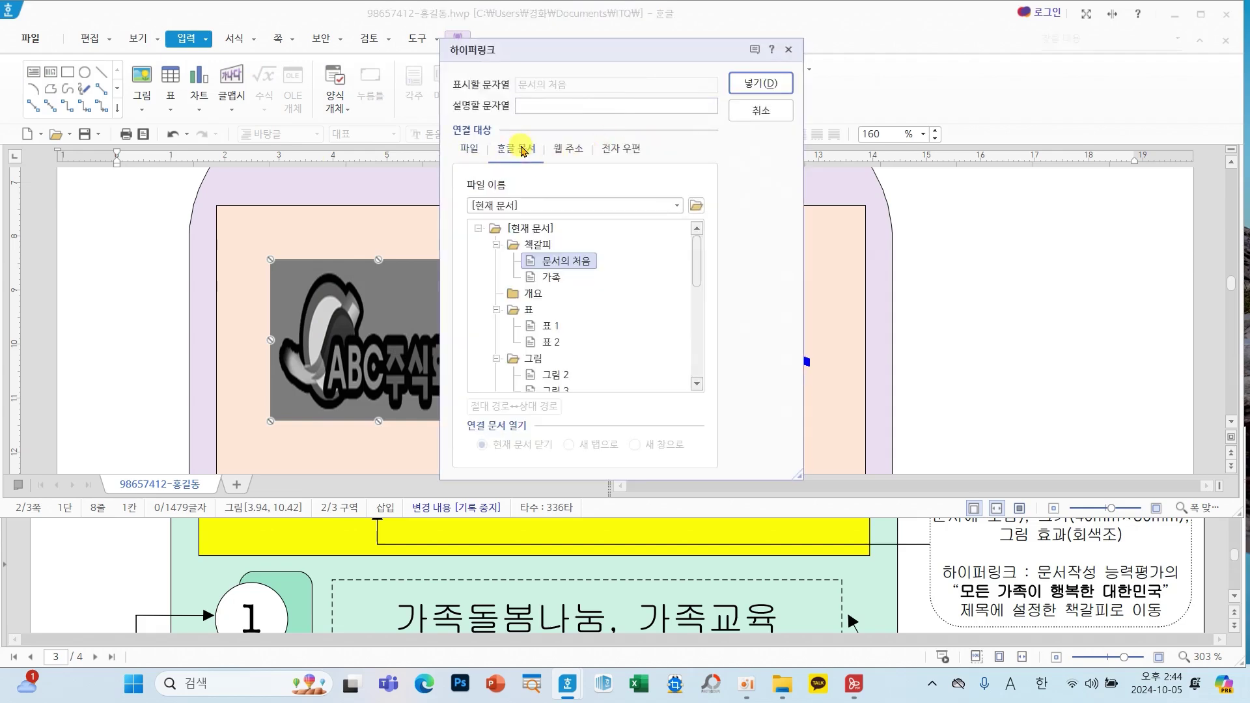
{"action": "left_click", "coordinate": [554, 285]}
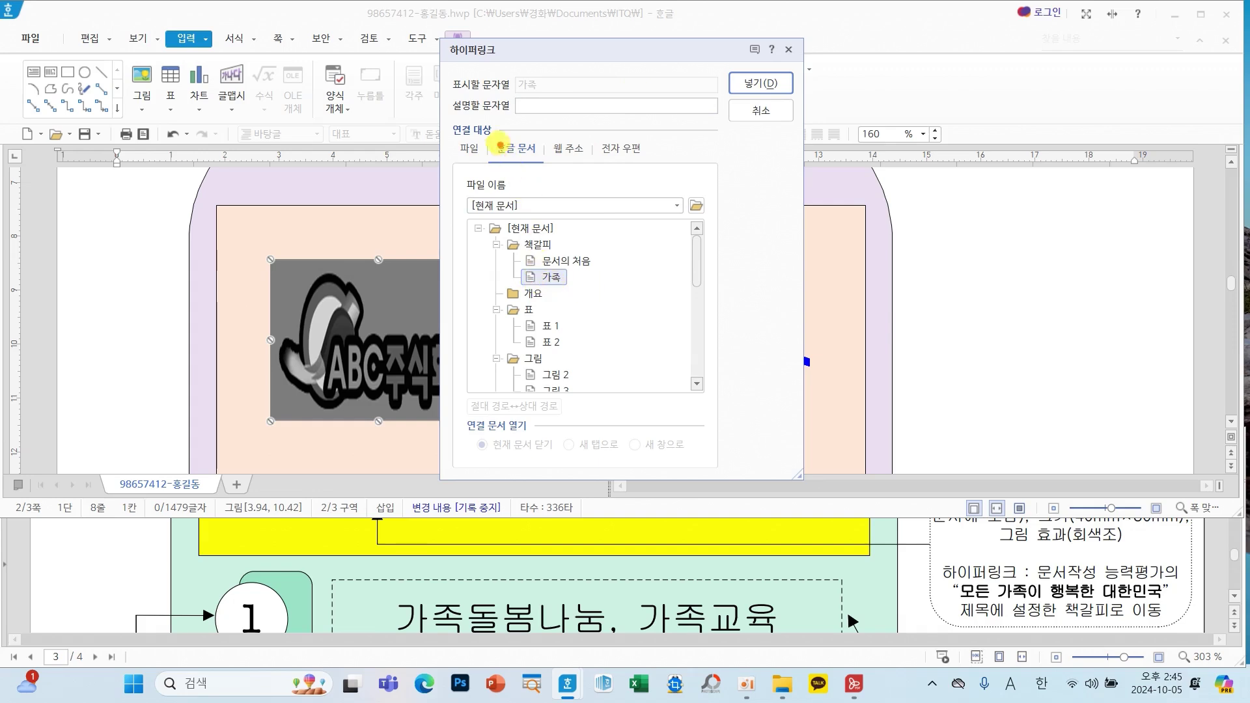
{"action": "left_click_drag", "start_coordinate": [480, 132], "coordinate": [559, 171]}
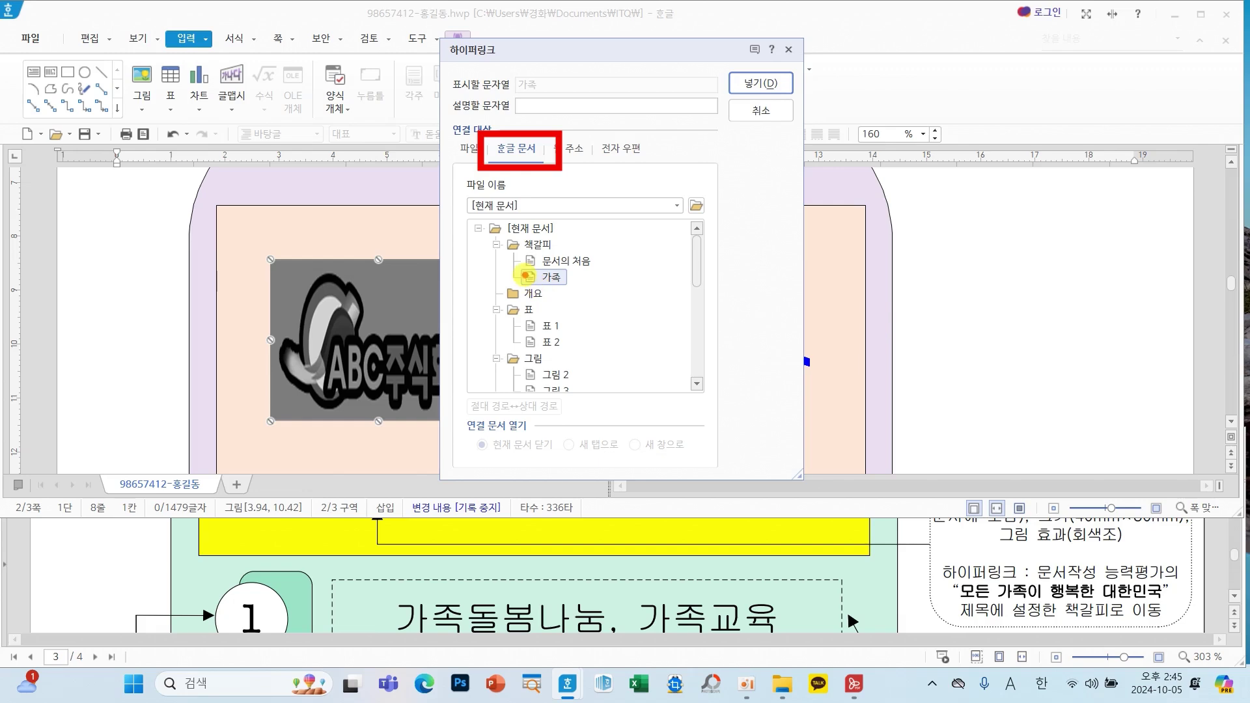
{"action": "mouse_move", "coordinate": [503, 264]}
{"action": "left_mouse_down"}
{"action": "mouse_move", "coordinate": [550, 293]}
{"action": "mouse_move", "coordinate": [586, 293]}
{"action": "left_mouse_up"}
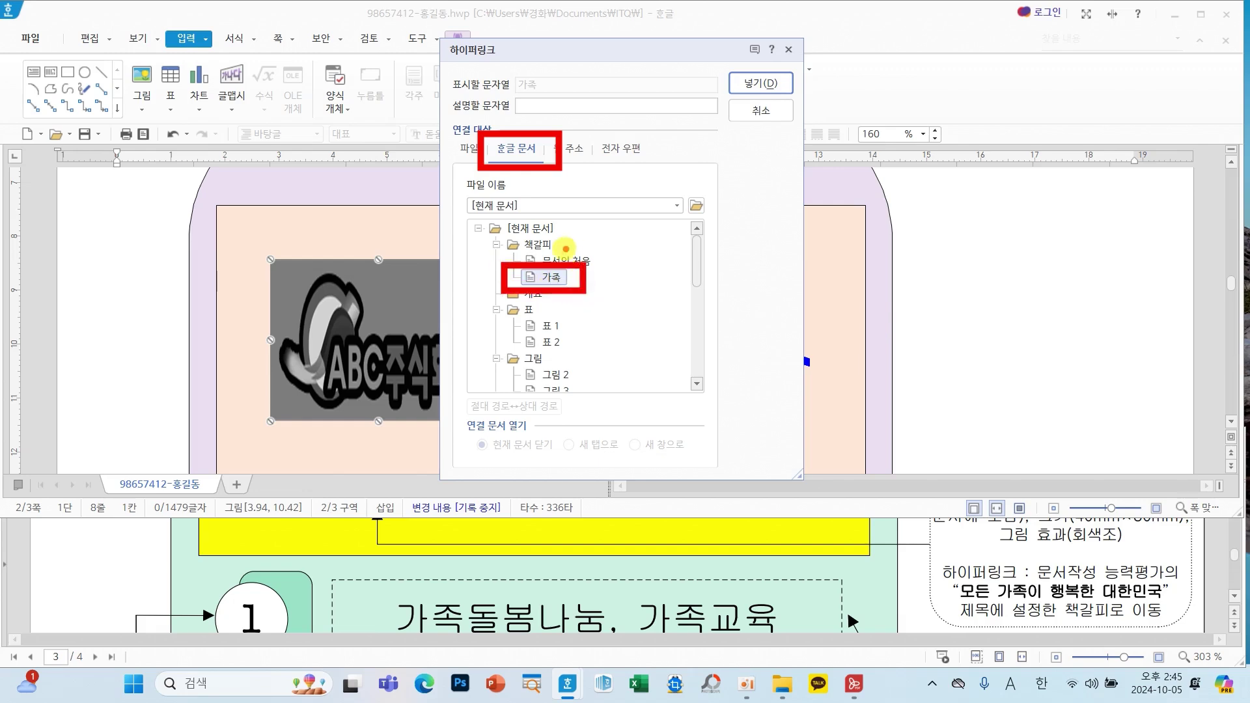
{"action": "mouse_move", "coordinate": [508, 239]}
{"action": "left_mouse_down"}
{"action": "mouse_move", "coordinate": [456, 280]}
{"action": "mouse_move", "coordinate": [485, 267]}
{"action": "mouse_move", "coordinate": [480, 293]}
{"action": "left_mouse_up"}
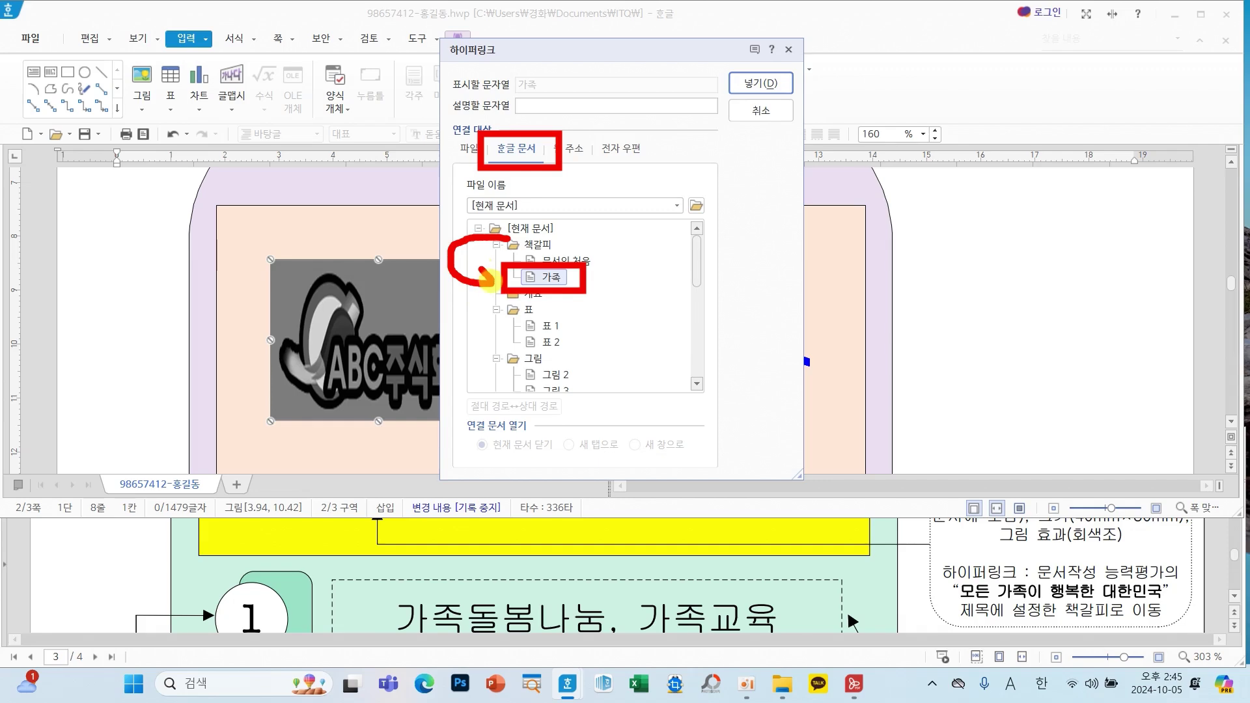
{"action": "left_click_drag", "start_coordinate": [753, 72], "coordinate": [796, 34]}
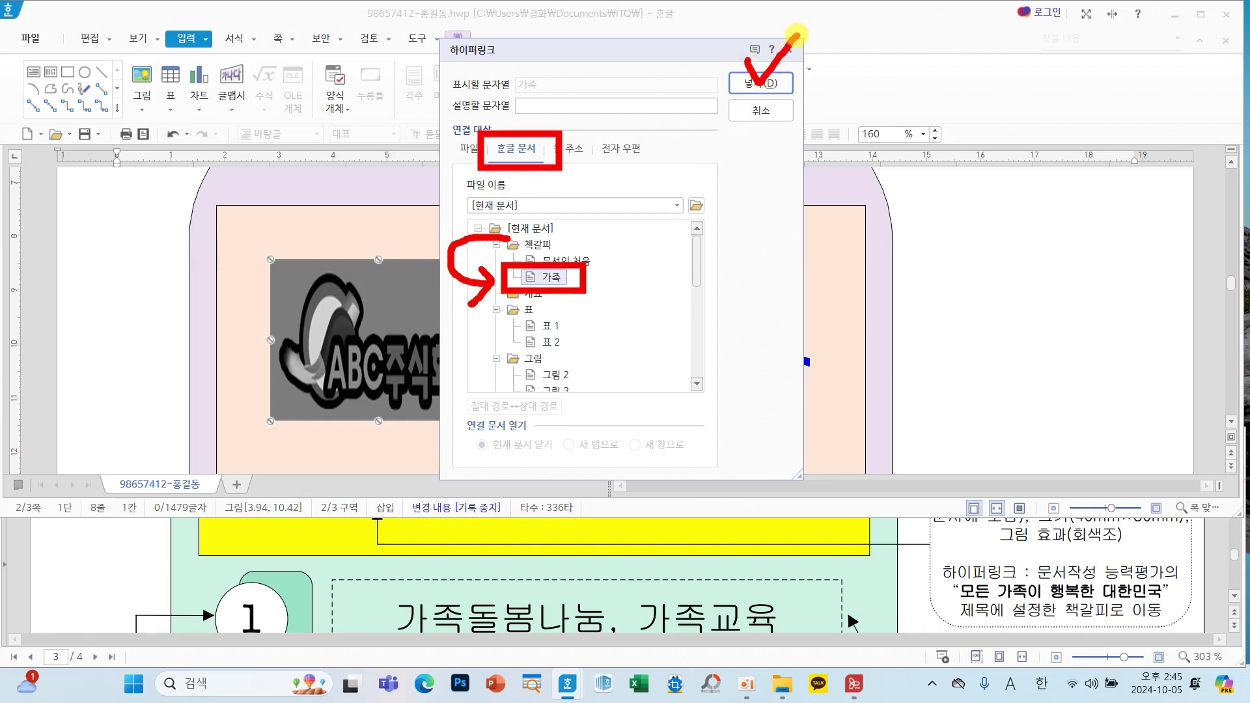
{"action": "left_click", "coordinate": [774, 83]}
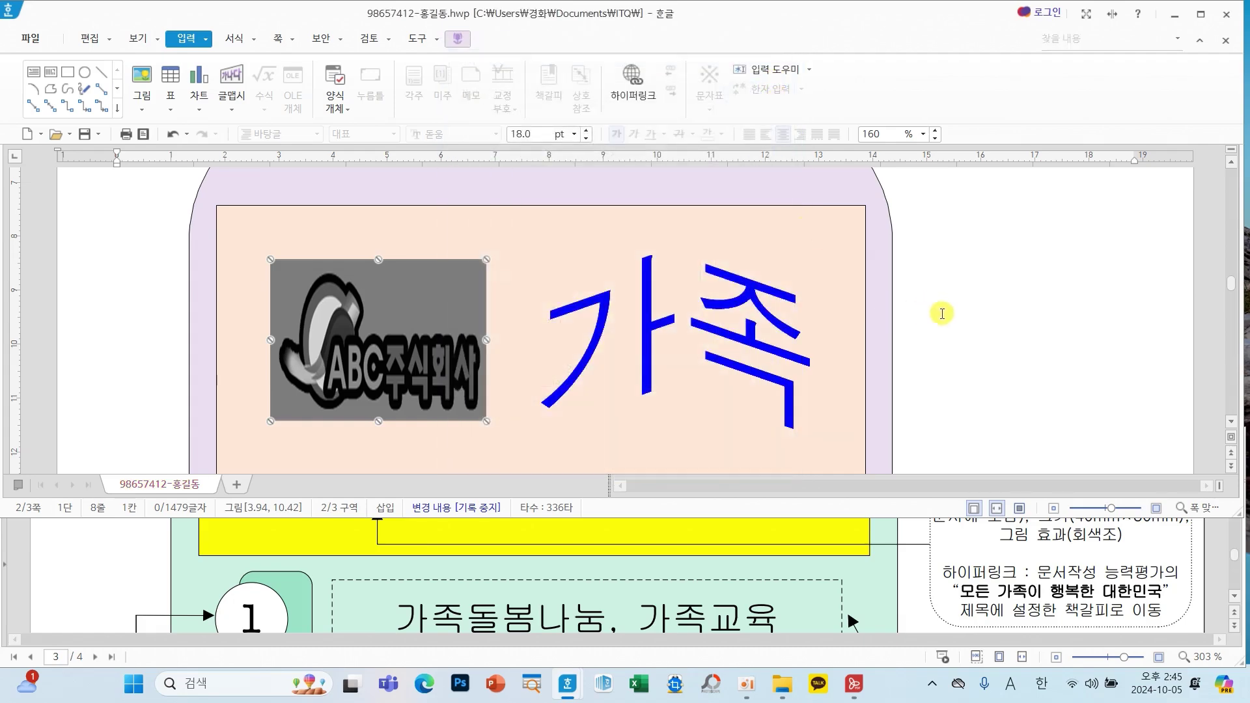
{"action": "key", "text": "Escape"}
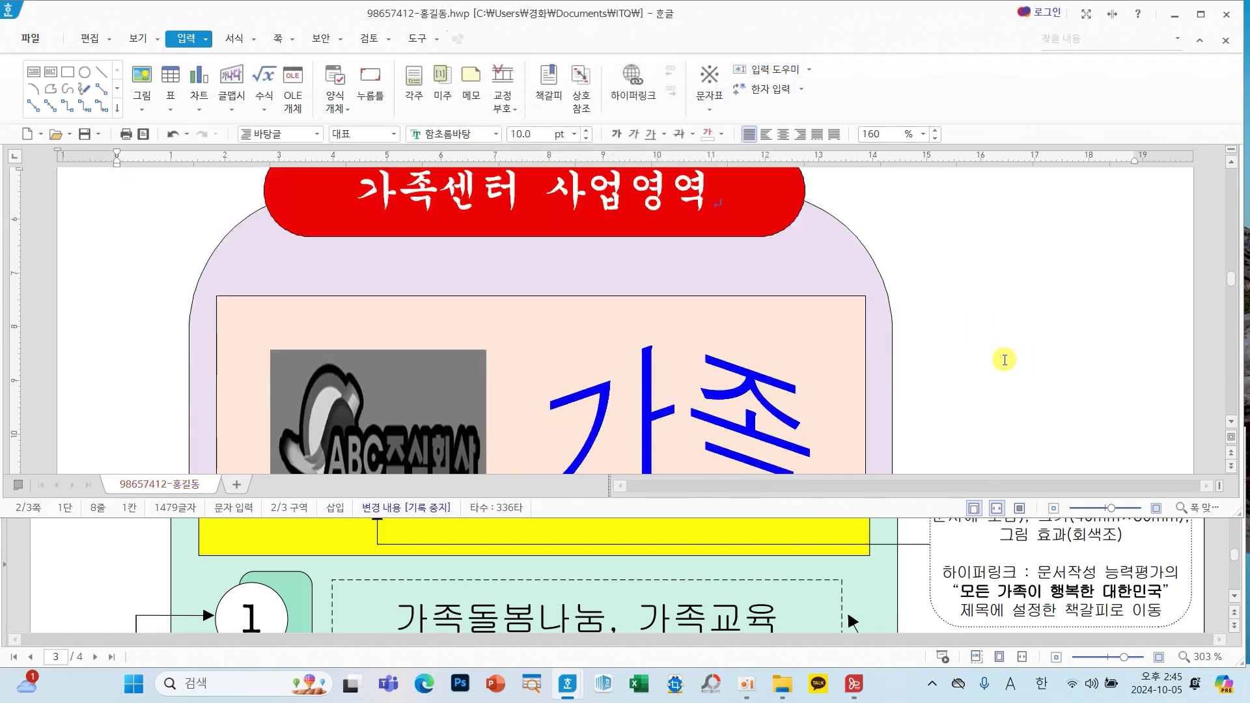
Follow the hyperlink on the logo picture to check where it leads.
{"action": "scroll", "coordinate": [1005, 360], "scroll_direction": "down", "scroll_amount": 2}
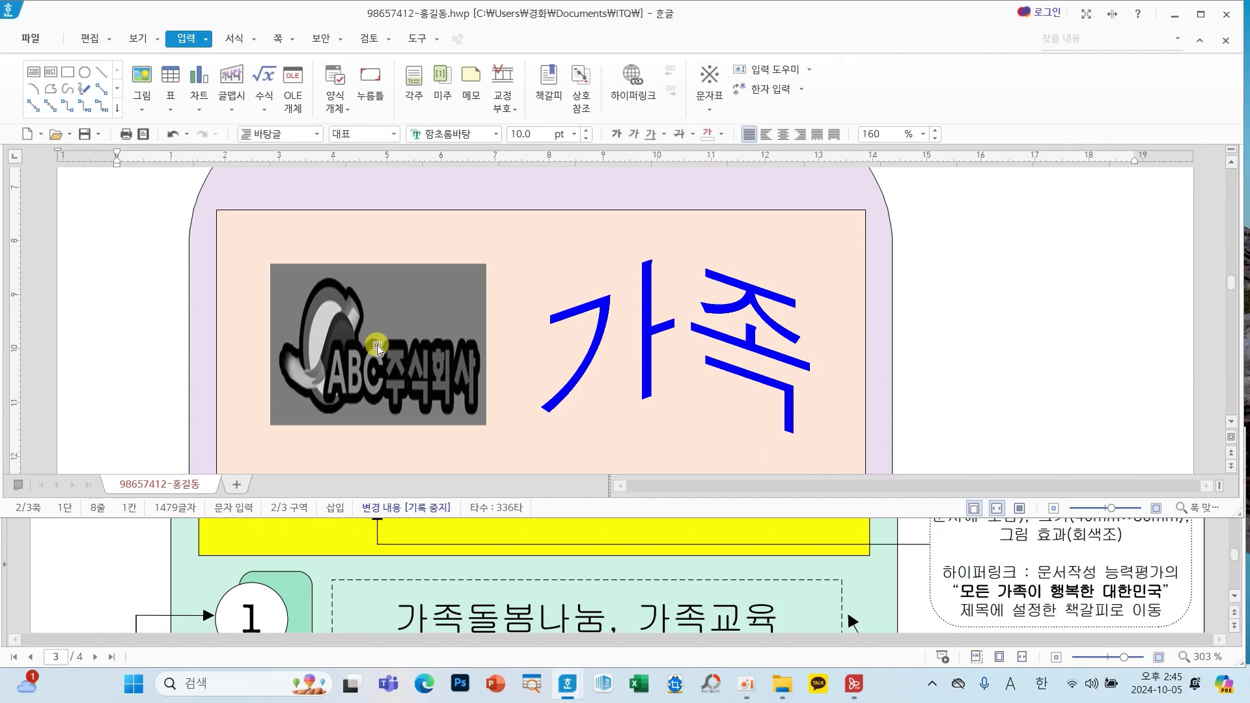
{"action": "mouse_move", "coordinate": [378, 348]}
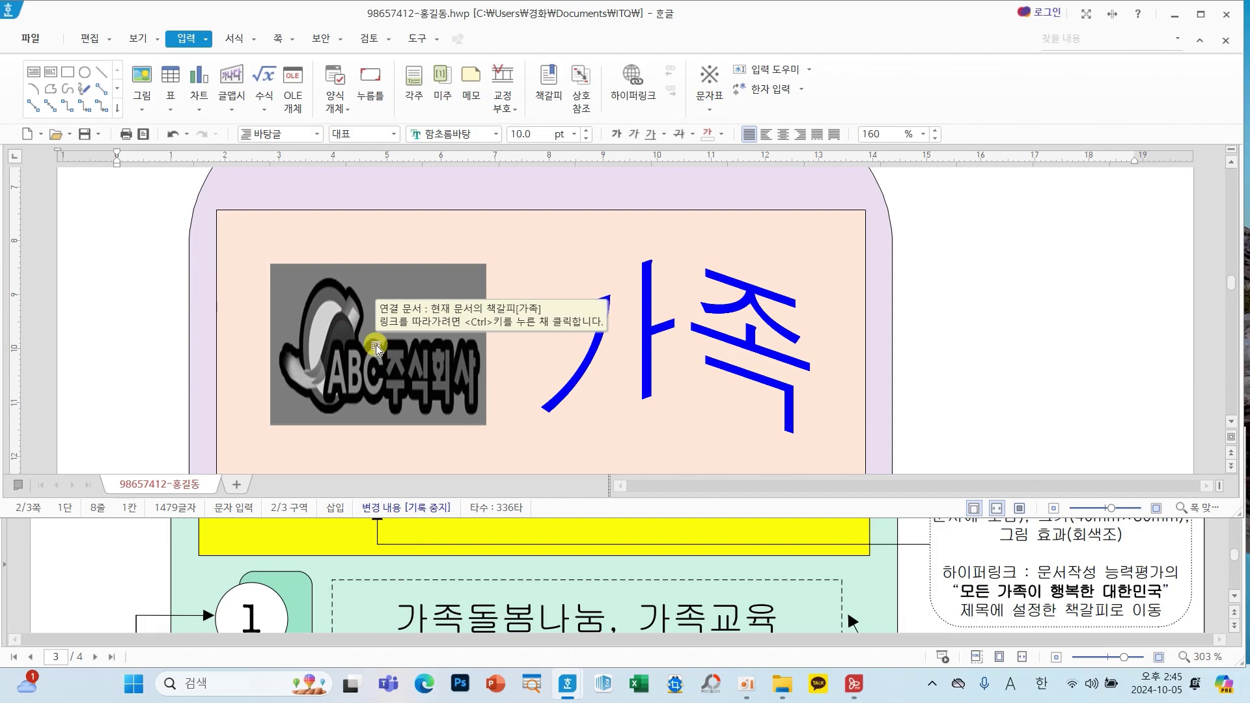
{"action": "left_click", "coordinate": [378, 352], "text": "ctrl"}
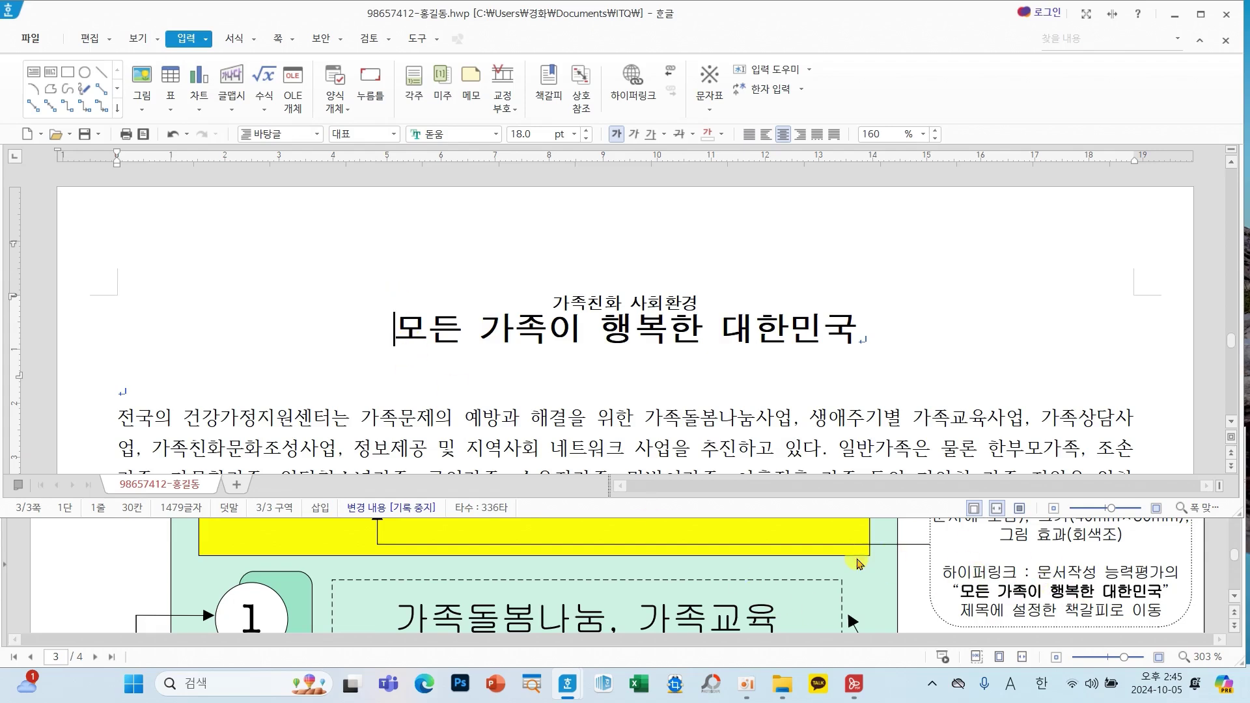
Bring the exam sheet back to its title instructions and save the document.
{"action": "scroll", "coordinate": [858, 564], "scroll_direction": "down", "scroll_amount": 10}
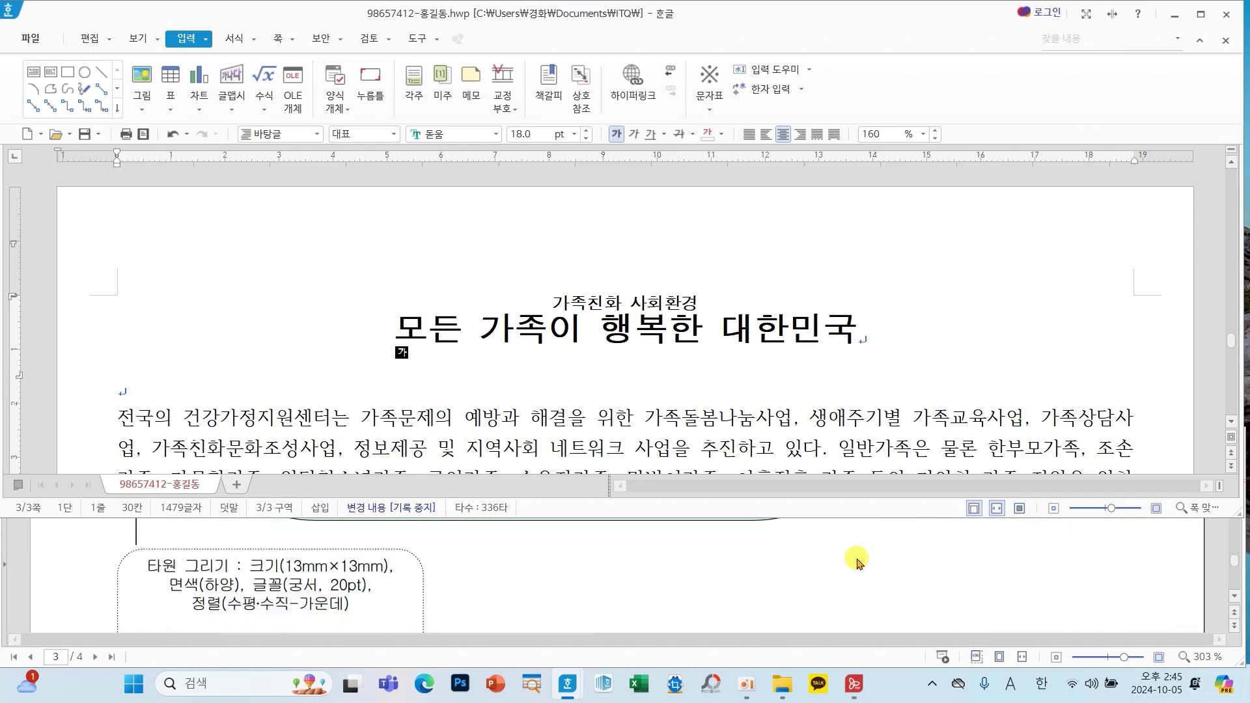
{"action": "scroll", "coordinate": [857, 564], "scroll_direction": "down", "scroll_amount": 6}
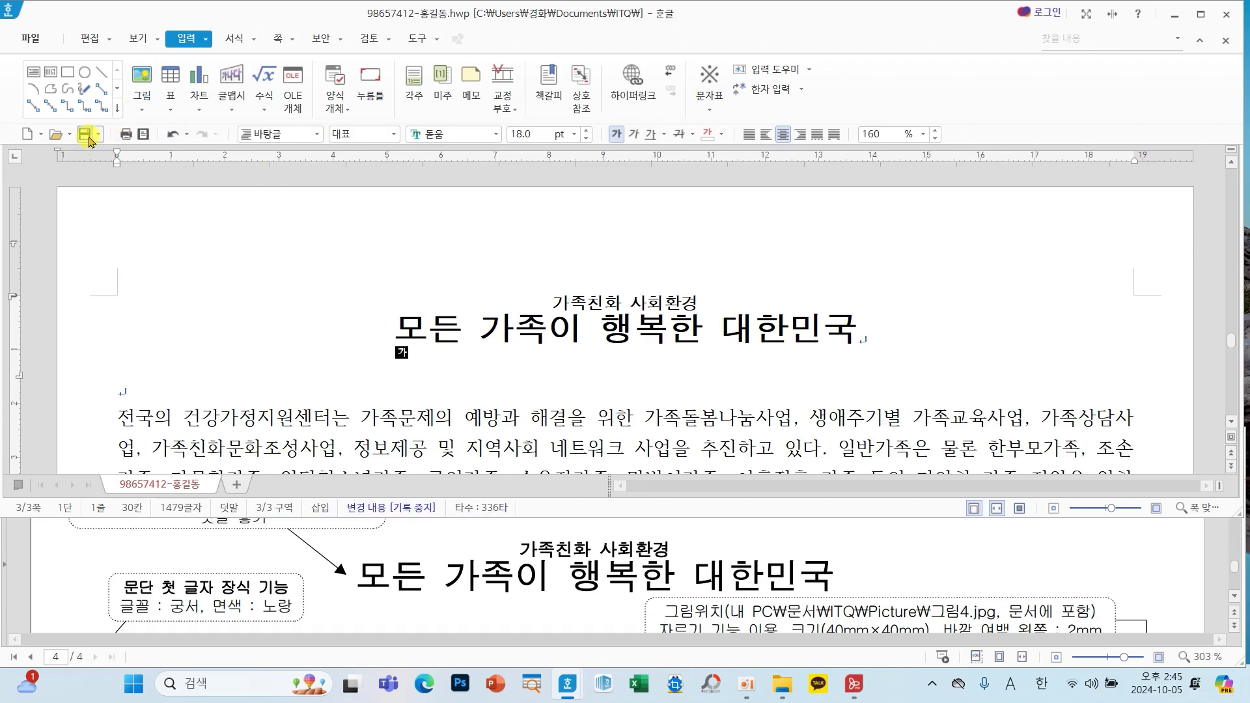
{"action": "left_click", "coordinate": [417, 335]}
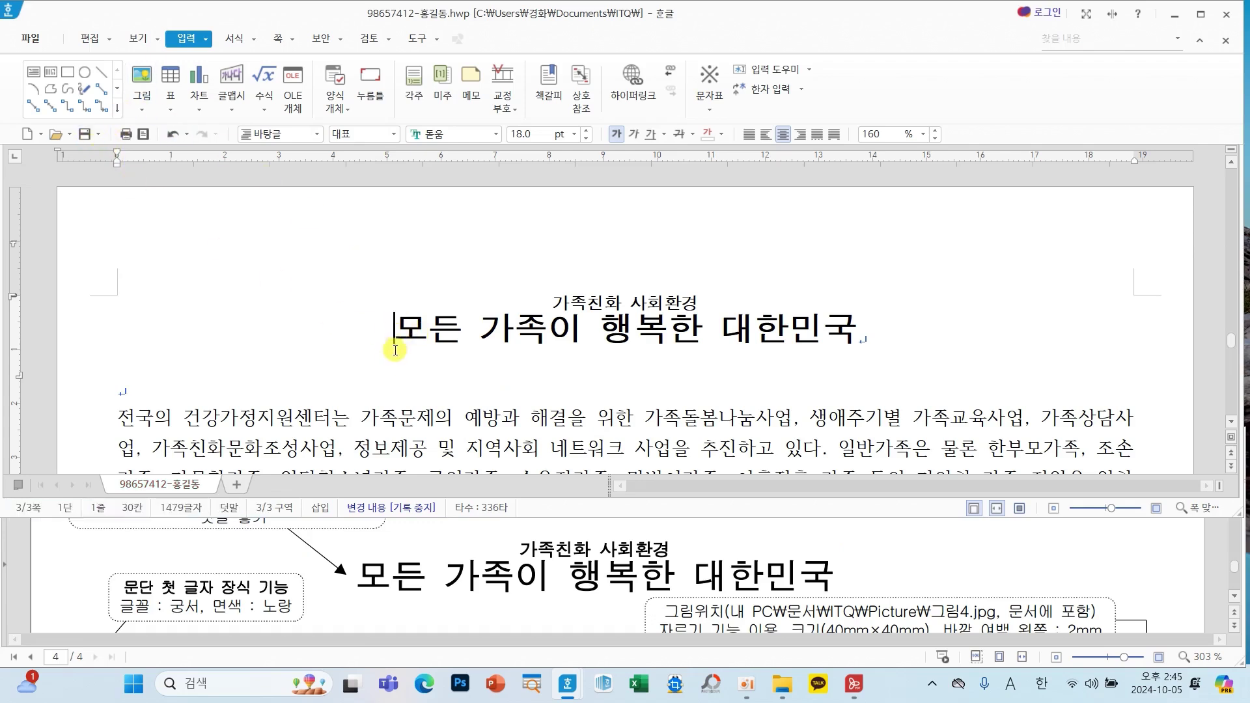
Create a header for both pages (양쪽) with no preset layout and enter the text 건강한 가정.
{"action": "scroll", "coordinate": [841, 600], "scroll_direction": "up", "scroll_amount": 1}
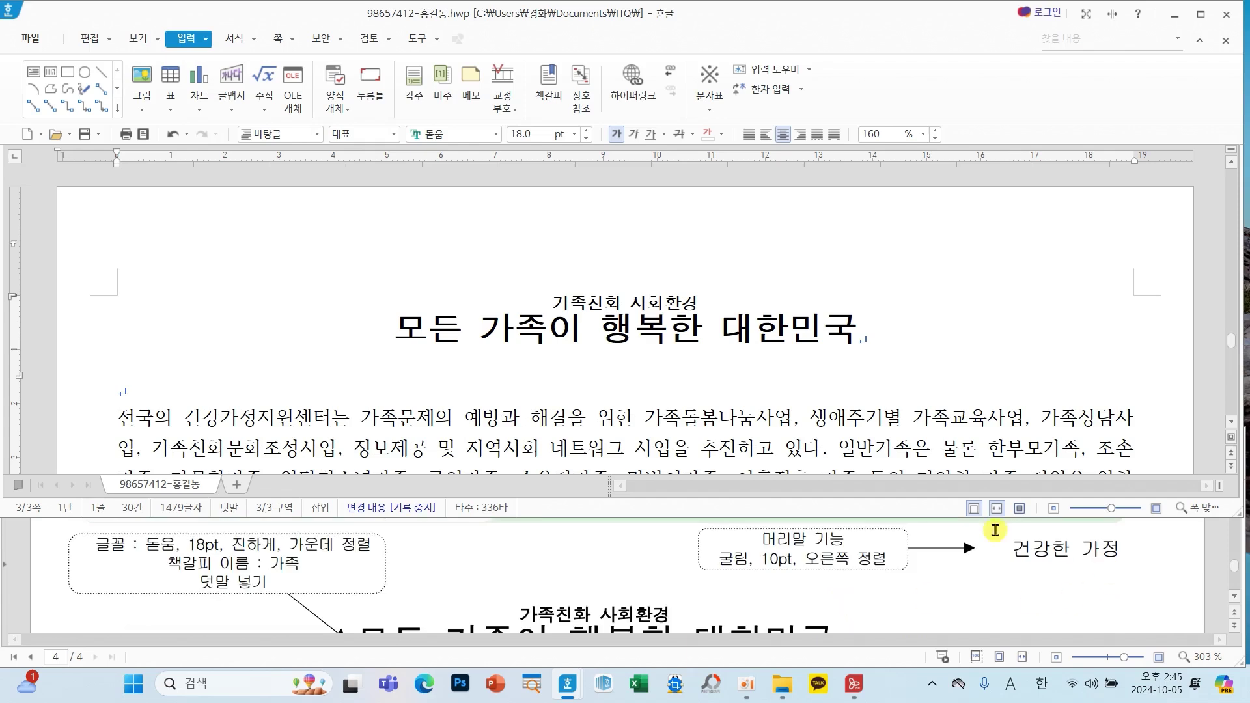
{"action": "left_click", "coordinate": [278, 39]}
{"action": "left_click", "coordinate": [249, 87]}
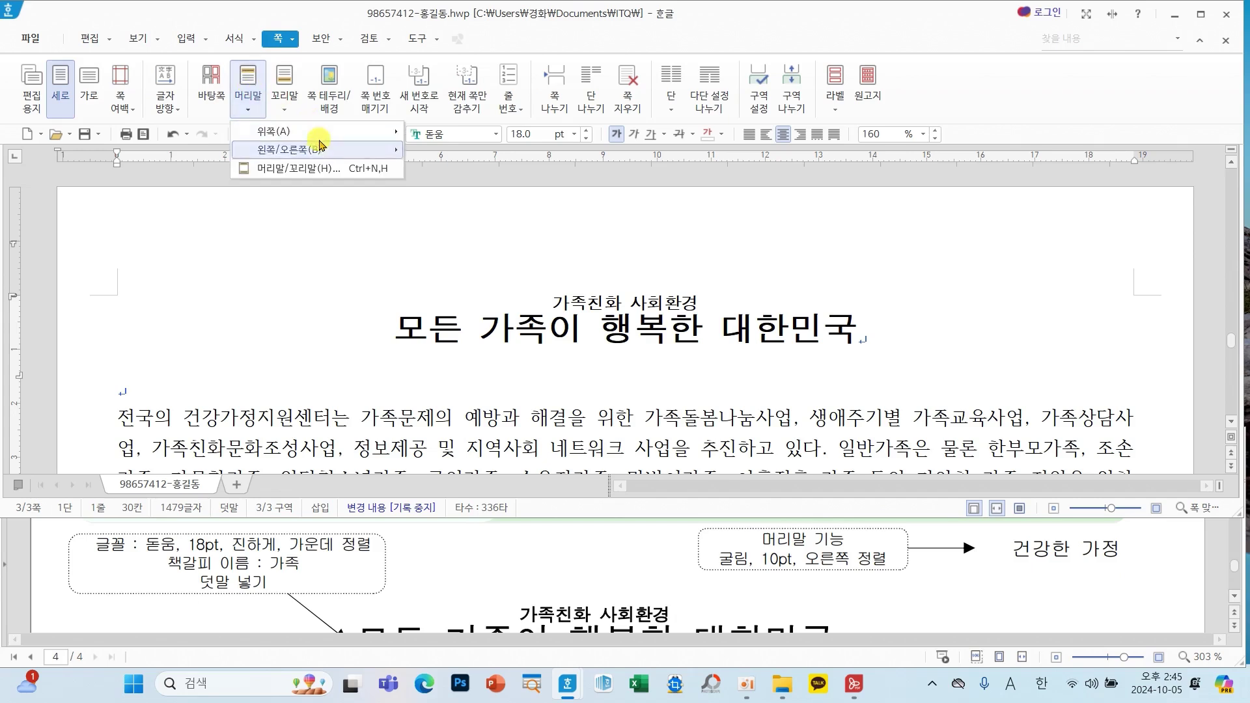
{"action": "left_click", "coordinate": [284, 171]}
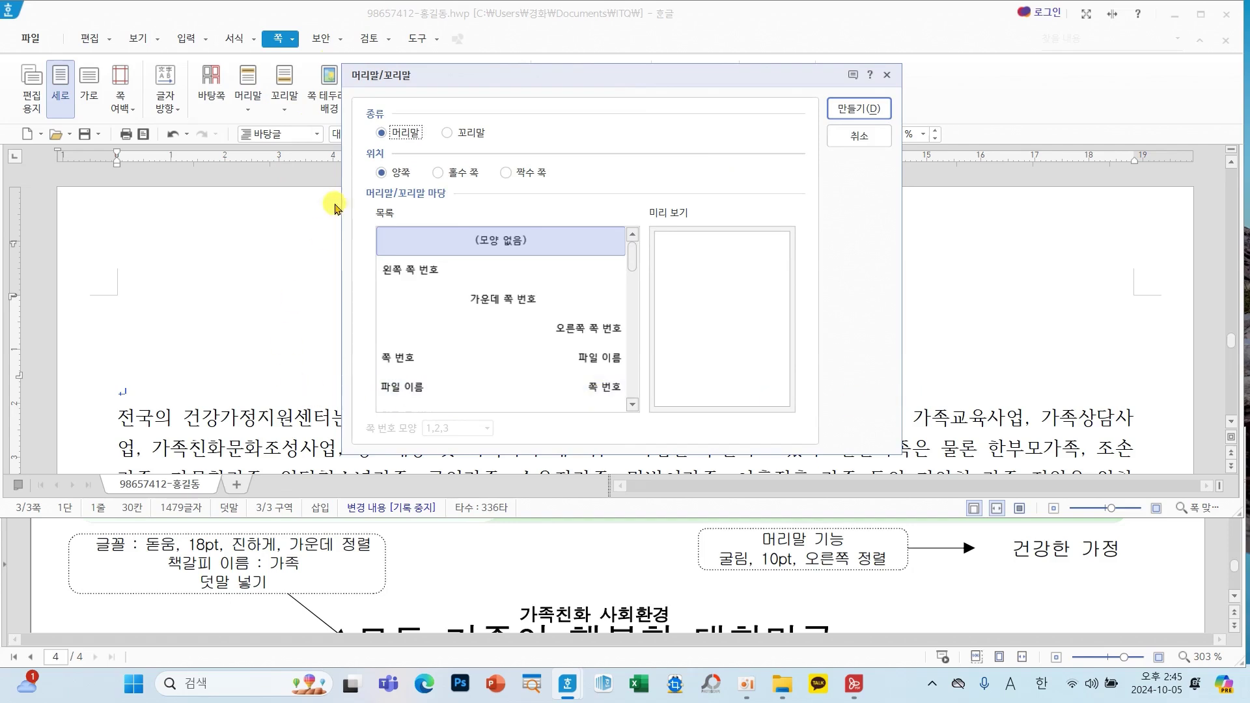
{"action": "left_click", "coordinate": [859, 108]}
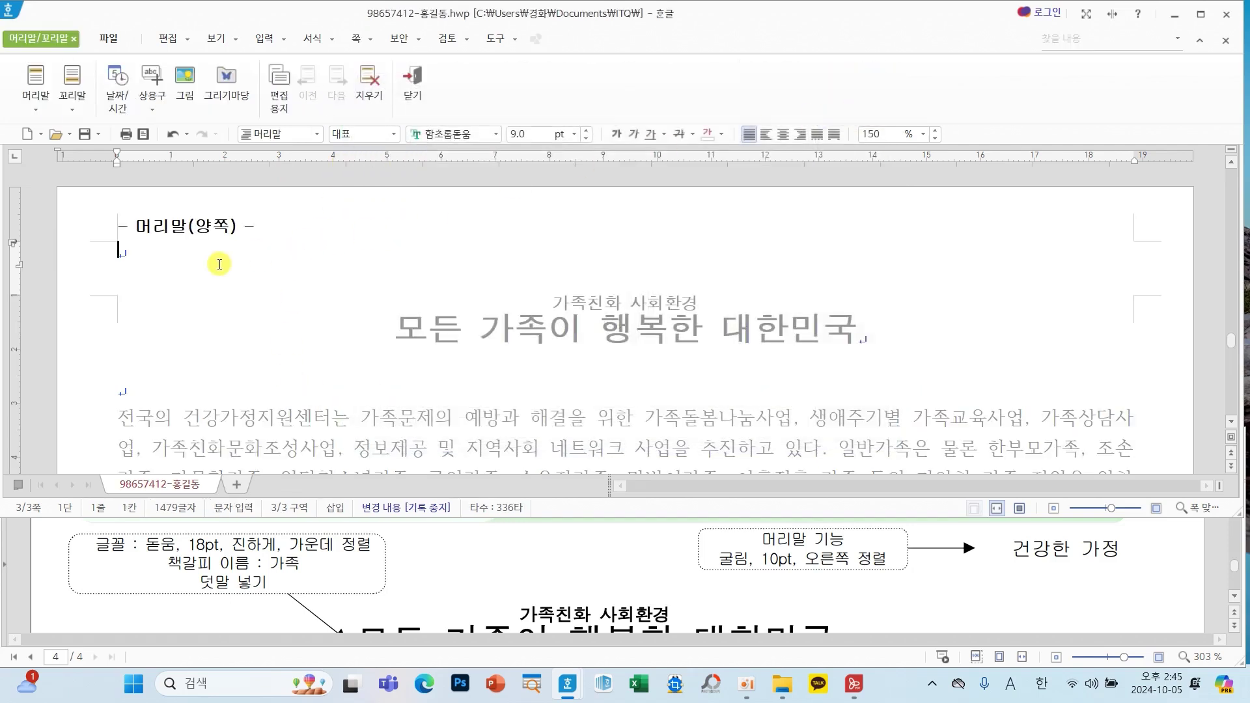
{"action": "type", "text": "건강한 가정"}
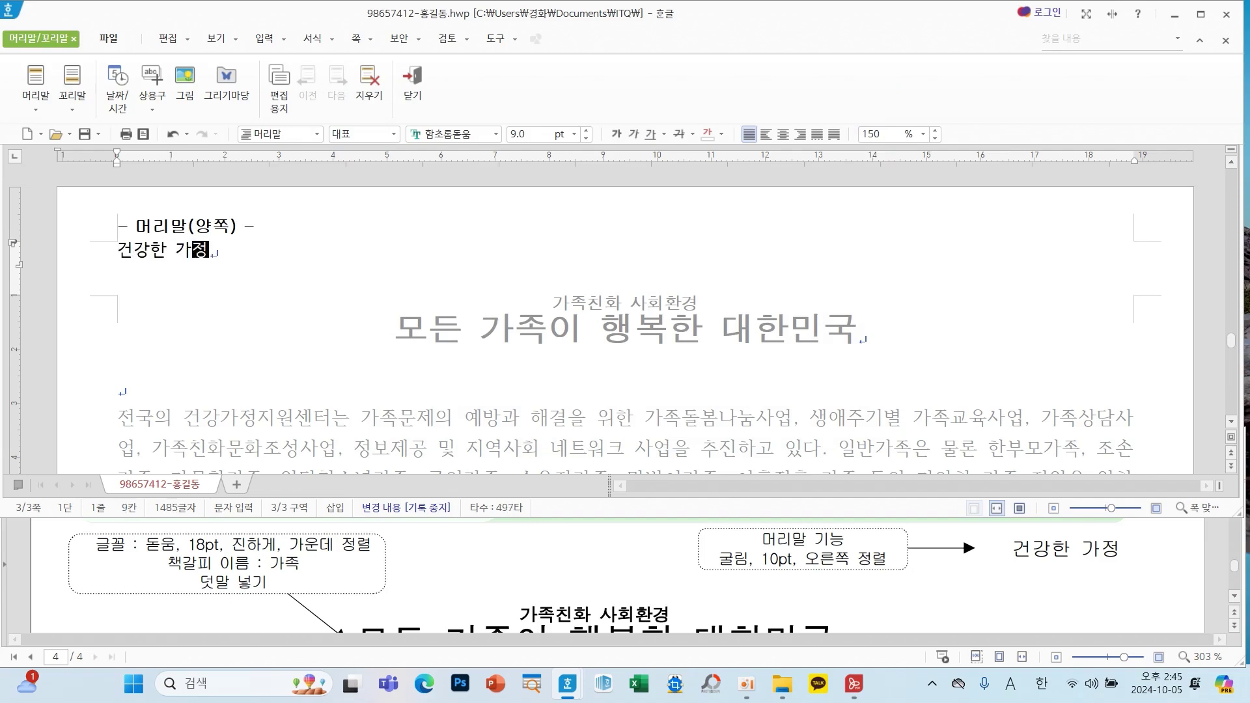
Format the header text 건강한 가정 in 굴림, 10 pt, with right alignment.
{"action": "left_click_drag", "start_coordinate": [254, 252], "coordinate": [98, 264]}
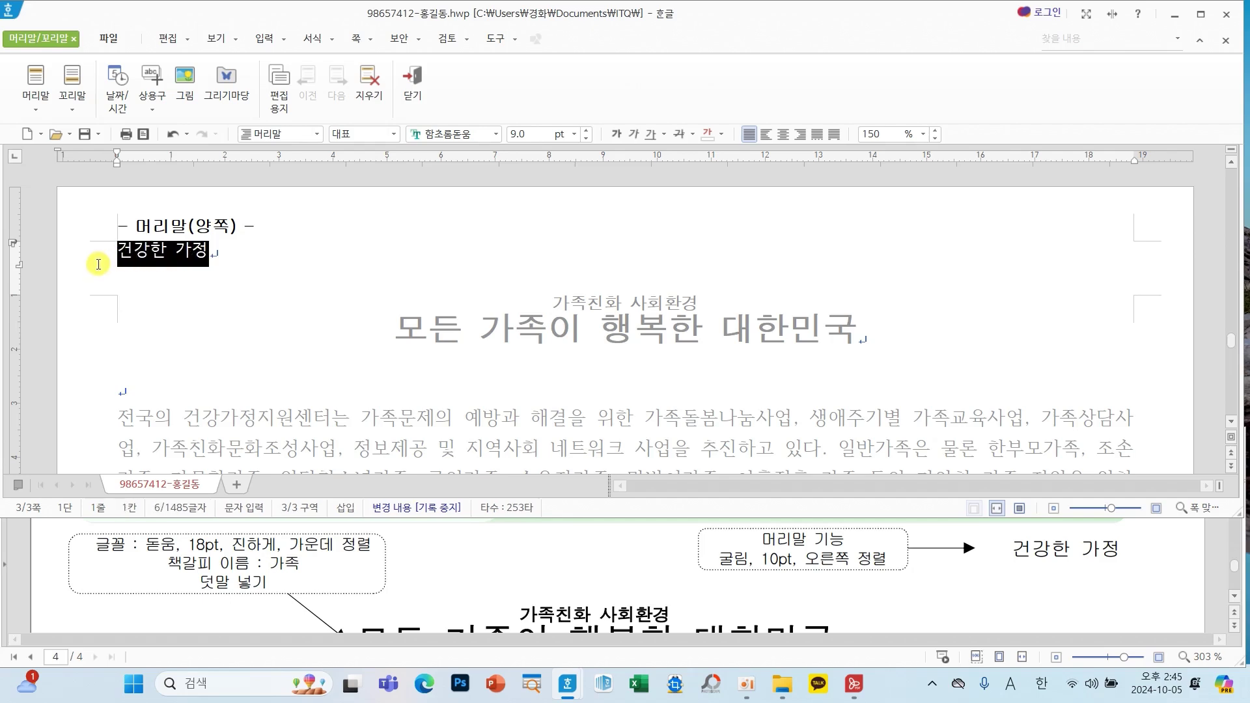
{"action": "left_click", "coordinate": [496, 134]}
{"action": "scroll", "coordinate": [720, 329], "scroll_direction": "up", "scroll_amount": 5}
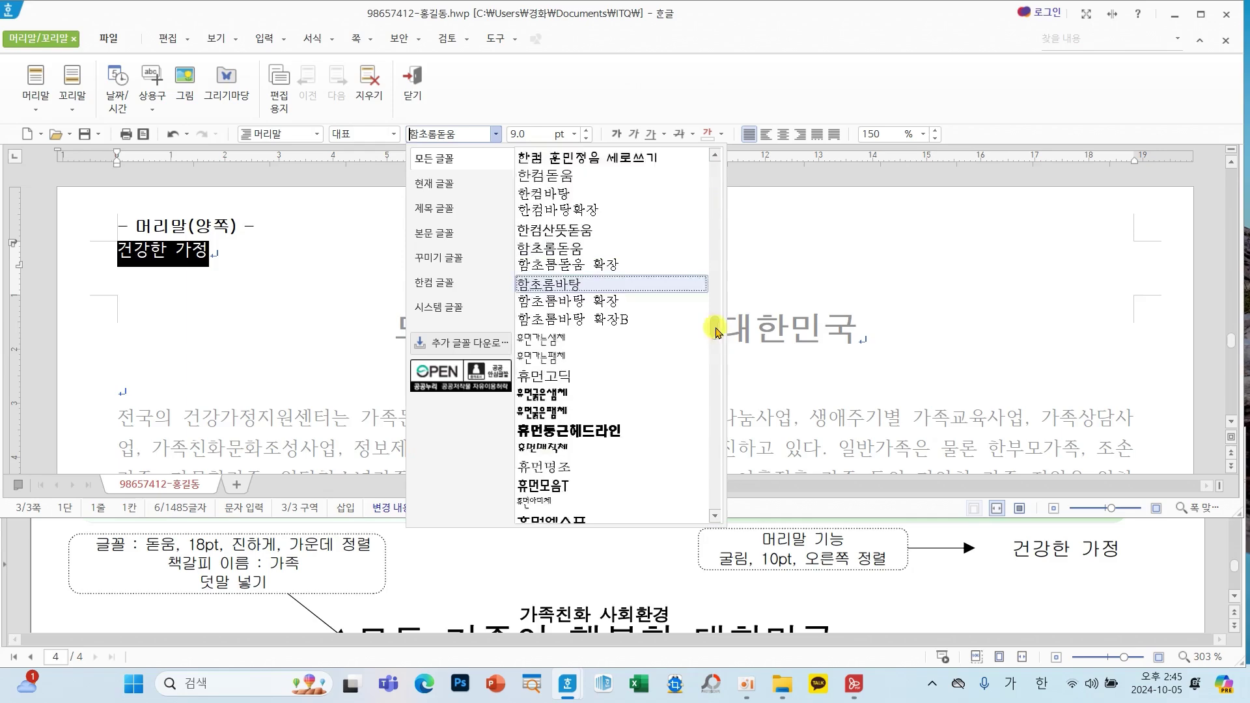
{"action": "left_click", "coordinate": [570, 175]}
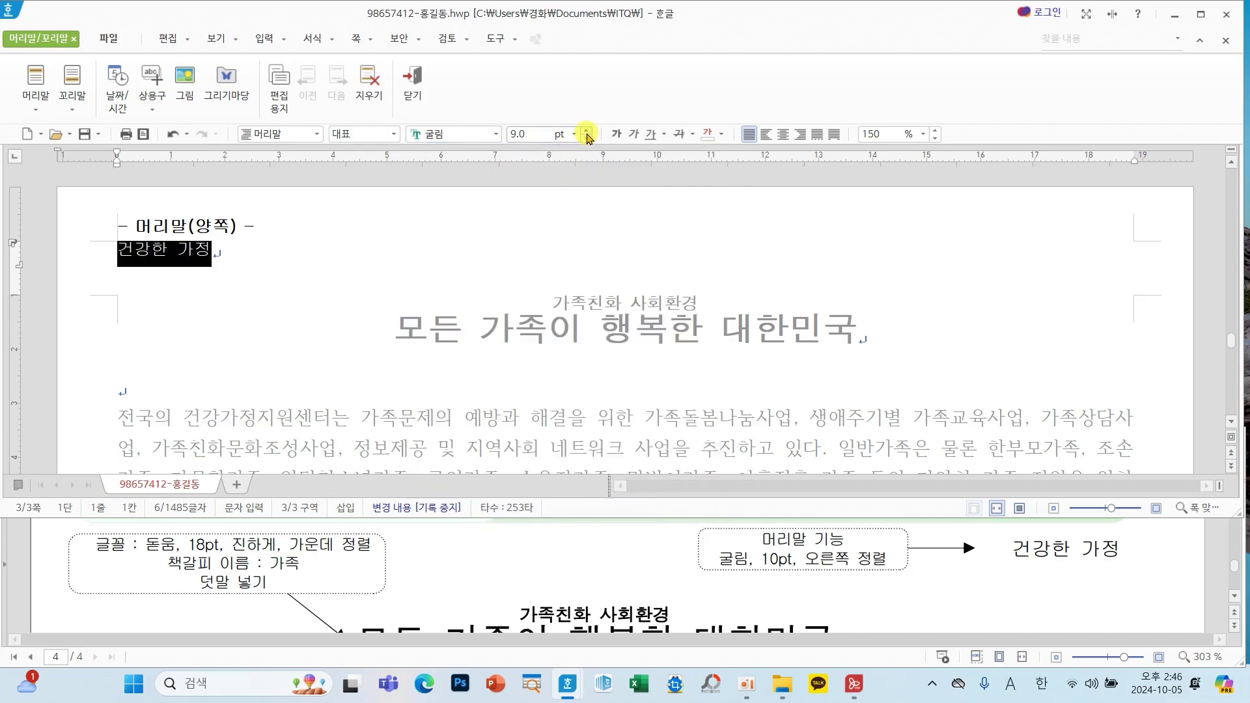
{"action": "left_click", "coordinate": [588, 135]}
{"action": "left_click", "coordinate": [588, 135]}
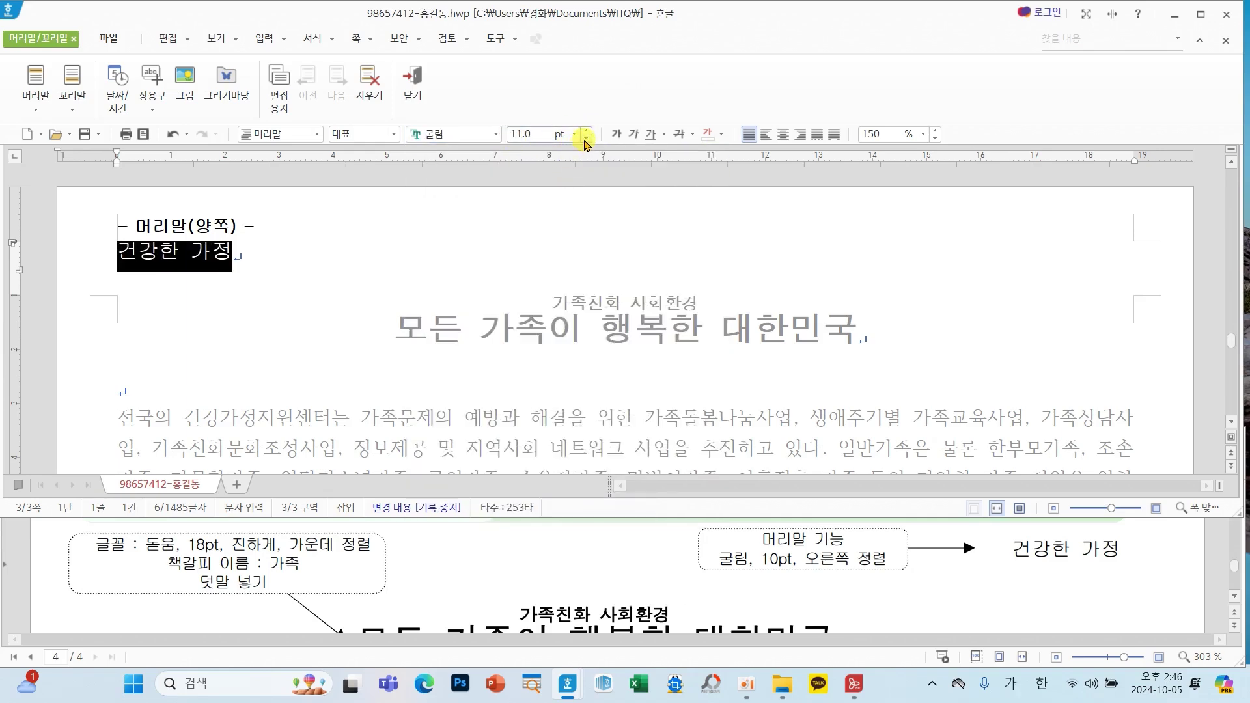
{"action": "left_click", "coordinate": [586, 138]}
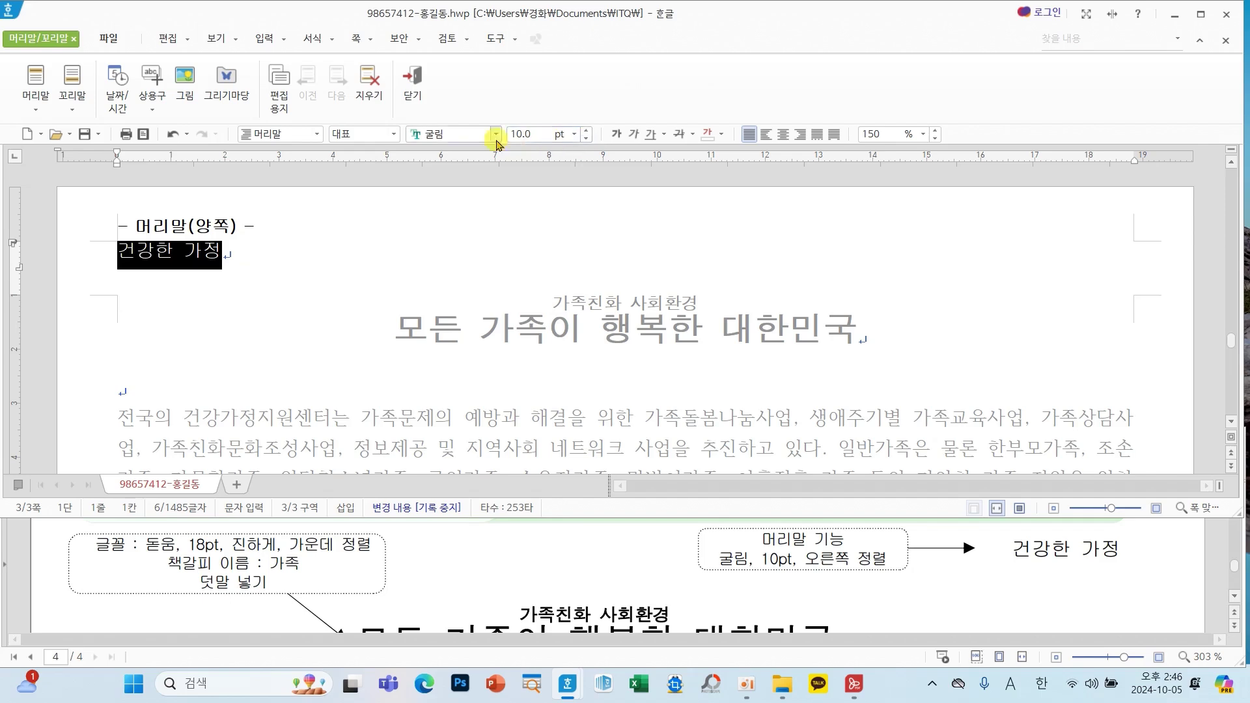
{"action": "left_click", "coordinate": [801, 135]}
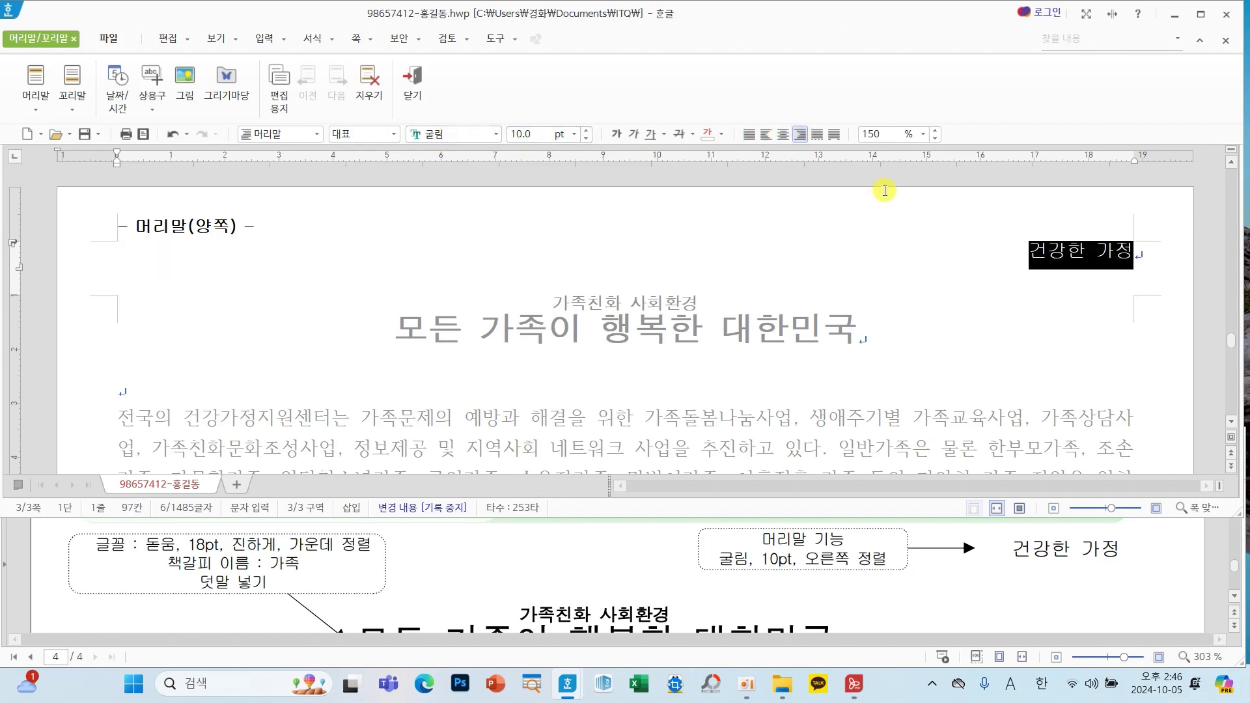
{"action": "left_click_drag", "start_coordinate": [696, 536], "coordinate": [817, 576]}
{"action": "mouse_move", "coordinate": [428, 93]}
{"action": "left_mouse_down"}
{"action": "mouse_move", "coordinate": [450, 122]}
{"action": "mouse_move", "coordinate": [477, 91]}
{"action": "left_mouse_up"}
{"action": "mouse_move", "coordinate": [540, 99]}
{"action": "left_mouse_down"}
{"action": "mouse_move", "coordinate": [548, 127]}
{"action": "mouse_move", "coordinate": [600, 68]}
{"action": "left_mouse_up"}
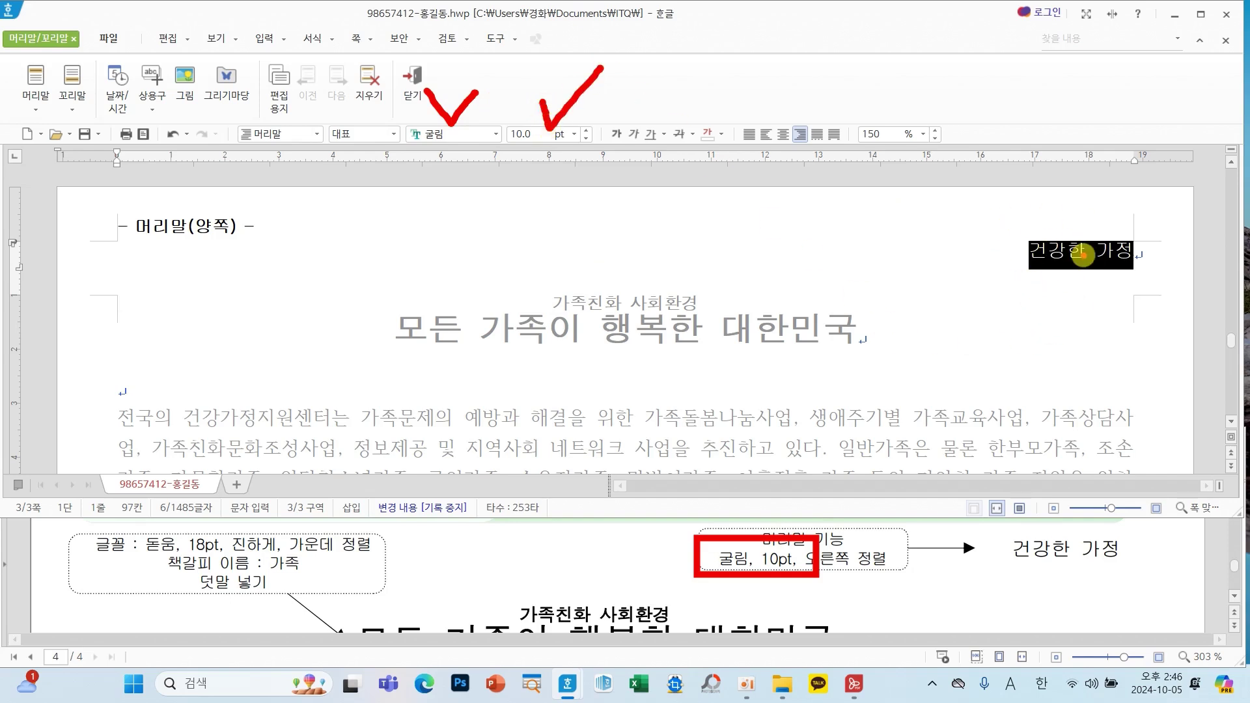
{"action": "mouse_move", "coordinate": [429, 102]}
{"action": "left_mouse_down"}
{"action": "mouse_move", "coordinate": [391, 55]}
{"action": "mouse_move", "coordinate": [435, 97]}
{"action": "left_mouse_up"}
{"action": "key", "text": "Escape"}
Close header editing and check the header above the title on the page.
{"action": "left_click", "coordinate": [413, 84]}
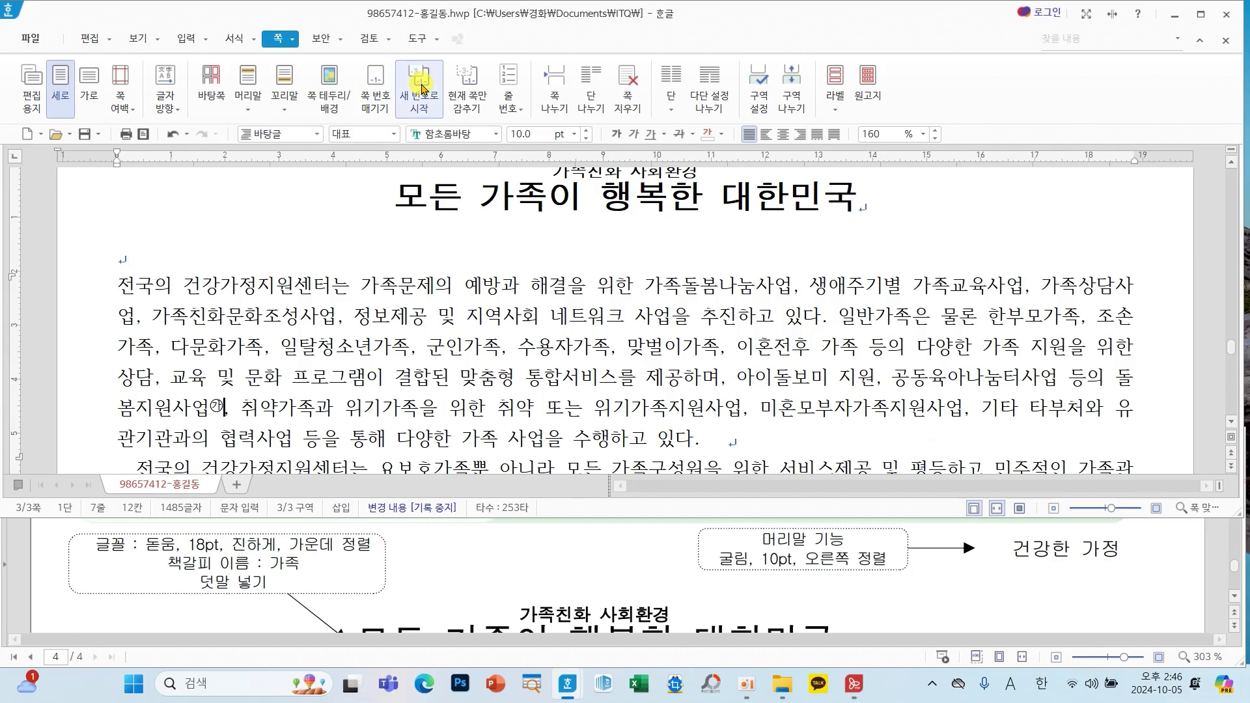
{"action": "scroll", "coordinate": [619, 306], "scroll_direction": "up", "scroll_amount": 3}
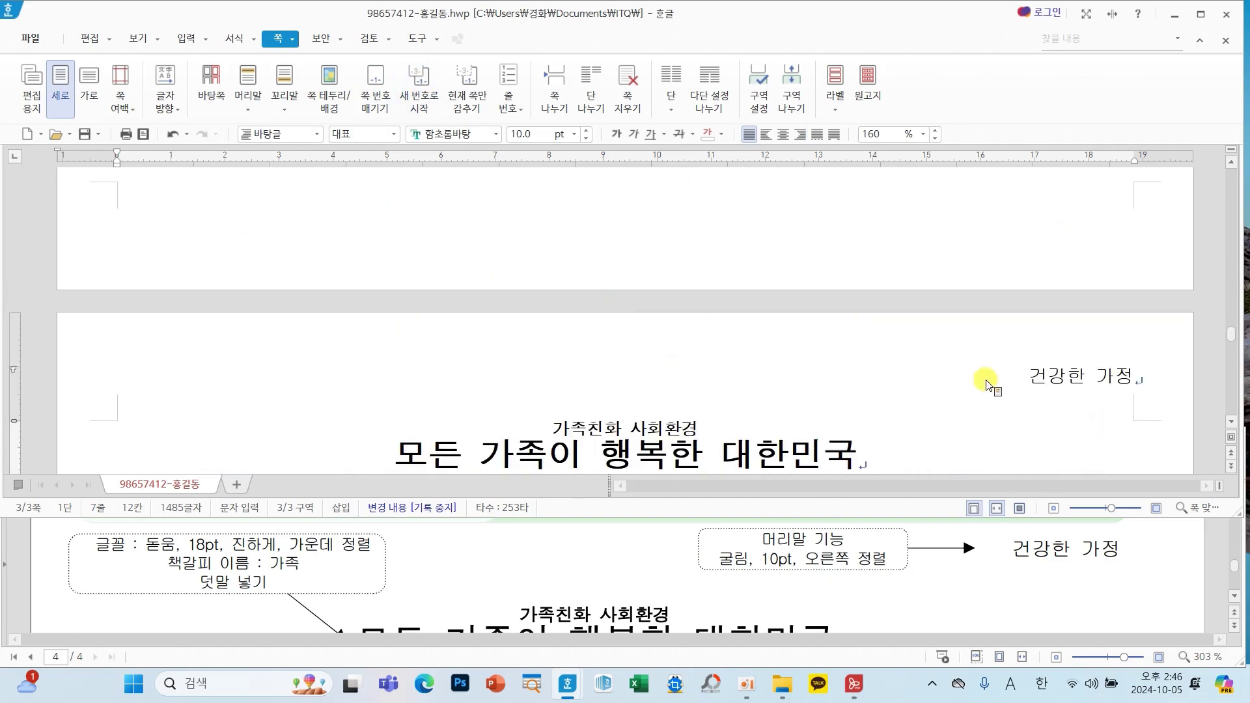
{"action": "scroll", "coordinate": [845, 394], "scroll_direction": "down", "scroll_amount": 3}
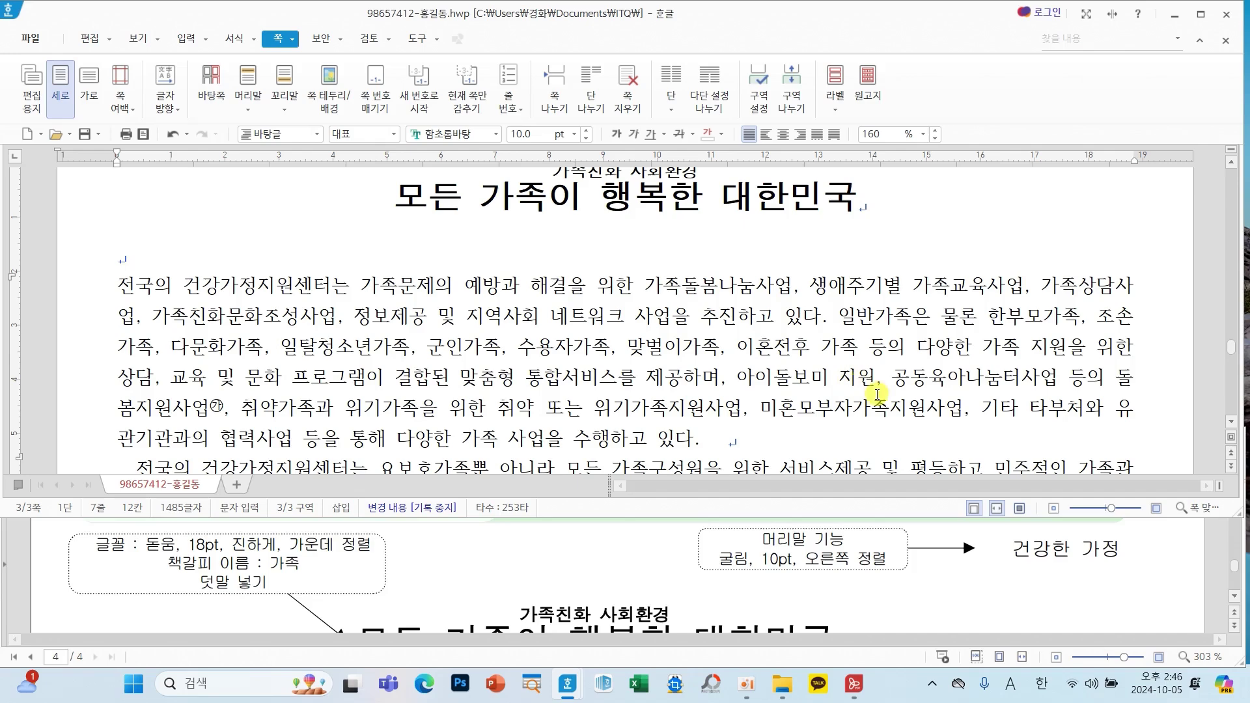
Insert page numbers at the bottom right of the title's section in ①,②,③ style without dashes, following the exam sheet.
{"action": "scroll", "coordinate": [964, 583], "scroll_direction": "down", "scroll_amount": 1}
{"action": "scroll", "coordinate": [964, 582], "scroll_direction": "down", "scroll_amount": 10}
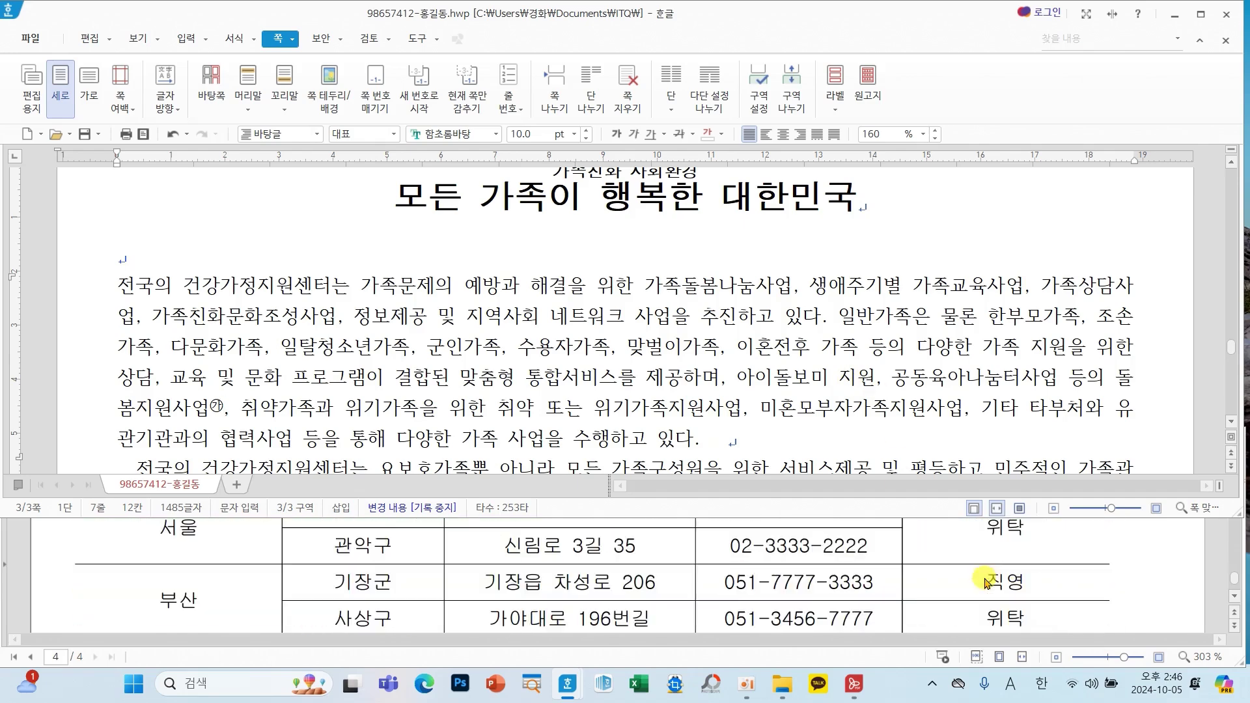
{"action": "scroll", "coordinate": [986, 582], "scroll_direction": "down", "scroll_amount": 2}
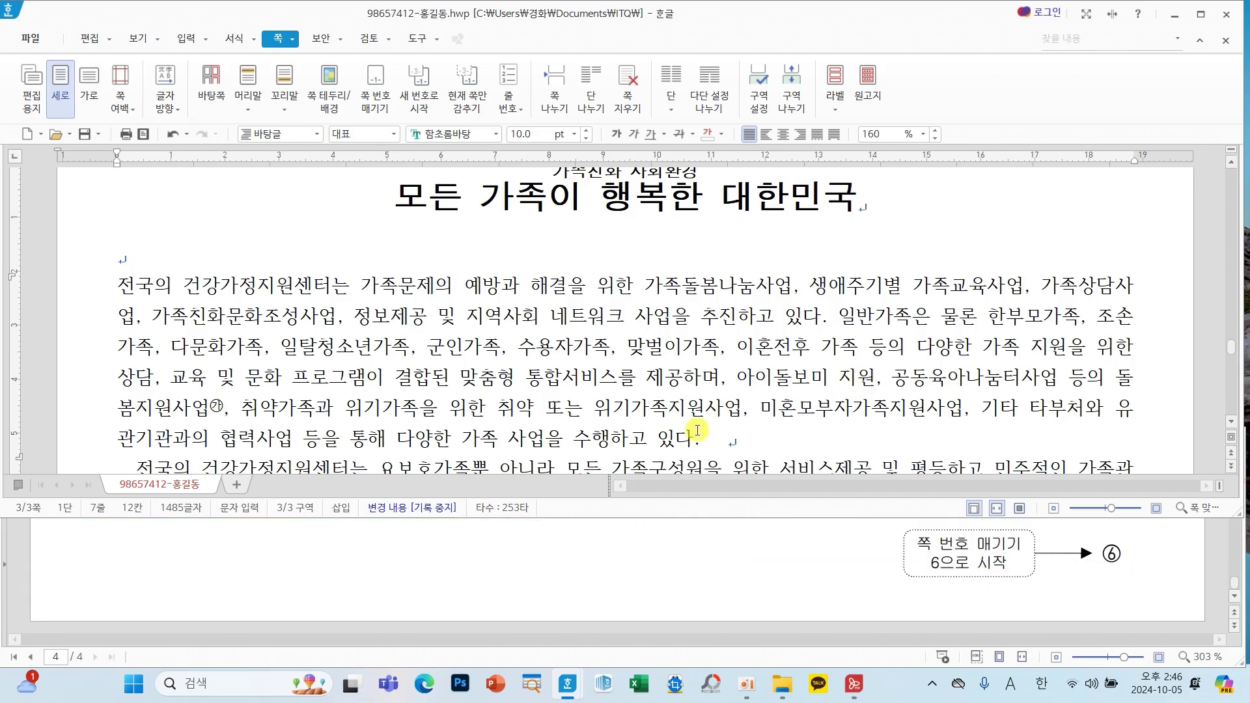
{"action": "scroll", "coordinate": [434, 195], "scroll_direction": "up", "scroll_amount": 1}
{"action": "left_click", "coordinate": [394, 257]}
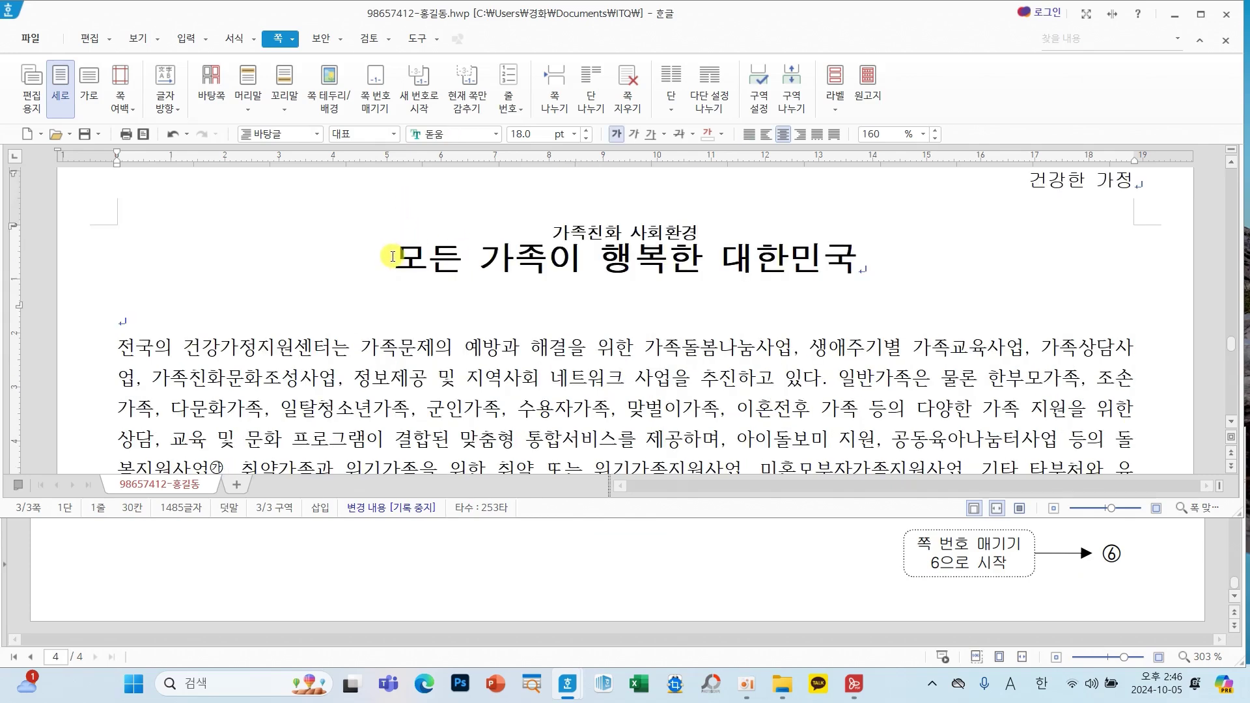
{"action": "left_click", "coordinate": [376, 73]}
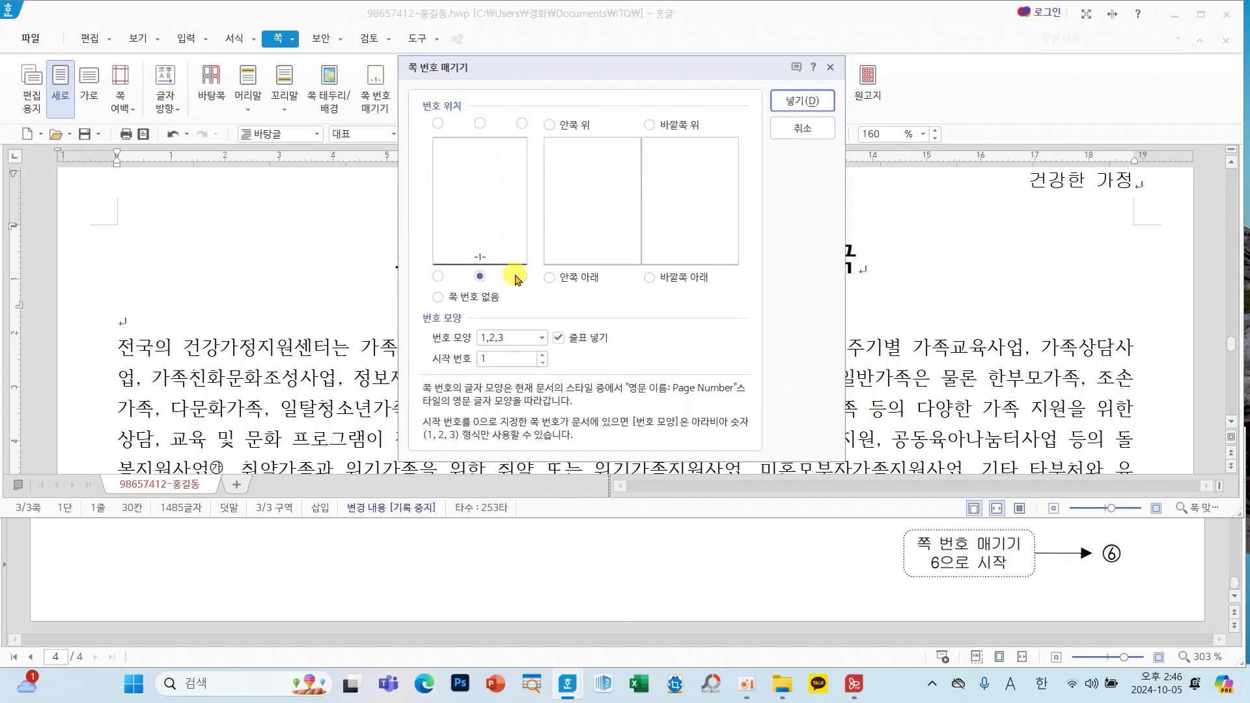
{"action": "left_click", "coordinate": [559, 337]}
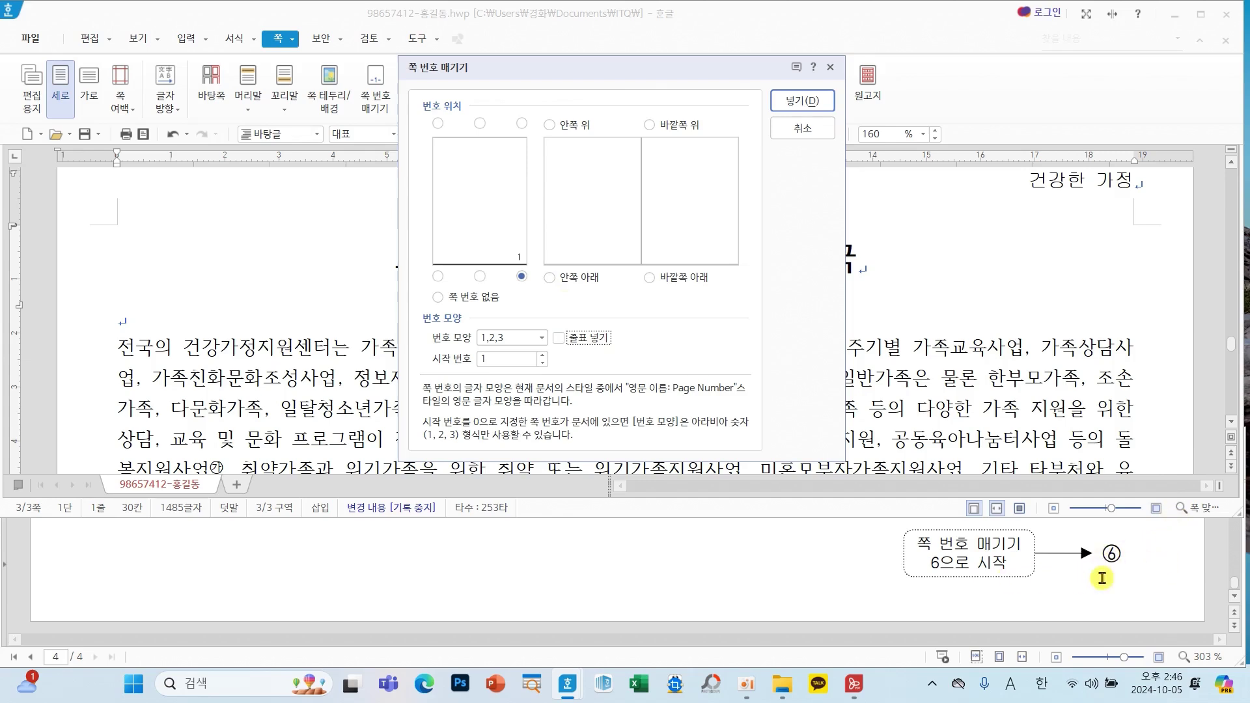
{"action": "left_click", "coordinate": [514, 337]}
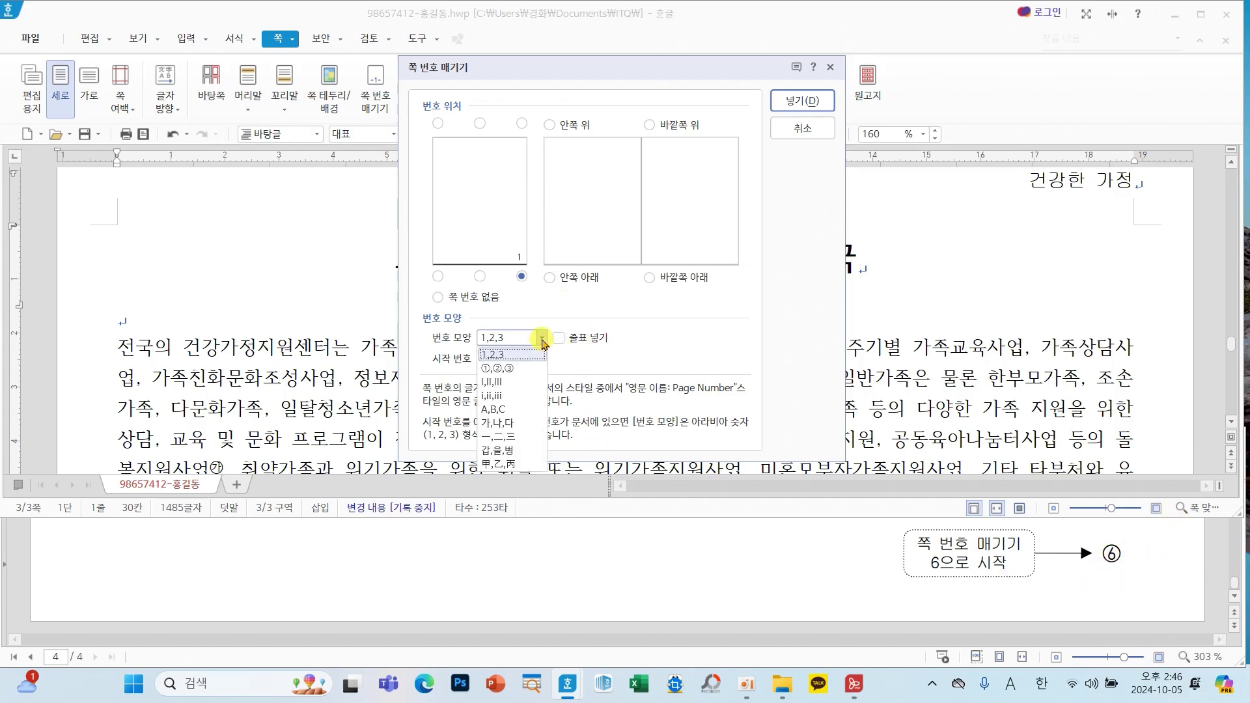
{"action": "left_click", "coordinate": [519, 369]}
{"action": "key", "text": "Down"}
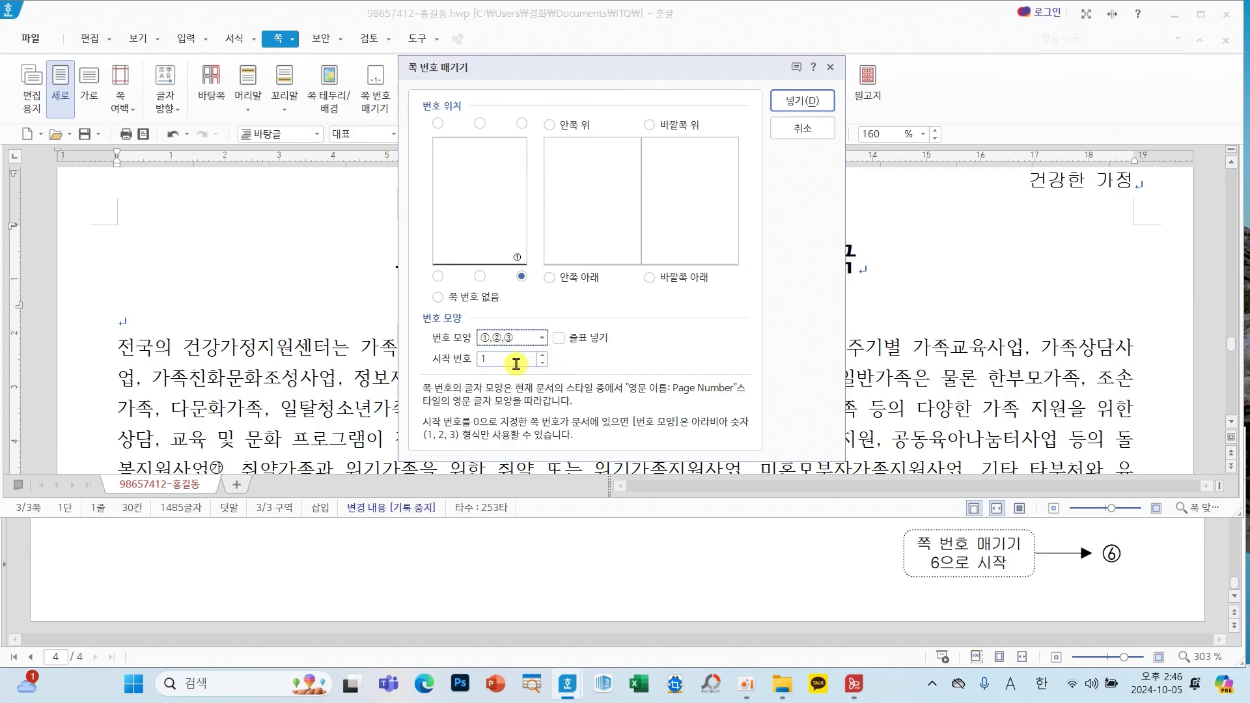
{"action": "mouse_move", "coordinate": [546, 280]}
{"action": "left_mouse_down"}
{"action": "mouse_move", "coordinate": [476, 280]}
{"action": "mouse_move", "coordinate": [551, 267]}
{"action": "mouse_move", "coordinate": [532, 293]}
{"action": "left_mouse_up"}
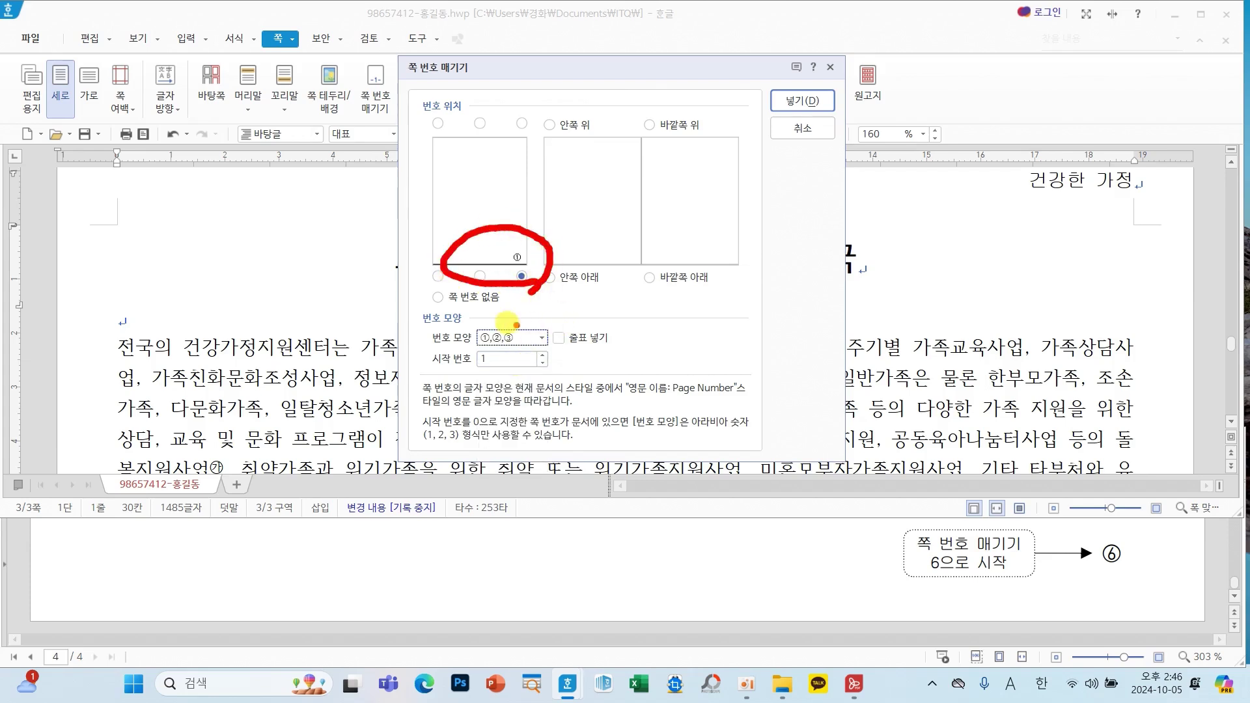
{"action": "mouse_move", "coordinate": [389, 313]}
{"action": "left_mouse_down"}
{"action": "mouse_move", "coordinate": [574, 365]}
{"action": "mouse_move", "coordinate": [622, 353]}
{"action": "left_mouse_up"}
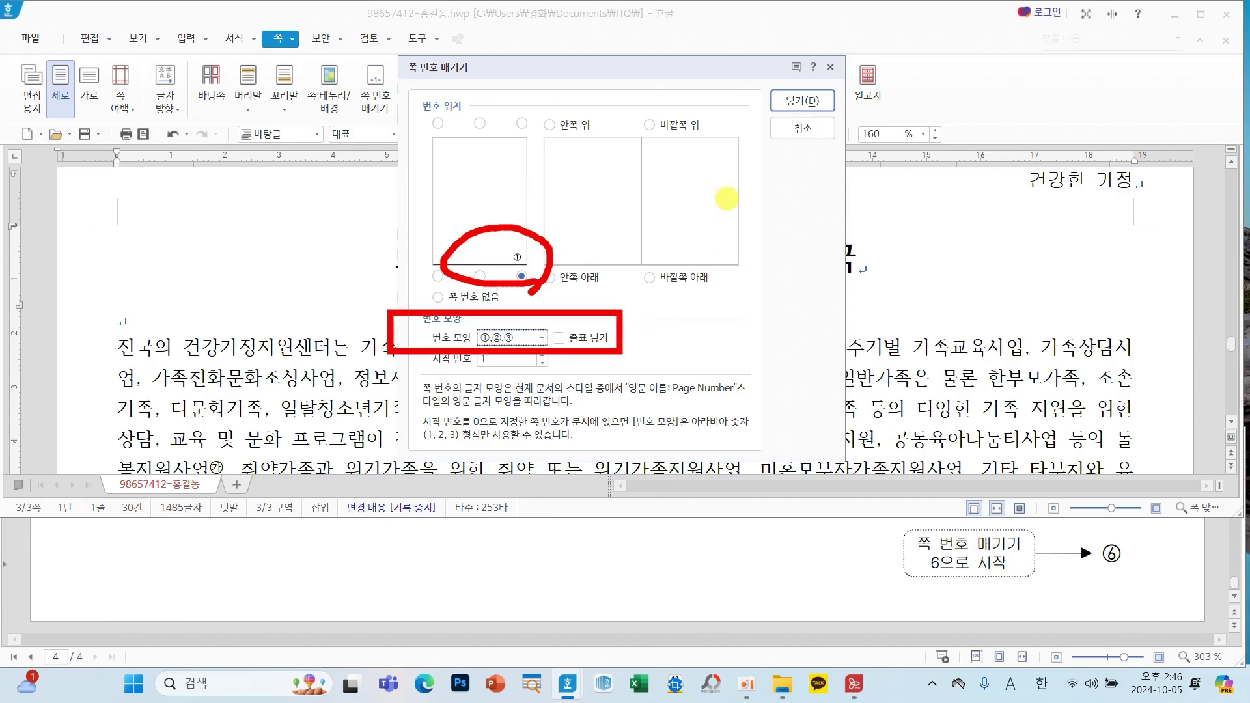
{"action": "left_click_drag", "start_coordinate": [771, 79], "coordinate": [826, 67]}
{"action": "key", "text": "Escape"}
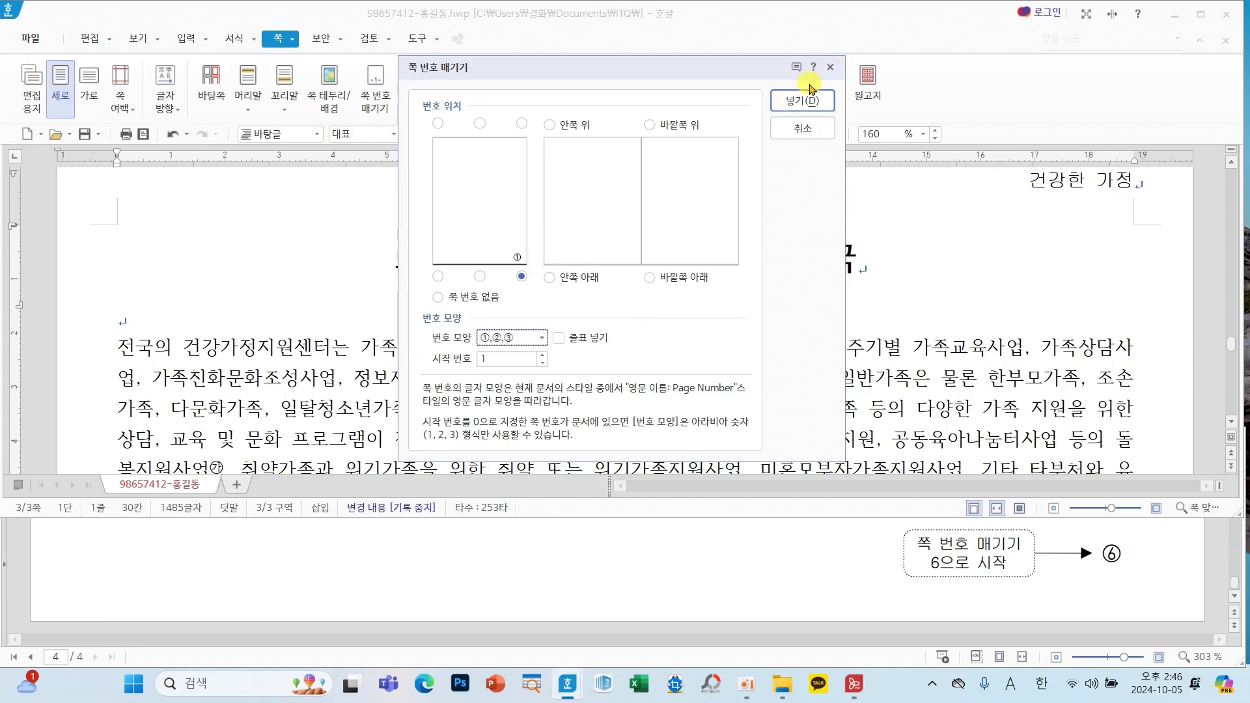
{"action": "left_click", "coordinate": [802, 101]}
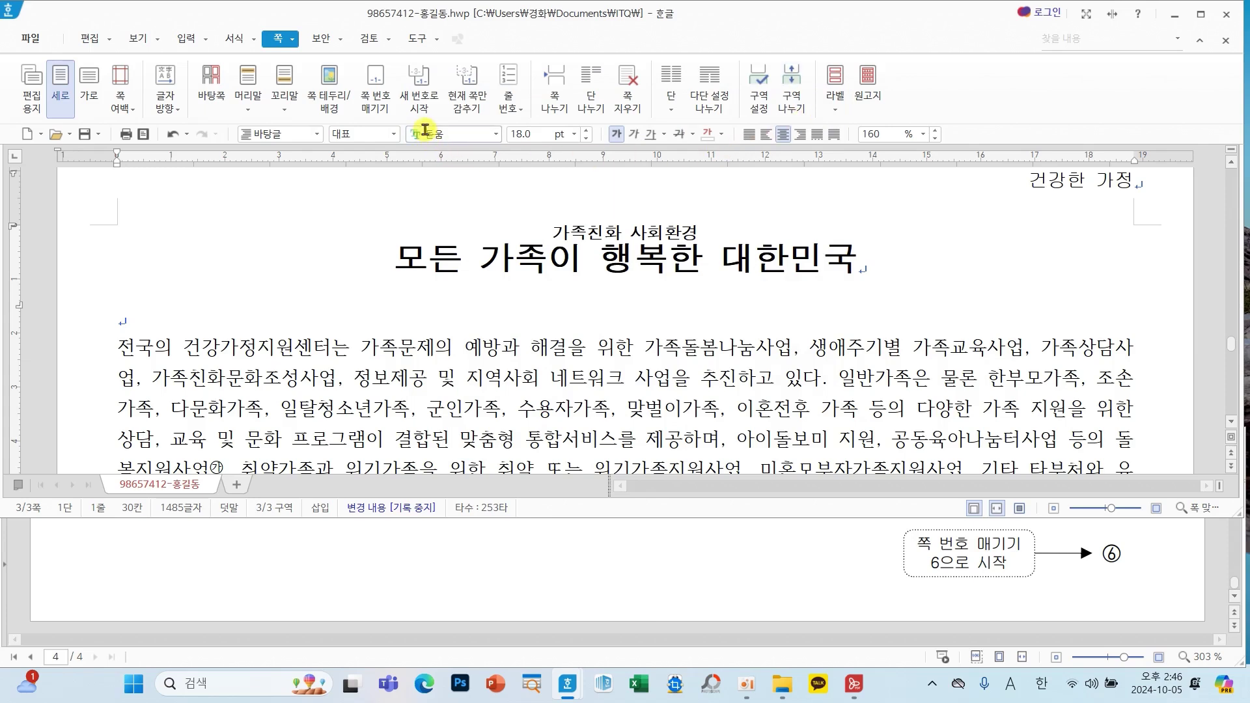
Restart the page numbering (쪽 번호) at 6 from the title page and check the number at the page's end.
{"action": "left_click", "coordinate": [421, 96]}
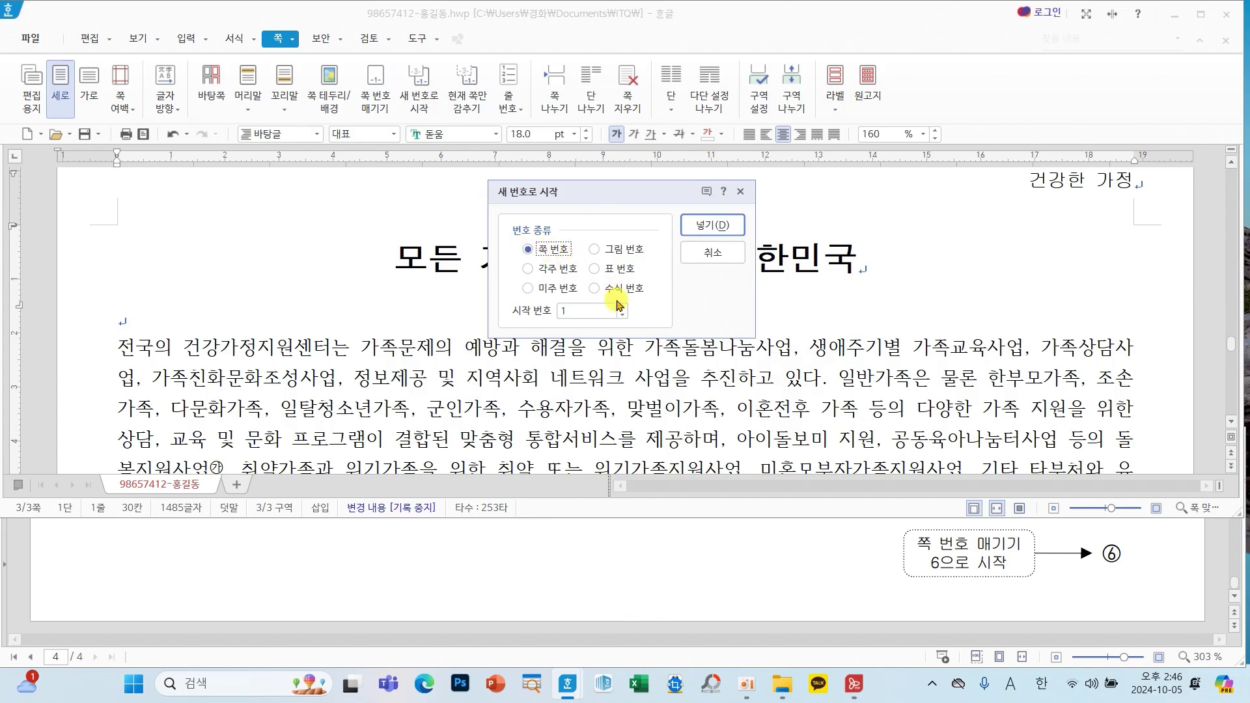
{"action": "left_click", "coordinate": [623, 307]}
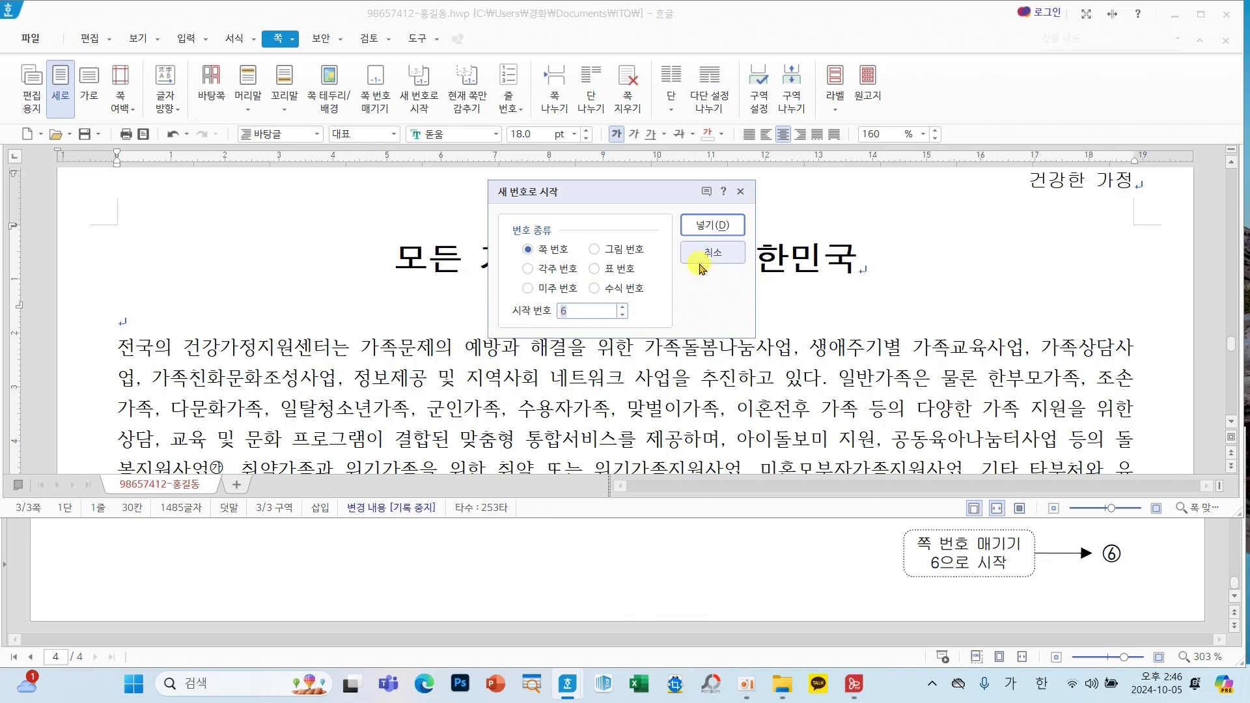
{"action": "left_click", "coordinate": [713, 225]}
{"action": "scroll", "coordinate": [887, 392], "scroll_direction": "down", "scroll_amount": 5}
{"action": "scroll", "coordinate": [887, 393], "scroll_direction": "down", "scroll_amount": 10}
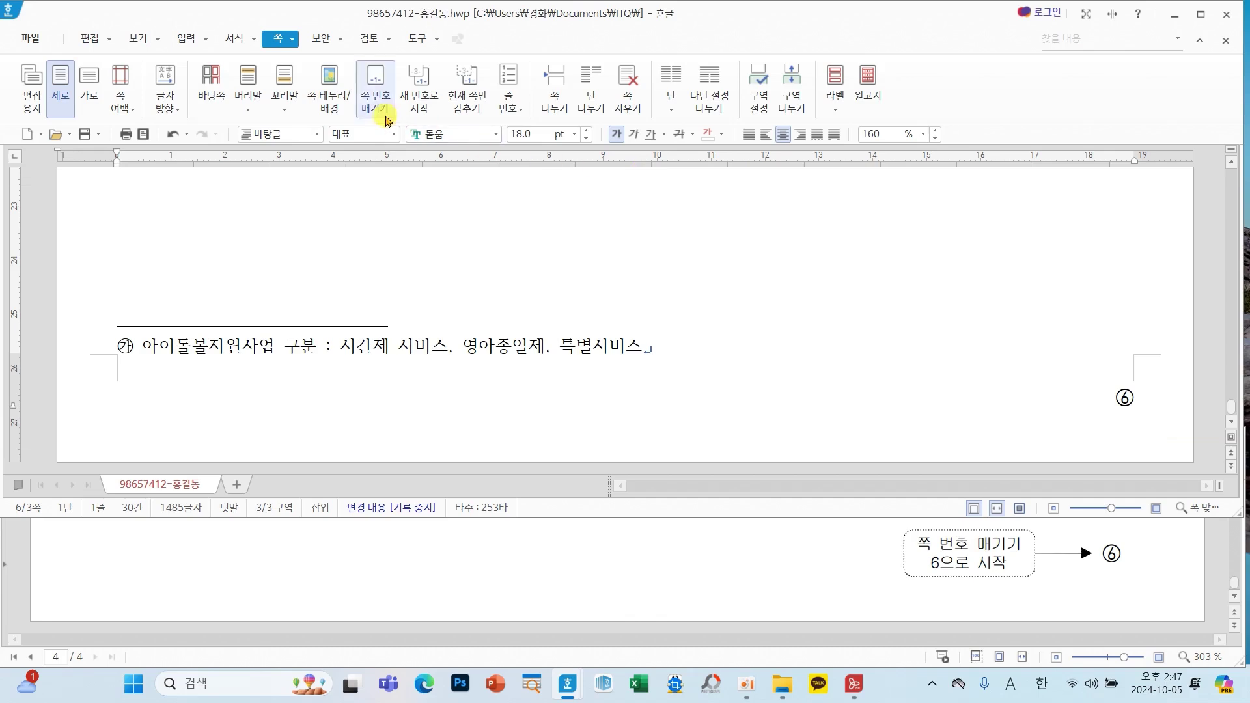
Review the available number shapes in the page numbering settings and cancel without changes.
{"action": "left_click", "coordinate": [376, 91]}
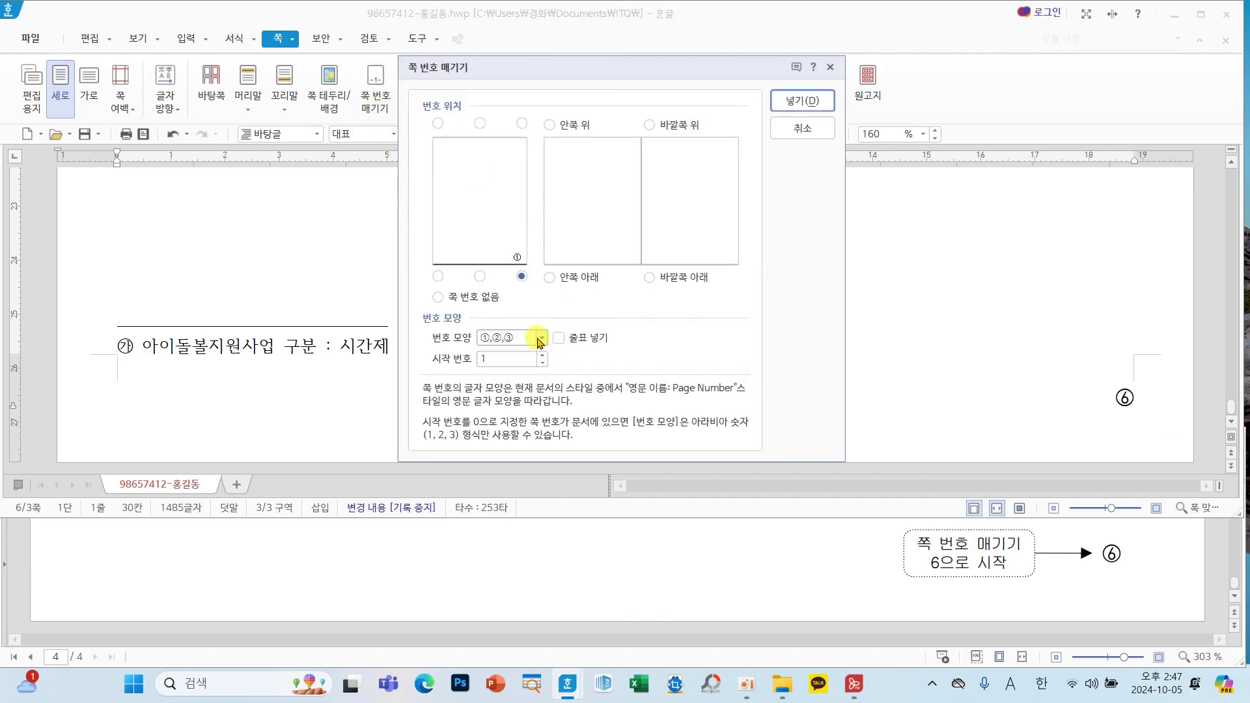
{"action": "left_click", "coordinate": [541, 337]}
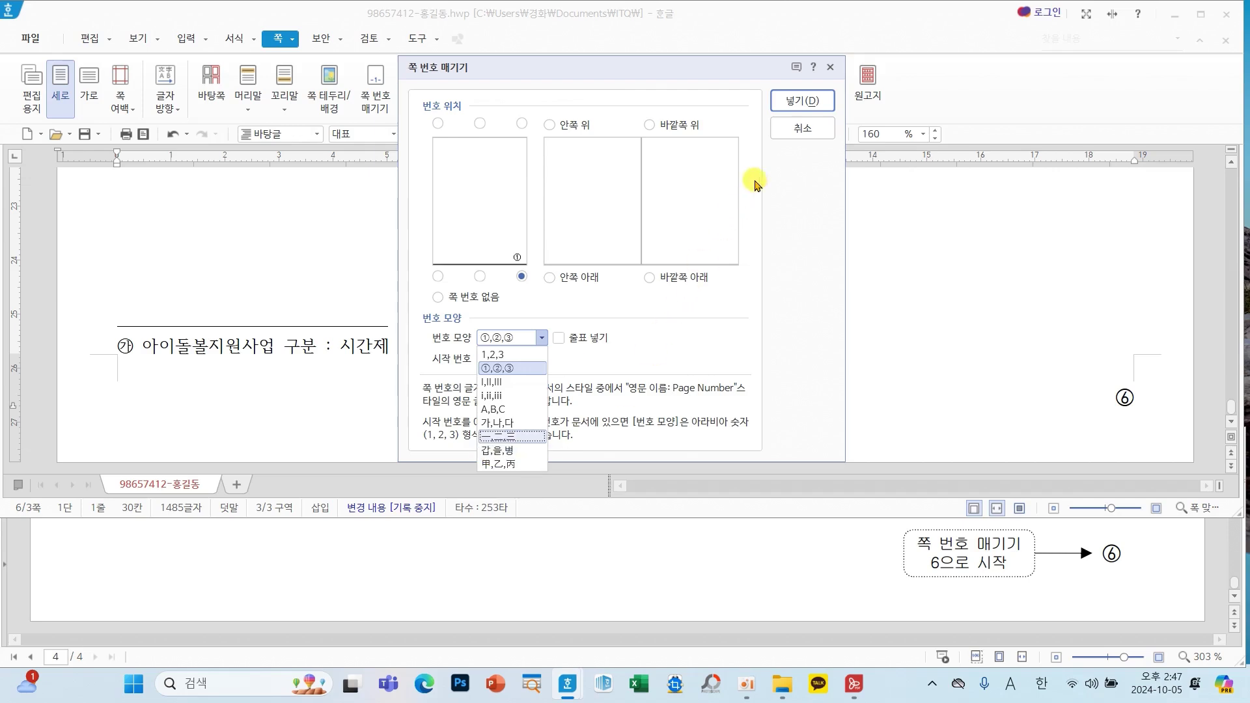
{"action": "left_click", "coordinate": [784, 138]}
{"action": "left_click", "coordinate": [800, 130]}
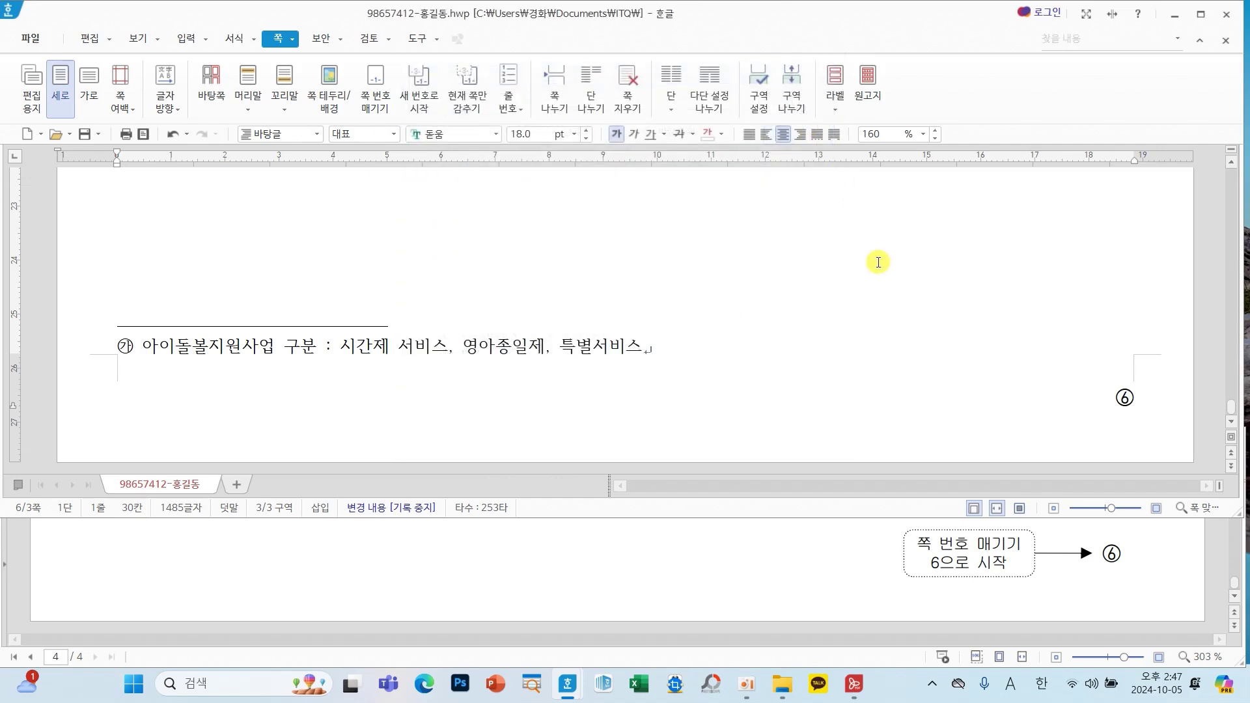
Start the first-letter decoration (문단 첫 글자 장식) for the first body paragraph and choose the two-line shape.
{"action": "scroll", "coordinate": [703, 381], "scroll_direction": "up", "scroll_amount": 15}
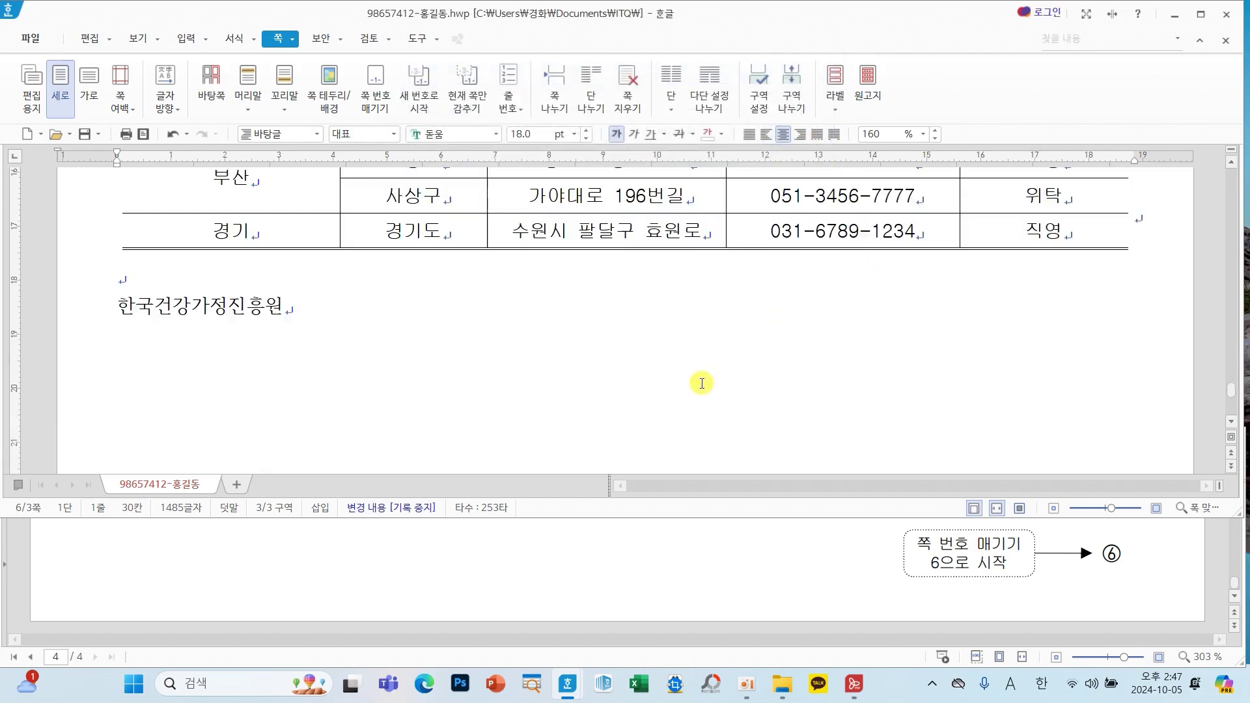
{"action": "scroll", "coordinate": [703, 381], "scroll_direction": "up", "scroll_amount": 3}
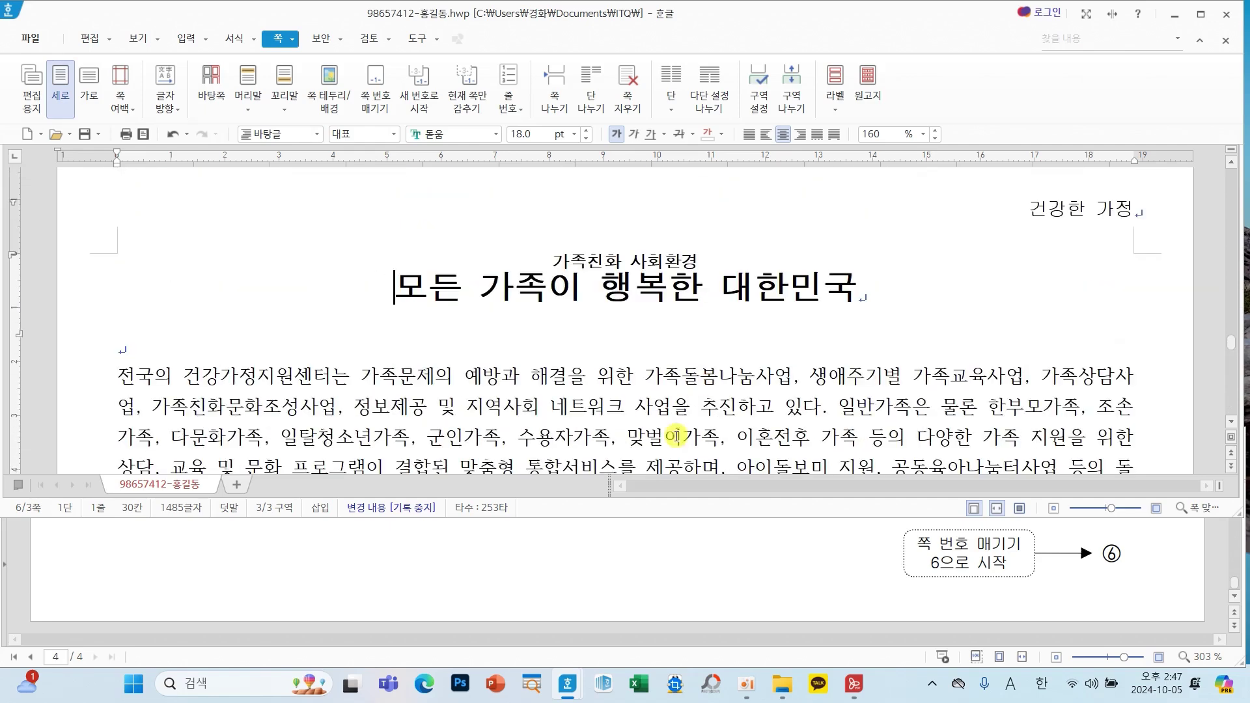
{"action": "scroll", "coordinate": [678, 586], "scroll_direction": "up", "scroll_amount": 3}
{"action": "scroll", "coordinate": [680, 590], "scroll_direction": "up", "scroll_amount": 10}
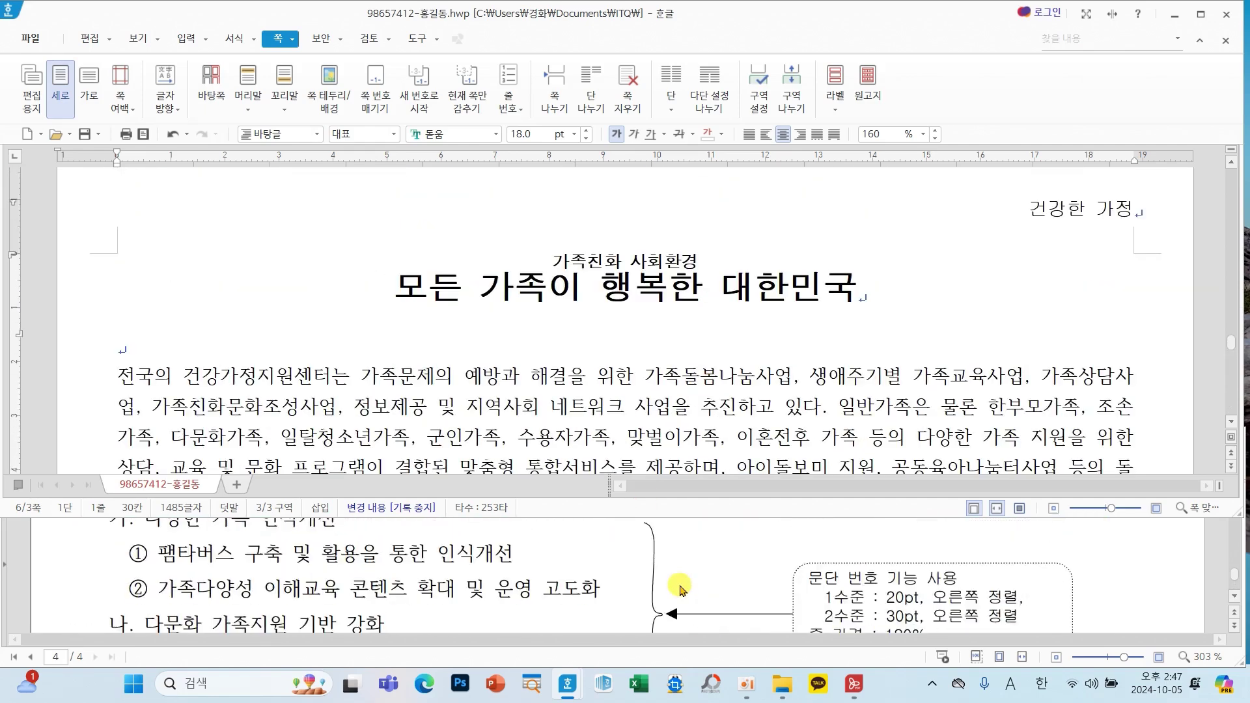
{"action": "scroll", "coordinate": [680, 590], "scroll_direction": "up", "scroll_amount": 8}
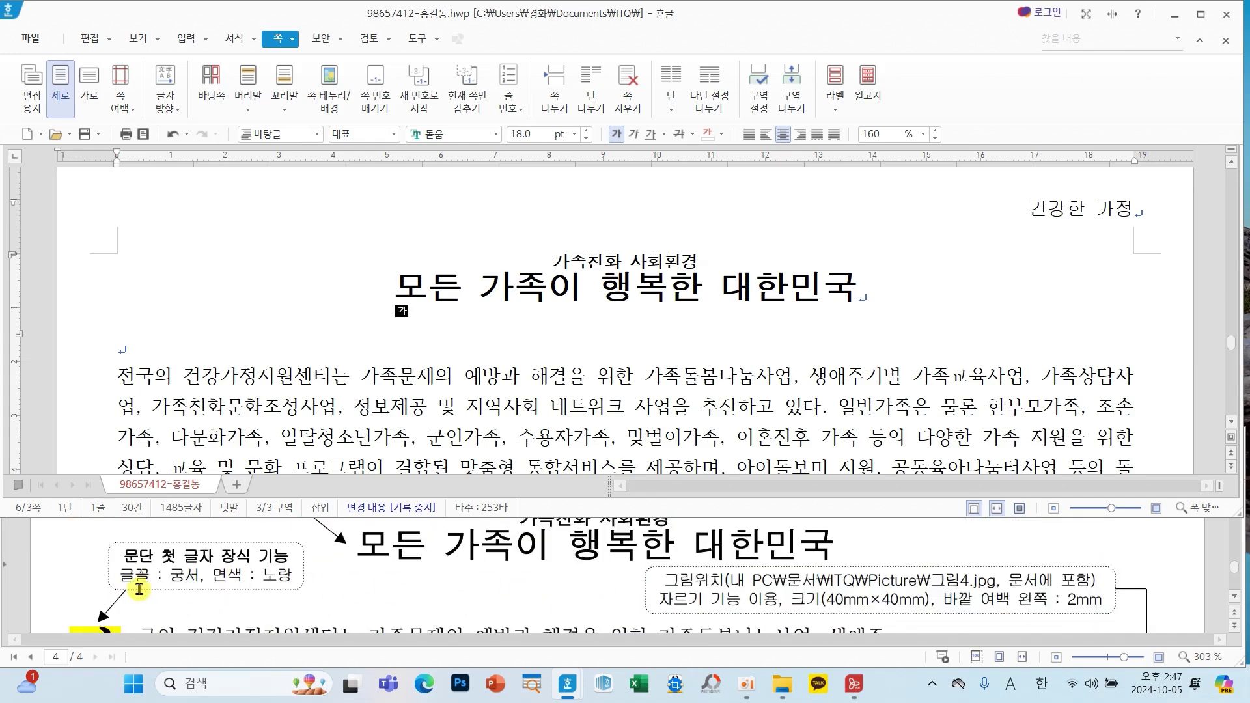
{"action": "left_click", "coordinate": [114, 382]}
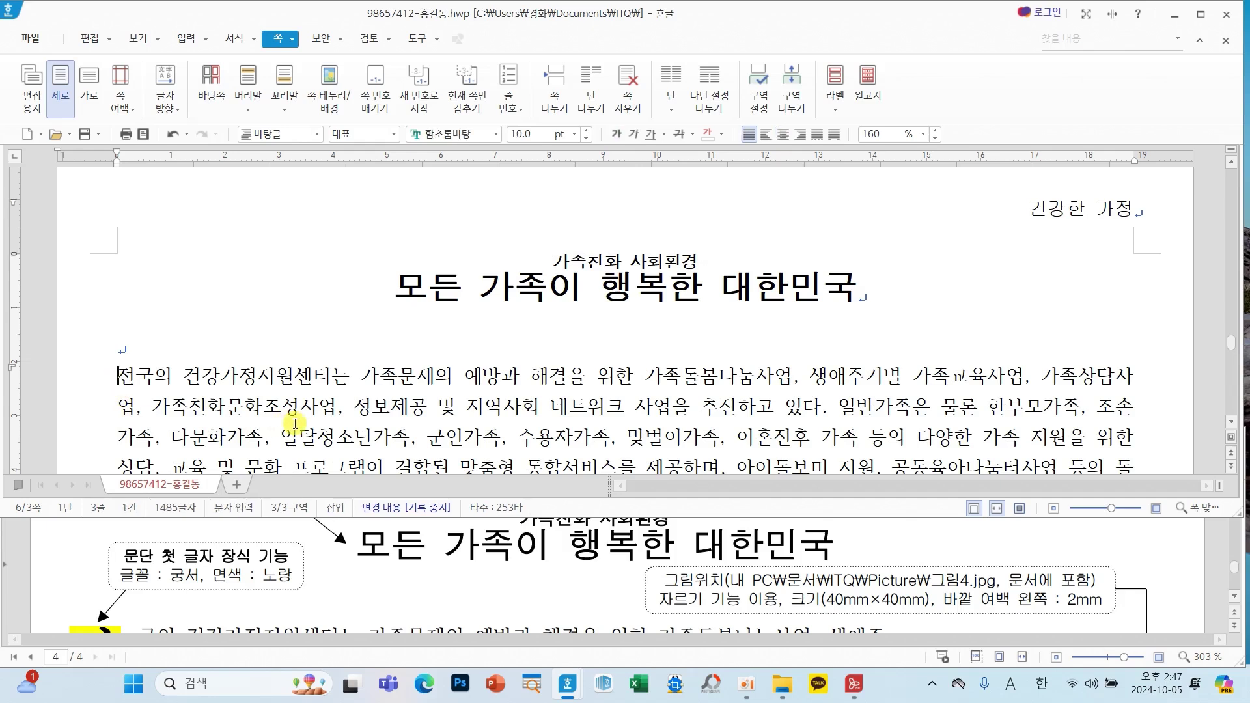
{"action": "left_click", "coordinate": [229, 40]}
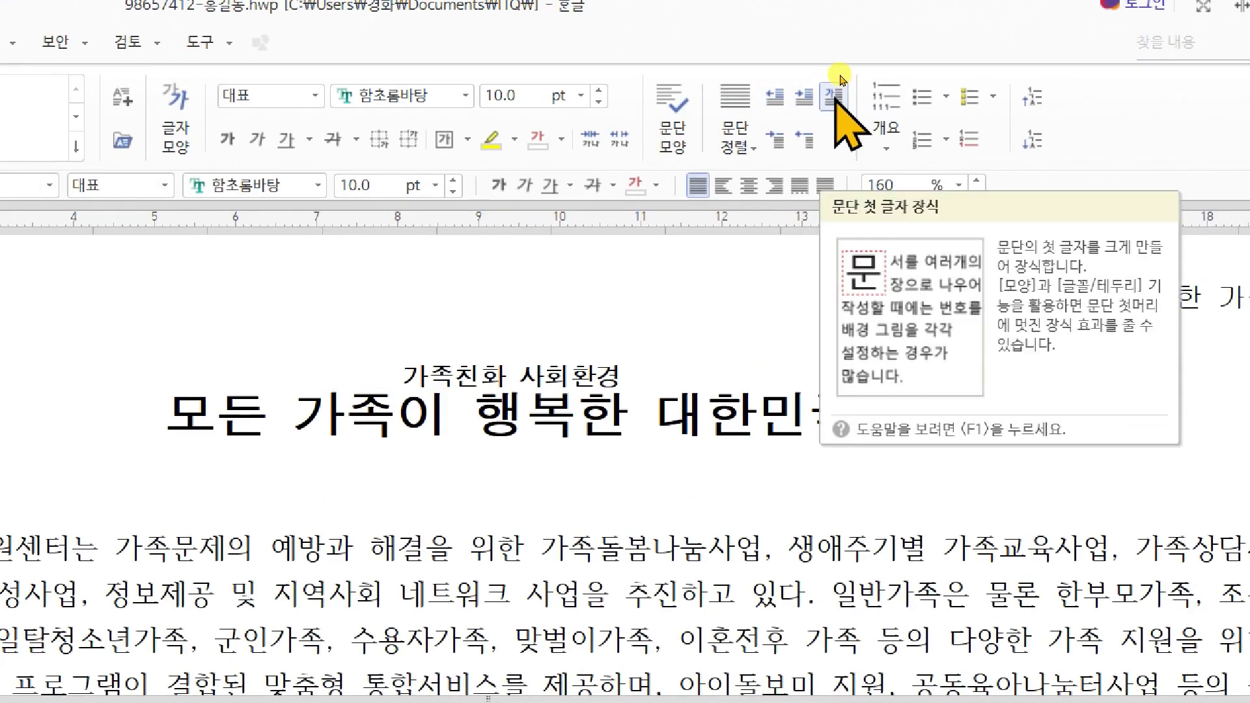
{"action": "left_click", "coordinate": [837, 95]}
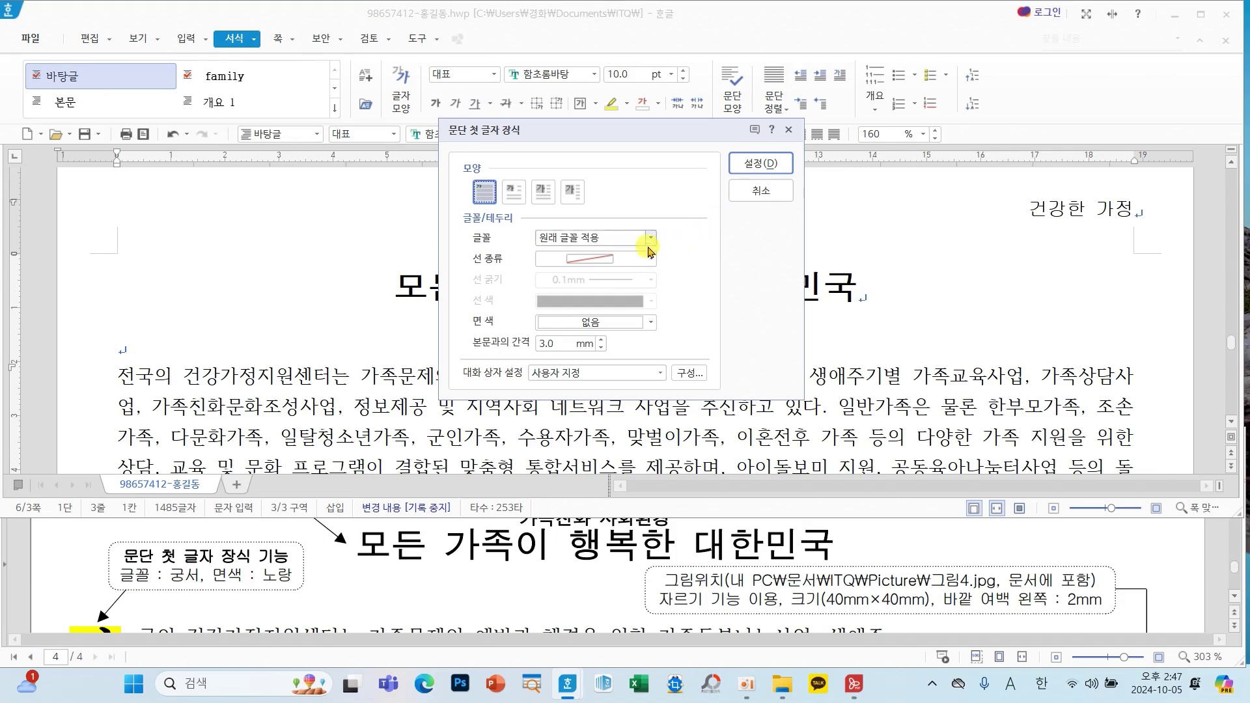
{"action": "left_click", "coordinate": [463, 187]}
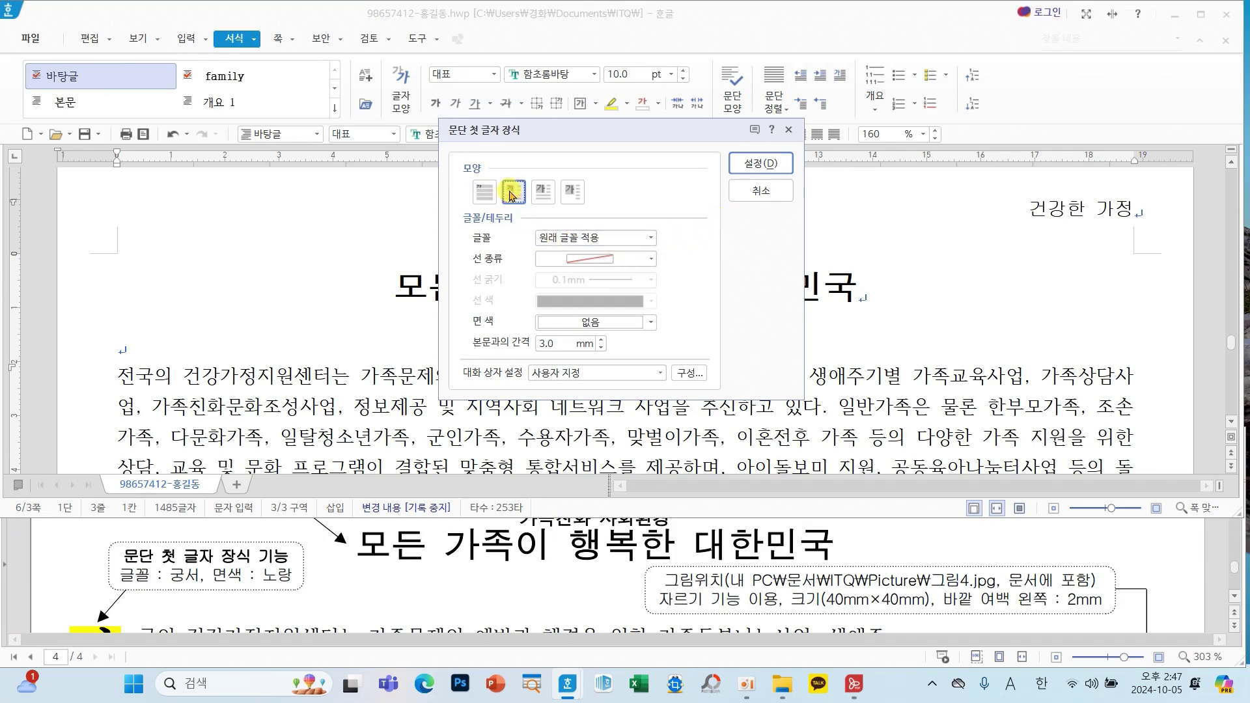
{"action": "scroll", "coordinate": [306, 554], "scroll_direction": "down", "scroll_amount": 1}
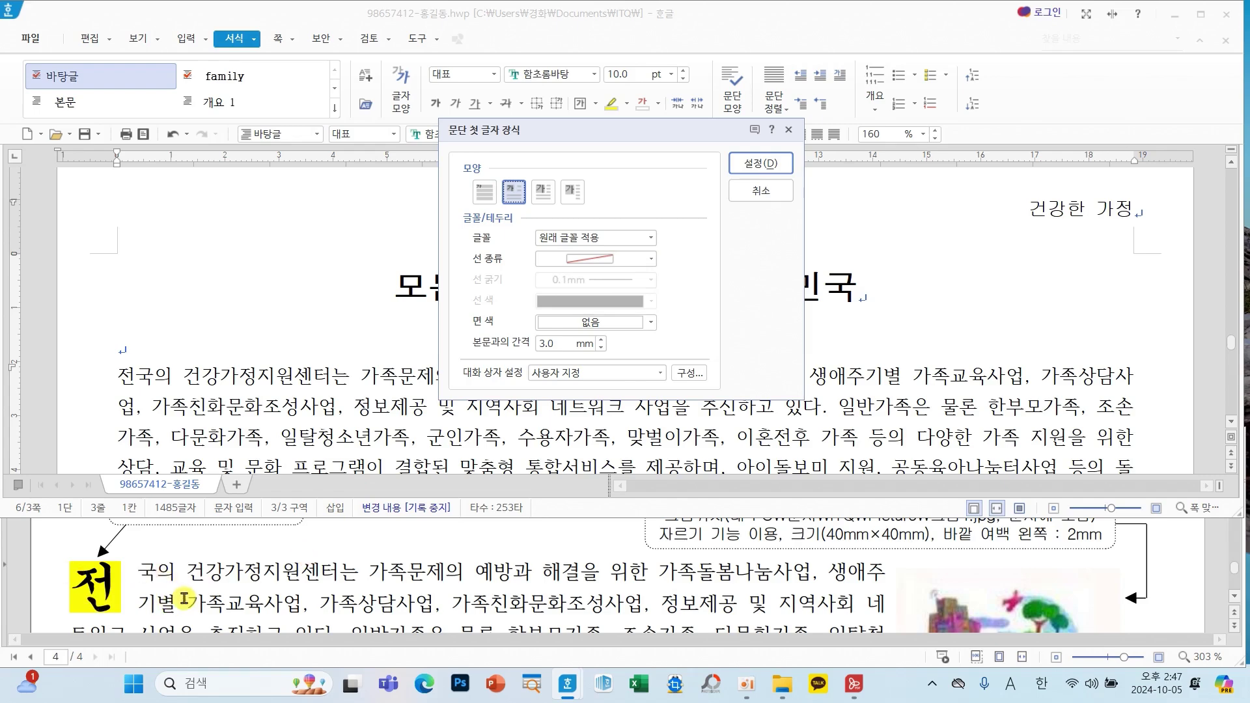
{"action": "scroll", "coordinate": [141, 596], "scroll_direction": "up", "scroll_amount": 1}
Set the decorated first letter's font to 궁서 and its fill colour to yellow, and apply the decoration.
{"action": "left_click", "coordinate": [597, 240]}
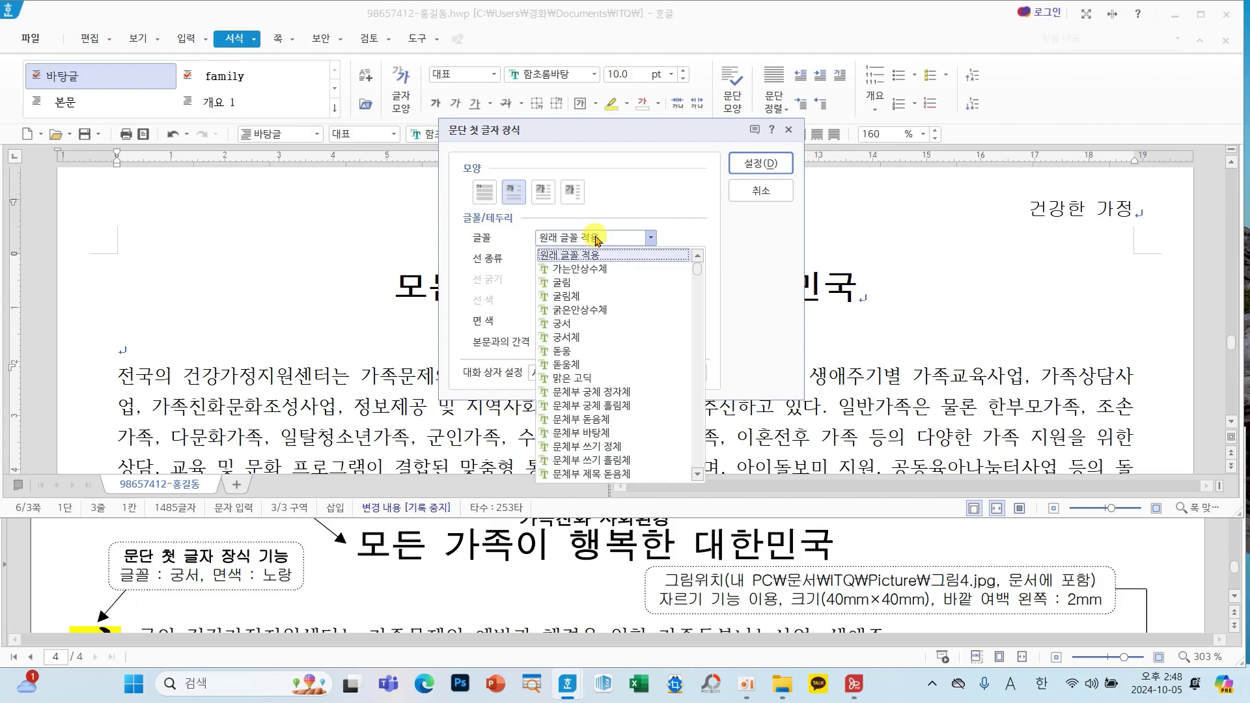
{"action": "left_click", "coordinate": [566, 323]}
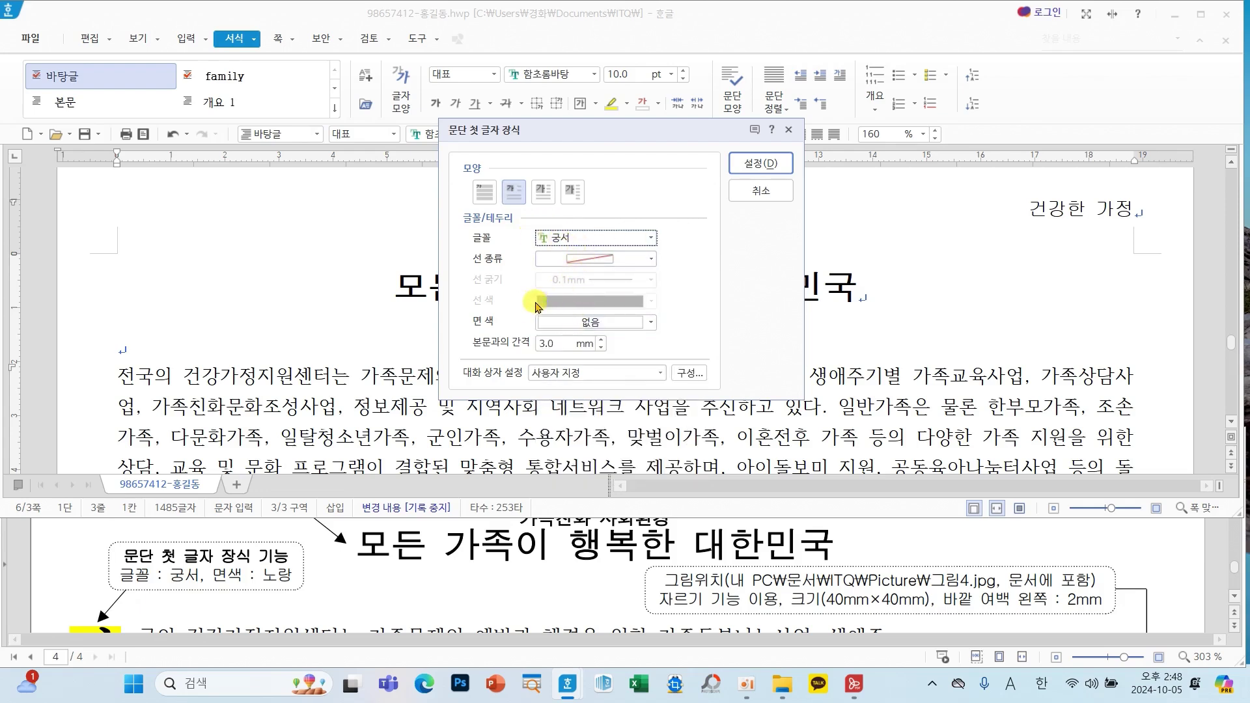
{"action": "left_click", "coordinate": [589, 323]}
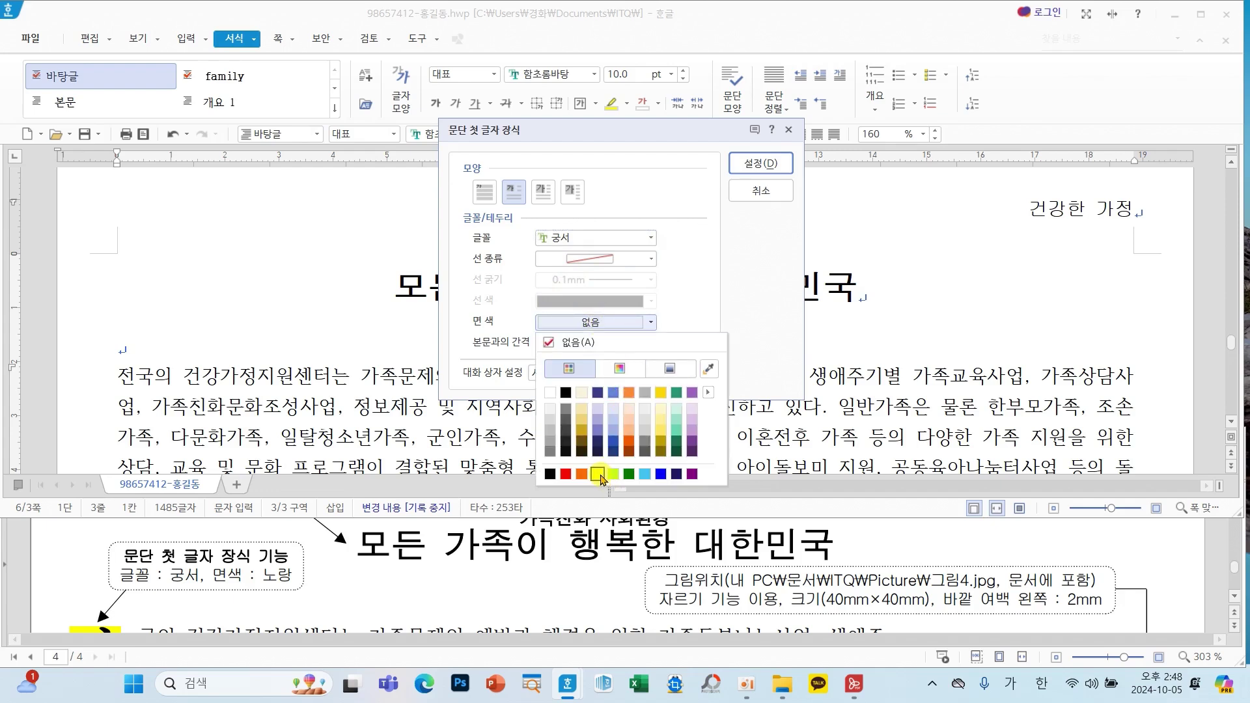
{"action": "left_click", "coordinate": [599, 476]}
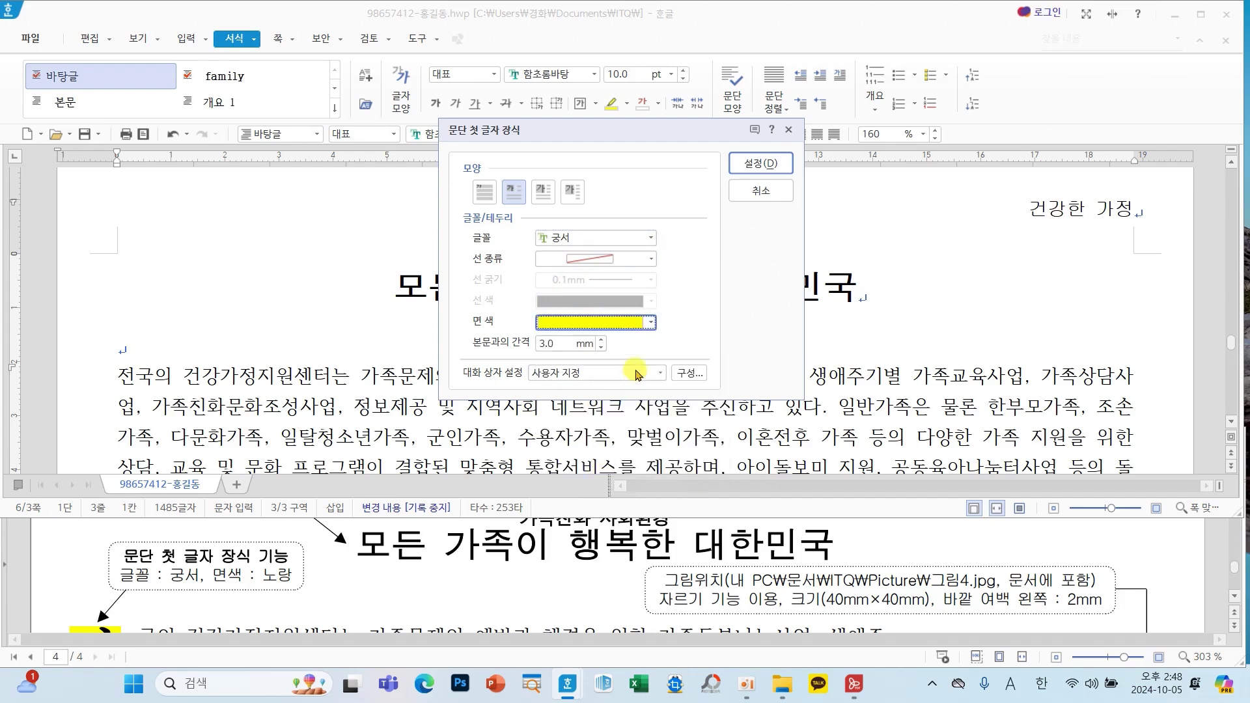
{"action": "left_click", "coordinate": [749, 163]}
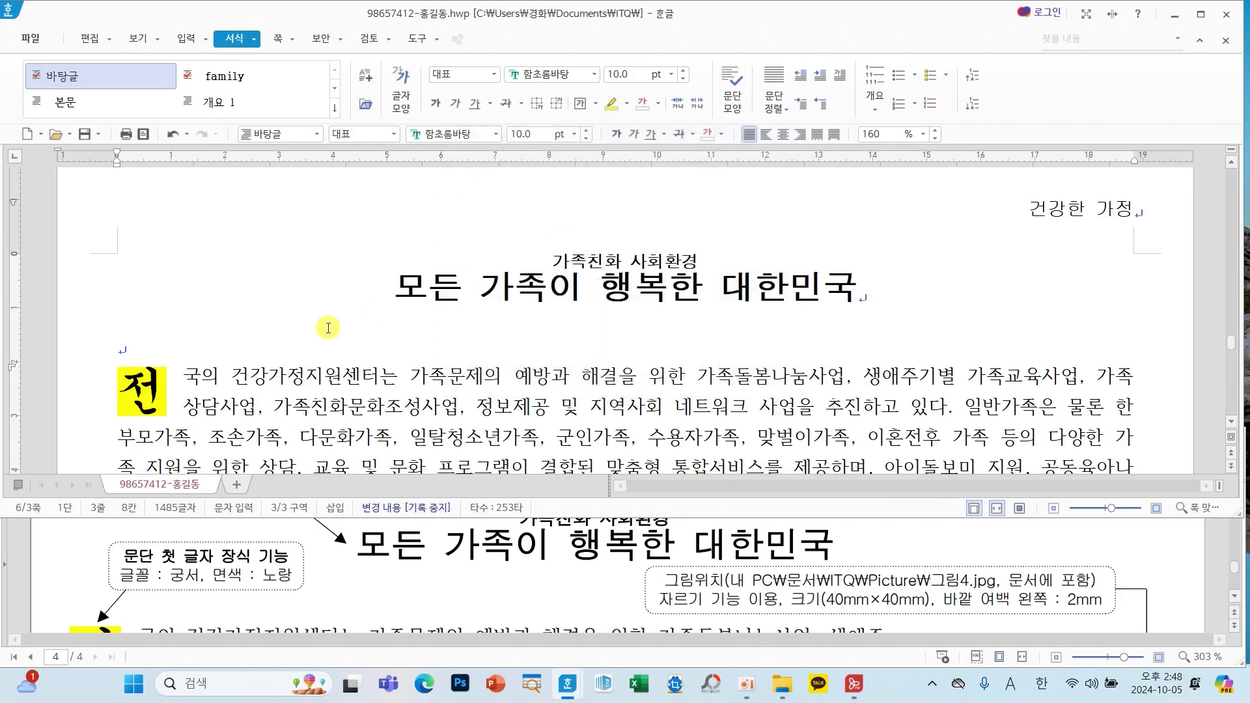
Insert 그림4 from the ITQ Picture folder, embedded in the document, at about 44 × 58 mm within the first body paragraph.
{"action": "left_click", "coordinate": [279, 377]}
{"action": "left_click", "coordinate": [531, 407]}
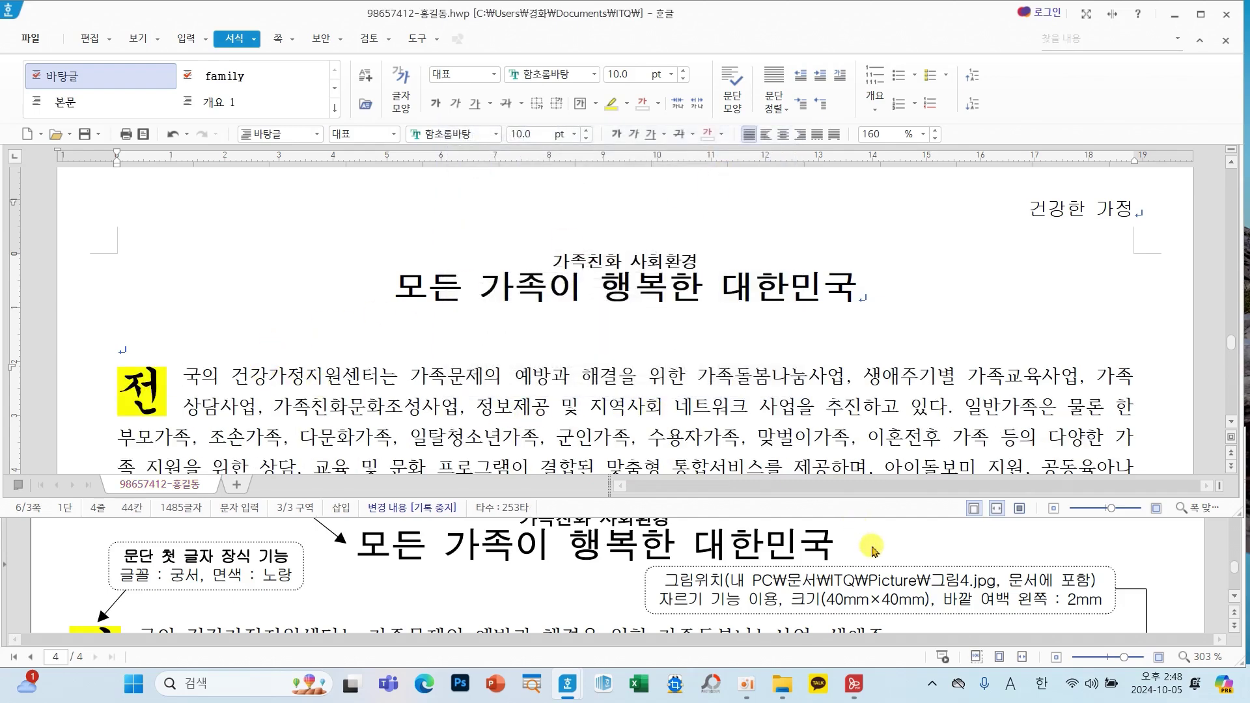
{"action": "scroll", "coordinate": [890, 555], "scroll_direction": "down", "scroll_amount": 3}
{"action": "scroll", "coordinate": [1003, 609], "scroll_direction": "down", "scroll_amount": 2}
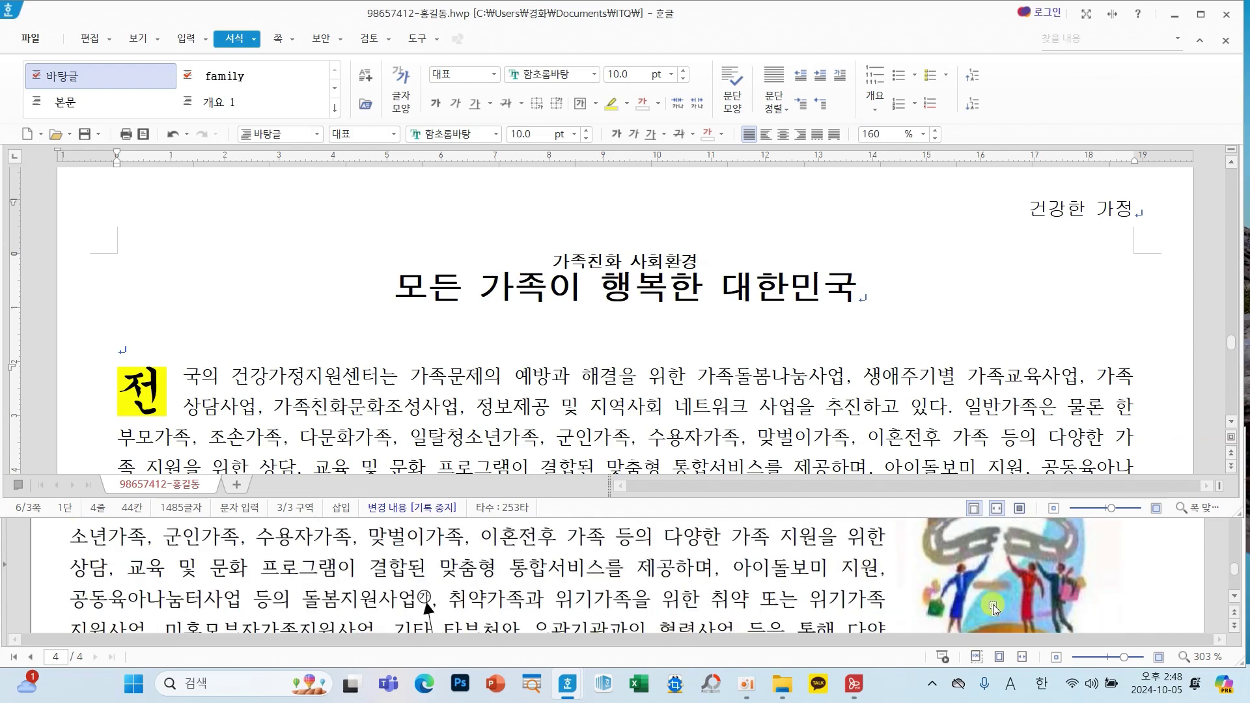
{"action": "scroll", "coordinate": [994, 607], "scroll_direction": "up", "scroll_amount": 3}
{"action": "scroll", "coordinate": [994, 607], "scroll_direction": "up", "scroll_amount": 2}
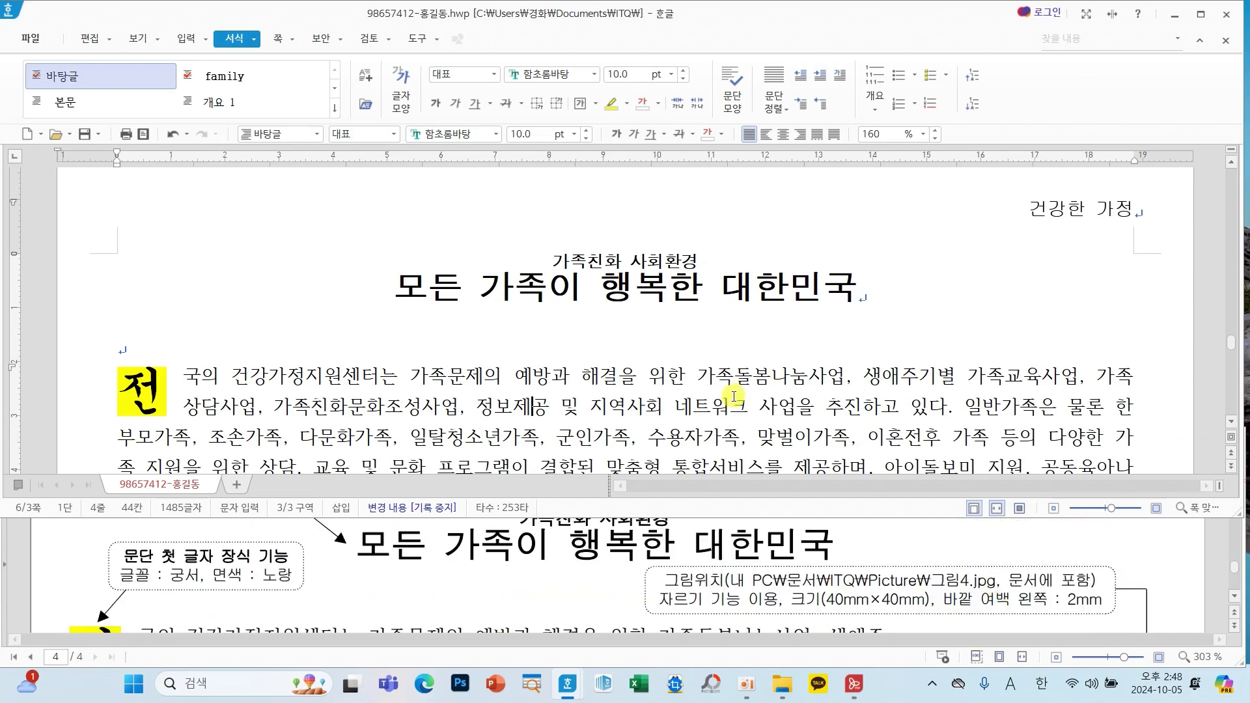
{"action": "scroll", "coordinate": [737, 396], "scroll_direction": "down", "scroll_amount": 3}
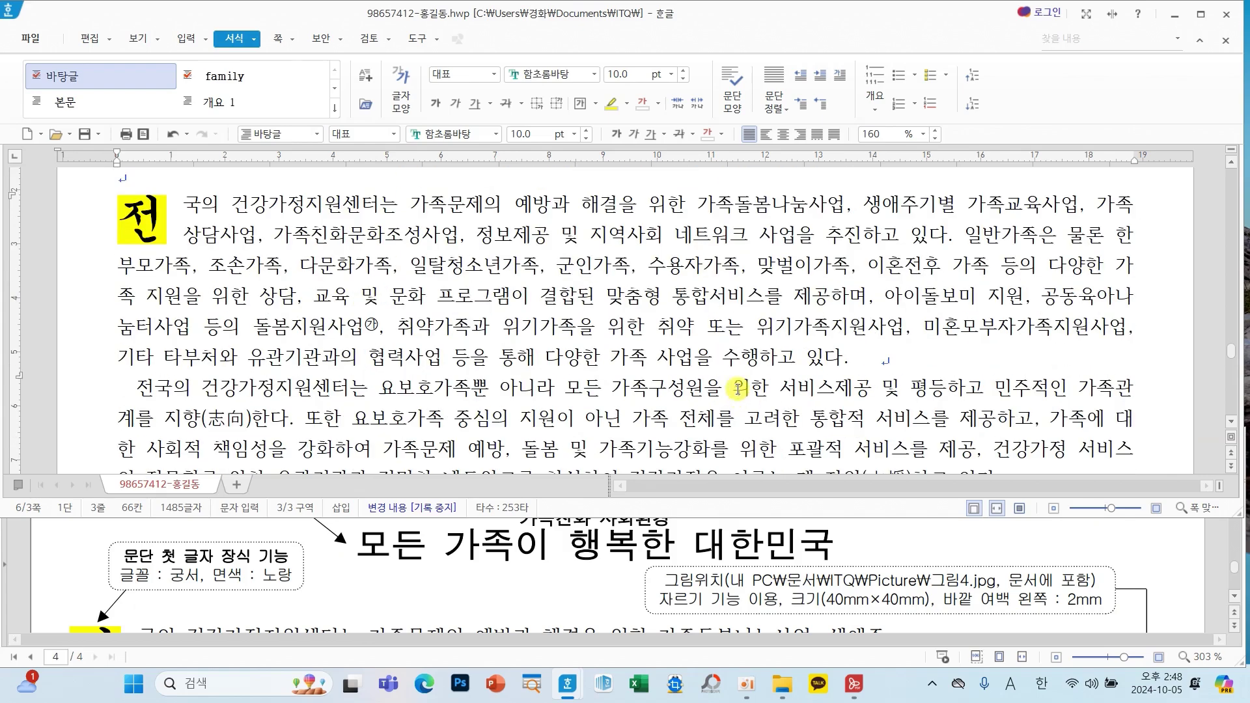
{"action": "left_click", "coordinate": [712, 233]}
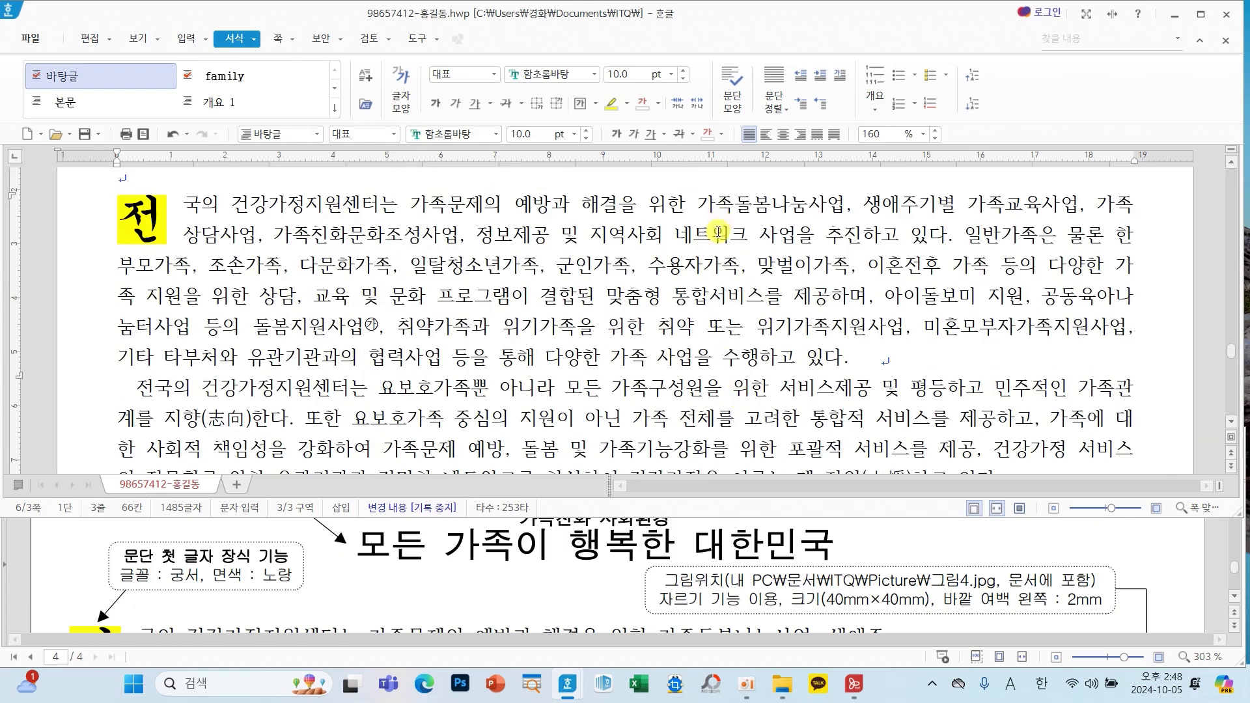
{"action": "left_click", "coordinate": [185, 40]}
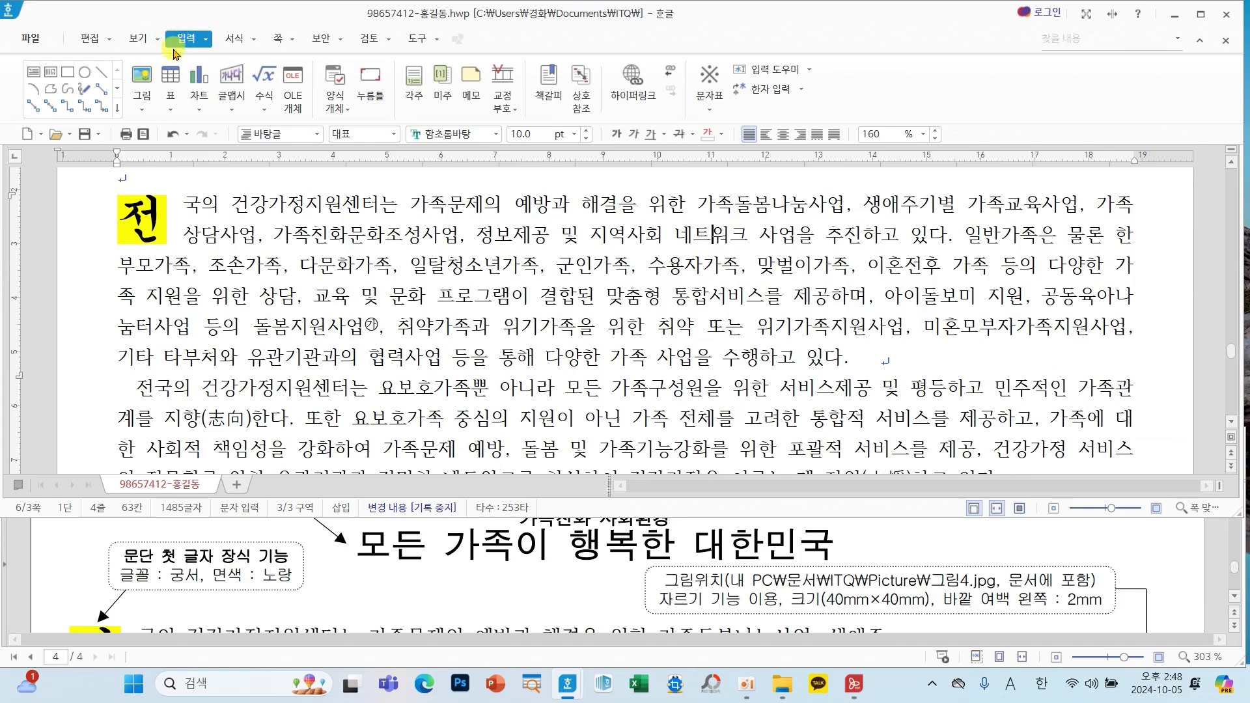
{"action": "left_click", "coordinate": [142, 81]}
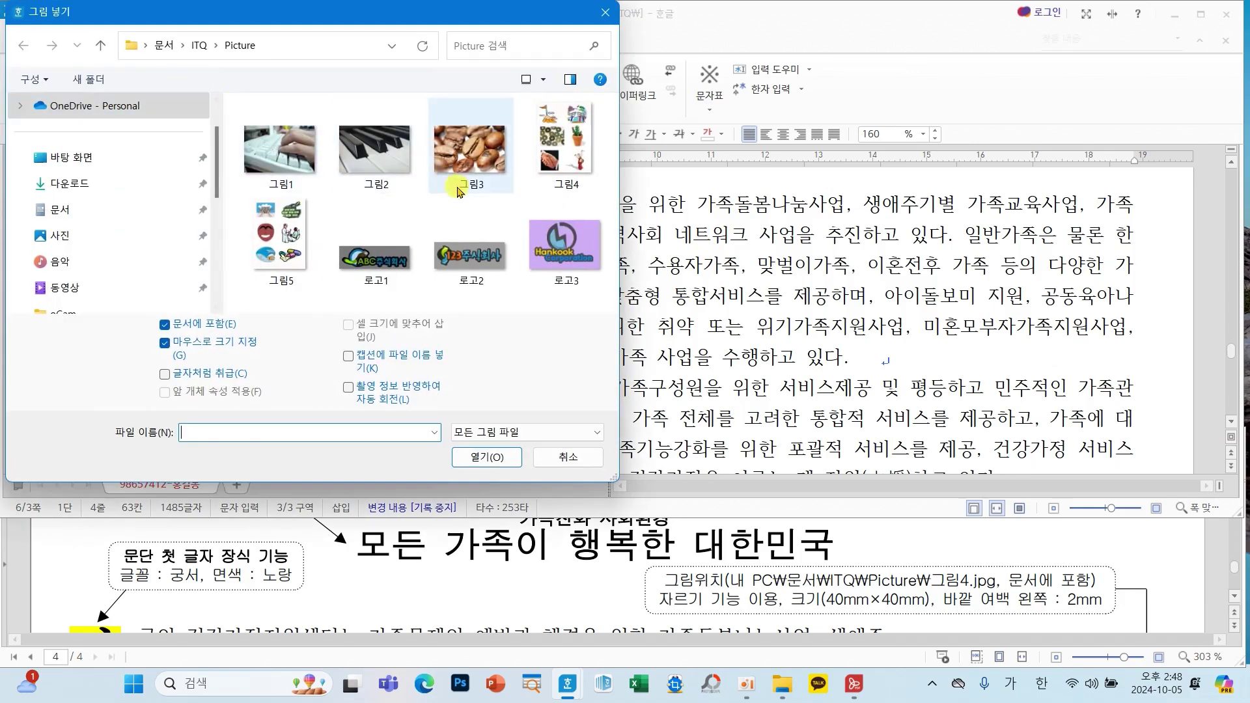
{"action": "left_click", "coordinate": [564, 156]}
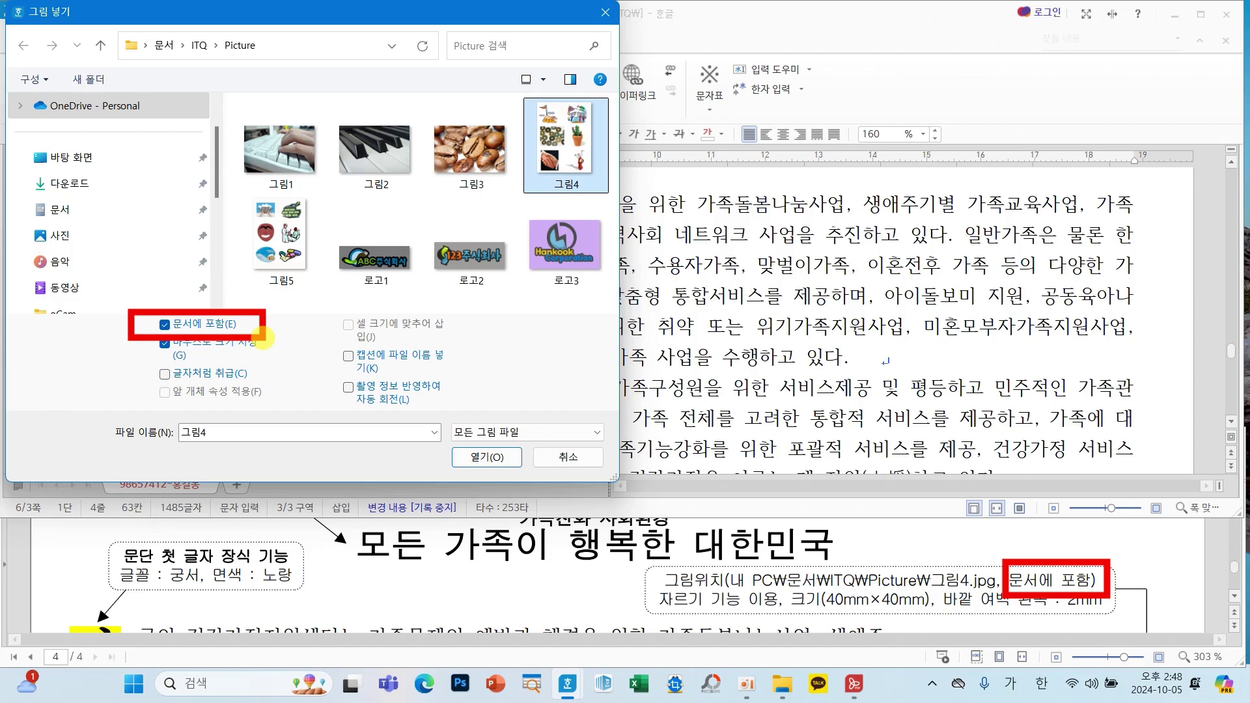
{"action": "left_click", "coordinate": [486, 457]}
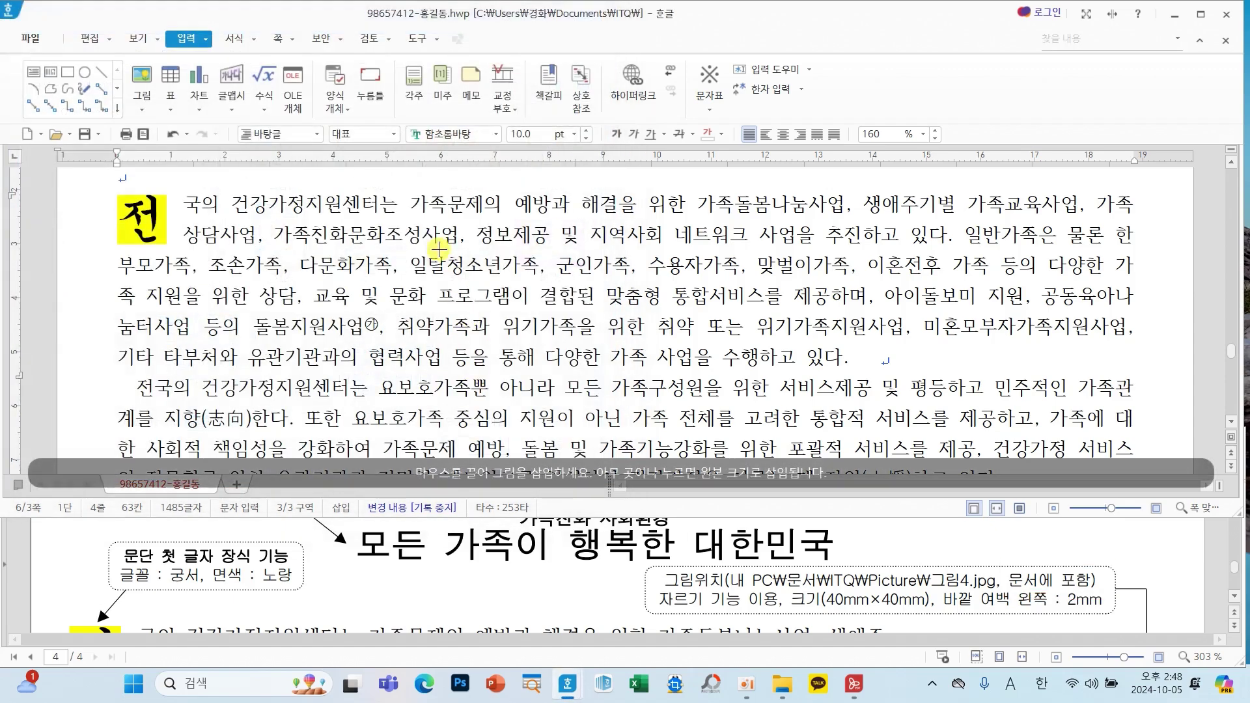
{"action": "left_click_drag", "start_coordinate": [404, 205], "coordinate": [645, 473]}
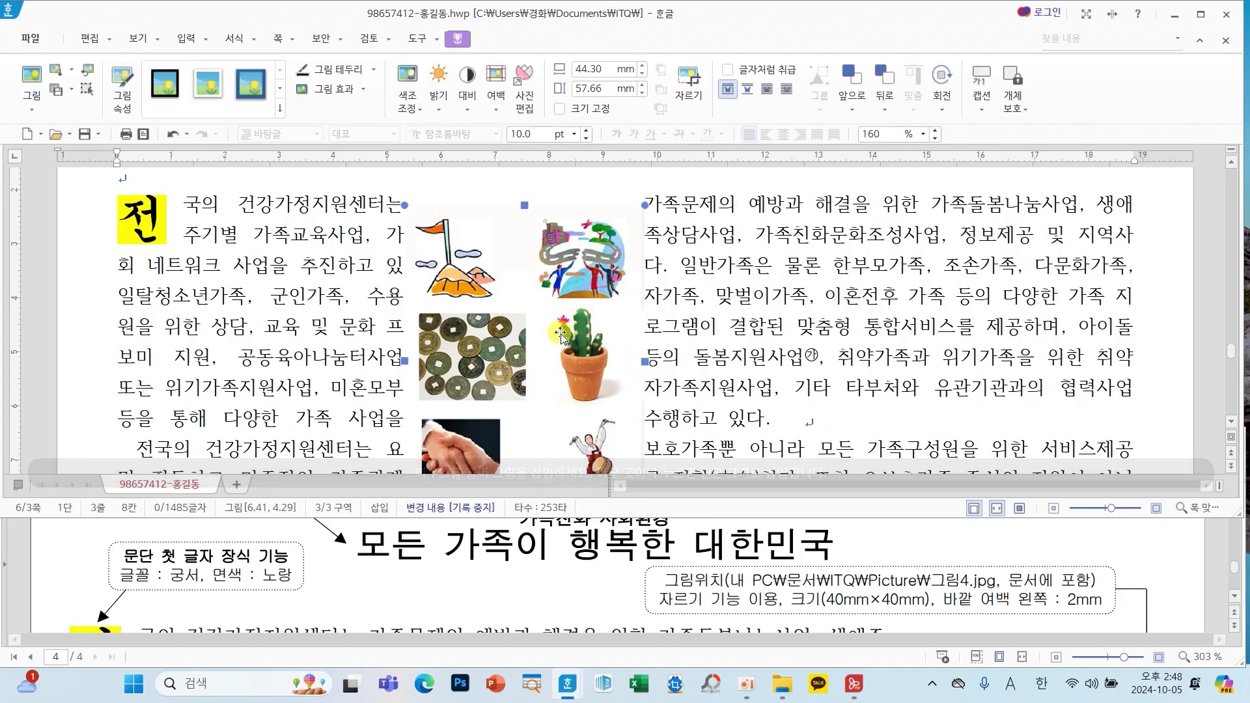
{"action": "left_click_drag", "start_coordinate": [560, 333], "coordinate": [590, 322]}
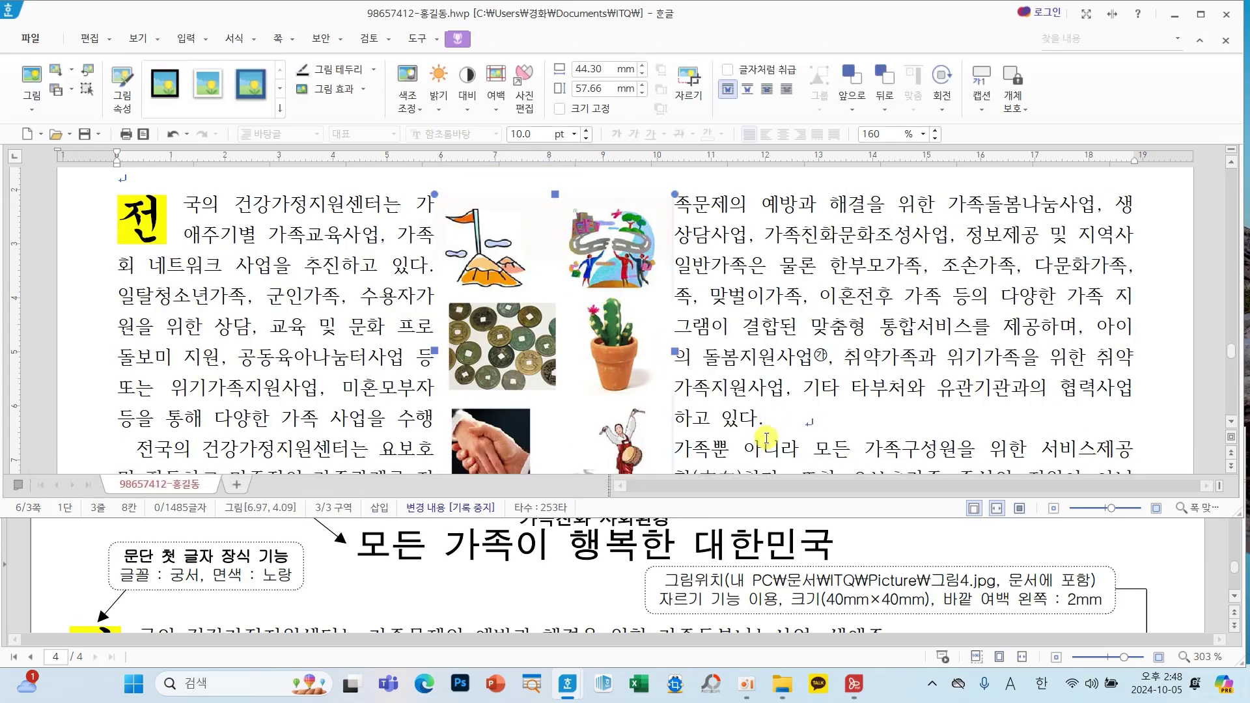
Crop the inserted picture to its upper-right illustration of people below a road, about 19.5 × 16.6 mm, following the exam sheet.
{"action": "scroll", "coordinate": [1003, 541], "scroll_direction": "down", "scroll_amount": 5}
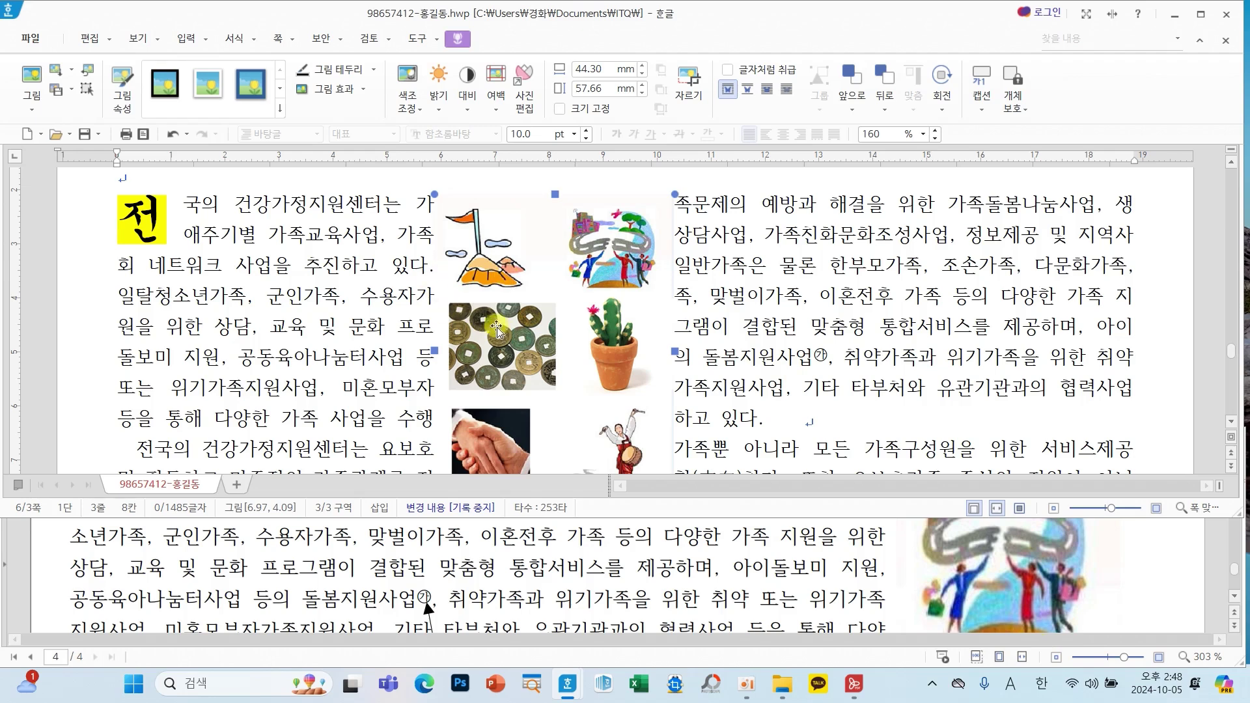
{"action": "left_click", "coordinate": [688, 85]}
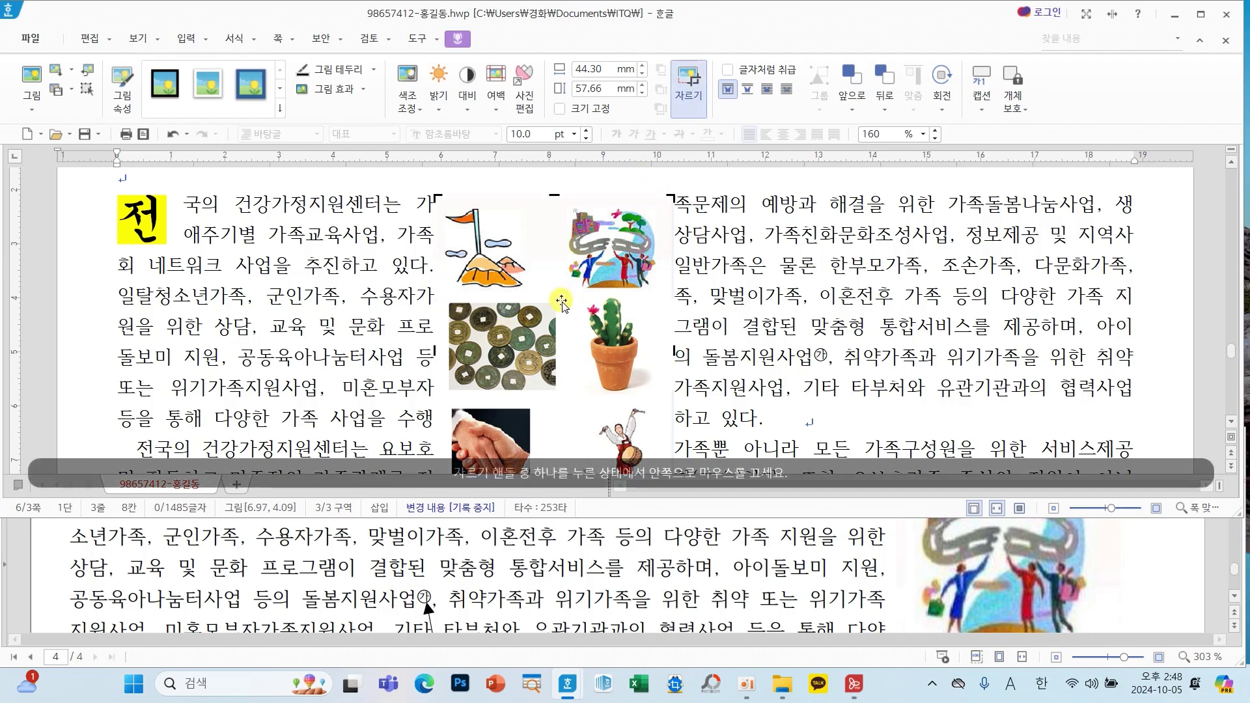
{"action": "scroll", "coordinate": [558, 306], "scroll_direction": "down", "scroll_amount": 2}
{"action": "left_click_drag", "start_coordinate": [436, 420], "coordinate": [544, 209]}
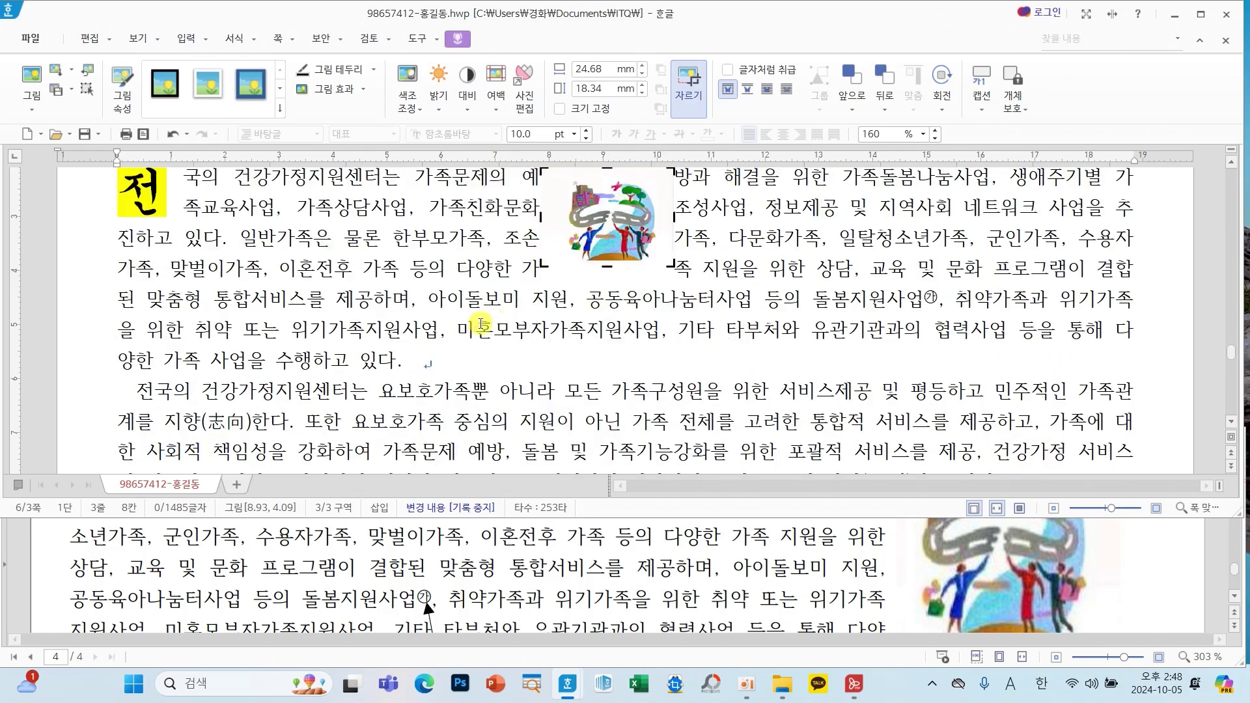
{"action": "left_click_drag", "start_coordinate": [540, 305], "coordinate": [559, 306]}
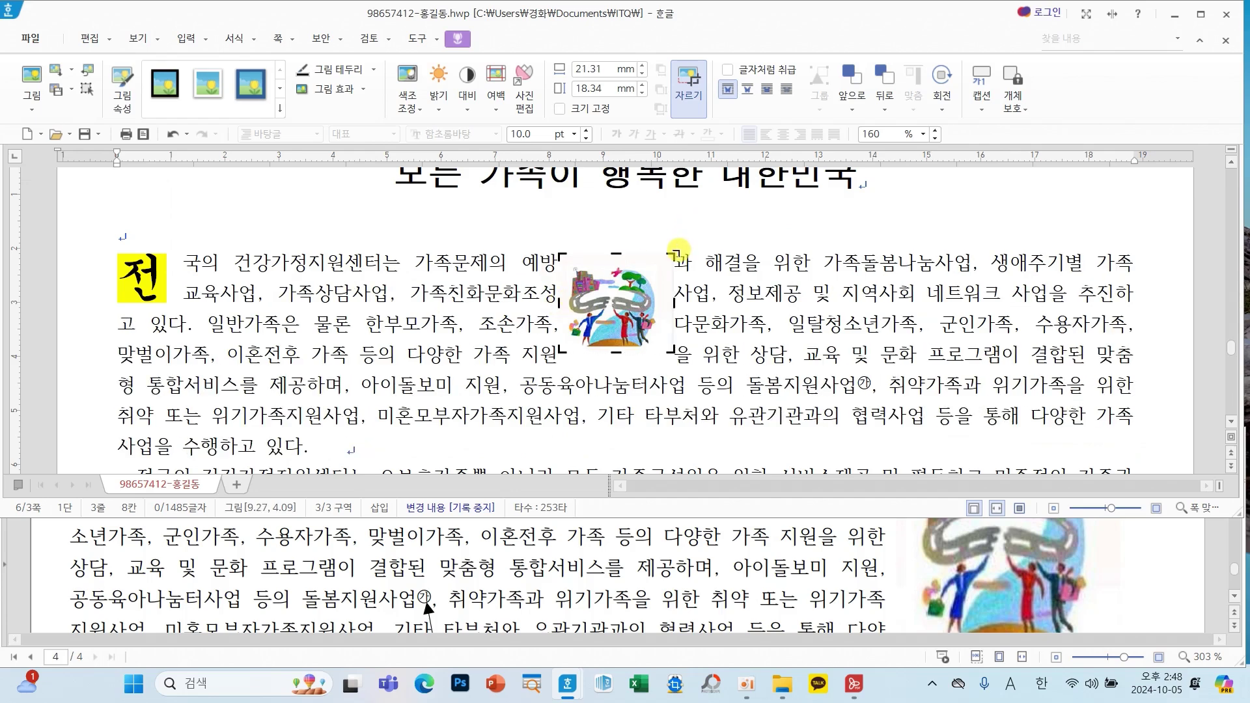
{"action": "left_click_drag", "start_coordinate": [671, 252], "coordinate": [663, 264]}
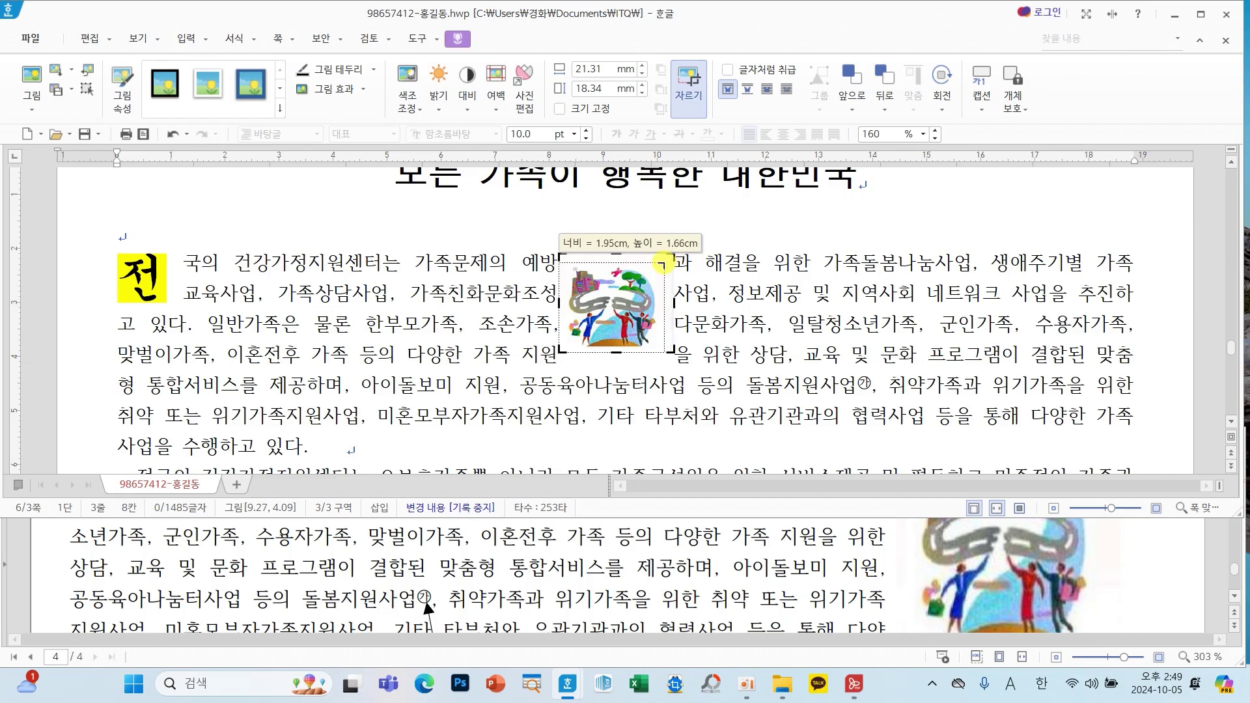
{"action": "left_click_drag", "start_coordinate": [662, 264], "coordinate": [662, 264]}
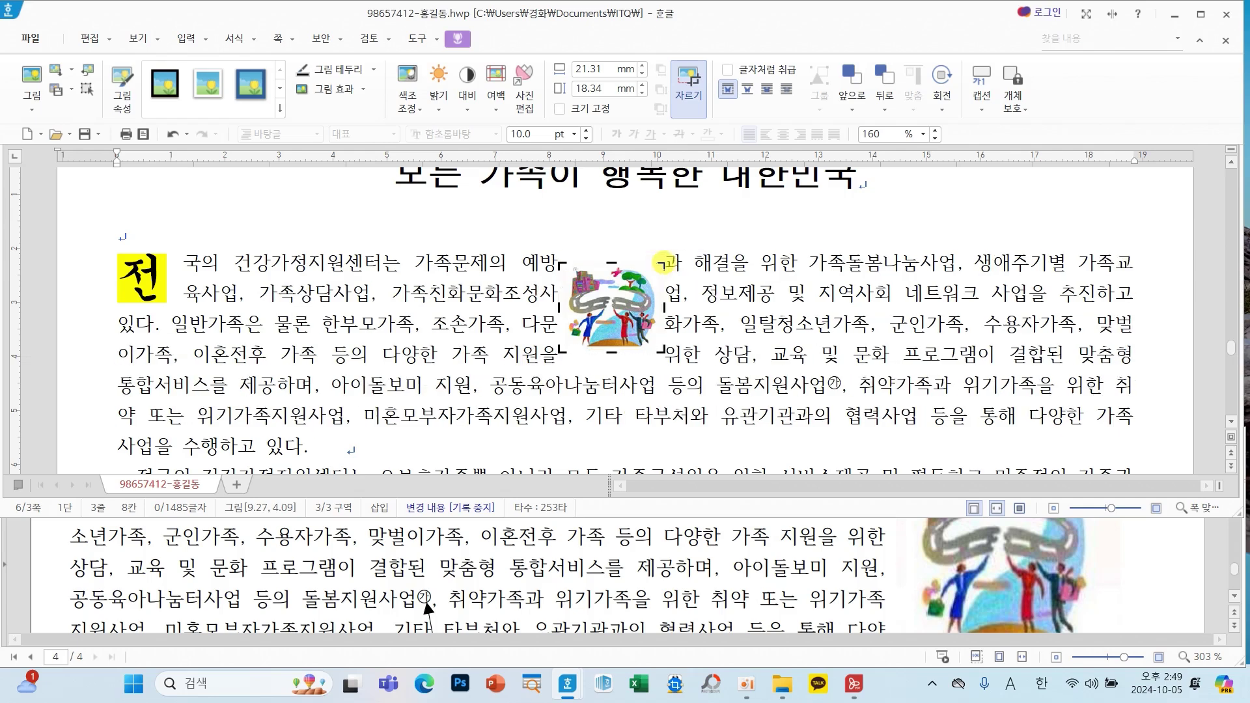
{"action": "left_click", "coordinate": [738, 294]}
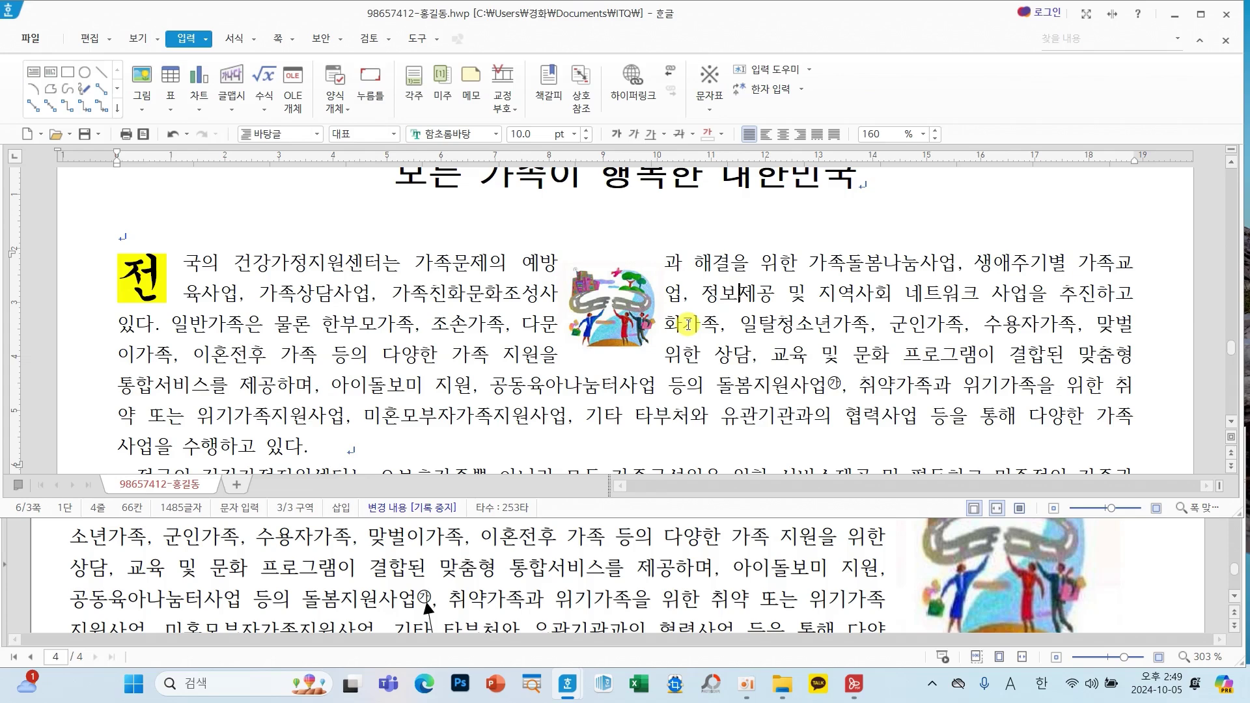
Set the cropped picture's width and height to 40 mm, fix its size, and give it a 2 mm left outer margin.
{"action": "left_click", "coordinate": [622, 287]}
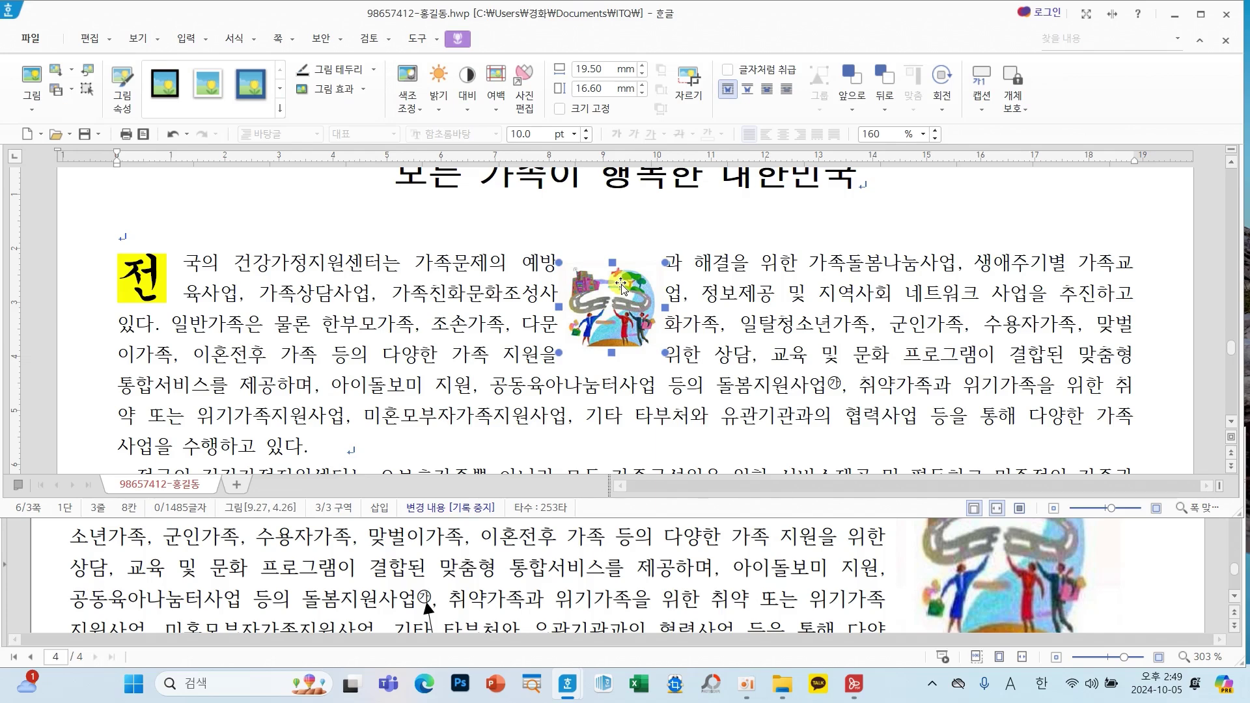
{"action": "double_click", "coordinate": [619, 302]}
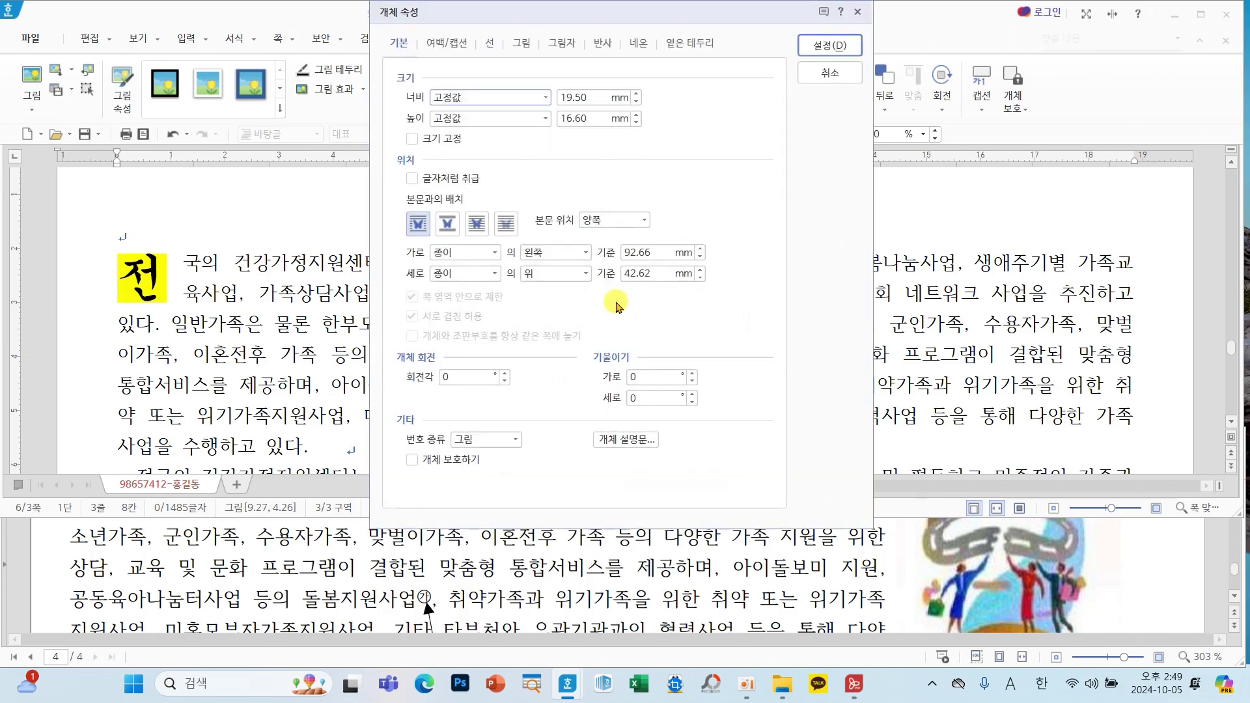
{"action": "scroll", "coordinate": [925, 587], "scroll_direction": "up", "scroll_amount": 5}
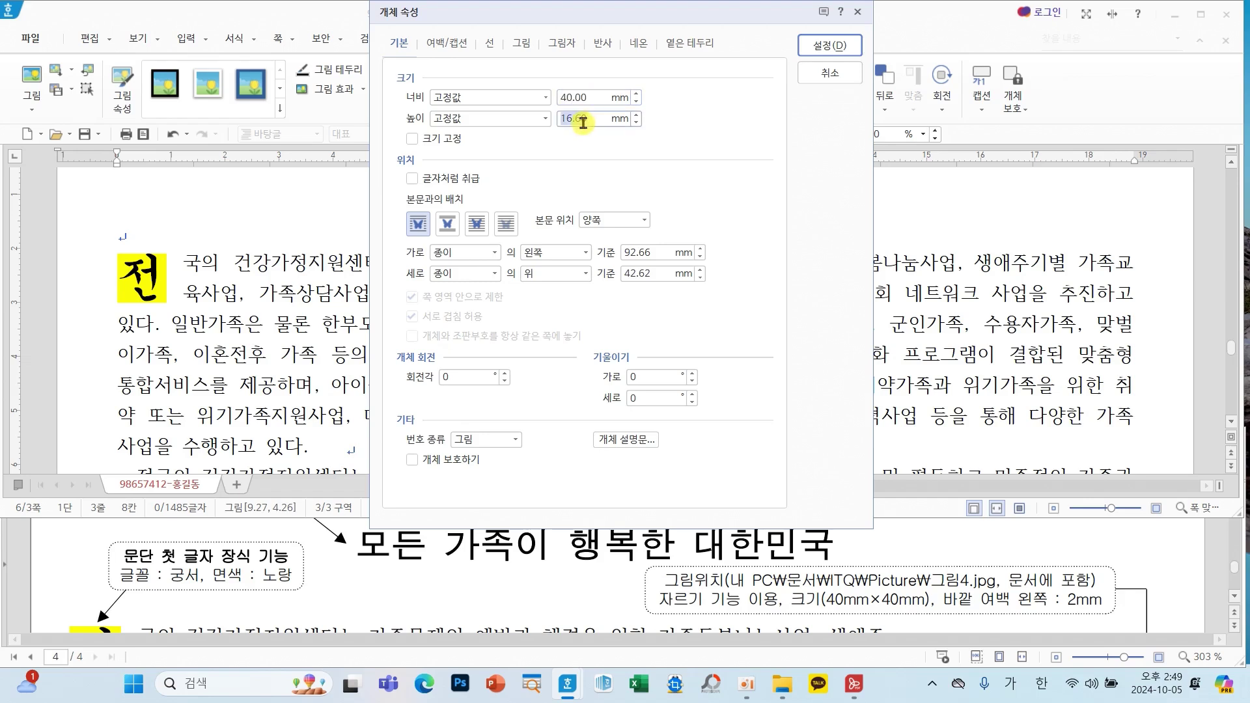
{"action": "left_click", "coordinate": [456, 138]}
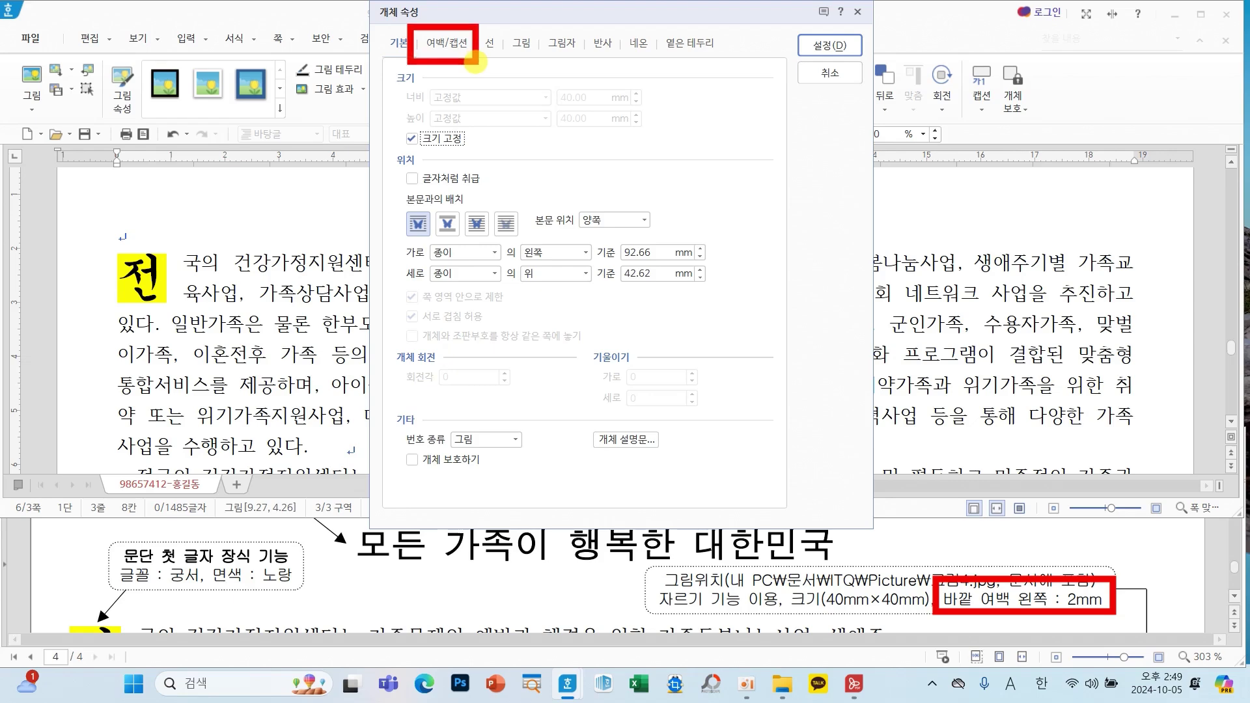
{"action": "left_click", "coordinate": [425, 47]}
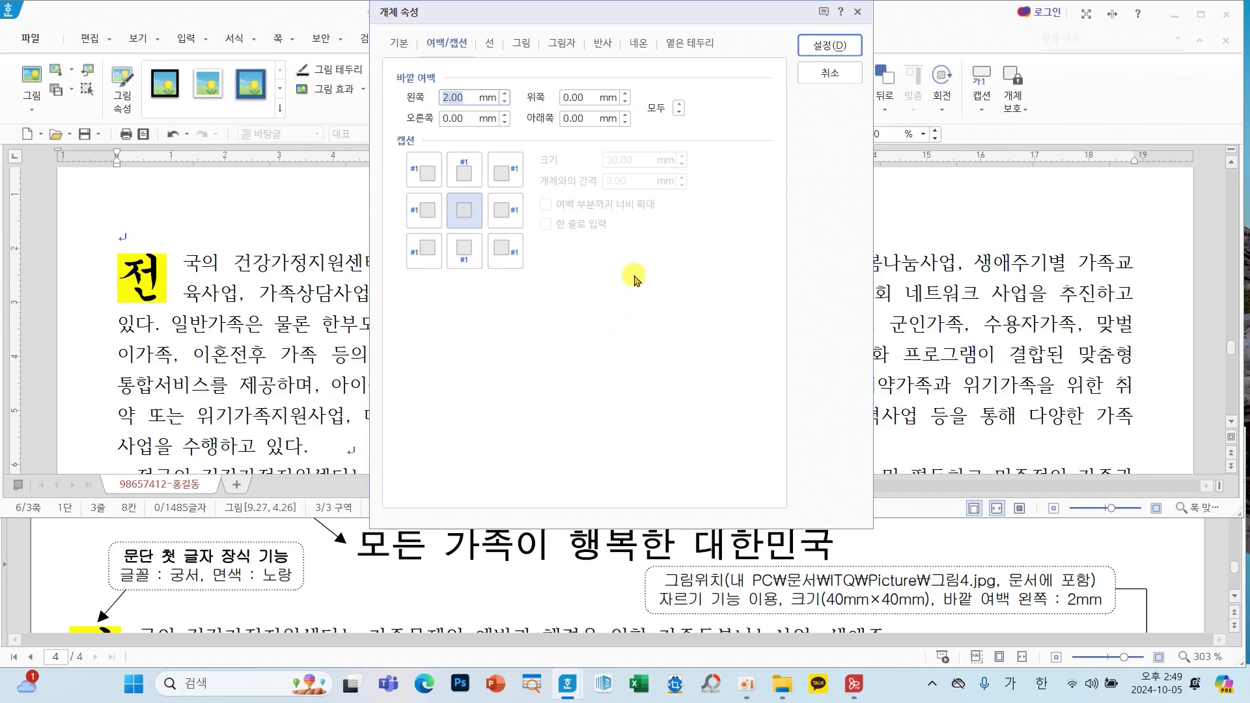
{"action": "left_click", "coordinate": [827, 46]}
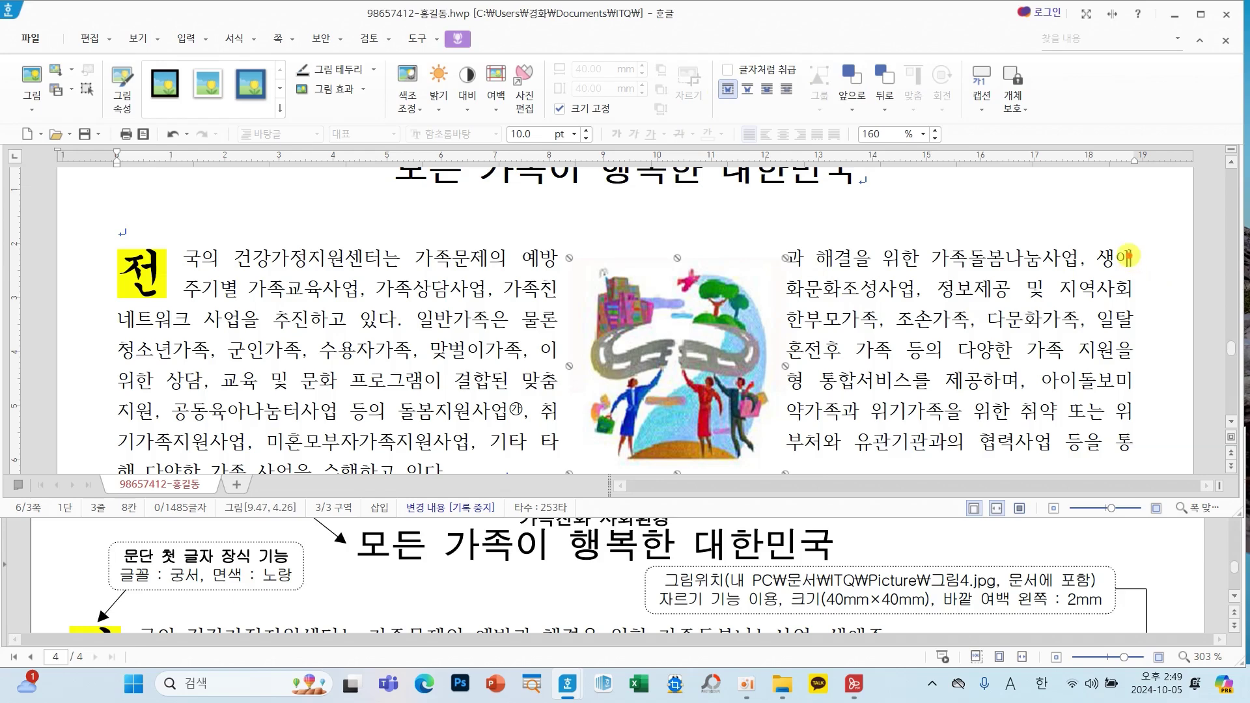
Move the picture to the right end of the first body paragraph, aligned with its first line and the right text margin.
{"action": "left_click_drag", "start_coordinate": [1130, 254], "coordinate": [1121, 455]}
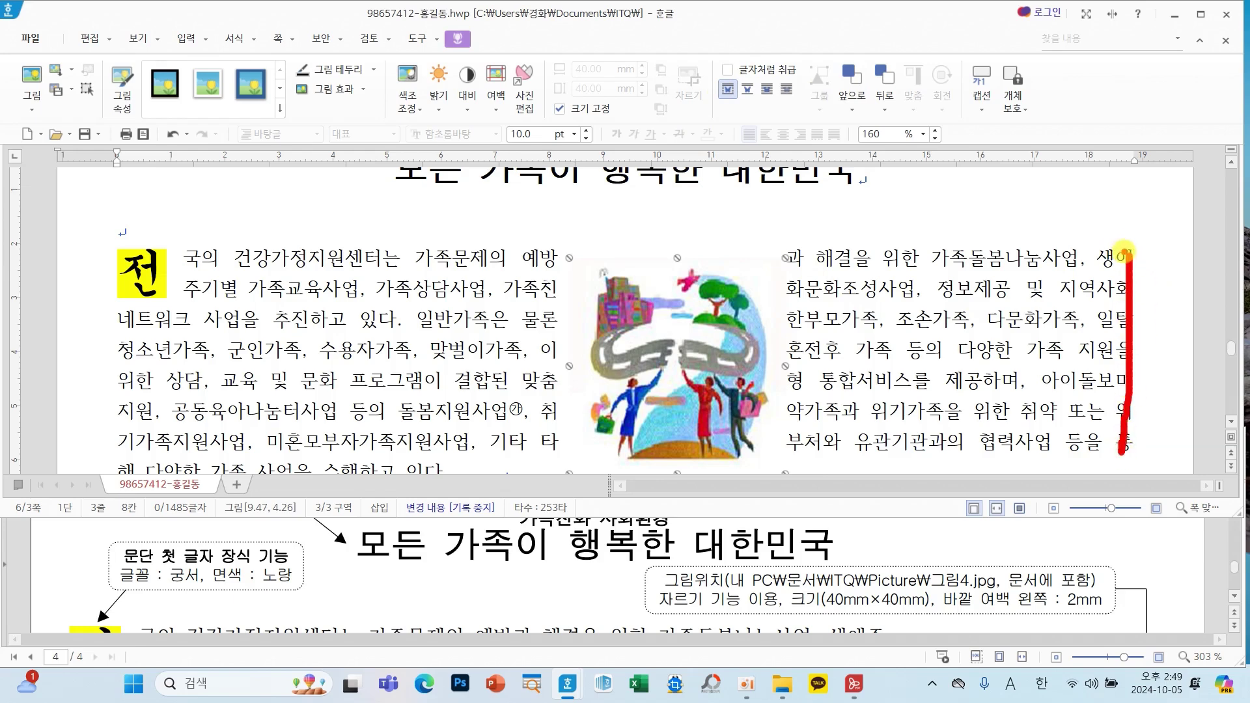
{"action": "left_click_drag", "start_coordinate": [1129, 251], "coordinate": [960, 260]}
{"action": "left_click_drag", "start_coordinate": [688, 345], "coordinate": [1024, 334]}
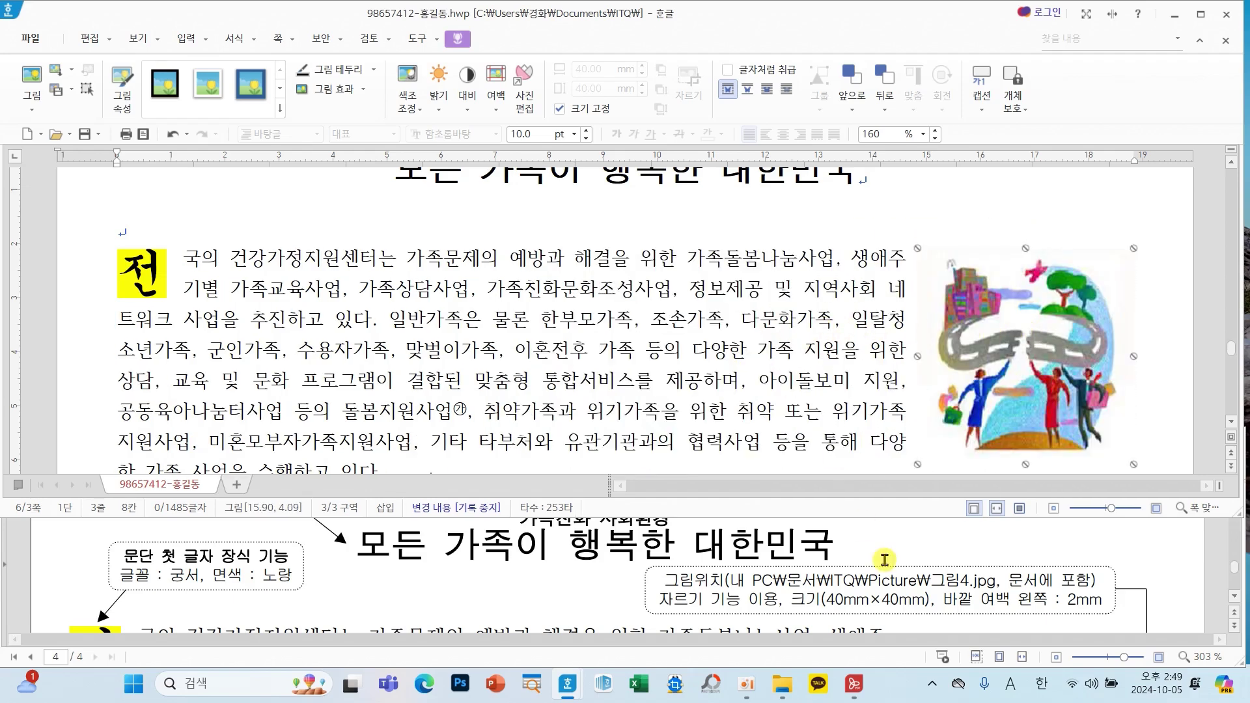
Compare the line breaks and picture placement of the two body paragraphs with the exam sheet.
{"action": "scroll", "coordinate": [951, 554], "scroll_direction": "down", "scroll_amount": 3}
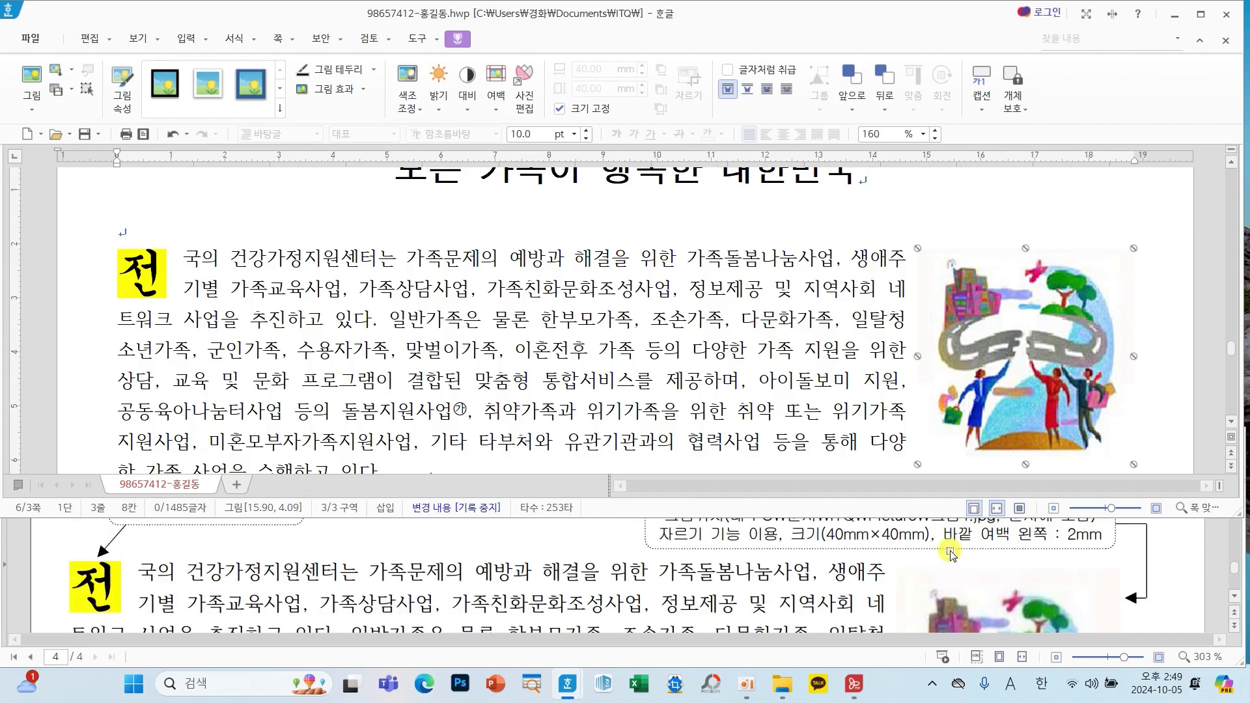
{"action": "scroll", "coordinate": [950, 554], "scroll_direction": "down", "scroll_amount": 2}
{"action": "scroll", "coordinate": [951, 554], "scroll_direction": "down", "scroll_amount": 2}
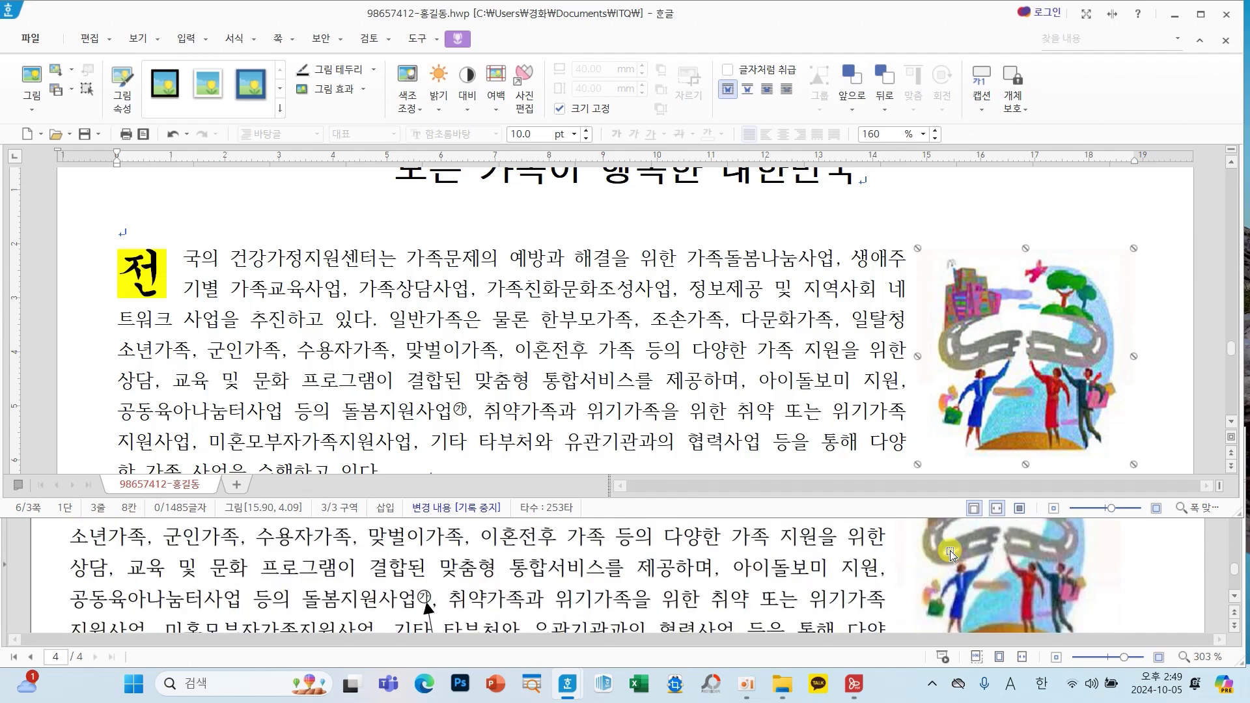
{"action": "scroll", "coordinate": [914, 572], "scroll_direction": "down", "scroll_amount": 2}
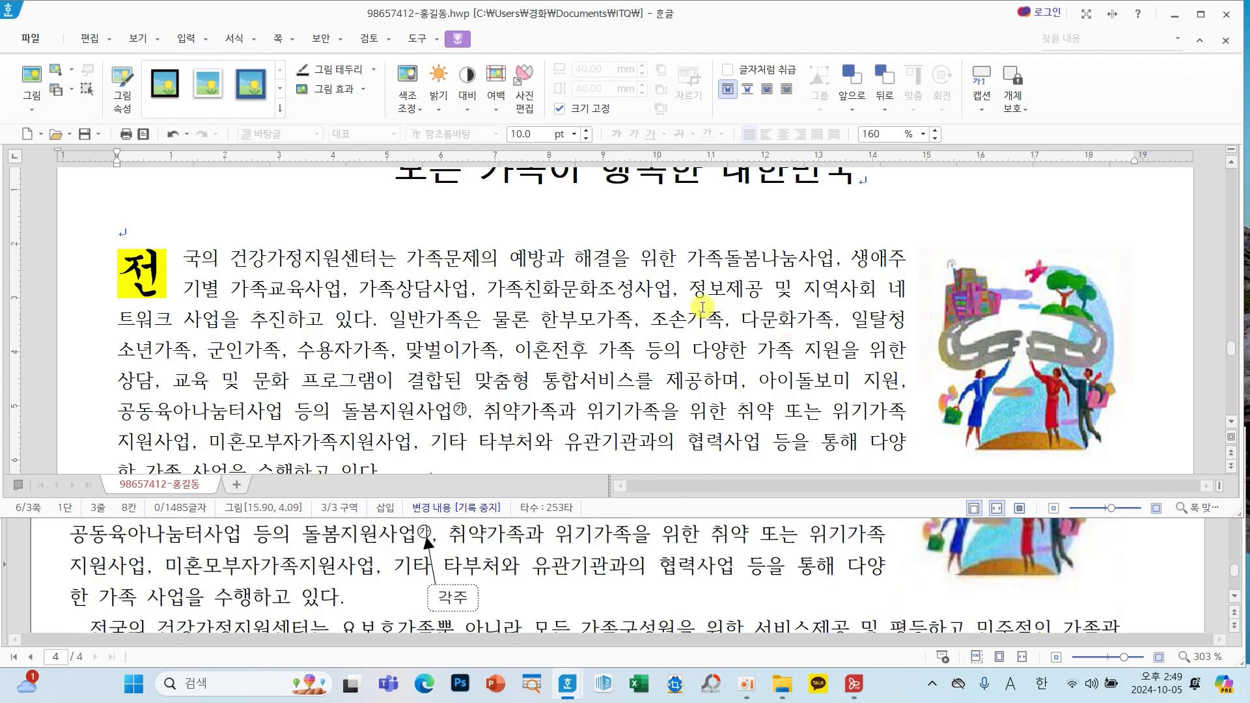
{"action": "left_click", "coordinate": [785, 348]}
{"action": "scroll", "coordinate": [775, 351], "scroll_direction": "down", "scroll_amount": 3}
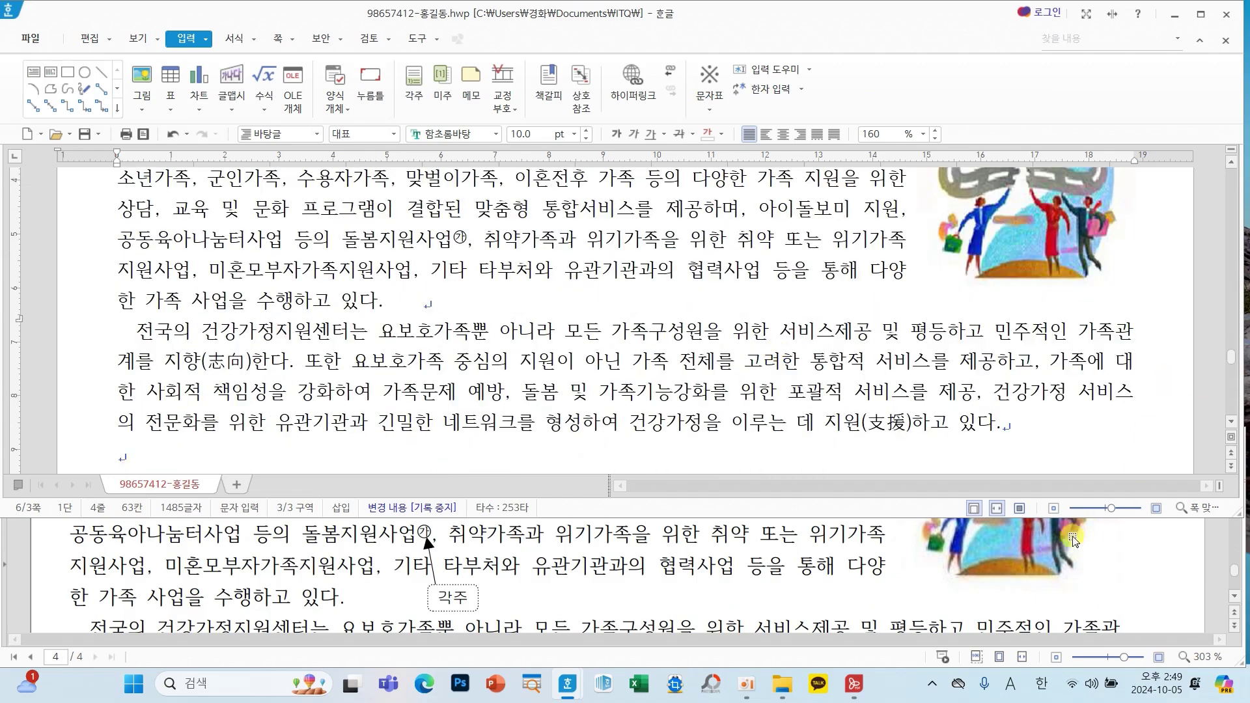
{"action": "scroll", "coordinate": [1068, 560], "scroll_direction": "down", "scroll_amount": 2}
{"action": "scroll", "coordinate": [1123, 588], "scroll_direction": "down", "scroll_amount": 2}
{"action": "scroll", "coordinate": [1123, 588], "scroll_direction": "down", "scroll_amount": 2}
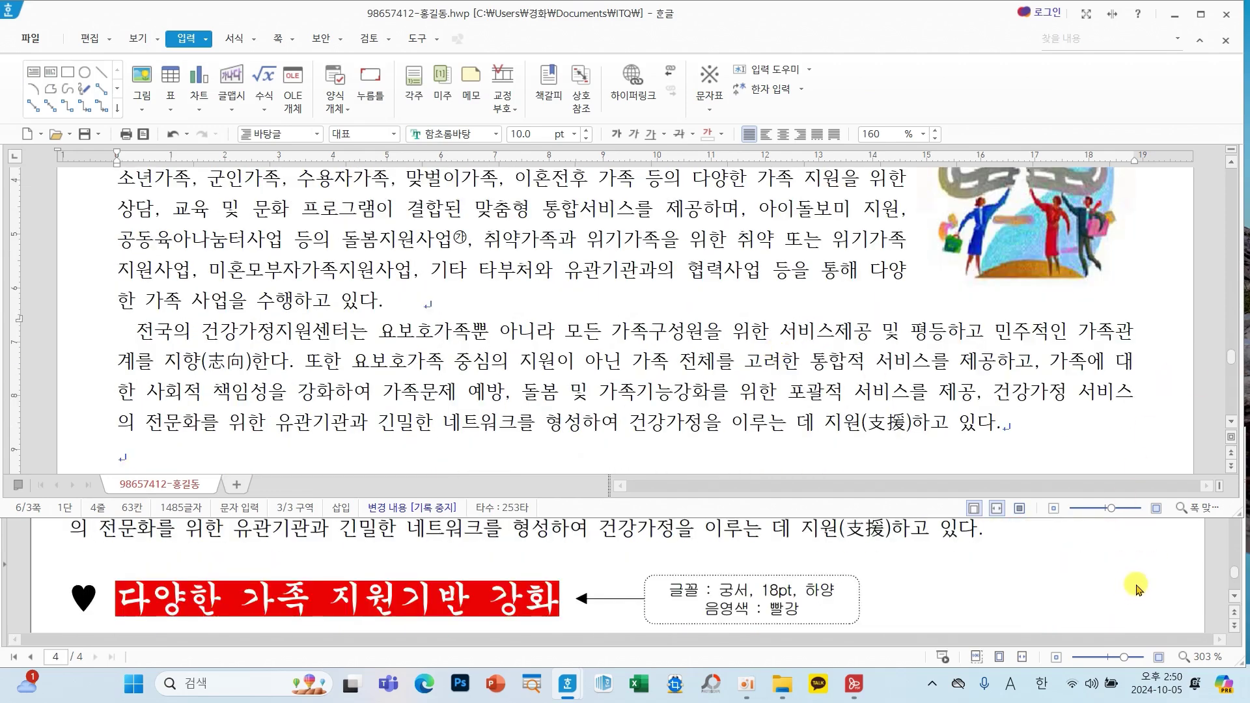
{"action": "scroll", "coordinate": [1131, 581], "scroll_direction": "up", "scroll_amount": 2}
{"action": "left_click", "coordinate": [859, 363]}
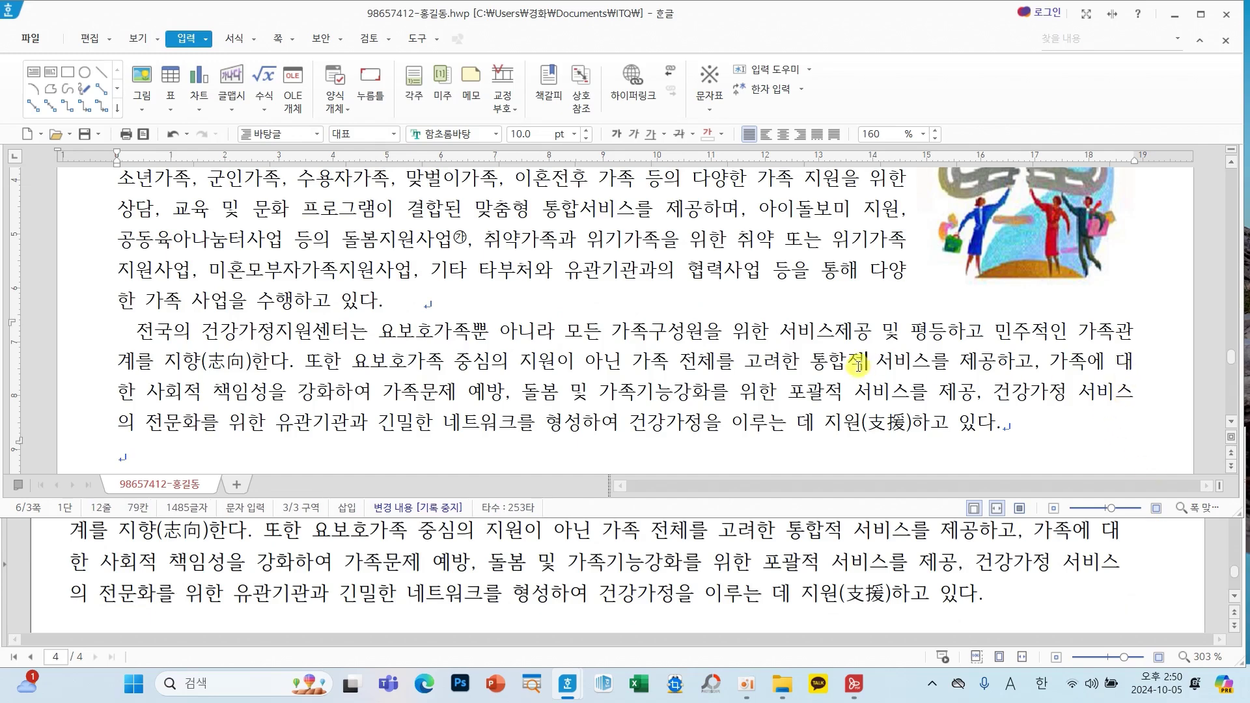
{"action": "scroll", "coordinate": [791, 389], "scroll_direction": "up", "scroll_amount": 3}
{"action": "left_click", "coordinate": [1020, 389]}
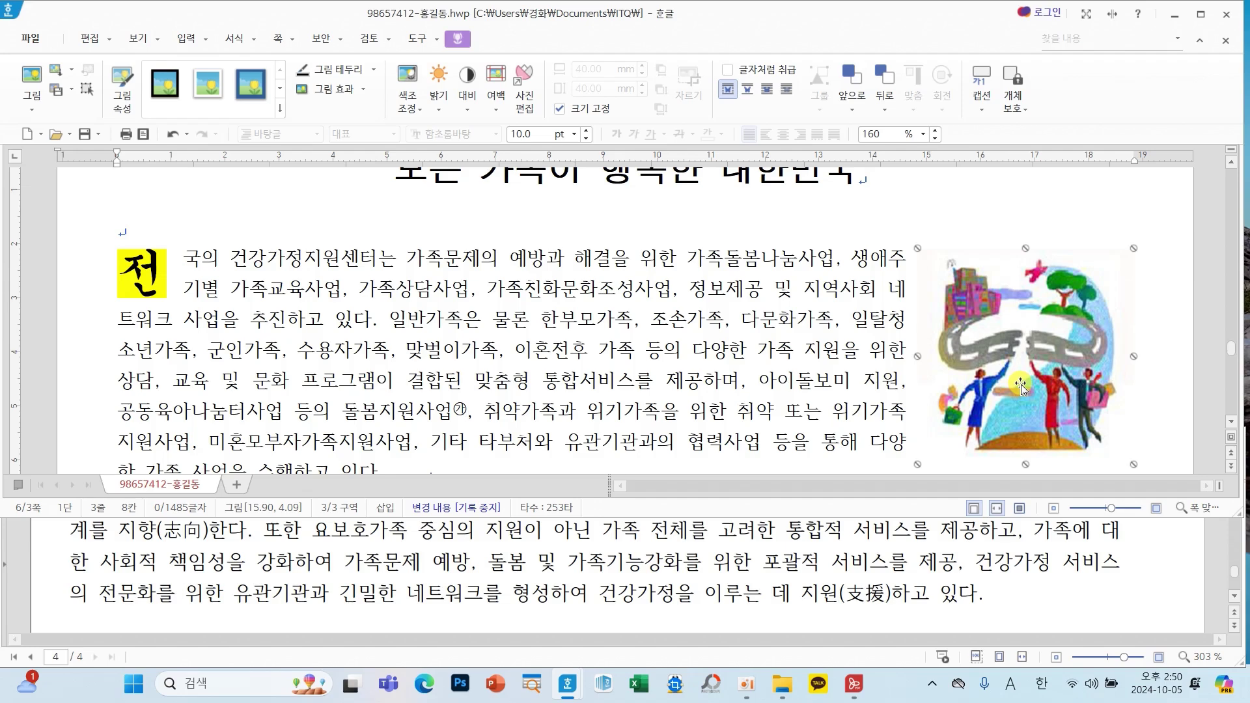
{"action": "left_click", "coordinate": [710, 397]}
Set the whole heading line ♥ 다양한 가족 지원기반 강화 to the 궁서 font at 18 pt.
{"action": "scroll", "coordinate": [721, 596], "scroll_direction": "down", "scroll_amount": 1}
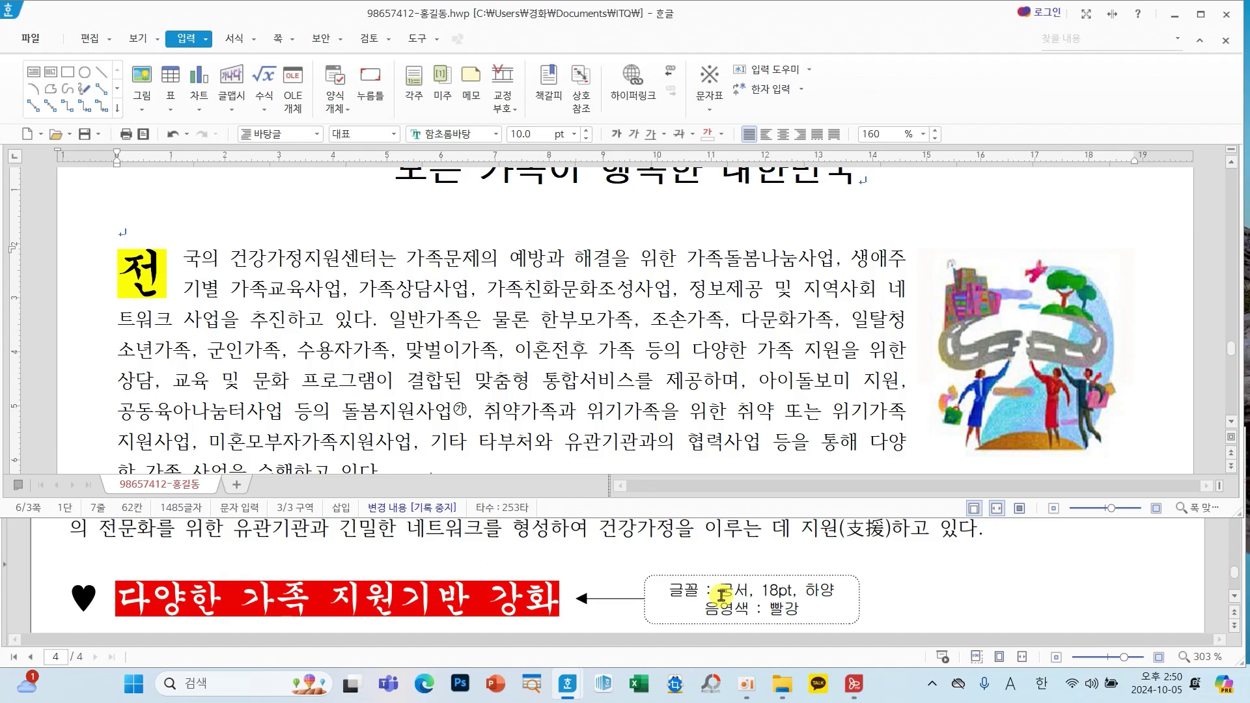
{"action": "scroll", "coordinate": [710, 397], "scroll_direction": "down", "scroll_amount": 6}
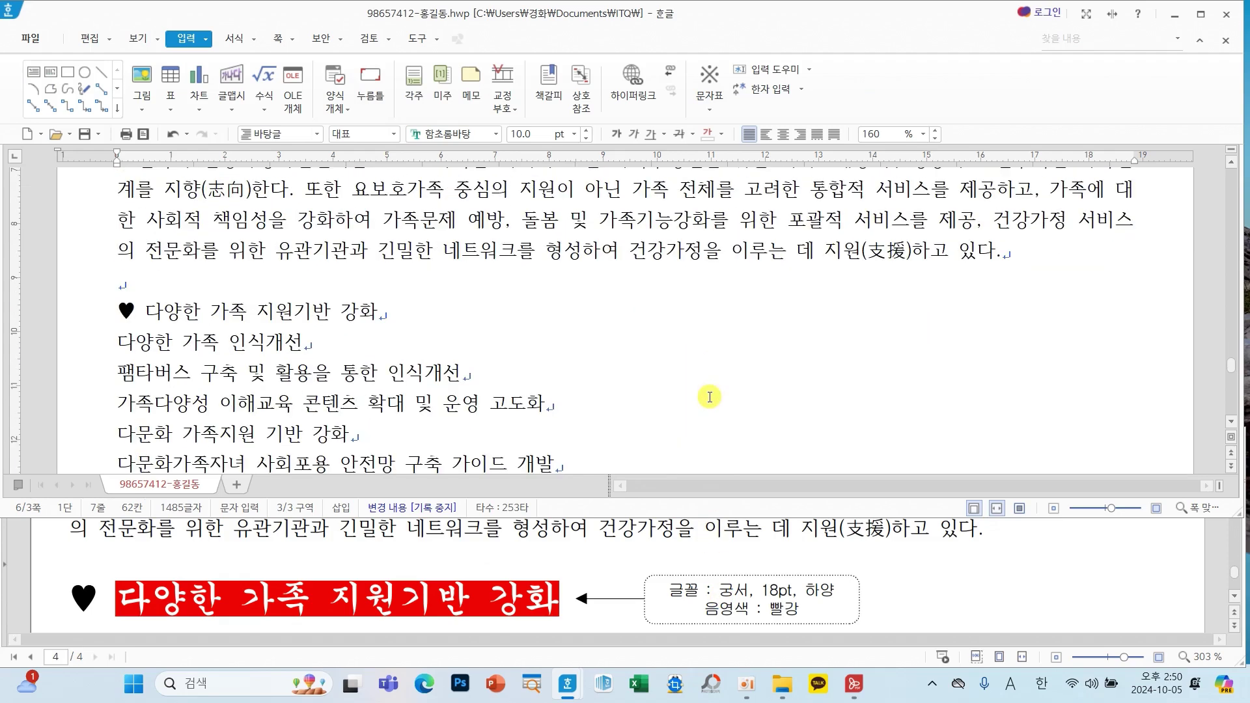
{"action": "scroll", "coordinate": [709, 397], "scroll_direction": "down", "scroll_amount": 1}
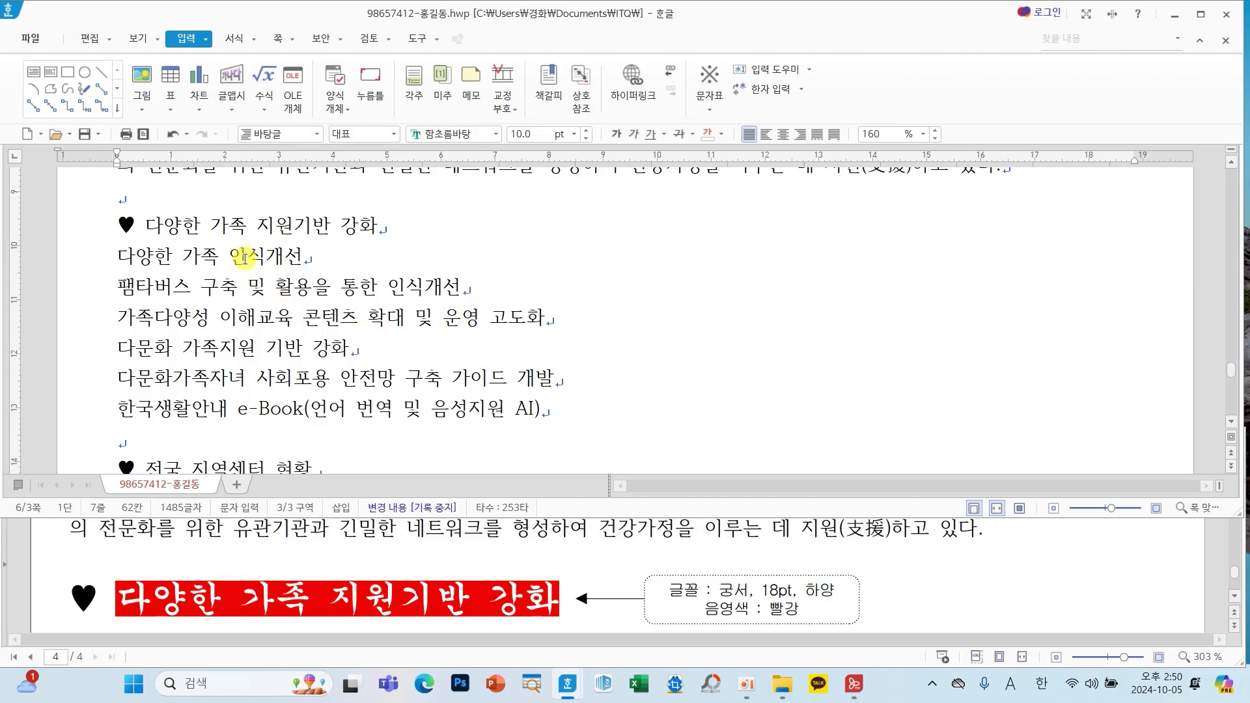
{"action": "scroll", "coordinate": [482, 280], "scroll_direction": "down", "scroll_amount": 3}
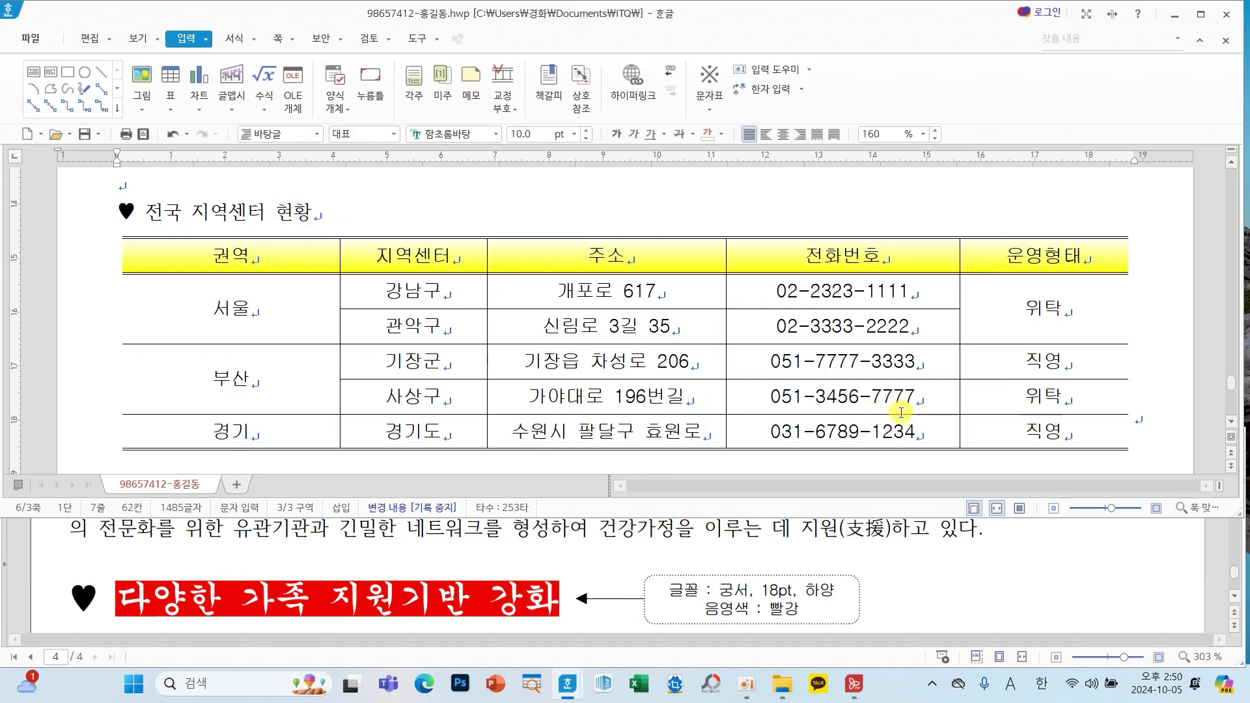
{"action": "scroll", "coordinate": [899, 411], "scroll_direction": "down", "scroll_amount": 3}
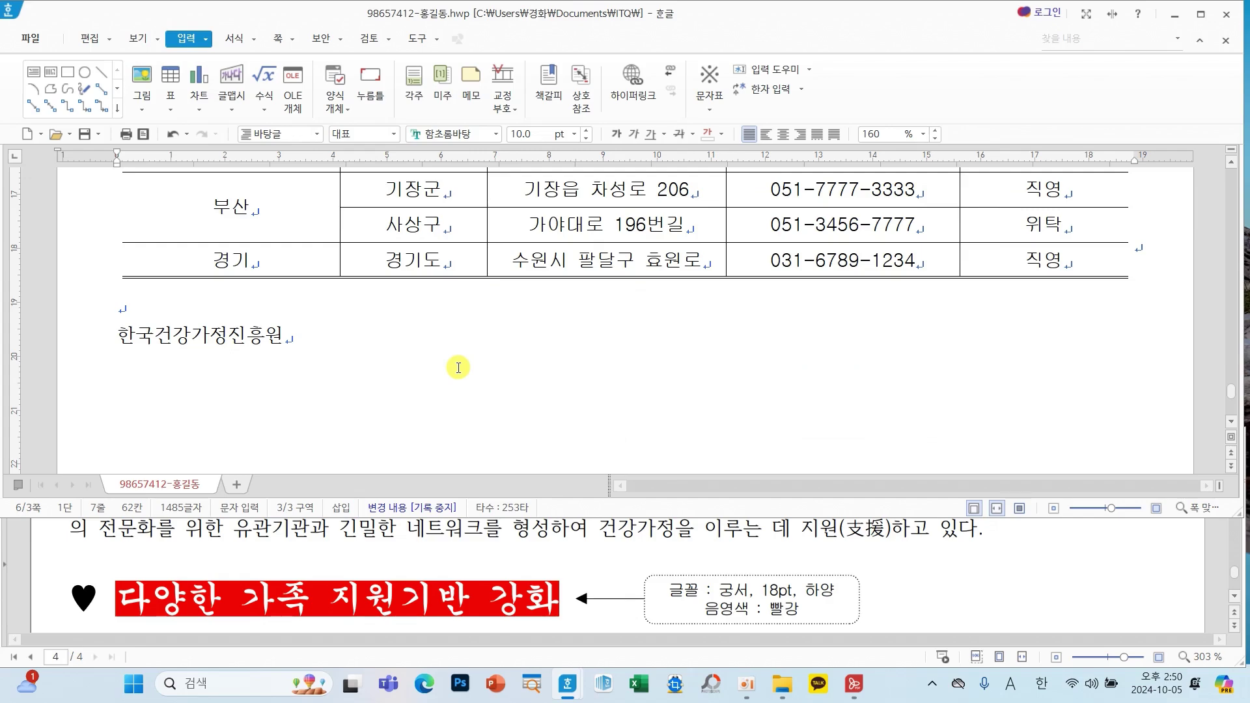
{"action": "scroll", "coordinate": [459, 368], "scroll_direction": "up", "scroll_amount": 6}
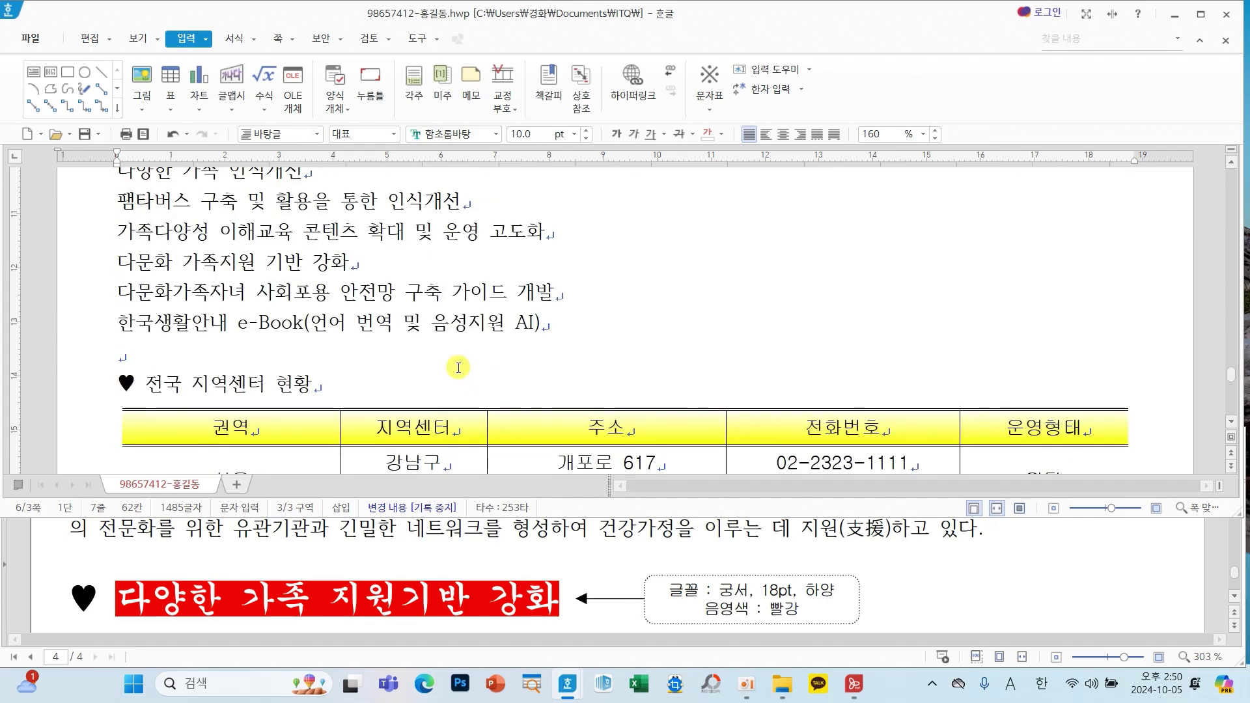
{"action": "scroll", "coordinate": [459, 368], "scroll_direction": "up", "scroll_amount": 3}
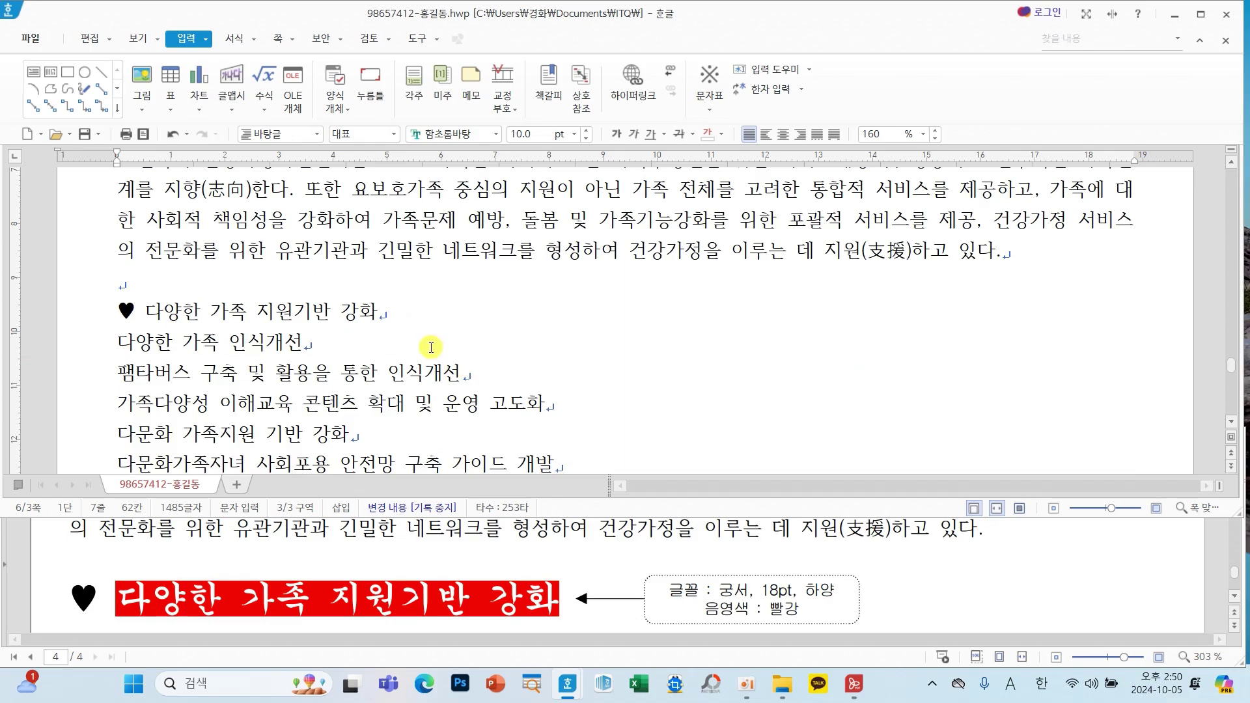
{"action": "double_click", "coordinate": [338, 301]}
{"action": "key", "text": "shift+Home"}
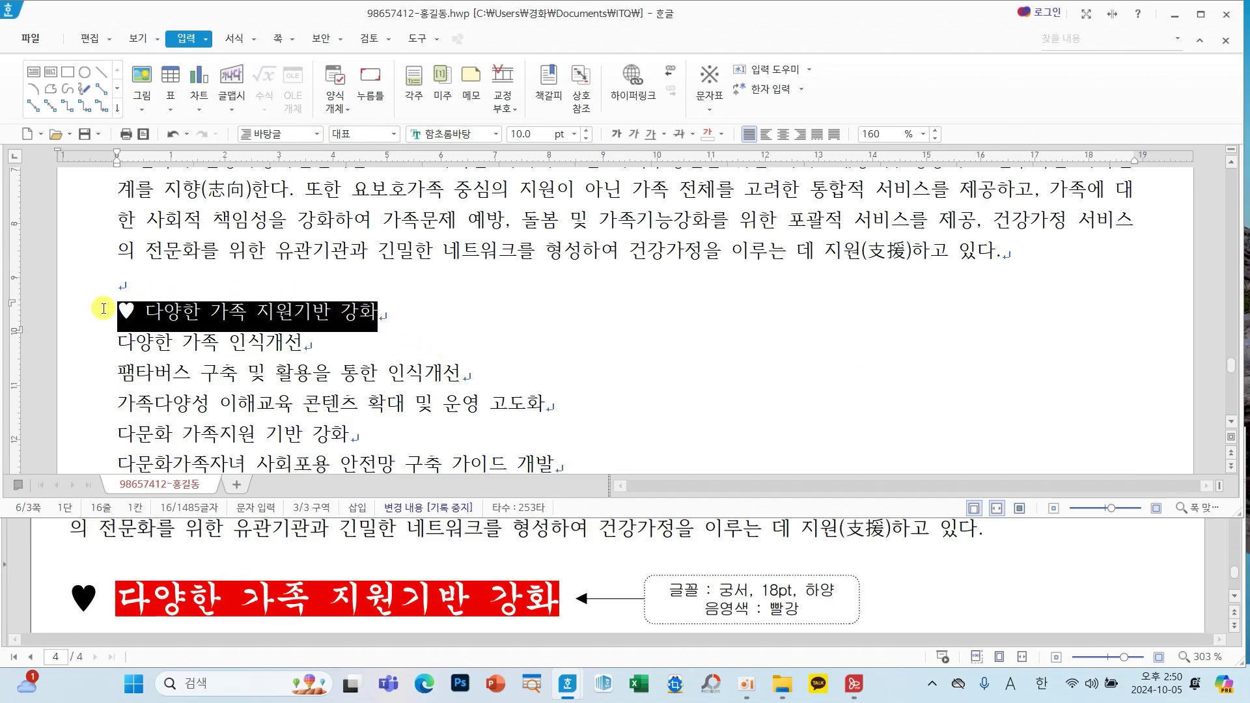
{"action": "left_click", "coordinate": [496, 133]}
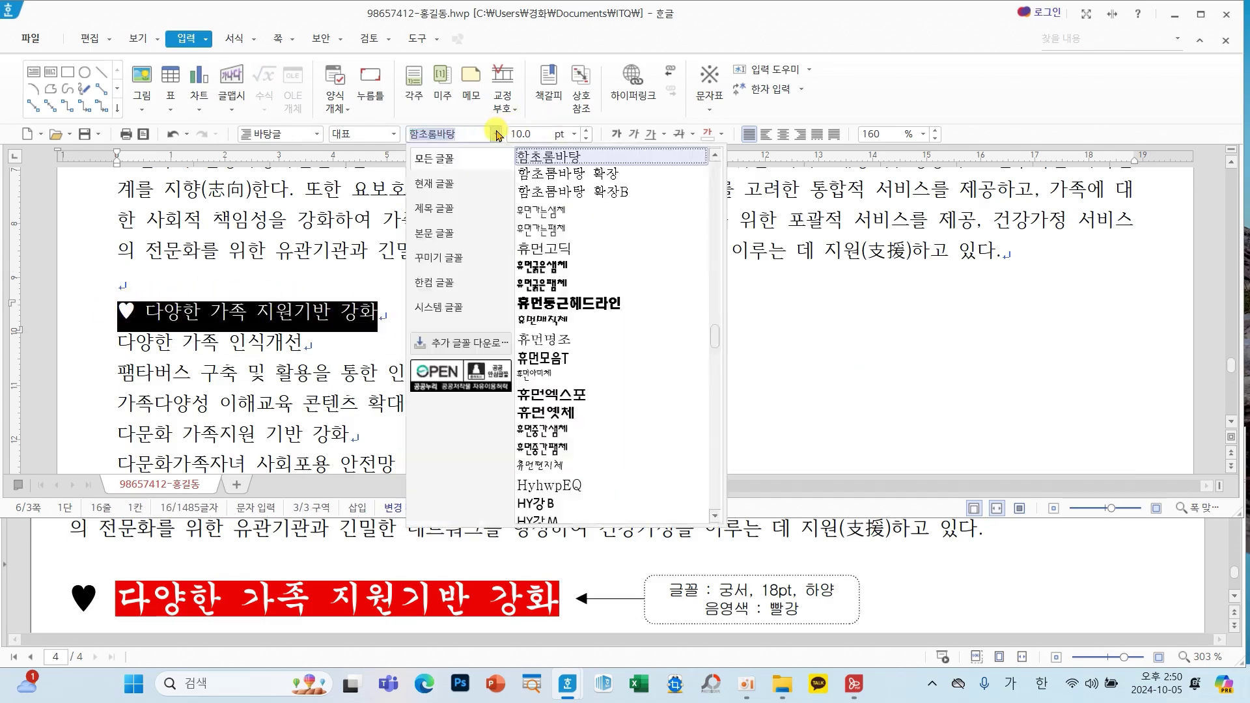
{"action": "scroll", "coordinate": [628, 173], "scroll_direction": "up", "scroll_amount": 10}
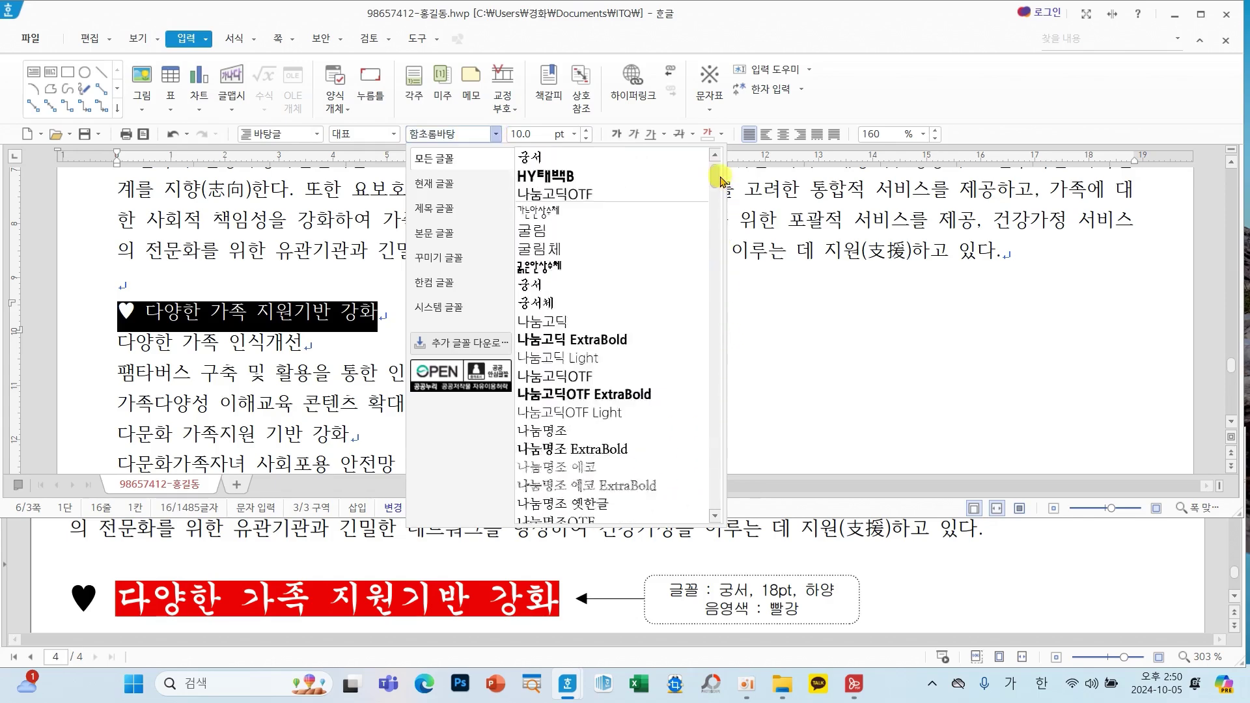
{"action": "left_click", "coordinate": [573, 187]}
{"action": "left_click", "coordinate": [577, 134]}
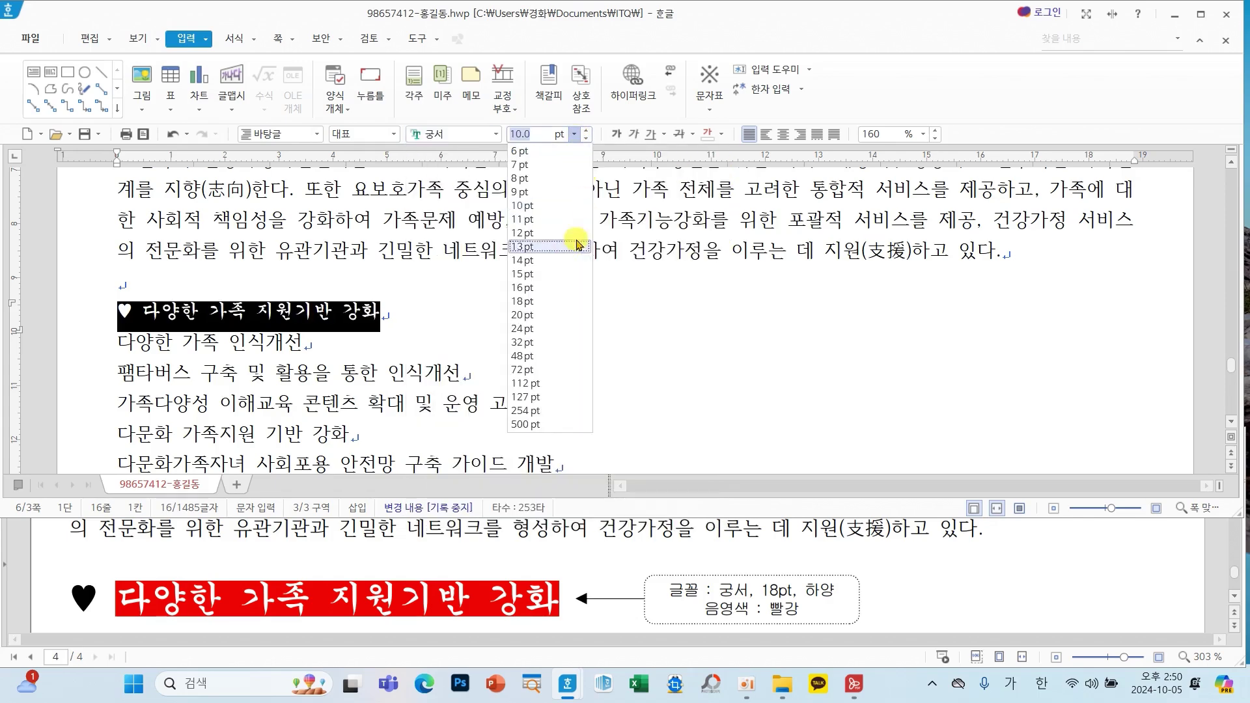
{"action": "left_click", "coordinate": [546, 307]}
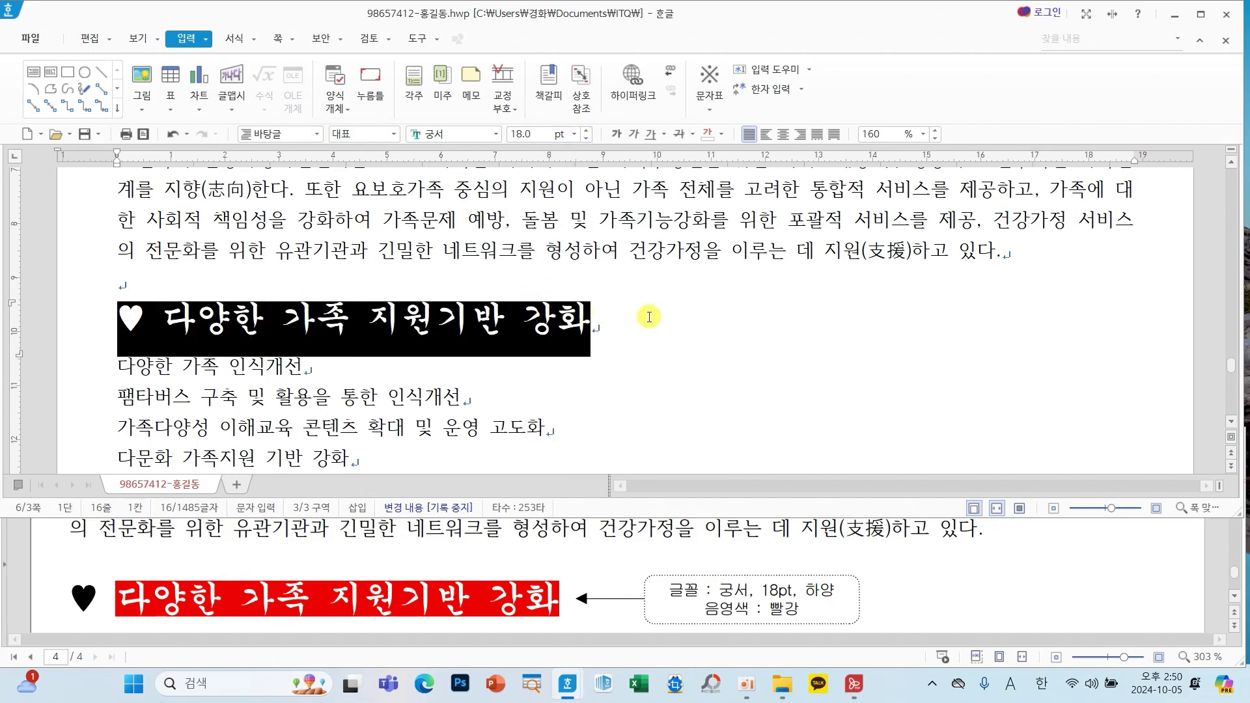
{"action": "left_click", "coordinate": [673, 321]}
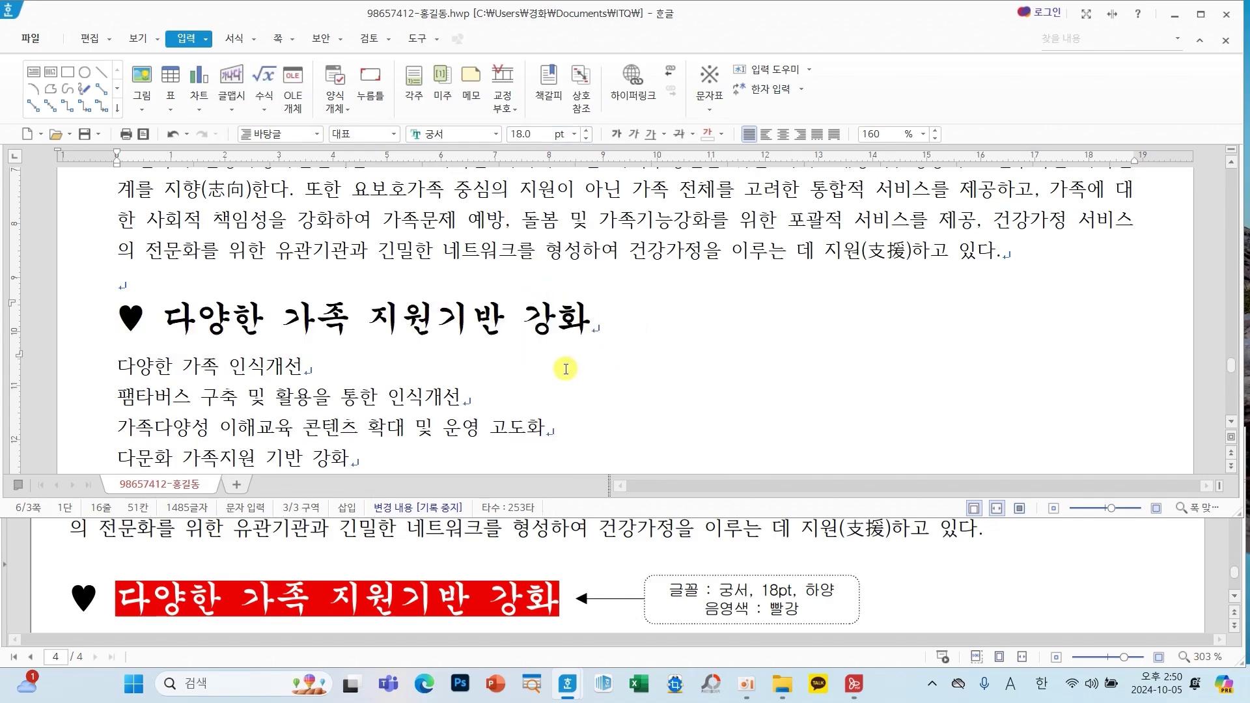
Give the heading text 다양한 가족 지원기반 강화, without its heart symbol, a white font colour and red shading.
{"action": "mouse_move", "coordinate": [108, 621]}
{"action": "left_mouse_down"}
{"action": "mouse_move", "coordinate": [42, 576]}
{"action": "mouse_move", "coordinate": [98, 583]}
{"action": "mouse_move", "coordinate": [91, 625]}
{"action": "mouse_move", "coordinate": [111, 620]}
{"action": "left_mouse_up"}
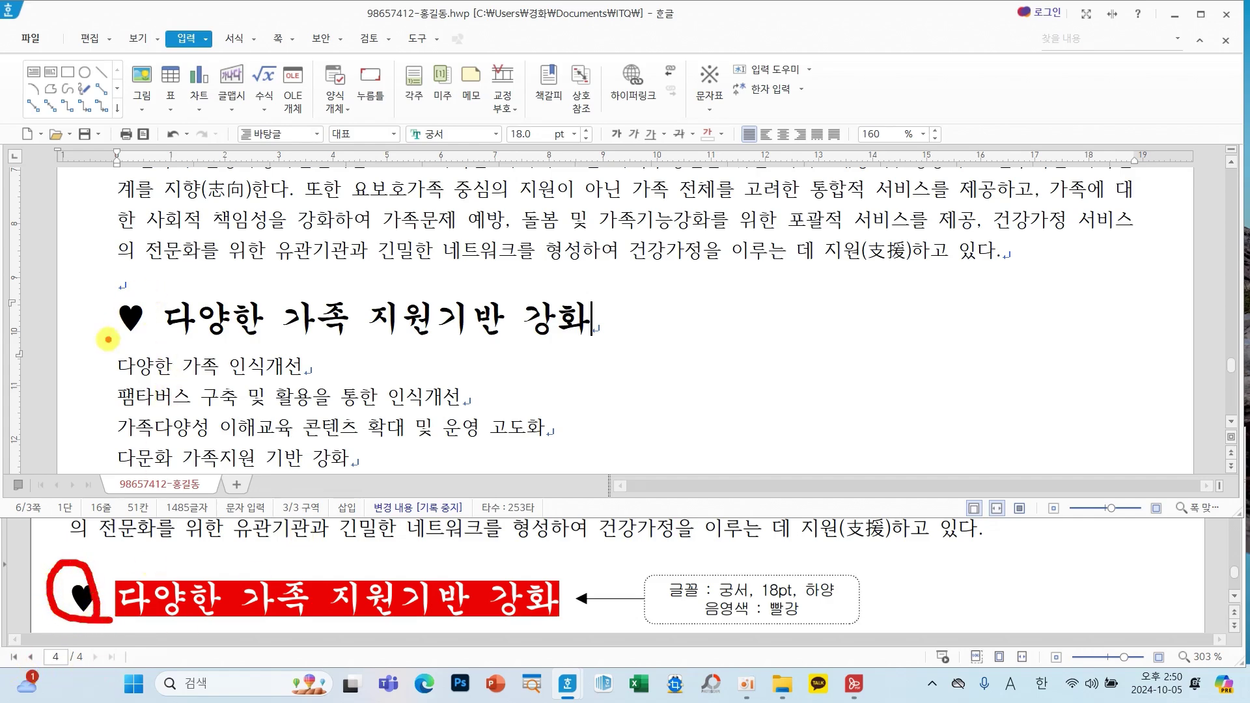
{"action": "left_click", "coordinate": [171, 321]}
{"action": "left_click_drag", "start_coordinate": [171, 320], "coordinate": [581, 321]}
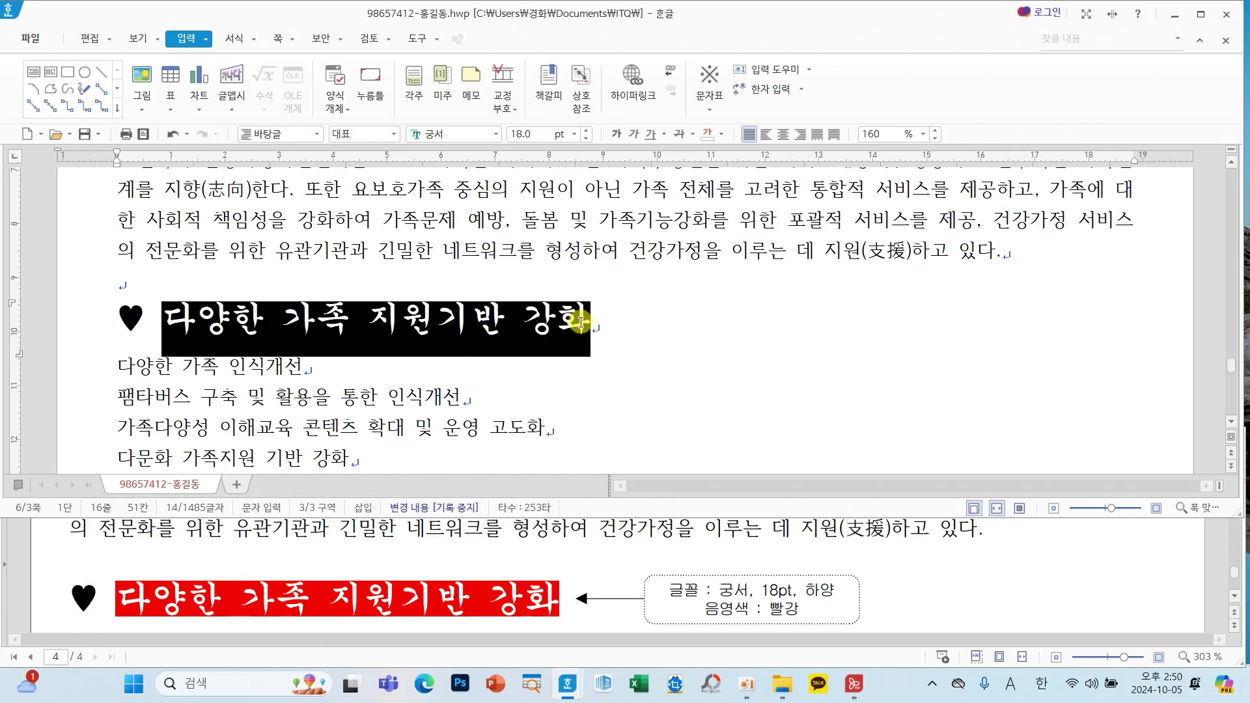
{"action": "right_click", "coordinate": [656, 305]}
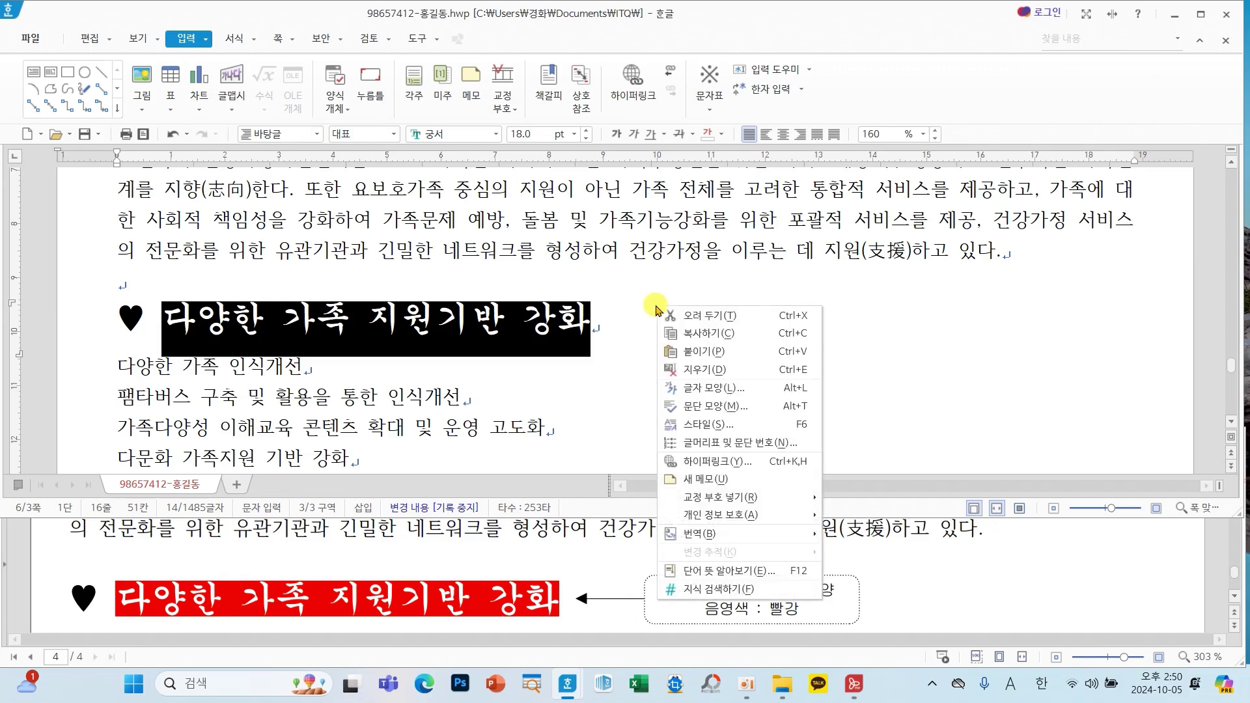
{"action": "left_click", "coordinate": [704, 389]}
{"action": "left_click", "coordinate": [482, 279]}
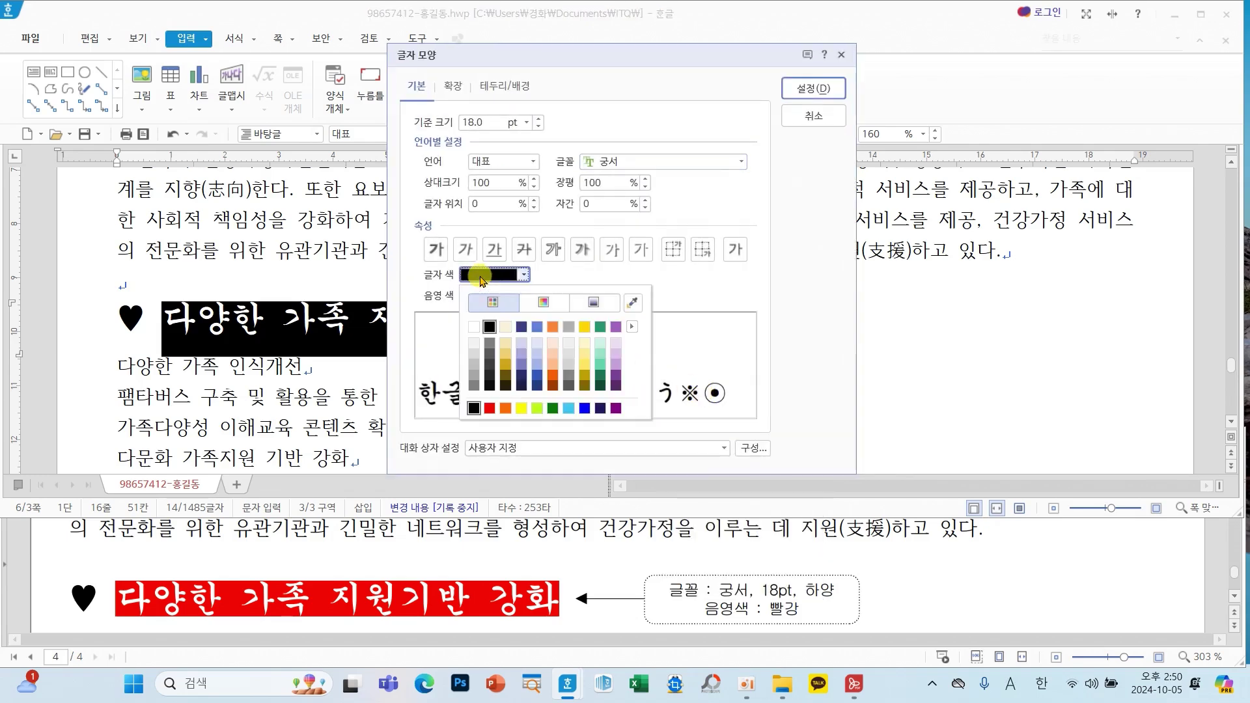
{"action": "left_click", "coordinate": [474, 326]}
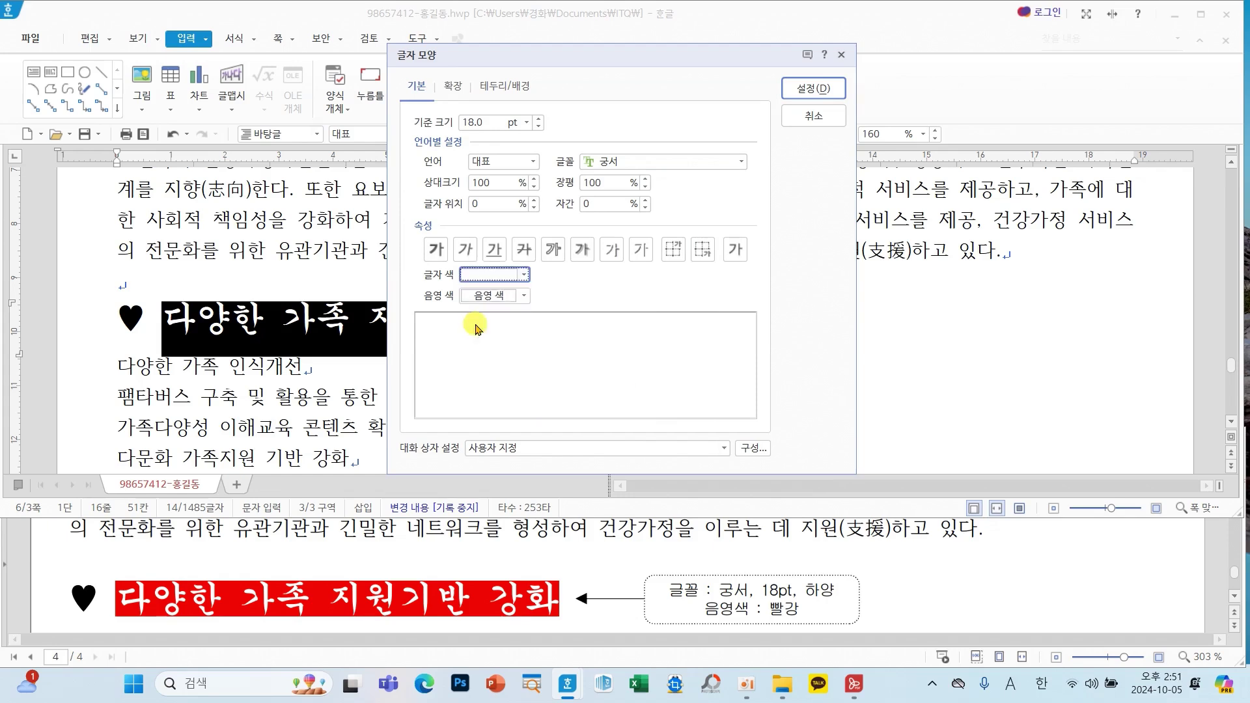
{"action": "left_click", "coordinate": [488, 295]}
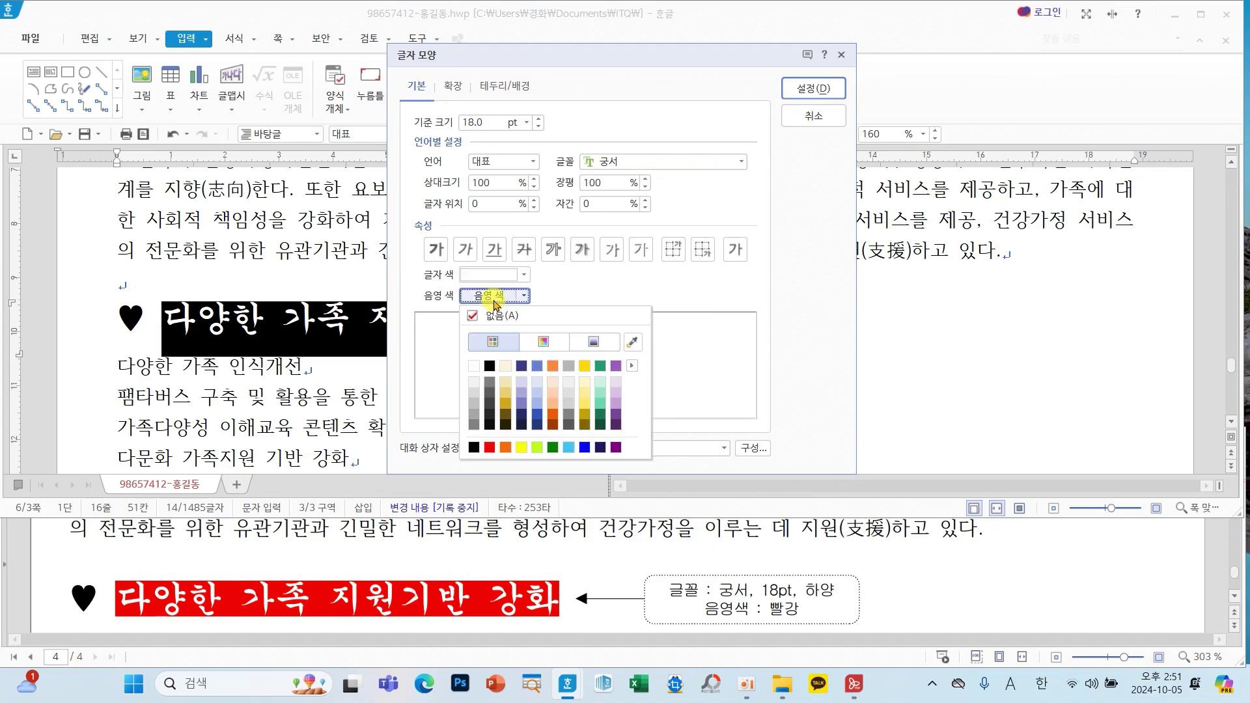
{"action": "left_click", "coordinate": [489, 448]}
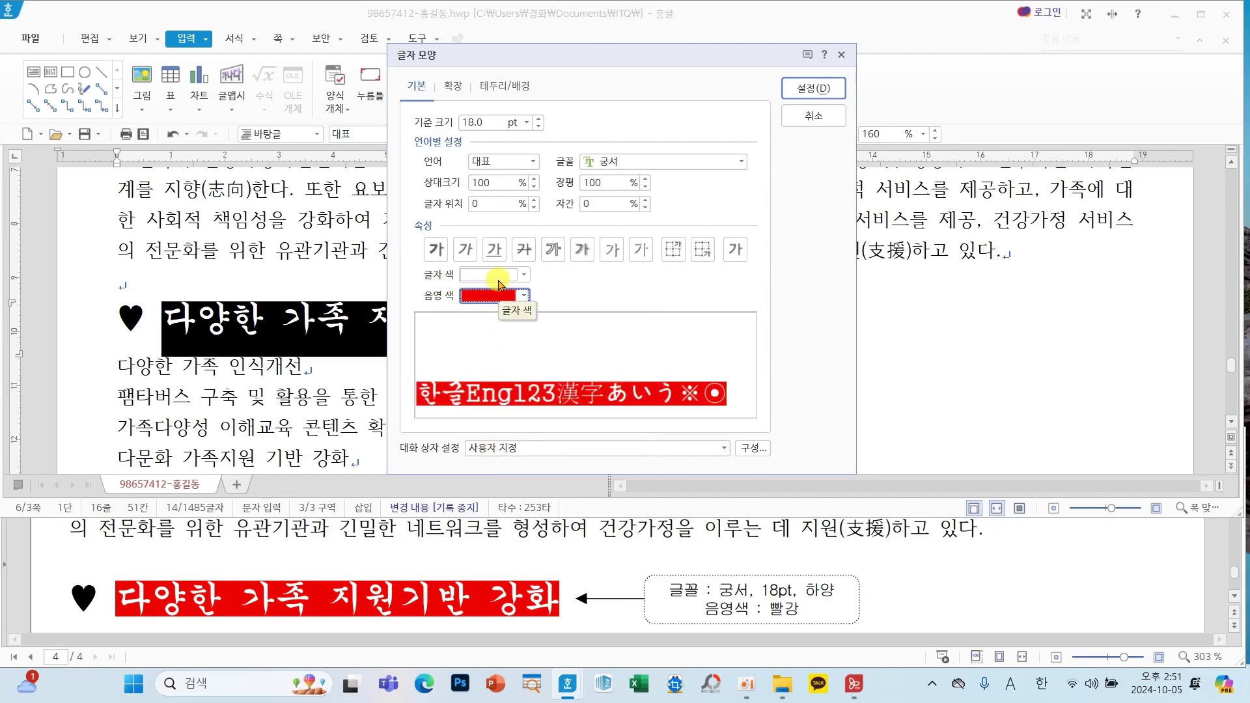
{"action": "left_click", "coordinate": [814, 88]}
{"action": "left_click", "coordinate": [687, 368]}
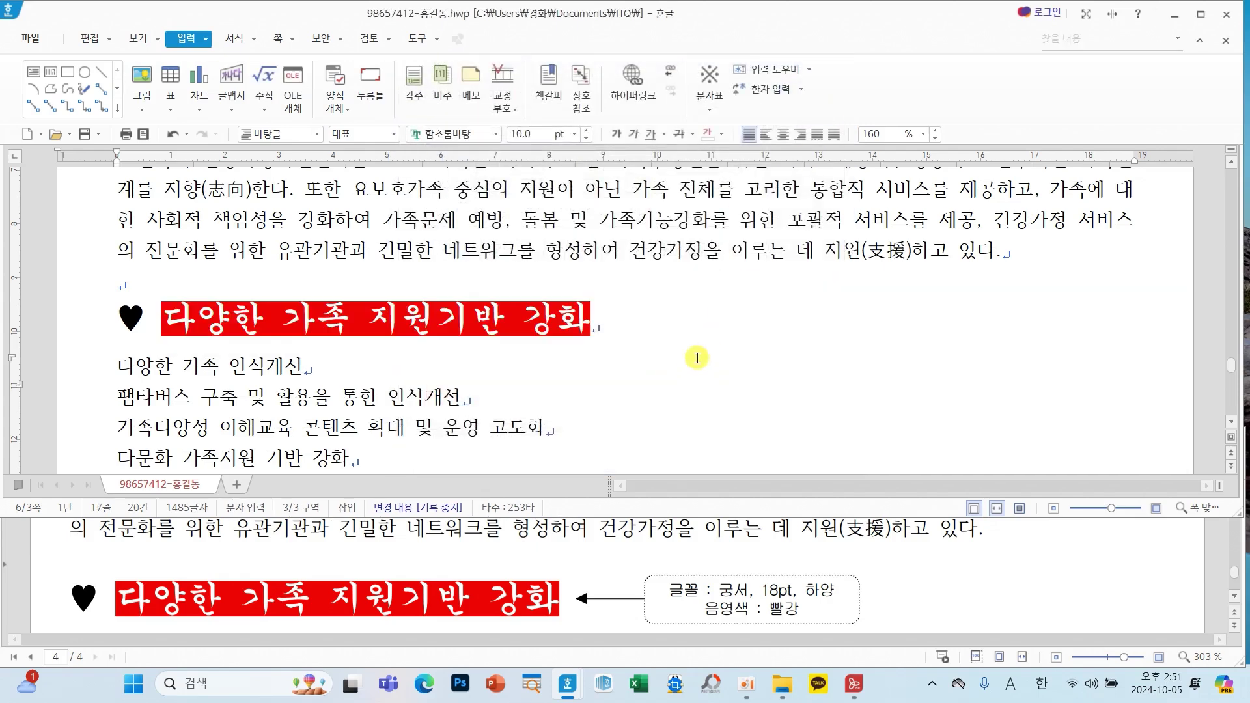
Set the whole heading line ♥ 전국 지역센터 현황 to 궁서 at 18 pt and underline its text, excluding the heart symbol.
{"action": "scroll", "coordinate": [694, 362], "scroll_direction": "down", "scroll_amount": 3}
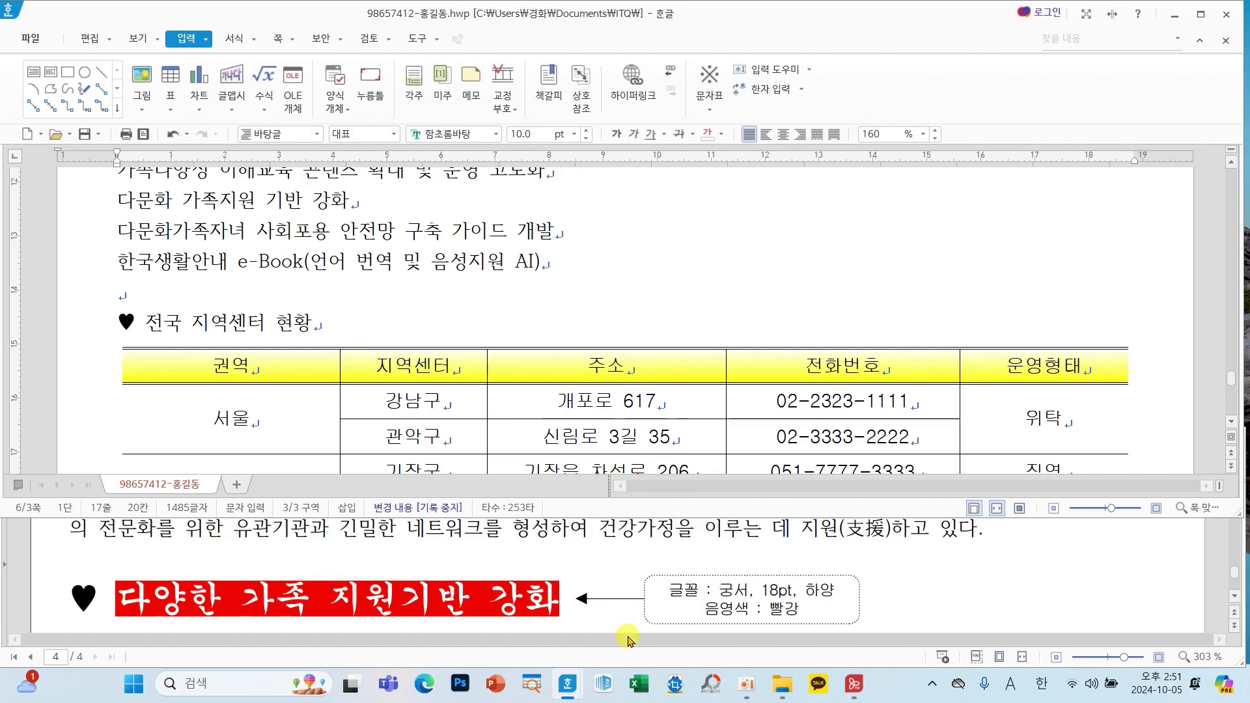
{"action": "scroll", "coordinate": [630, 599], "scroll_direction": "down", "scroll_amount": 3}
{"action": "scroll", "coordinate": [630, 603], "scroll_direction": "down", "scroll_amount": 4}
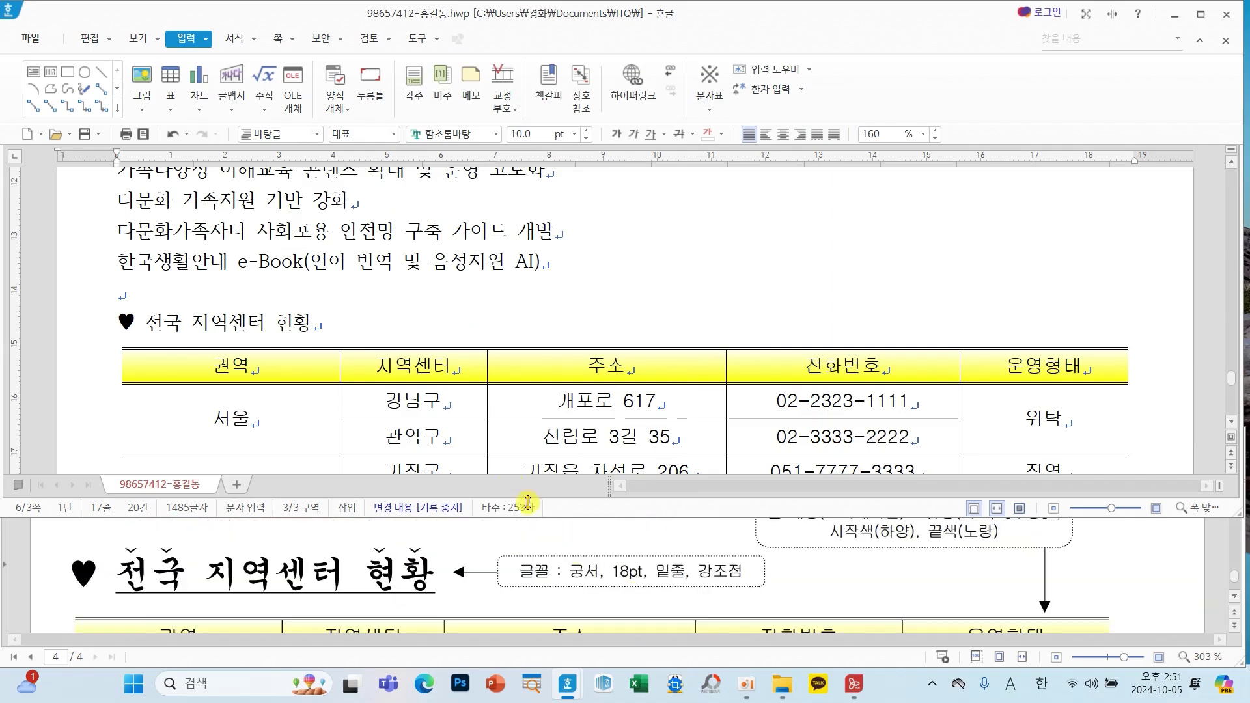
{"action": "left_click_drag", "start_coordinate": [330, 320], "coordinate": [123, 326]}
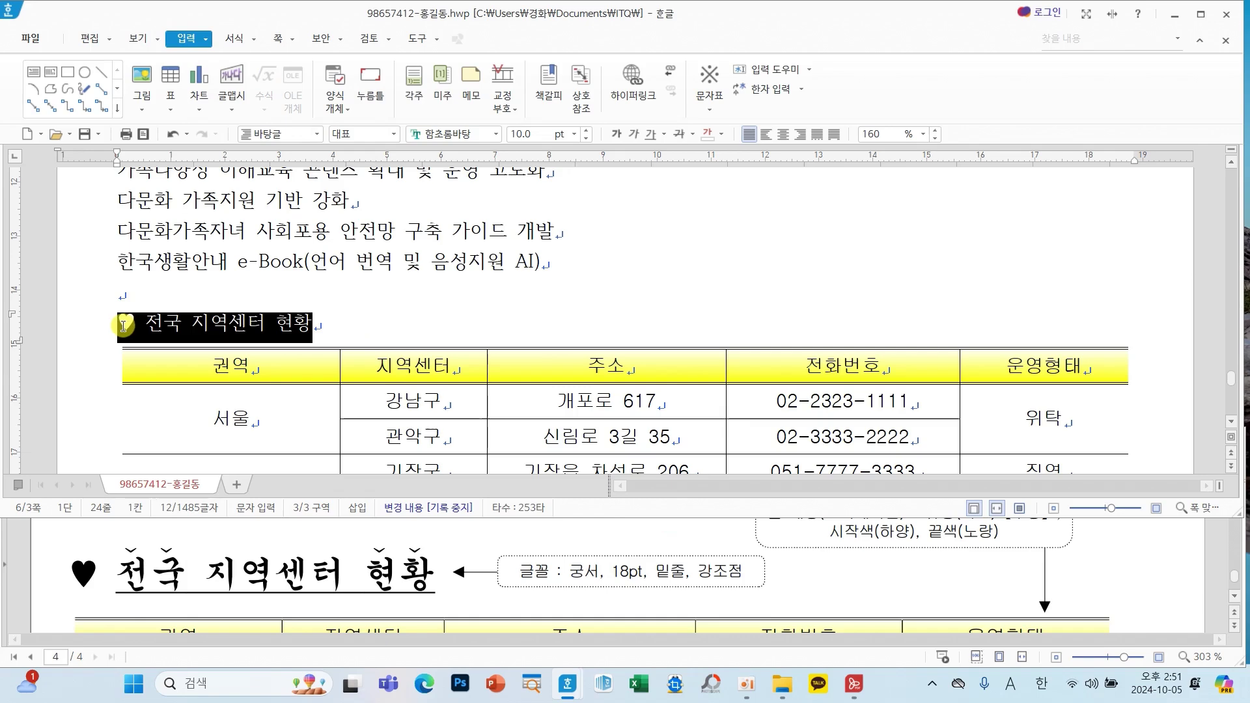
{"action": "left_click", "coordinate": [495, 133]}
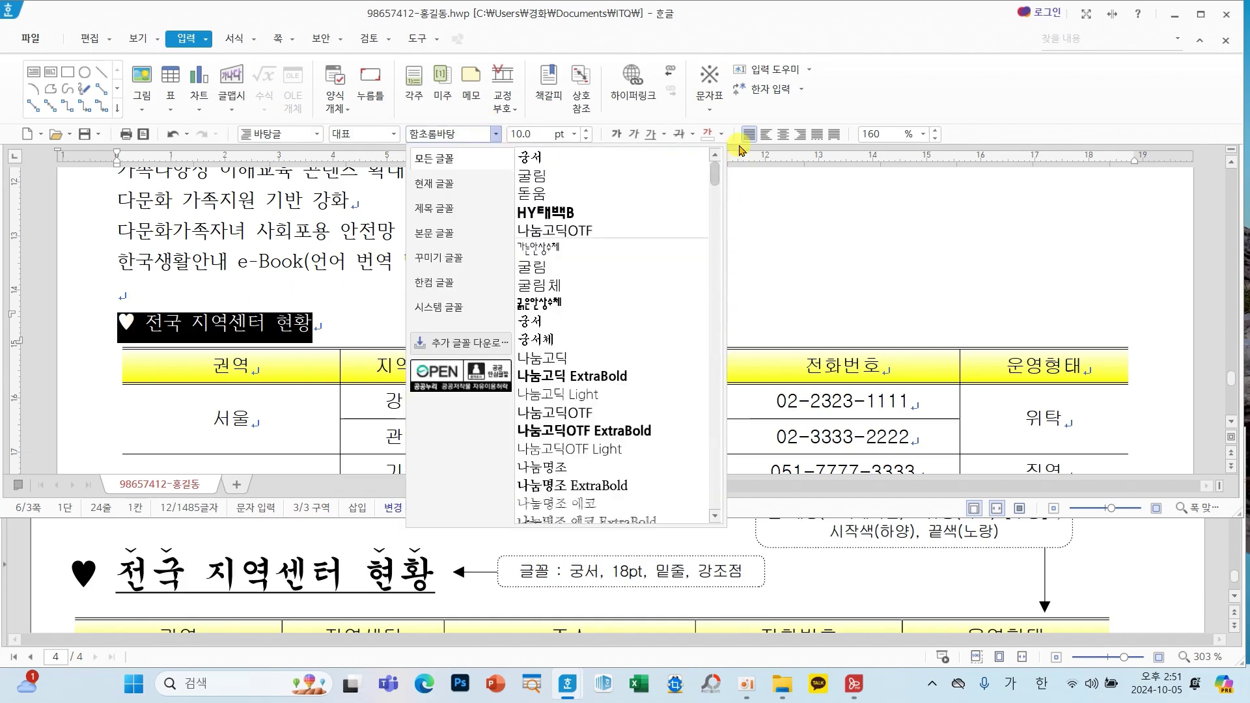
{"action": "left_click", "coordinate": [589, 159]}
{"action": "left_click", "coordinate": [575, 134]}
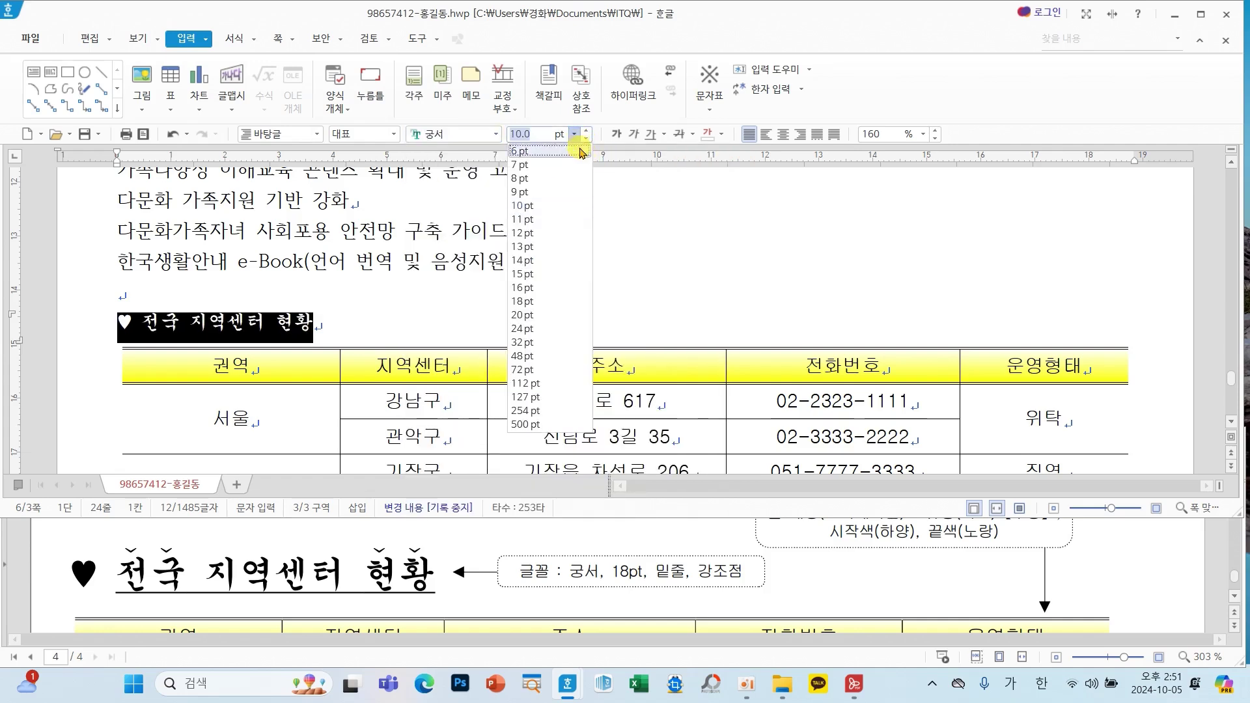
{"action": "left_click", "coordinate": [528, 303]}
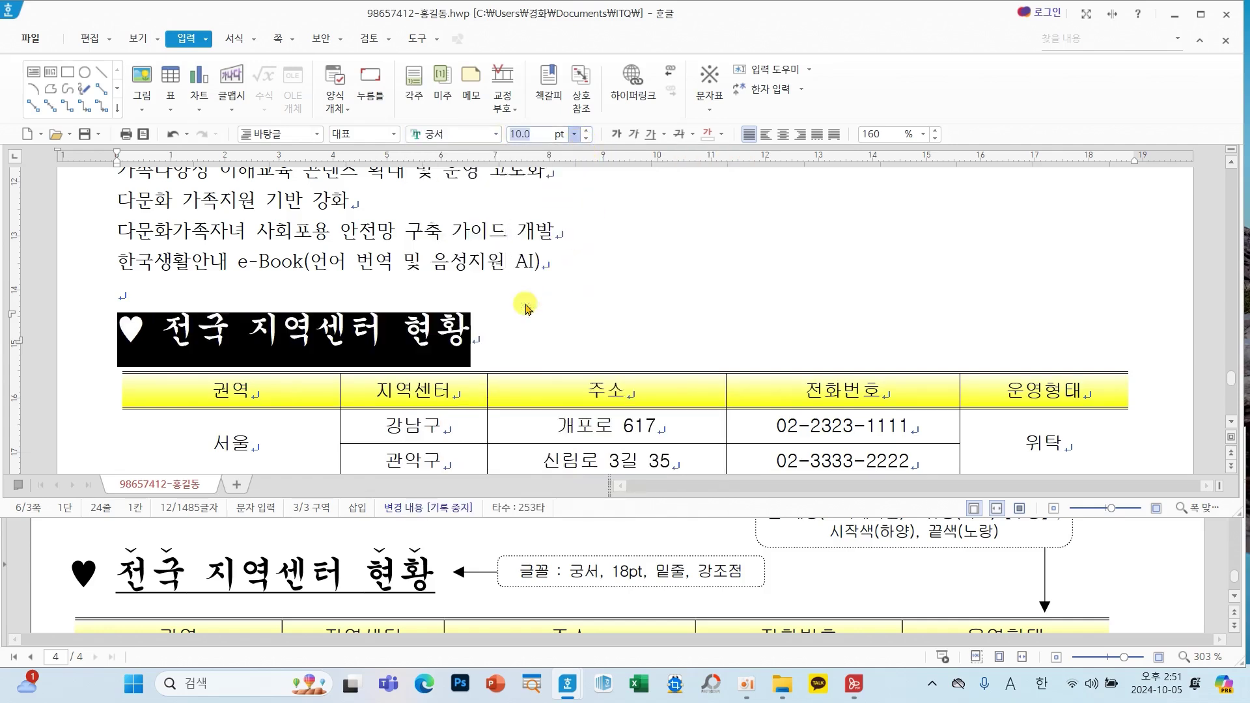
{"action": "left_click", "coordinate": [596, 318]}
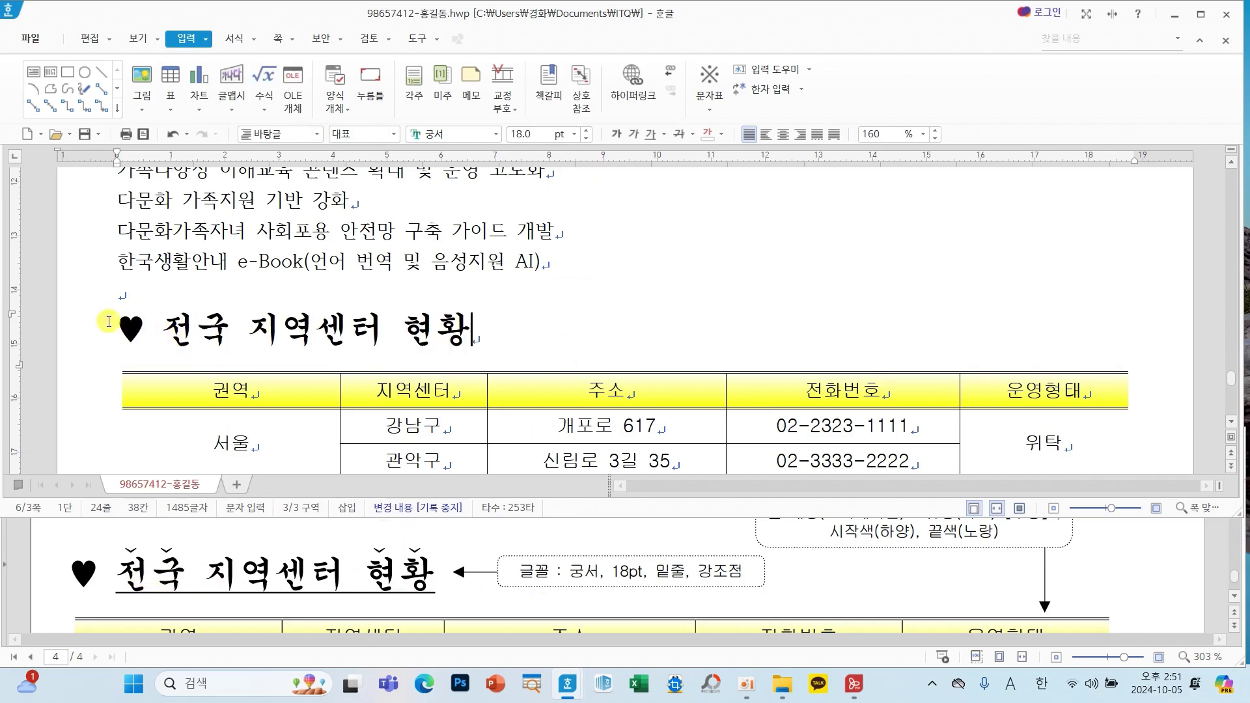
{"action": "left_click_drag", "start_coordinate": [166, 334], "coordinate": [461, 333]}
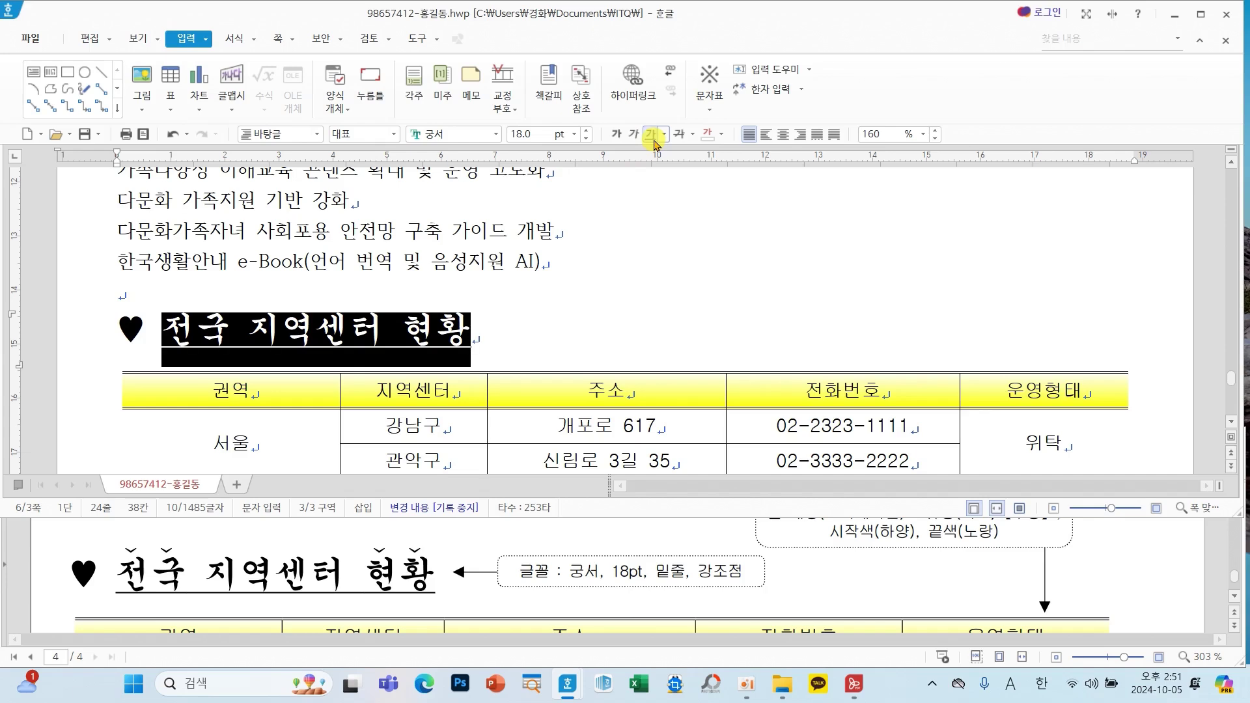
{"action": "left_click", "coordinate": [594, 292]}
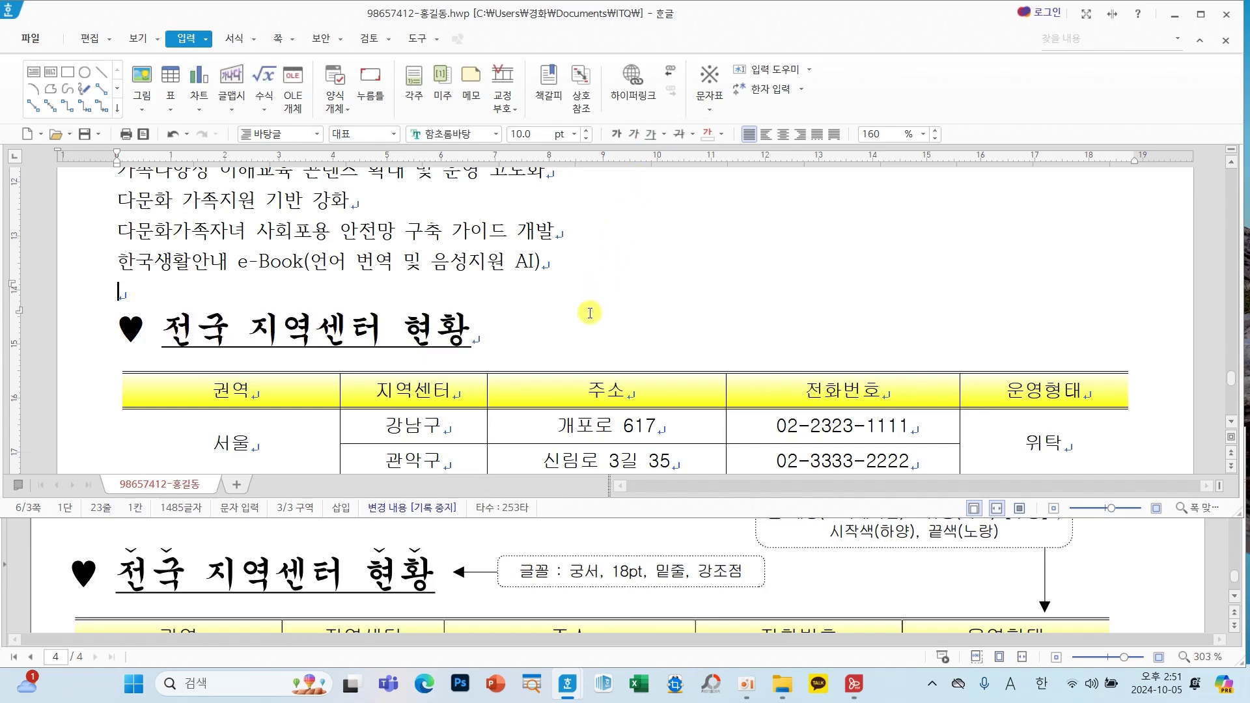
Add the ˇ emphasis mark above the characters of 전국 in the regional centre heading.
{"action": "double_click", "coordinate": [239, 331]}
{"action": "key", "text": "F9"}
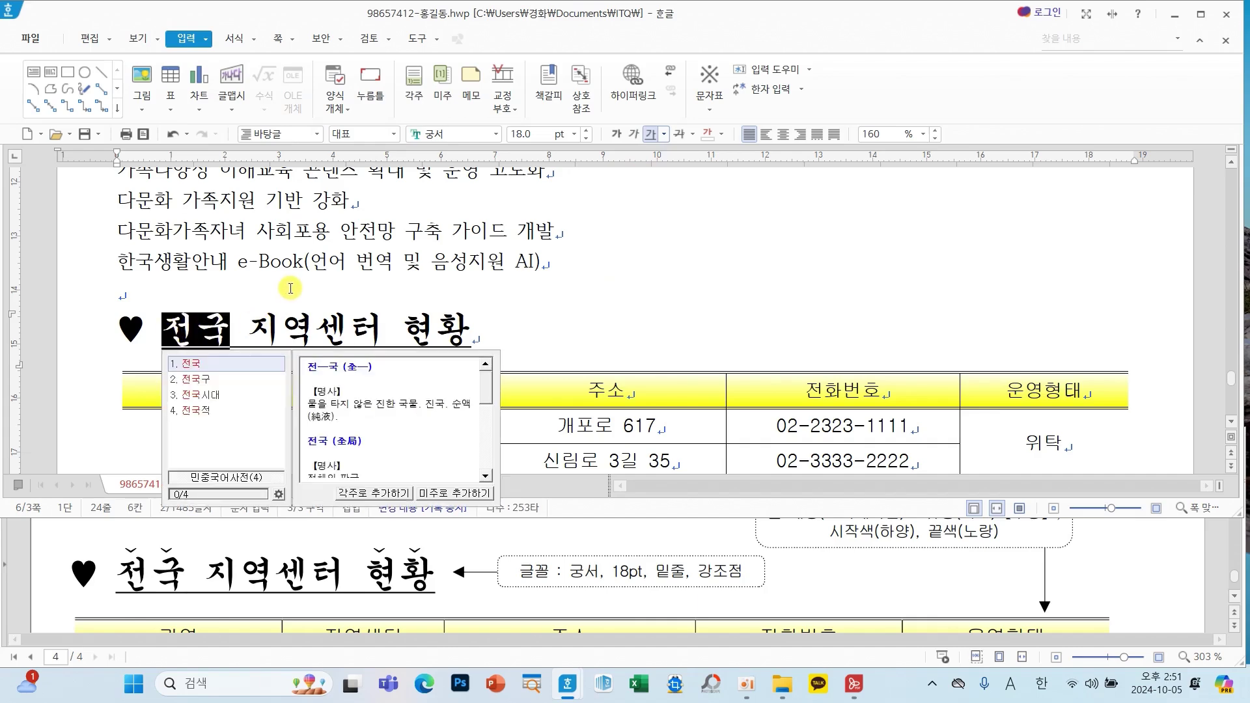
{"action": "key", "text": "Escape"}
{"action": "right_click", "coordinate": [290, 288]}
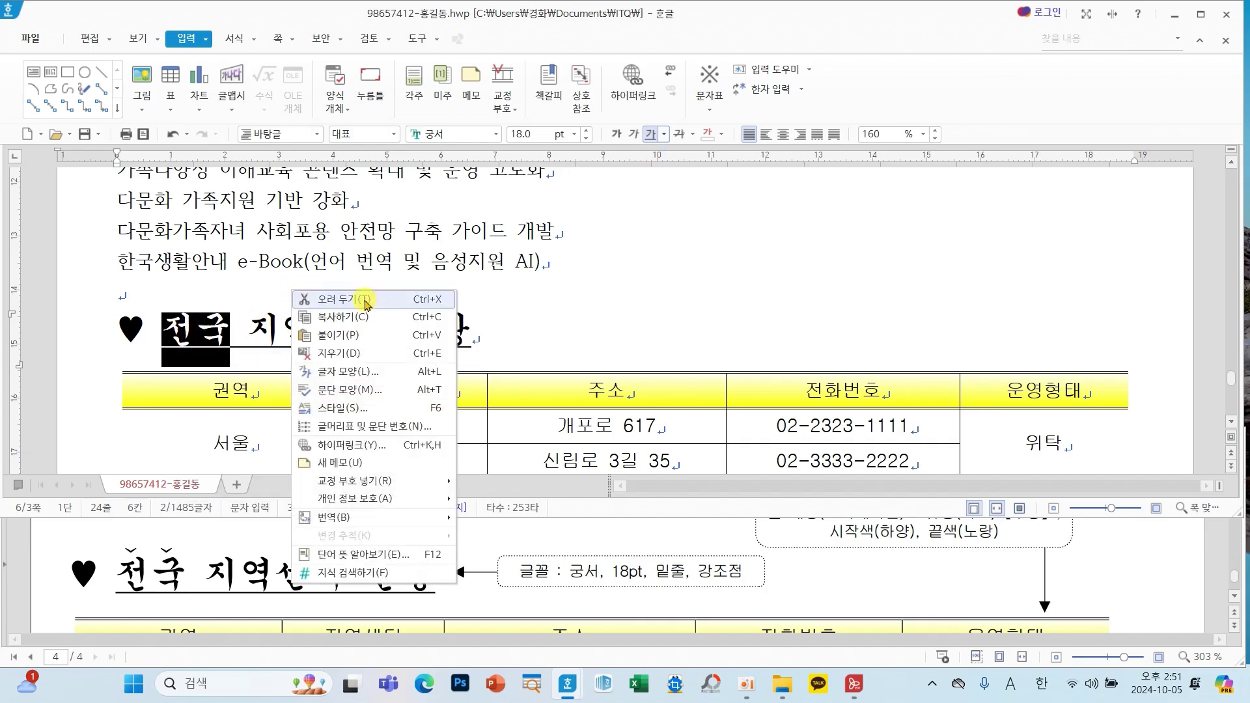
{"action": "left_click", "coordinate": [387, 376]}
{"action": "left_click", "coordinate": [454, 88]}
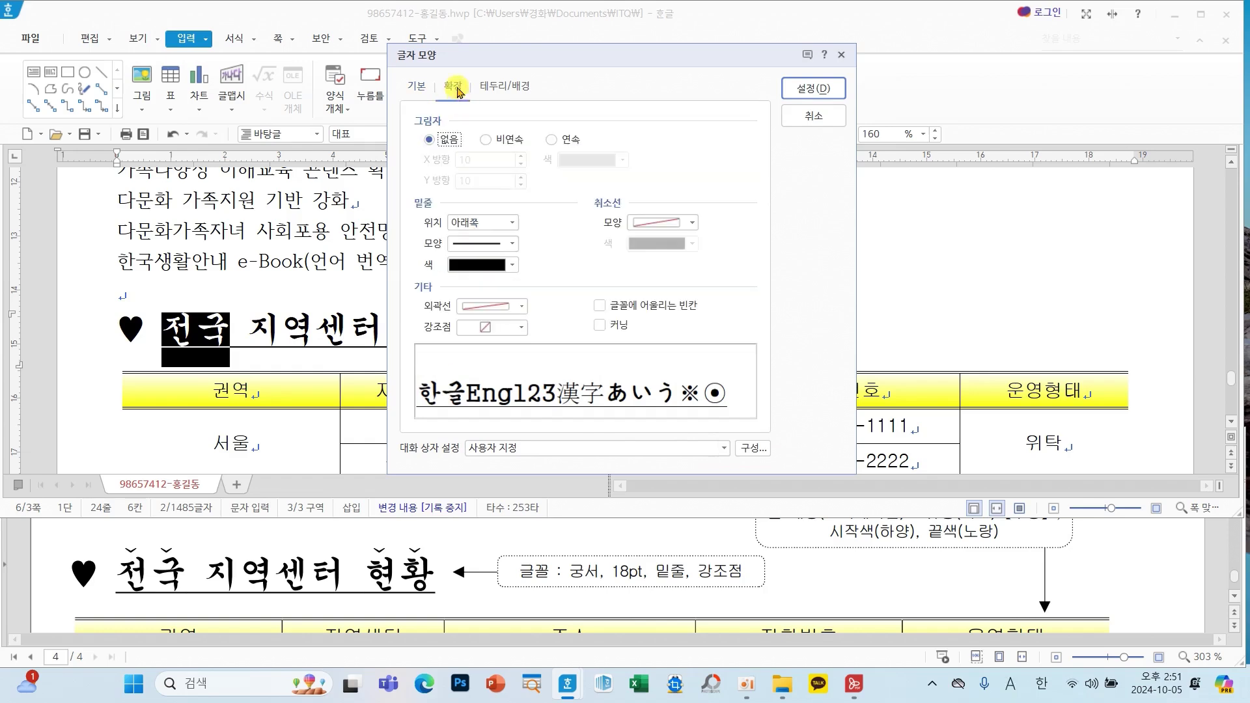
{"action": "left_click", "coordinate": [472, 328]}
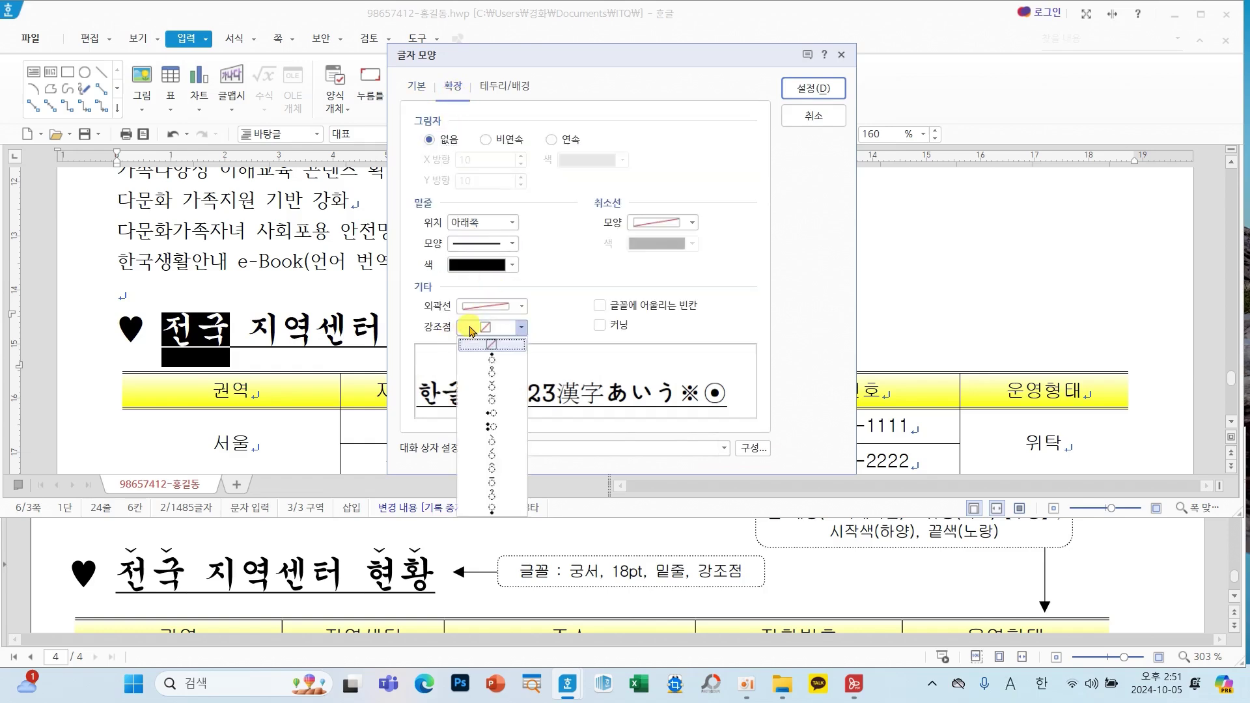
{"action": "left_click", "coordinate": [500, 387]}
{"action": "mouse_move", "coordinate": [443, 48]}
{"action": "left_mouse_down"}
{"action": "mouse_move", "coordinate": [468, 117]}
{"action": "mouse_move", "coordinate": [495, 64]}
{"action": "left_mouse_up"}
{"action": "left_click_drag", "start_coordinate": [399, 307], "coordinate": [539, 351]}
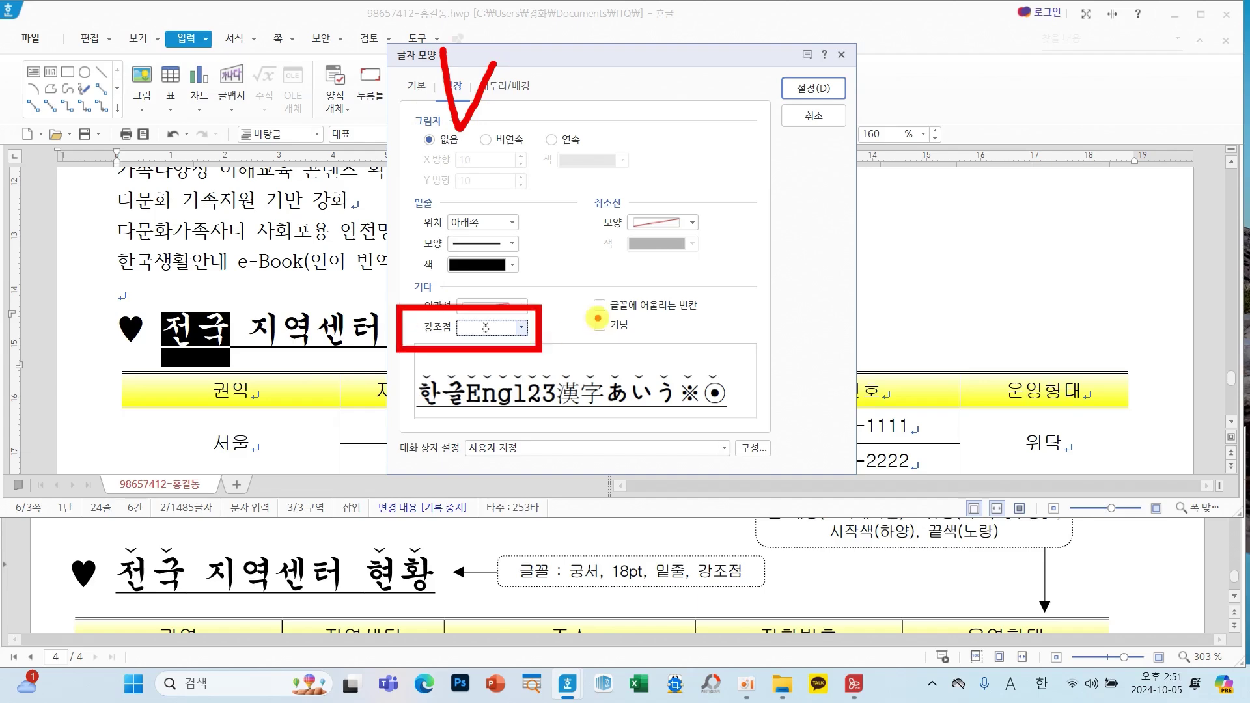
{"action": "left_click", "coordinate": [807, 88]}
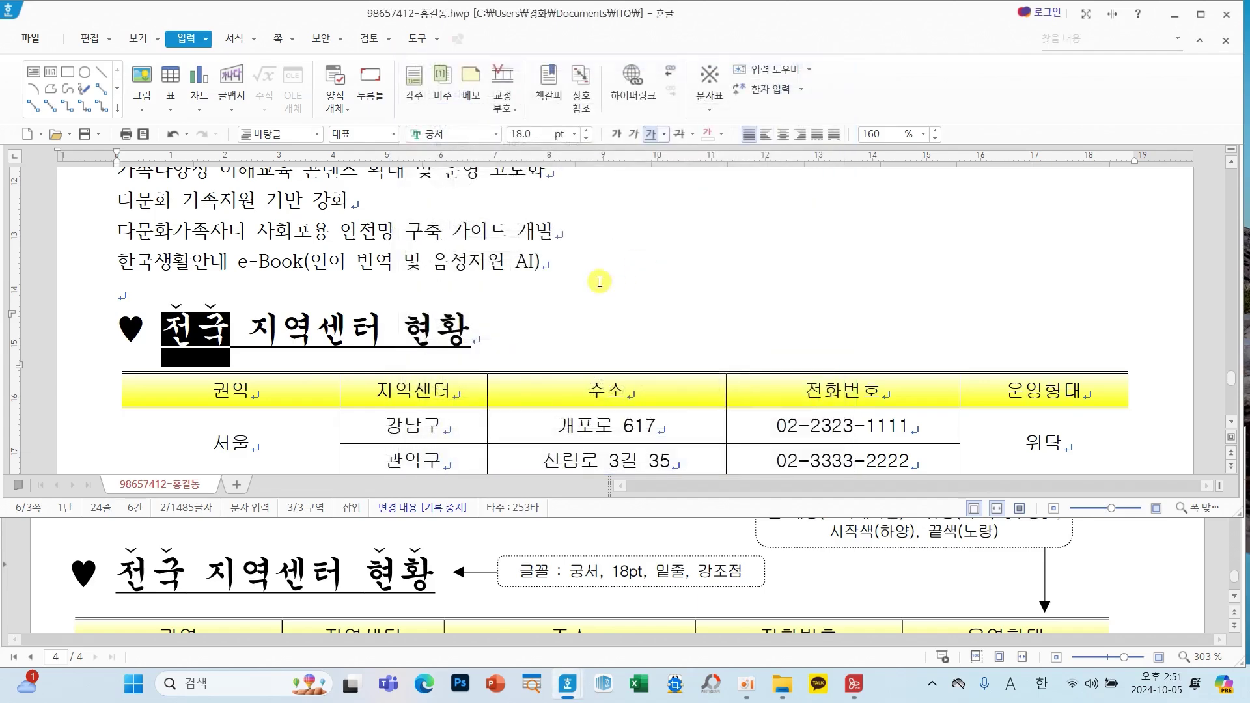
Add the same ˇ emphasis mark above the characters of 현황 at the end of the regional centre heading.
{"action": "left_click", "coordinate": [421, 332]}
{"action": "right_click", "coordinate": [466, 330]}
{"action": "left_click", "coordinate": [409, 331]}
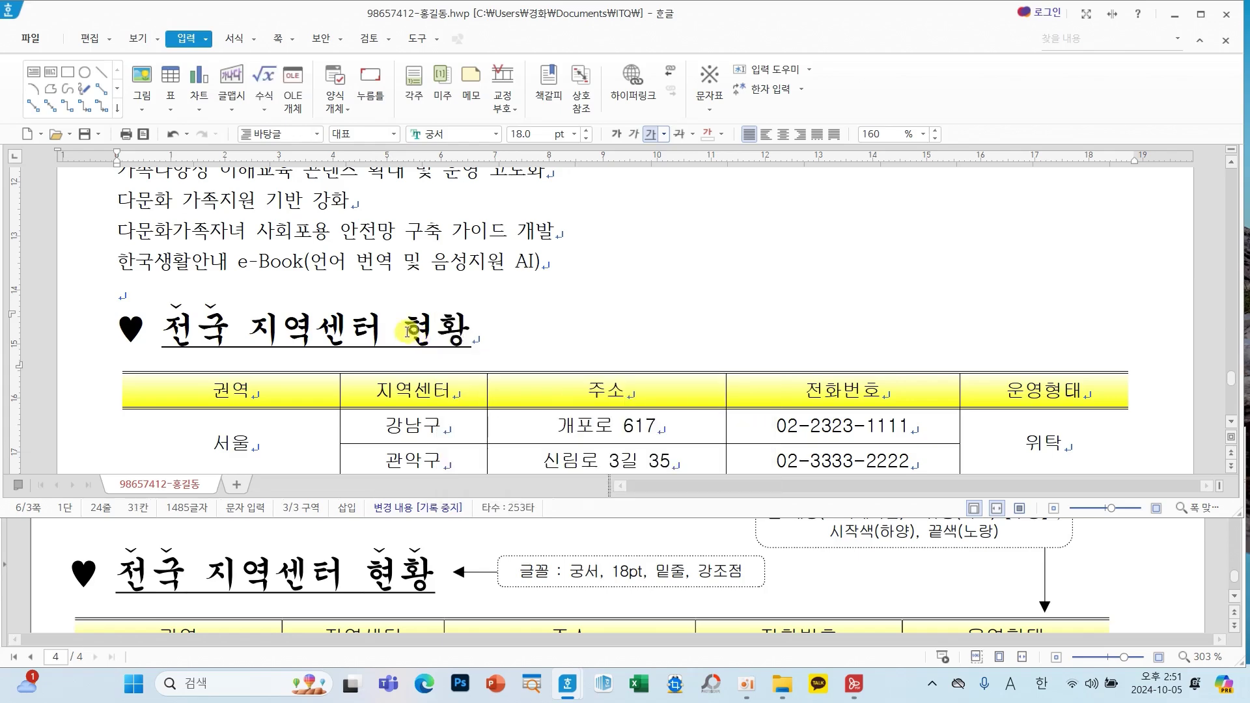
{"action": "left_click_drag", "start_coordinate": [408, 331], "coordinate": [474, 329]}
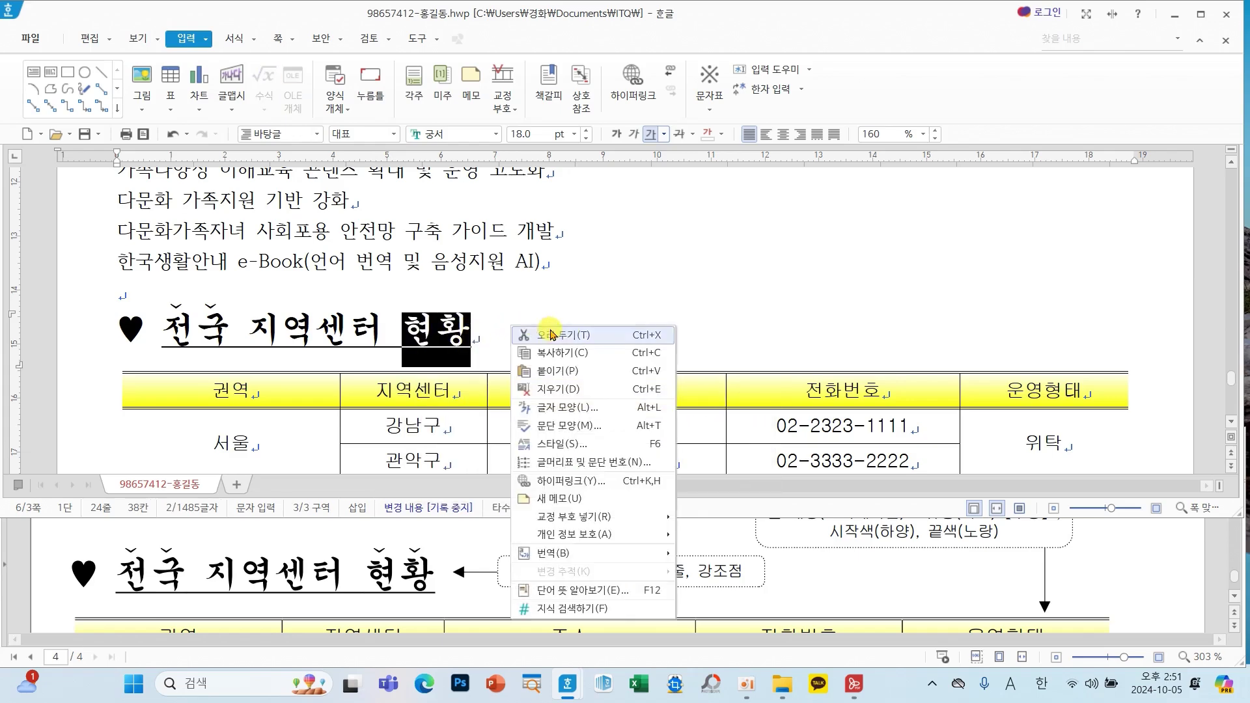
{"action": "left_click", "coordinate": [567, 408]}
{"action": "left_click", "coordinate": [502, 335]}
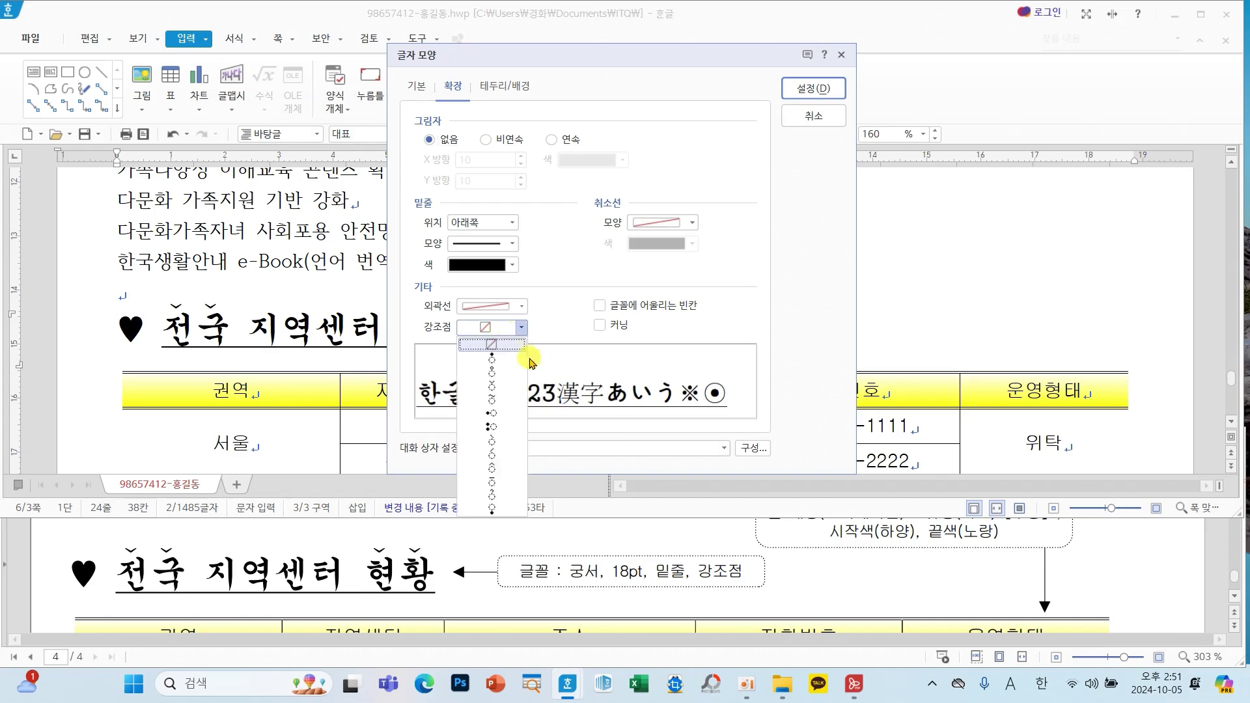
{"action": "left_click", "coordinate": [491, 384]}
{"action": "left_click", "coordinate": [814, 88]}
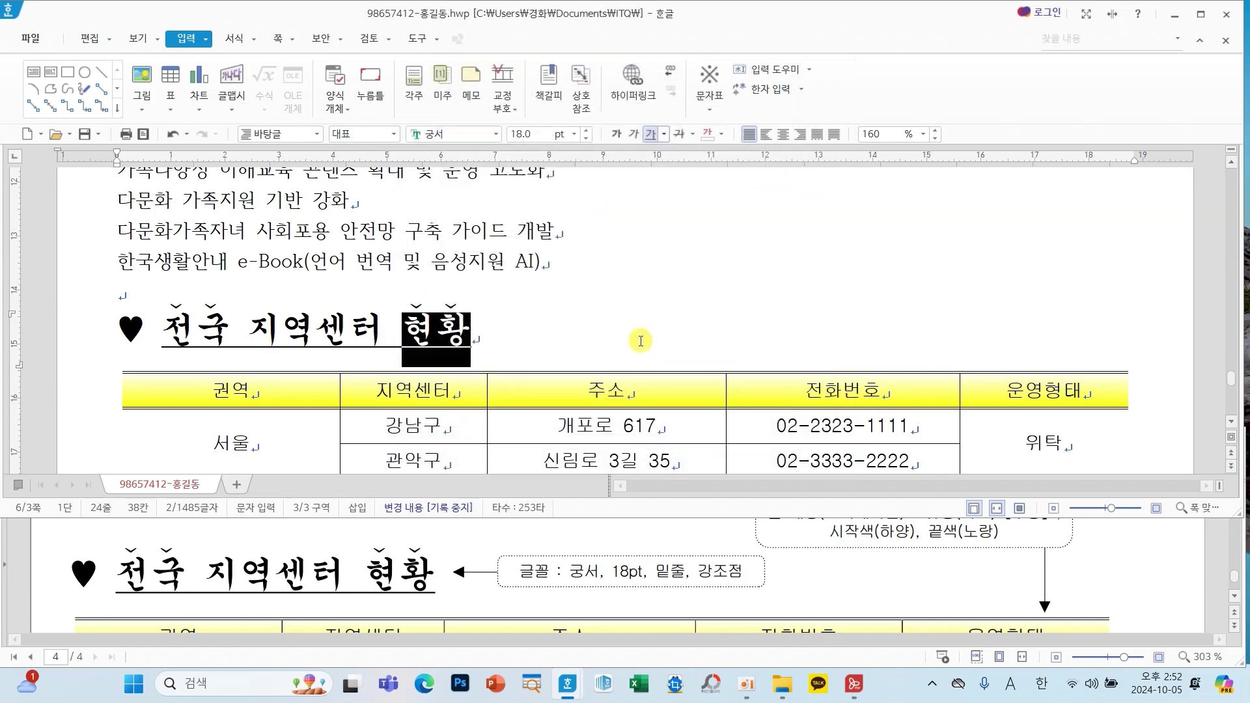
{"action": "left_click", "coordinate": [636, 316]}
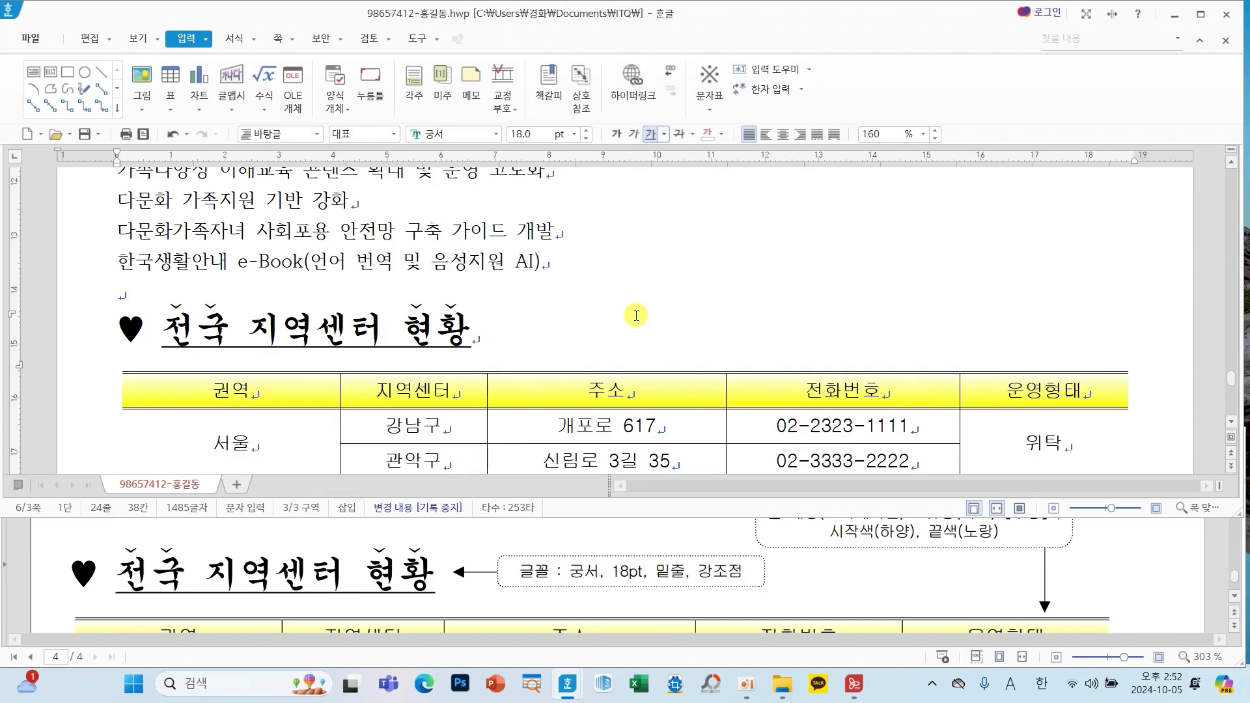
Format the closing line 한국건강가정진흥원 below the table in 돋움, 24 pt, bold, and align it right.
{"action": "scroll", "coordinate": [637, 316], "scroll_direction": "down", "scroll_amount": 5}
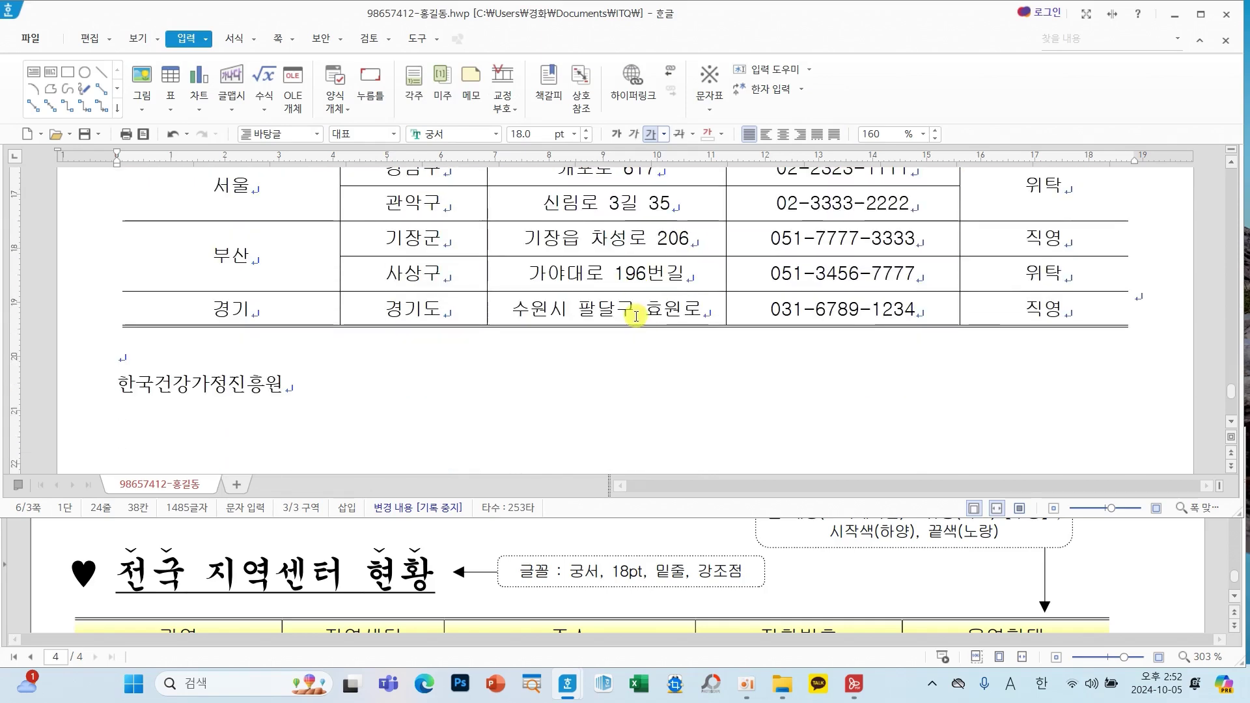
{"action": "scroll", "coordinate": [532, 555], "scroll_direction": "down", "scroll_amount": 3}
{"action": "scroll", "coordinate": [531, 555], "scroll_direction": "down", "scroll_amount": 5}
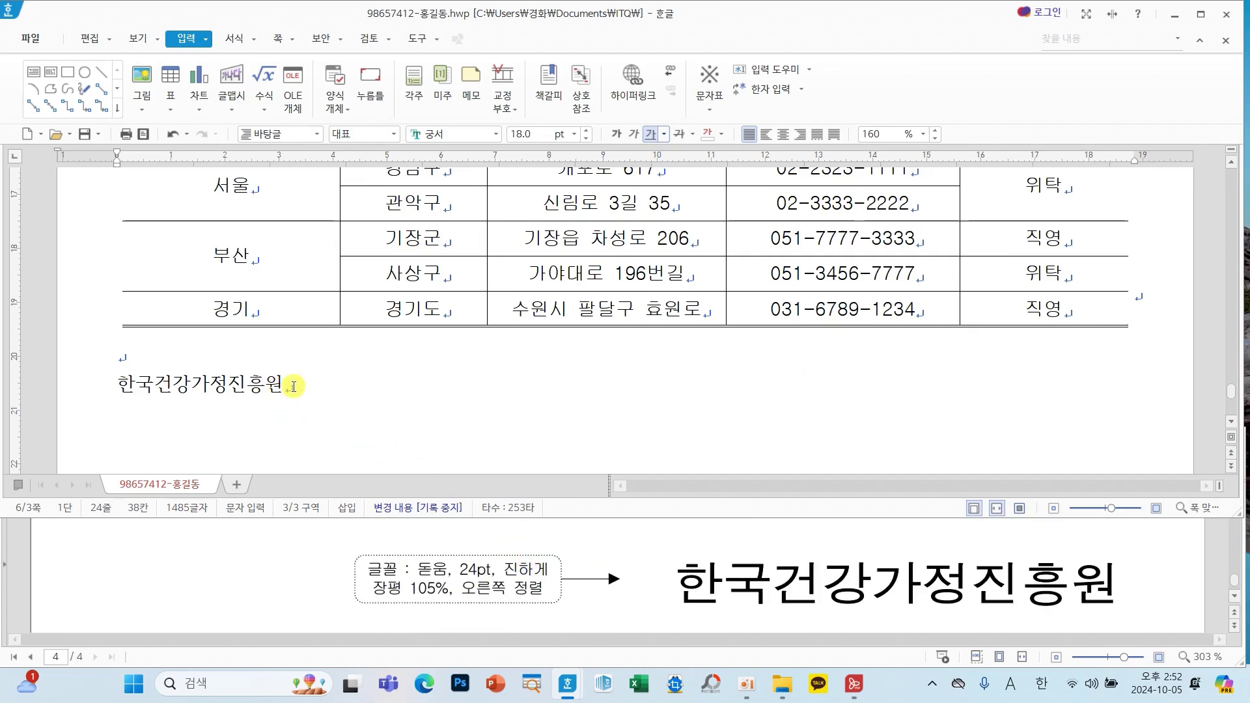
{"action": "left_click_drag", "start_coordinate": [294, 388], "coordinate": [120, 389]}
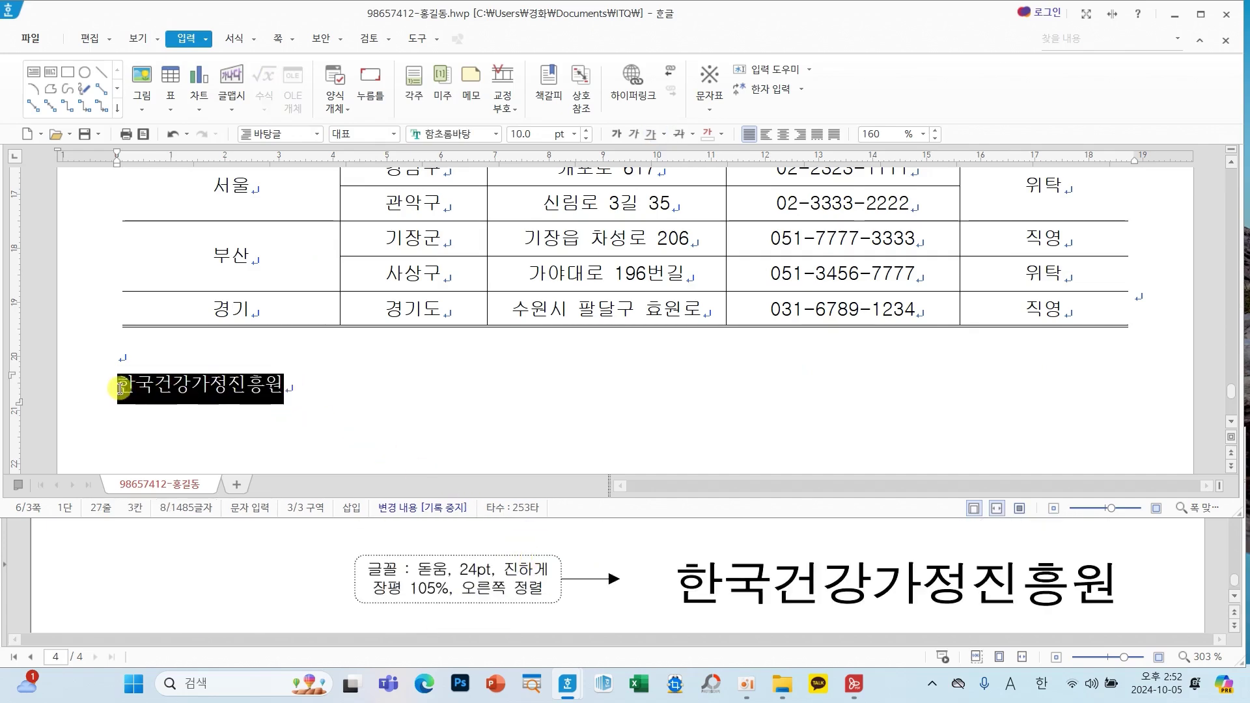
{"action": "left_click", "coordinate": [495, 134]}
{"action": "left_click_drag", "start_coordinate": [714, 339], "coordinate": [715, 166]}
{"action": "left_click", "coordinate": [540, 191]}
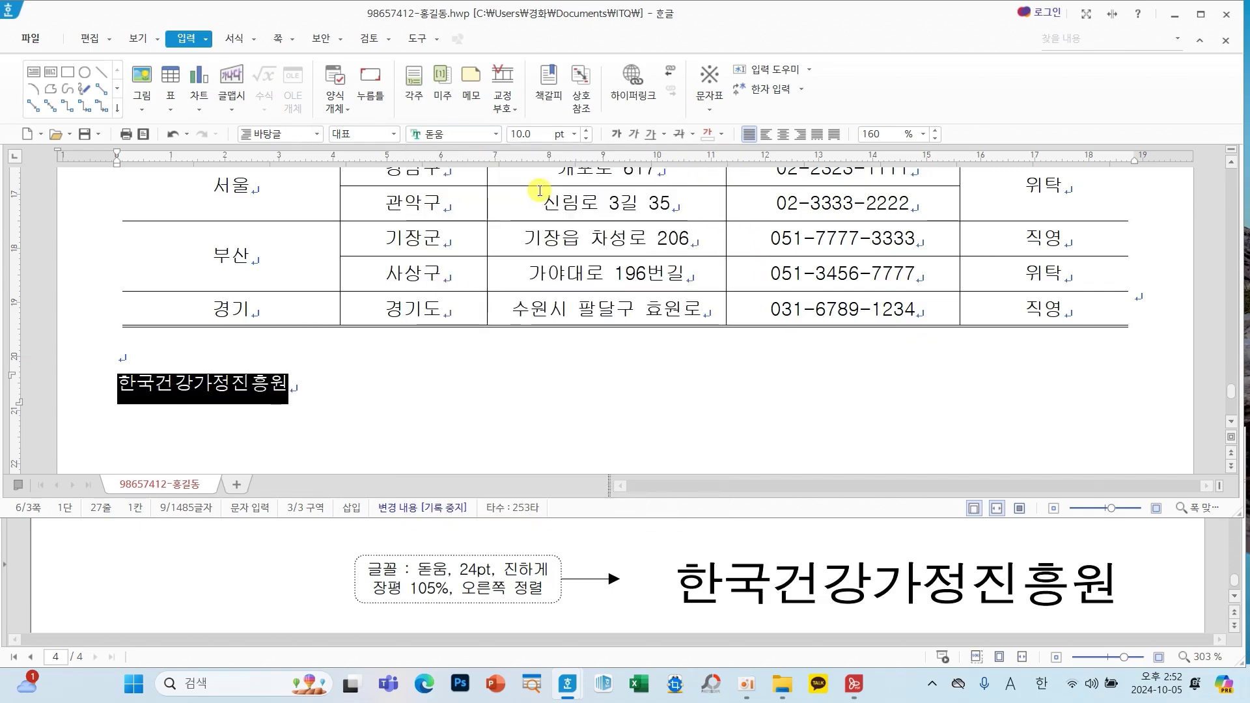
{"action": "left_click", "coordinate": [574, 134]}
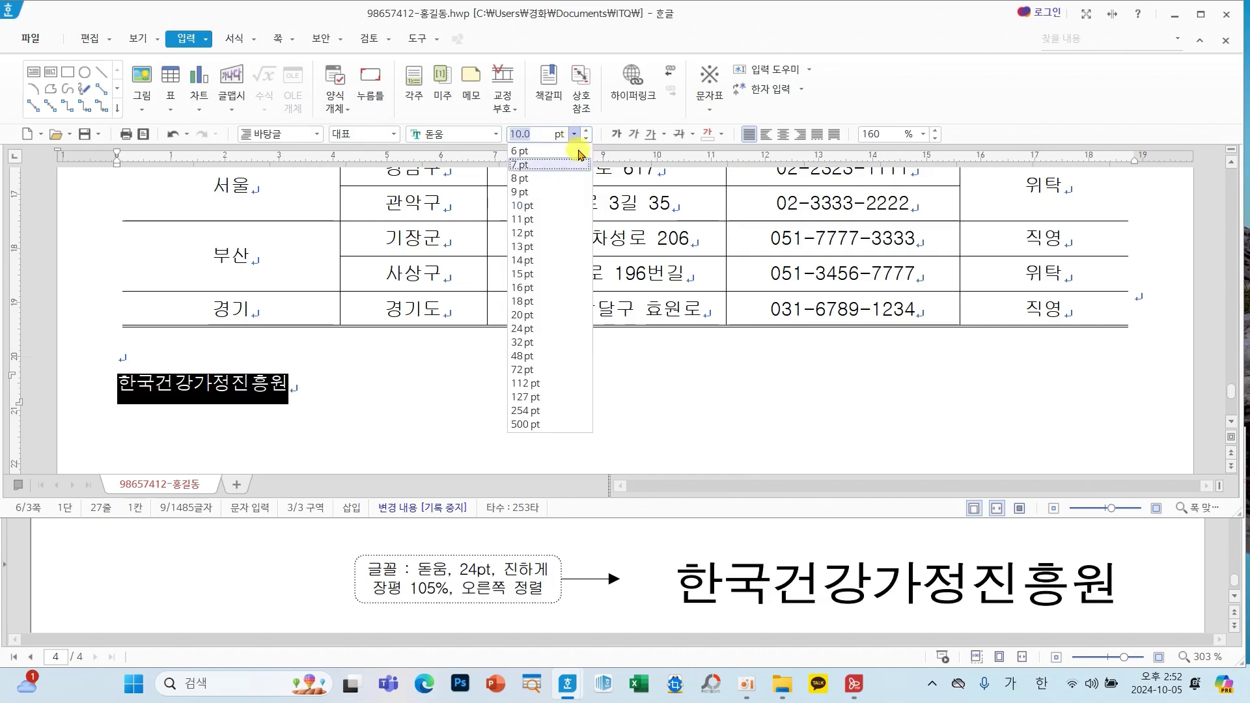
{"action": "left_click", "coordinate": [529, 328]}
{"action": "left_click", "coordinate": [616, 135]}
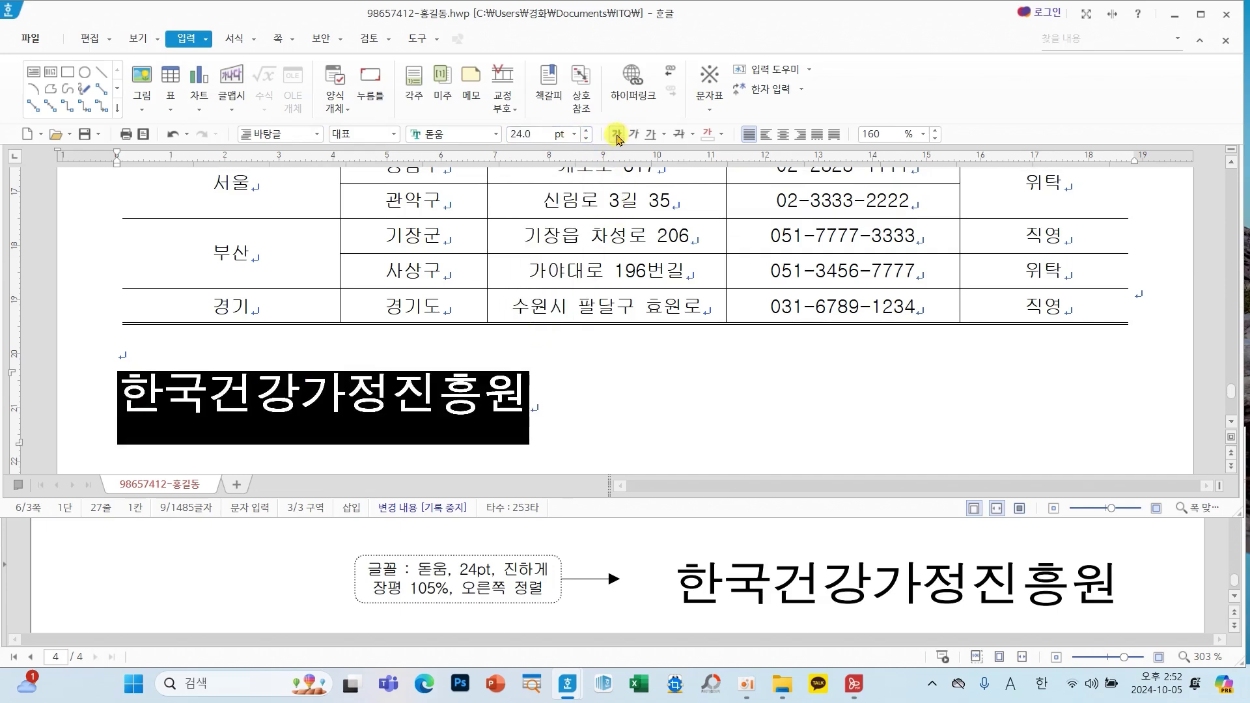
{"action": "left_click", "coordinate": [801, 134]}
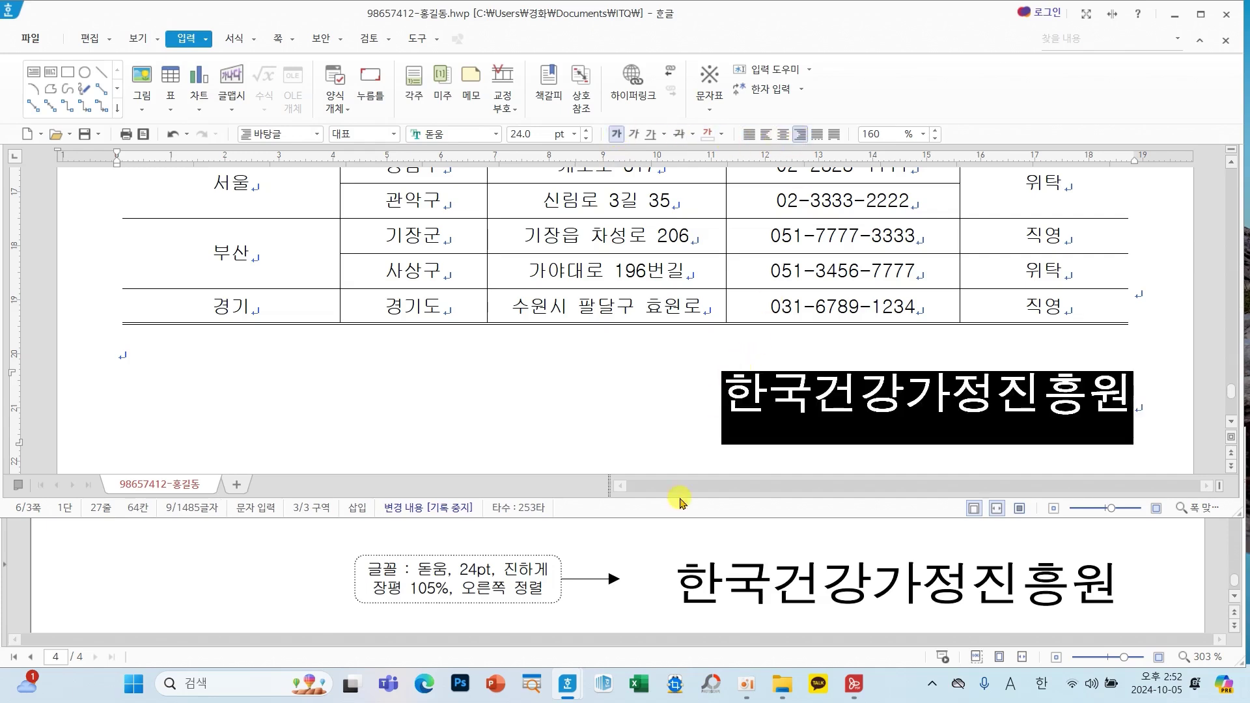
Set the character width (장평) of the closing line 한국건강가정진흥원 to 105%.
{"action": "left_click_drag", "start_coordinate": [347, 564], "coordinate": [464, 606]}
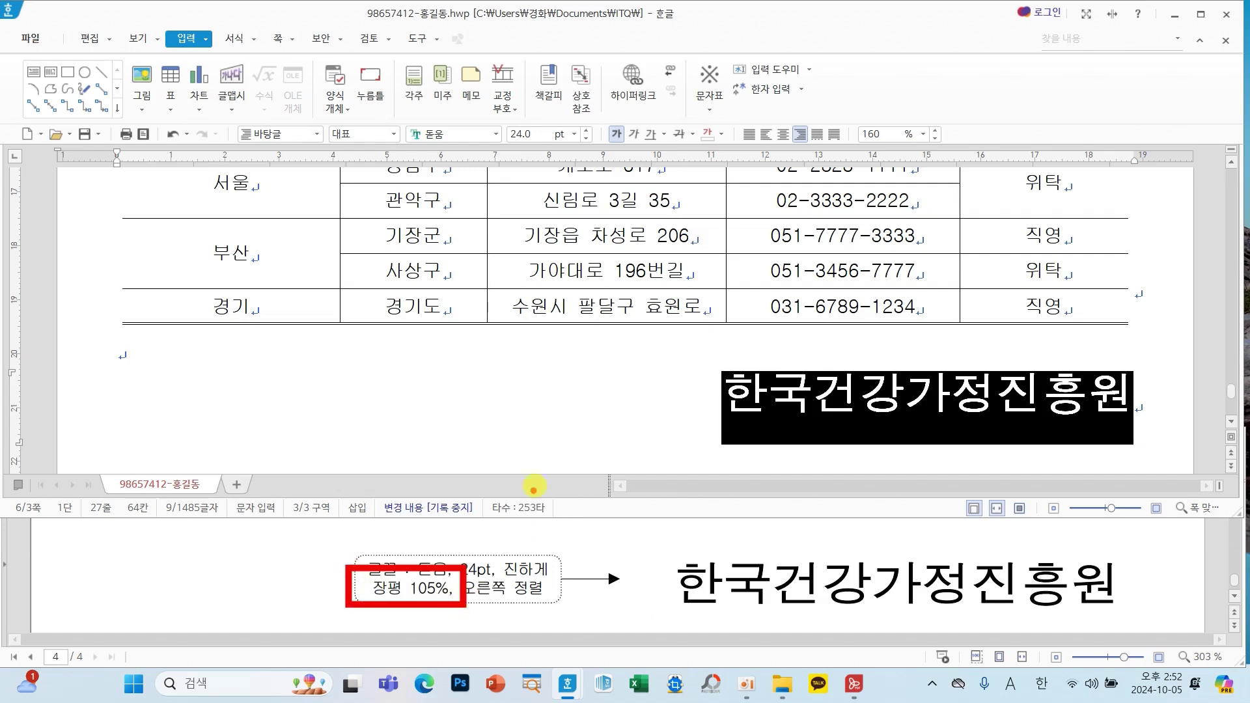
{"action": "key", "text": "Escape"}
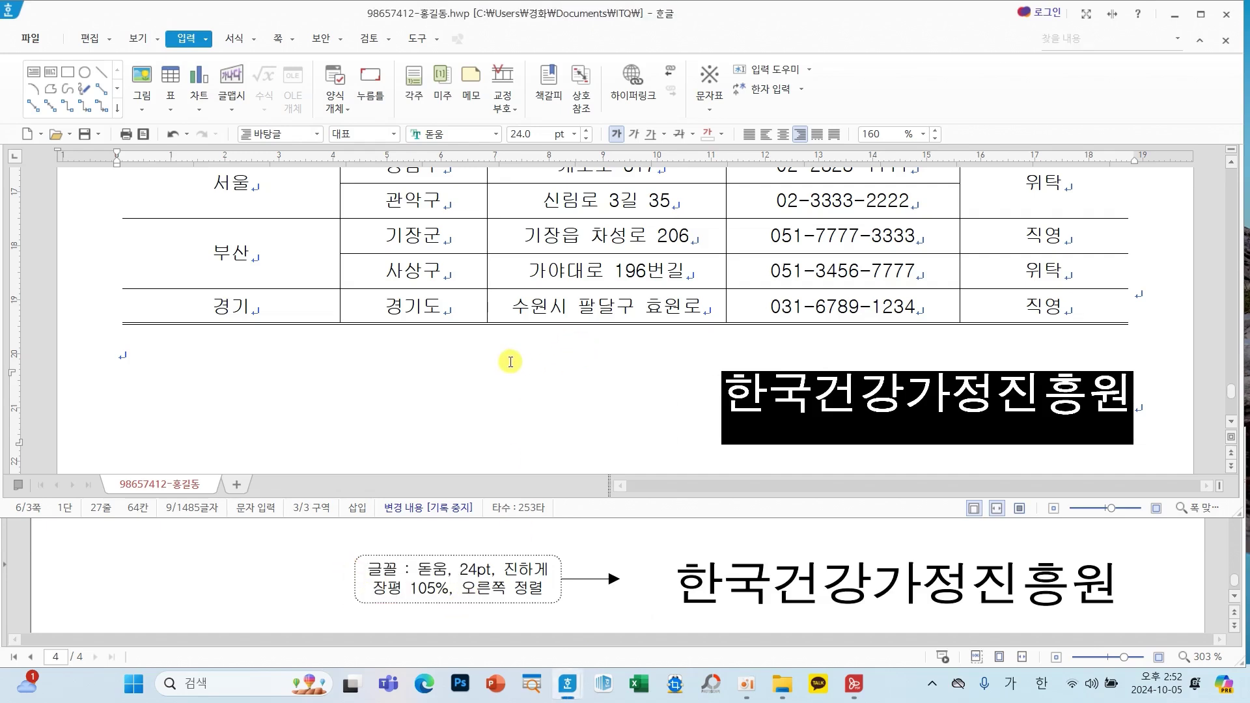
{"action": "right_click", "coordinate": [511, 362]}
{"action": "left_click", "coordinate": [573, 444]}
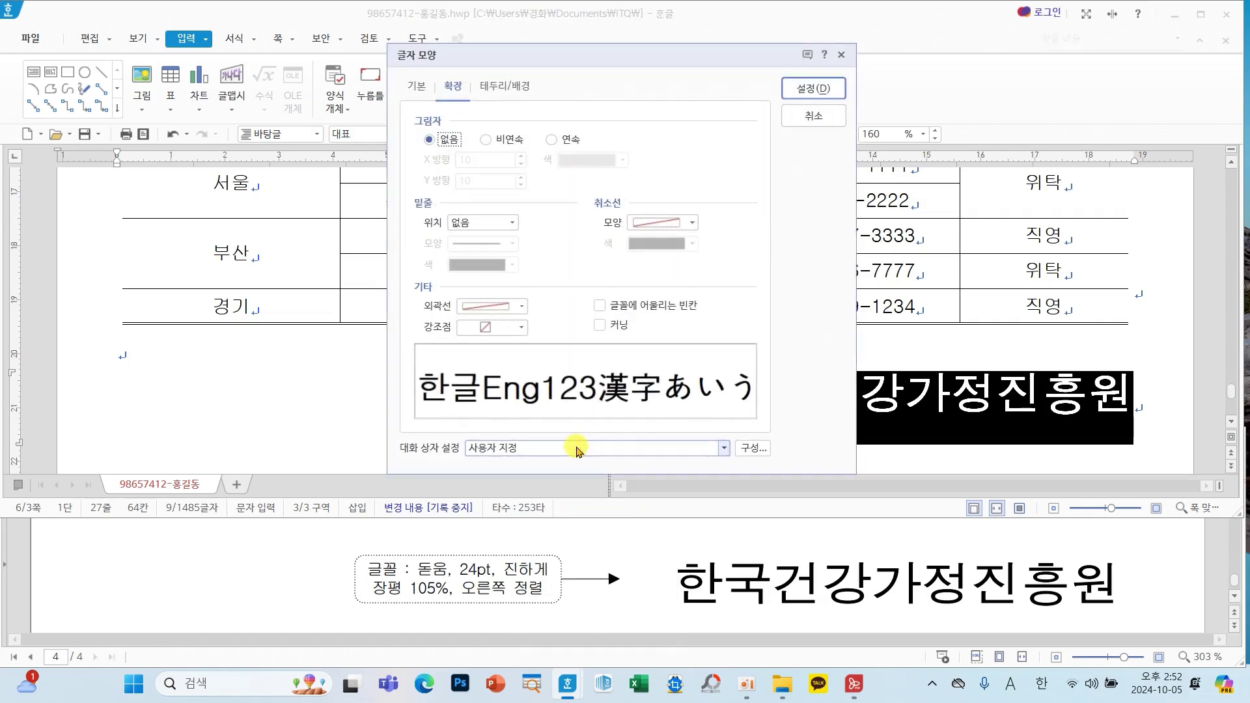
{"action": "left_click", "coordinate": [417, 87]}
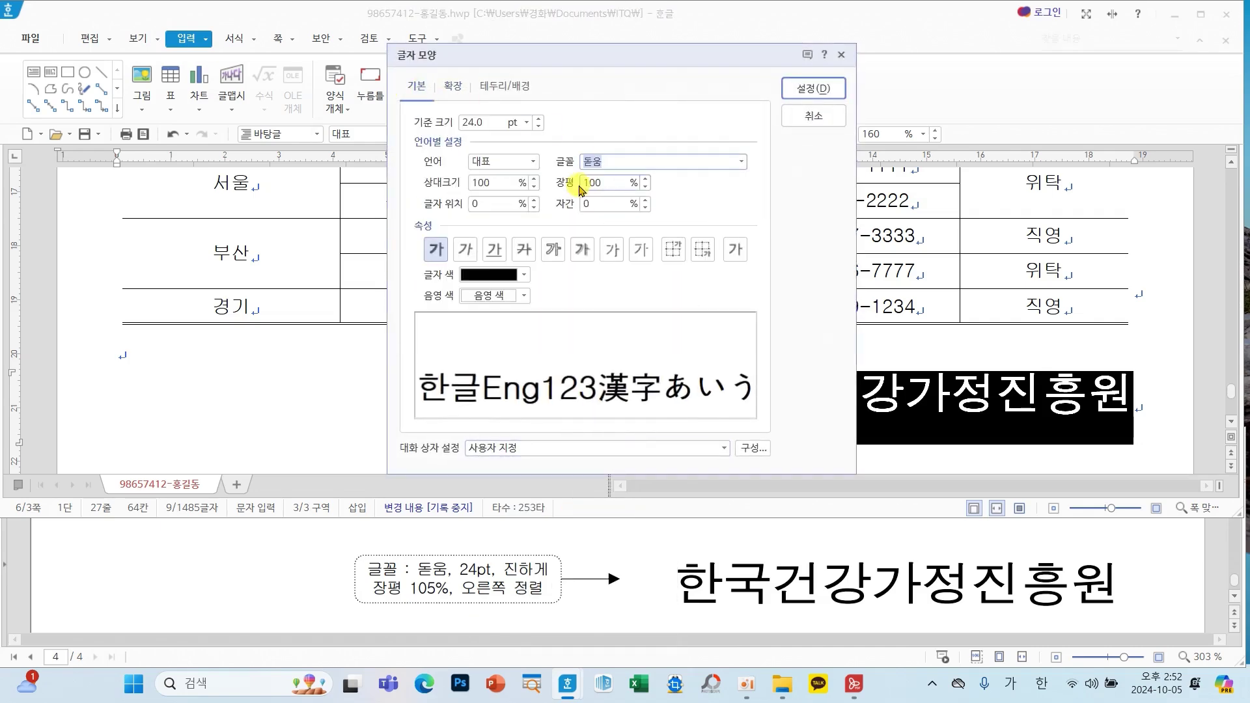
{"action": "left_click", "coordinate": [647, 179]}
{"action": "left_click", "coordinate": [647, 179]}
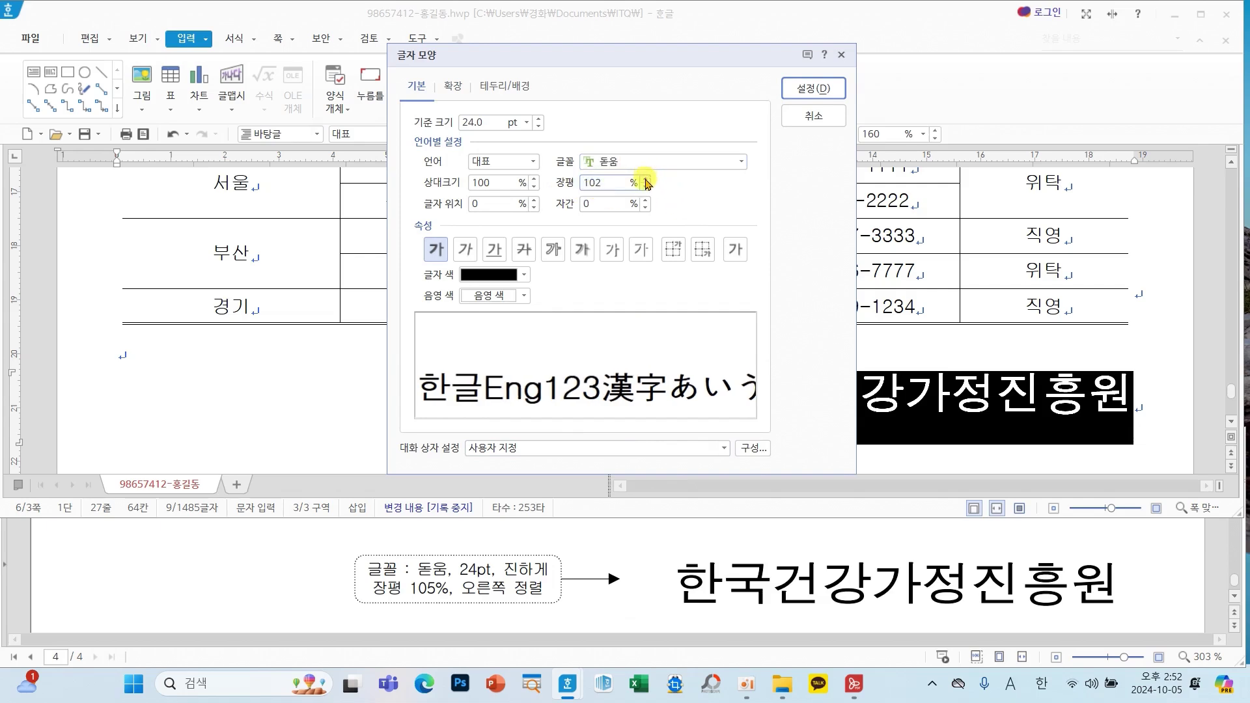
{"action": "left_click", "coordinate": [647, 179]}
{"action": "left_click", "coordinate": [647, 179]}
{"action": "left_click", "coordinate": [647, 179]}
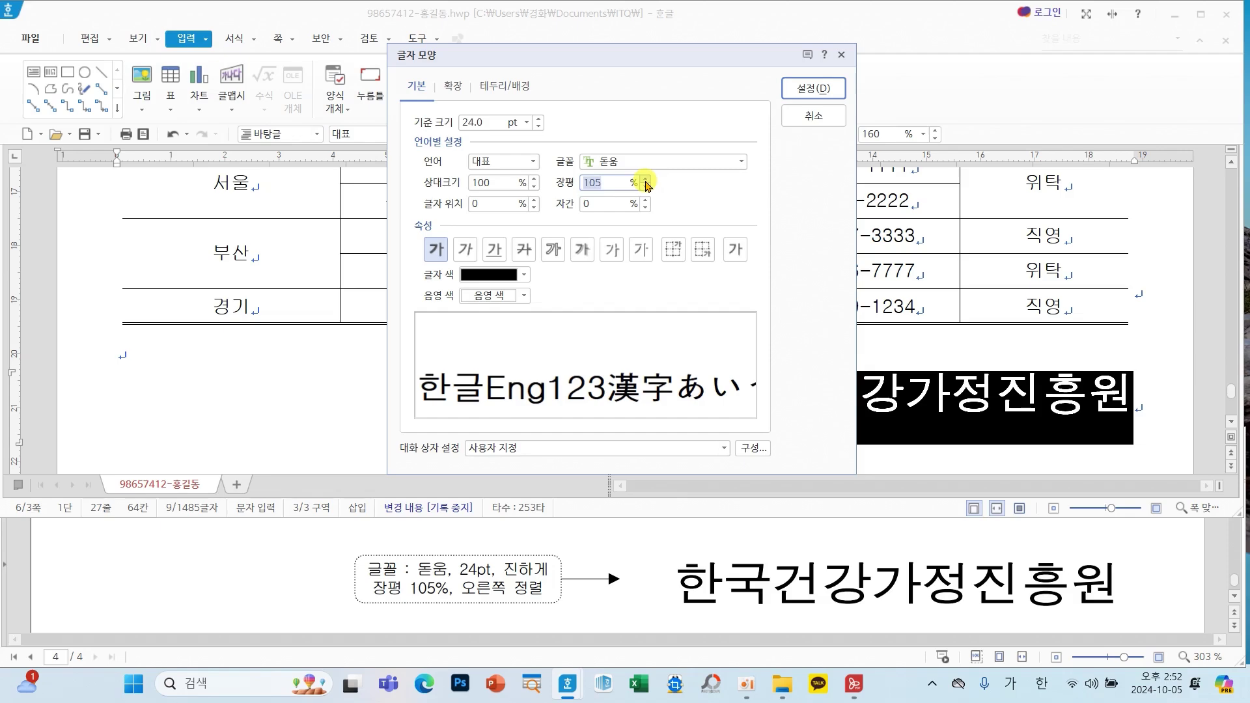
{"action": "left_click", "coordinate": [806, 90]}
{"action": "left_click", "coordinate": [577, 391]}
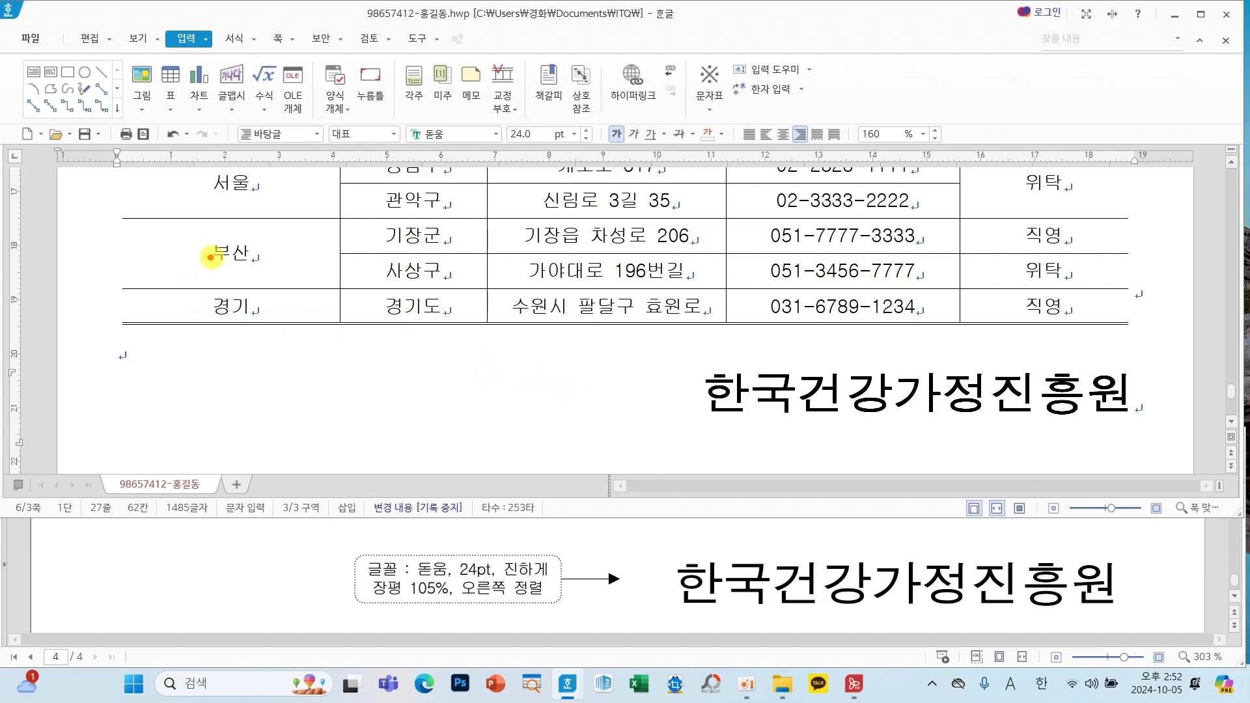
{"action": "mouse_move", "coordinate": [187, 227]}
{"action": "left_mouse_down"}
{"action": "mouse_move", "coordinate": [220, 213]}
{"action": "mouse_move", "coordinate": [218, 238]}
{"action": "mouse_move", "coordinate": [251, 249]}
{"action": "mouse_move", "coordinate": [202, 289]}
{"action": "mouse_move", "coordinate": [241, 314]}
{"action": "left_mouse_up"}
{"action": "mouse_move", "coordinate": [262, 237]}
{"action": "left_mouse_down"}
{"action": "mouse_move", "coordinate": [293, 230]}
{"action": "mouse_move", "coordinate": [255, 290]}
{"action": "mouse_move", "coordinate": [306, 288]}
{"action": "left_mouse_up"}
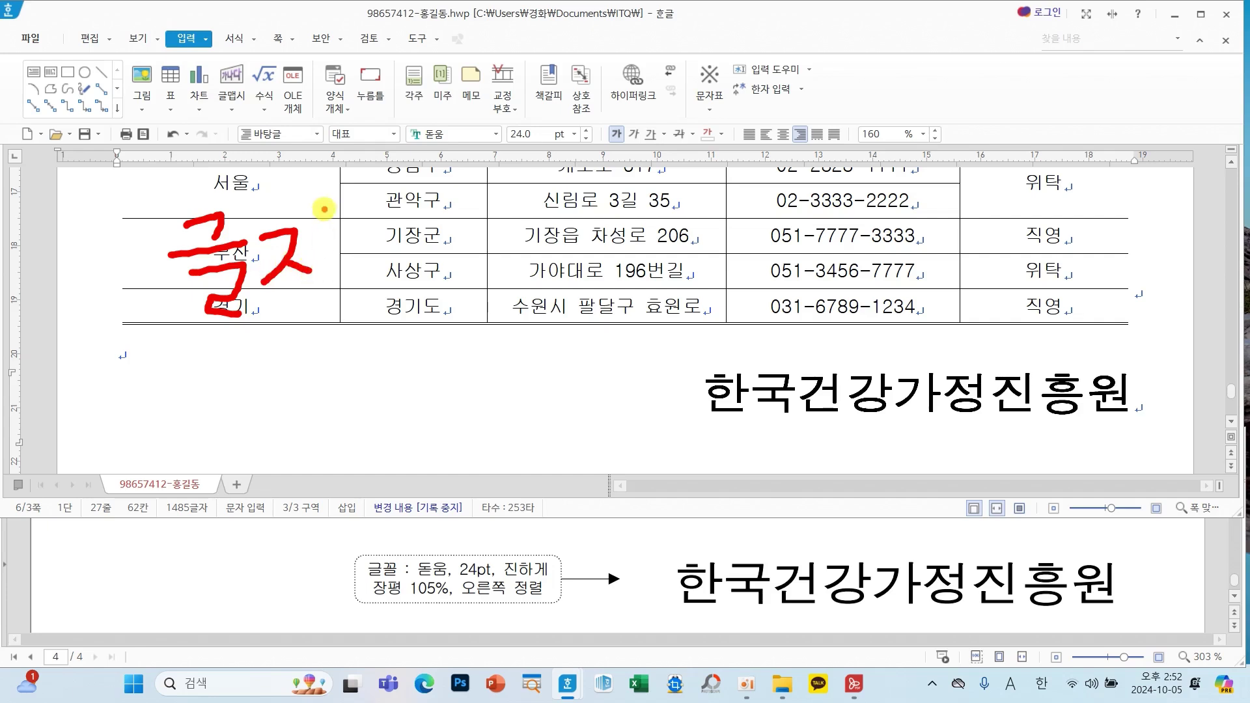
{"action": "mouse_move", "coordinate": [324, 206]}
{"action": "left_mouse_down"}
{"action": "mouse_move", "coordinate": [323, 295]}
{"action": "mouse_move", "coordinate": [357, 252]}
{"action": "left_mouse_up"}
{"action": "mouse_move", "coordinate": [435, 210]}
{"action": "left_mouse_down"}
{"action": "mouse_move", "coordinate": [364, 215]}
{"action": "mouse_move", "coordinate": [456, 242]}
{"action": "mouse_move", "coordinate": [427, 231]}
{"action": "mouse_move", "coordinate": [425, 267]}
{"action": "left_mouse_up"}
{"action": "left_click_drag", "start_coordinate": [371, 271], "coordinate": [469, 264]}
{"action": "mouse_move", "coordinate": [495, 209]}
{"action": "left_mouse_down"}
{"action": "mouse_move", "coordinate": [479, 225]}
{"action": "mouse_move", "coordinate": [498, 196]}
{"action": "mouse_move", "coordinate": [521, 246]}
{"action": "mouse_move", "coordinate": [573, 218]}
{"action": "mouse_move", "coordinate": [586, 234]}
{"action": "mouse_move", "coordinate": [505, 286]}
{"action": "mouse_move", "coordinate": [587, 281]}
{"action": "left_mouse_up"}
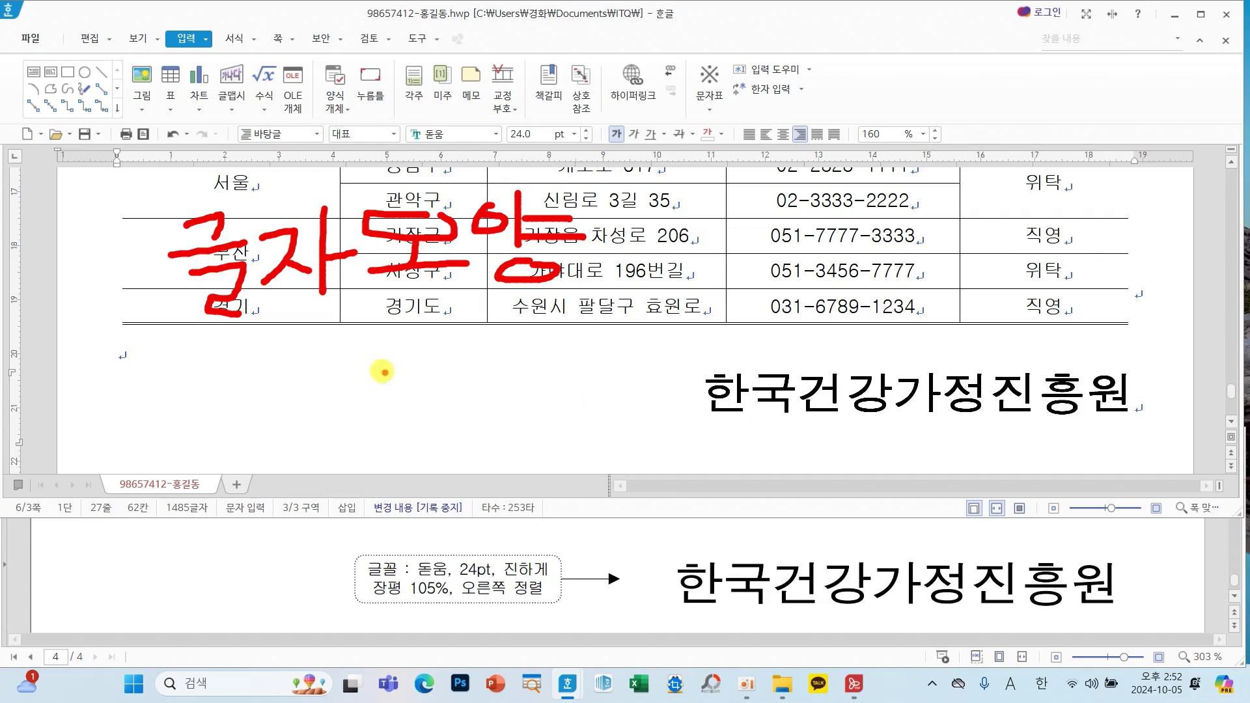
{"action": "mouse_move", "coordinate": [319, 153]}
{"action": "left_mouse_down"}
{"action": "mouse_move", "coordinate": [331, 177]}
{"action": "mouse_move", "coordinate": [421, 99]}
{"action": "left_mouse_up"}
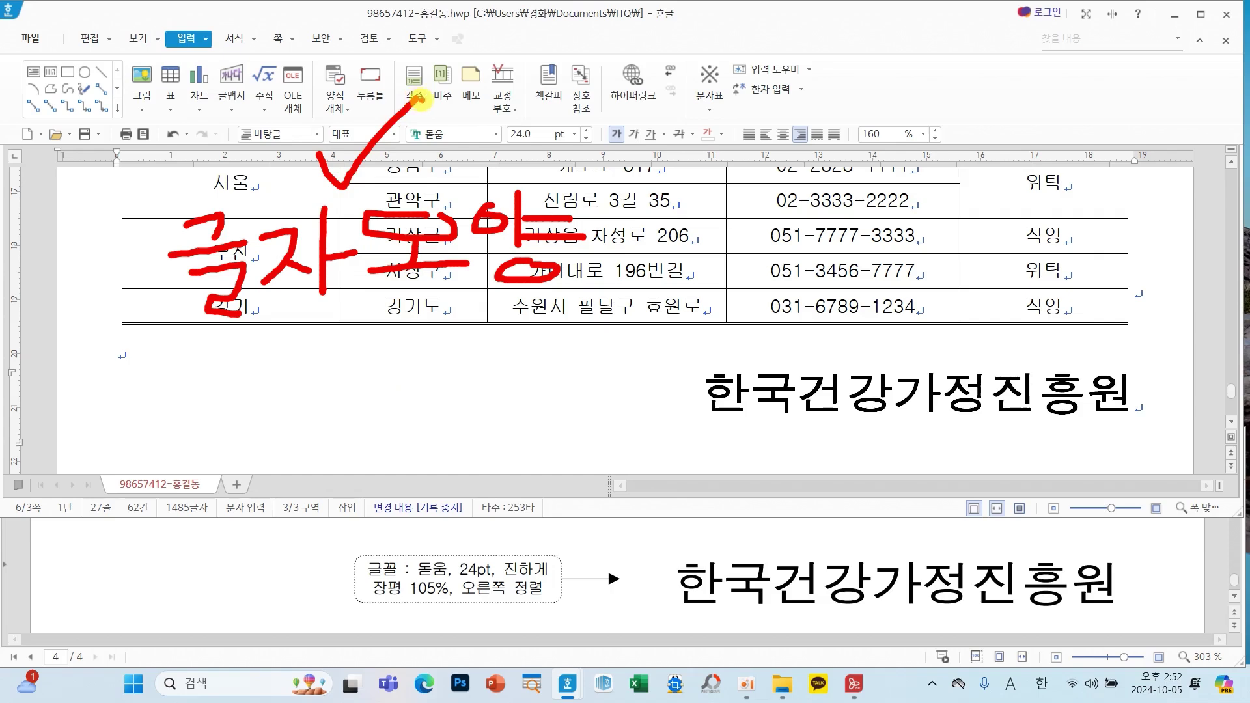
{"action": "key", "text": "Escape"}
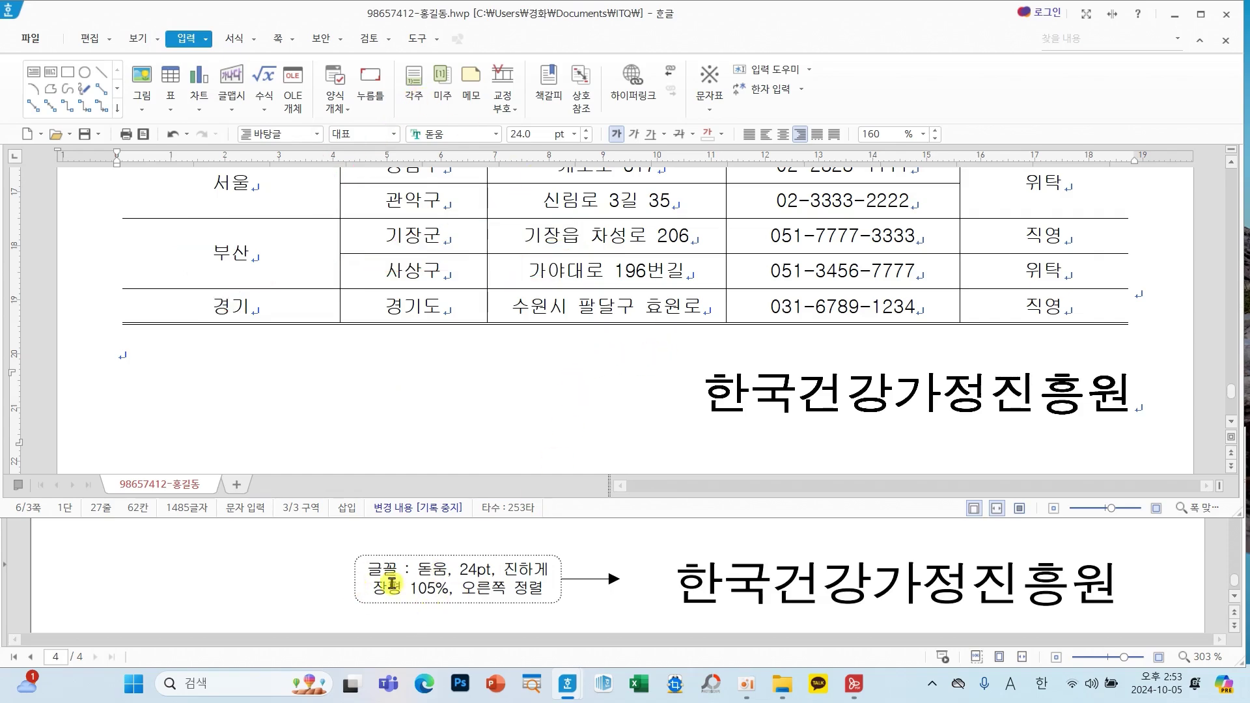
Examine the exam sheet's paragraph numbering and line spacing note for the list under 다양한 가족 지원기반 강화, and locate those lines in the document.
{"action": "scroll", "coordinate": [417, 567], "scroll_direction": "up", "scroll_amount": 5}
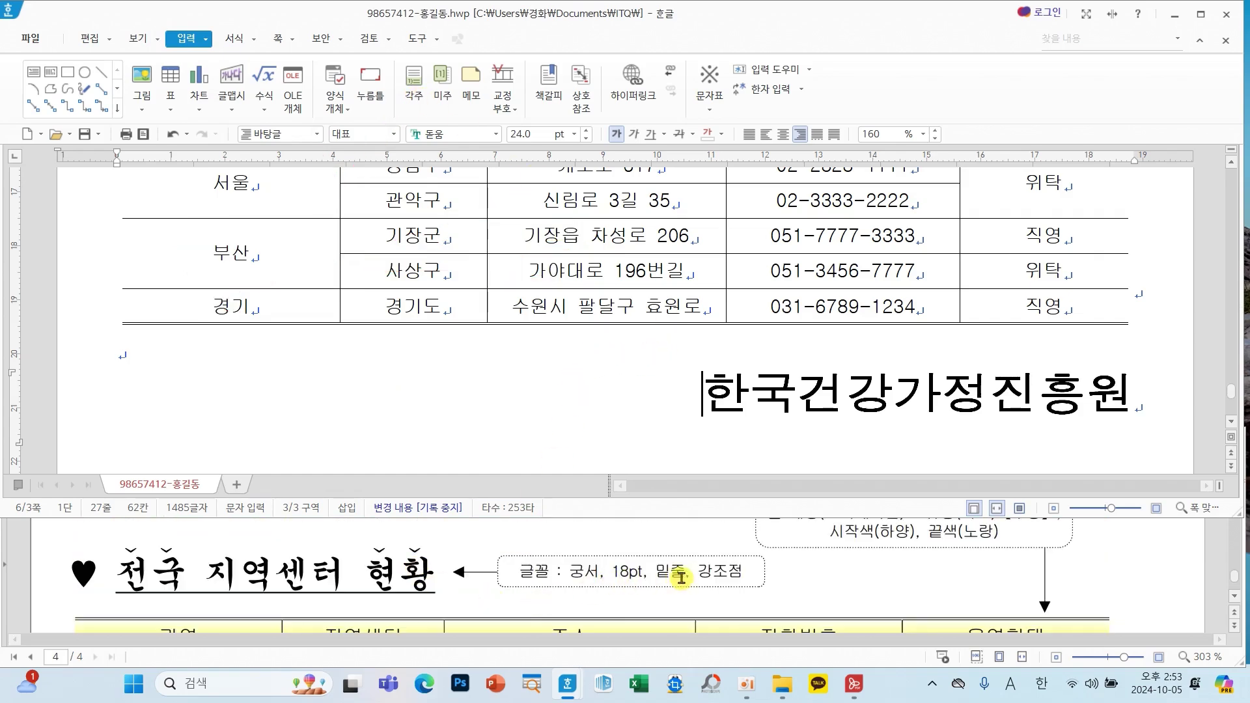
{"action": "scroll", "coordinate": [411, 593], "scroll_direction": "up", "scroll_amount": 5}
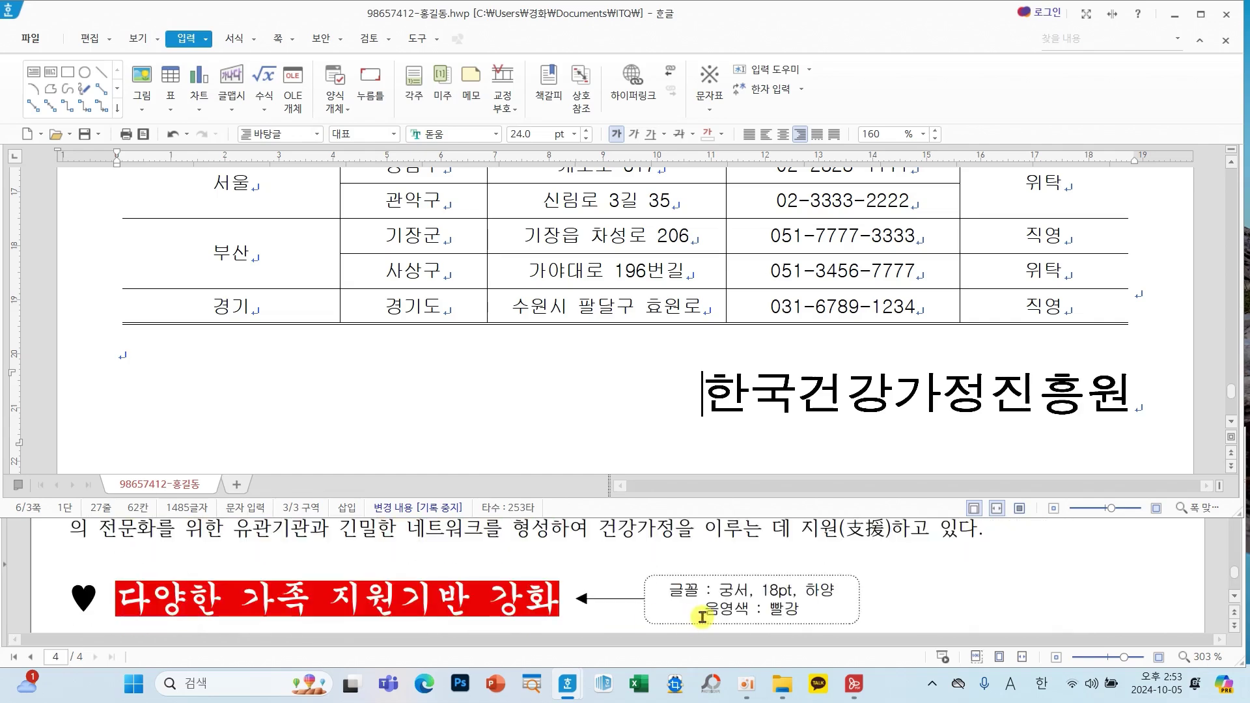
{"action": "left_click", "coordinate": [466, 423]}
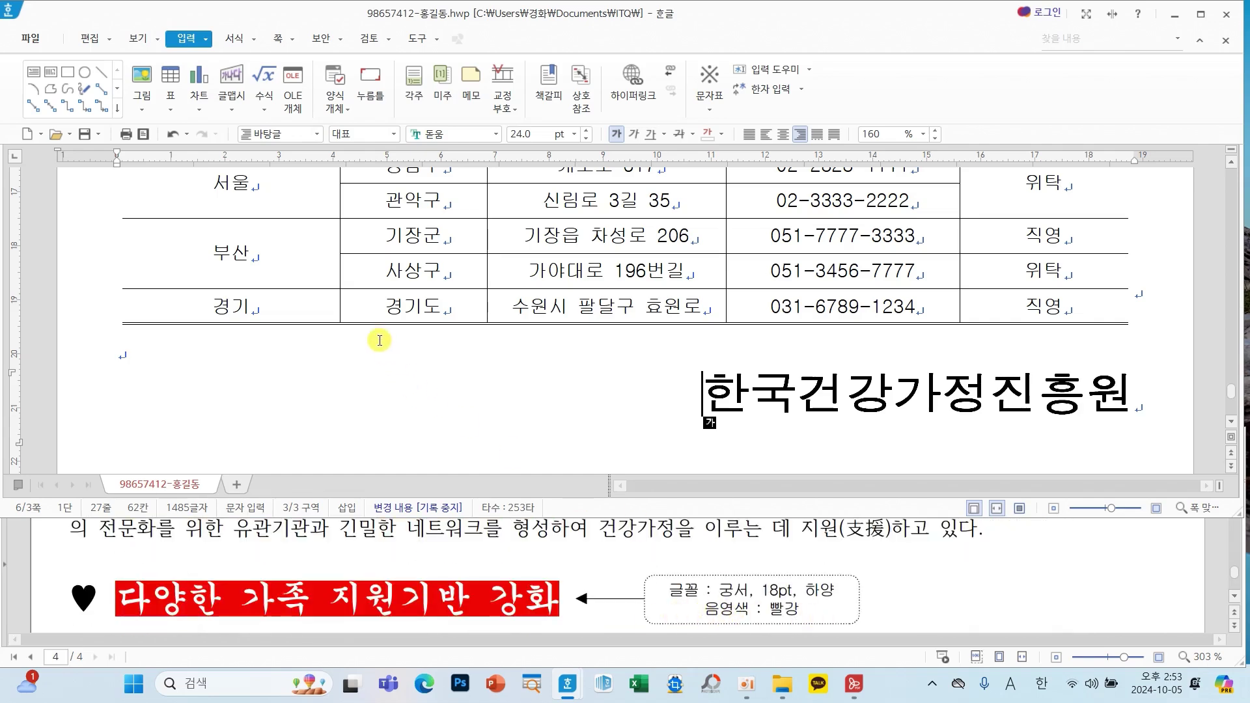
{"action": "scroll", "coordinate": [380, 341], "scroll_direction": "up", "scroll_amount": 6}
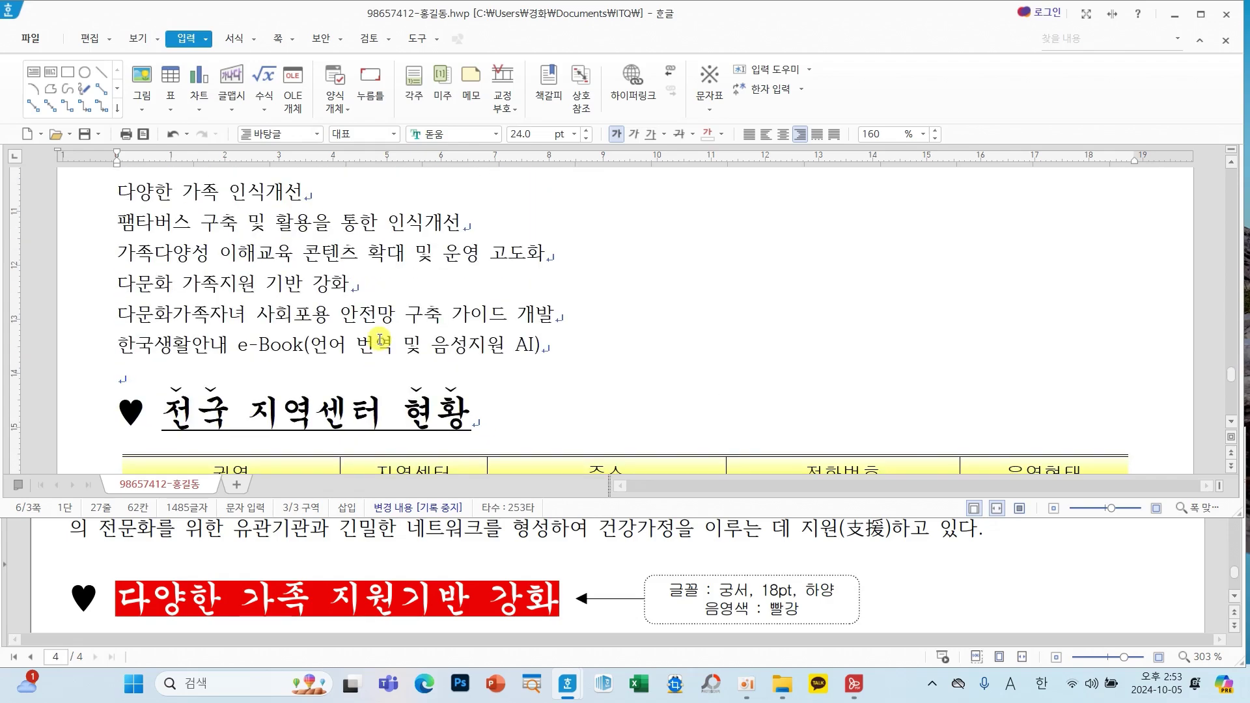
{"action": "scroll", "coordinate": [652, 547], "scroll_direction": "down", "scroll_amount": 3}
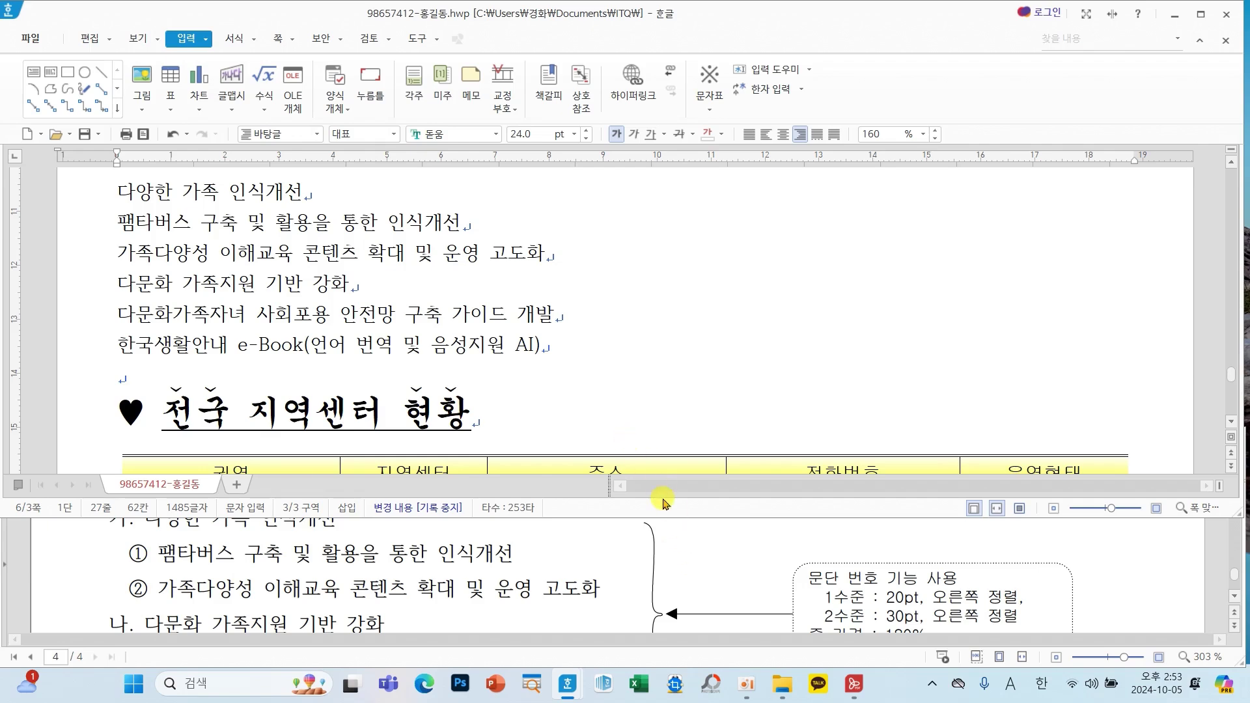
{"action": "scroll", "coordinate": [697, 555], "scroll_direction": "down", "scroll_amount": 1}
{"action": "scroll", "coordinate": [697, 555], "scroll_direction": "up", "scroll_amount": 1}
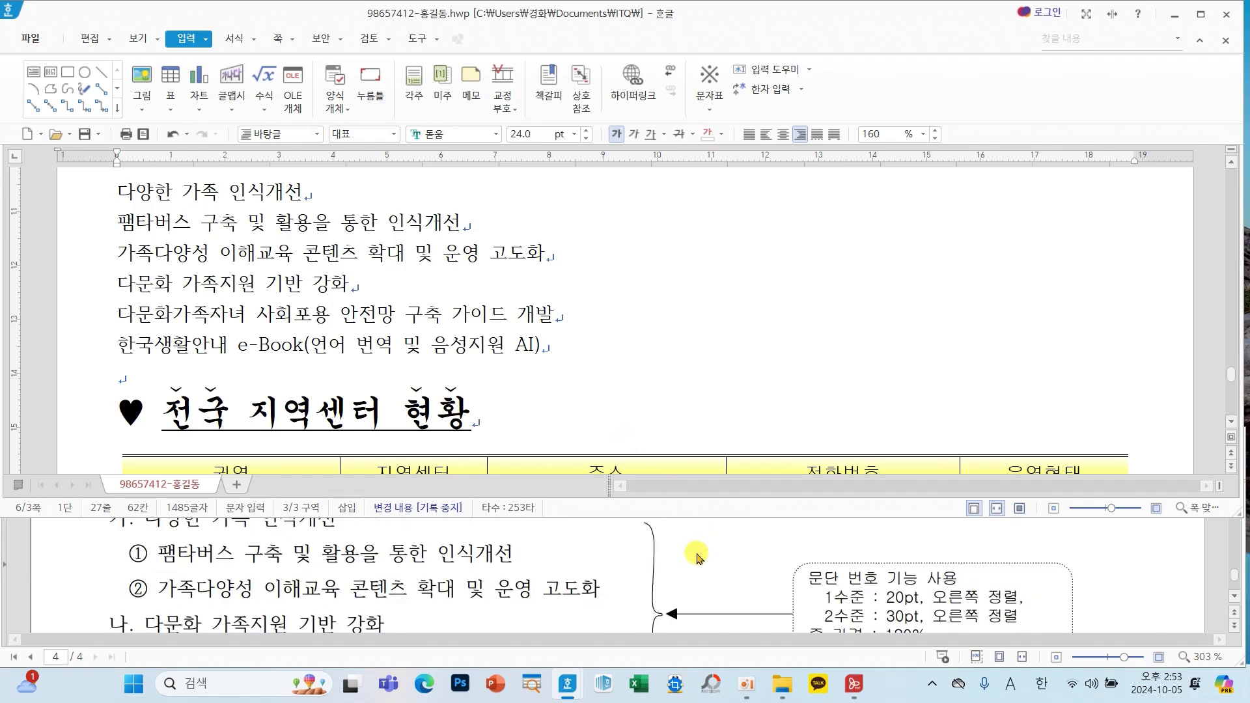
{"action": "left_click", "coordinate": [1235, 595]}
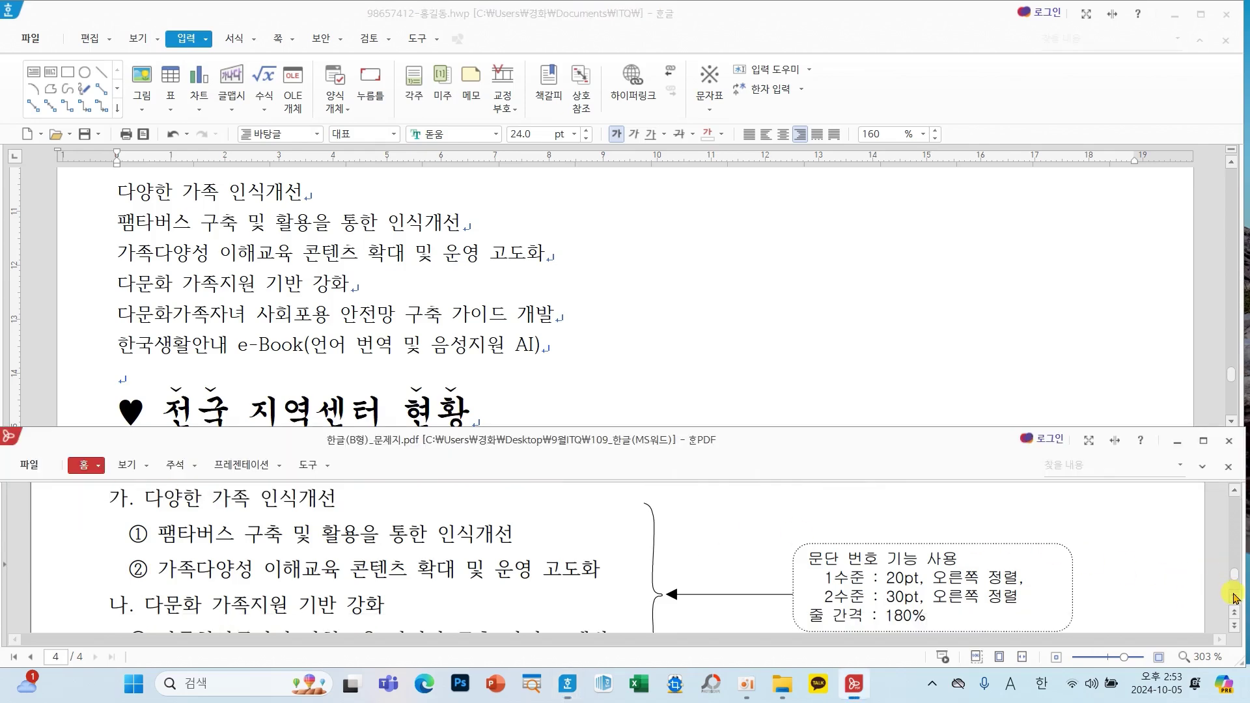
{"action": "left_click", "coordinate": [822, 336]}
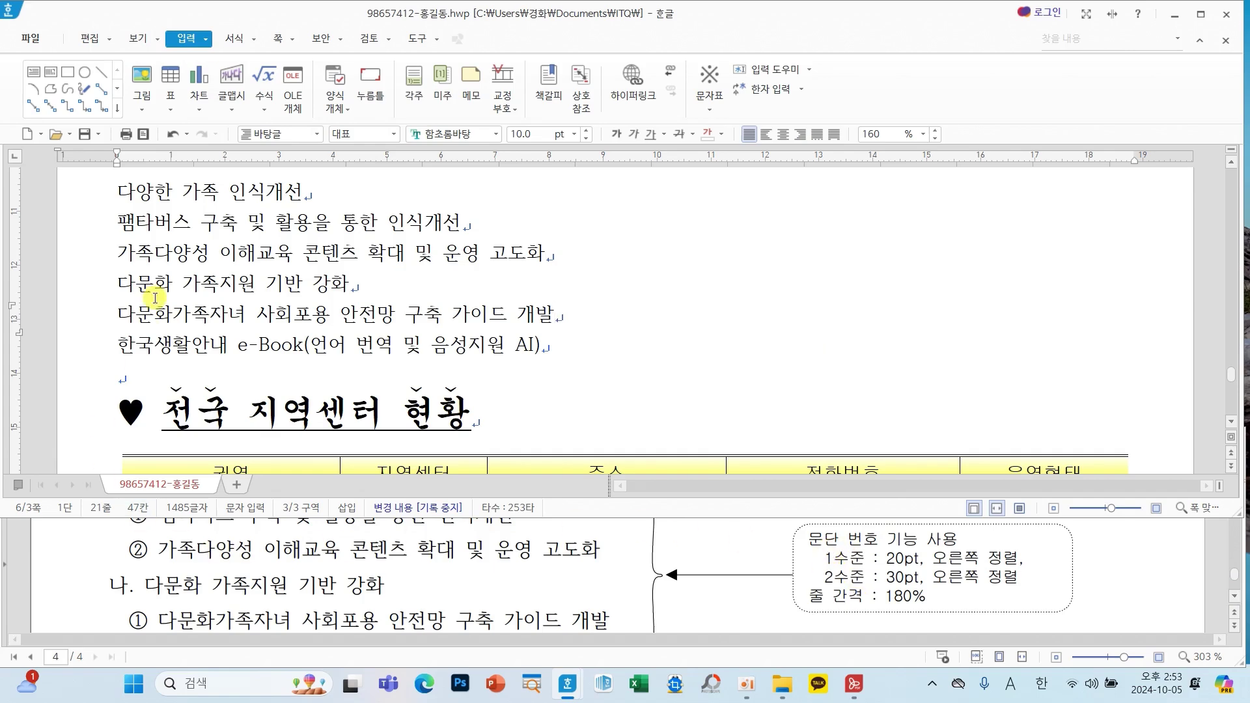
{"action": "scroll", "coordinate": [155, 298], "scroll_direction": "up", "scroll_amount": 1}
{"action": "scroll", "coordinate": [155, 301], "scroll_direction": "down", "scroll_amount": 1}
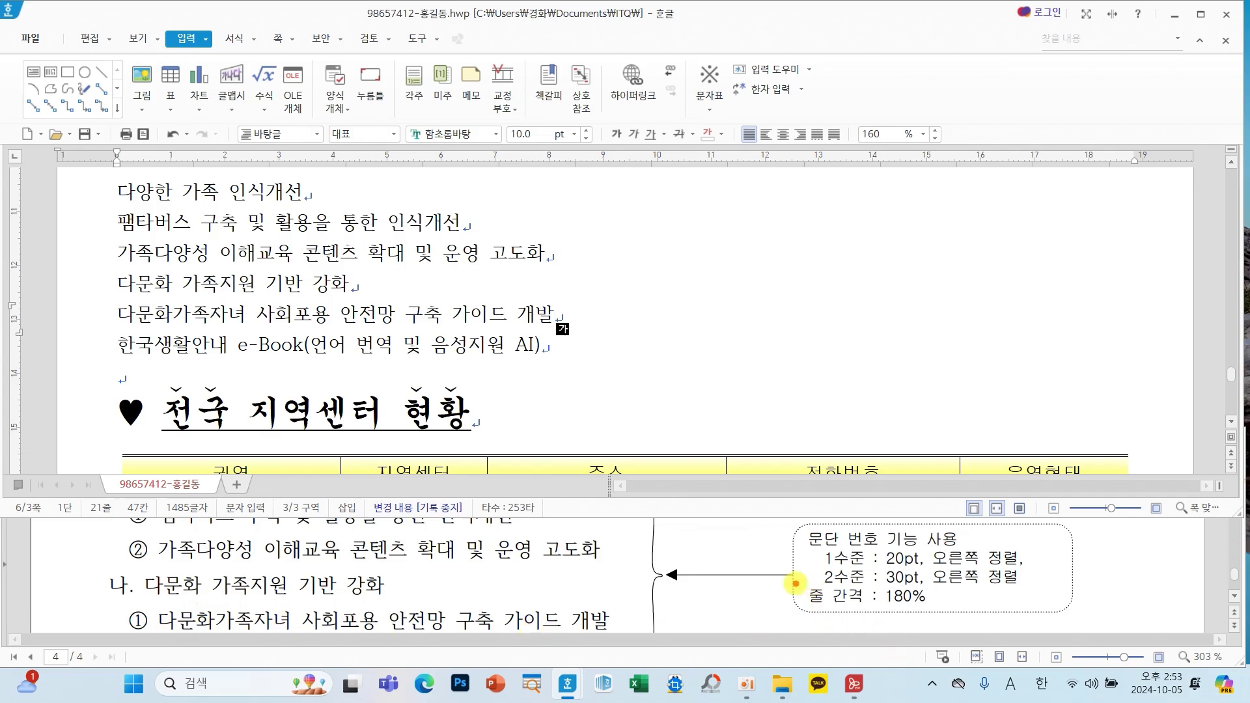
{"action": "left_click_drag", "start_coordinate": [794, 582], "coordinate": [930, 609]}
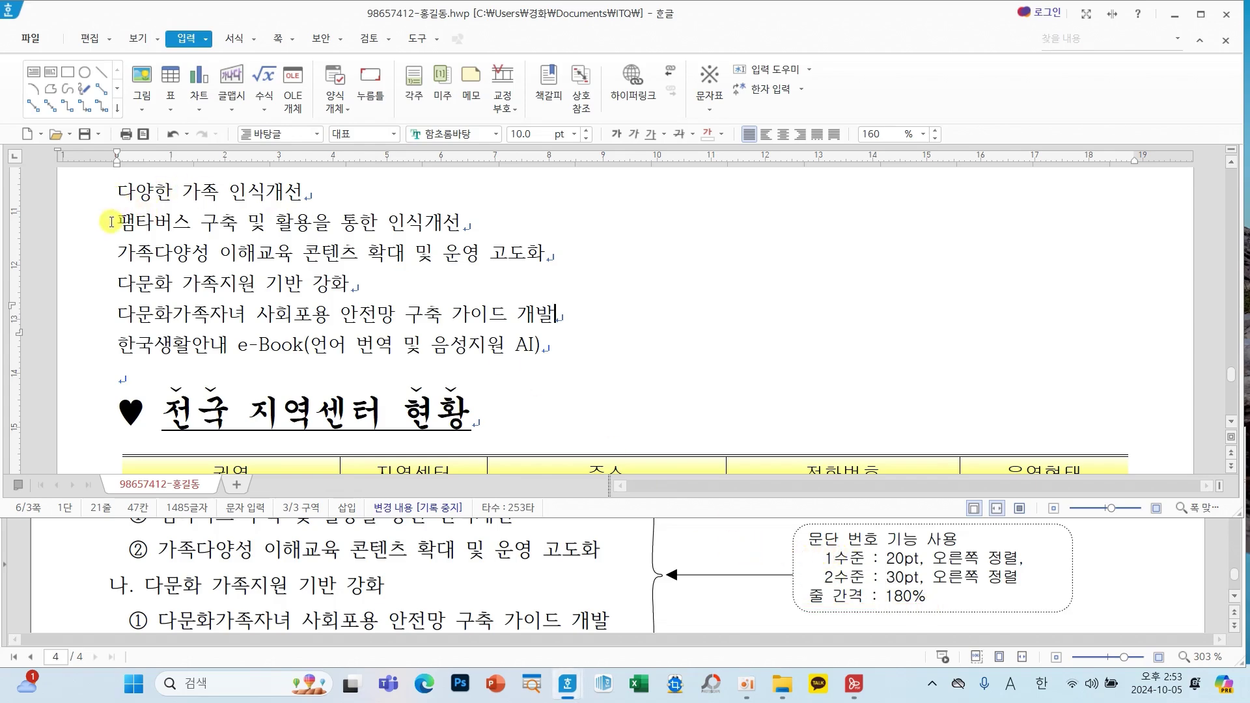
Set the line spacing of the six list lines under the heading 다양한 가족 지원기반 강화 to 180%.
{"action": "scroll", "coordinate": [112, 222], "scroll_direction": "up", "scroll_amount": 3}
{"action": "left_click_drag", "start_coordinate": [118, 277], "coordinate": [592, 424]}
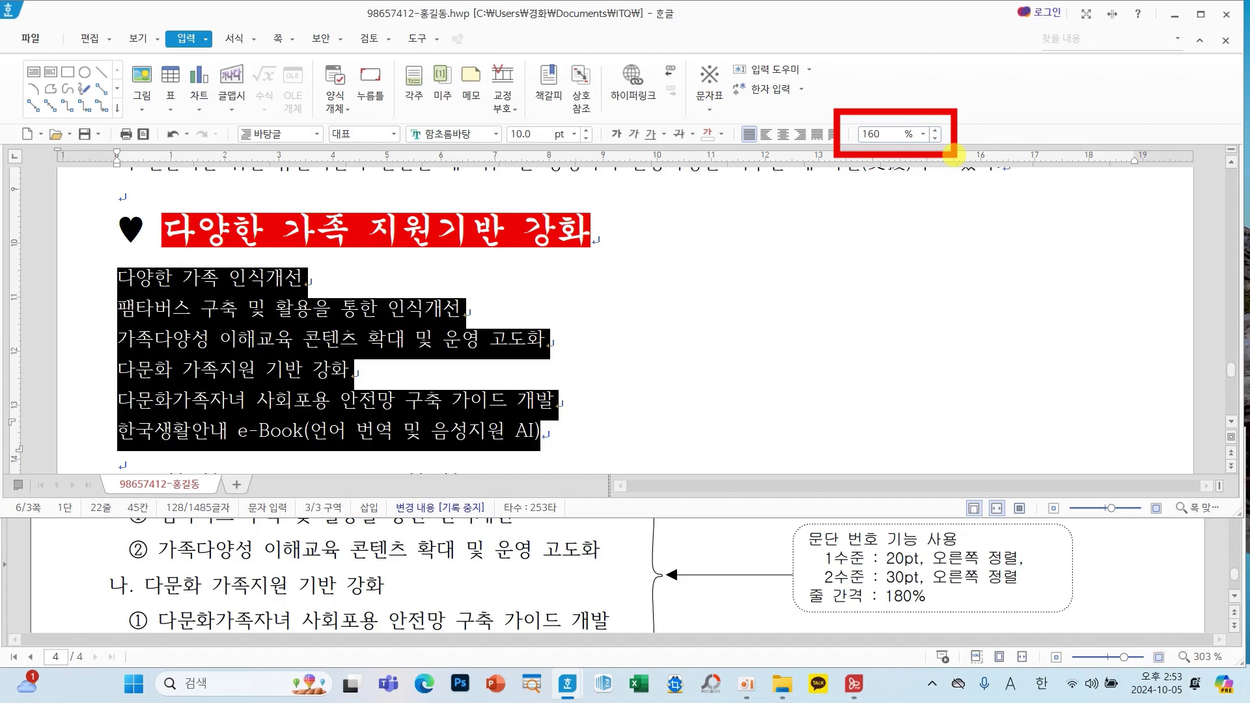
{"action": "left_click", "coordinate": [924, 139]}
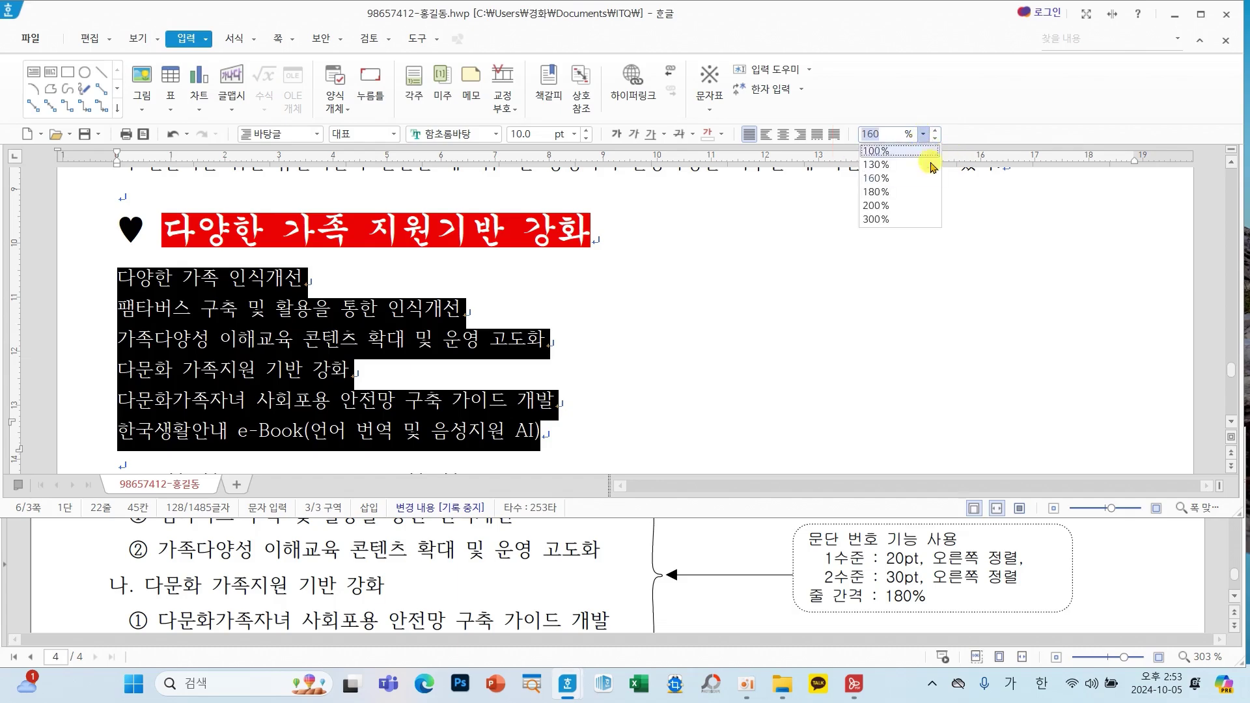
{"action": "left_click", "coordinate": [883, 194]}
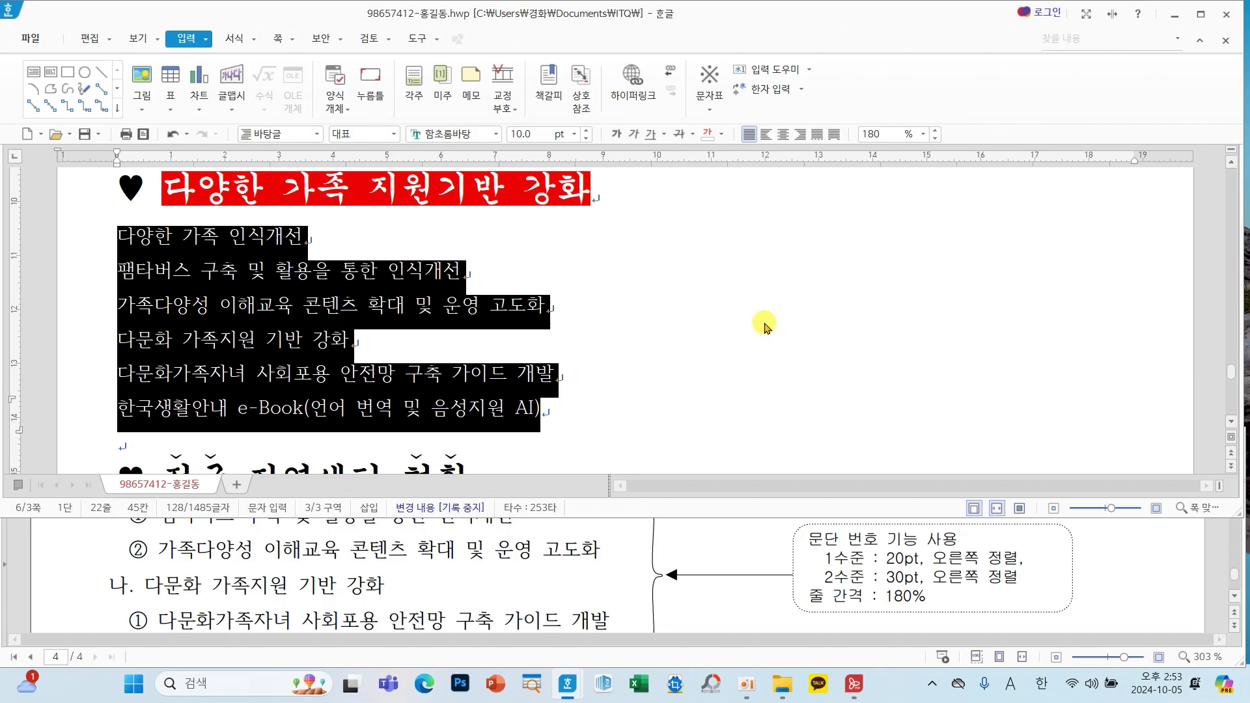
{"action": "right_click", "coordinate": [559, 323]}
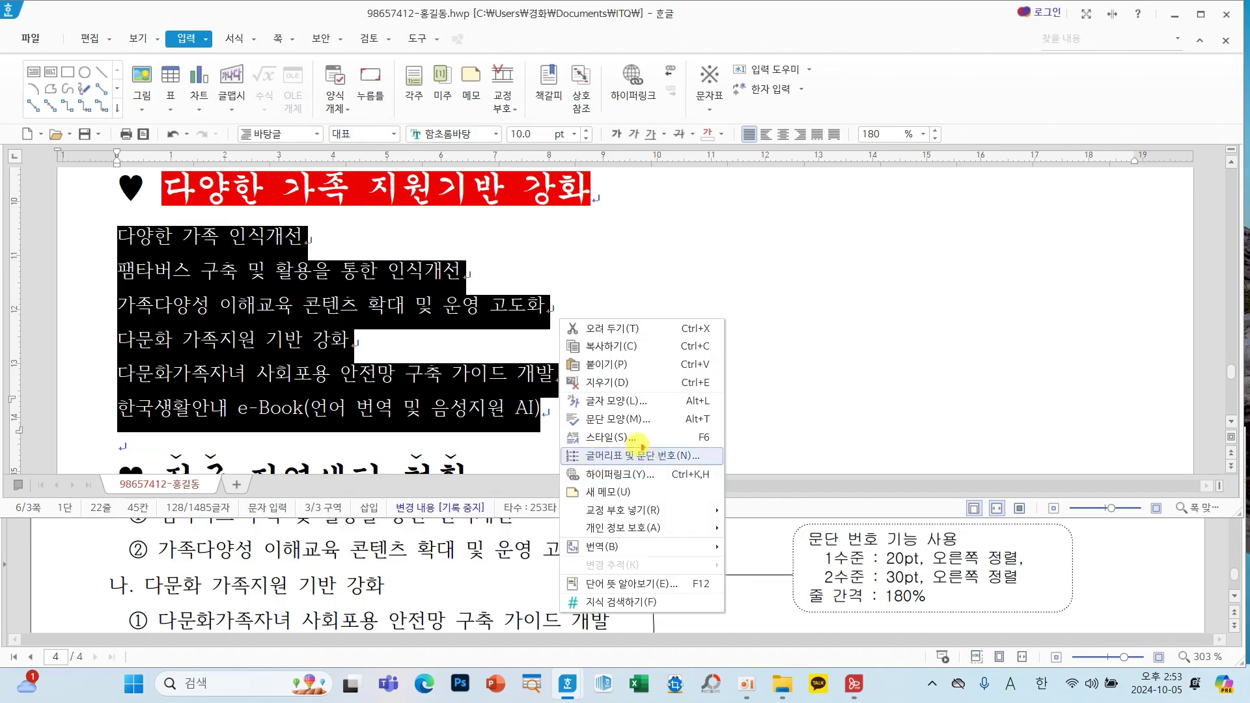
{"action": "mouse_move", "coordinate": [622, 439]}
{"action": "left_mouse_down"}
{"action": "mouse_move", "coordinate": [697, 456]}
{"action": "mouse_move", "coordinate": [697, 469]}
{"action": "left_mouse_up"}
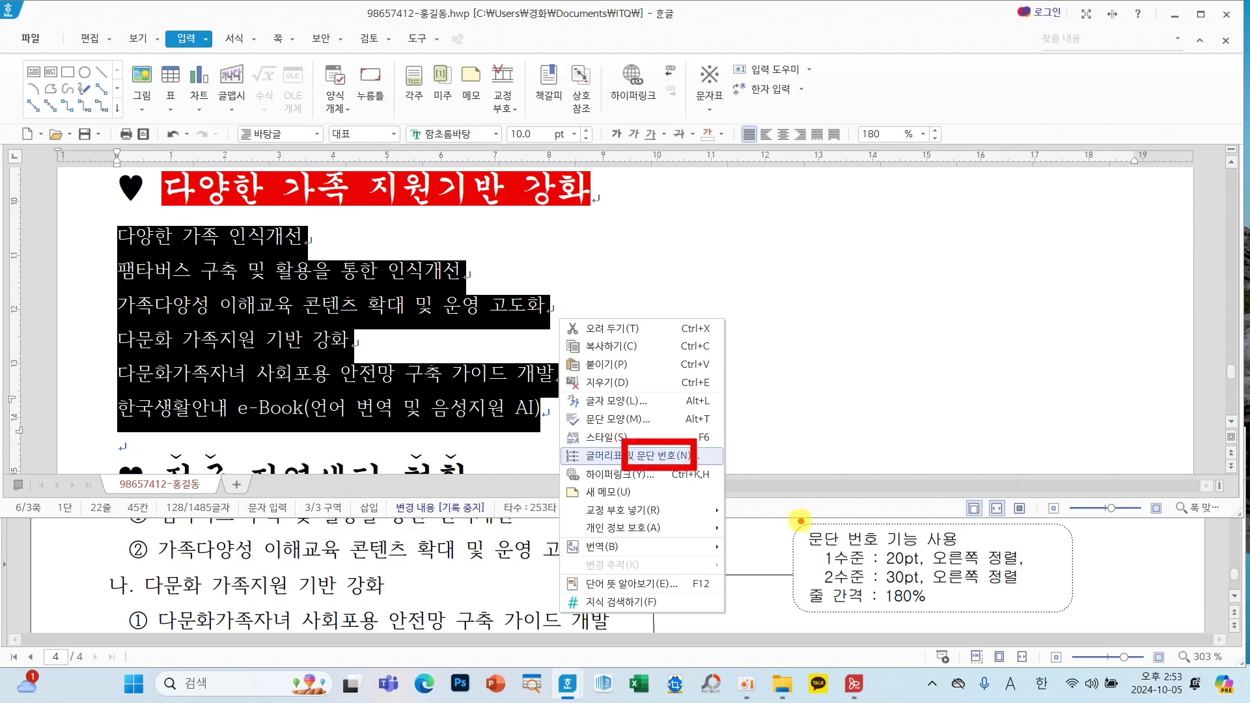
{"action": "left_click_drag", "start_coordinate": [787, 517], "coordinate": [890, 554]}
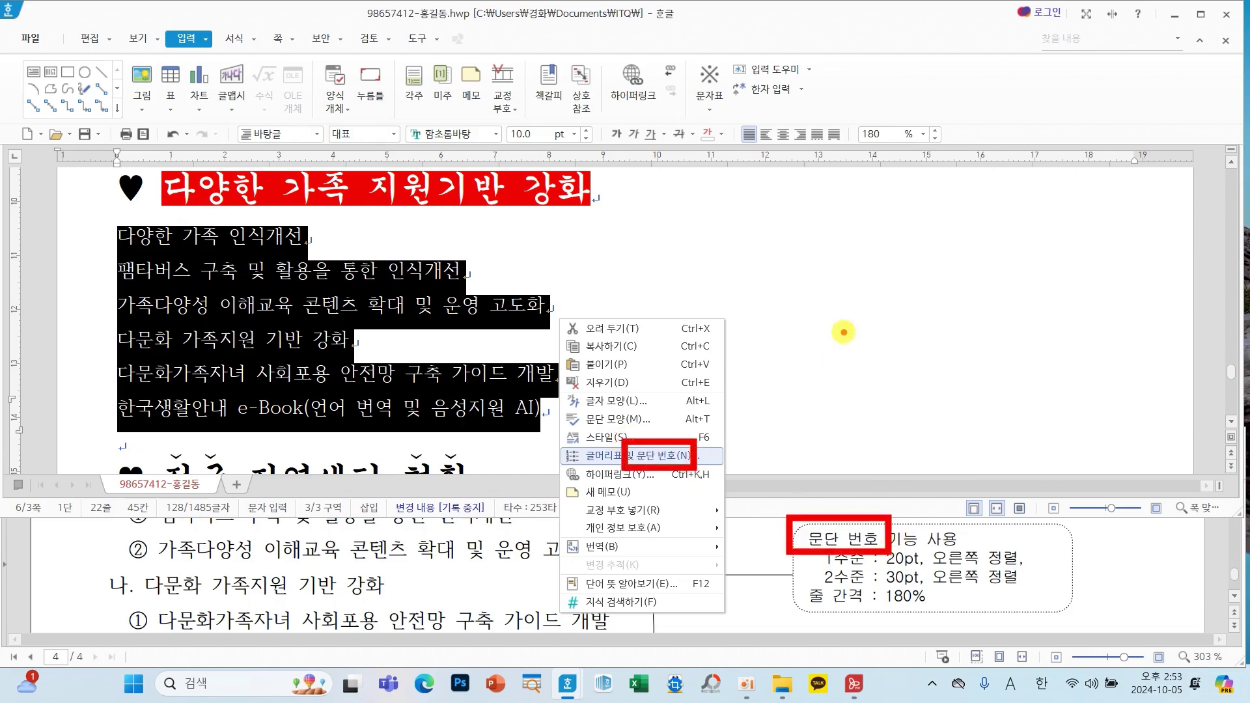
{"action": "key", "text": "Escape"}
Choose the 1. / 가. / 1) / 가) paragraph numbering preset for the six selected list lines and open its custom definition.
{"action": "right_click", "coordinate": [598, 299]}
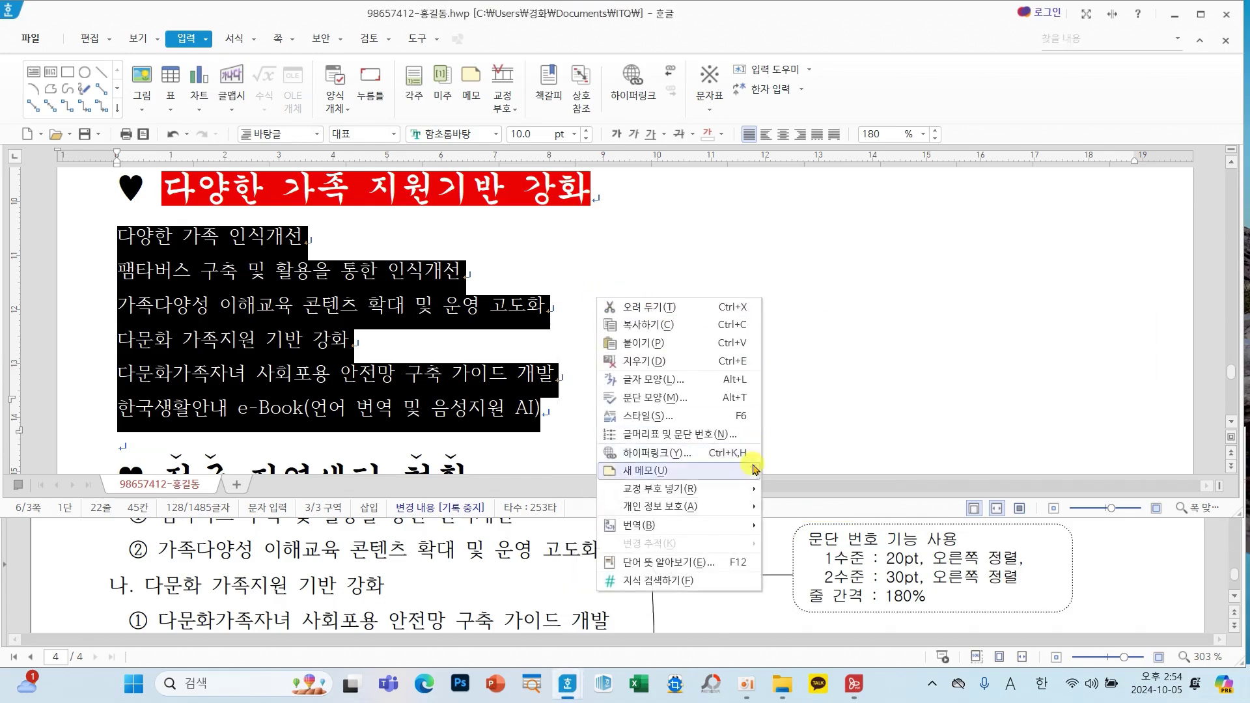
{"action": "left_click", "coordinate": [697, 434]}
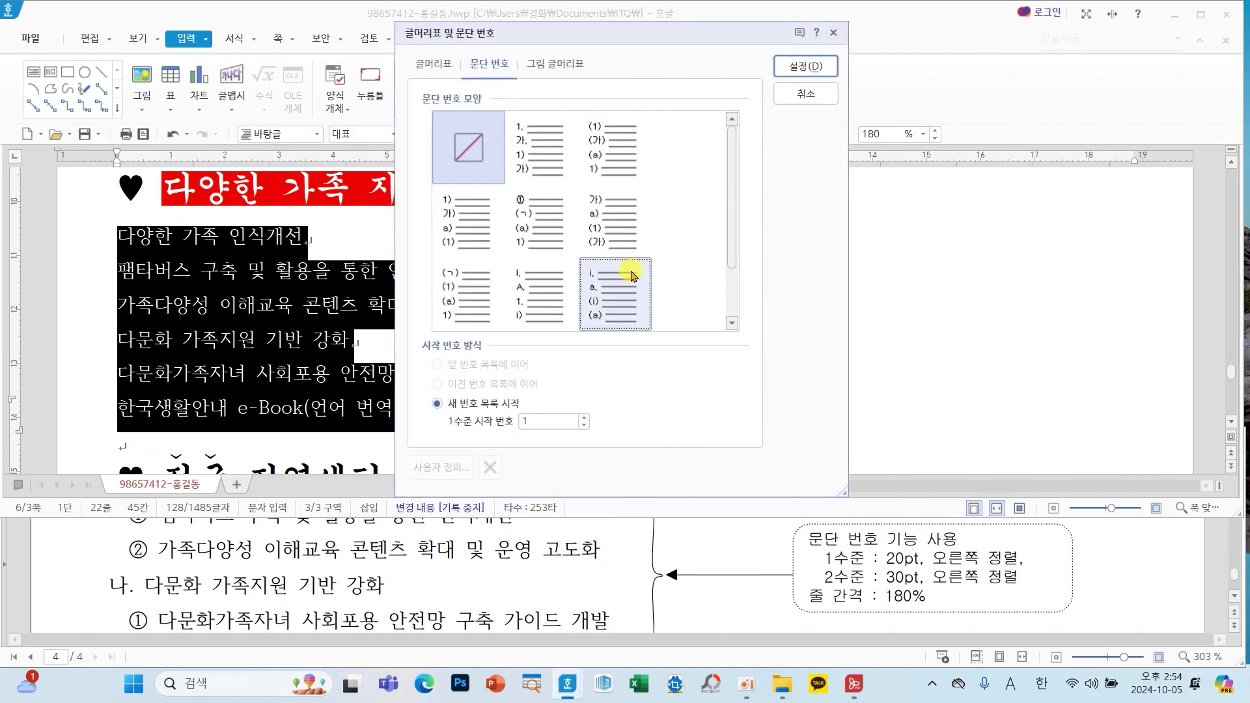
{"action": "left_click", "coordinate": [526, 127]}
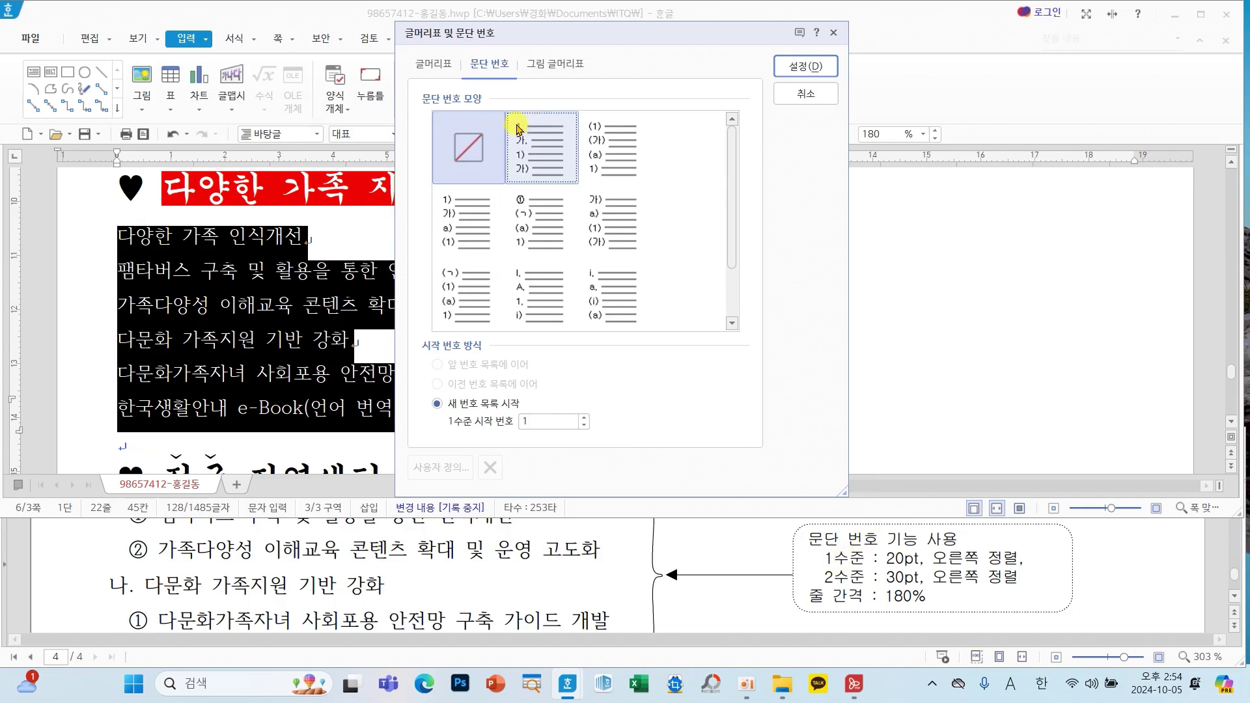
{"action": "left_click", "coordinate": [605, 143]}
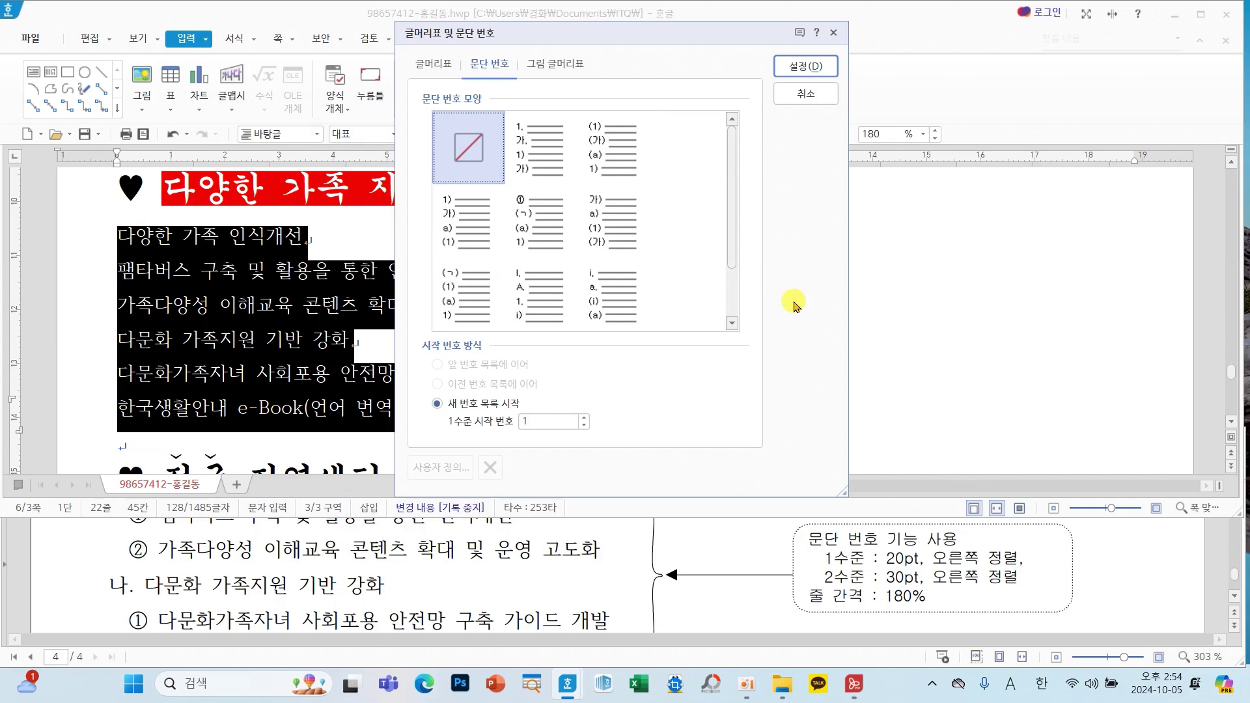
{"action": "scroll", "coordinate": [721, 287], "scroll_direction": "down", "scroll_amount": 1}
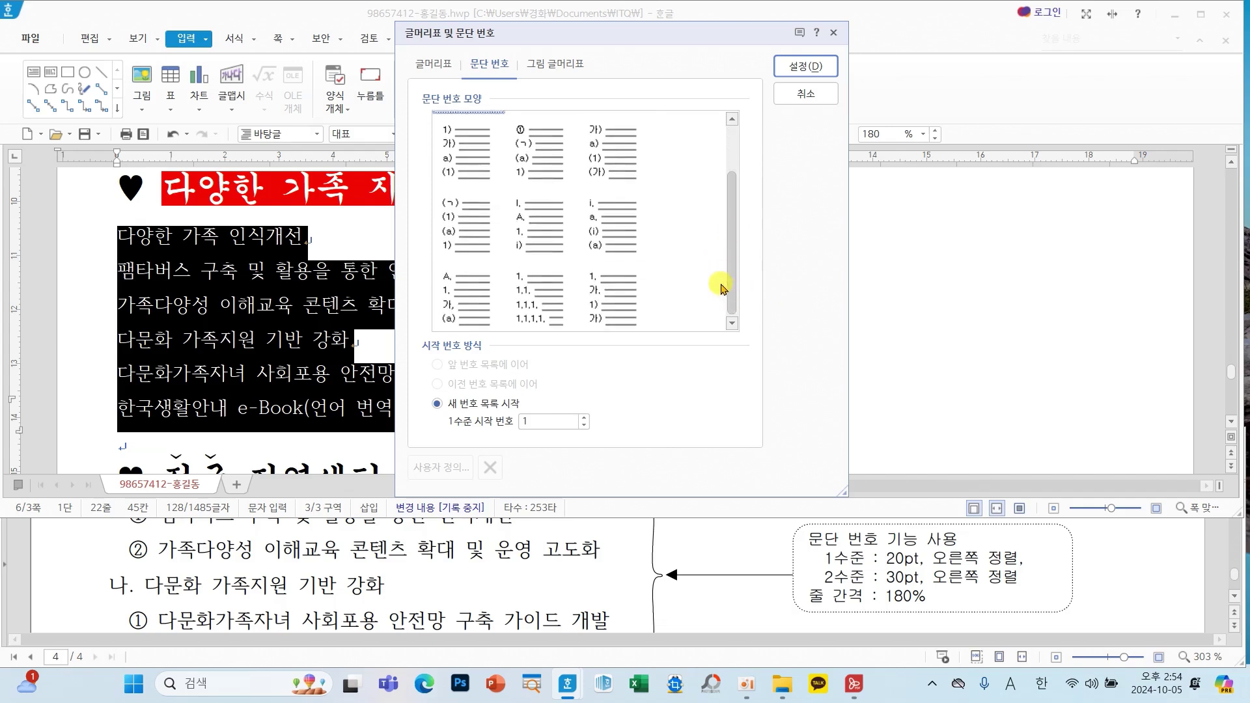
{"action": "scroll", "coordinate": [721, 303], "scroll_direction": "up", "scroll_amount": 1}
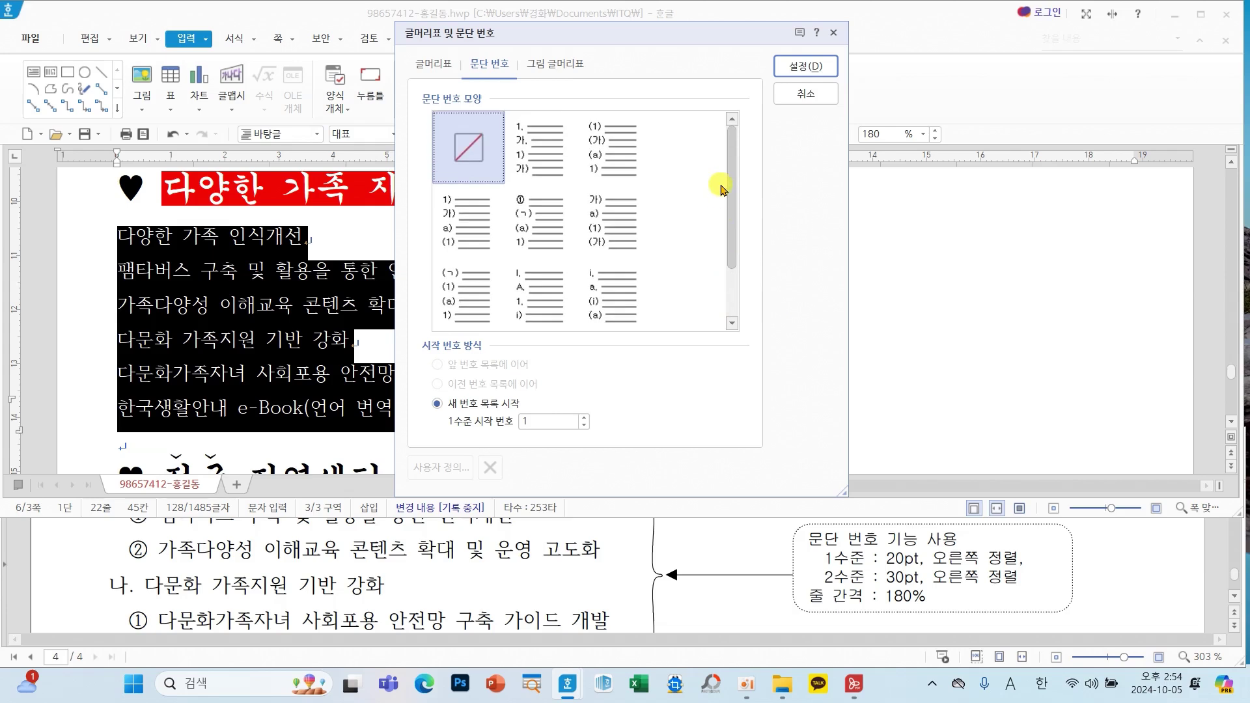
{"action": "left_click", "coordinate": [519, 137]}
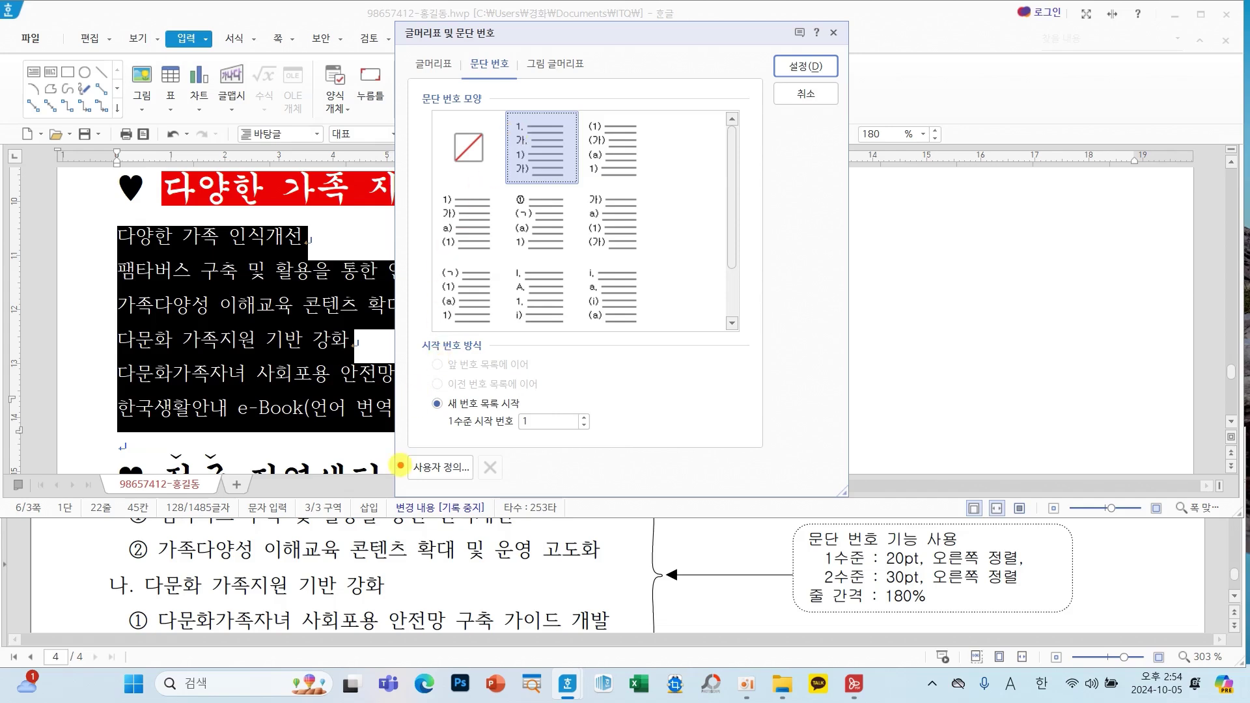
{"action": "mouse_move", "coordinate": [416, 428]}
{"action": "left_mouse_down"}
{"action": "mouse_move", "coordinate": [422, 448]}
{"action": "mouse_move", "coordinate": [447, 439]}
{"action": "left_mouse_up"}
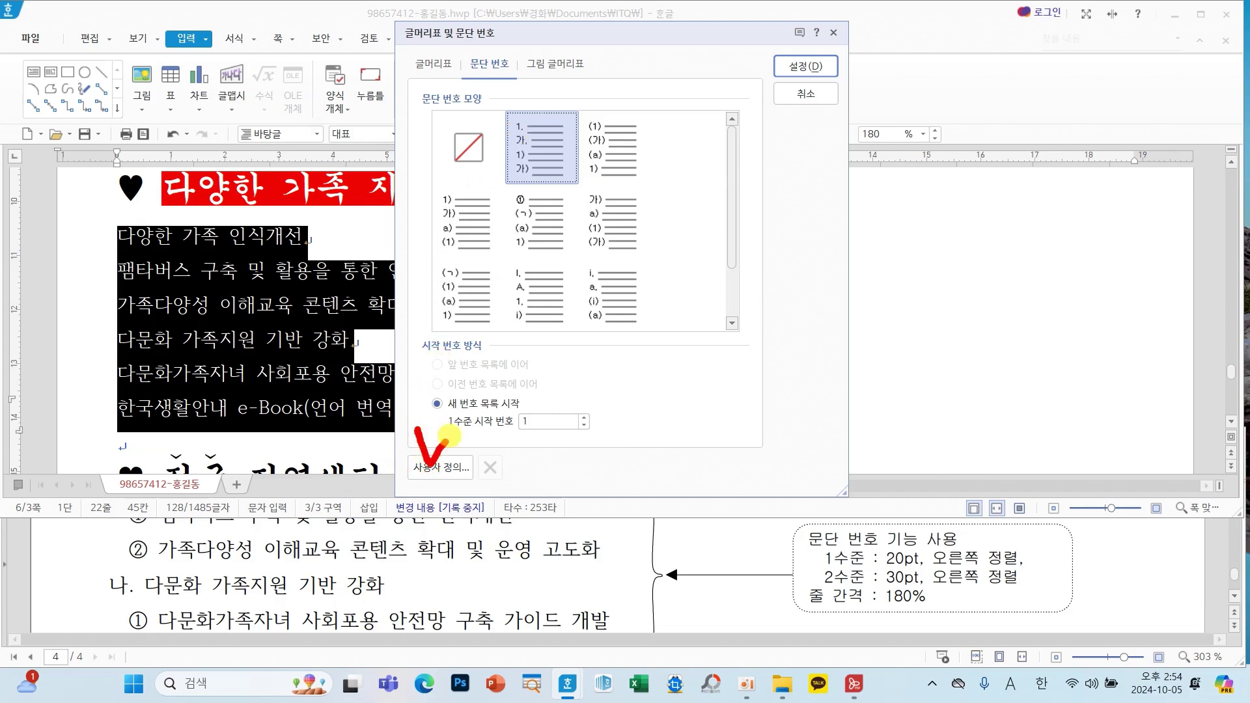
{"action": "left_click", "coordinate": [446, 468]}
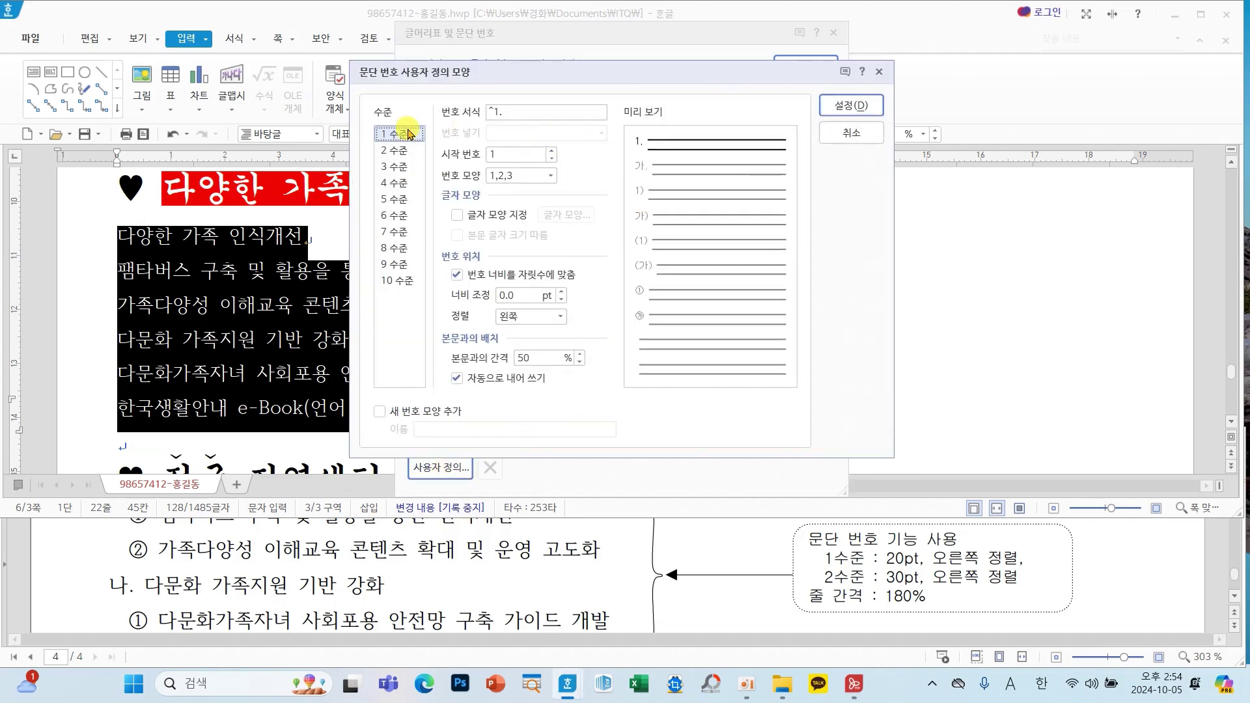
Define numbering level 1 (1 수준) with number shape 가,나,다, width adjustment 20 pt and 오른쪽 alignment.
{"action": "left_click", "coordinate": [549, 175]}
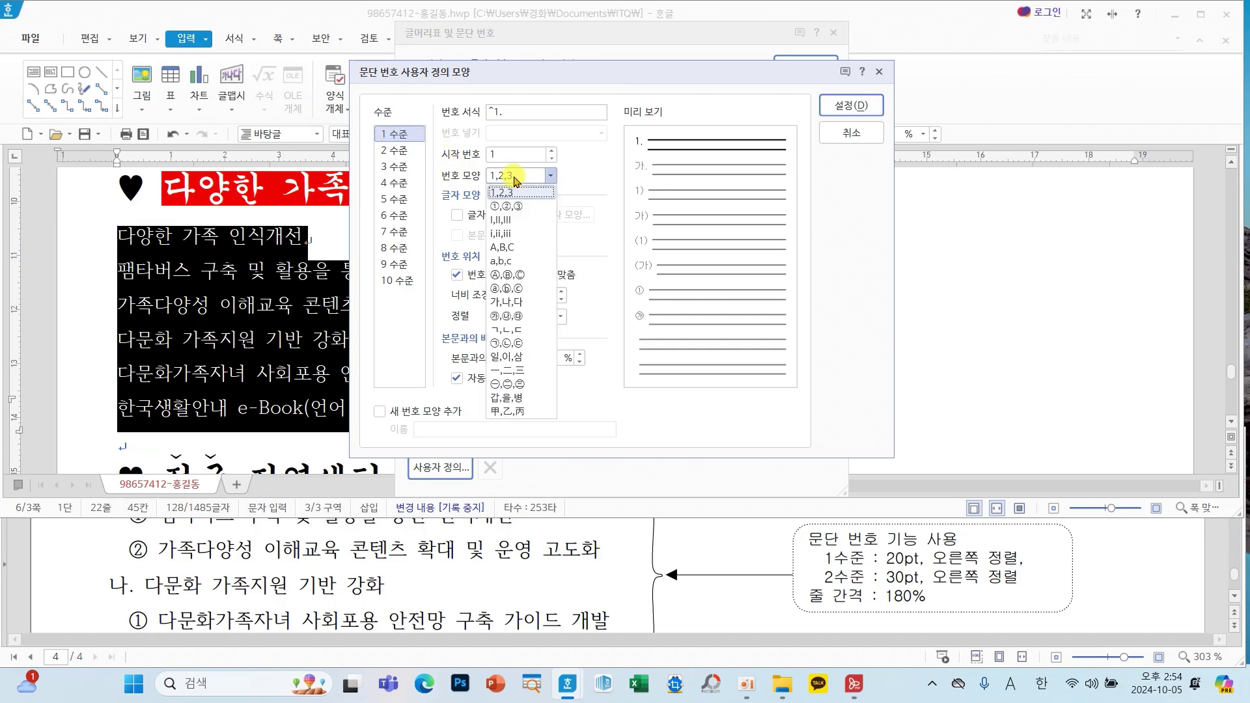
{"action": "left_click", "coordinate": [525, 303]}
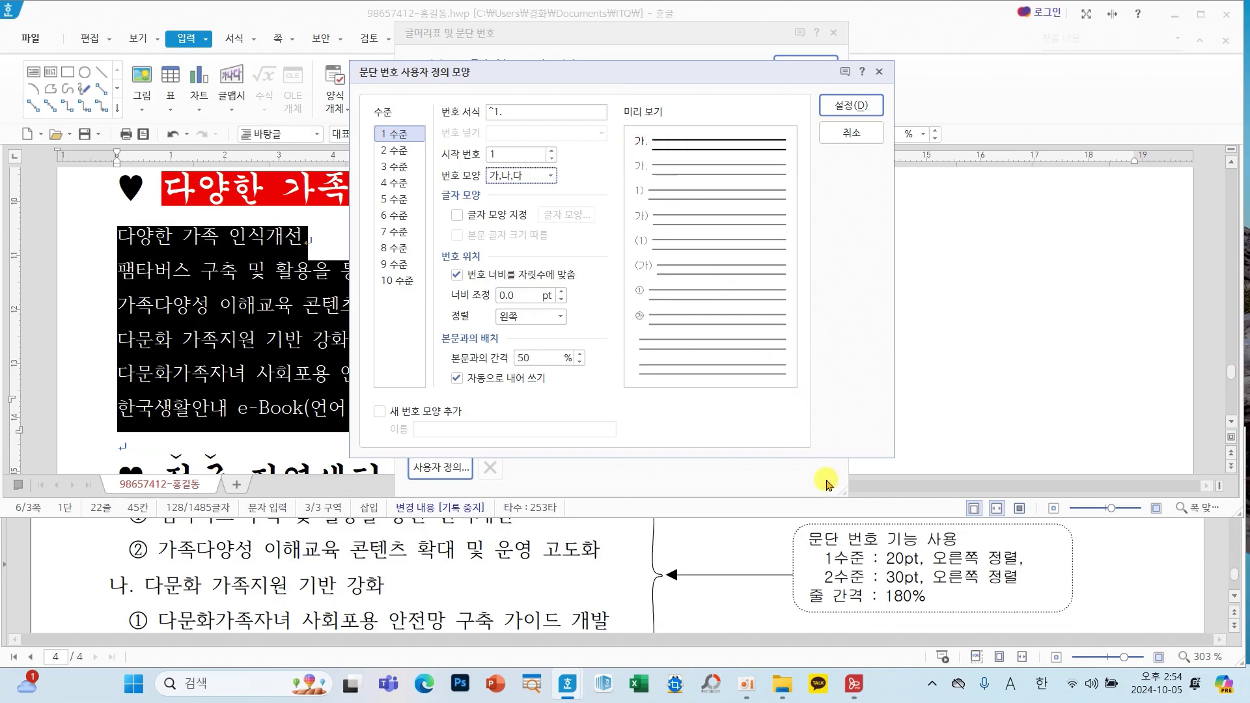
{"action": "left_click_drag", "start_coordinate": [800, 546], "coordinate": [1036, 572]}
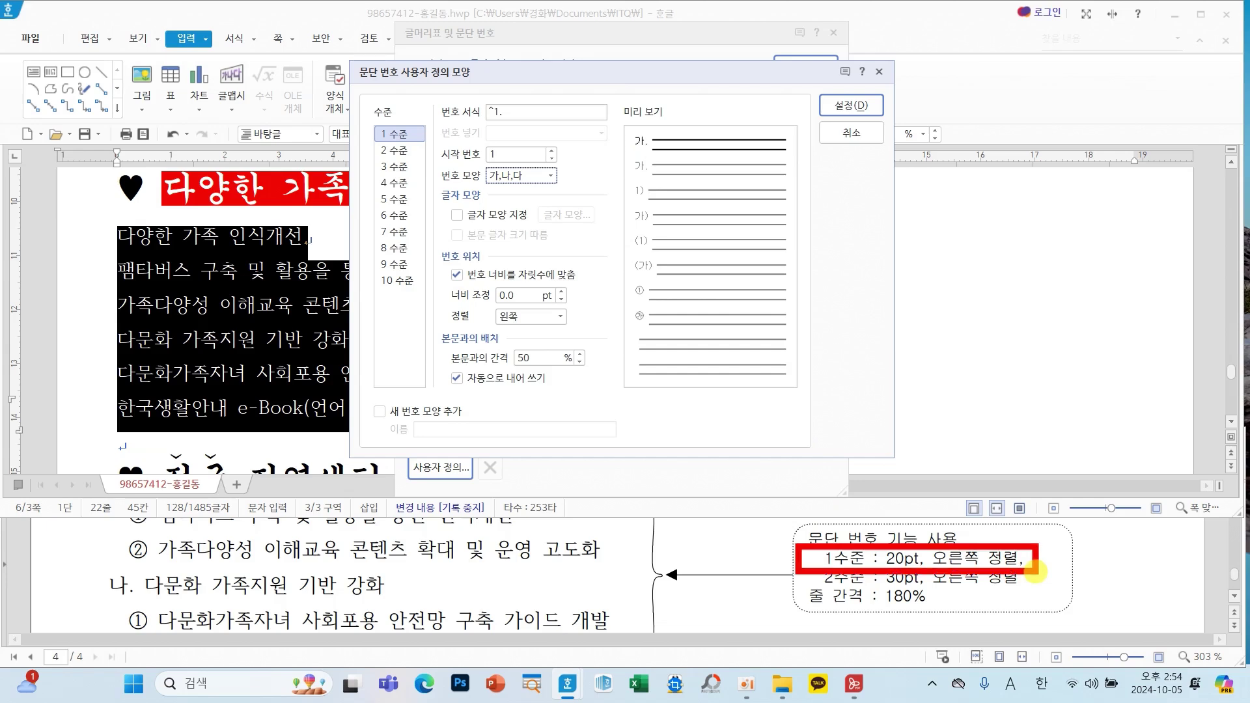
{"action": "mouse_move", "coordinate": [420, 237]}
{"action": "left_mouse_down"}
{"action": "mouse_move", "coordinate": [436, 267]}
{"action": "mouse_move", "coordinate": [597, 340]}
{"action": "left_mouse_up"}
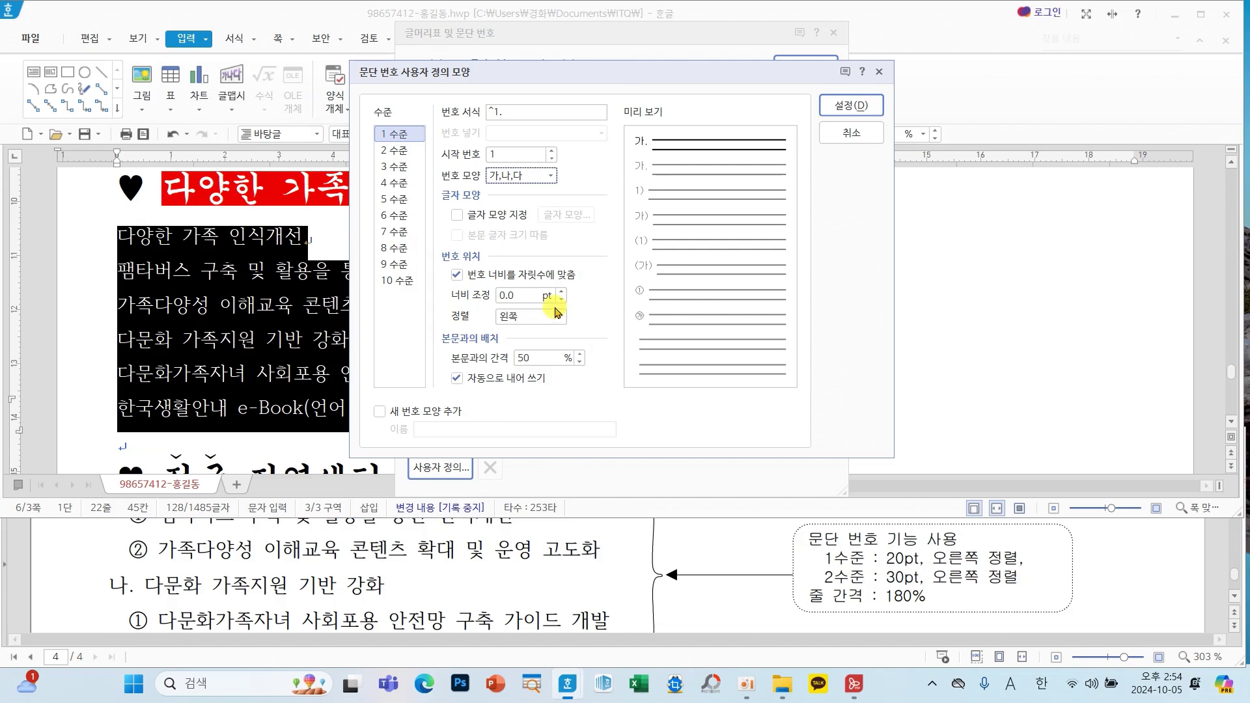
{"action": "key", "text": "Escape"}
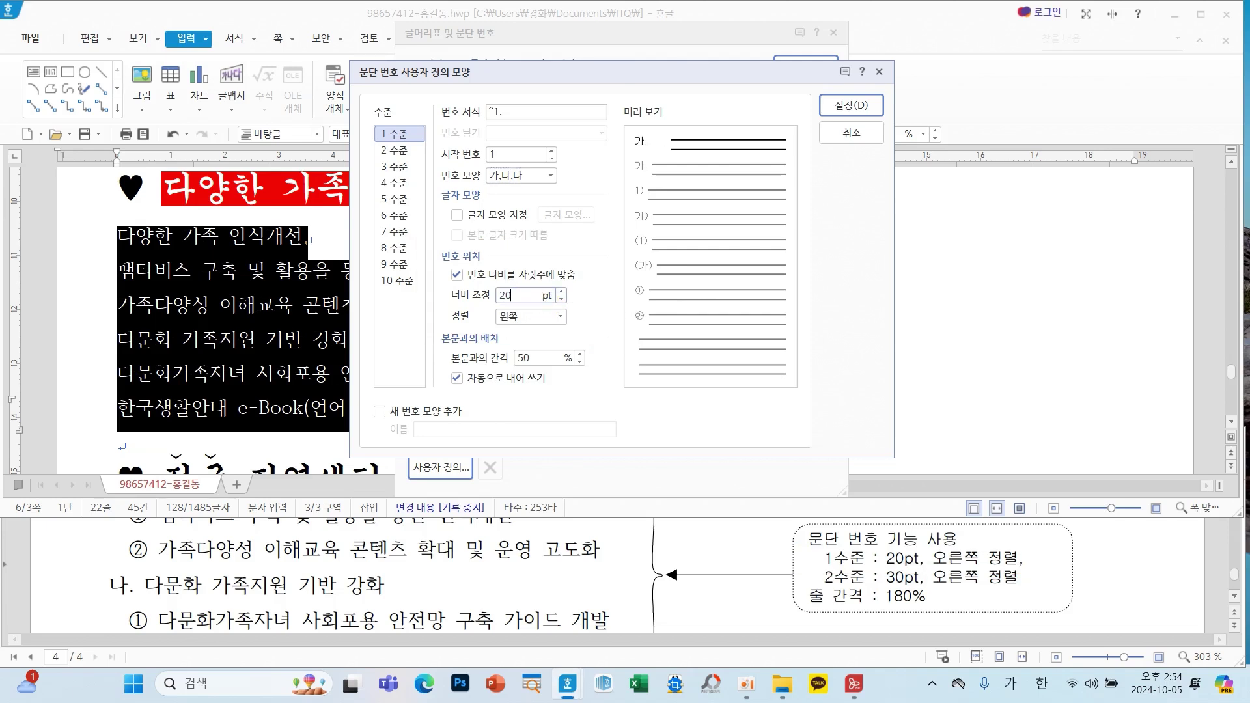
{"action": "key", "text": "Tab"}
{"action": "key", "text": "alt+Down"}
{"action": "key", "text": "Down"}
{"action": "key", "text": "Down"}
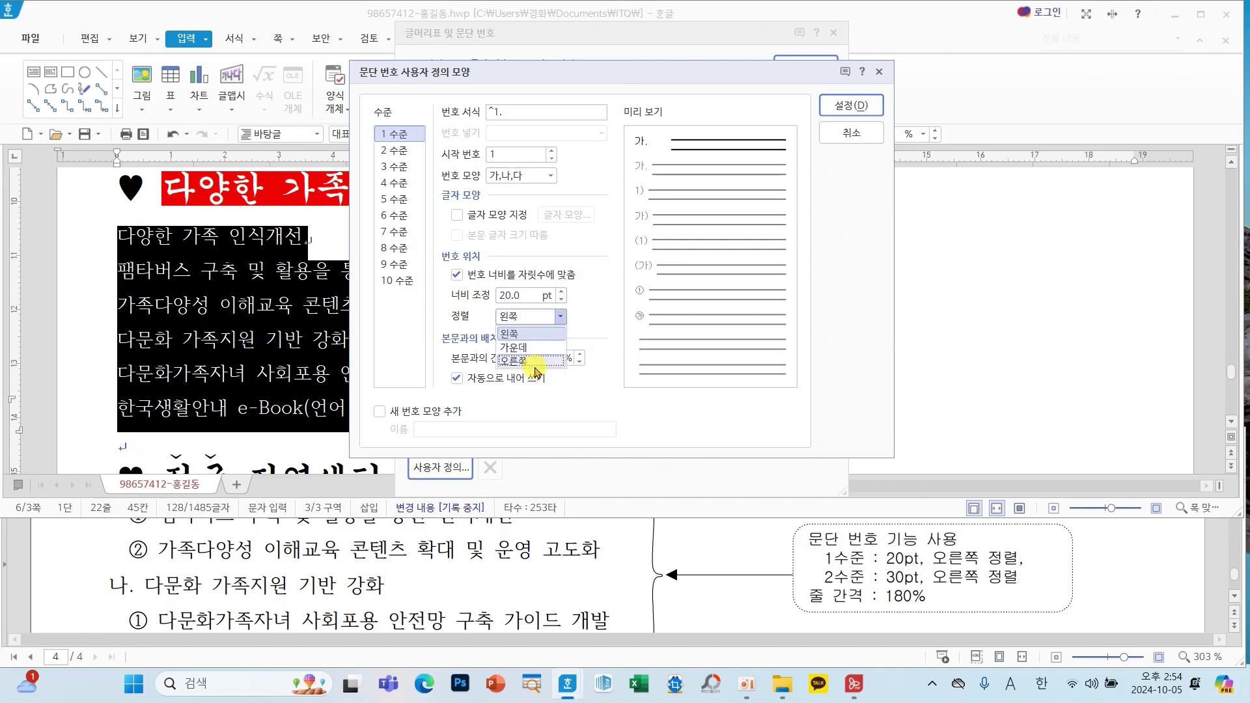
{"action": "key", "text": "Return"}
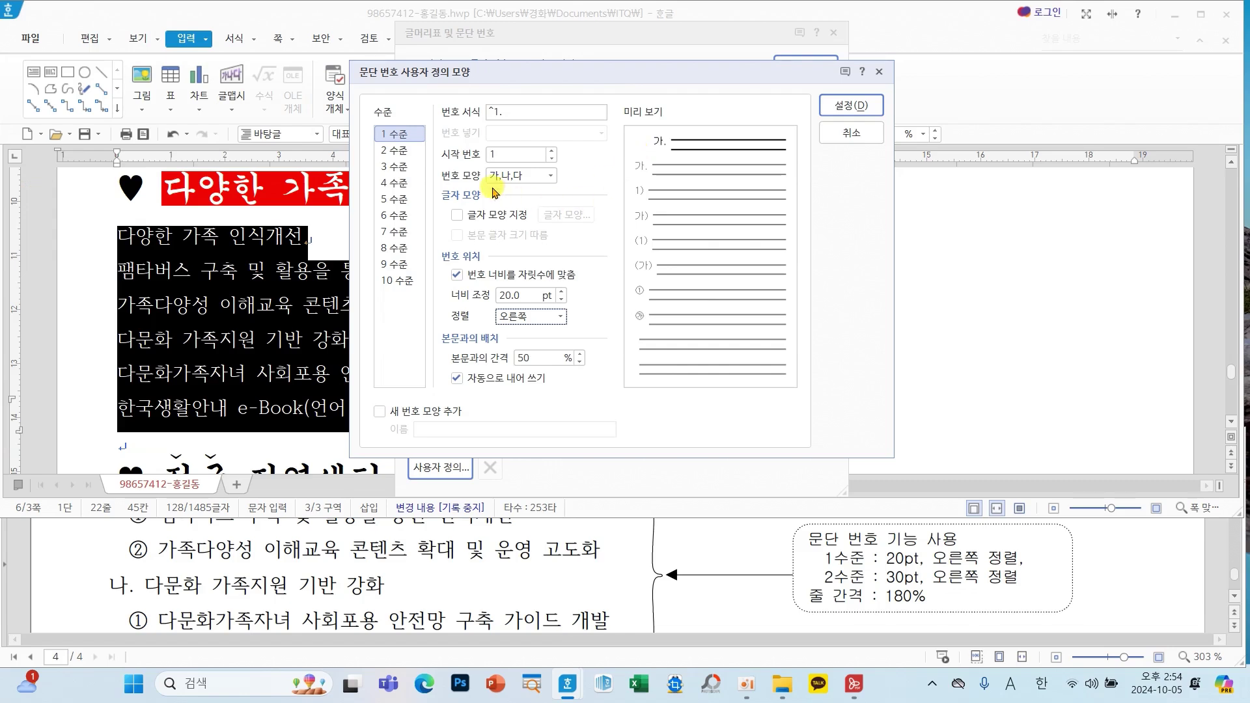
Give numbering level 2 (2 수준) the number shape ①,②,③ and the number format ^2 without the trailing period.
{"action": "left_click", "coordinate": [263, 126]}
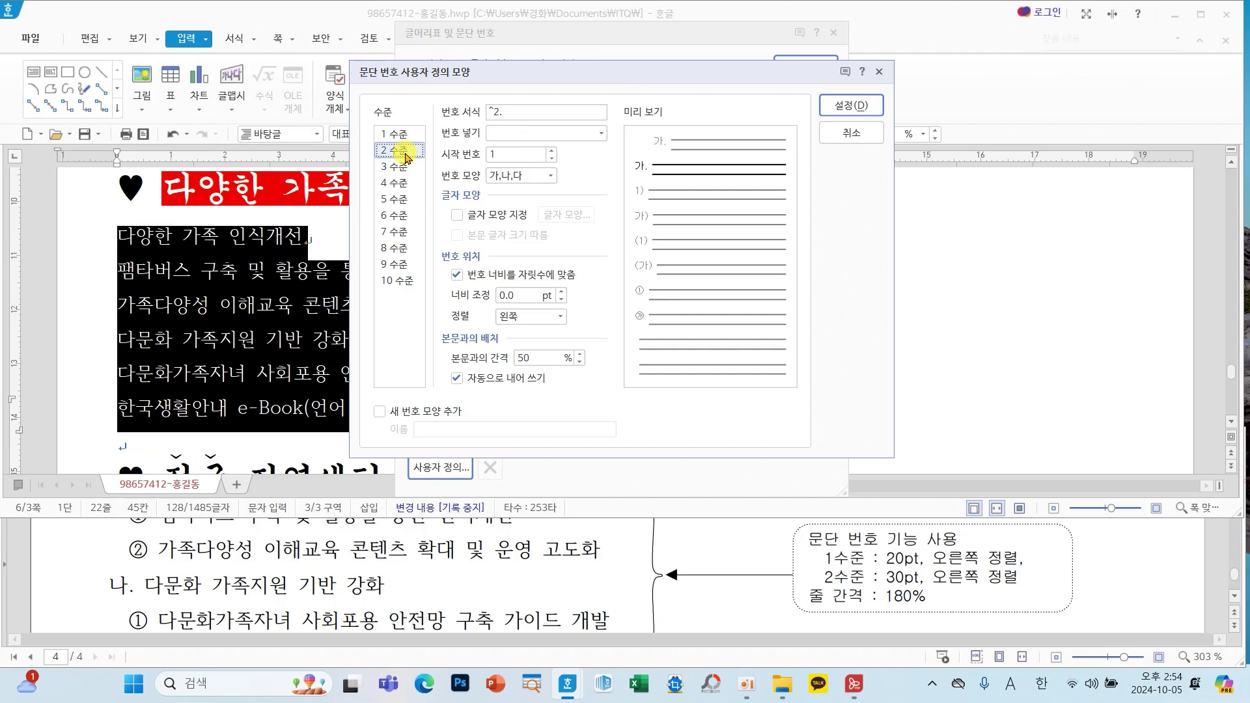
{"action": "left_click", "coordinate": [504, 174]}
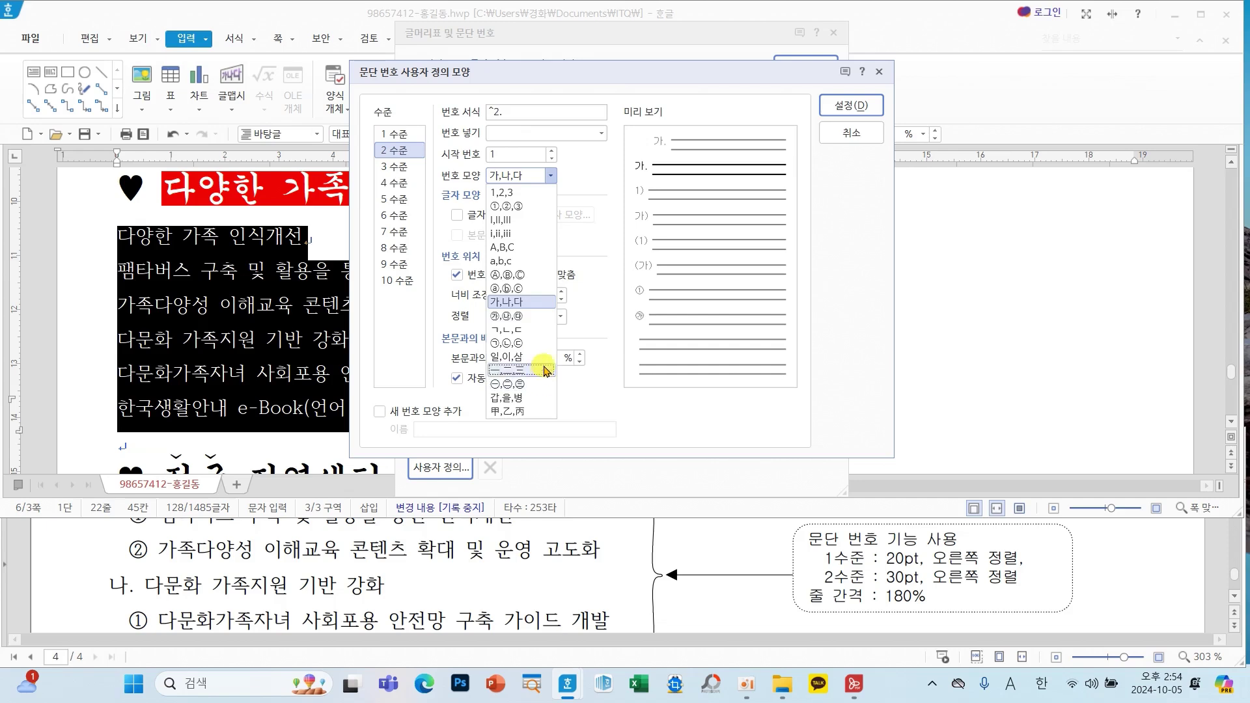
{"action": "left_click", "coordinate": [542, 205]}
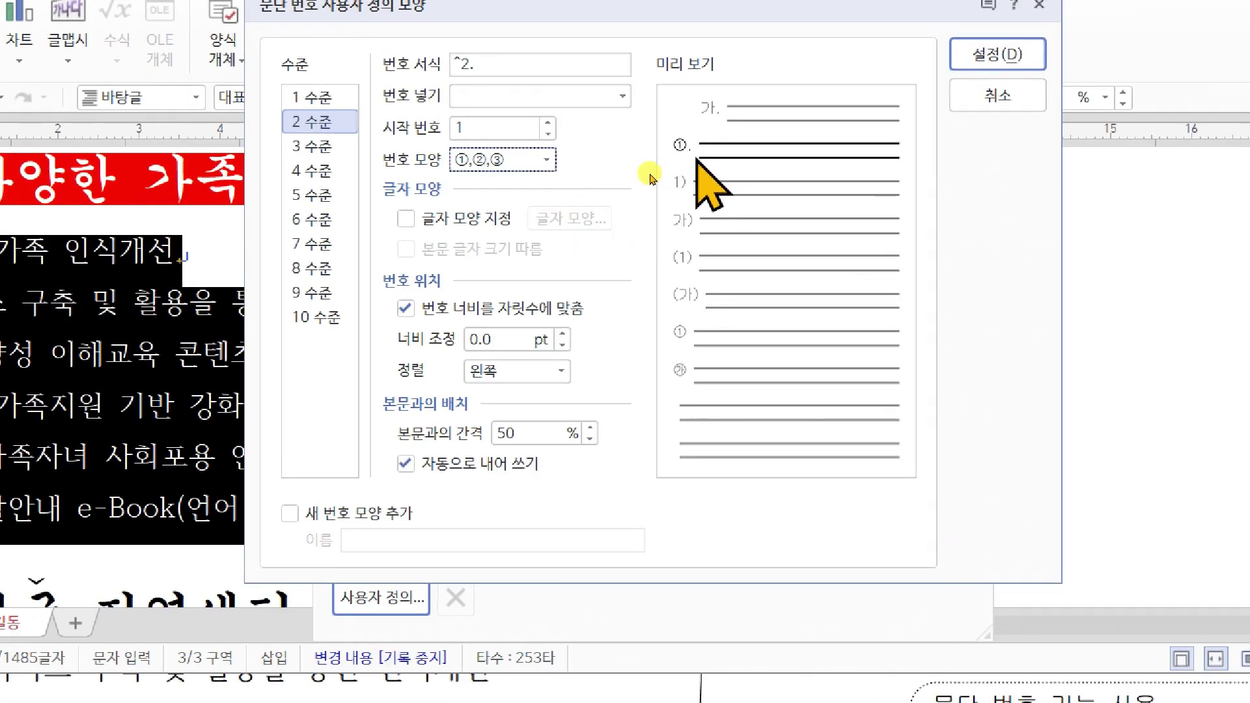
{"action": "left_click", "coordinate": [520, 63]}
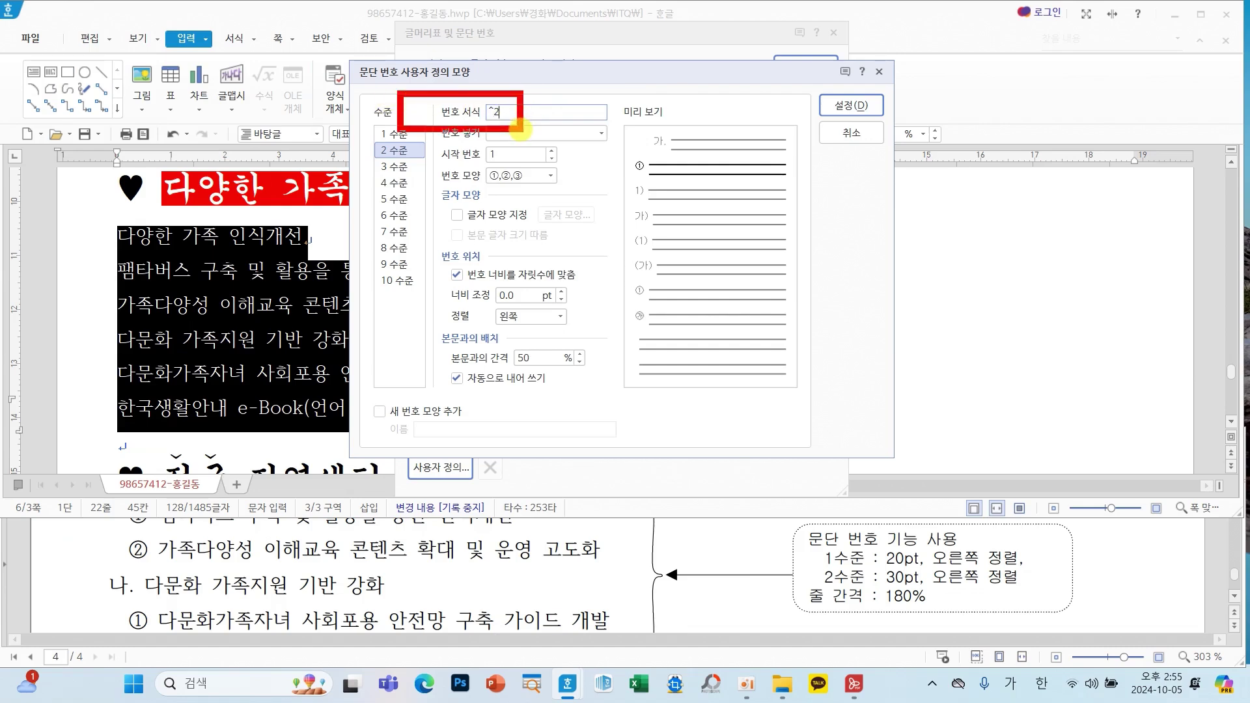
{"action": "mouse_move", "coordinate": [477, 342]}
{"action": "left_mouse_down"}
{"action": "mouse_move", "coordinate": [488, 315]}
{"action": "mouse_move", "coordinate": [507, 340]}
{"action": "mouse_move", "coordinate": [557, 339]}
{"action": "mouse_move", "coordinate": [563, 409]}
{"action": "left_mouse_up"}
{"action": "left_click", "coordinate": [590, 401]}
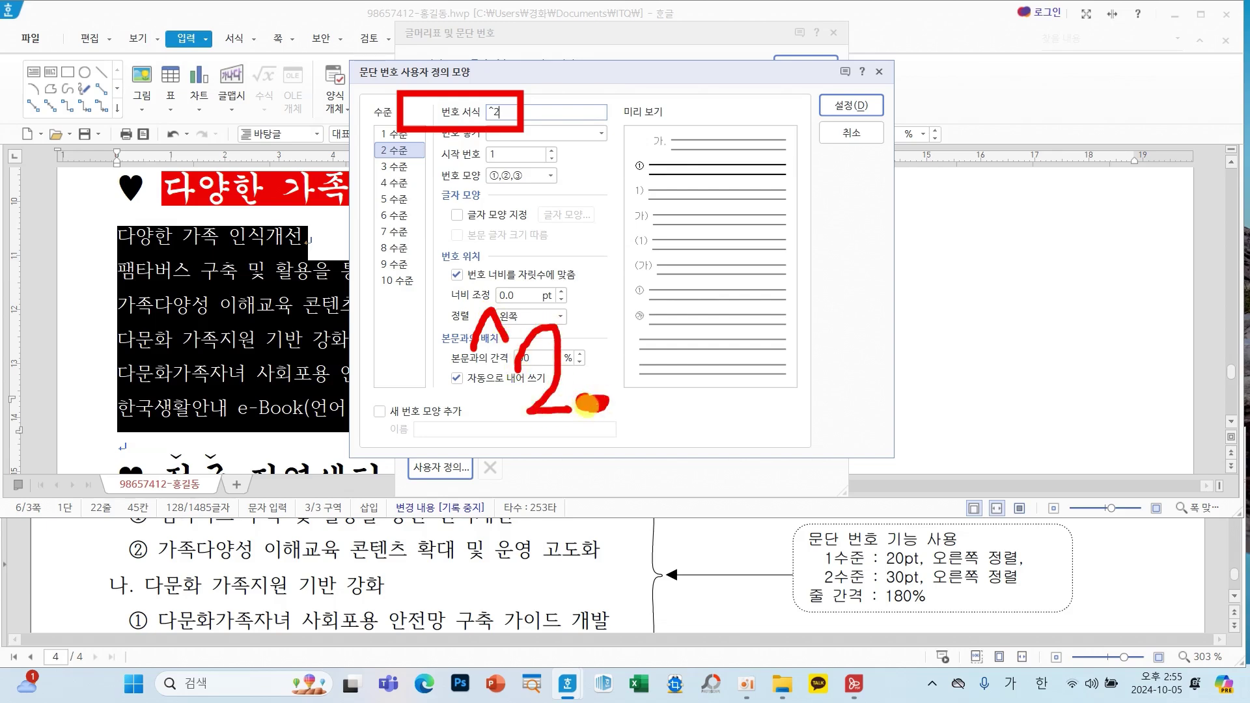
{"action": "left_click_drag", "start_coordinate": [616, 366], "coordinate": [568, 435]}
{"action": "left_click_drag", "start_coordinate": [578, 382], "coordinate": [629, 439]}
{"action": "left_click_drag", "start_coordinate": [609, 174], "coordinate": [682, 174]}
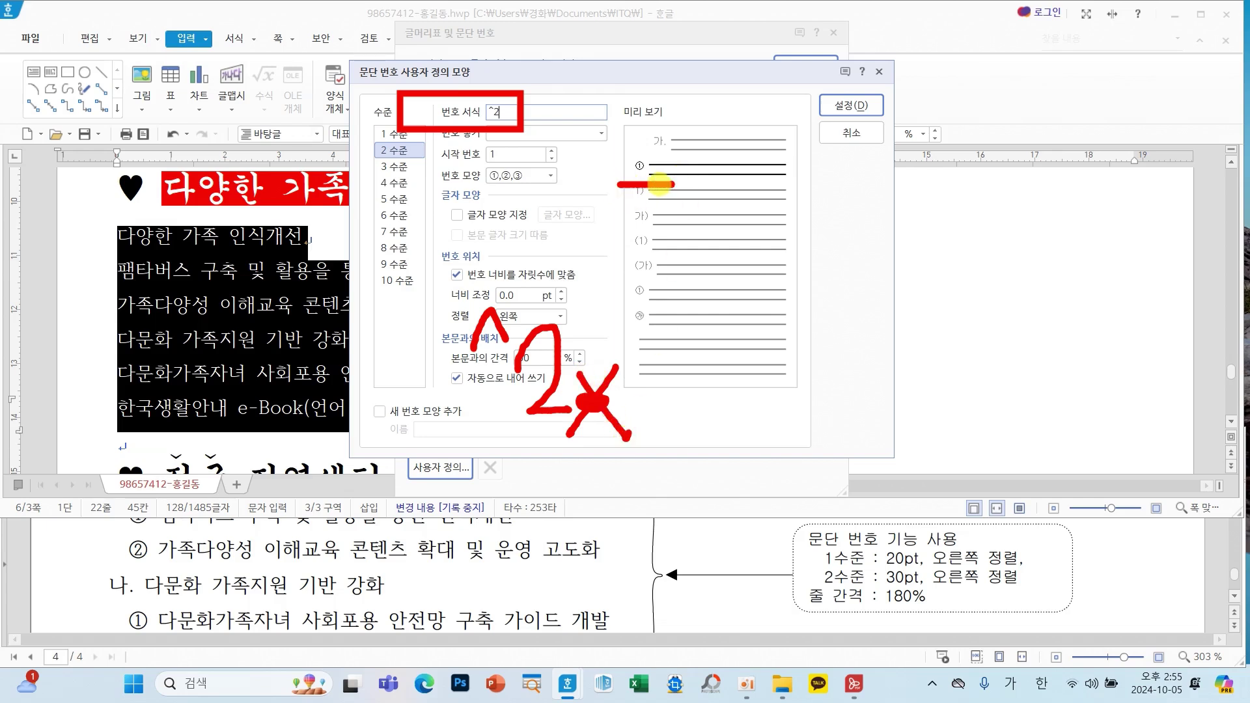
{"action": "key", "text": "Escape"}
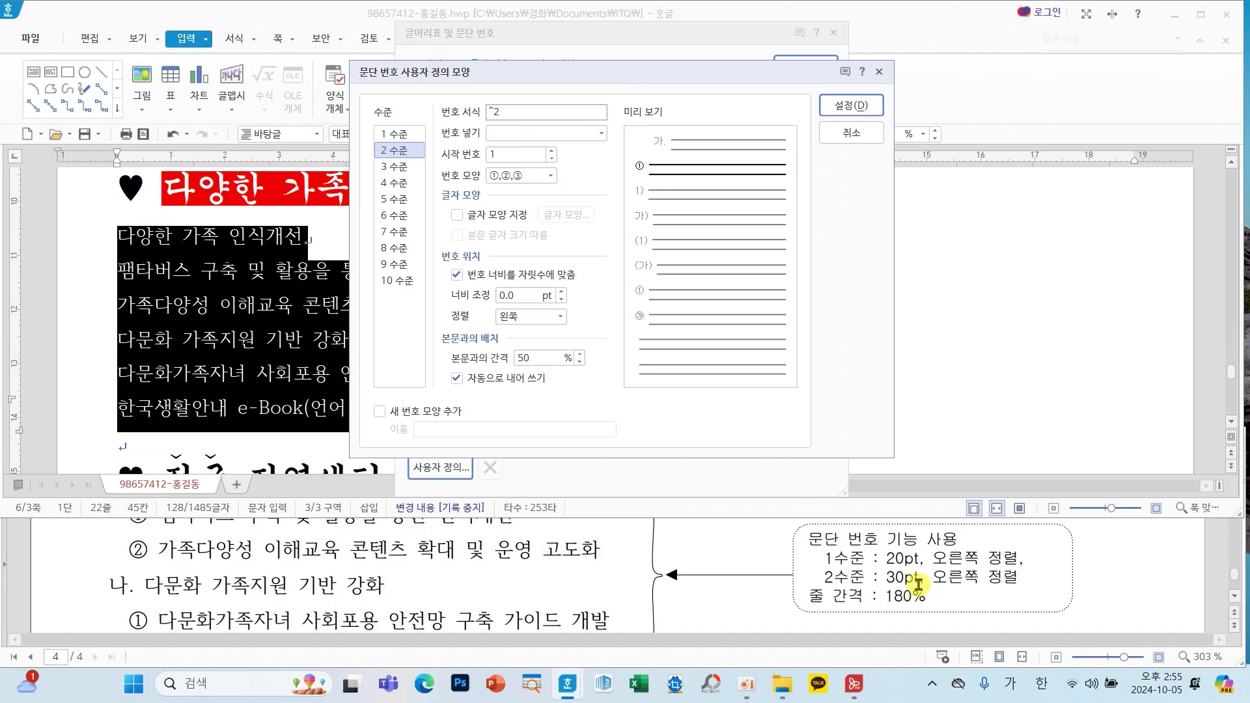
Set level 2's width adjustment to 30 pt with 오른쪽 alignment, and apply the custom numbering to the six list lines.
{"action": "left_click_drag", "start_coordinate": [806, 564], "coordinate": [1043, 594]}
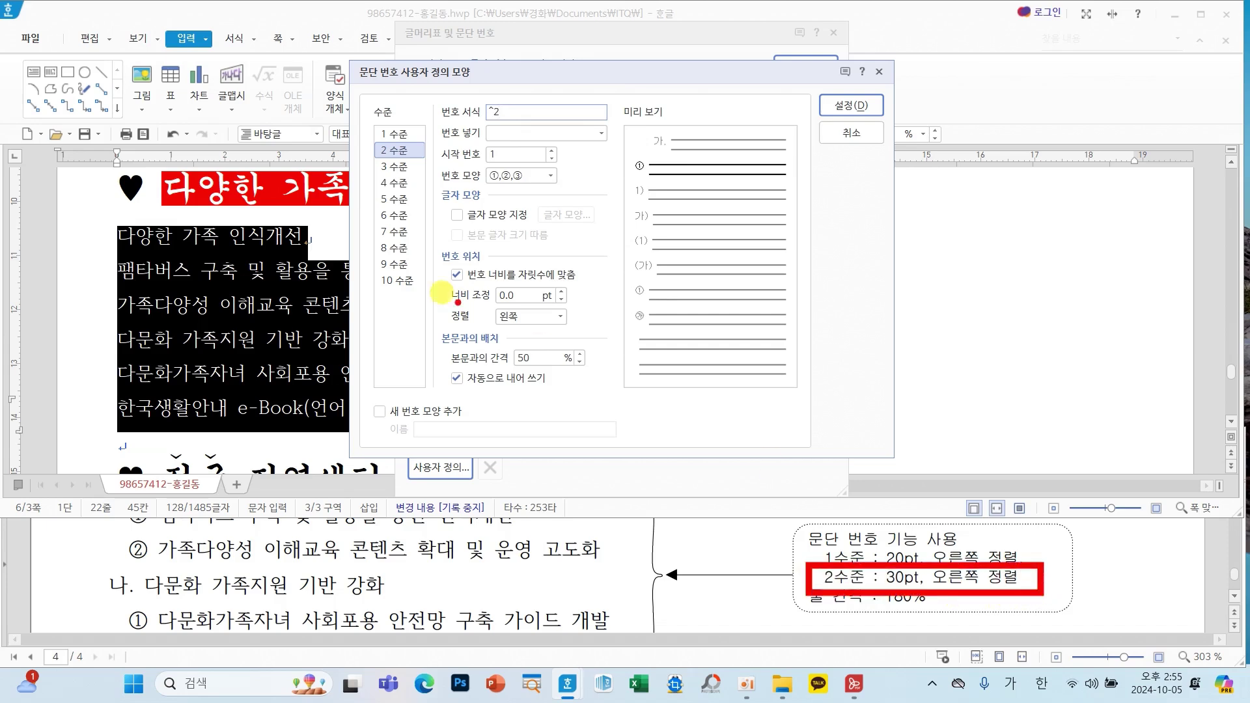
{"action": "mouse_move", "coordinate": [436, 247]}
{"action": "left_mouse_down"}
{"action": "mouse_move", "coordinate": [498, 296]}
{"action": "mouse_move", "coordinate": [593, 335]}
{"action": "left_mouse_up"}
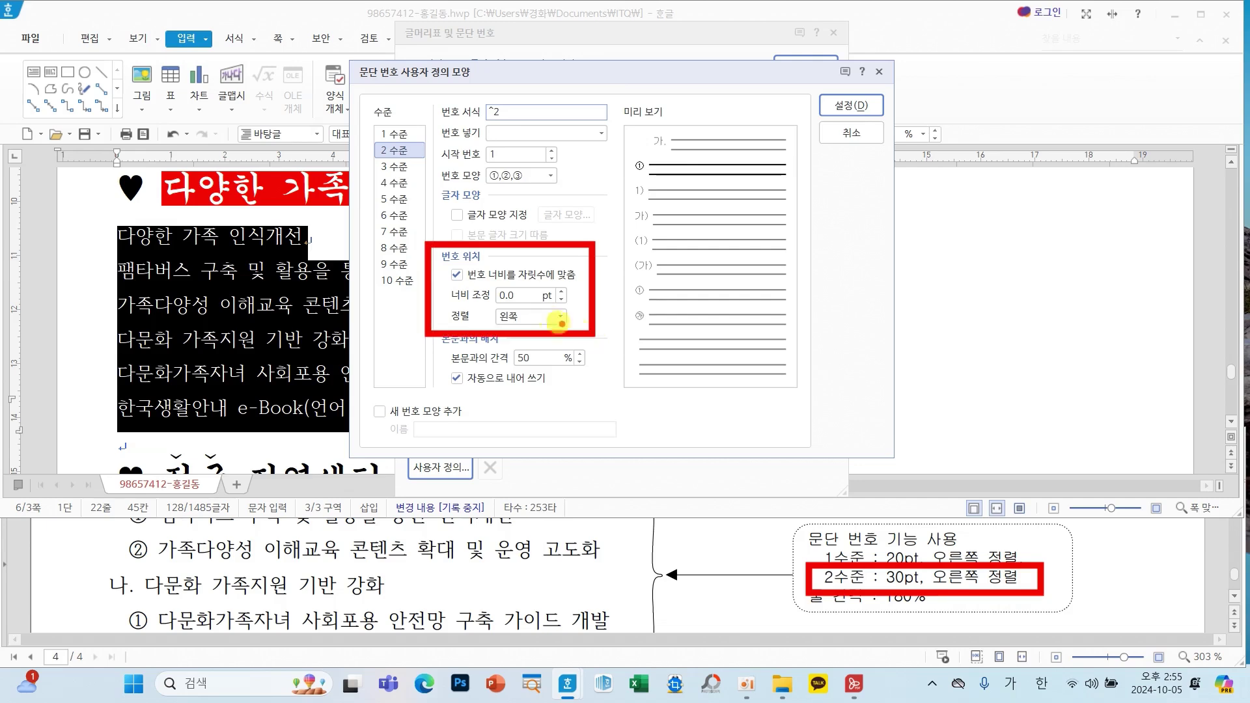
{"action": "double_click", "coordinate": [521, 297]}
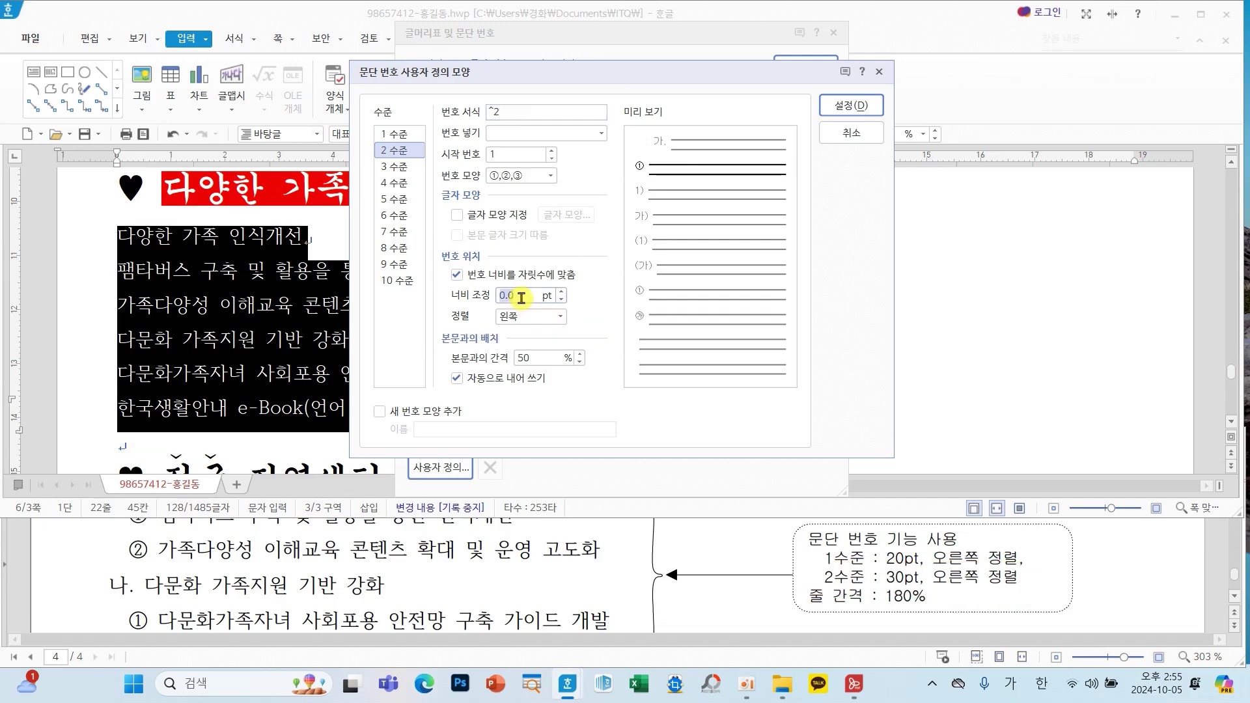
{"action": "type", "text": "30"}
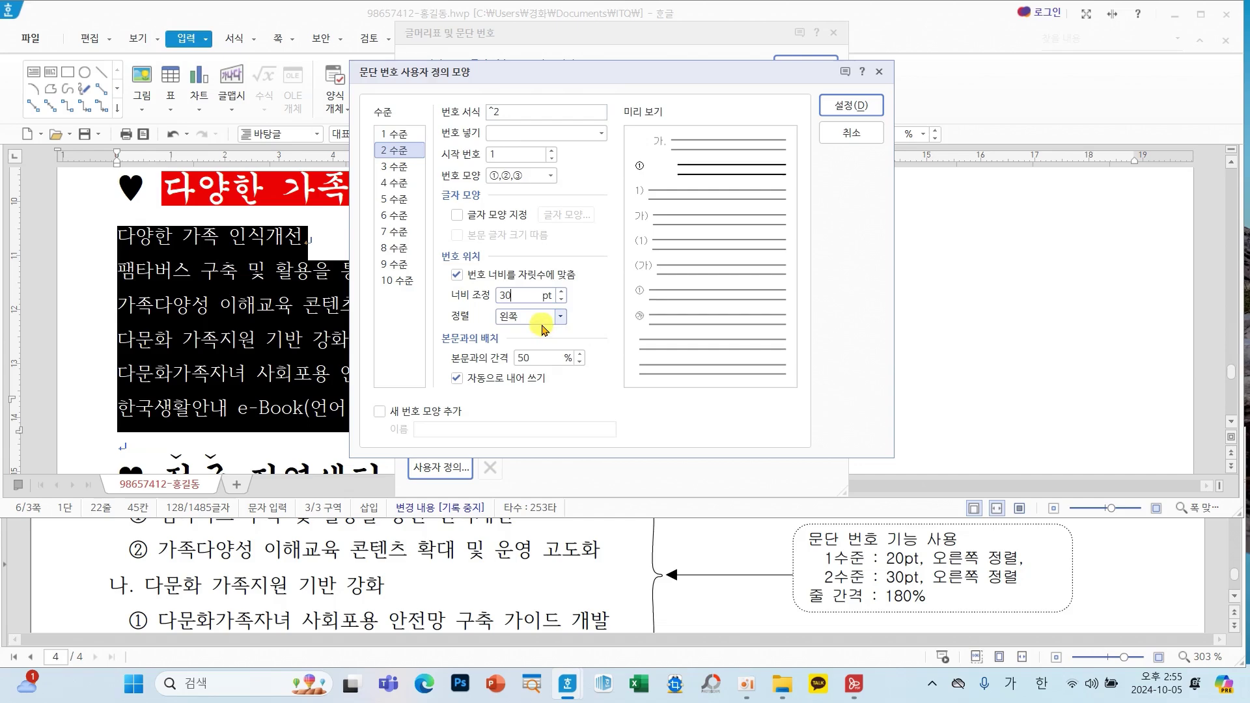
{"action": "left_click", "coordinate": [541, 319]}
{"action": "left_click", "coordinate": [529, 363]}
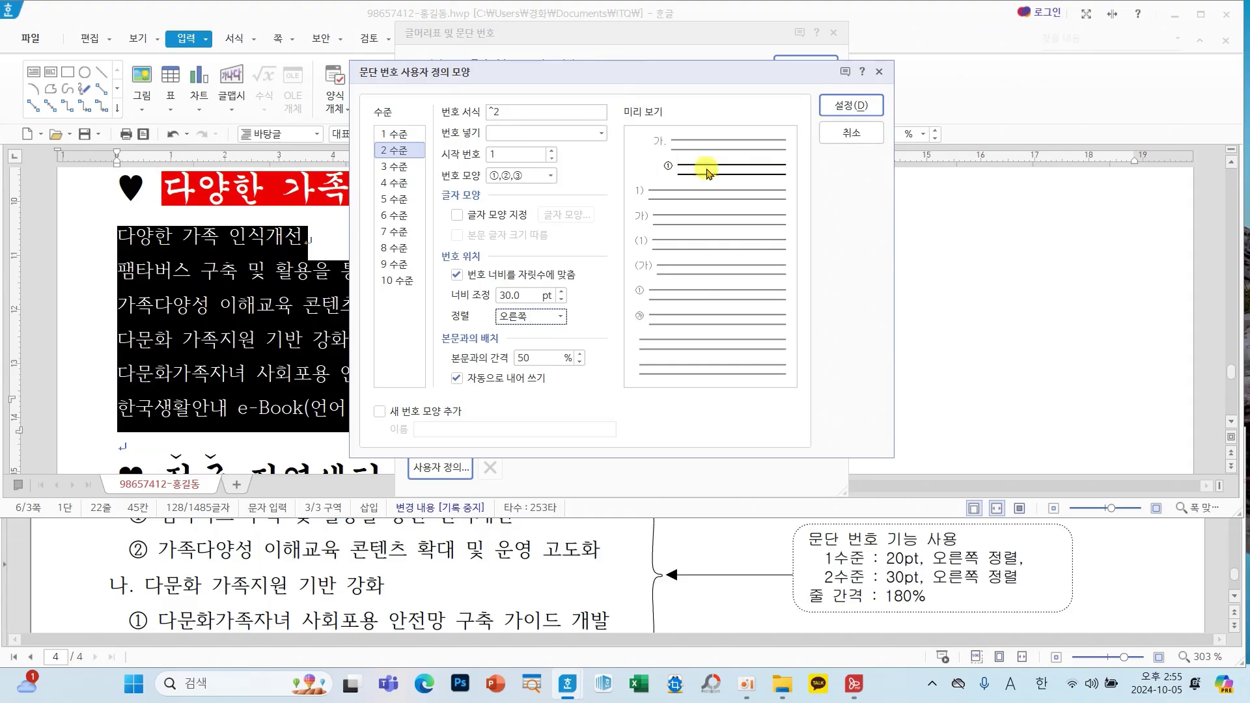
{"action": "left_click", "coordinate": [940, 45]}
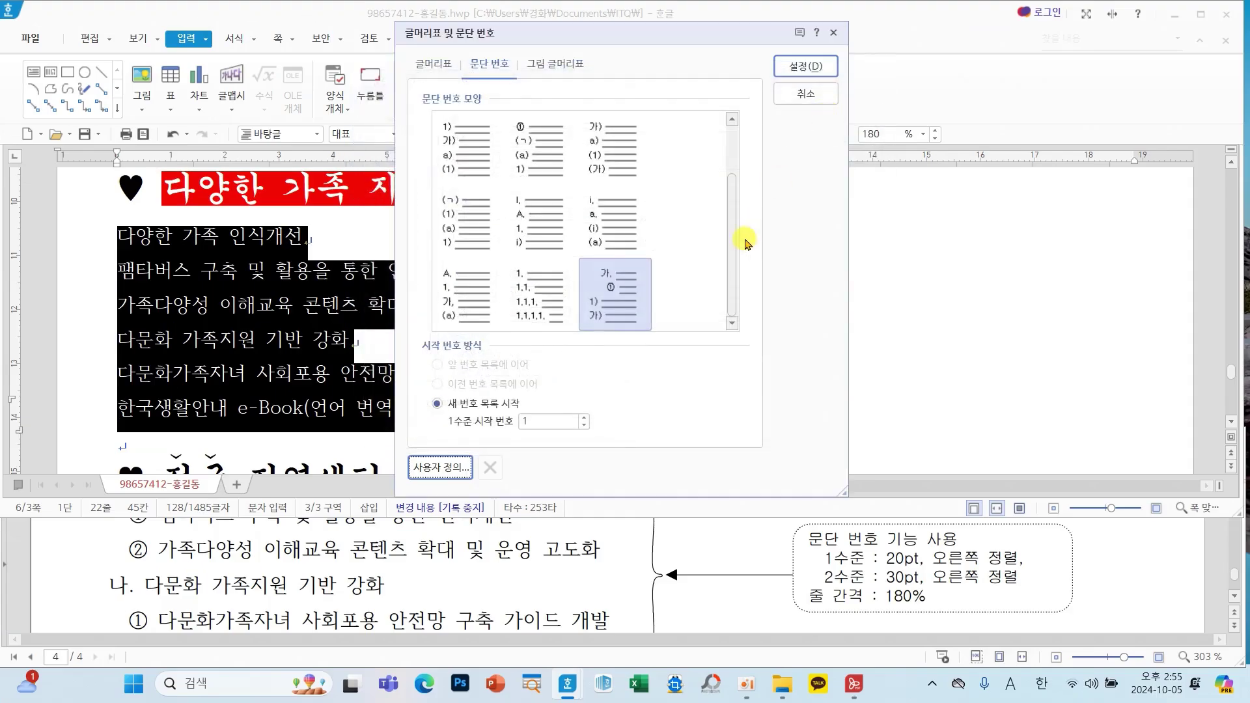
{"action": "left_click", "coordinate": [805, 71]}
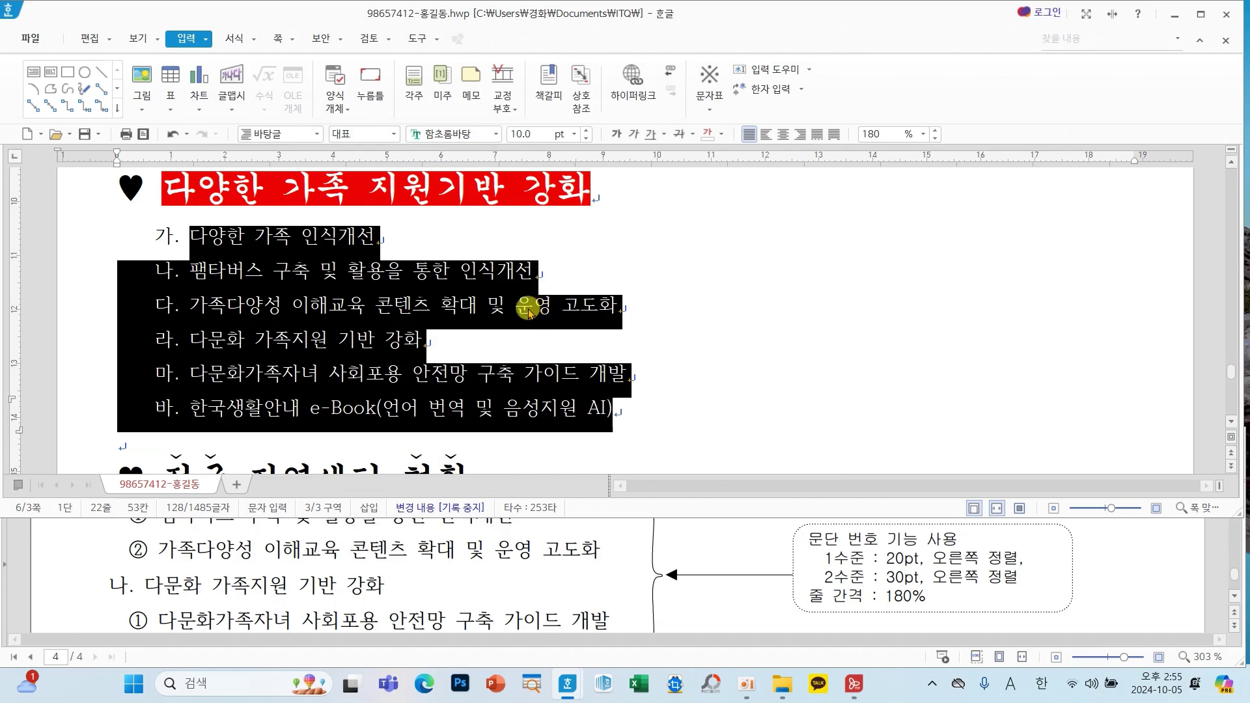
Lower the 팸타버스 구축 및 활용을 통한 인식개선 and 가족다양성 이해교육 콘텐츠 확대 및 운영 고도화 lines by one numbering level.
{"action": "left_click", "coordinate": [525, 307]}
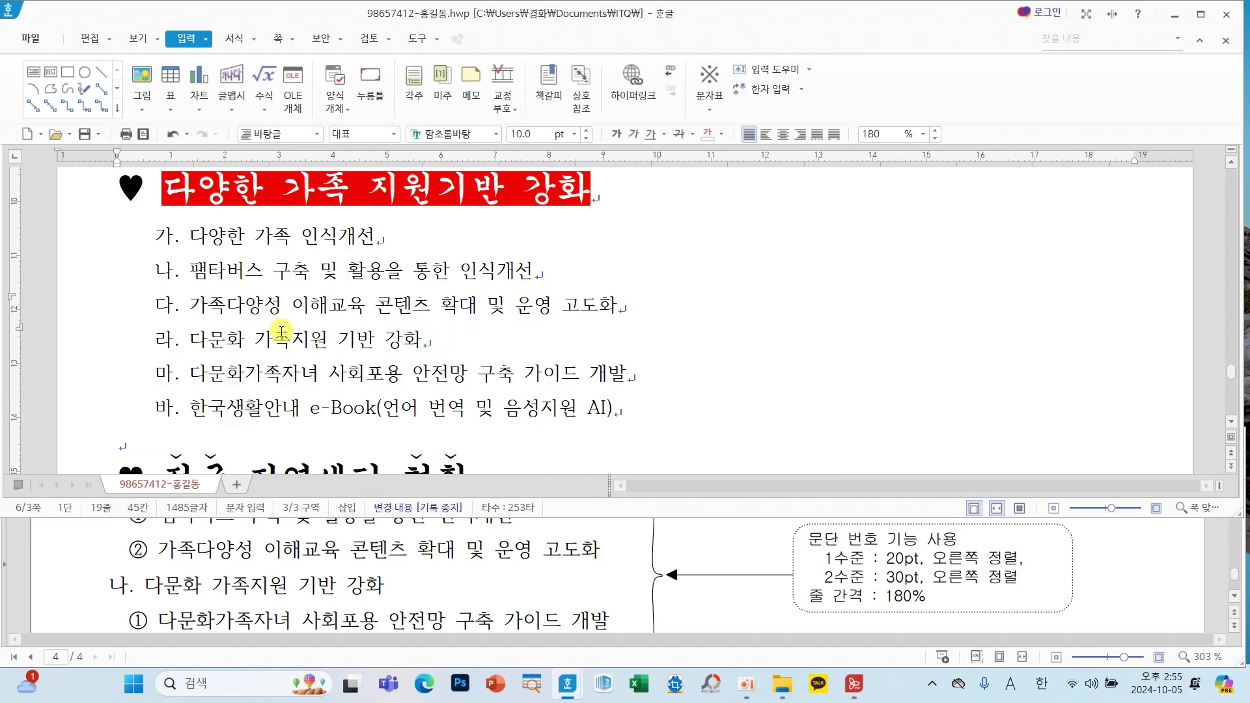
{"action": "left_click_drag", "start_coordinate": [175, 273], "coordinate": [633, 314]}
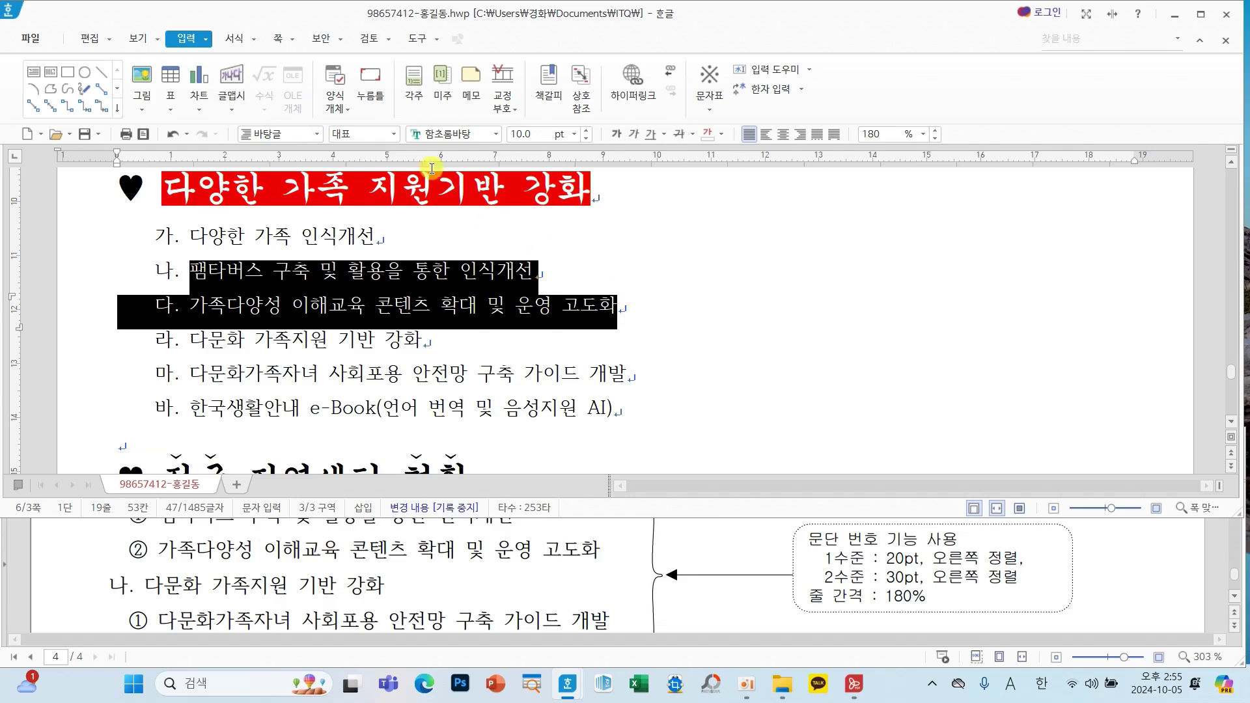
{"action": "left_click", "coordinate": [238, 37]}
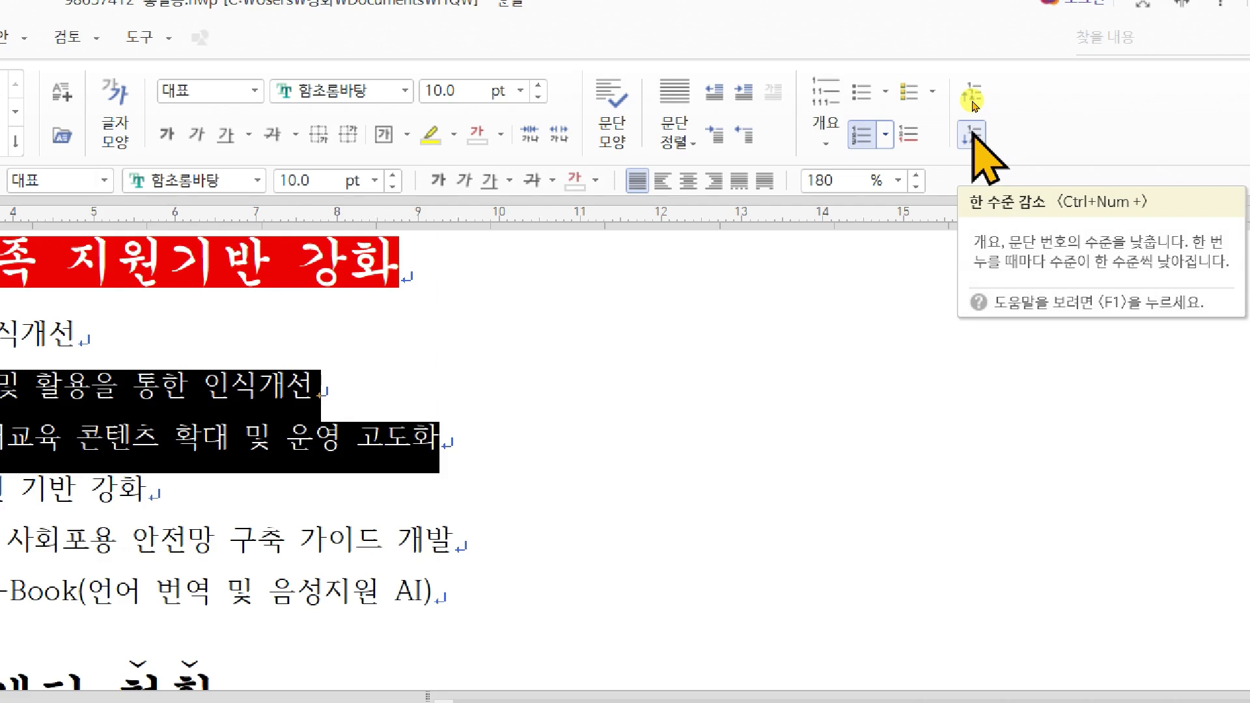
{"action": "left_click", "coordinate": [973, 134]}
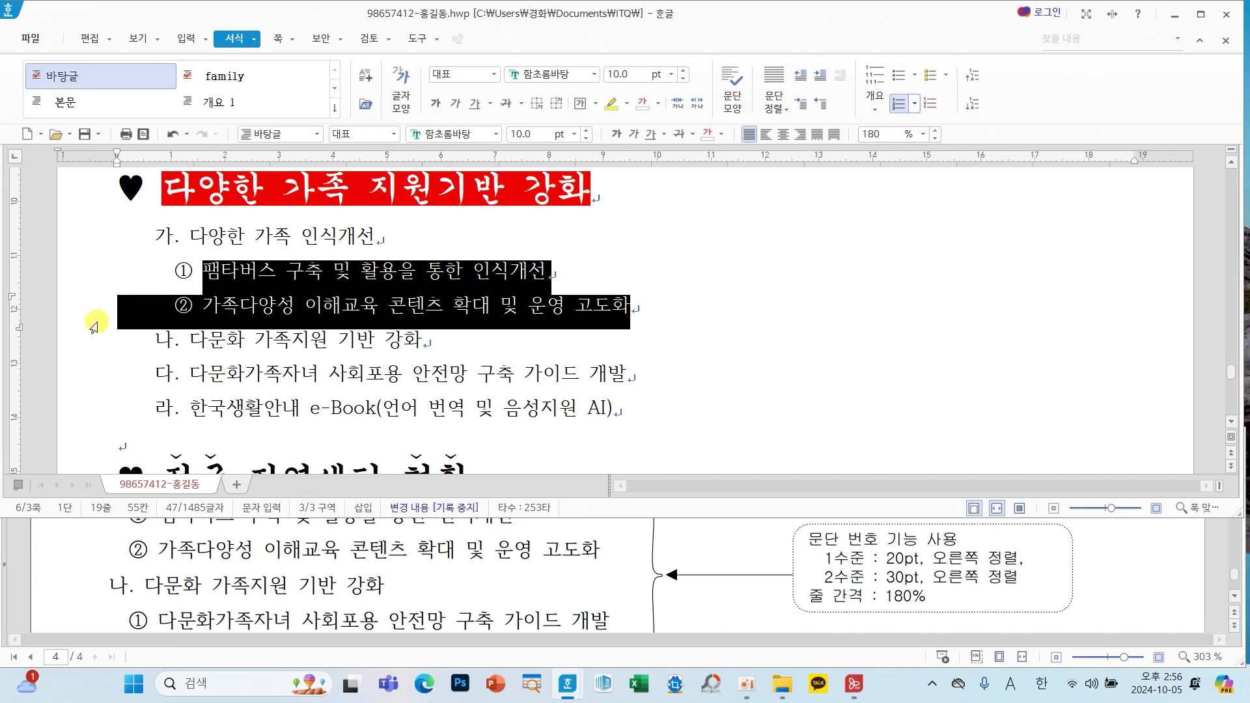
Lower the 다문화가족자녀 사회포용 안전망 구축 가이드 개발 and 한국생활안내 e-Book lines by one numbering level, and enlarge the document window downward.
{"action": "left_click_drag", "start_coordinate": [191, 372], "coordinate": [638, 417]}
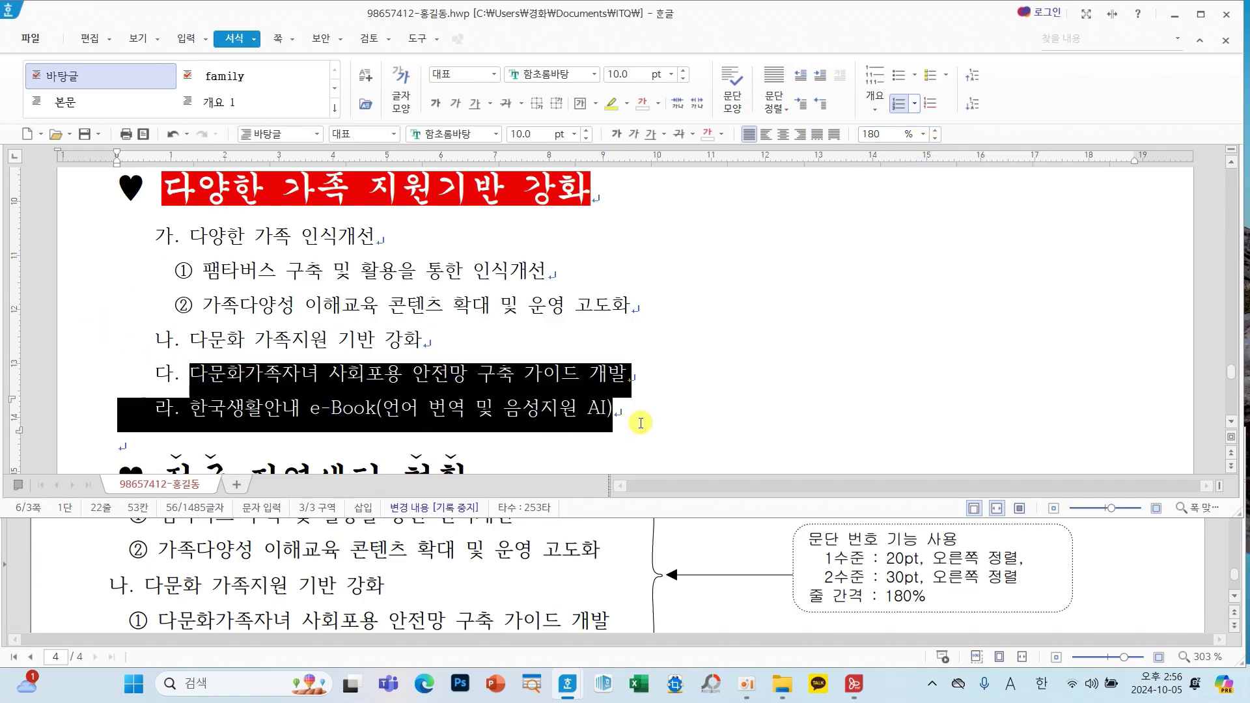
{"action": "left_click", "coordinate": [980, 114]}
{"action": "left_click", "coordinate": [825, 313]}
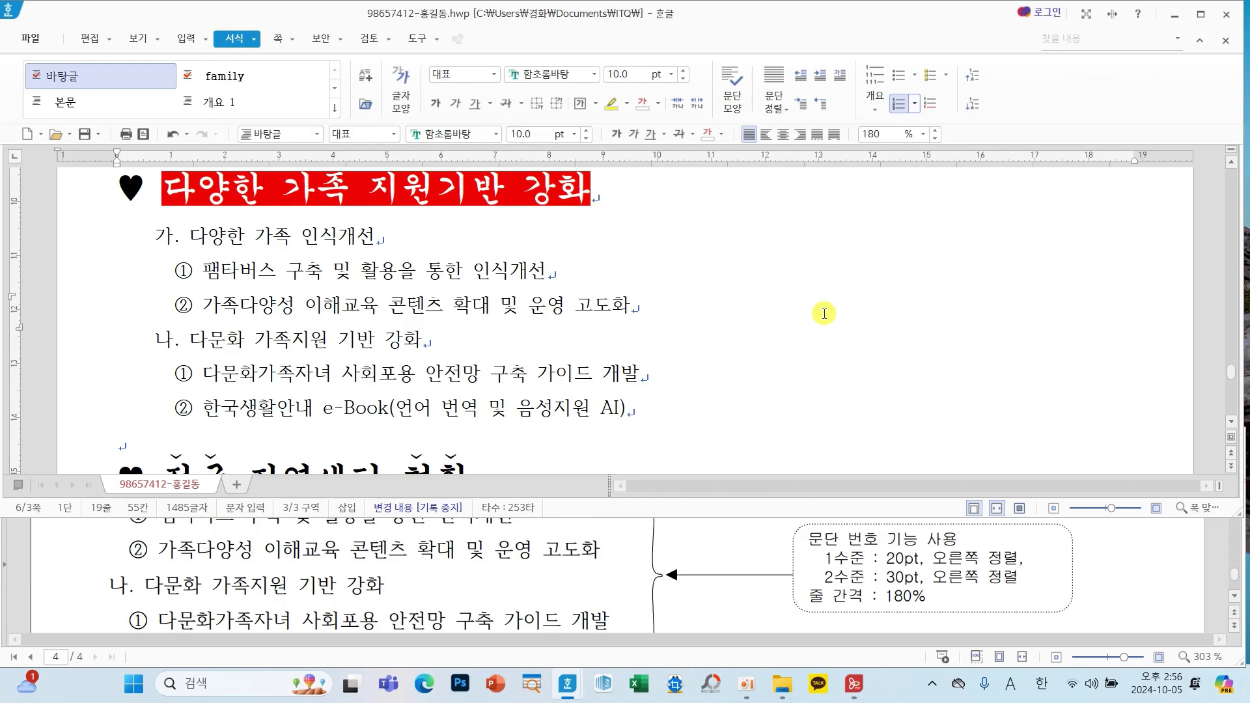
{"action": "left_click_drag", "start_coordinate": [623, 517], "coordinate": [642, 671]}
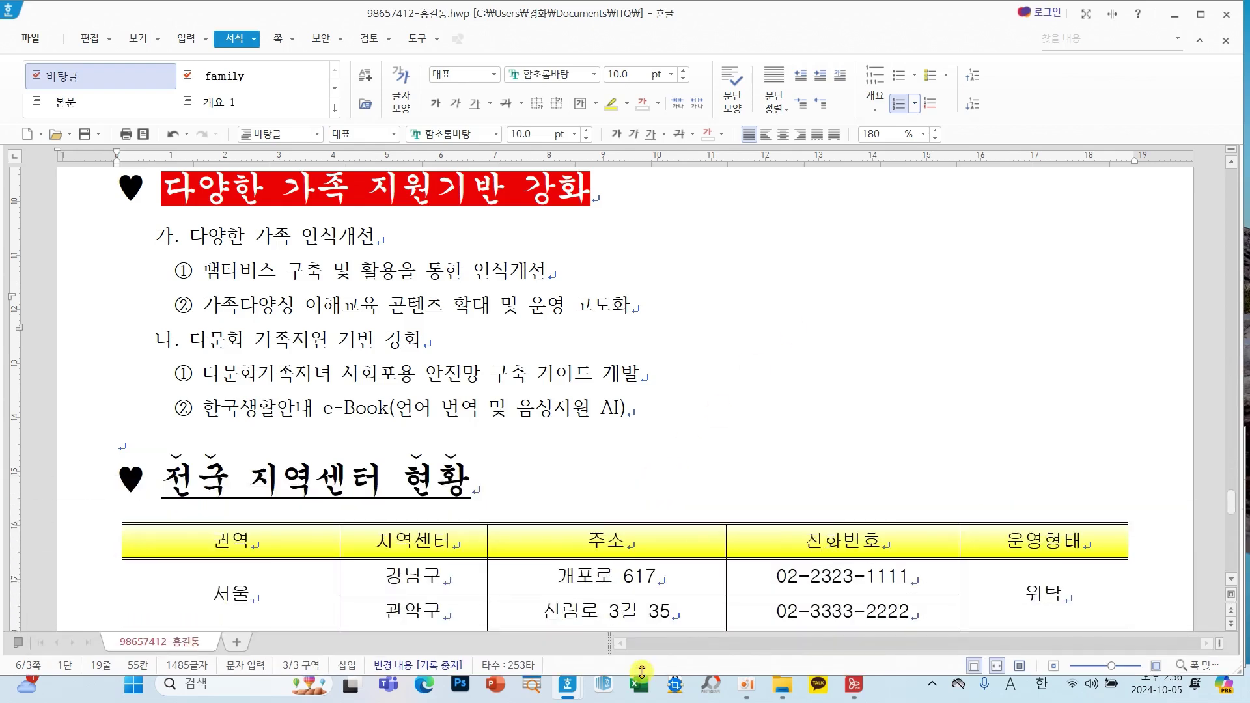
Review the two-level numbered list, the body paragraphs and the center table, and look back through the drawing page to the first page's table.
{"action": "left_click", "coordinate": [484, 413]}
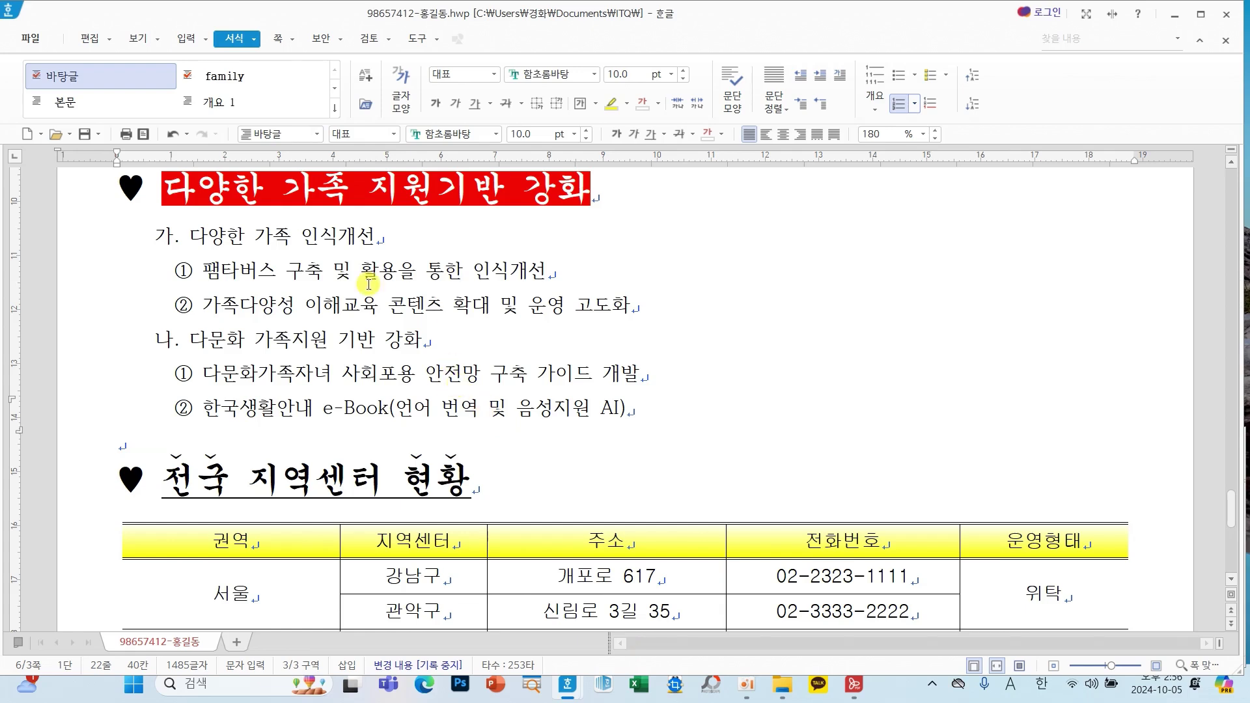
{"action": "left_click_drag", "start_coordinate": [171, 234], "coordinate": [629, 409]}
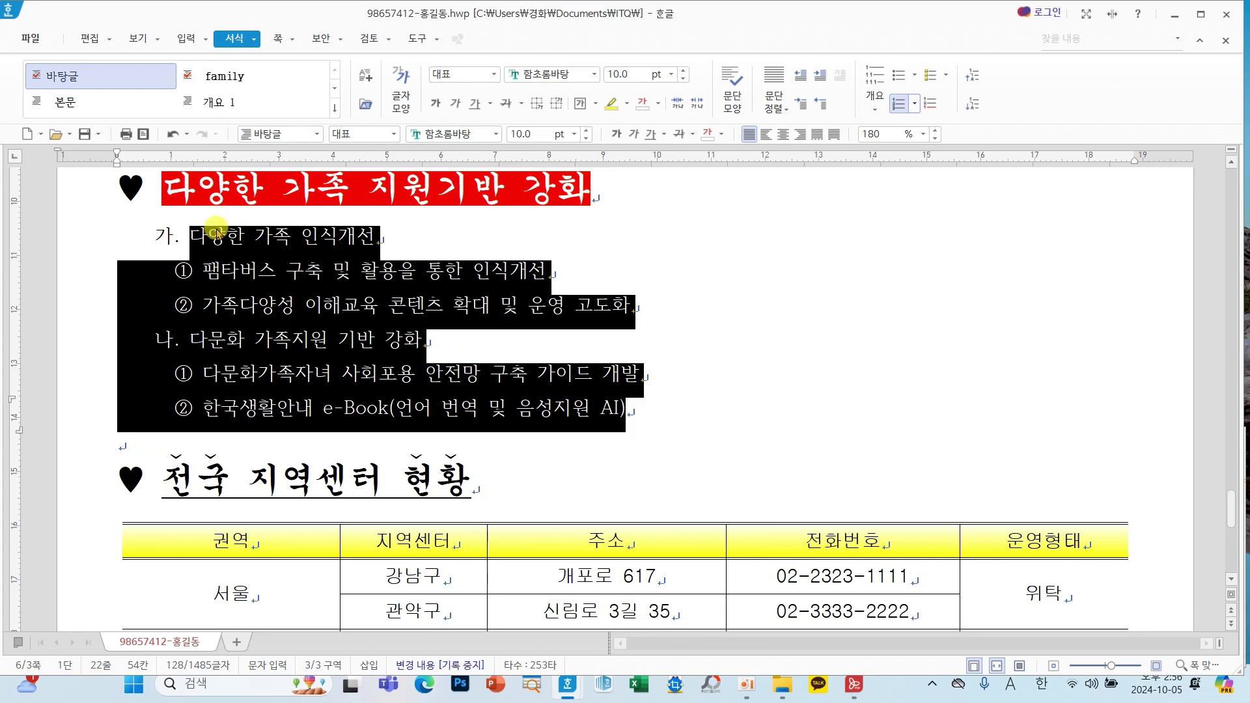
{"action": "left_click", "coordinate": [508, 496]}
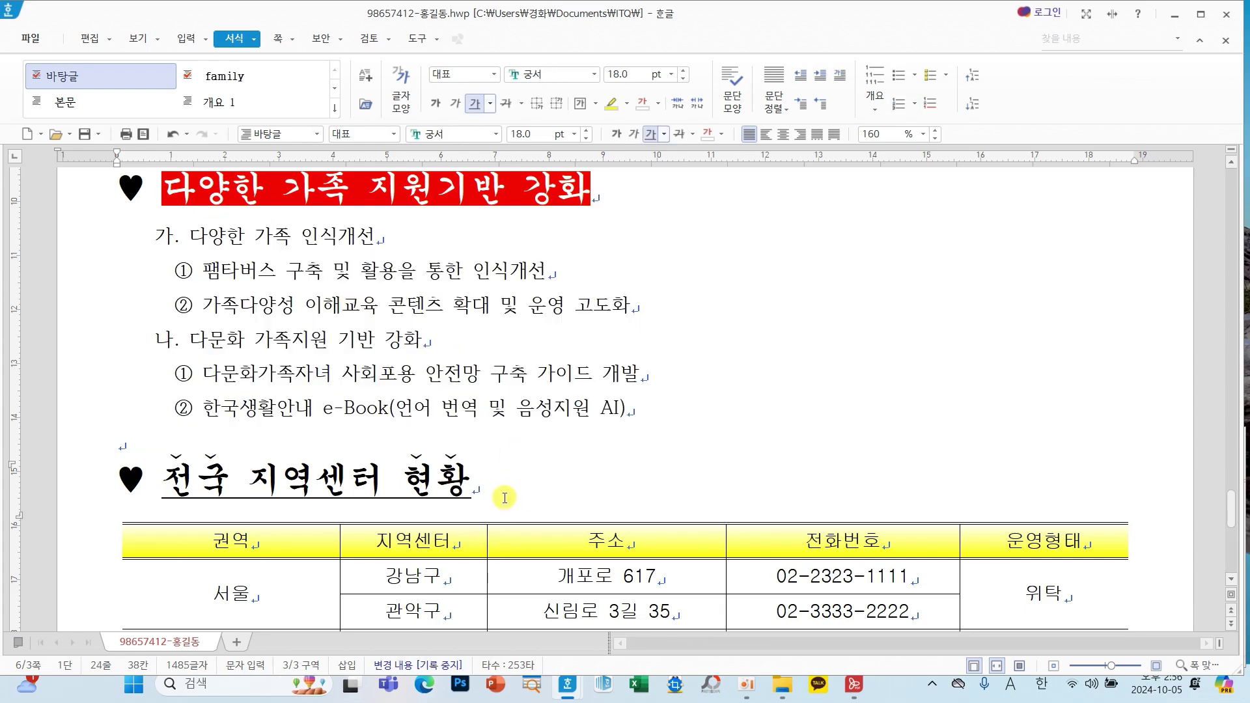
{"action": "left_click_drag", "start_coordinate": [472, 493], "coordinate": [134, 449]}
{"action": "left_click", "coordinate": [209, 352]}
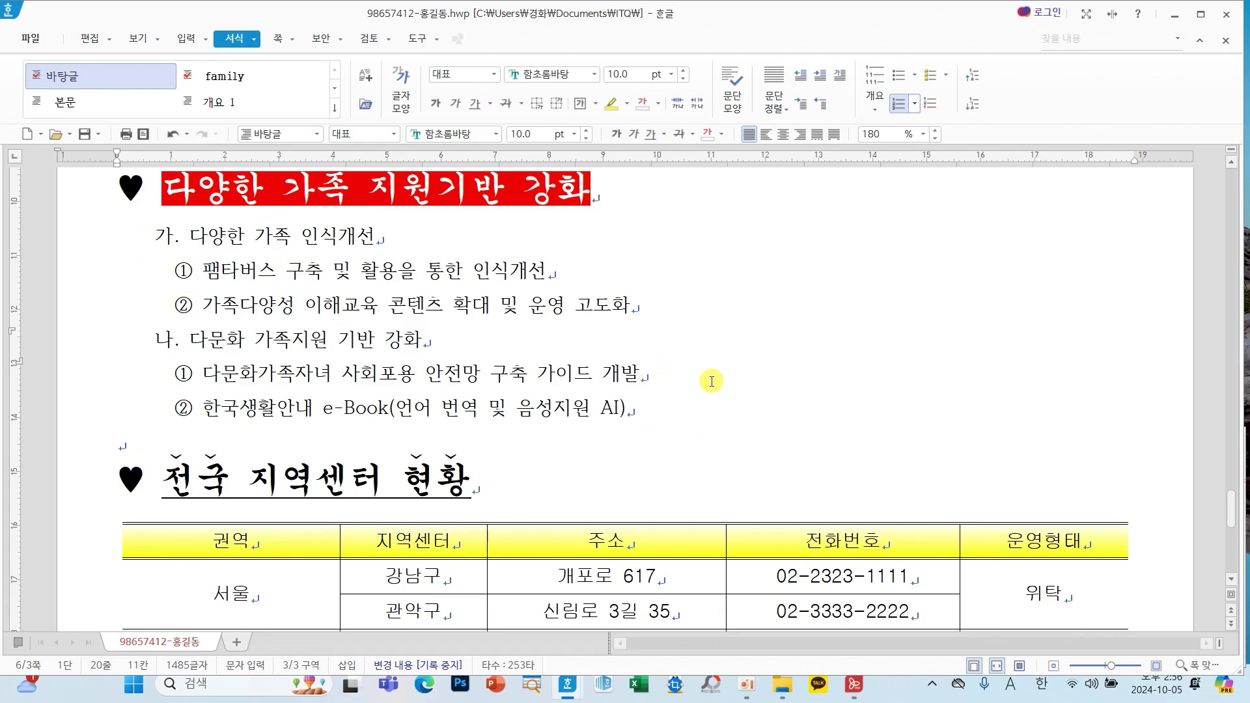
{"action": "scroll", "coordinate": [711, 381], "scroll_direction": "up", "scroll_amount": 5}
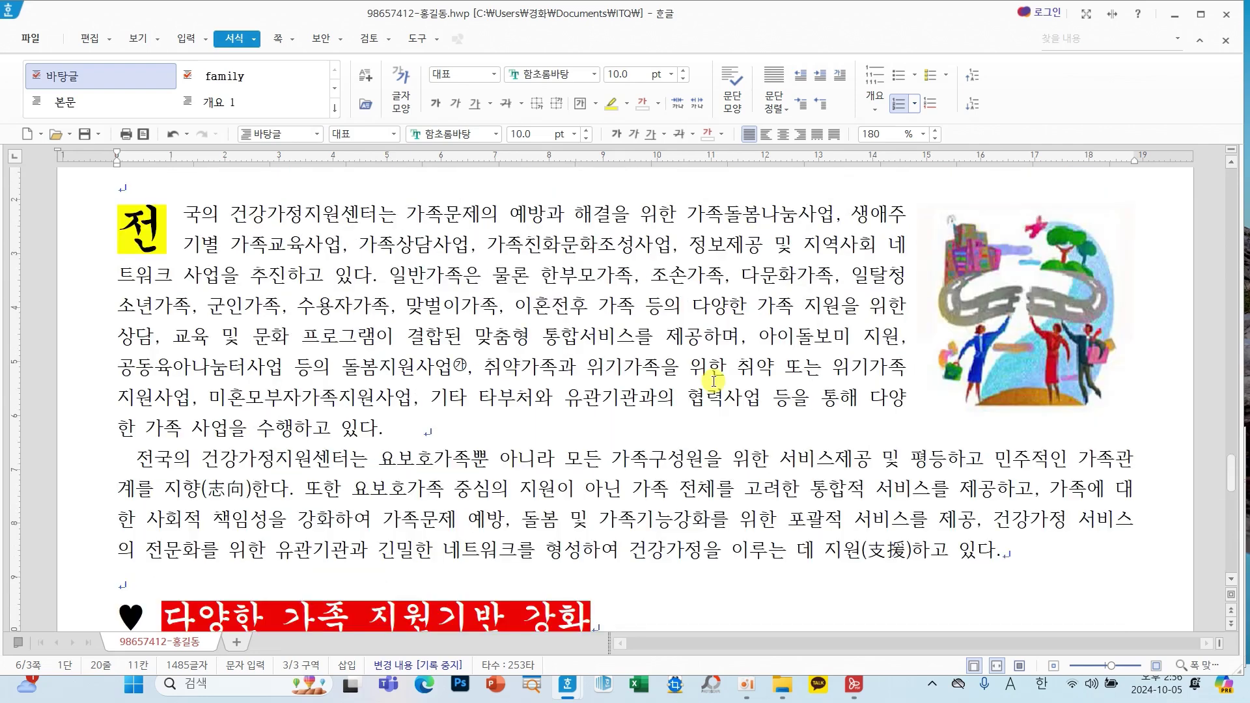
{"action": "mouse_move", "coordinate": [184, 203]}
{"action": "left_mouse_down"}
{"action": "mouse_move", "coordinate": [799, 487]}
{"action": "mouse_move", "coordinate": [1151, 566]}
{"action": "left_mouse_up"}
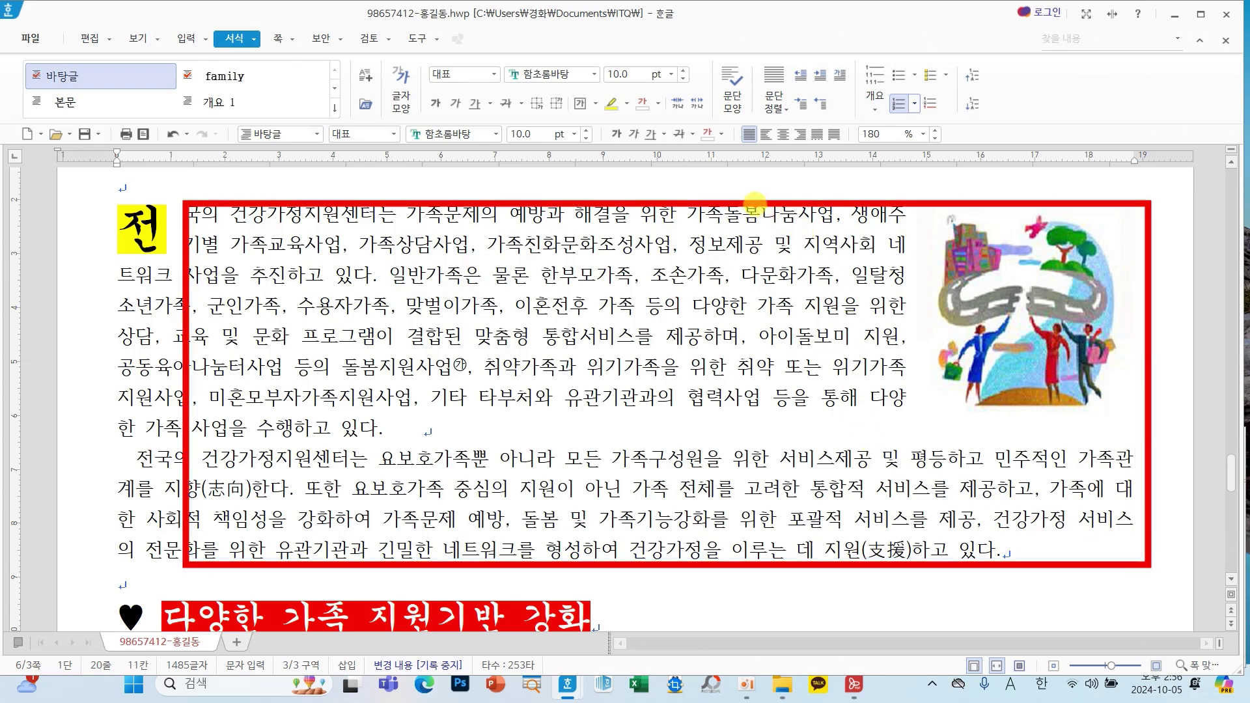
{"action": "left_click_drag", "start_coordinate": [755, 203], "coordinate": [798, 326]}
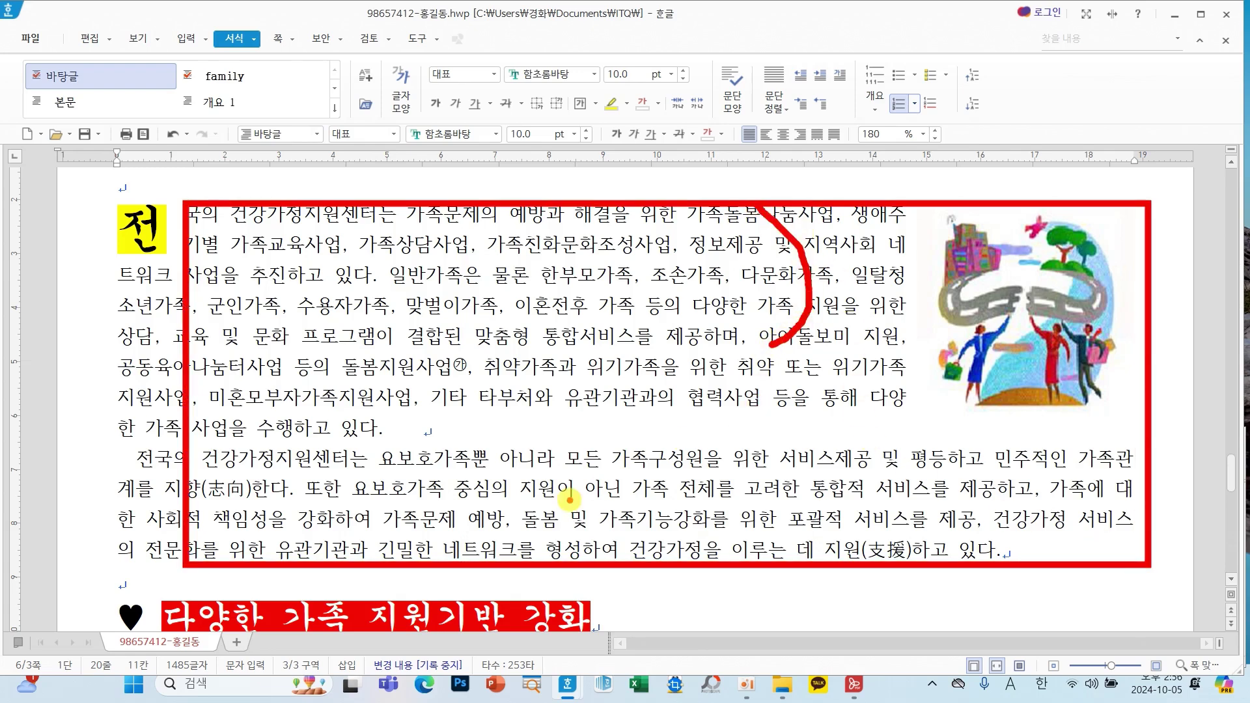
{"action": "key", "text": "Escape"}
{"action": "scroll", "coordinate": [564, 493], "scroll_direction": "down", "scroll_amount": 15}
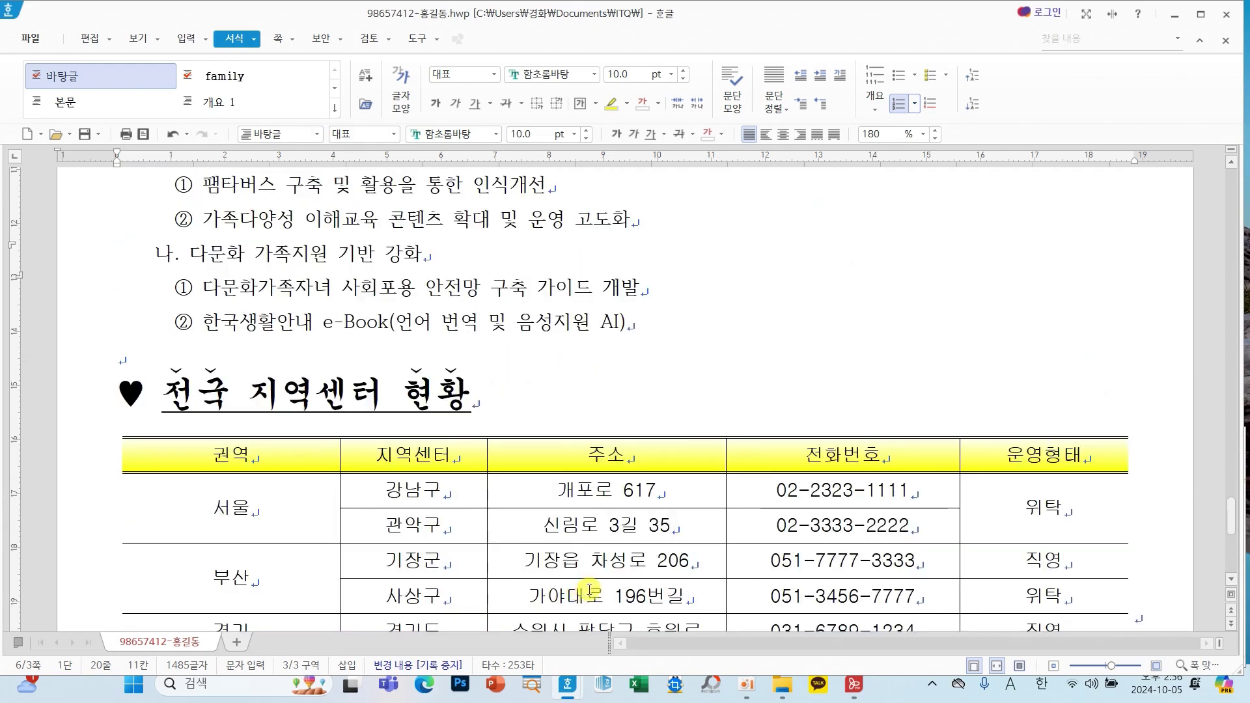
{"action": "scroll", "coordinate": [641, 571], "scroll_direction": "up", "scroll_amount": 15}
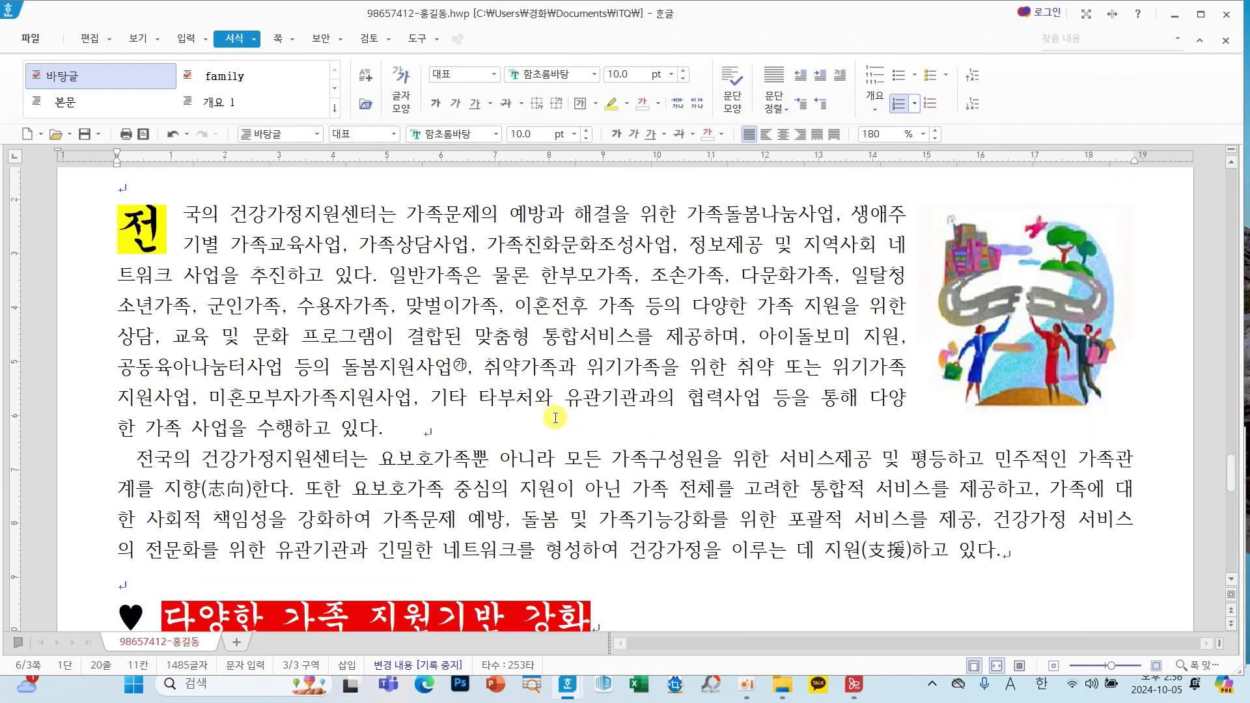
{"action": "scroll", "coordinate": [625, 505], "scroll_direction": "up", "scroll_amount": 10}
{"action": "scroll", "coordinate": [626, 506], "scroll_direction": "down", "scroll_amount": 4}
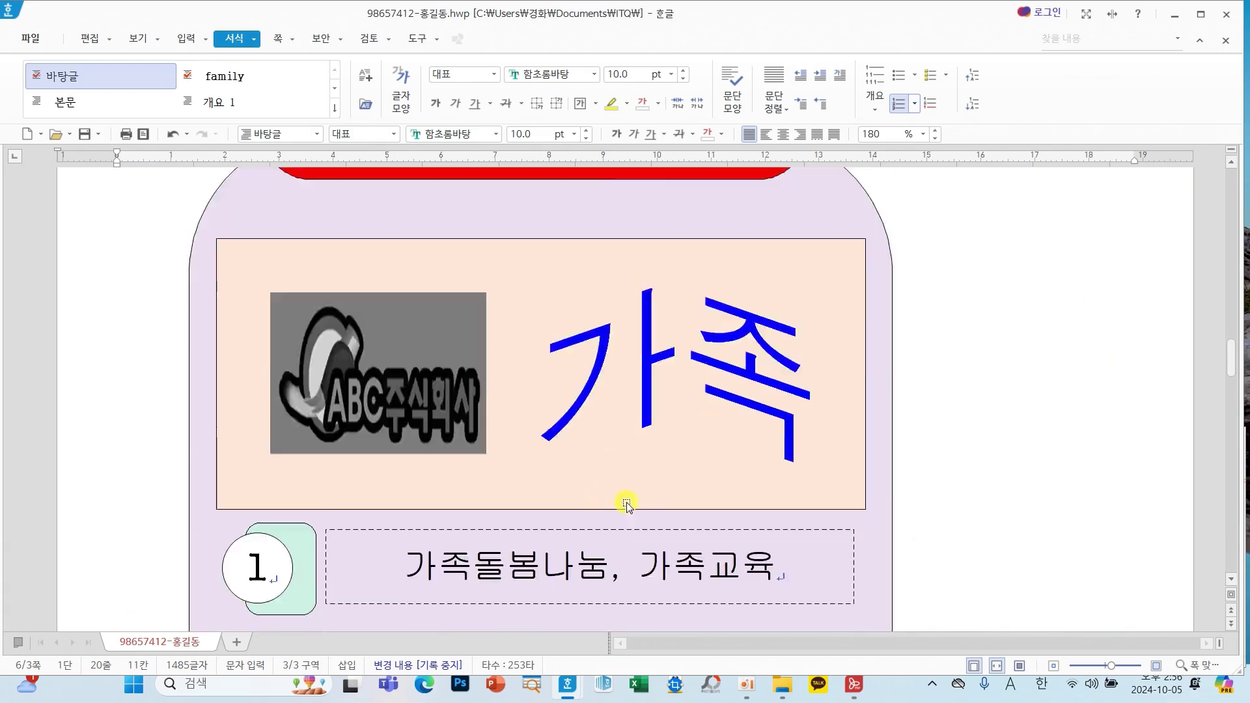
{"action": "scroll", "coordinate": [627, 505], "scroll_direction": "up", "scroll_amount": 12}
{"action": "scroll", "coordinate": [613, 491], "scroll_direction": "up", "scroll_amount": 8}
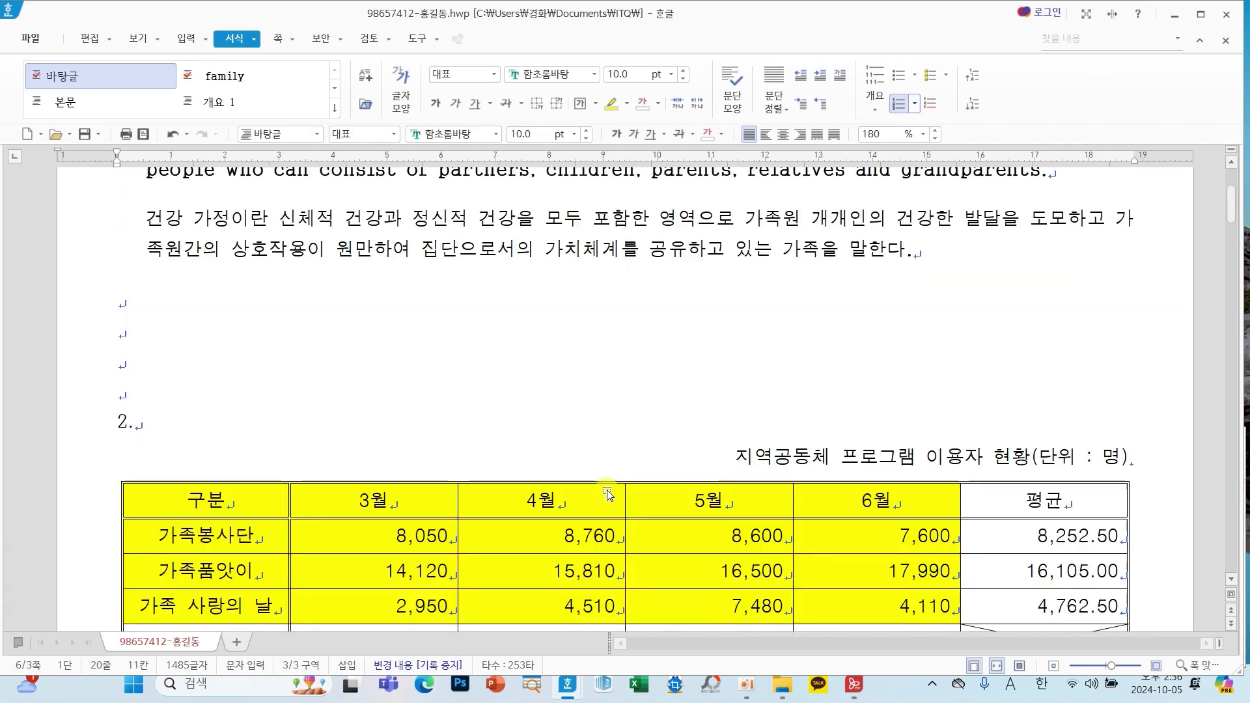